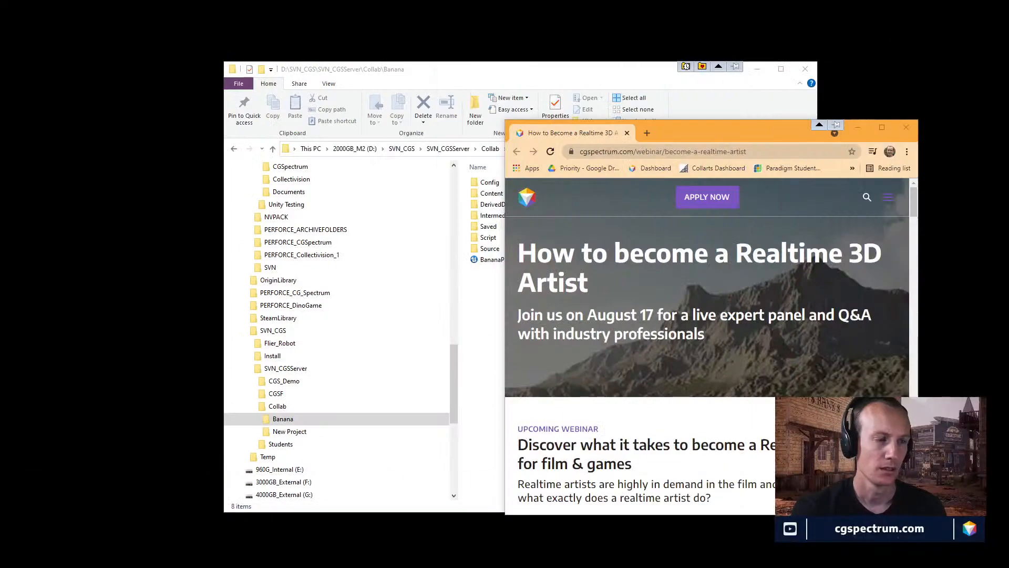
- Maximize the browser and review the Realtime 3D Artist webinar page, from the August 17 event details through to the expert panel
double_click(737, 132)
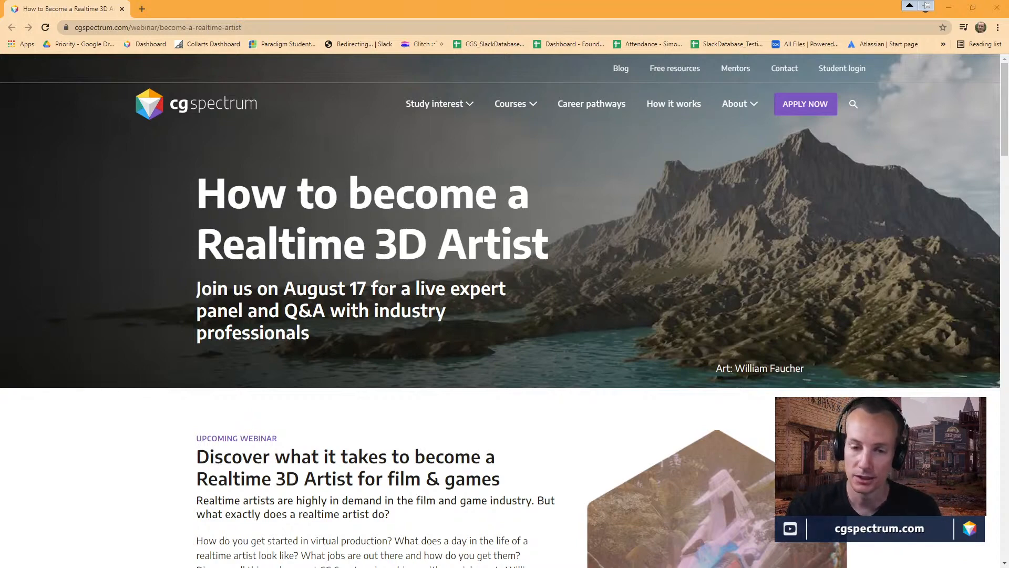
scroll(177, 336, down, 5)
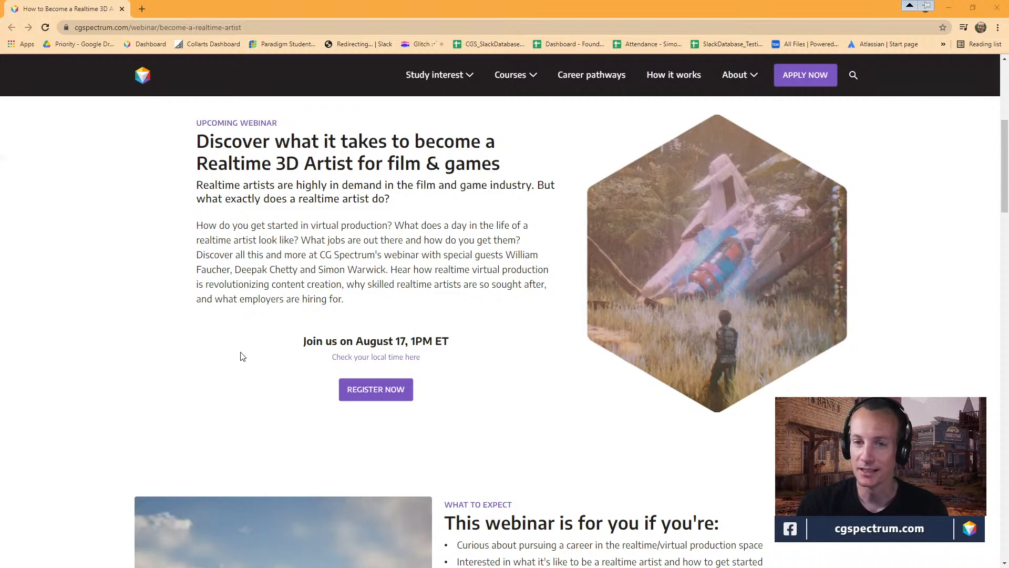
scroll(473, 327, up, 1)
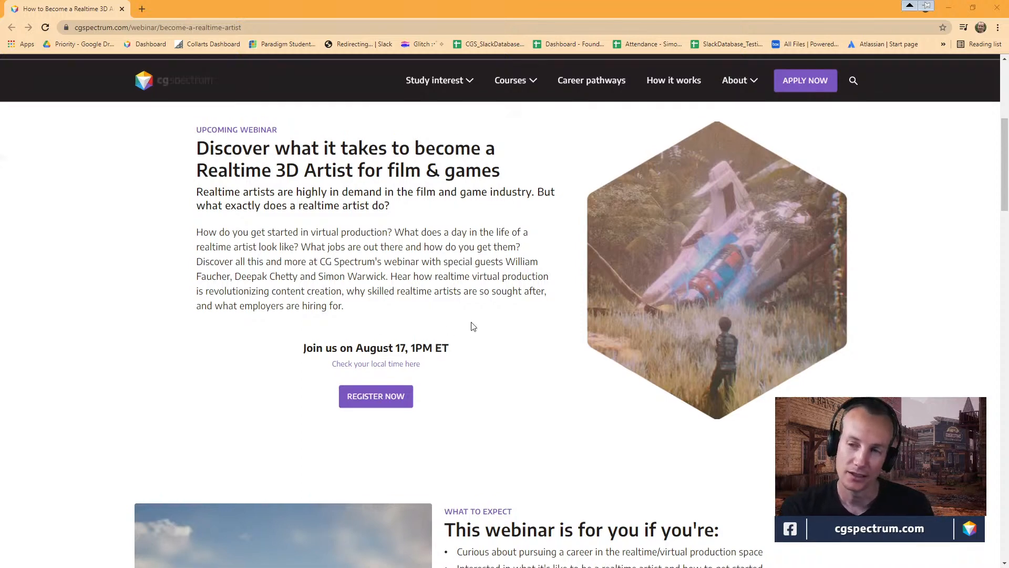
scroll(473, 326, up, 5)
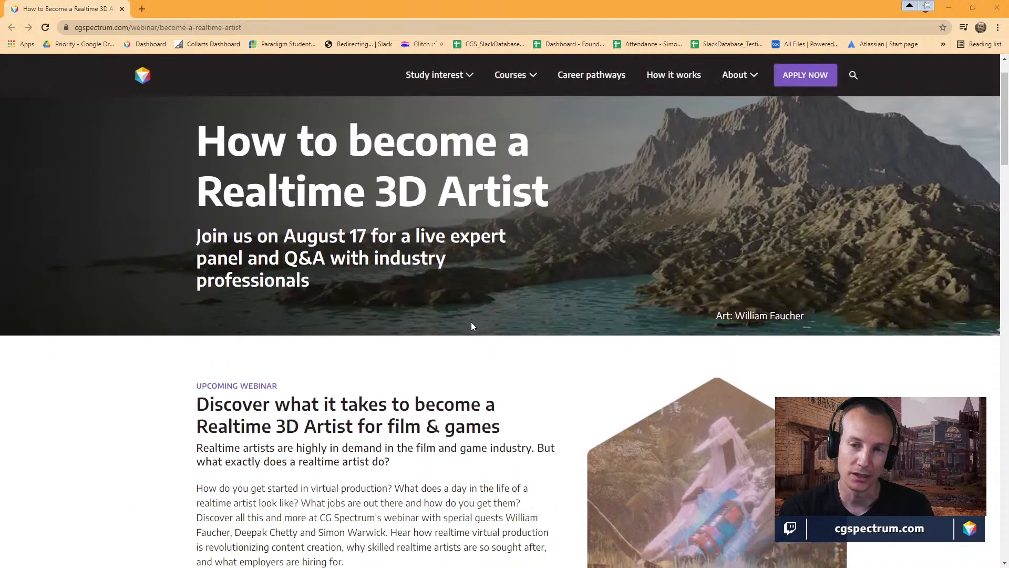
scroll(470, 326, down, 4)
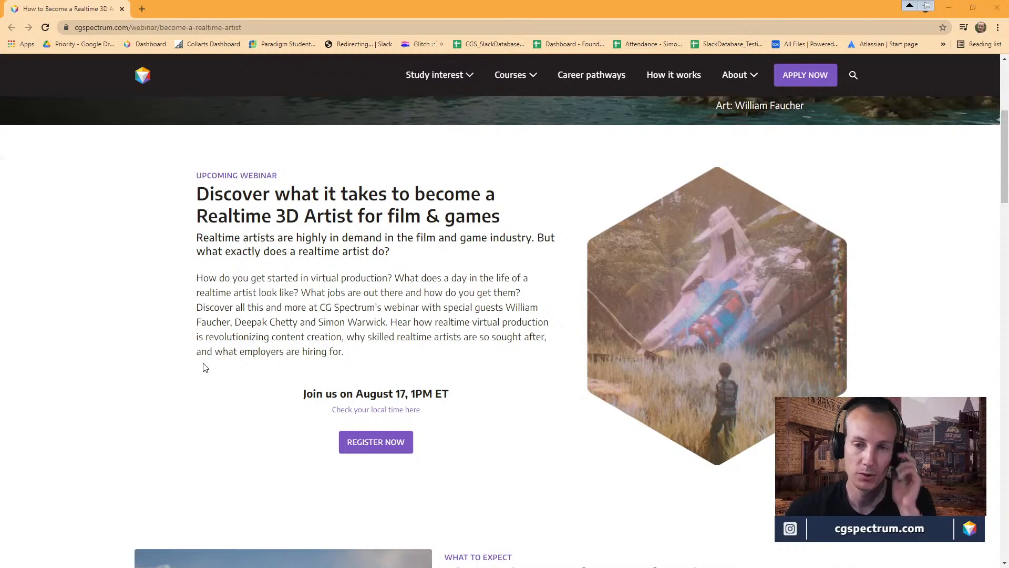
scroll(626, 200, down, 3)
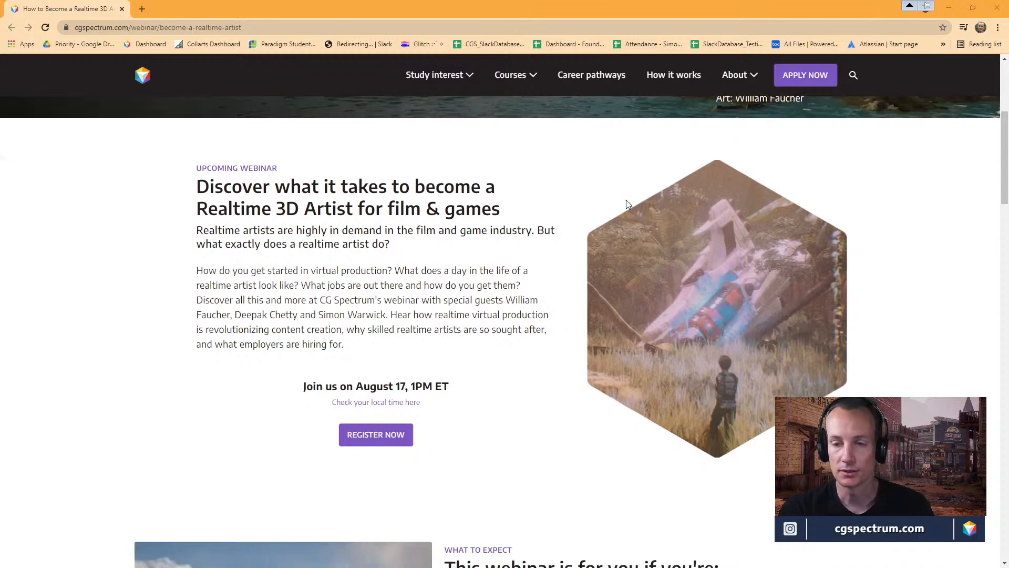
scroll(673, 295, up, 3)
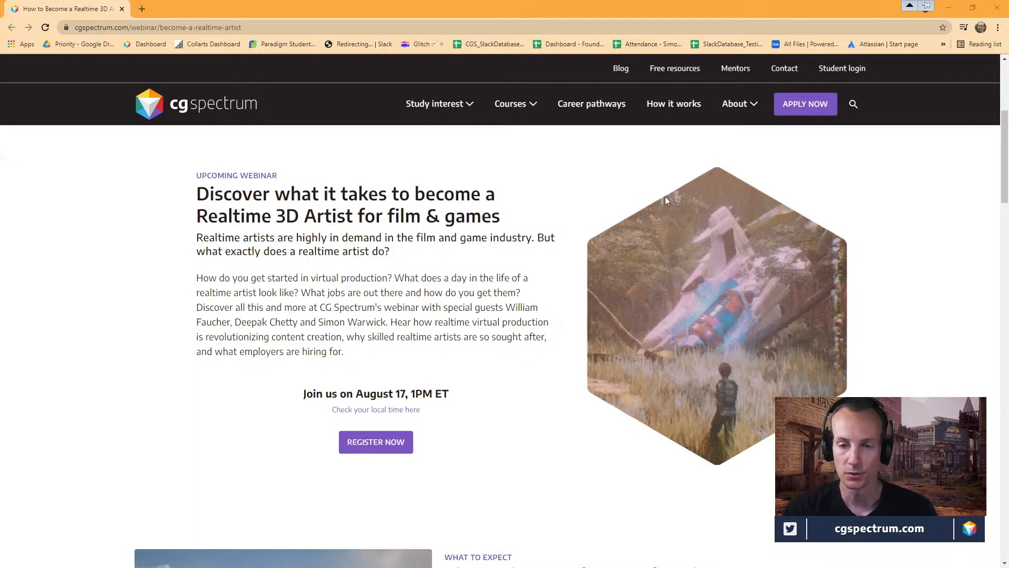
scroll(563, 314, down, 3)
scroll(563, 314, up, 3)
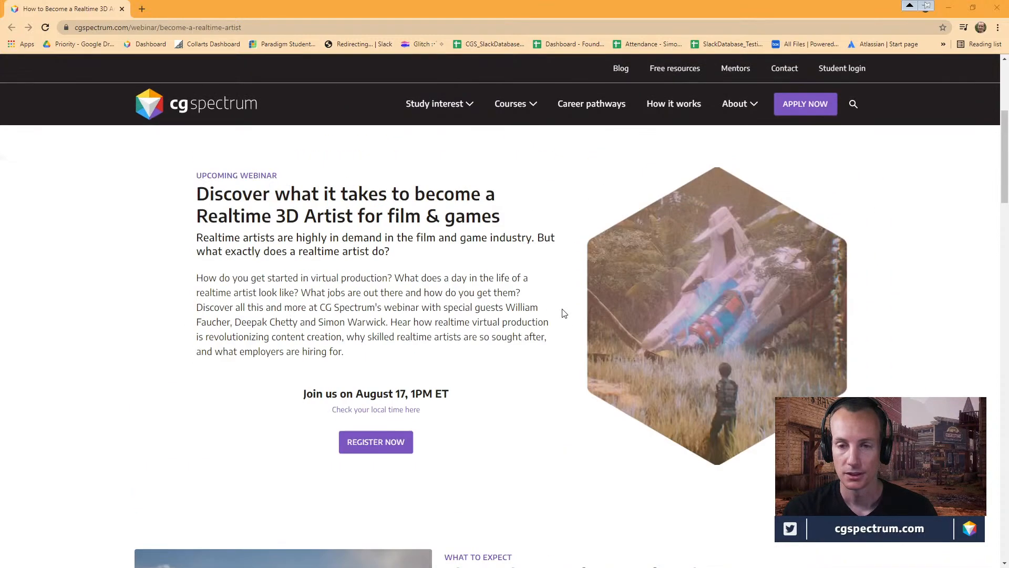
scroll(564, 313, down, 4)
scroll(564, 313, down, 5)
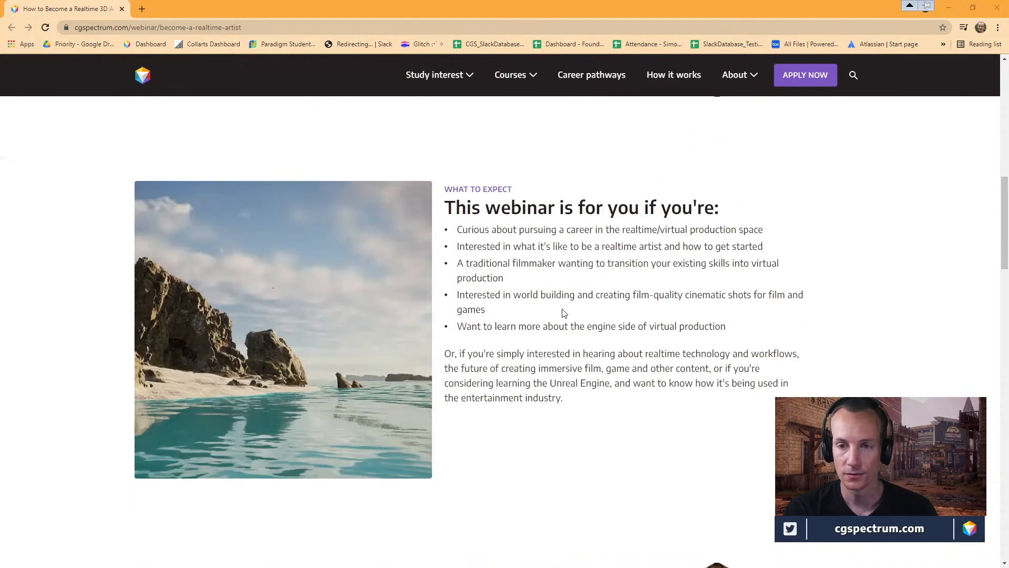
scroll(564, 313, up, 3)
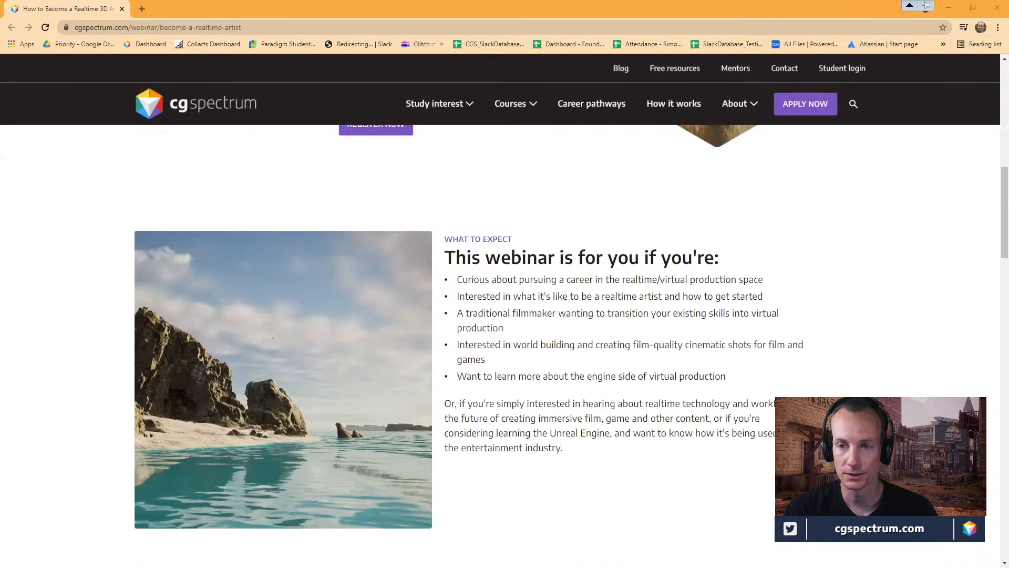
scroll(563, 313, down, 9)
scroll(564, 313, down, 11)
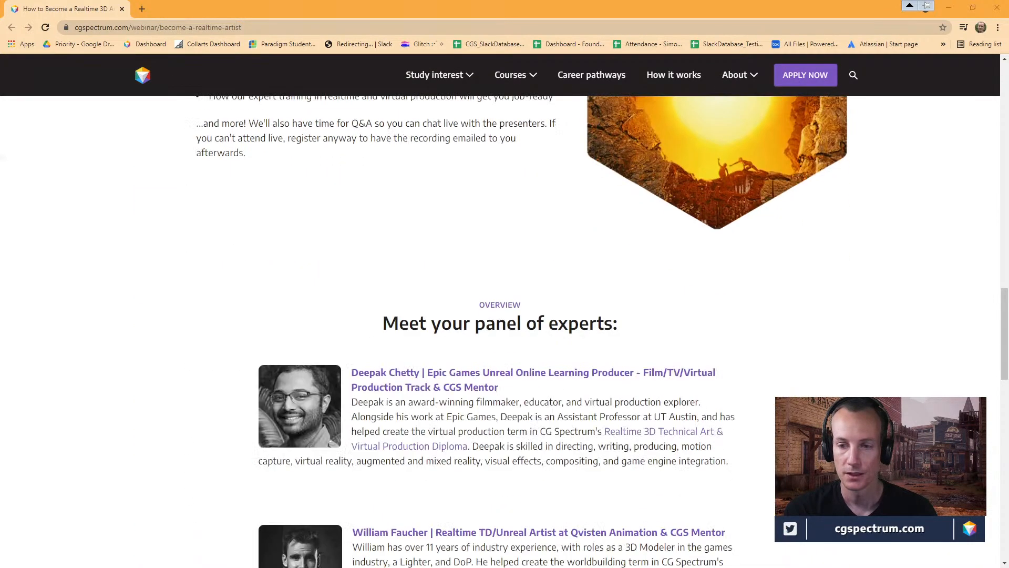
scroll(717, 377, up, 14)
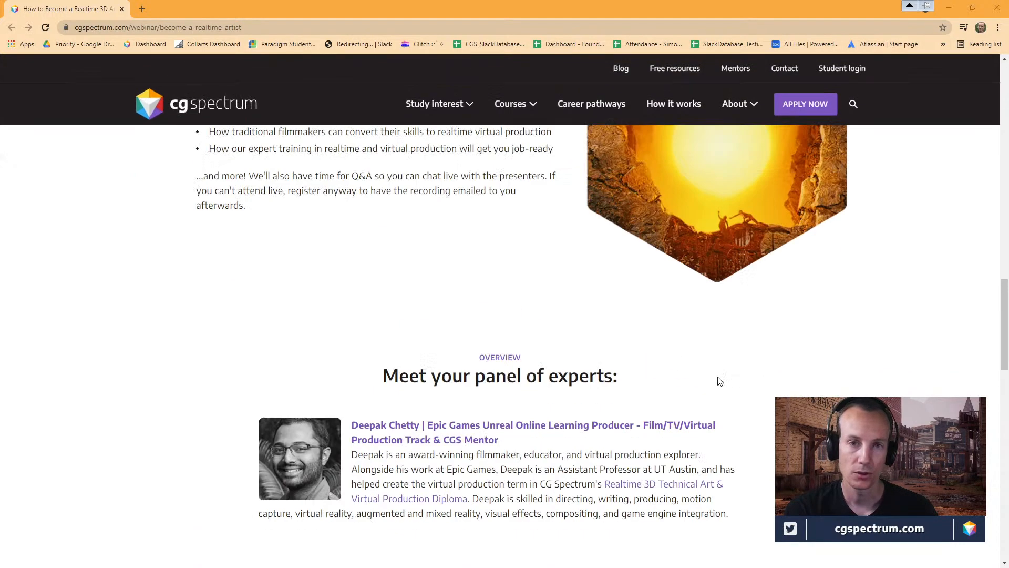
- Restore the browser to a smaller window and arrange it beside the file explorer window showing the Banana folder
drag(386, 12, 738, 140)
drag(512, 70, 450, 65)
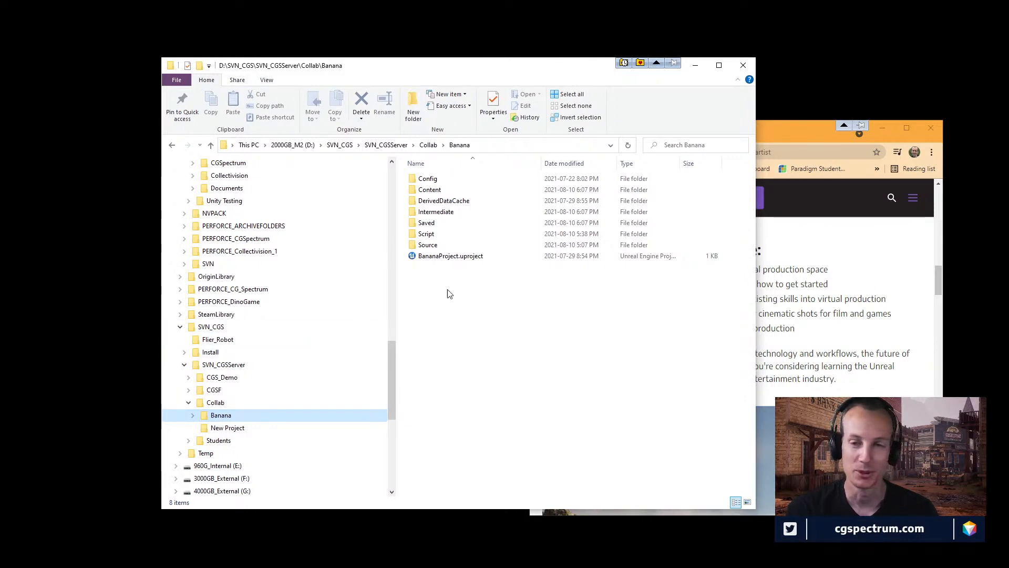
drag(474, 67, 404, 59)
drag(768, 129, 792, 102)
drag(517, 66, 461, 60)
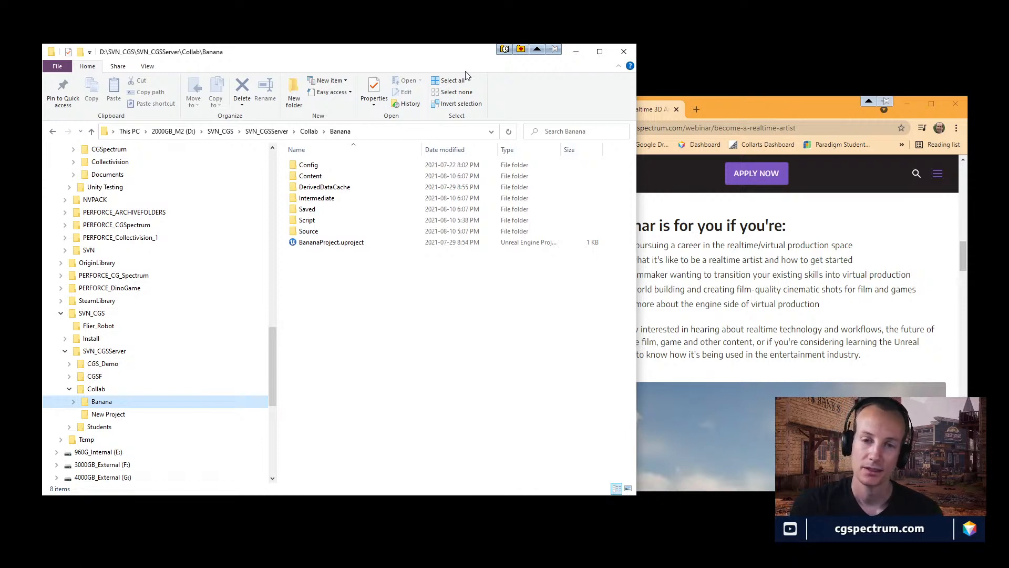
- Open BananaProject.uproject from the Banana folder in Unreal Editor and maximize the editor window
double_click(336, 243)
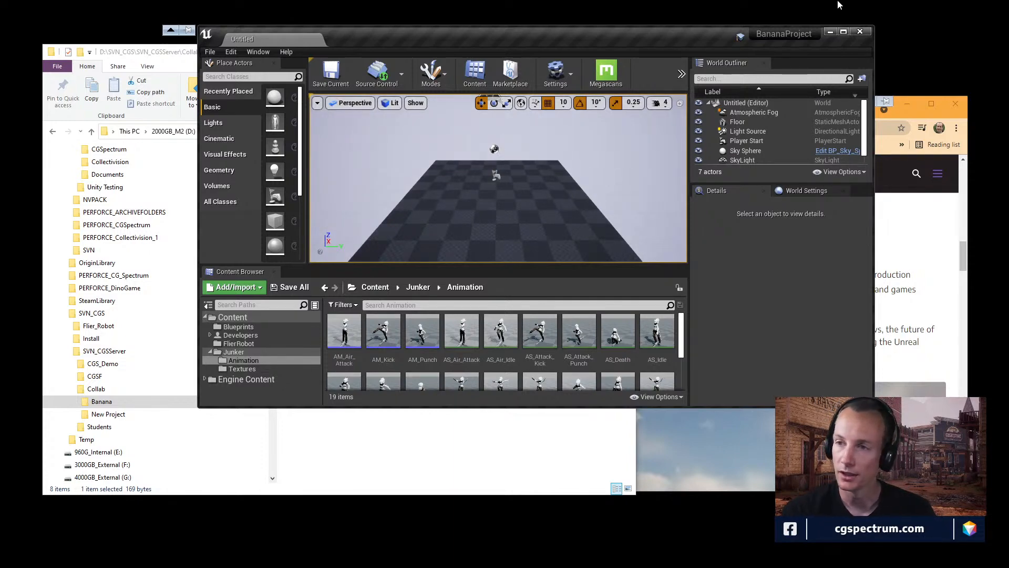
click(843, 32)
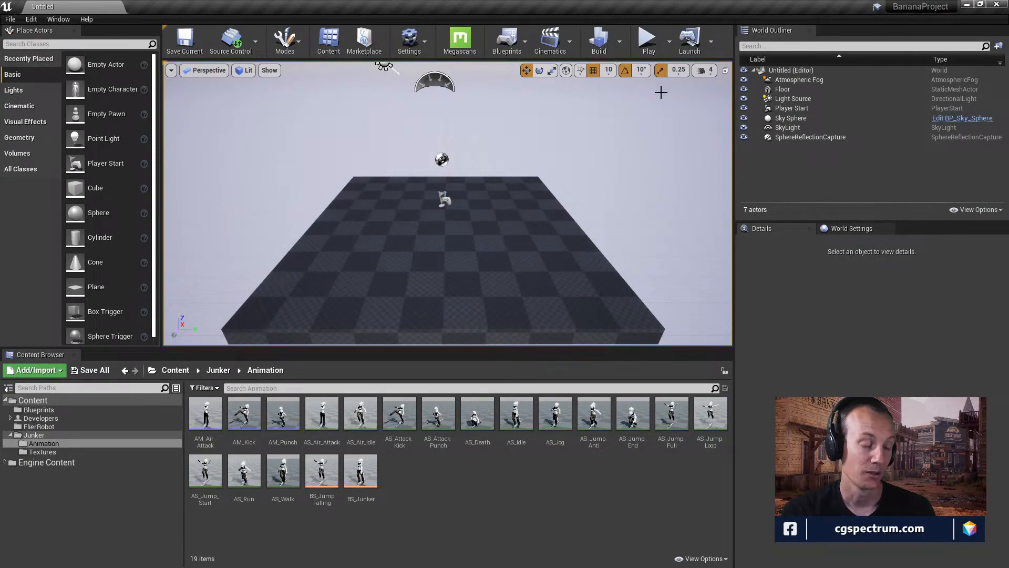
- Play the level in the viewport, test the Junker character's movement and jump on the floor, and end the session
click(649, 42)
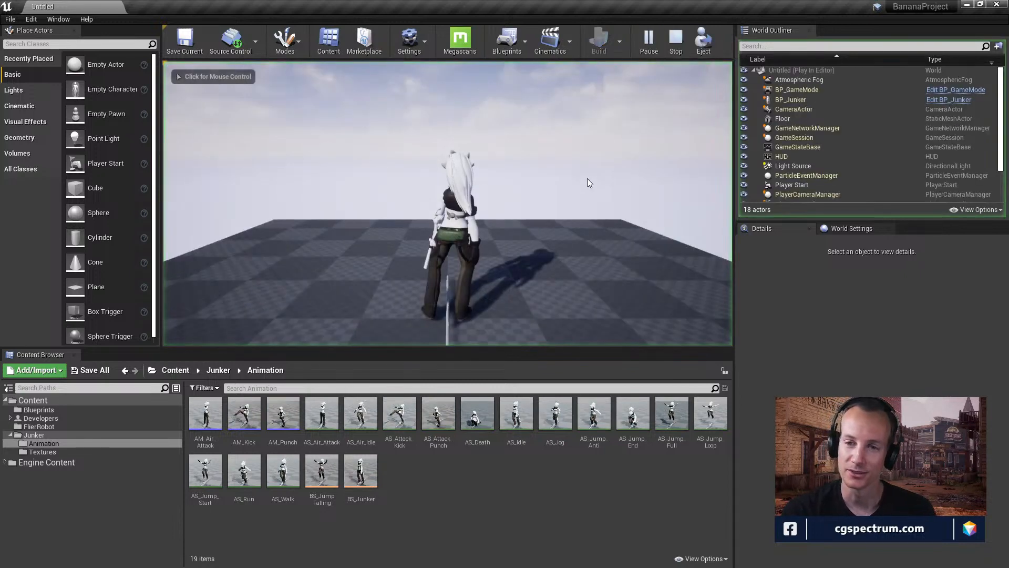
click(588, 183)
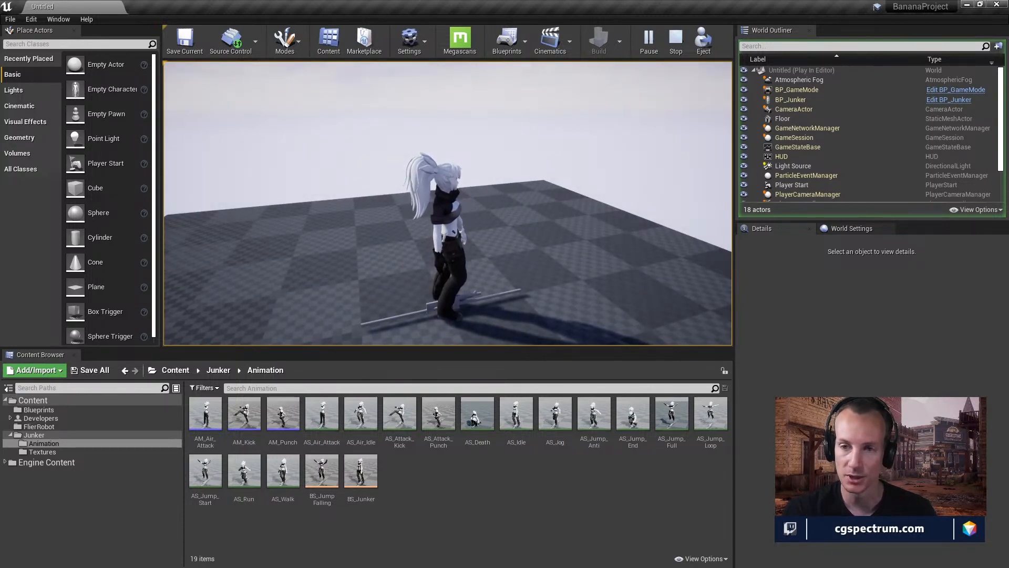
key(e)
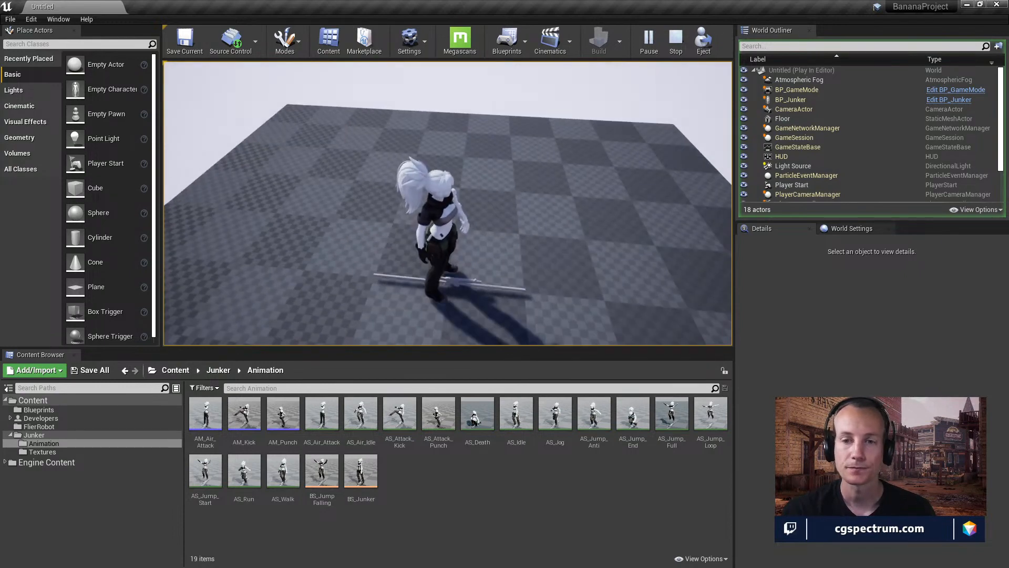
key(space)
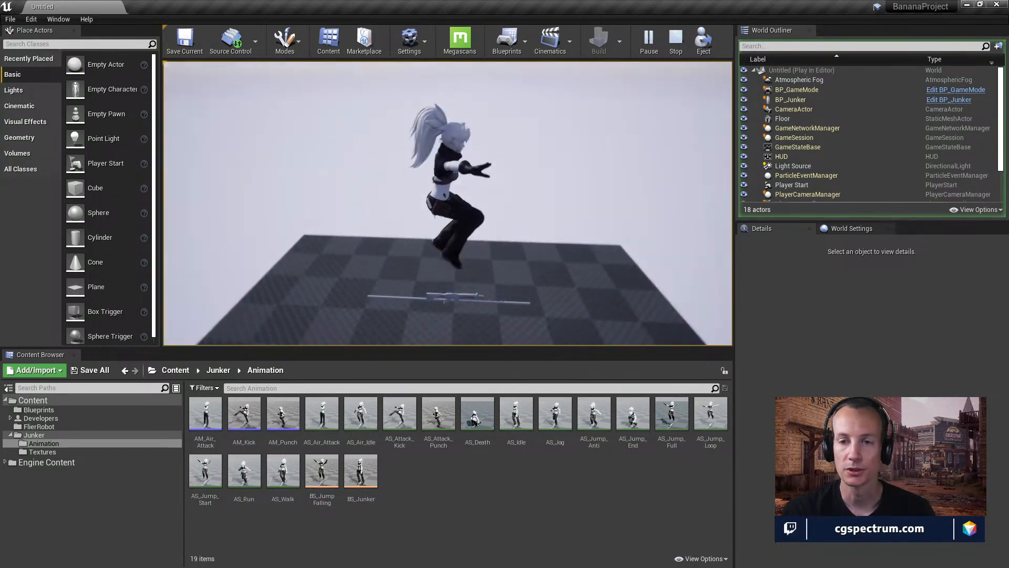
key(w)
key(d)
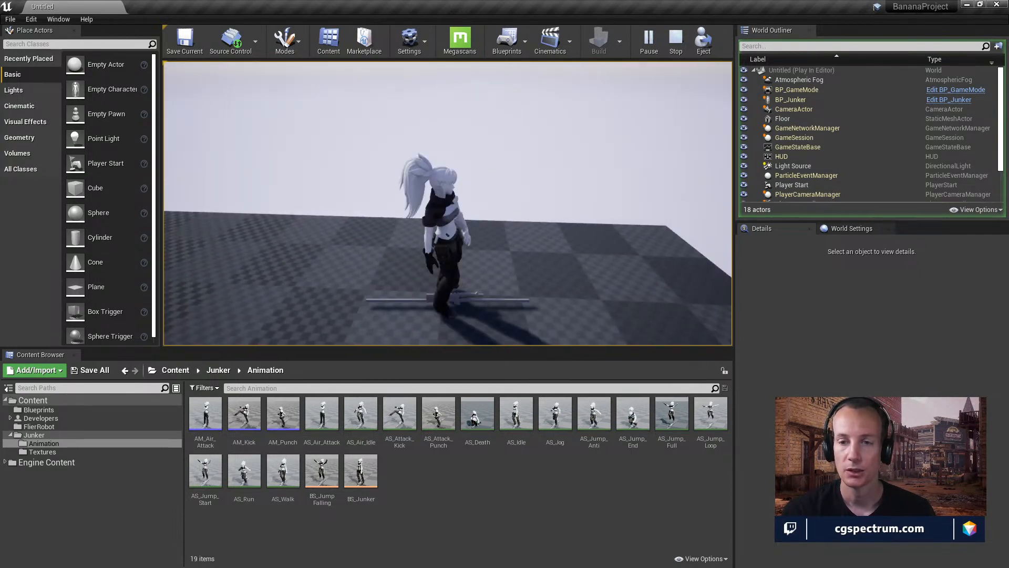
key(space)
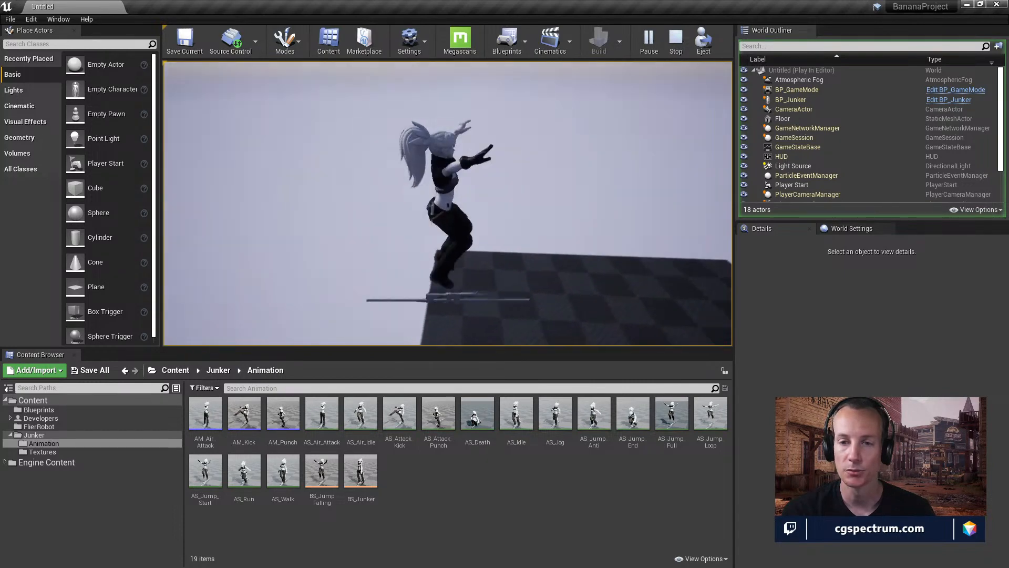
key(Escape)
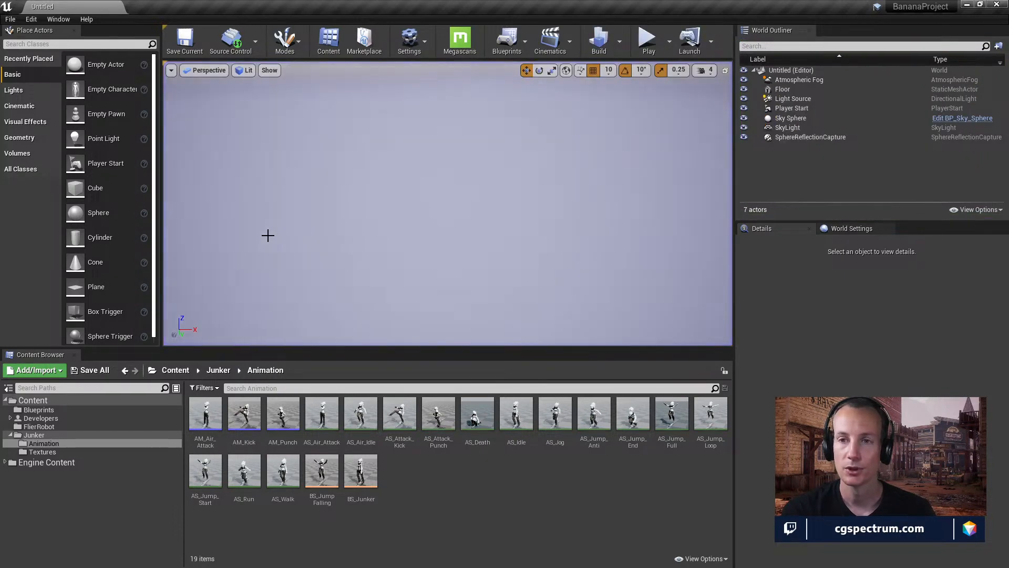
- Start a second play session, check the character's jump from a standstill and its running, and stop playing
click(638, 40)
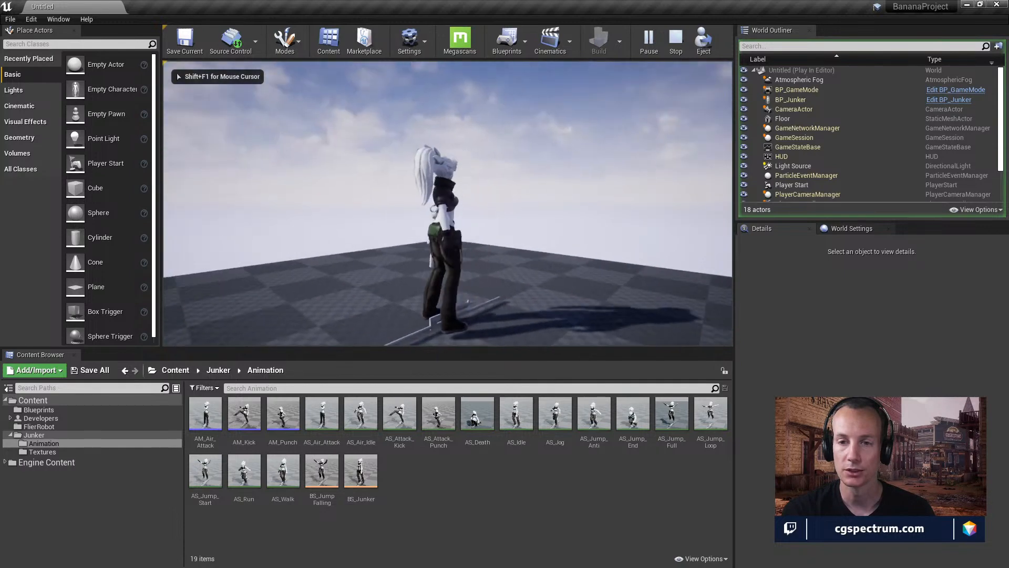
key(space)
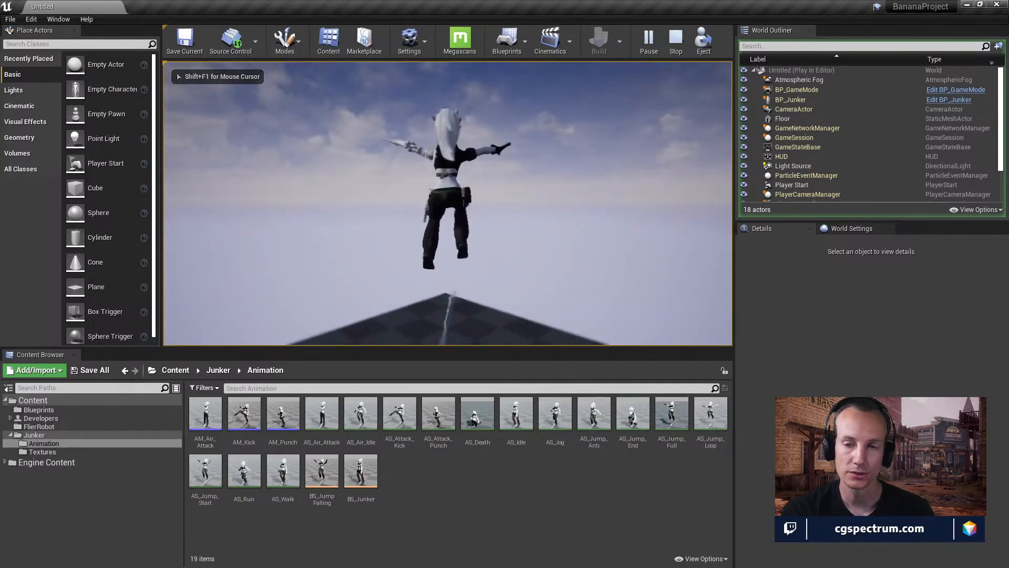
key(d)
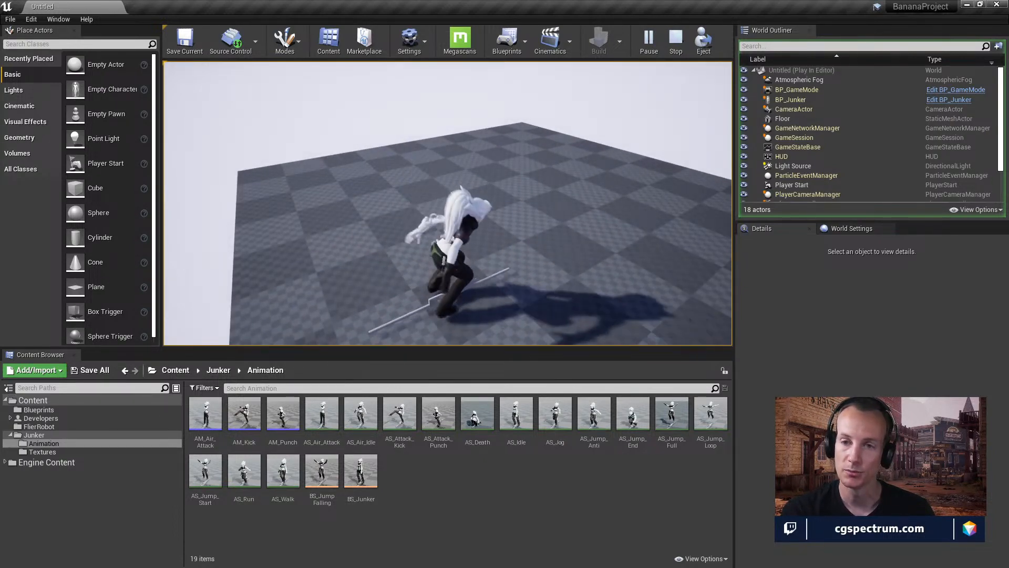
key(space)
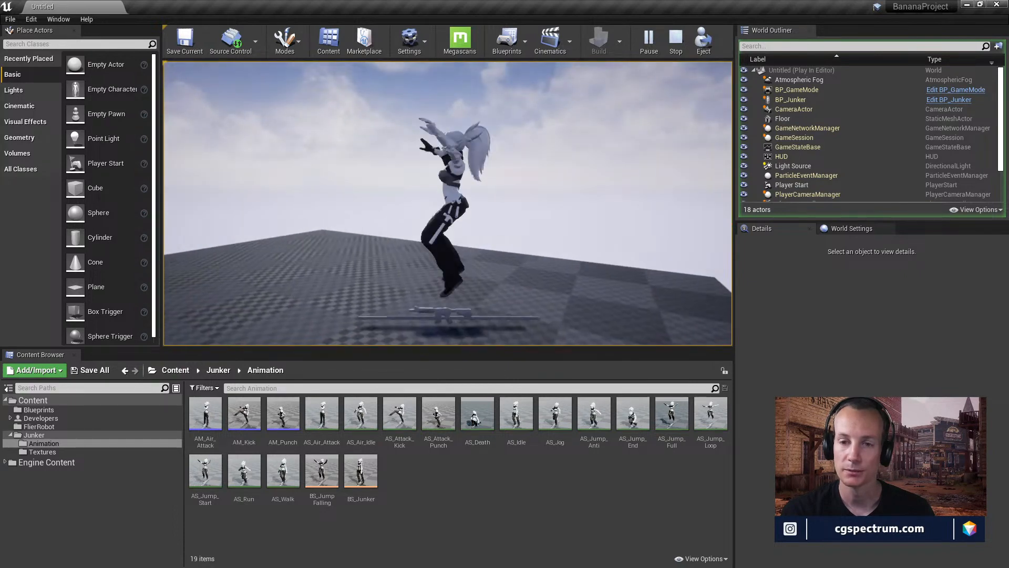
key(Escape)
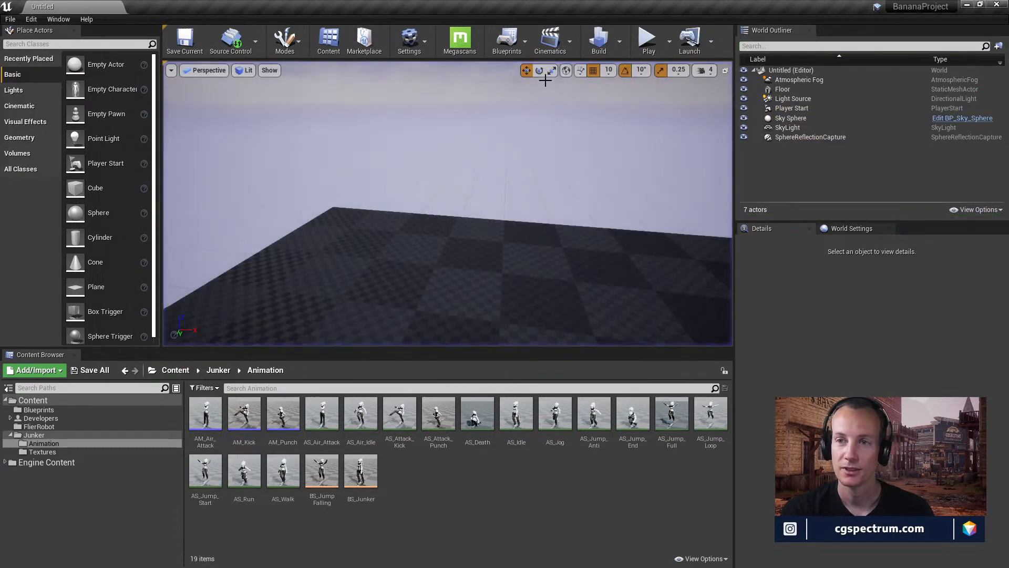
- Run another play session to examine the character's jump pose from the front and side, and exit it
click(647, 47)
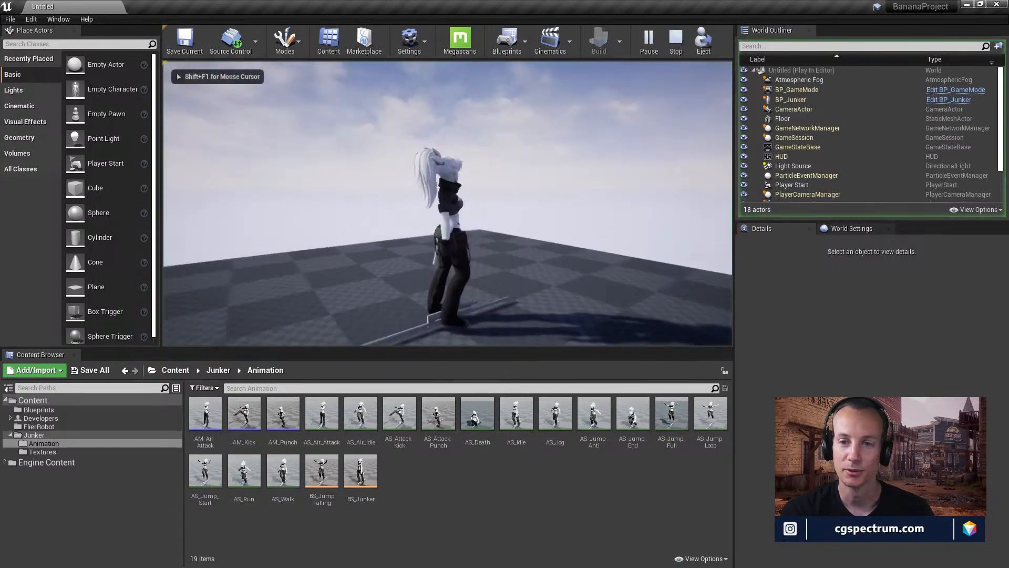
key(space)
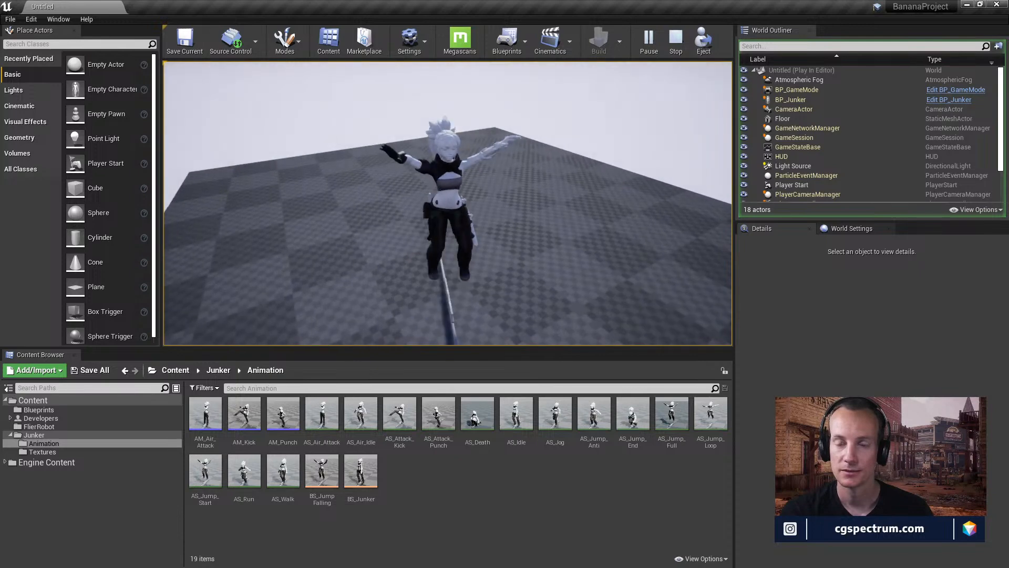
key(d)
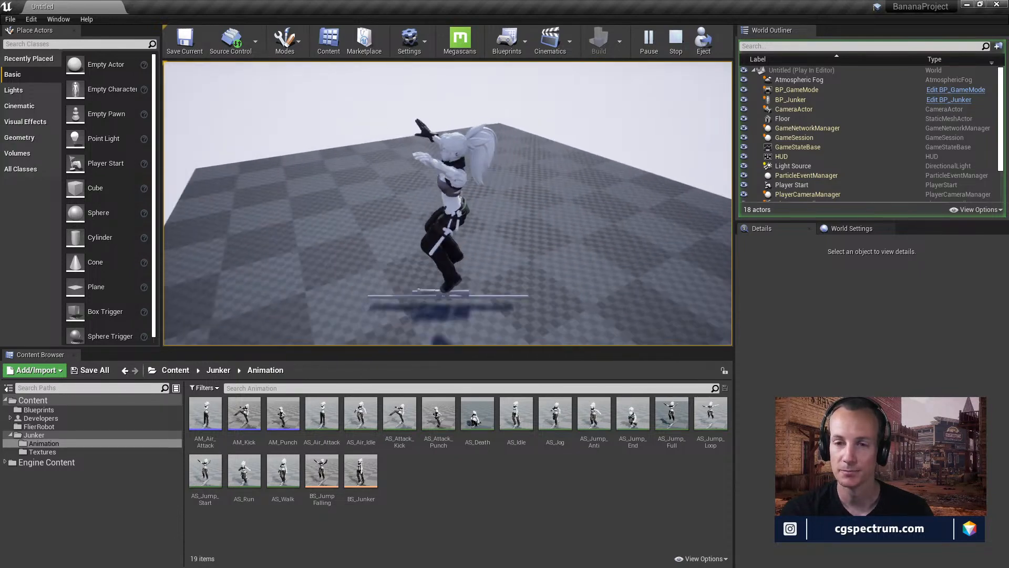
key(Escape)
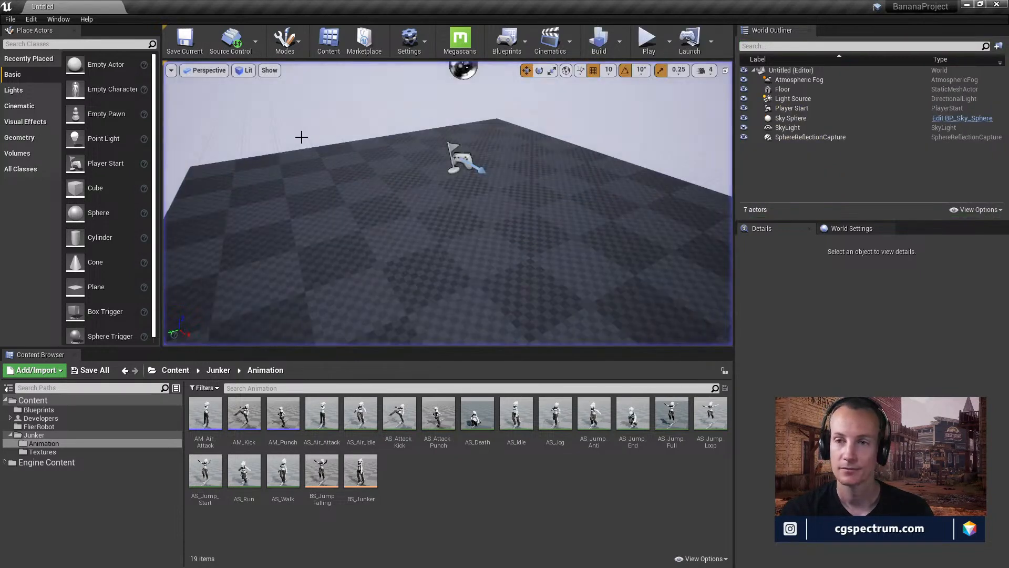
- Start another play session and run the Junker character around the floor with a jump, checking its movement from several angles
click(648, 38)
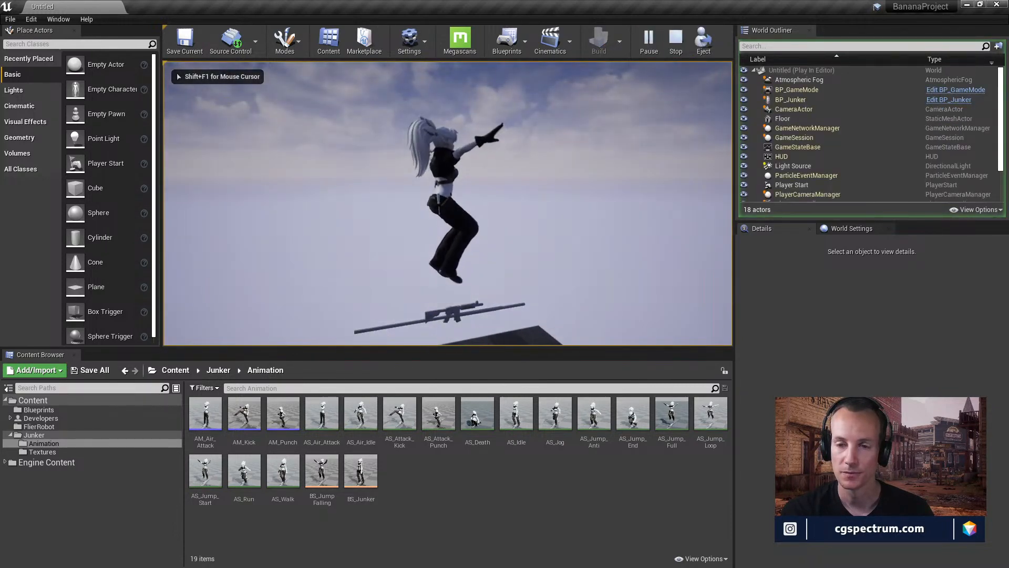
key(w)
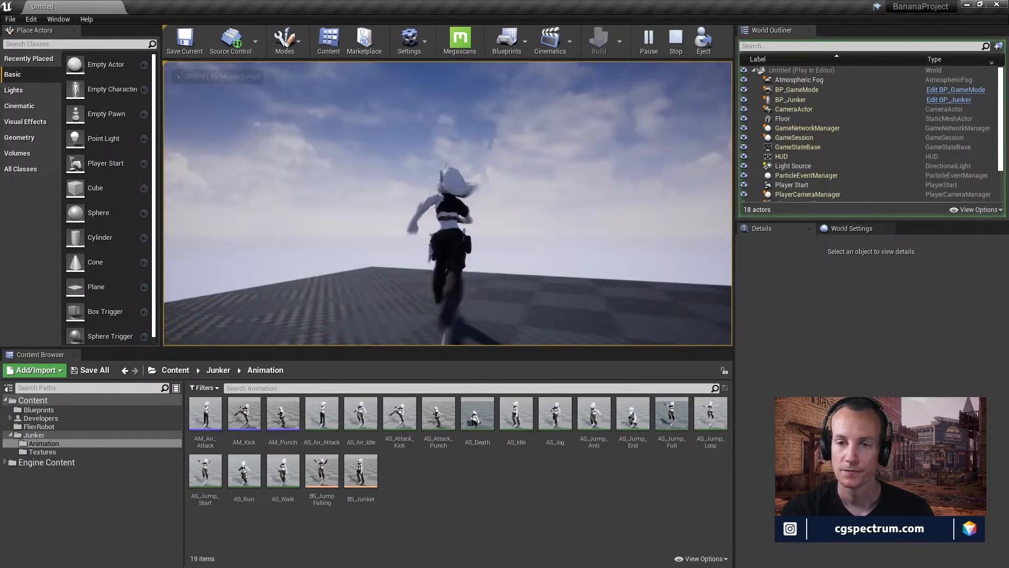
key(space)
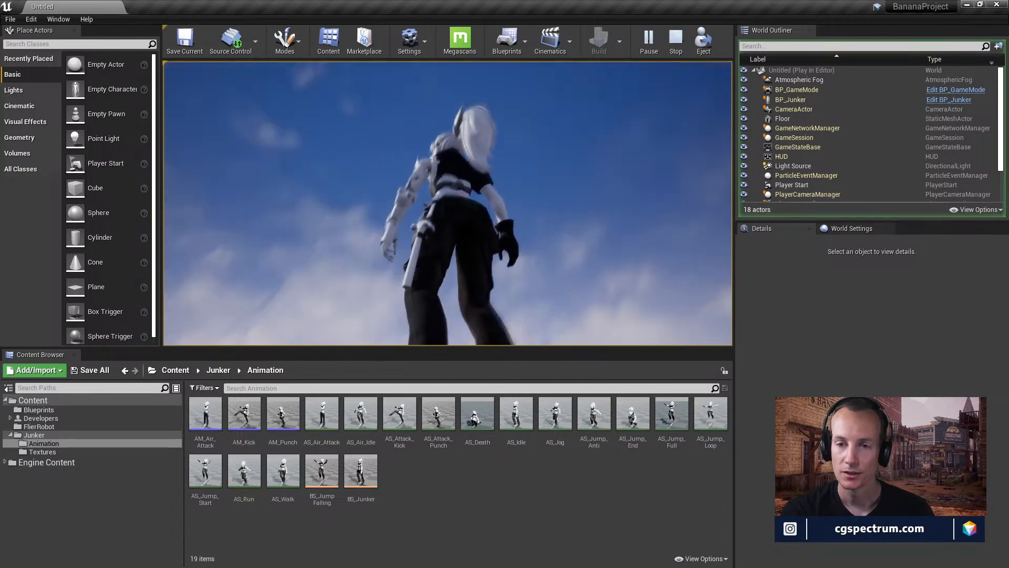
key(w)
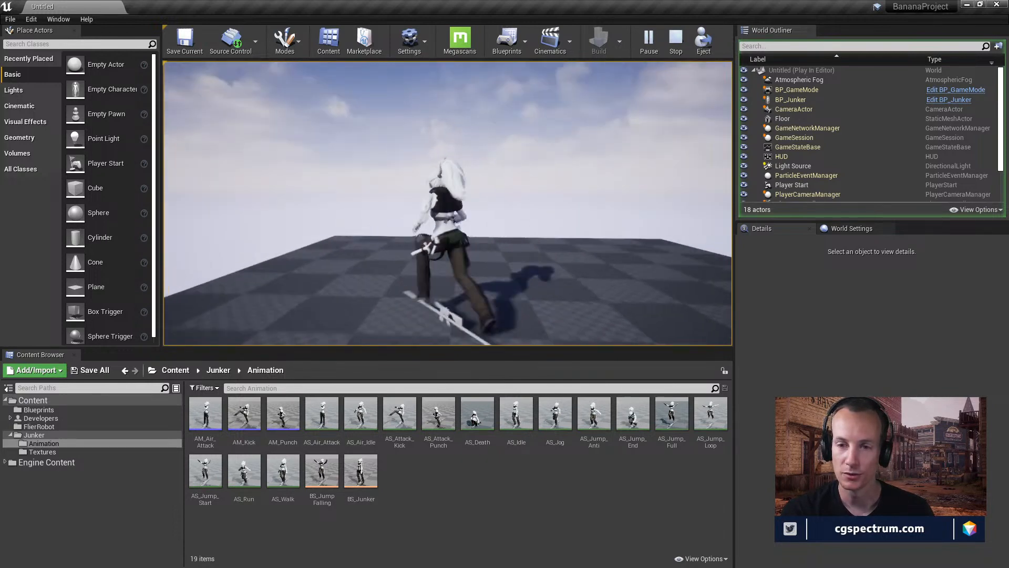
key(w)
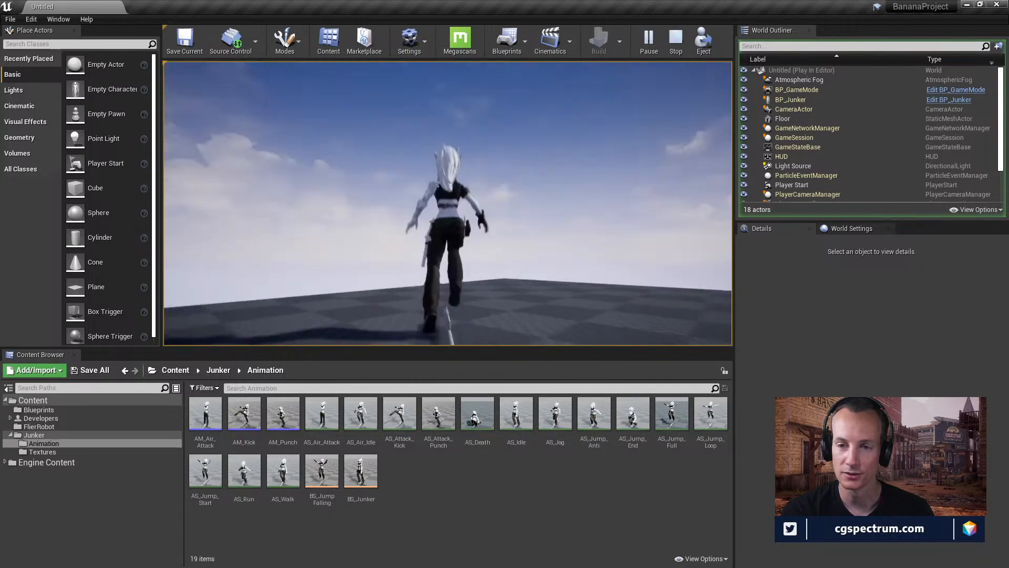
key(w)
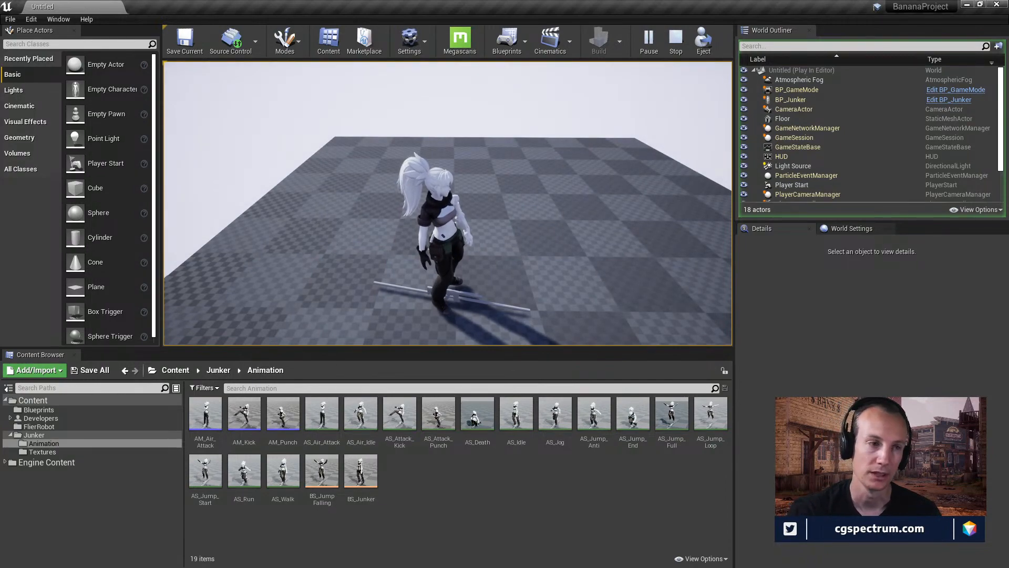
key(w)
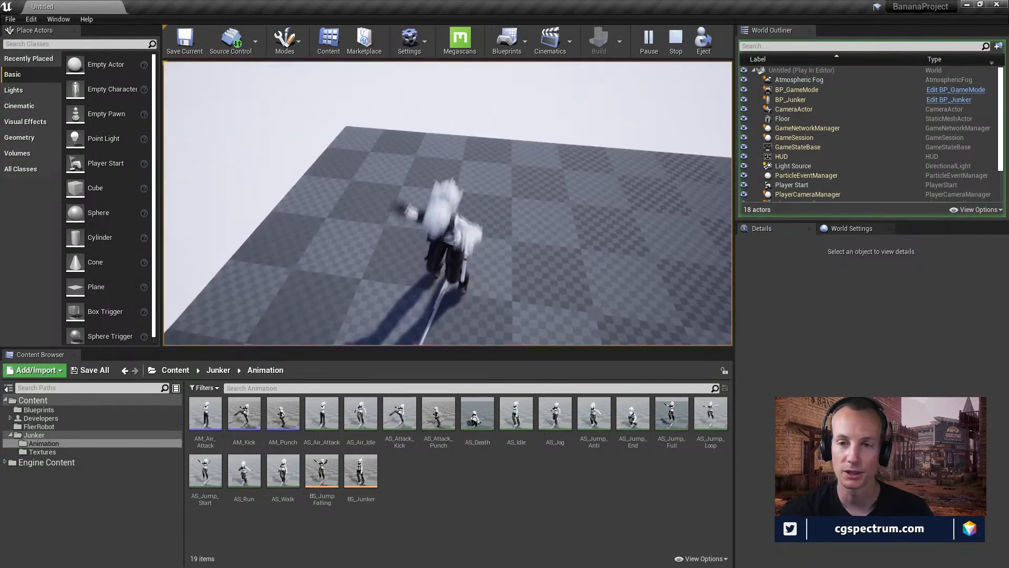
- Make the Junker jump repeatedly while steering in different directions, examine the airborne and landing poses, and end the session
key(space)
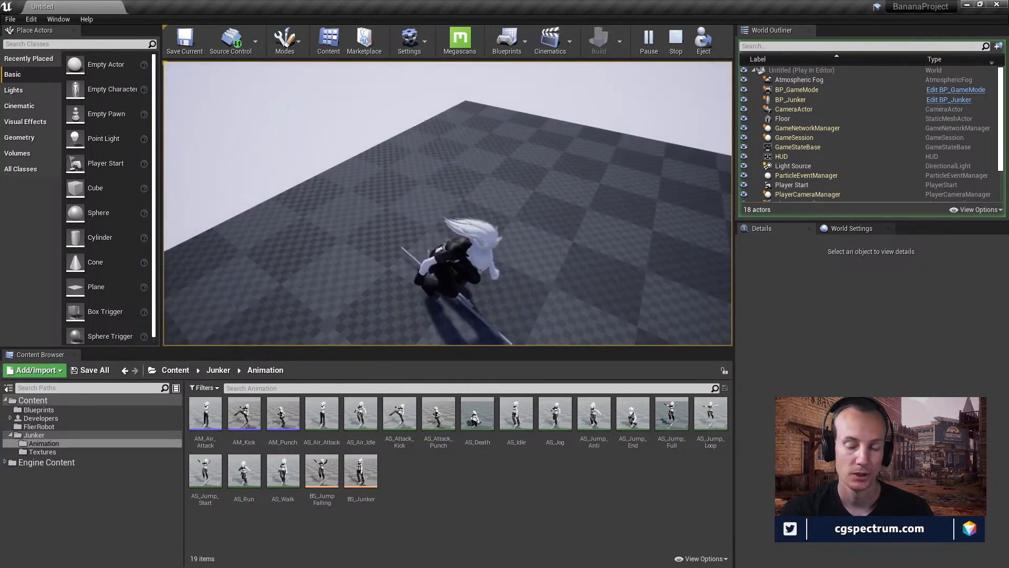
key(space)
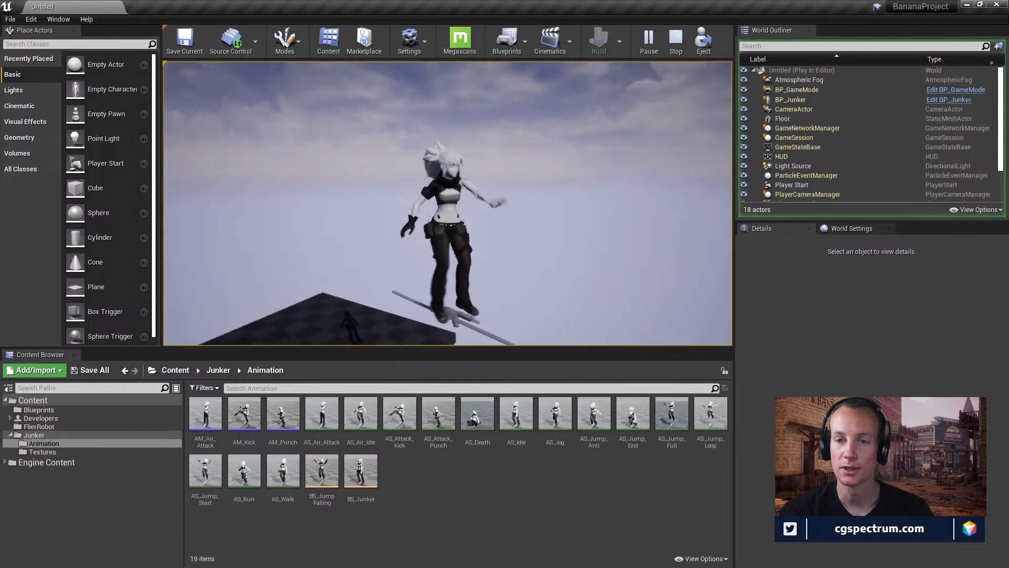
key(a)
key(s)
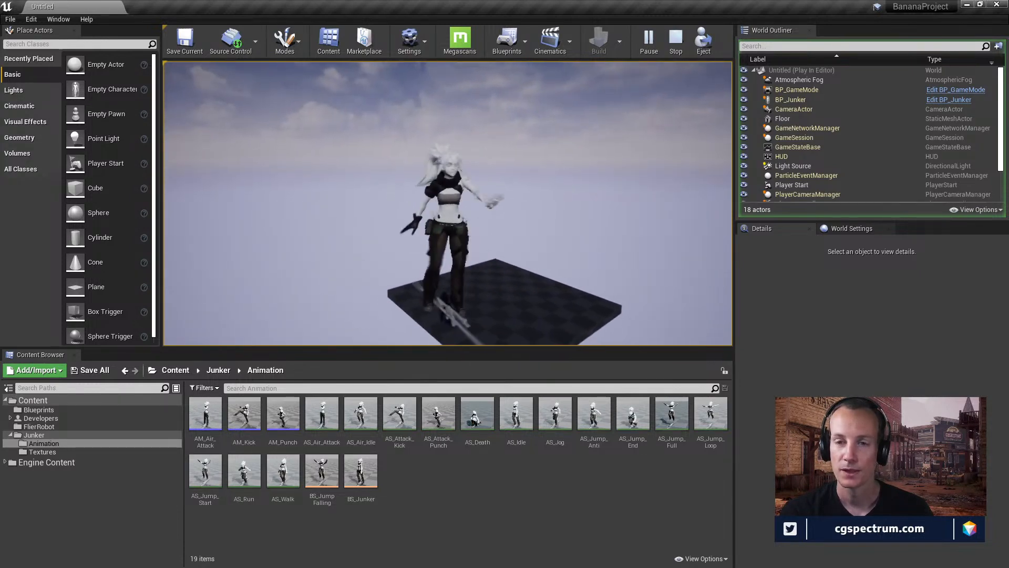
key(d)
key(w)
key(a)
key(w)
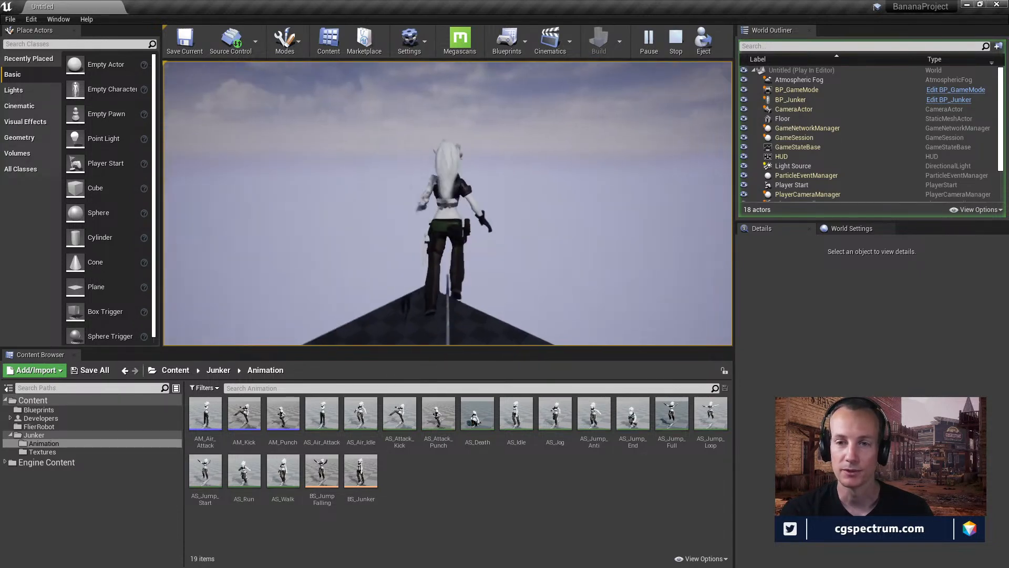
key(space)
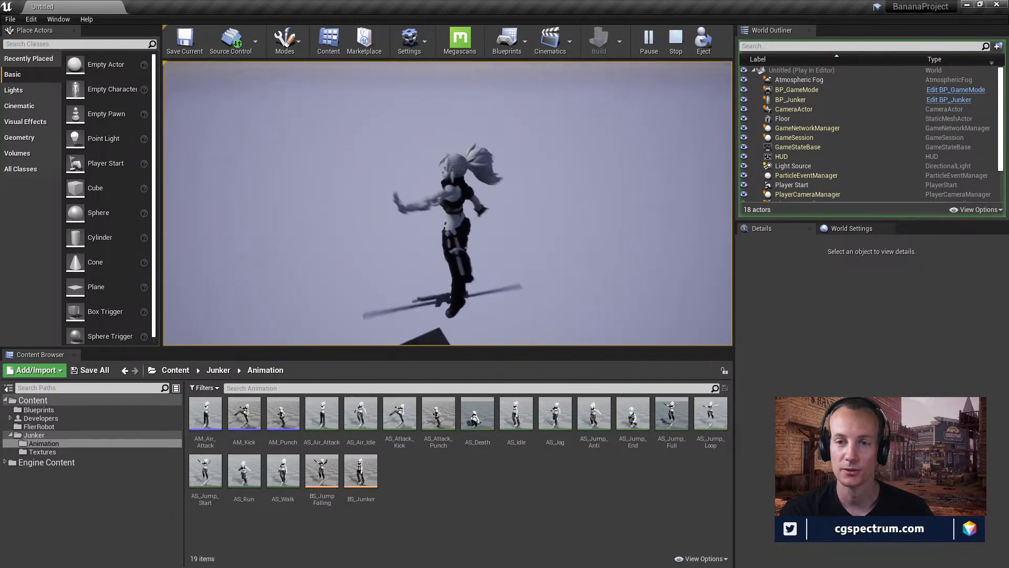
key(w)
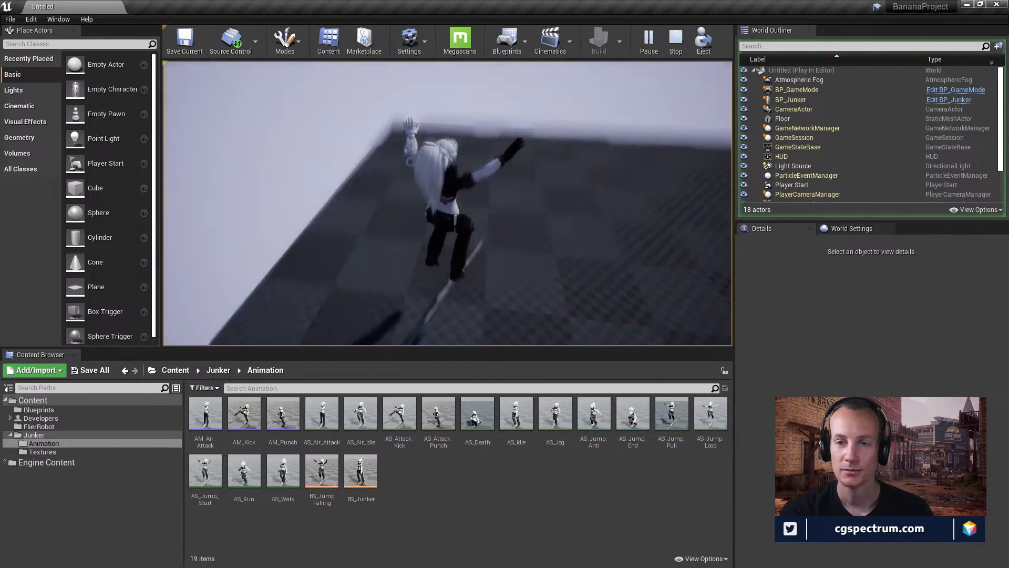
key(d)
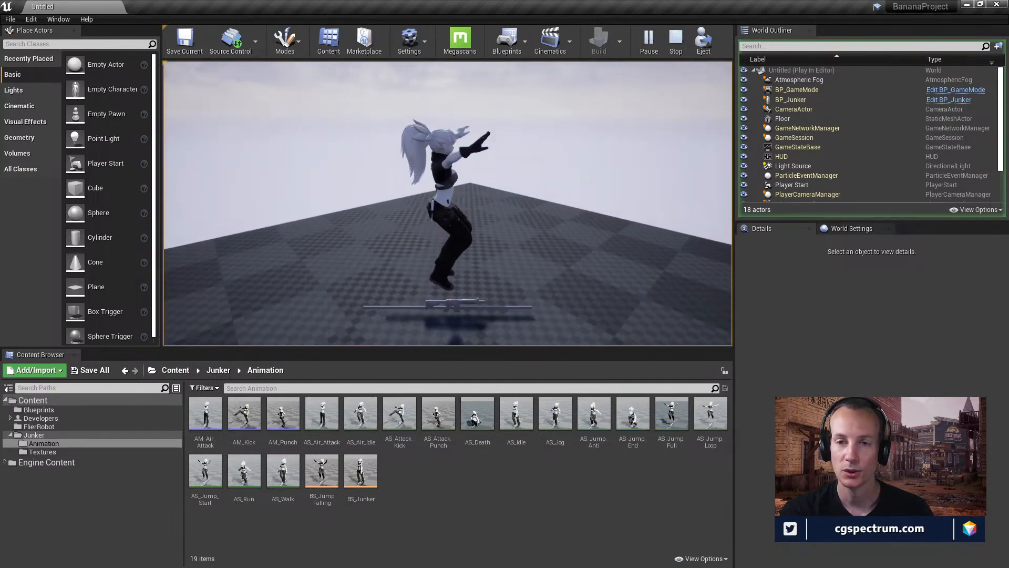
key(Escape)
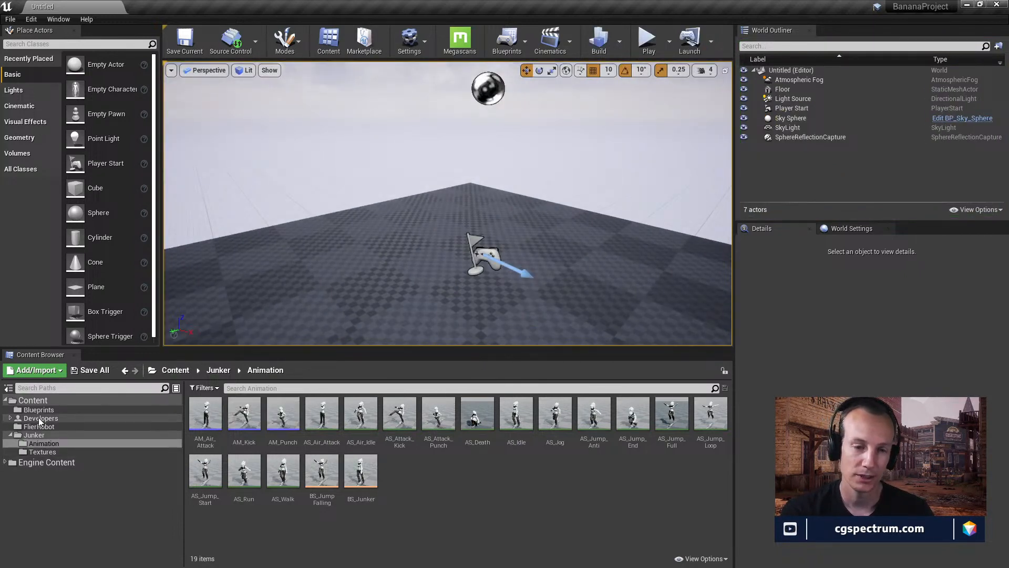
- Browse the Content, Junker and FlierRobot folders, enlarge the Content Browser, and open the CR_FlierRobot control rig
click(55, 399)
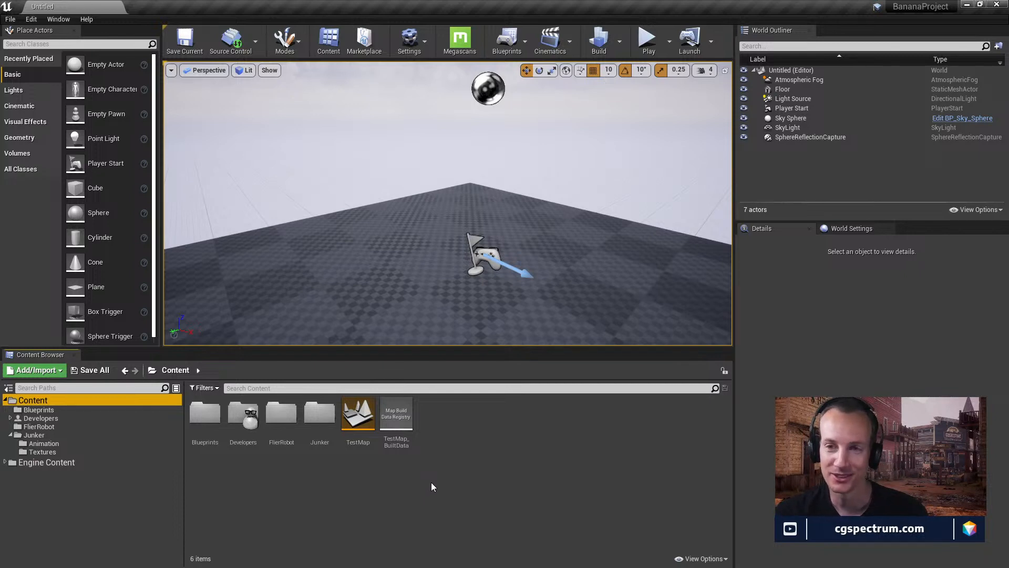
click(399, 468)
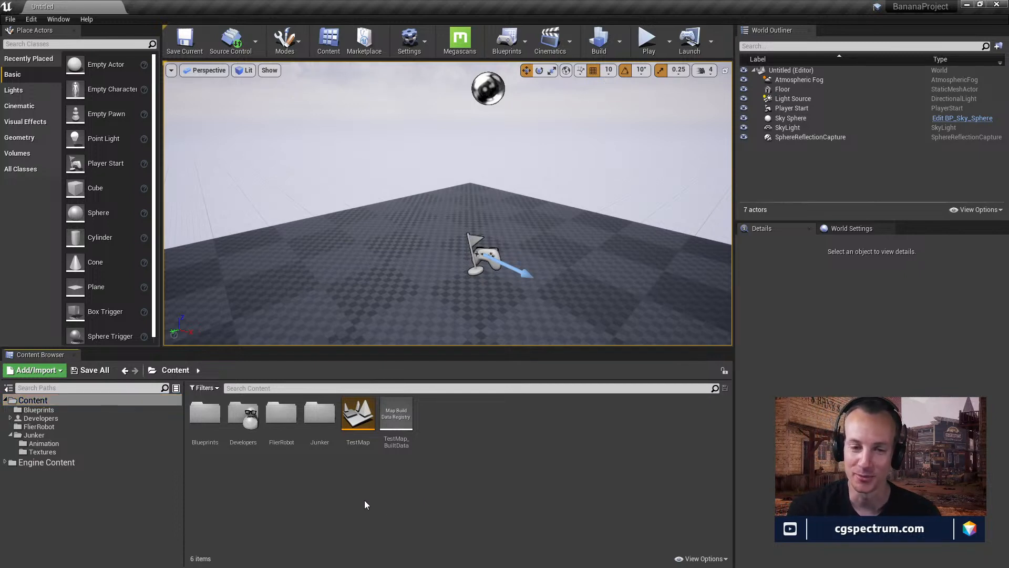
click(38, 427)
click(33, 434)
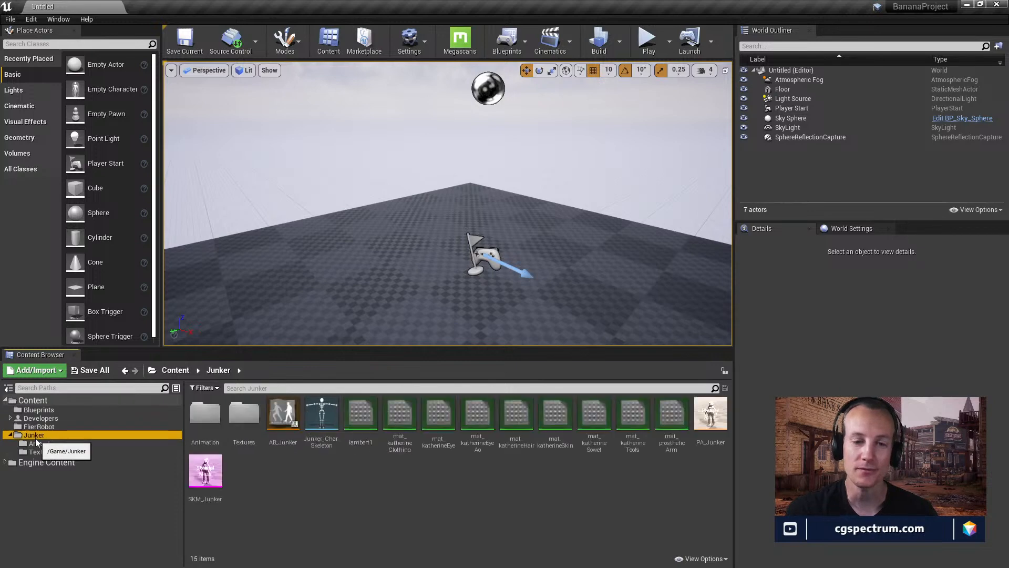
click(37, 427)
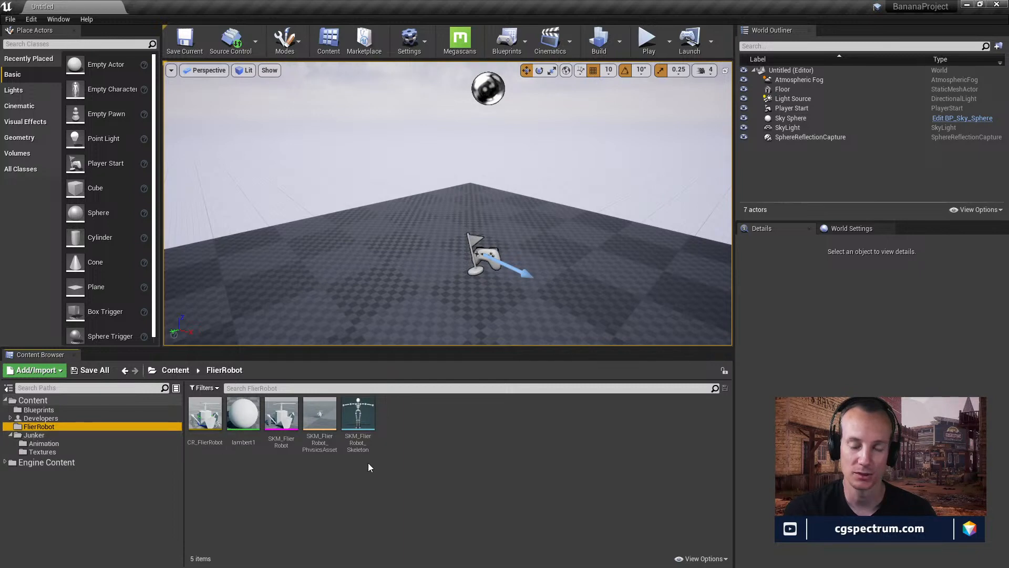
drag(396, 348, 397, 322)
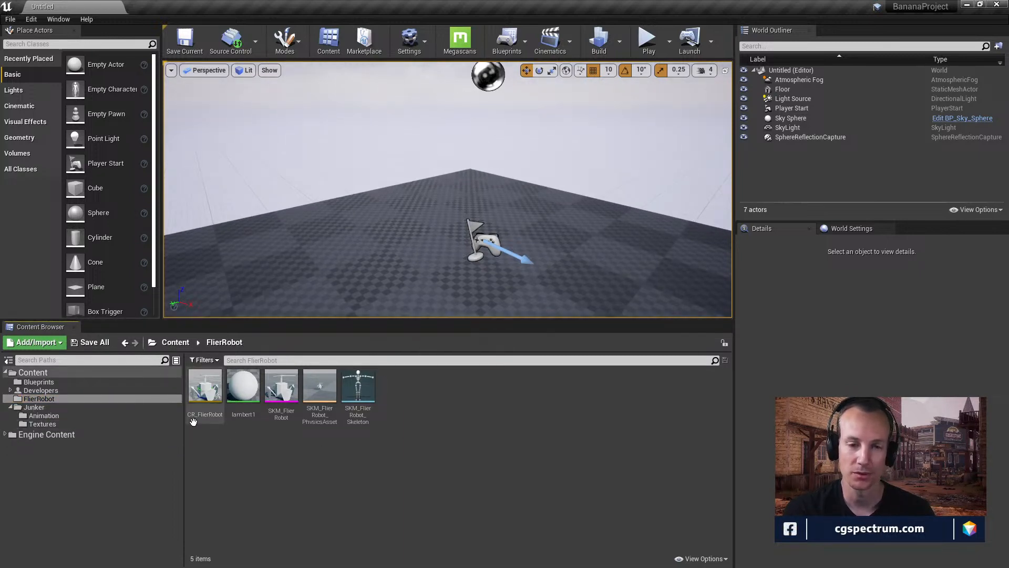
double_click(206, 399)
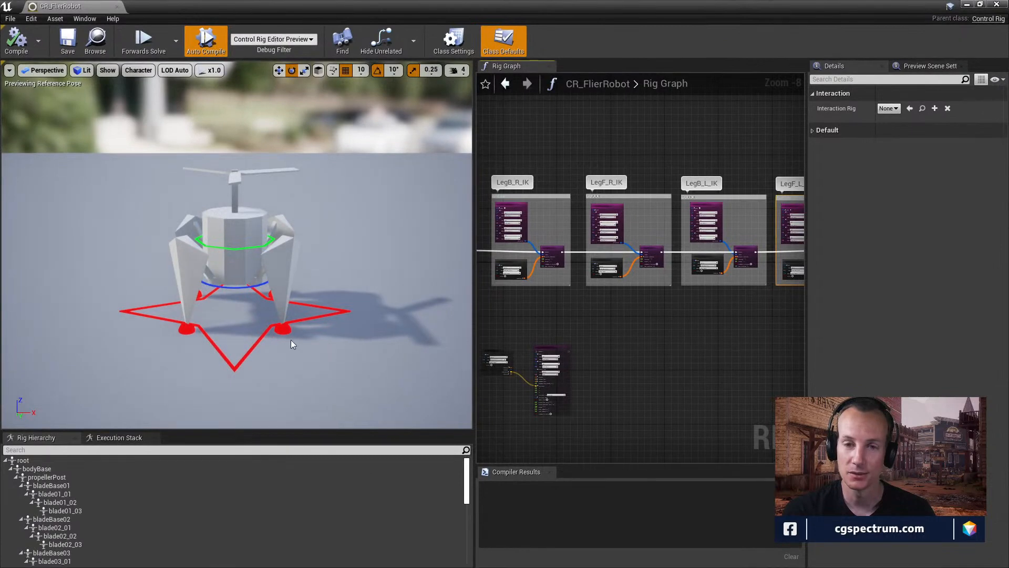
- Try a small rotation of PropellerPost_CTRL, the green control around the robot's body, and undo it
right_drag(255, 189, 296, 202)
key(a)
key(w)
key(a)
key(s)
key(w)
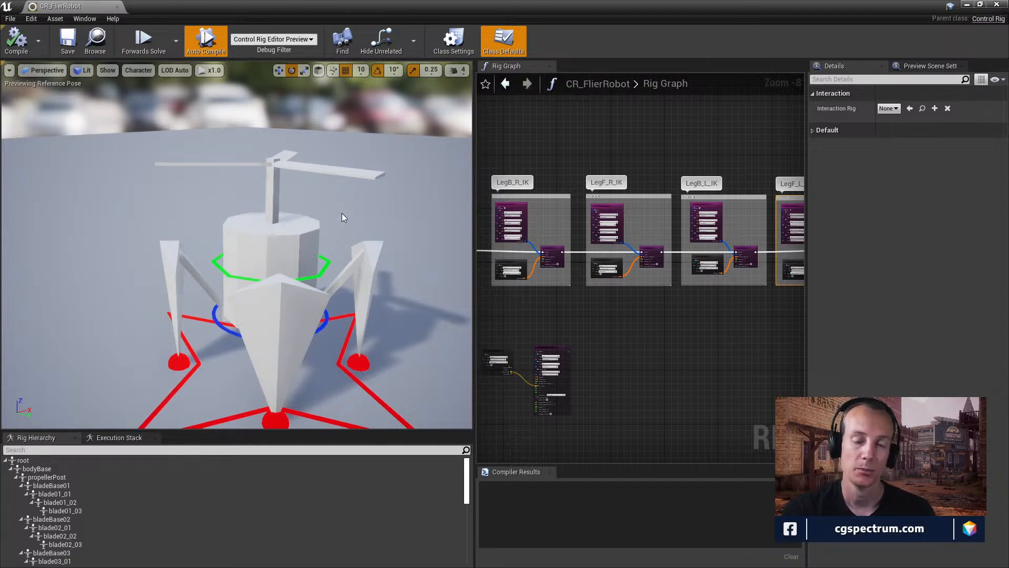
click(321, 277)
alt+drag(332, 281, 271, 289)
alt+middle_drag(331, 282, 263, 308)
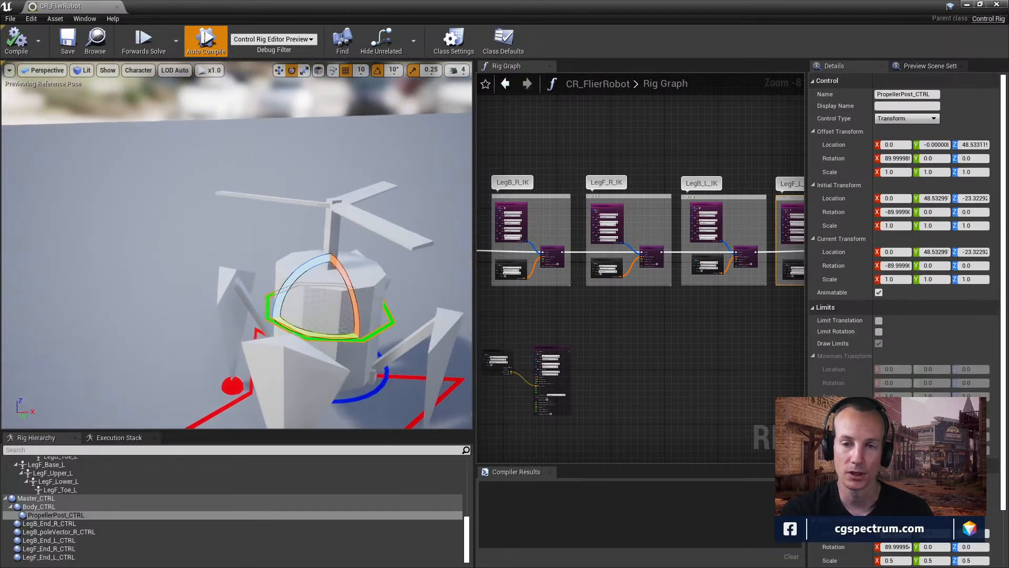
drag(295, 273, 295, 275)
key(ctrl+z)
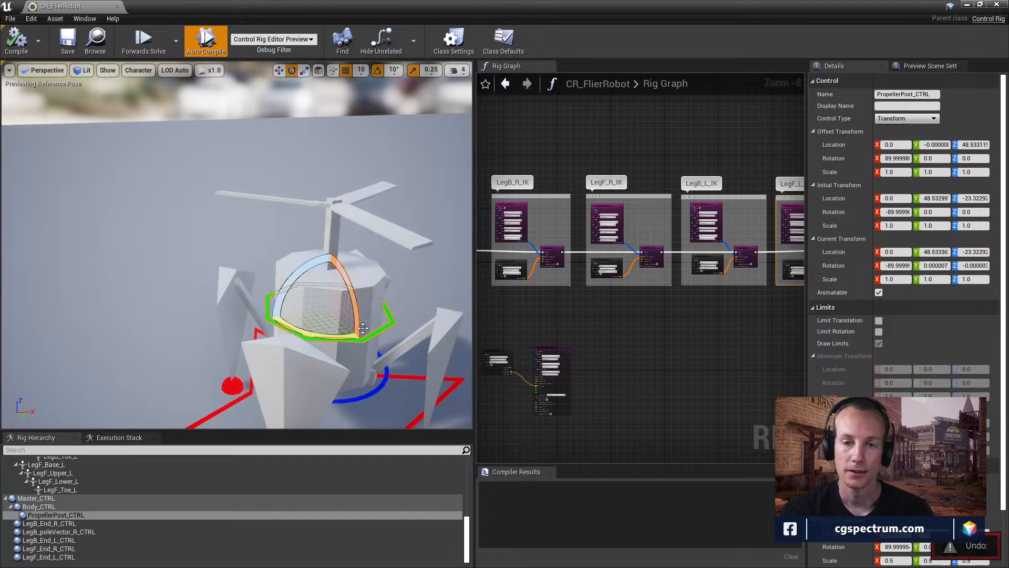
- Test the propeller post by moving PropellerPost_CTRL up to about -28.7 and down to about -20.5 on Z
key(w)
mouse_move(322, 342)
mouse_down()
mouse_move(336, 368)
mouse_move(317, 299)
mouse_move(316, 362)
mouse_move(315, 294)
mouse_move(304, 367)
mouse_move(312, 307)
mouse_move(323, 383)
mouse_move(315, 326)
mouse_up()
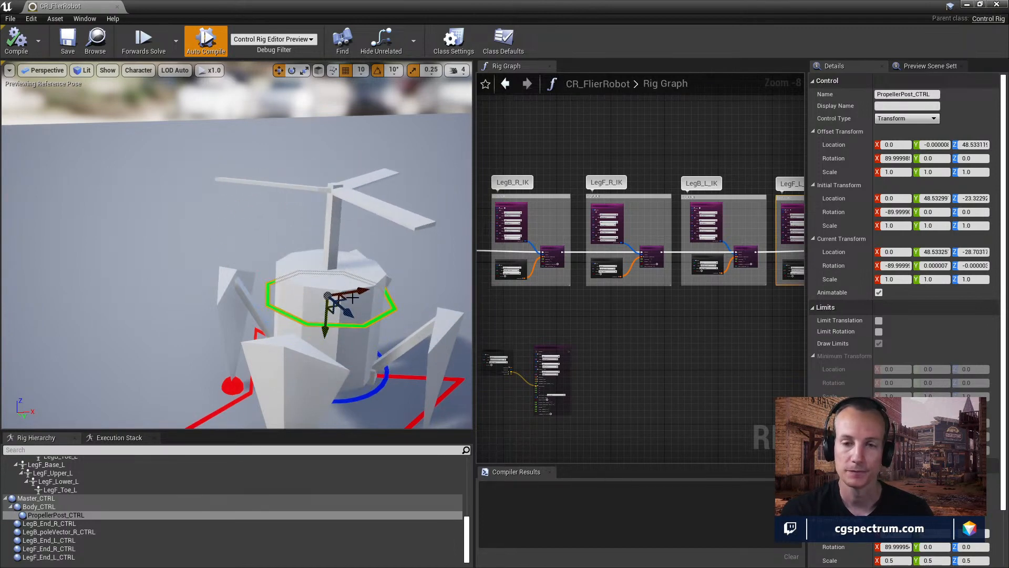
key(ctrl+z)
click(375, 258)
alt+drag(368, 308, 376, 258)
mouse_move(332, 327)
alt+mouse_down()
mouse_move(336, 315)
mouse_move(320, 313)
mouse_move(332, 327)
alt+mouse_up()
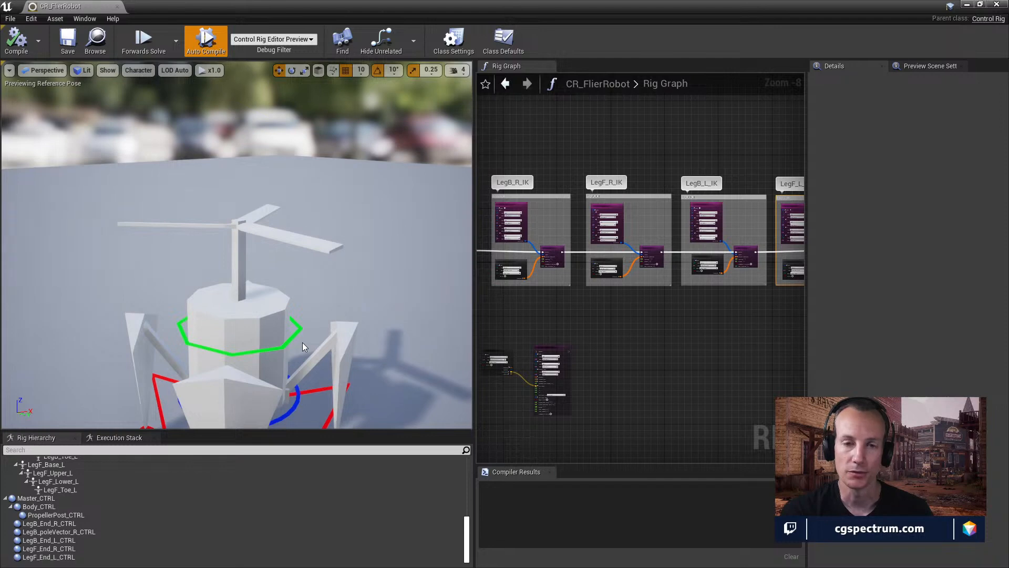
click(282, 344)
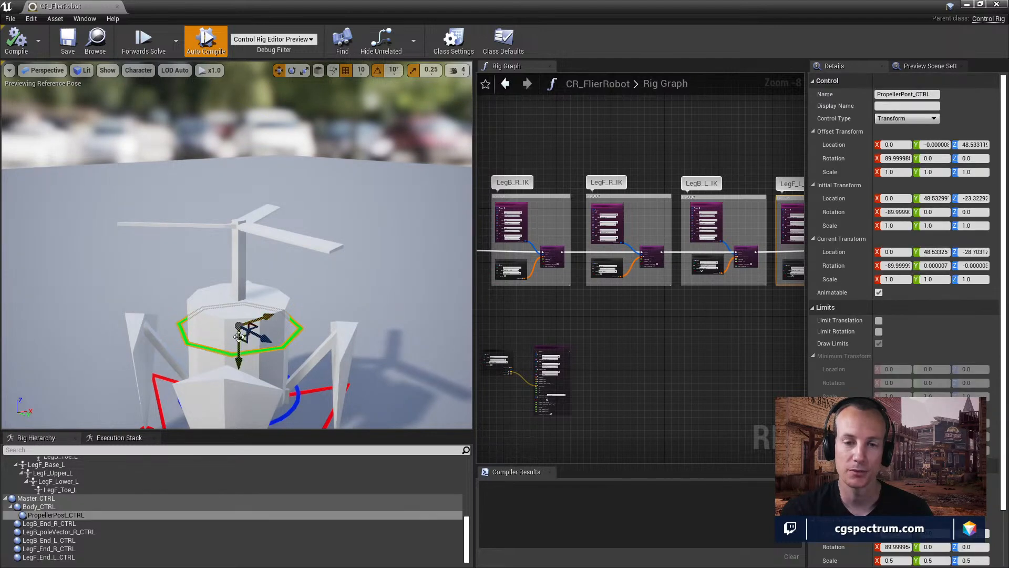
drag(239, 342, 239, 362)
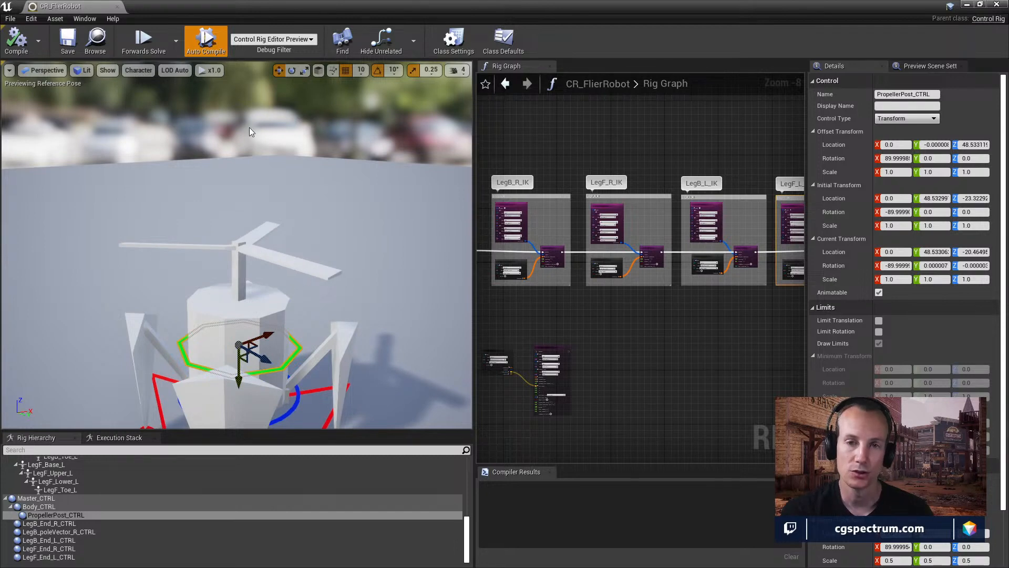
- Set the character's bone drawing to All Hierarchy so the whole skeleton is drawn over the robot
click(138, 70)
mouse_move(152, 102)
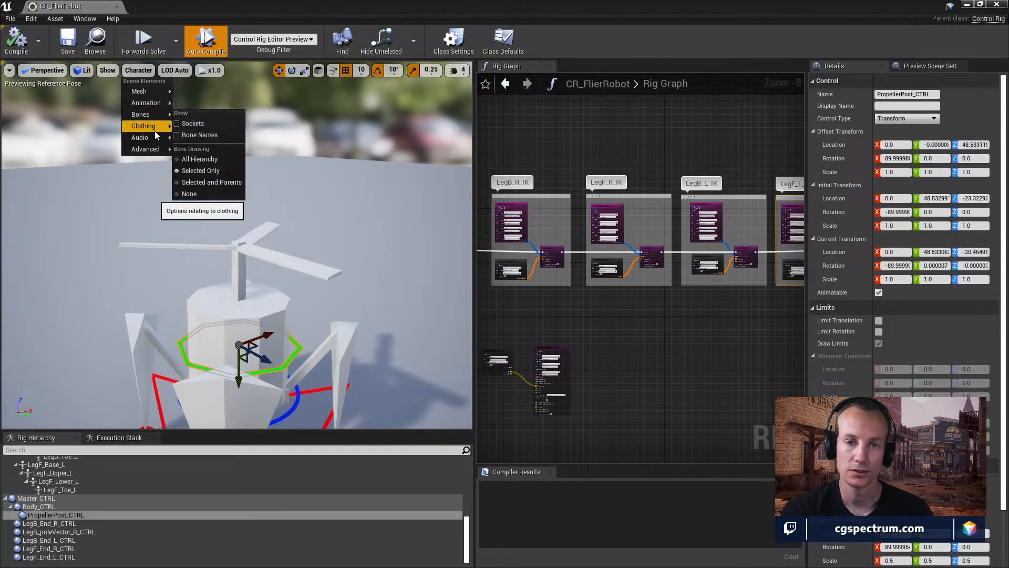
click(214, 159)
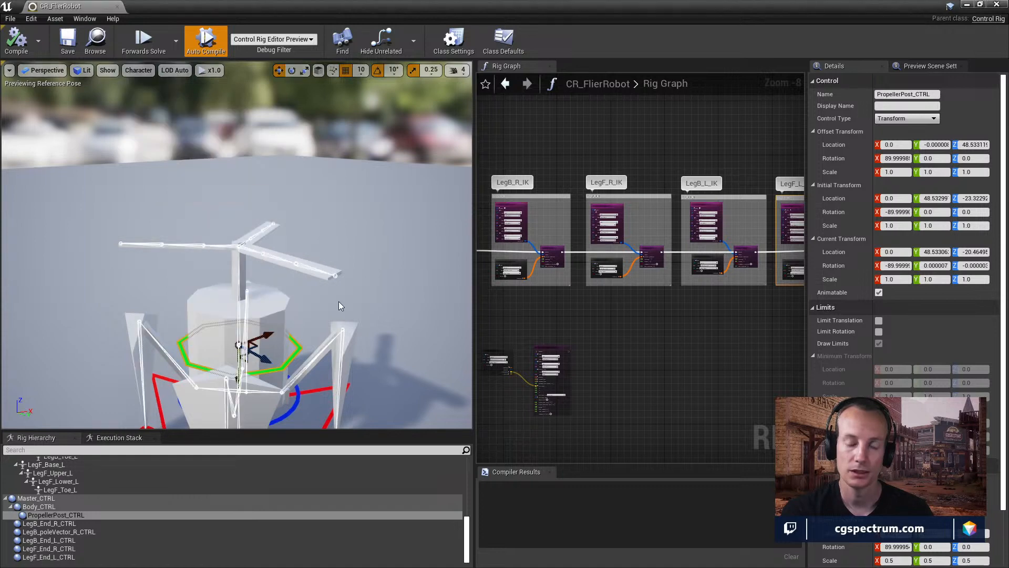
- Raise PropellerPost_CTRL to about -25 on Z, and compile the CR_FlierRobot rig to reset its pose
right_drag(339, 301, 405, 329)
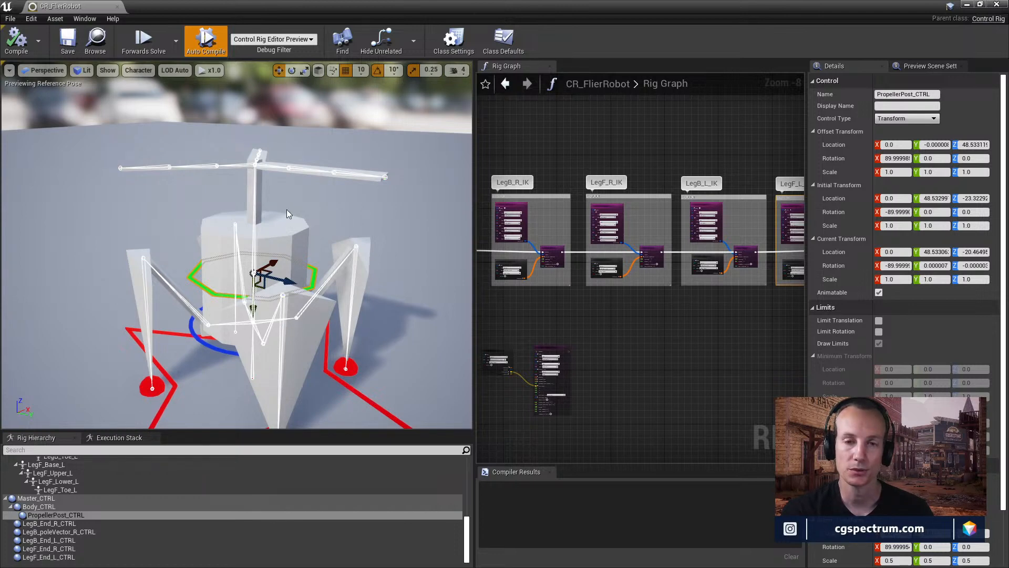
mouse_move(253, 309)
mouse_down()
mouse_move(254, 288)
mouse_move(259, 298)
mouse_up()
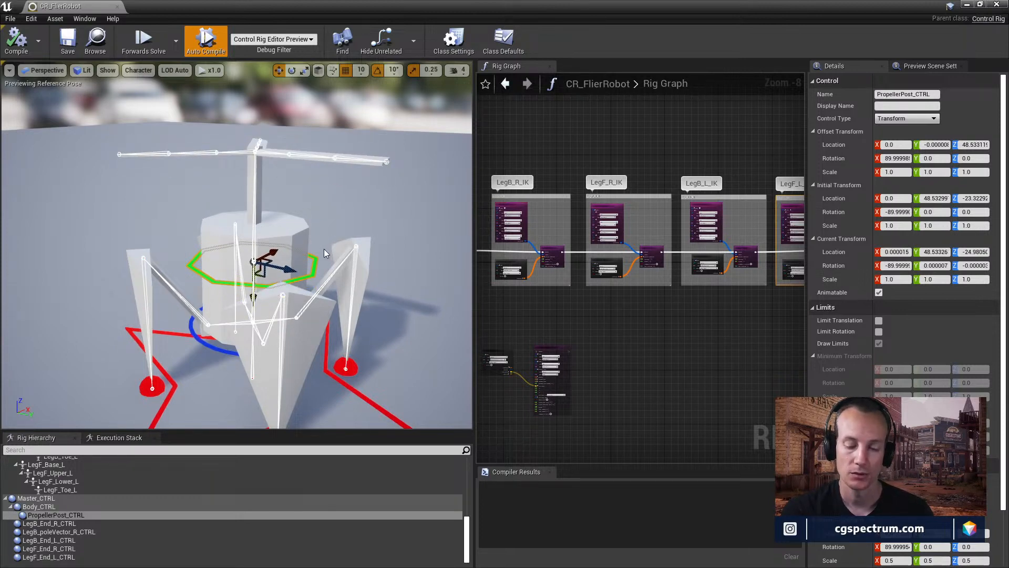
right_drag(336, 241, 283, 241)
key(d)
key(w)
click(18, 41)
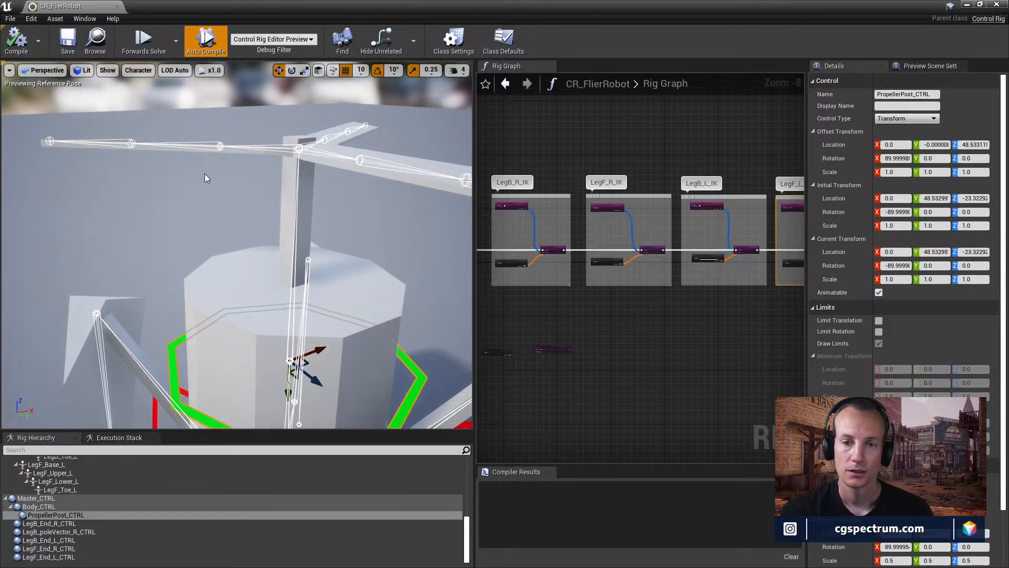
right_drag(204, 174, 224, 207)
key(s)
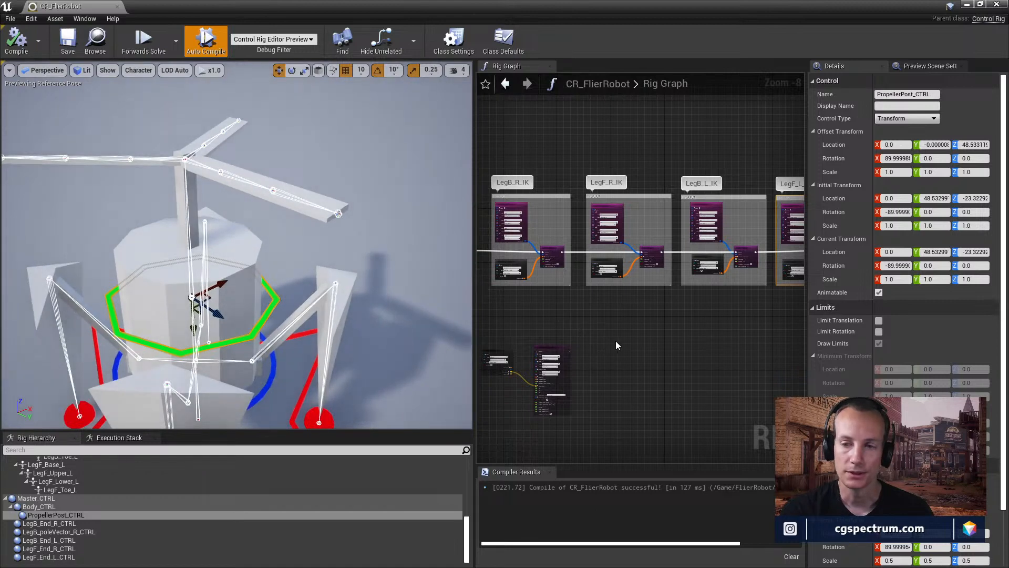
right_drag(616, 345, 689, 283)
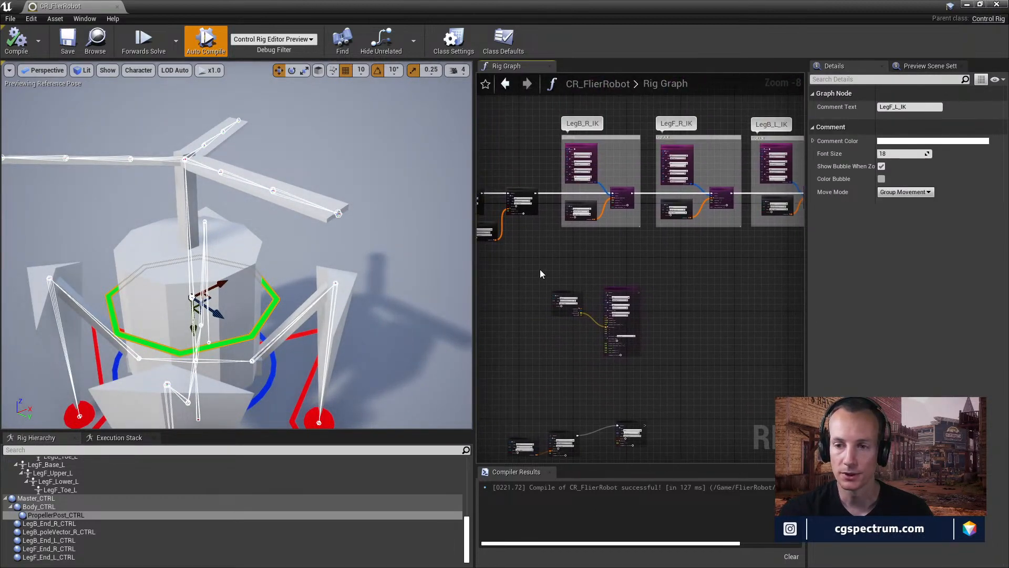
- Select the loose Basic IK node and its attached node below the leg groups, and move them lower in the graph
drag(541, 274, 646, 375)
drag(619, 290, 753, 403)
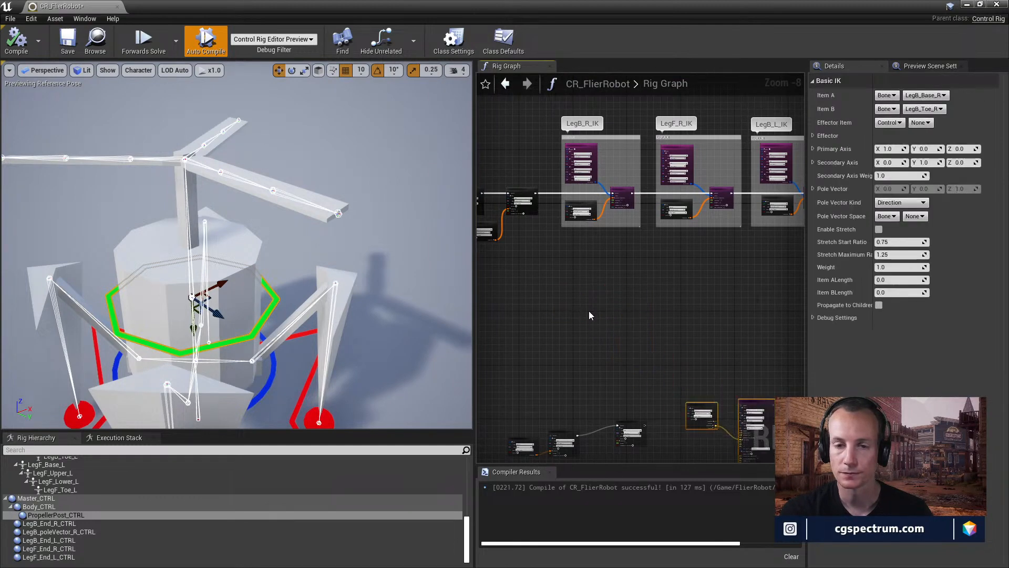
right_drag(589, 313, 611, 299)
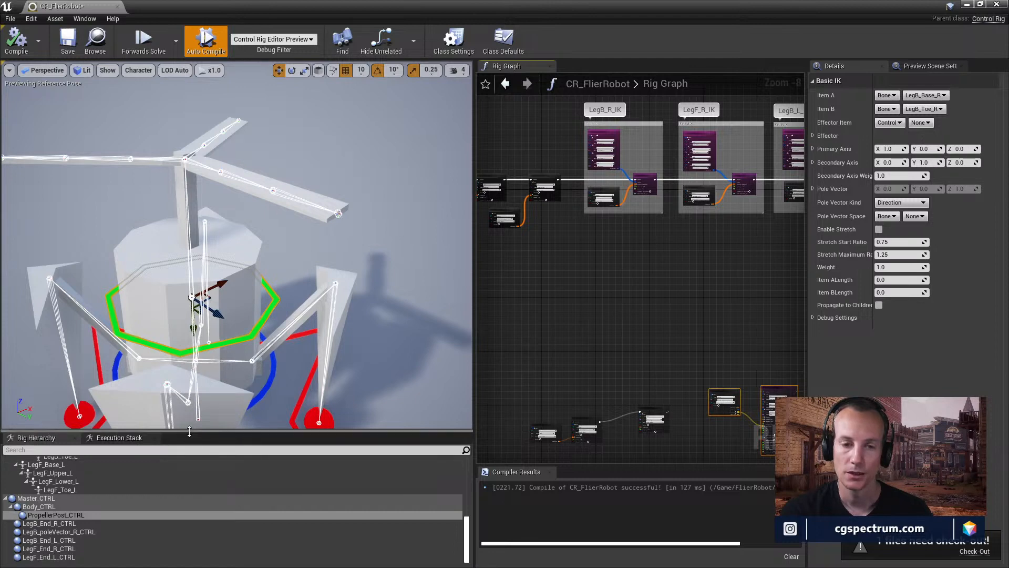
- Enlarge the rig hierarchy area and add a new top-level control to the rig
drag(185, 432, 195, 352)
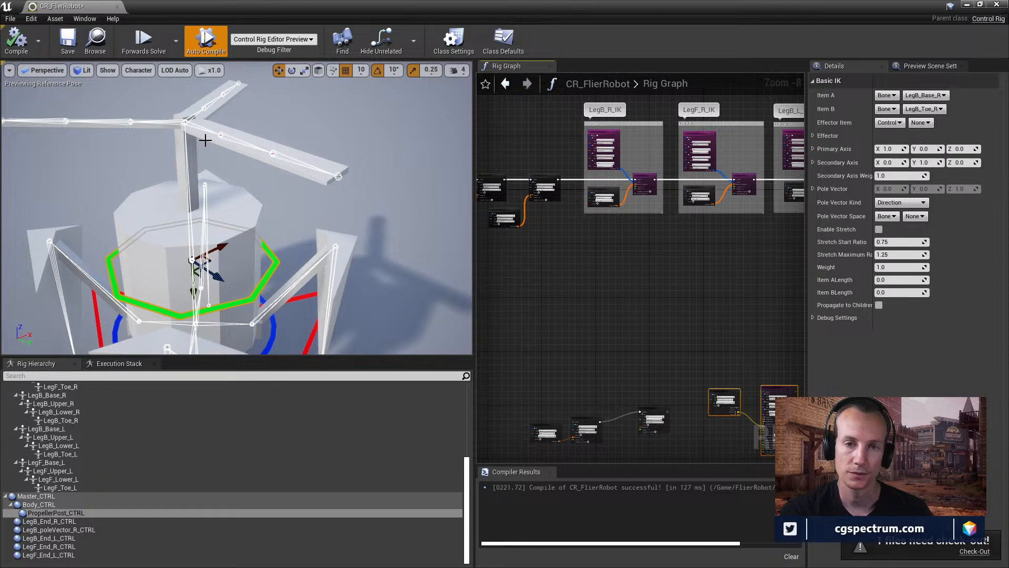
mouse_move(191, 150)
right_down()
mouse_move(197, 158)
mouse_move(171, 170)
mouse_move(190, 145)
right_up()
right_drag(249, 212, 243, 198)
click(257, 210)
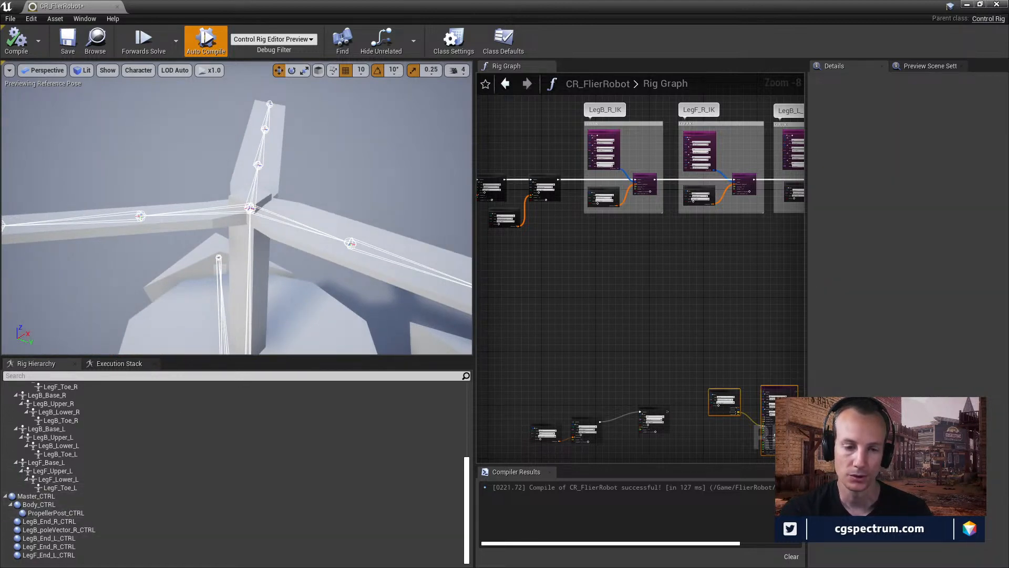
right_click(51, 473)
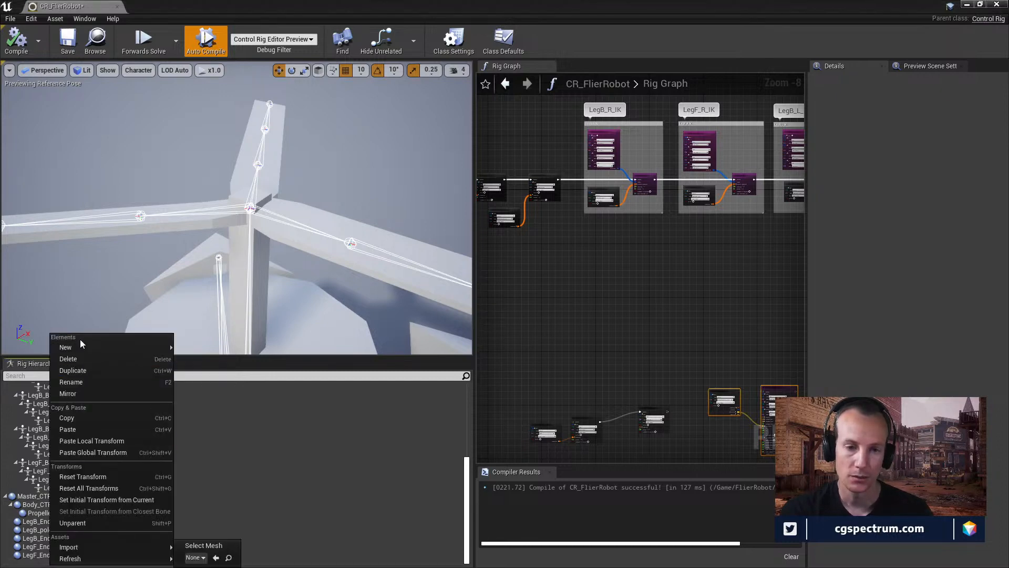
mouse_move(83, 348)
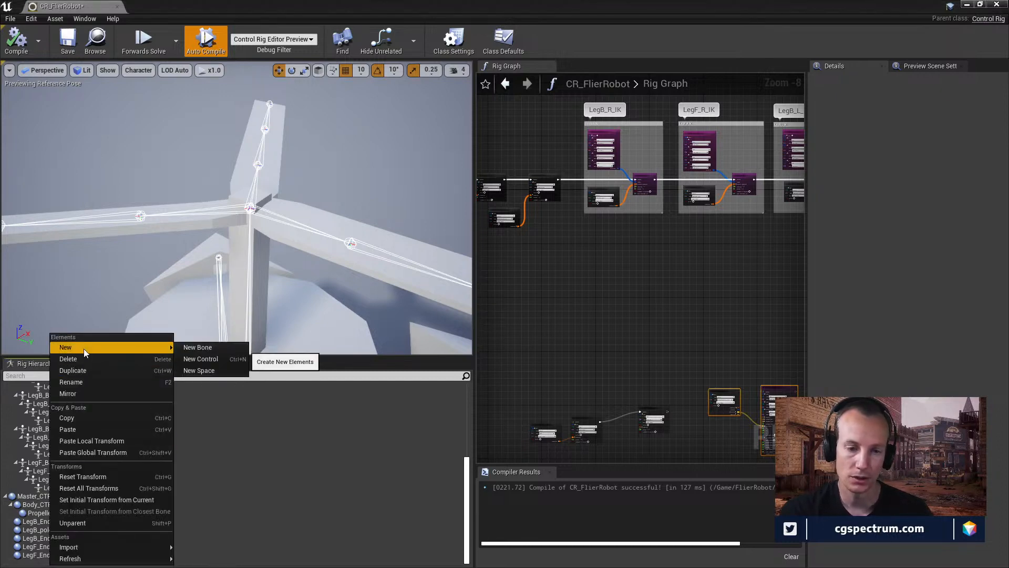
click(203, 359)
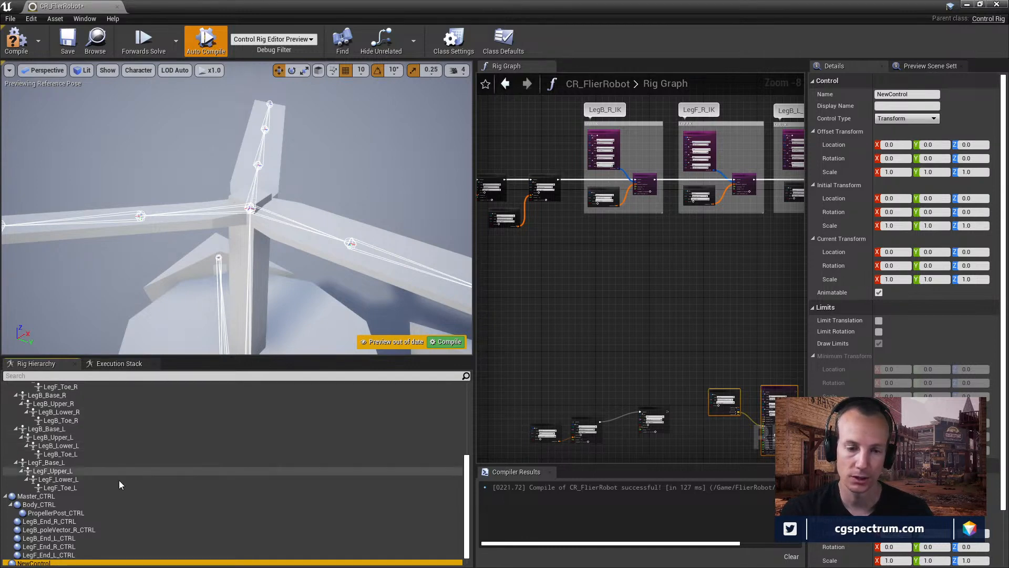
drag(198, 357, 198, 338)
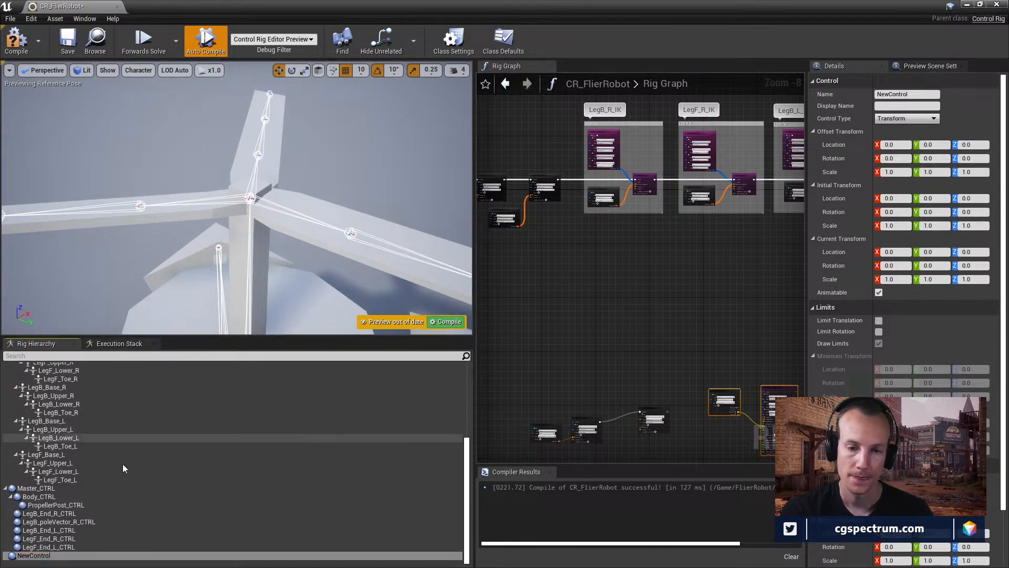
- Rename the new control as SpinControl and compile the rig
double_click(47, 557)
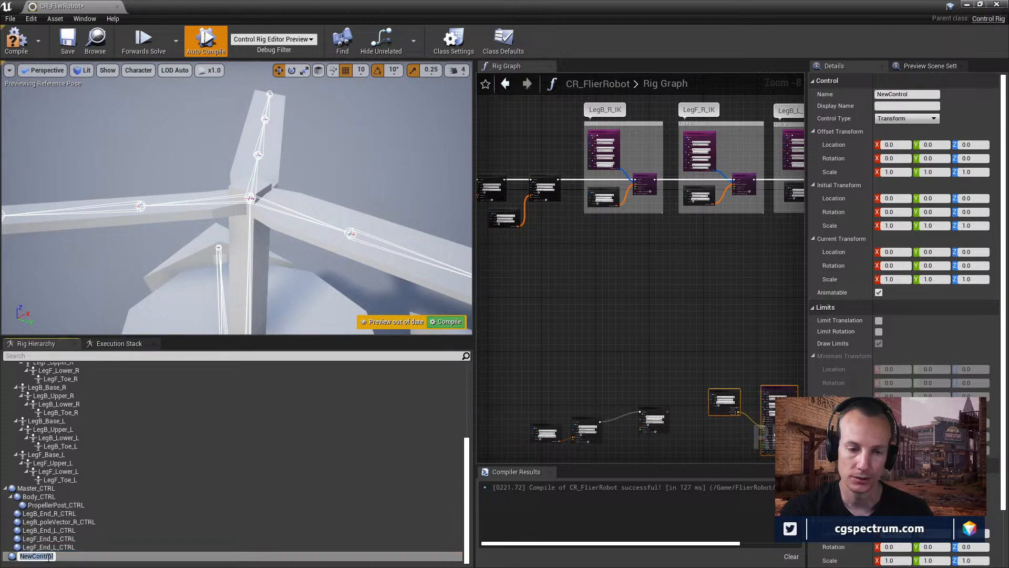
text(Spin)
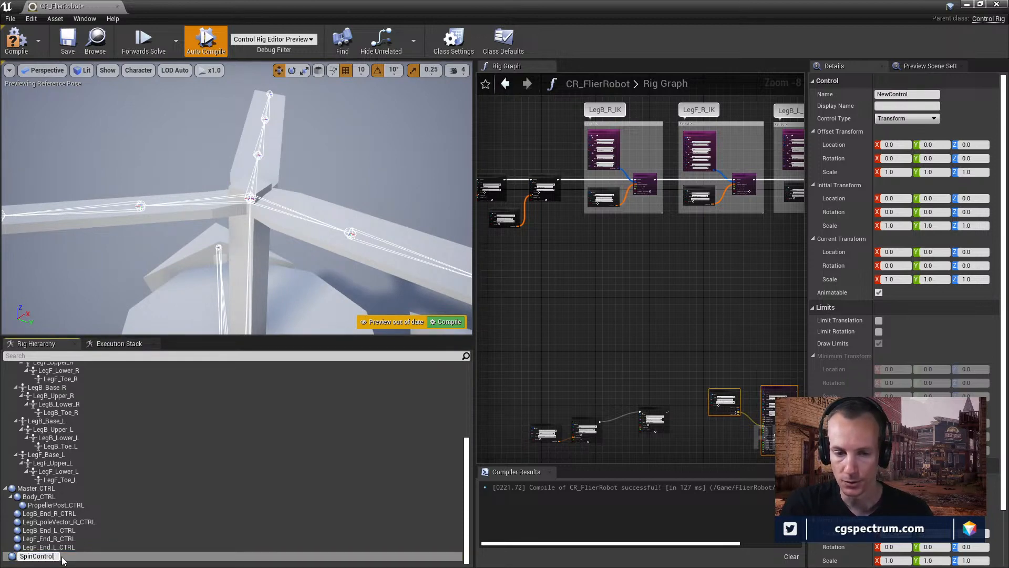
key(Return)
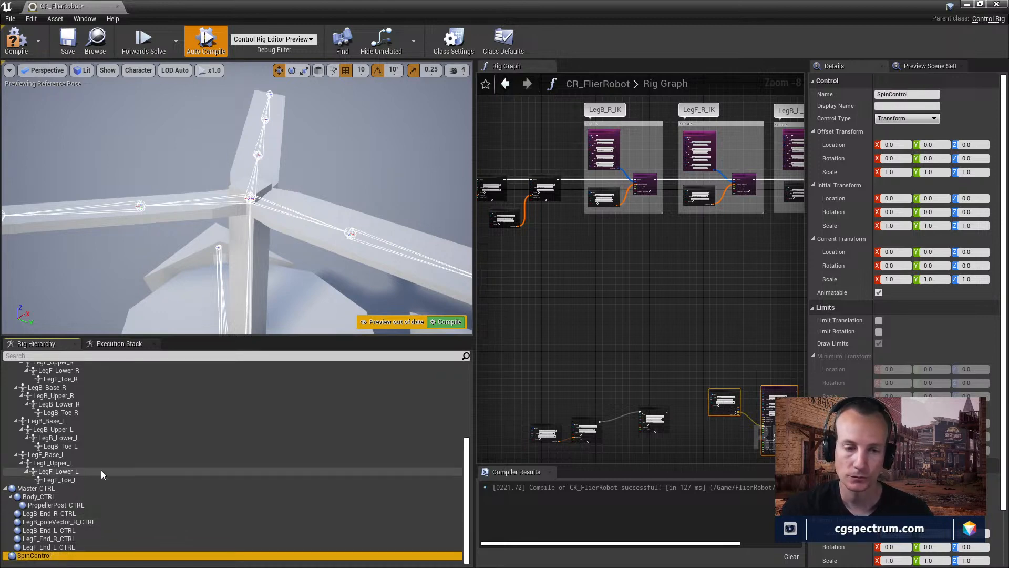
right_drag(700, 259, 634, 276)
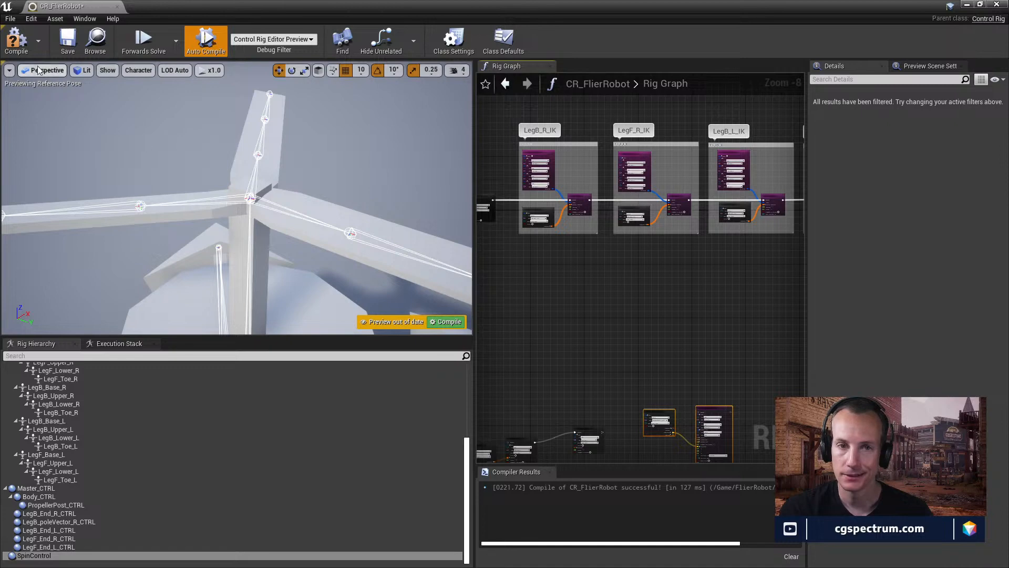
click(16, 39)
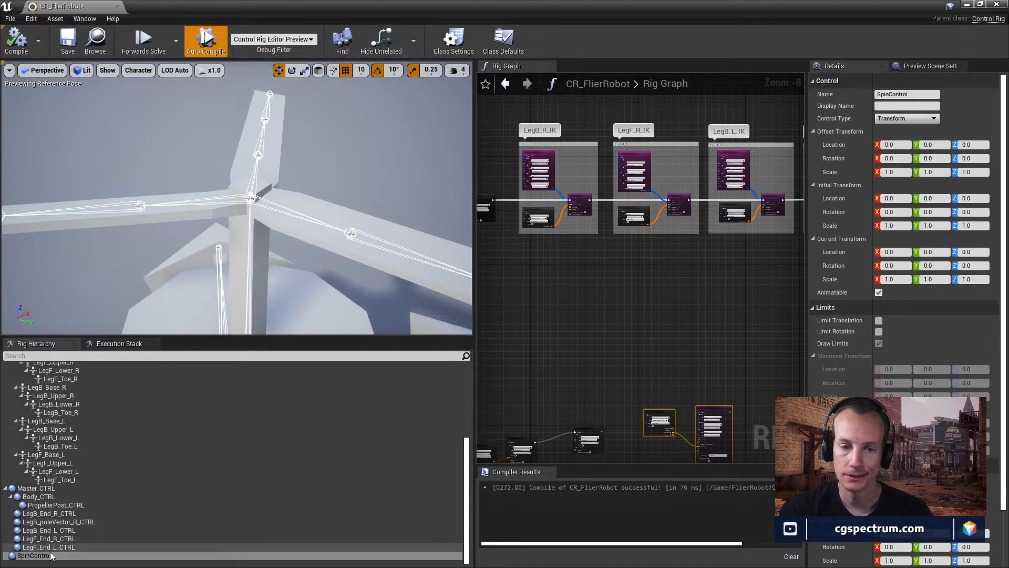
- Raise SpinControl to about 87 on Z at the propeller hub, and set its initial transform from the closest bone
mouse_move(275, 238)
right_down()
mouse_move(273, 279)
mouse_move(270, 228)
right_up()
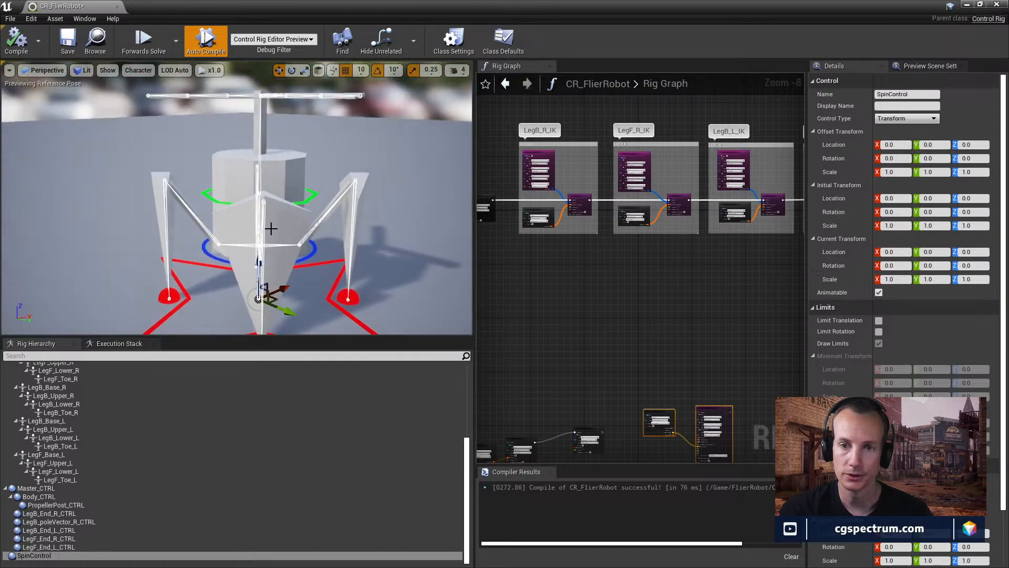
drag(259, 266, 276, 105)
right_drag(276, 105, 276, 140)
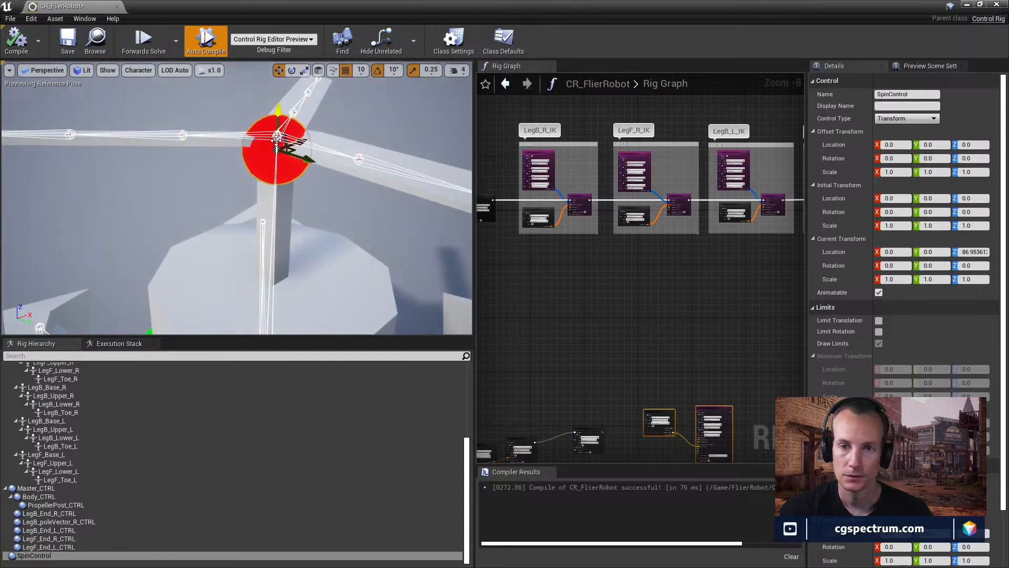
right_click(271, 136)
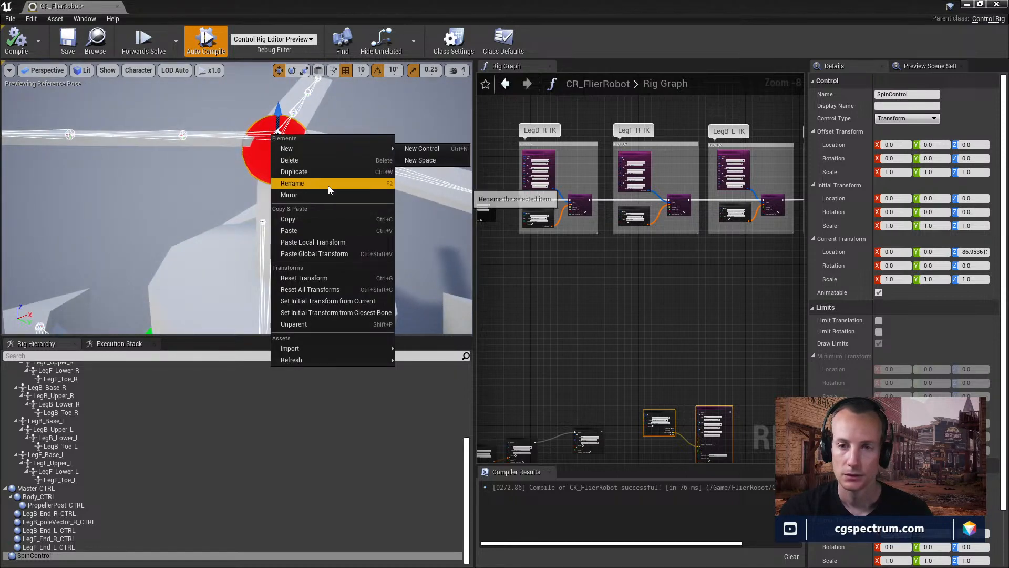
click(370, 313)
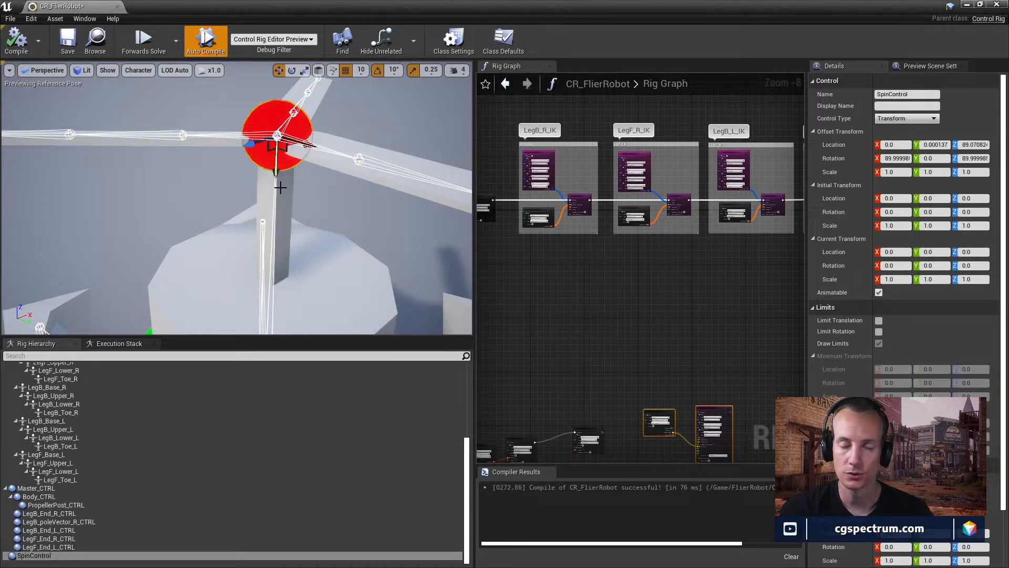
mouse_move(281, 188)
right_down()
mouse_move(315, 188)
mouse_move(289, 184)
mouse_move(292, 173)
right_up()
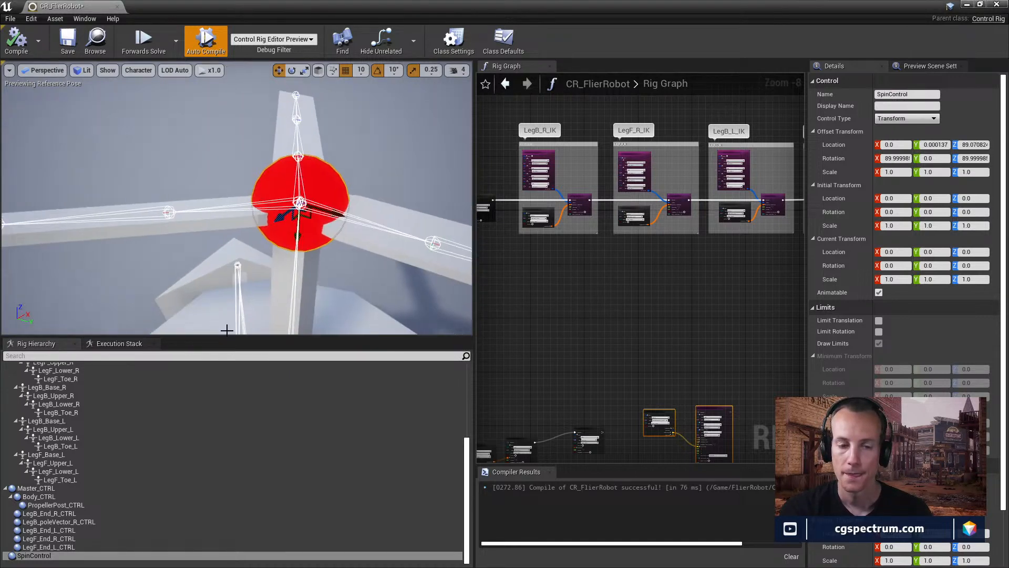
- Add a Get Control node for SpinControl in the empty graph area beyond the LegF_L_IK group
right_drag(629, 345, 477, 351)
right_drag(631, 319, 473, 327)
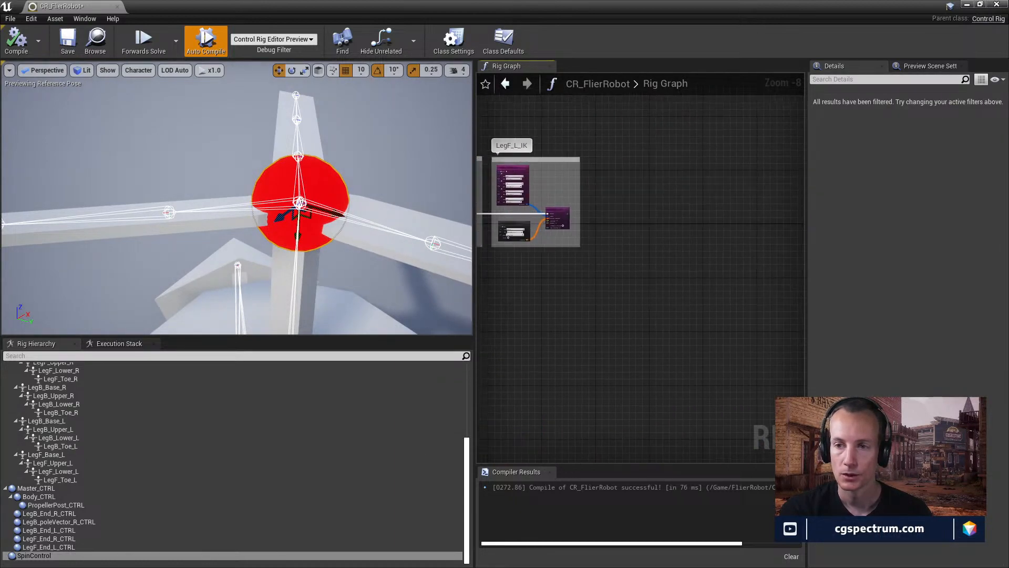
right_drag(667, 278, 585, 280)
scroll(573, 294, up, 1)
scroll(673, 284, up, 1)
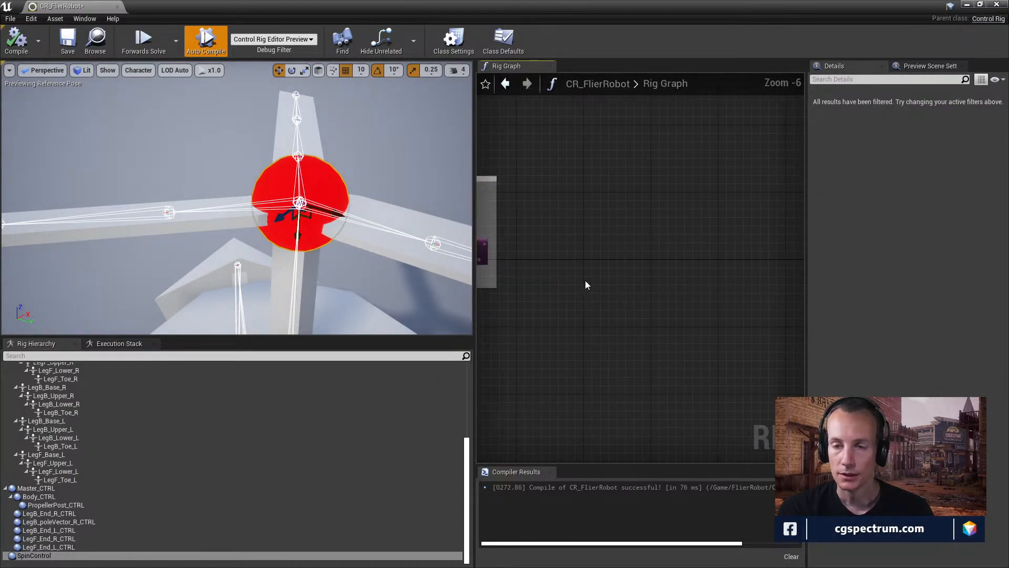
scroll(608, 282, up, 1)
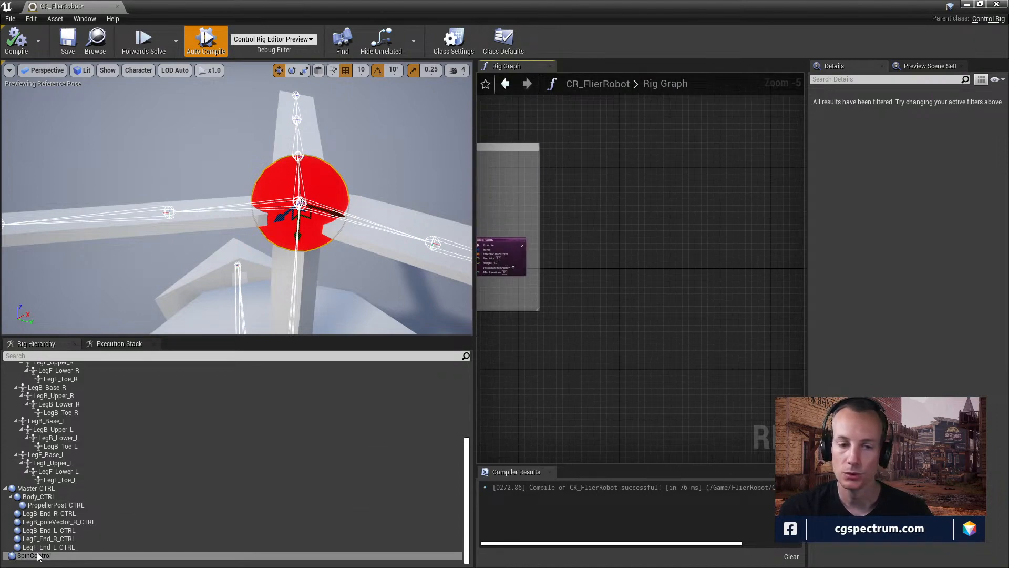
drag(38, 556, 607, 299)
drag(621, 209, 604, 256)
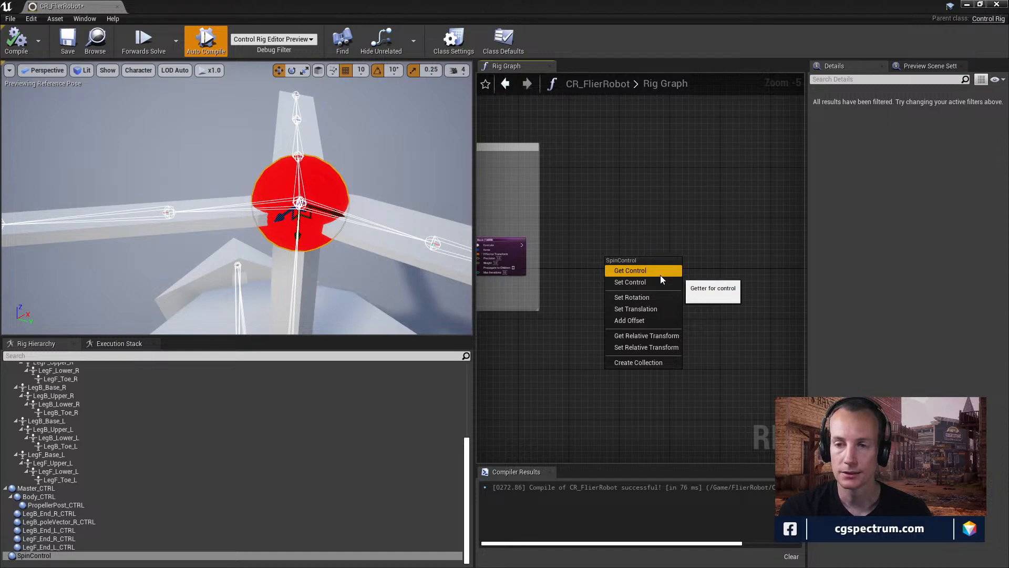
click(660, 274)
drag(634, 267, 602, 301)
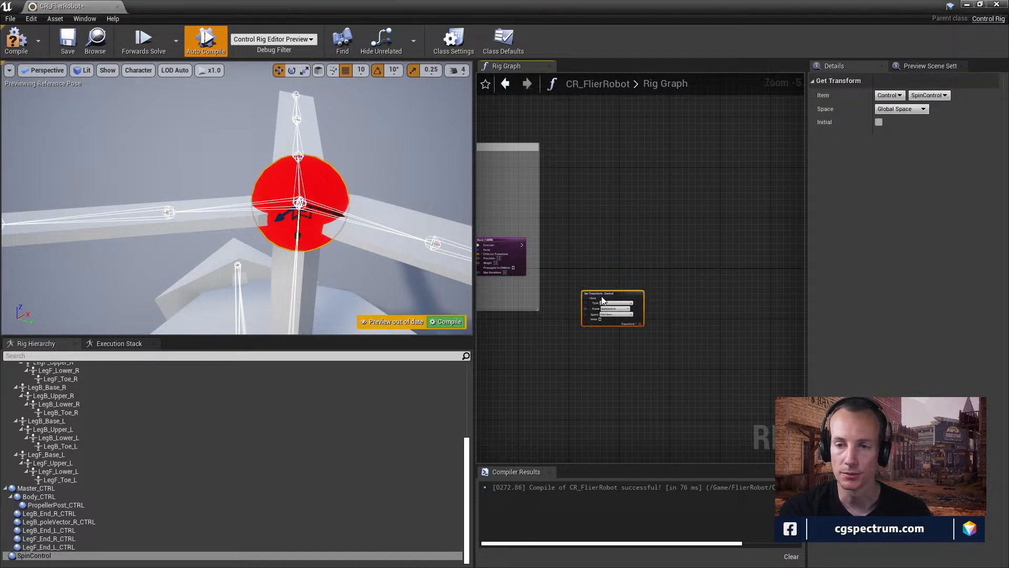
- Add a Set Rotation node for the bladeBase01 bone above the SpinControl getter
right_drag(684, 259, 652, 272)
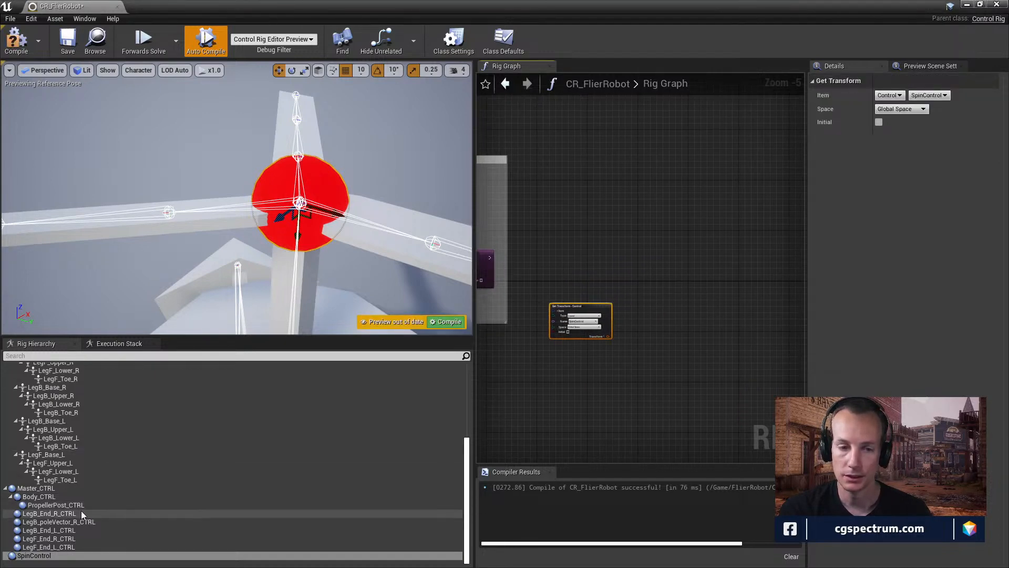
scroll(37, 474, up, 3)
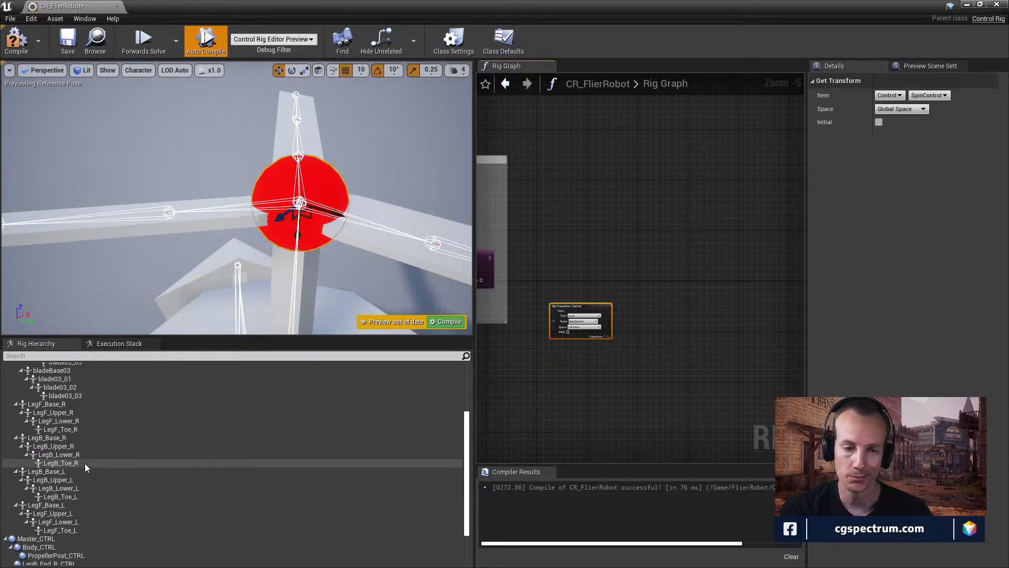
scroll(74, 444, up, 5)
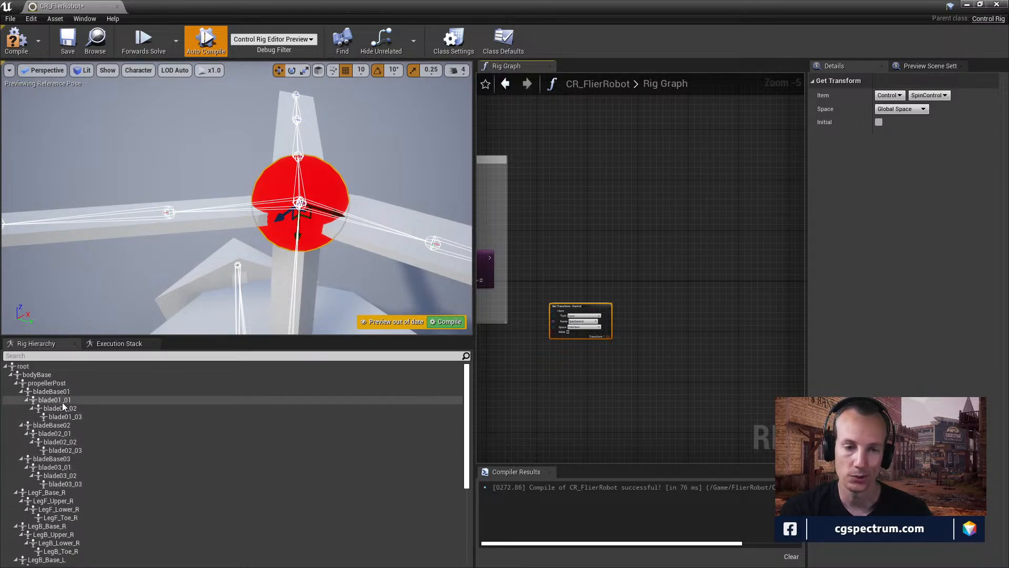
drag(62, 392, 633, 205)
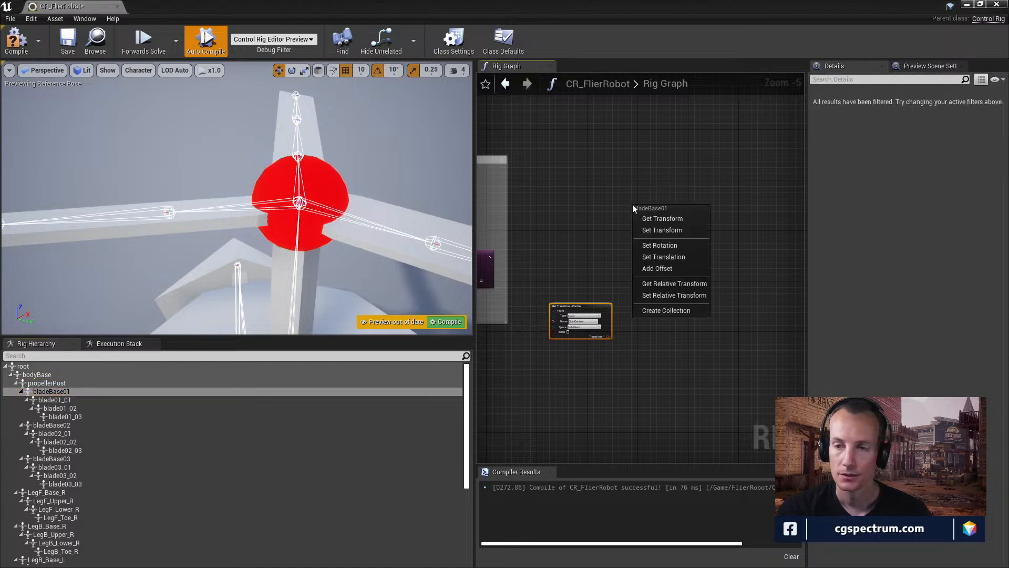
click(664, 249)
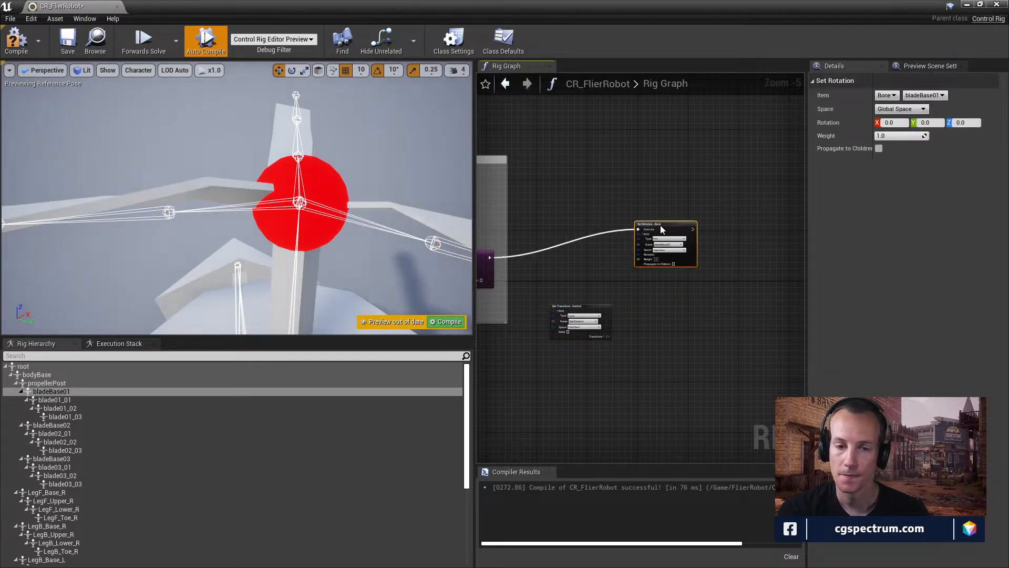
- Connect the execution output of the solver node in the LegF_L_IK group to the bladeBase01 Set Rotation node's Execute input
scroll(648, 313, up, 3)
right_drag(347, 231, 370, 257)
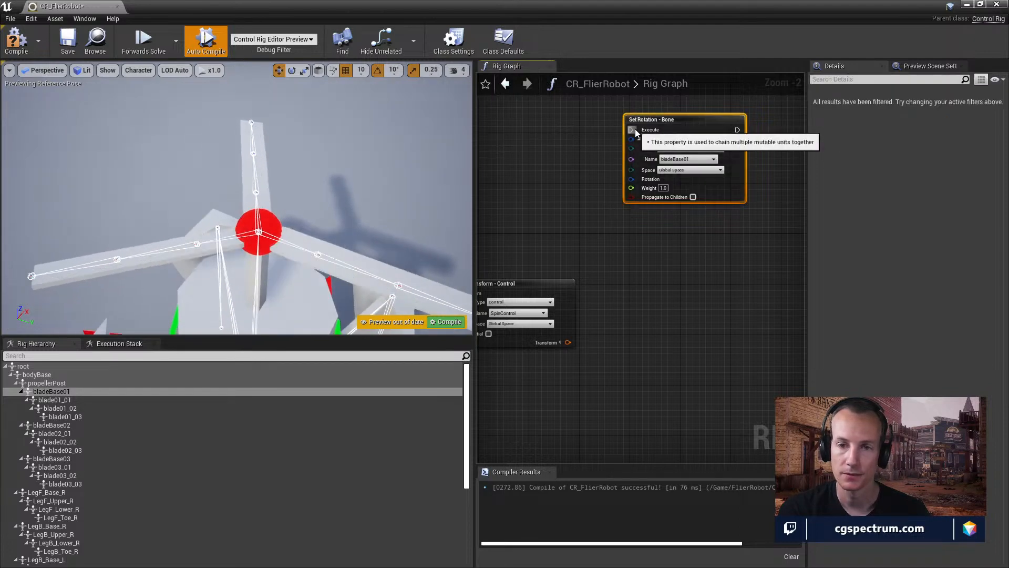
right_drag(593, 163, 682, 124)
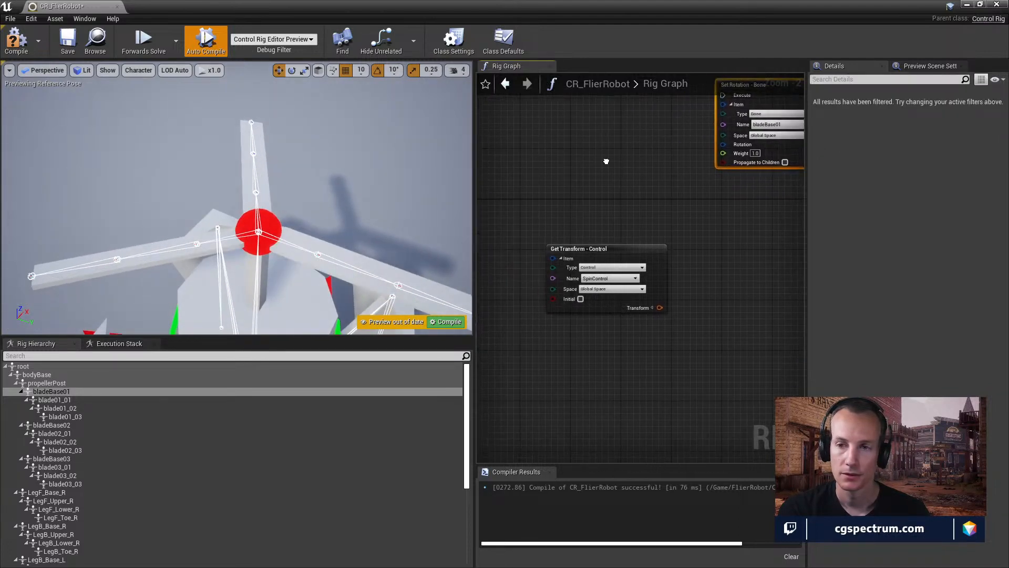
right_drag(560, 169, 657, 169)
scroll(657, 168, down, 1)
right_drag(589, 194, 579, 232)
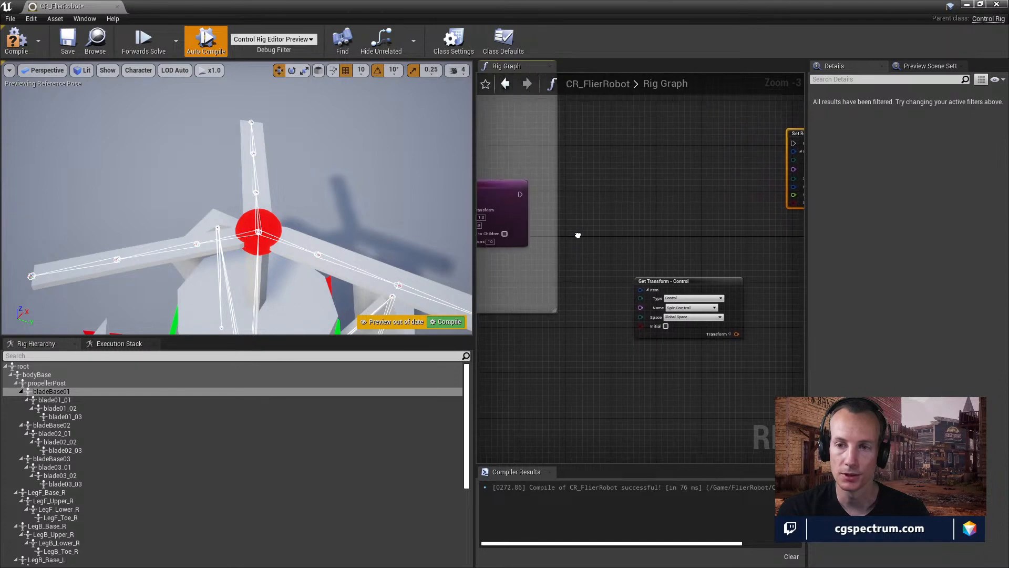
drag(527, 199, 541, 140)
right_drag(548, 206, 637, 185)
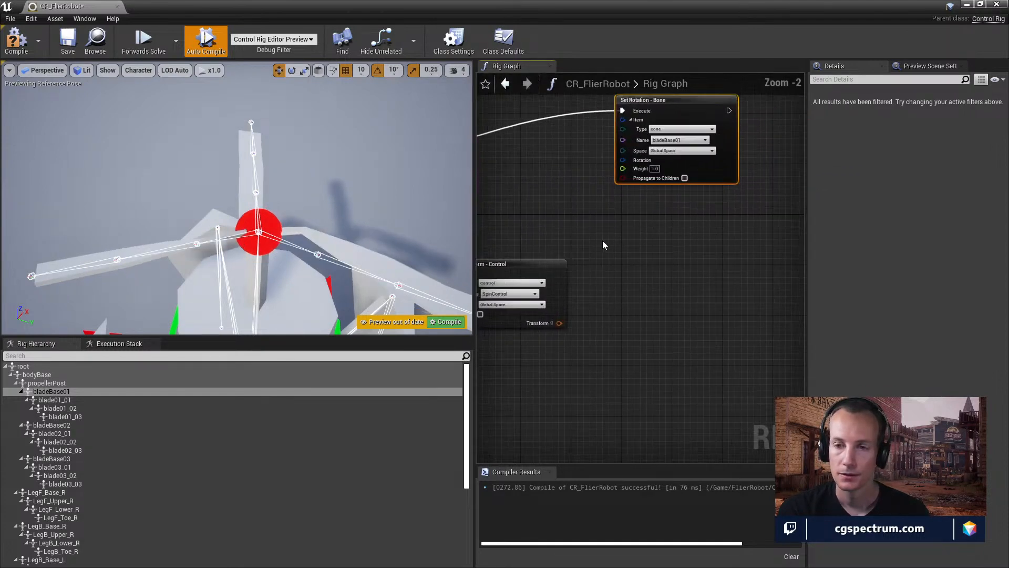
- Move the SpinControl Get Transform node up, closer to the bladeBase01 Set Rotation node
scroll(660, 257, up, 1)
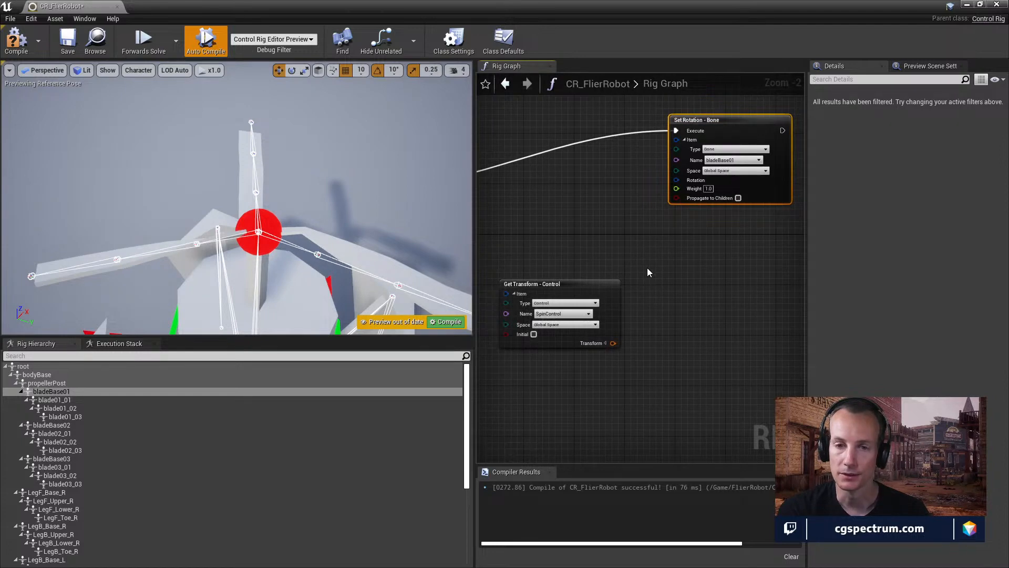
drag(598, 285, 591, 241)
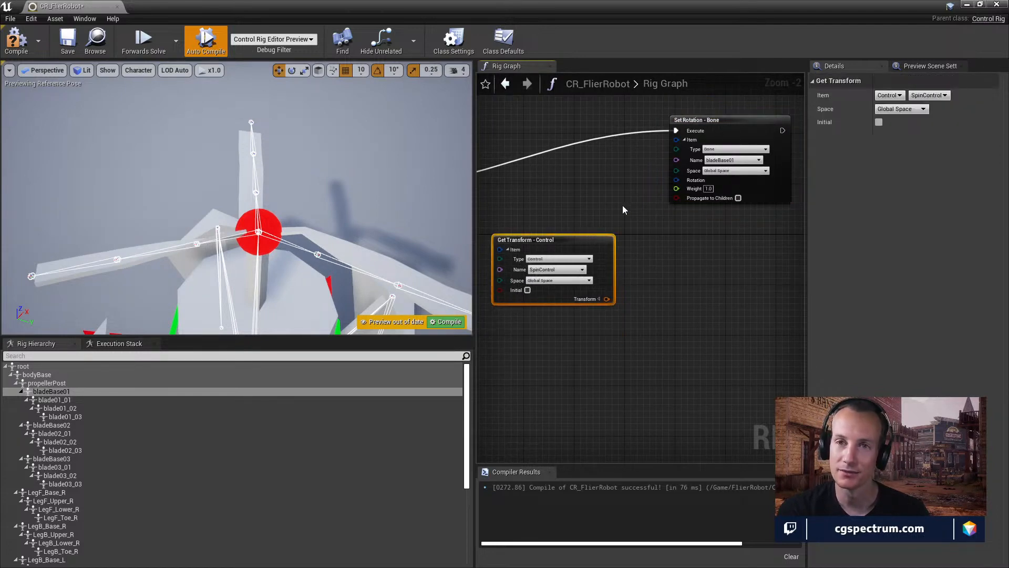
scroll(669, 267, up, 3)
mouse_move(691, 250)
right_down()
mouse_move(704, 198)
mouse_move(685, 265)
right_up()
right_drag(336, 226, 348, 269)
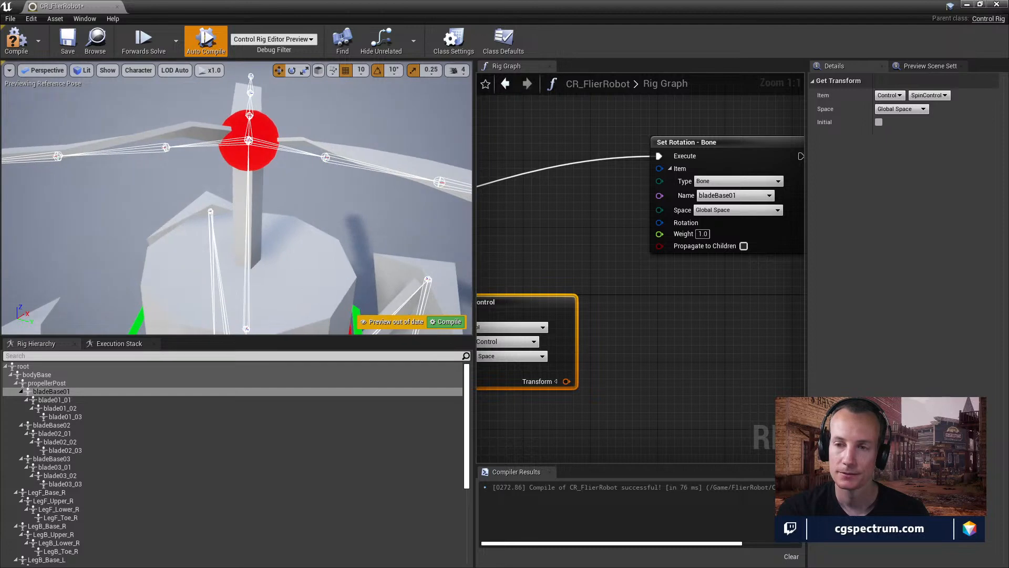
- Expand the SpinControl node's Transform output and connect its Rotation to the bladeBase01 Set Rotation node's Rotation input
mouse_move(352, 180)
right_down()
mouse_move(341, 174)
mouse_move(336, 189)
mouse_move(352, 180)
right_up()
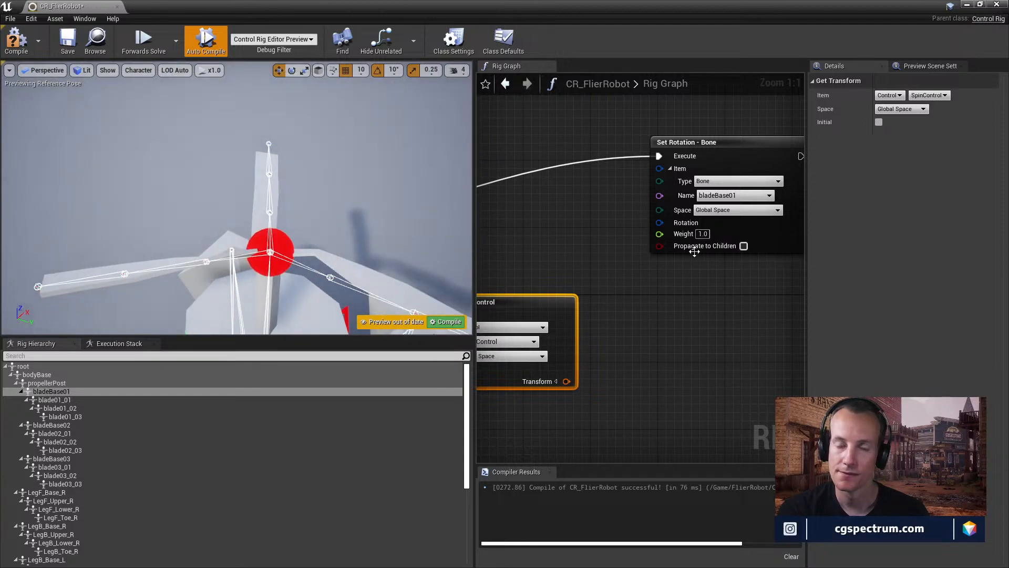
right_drag(439, 238, 381, 234)
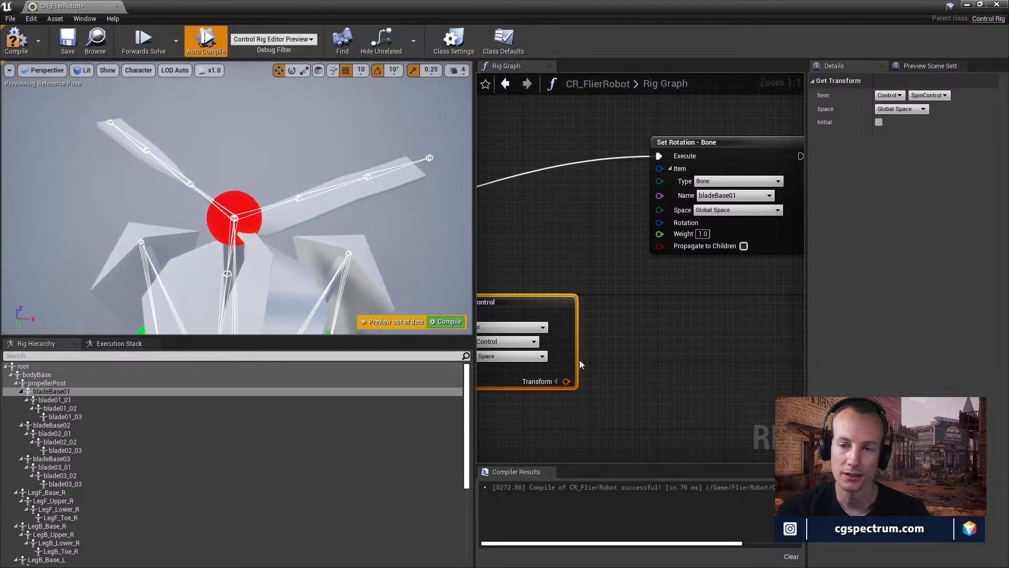
right_drag(579, 359, 684, 335)
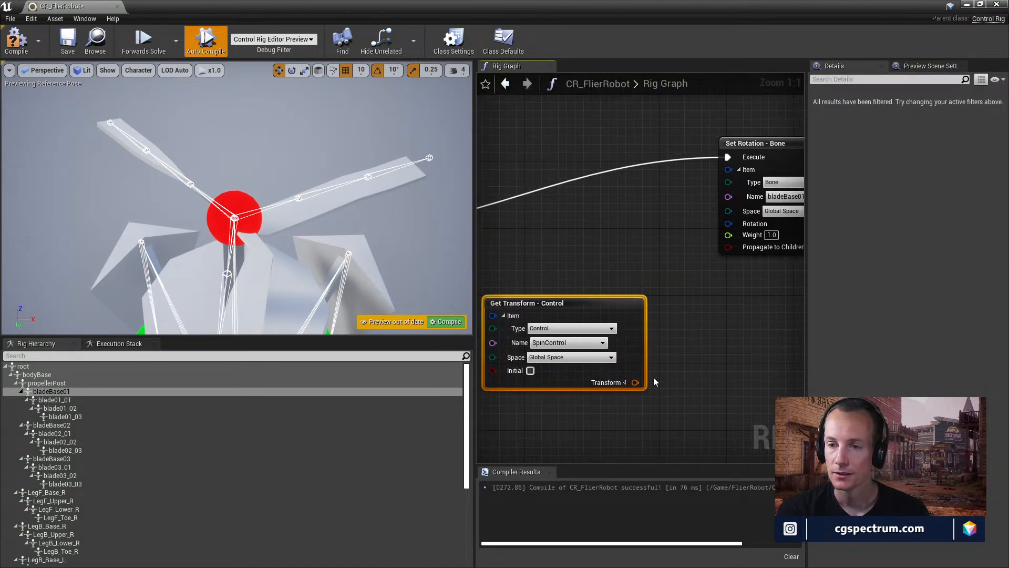
click(624, 382)
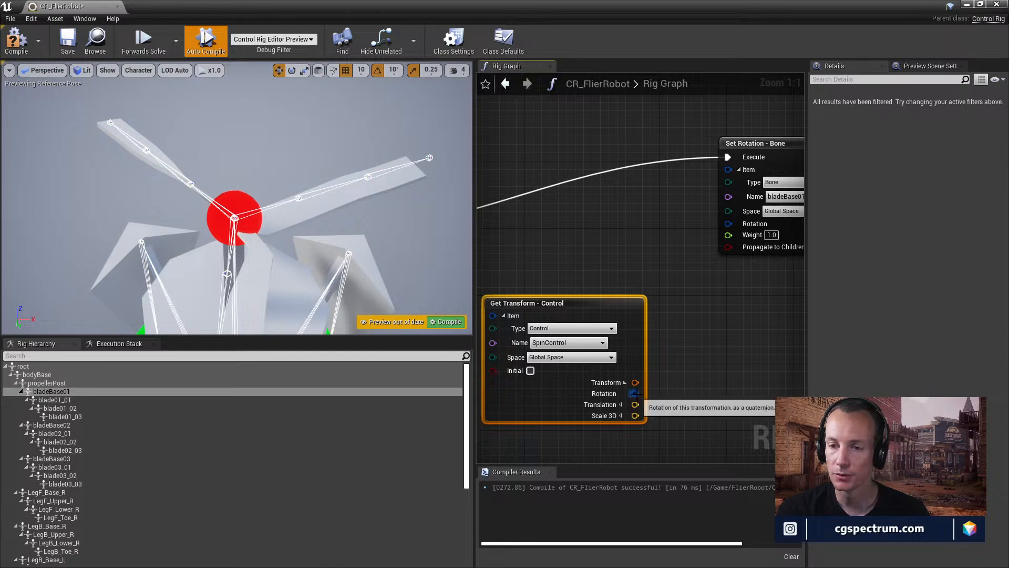
drag(633, 393, 729, 223)
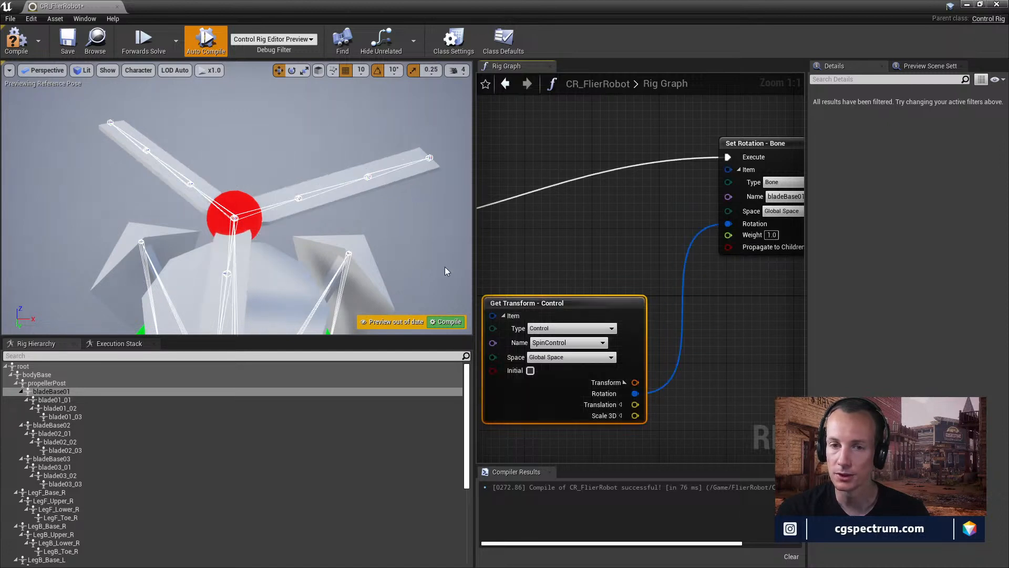
- Compile the rig and rotate the SpinControl about 10 degrees around its Y axis in the viewport
alt+drag(312, 232, 361, 208)
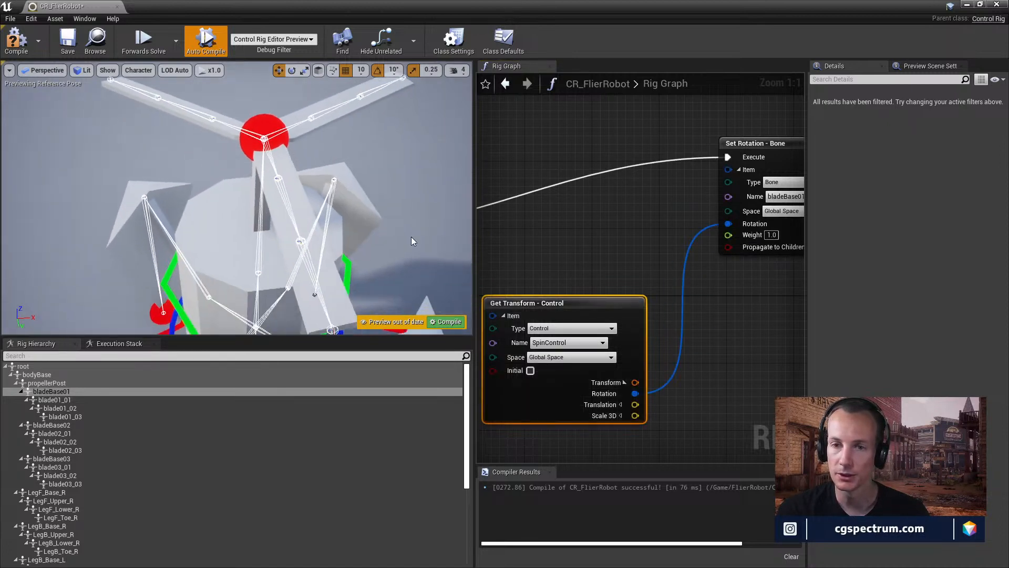
alt+middle_drag(411, 239, 328, 280)
alt+drag(361, 274, 454, 279)
click(259, 185)
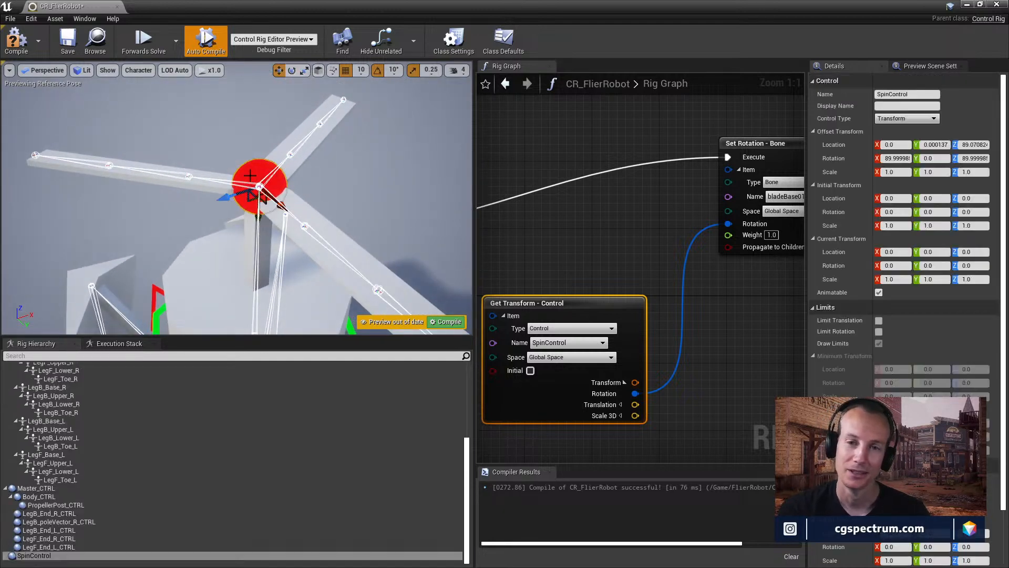
click(15, 39)
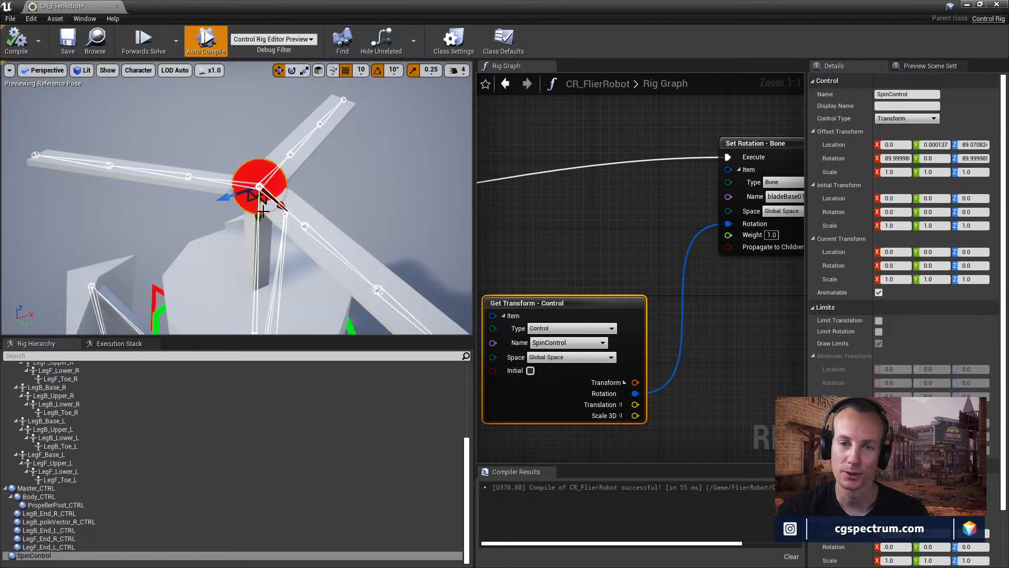
click(292, 70)
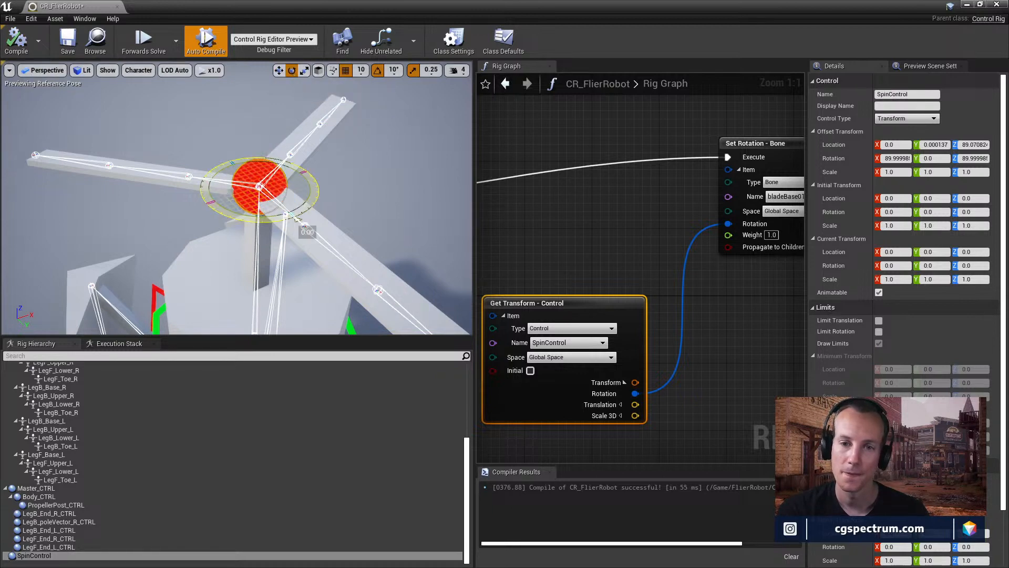
mouse_move(284, 218)
mouse_down()
mouse_move(298, 219)
mouse_move(247, 234)
mouse_move(308, 205)
mouse_move(297, 218)
mouse_up()
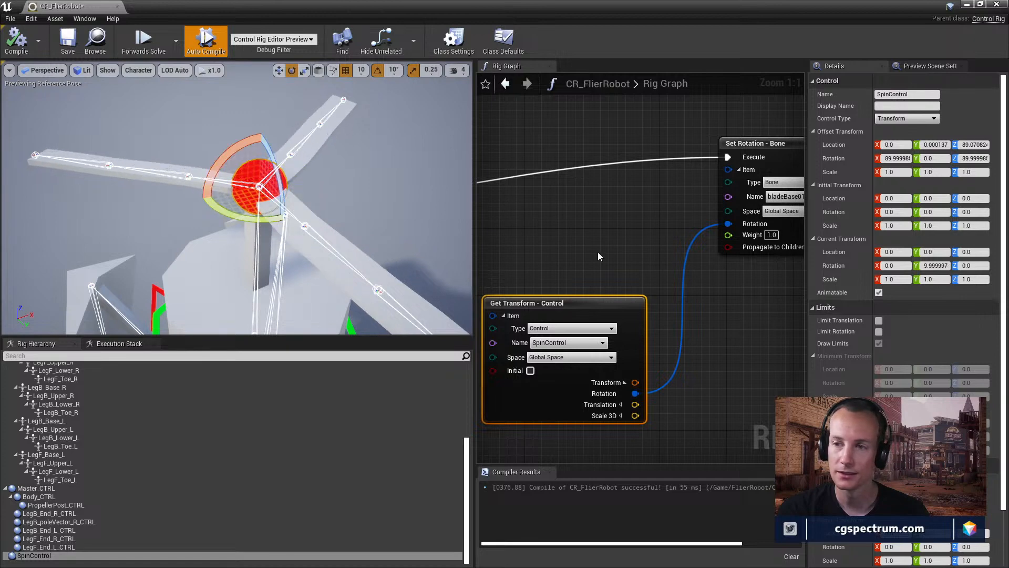
- Examine the bladeBase01 bone chain from blade01_01 to blade01_03 in the rig hierarchy and viewport
right_drag(679, 244, 596, 254)
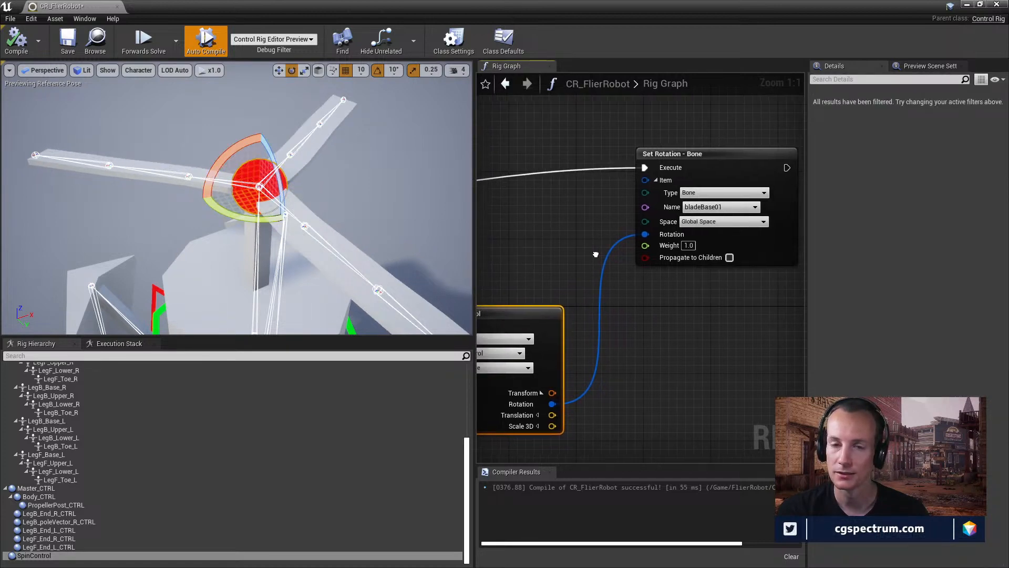
scroll(163, 494, up, 5)
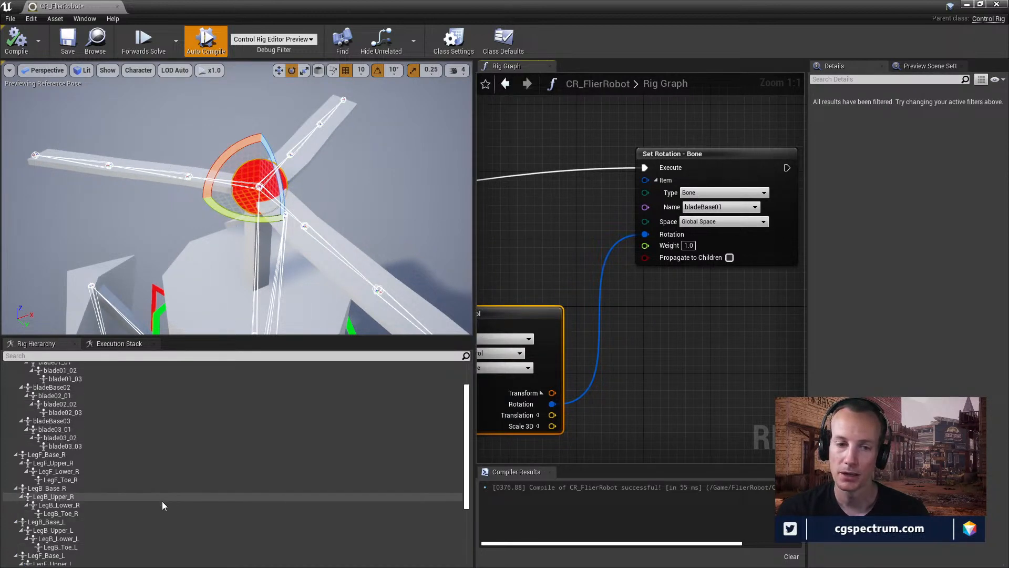
scroll(112, 446, up, 1)
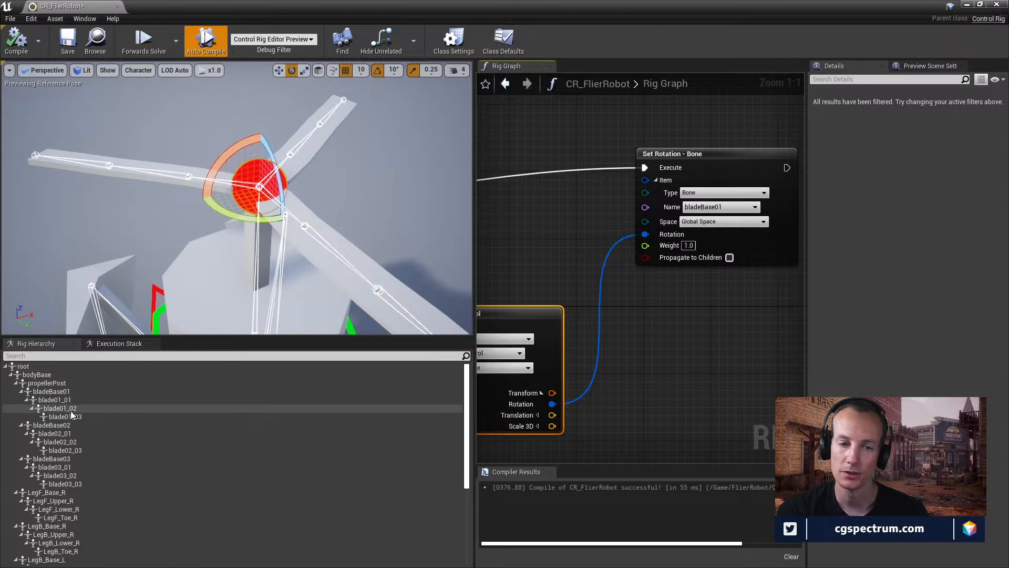
click(64, 393)
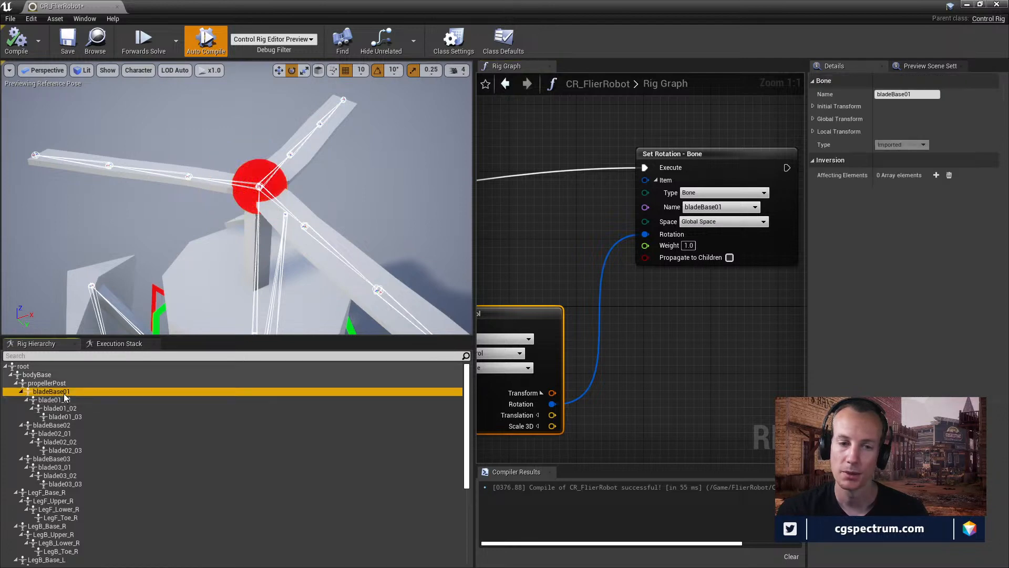
click(62, 400)
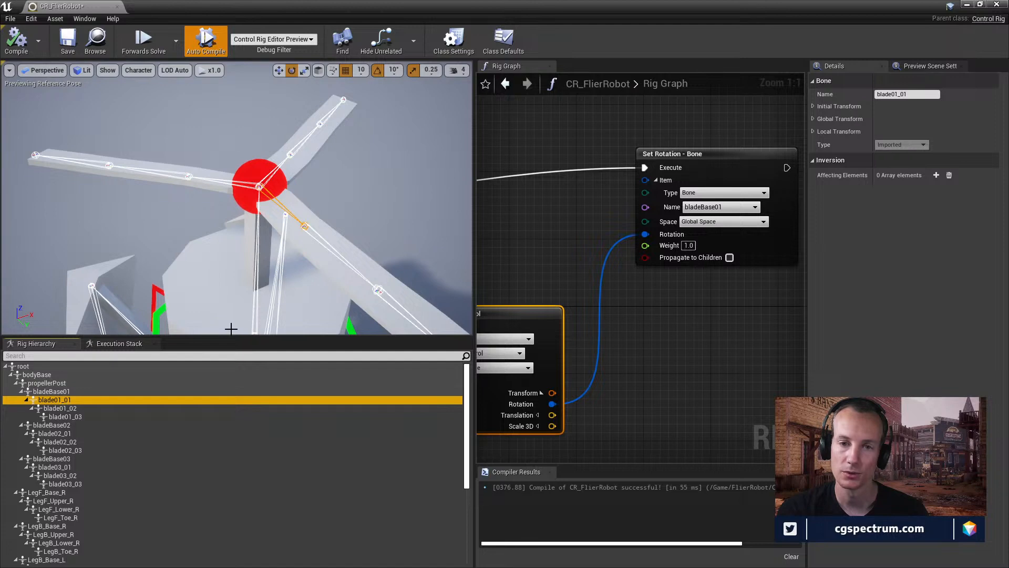
click(63, 408)
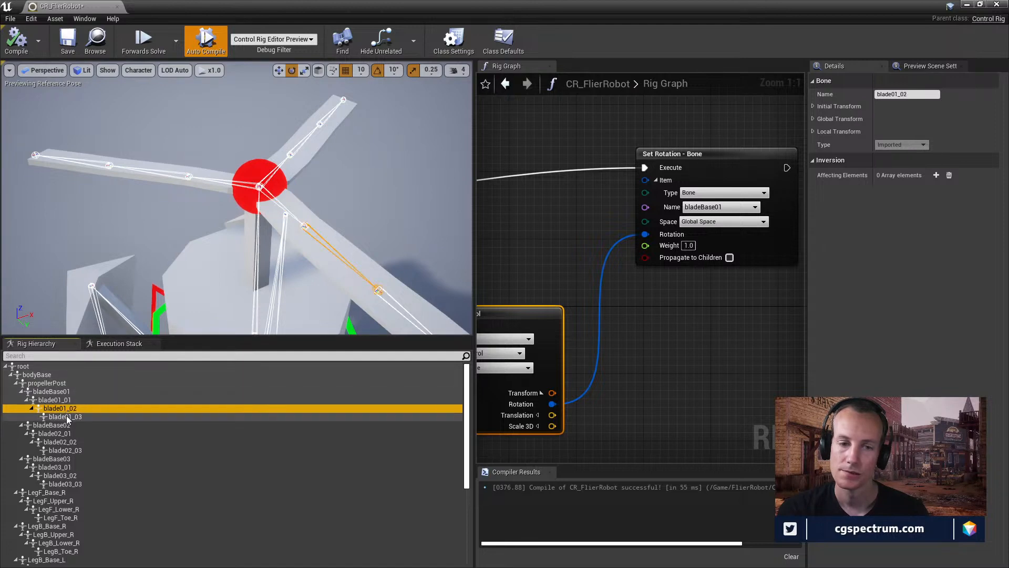
click(66, 416)
click(59, 392)
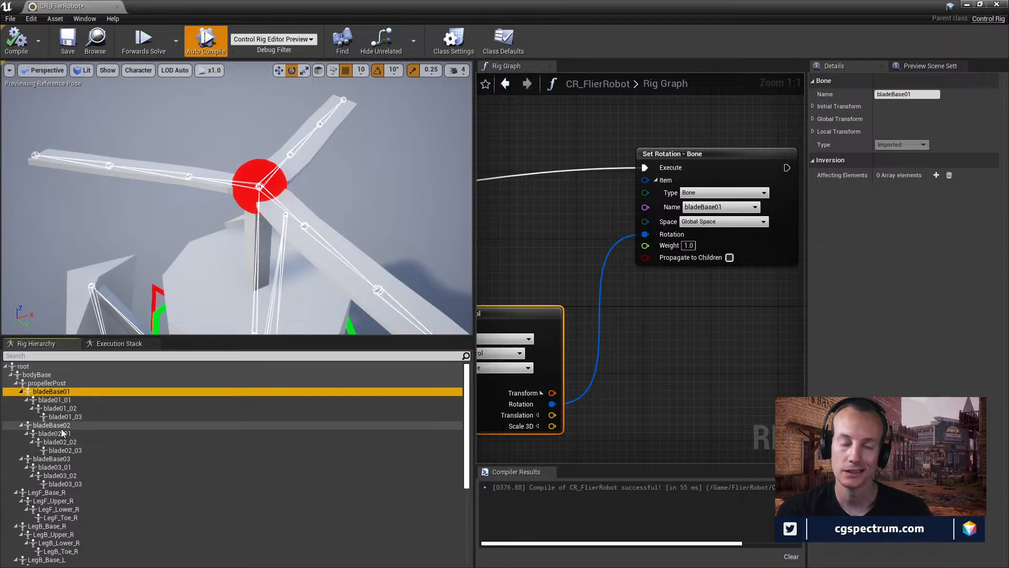
- Add a Set Rotation node for the bladeBase02 bone below the bladeBase01 Set Rotation node
drag(51, 424, 669, 302)
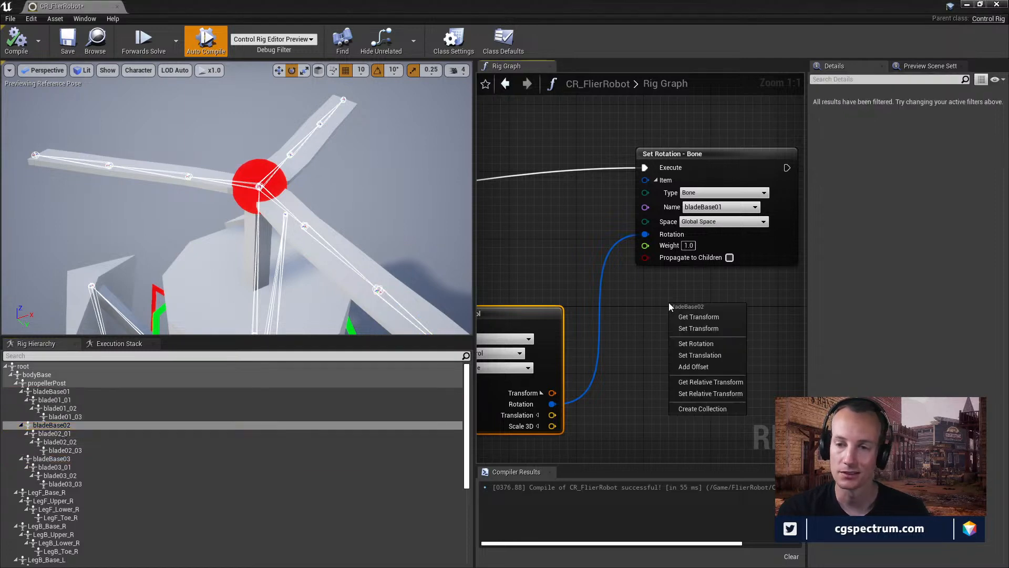
click(696, 345)
right_drag(682, 327, 701, 245)
- Connect the LegF_L_IK solver's execution output and SpinControl's Rotation output to the matching inputs of the bladeBase02 Set Rotation node
right_drag(589, 170, 763, 157)
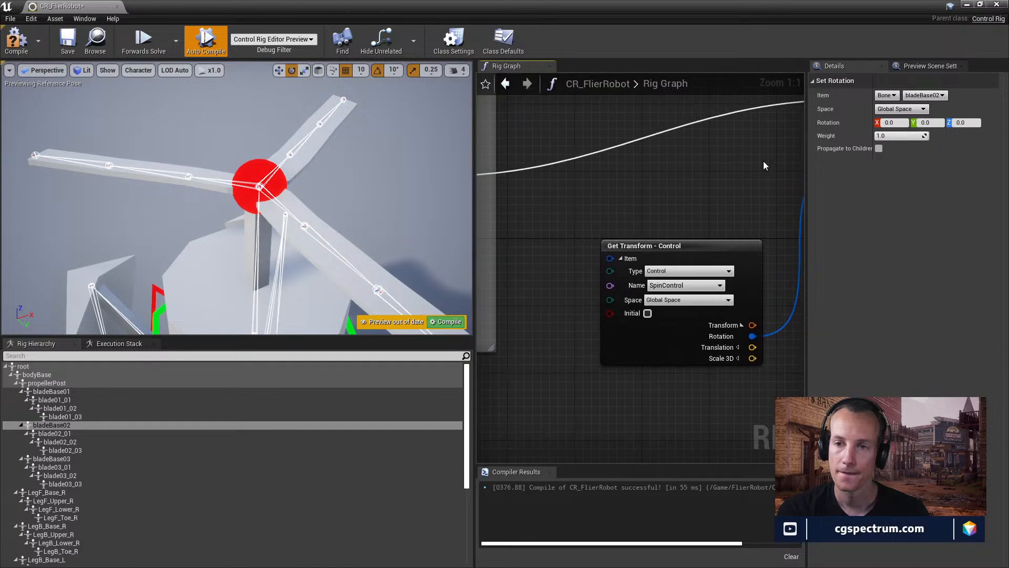
right_drag(512, 192, 591, 194)
scroll(589, 194, down, 1)
drag(532, 181, 663, 248)
right_drag(574, 293, 630, 266)
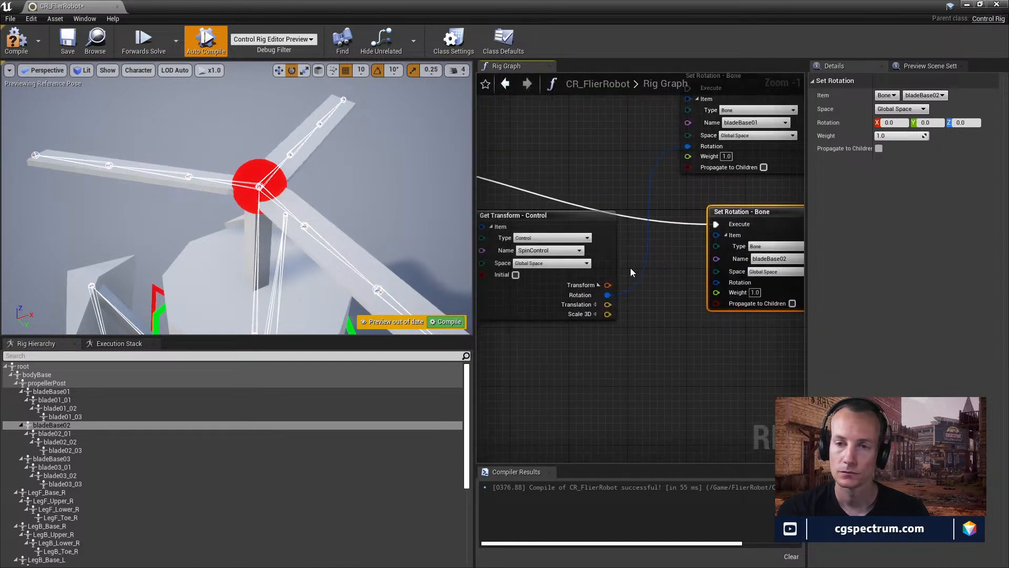
drag(616, 298, 716, 283)
right_drag(524, 304, 528, 316)
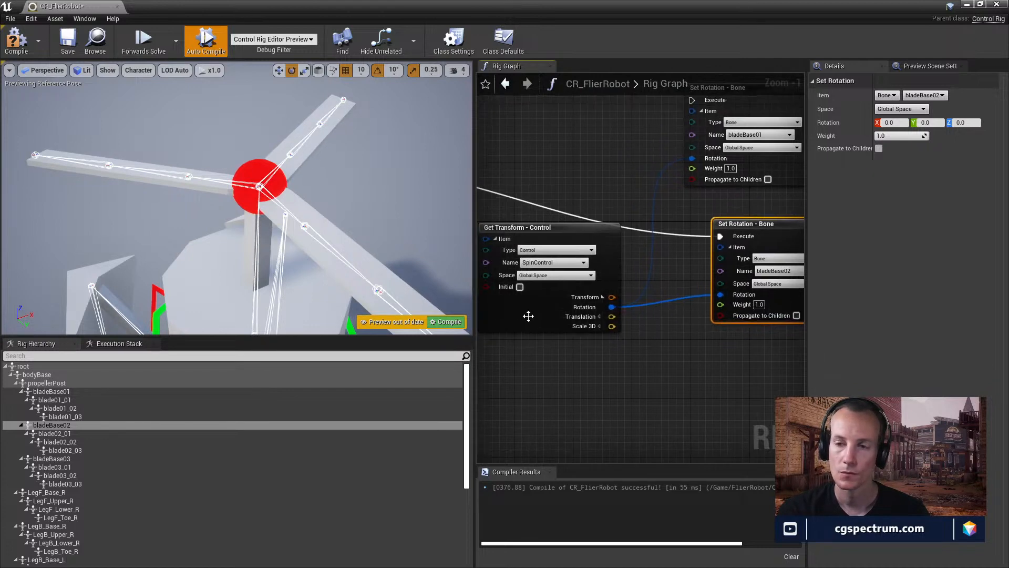
- Test the bladeBase02 connection by rotating the SpinControl back to 0 degrees around its Y axis
right_drag(245, 242, 293, 271)
click(289, 210)
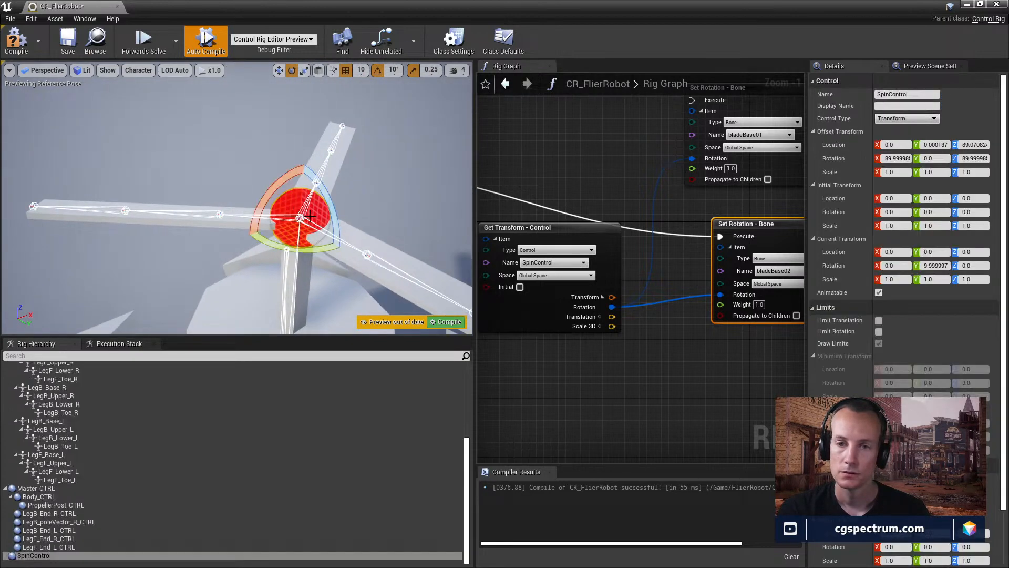
mouse_move(319, 247)
mouse_down()
mouse_move(268, 250)
mouse_move(323, 247)
mouse_move(311, 251)
mouse_up()
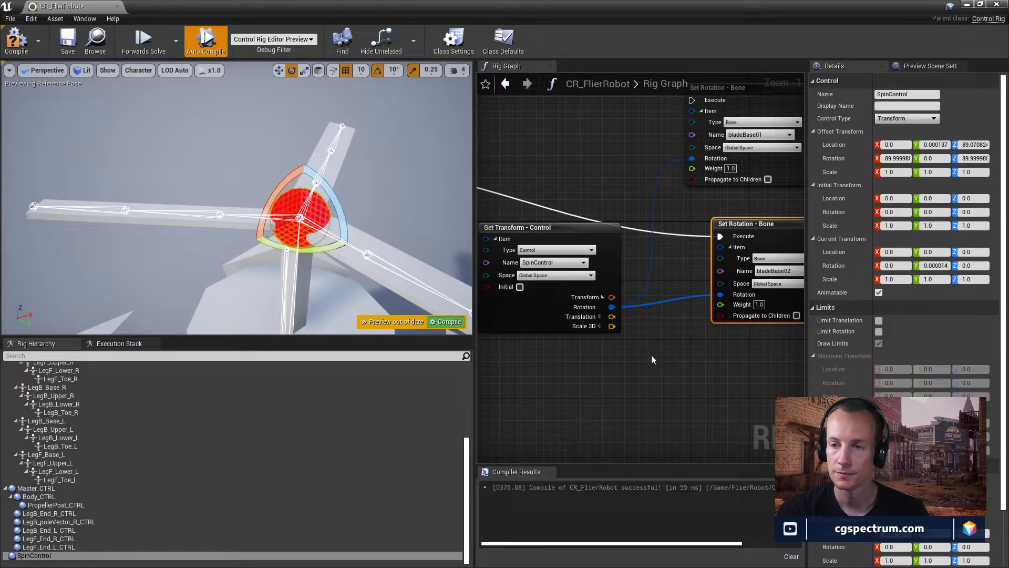
- Enable Propagate to Children on the bladeBase02 Set Rotation node
right_drag(652, 356, 586, 334)
right_drag(653, 292, 666, 354)
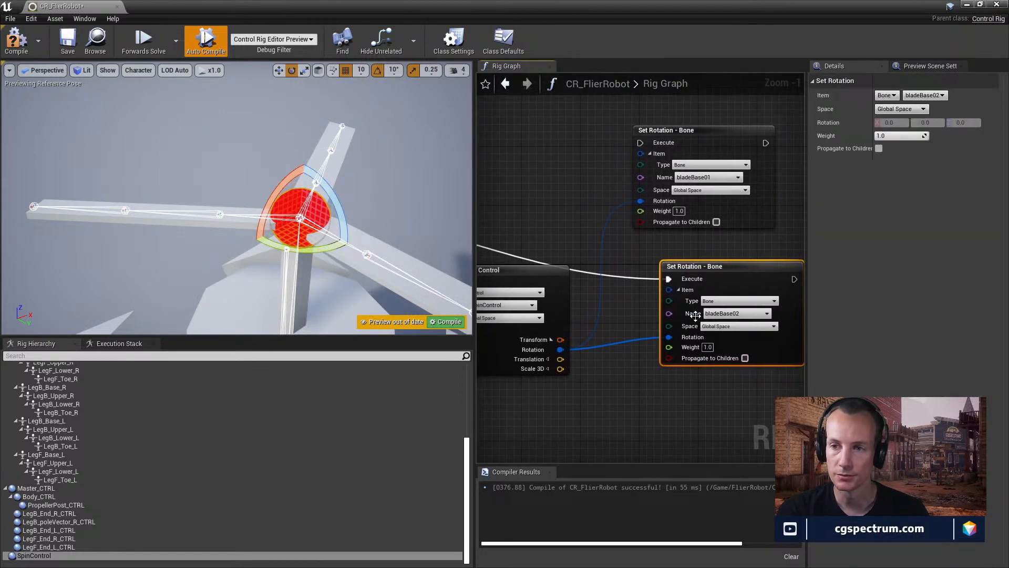
right_drag(608, 332, 632, 314)
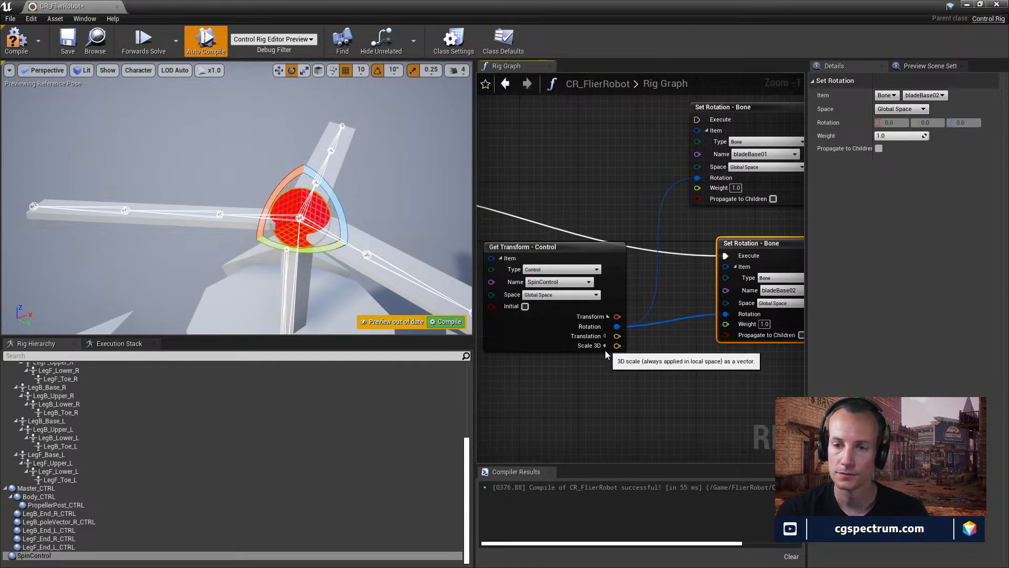
mouse_move(604, 350)
right_down()
mouse_move(634, 354)
mouse_move(626, 342)
mouse_move(611, 354)
right_up()
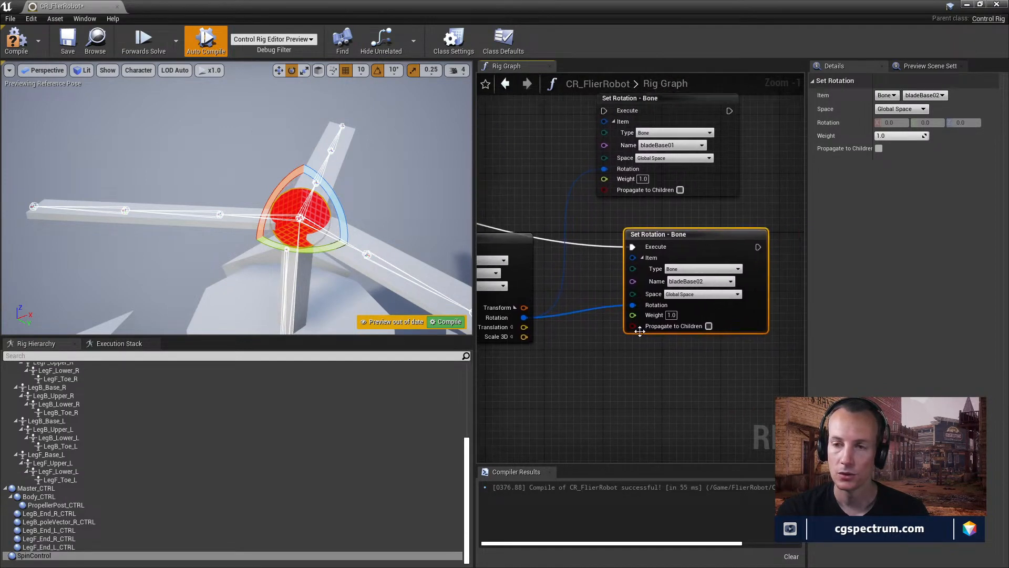
click(708, 326)
right_drag(642, 361, 670, 331)
- Rotate the SpinControl and toggle Propagate to Children off and on for bladeBase02 to compare the blade's behaviour
drag(301, 240, 350, 248)
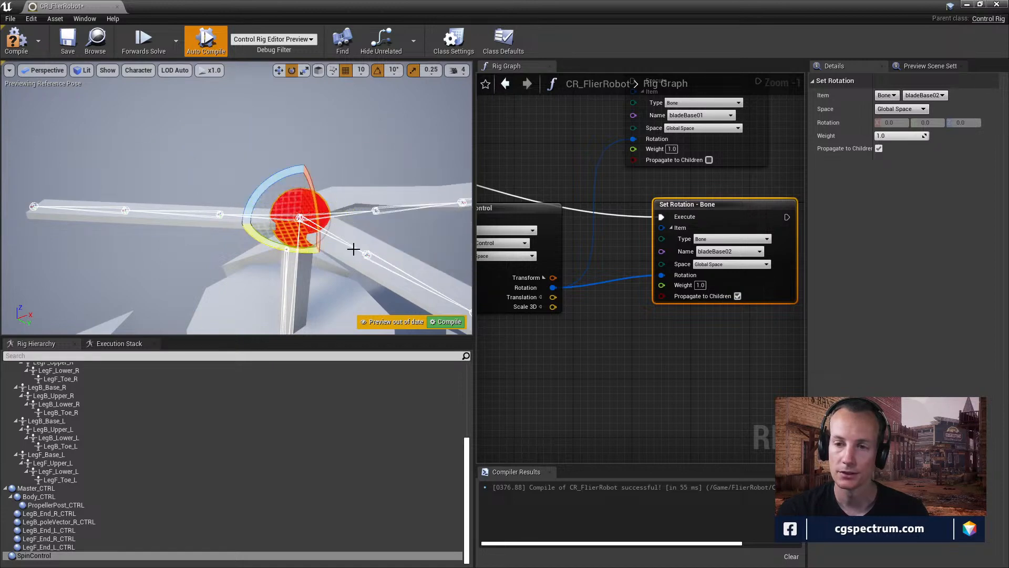
click(739, 297)
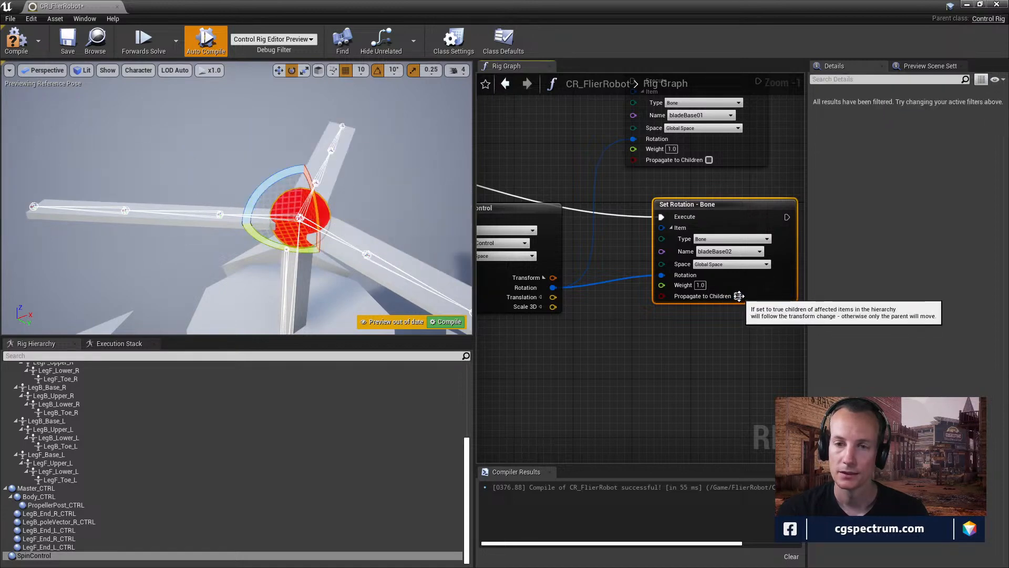
click(739, 297)
click(739, 296)
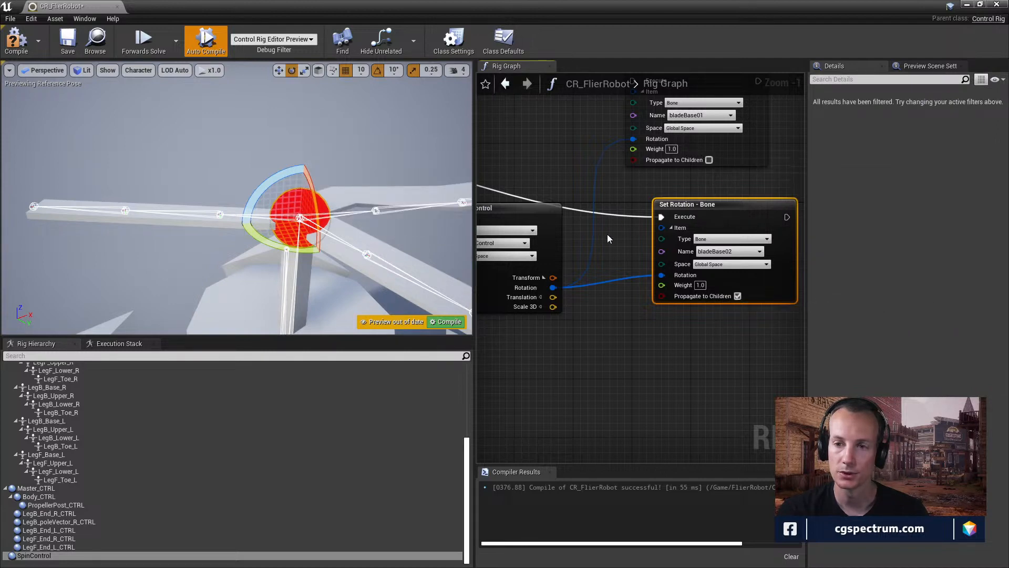
- Enable Propagate to Children on the bladeBase01 node and connect the bladeBase02 node's execution output to its Execute input
right_drag(602, 190, 608, 296)
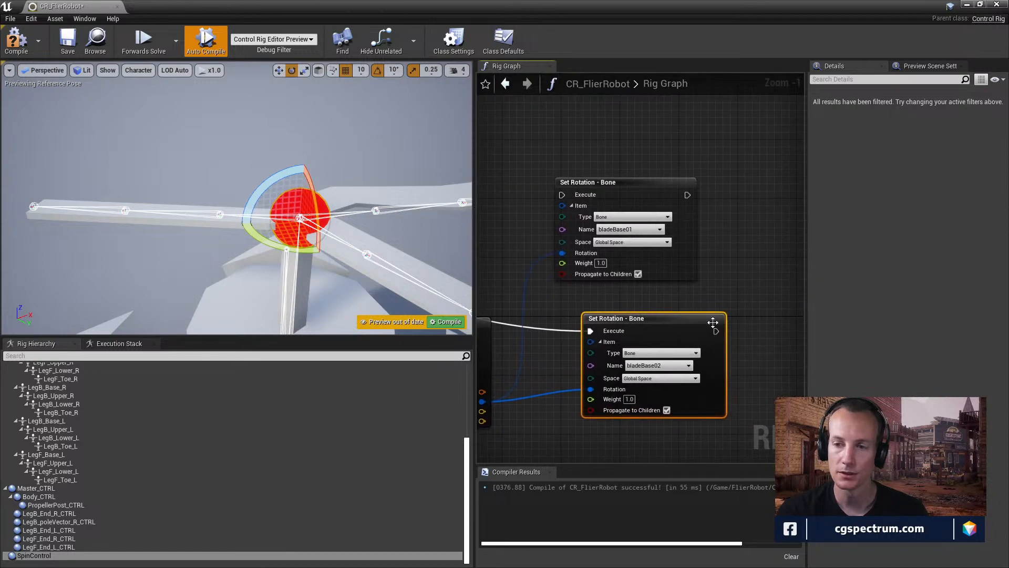
drag(714, 329, 778, 196)
right_drag(695, 227, 566, 211)
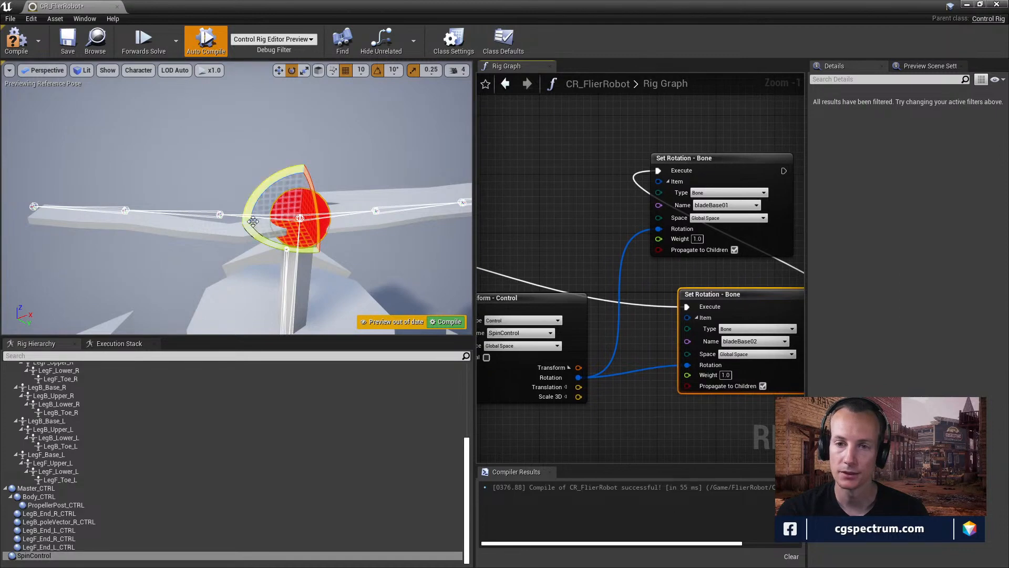
right_drag(253, 221, 297, 233)
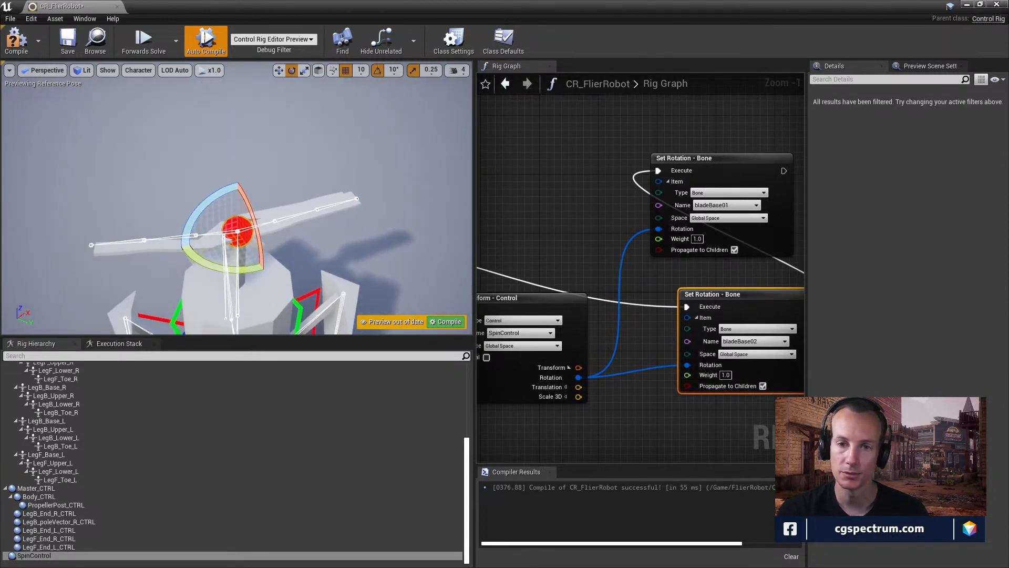
- Add a Set Rotation node for the bladeBase03 bone below the bladeBase02 Set Rotation node
right_drag(674, 242, 646, 162)
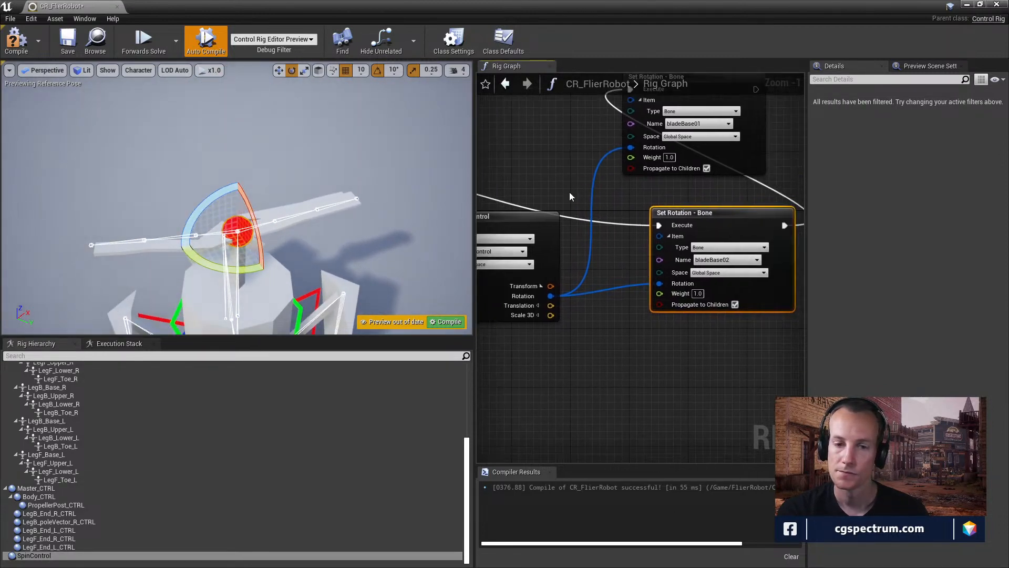
scroll(105, 455, up, 5)
scroll(105, 448, up, 2)
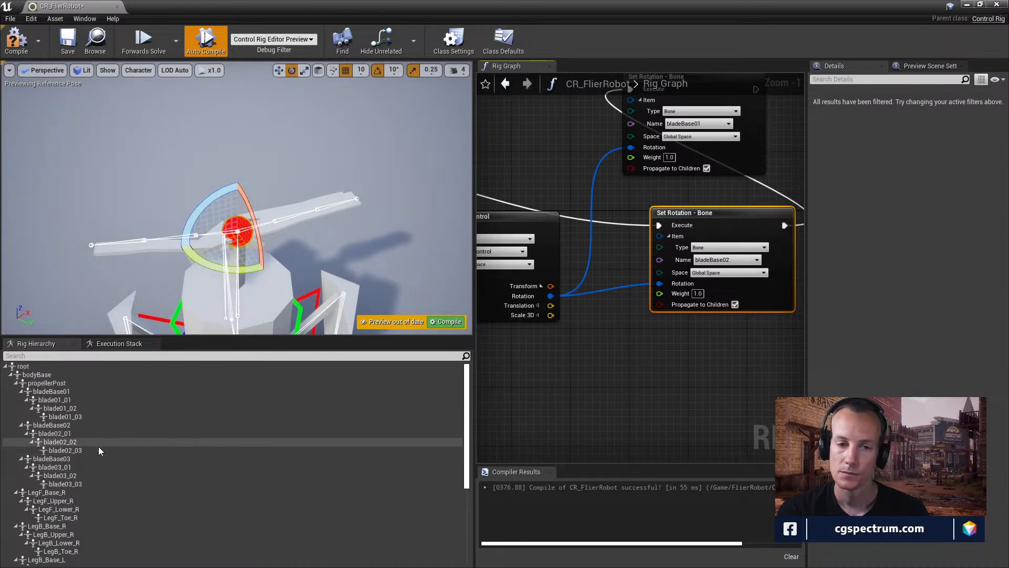
drag(52, 459, 671, 347)
click(704, 390)
right_drag(671, 347, 645, 286)
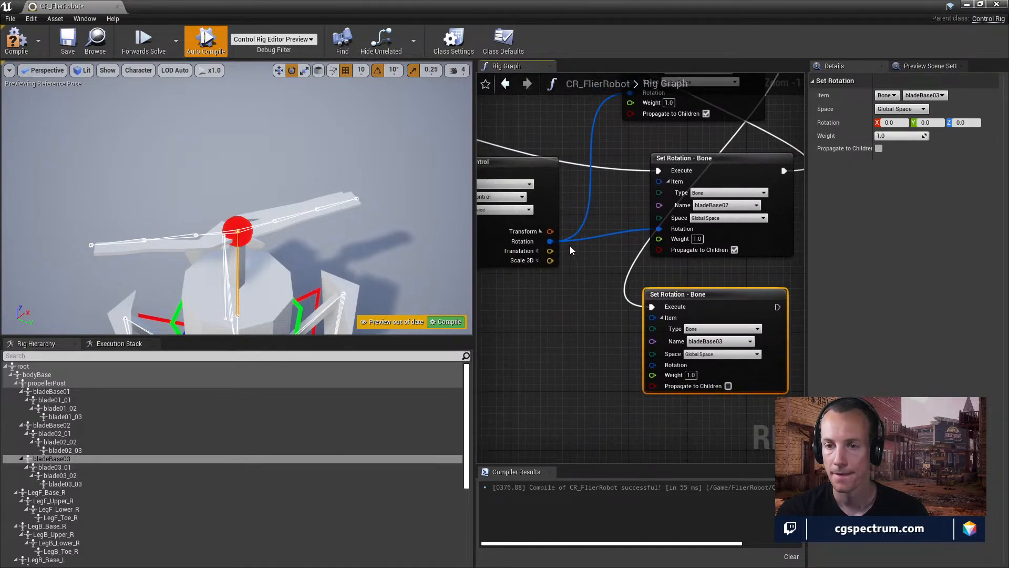
- Disconnect the SpinControl rotation from the Rotation inputs of the bladeBase01 and bladeBase02 Set Rotation nodes
right_drag(571, 250, 650, 278)
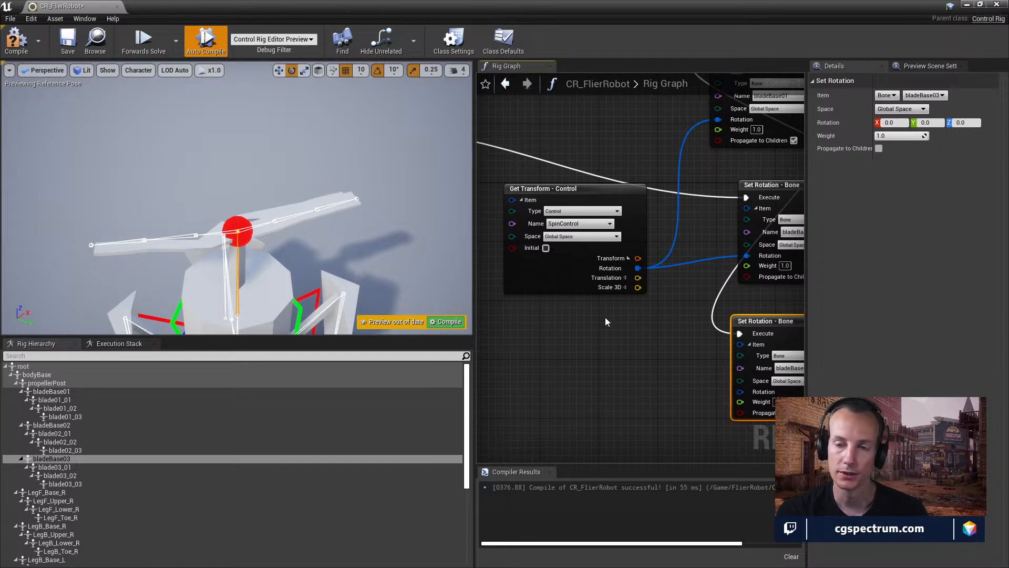
right_drag(620, 333, 611, 371)
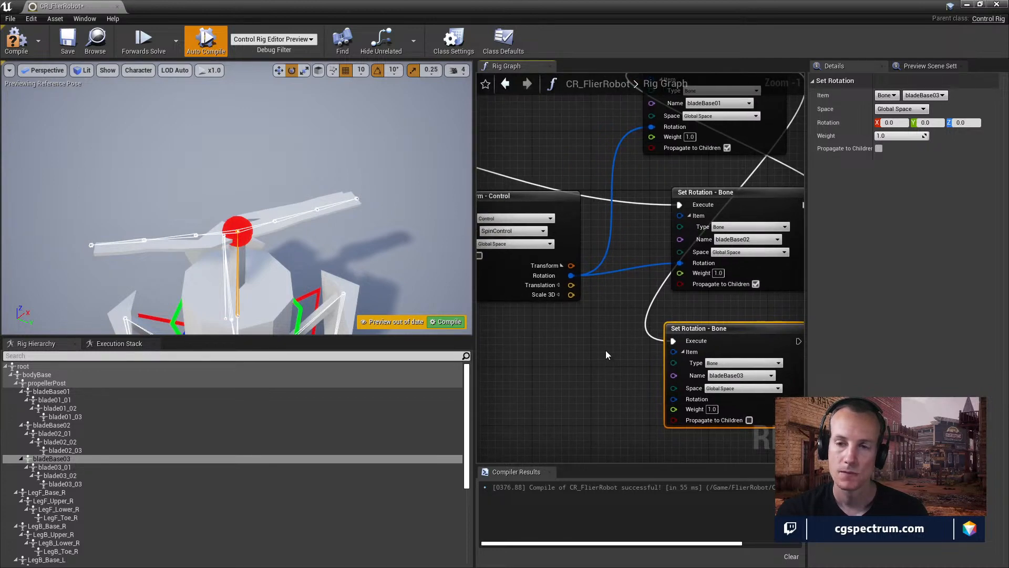
right_drag(605, 350, 587, 363)
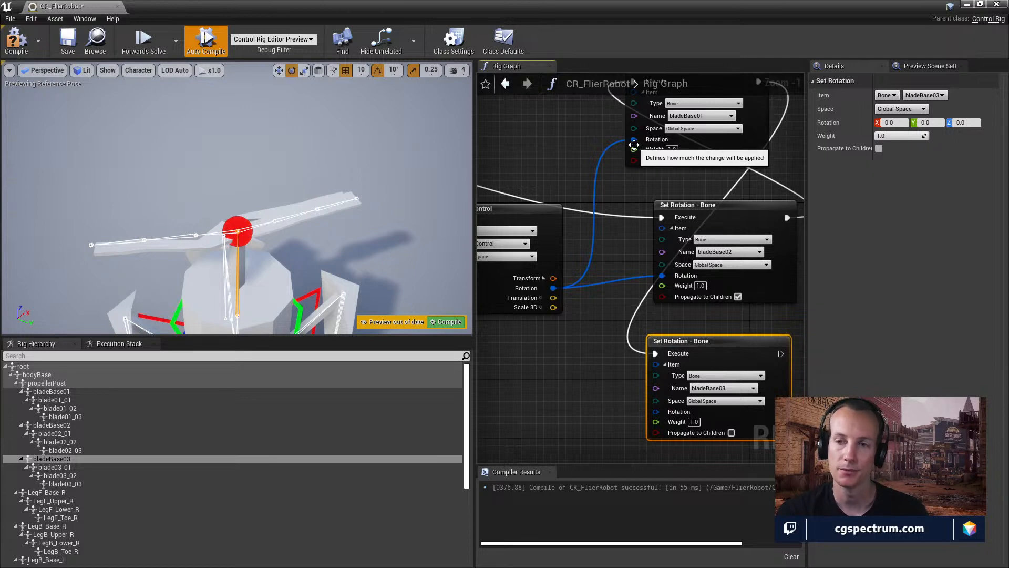
alt+click(633, 140)
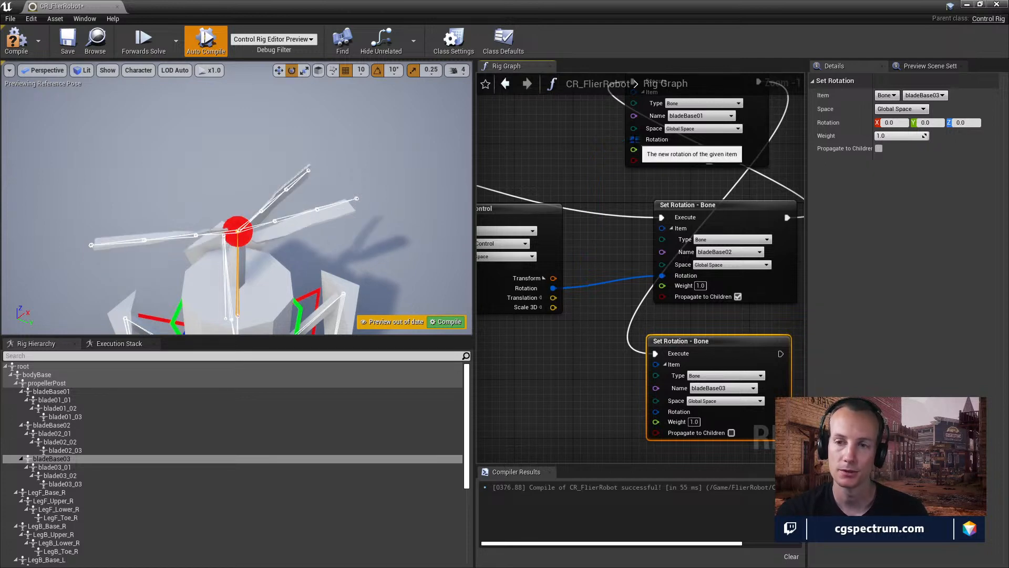
alt+click(663, 277)
right_drag(628, 303, 546, 335)
mouse_move(237, 200)
right_down()
mouse_move(218, 218)
mouse_move(210, 187)
mouse_move(222, 205)
right_up()
- Enable Propagate to Children on the bladeBase03 Set Rotation node
right_drag(606, 296, 711, 280)
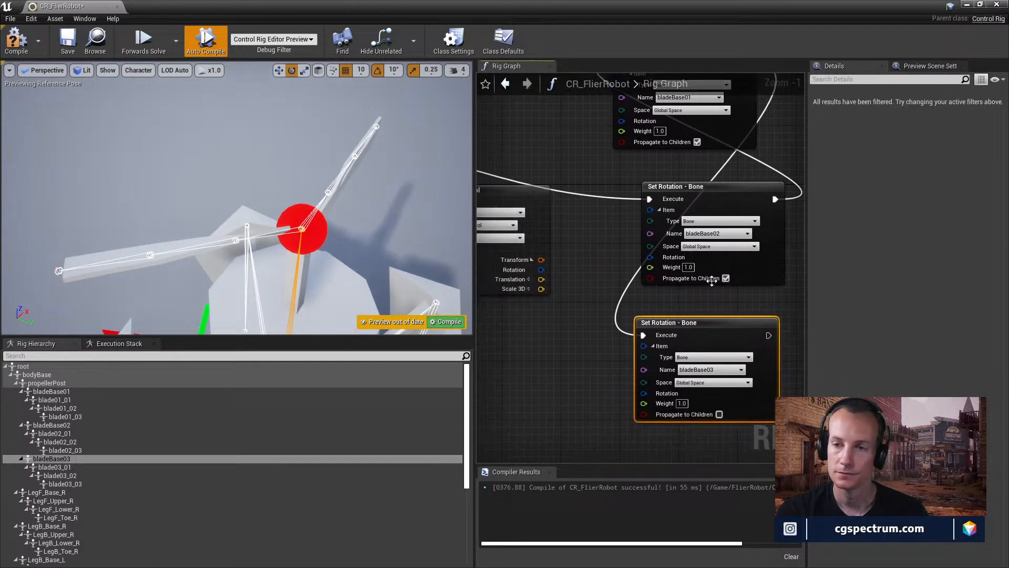
click(719, 414)
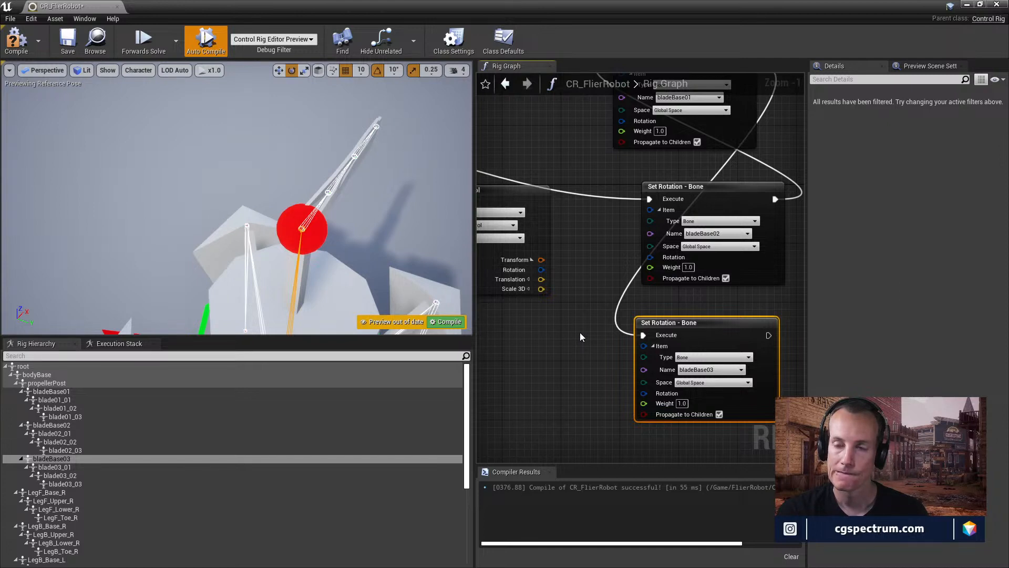
right_drag(580, 337, 525, 297)
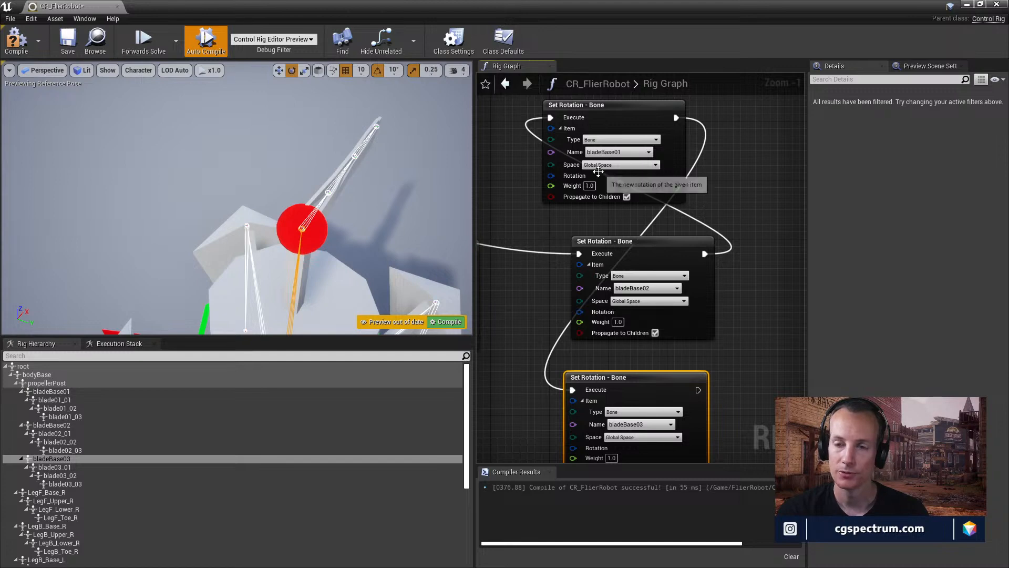
- Rewire the execution flow so the entry node runs the bladeBase01, bladeBase02 and bladeBase03 Set Rotation nodes in that order
right_drag(544, 252, 840, 299)
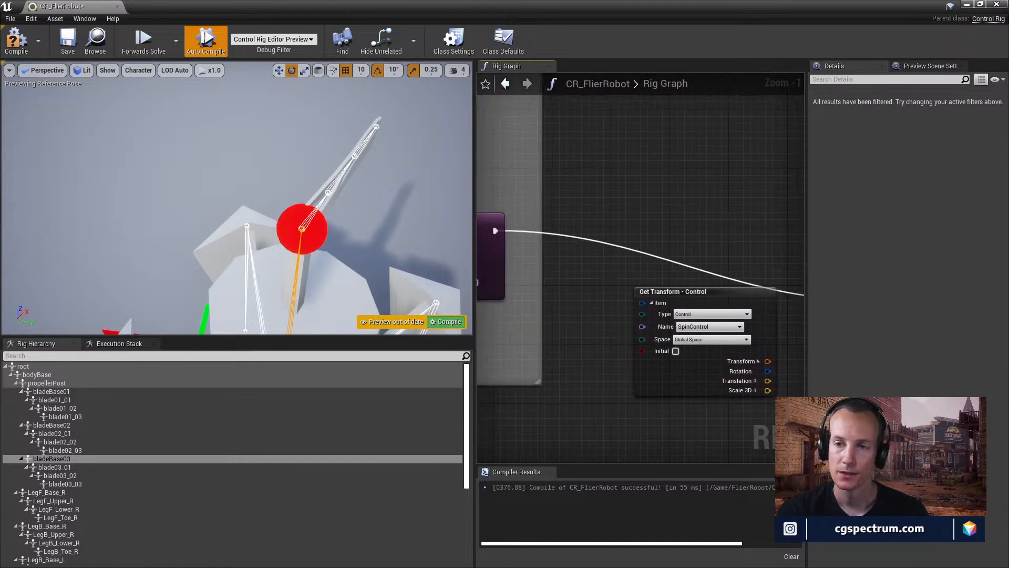
drag(493, 229, 853, 214)
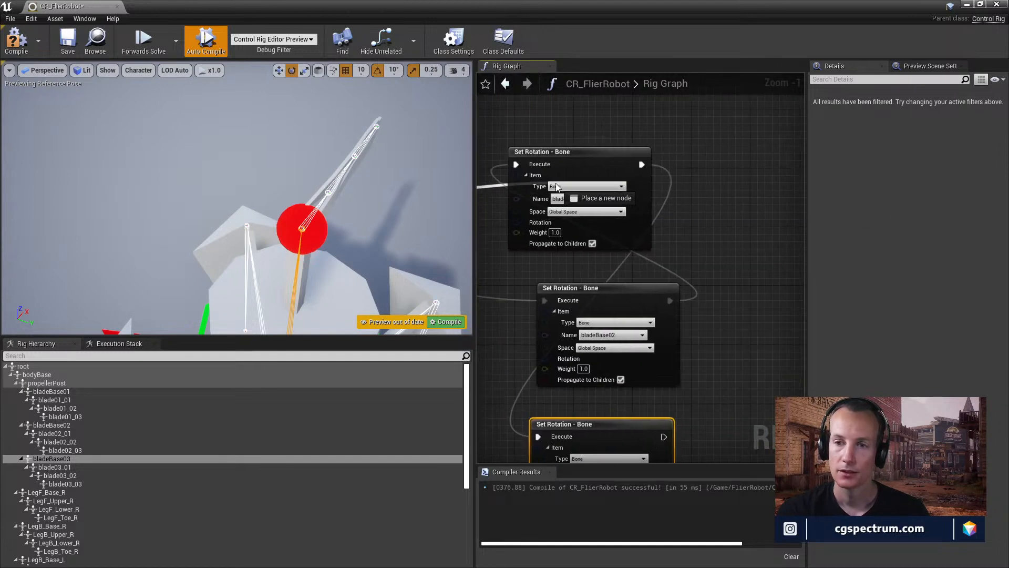
drag(651, 165, 531, 421)
right_drag(655, 175, 674, 137)
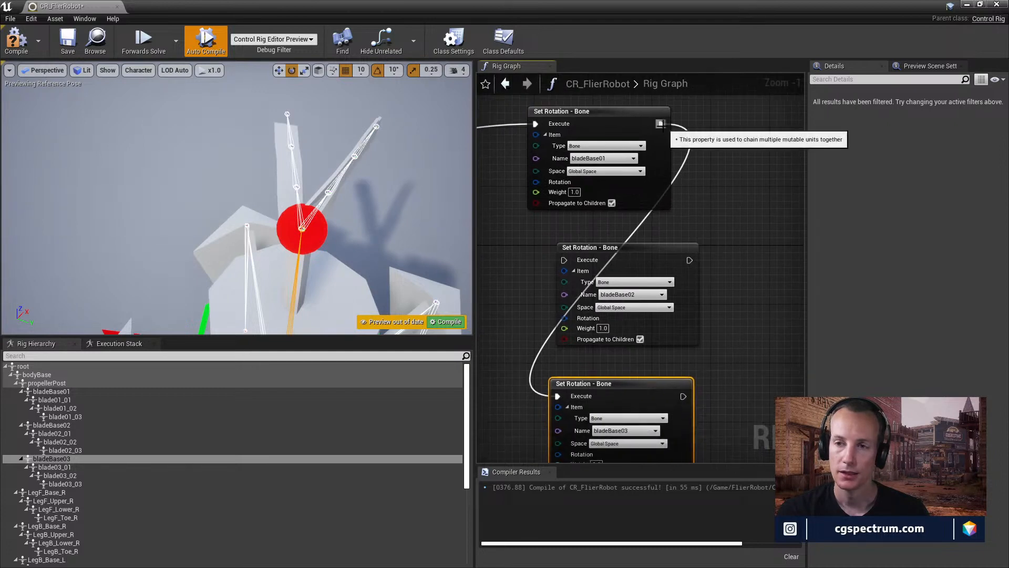
drag(662, 125, 564, 260)
right_drag(670, 278, 677, 247)
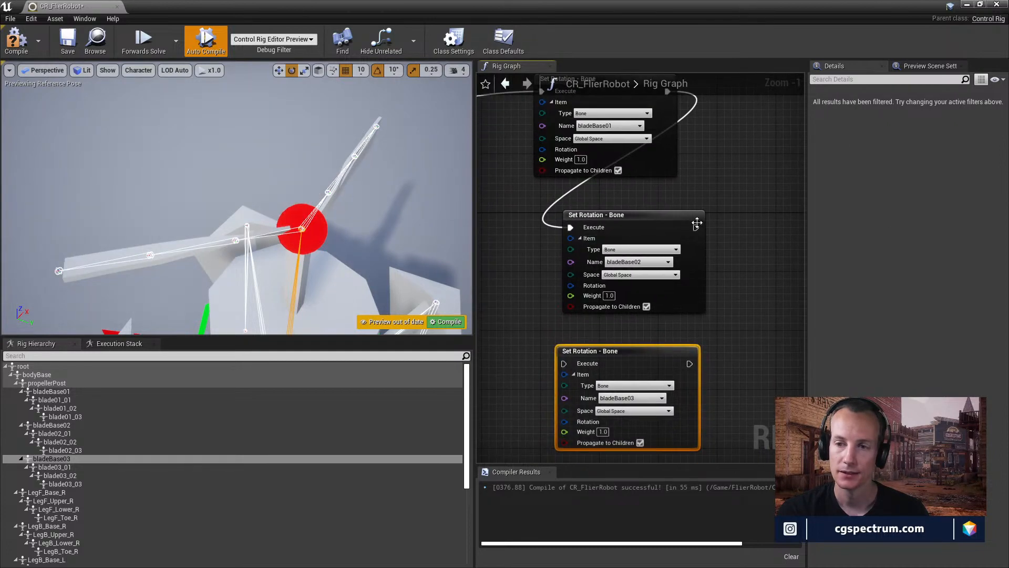
drag(695, 228, 563, 364)
right_drag(569, 278, 611, 299)
click(558, 238)
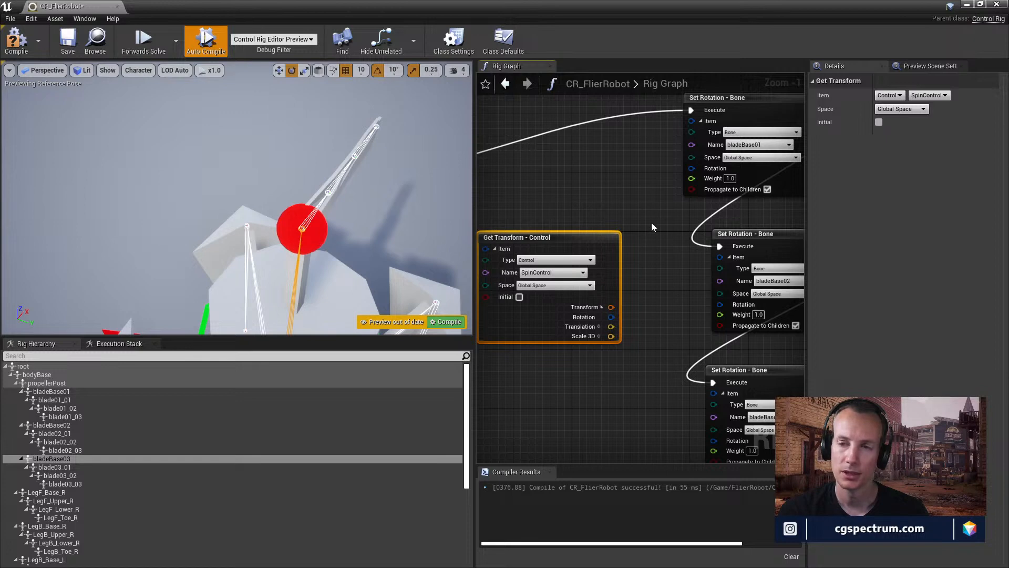
right_drag(691, 271, 664, 316)
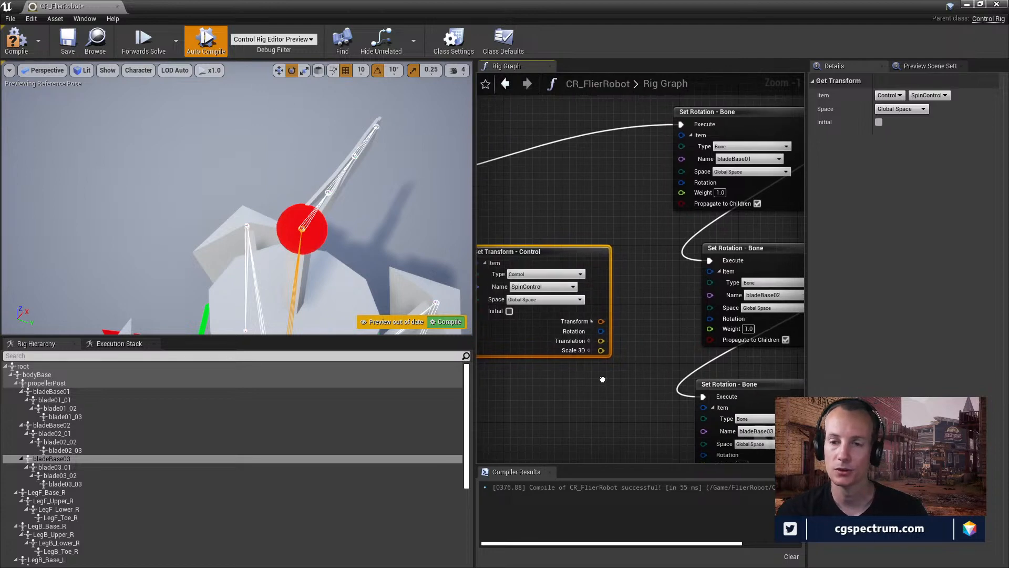
right_drag(603, 378, 631, 354)
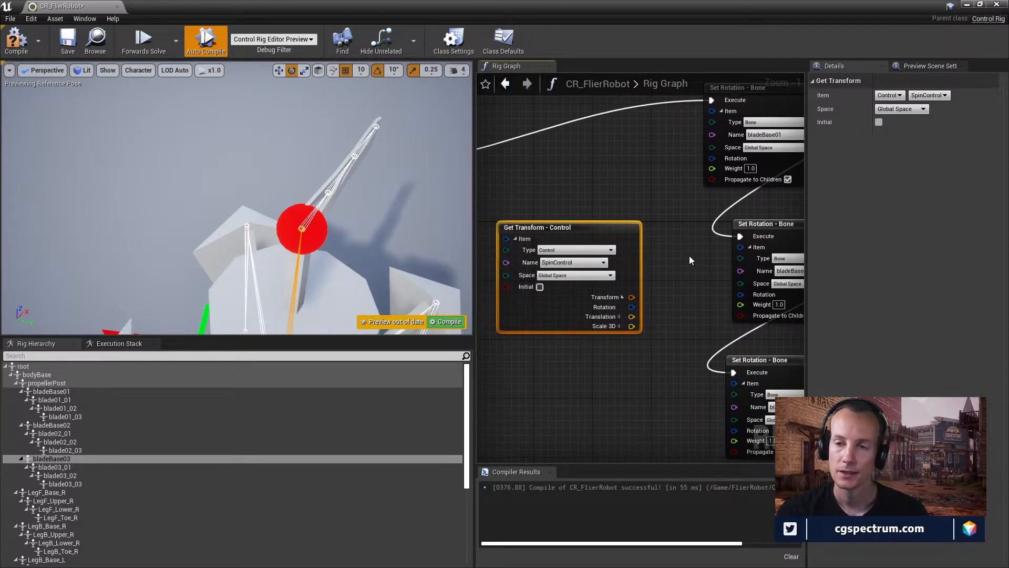
right_drag(689, 255, 626, 288)
right_click(626, 288)
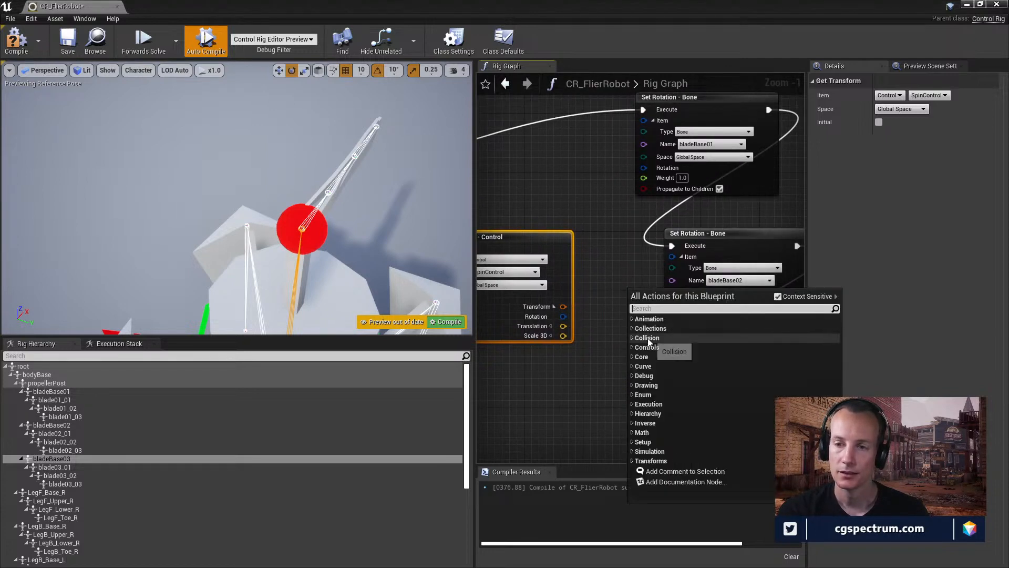
drag(53, 460, 547, 377)
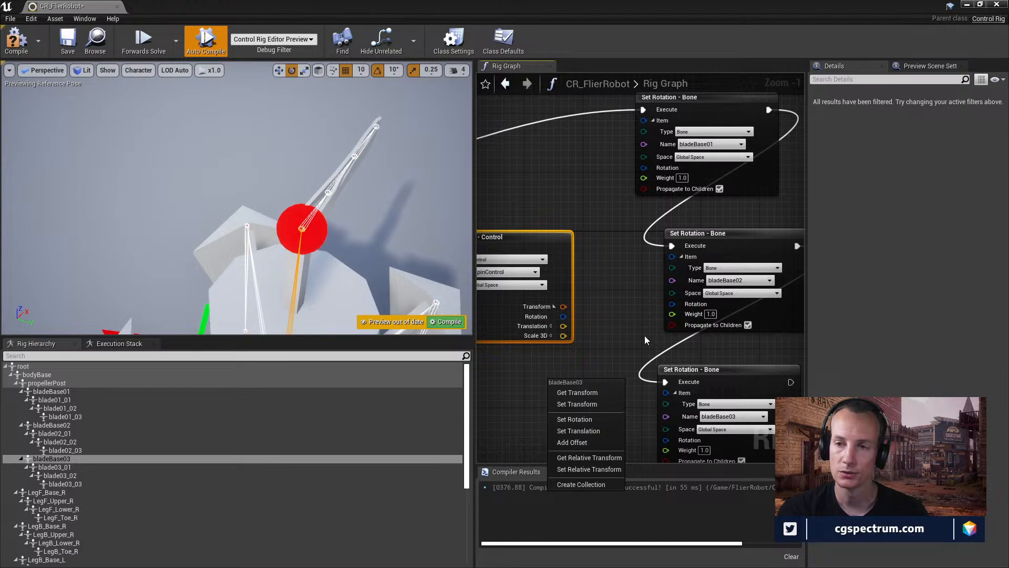
- Enable Initial on the SpinControl Get Transform node and connect its Rotation to the bladeBase01, bladeBase02 and bladeBase03 Set Rotation nodes
right_drag(575, 349, 611, 318)
click(575, 290)
drag(593, 318, 699, 307)
drag(593, 318, 675, 169)
right_drag(663, 284, 641, 211)
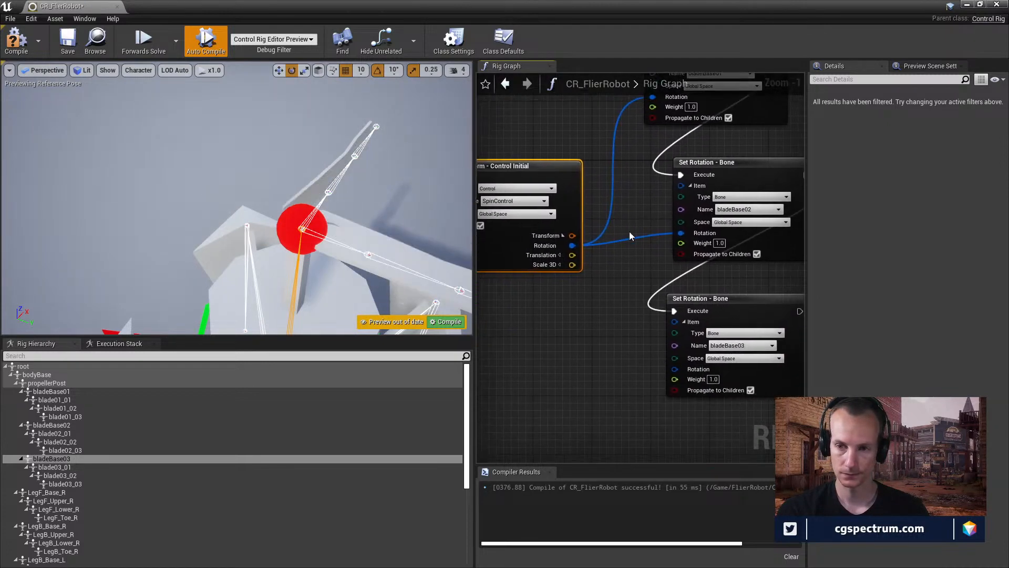
drag(571, 246, 680, 368)
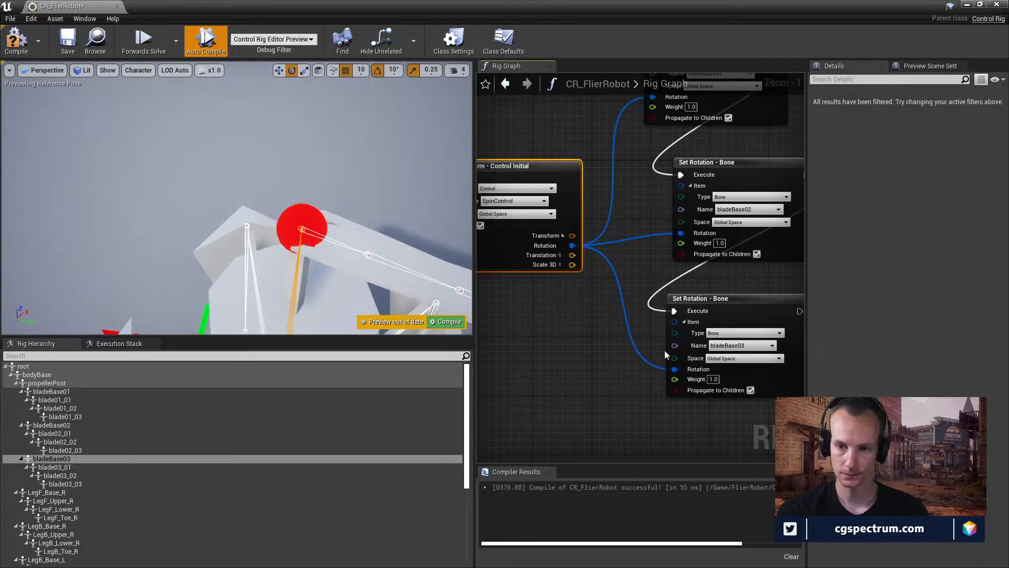
- Disconnect the SpinControl rotation from the bladeBase03 and bladeBase02 Set Rotation nodes, keeping only the bladeBase01 link
right_drag(357, 233, 389, 278)
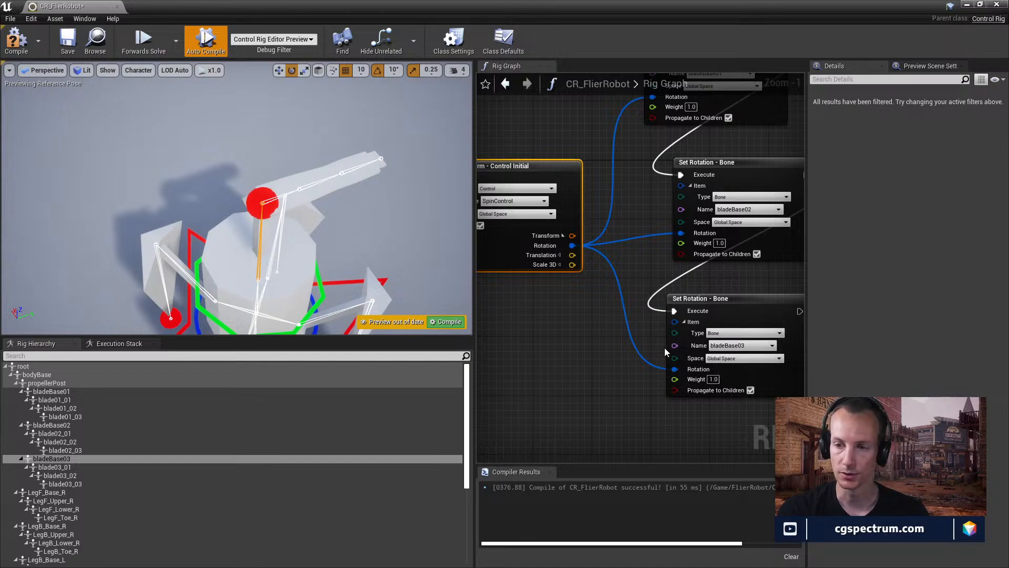
alt+click(674, 369)
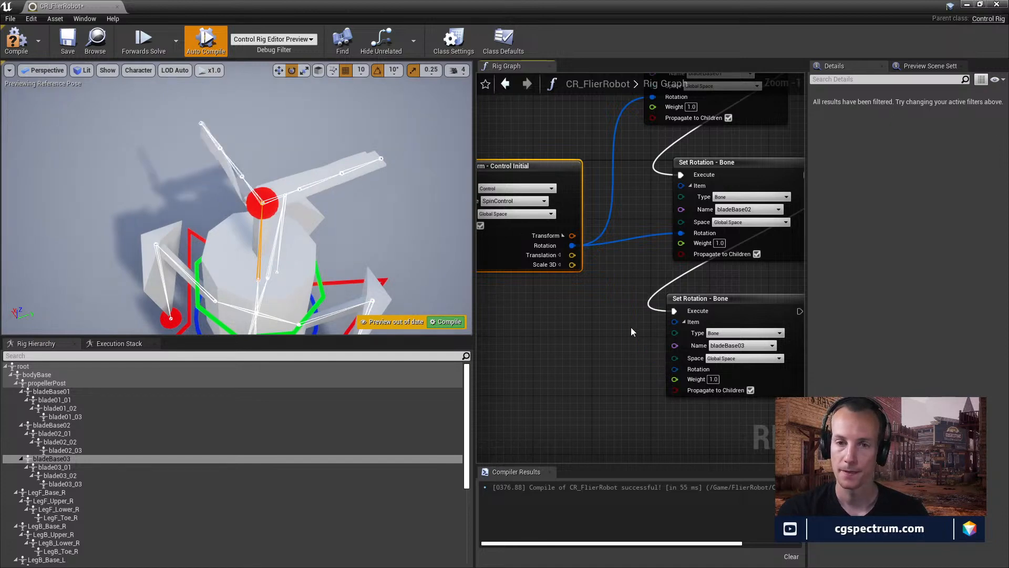
right_drag(479, 226, 581, 265)
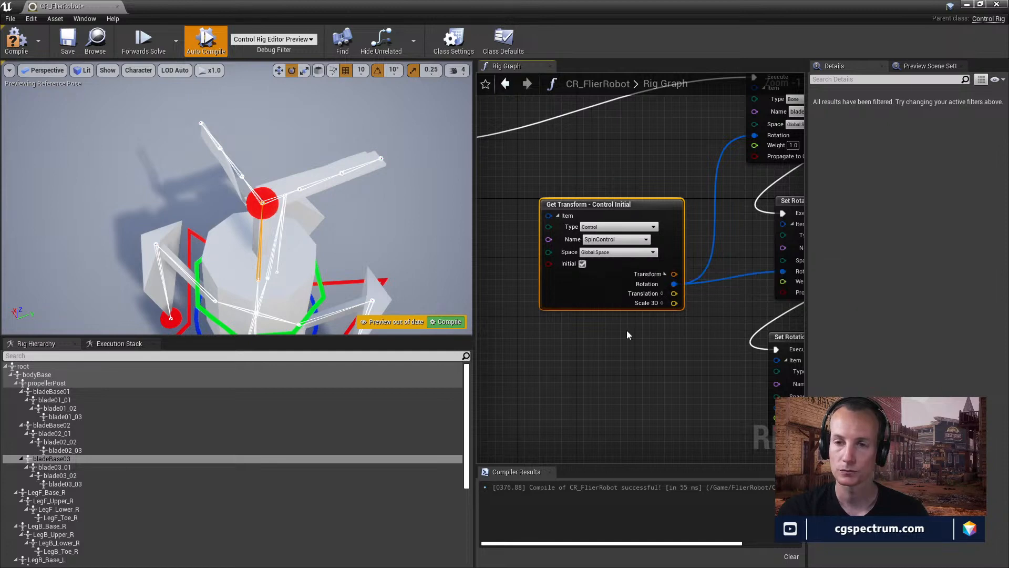
right_drag(682, 351, 633, 361)
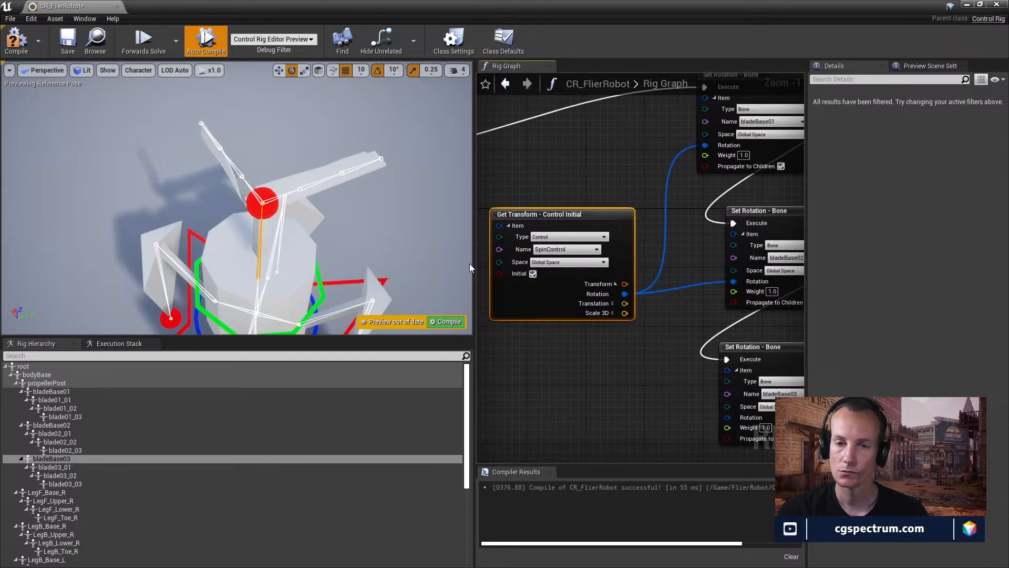
right_drag(287, 234, 268, 241)
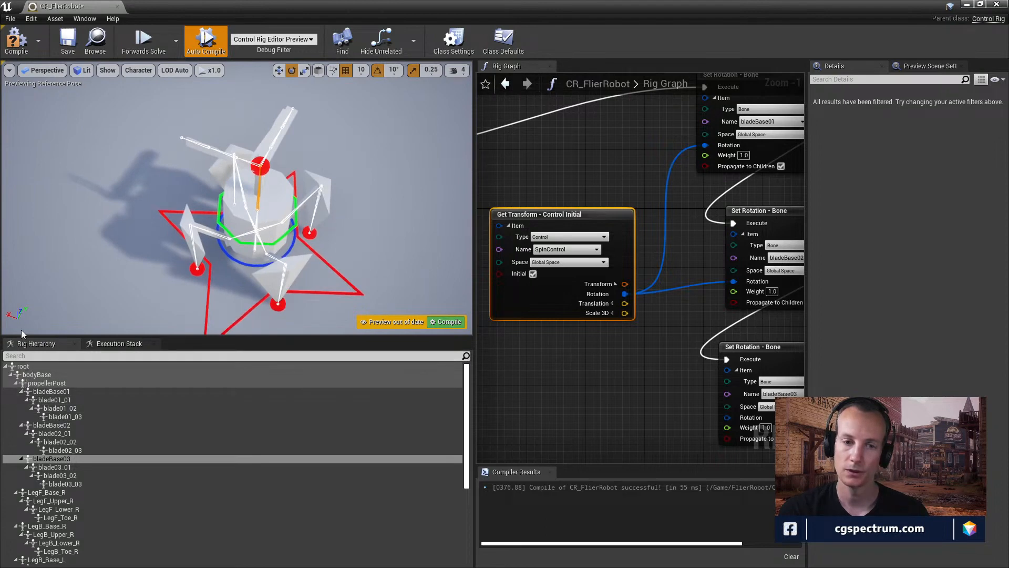
right_drag(60, 313, 436, 255)
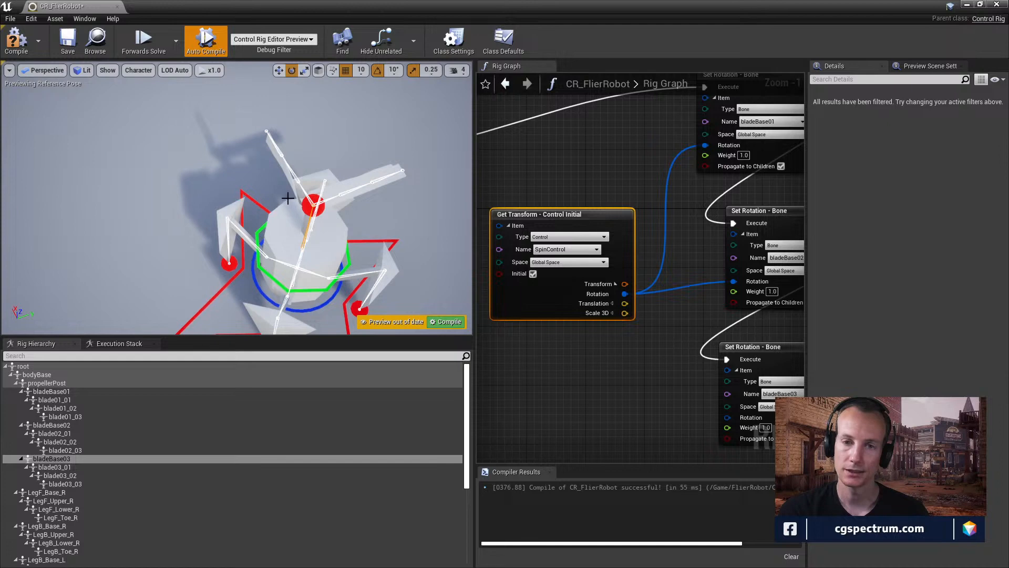
right_drag(659, 254, 616, 298)
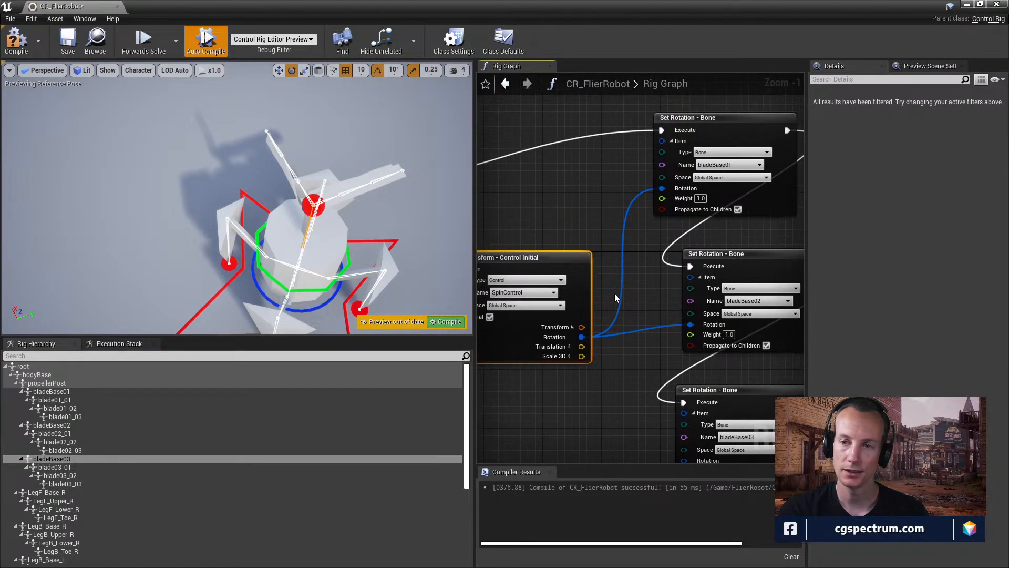
alt+click(691, 325)
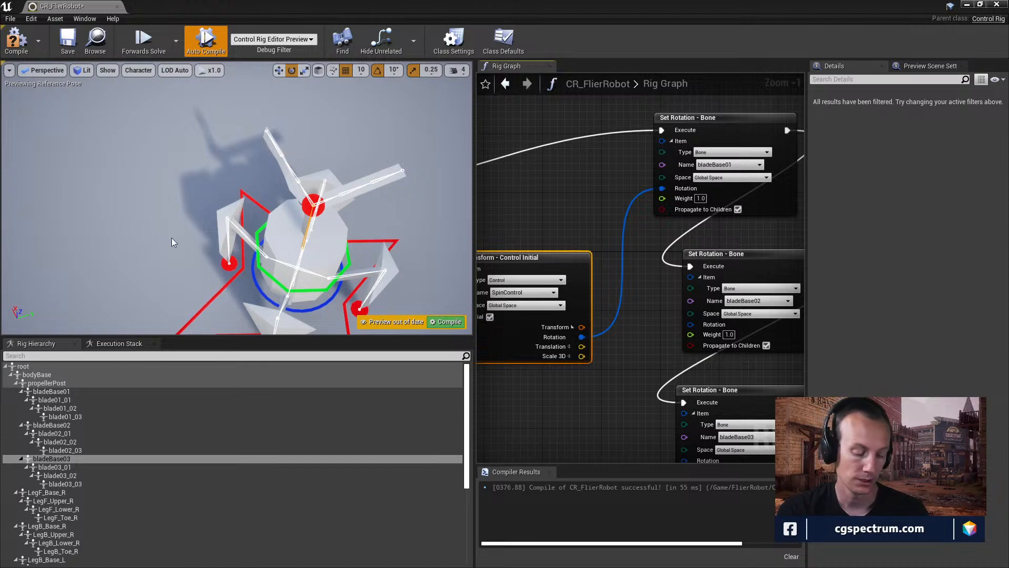
- Examine the propeller blade bones on the robot from several angles and deselect the bladeBase03 bone
alt+drag(263, 158, 263, 189)
scroll(263, 157, up, 3)
scroll(260, 165, up, 3)
scroll(289, 167, down, 4)
mouse_move(289, 167)
right_down()
mouse_move(252, 194)
mouse_move(286, 181)
right_up()
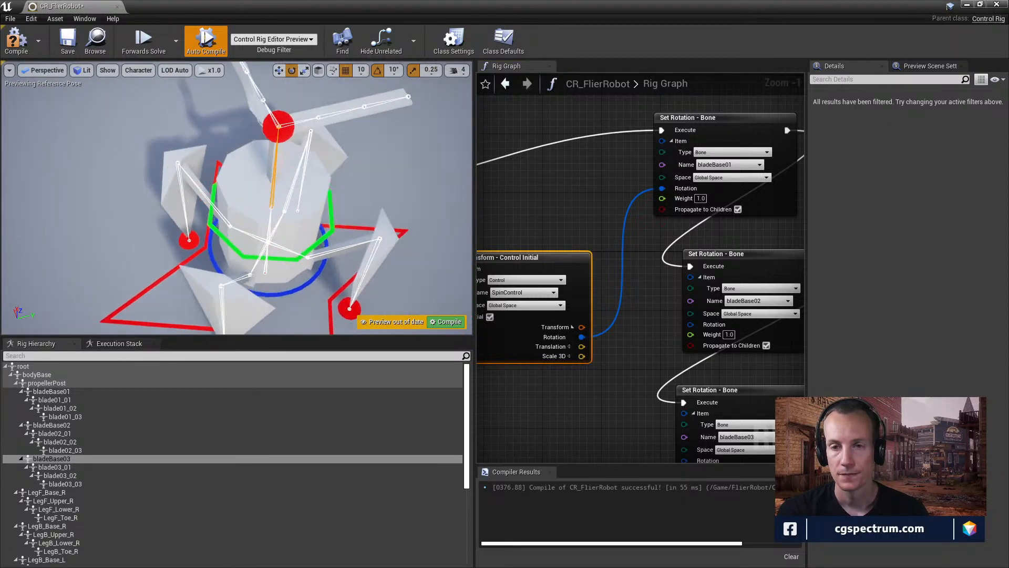
alt+middle_drag(357, 140, 373, 228)
click(373, 228)
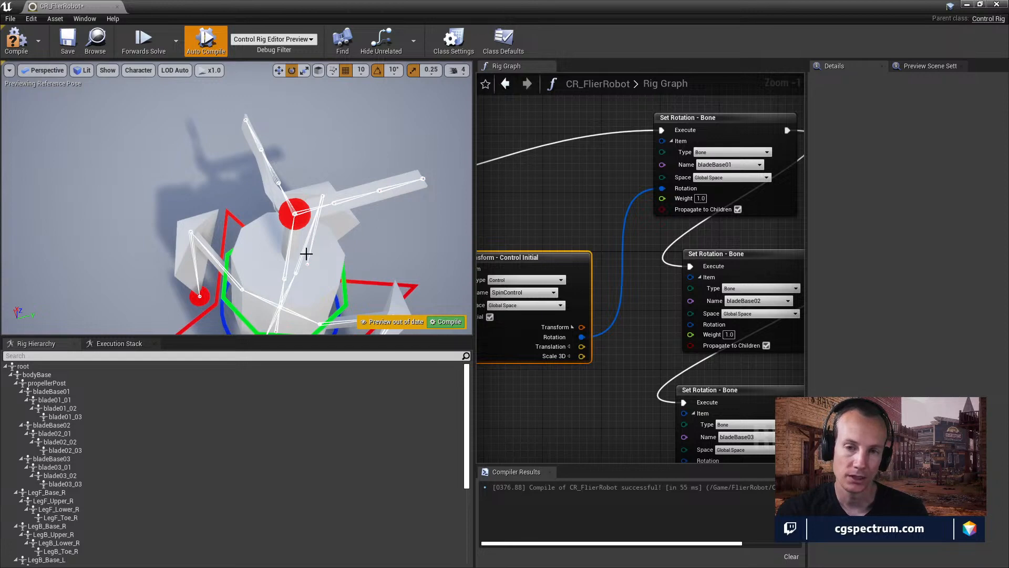
- Switch to Maya, open the recent scene Flier_Robot_Rig.ma from the Collab Banana source folder and inspect the robot
key(alt+Tab)
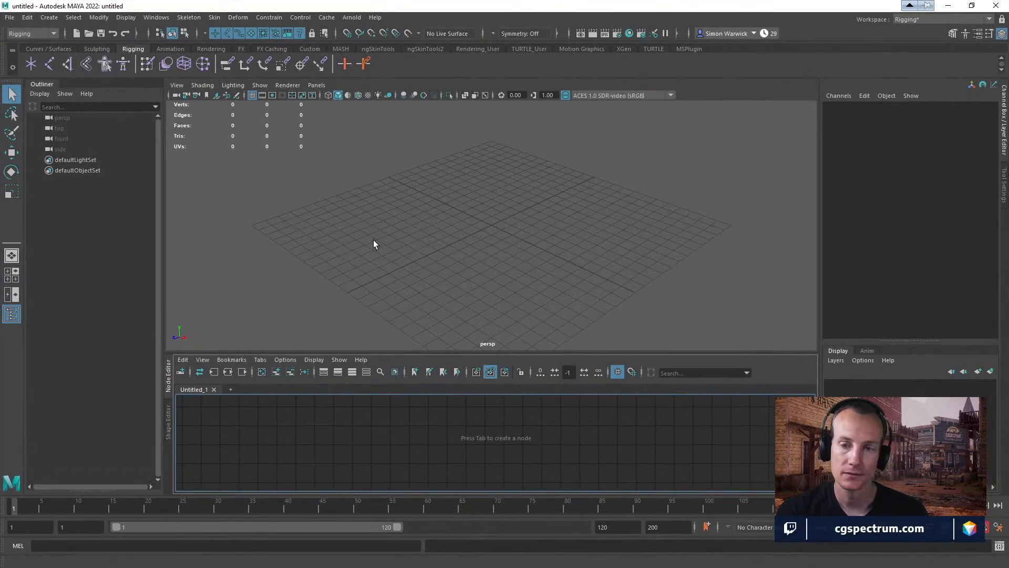
click(475, 215)
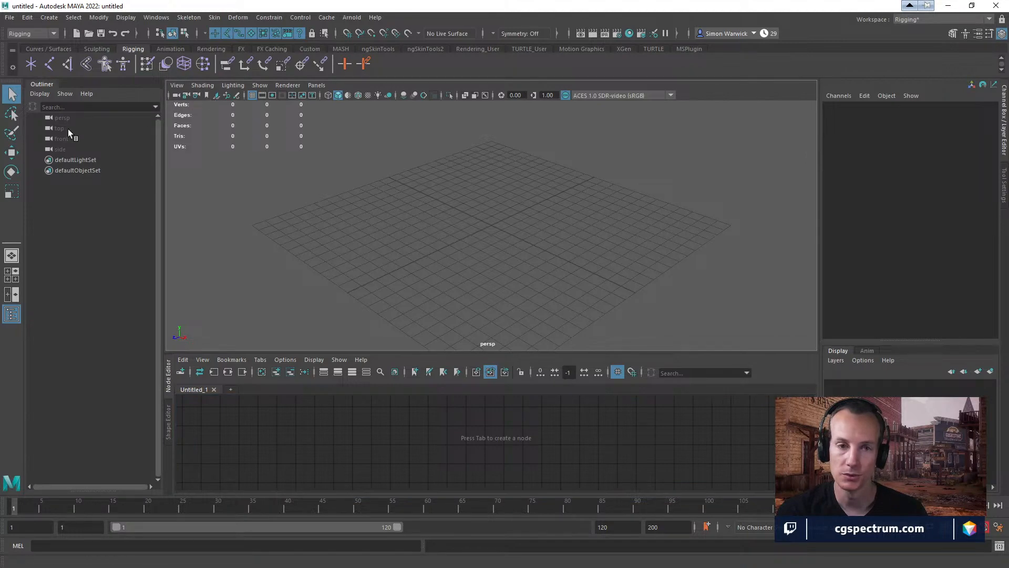
click(13, 19)
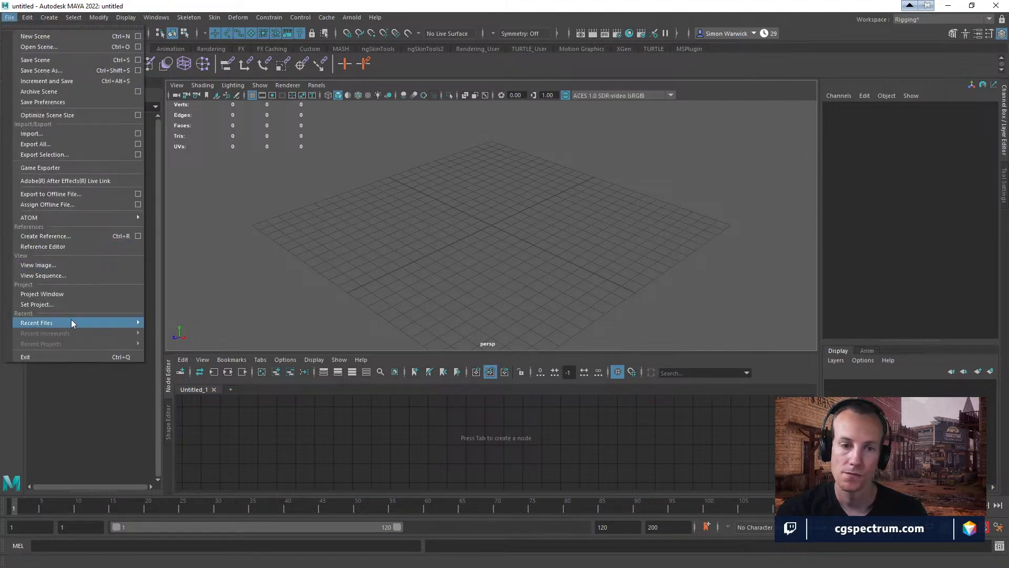
mouse_move(72, 322)
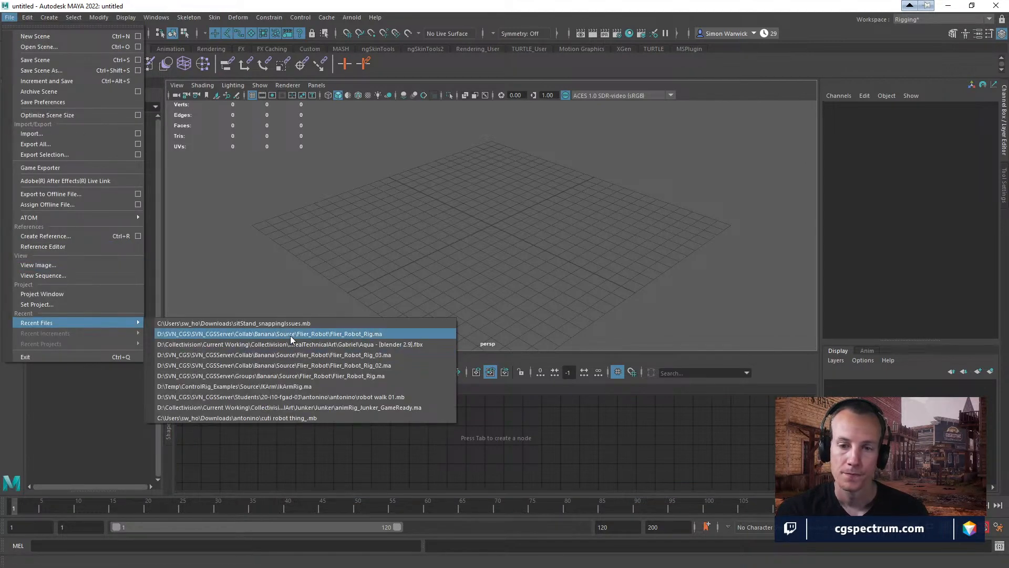
click(292, 334)
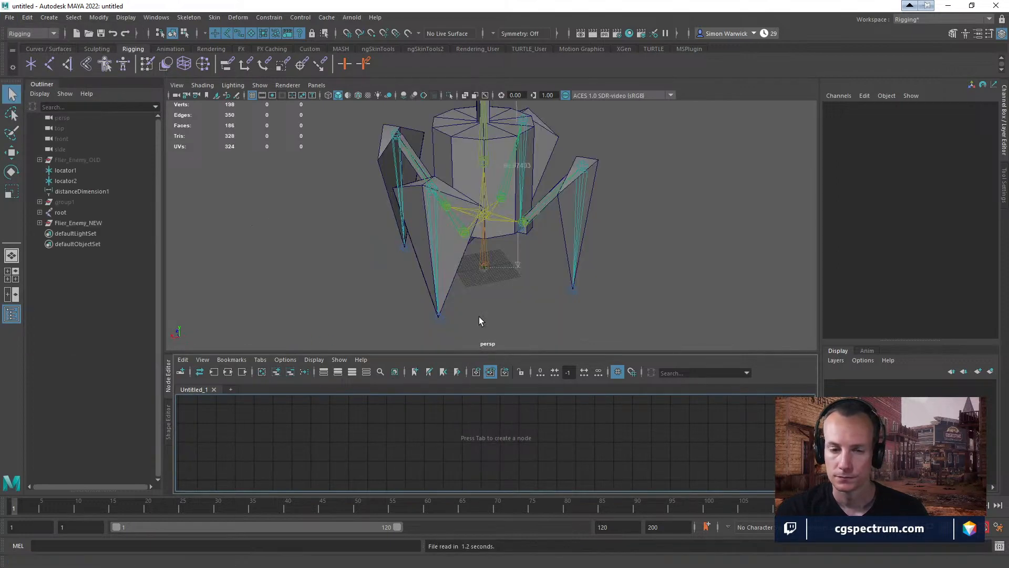
alt+drag(669, 225, 592, 264)
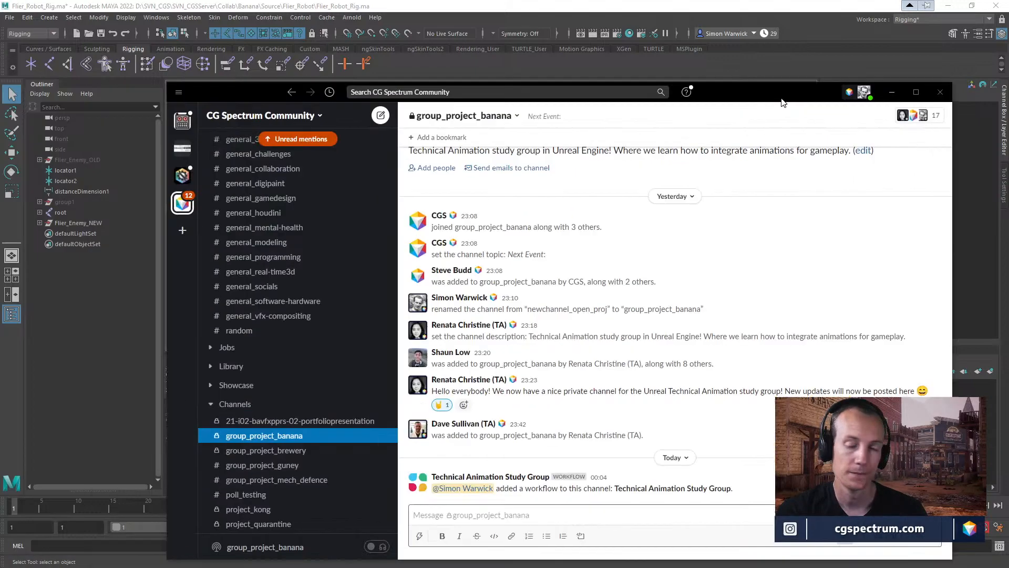
drag(782, 97, 752, 51)
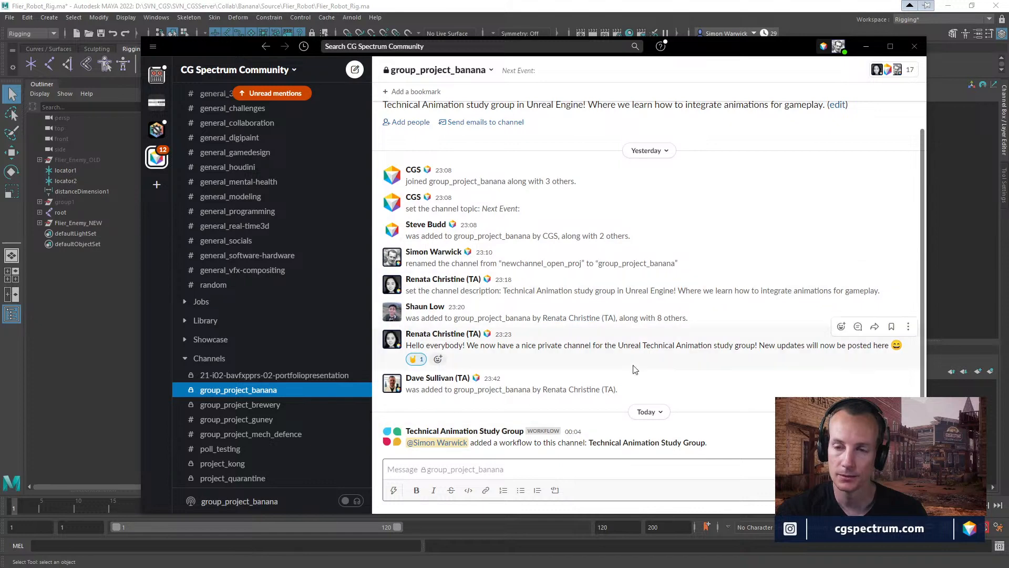
scroll(634, 242, up, 2)
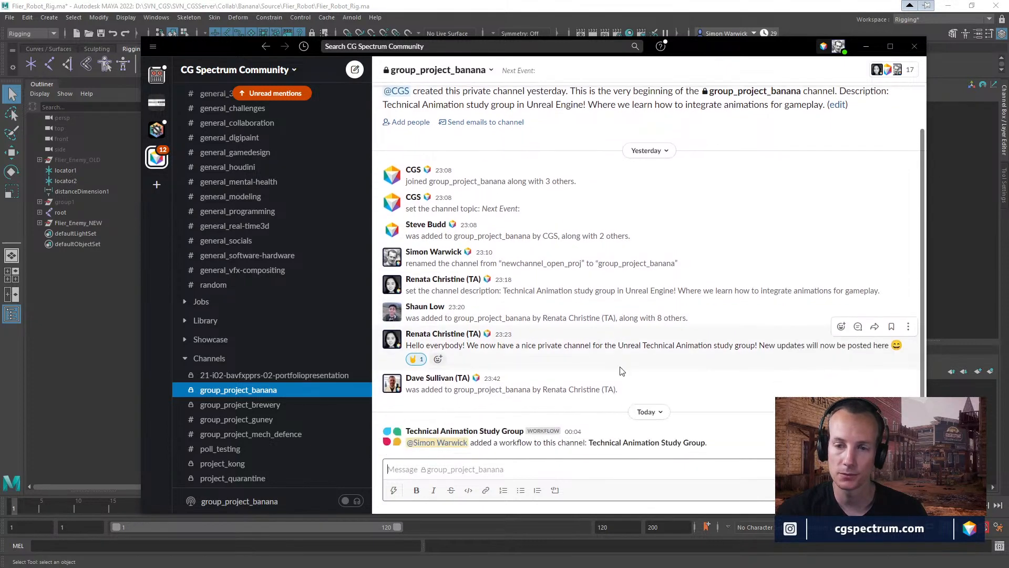
scroll(634, 124, down, 2)
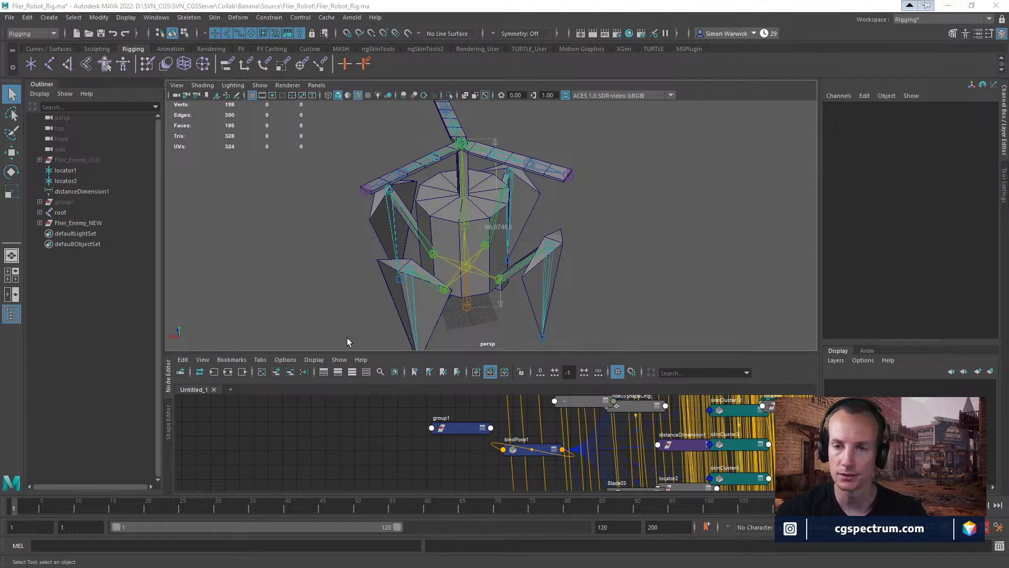
- Examine the robot's propeller post, blades and blade joints in the Maya viewport from several angles
mouse_move(593, 188)
right_down()
mouse_move(586, 195)
mouse_move(595, 194)
right_up()
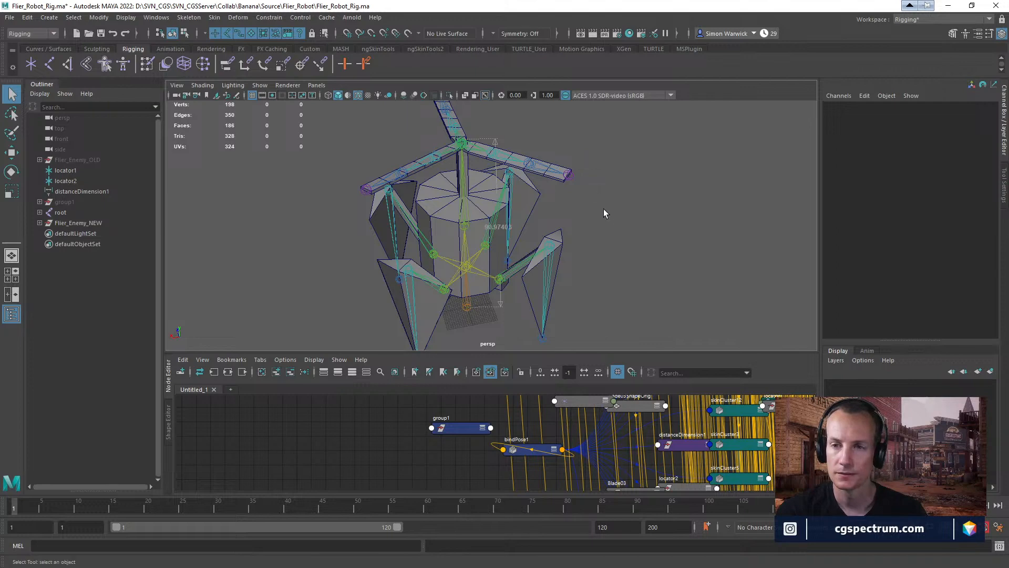
alt+drag(614, 214, 592, 213)
alt+middle_drag(580, 267, 592, 266)
alt+right_drag(592, 265, 645, 292)
alt+drag(582, 230, 587, 244)
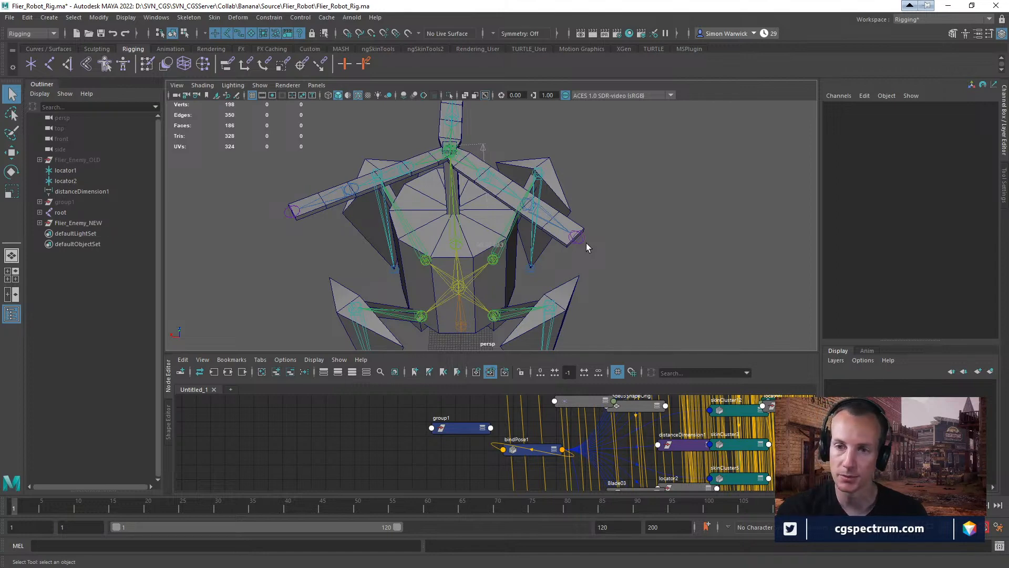
alt+drag(585, 242, 551, 214)
alt+right_drag(552, 214, 577, 223)
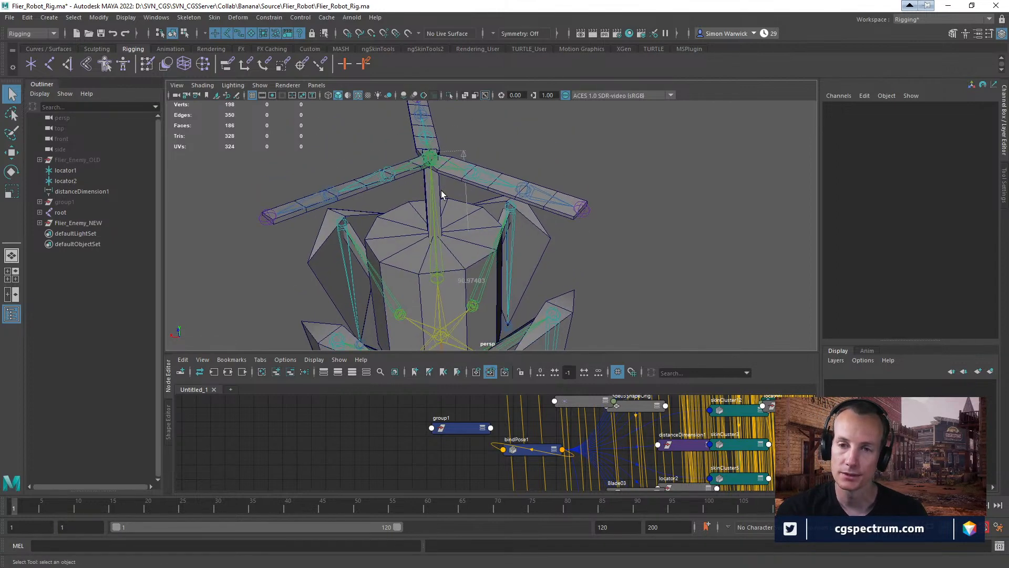
alt+drag(430, 174, 420, 157)
alt+drag(428, 225, 469, 225)
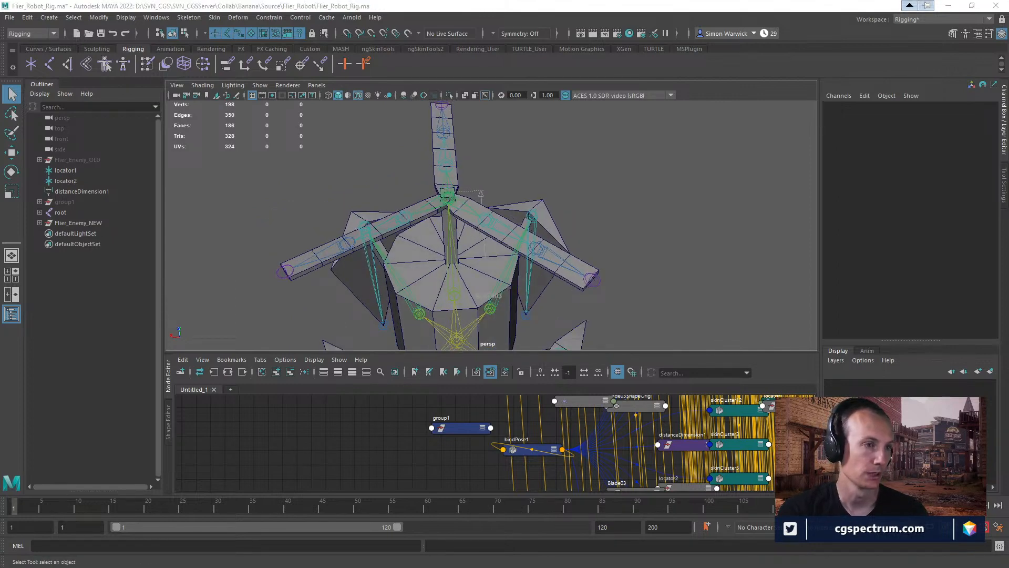
alt+drag(341, 178, 395, 154)
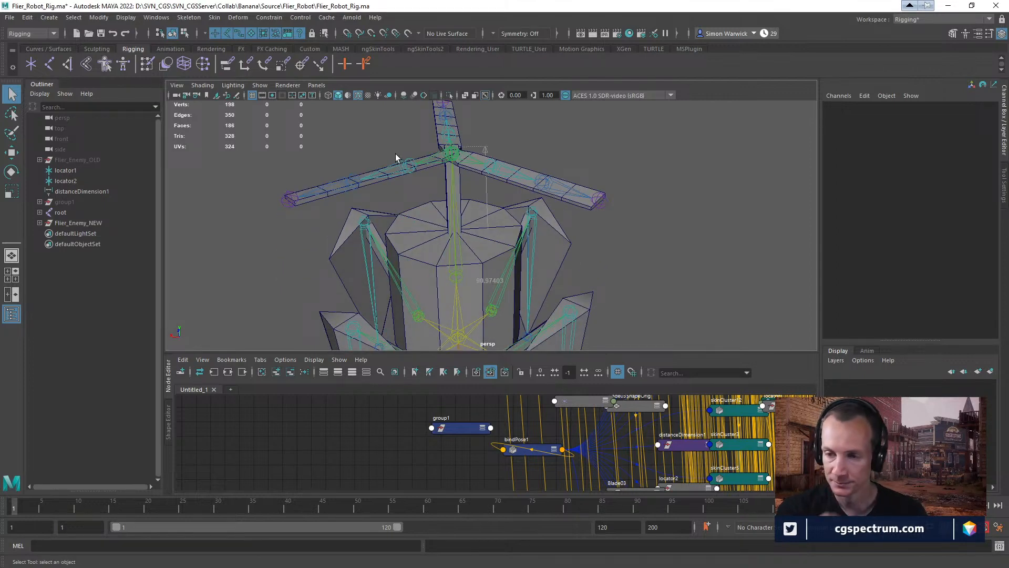
alt+drag(395, 153, 495, 218)
- Try to unbind the skin from the three selected propeller blade meshes
click(478, 204)
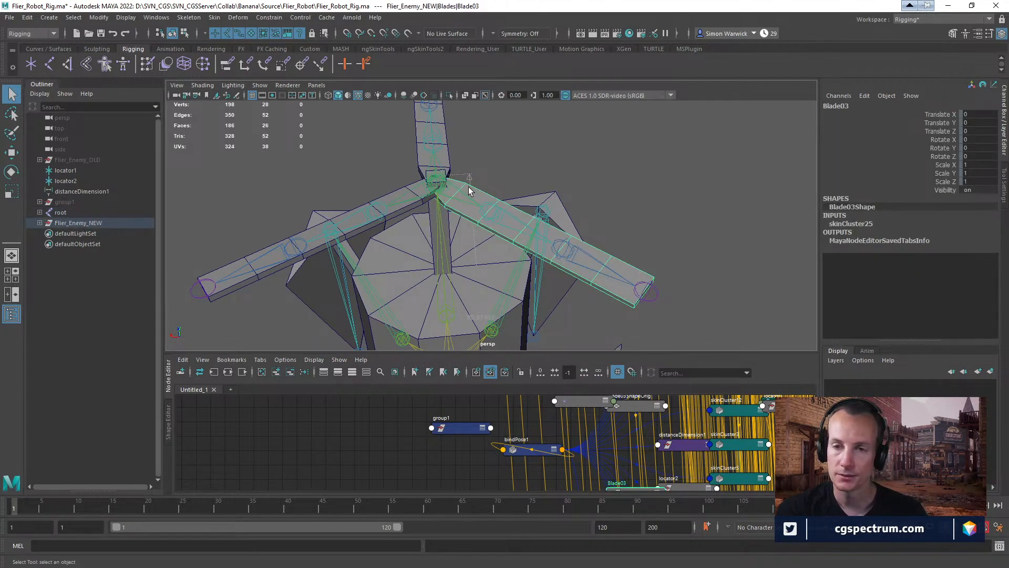
shift+click(410, 207)
shift+click(439, 160)
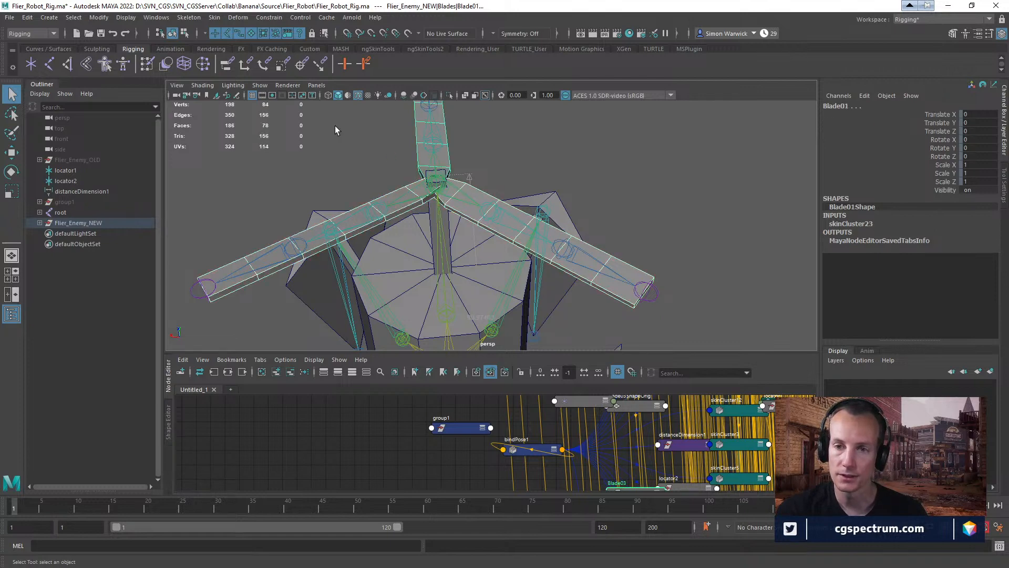
click(214, 17)
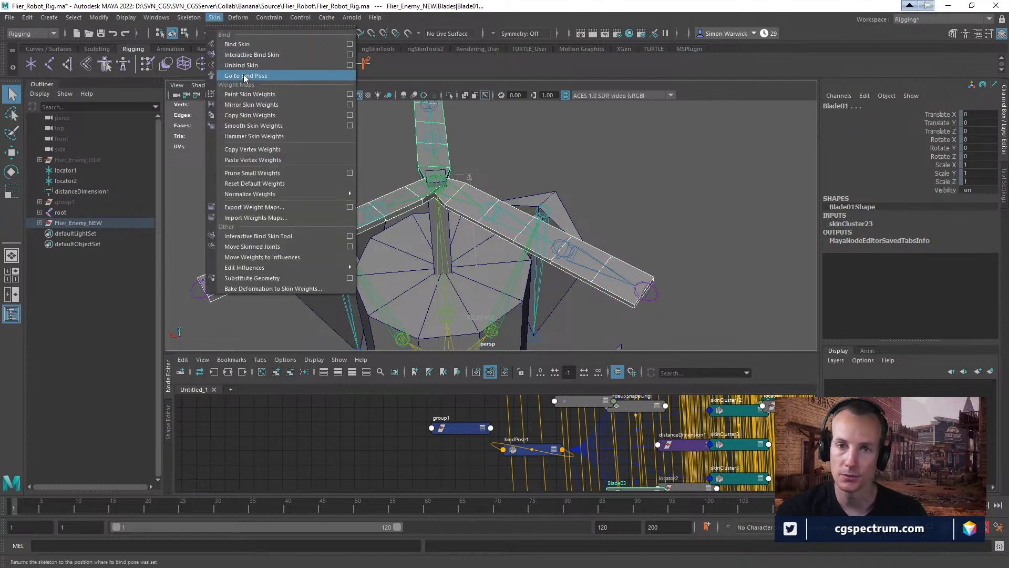
click(244, 65)
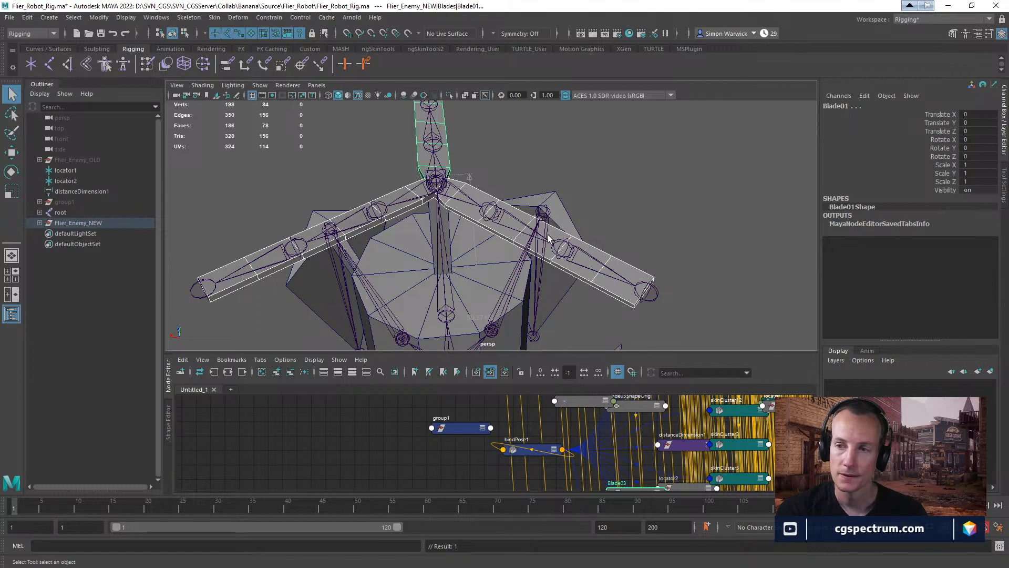
alt+drag(516, 213, 541, 180)
click(541, 181)
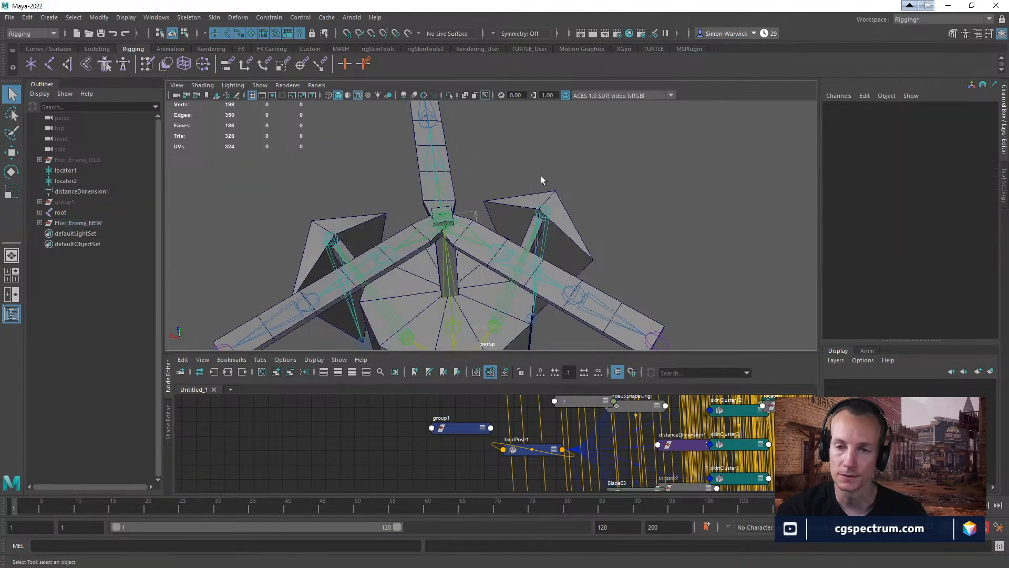
- Test-rotate the bladeBase03 joint about its Y axis, undo the rotation and deselect the joint
click(470, 235)
key(e)
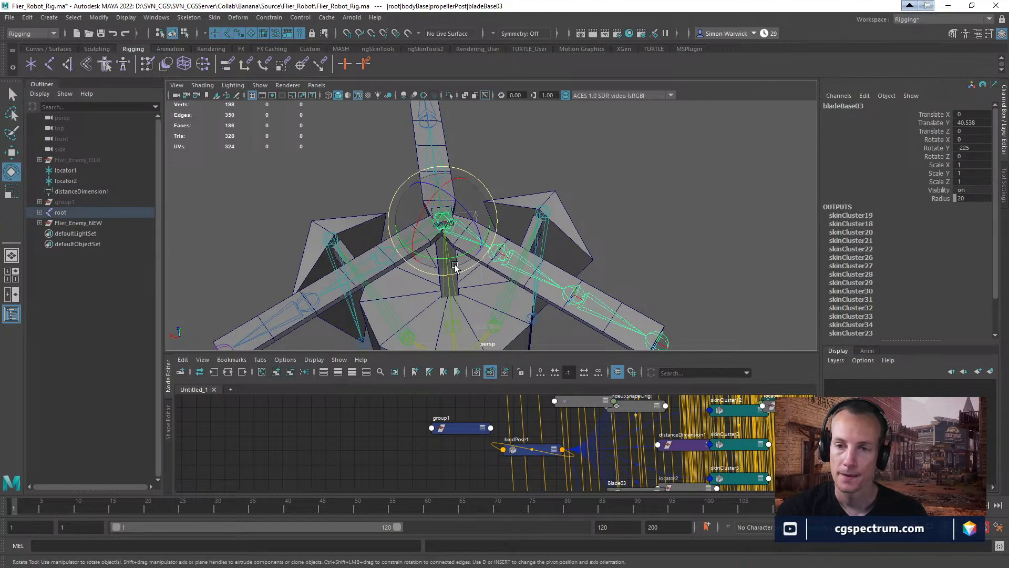
drag(455, 267, 490, 221)
key(ctrl+z)
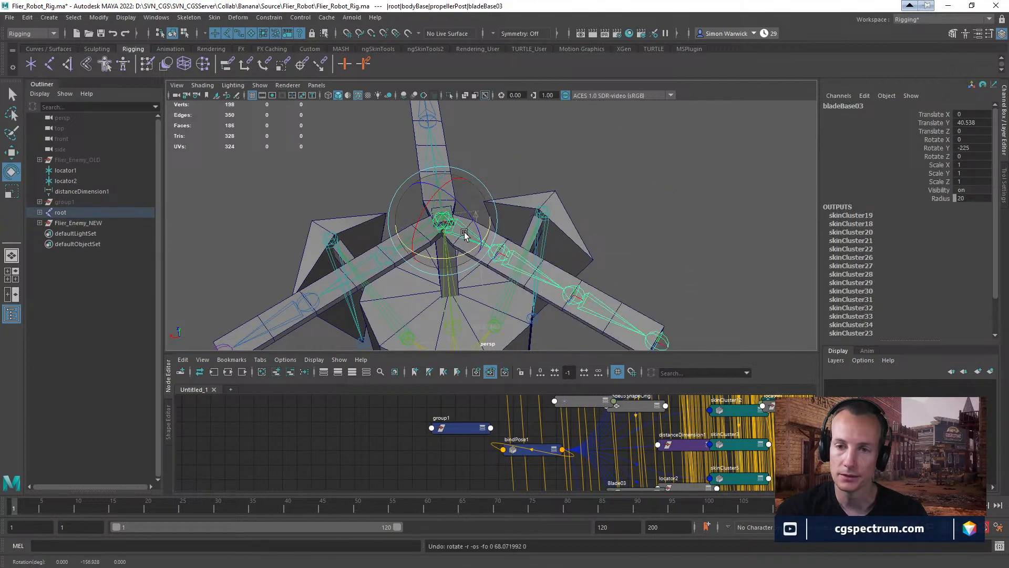
click(491, 162)
click(444, 218)
mouse_move(487, 234)
mouse_down()
mouse_move(479, 254)
mouse_move(499, 228)
mouse_up()
click(552, 176)
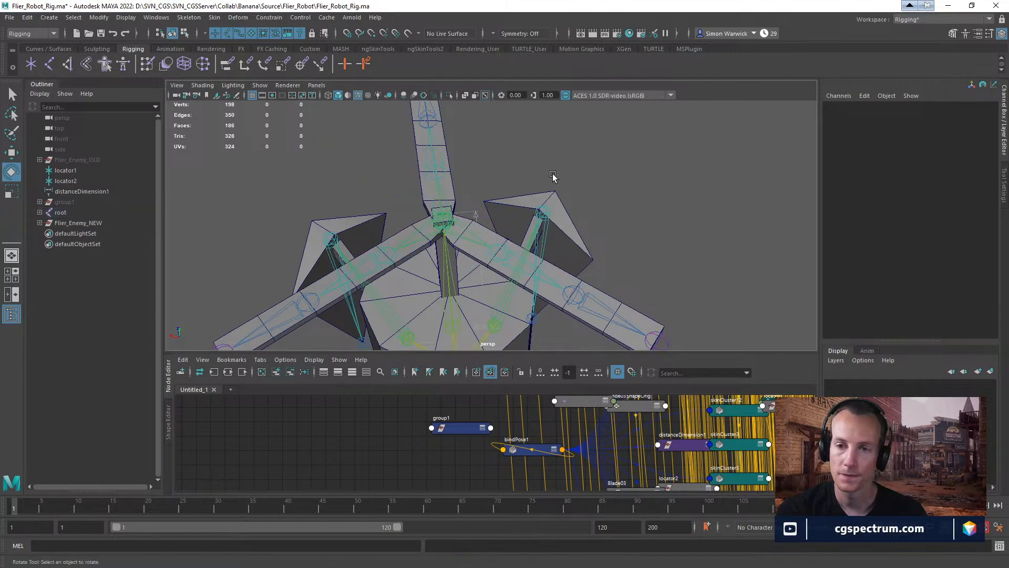
- Test-rotate the bladeBase02 and bladeBase01 joints about Y, undoing each rotation
click(423, 243)
drag(440, 259, 477, 236)
key(ctrl+z)
click(576, 152)
click(436, 194)
key(ctrl+z)
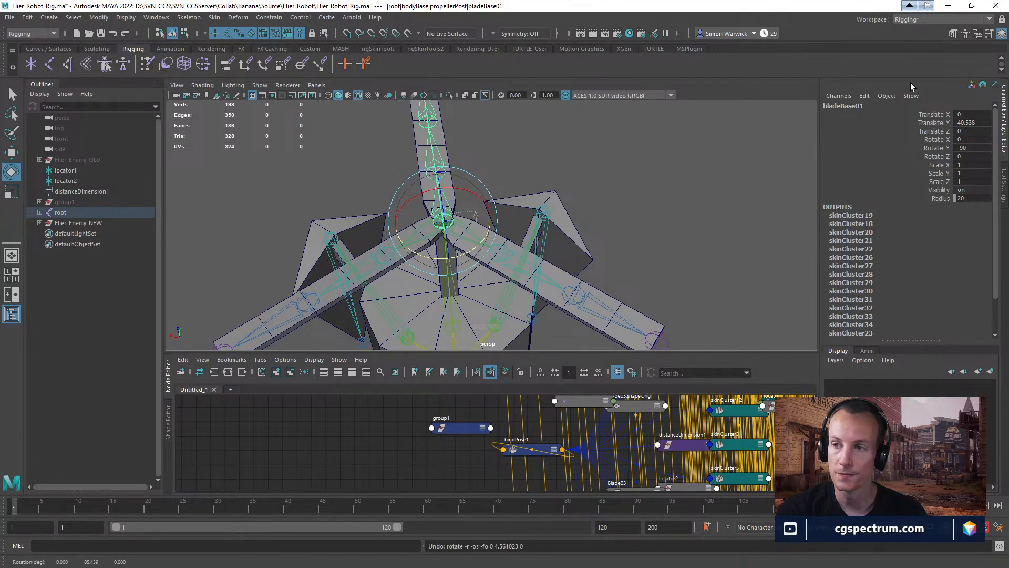
- Start Paint Skin Weights on the Blade01 mesh and display the tool's settings
click(213, 17)
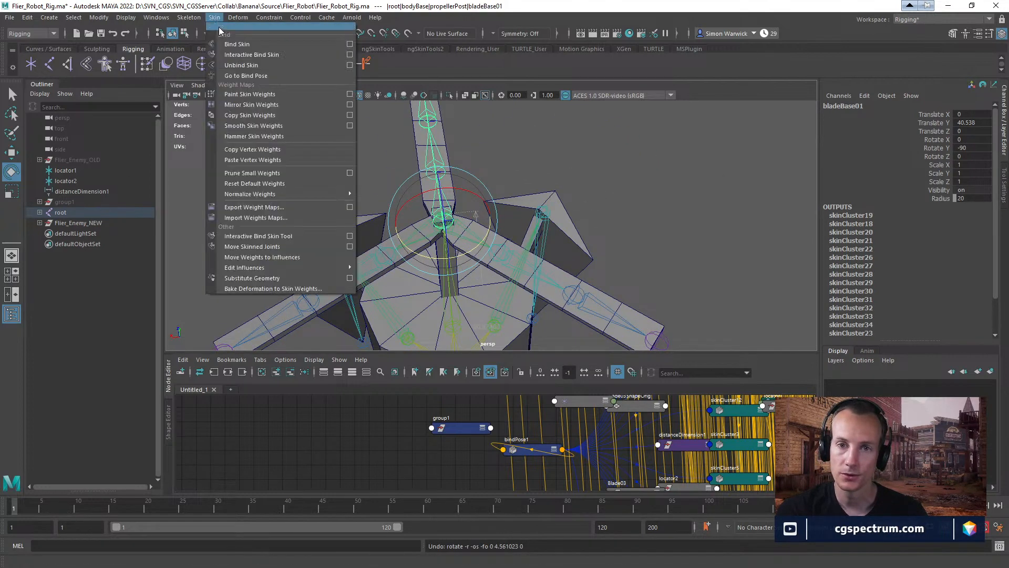
click(260, 97)
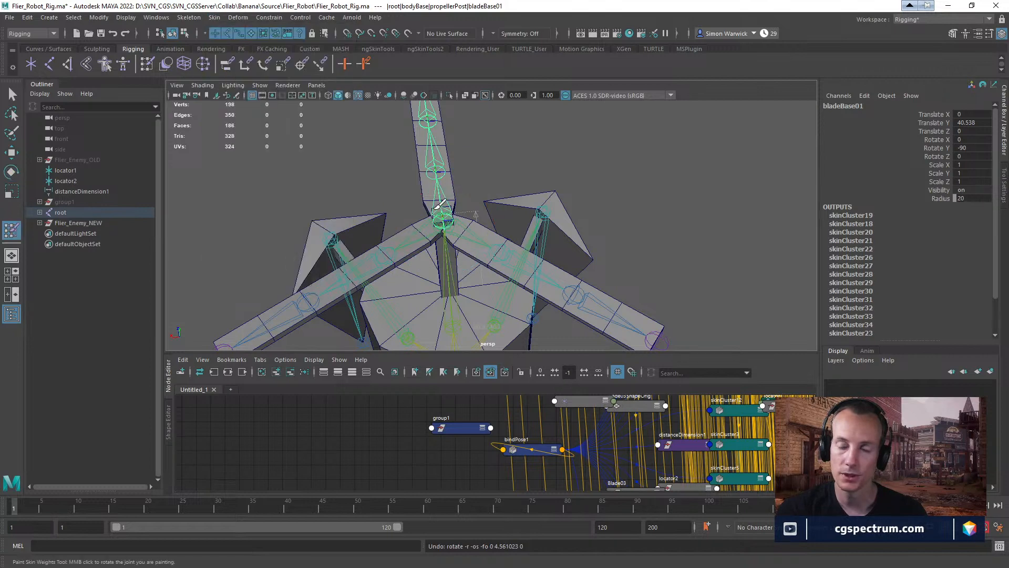
alt+drag(500, 176, 550, 162)
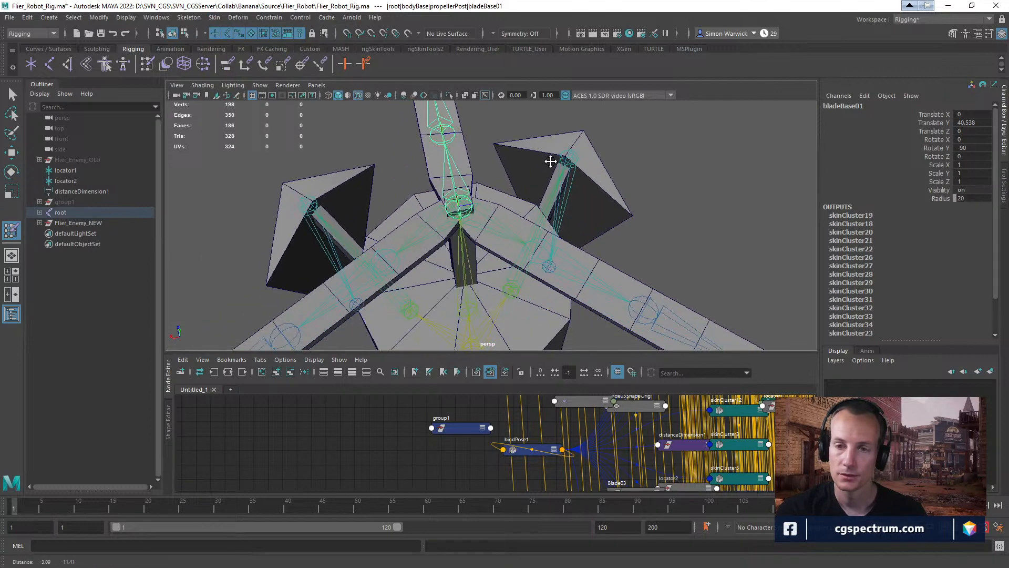
key(w)
click(468, 153)
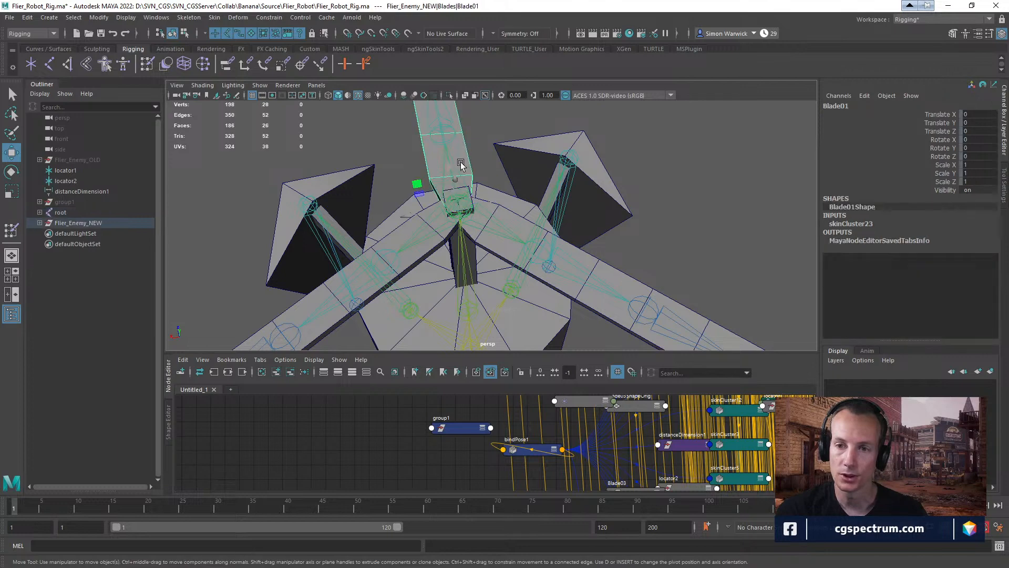
click(11, 230)
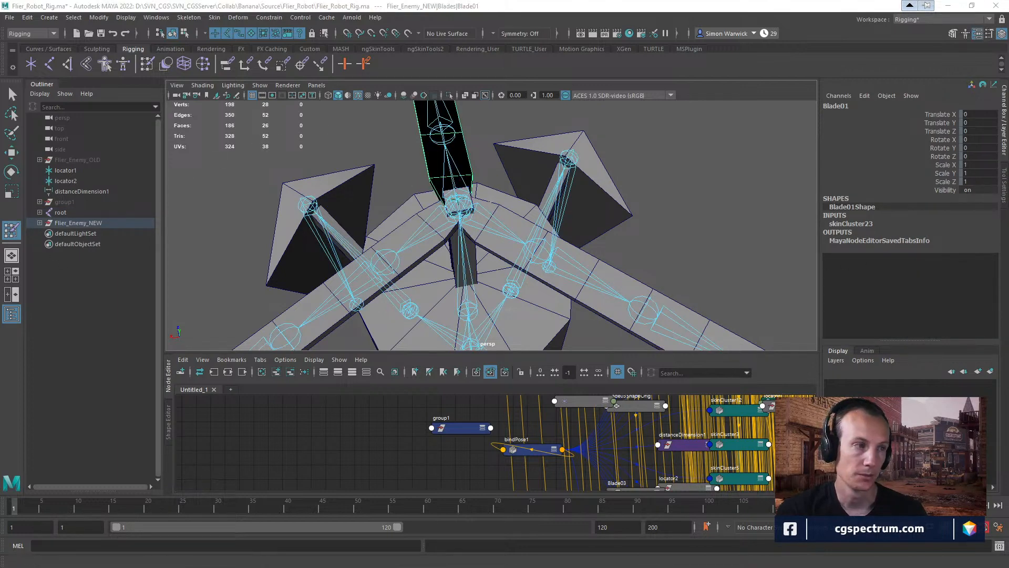
double_click(11, 230)
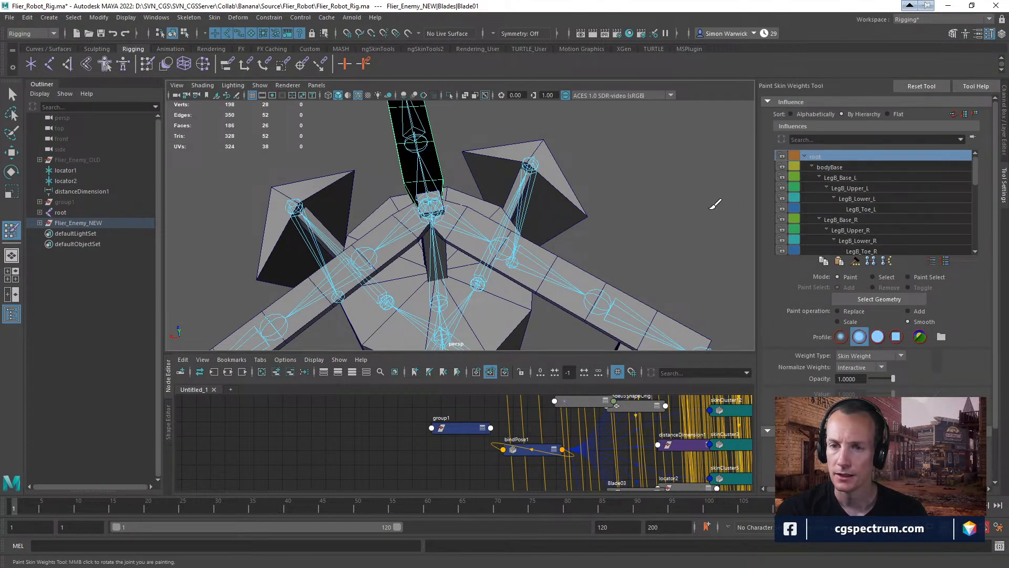
mouse_move(604, 198)
alt+mouse_down()
mouse_move(586, 187)
mouse_move(607, 198)
alt+mouse_up()
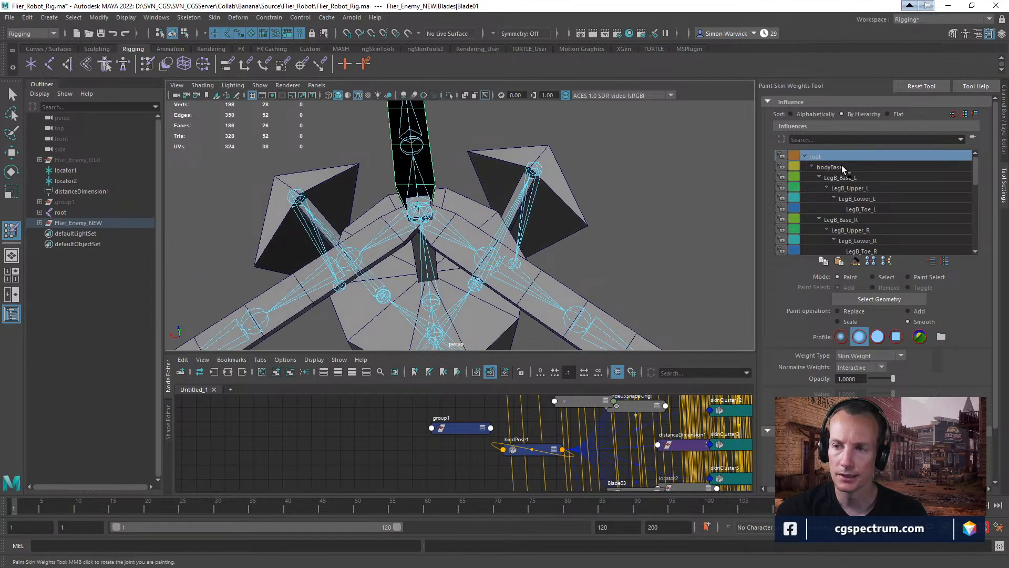
- Inspect the skin weights on Blade01 for the bladeBase01, bladeBase02 and bladeBase03 influences
scroll(841, 166, down, 4)
scroll(862, 206, down, 5)
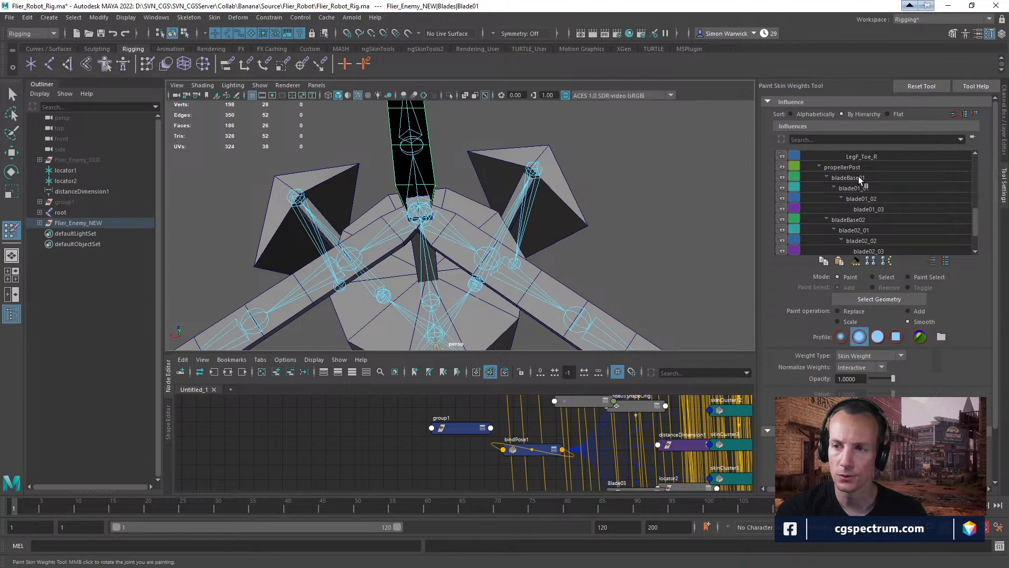
click(859, 177)
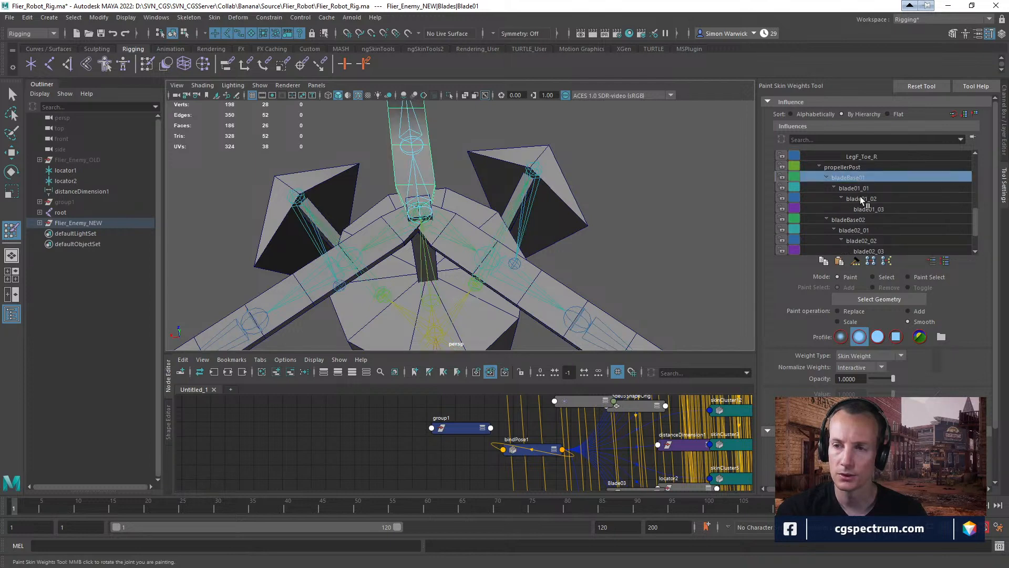
click(859, 219)
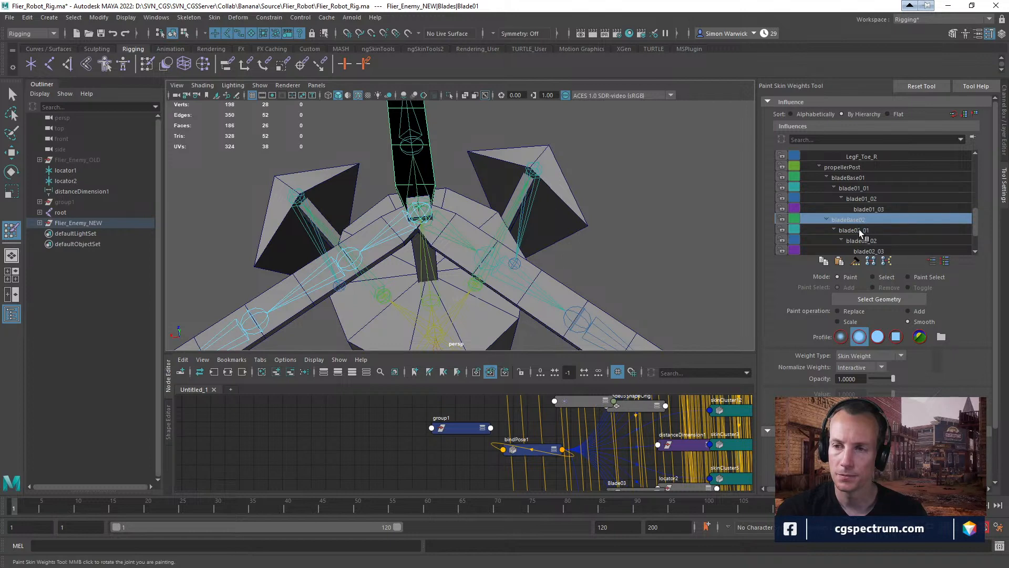
scroll(859, 229, down, 3)
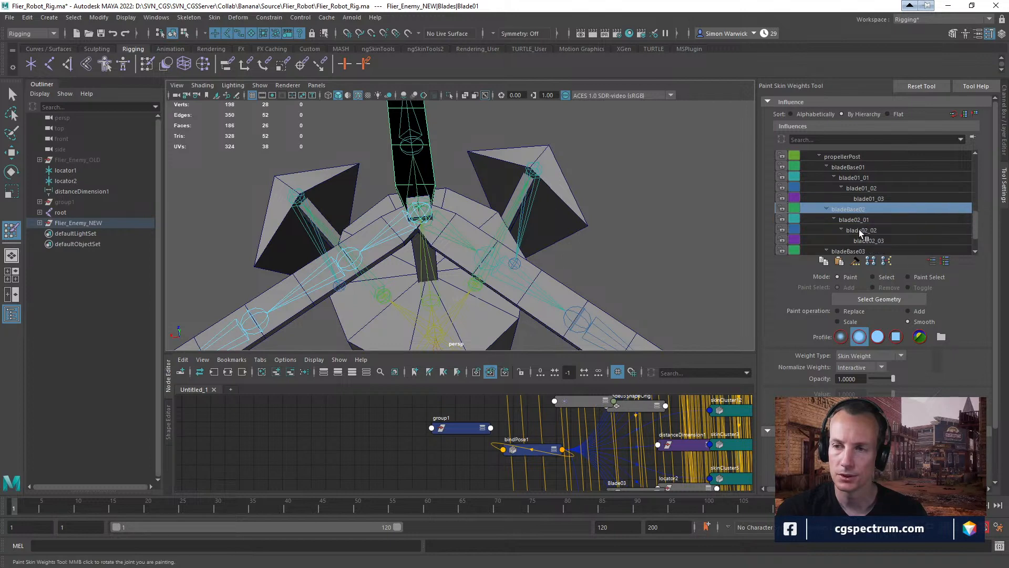
click(858, 229)
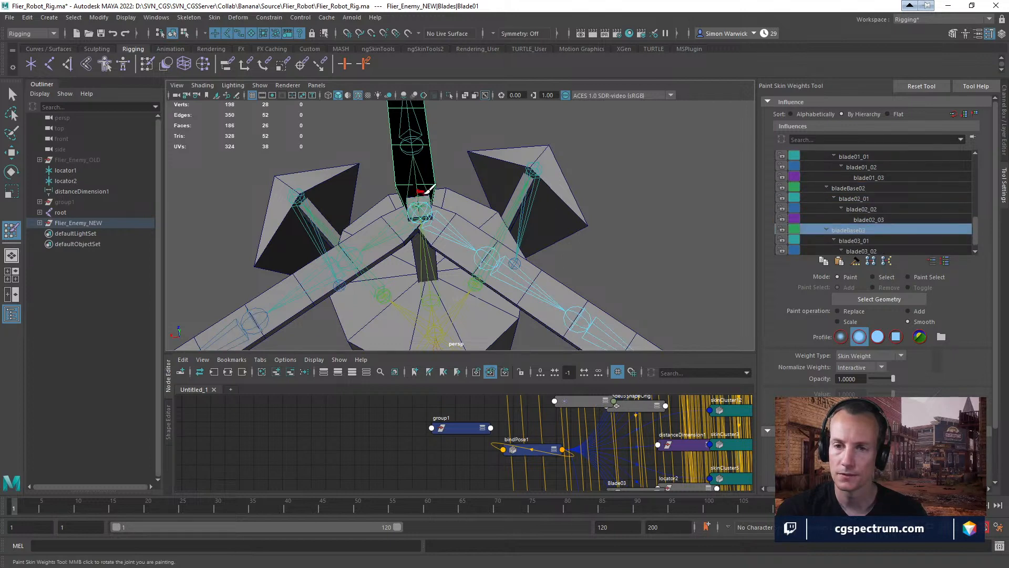
- Reselect Blade01 for Paint Skin Weights, display the root influence and review the influence list and paint options
key(w)
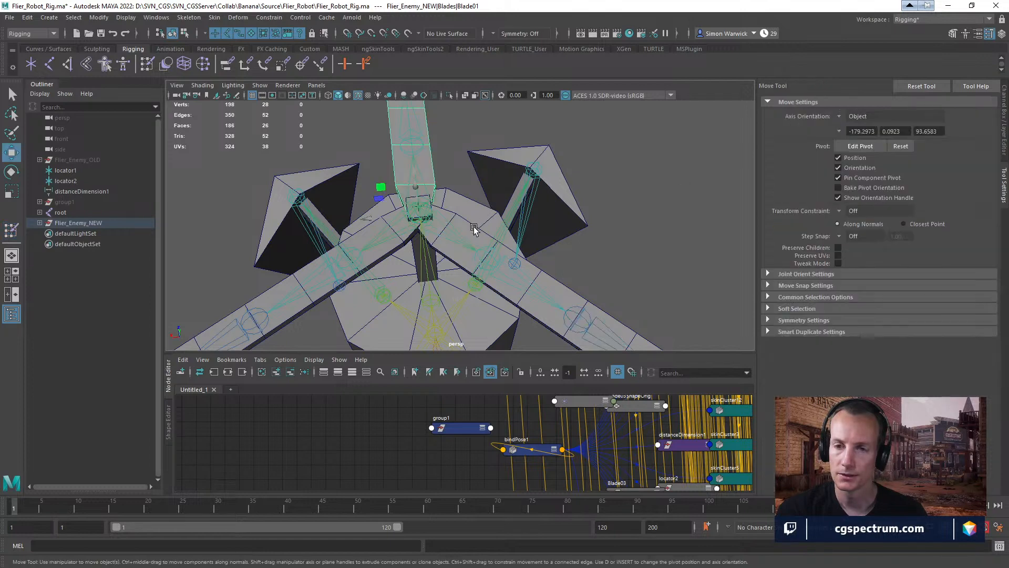
click(473, 230)
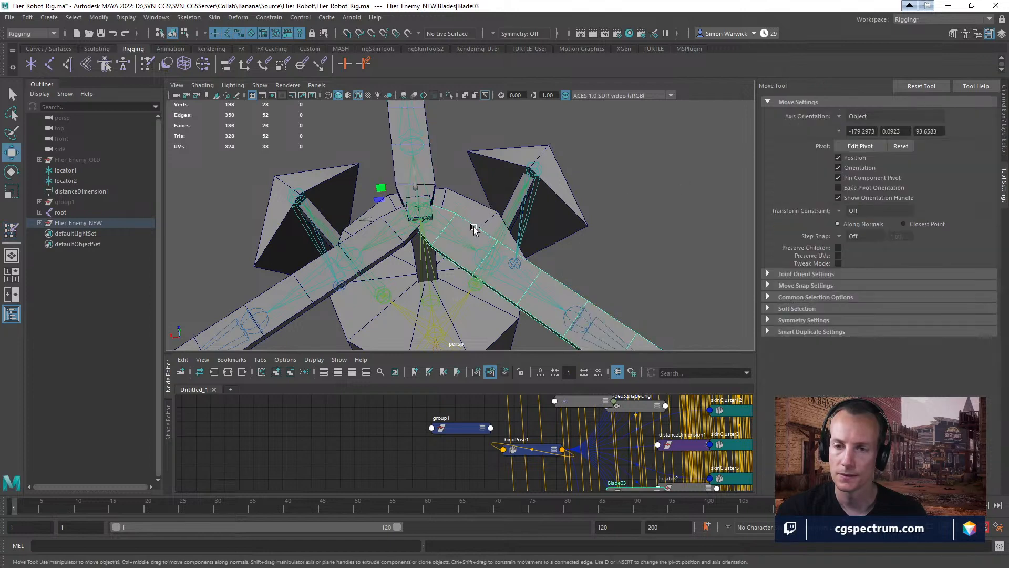
click(430, 179)
click(12, 229)
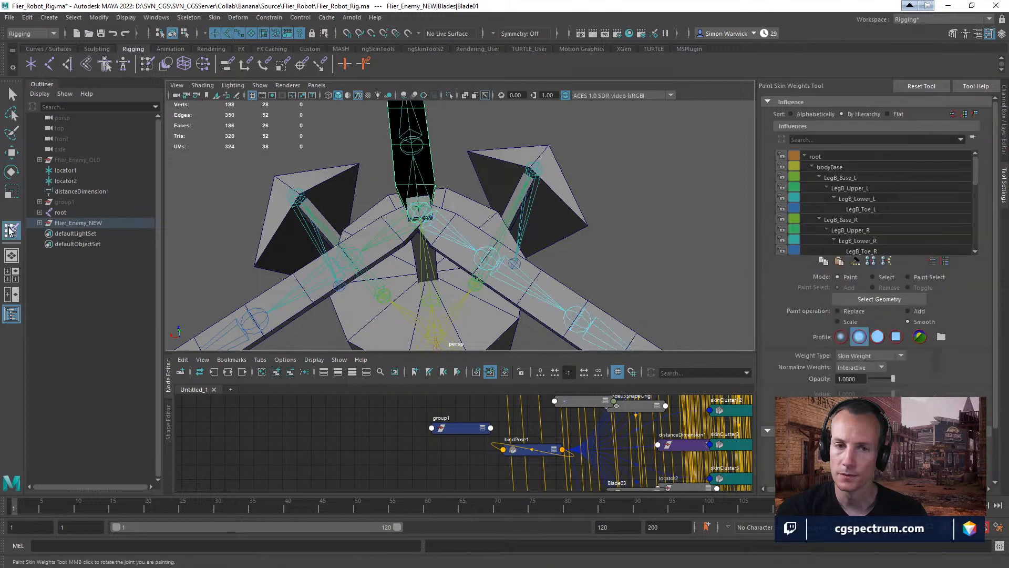
click(841, 156)
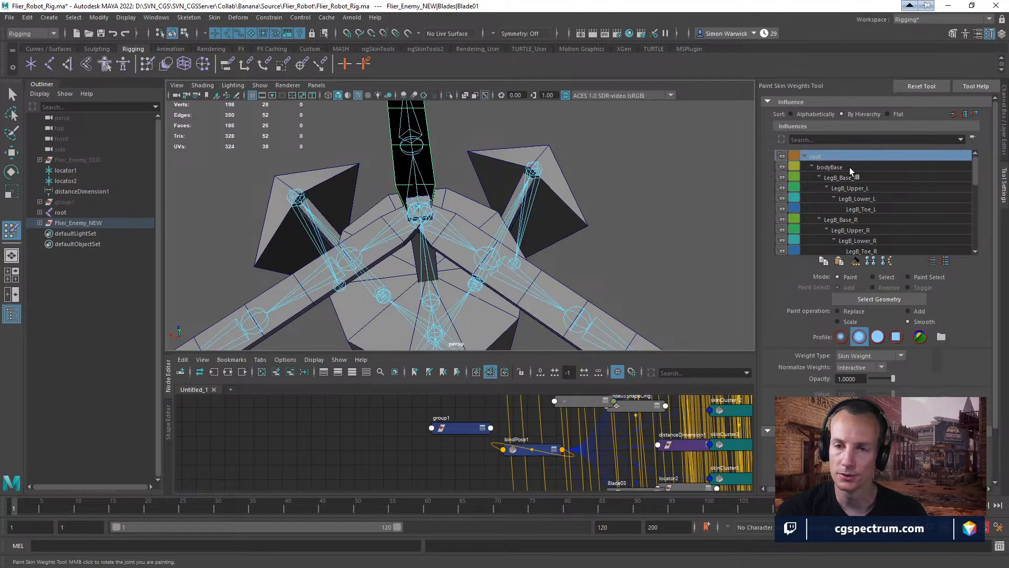
scroll(850, 169, down, 4)
scroll(856, 177, down, 1)
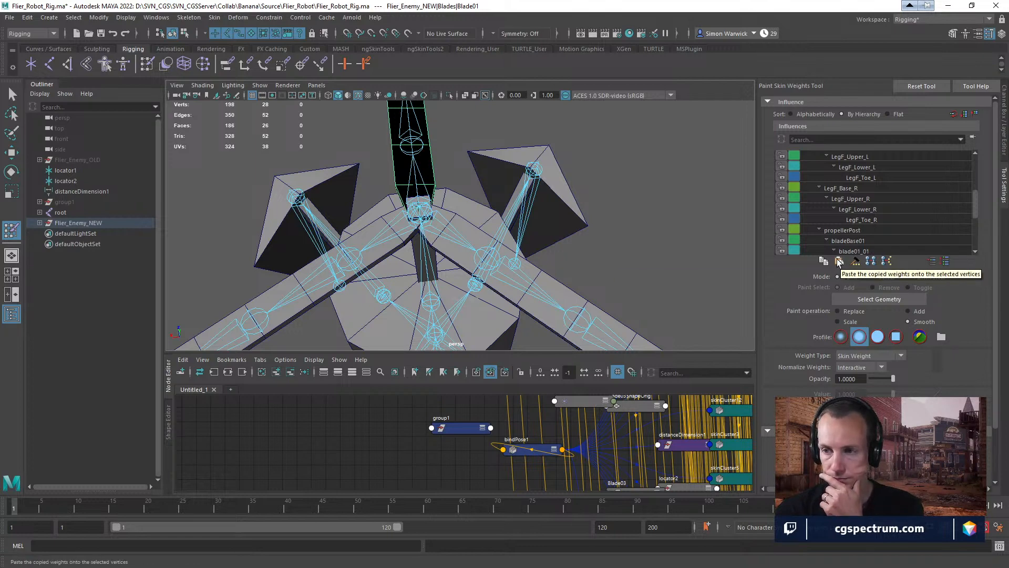
scroll(973, 323, down, 3)
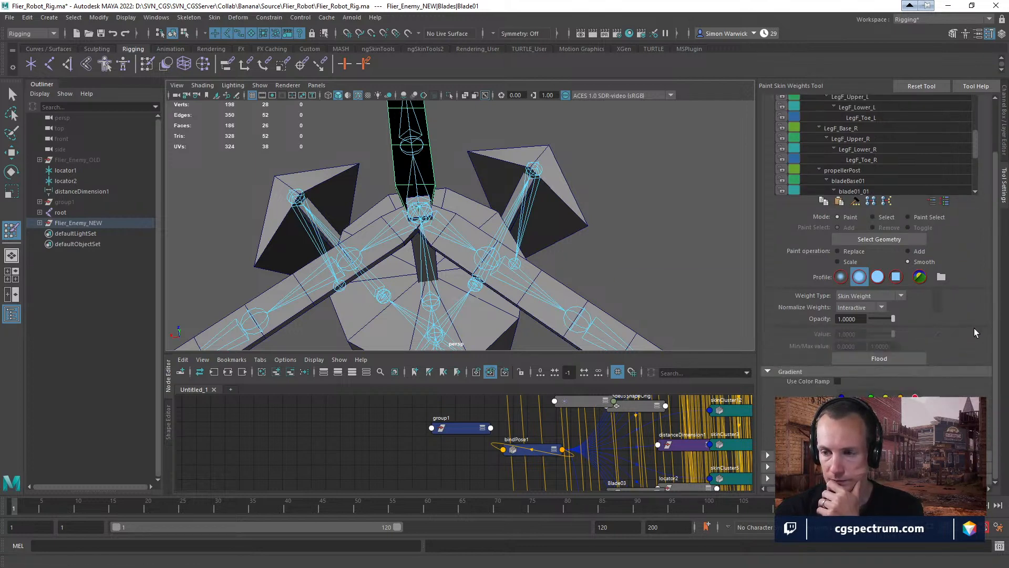
- Lock the Blade01 skin influences from bodyBase through LegF_Toe_R, covering all the leg joints
scroll(978, 290, up, 3)
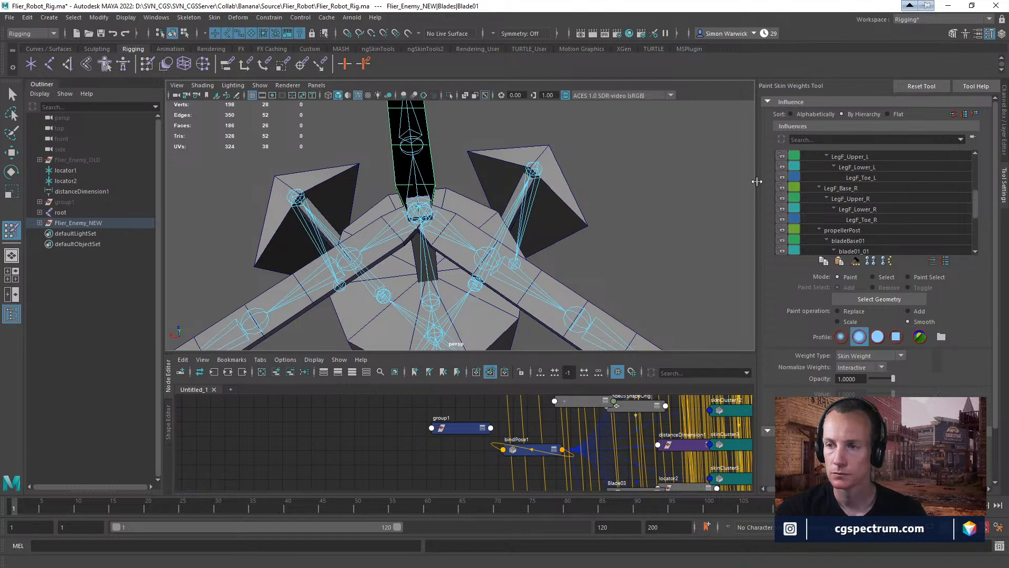
scroll(856, 213, up, 2)
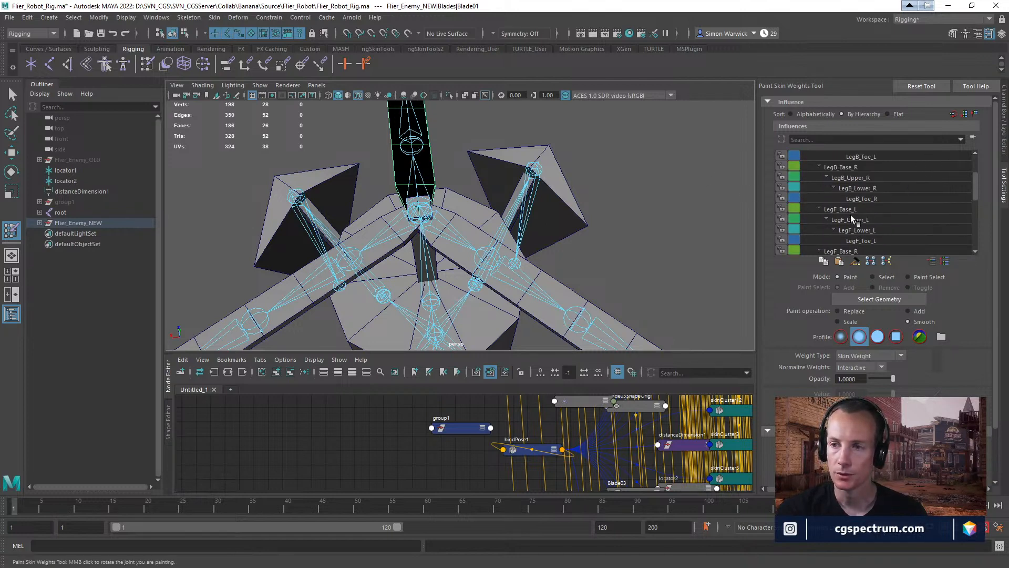
scroll(850, 214, up, 1)
right_click(868, 188)
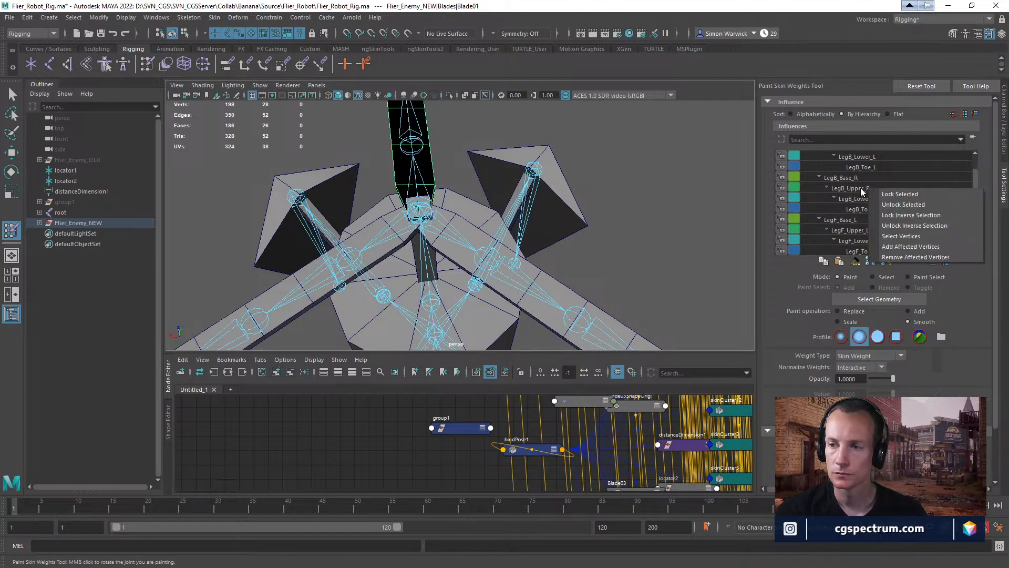
click(860, 188)
scroll(870, 177, up, 2)
click(843, 167)
scroll(883, 197, down, 4)
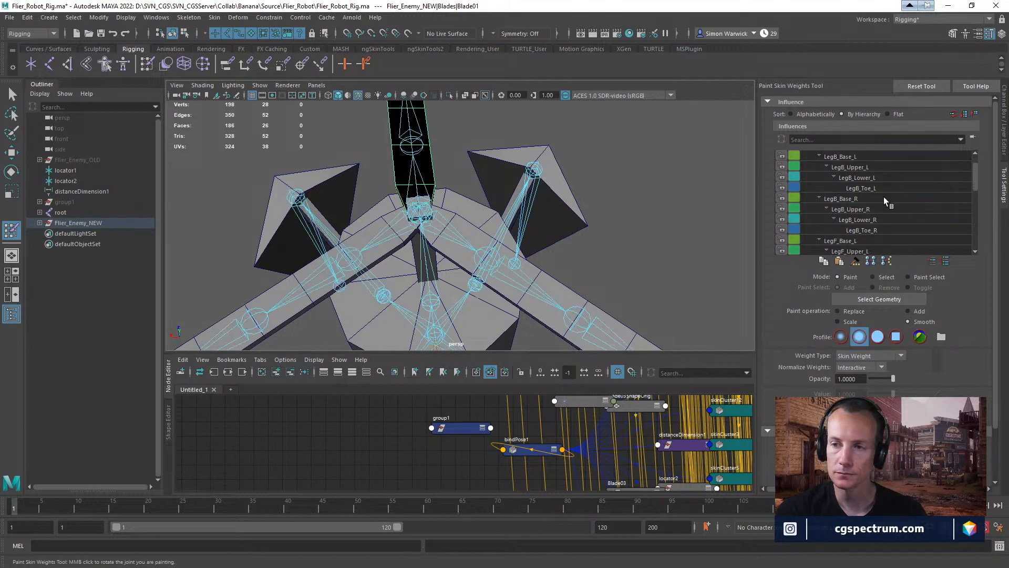
scroll(868, 208, down, 2)
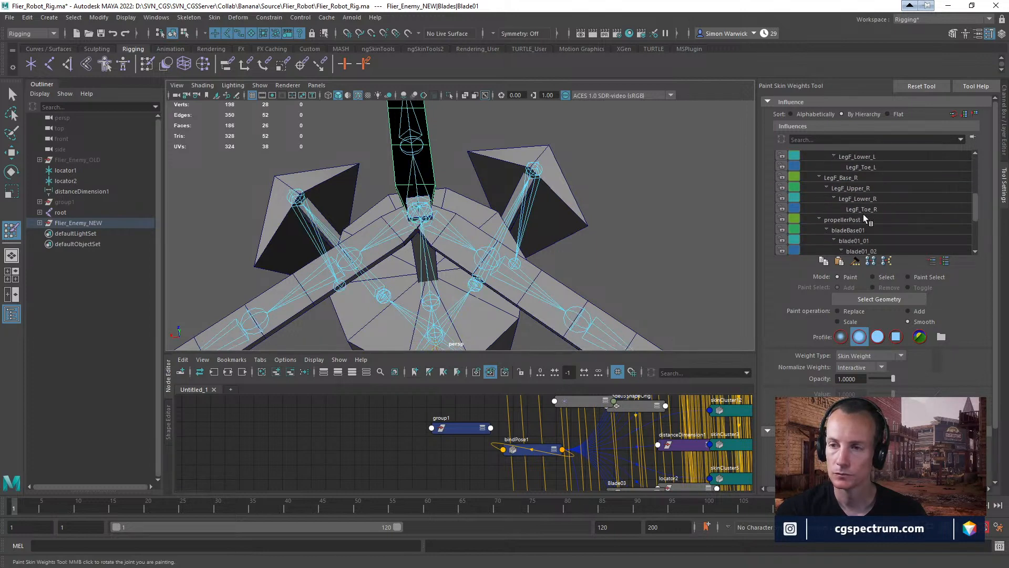
click(868, 179)
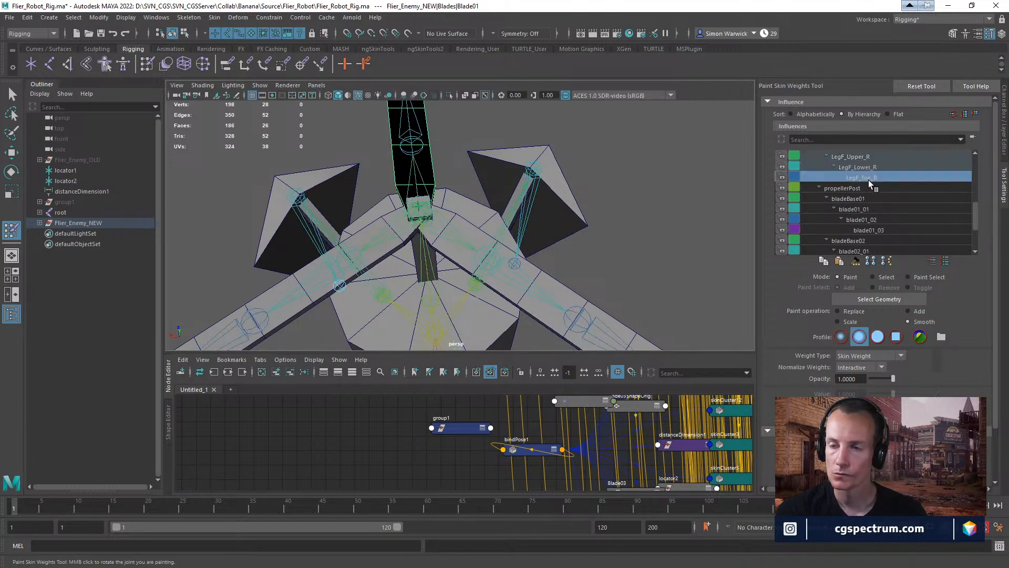
scroll(868, 180, up, 2)
right_click(863, 192)
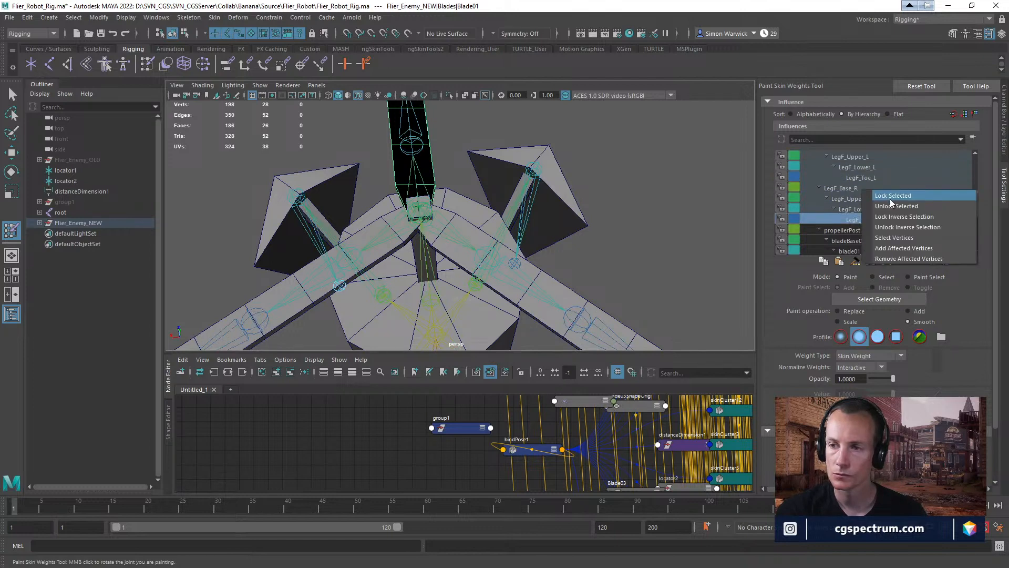
click(890, 199)
- Lock the weights of the root and propellerPost influences as well
scroll(856, 196, up, 3)
scroll(841, 192, up, 2)
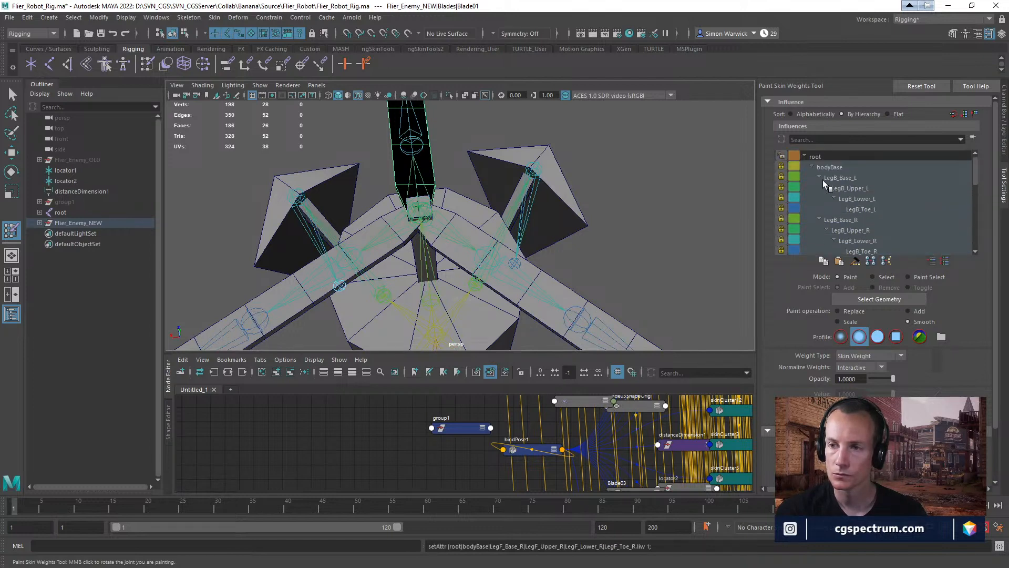
click(788, 157)
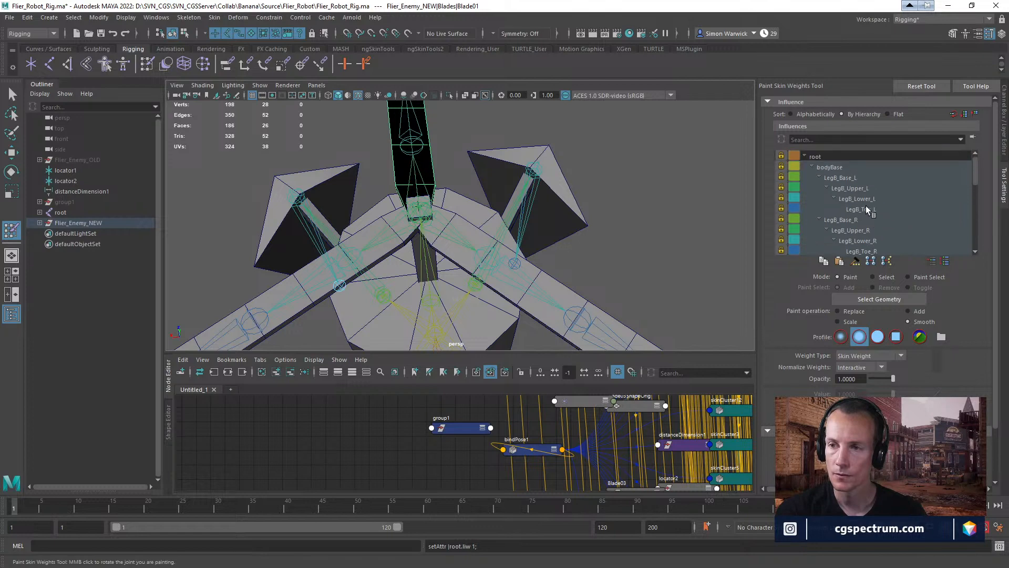
scroll(865, 206, down, 8)
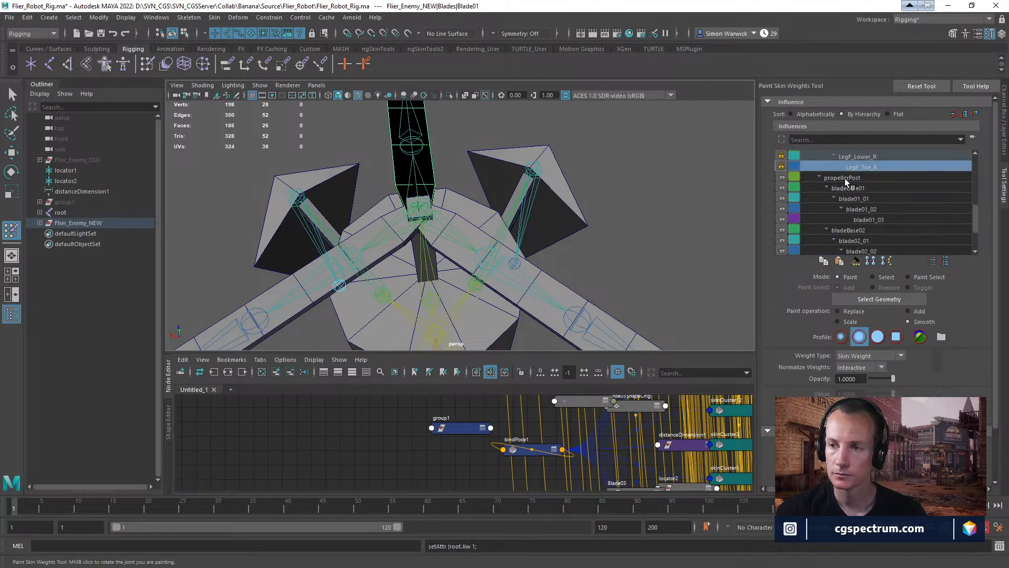
click(844, 179)
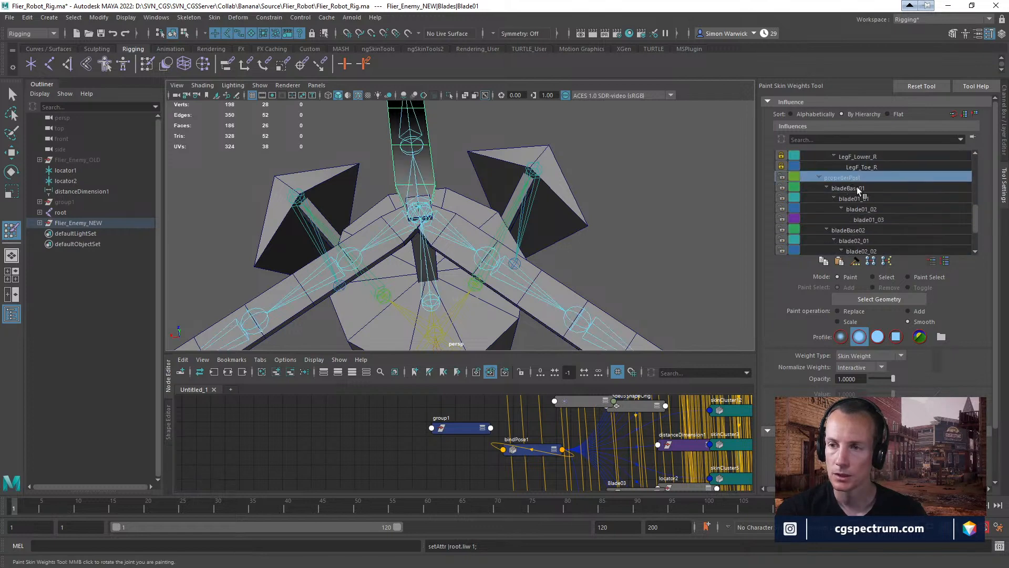
click(782, 175)
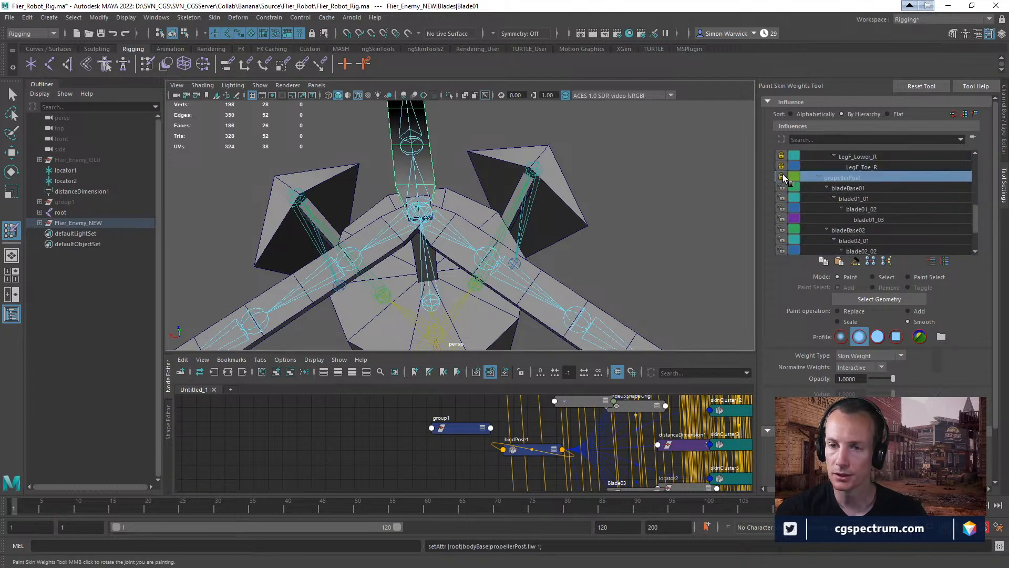
- Lock the influences of the second and third blade chains, from bladeBase02 through blade03_03
scroll(842, 221, down, 1)
click(843, 219)
scroll(843, 219, down, 2)
scroll(843, 220, down, 1)
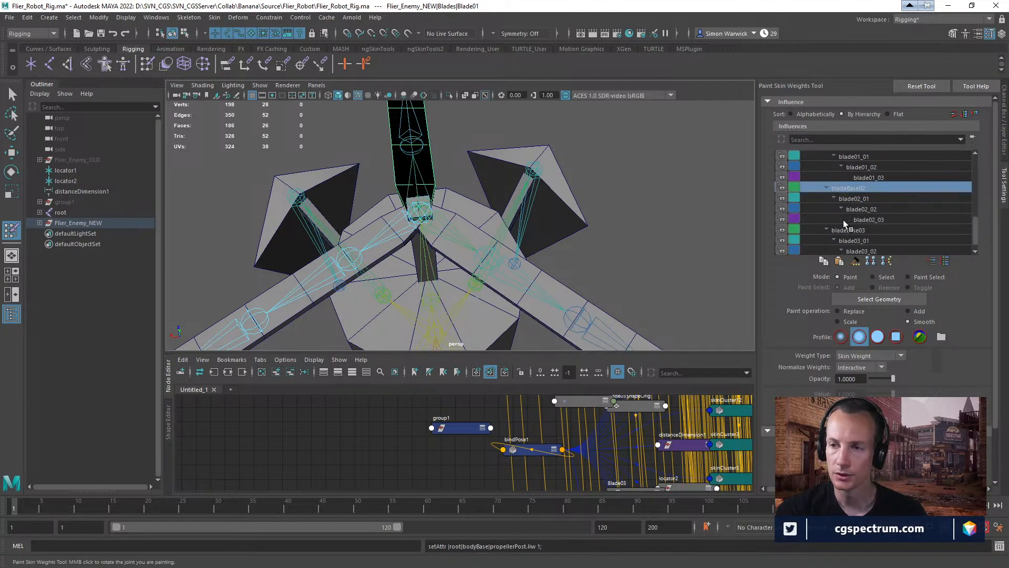
click(870, 217)
scroll(871, 216, down, 1)
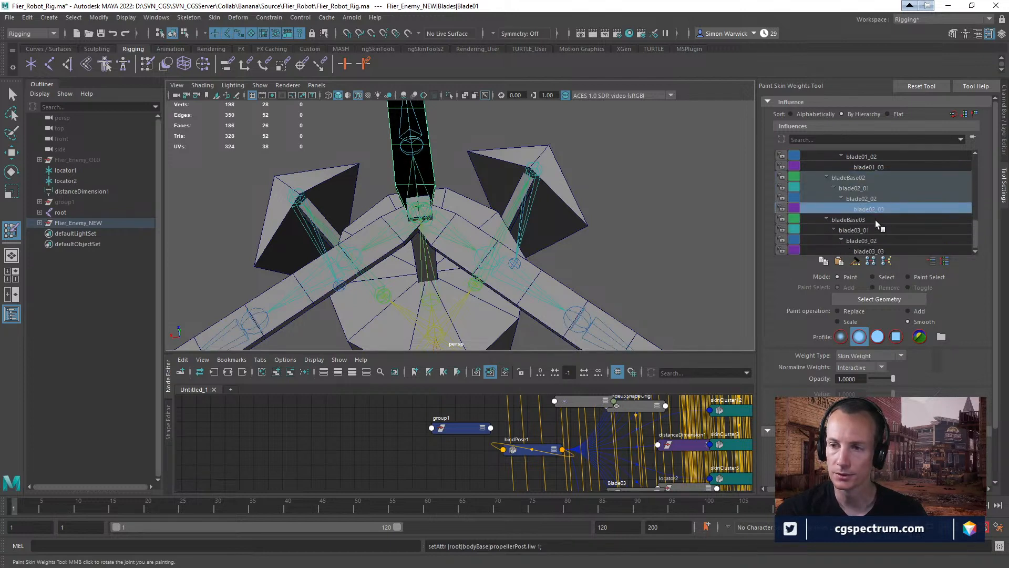
click(869, 252)
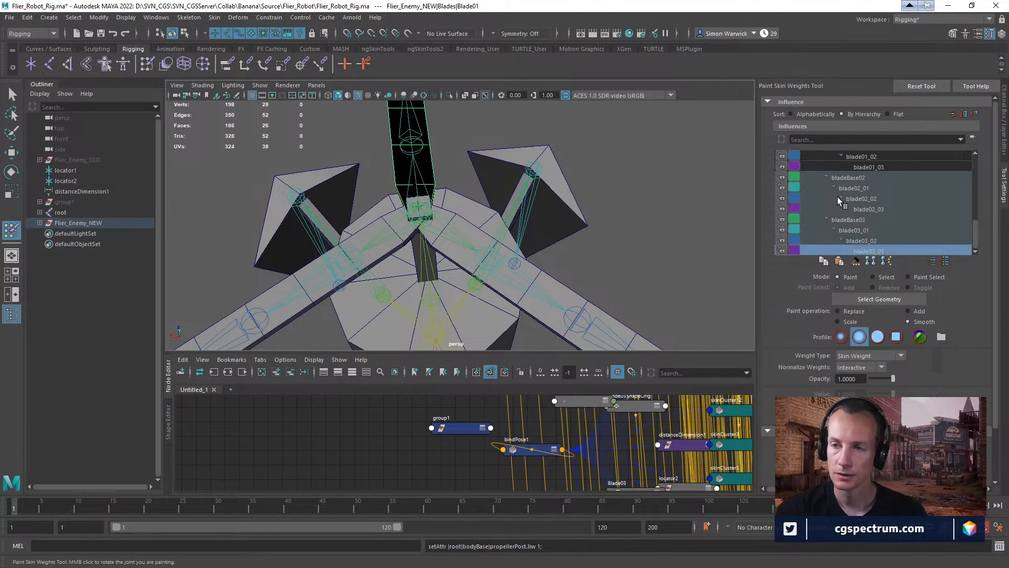
scroll(858, 185, up, 4)
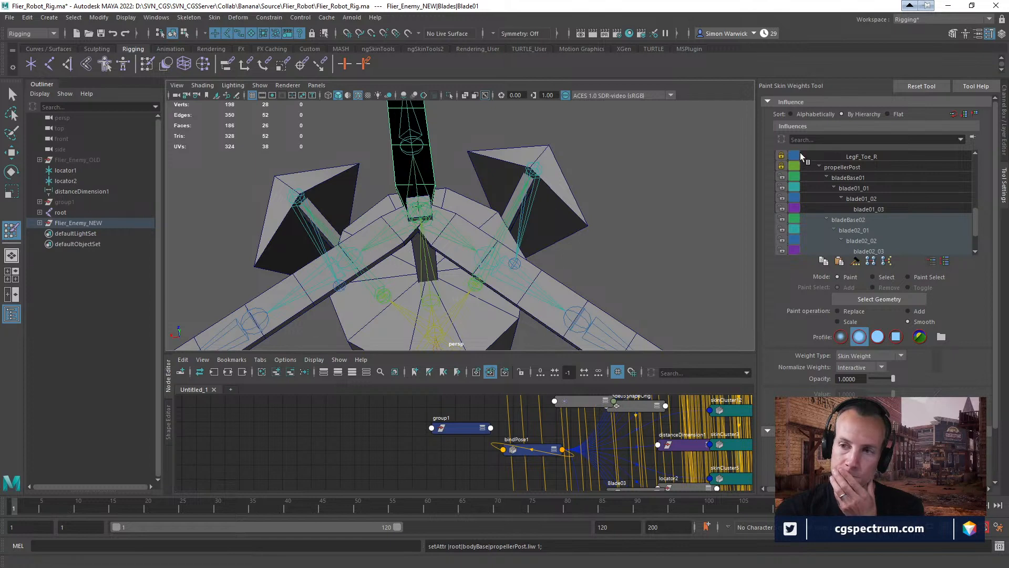
right_click(835, 232)
click(857, 241)
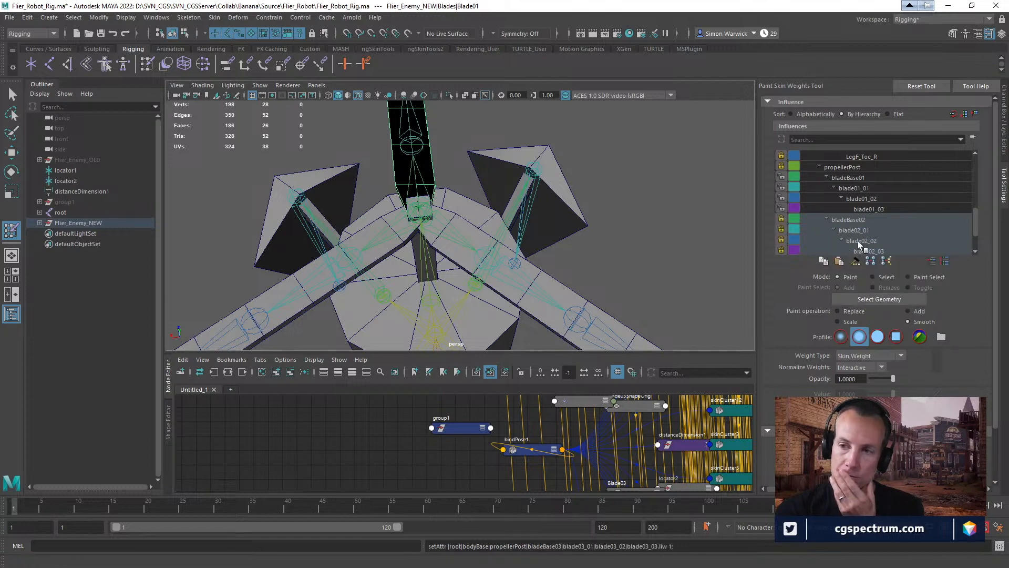
- Leave weight painting on Blade01, select the Blade02 mesh and start Paint Skin Weights on it
key(w)
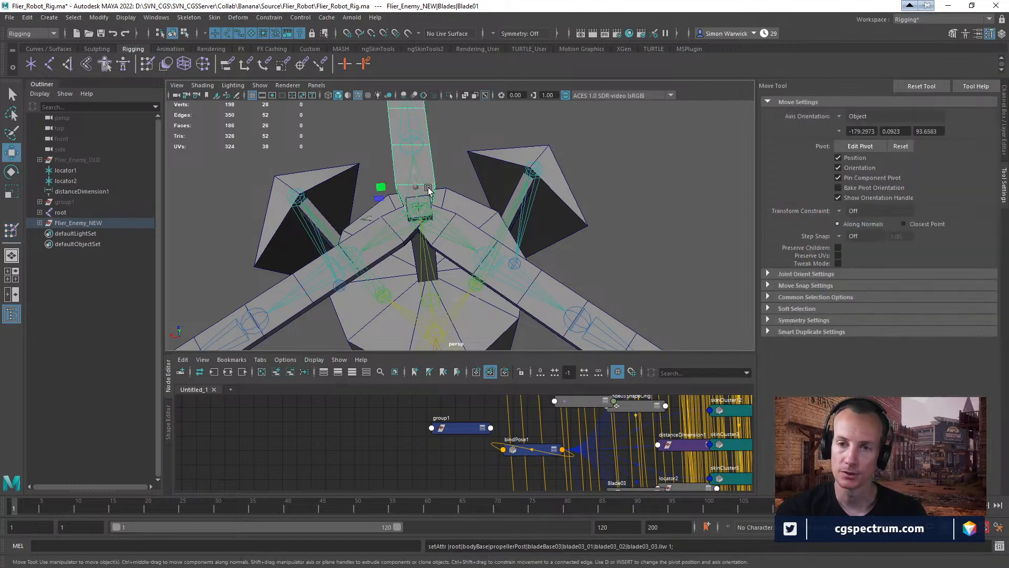
click(384, 246)
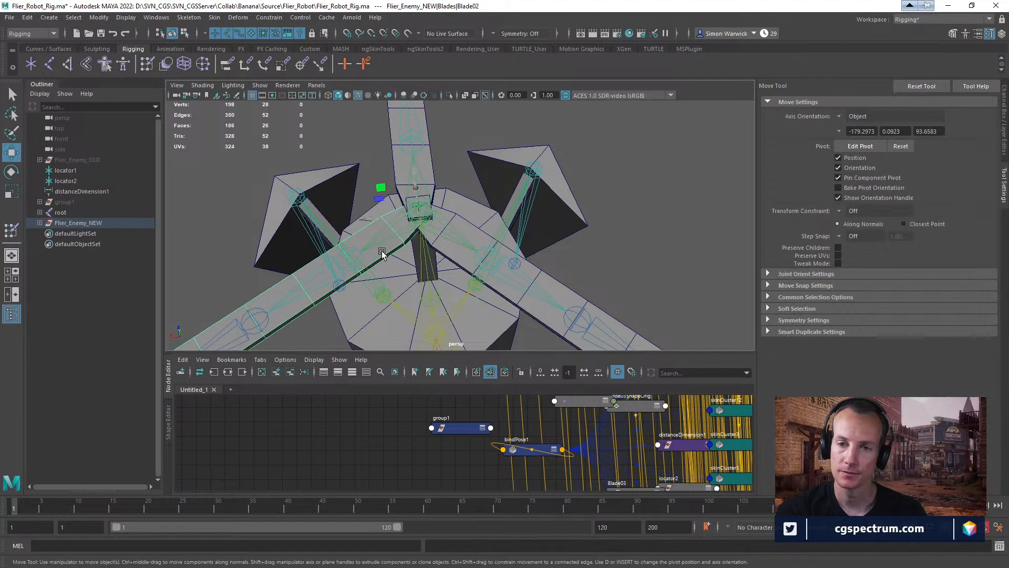
click(12, 231)
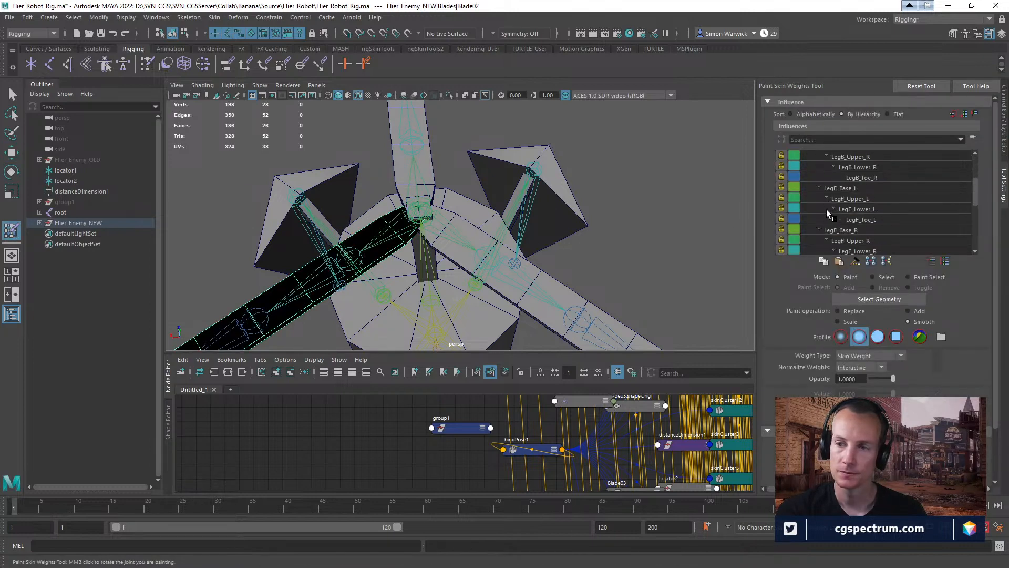
- Unlock the influences from bladeBase02 through blade03_03
scroll(826, 209, down, 6)
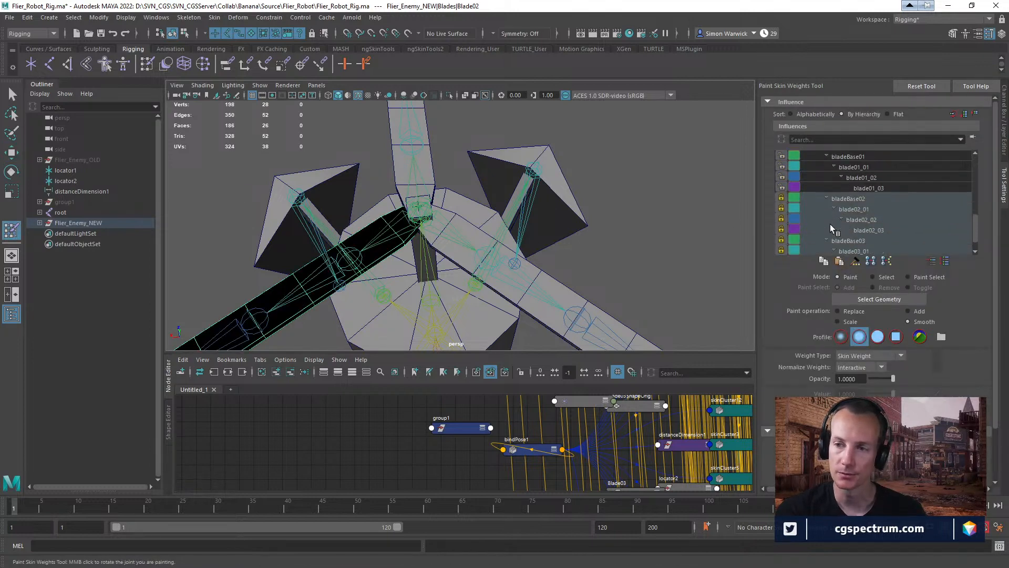
scroll(843, 201, down, 1)
right_click(859, 210)
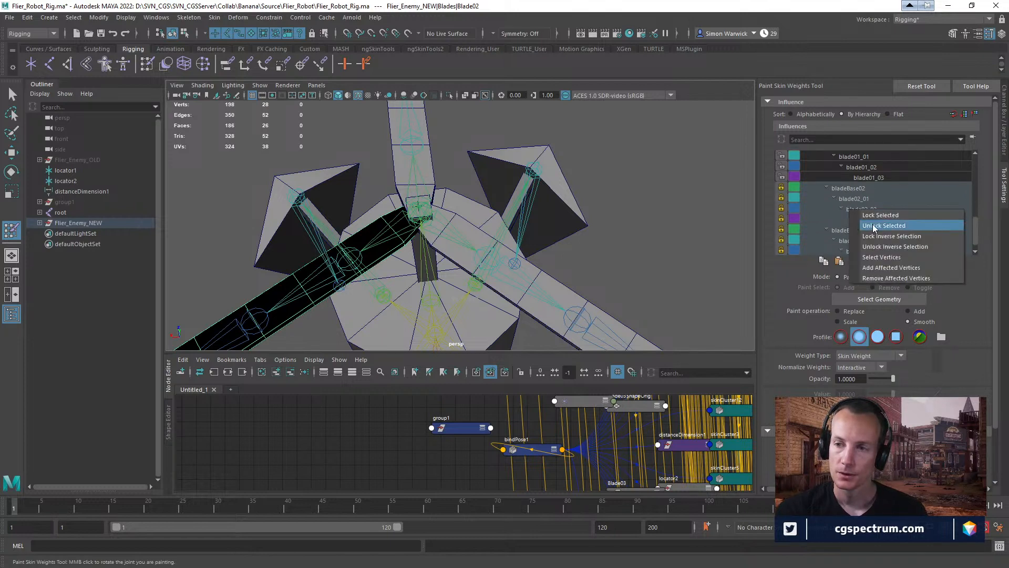
click(874, 225)
- Compare the skin weights on Blade02 for the bladeBase02 and bladeBase01 influences
scroll(840, 187, up, 4)
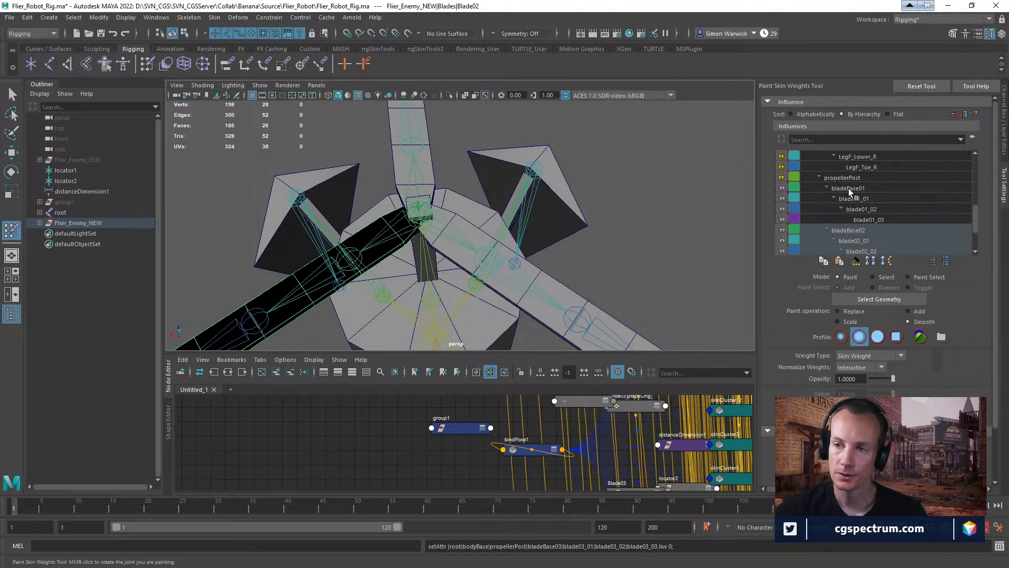
scroll(839, 216, down, 2)
click(841, 208)
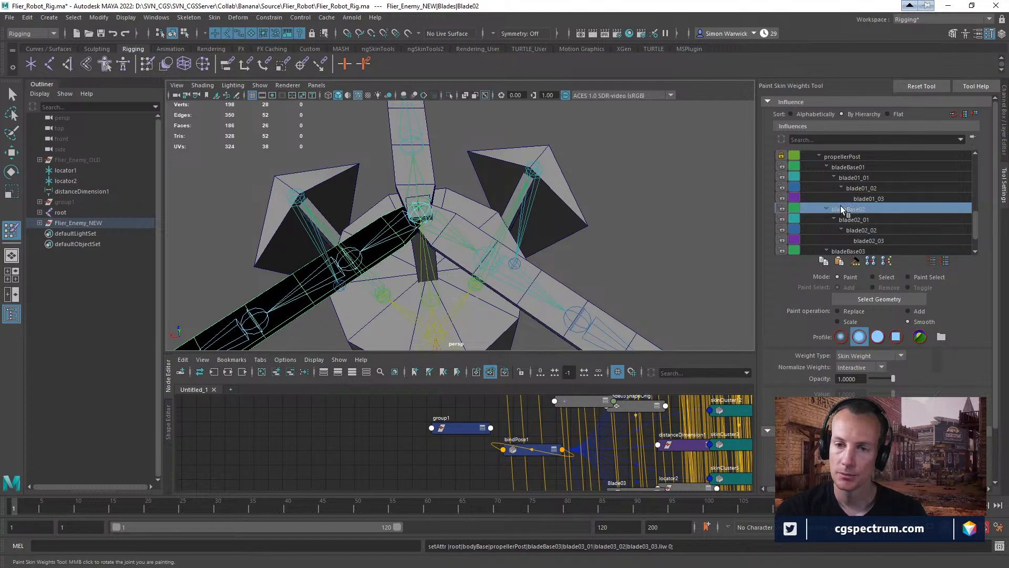
scroll(840, 179, up, 2)
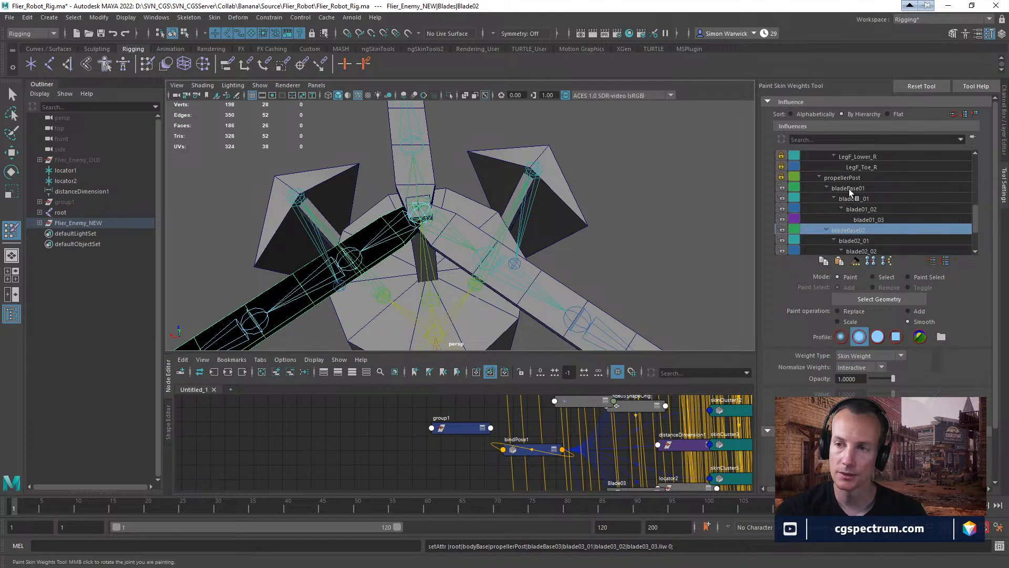
click(849, 188)
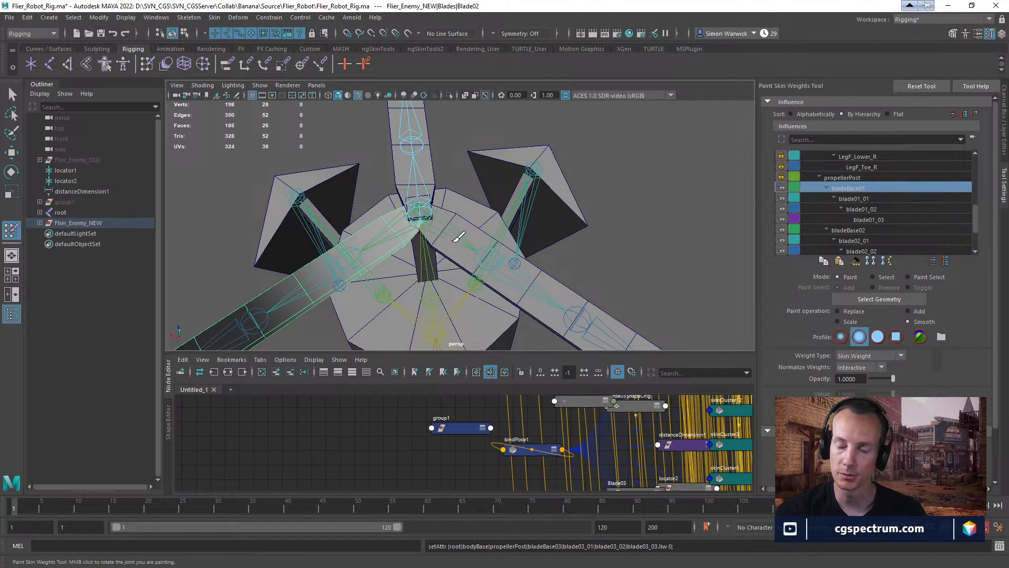
scroll(865, 207, down, 1)
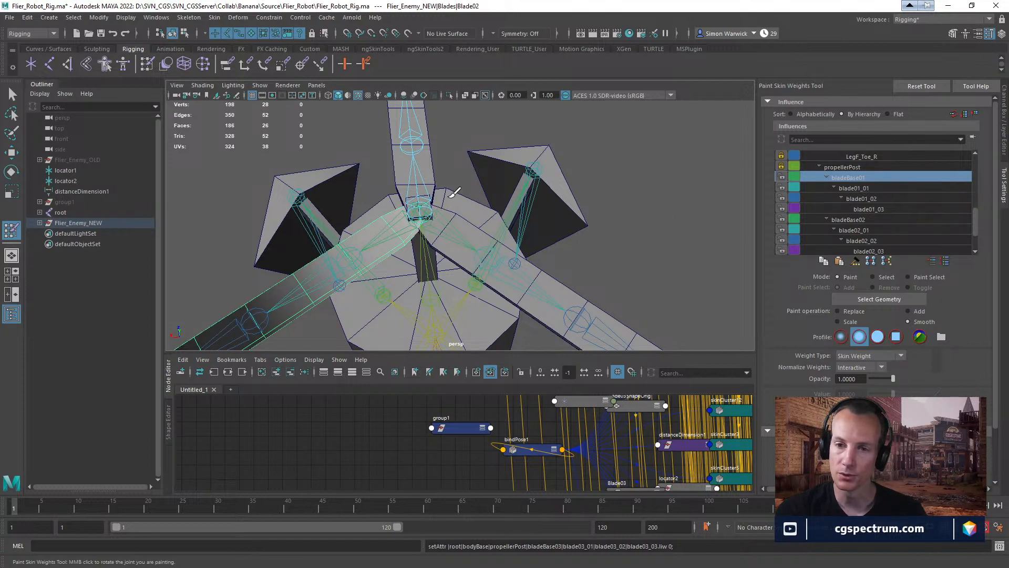
click(854, 219)
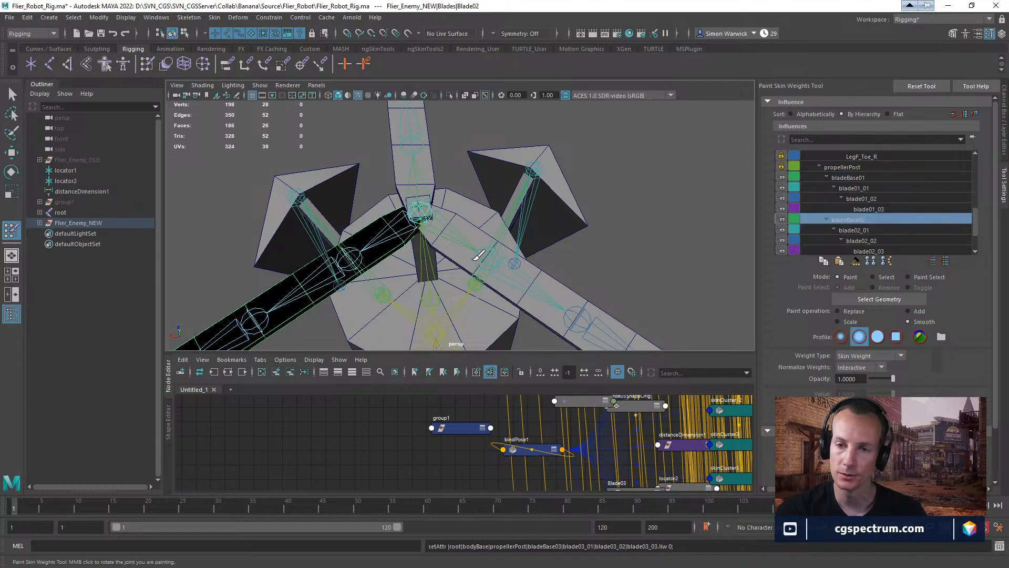
- Flood the bladeBase01 influence on Blade02 with the Replace operation at value 0
click(856, 179)
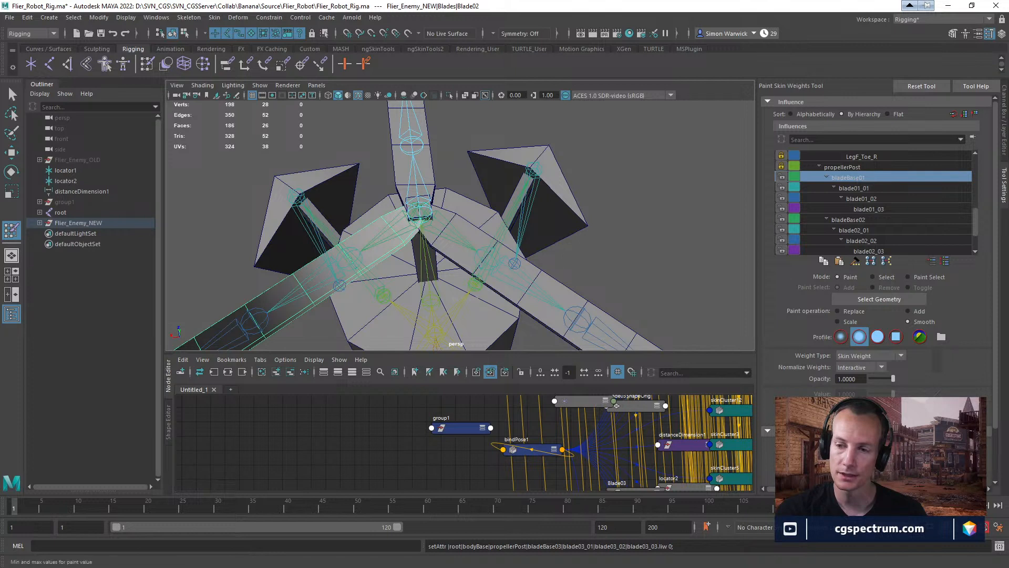
scroll(888, 358, down, 3)
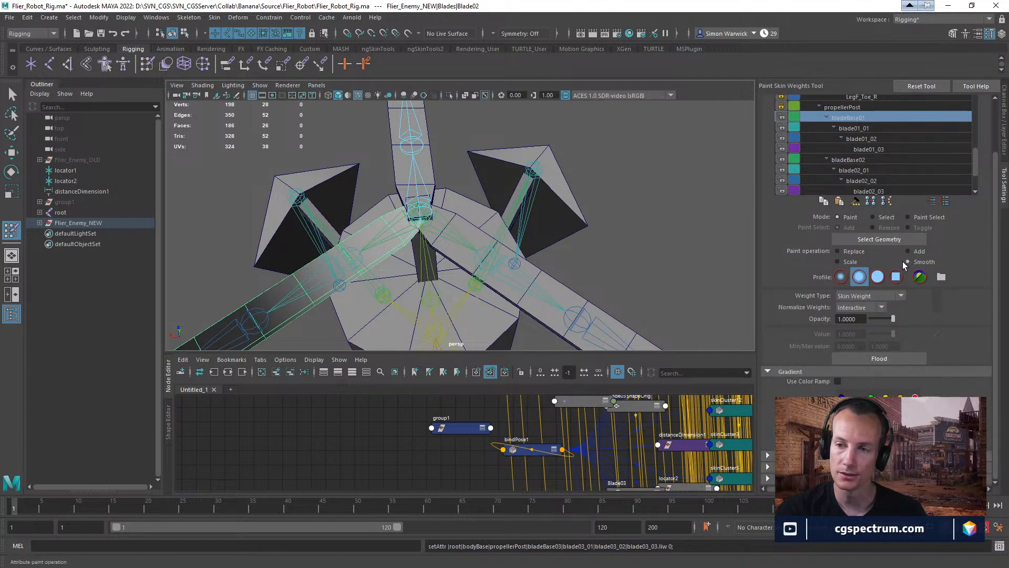
click(846, 253)
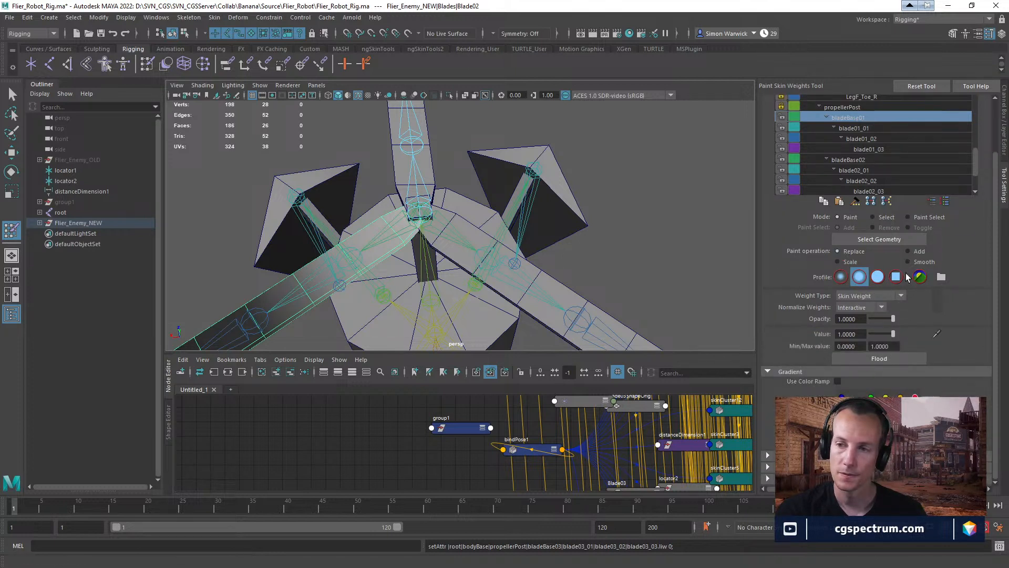
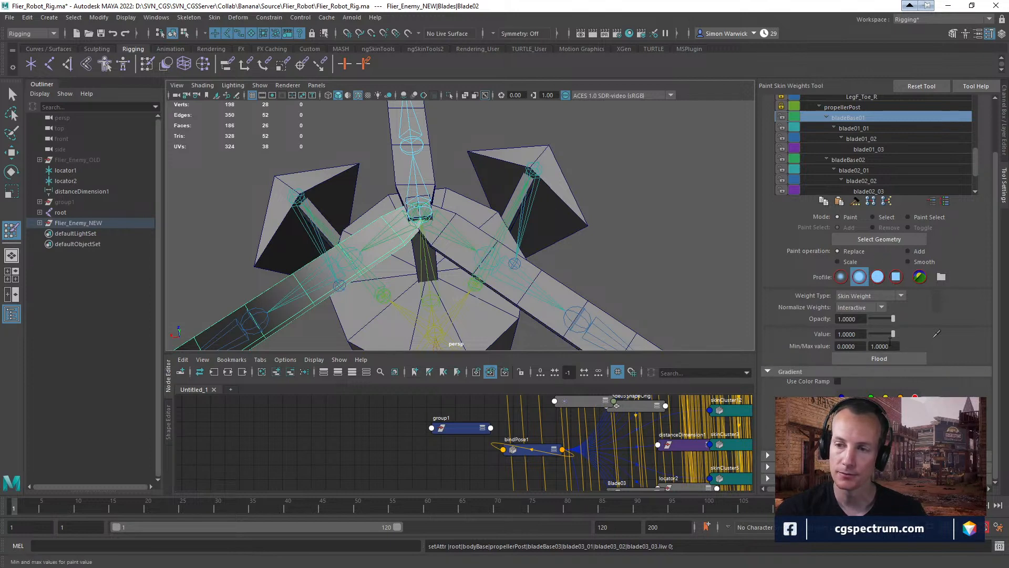
drag(894, 336, 870, 334)
click(879, 358)
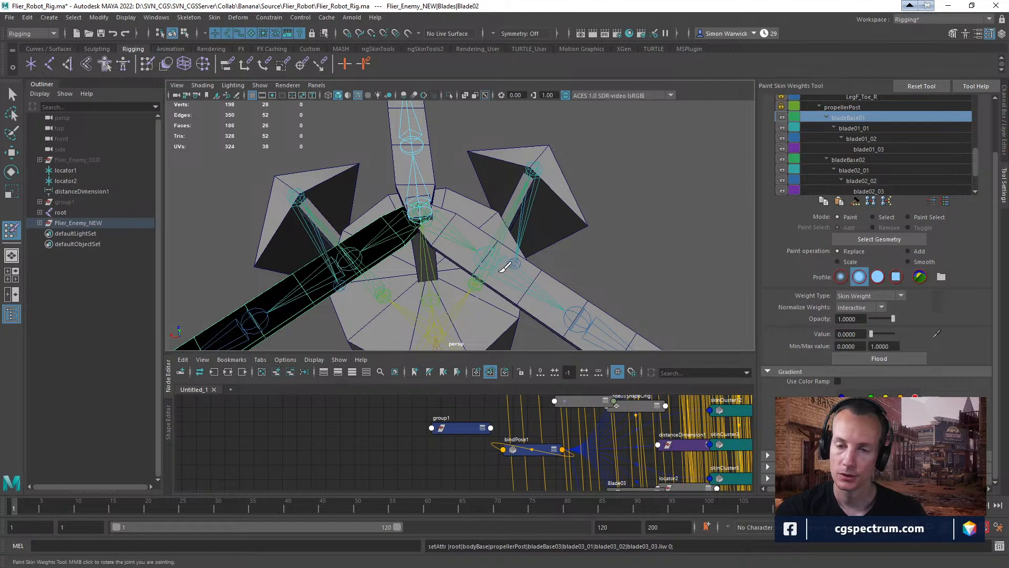
scroll(856, 141, up, 2)
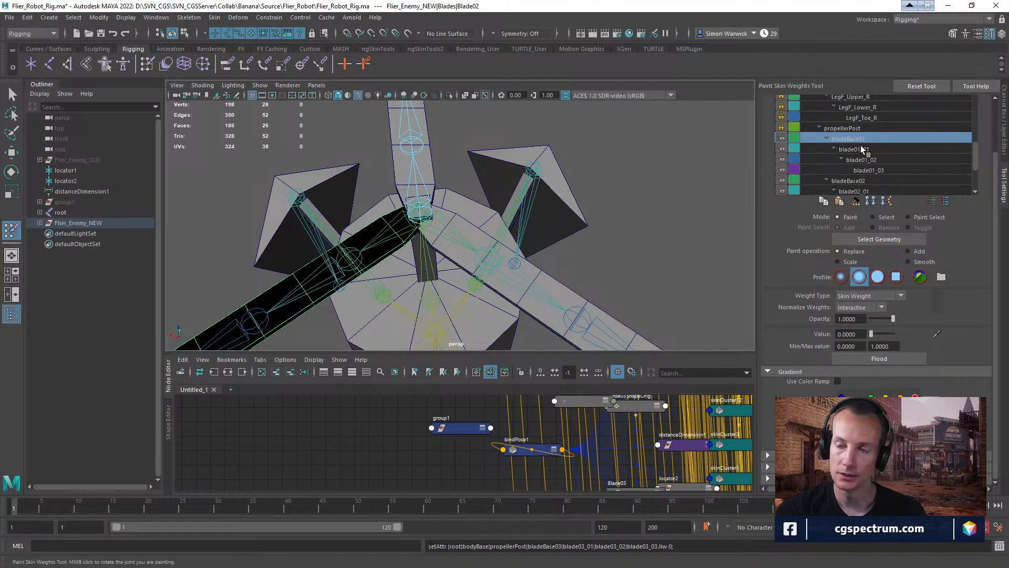
scroll(857, 150, down, 1)
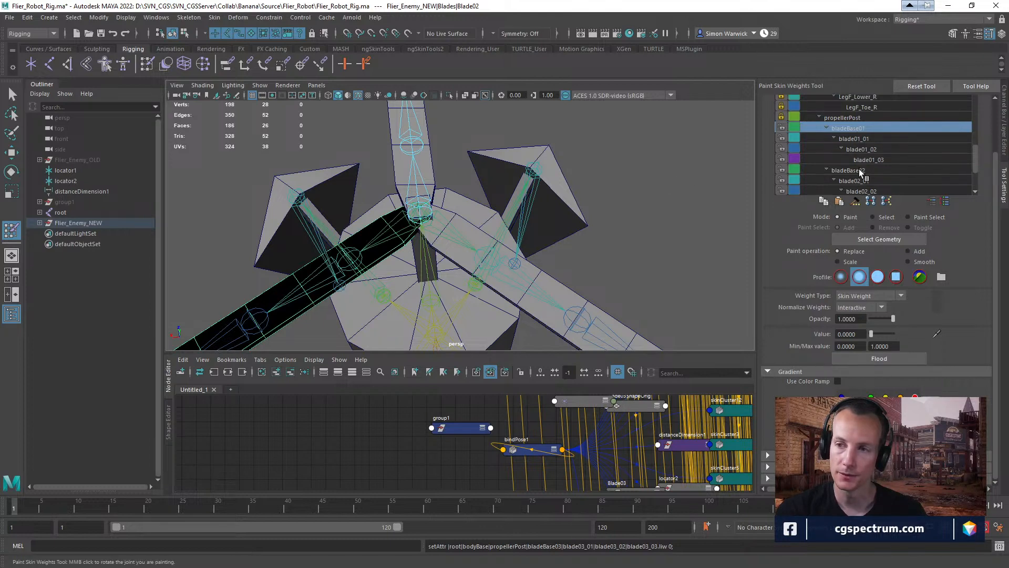
- Compare the skin weights on Blade02 for the bladeBase02 and blade02_01 influences
click(858, 170)
click(855, 178)
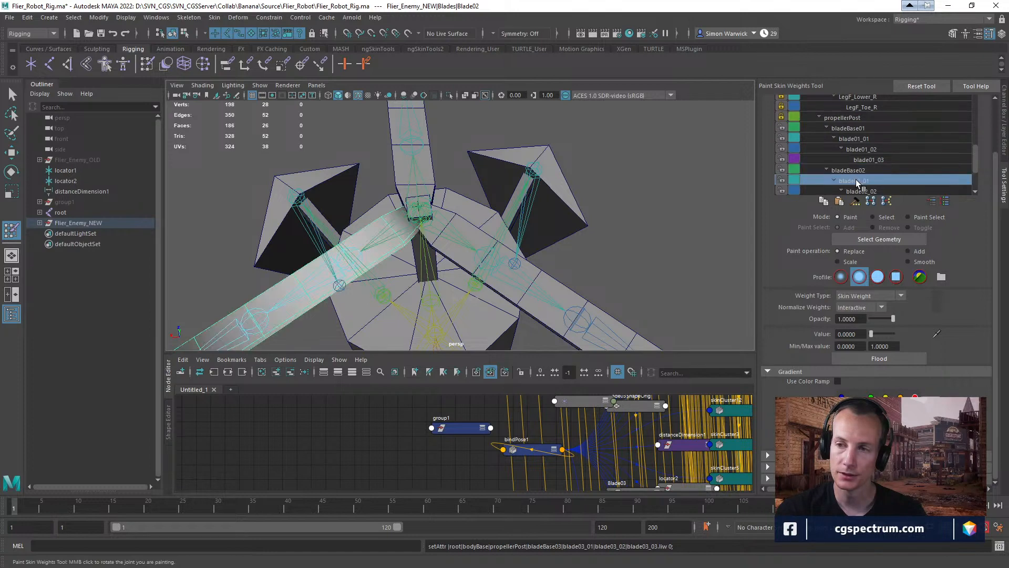
click(853, 171)
click(853, 179)
click(852, 169)
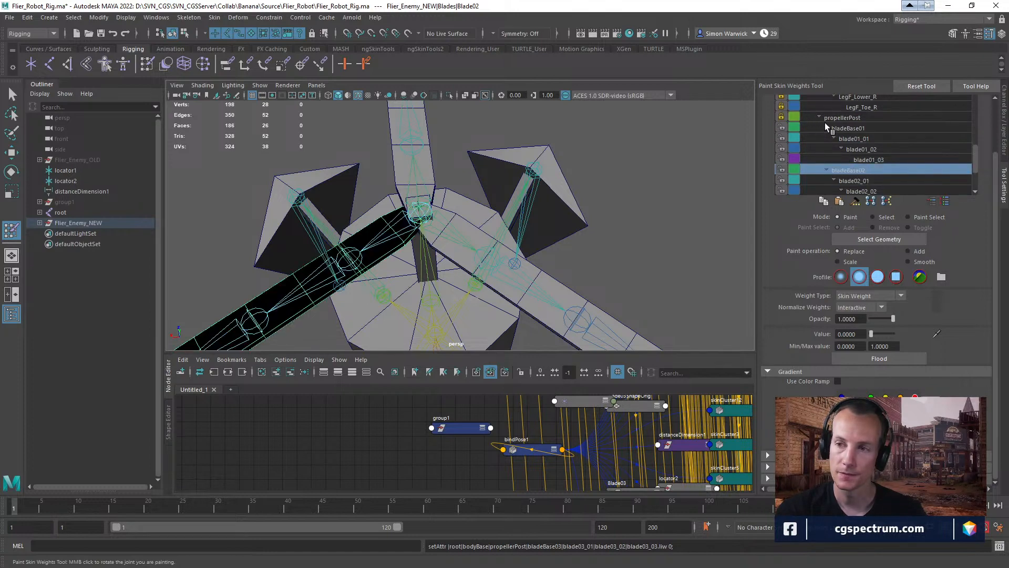
- Leave weight painting on Blade02, select the Blade01 mesh and start Paint Skin Weights on it
key(w)
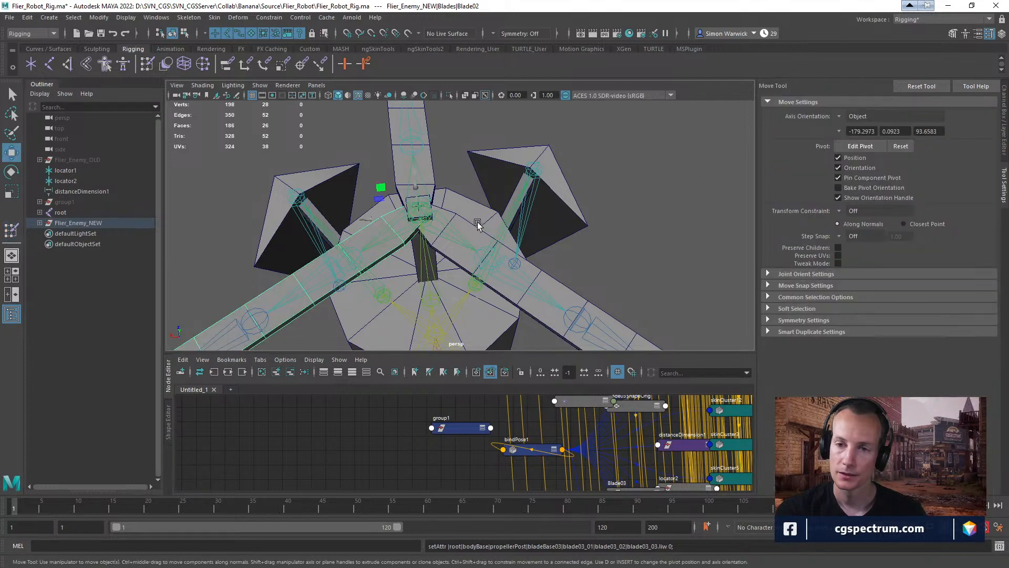
click(431, 178)
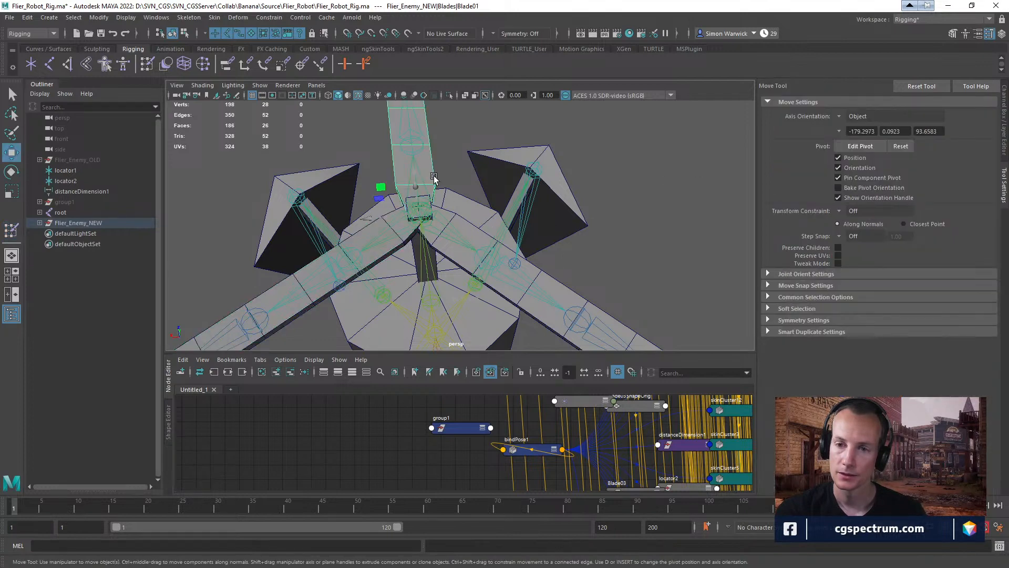
click(16, 228)
- Examine the skin weights on Blade01 for the propellerPost, bladeBase01 and blade01_01 influences
scroll(884, 138, down, 12)
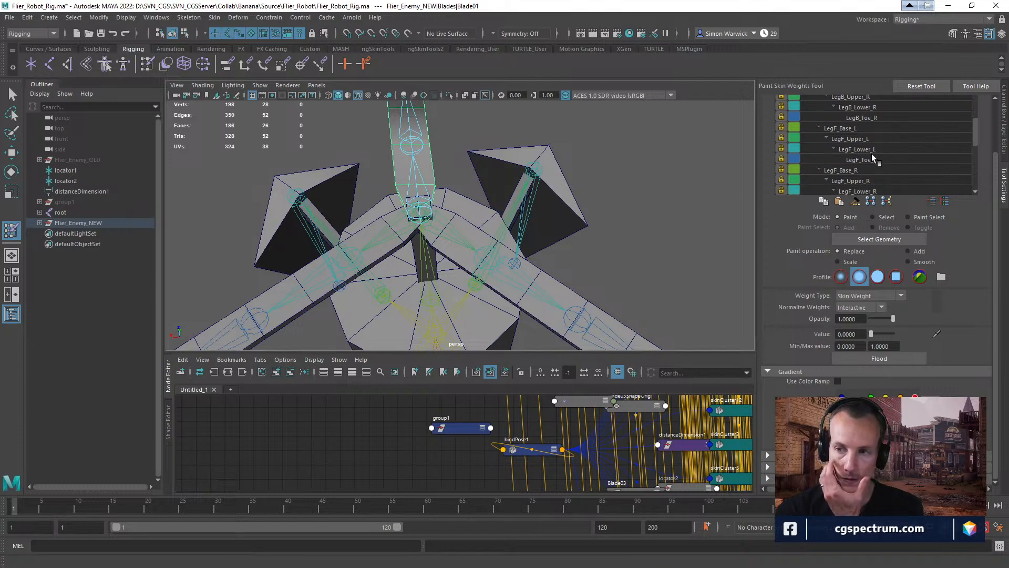
scroll(871, 155, down, 1)
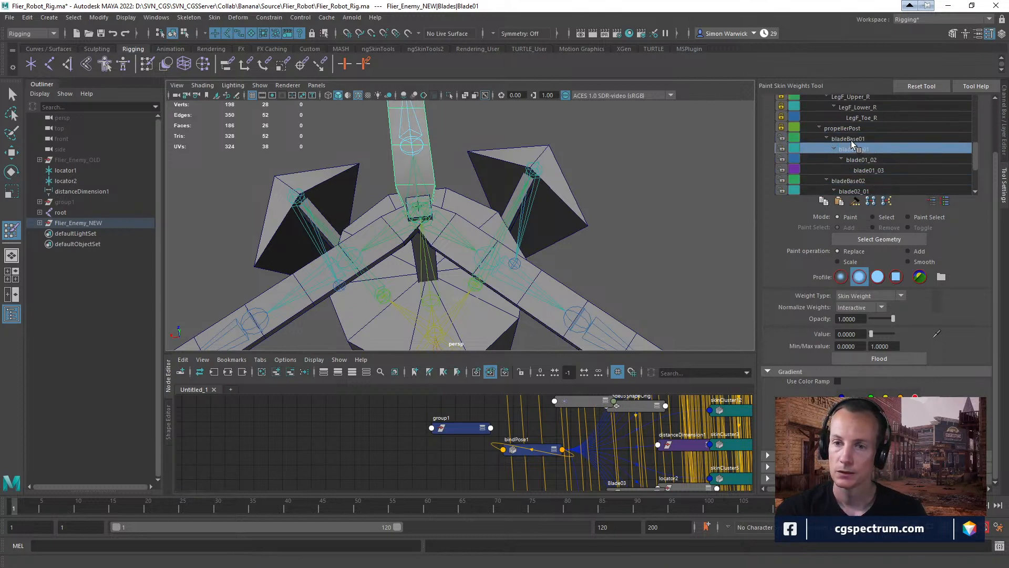
click(855, 128)
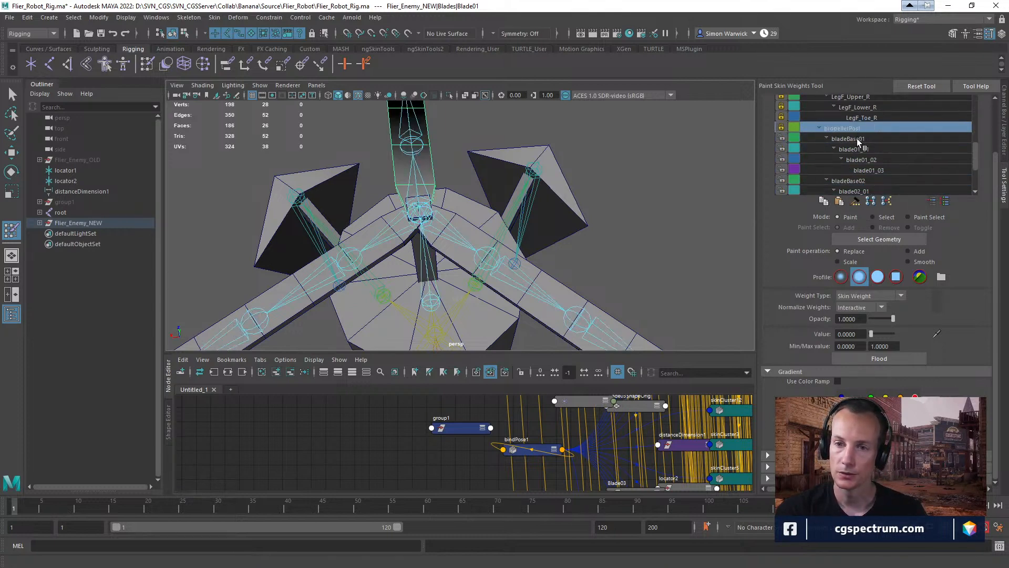
click(856, 139)
click(861, 148)
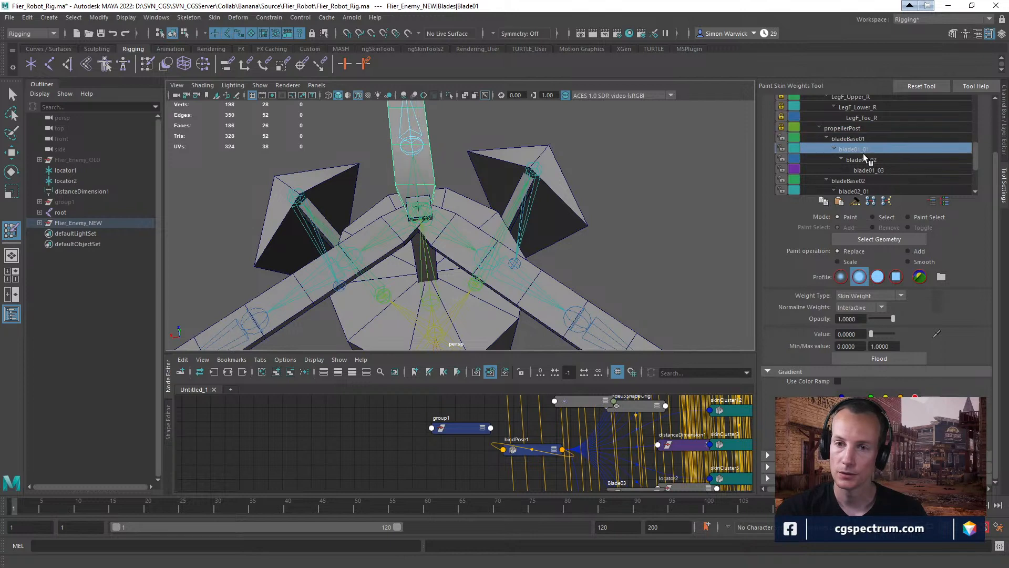
alt+drag(582, 146, 577, 153)
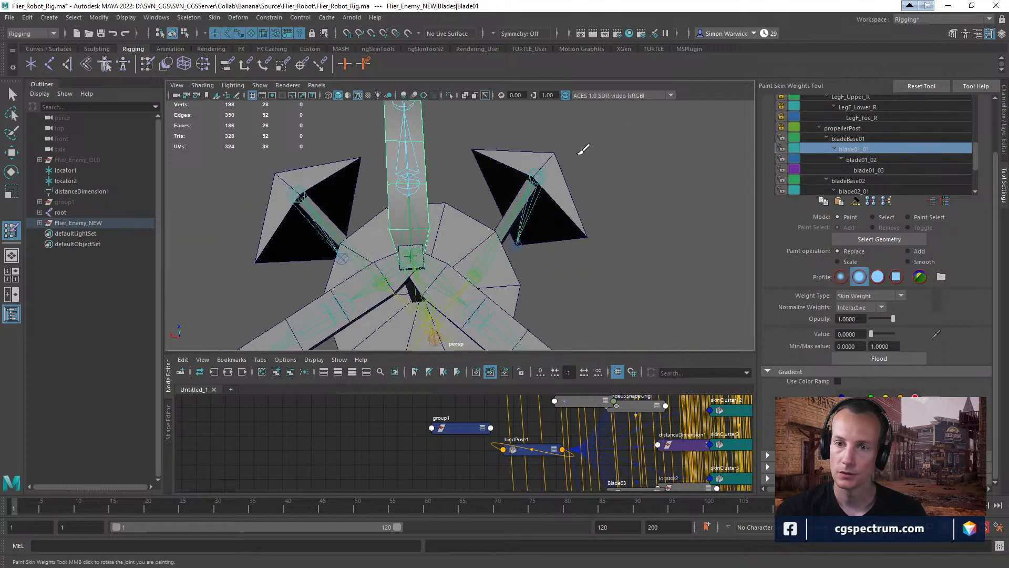
alt+right_drag(577, 153, 541, 158)
click(851, 128)
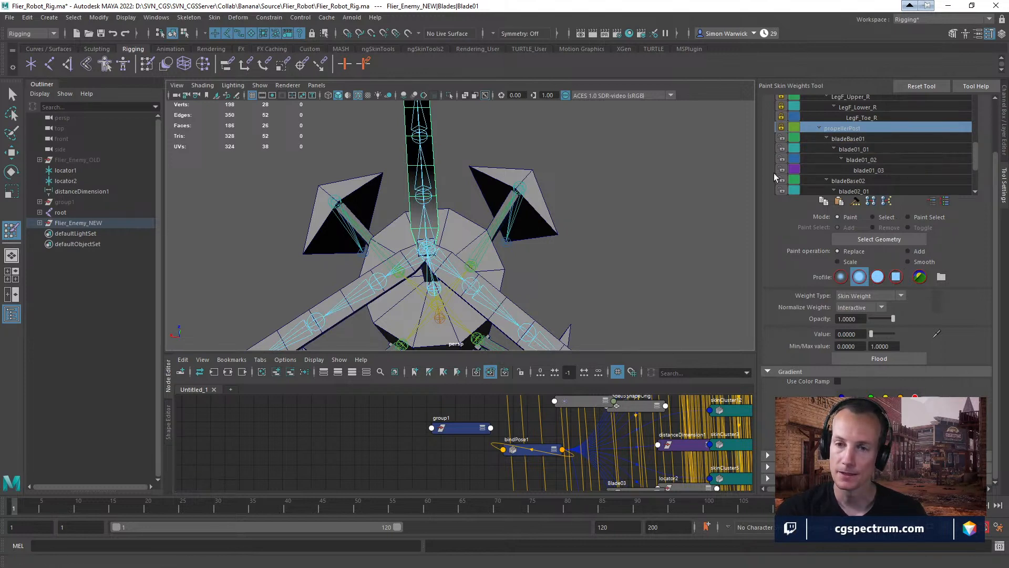
click(858, 139)
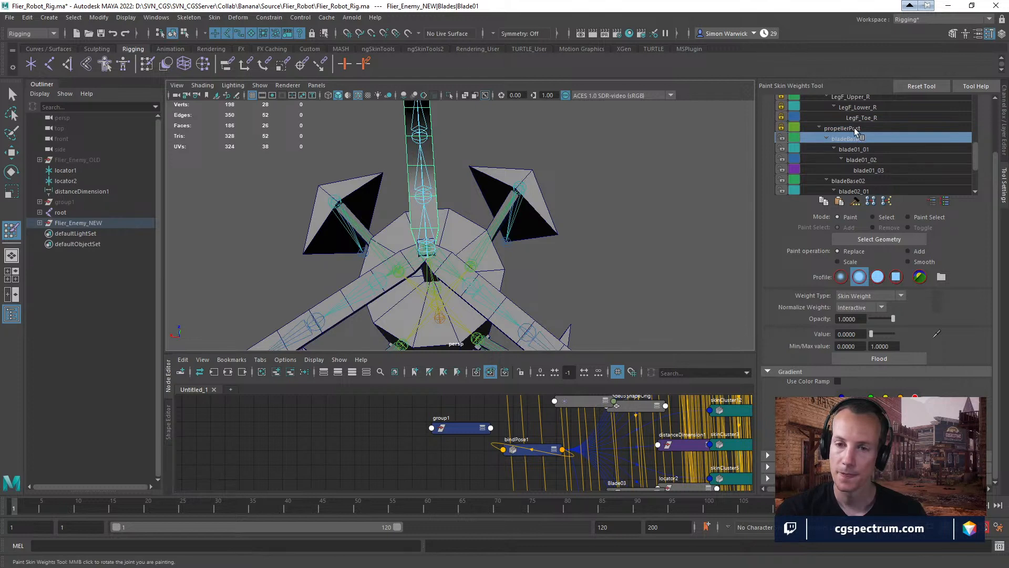
click(849, 128)
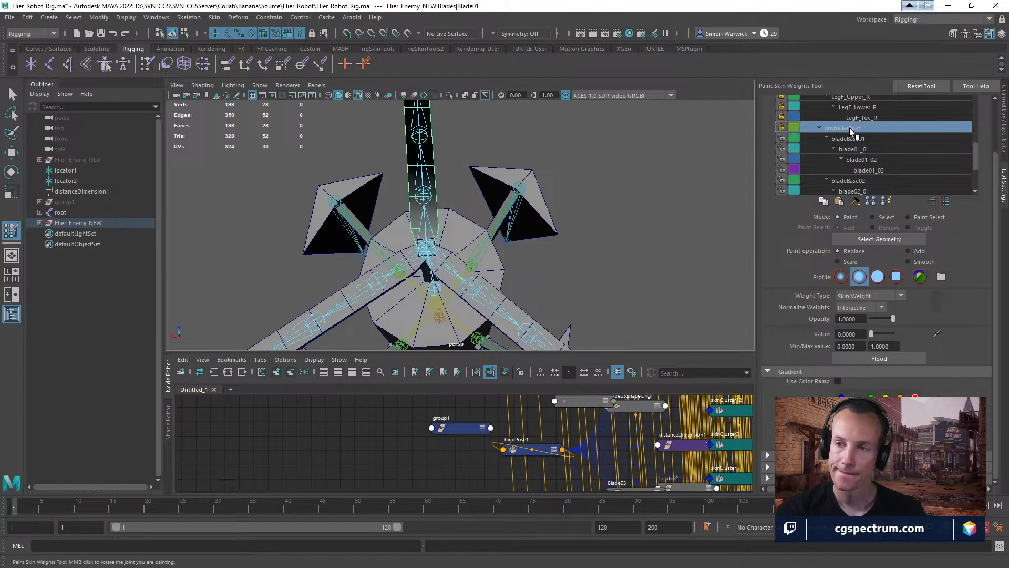
- Unlock the propellerPost influence and flood it on Blade01 with the Replace operation at value 0
click(781, 128)
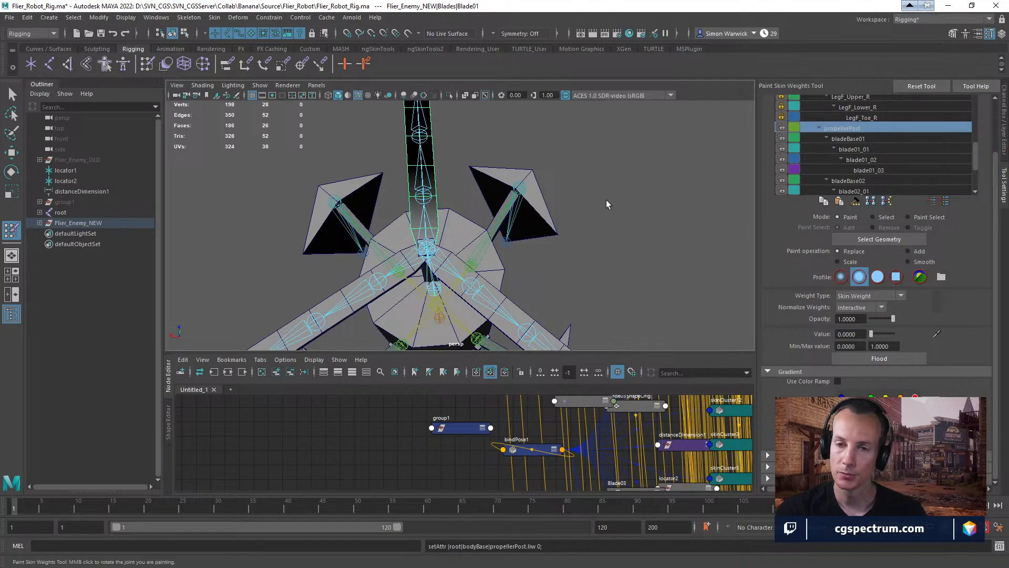
mouse_move(582, 199)
alt+mouse_down()
mouse_move(599, 196)
mouse_move(586, 197)
alt+mouse_up()
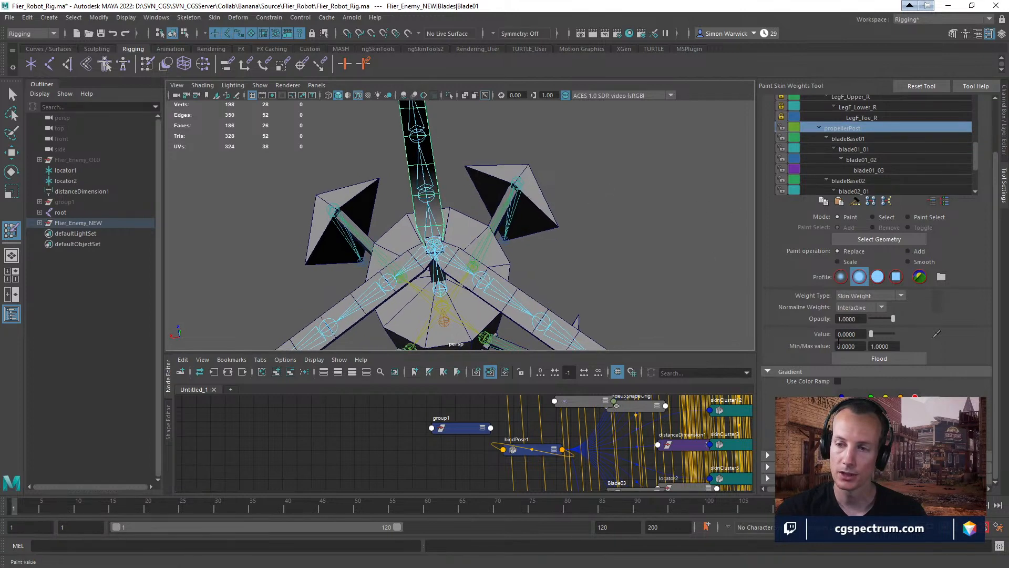
click(887, 358)
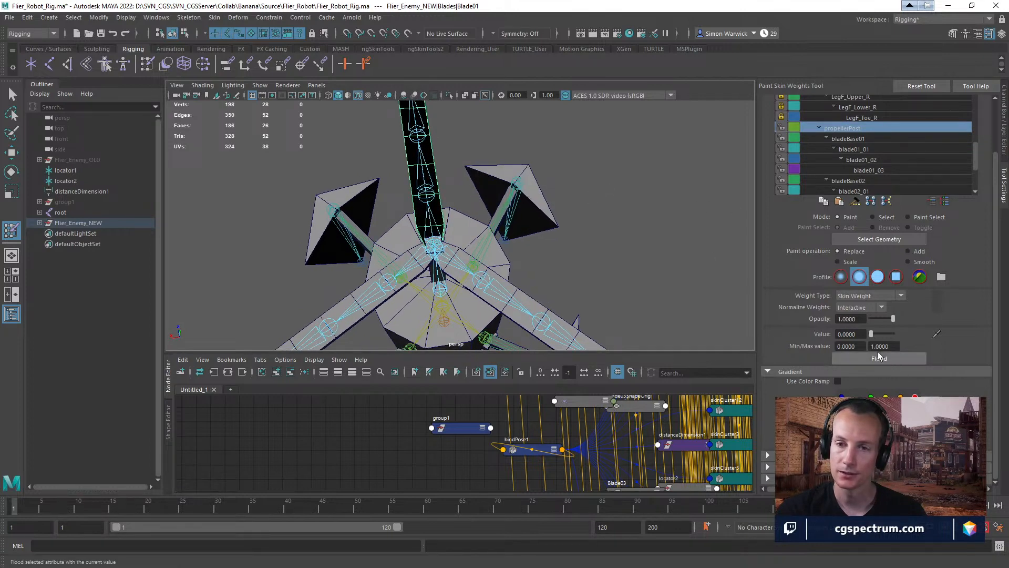
- Check the bladeBase01 and blade01_01 weights on Blade01, and lock the influences from bladeBase01 through blade01_03
click(850, 139)
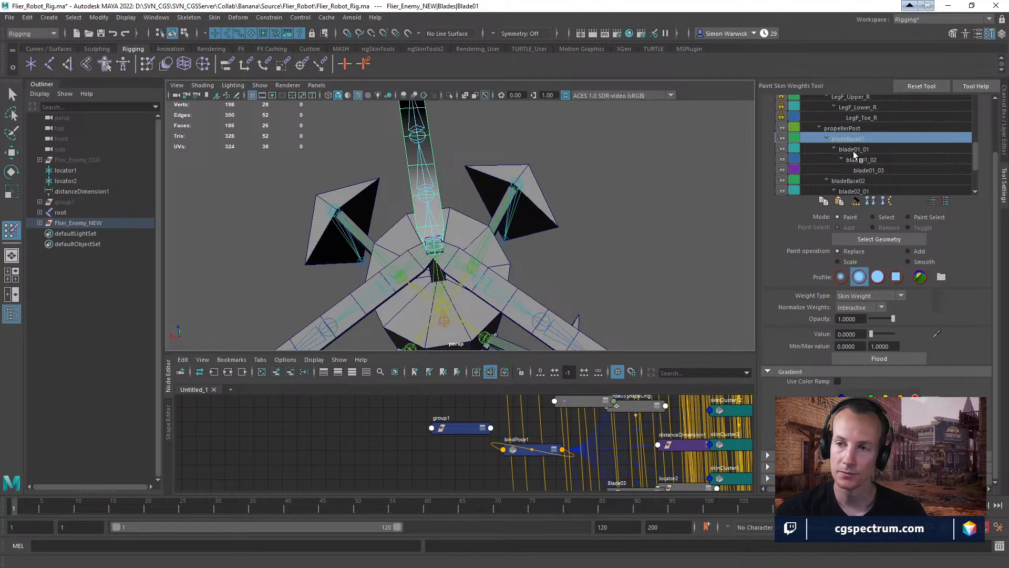
click(853, 149)
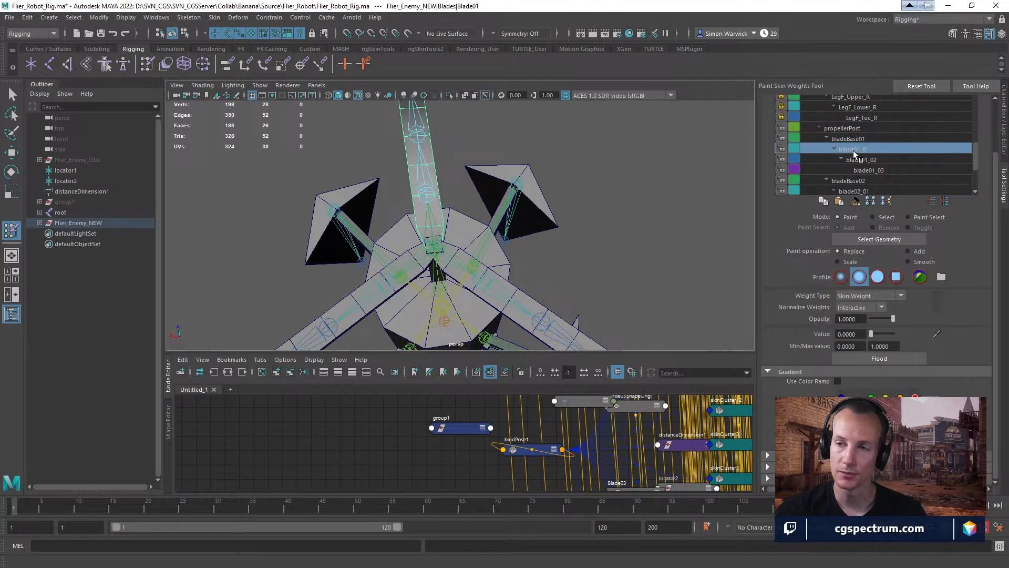
click(853, 139)
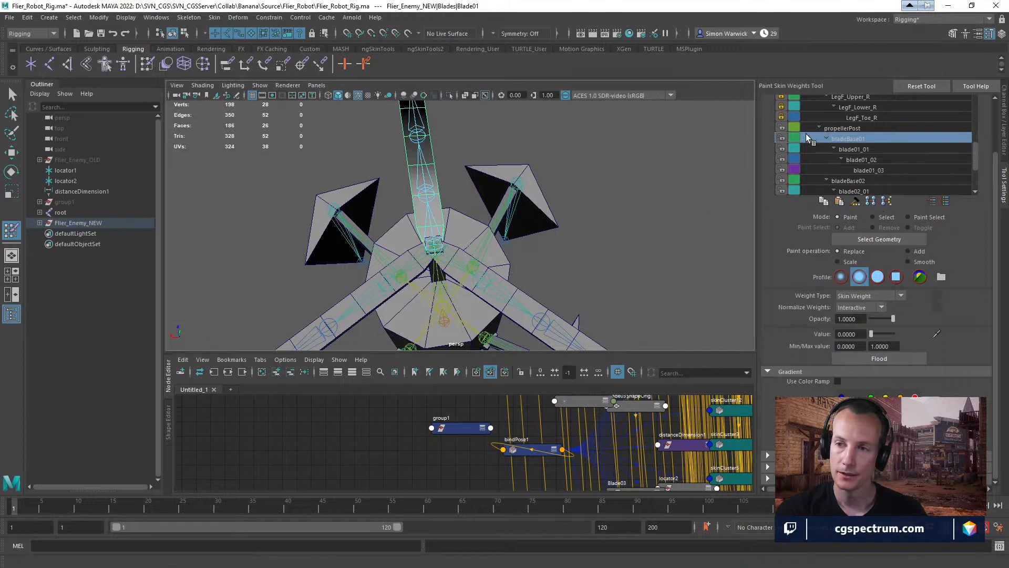
click(781, 139)
click(782, 149)
click(782, 159)
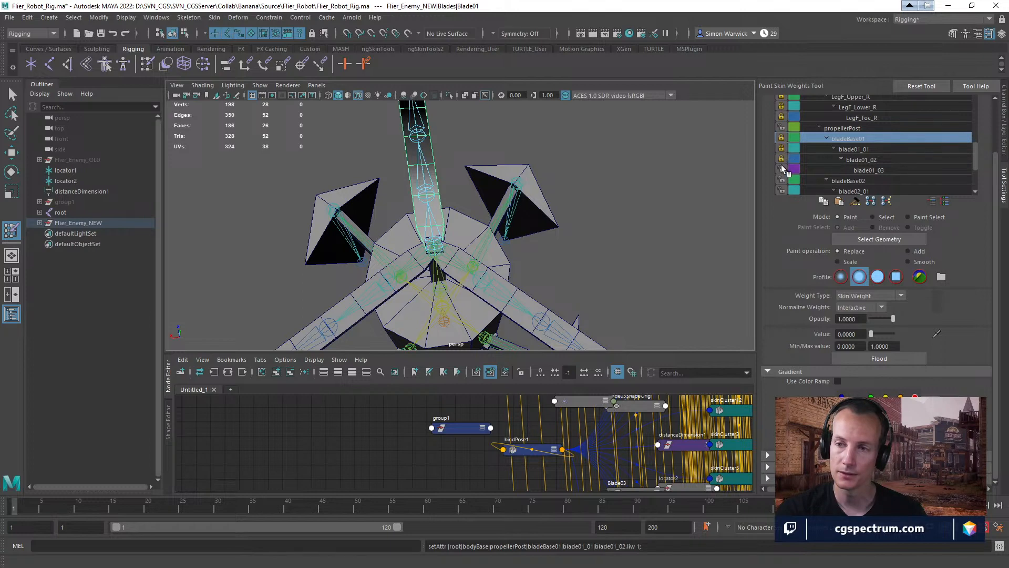
- Leave weight painting on Blade01, select the Blade03 mesh and start Paint Skin Weights on it
key(w)
click(505, 286)
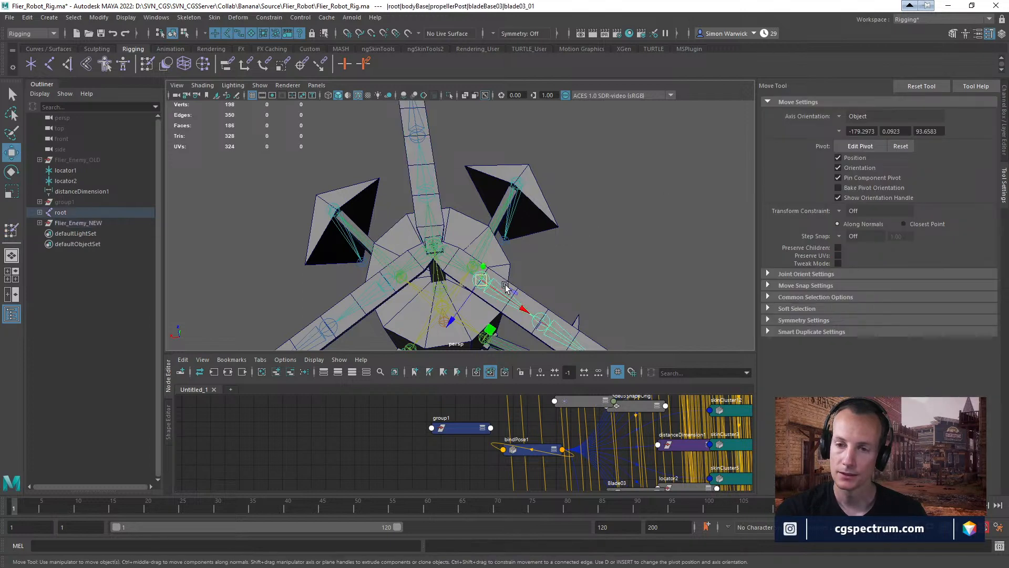
click(523, 292)
click(8, 231)
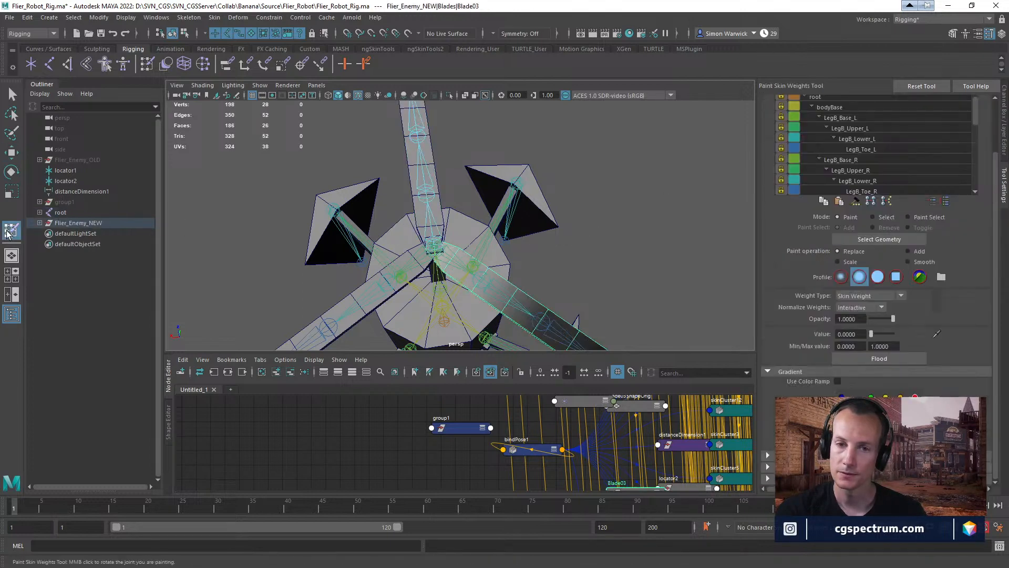
- Compare the skin weights on Blade03 for the bladeBase03 and blade03_01 influences
scroll(837, 163, down, 5)
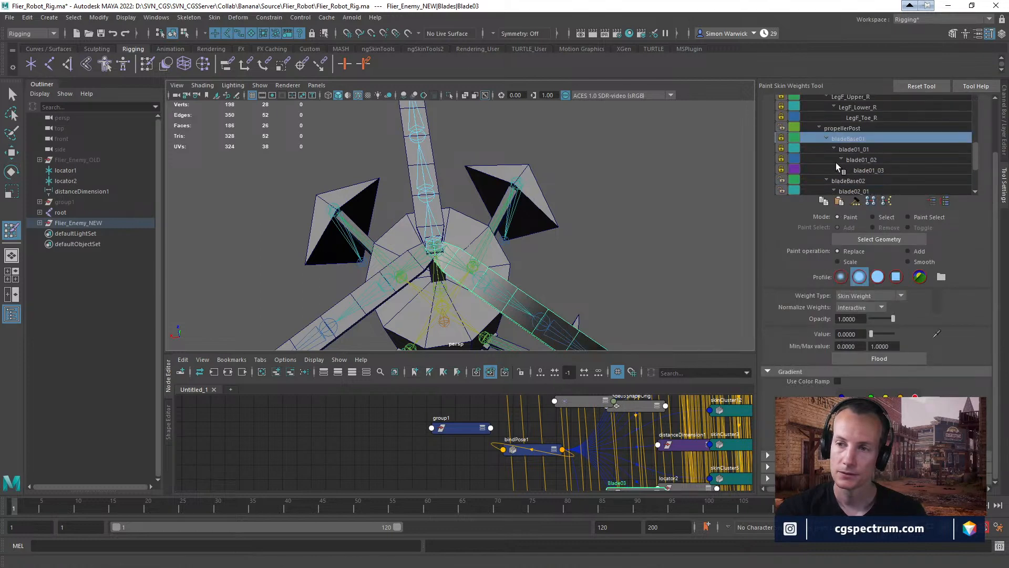
scroll(835, 162, down, 5)
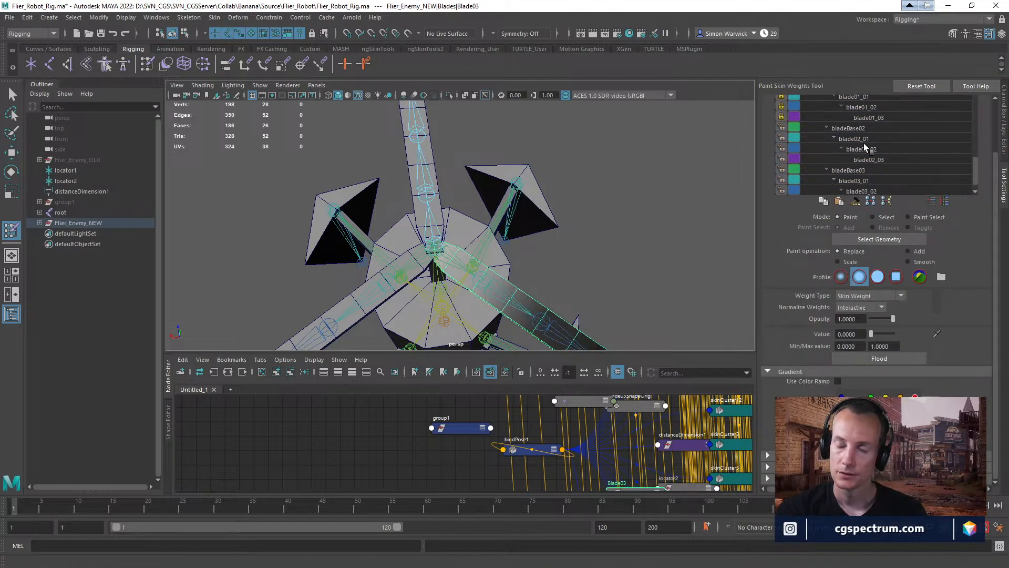
scroll(864, 147, down, 1)
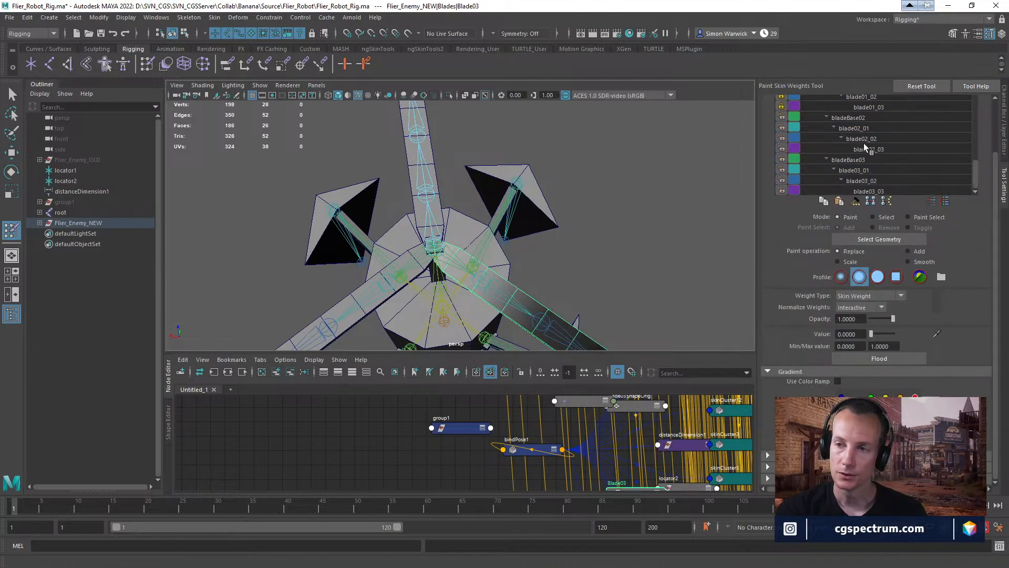
click(842, 159)
click(848, 168)
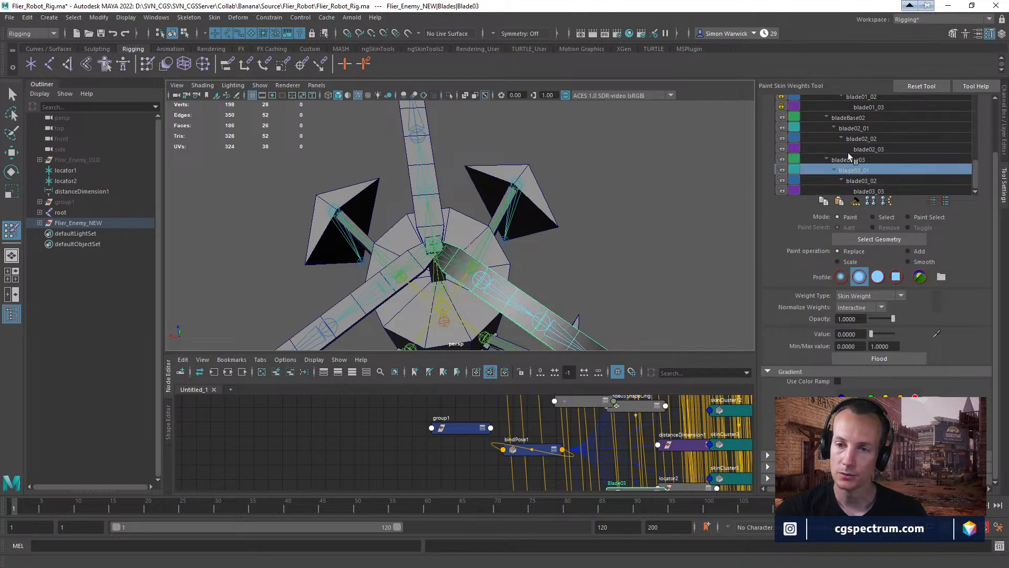
- Unlock the bladeBase01 influence, flood it on Blade03 with Replace at value 0, and lock it again
scroll(848, 150, up, 6)
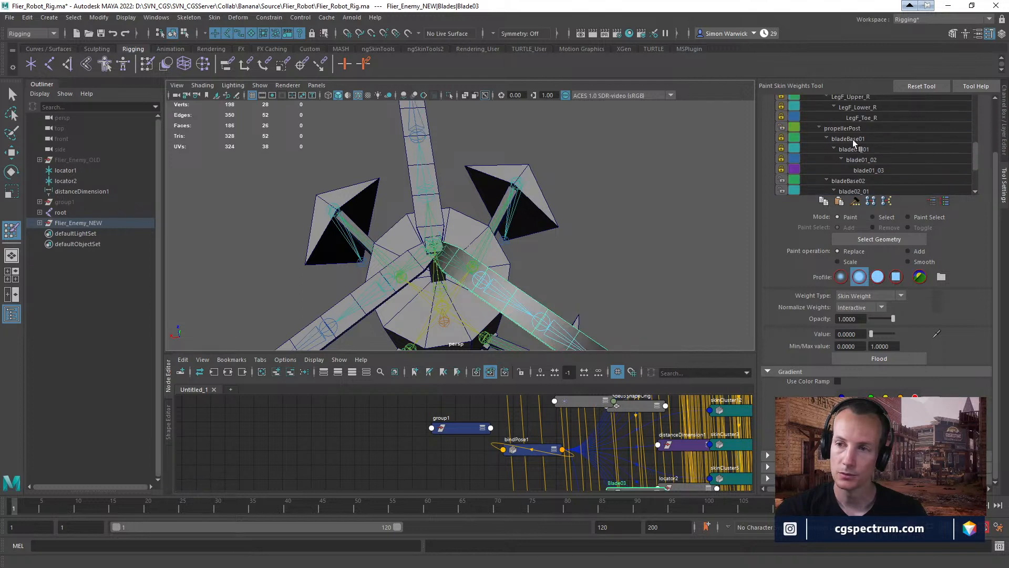
click(849, 137)
click(782, 137)
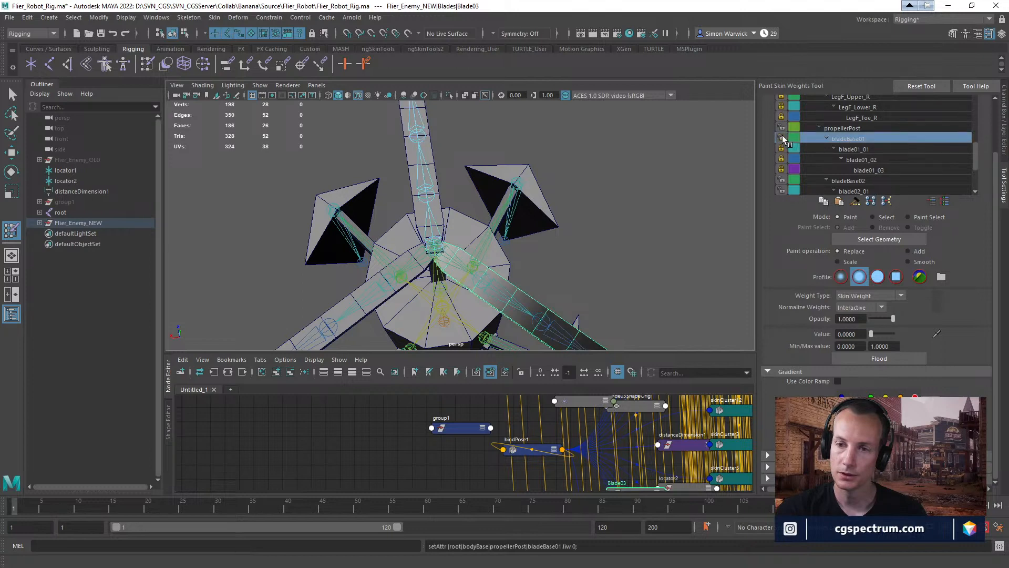
click(879, 359)
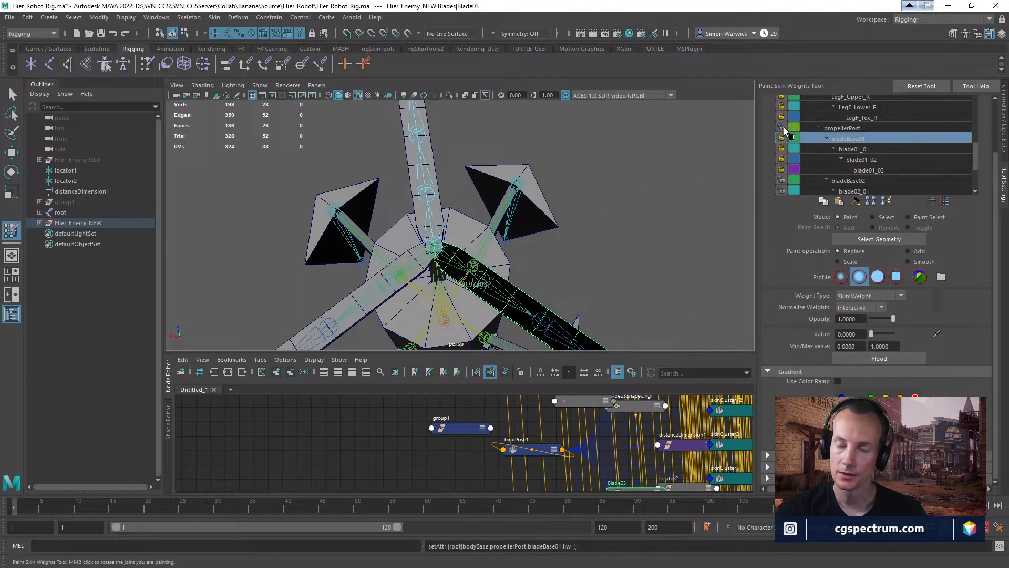
- Lock the influences from bladeBase03 through blade03_03 and show the bladeBase03 weights on Blade03
scroll(863, 165, down, 2)
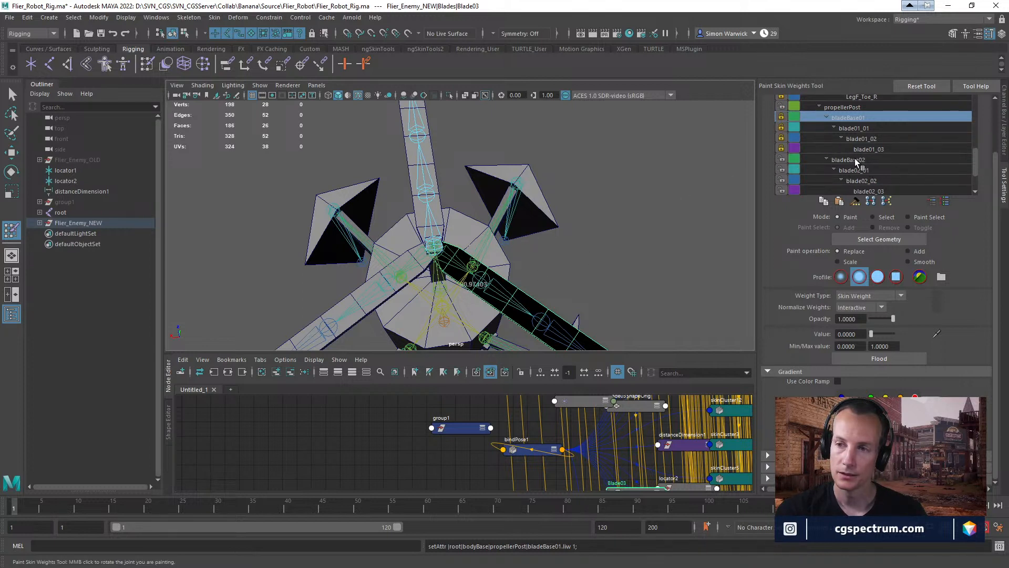
scroll(846, 161, down, 2)
scroll(836, 160, down, 2)
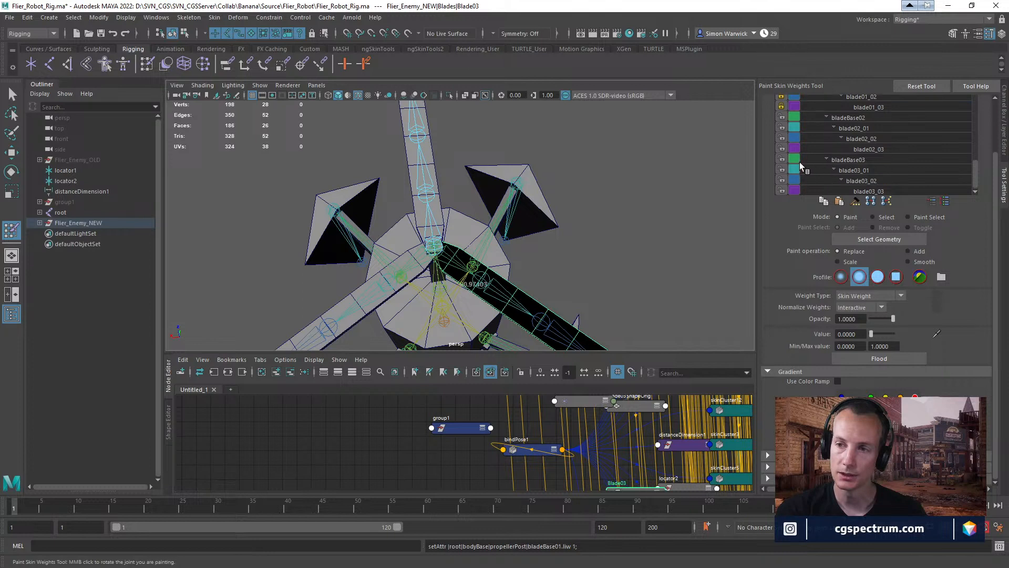
click(783, 159)
click(783, 170)
click(781, 180)
click(780, 191)
scroll(861, 164, up, 2)
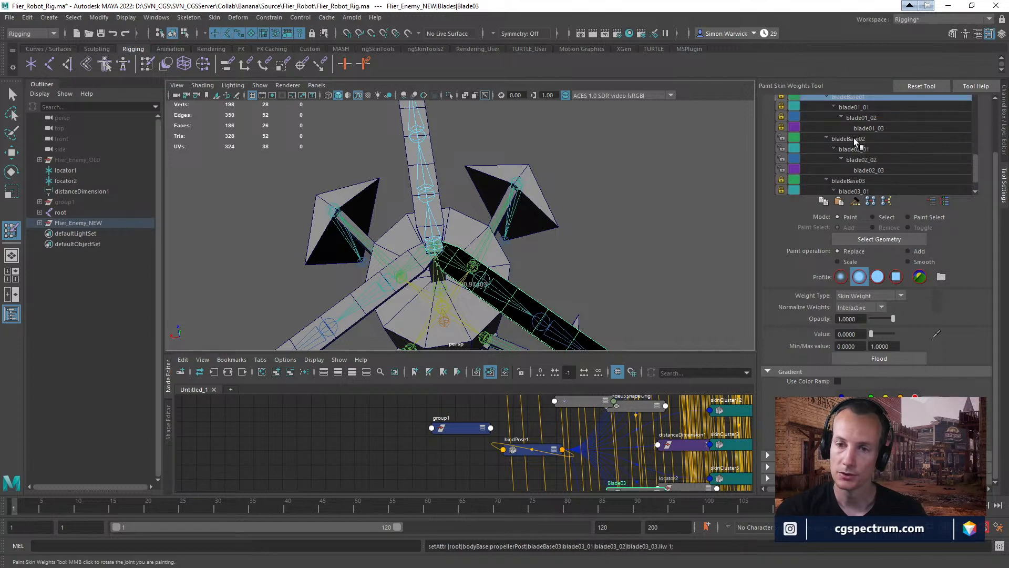
scroll(849, 144, down, 2)
click(840, 159)
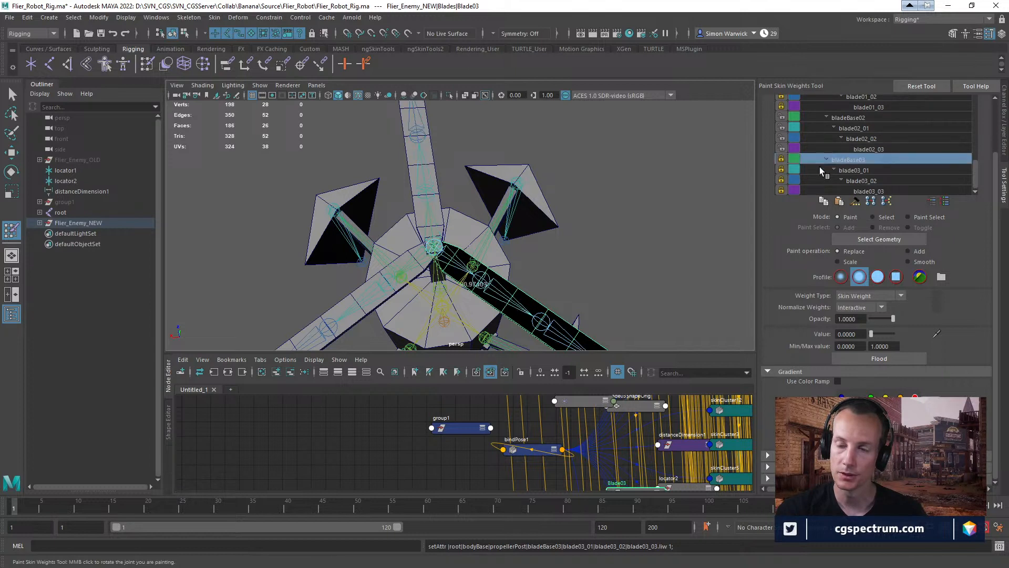
- Lock the influences from bladeBase02 through blade02_03
scroll(813, 160, up, 2)
click(782, 138)
click(782, 149)
click(781, 159)
click(782, 170)
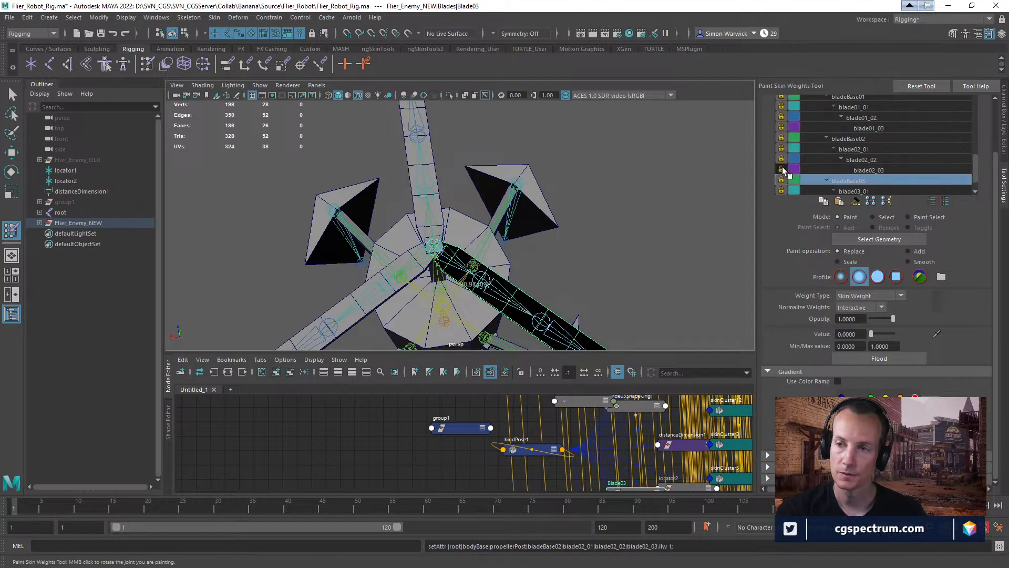
- Unlock the influences from bladeBase03 through blade03_03 and show the blade03_01 weights on Blade03
scroll(783, 173, down, 2)
click(781, 160)
click(781, 170)
click(782, 181)
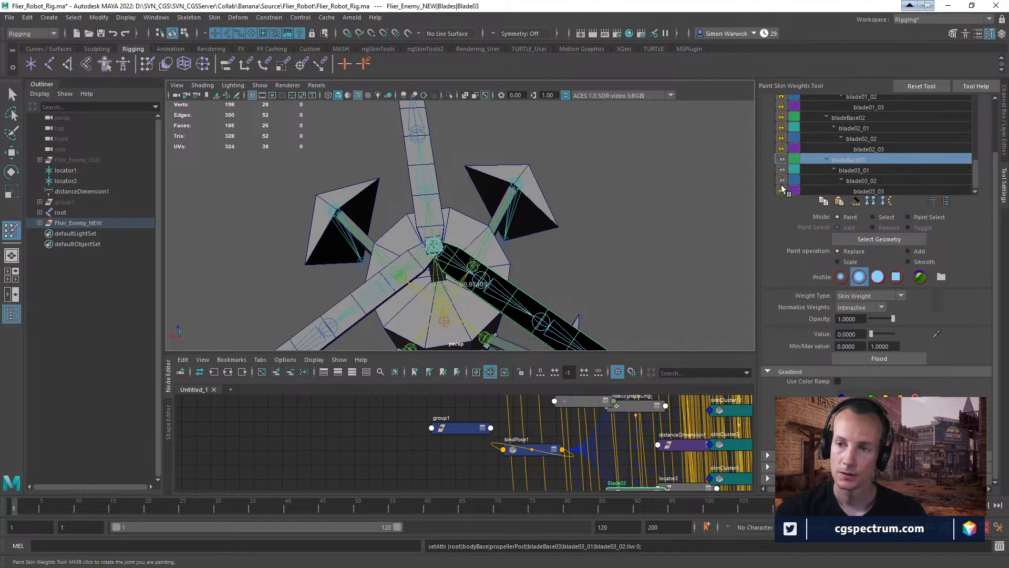
click(781, 191)
click(858, 170)
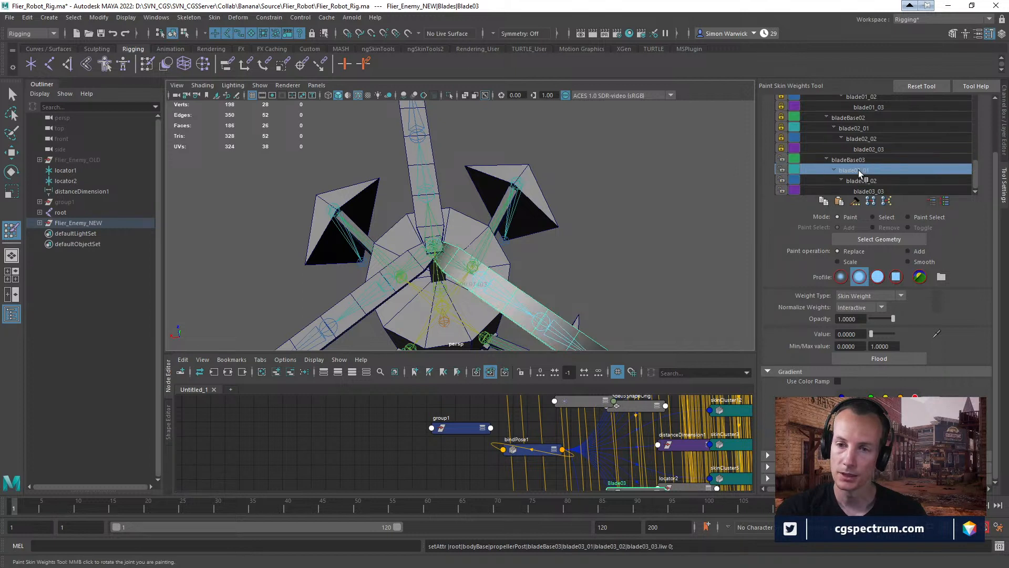
- Select the bladeBase03 influence, set the paint operation to Add, and isolate Blade03 in the viewport
click(862, 181)
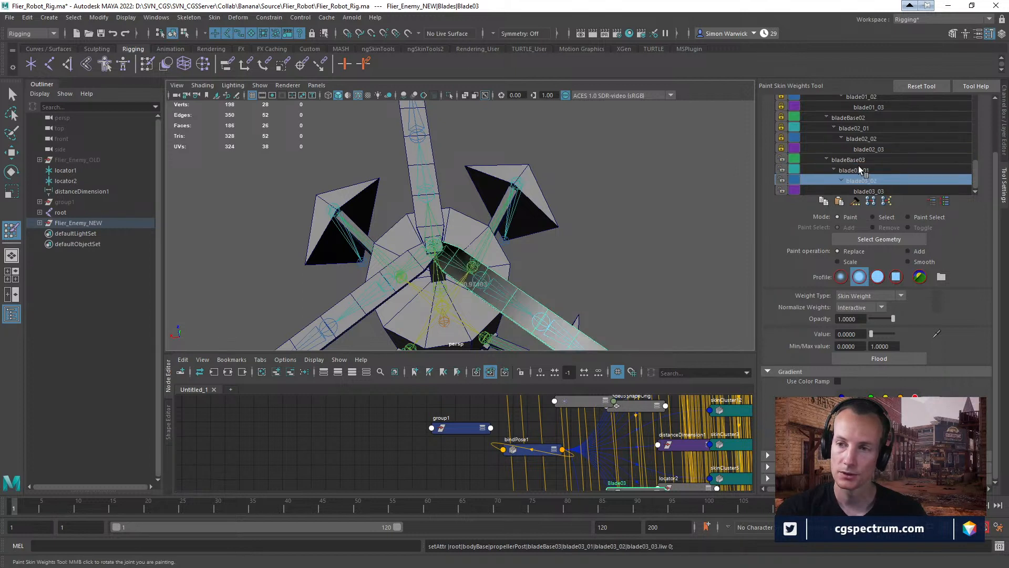
click(858, 160)
alt+middle_drag(579, 213, 604, 178)
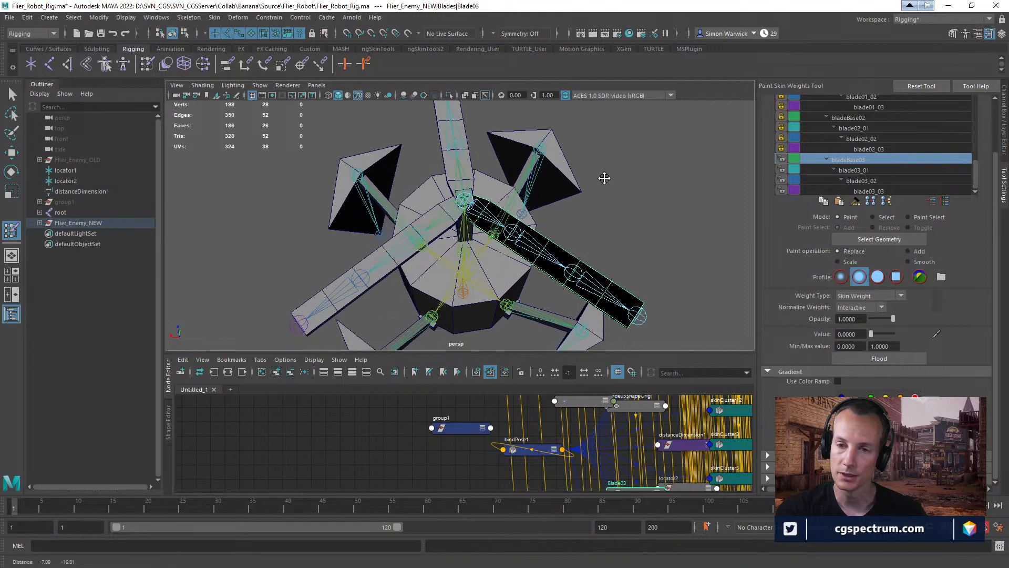
scroll(525, 174, up, 5)
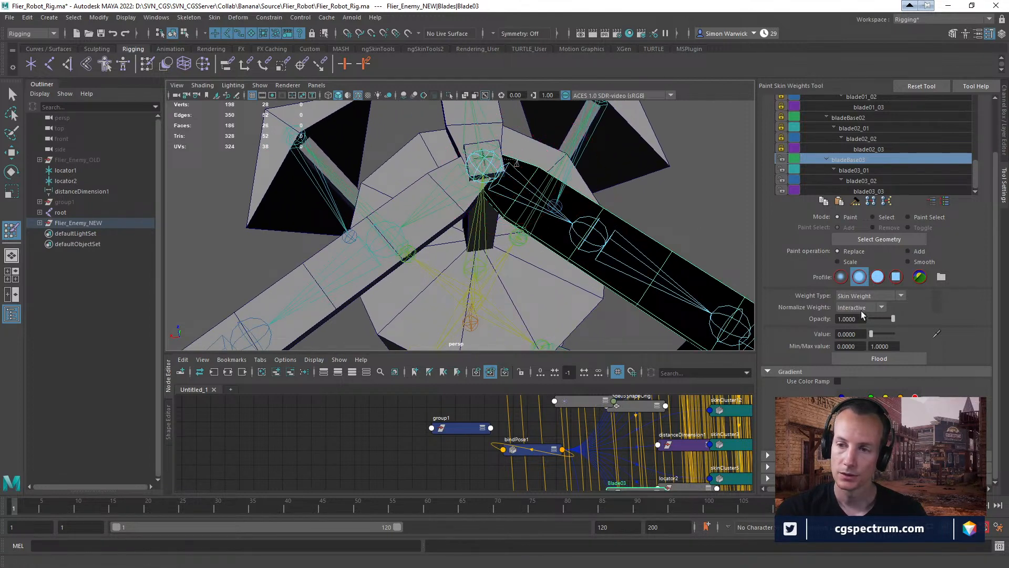
click(915, 251)
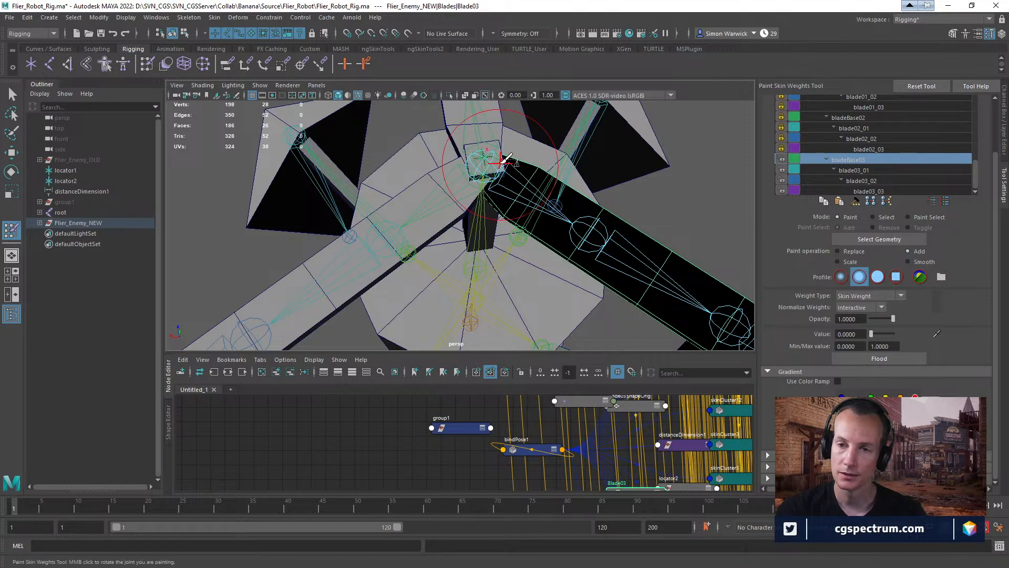
alt+drag(529, 197, 539, 188)
key(ctrl+1)
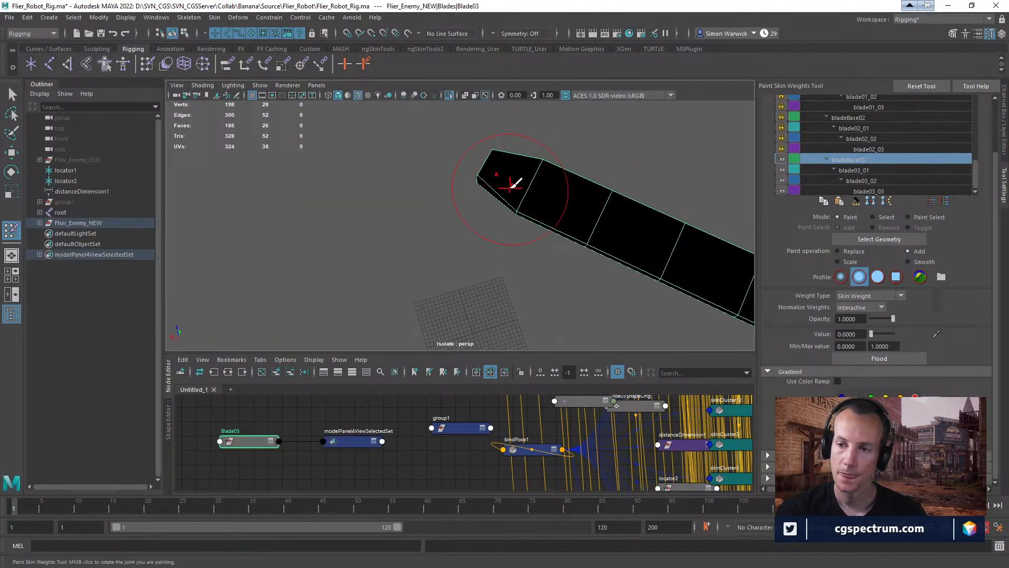
- Paint bladeBase03 weights with Add at value 1 around all sides of Blade03's hub end
drag(871, 333, 896, 333)
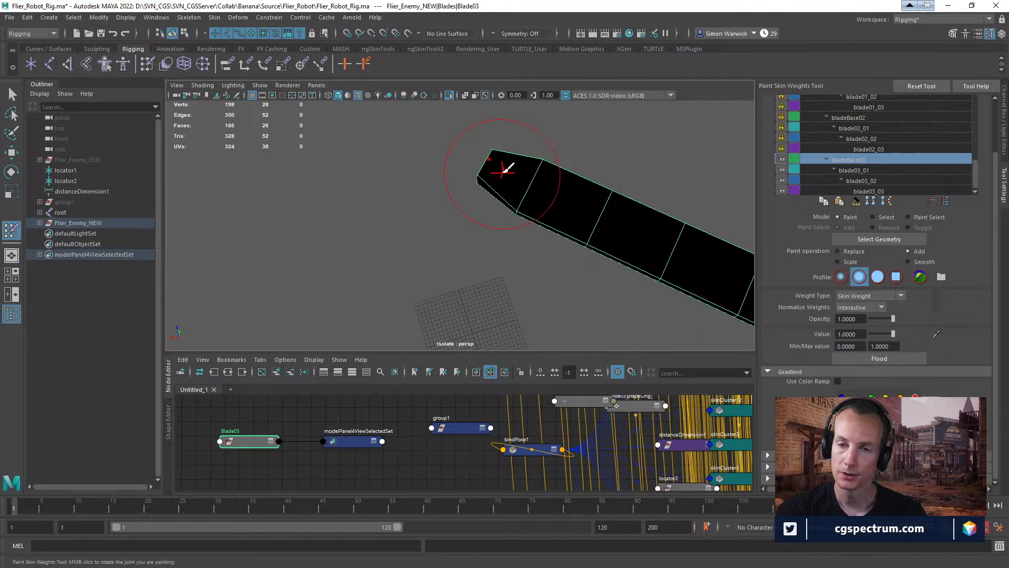
drag(522, 185, 499, 201)
alt+right_drag(500, 201, 570, 350)
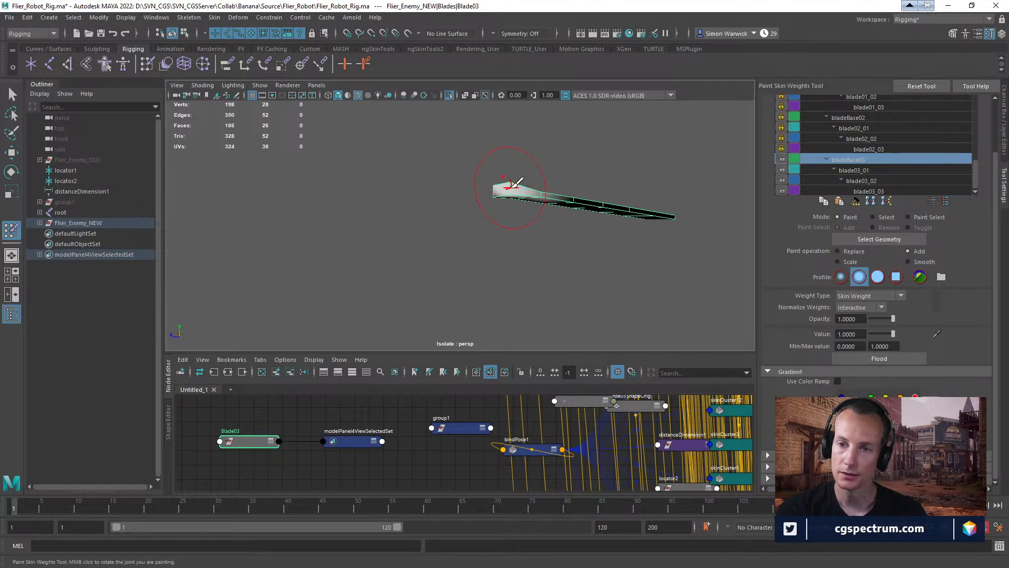
mouse_move(501, 195)
alt+mouse_down()
mouse_move(637, 270)
mouse_move(666, 226)
alt+mouse_up()
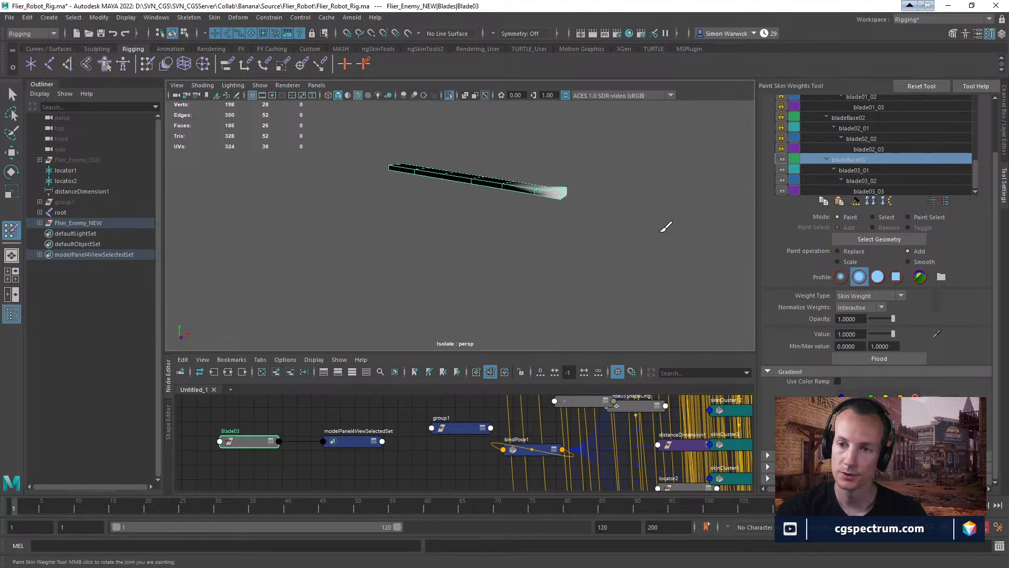
click(557, 196)
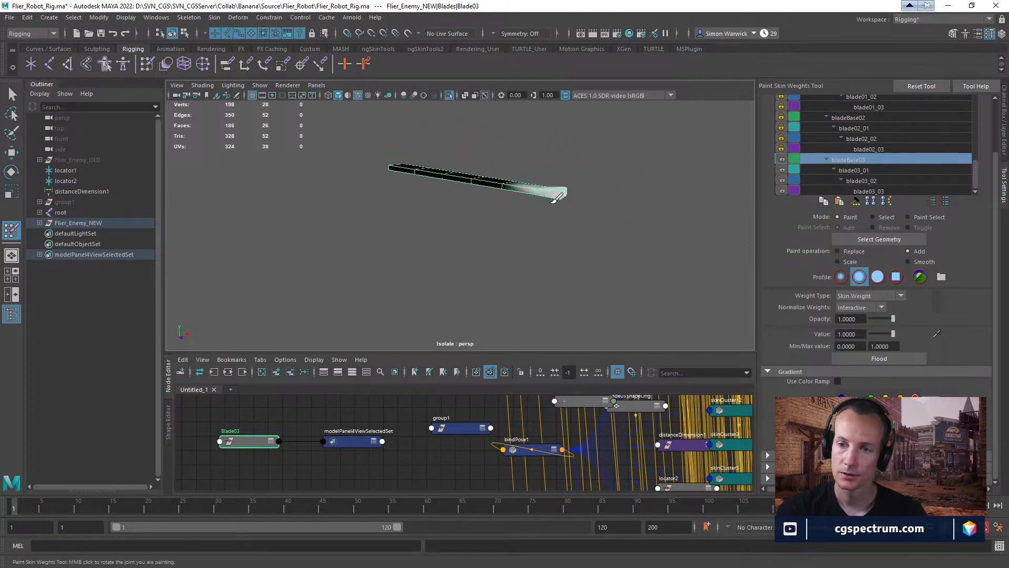
alt+drag(557, 195, 421, 194)
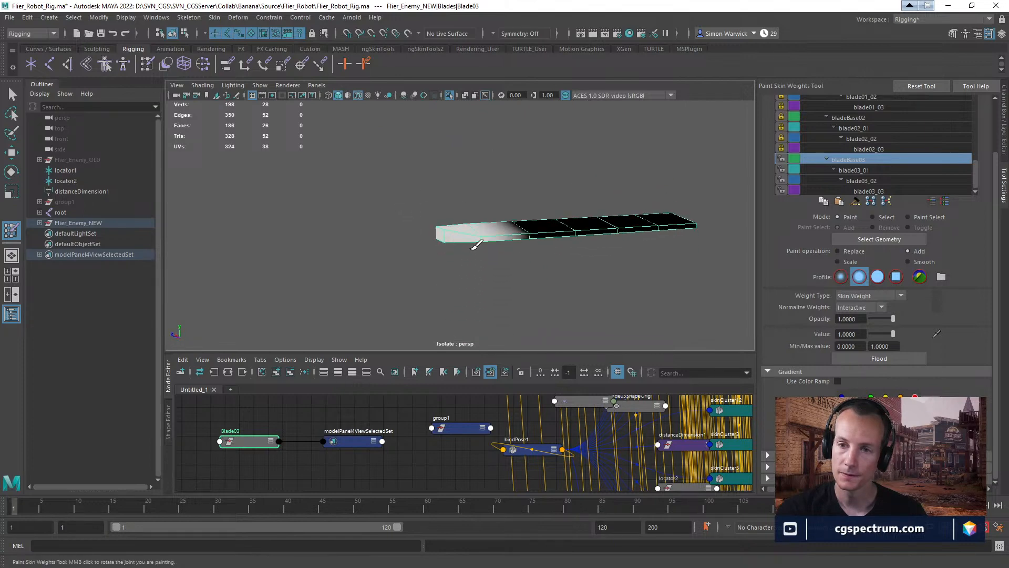
alt+drag(482, 261, 517, 200)
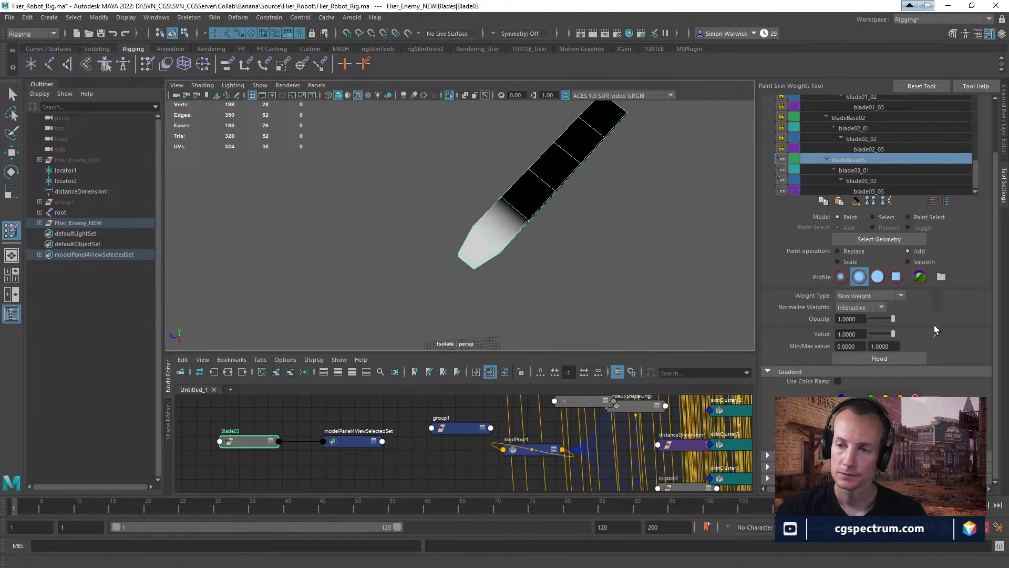
- Flood the bladeBase03 weights on Blade03 twice with Smooth at opacity 1
click(881, 320)
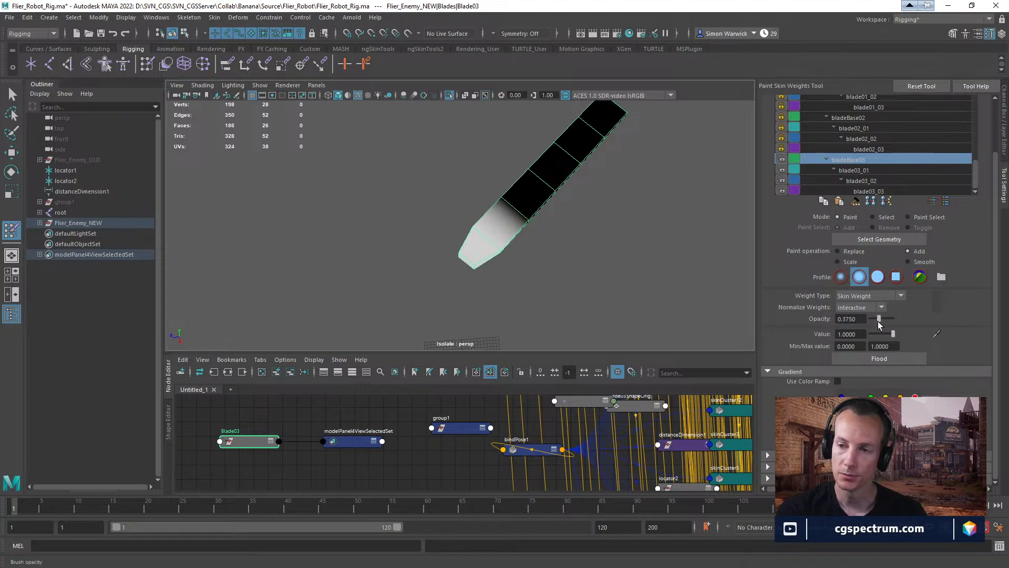
mouse_move(561, 239)
alt+mouse_down()
mouse_move(581, 244)
mouse_move(561, 248)
mouse_move(525, 221)
alt+mouse_up()
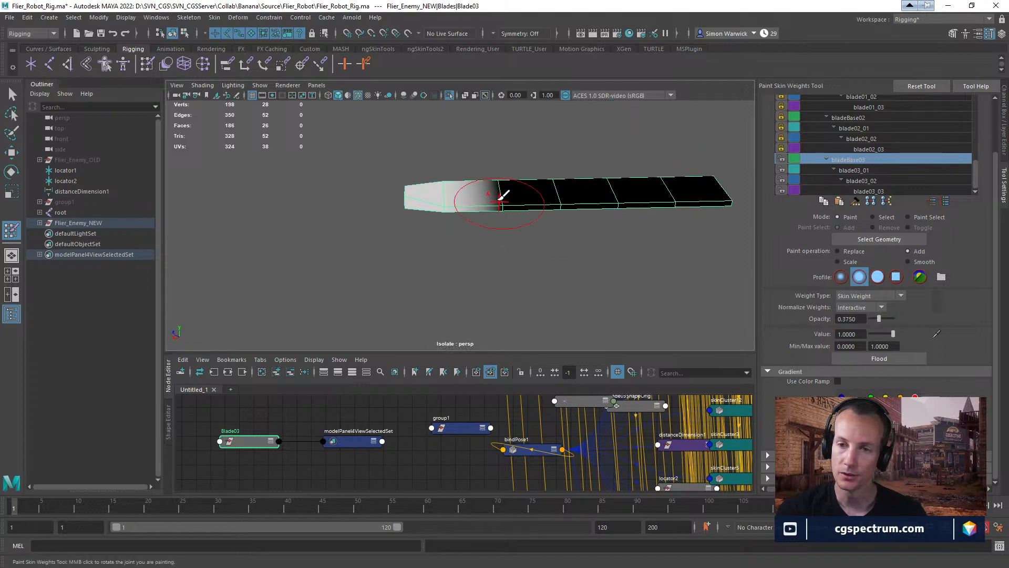
click(909, 261)
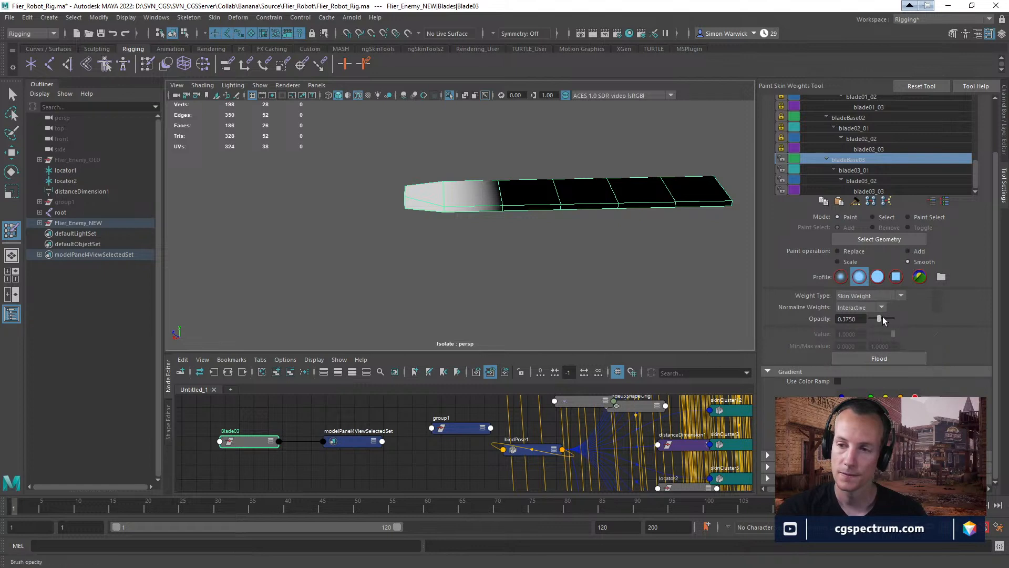
click(893, 359)
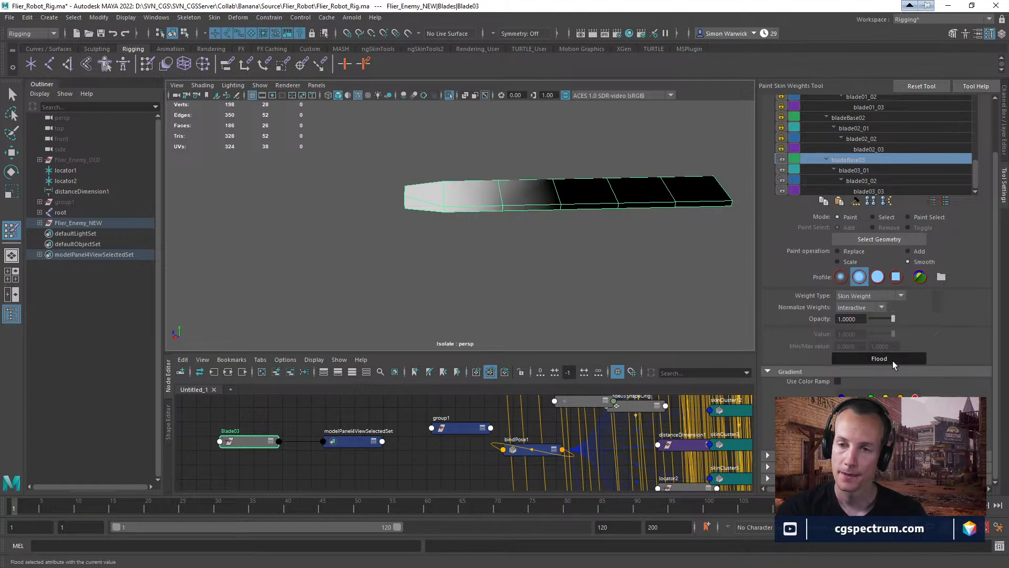
click(893, 359)
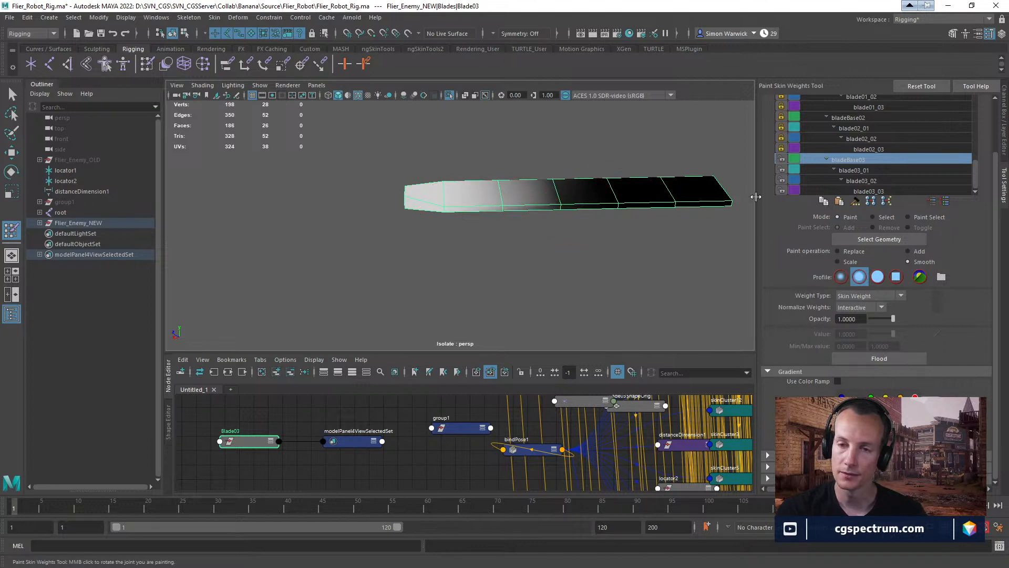
- Check the weights of blade03_01, blade03_02, blade03_03 and bladeBase03 on Blade03
click(855, 170)
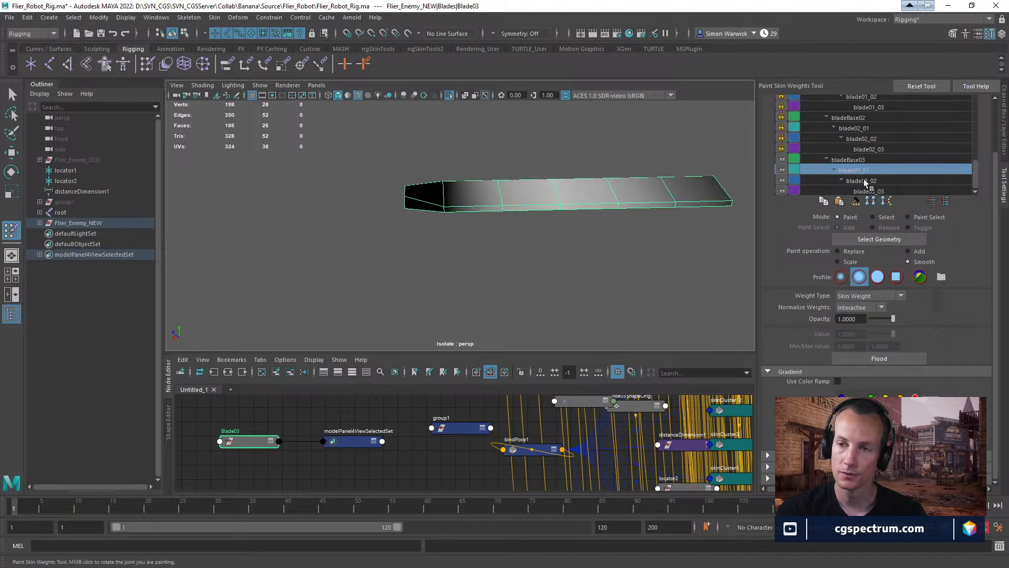
click(866, 181)
click(869, 191)
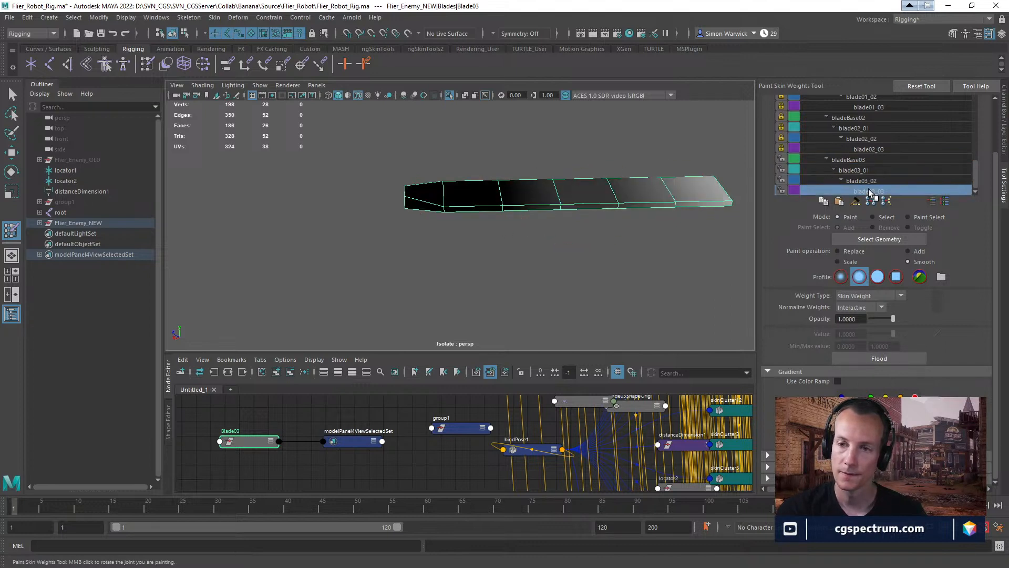
click(856, 161)
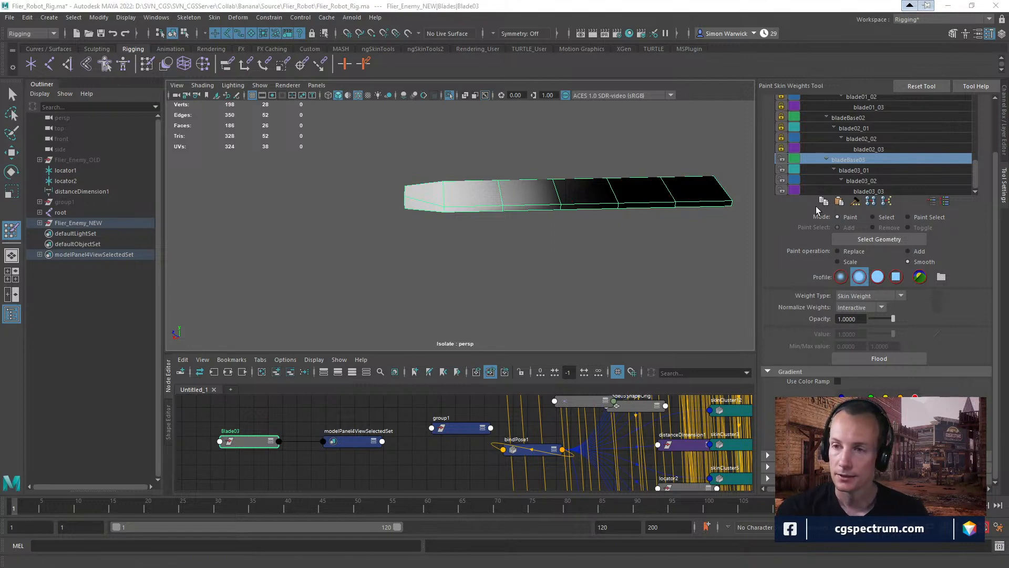
- With the full rig shown again, lock the influences from bladeBase03 through blade03_03 and unlock those from bladeBase02 through blade02_03
mouse_move(501, 144)
alt+mouse_down()
mouse_move(480, 156)
mouse_move(501, 178)
mouse_move(487, 176)
mouse_move(491, 196)
mouse_move(510, 194)
alt+mouse_up()
key(ctrl+1)
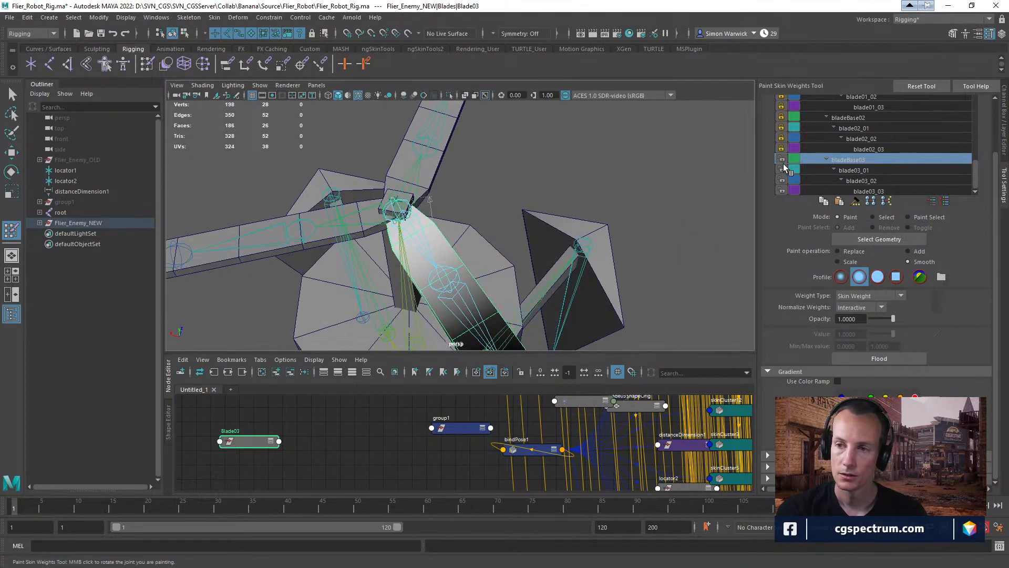
click(781, 160)
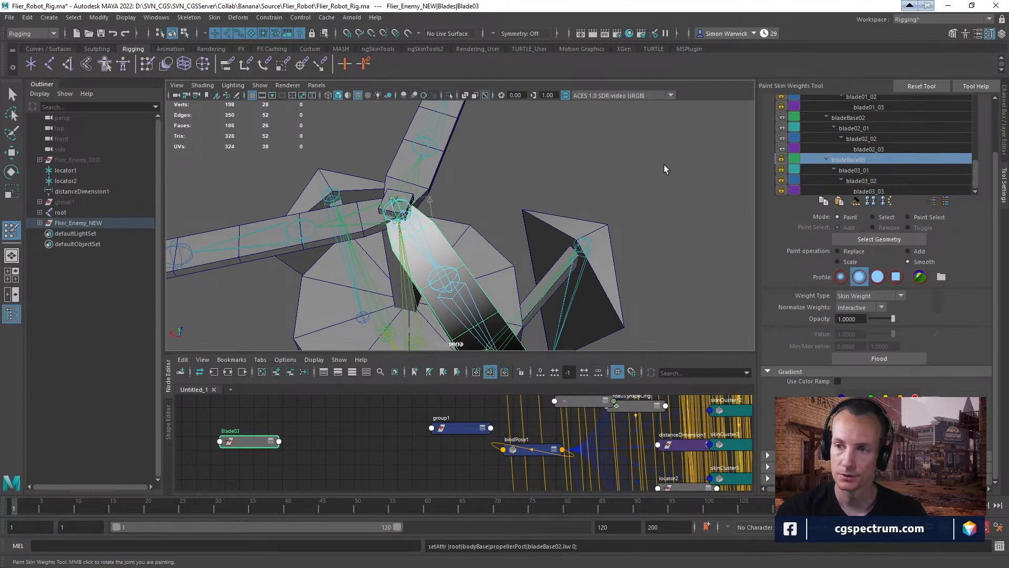
- Select Blade02 for skin weight painting and show its bladeBase02 weights
alt+drag(663, 165, 526, 167)
key(w)
click(427, 196)
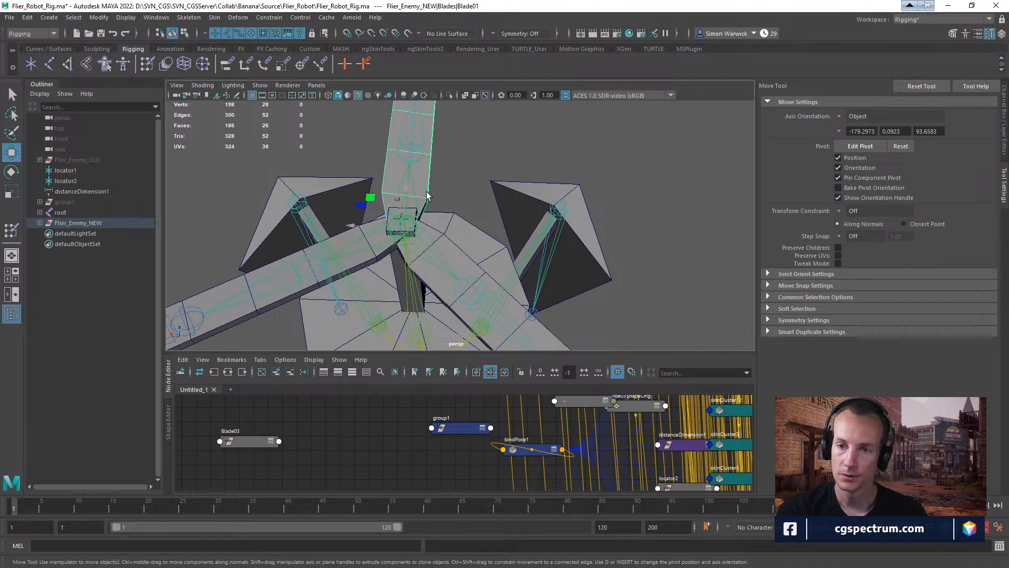
click(356, 267)
click(12, 231)
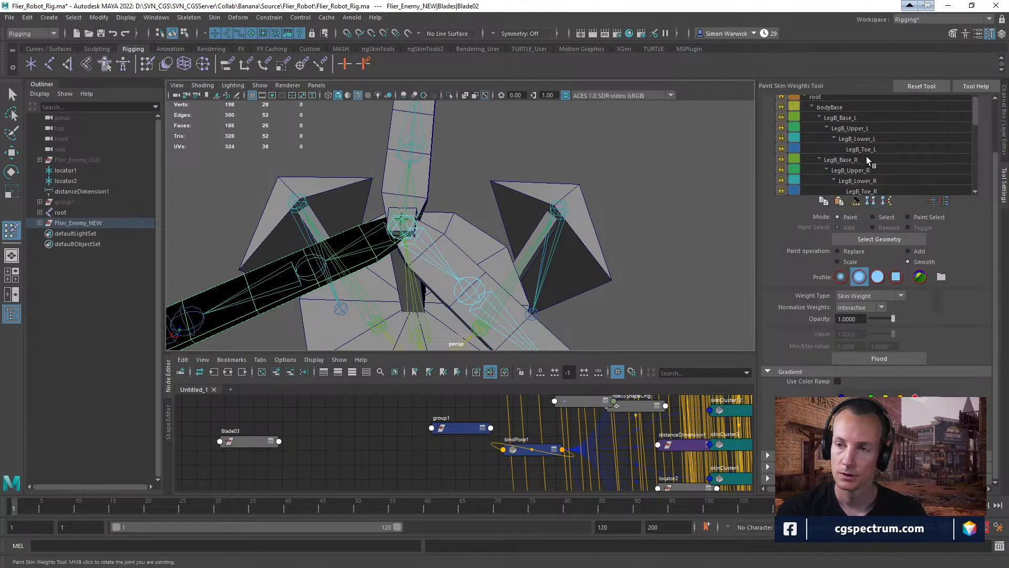
scroll(866, 156, down, 7)
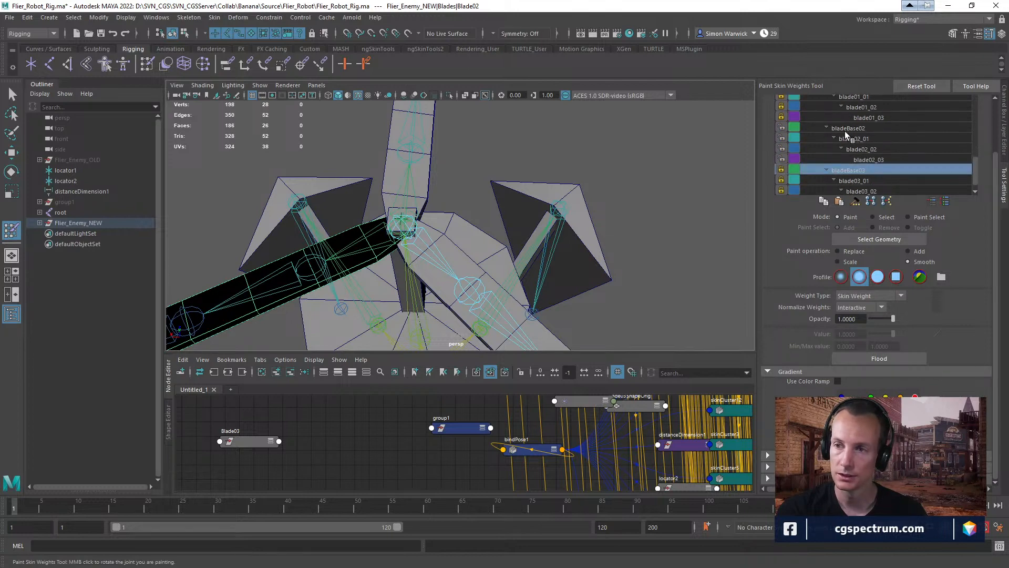
click(843, 127)
scroll(842, 121, up, 3)
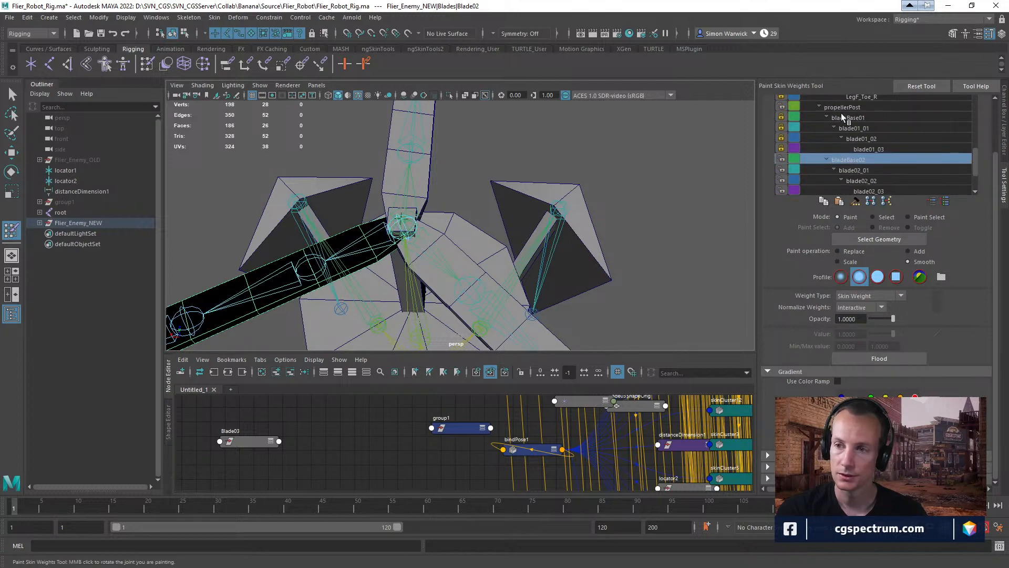
- Unlock the propellerPost influence and flood it on Blade02 with Replace at value 0
click(842, 107)
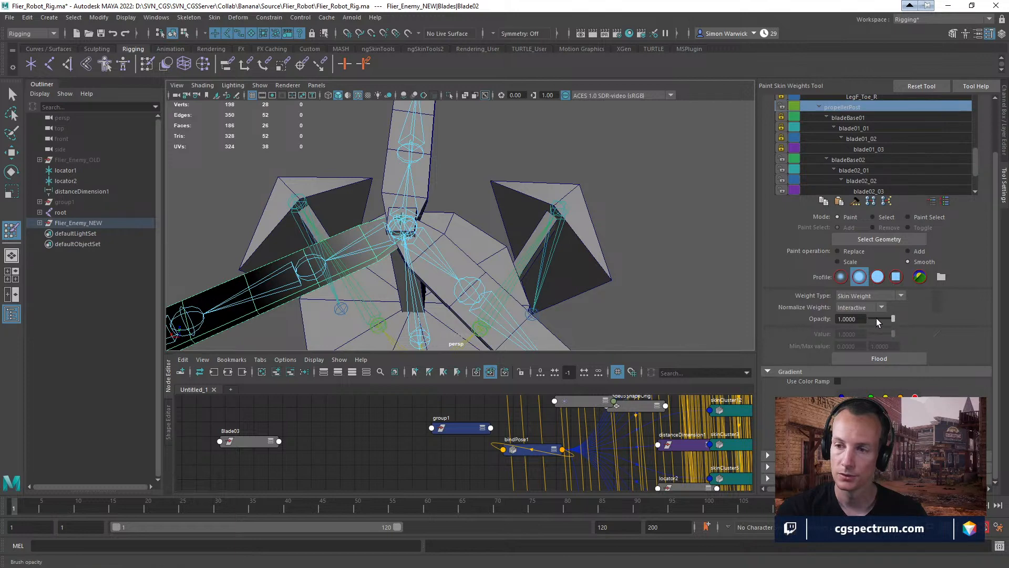
click(852, 253)
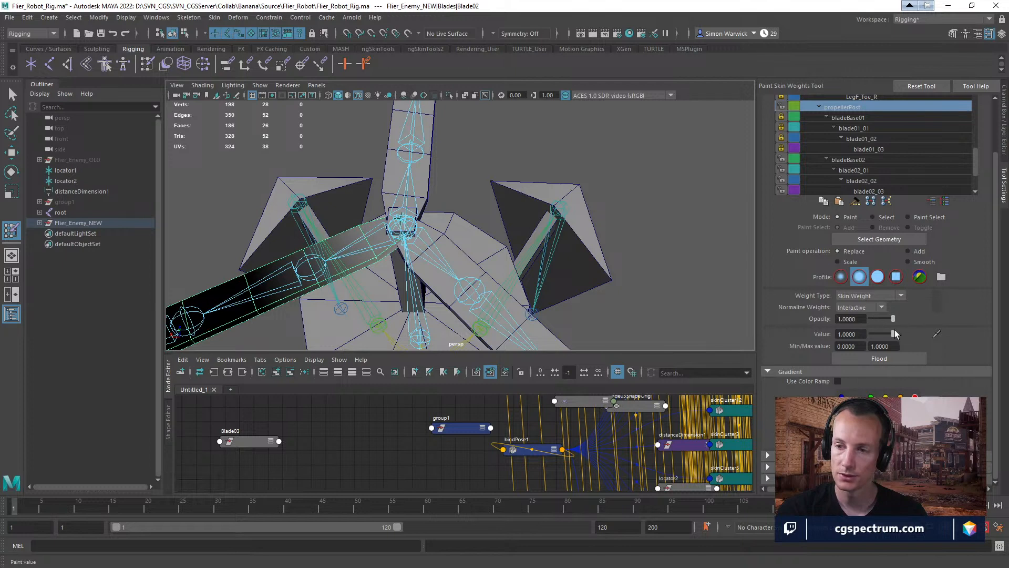
click(868, 333)
click(863, 361)
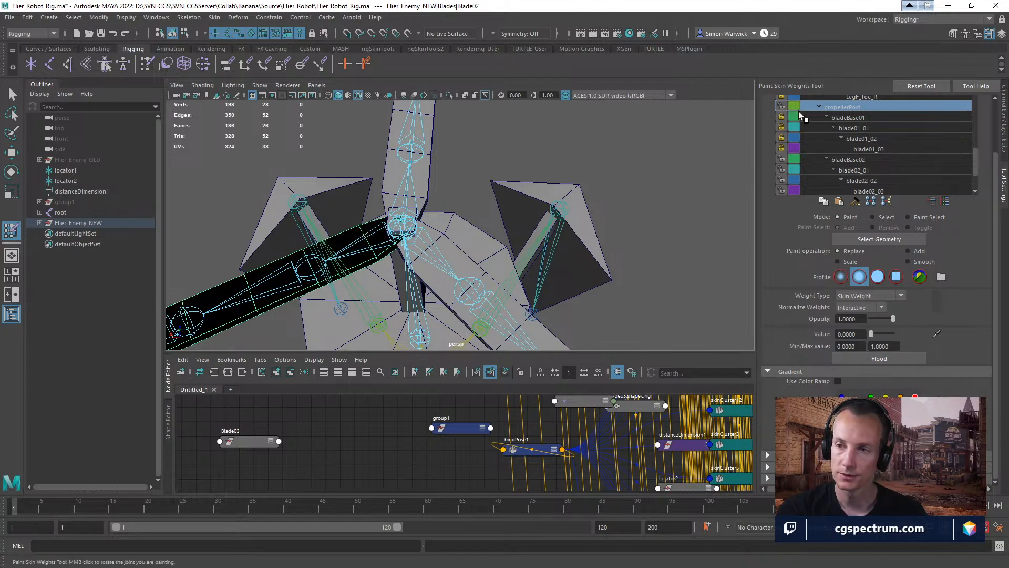
- Flood the propellerPost influence on Blade03 with Replace at value 0 and lock it
key(w)
click(459, 251)
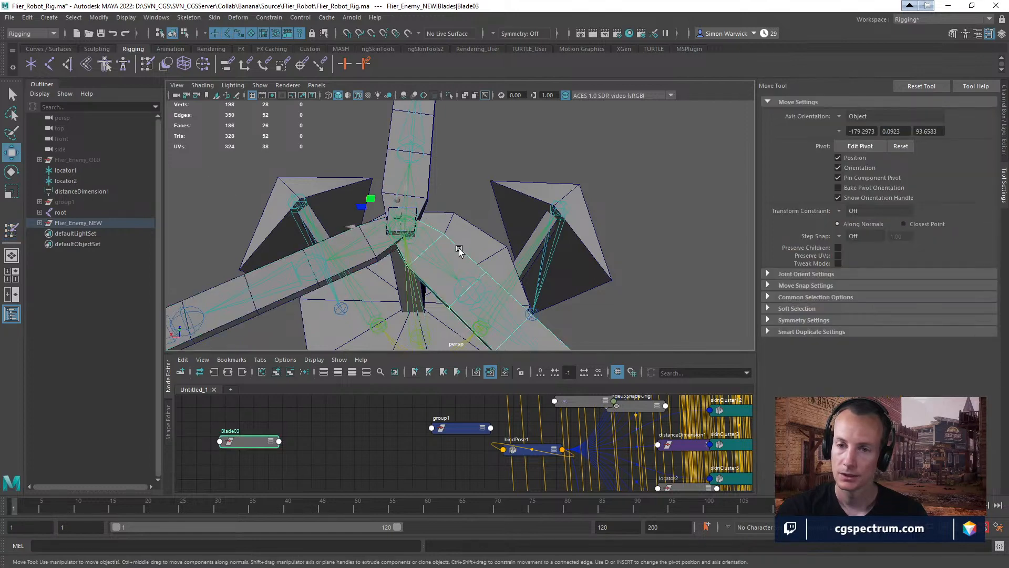
click(12, 229)
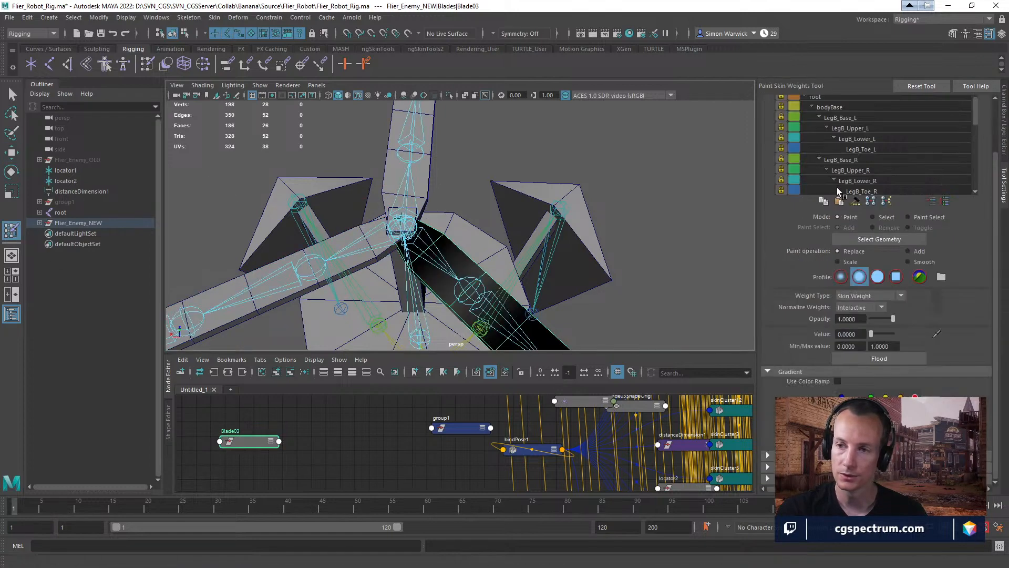
scroll(857, 162, down, 2)
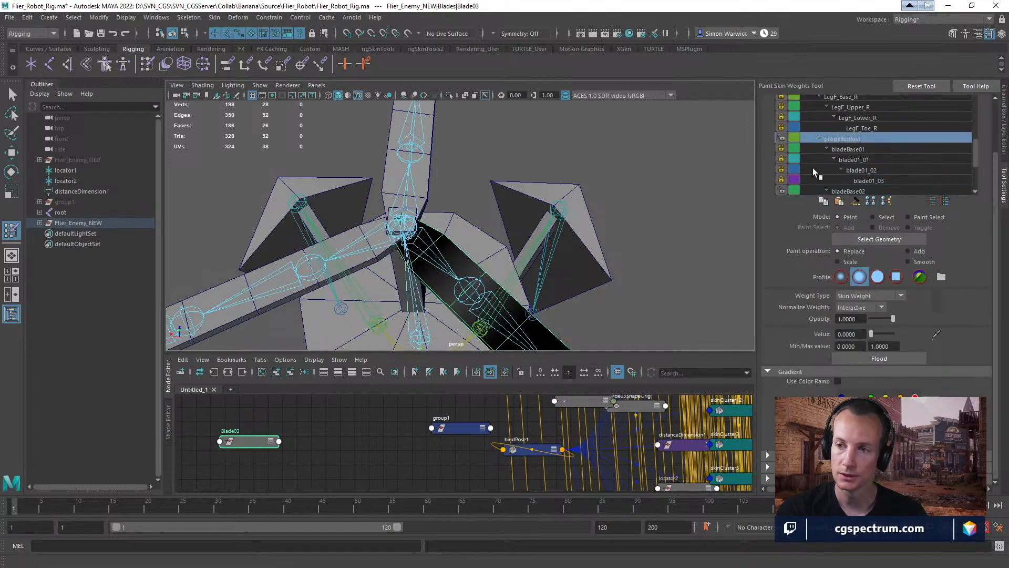
click(843, 139)
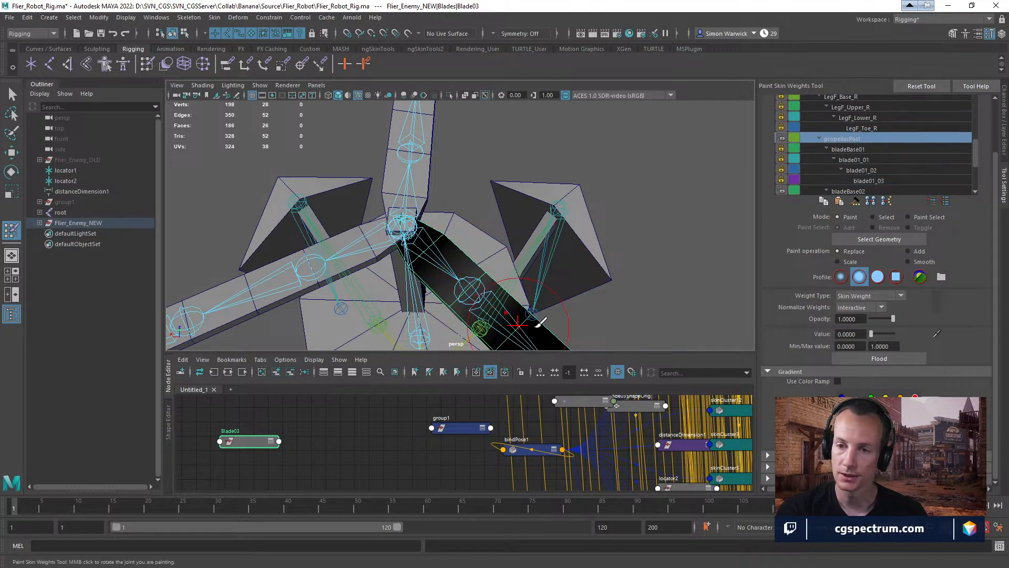
click(887, 359)
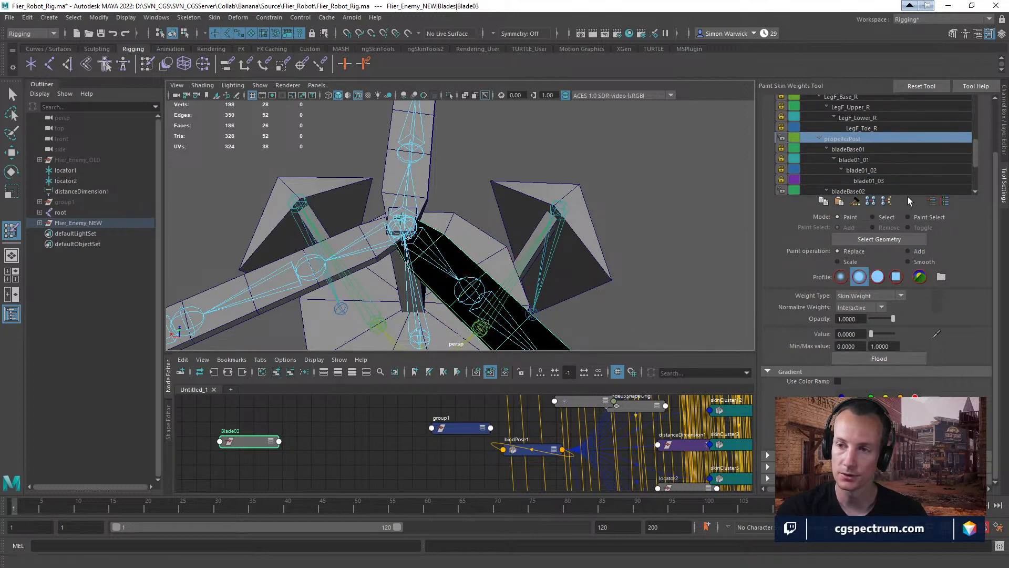
click(782, 138)
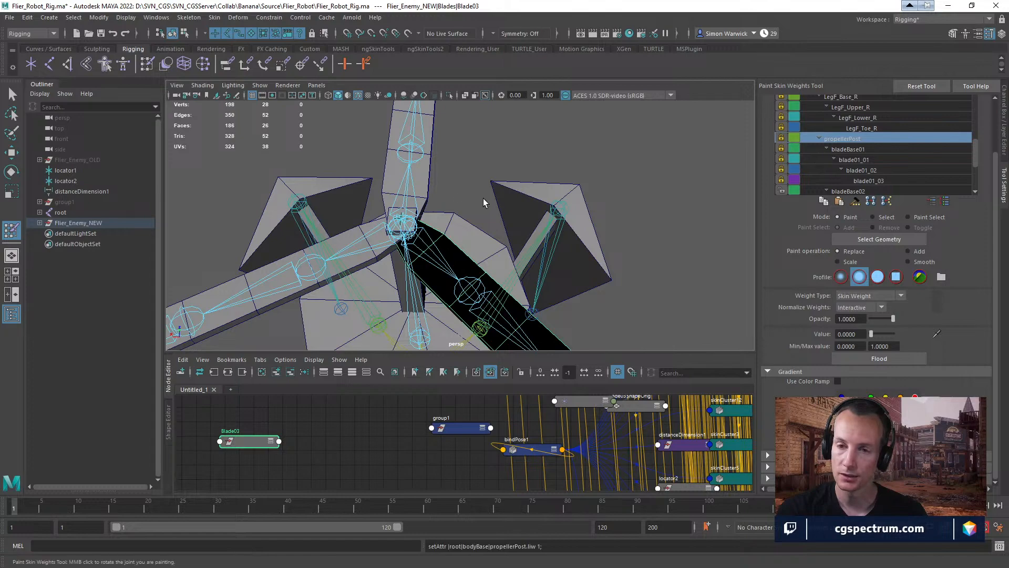
alt+drag(500, 257, 499, 206)
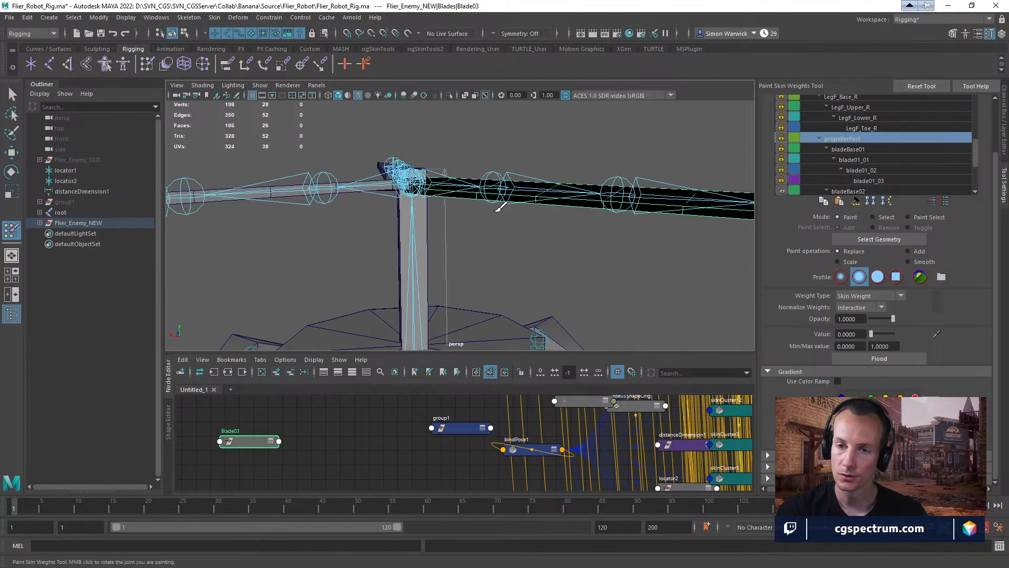
- Switch the skin weight painting from Blade03 to the Blade02 mesh
alt+drag(700, 155, 480, 244)
alt+drag(427, 122, 617, 174)
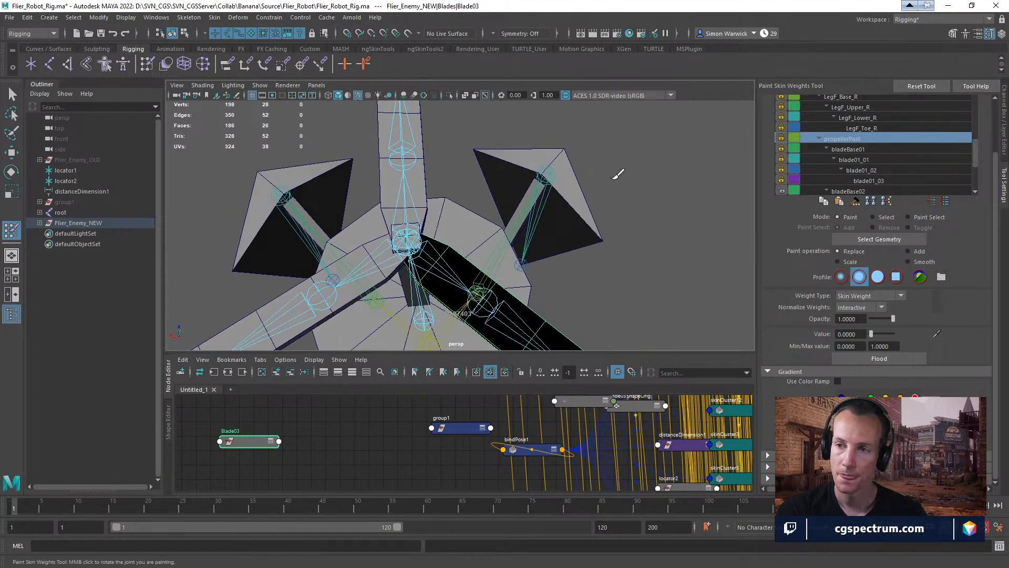
scroll(818, 159, down, 4)
key(w)
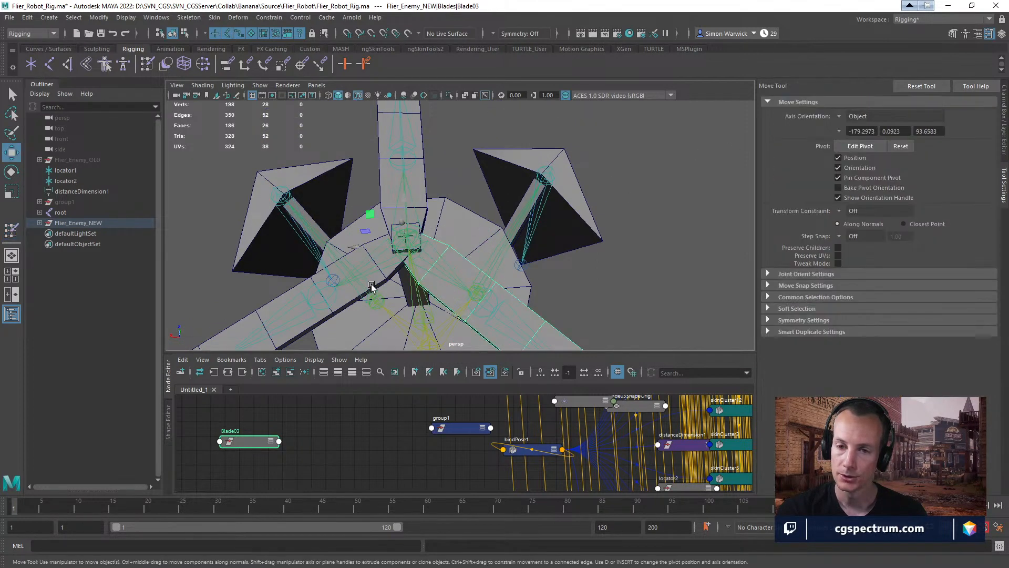
click(377, 280)
click(12, 230)
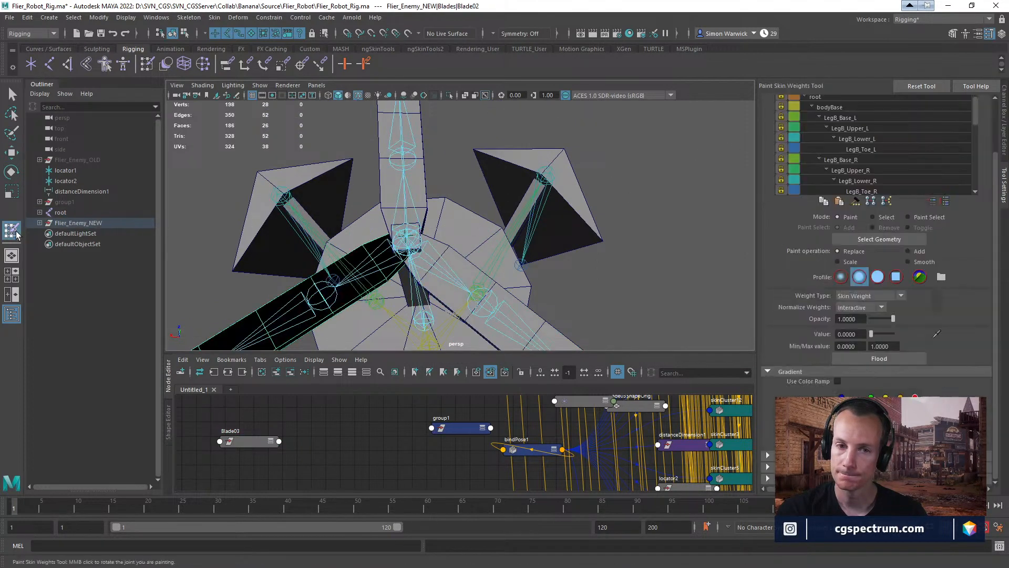
- Choose the bladeBase02 influence for painting and isolate Blade02 in the viewport
alt+drag(536, 214, 571, 162)
scroll(866, 158, down, 8)
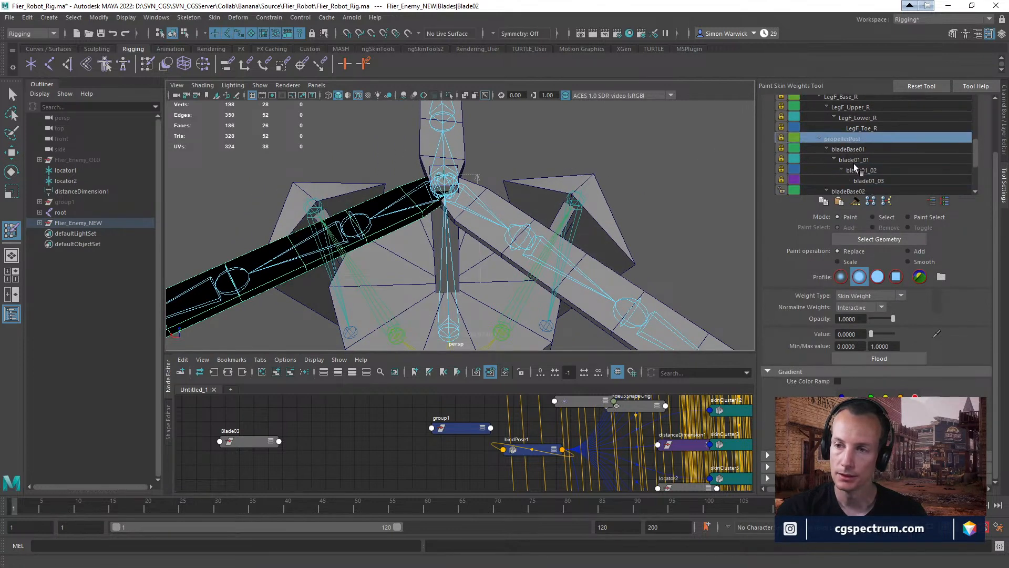
click(850, 139)
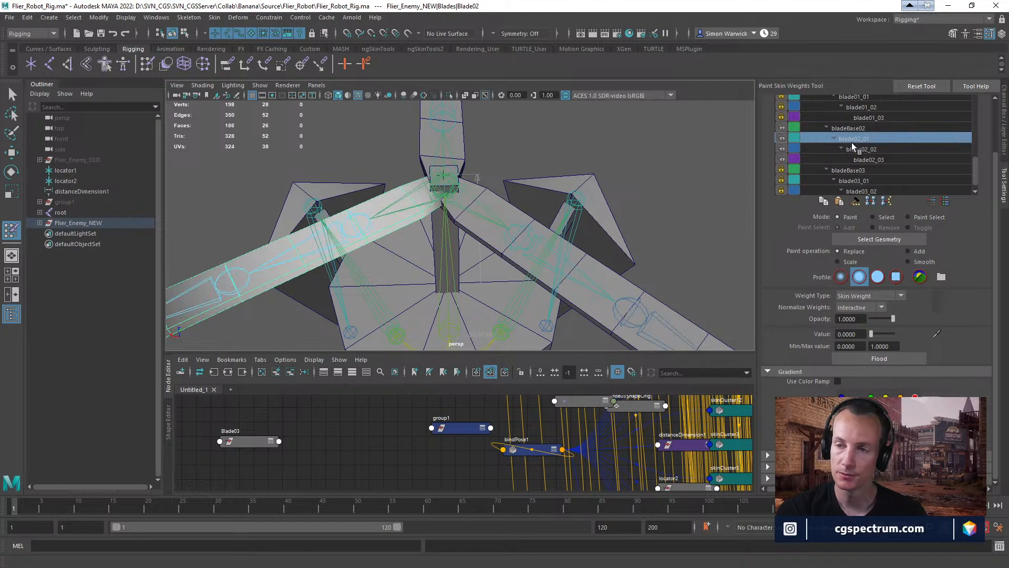
click(853, 128)
alt+drag(692, 187, 459, 214)
key(ctrl+1)
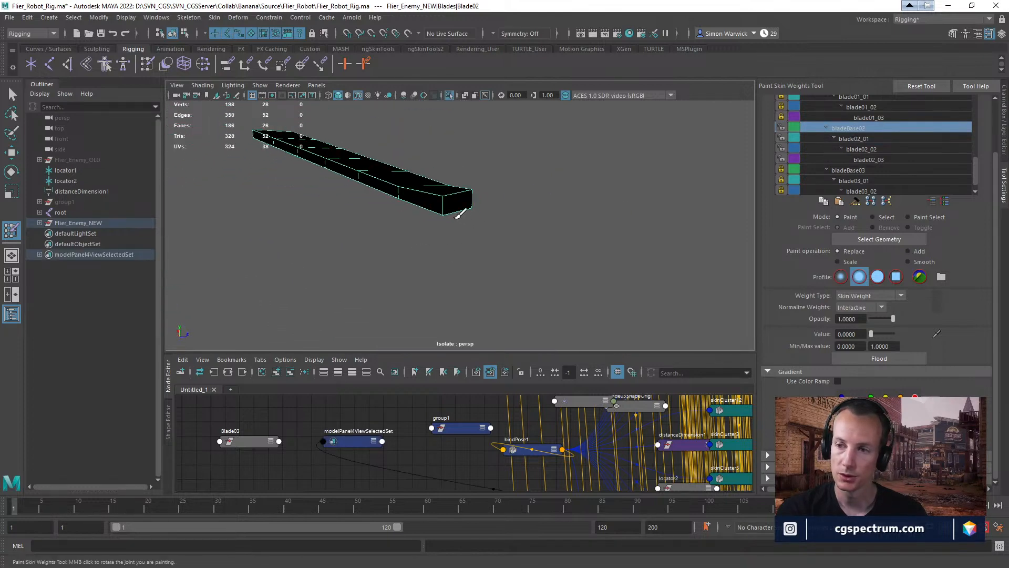
- Paint bladeBase02 weights onto the hub end of Blade02 using the Add operation at value 1
click(908, 251)
drag(875, 335, 899, 334)
mouse_move(446, 221)
mouse_down()
mouse_move(451, 208)
mouse_move(341, 226)
mouse_up()
mouse_move(435, 197)
mouse_down()
mouse_move(506, 221)
mouse_move(478, 185)
mouse_move(529, 288)
mouse_move(566, 269)
mouse_move(562, 261)
mouse_up()
mouse_move(463, 220)
mouse_down()
mouse_move(473, 243)
mouse_move(444, 200)
mouse_move(448, 157)
mouse_move(457, 226)
mouse_move(356, 227)
mouse_move(526, 203)
mouse_move(479, 191)
mouse_move(599, 174)
mouse_up()
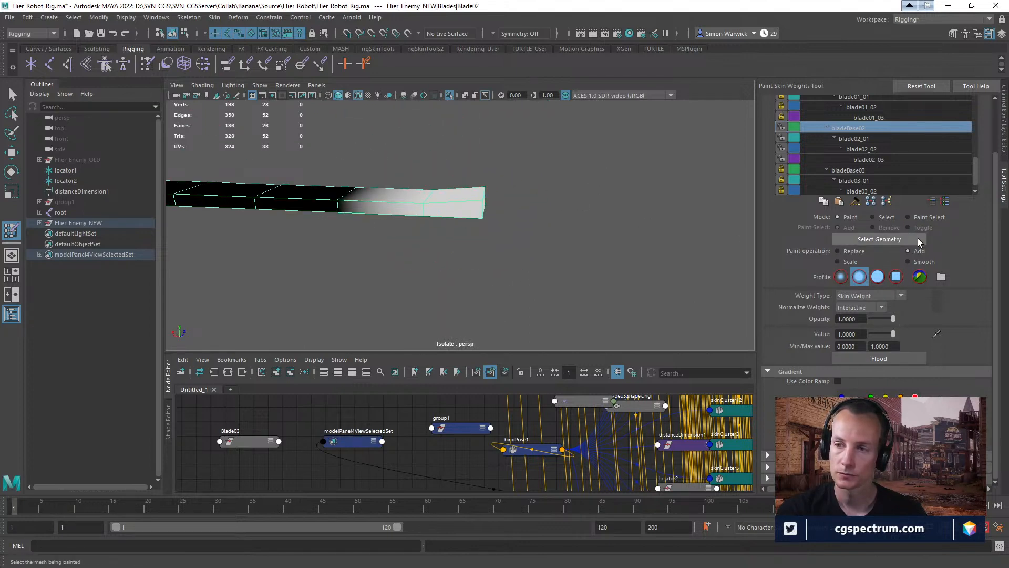
- Flood the bladeBase02 weights on Blade02 three times with the Smooth operation
click(908, 261)
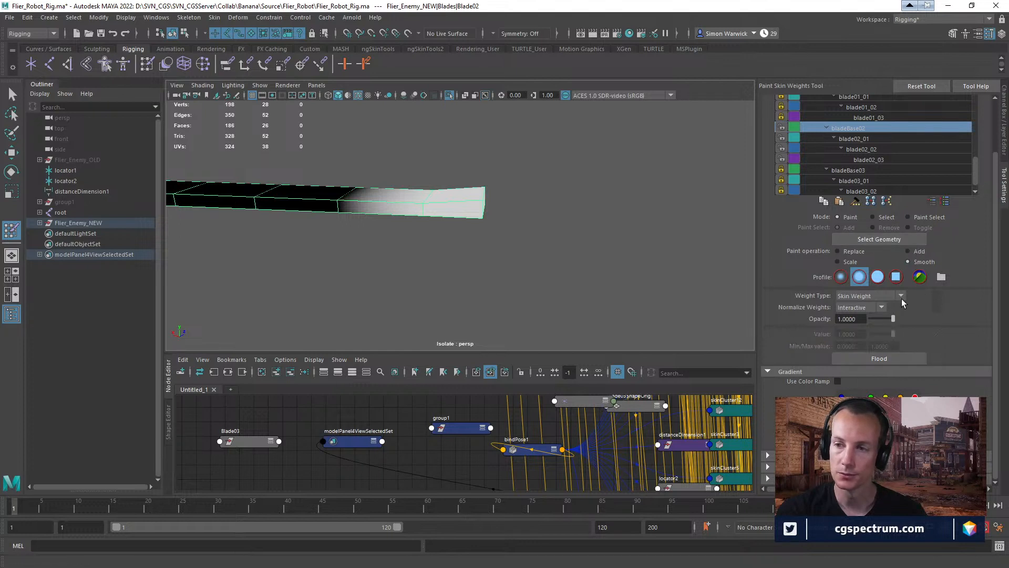
click(875, 358)
click(875, 357)
click(875, 358)
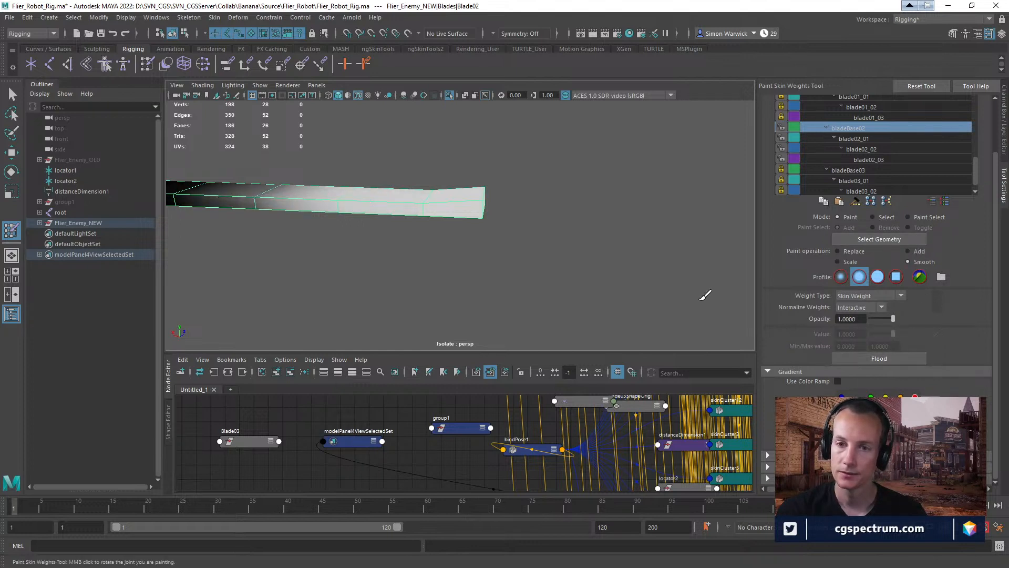
- Inspect the skin weights of the bladeBase02, blade02_01, blade02_02 and blade02_03 joints on the isolated Blade02 mesh
alt+drag(610, 216, 583, 269)
click(862, 138)
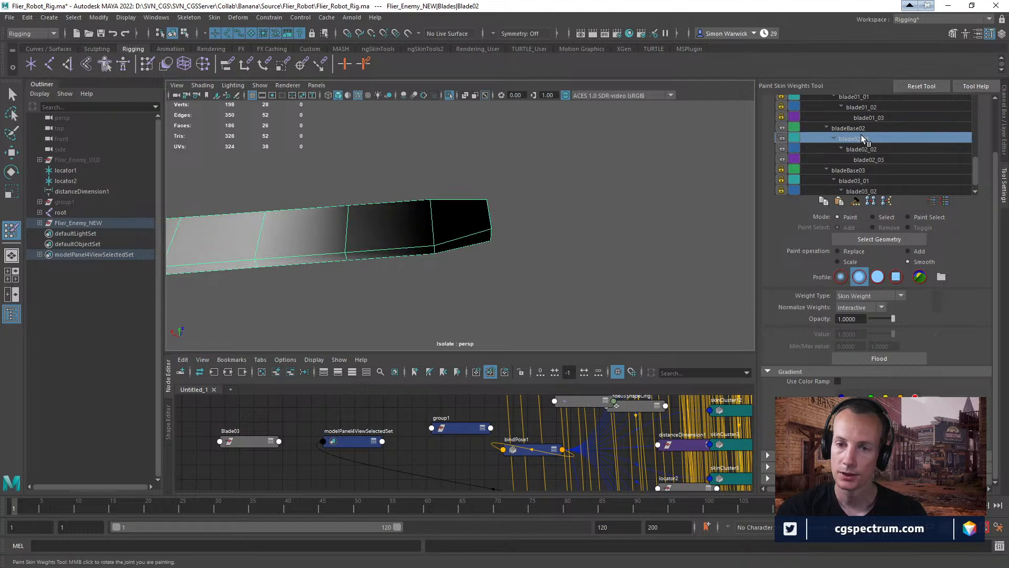
alt+drag(639, 162, 708, 185)
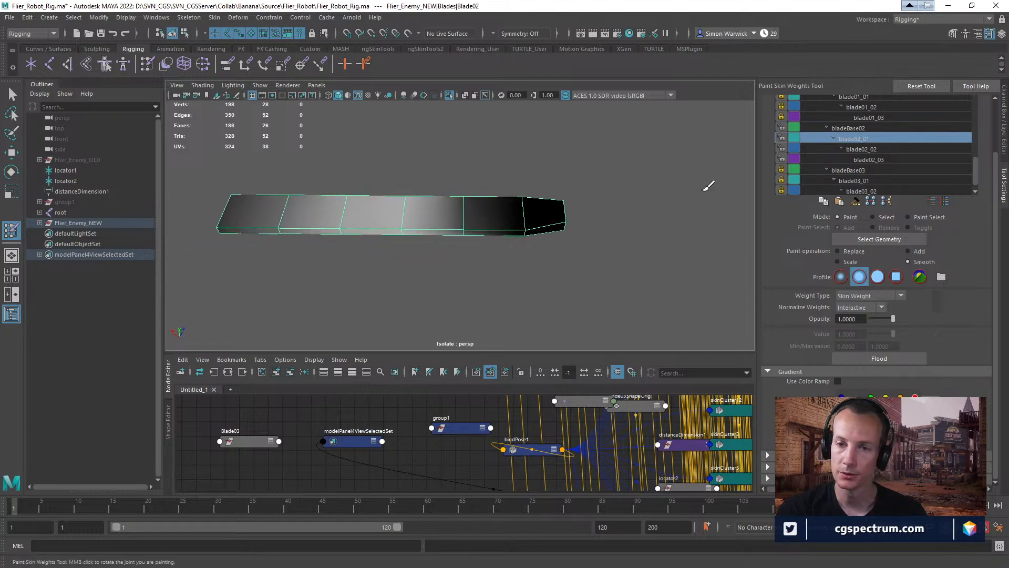
click(859, 149)
click(876, 161)
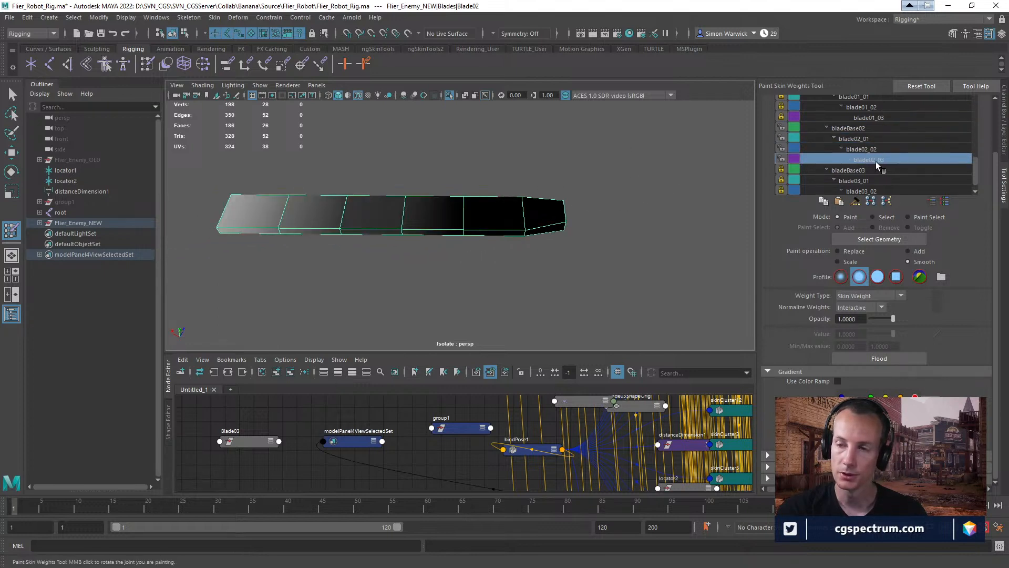
- Lock the skin weights of the bladeBase02 and blade02_01 joints, and leave the isolated view of Blade02
click(844, 129)
click(780, 127)
click(782, 138)
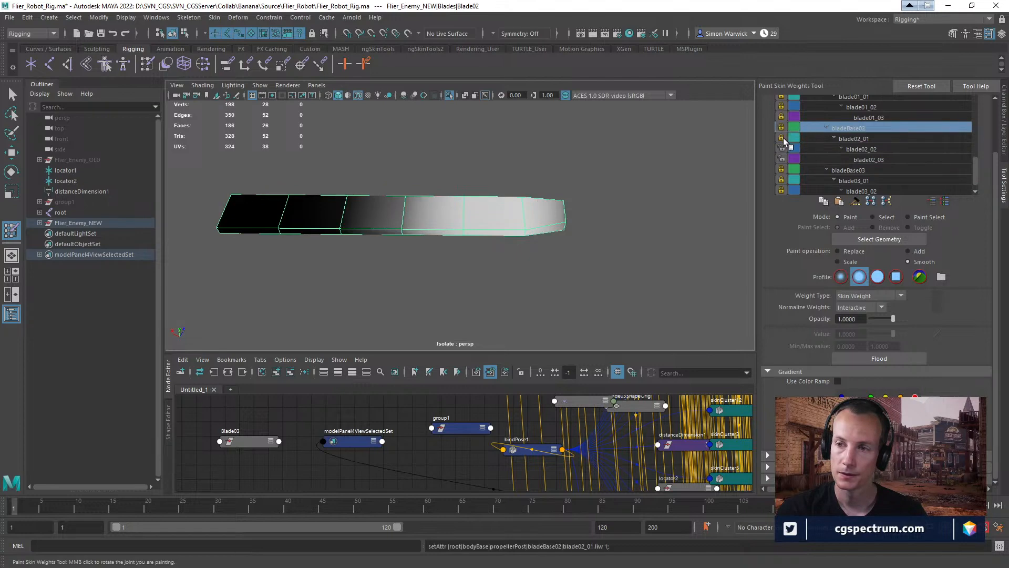
mouse_move(663, 207)
alt+mouse_down()
mouse_move(717, 182)
mouse_move(516, 236)
mouse_move(623, 237)
mouse_move(619, 219)
mouse_move(617, 239)
alt+mouse_up()
key(ctrl+1)
scroll(516, 235, down, 3)
- Start weight painting on the PropellerPost mesh and display the propellerPost joint's influence on it
key(w)
mouse_move(566, 261)
alt+mouse_down()
mouse_move(544, 263)
mouse_move(574, 273)
mouse_move(498, 232)
alt+mouse_up()
click(550, 258)
click(11, 230)
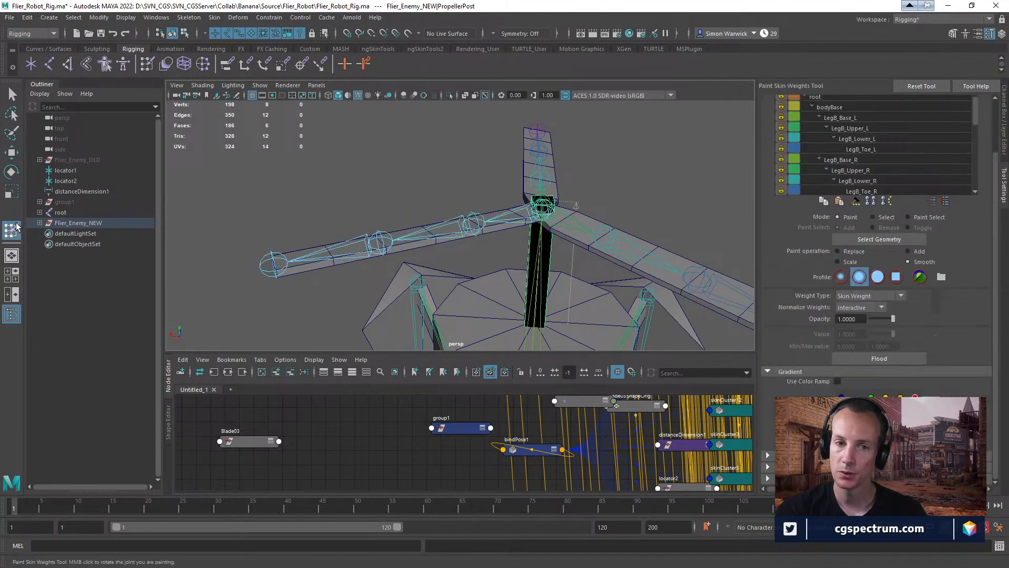
scroll(872, 157, down, 15)
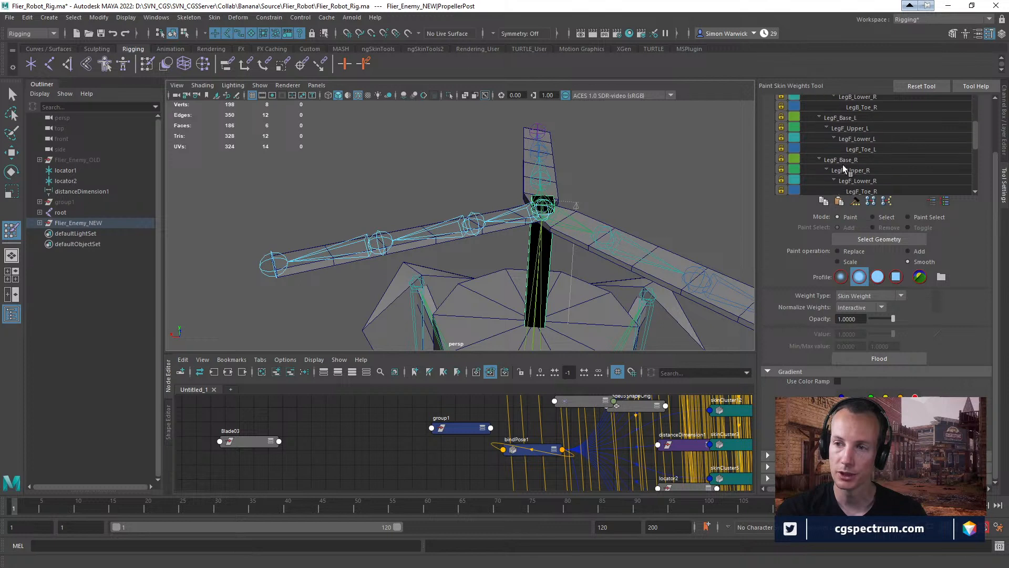
click(839, 129)
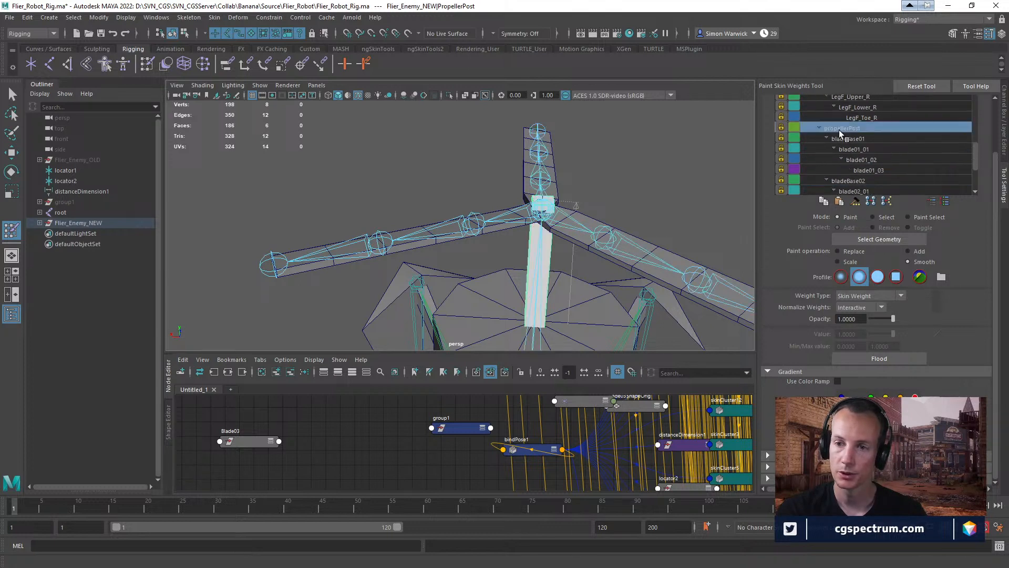
- Set the weight paint operation to Add, leaving the propellerPost joint's weights locked, and save the scene
click(780, 129)
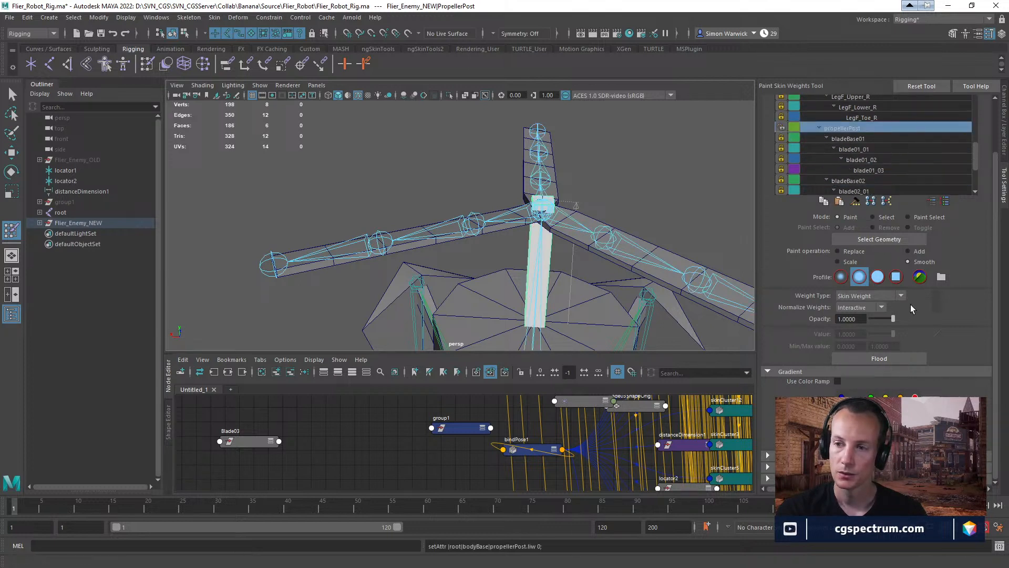
click(919, 253)
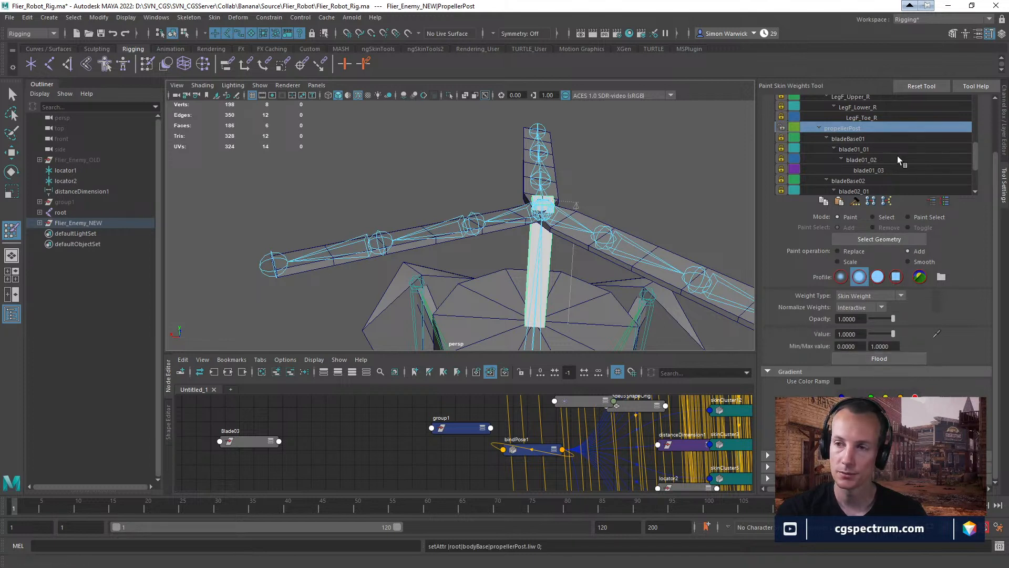
click(781, 128)
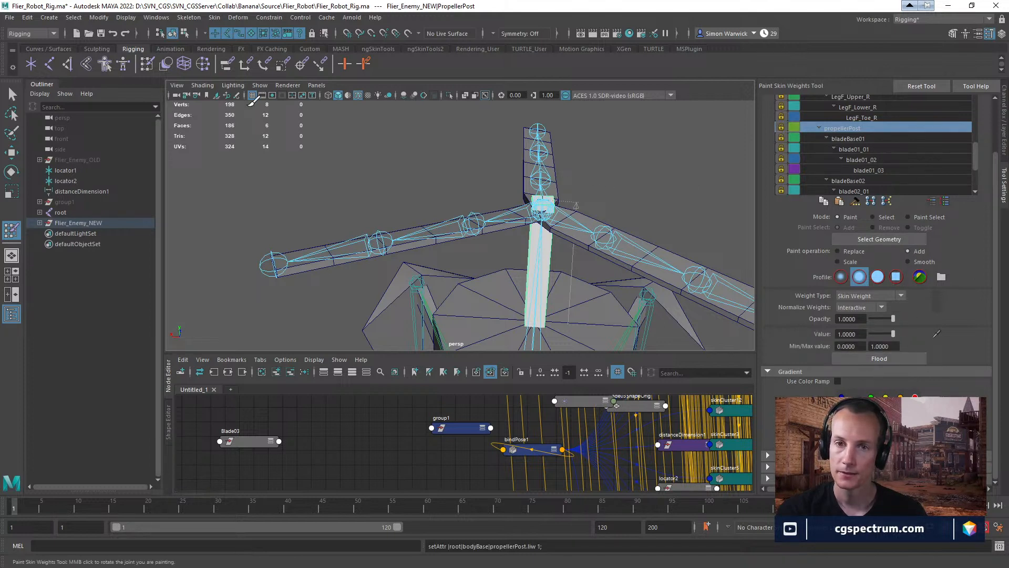
click(10, 18)
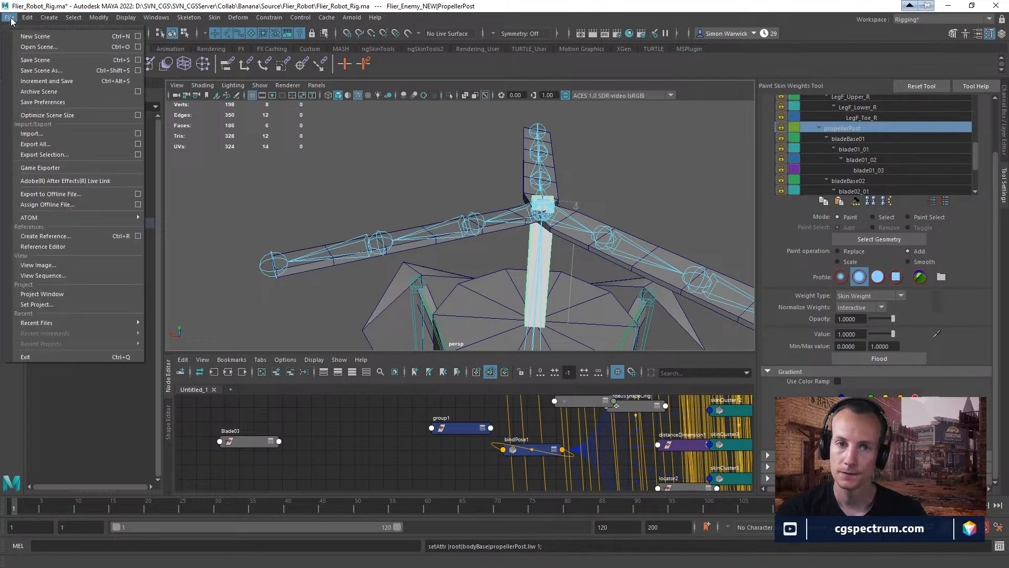
click(39, 60)
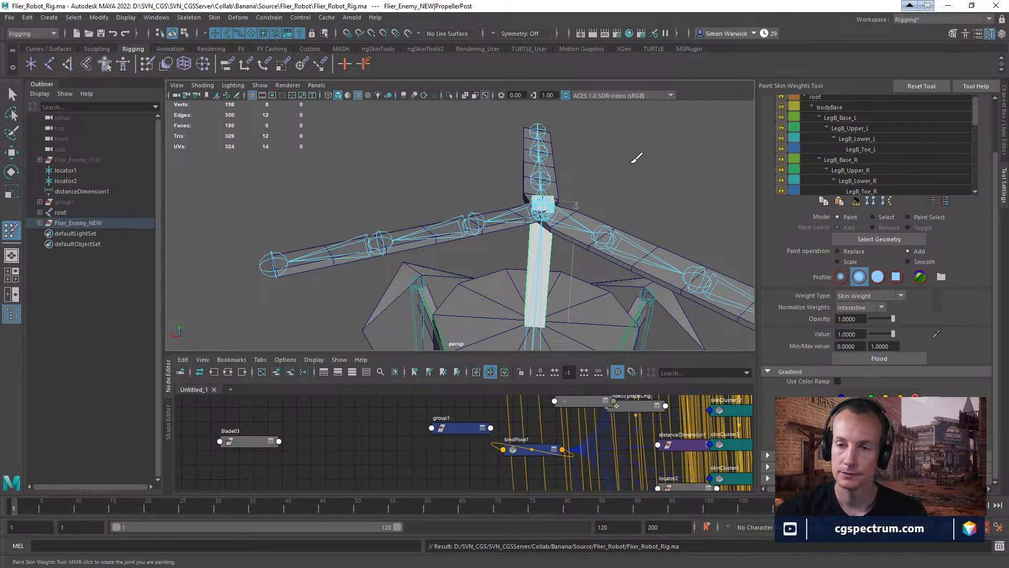
- Leave weight painting for the Move tool, clear the selection and view the whole robot from the front
key(w)
alt+drag(634, 197, 471, 214)
click(498, 221)
alt+drag(552, 223, 518, 250)
click(583, 167)
alt+drag(582, 167, 456, 266)
alt+middle_drag(471, 269, 472, 296)
mouse_move(473, 295)
alt+mouse_down()
mouse_move(484, 300)
mouse_move(467, 295)
alt+mouse_up()
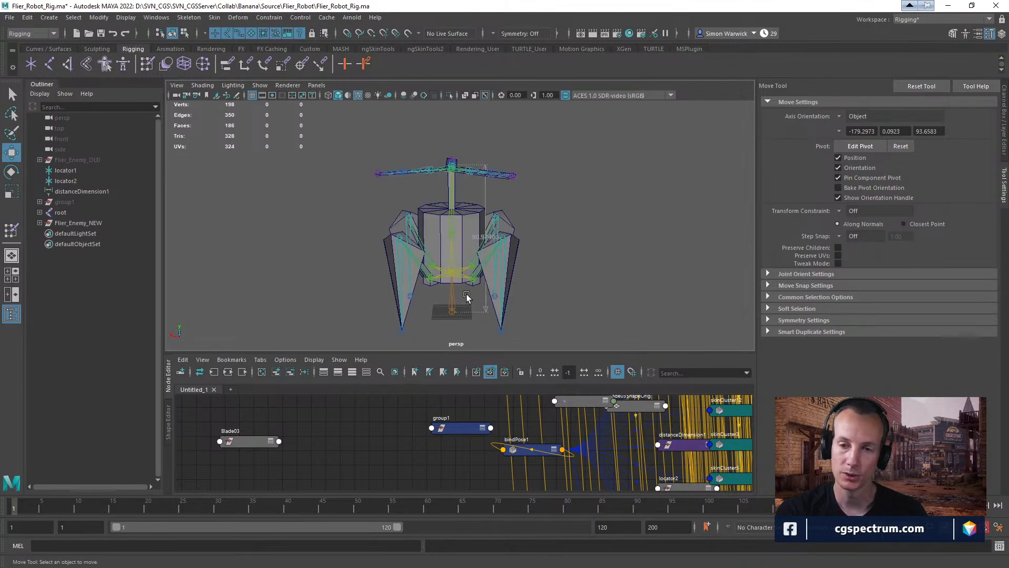
- Select the root joint and examine the robot's full skeleton inside the mesh from several sides
click(453, 310)
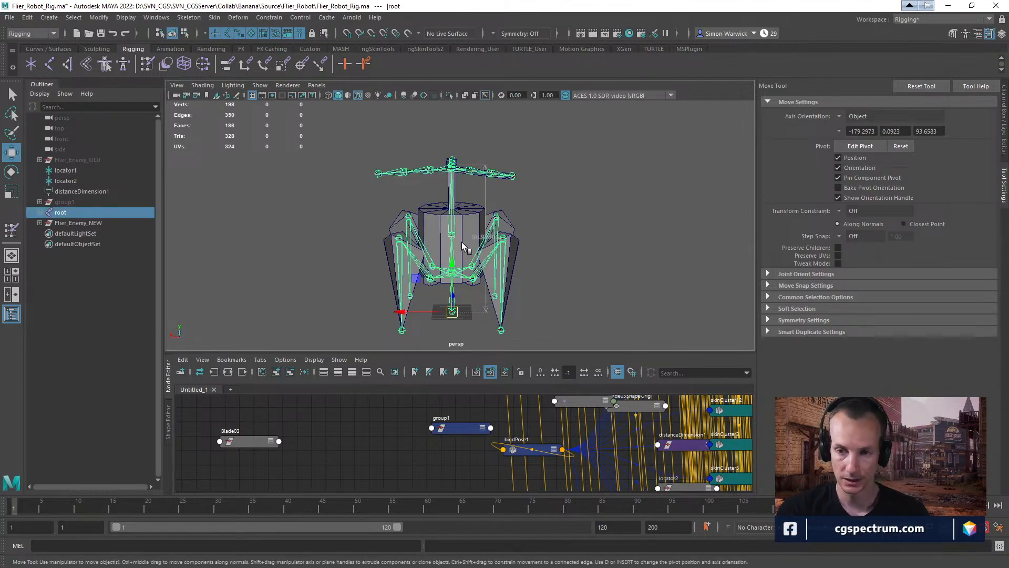
alt+drag(461, 241, 306, 242)
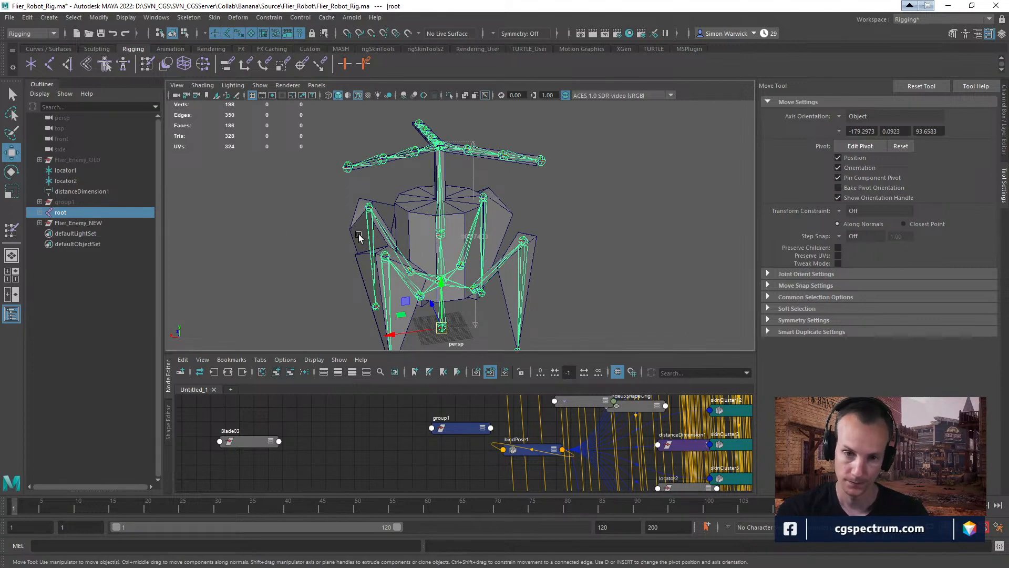
alt+drag(434, 249, 482, 212)
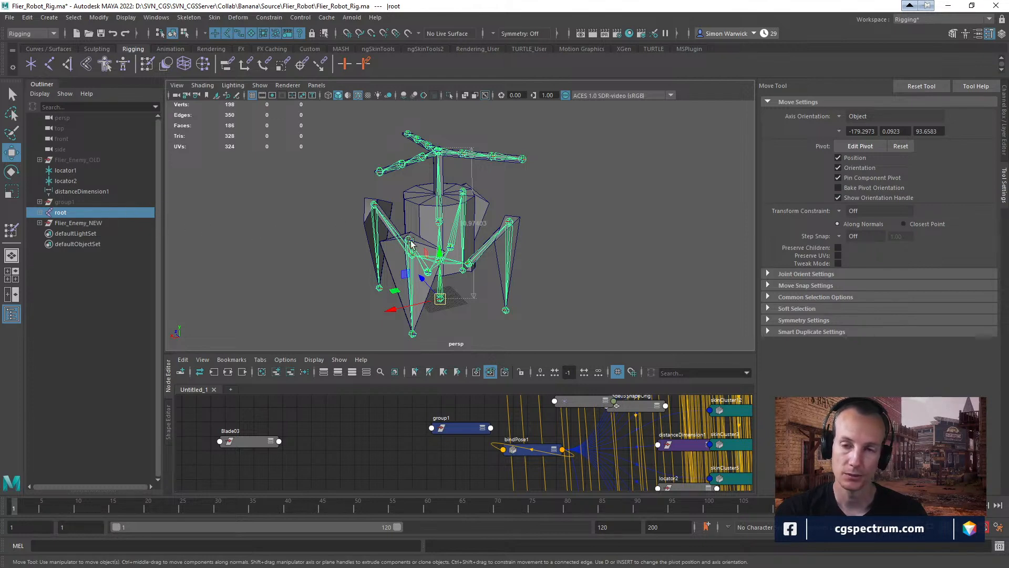
alt+drag(454, 260, 498, 266)
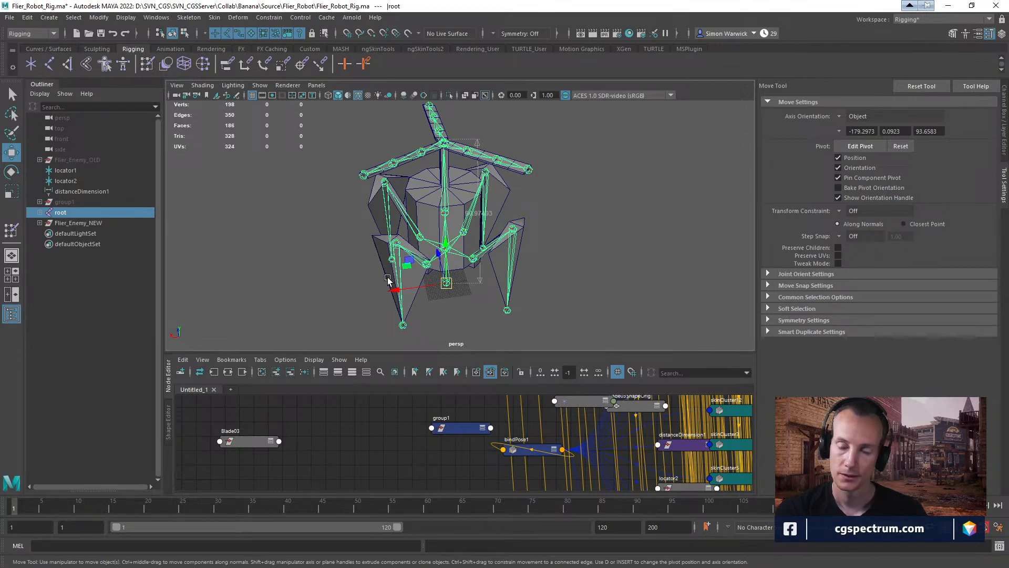
alt+drag(387, 280, 389, 235)
alt+drag(323, 233, 427, 232)
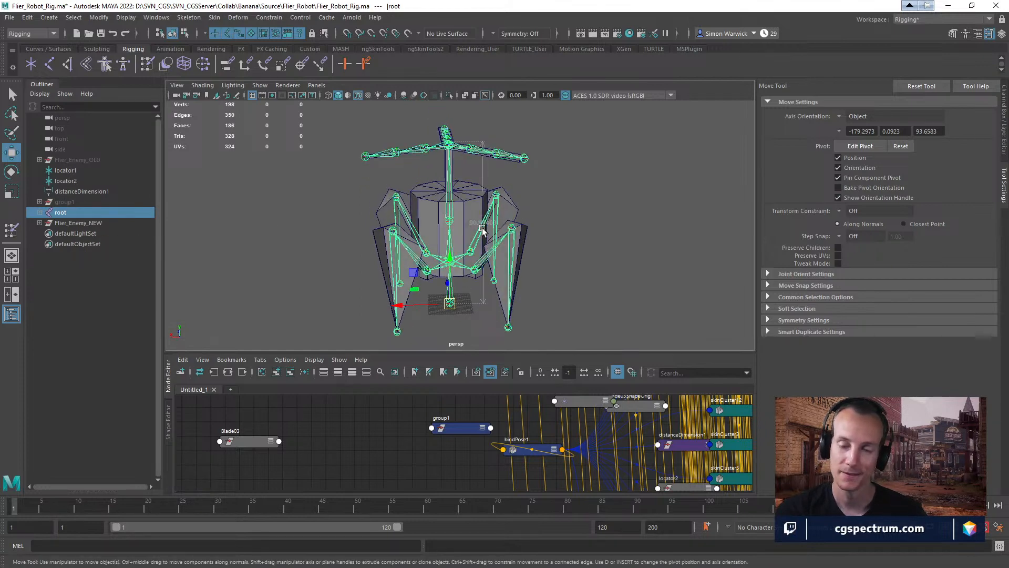
- Select the Flier_Enemy_NEW group together with the root joint and open the export dialog for the selection
click(67, 223)
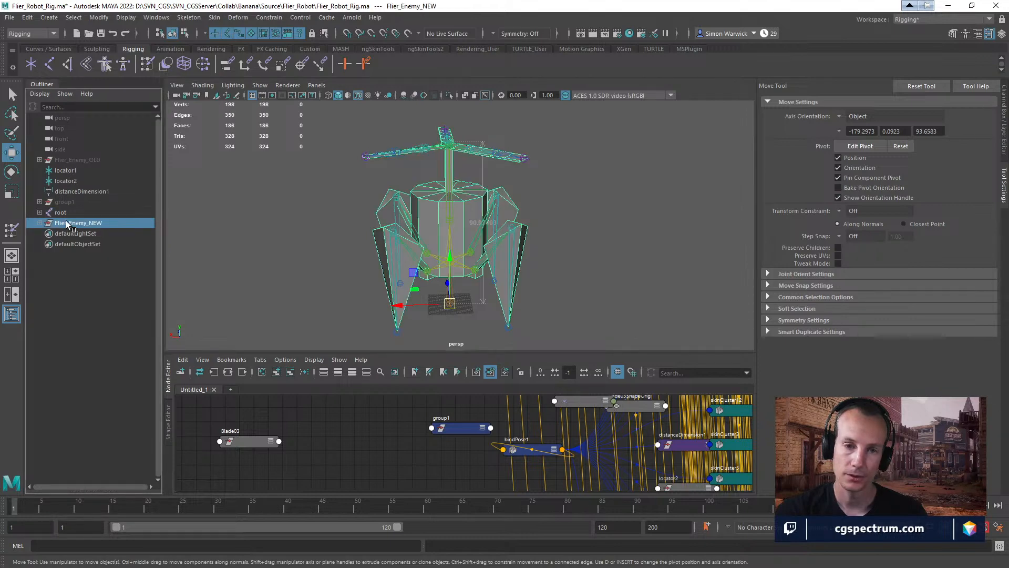
ctrl+click(62, 213)
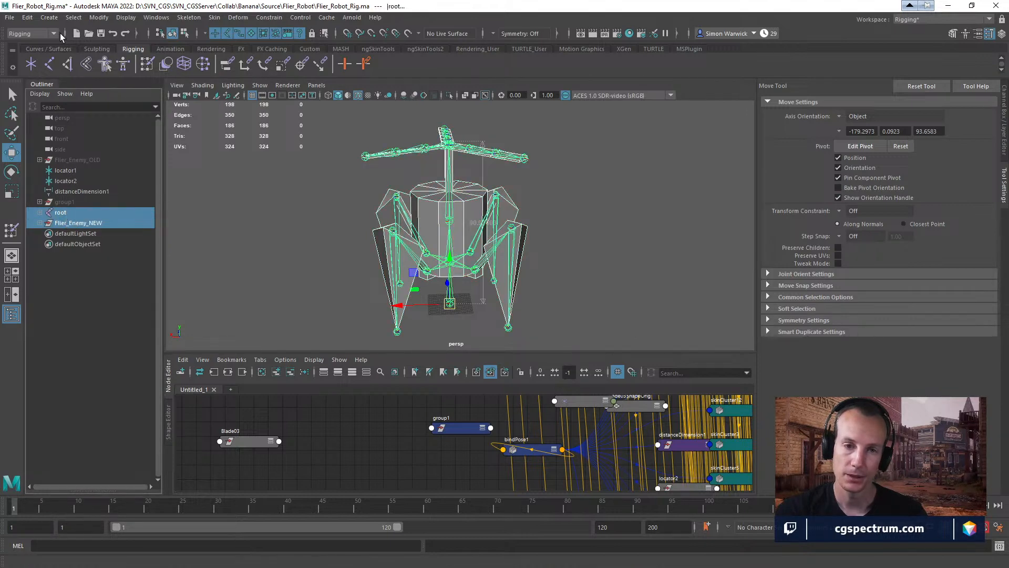
click(10, 17)
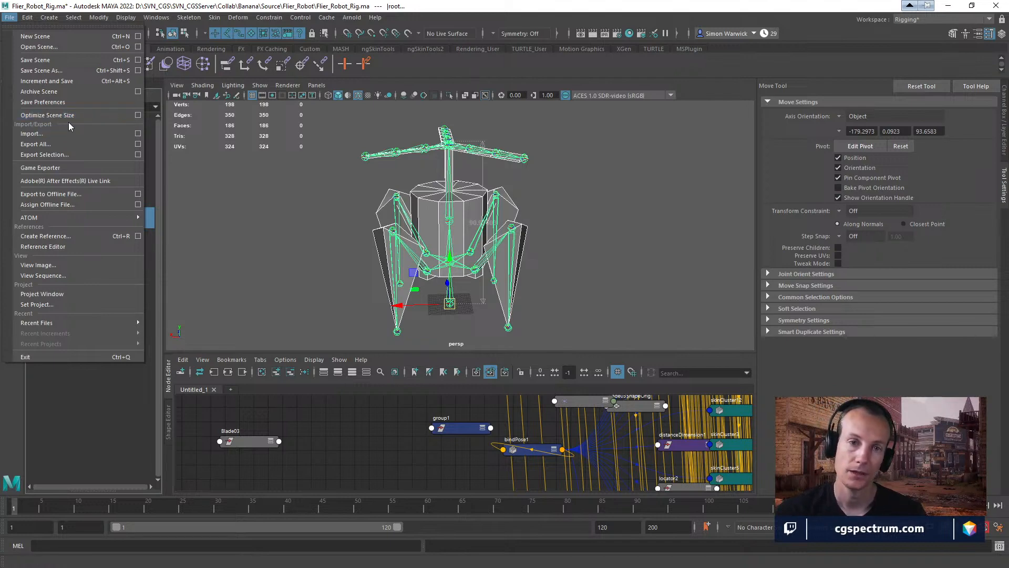
click(74, 156)
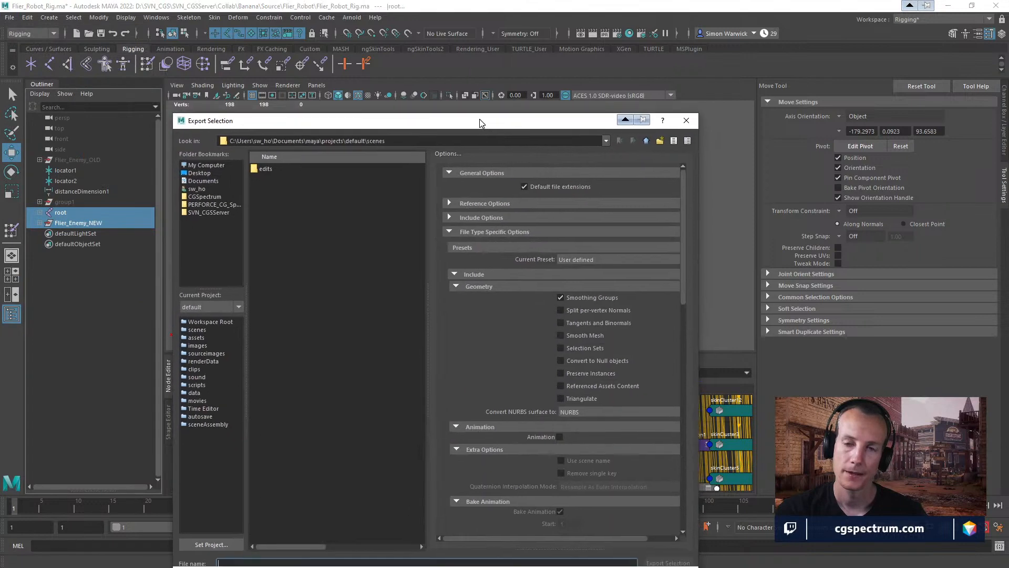
drag(480, 122, 531, 72)
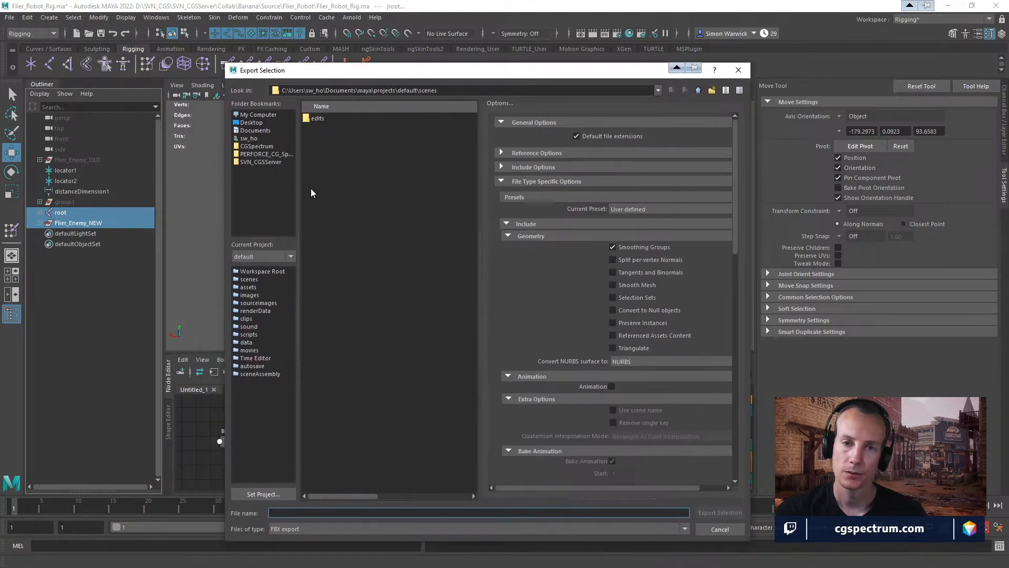
- Set the export location to the SVN_CGSServer folder Collab\Banana\Source\Flier_Robot
click(261, 162)
double_click(321, 138)
double_click(321, 118)
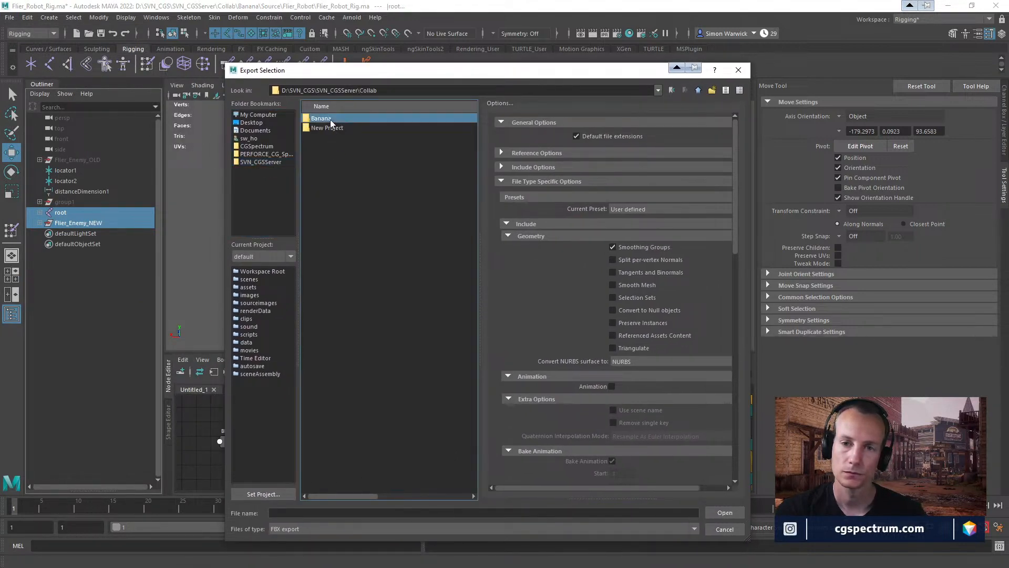
double_click(321, 176)
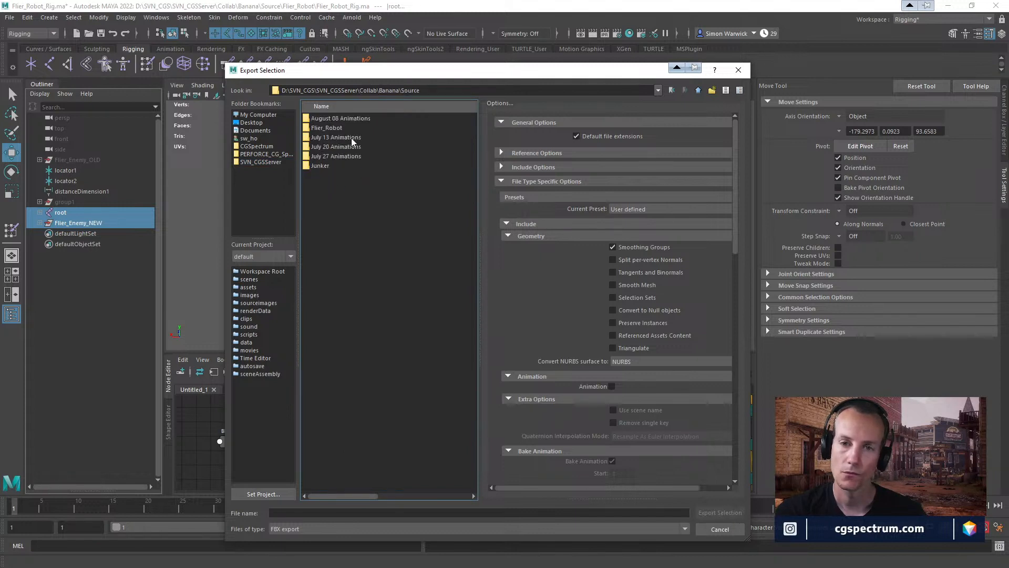
double_click(338, 130)
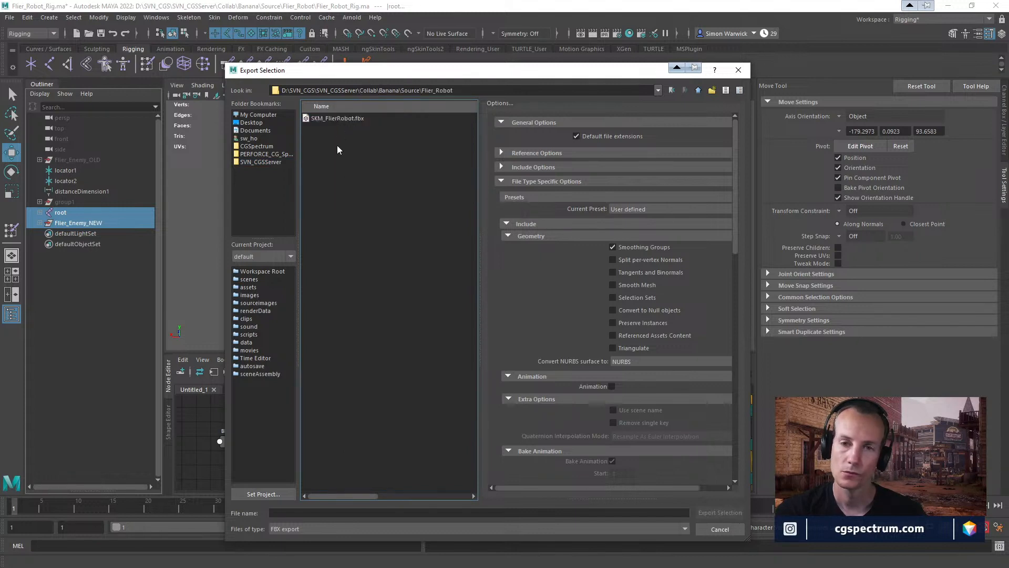
- Export the selection as FBX over the existing SKM_FlierRobot.fbx file and confirm the replacement
click(342, 119)
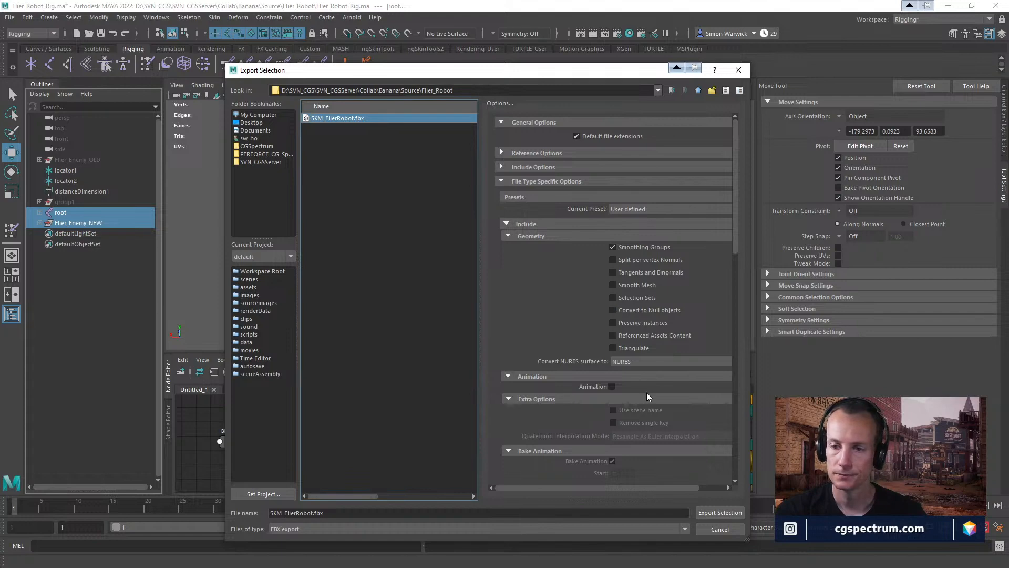
click(720, 513)
click(465, 321)
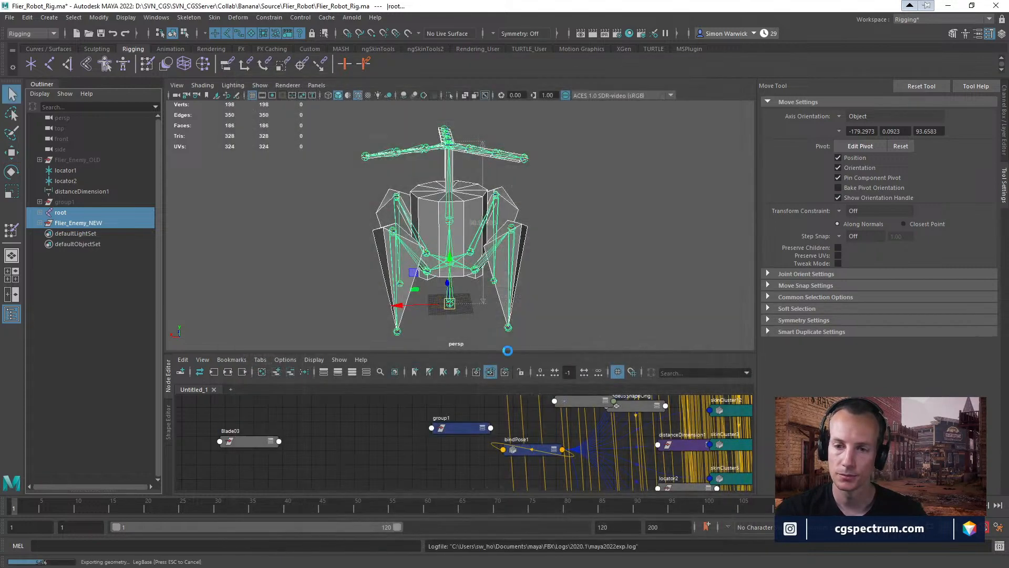
- Switch to Unreal Editor, compile and save the CR_FlierRobot control rig with source control check-out, and close its editor
click(959, 5)
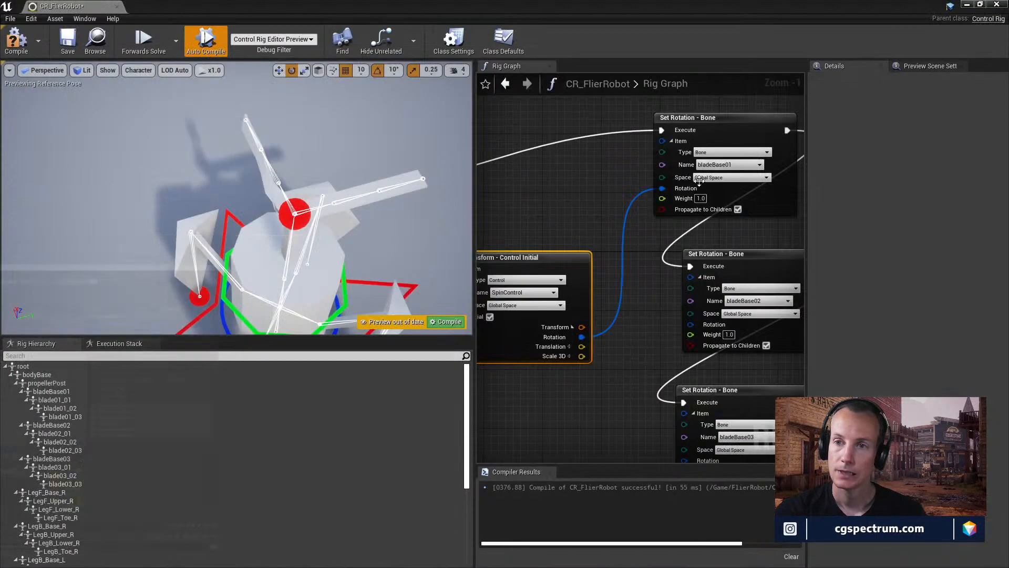
click(16, 41)
click(68, 39)
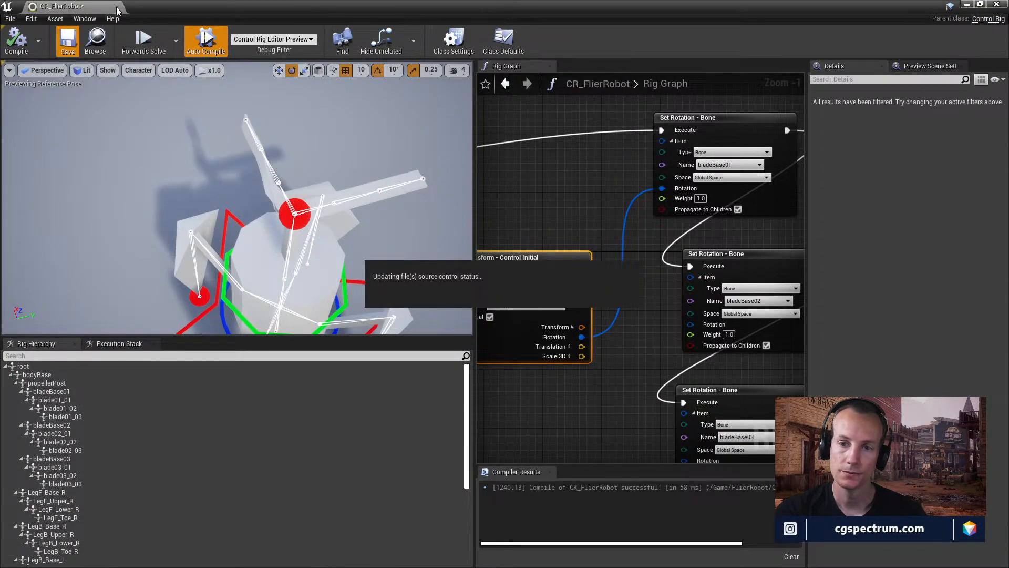
click(591, 385)
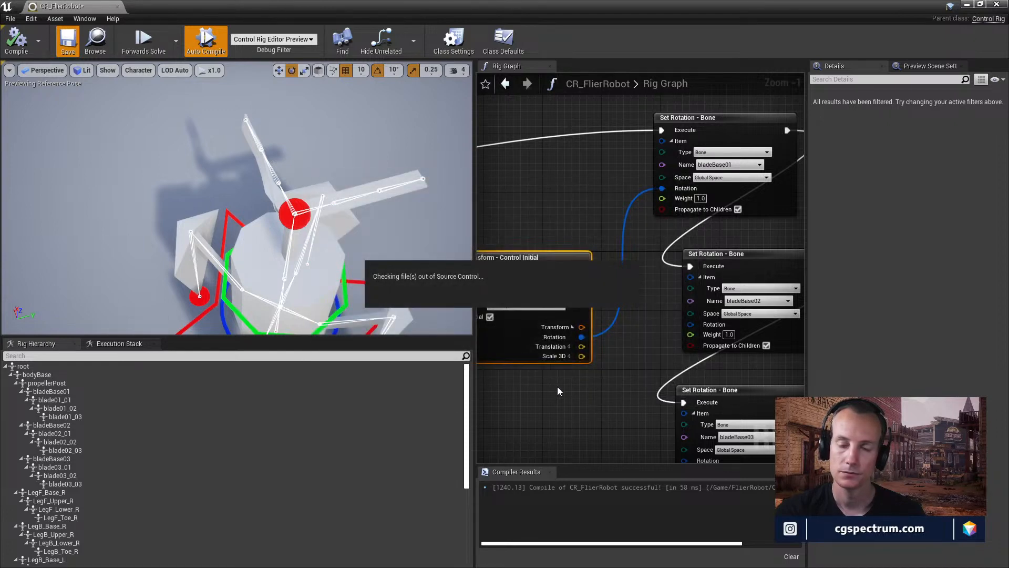
click(117, 7)
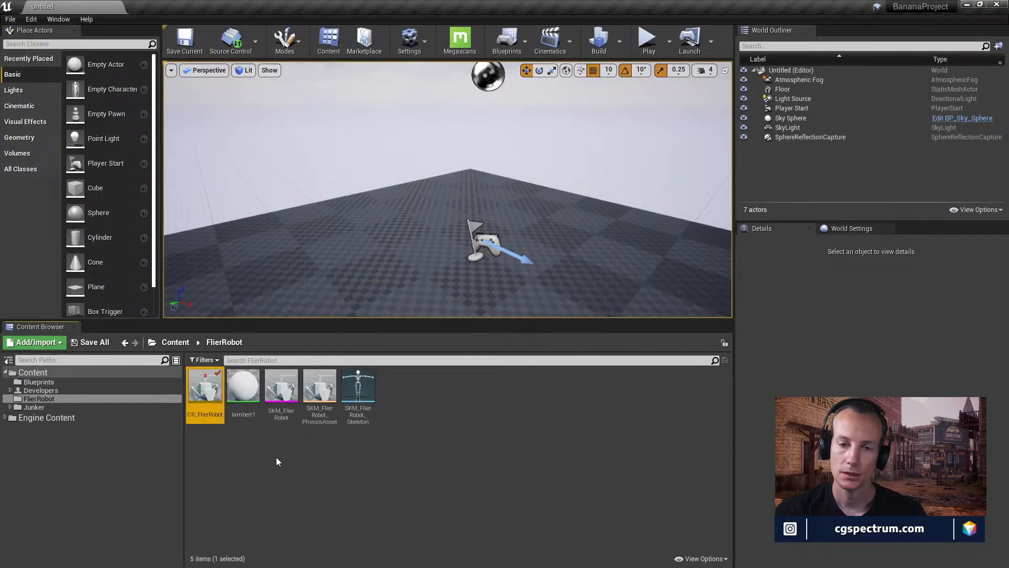
- Reimport the SKM_FlierRobot skeletal mesh from its source file and save it with source control check-out
click(282, 404)
right_click(289, 404)
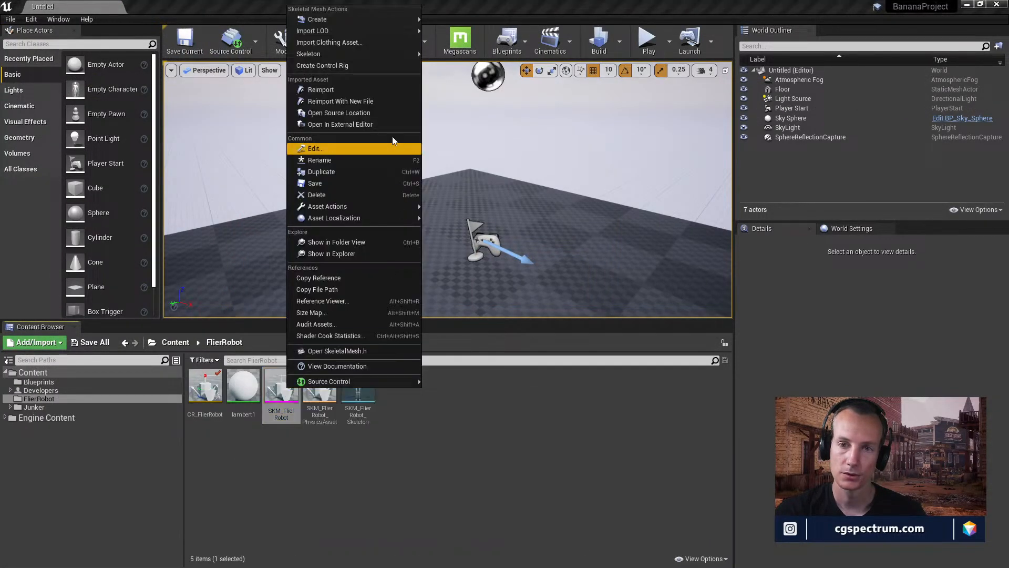
click(342, 95)
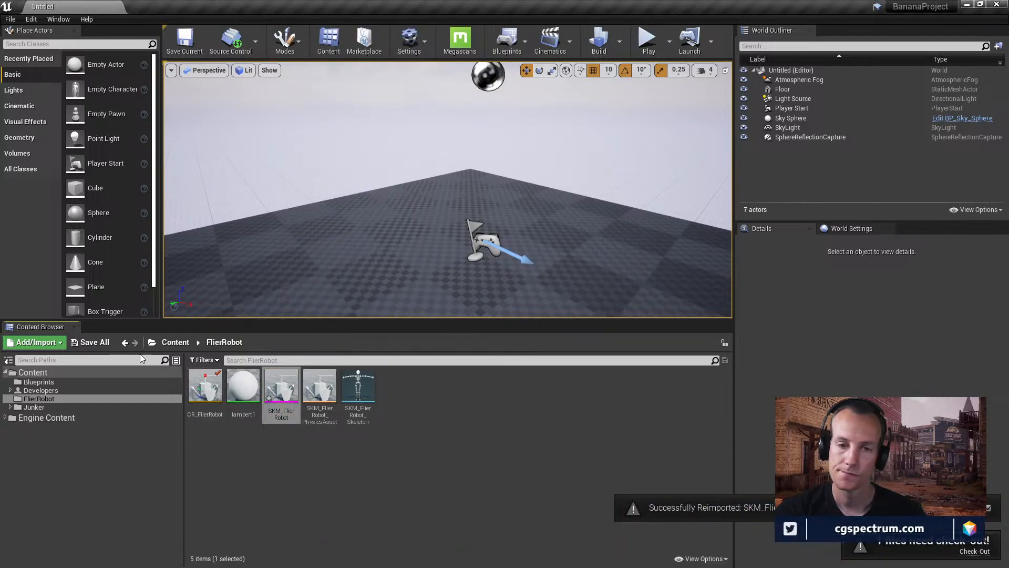
click(94, 345)
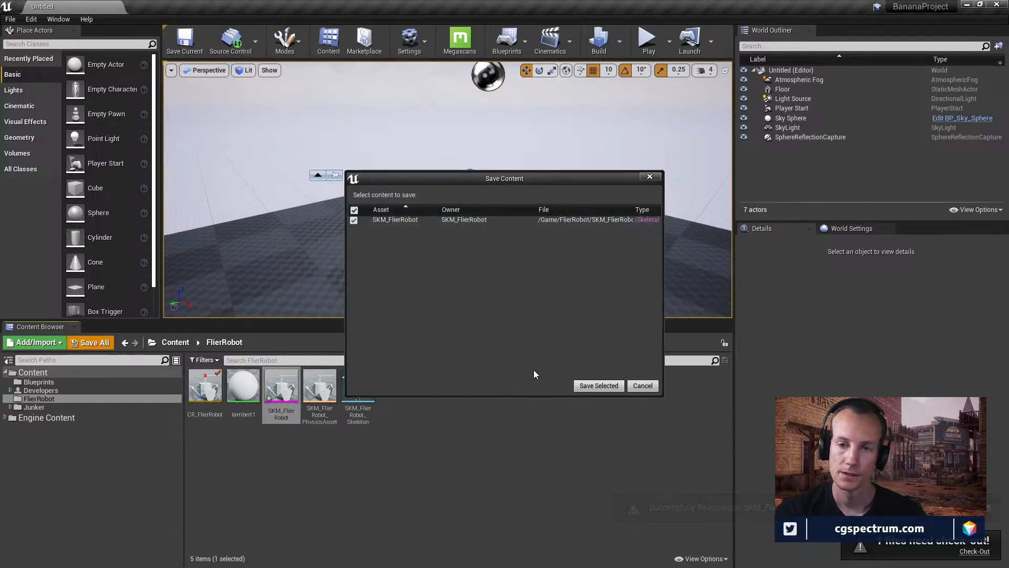
click(596, 388)
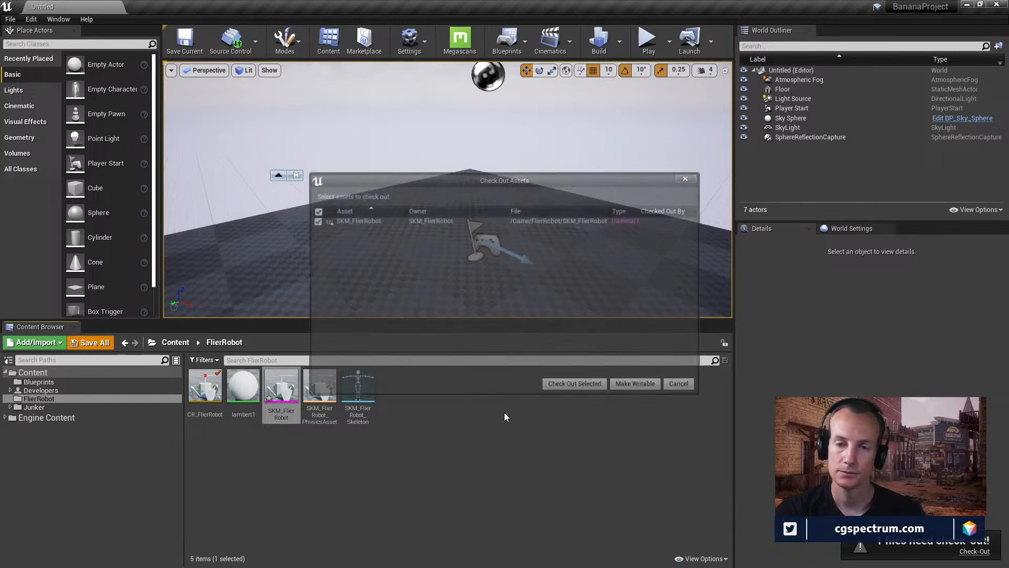
click(576, 386)
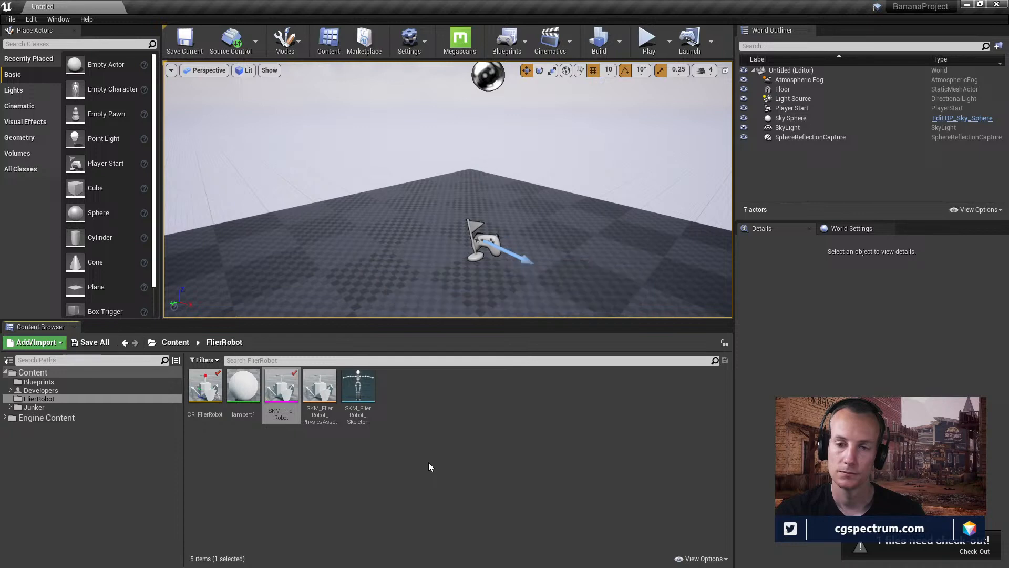
- Open the CR_FlierRobot control rig and test the propeller blades by rotating SpinControl
click(206, 386)
double_click(206, 387)
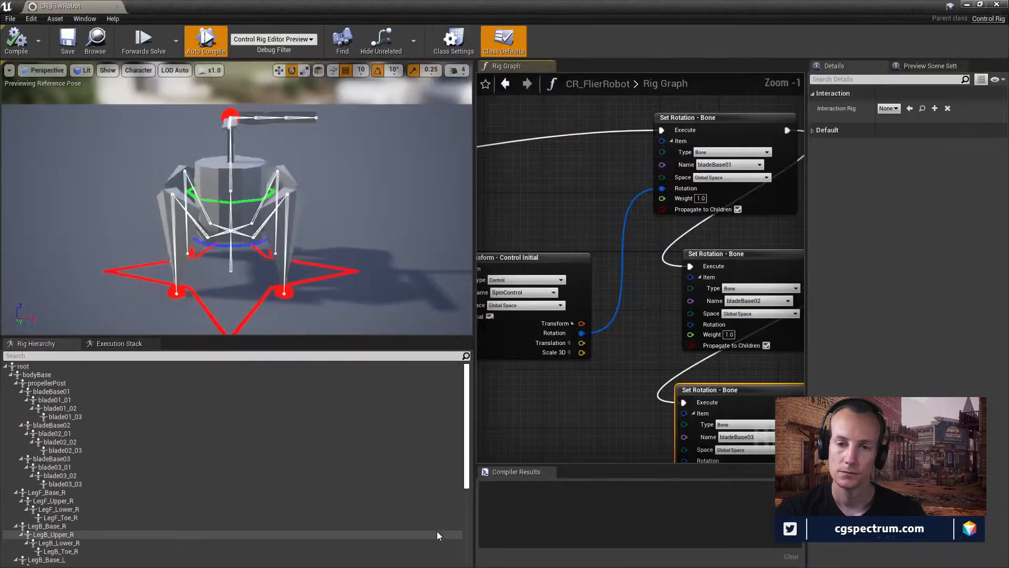
alt+drag(231, 211, 273, 236)
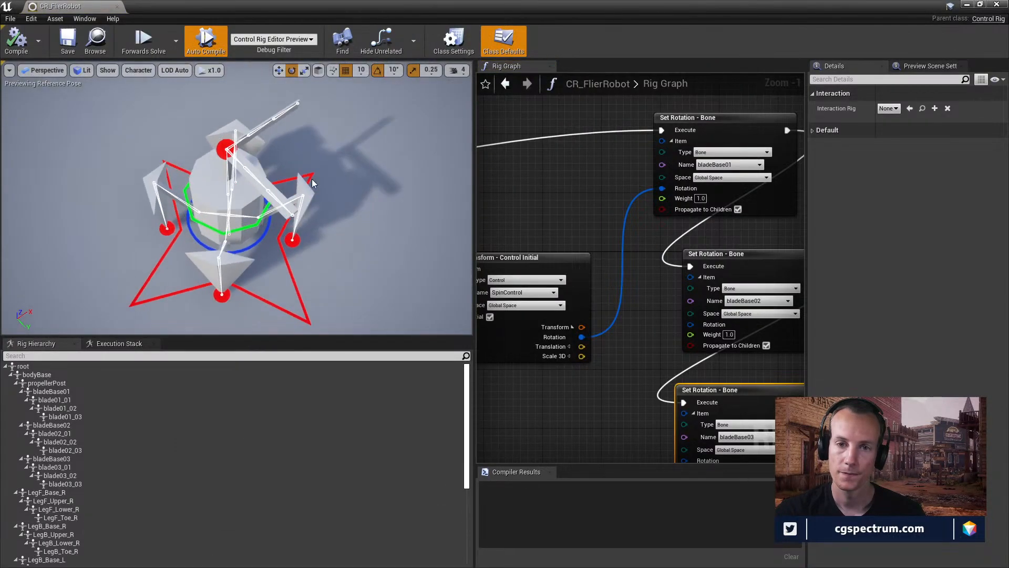
alt+right_drag(273, 237, 252, 205)
alt+drag(237, 200, 368, 221)
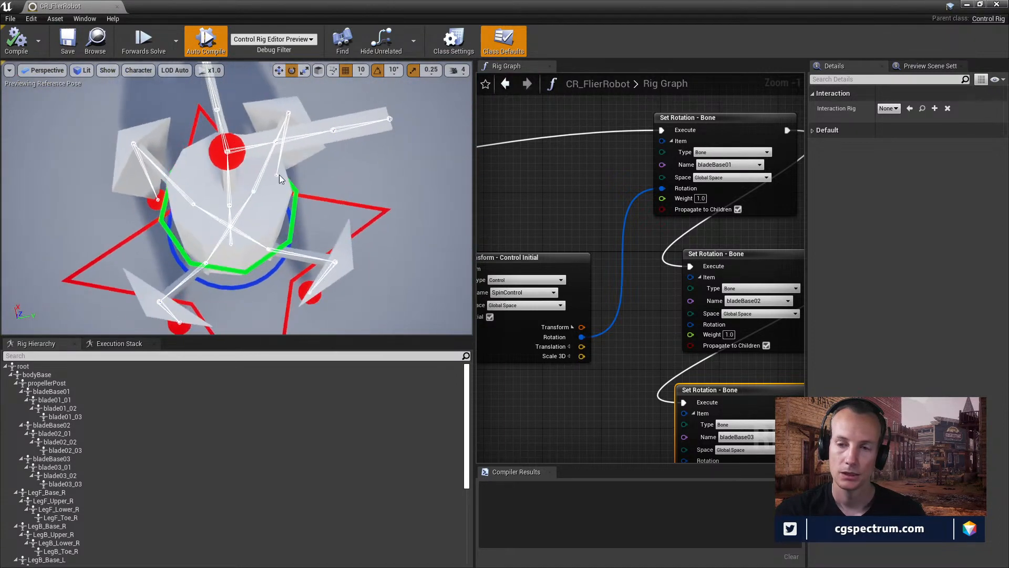
click(240, 160)
drag(217, 204, 399, 212)
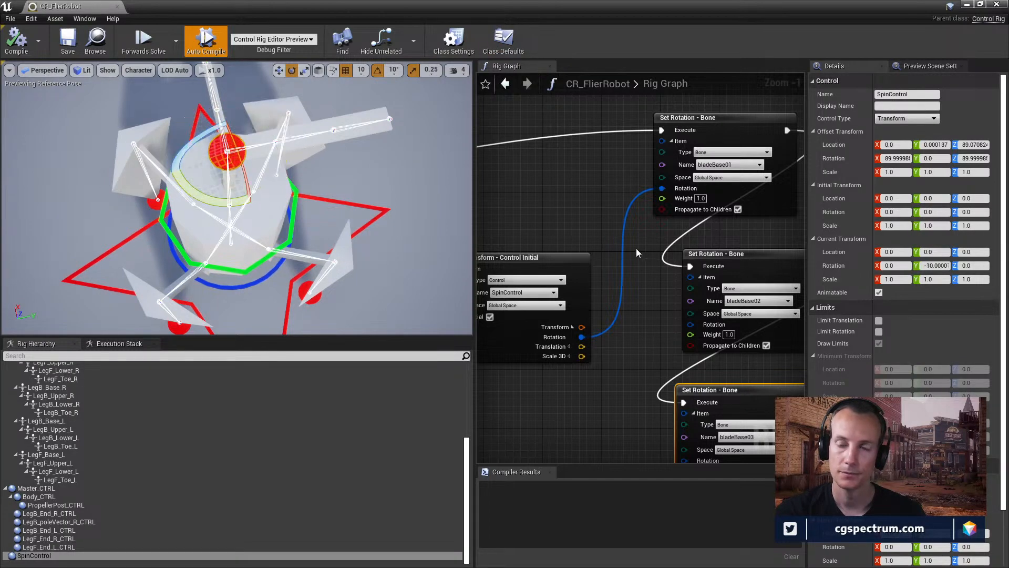
- Connect the Rotation output of the SpinControl Get Transform node to the bladeBase02 and bladeBase03 Set Rotation nodes
click(610, 259)
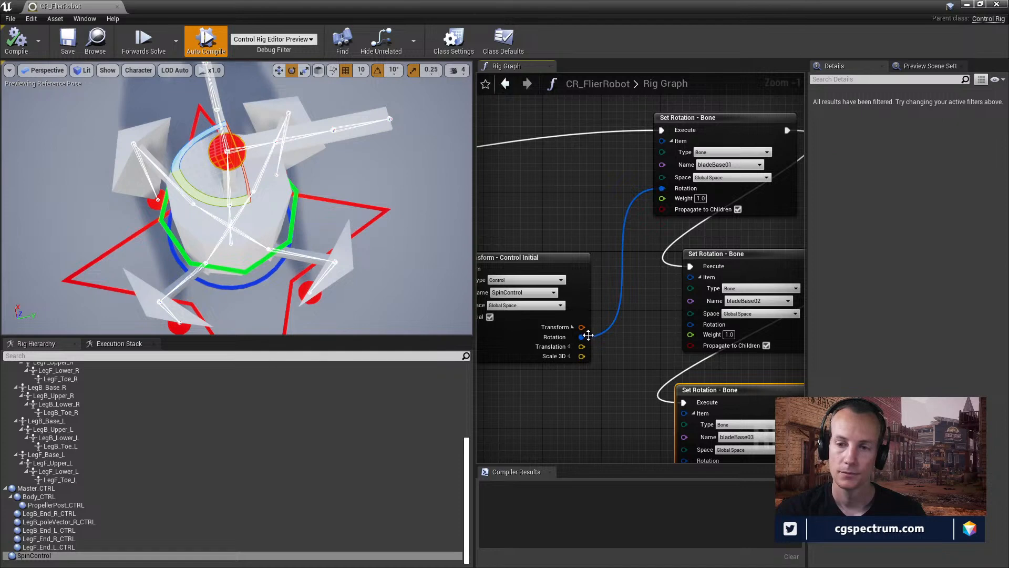
drag(587, 335, 690, 324)
right_drag(657, 350, 640, 289)
drag(564, 276, 667, 399)
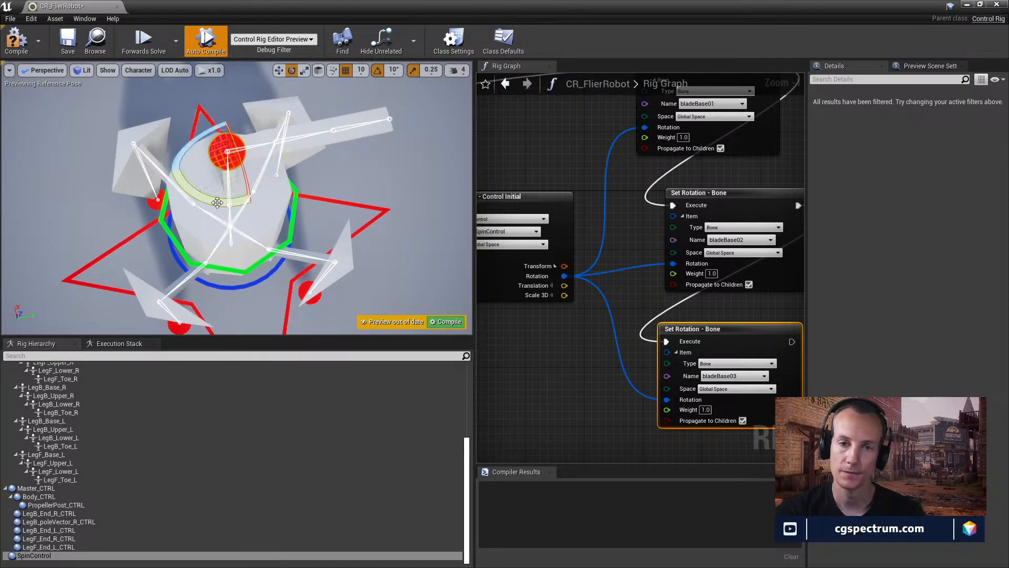
- Turn off Initial on the SpinControl Get Transform node and reconnect its Rotation to the bladeBase03 Set Rotation node
key(ctrl+z)
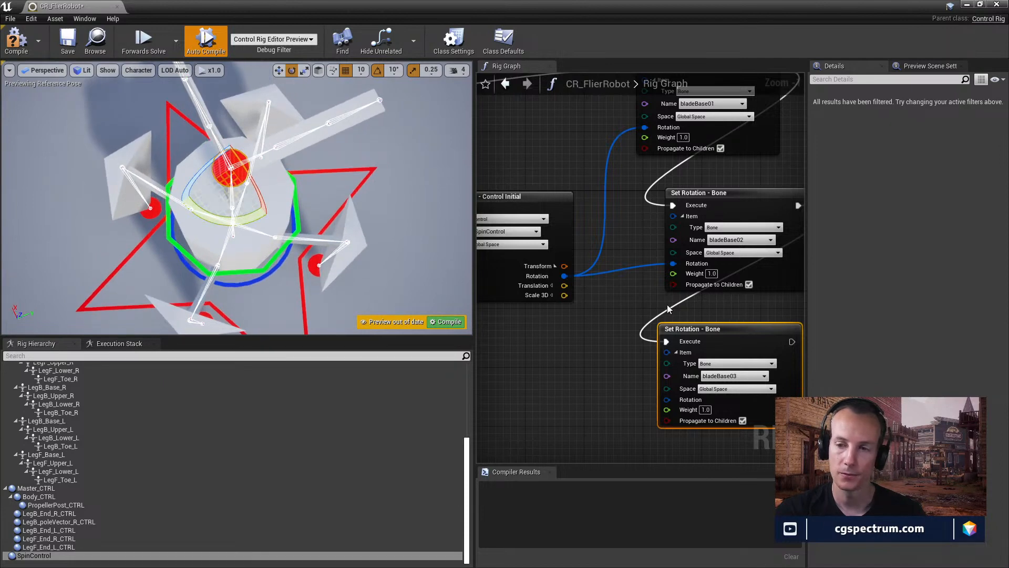
right_drag(634, 303, 658, 297)
click(621, 262)
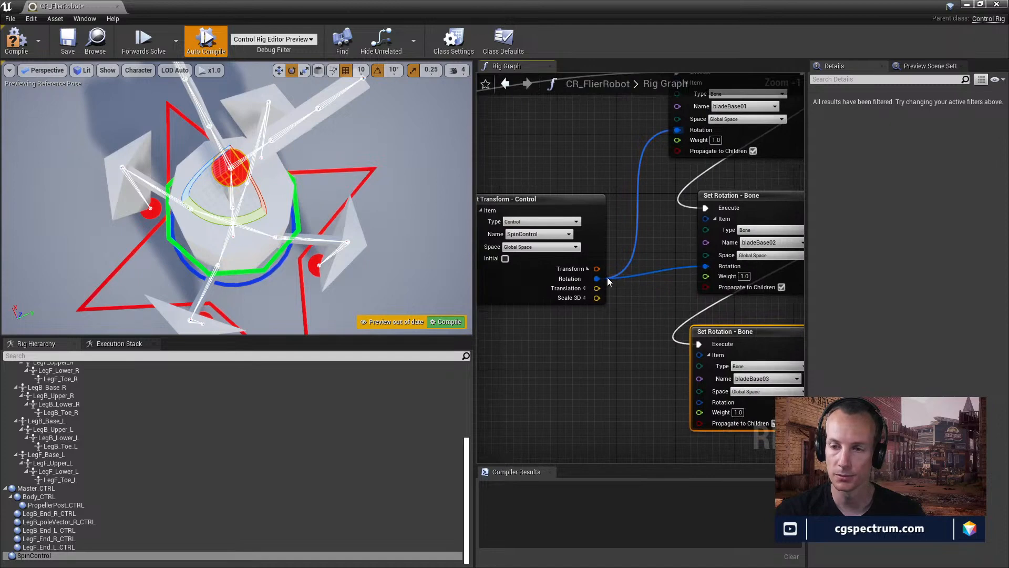
drag(596, 279, 702, 402)
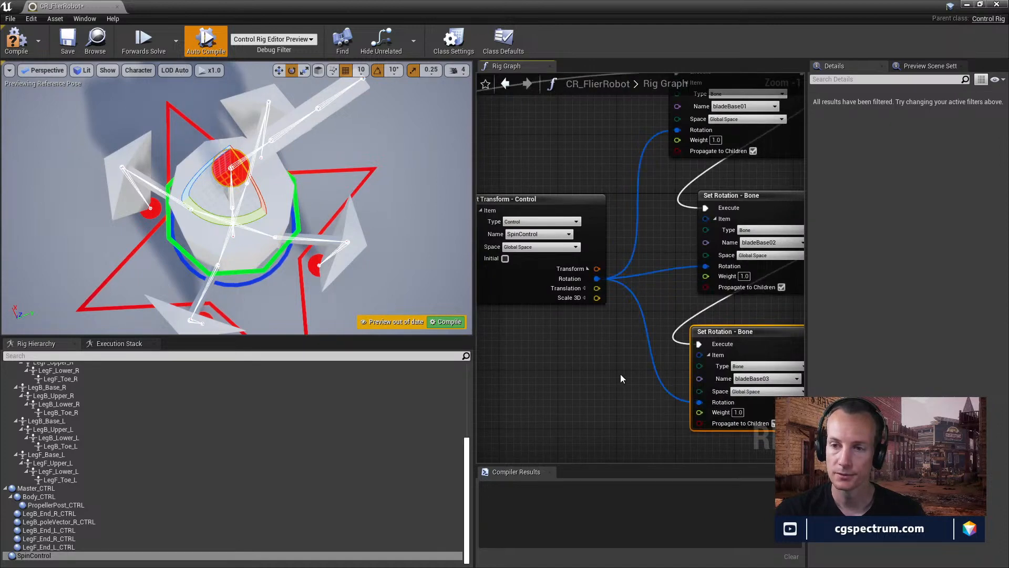
scroll(625, 378, down, 1)
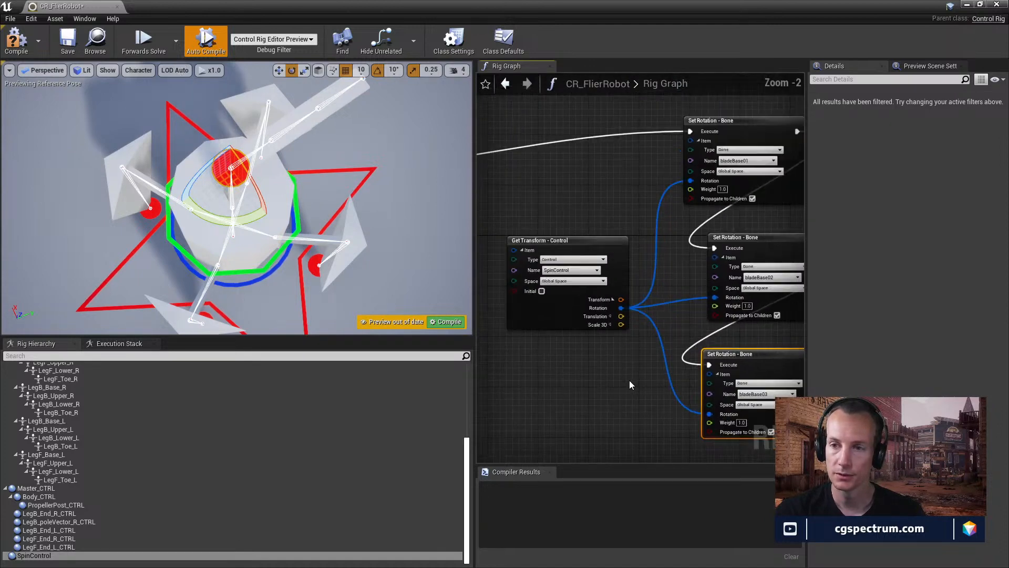
- Compile the control rig and rotate SpinControl to test the three connected blades
click(16, 41)
drag(234, 224, 181, 228)
drag(176, 121, 235, 112)
right_drag(651, 315, 654, 251)
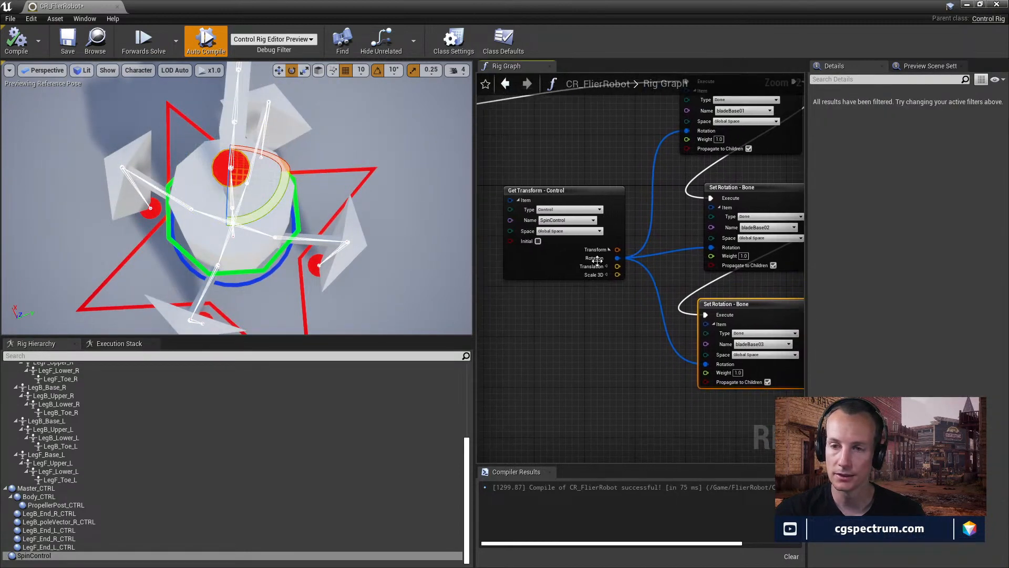
- Try Local Space on the bladeBase01 Set Rotation node
click(549, 192)
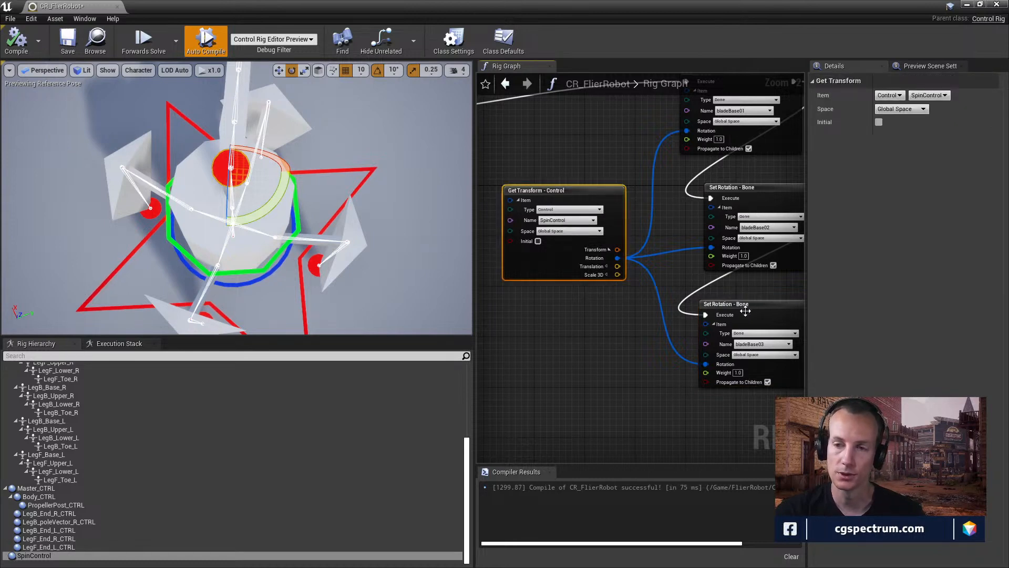
right_drag(746, 311, 720, 346)
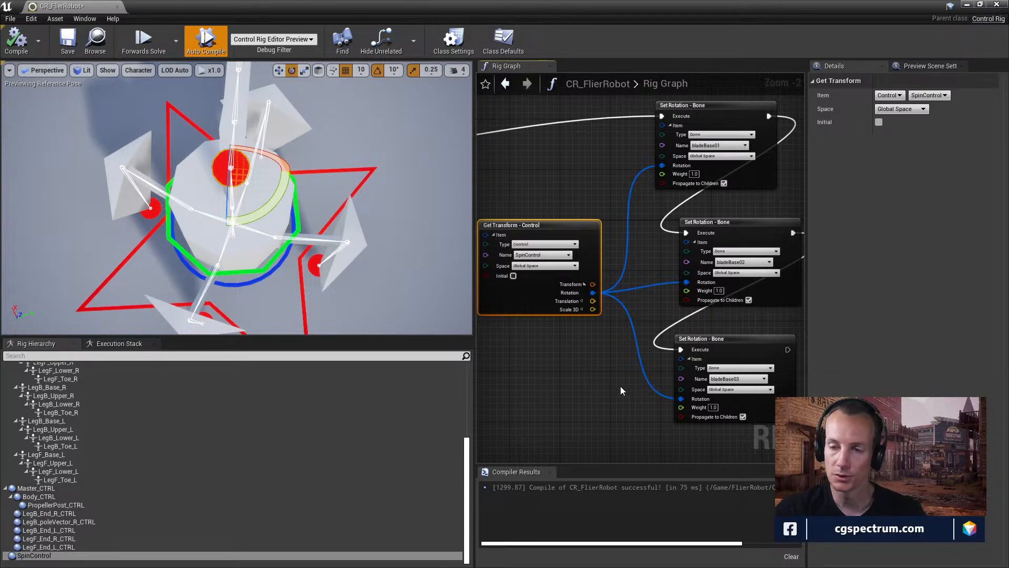
right_drag(616, 368, 608, 334)
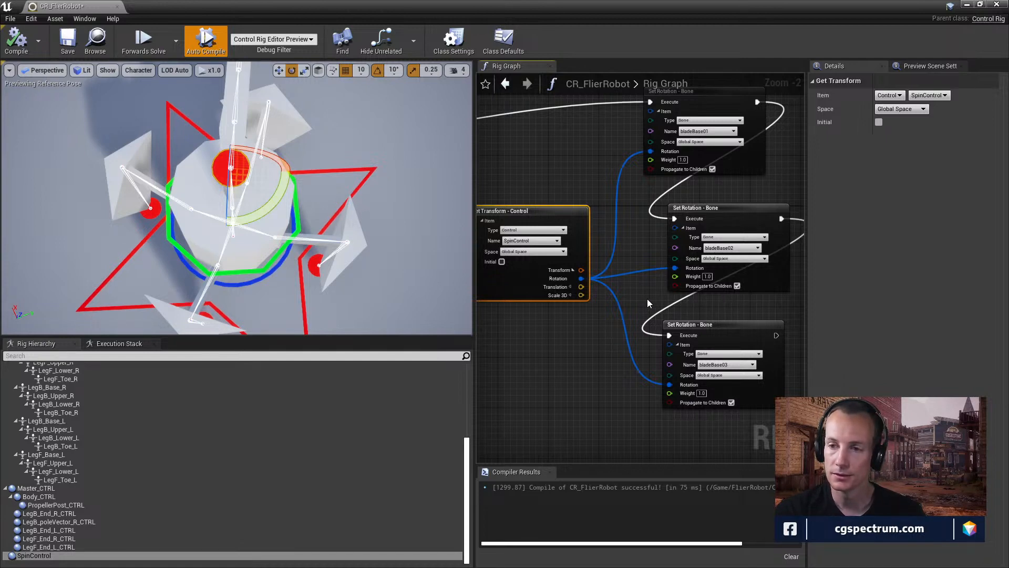
right_drag(630, 230, 647, 231)
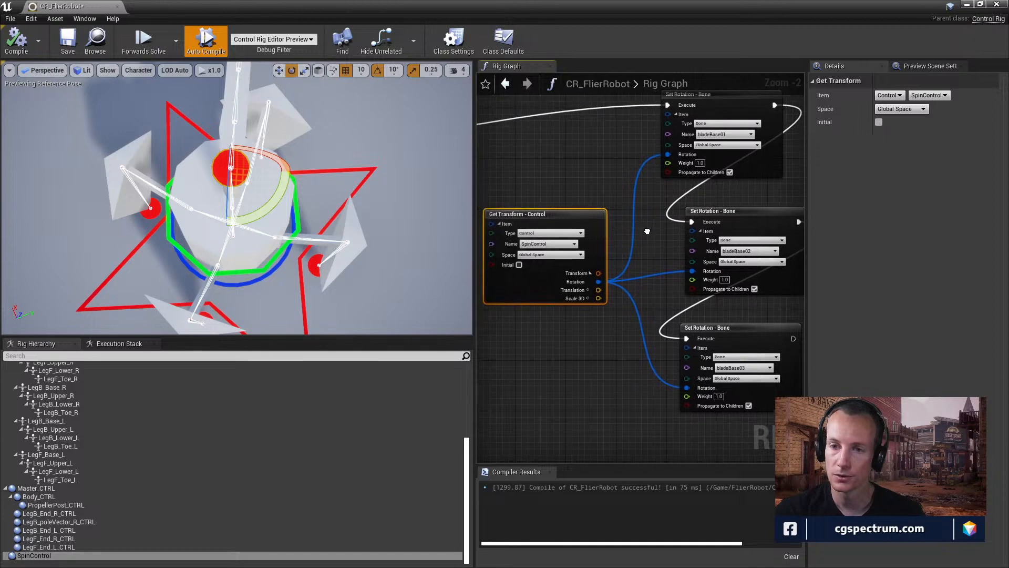
click(573, 255)
click(637, 214)
click(740, 146)
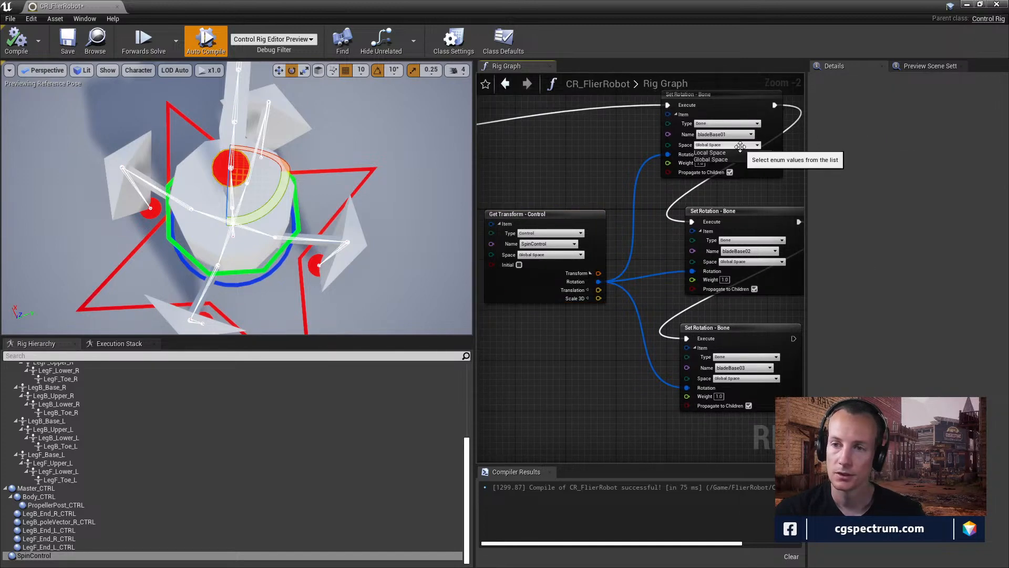
click(735, 153)
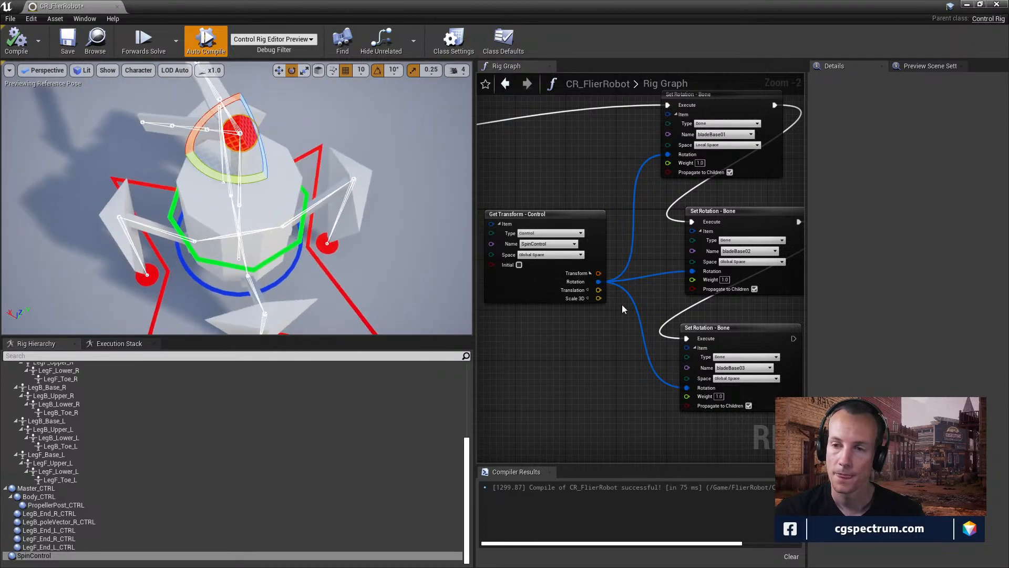
- Try Local Space on the bladeBase02 and bladeBase03 Set Rotation nodes and the SpinControl Get Transform node
click(746, 262)
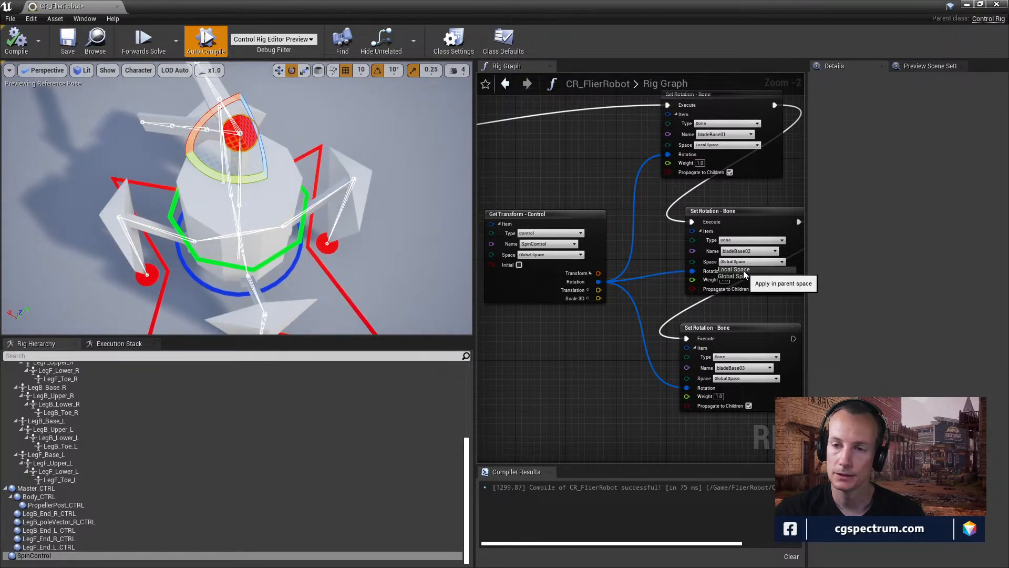
click(749, 278)
click(549, 254)
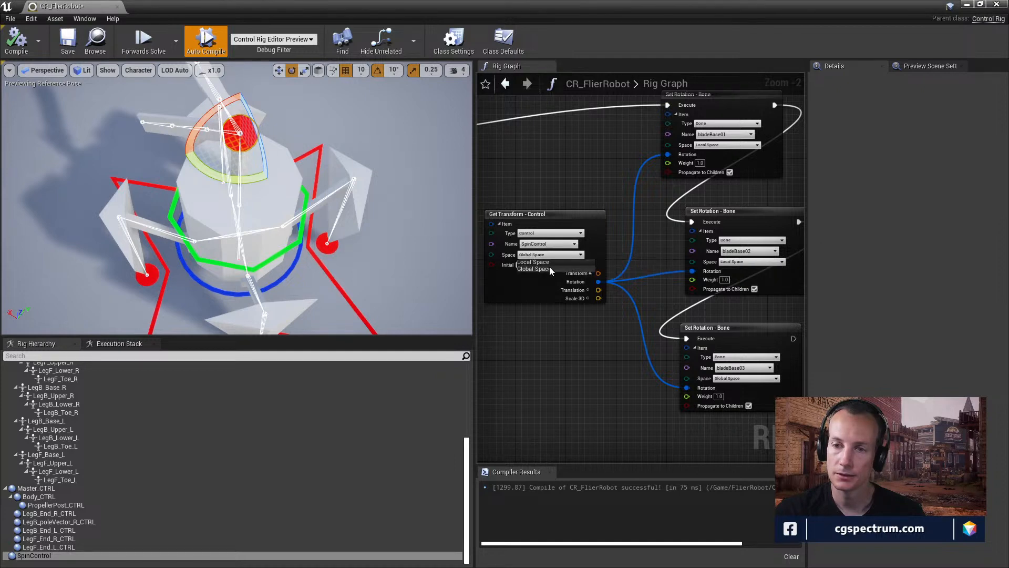
click(544, 263)
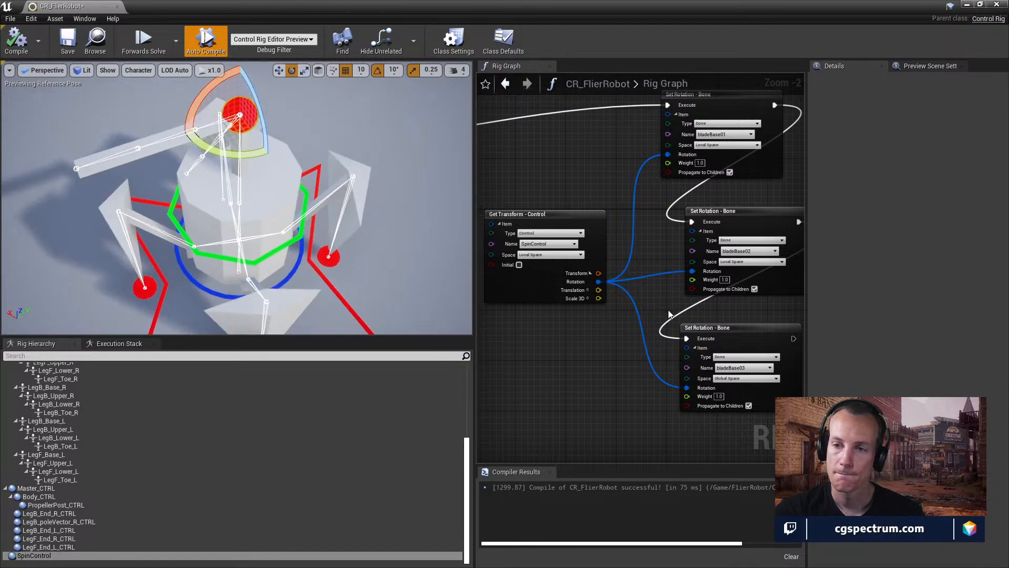
click(738, 378)
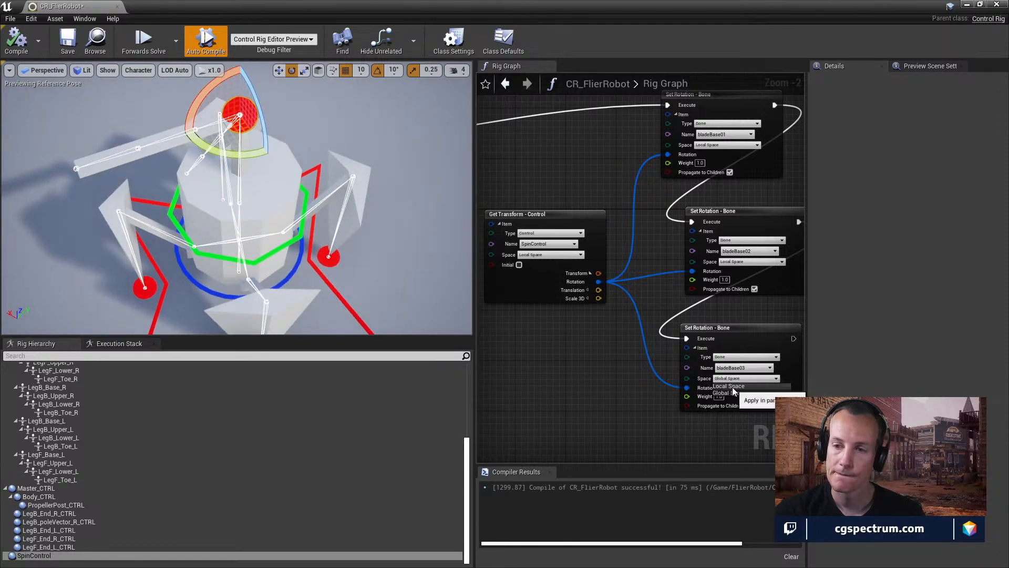
click(730, 386)
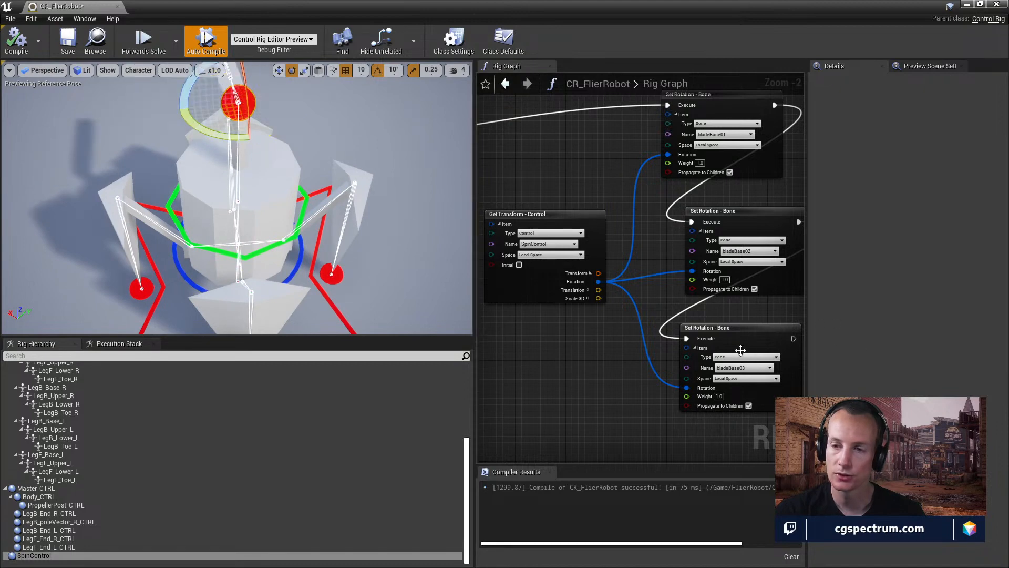
- Set the SpinControl Get Transform node and all three blade Set Rotation nodes back to Global Space
click(565, 254)
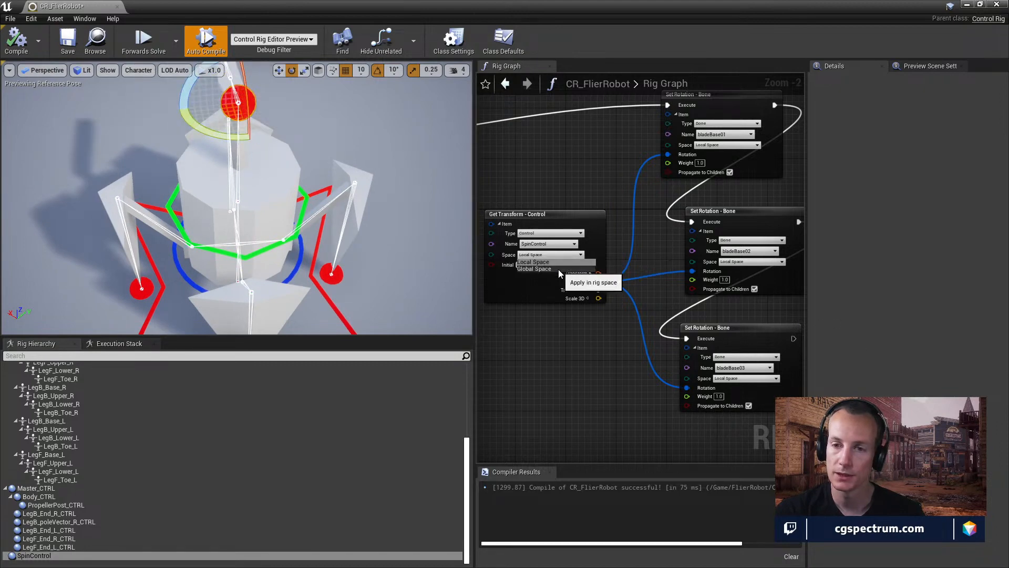
click(558, 269)
click(730, 145)
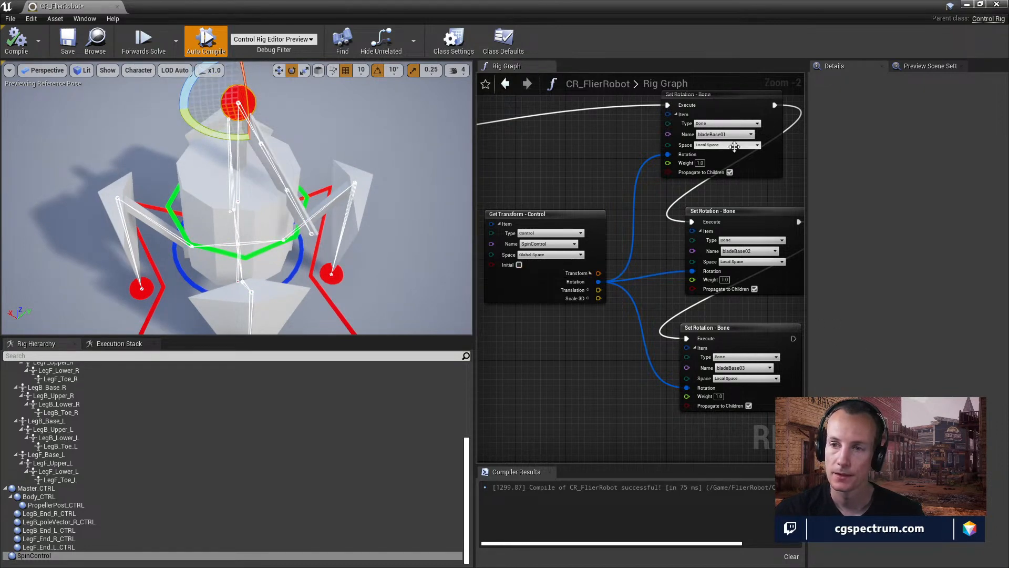
click(730, 160)
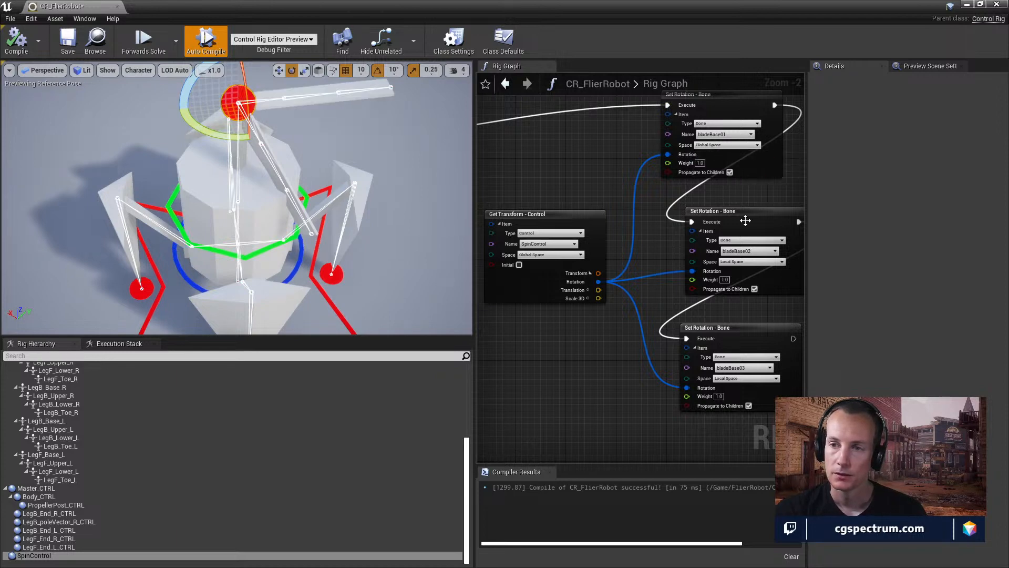
click(751, 262)
click(734, 276)
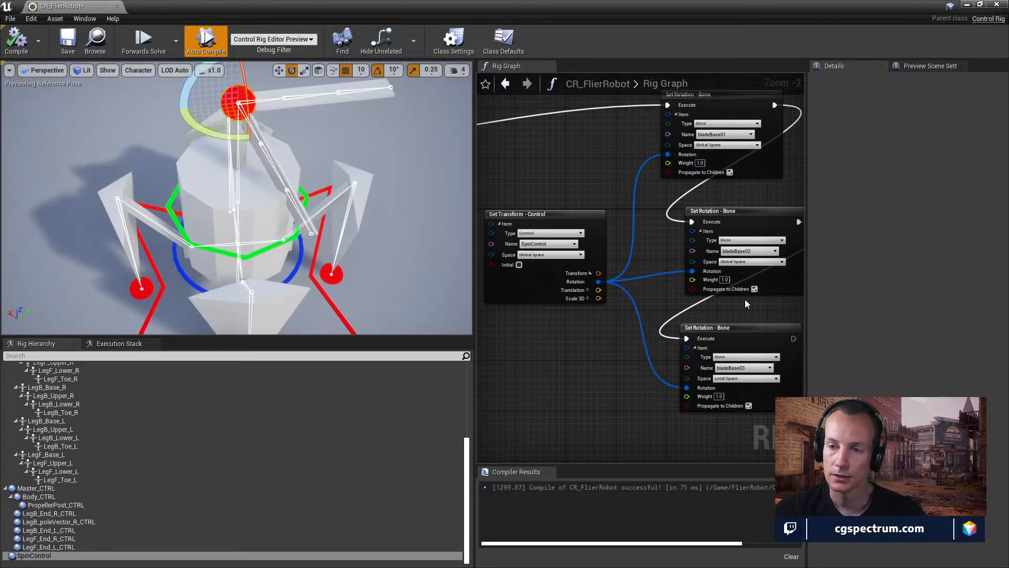
click(737, 377)
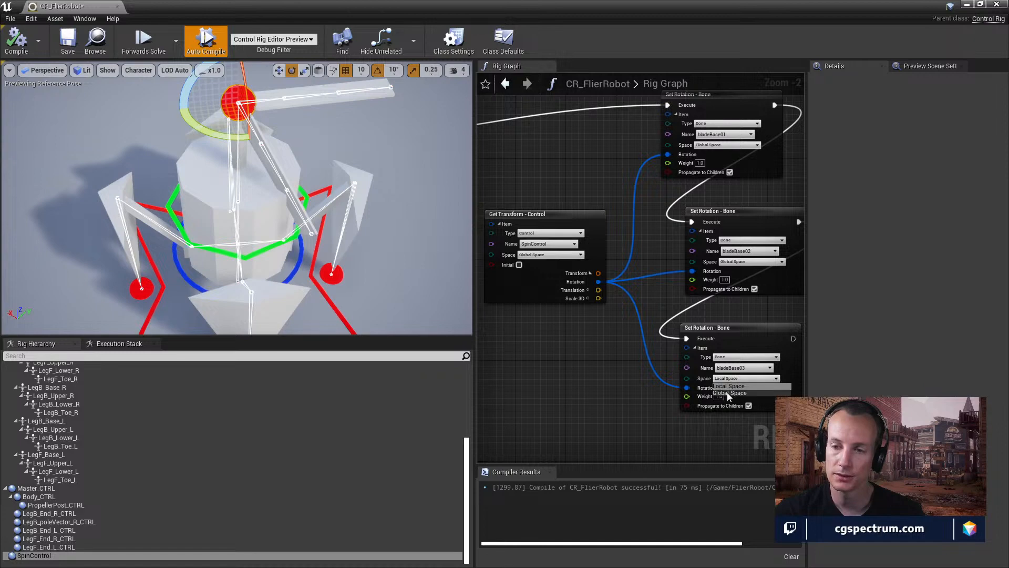
click(727, 392)
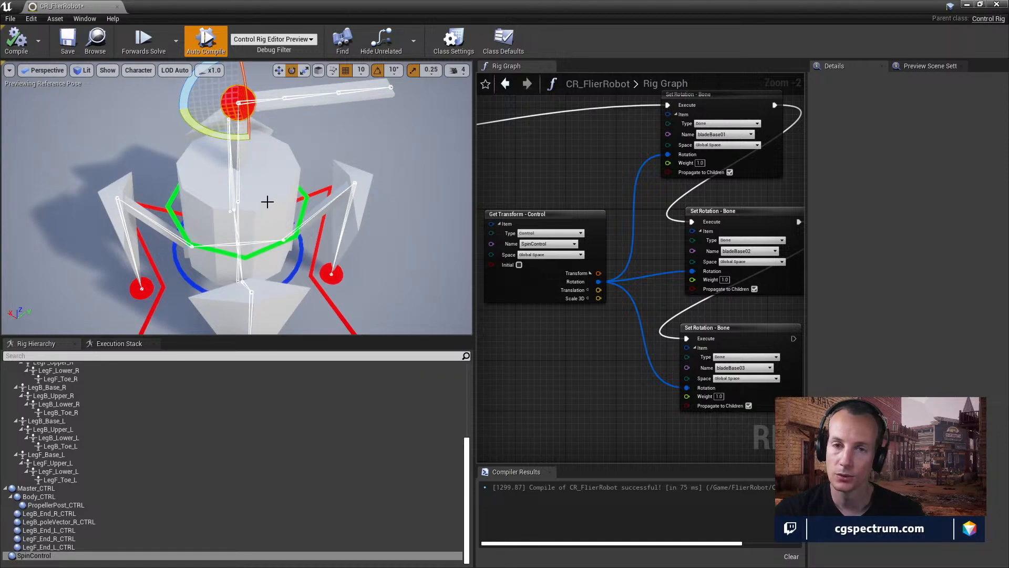
alt+drag(284, 190, 263, 190)
scroll(262, 189, down, 3)
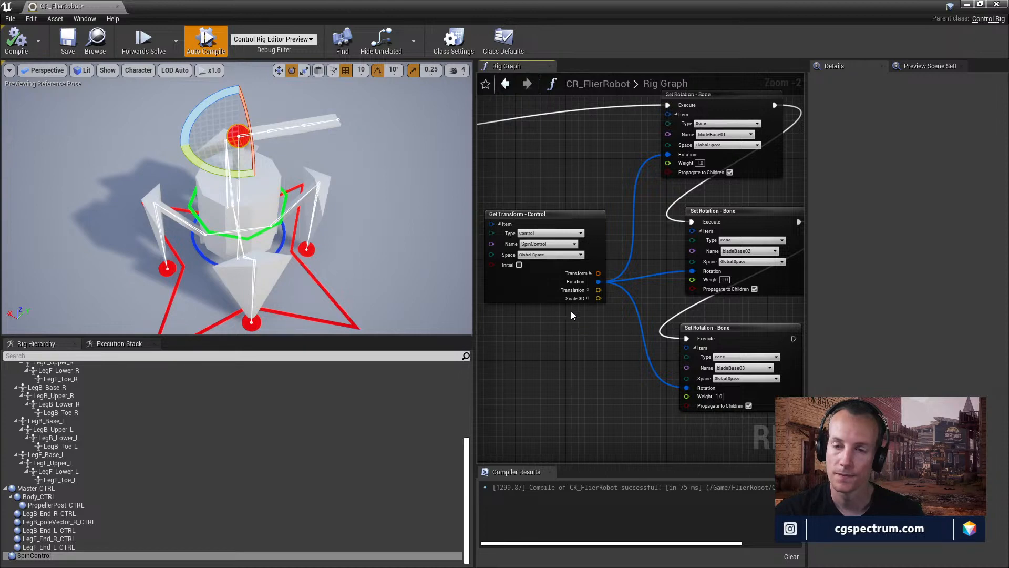
click(579, 254)
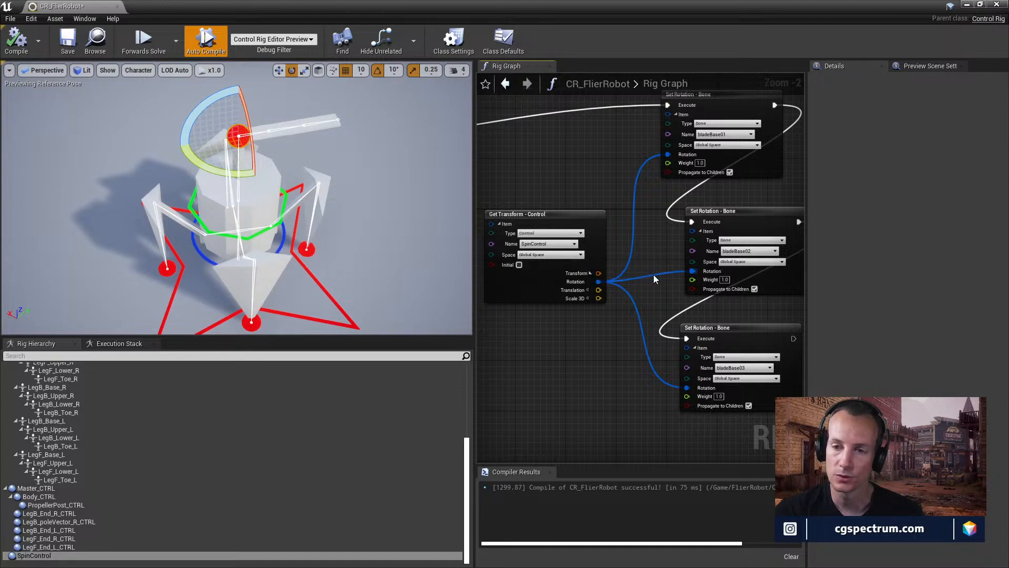
- Undo the Global Space changes on the SpinControl Get Transform node and the three blade Set Rotation nodes
key(ctrl+z)
key(ctrl+z)
key(ctrl+z)
key(ctrl+z)
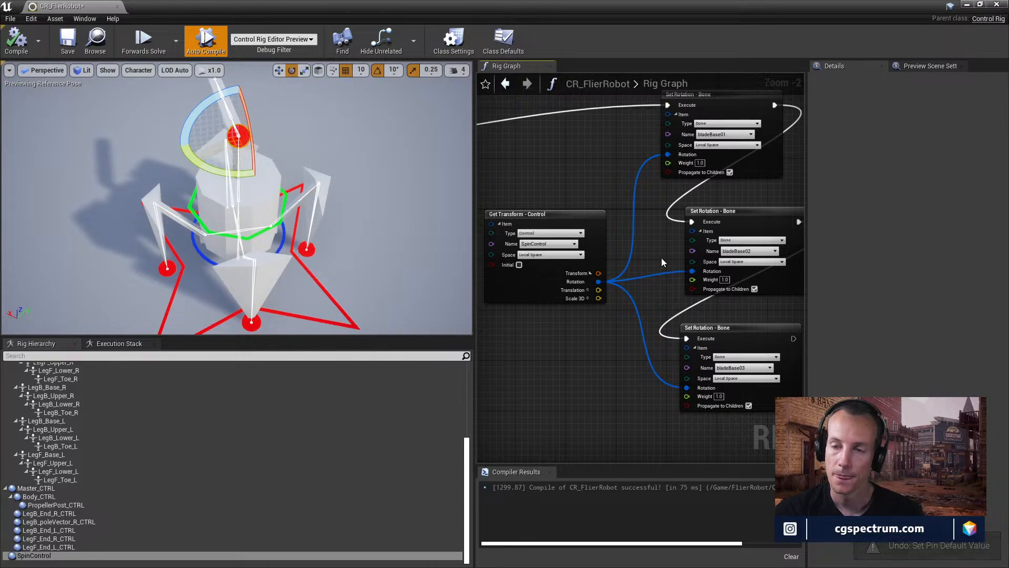
scroll(639, 254, down, 1)
scroll(639, 254, up, 1)
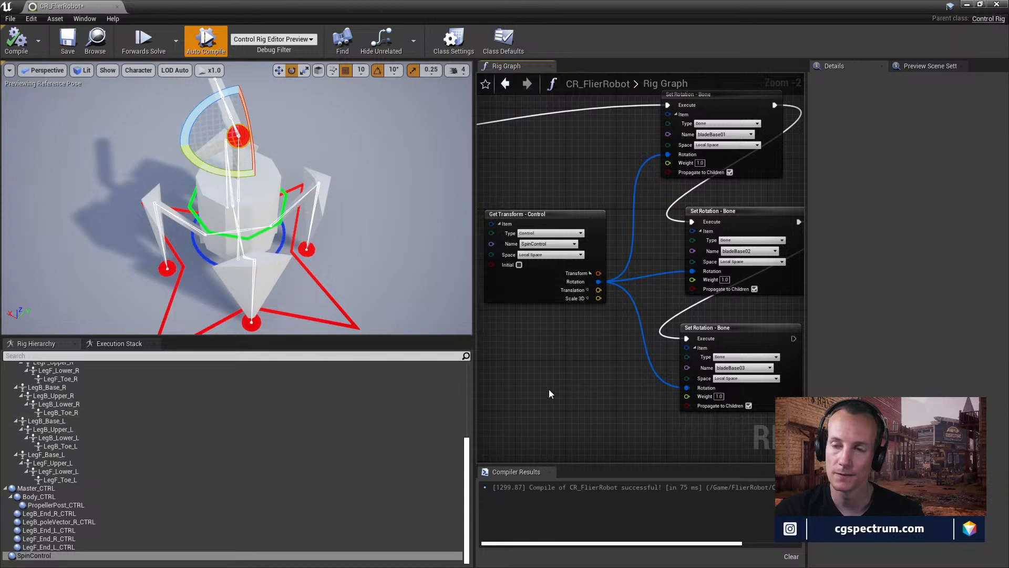
- Create a new space under the bladeBase01 bone and bring up its node options in the rig graph
right_drag(568, 351, 599, 345)
scroll(157, 489, up, 5)
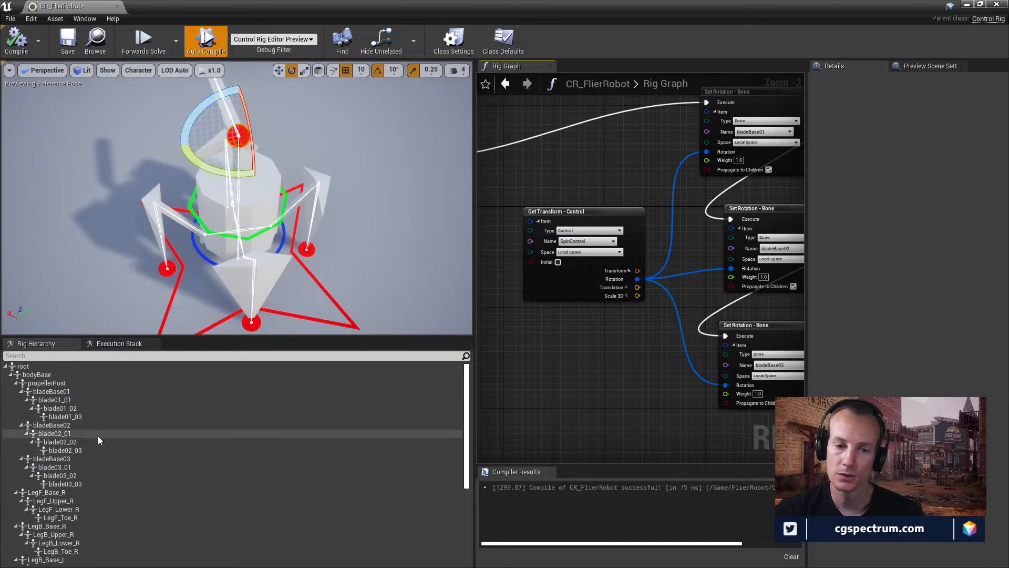
click(52, 392)
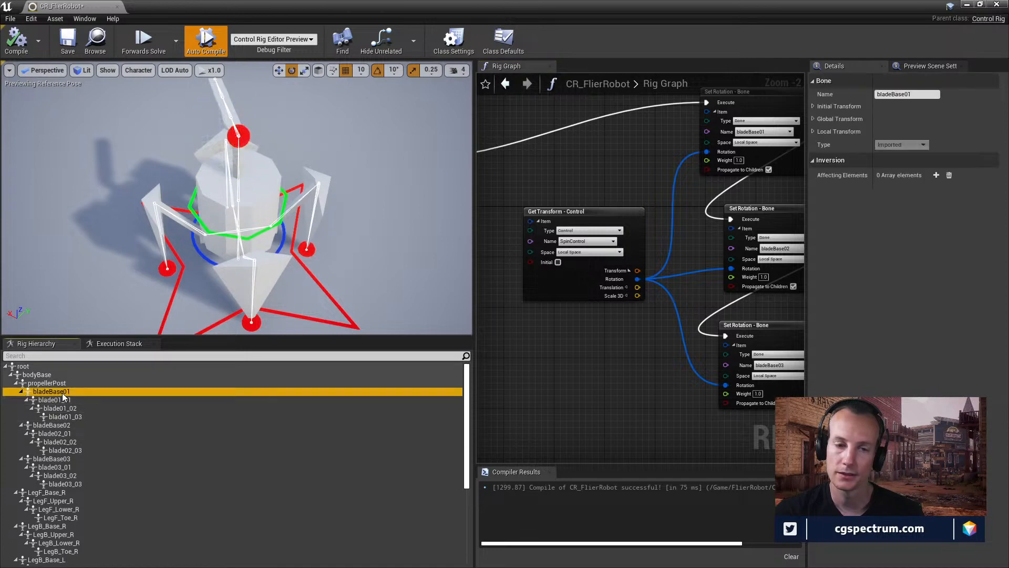
right_click(62, 393)
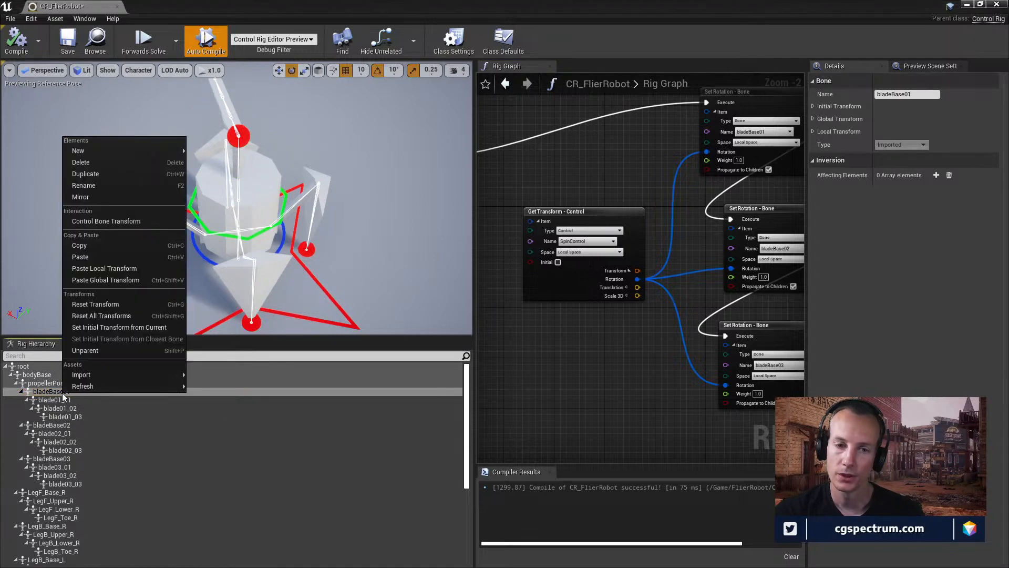
mouse_move(125, 150)
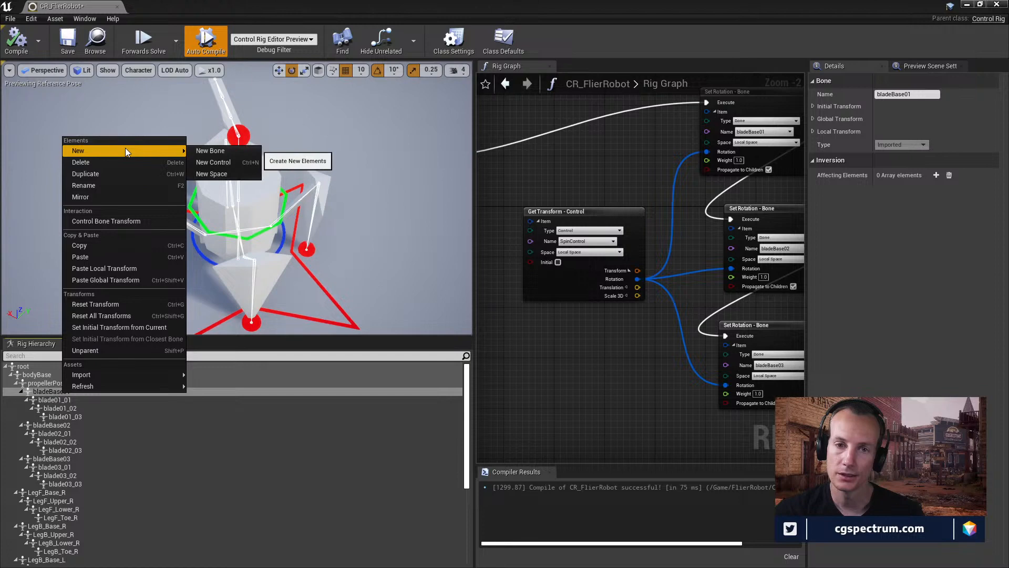
click(226, 173)
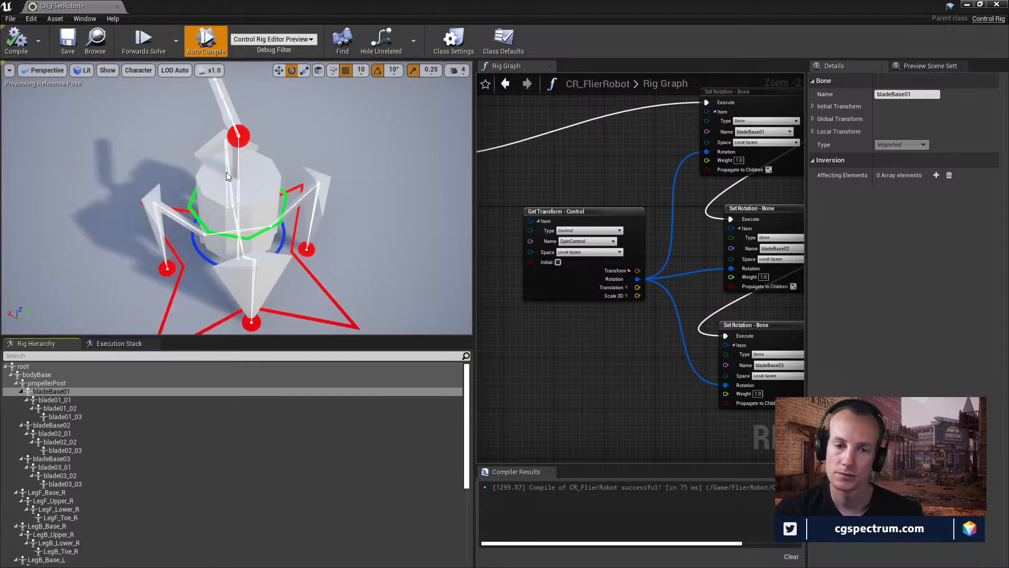
drag(65, 424, 548, 380)
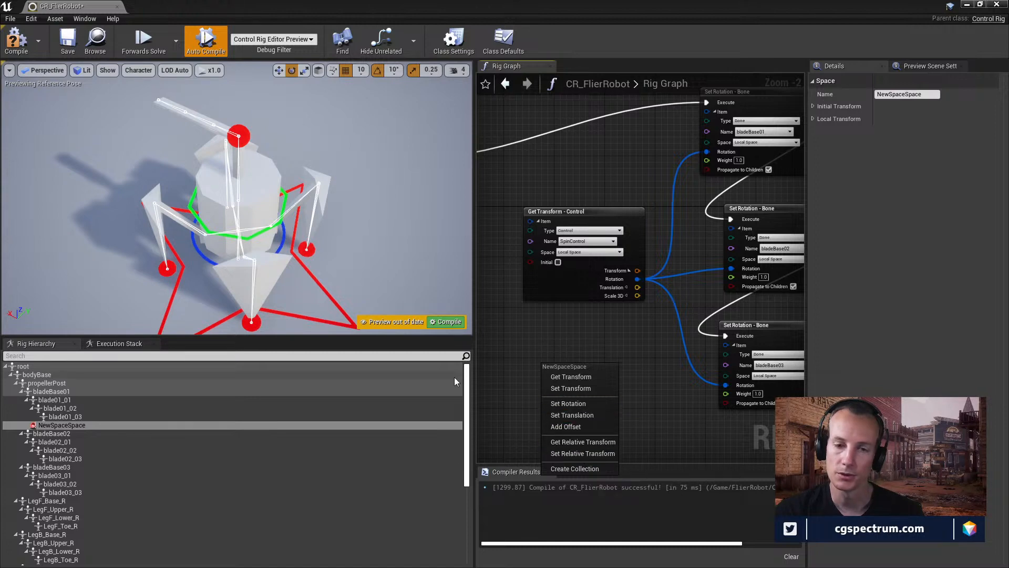
- Add a Set Relative Transform node for the bladeBase01 bone and place it below the bladeBase03 Set Rotation node
click(50, 383)
click(57, 392)
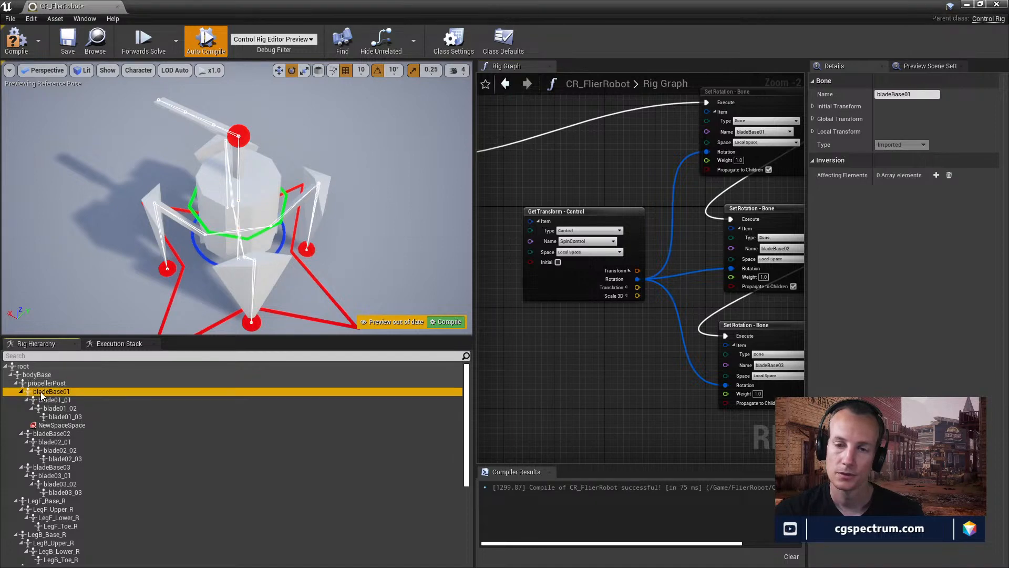
drag(55, 393, 576, 361)
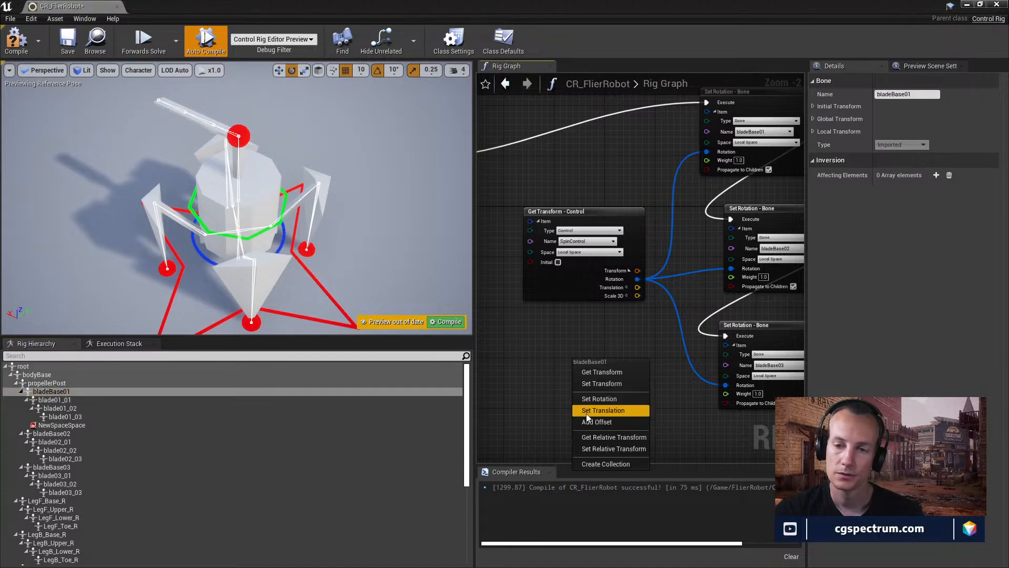
click(604, 452)
right_drag(635, 353, 557, 317)
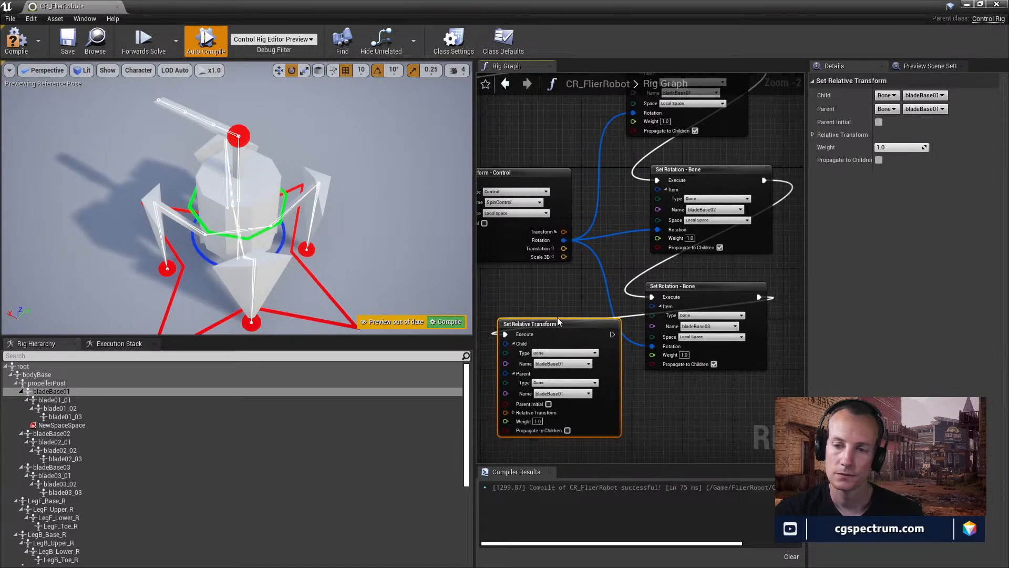
drag(557, 317, 698, 405)
right_drag(698, 405, 670, 320)
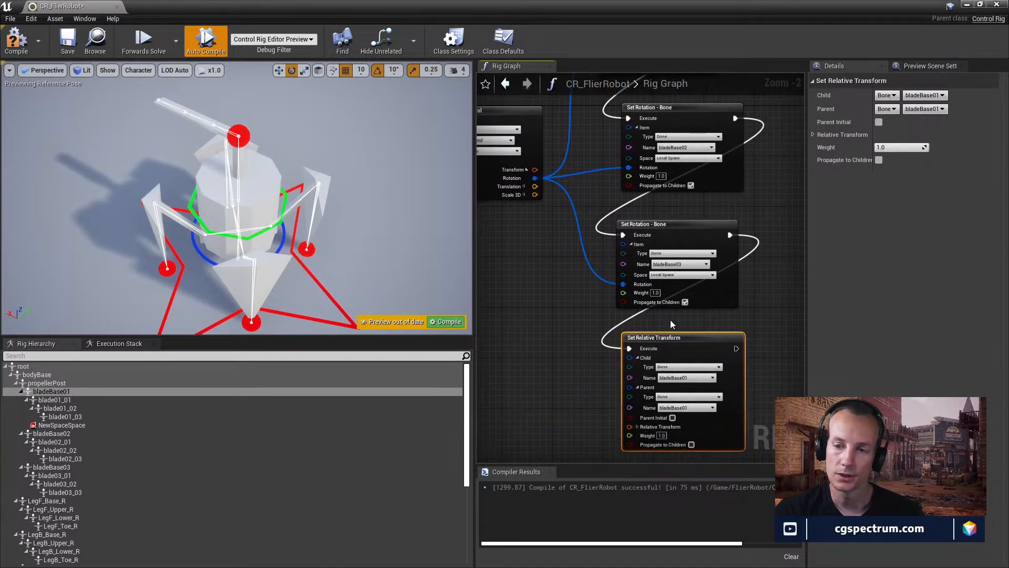
- Connect the FABRIK node's execution output directly to the bladeBase02 Set Rotation node, bypassing the bladeBase01 Set Rotation node
scroll(694, 423, up, 2)
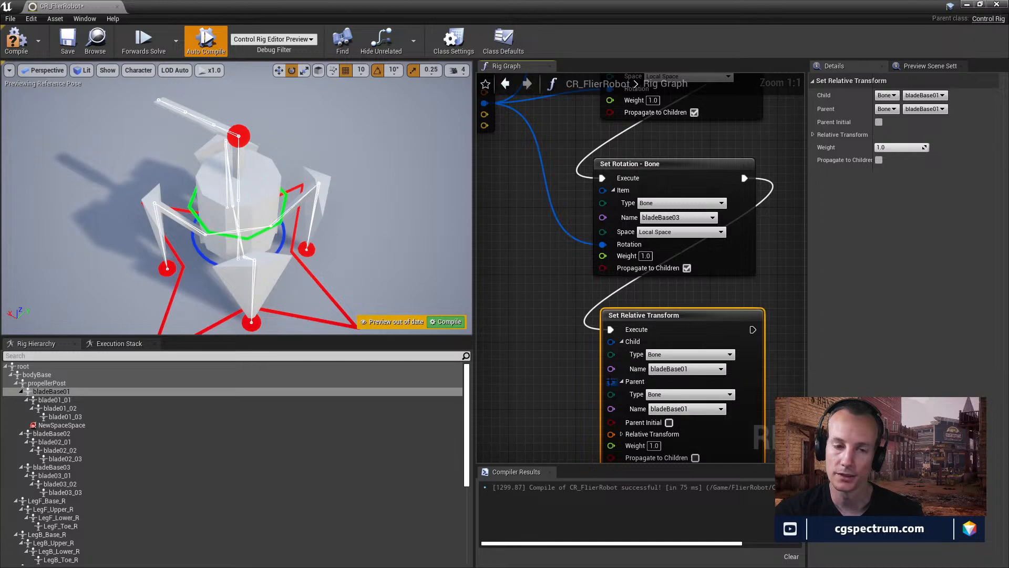
right_drag(639, 310, 644, 443)
scroll(643, 443, down, 5)
scroll(638, 253, up, 3)
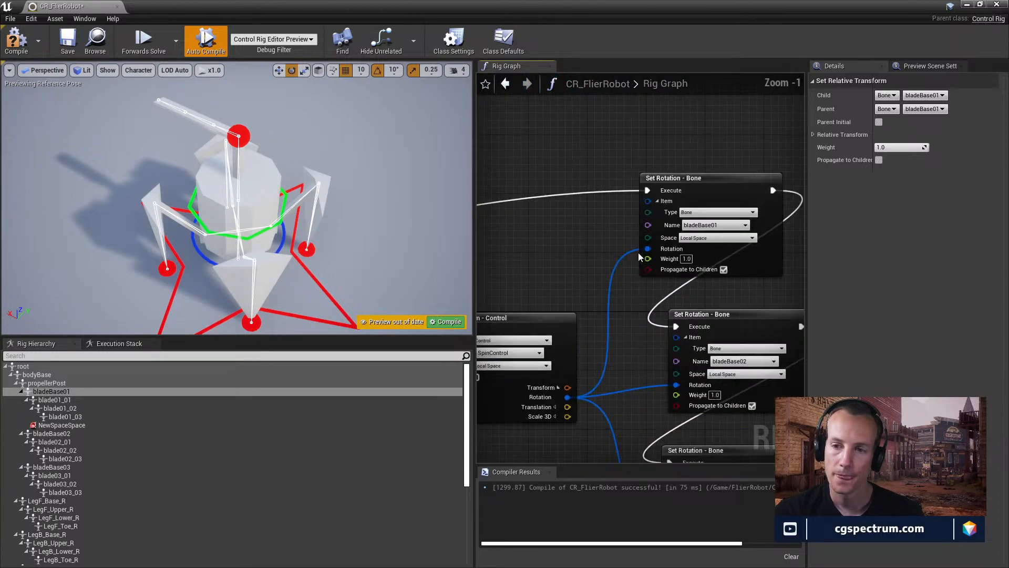
right_drag(724, 240, 736, 236)
scroll(736, 236, down, 2)
right_drag(622, 254, 672, 201)
scroll(633, 207, down, 1)
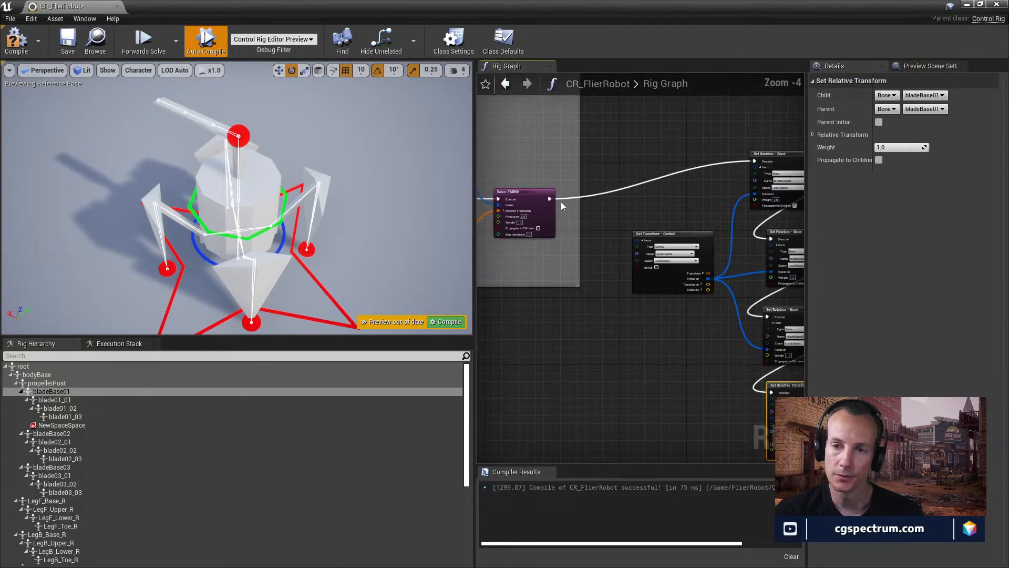
drag(549, 198, 771, 240)
right_drag(765, 250, 633, 192)
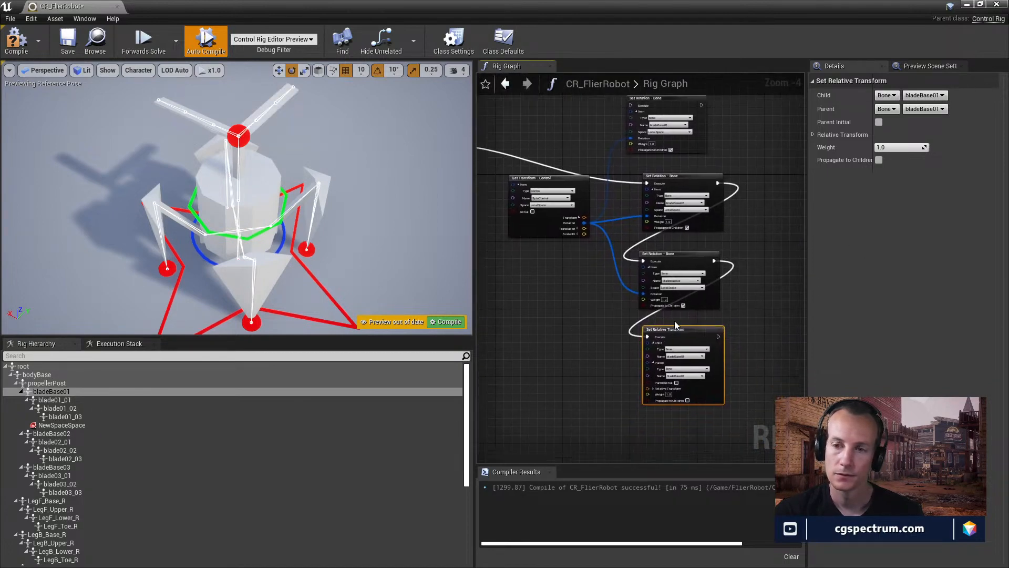
- Expand Relative Transform on the Set Relative Transform node and connect SpinControl's Rotation output to its Rotation input
scroll(674, 322, up, 2)
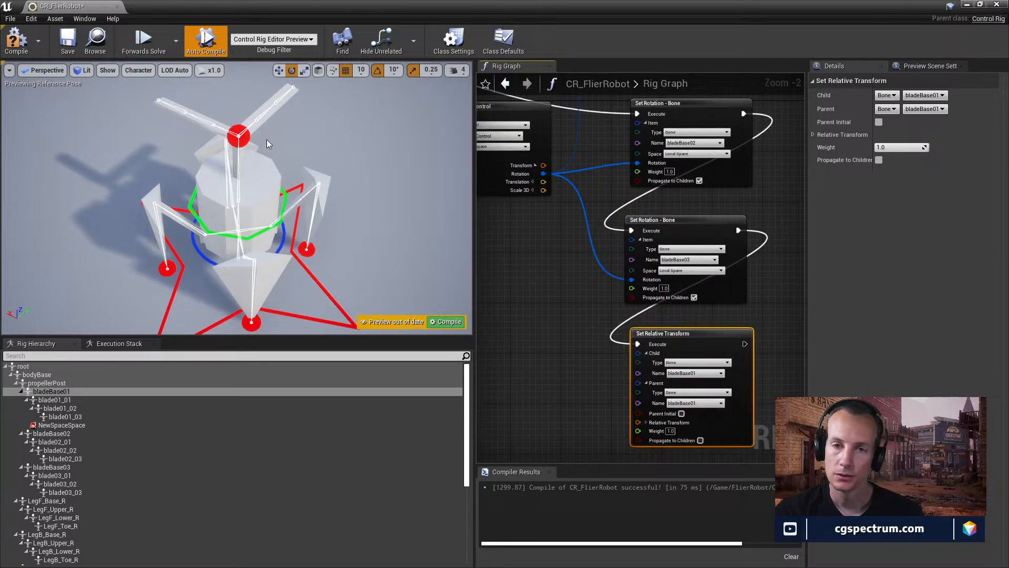
scroll(678, 405, up, 1)
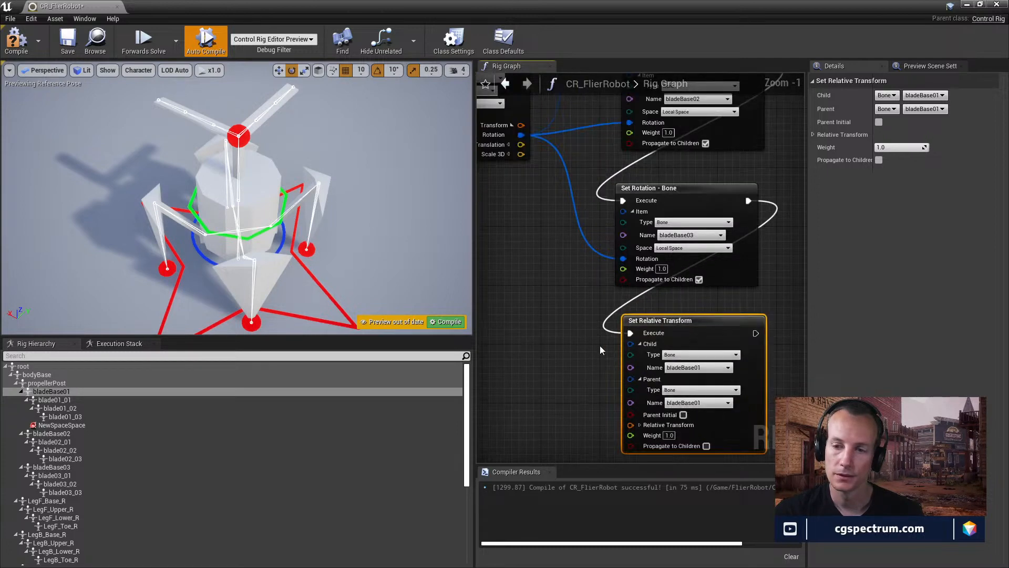
right_drag(599, 312, 623, 297)
scroll(624, 296, down, 1)
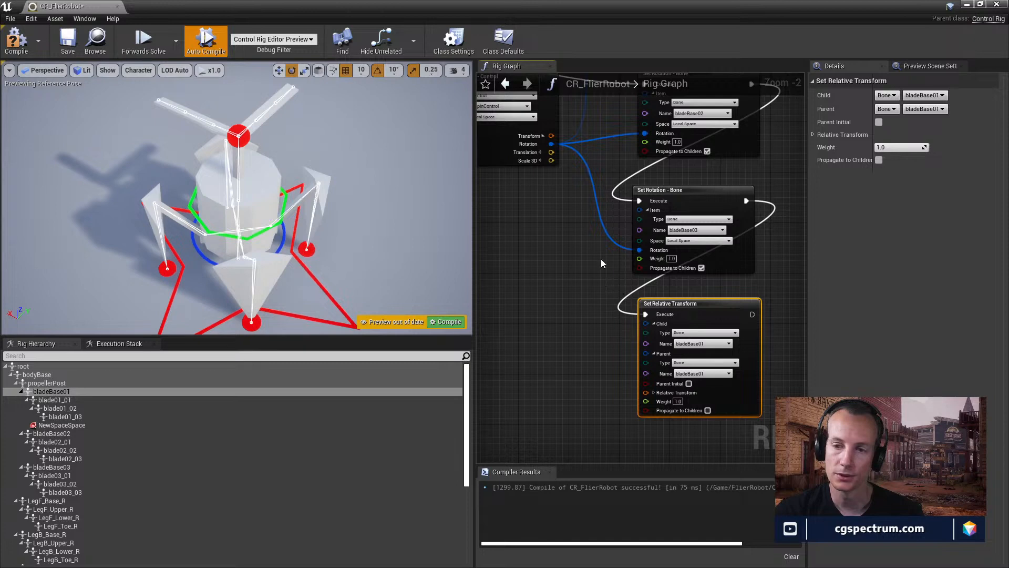
click(654, 393)
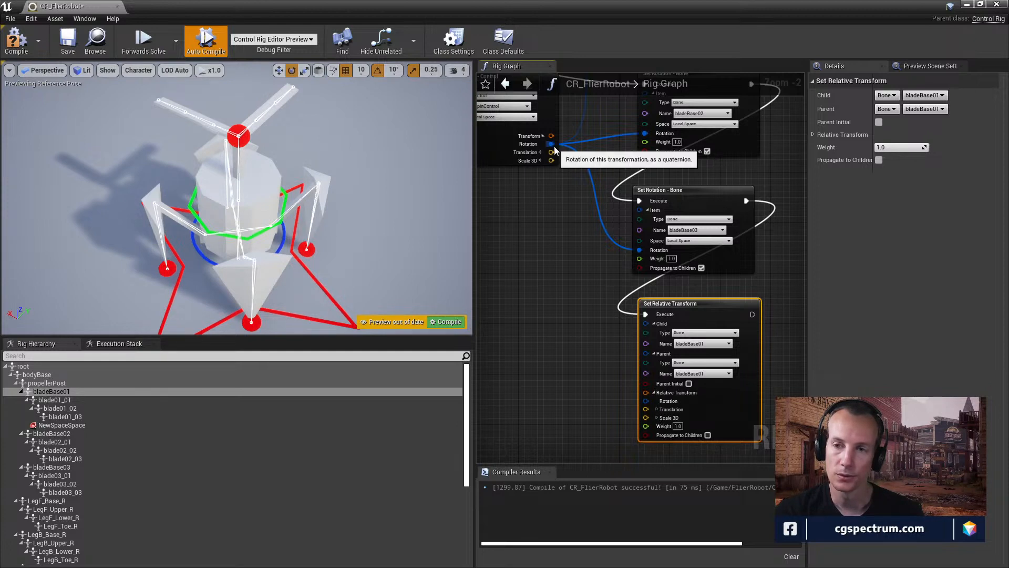
drag(551, 144, 647, 401)
right_drag(583, 314, 589, 333)
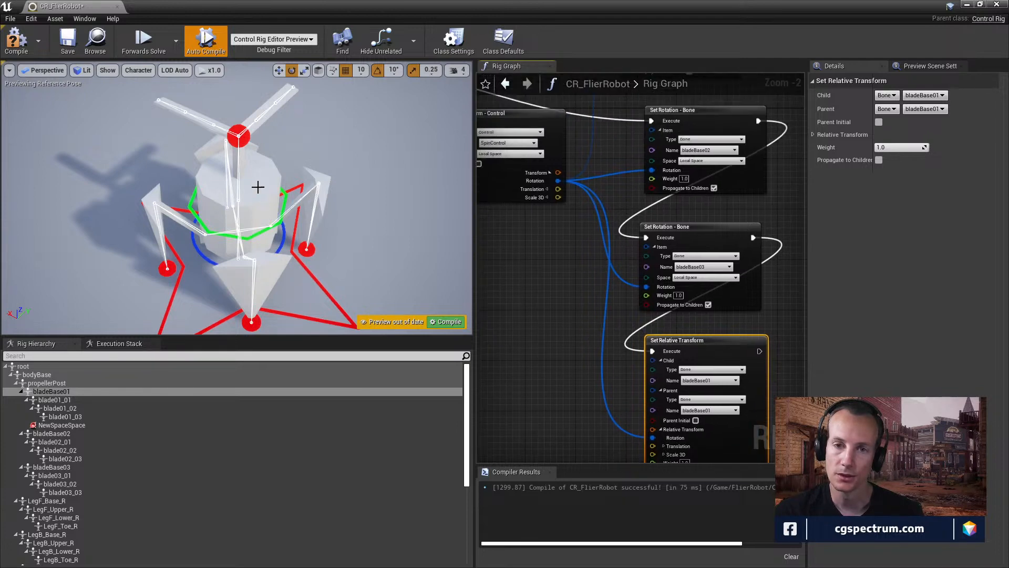
- Rotate SpinControl in the viewport to test the relative transform on the first blade
click(241, 135)
mouse_move(252, 173)
mouse_down()
mouse_move(310, 171)
mouse_move(218, 173)
mouse_move(256, 173)
mouse_up()
mouse_move(273, 105)
mouse_down()
mouse_move(252, 104)
mouse_move(283, 105)
mouse_up()
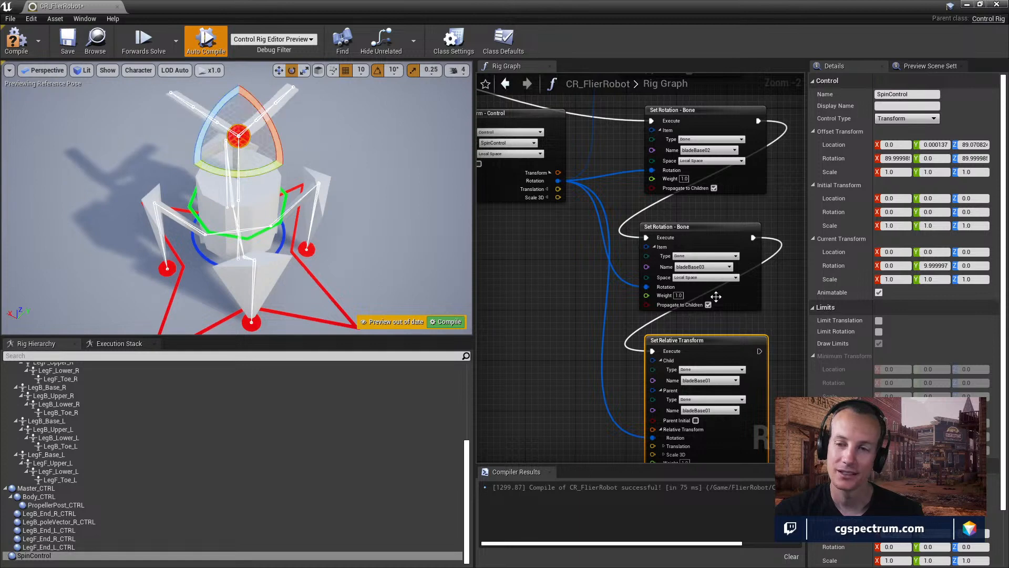
- Enable Propagate to Children on the Set Relative Transform node and rotate SpinControl to test it
right_drag(635, 375, 626, 325)
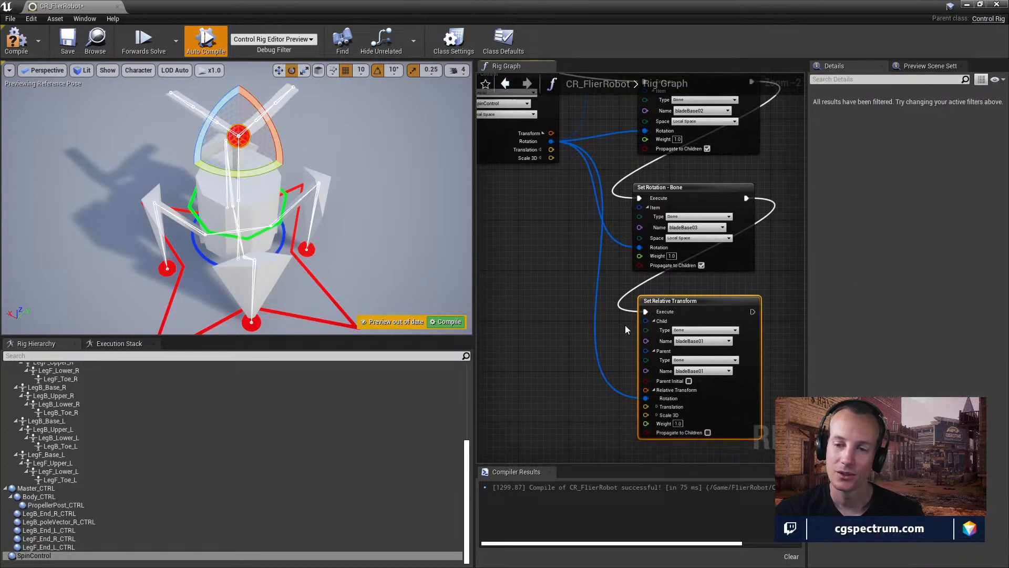
click(708, 432)
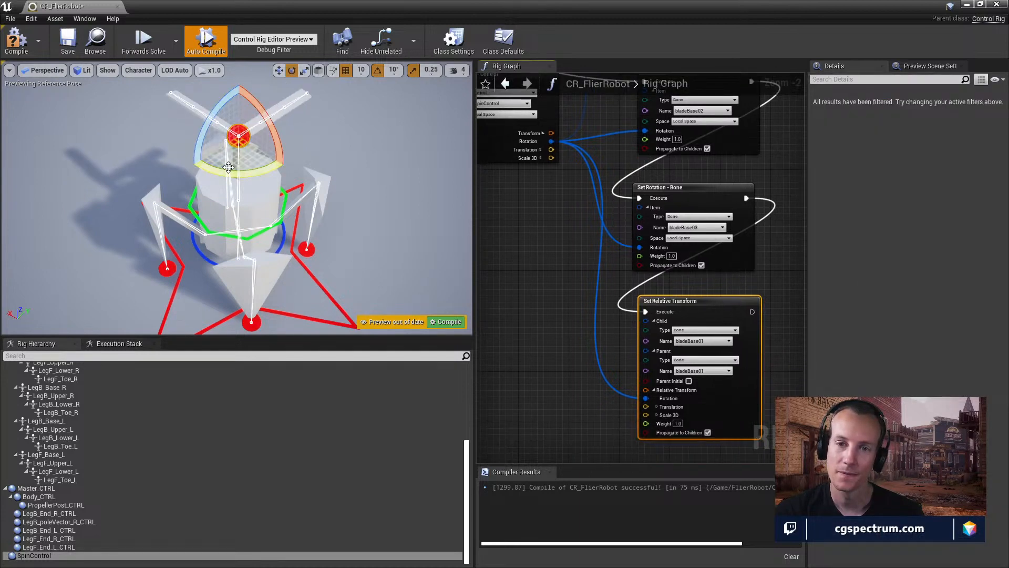
drag(228, 167, 263, 102)
- Delete the disconnected bladeBase01 Set Rotation node
right_drag(586, 260, 576, 355)
right_drag(603, 309, 611, 408)
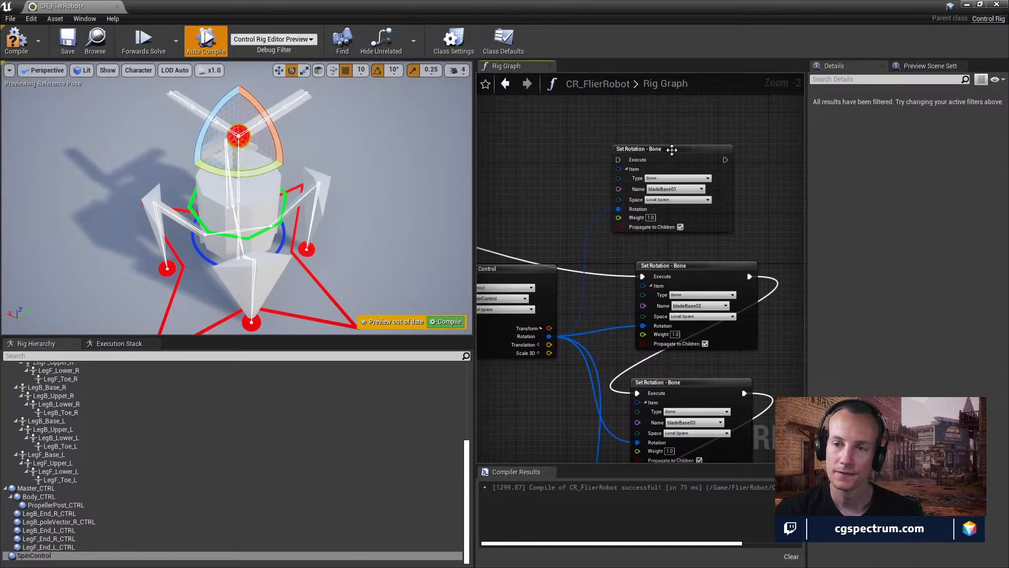
drag(672, 149, 669, 126)
key(Delete)
- Move the bladeBase02 and bladeBase03 Set Rotation nodes up and place the Set Relative Transform node closer beneath them
right_drag(699, 229, 680, 160)
drag(599, 153, 711, 150)
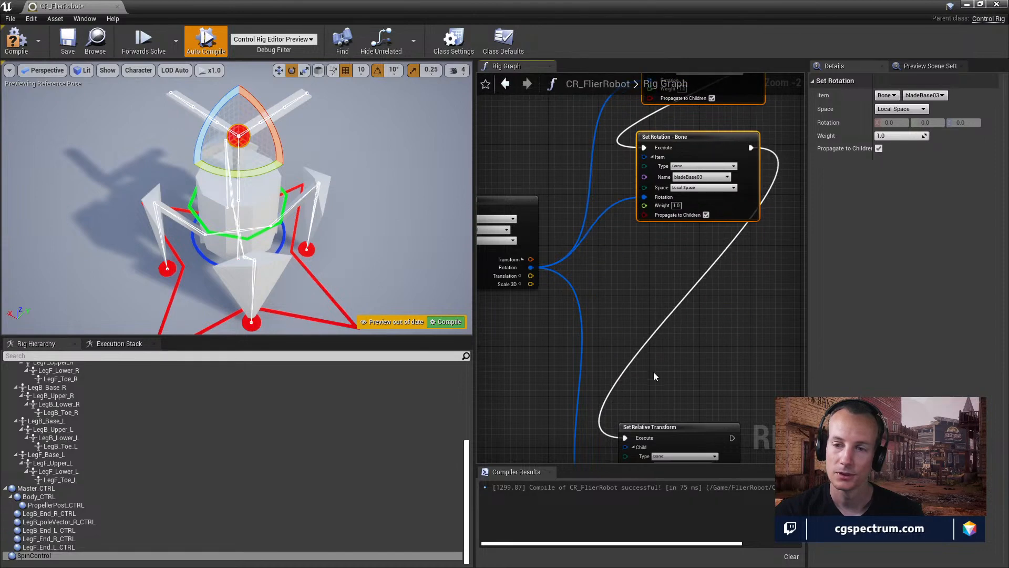
drag(666, 428, 670, 352)
right_drag(590, 265, 589, 341)
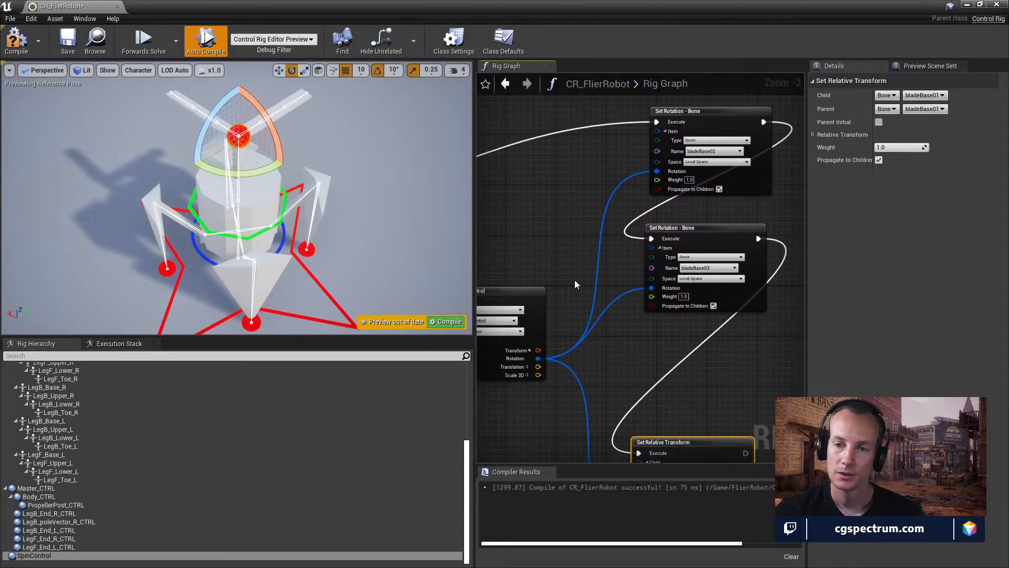
right_drag(575, 280, 576, 163)
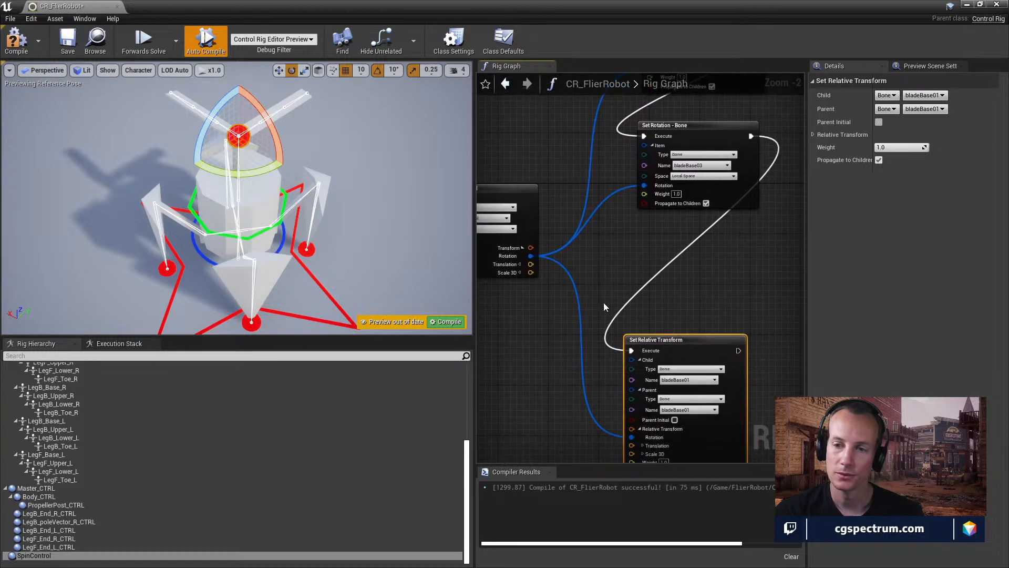
- Delete the NewSpaceSpace element from under bladeBase01 in the rig hierarchy
scroll(108, 452, up, 6)
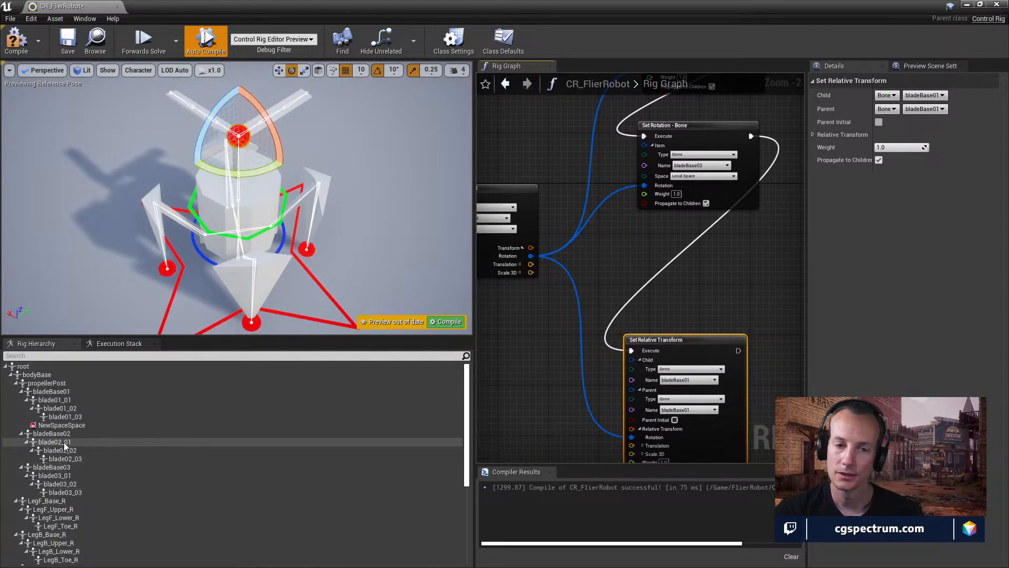
click(71, 426)
key(Delete)
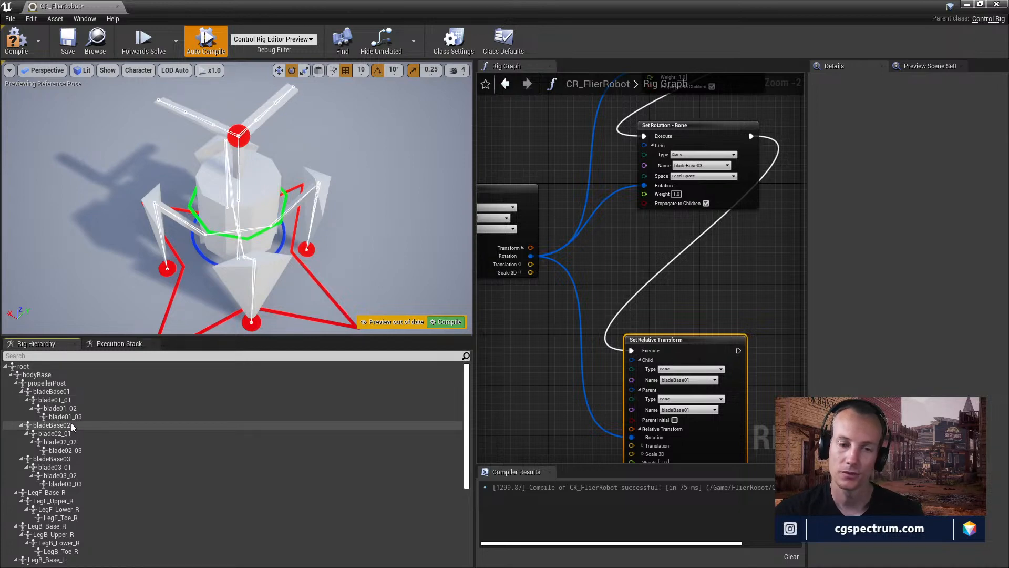
right_click(709, 345)
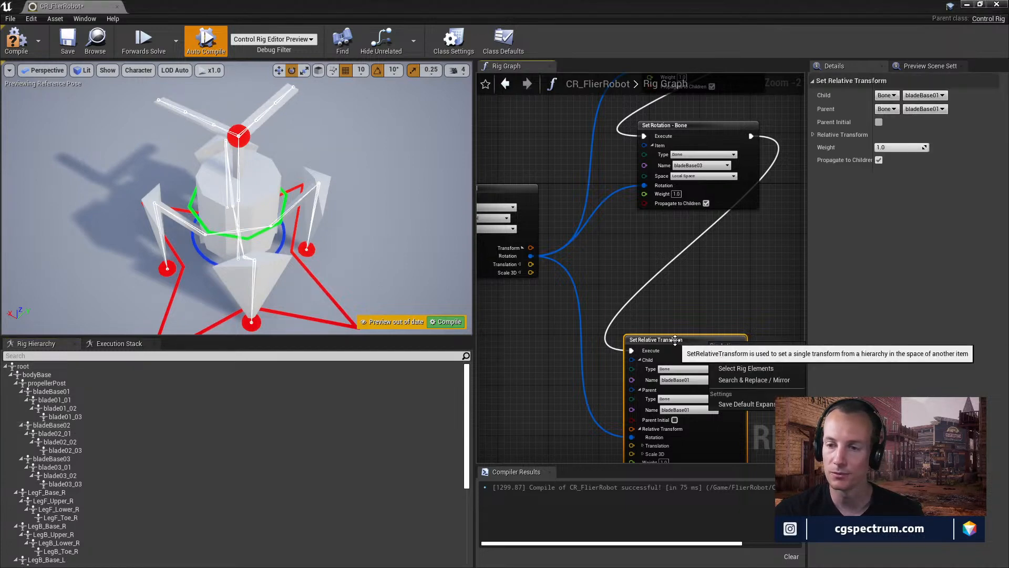
right_click(629, 349)
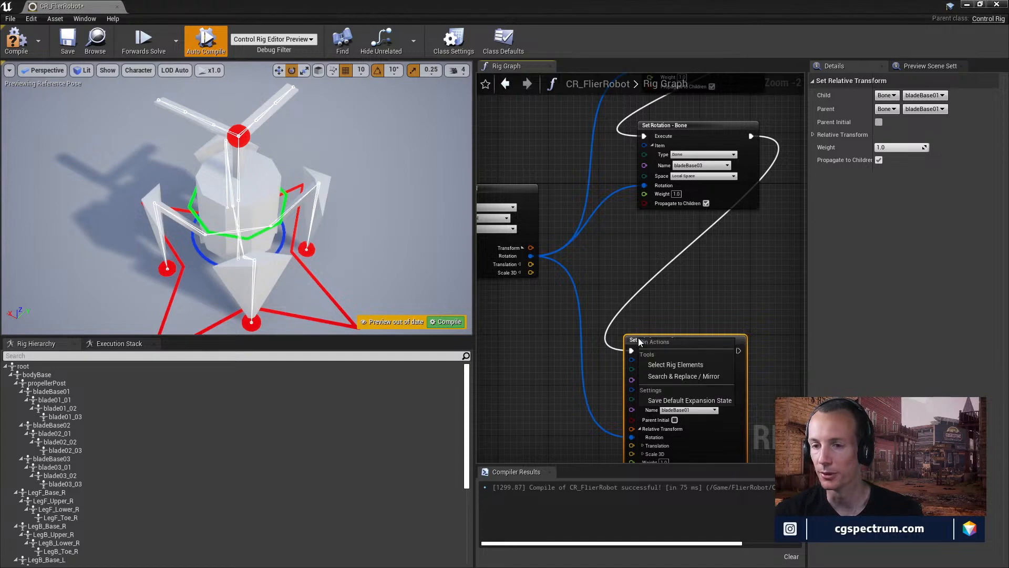
right_click(630, 353)
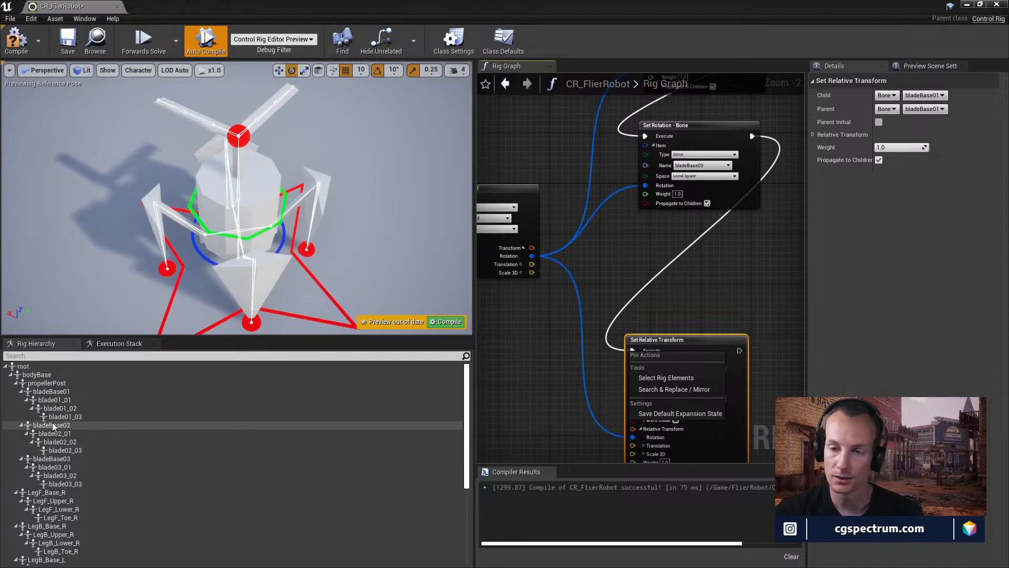
- Add a Set Relative Transform node for bladeBase02 and place it directly beneath the bladeBase01 Set Relative Transform node
drag(54, 427, 681, 244)
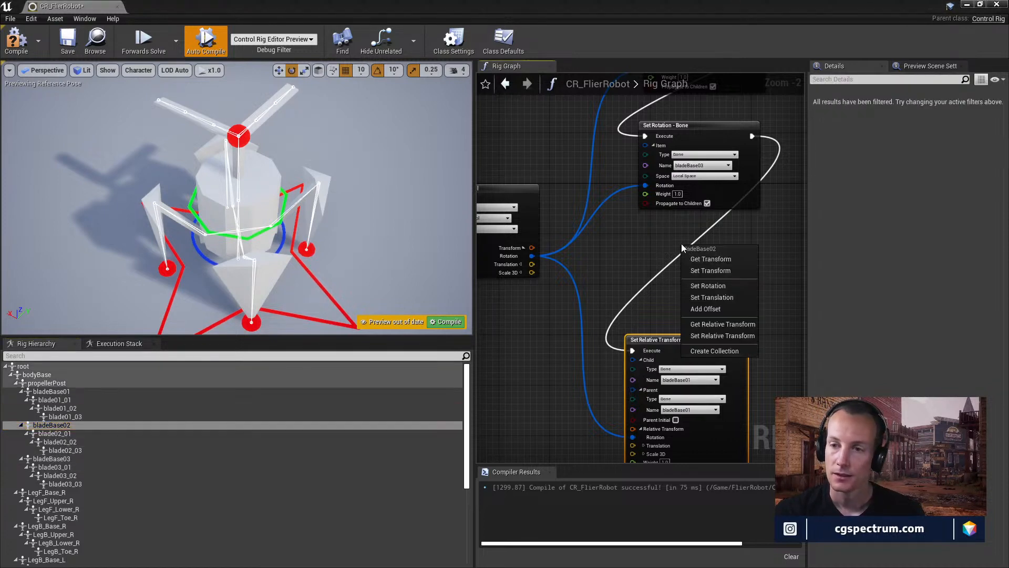
click(723, 335)
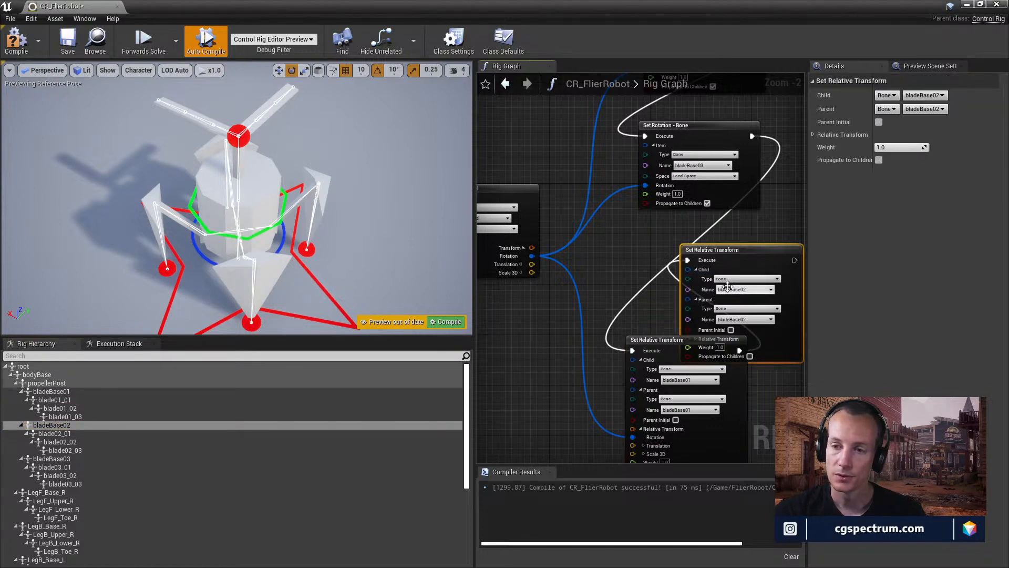
right_drag(725, 268, 725, 315)
drag(726, 316, 703, 448)
right_drag(683, 367, 672, 286)
drag(657, 302, 691, 215)
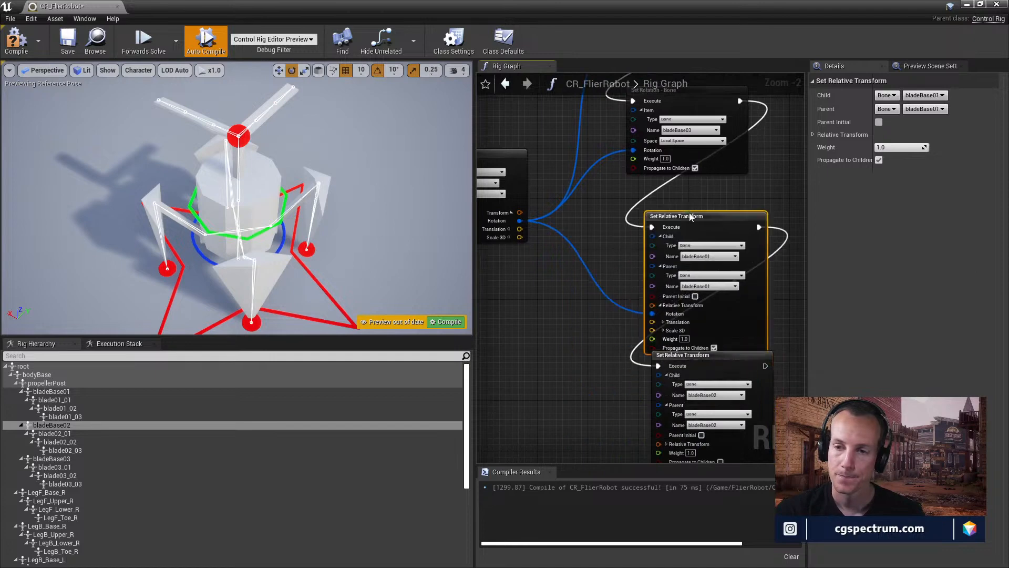
- Delete the bladeBase02 and bladeBase03 Set Rotation nodes and move the two Set Relative Transform nodes up into the freed space
right_drag(682, 221, 642, 373)
drag(733, 102, 649, 303)
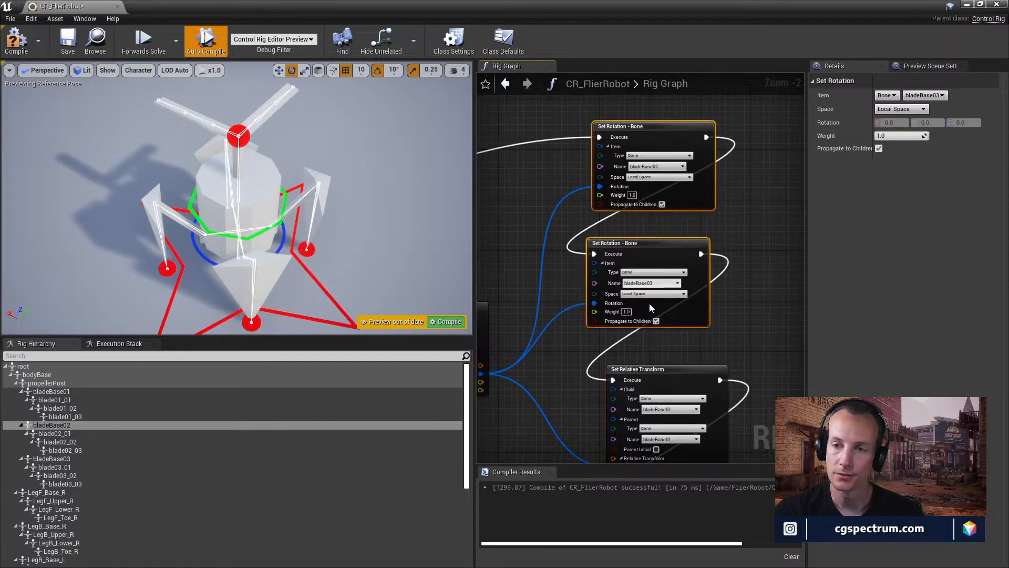
key(Delete)
drag(638, 368, 593, 204)
right_drag(609, 271, 633, 162)
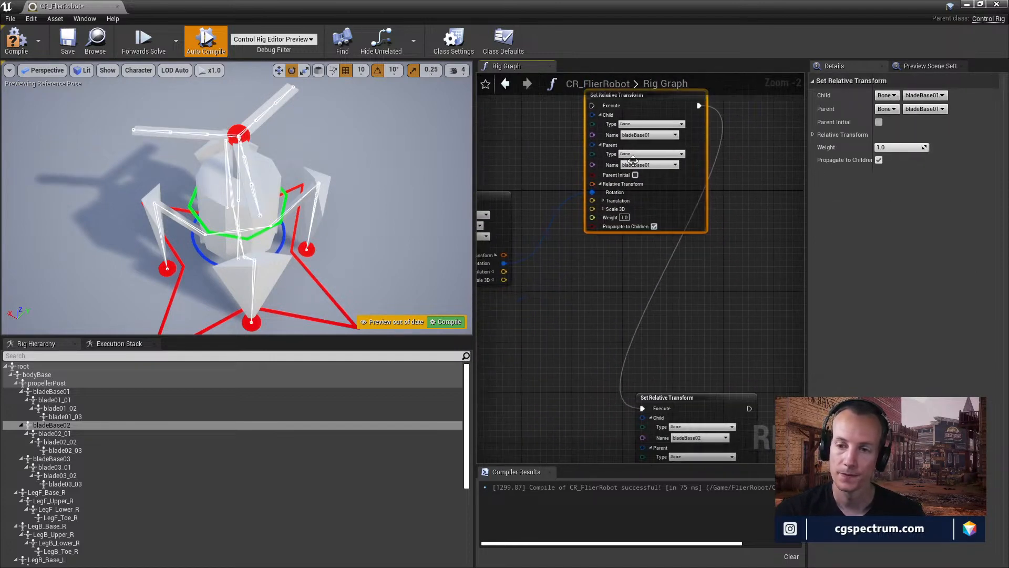
drag(675, 393, 629, 254)
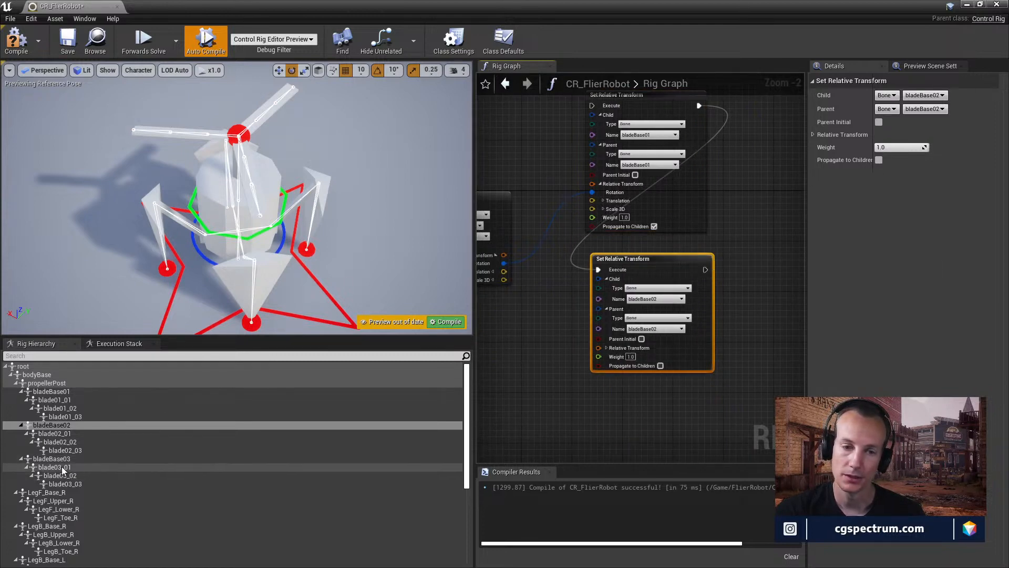
drag(52, 458, 547, 395)
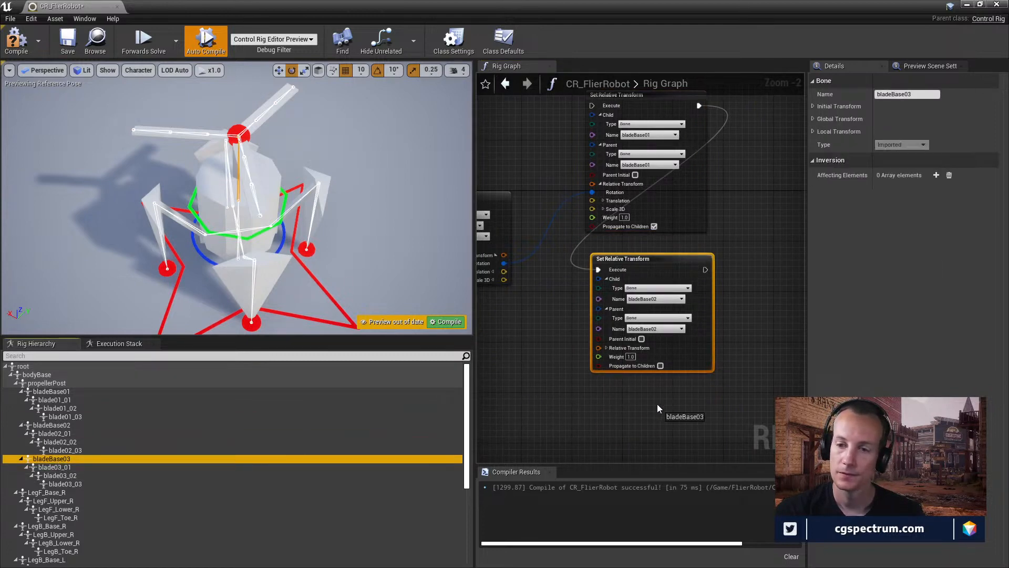
drag(658, 409, 657, 409)
click(684, 417)
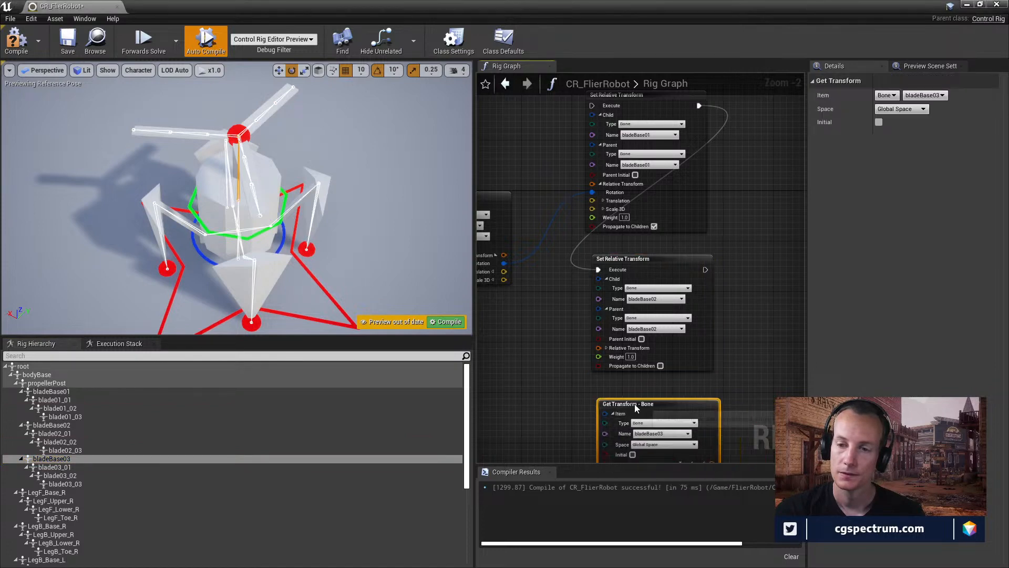
key(Delete)
- Add a Set Relative Transform node for bladeBase03 beneath the bladeBase02 node
drag(52, 459, 629, 397)
click(630, 500)
right_drag(625, 371, 707, 280)
- Connect SpinControl's Rotation output to the Relative Transform Rotation inputs of the bladeBase02 and bladeBase03 nodes, spacing the nodes apart
right_drag(567, 198, 546, 209)
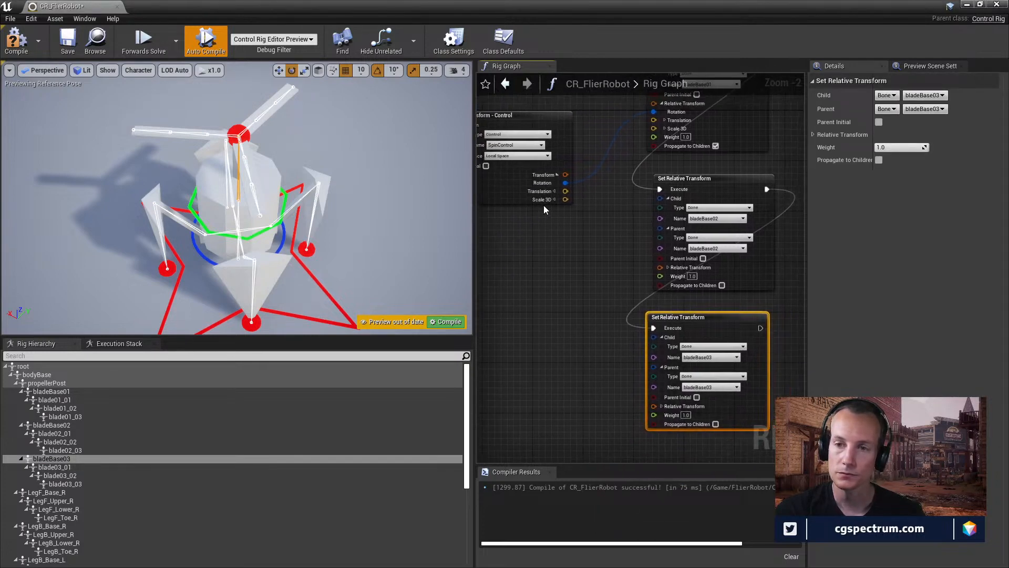
click(566, 186)
click(668, 268)
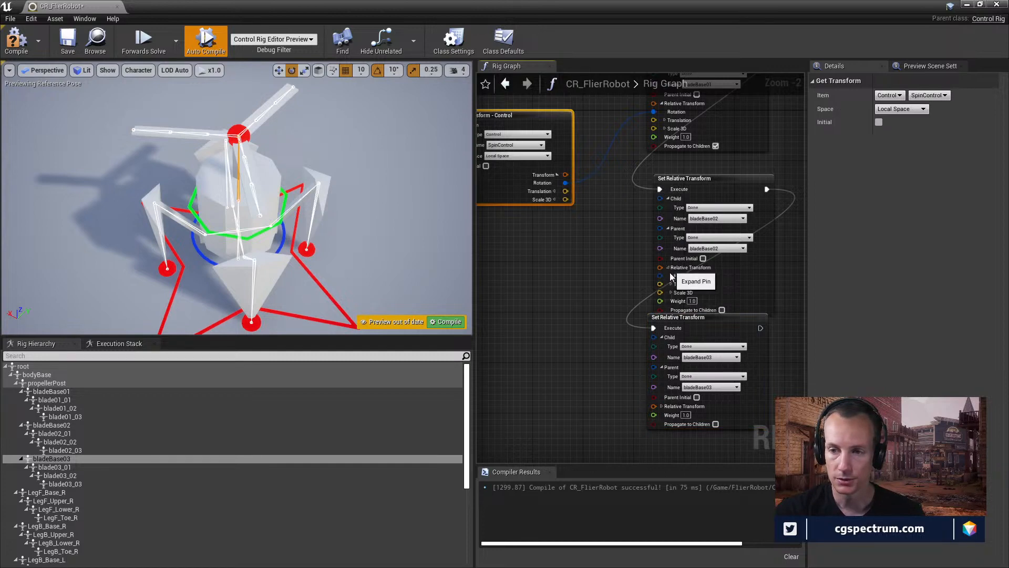
drag(702, 327, 706, 345)
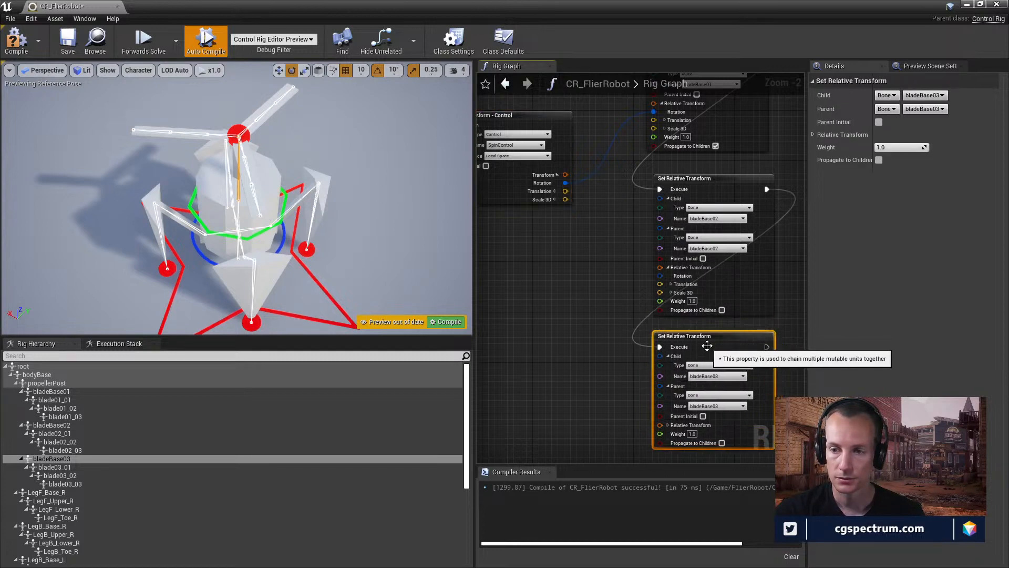
click(668, 425)
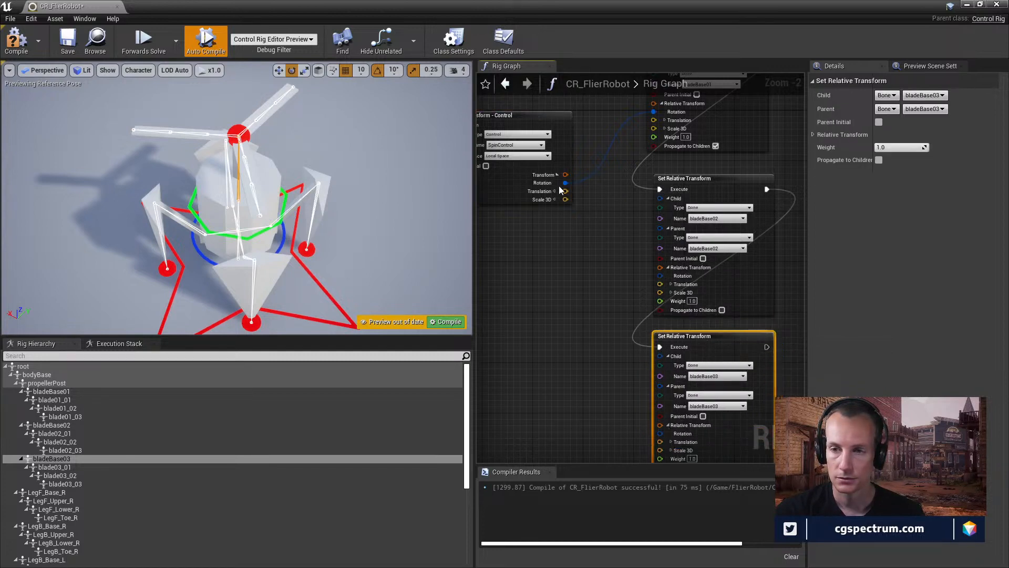
drag(565, 182, 664, 279)
drag(565, 182, 661, 434)
- Enable Propagate to Children on the bladeBase02 and bladeBase03 Set Relative Transform nodes
right_drag(698, 310, 655, 343)
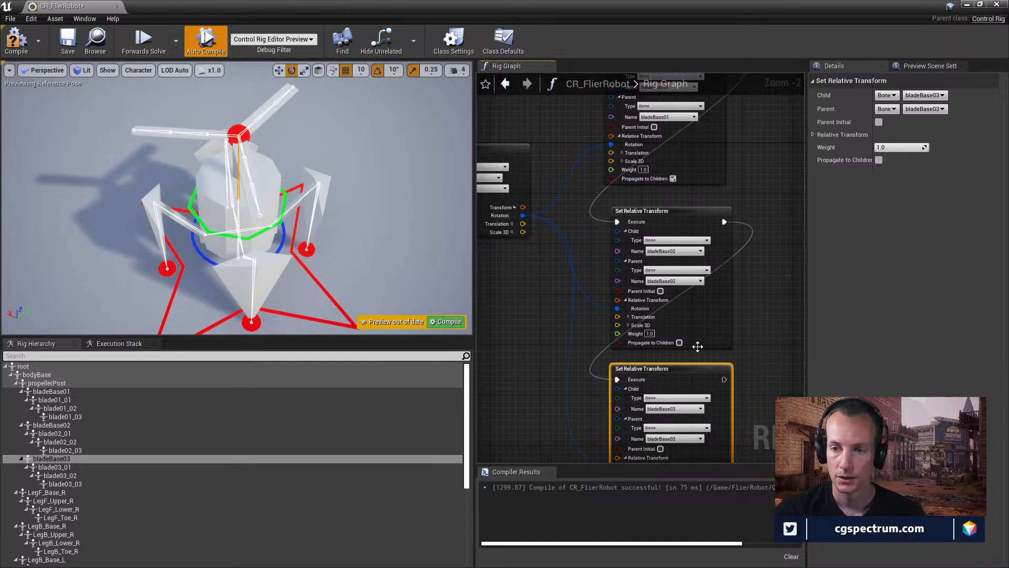
click(679, 342)
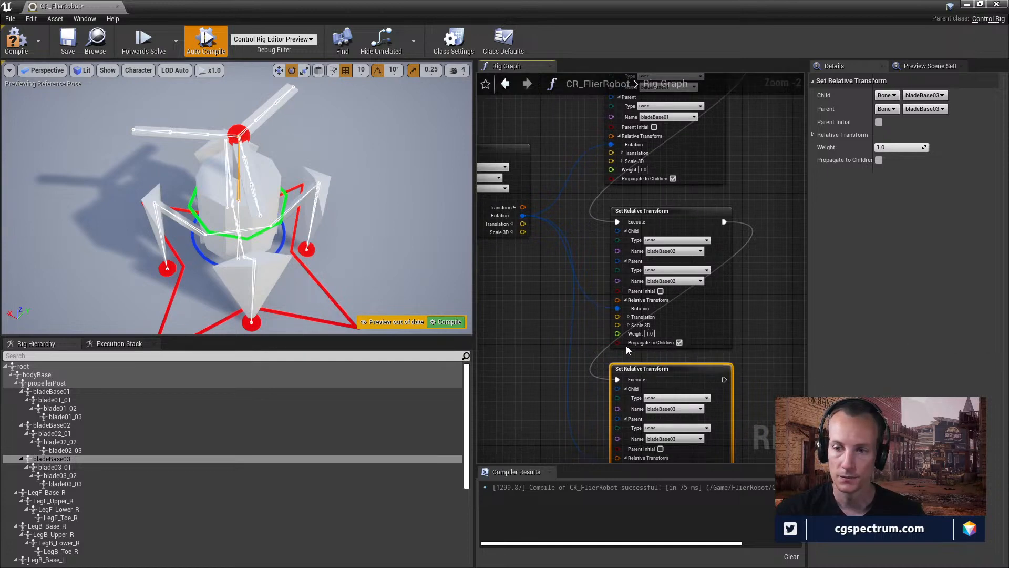
right_drag(558, 355, 610, 365)
click(668, 409)
- Rotate SpinControl in the viewport to test the blades, and check the connections between the nodes
click(235, 131)
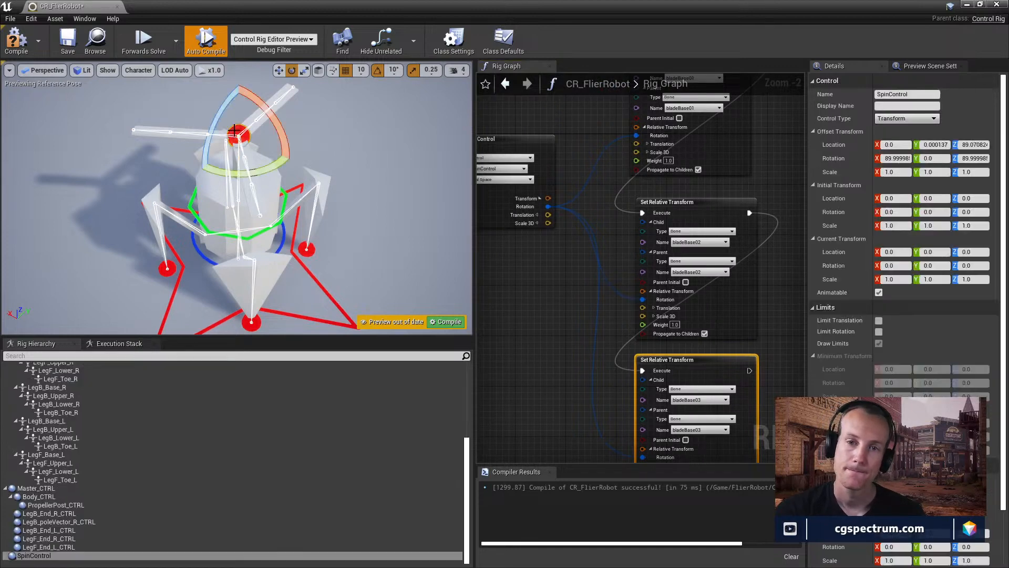
mouse_move(262, 170)
mouse_down()
mouse_move(278, 165)
mouse_move(261, 170)
mouse_up()
right_drag(612, 287, 585, 215)
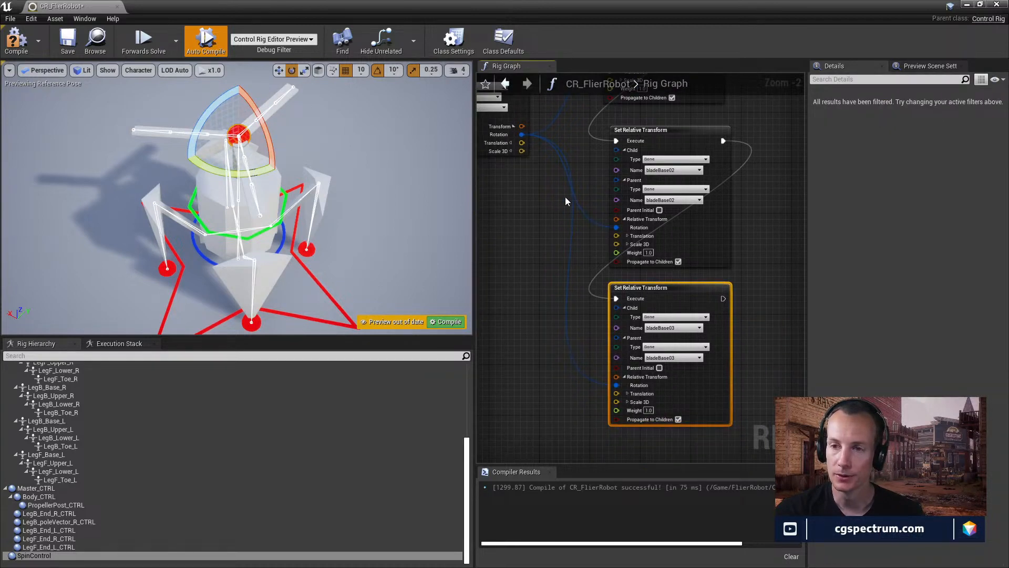
right_drag(566, 197, 599, 316)
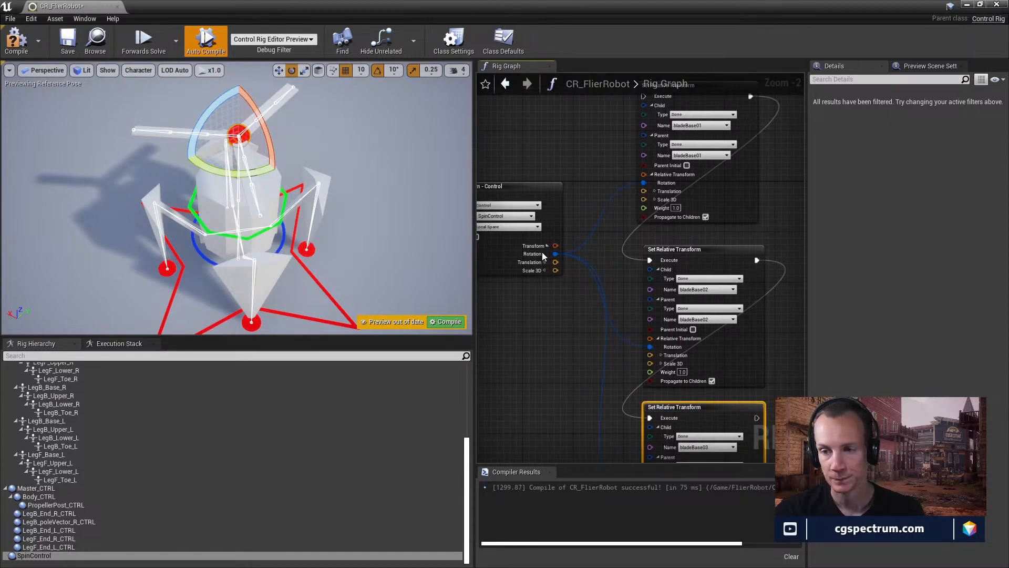
right_drag(611, 248, 604, 259)
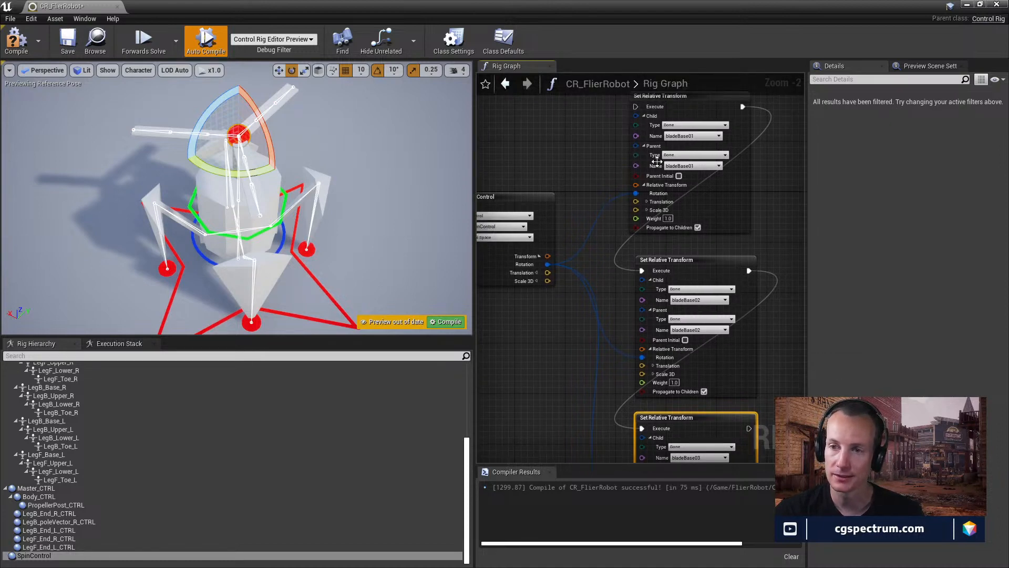
- Try Parent Initial on the bladeBase01 node and Initial on SpinControl's Get Transform node, testing the spin and reverting Initial
click(679, 175)
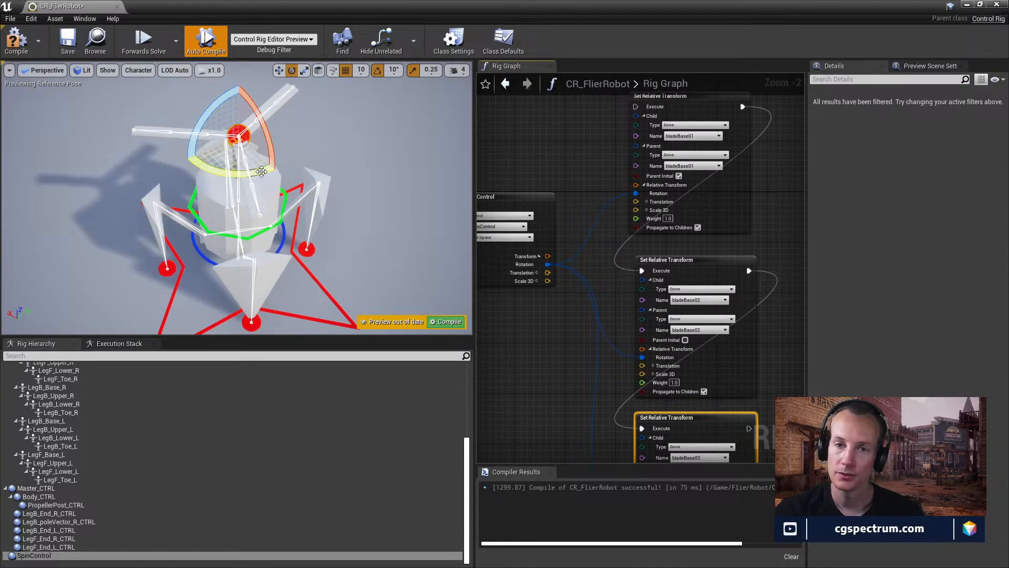
right_drag(504, 283, 592, 300)
click(556, 265)
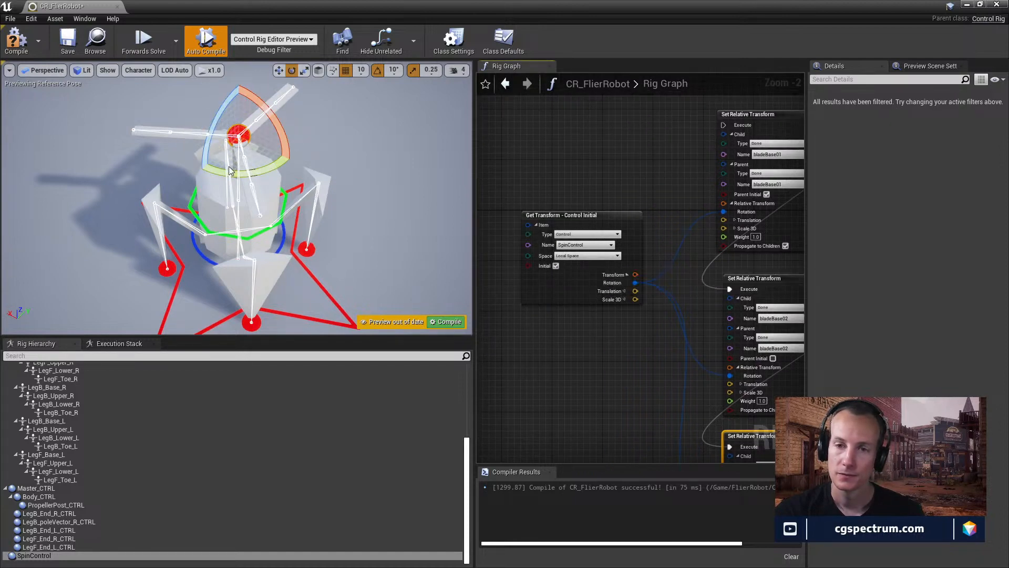
mouse_move(248, 172)
mouse_down()
mouse_move(231, 171)
mouse_move(239, 171)
mouse_up()
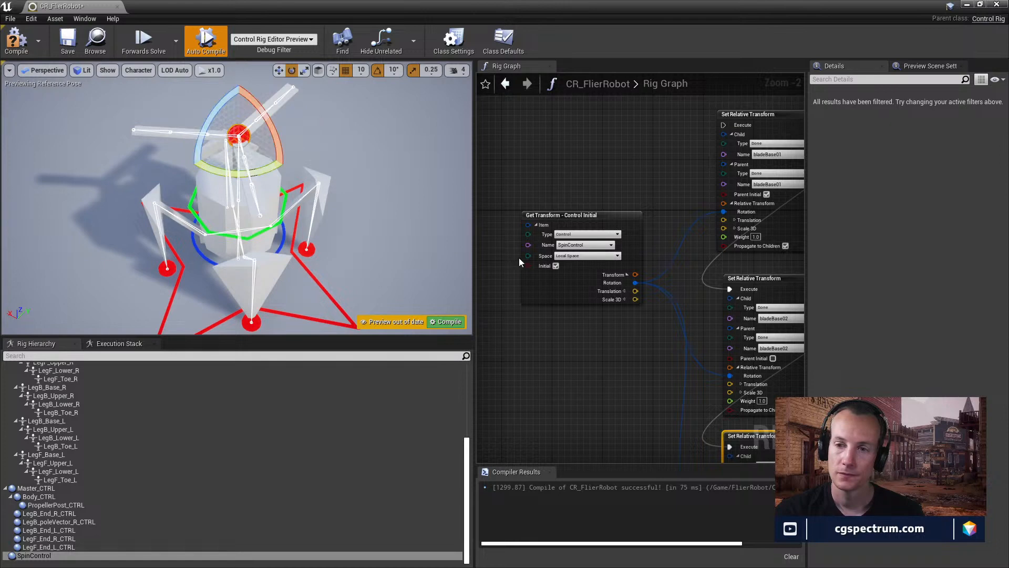
click(558, 265)
- Try Global Space on SpinControl's Get Transform node, and return it to Local Space
right_drag(593, 315, 560, 296)
click(582, 237)
click(581, 255)
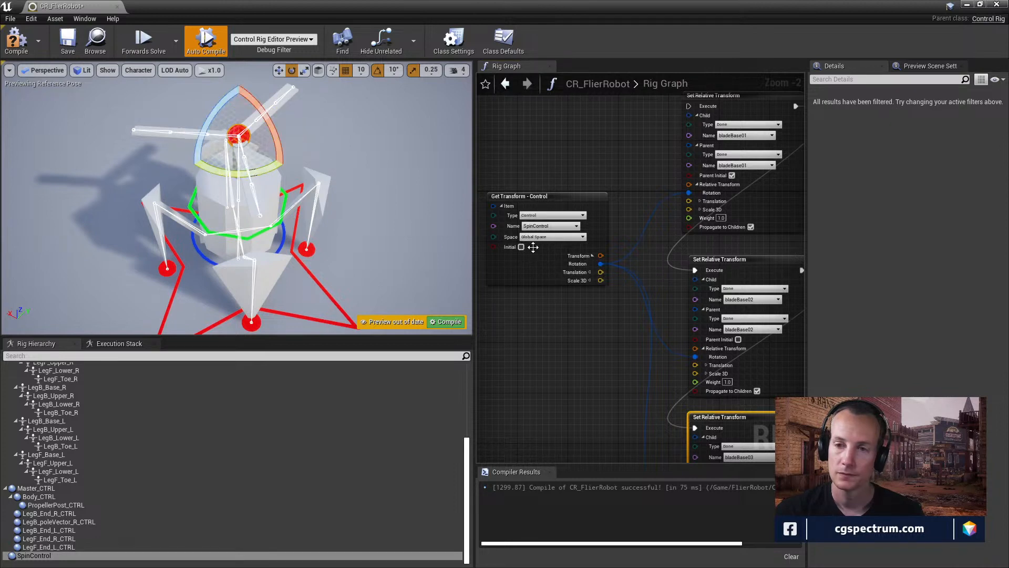
click(551, 236)
click(549, 246)
- Turn Parent Initial back off on the bladeBase01 Set Relative Transform node
right_drag(662, 295, 571, 304)
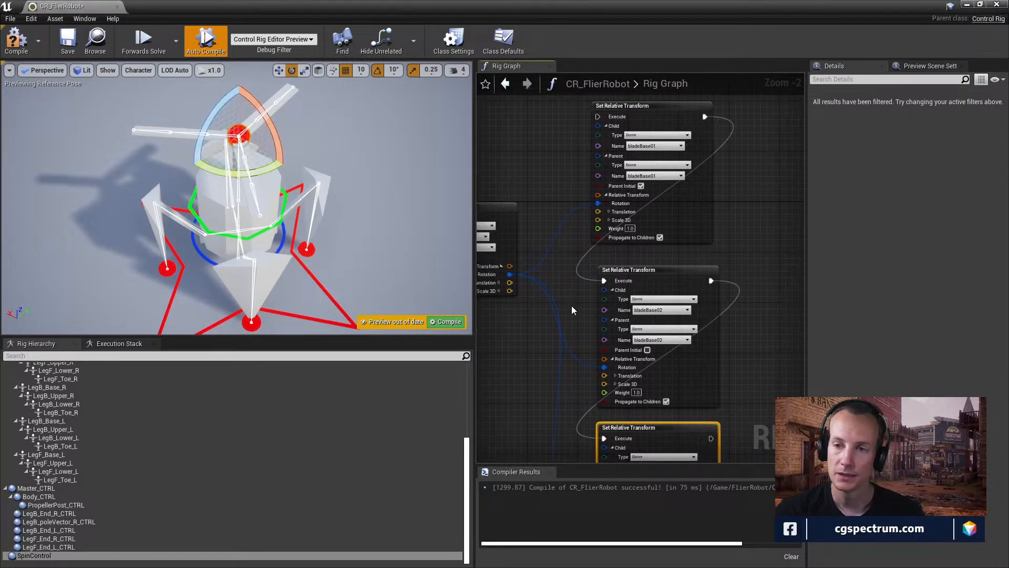
right_drag(625, 278, 658, 290)
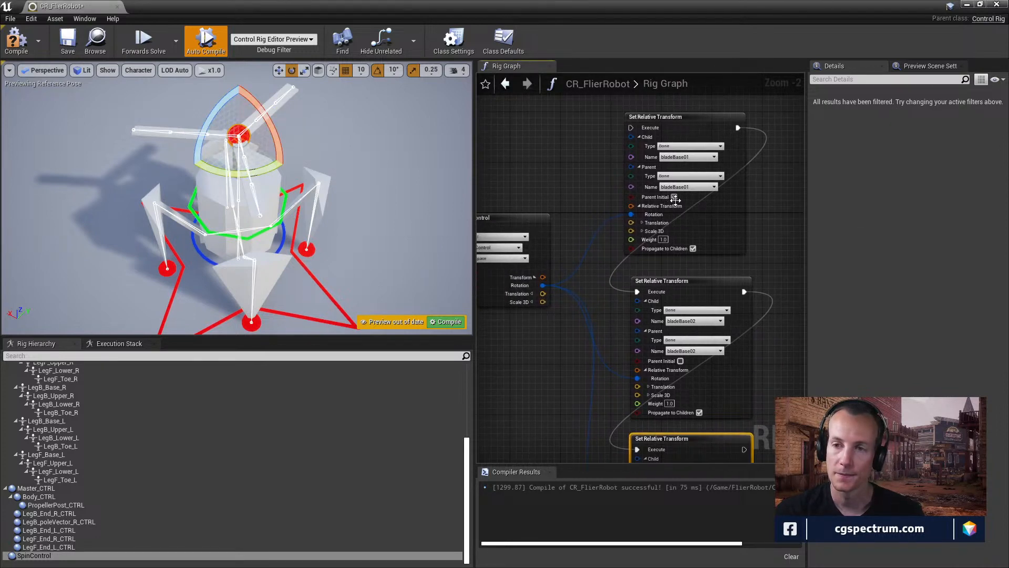
scroll(673, 197, up, 2)
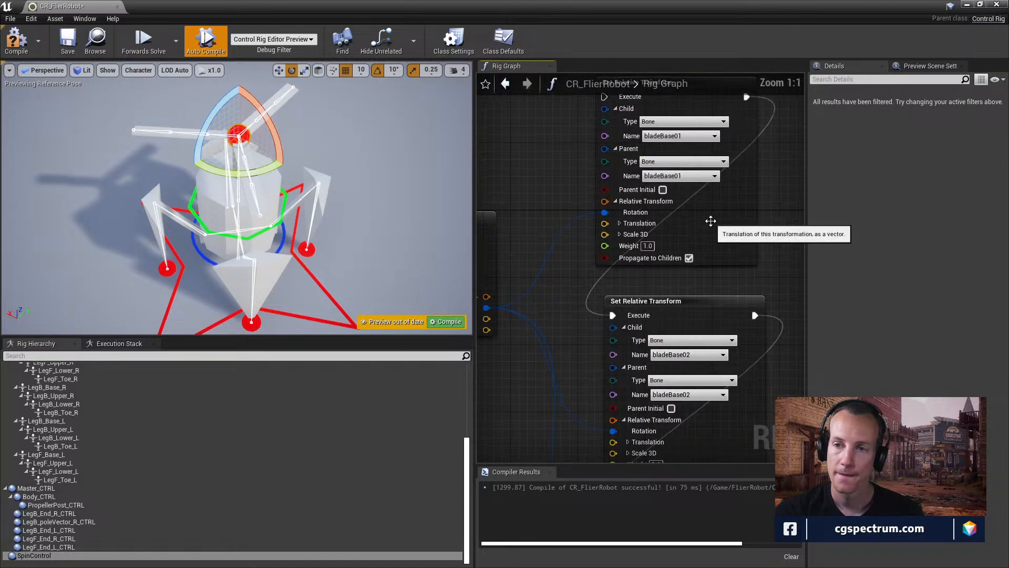
- Examine the bladeBase01 Set Relative Transform node's settings, description and incoming connections
right_drag(753, 201, 732, 330)
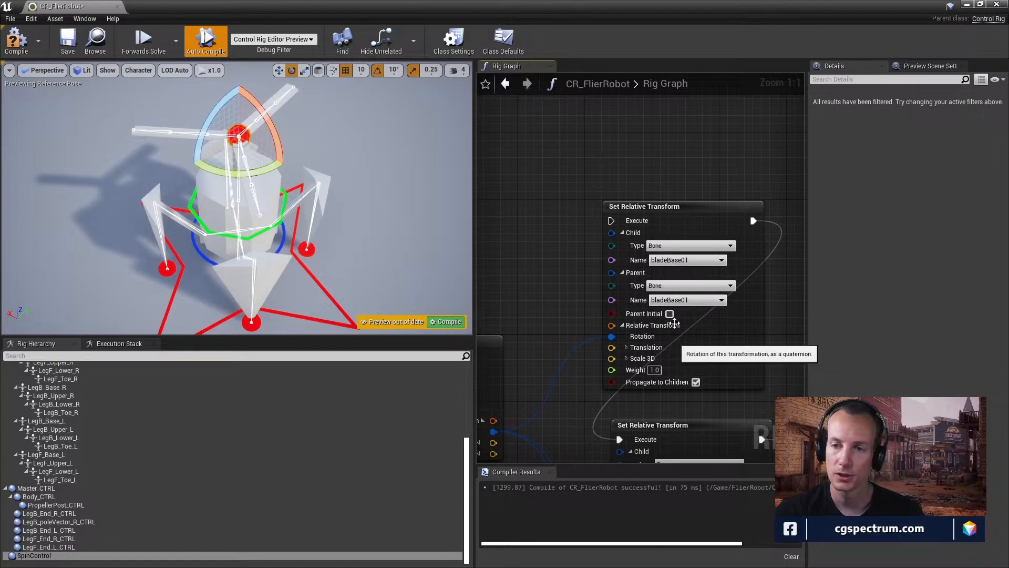
right_click(630, 207)
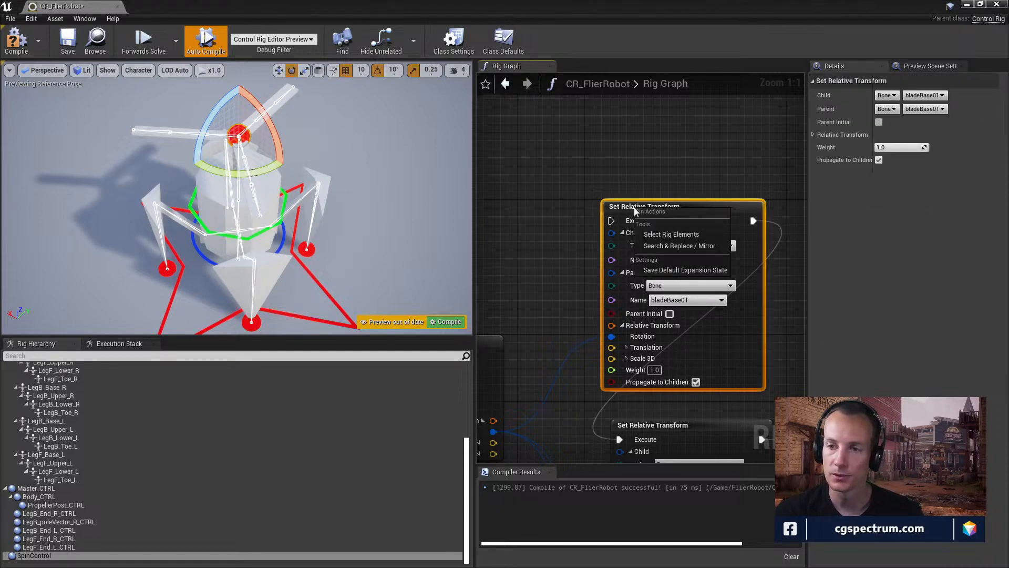
click(627, 206)
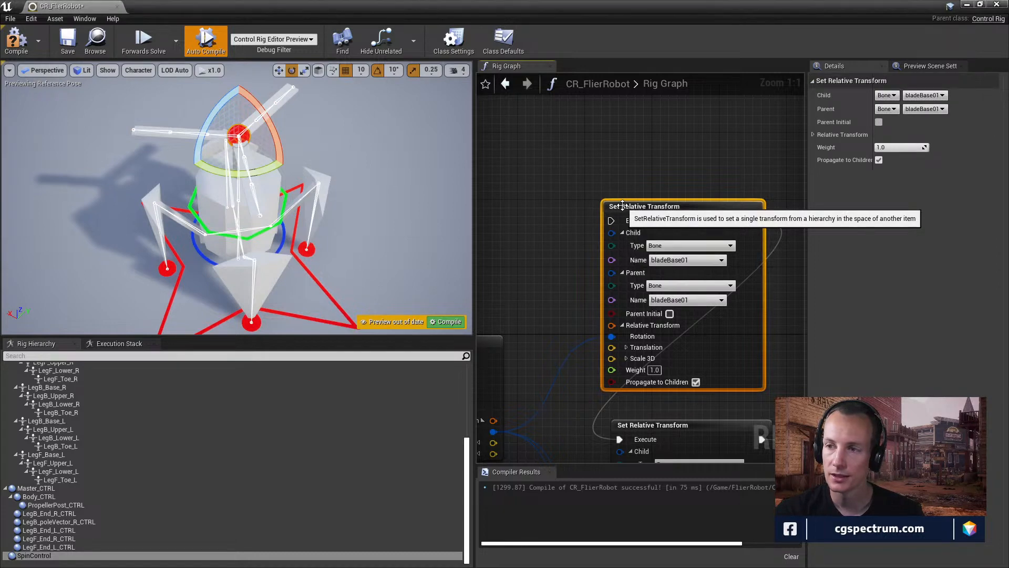
click(550, 238)
right_drag(551, 238, 617, 230)
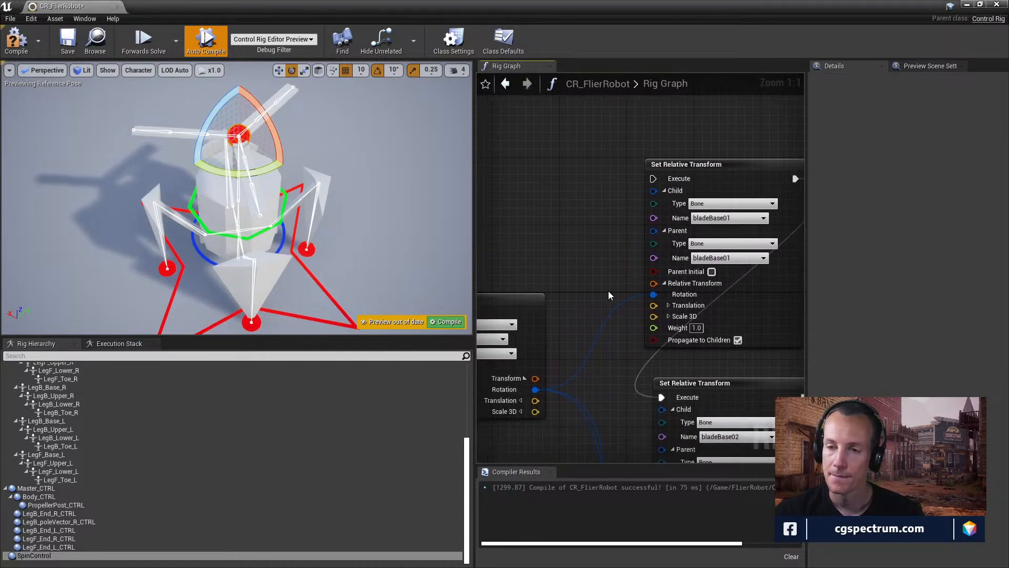
right_drag(624, 320, 607, 319)
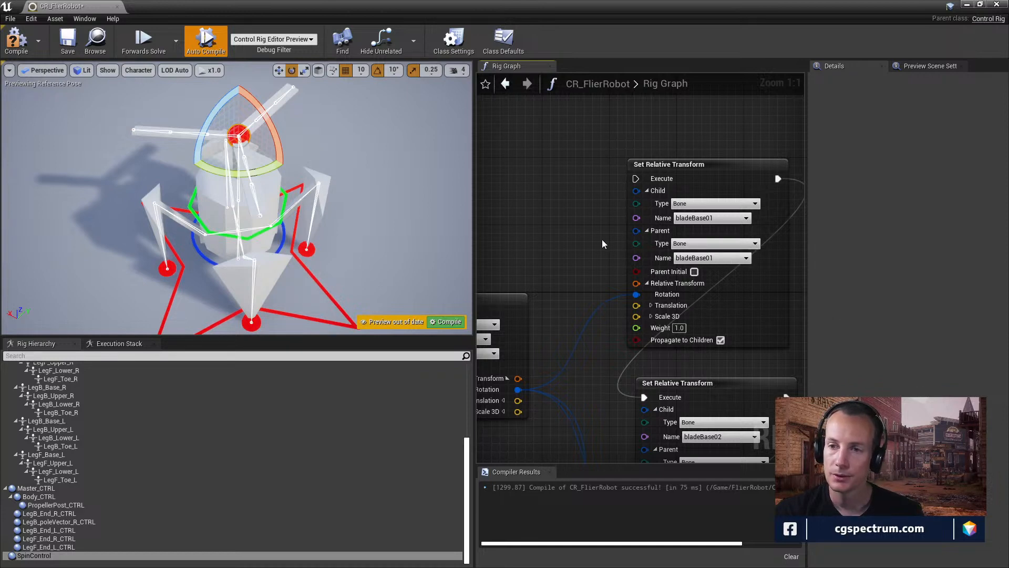
- Connect the execution output of the preceding comment group's last node to the bladeBase01 Set Relative Transform node and rotate SpinControl to test it
right_drag(602, 239, 639, 201)
scroll(639, 202, down, 3)
right_drag(631, 249, 766, 302)
scroll(692, 270, down, 1)
right_drag(685, 270, 640, 259)
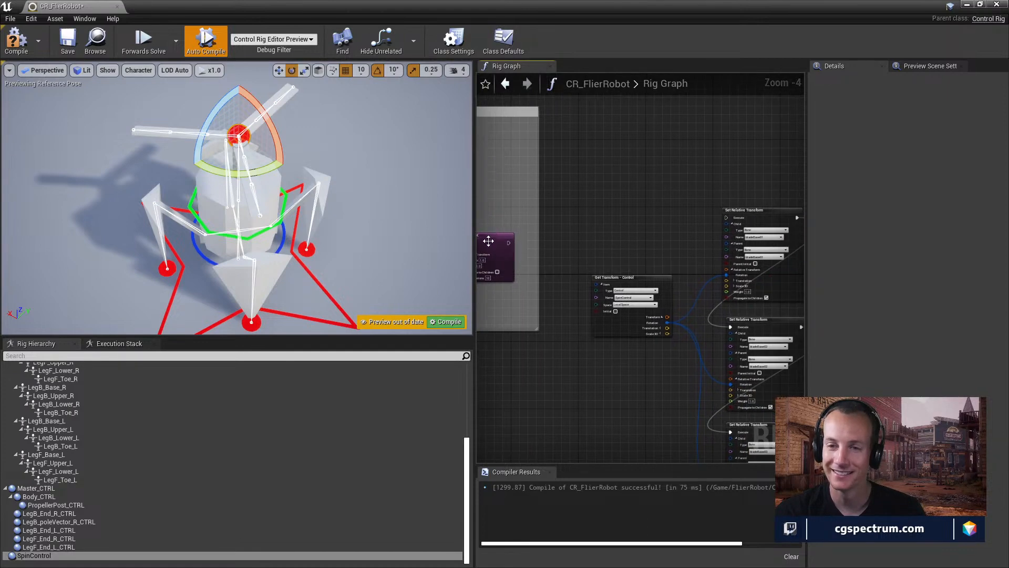
drag(508, 242, 730, 218)
right_drag(685, 247, 579, 221)
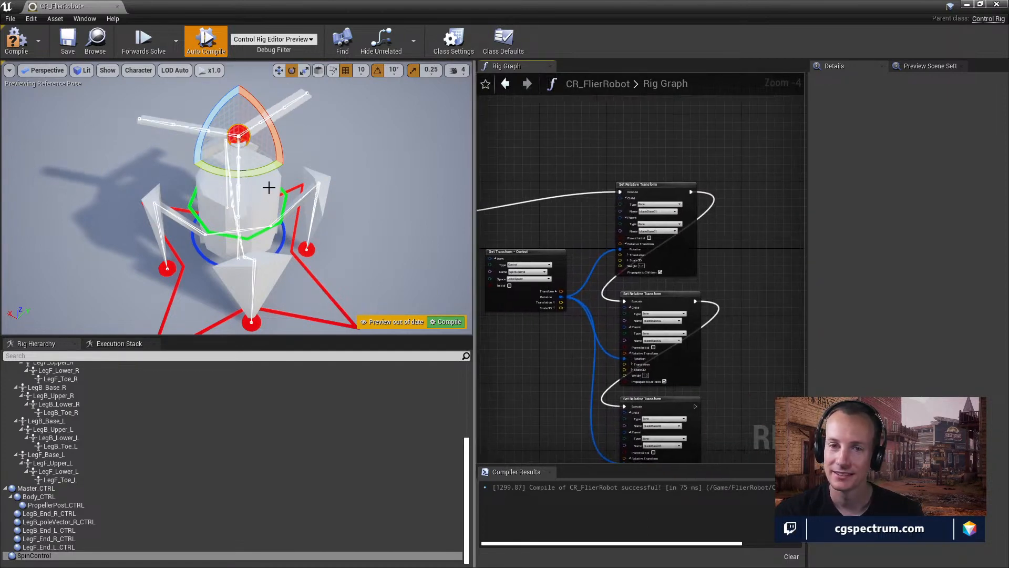
mouse_move(263, 173)
mouse_down()
mouse_move(298, 145)
mouse_move(258, 170)
mouse_up()
- Review the bladeBase01 node's Parent setting and the complete chain of three Set Relative Transform nodes
right_drag(723, 281, 739, 335)
scroll(723, 314, up, 3)
scroll(701, 282, up, 1)
right_drag(665, 268, 729, 306)
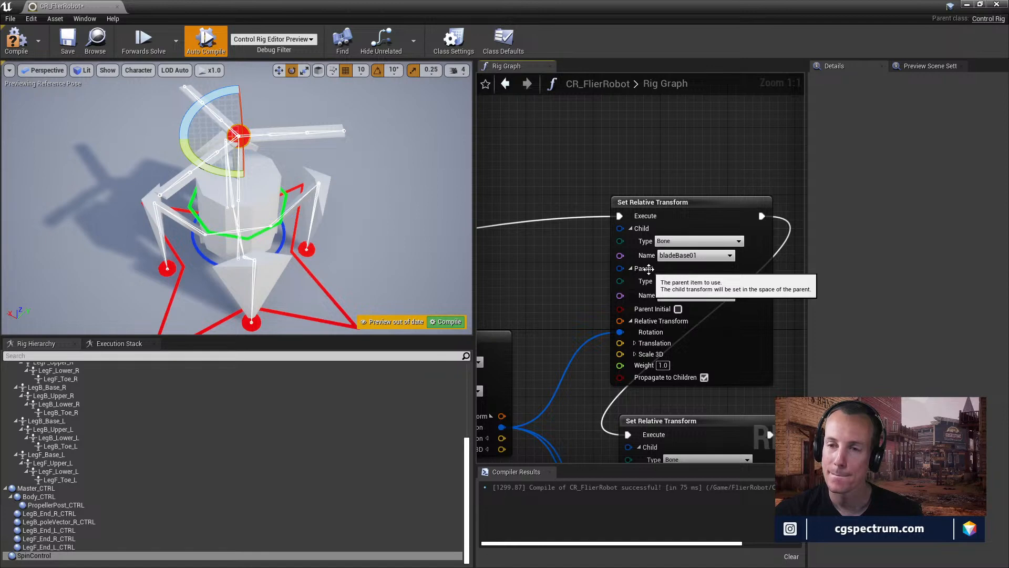
right_drag(594, 293, 633, 248)
scroll(639, 310, down, 2)
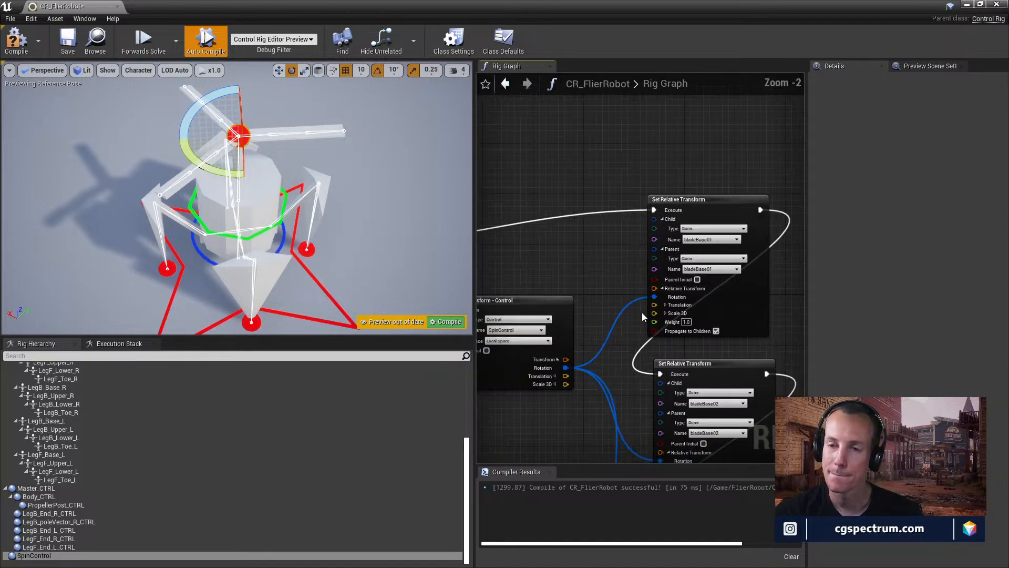
right_drag(642, 304, 653, 224)
scroll(666, 282, down, 2)
right_drag(665, 283, 685, 261)
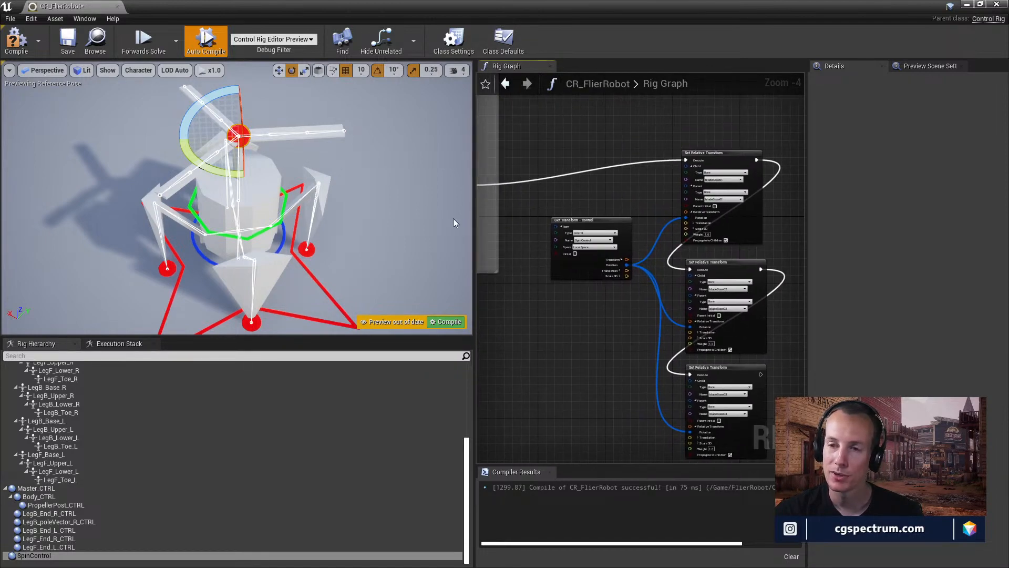
- Save the control rig and rotate SpinControl in the viewport to test the three propeller blades
right_drag(609, 198, 627, 219)
key(ctrl+s)
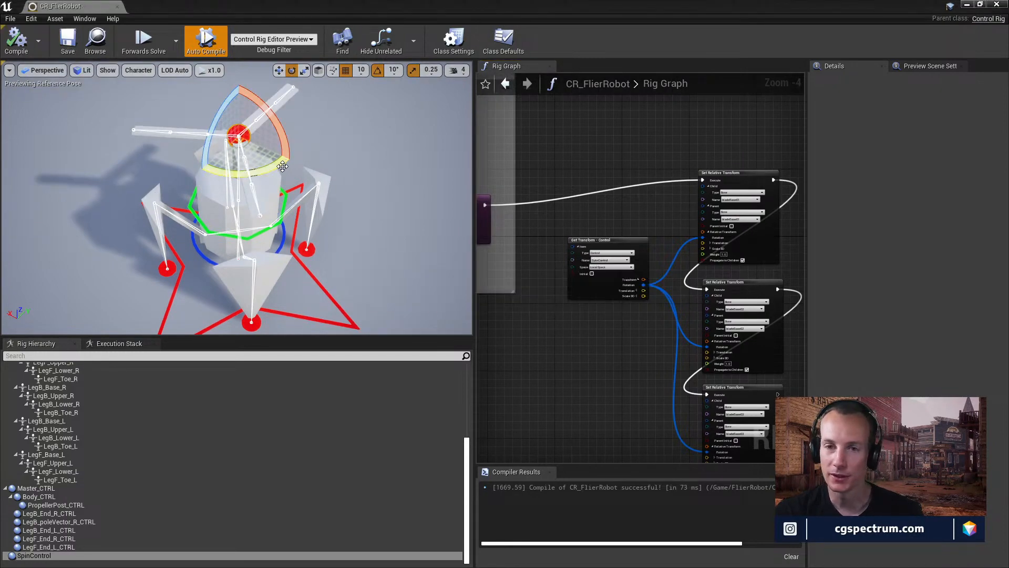
drag(280, 164, 297, 230)
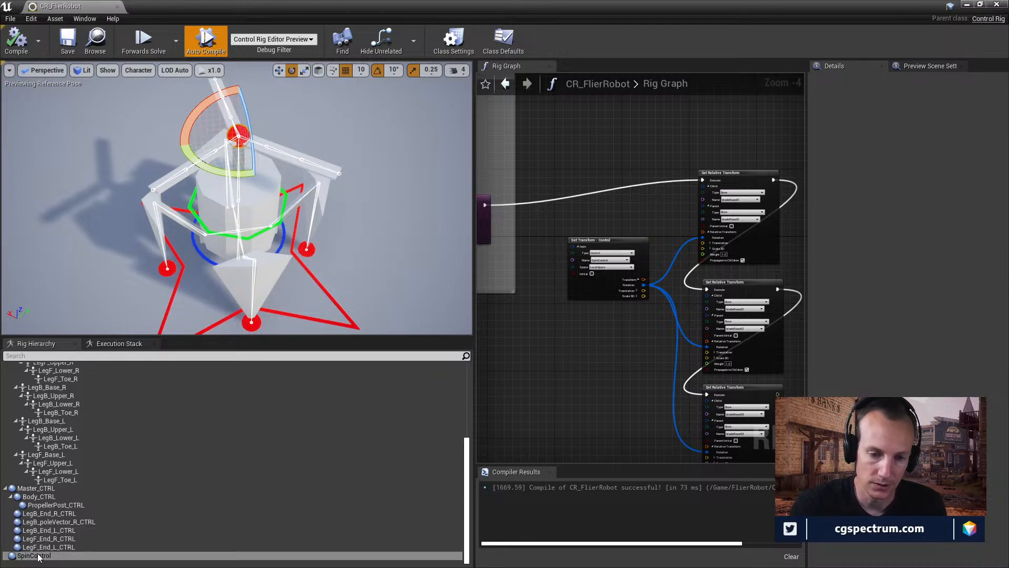
- Parent SpinControl under PropellerPost_CTRL and move PropellerPost_CTRL to test how the propeller follows
drag(32, 556, 68, 503)
mouse_move(361, 169)
right_down()
mouse_move(337, 118)
mouse_move(350, 158)
right_up()
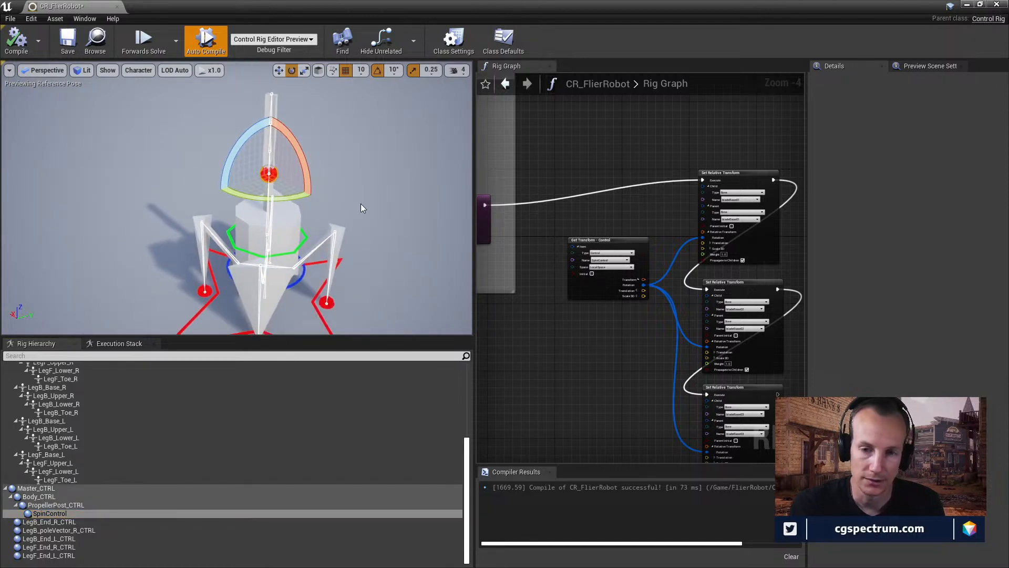
click(299, 248)
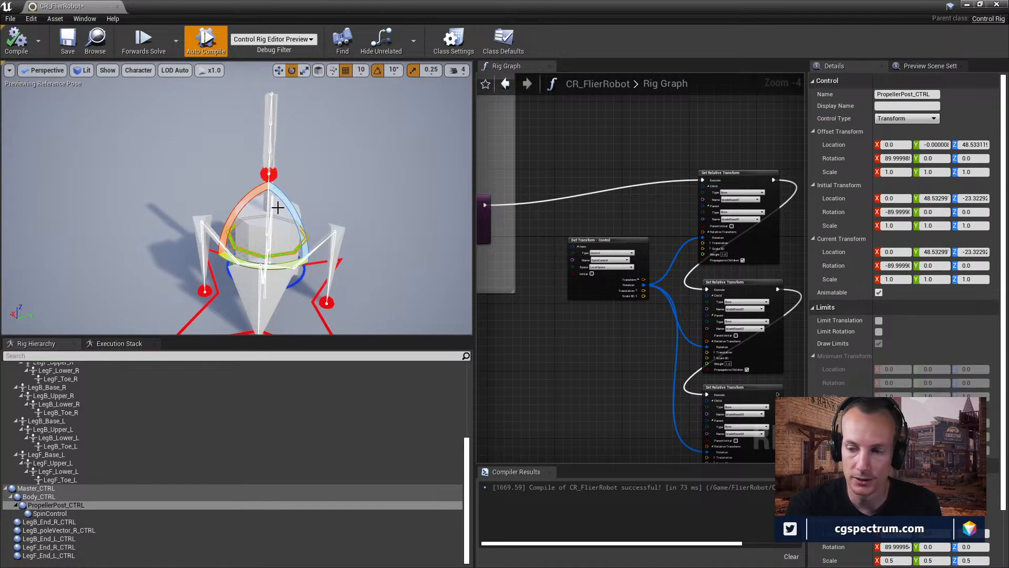
key(w)
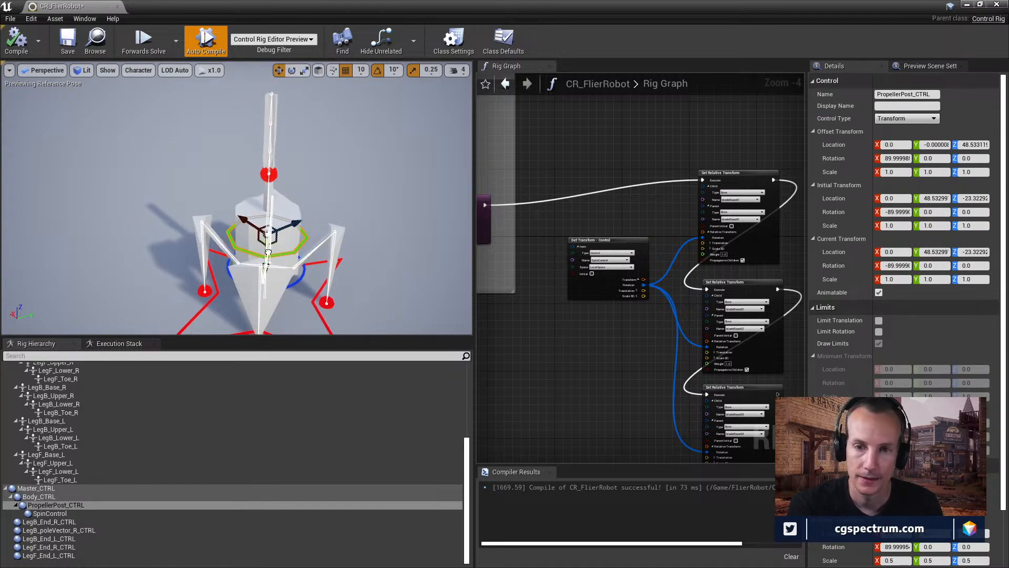
mouse_move(269, 247)
mouse_down()
mouse_move(270, 210)
mouse_move(277, 280)
mouse_move(278, 252)
mouse_up()
scroll(331, 204, up, 5)
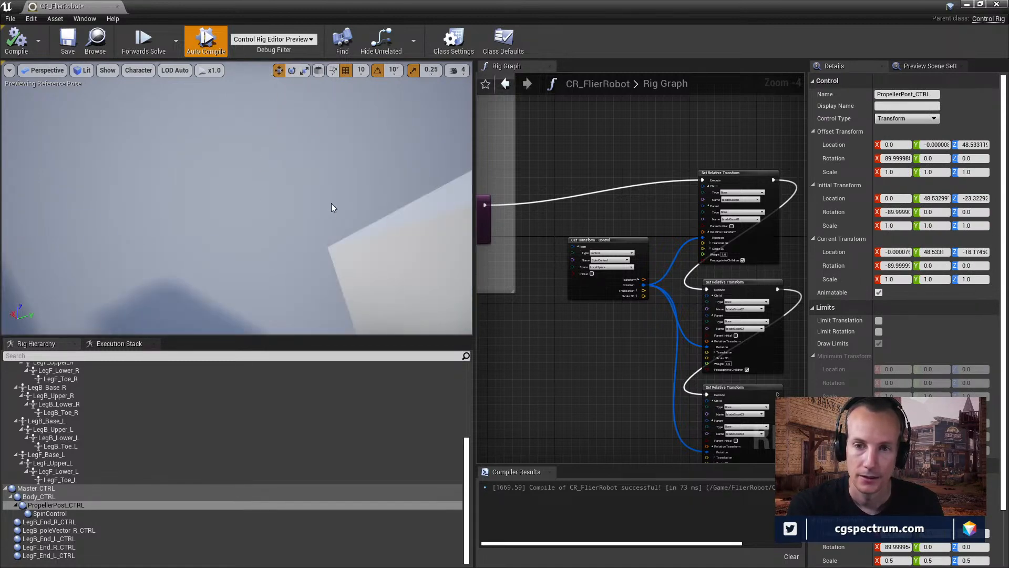
scroll(331, 203, down, 5)
- Set the Space of the Get Transform node that reads SpinControl to Global Space
scroll(619, 271, up, 3)
click(605, 264)
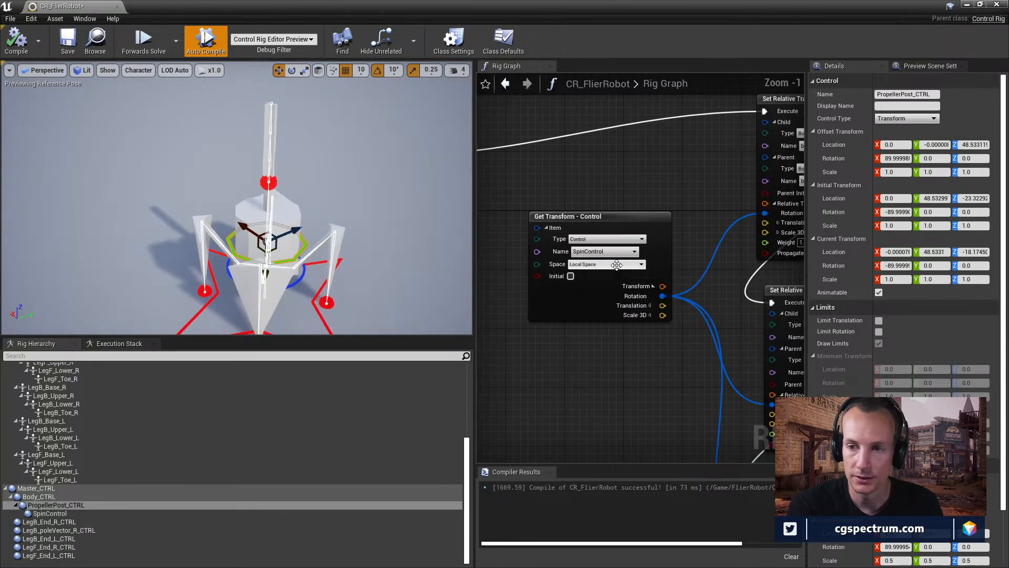
click(610, 279)
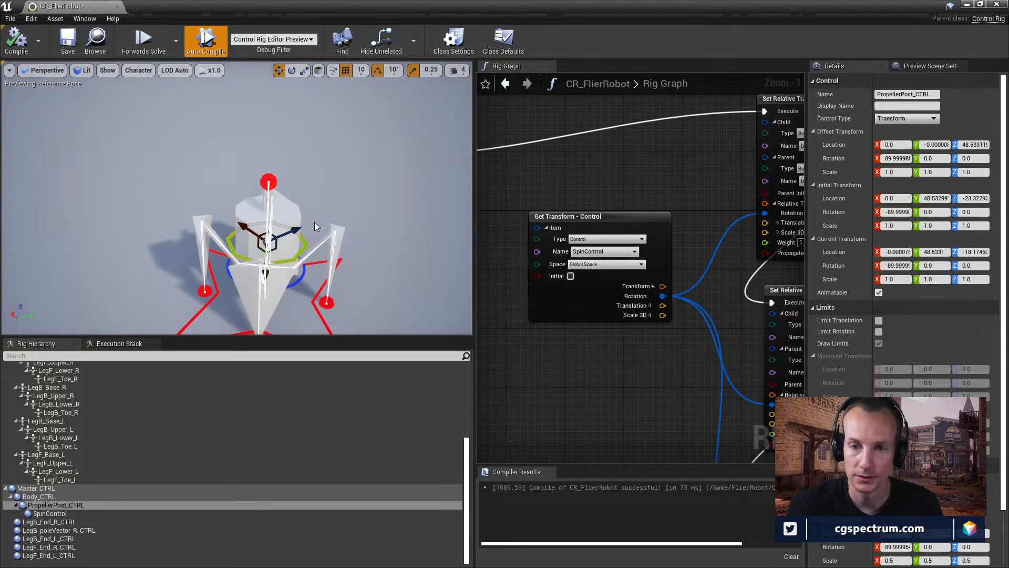
- Inspect the robot up close from another angle and move PropellerPost_CTRL up and down to test the blades
right_drag(314, 221, 465, 275)
key(a)
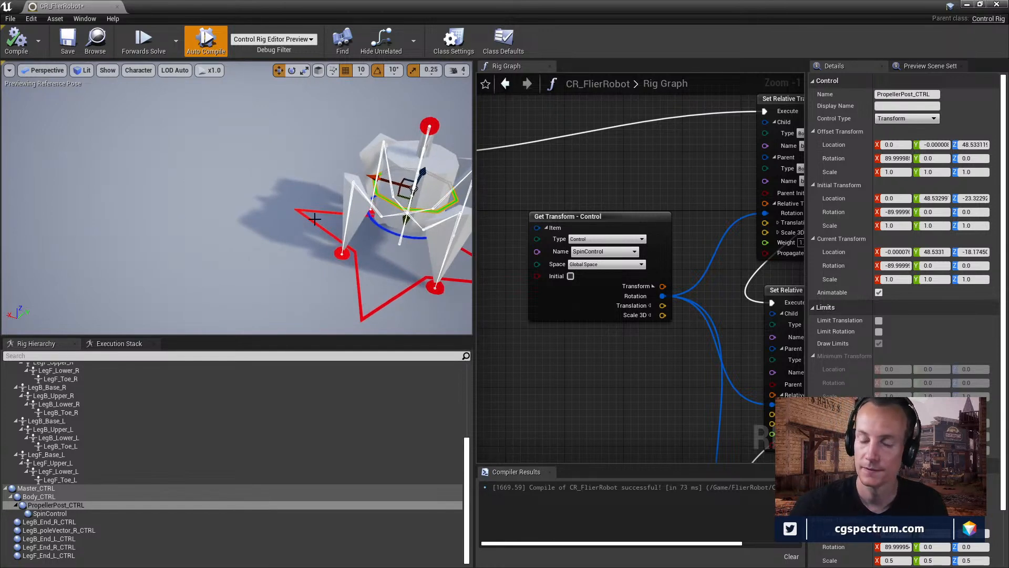
right_drag(143, 198, 323, 218)
key(w)
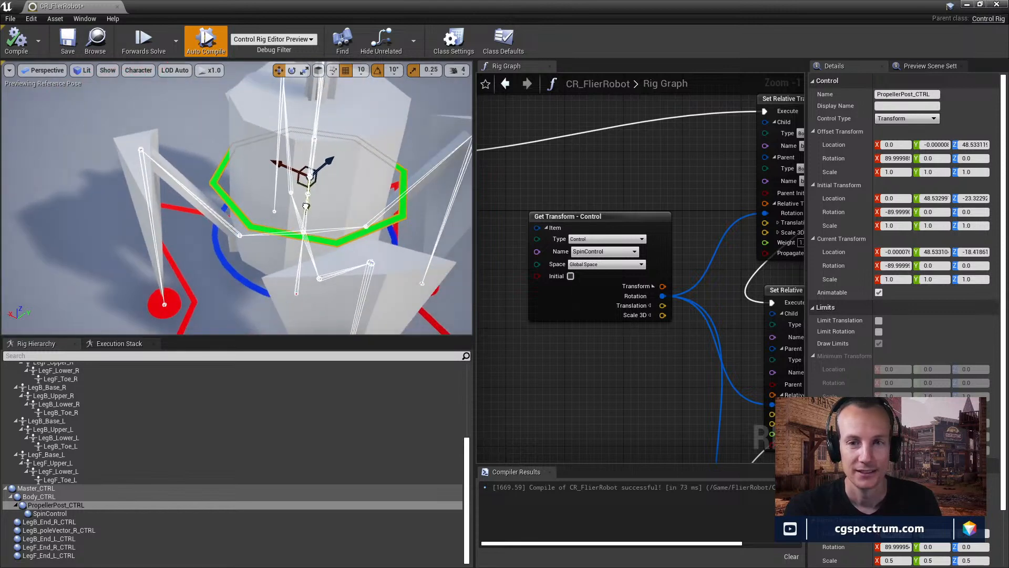
drag(306, 206, 318, 90)
right_drag(327, 129, 334, 157)
drag(339, 197, 339, 243)
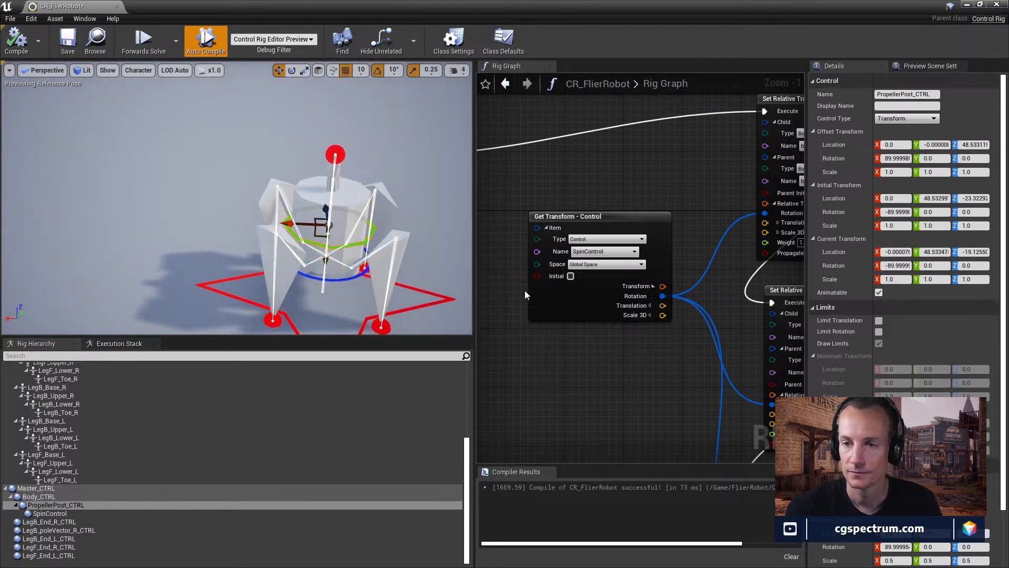
- Set the SpinControl Get Transform node's Space back to Local Space and select PropellerPost_CTRL in the hierarchy
right_drag(636, 295, 565, 276)
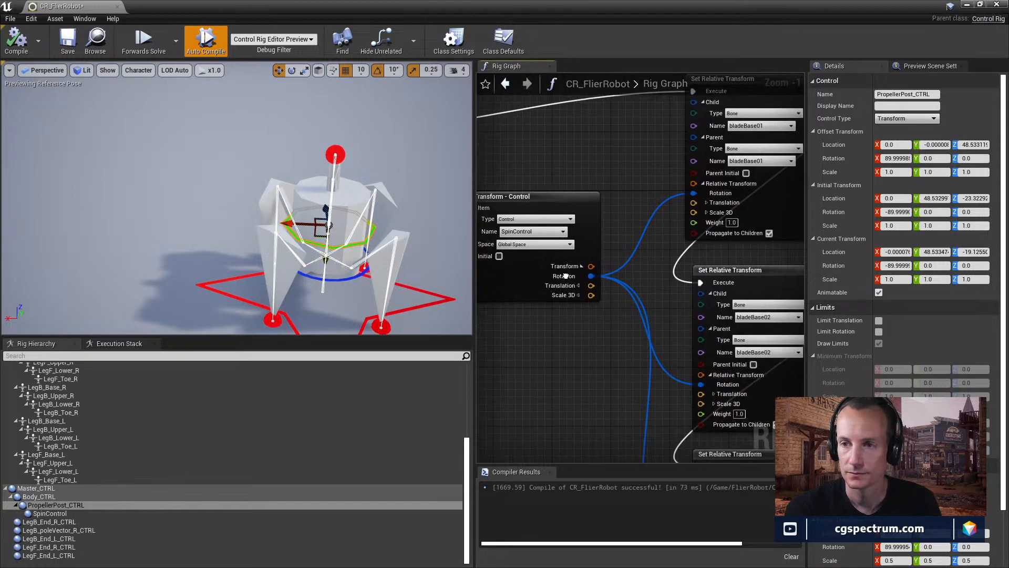
click(534, 244)
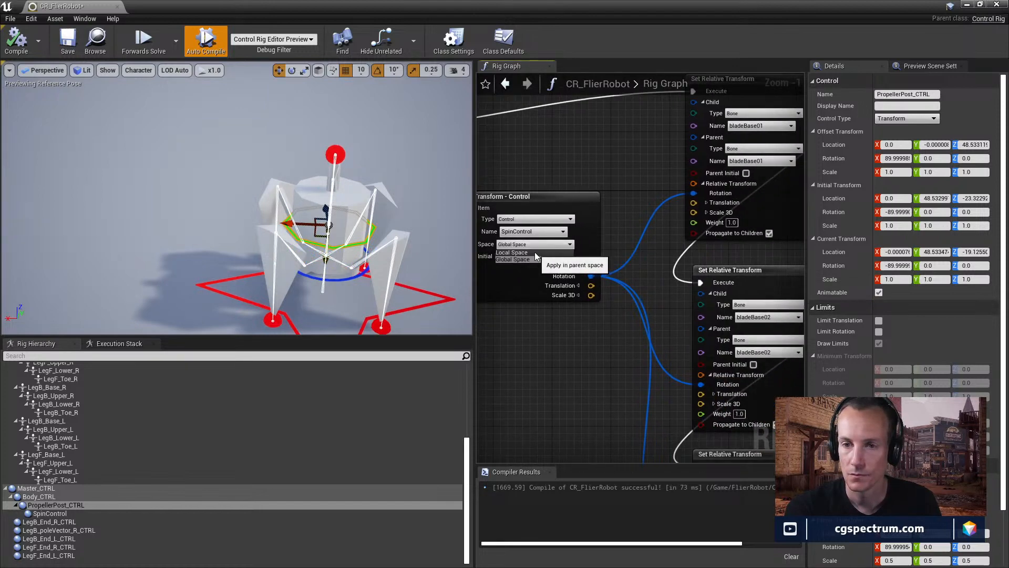
click(535, 251)
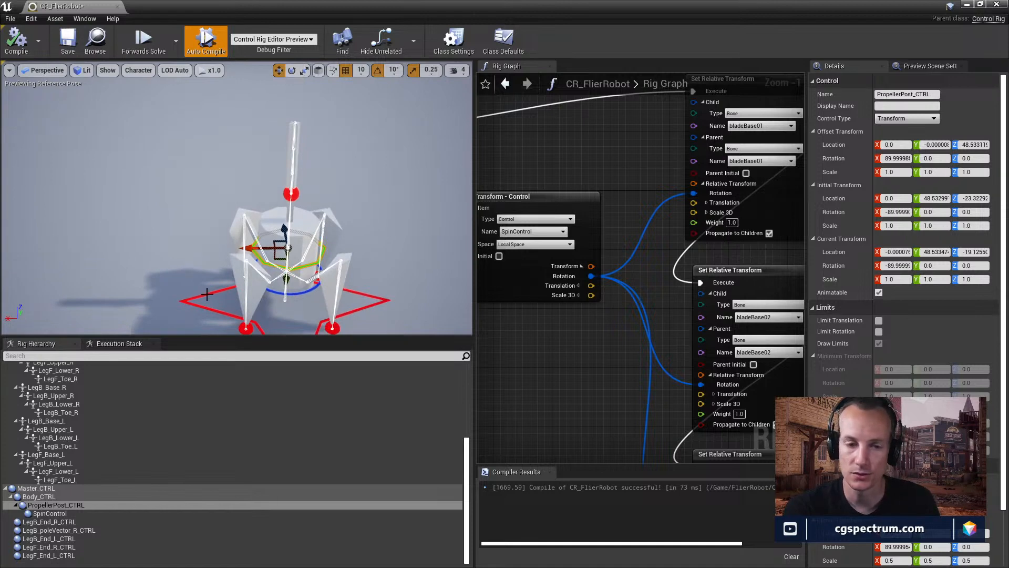
click(55, 507)
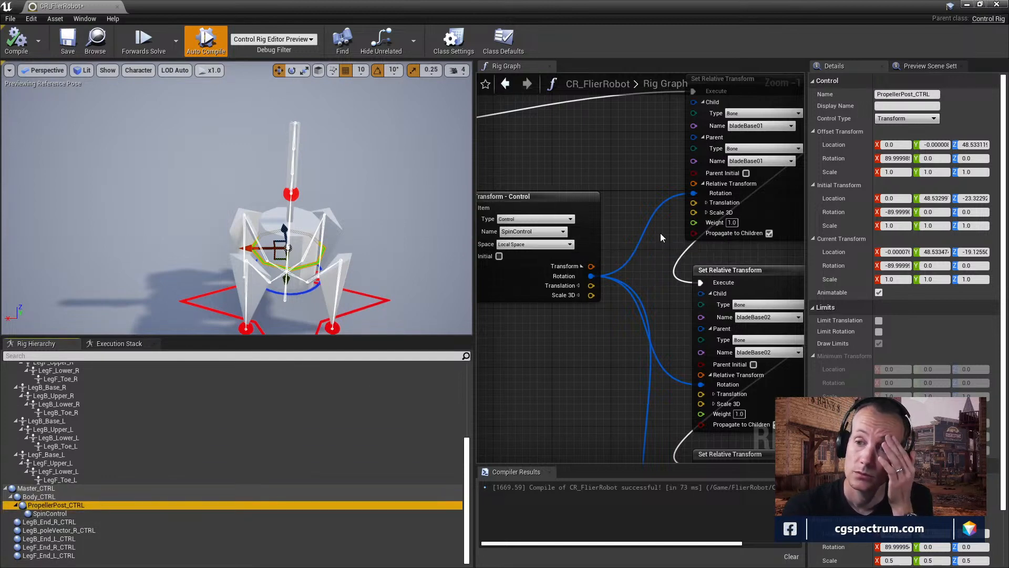
- Turn on Parent Initial on the bladeBase02 Set Relative Transform node
right_drag(660, 232, 617, 271)
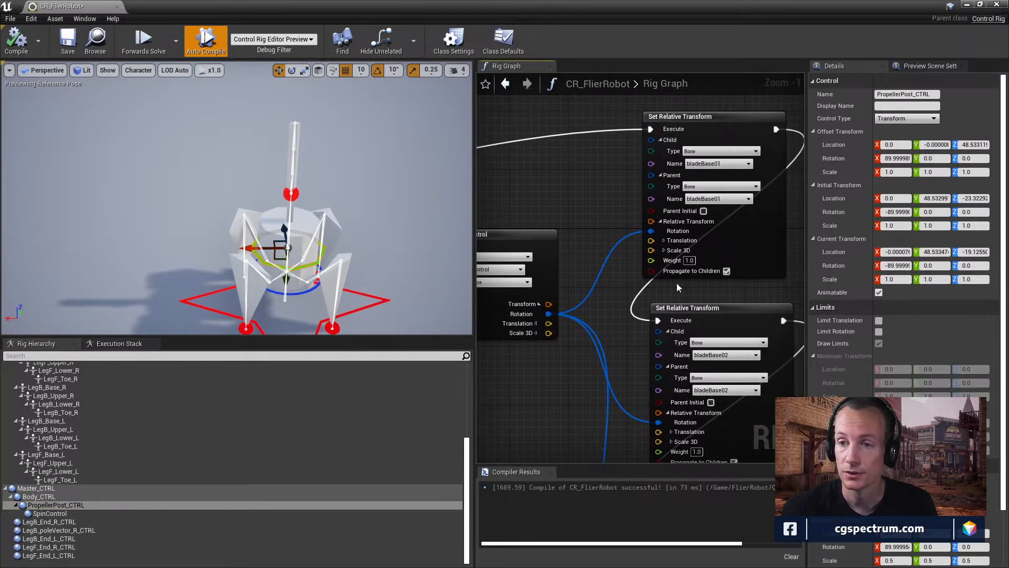
right_drag(677, 287, 658, 255)
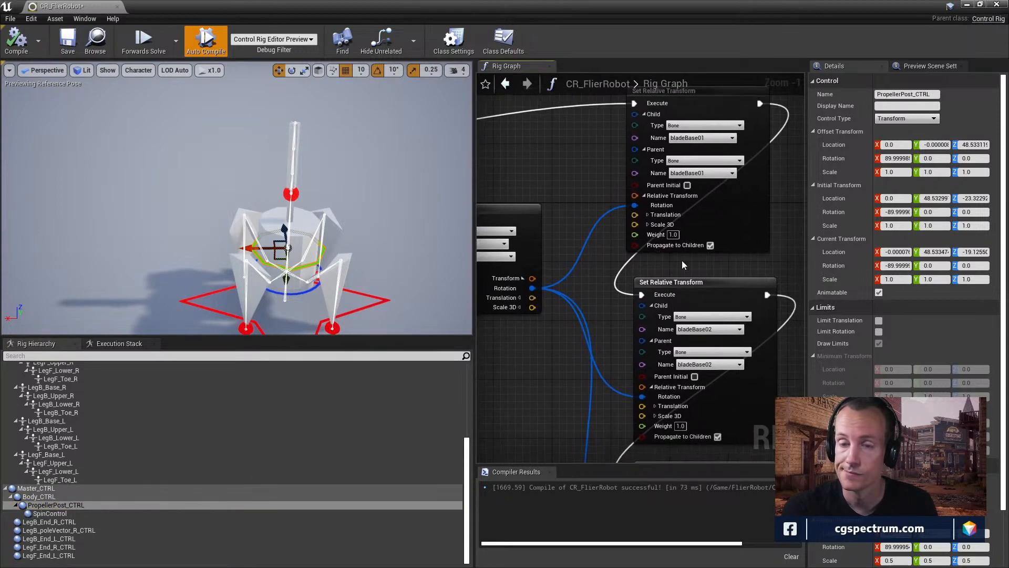
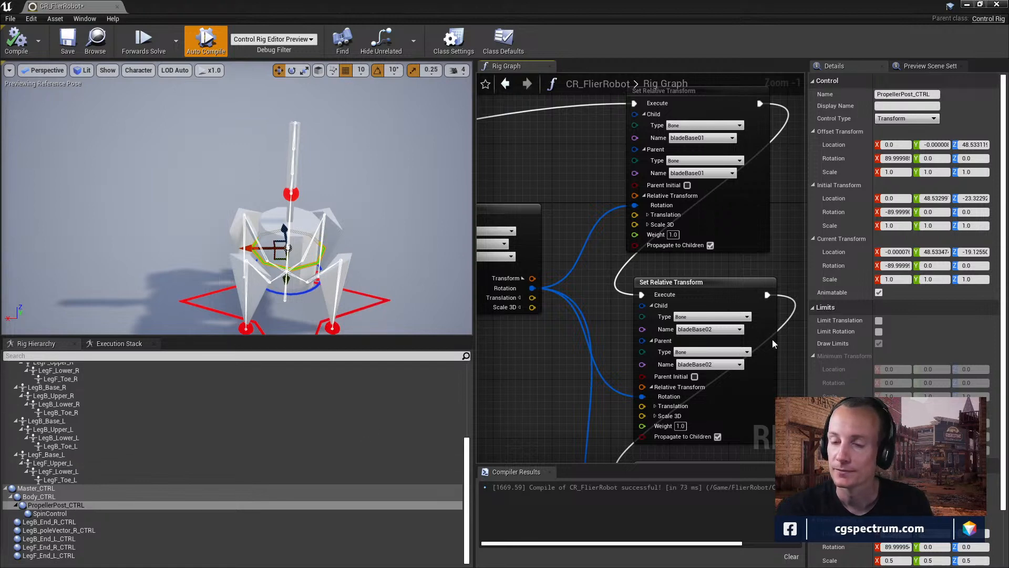
right_drag(780, 247, 739, 251)
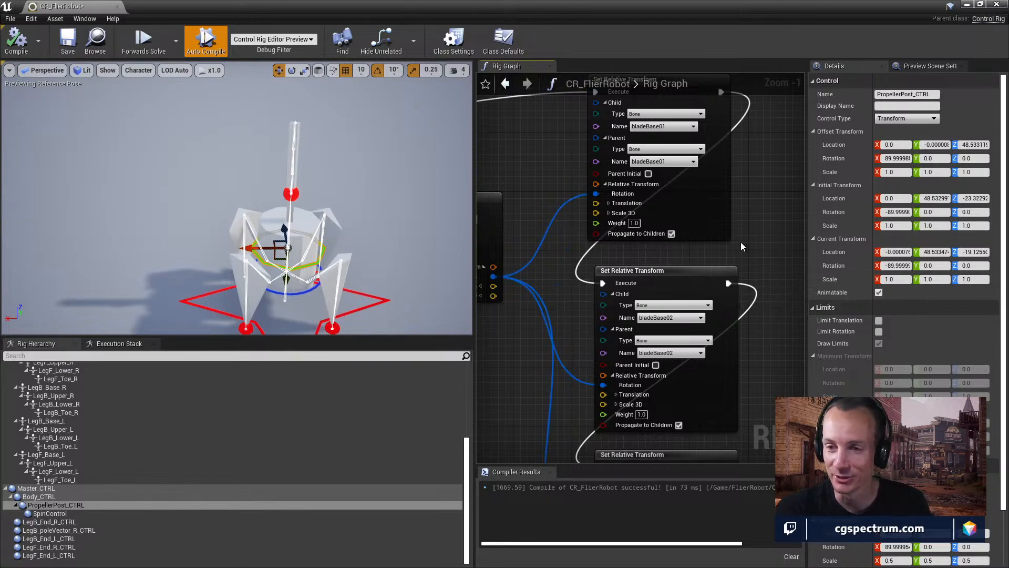
right_drag(740, 242, 746, 219)
mouse_move(745, 271)
right_down()
mouse_move(740, 260)
mouse_move(717, 316)
mouse_move(736, 261)
right_up()
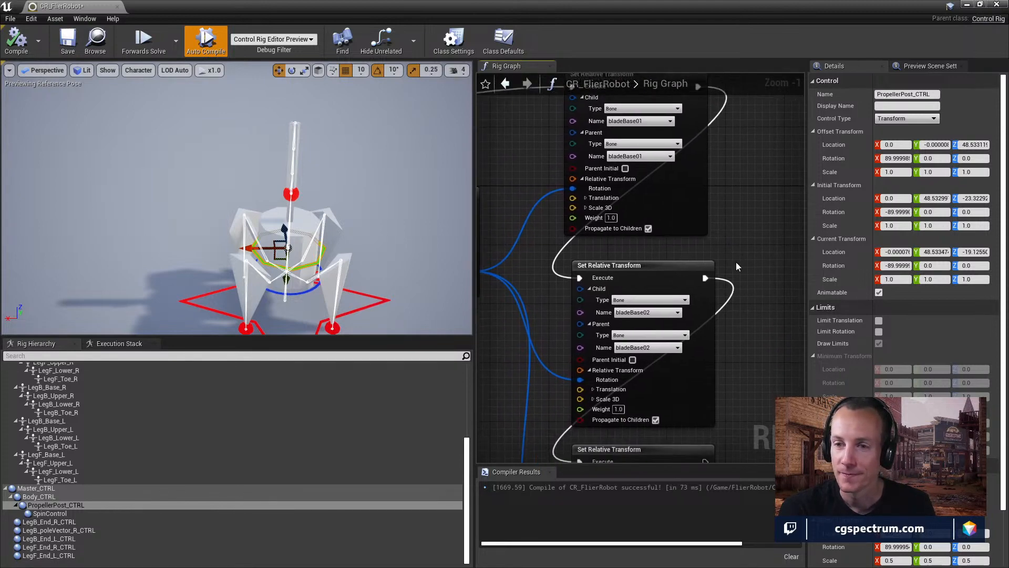
right_drag(685, 269, 664, 190)
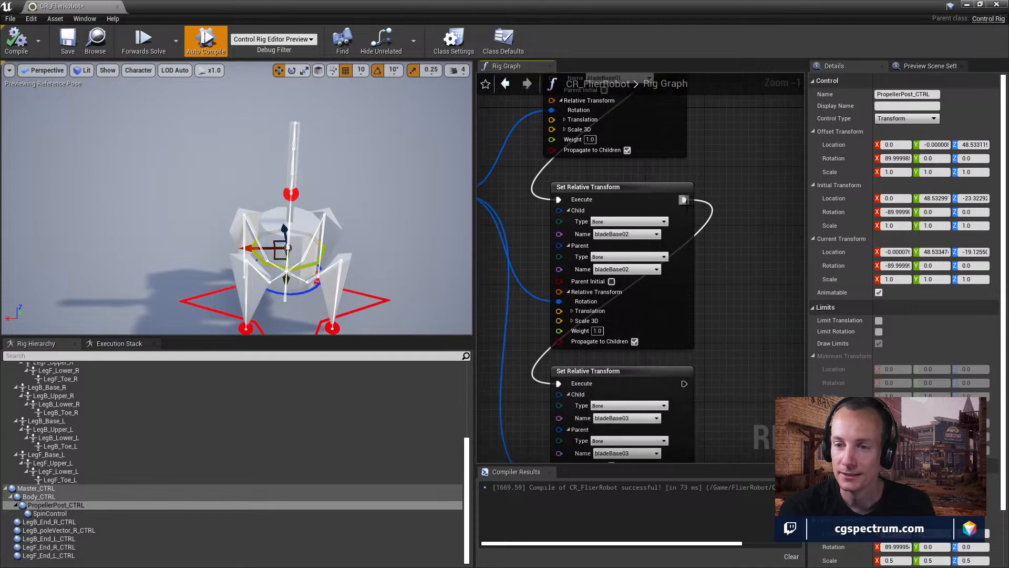
mouse_move(702, 280)
right_down()
mouse_move(714, 310)
mouse_move(709, 265)
mouse_move(697, 294)
mouse_move(685, 274)
right_up()
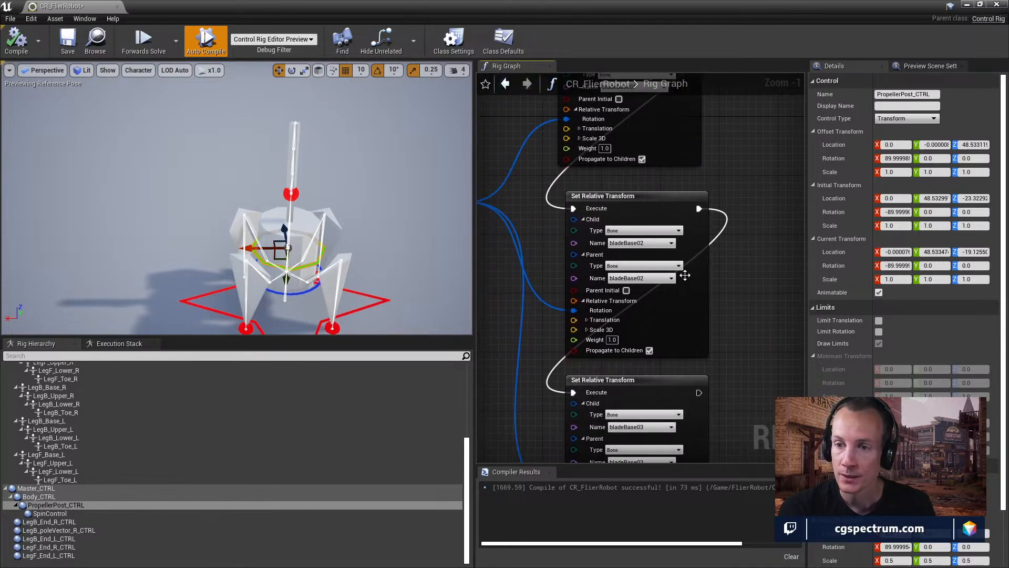
click(626, 290)
right_drag(622, 101, 633, 179)
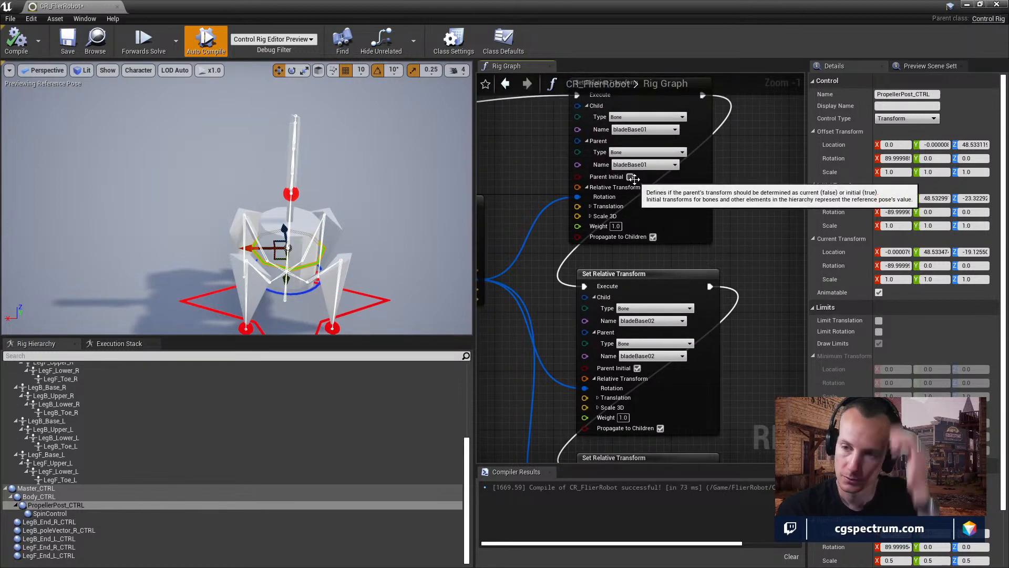
right_click(631, 179)
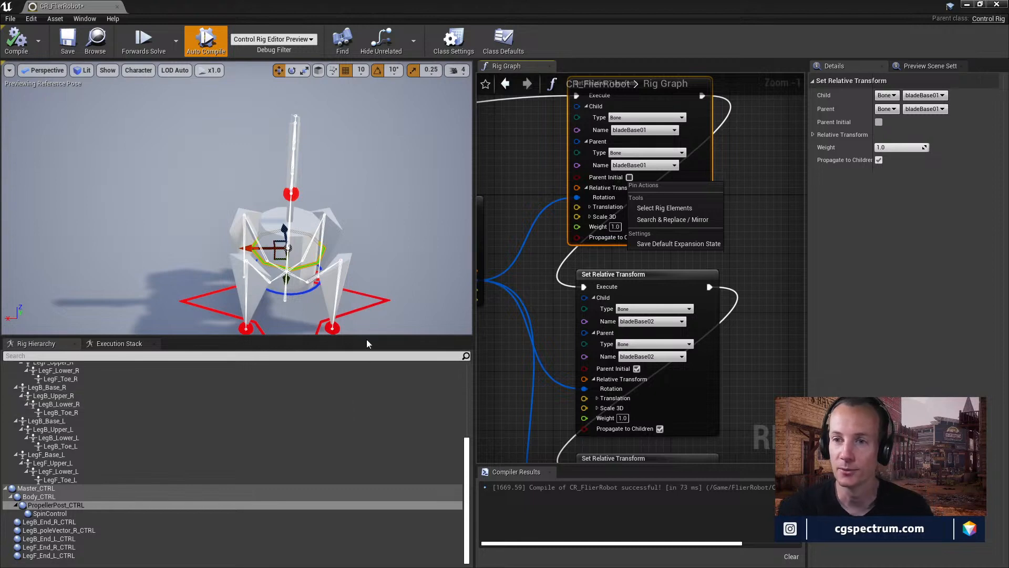
click(780, 187)
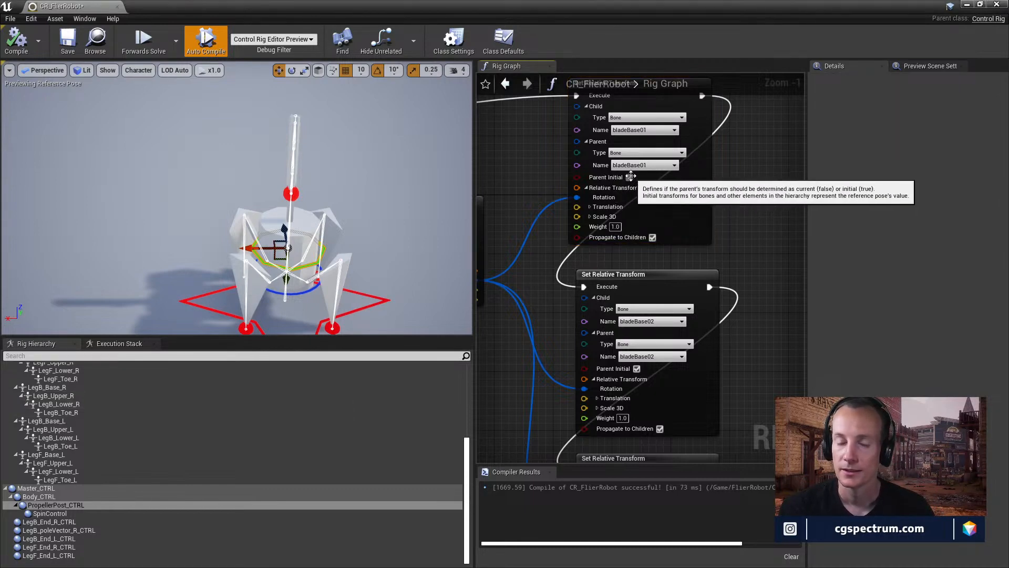
- Unparent SpinControl from PropellerPost_CTRL so it sits at the root level of the rig hierarchy
alt+drag(236, 210, 231, 184)
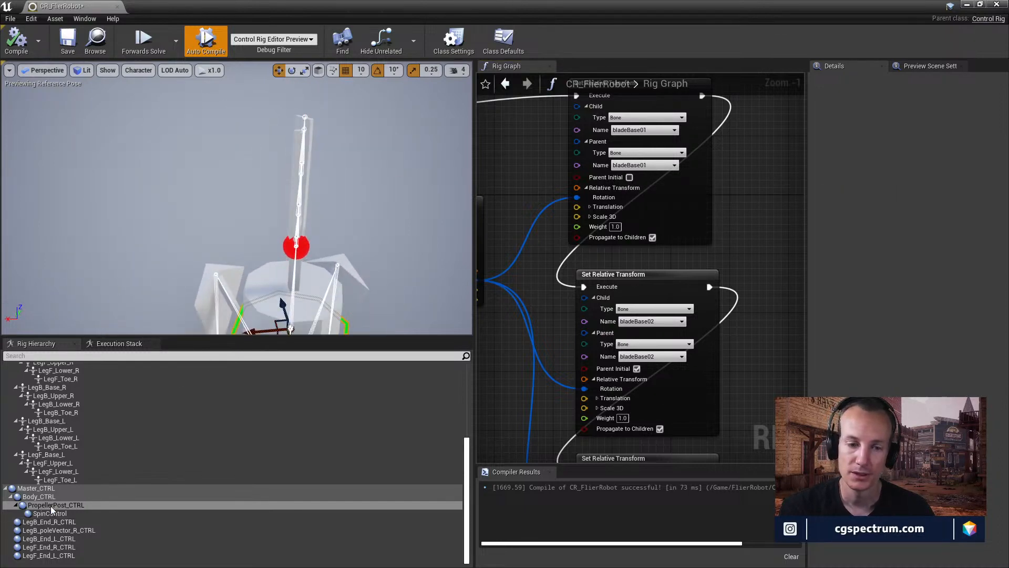
click(79, 514)
mouse_move(52, 565)
mouse_down()
mouse_move(47, 492)
mouse_move(50, 558)
mouse_up()
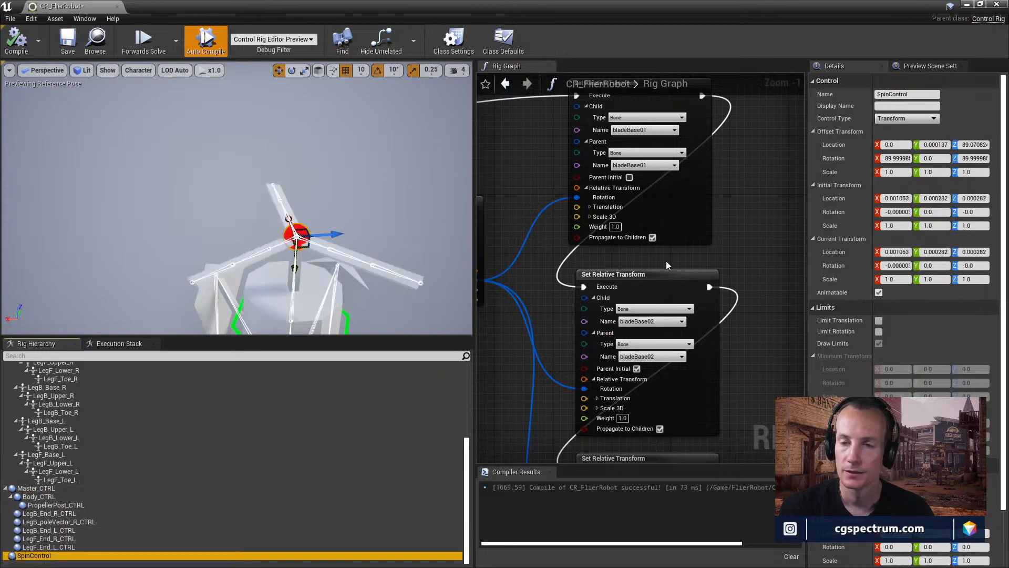
- Set the SpinControl Get Transform node's Space to Global Space and place SpinControl at the hierarchy's root again
right_drag(666, 261, 754, 262)
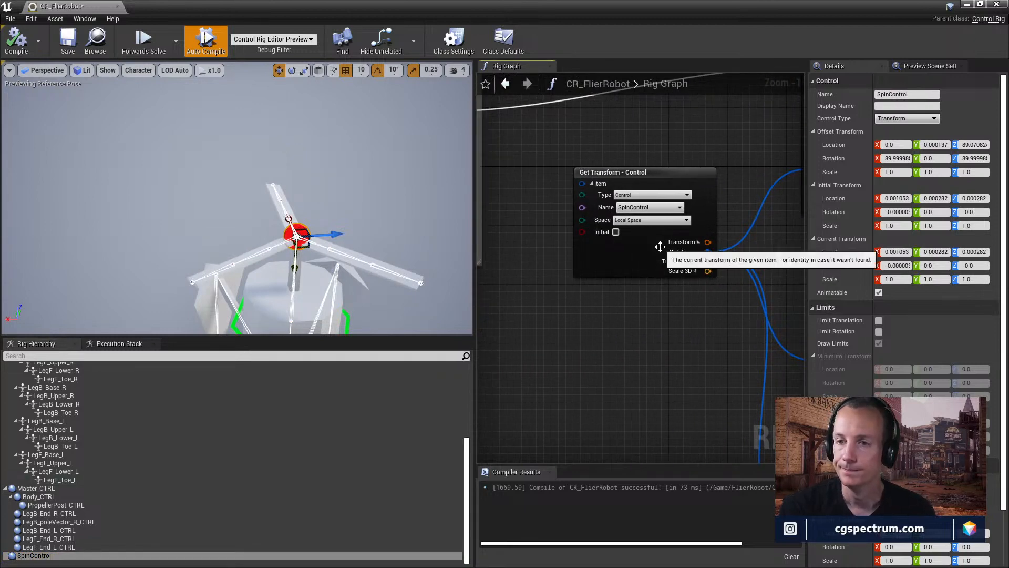
right_drag(705, 309, 691, 326)
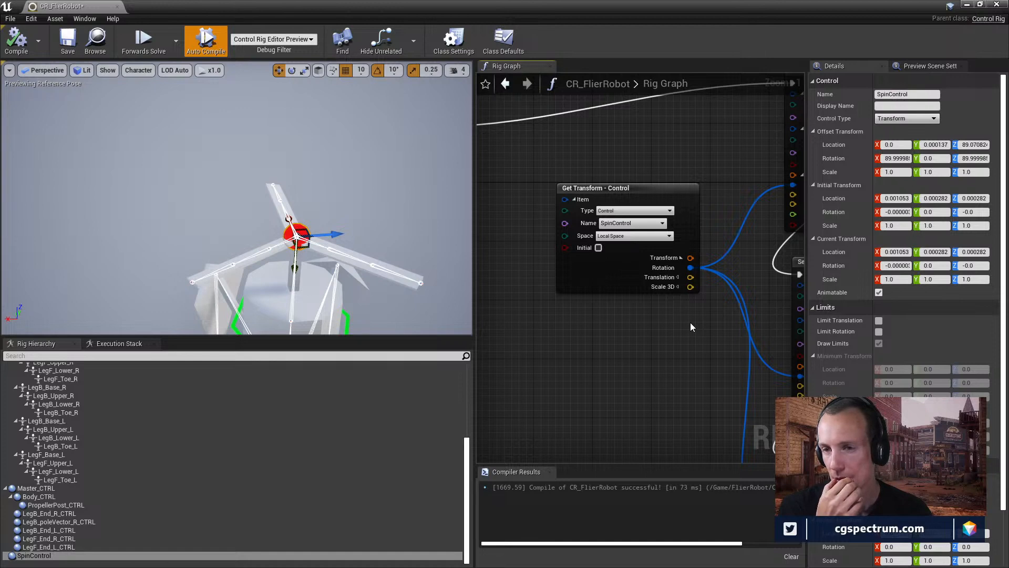
click(657, 236)
click(629, 251)
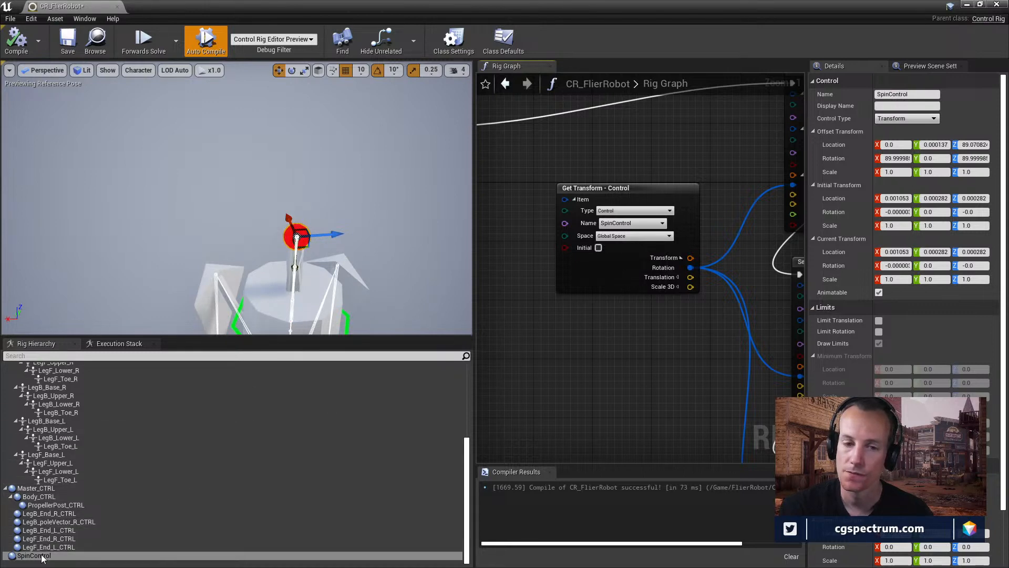
mouse_move(34, 555)
mouse_down()
mouse_move(60, 506)
mouse_move(46, 494)
mouse_move(35, 562)
mouse_up()
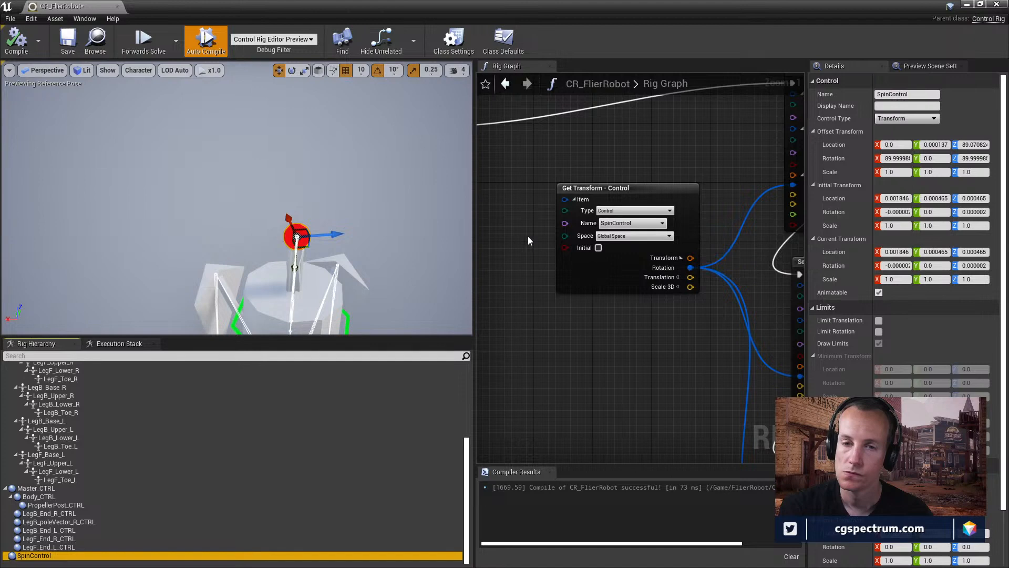
- Toggle Initial on and back off on the SpinControl Get Transform node, and set its Space to Local Space
right_drag(747, 318, 595, 339)
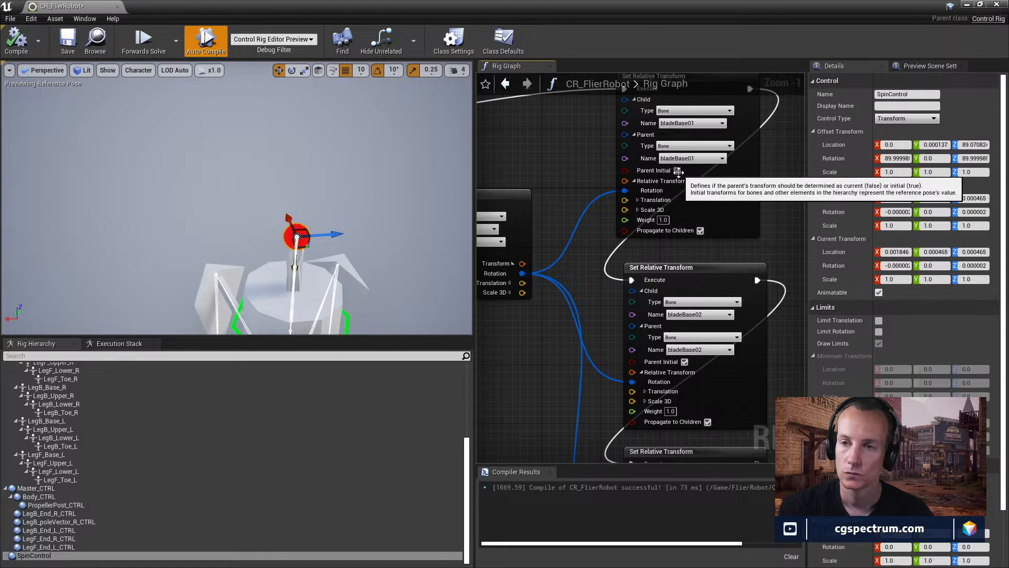
right_drag(605, 242, 678, 182)
right_drag(562, 217, 594, 221)
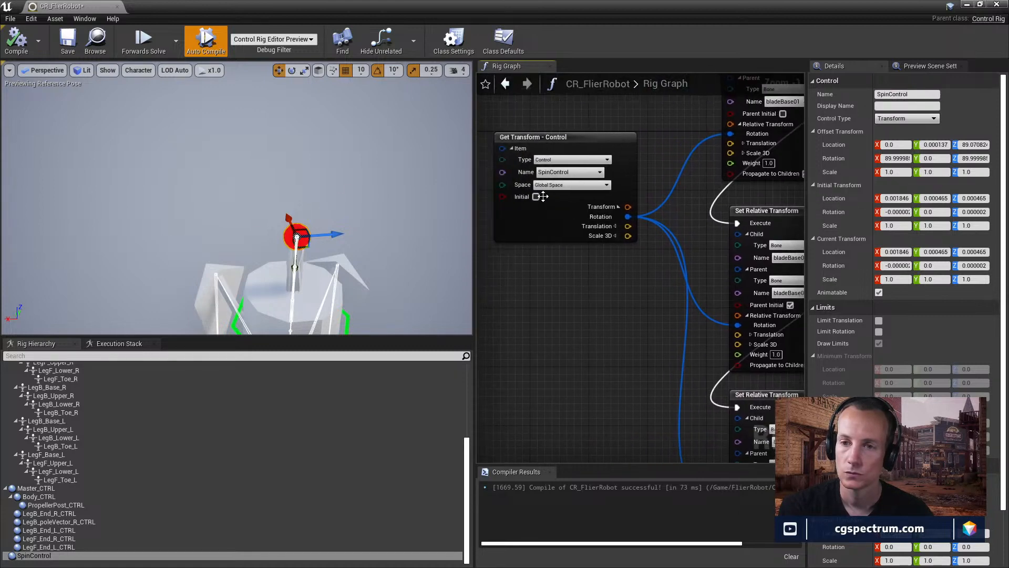
click(536, 197)
click(537, 197)
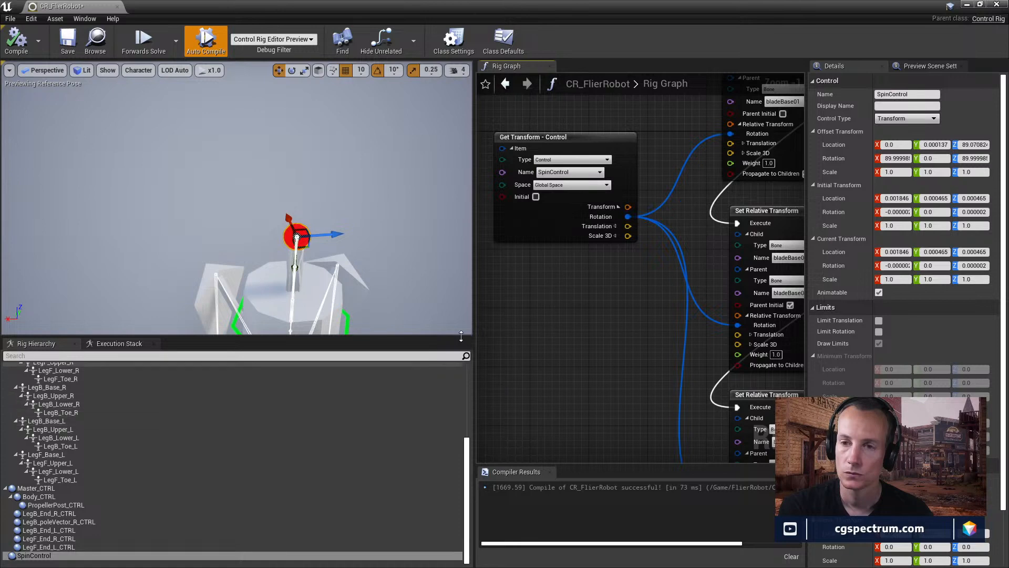
click(565, 186)
click(549, 192)
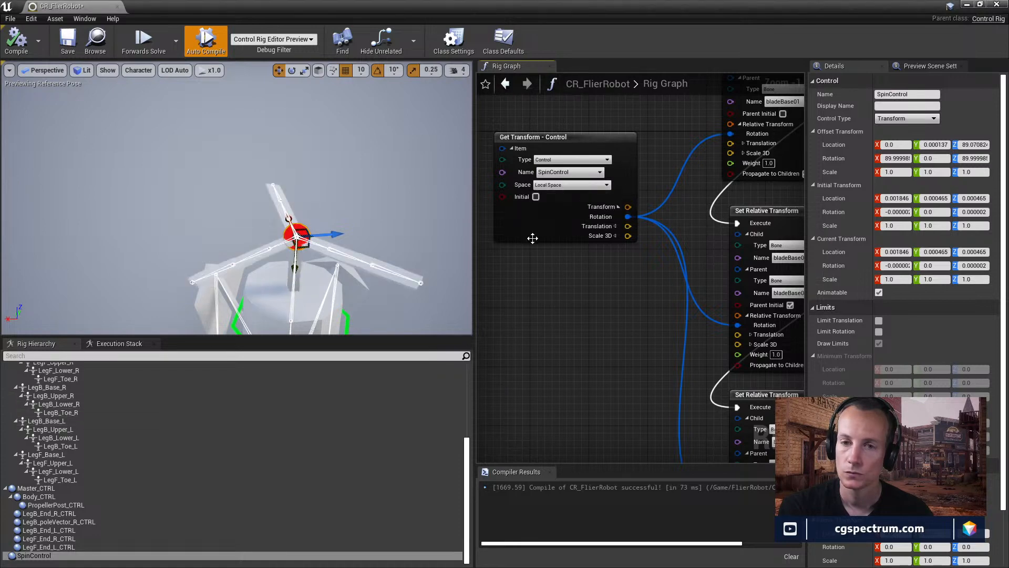
- Check the pin options of the Item input and Rotation output on the SpinControl Get Transform node
scroll(547, 289, down, 2)
scroll(549, 278, down, 1)
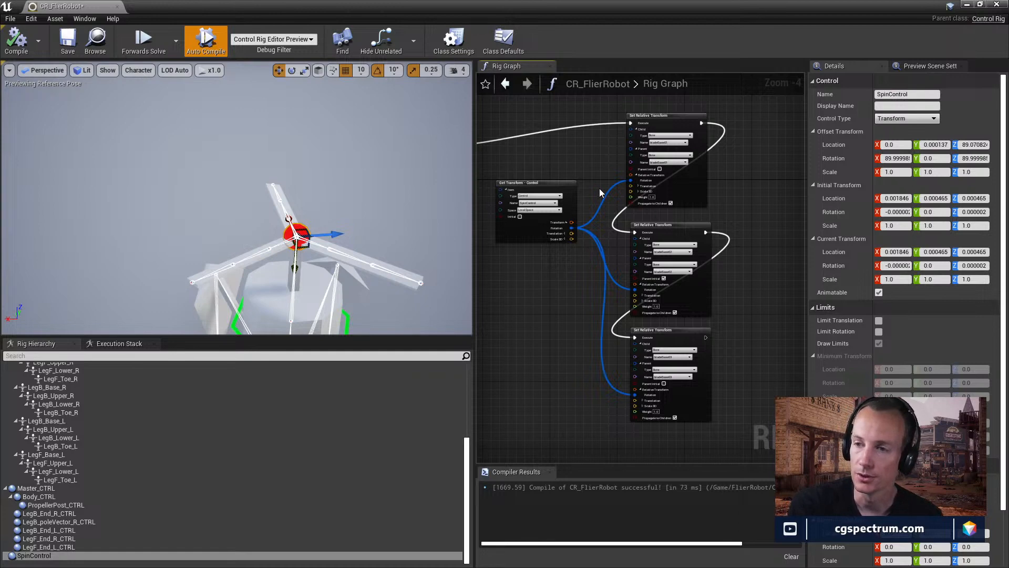
right_click(572, 228)
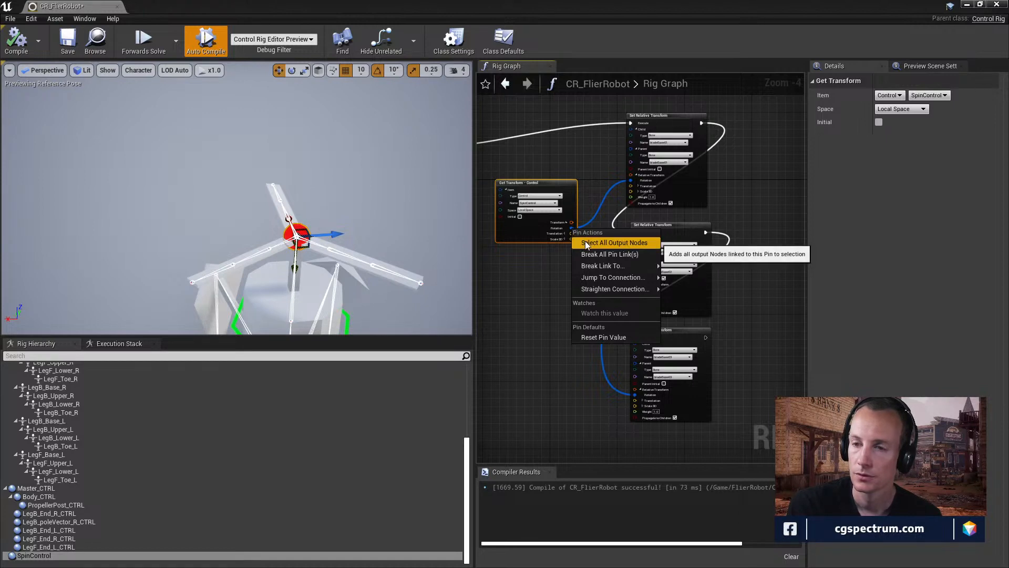
right_drag(544, 266, 666, 318)
scroll(582, 315, up, 4)
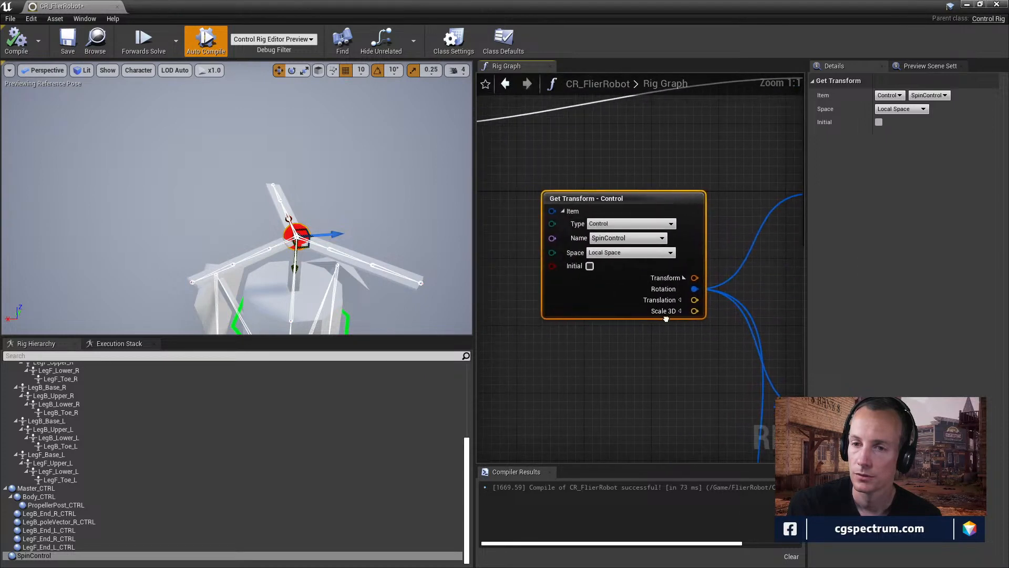
right_click(556, 201)
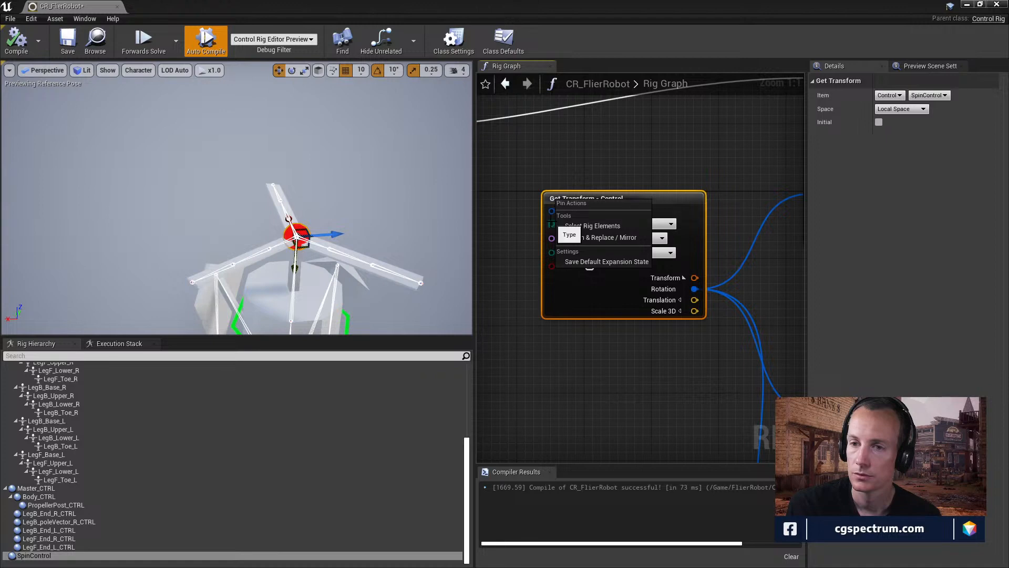
right_click(552, 211)
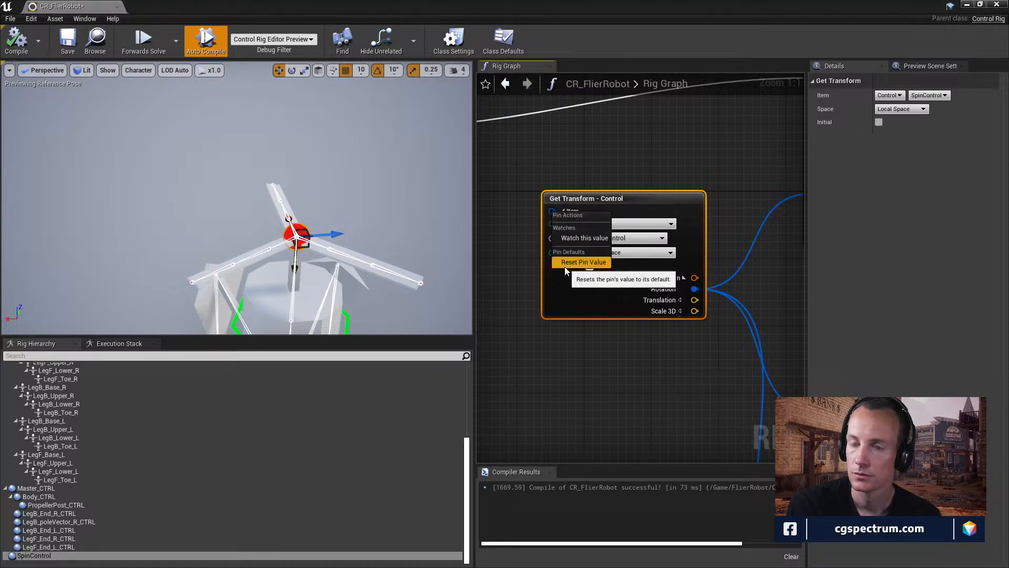
click(577, 297)
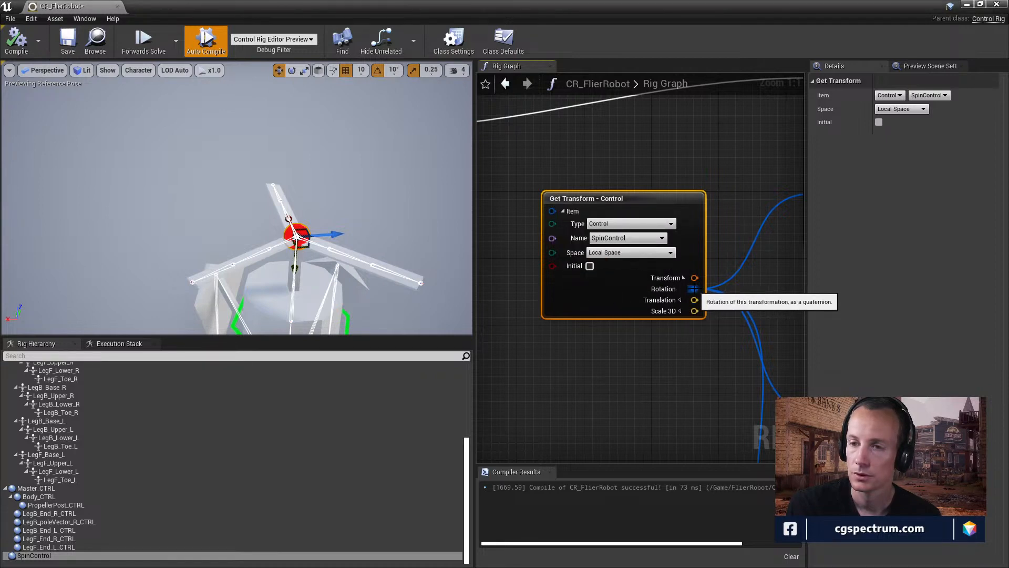
right_click(694, 289)
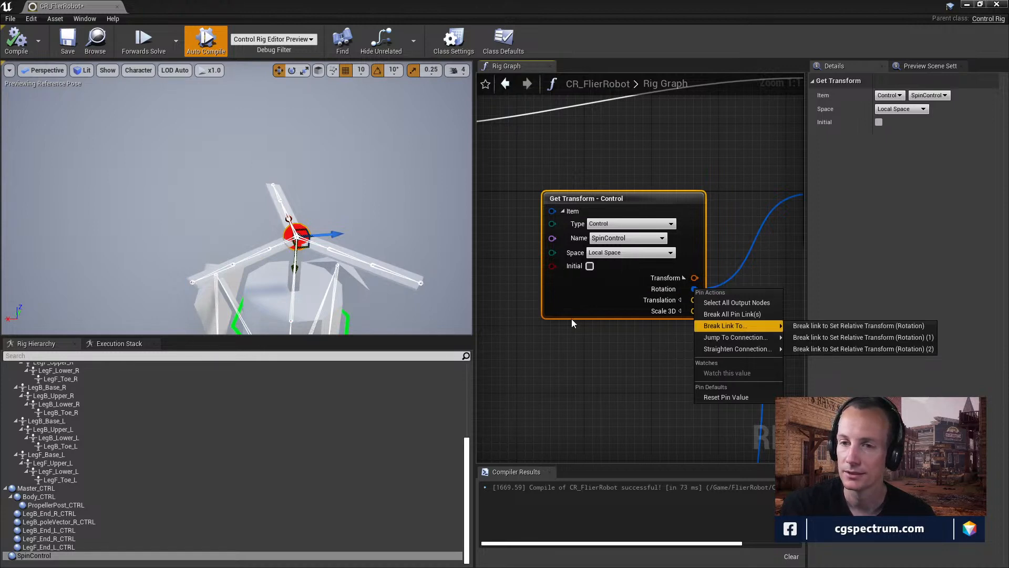
click(626, 371)
- Check the link options of the Rotation inputs on the bladeBase01 and bladeBase02 Set Relative Transform nodes
right_drag(672, 348, 555, 361)
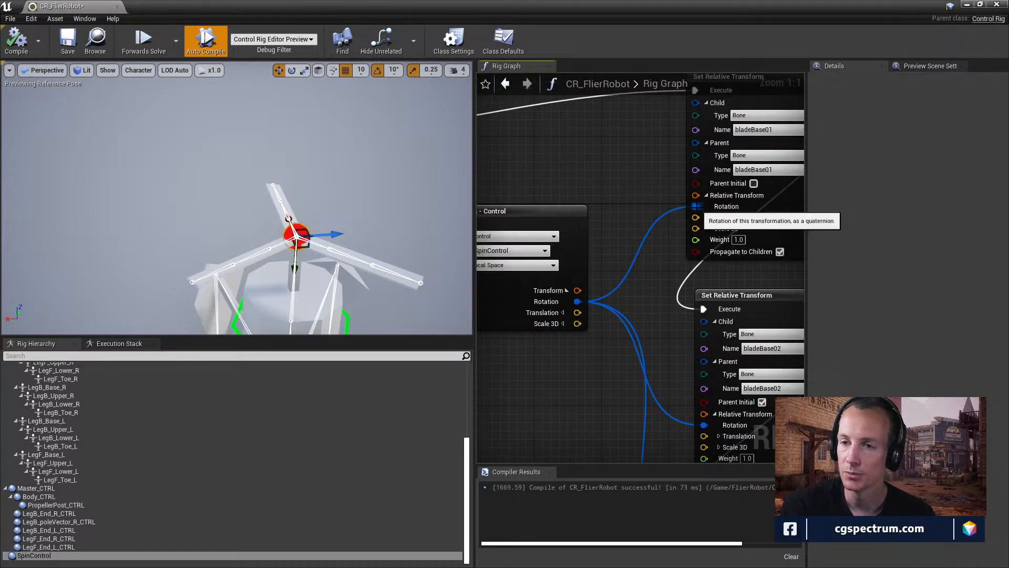
right_click(696, 206)
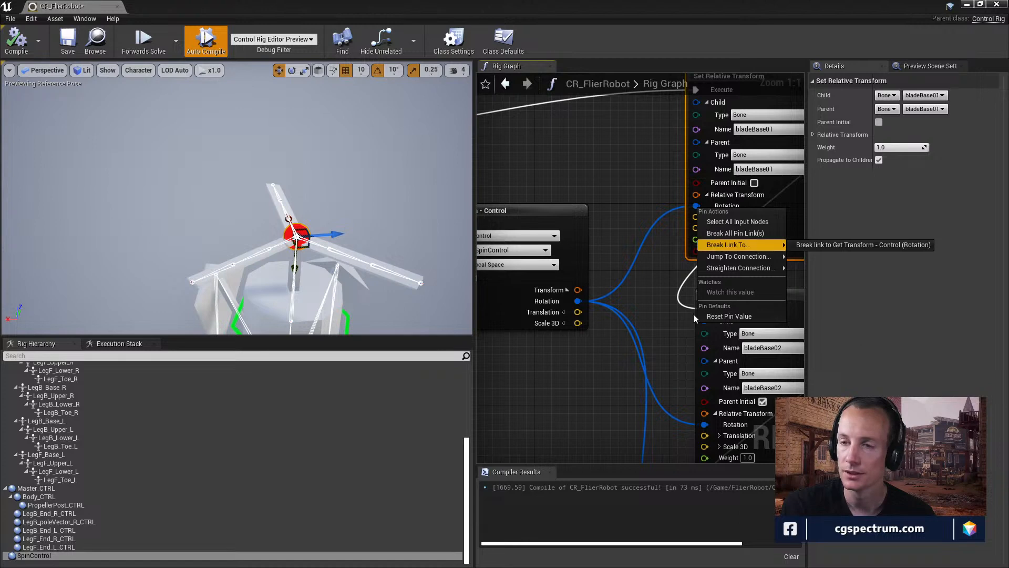
click(644, 363)
right_drag(666, 310, 641, 247)
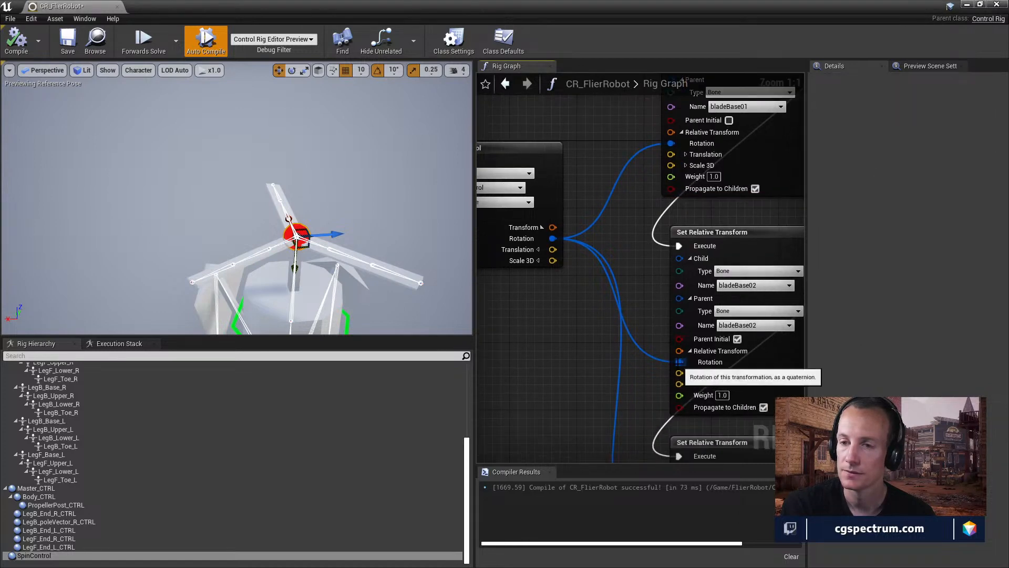
right_click(678, 362)
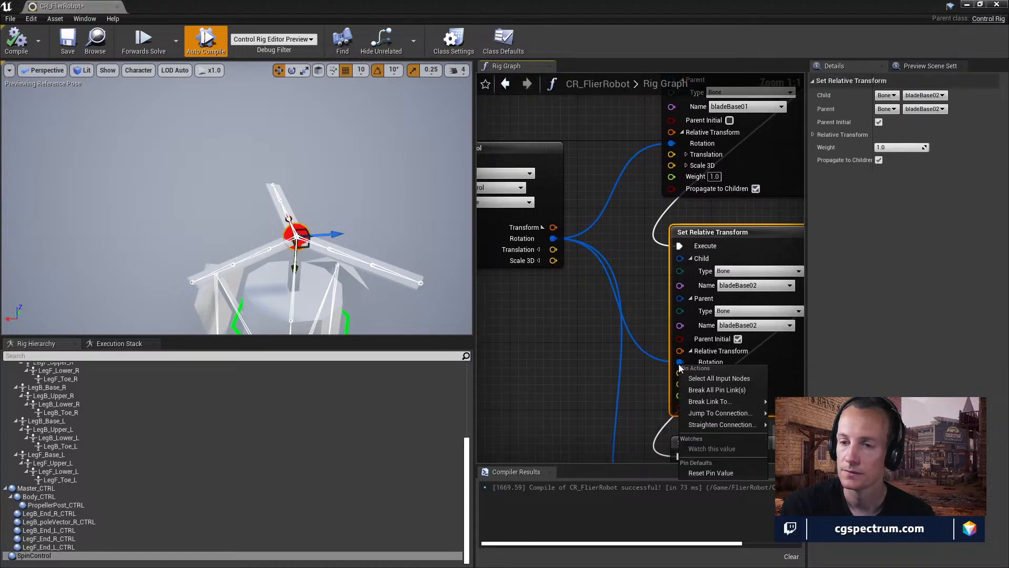
click(622, 316)
right_click(620, 313)
click(587, 301)
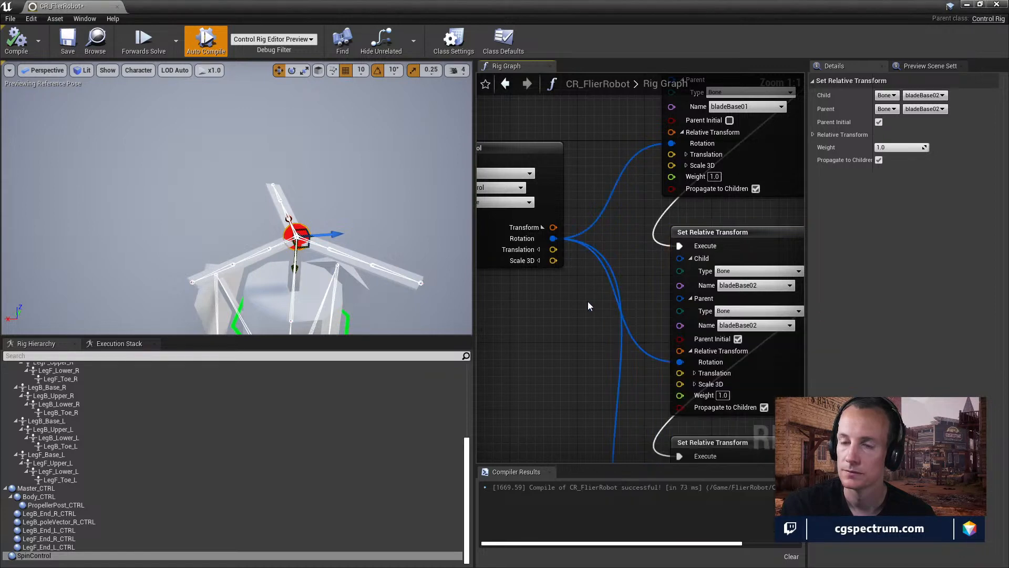
right_drag(563, 294, 648, 342)
right_drag(639, 222, 652, 226)
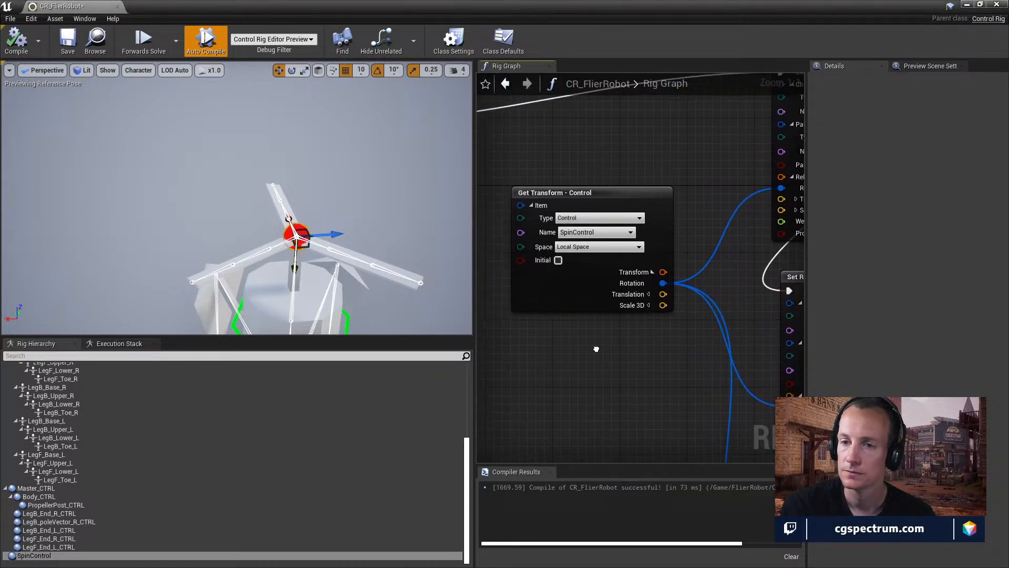
scroll(624, 275, down, 2)
right_drag(617, 288, 570, 231)
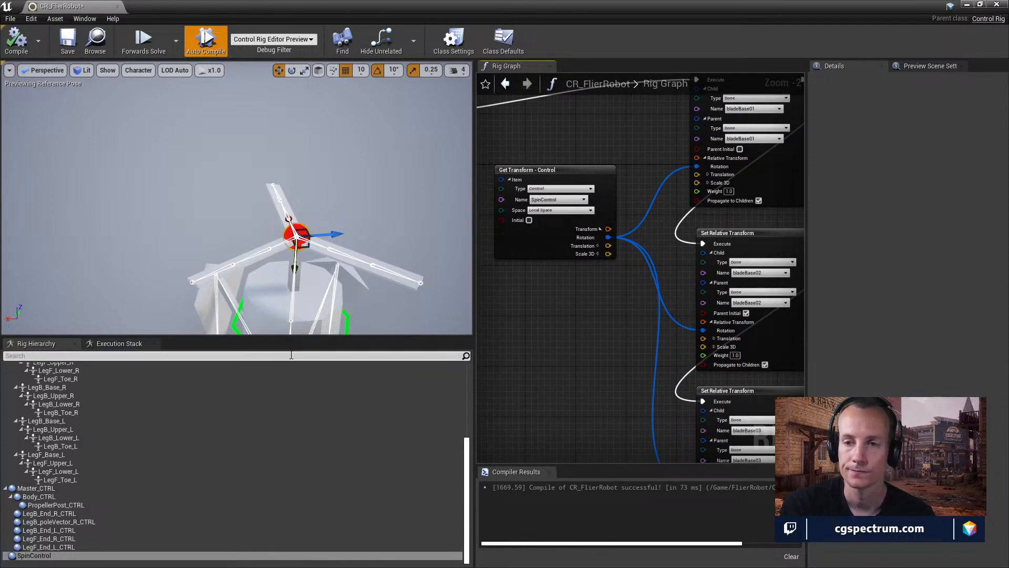
right_drag(601, 286, 603, 290)
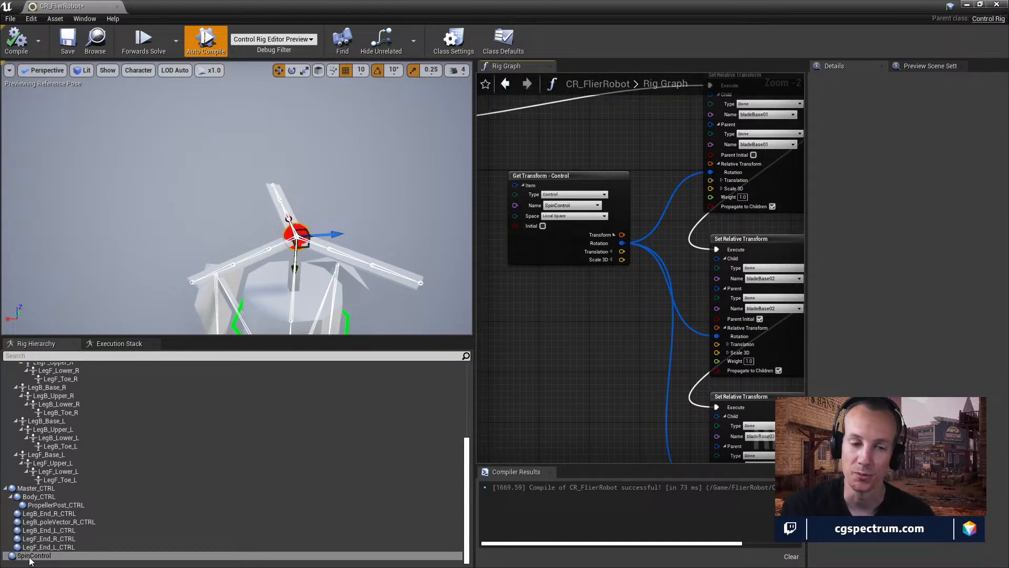
- Add a Set Translation node for SpinControl and place it after the bladeBase03 Set Relative Transform node in the execution chain
drag(30, 561, 557, 325)
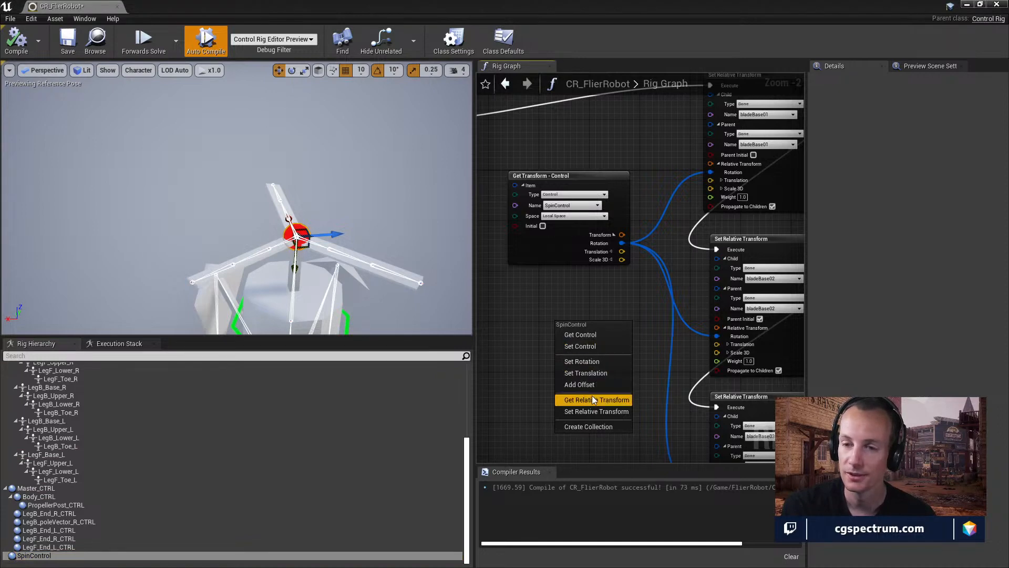
click(585, 373)
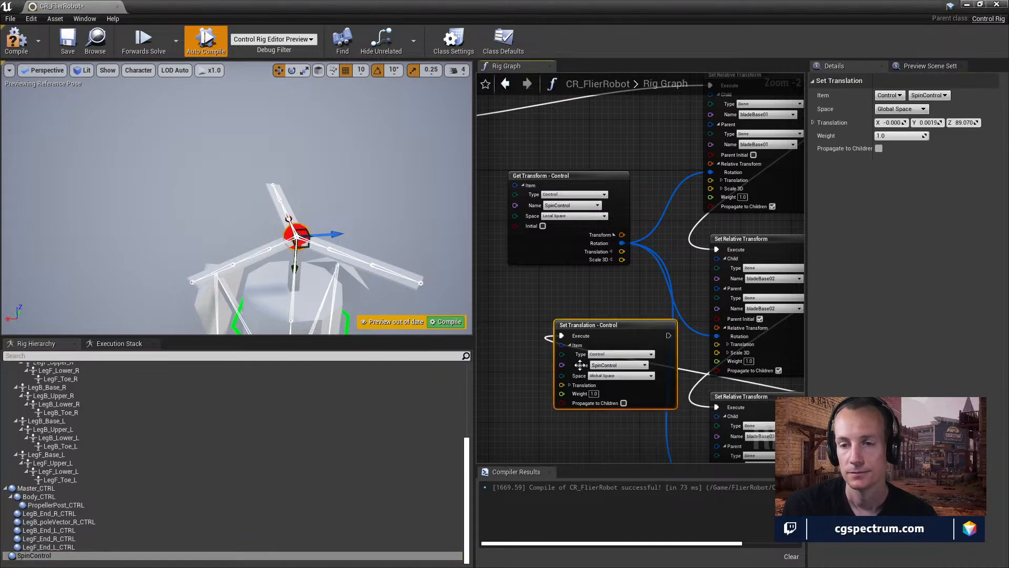
right_drag(590, 311, 579, 290)
drag(570, 279, 699, 354)
right_drag(699, 354, 723, 328)
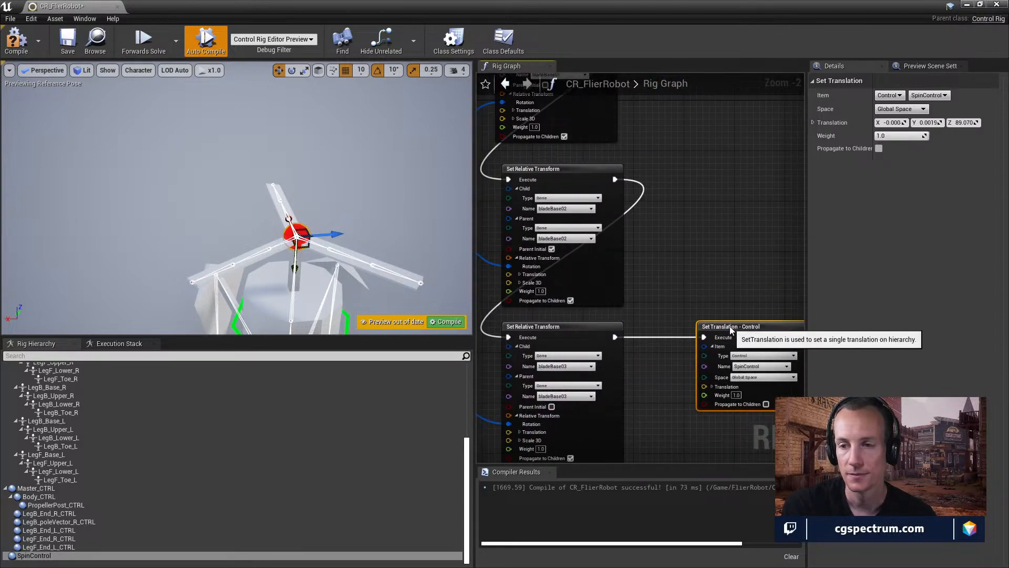
drag(723, 328, 754, 321)
right_drag(699, 335, 641, 314)
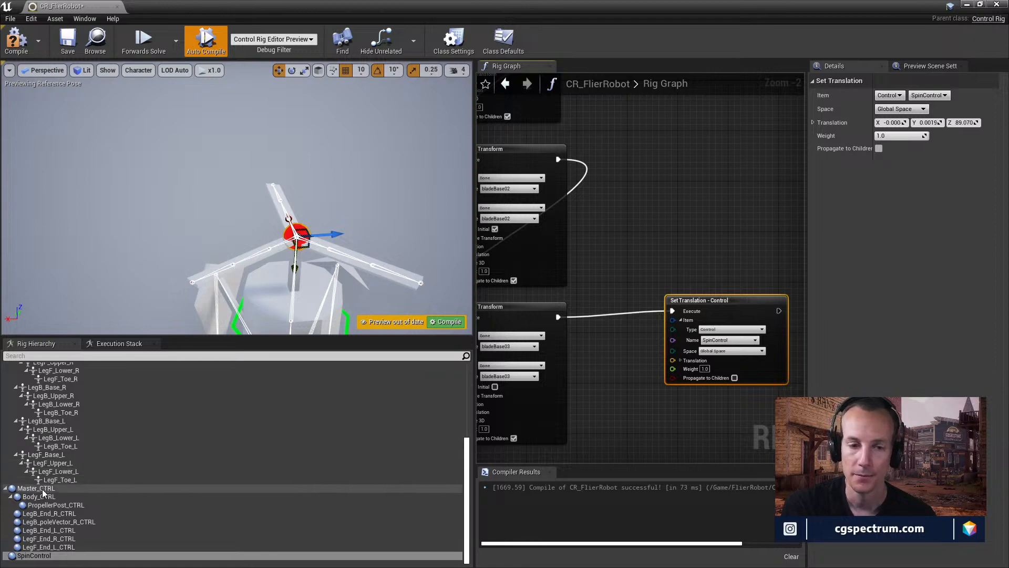
- Add a Get Control node for PropellerPost_CTRL and arrange it below the SpinControl Set Translation node
click(160, 505)
drag(159, 504, 624, 409)
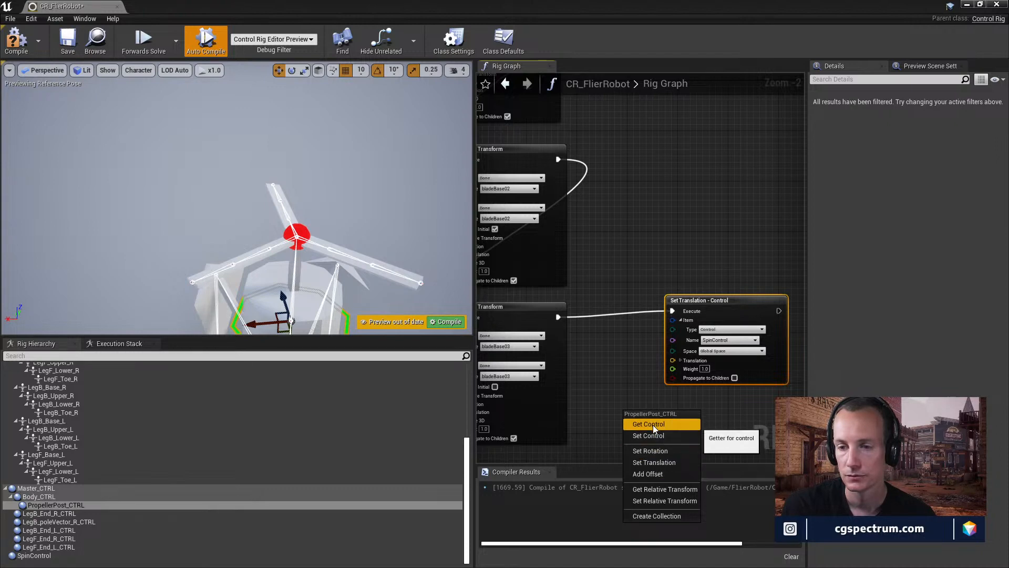
click(652, 425)
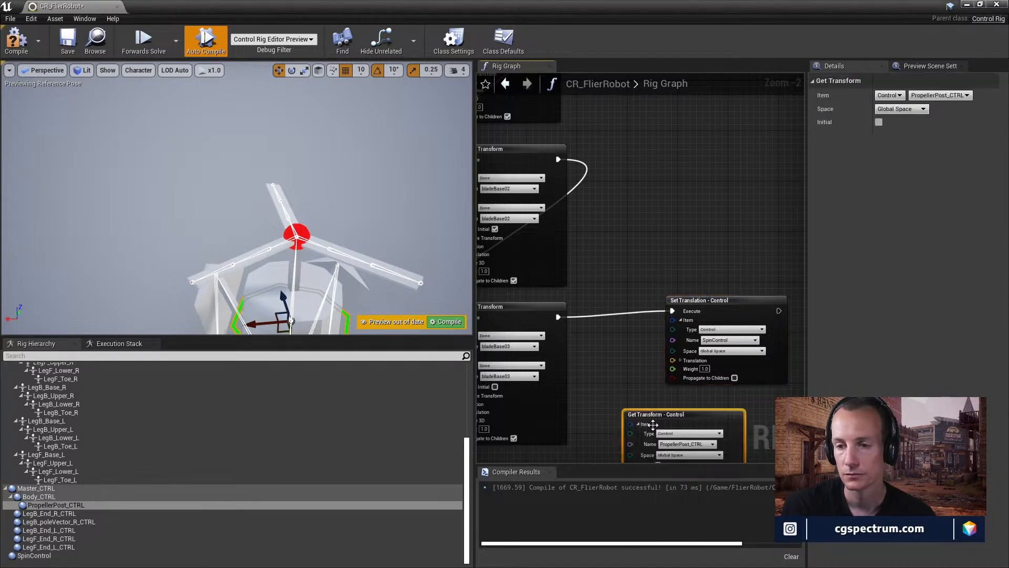
right_drag(713, 414, 633, 349)
drag(660, 407, 595, 295)
drag(626, 237, 702, 243)
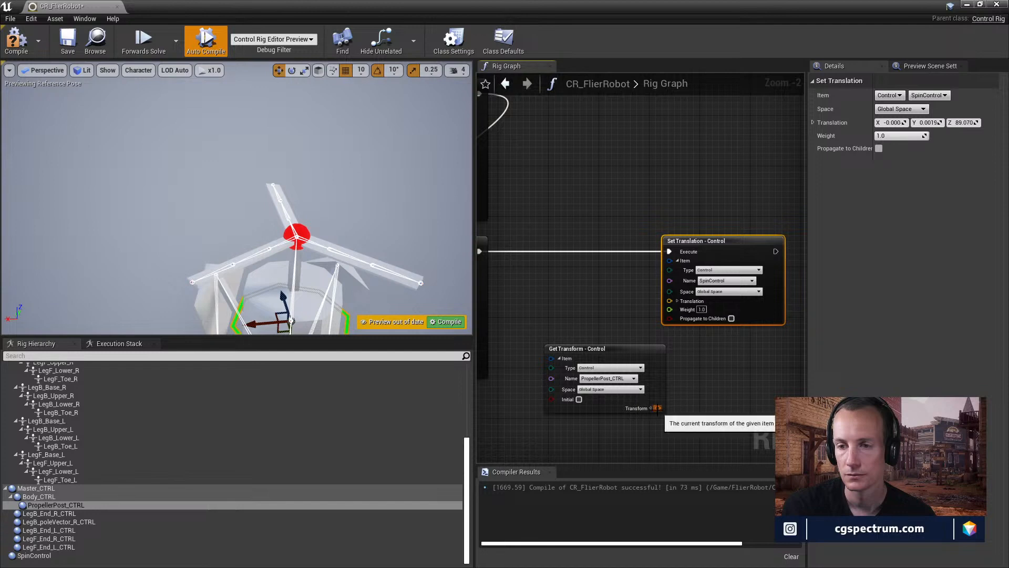
- Expand the Set Translation node's Translation input and the PropellerPost_CTRL Get Transform node's Transform output, keeping the two nodes clear of each other
drag(660, 408, 670, 300)
click(607, 351)
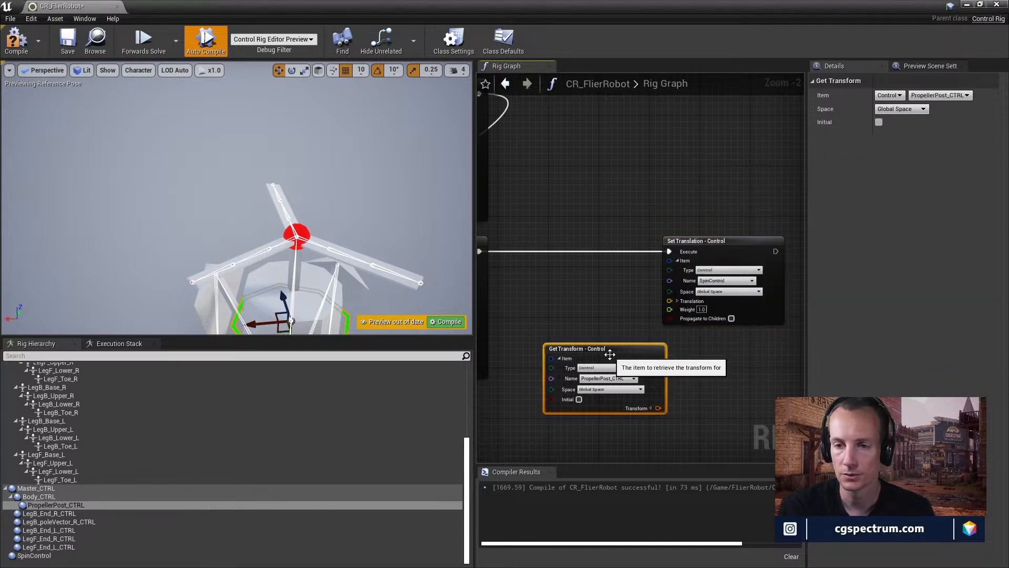
click(710, 244)
mouse_move(585, 298)
right_down()
mouse_move(677, 304)
mouse_move(600, 308)
right_up()
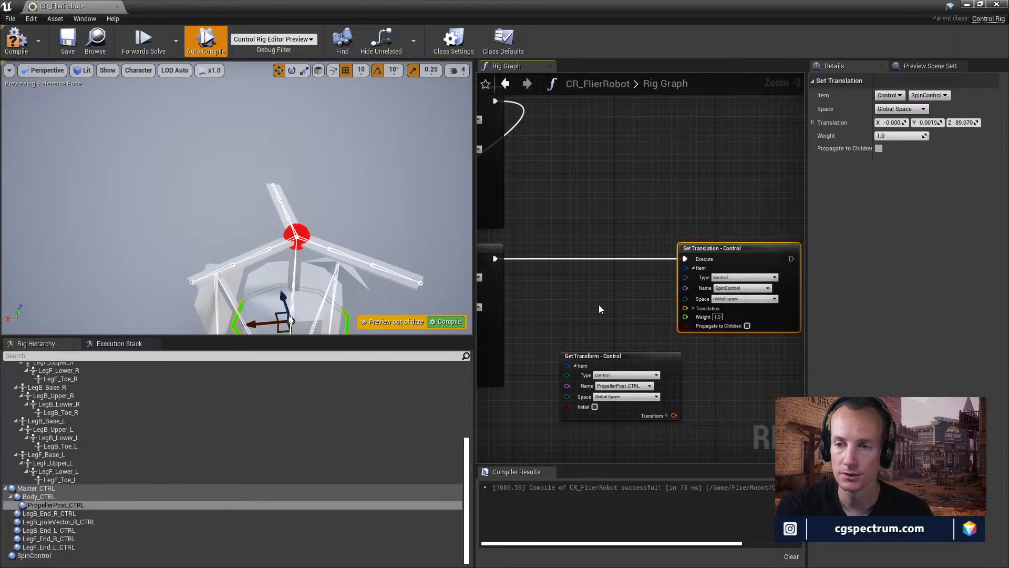
click(694, 310)
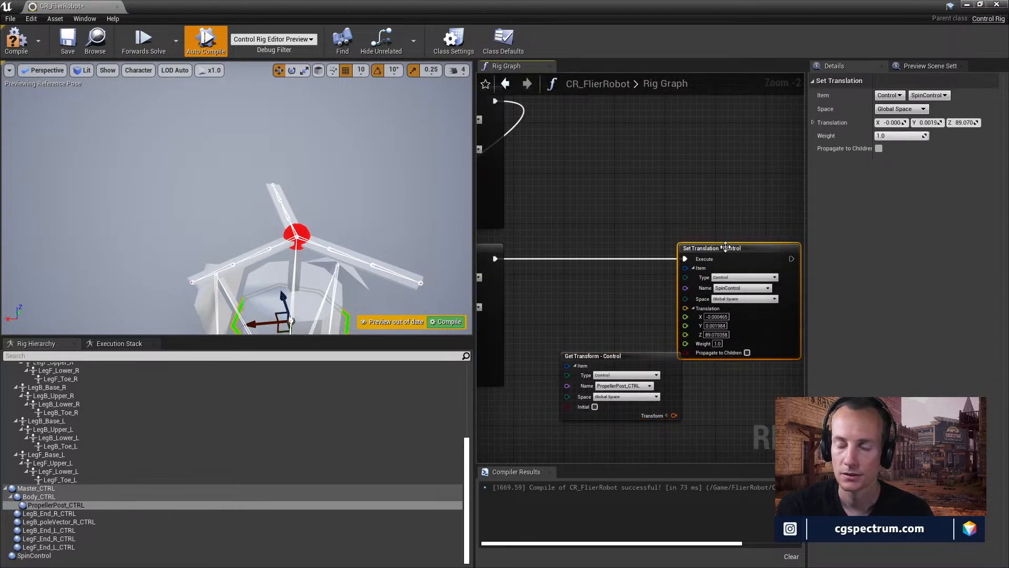
drag(716, 246, 748, 239)
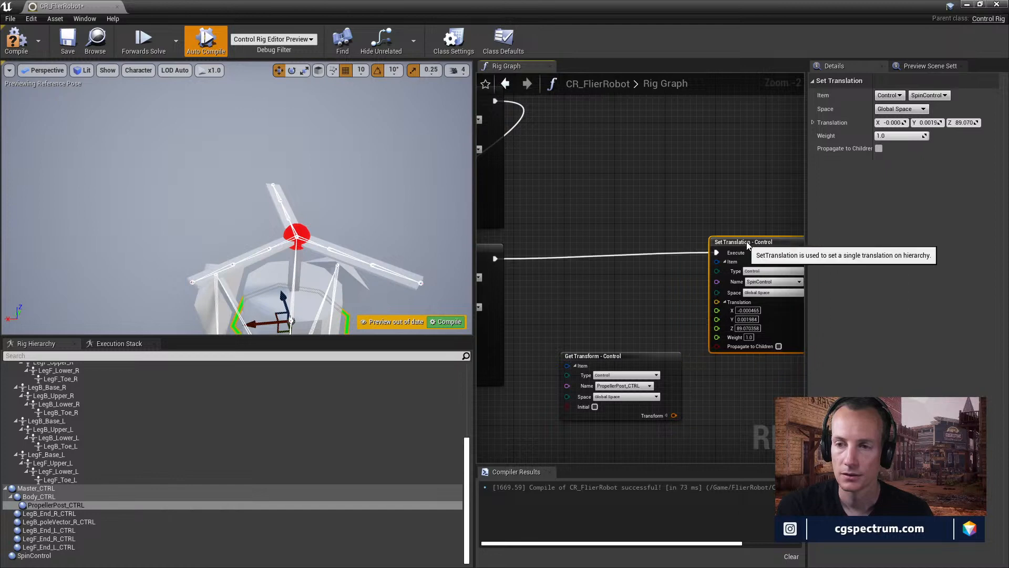
click(625, 366)
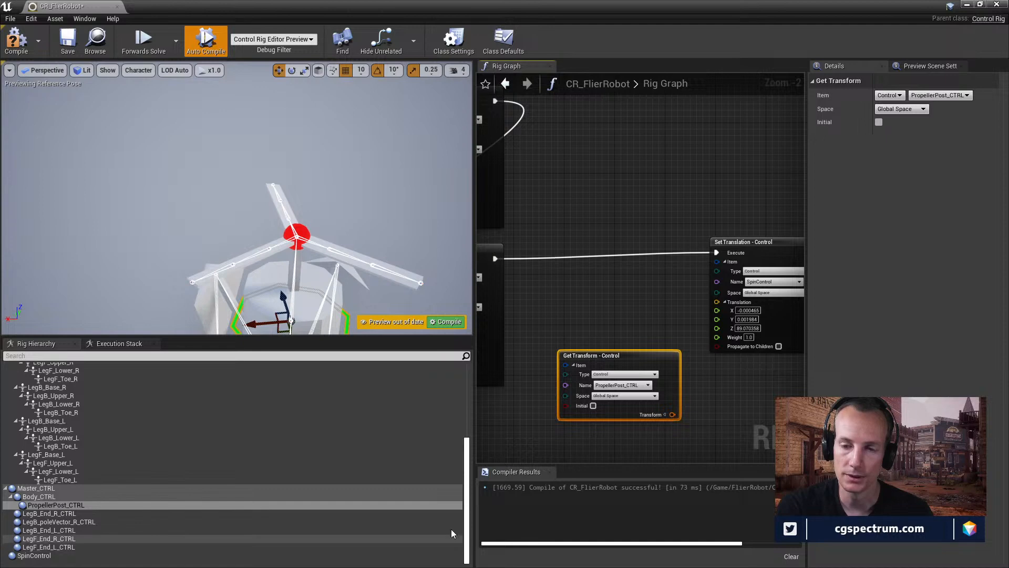
click(664, 415)
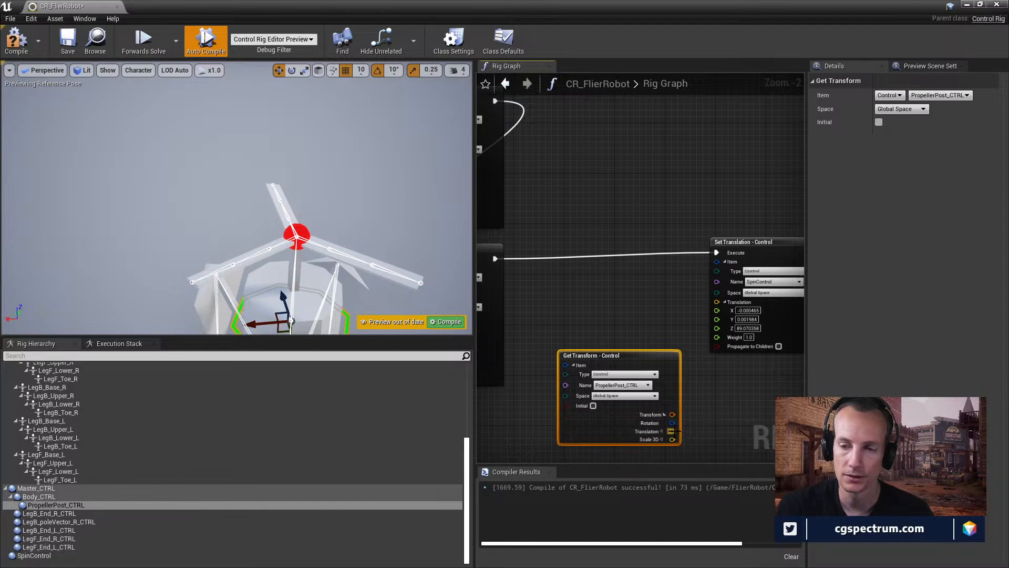
- Try driving SpinControl's translation from PropellerPost_CTRL's Translation output with a test rotation of SpinControl, and undo the link
drag(672, 431, 716, 302)
right_drag(652, 295, 674, 298)
mouse_move(304, 266)
right_down()
mouse_move(337, 276)
mouse_move(308, 315)
mouse_move(289, 286)
mouse_move(300, 281)
right_up()
mouse_move(319, 298)
right_down()
mouse_move(357, 286)
mouse_move(319, 298)
right_up()
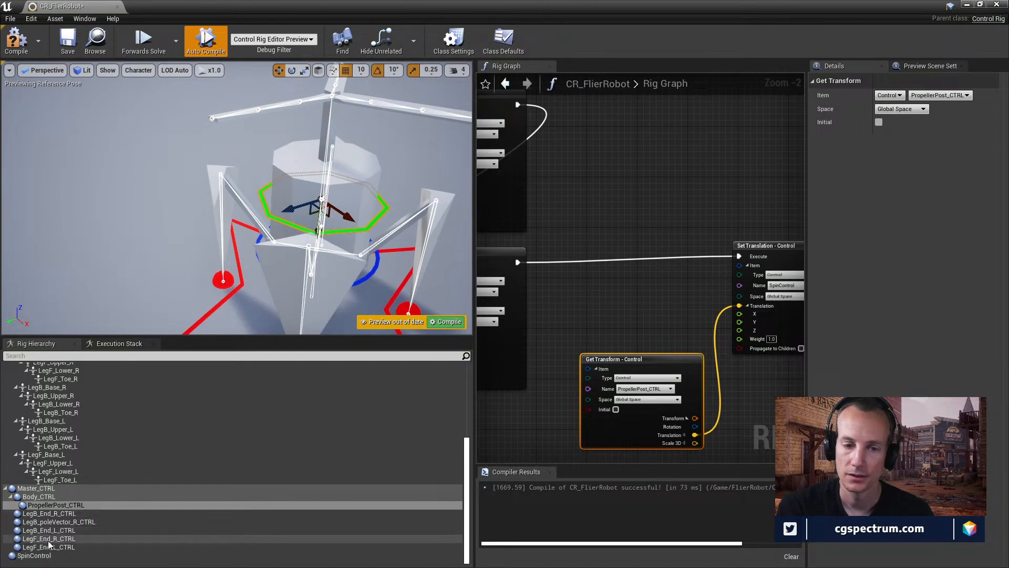
click(34, 555)
right_drag(310, 222, 326, 215)
key(e)
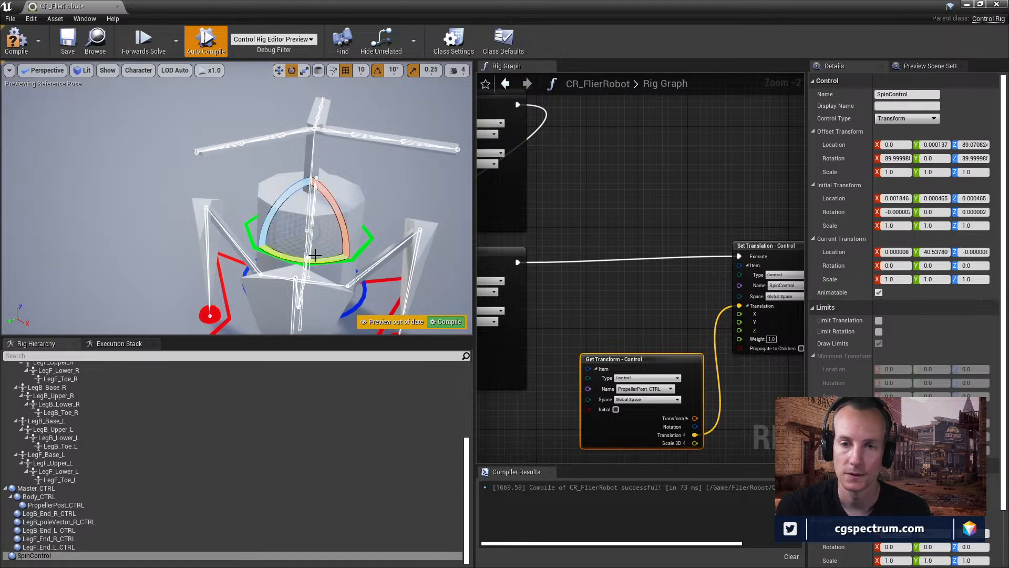
drag(315, 262, 351, 287)
key(ctrl+z)
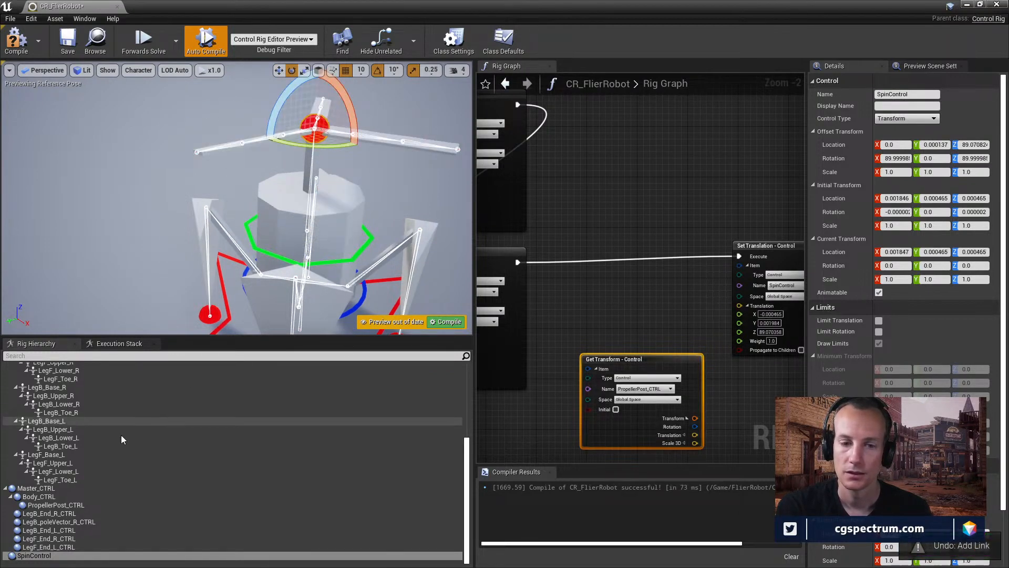
- Move the PropellerPost_CTRL Get Transform node slightly farther away from the SpinControl Set Translation node
click(619, 362)
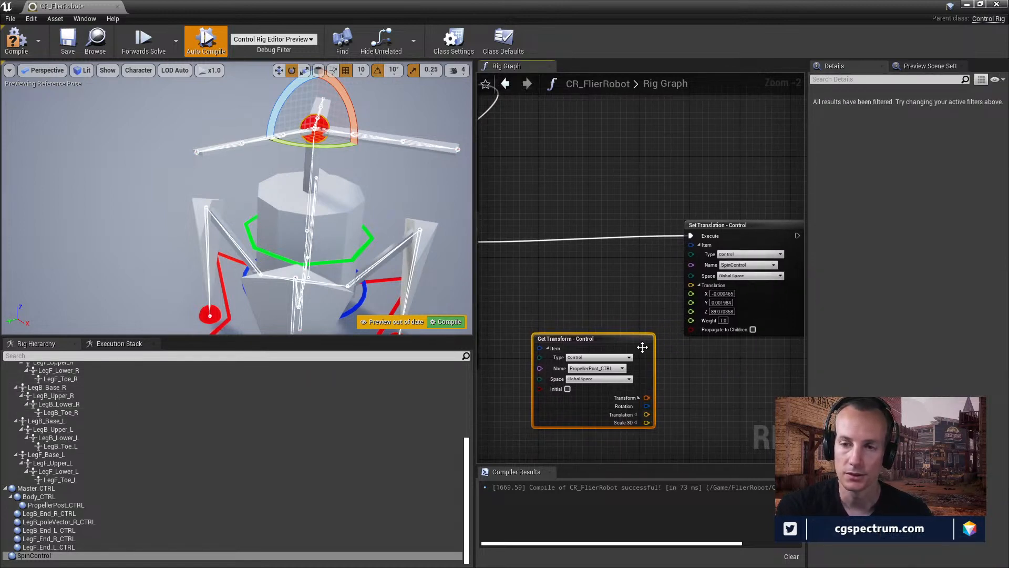
click(613, 369)
click(660, 423)
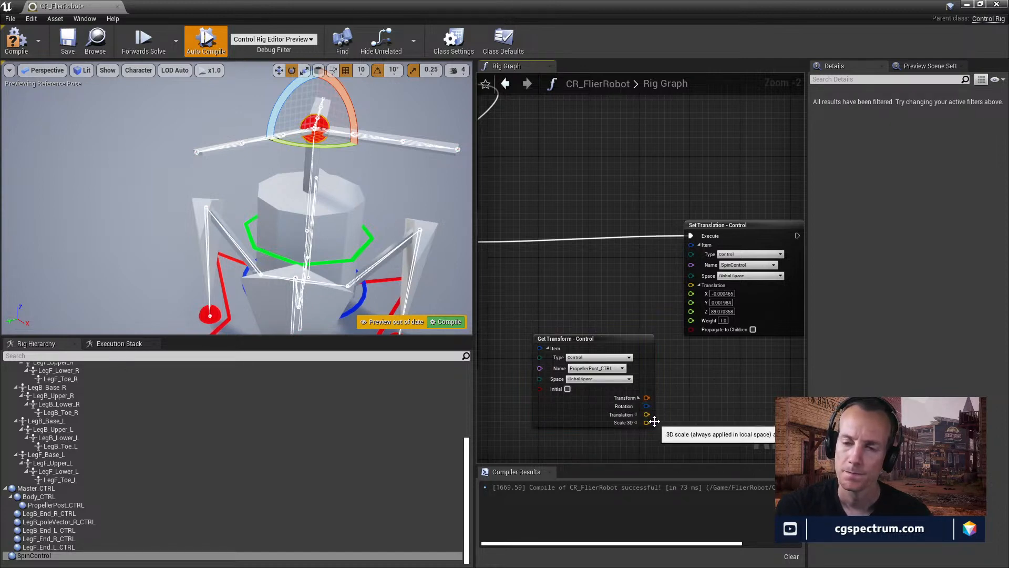
drag(566, 336, 538, 343)
right_drag(632, 310, 654, 313)
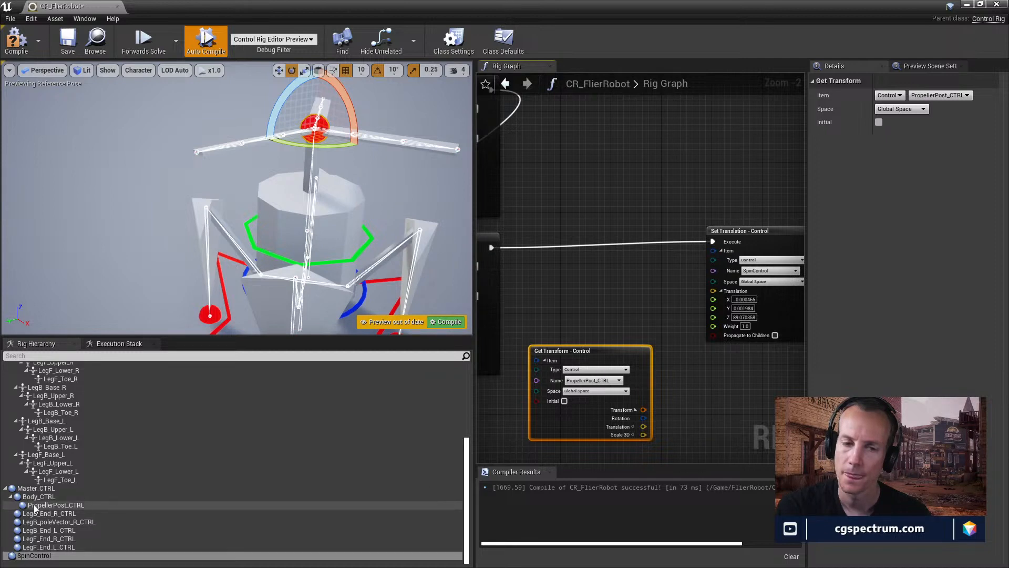
- Add a Get Relative Transform node for PropellerPost_CTRL and connect its Translation output to the SpinControl Set Translation node's Translation input
click(399, 505)
drag(424, 468, 557, 293)
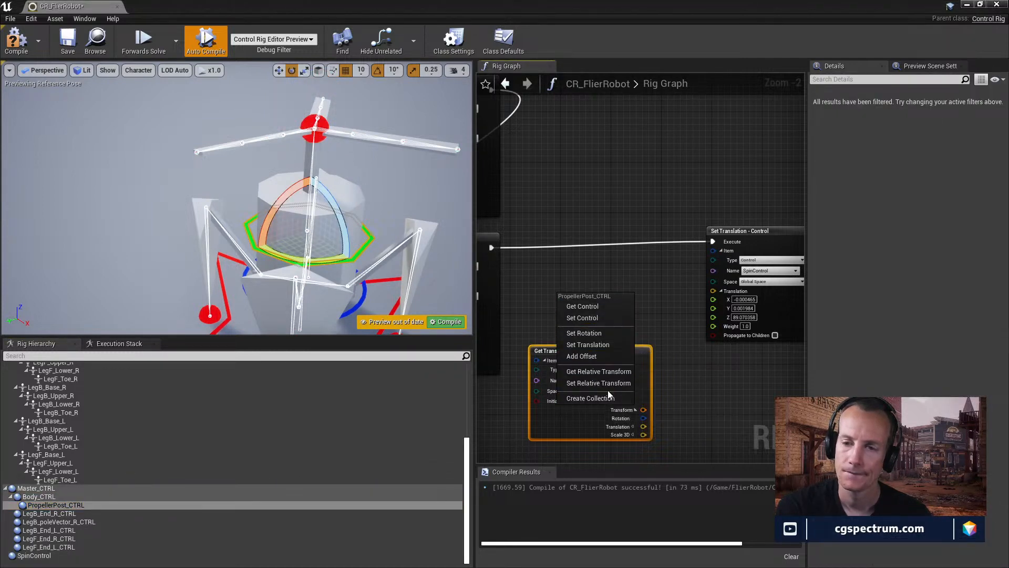
click(609, 375)
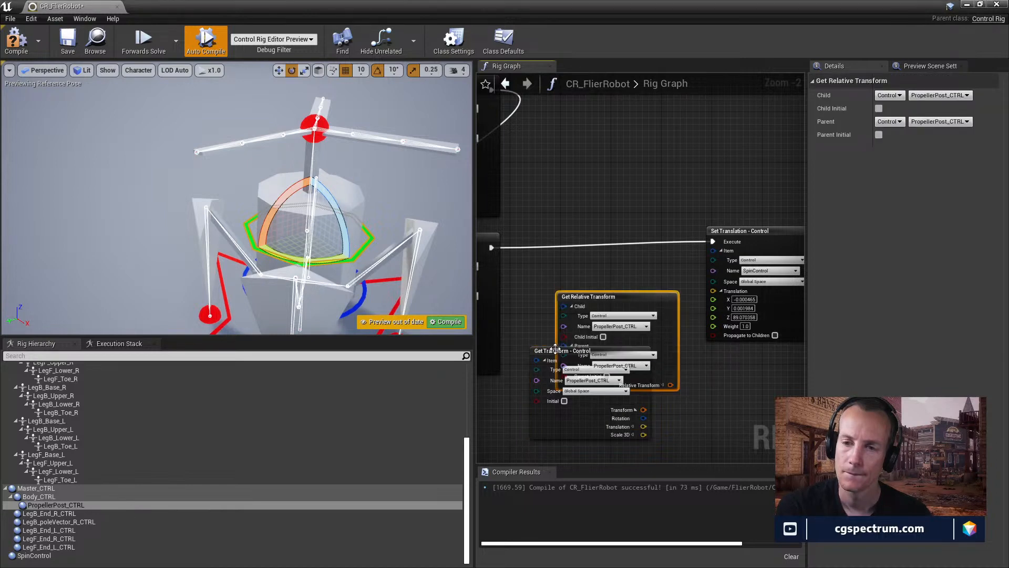
drag(550, 348, 550, 443)
drag(618, 296, 590, 306)
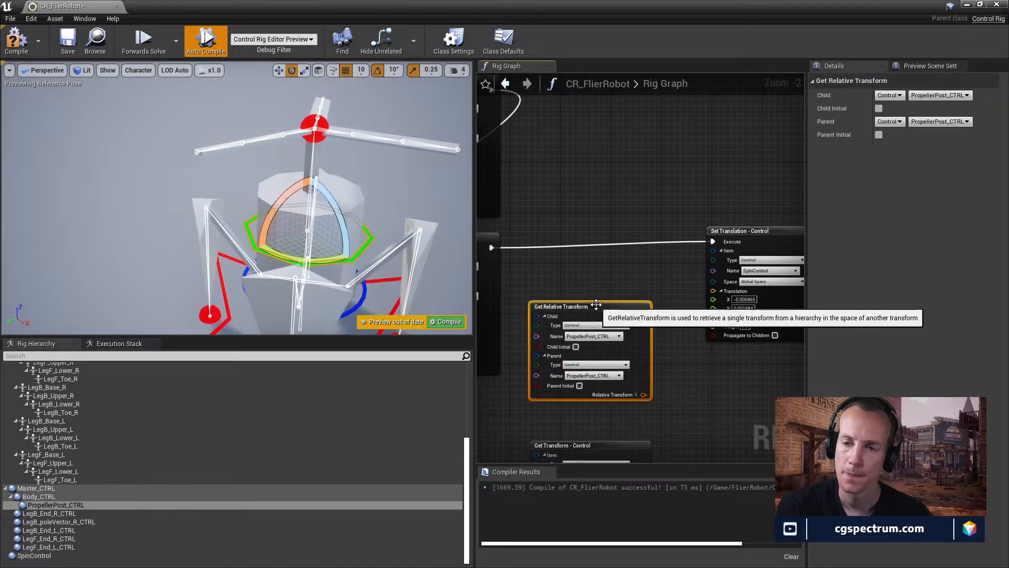
click(635, 395)
drag(643, 411, 714, 291)
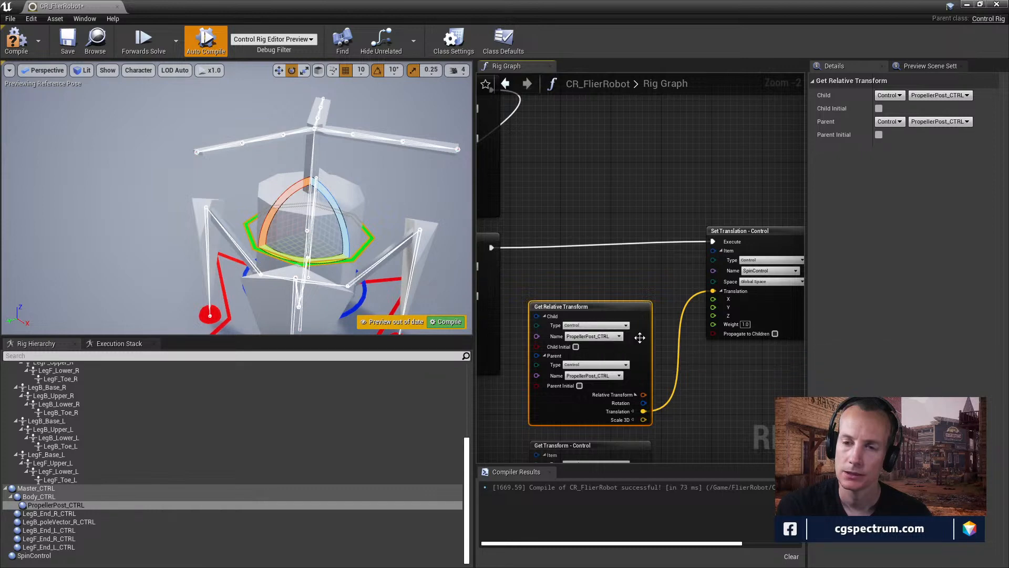
- Try SpinControl as the Get Relative Transform node's child, and return the child to PropellerPost_CTRL
scroll(640, 338, up, 1)
click(620, 335)
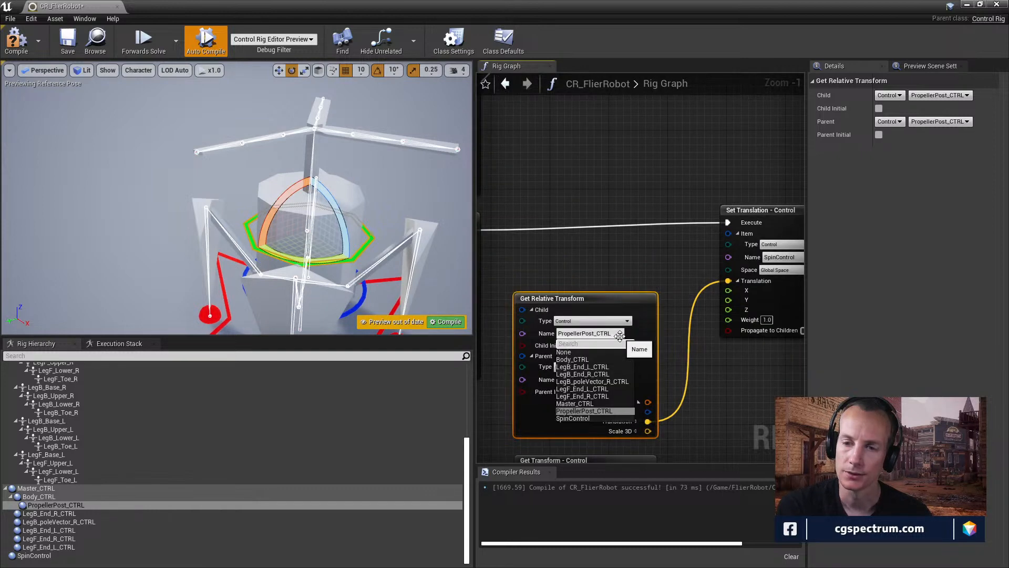
click(576, 418)
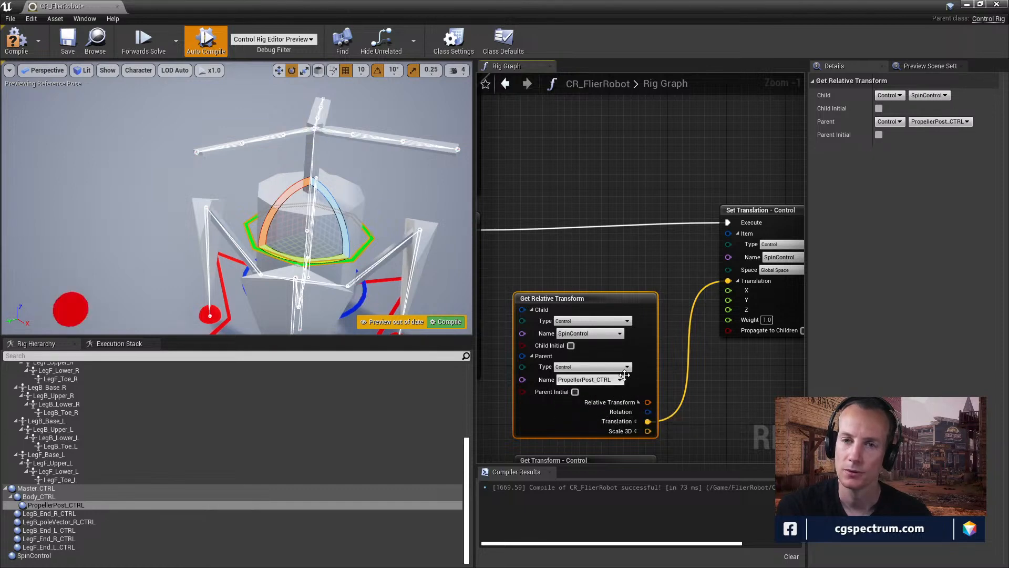
click(620, 333)
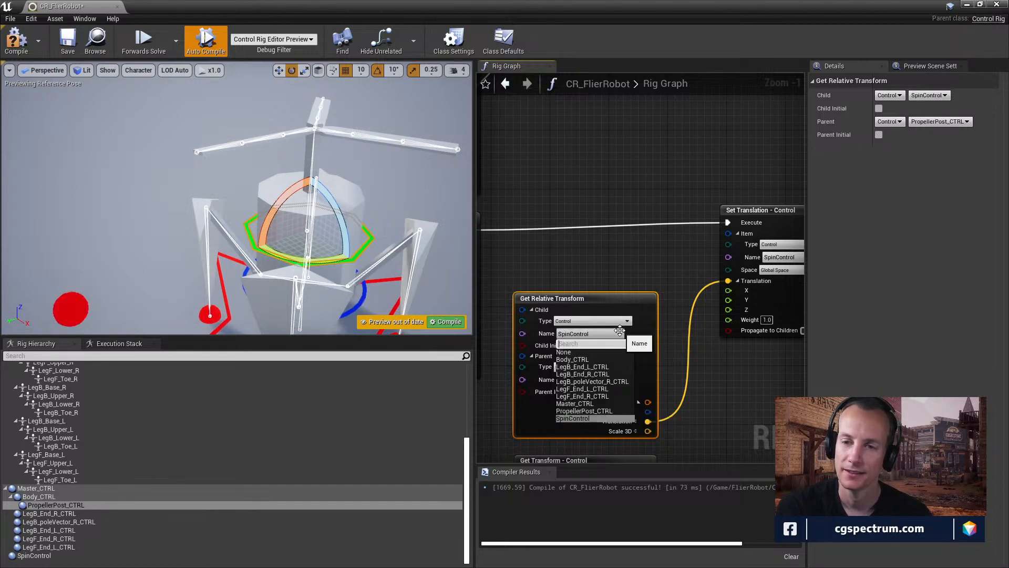
click(592, 410)
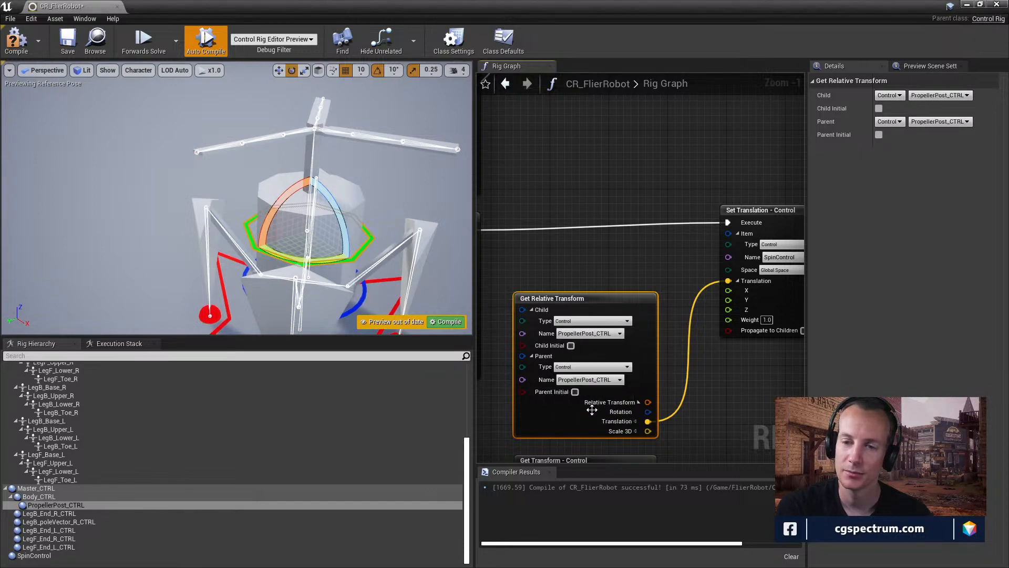
- Set the Get Relative Transform node's parent to SpinControl and test it by rotating PropellerPost_CTRL in the viewport
click(603, 379)
click(578, 464)
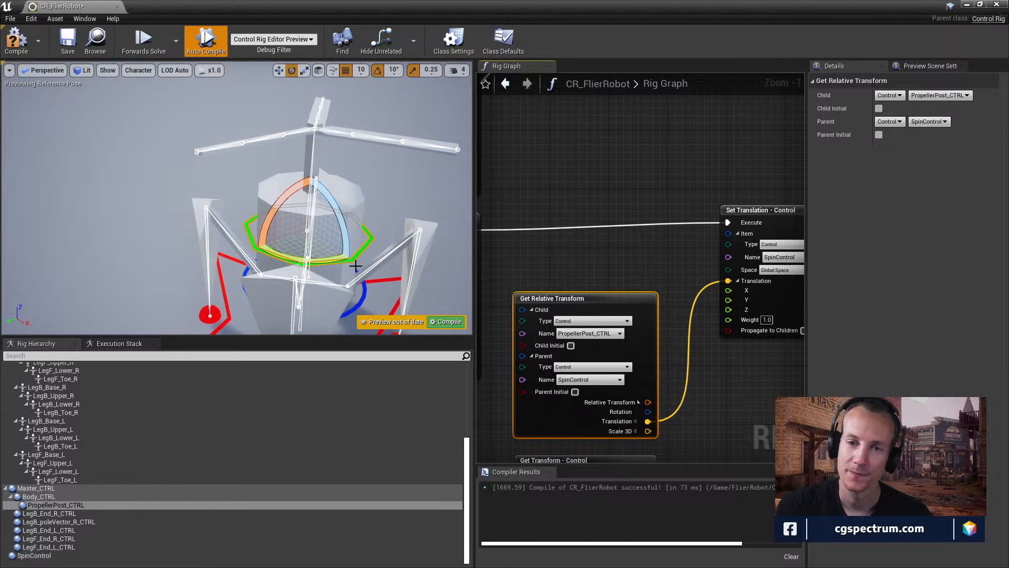
drag(305, 258, 608, 324)
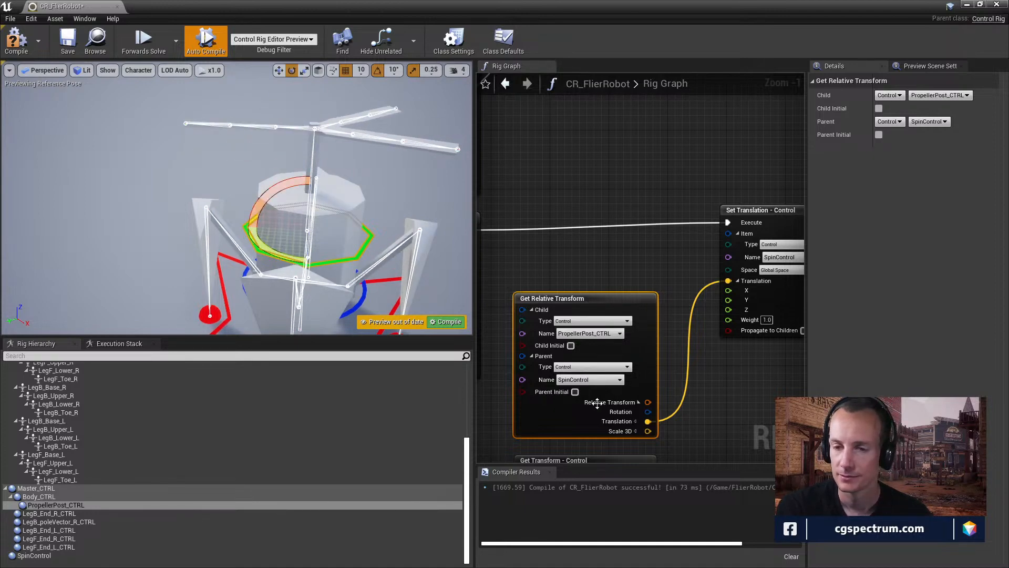
click(576, 393)
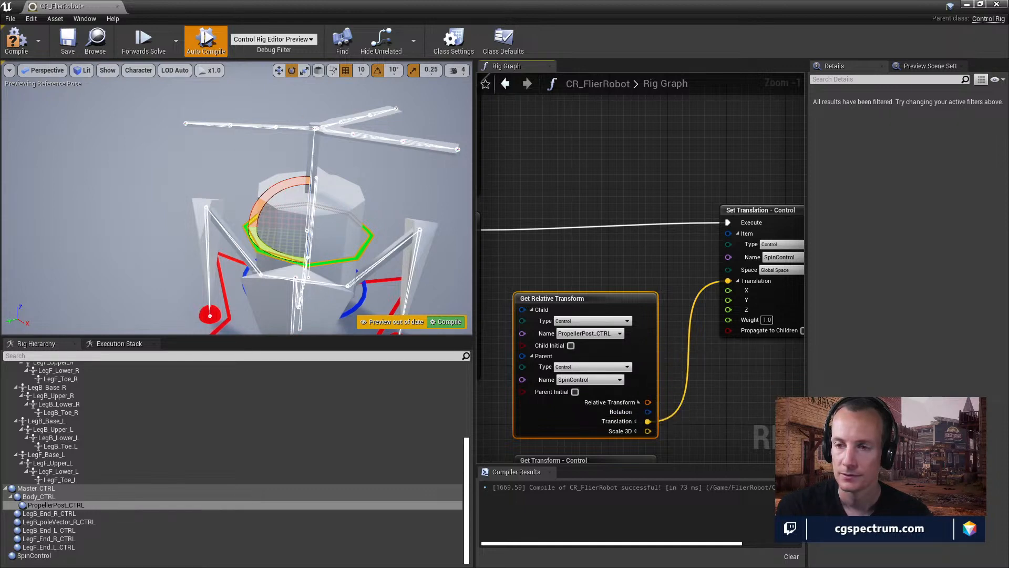
right_drag(680, 357, 640, 363)
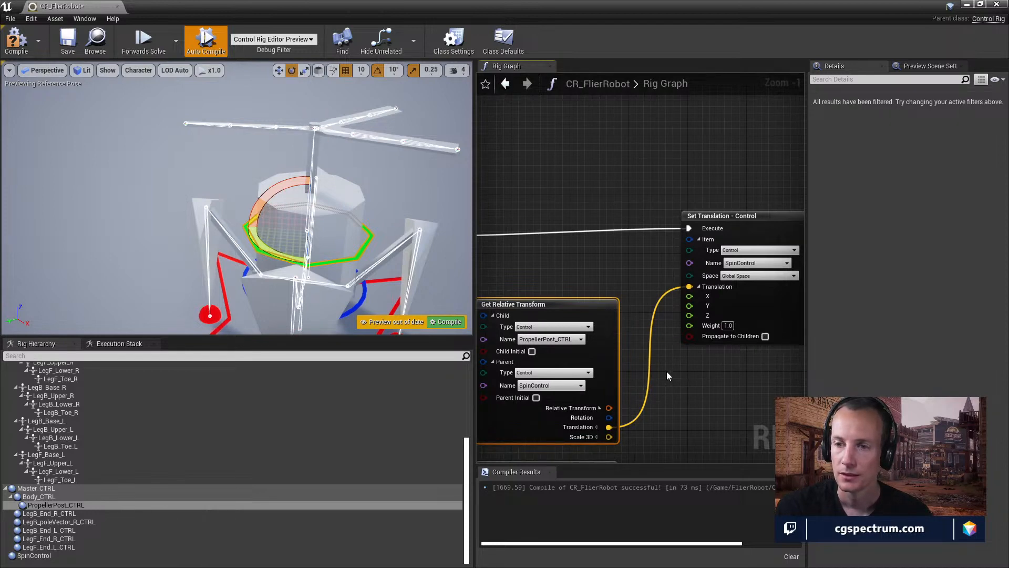
right_drag(667, 376, 686, 365)
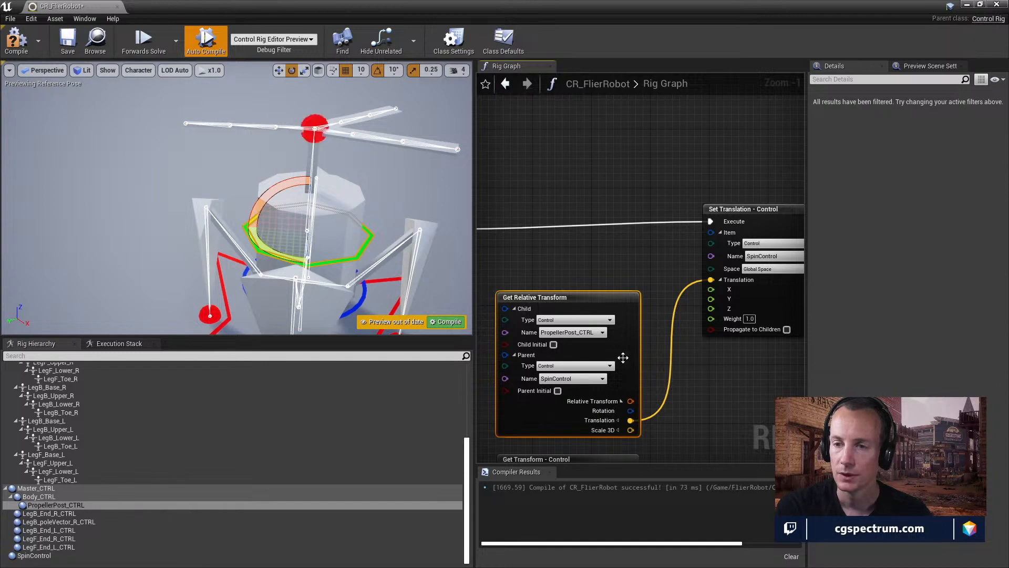
- Delete the Get Relative Transform node and move the PropellerPost_CTRL Get Transform node back up near the Set Translation node
right_drag(622, 358, 627, 261)
drag(620, 362, 616, 226)
click(597, 210)
key(Delete)
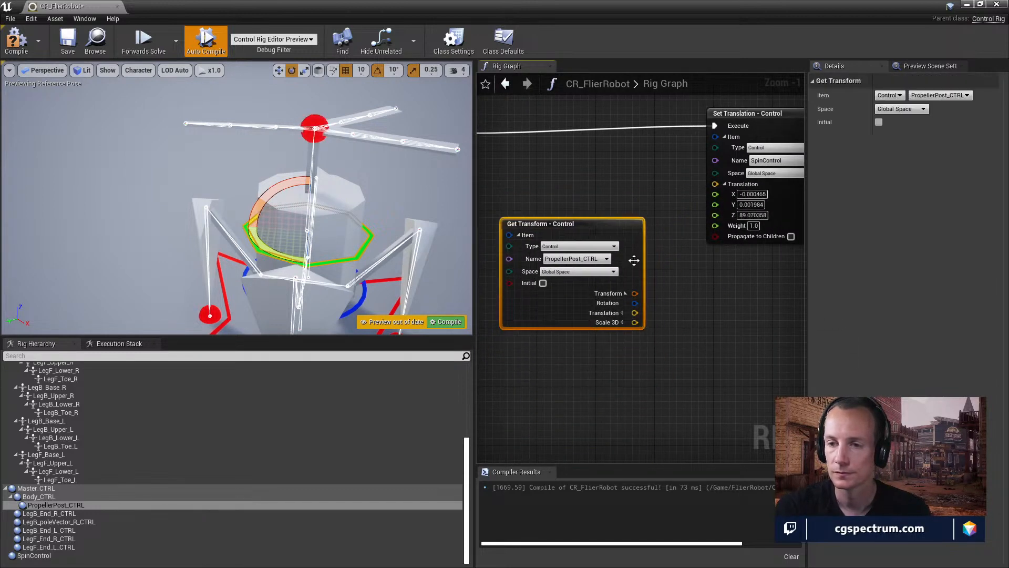
- Connect the PropellerPost_CTRL Get Transform node's Translation output to the Translation input of SpinControl's Set Translation node
right_drag(634, 260, 626, 341)
drag(627, 393, 708, 266)
right_drag(680, 309, 639, 315)
- Set the space of both the SpinControl Set Translation node and the PropellerPost_CTRL Get Transform node to Local Space
click(733, 260)
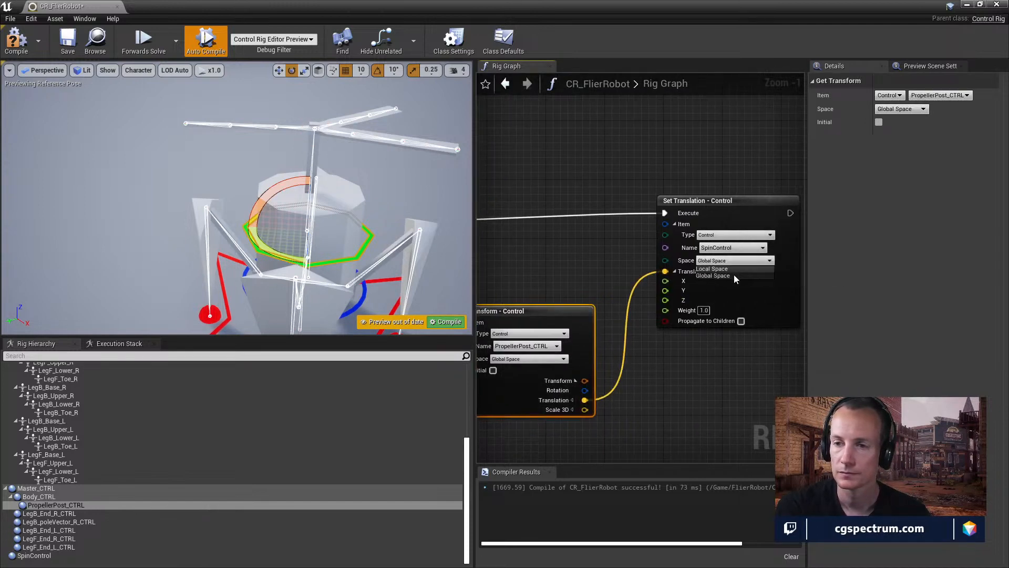
click(730, 268)
right_drag(649, 354, 713, 326)
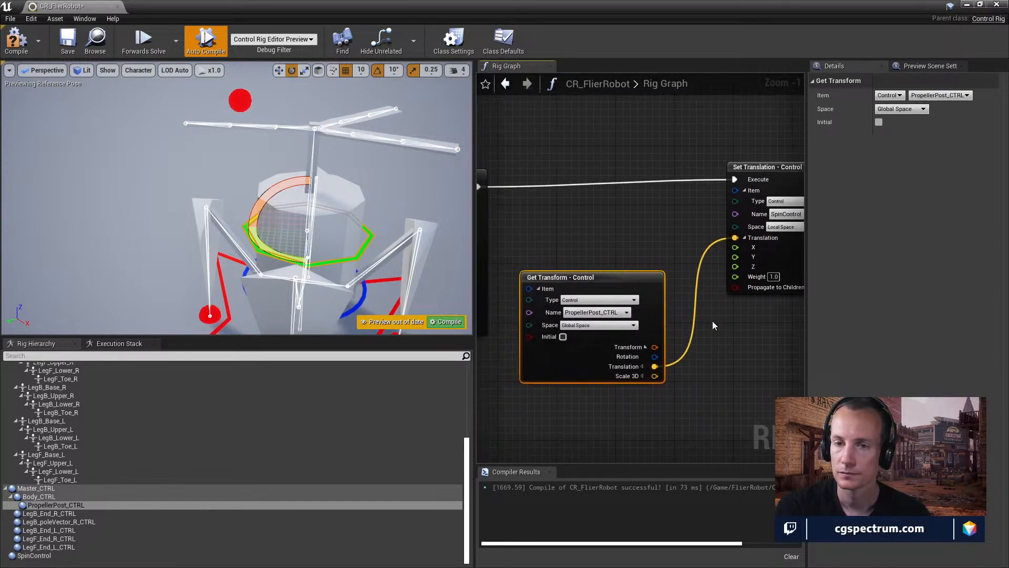
click(606, 325)
click(587, 345)
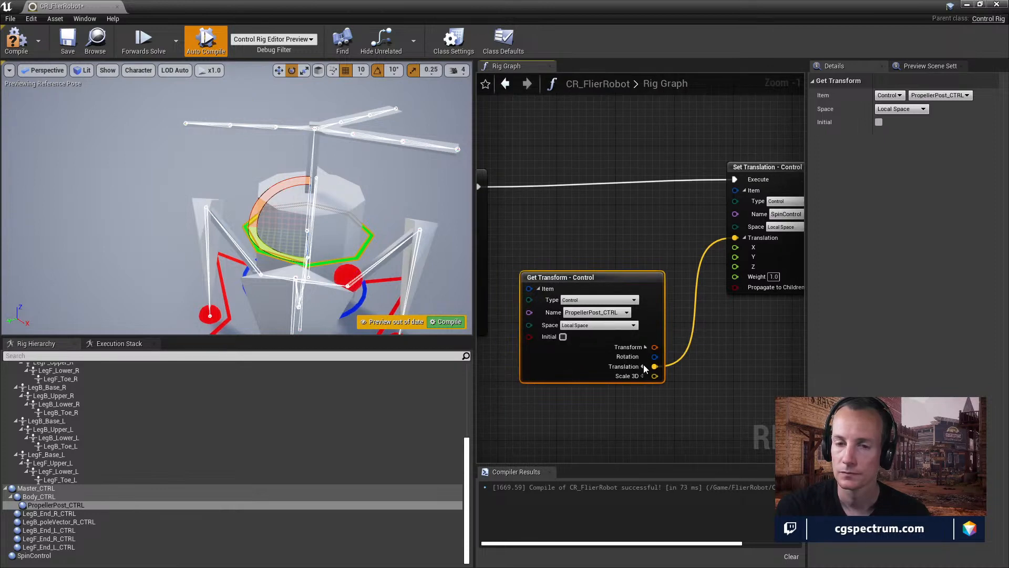
- Test PropellerPost_CTRL with viewport rotations, both with and without the execution link into the Set Translation node
right_drag(690, 301, 627, 303)
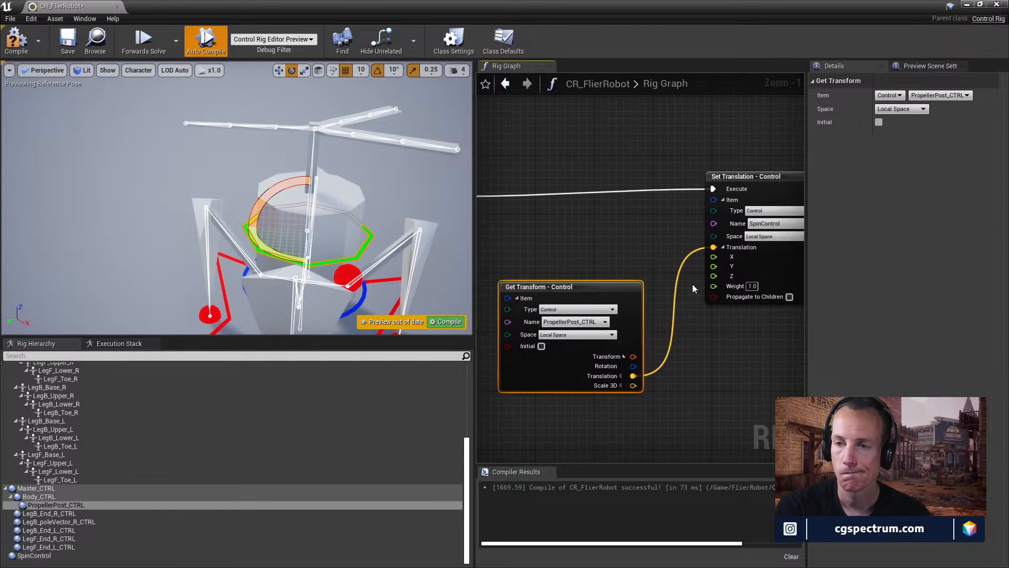
right_drag(692, 286, 692, 306)
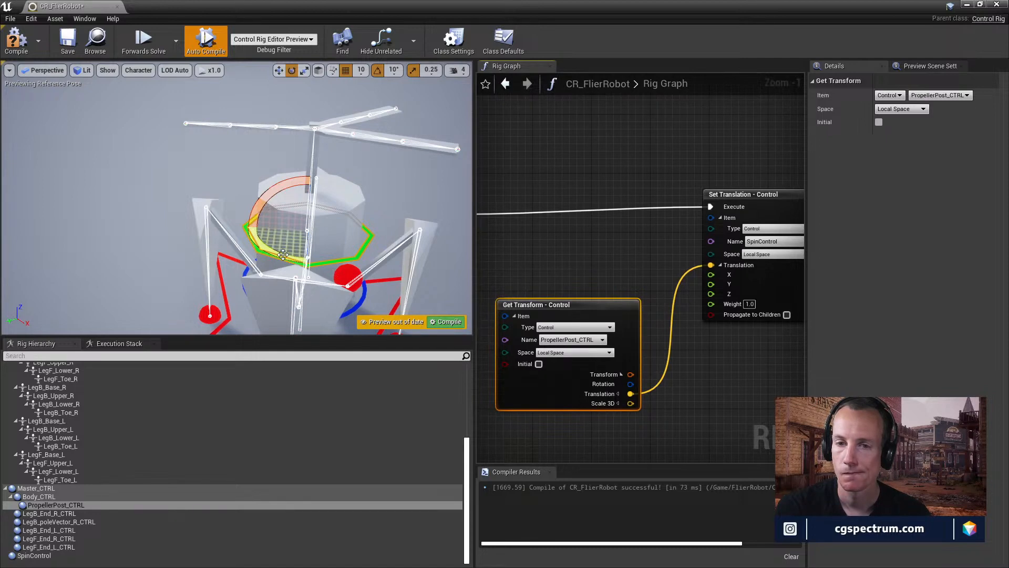
drag(283, 254, 376, 279)
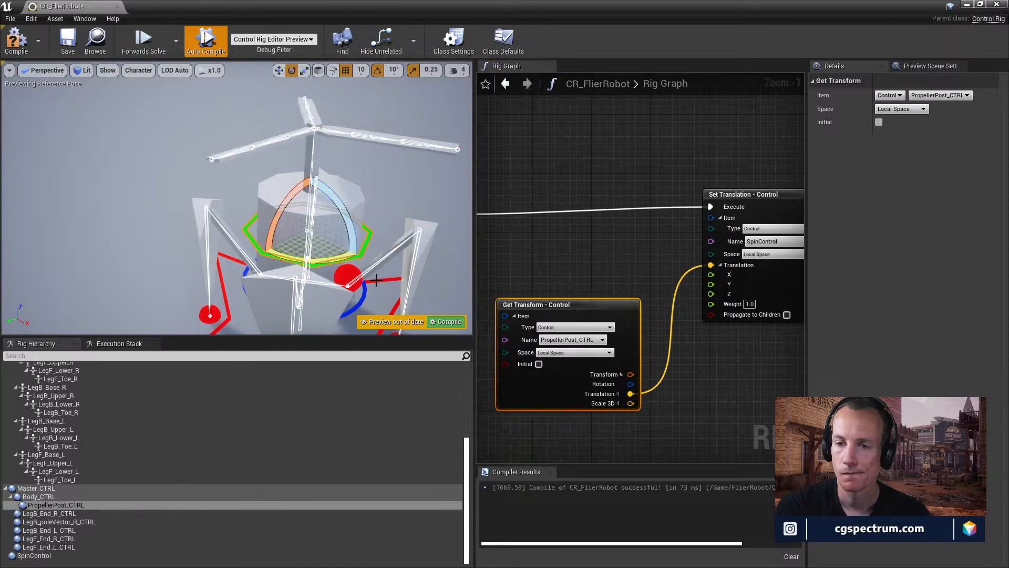
click(314, 251)
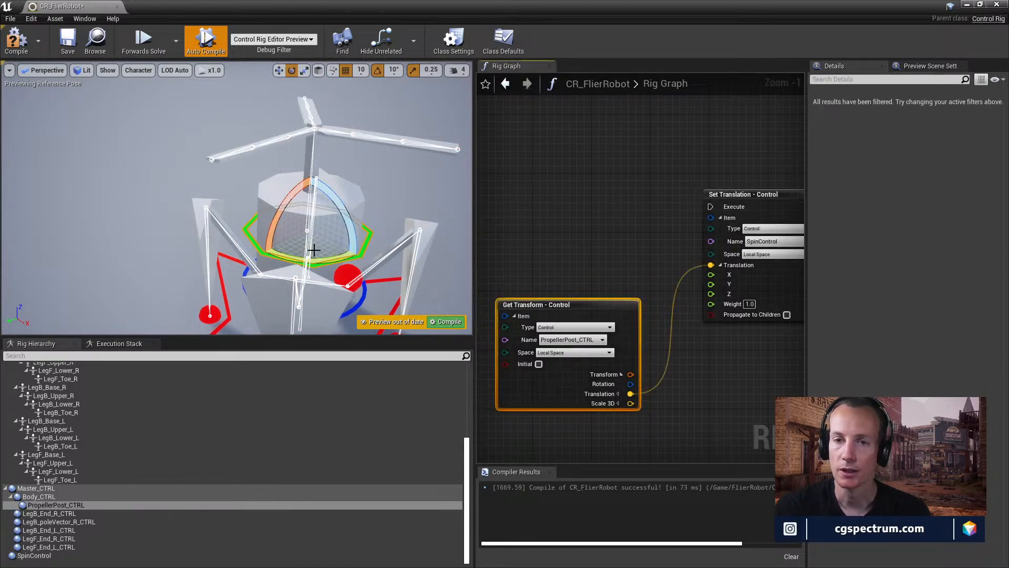
mouse_move(293, 256)
mouse_down()
mouse_move(263, 252)
mouse_move(280, 254)
mouse_up()
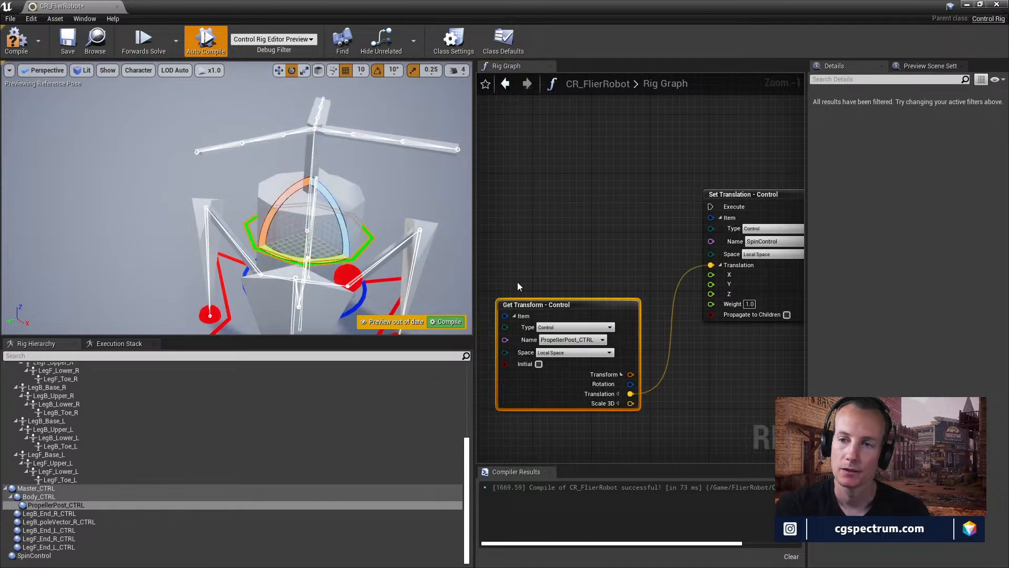
- Select SpinControl and rotate it in the viewport to test the propeller blades while Set Translation is disconnected
right_drag(619, 210, 729, 178)
scroll(662, 204, down, 2)
right_drag(662, 204, 779, 257)
right_drag(732, 194, 736, 331)
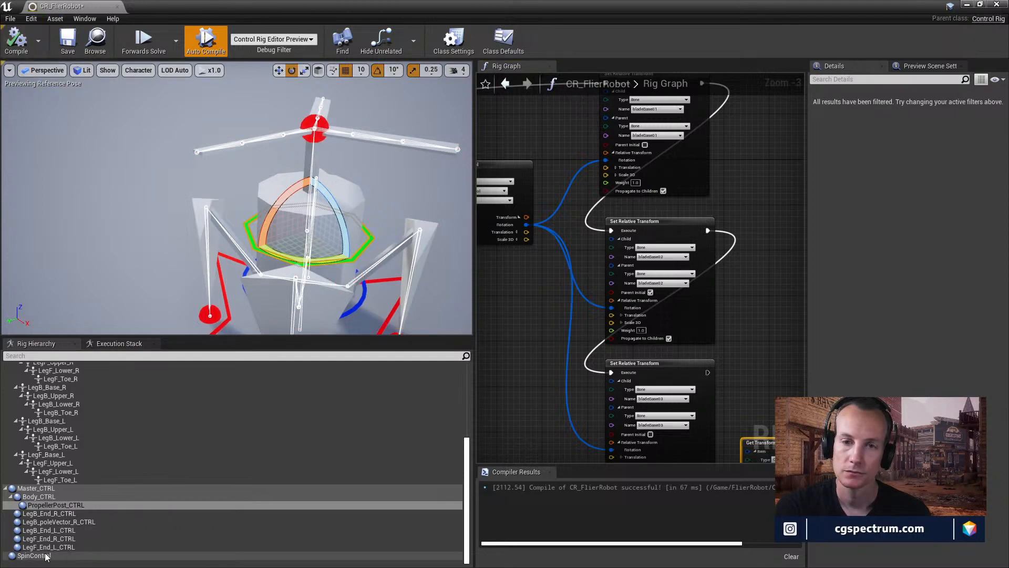
click(35, 555)
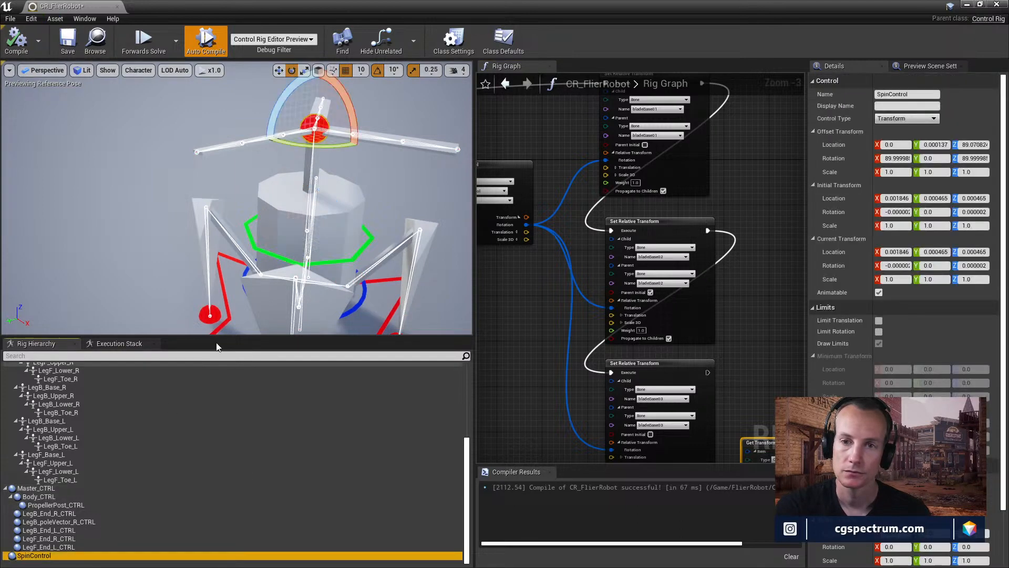
right_drag(723, 245, 613, 230)
scroll(614, 229, up, 1)
scroll(613, 230, down, 5)
scroll(614, 229, up, 3)
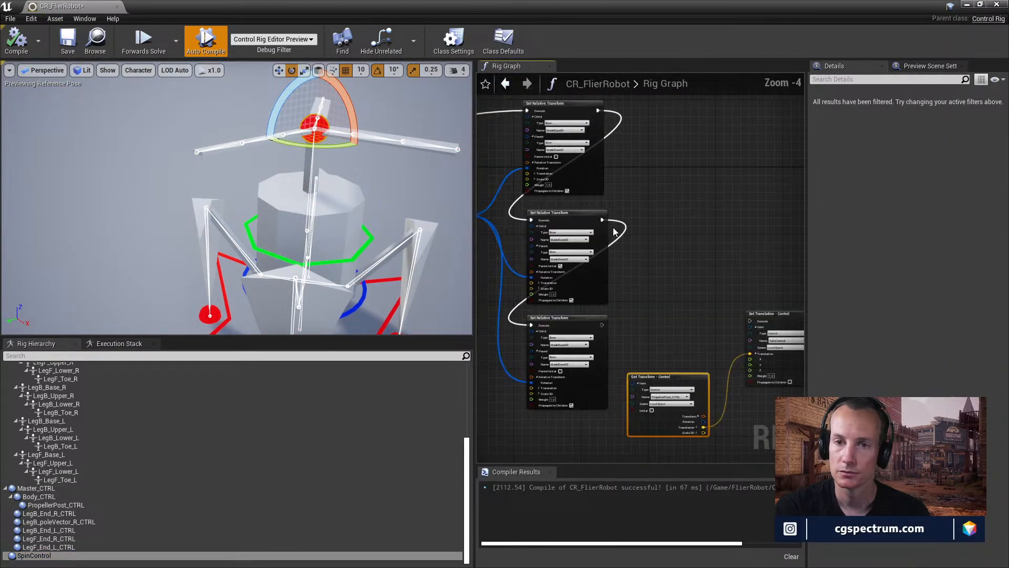
drag(323, 146, 420, 236)
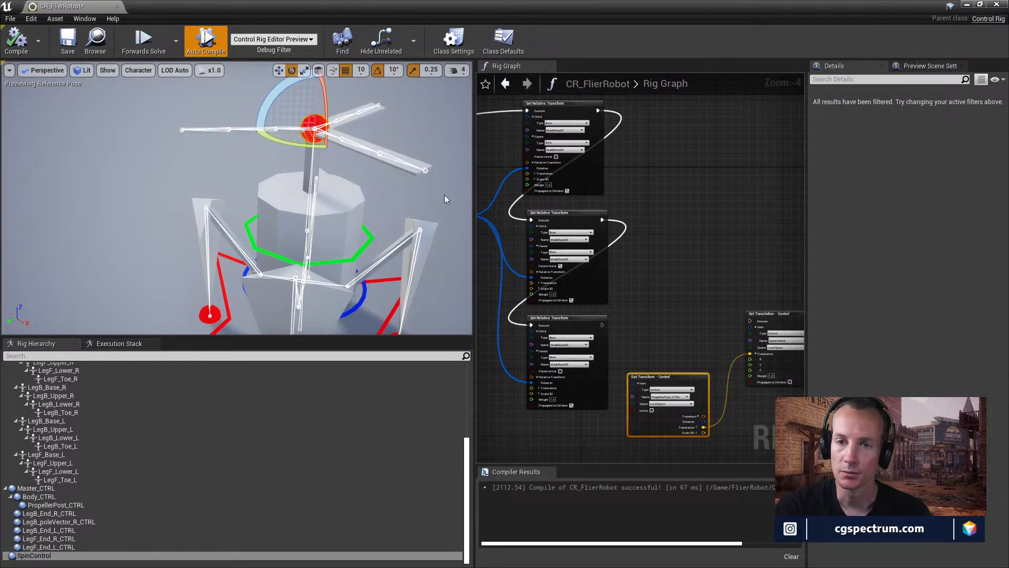
- Compile the rig and reconnect the last blade Set Relative Transform node's execution output to the Set Translation node
click(15, 44)
right_drag(668, 232, 538, 185)
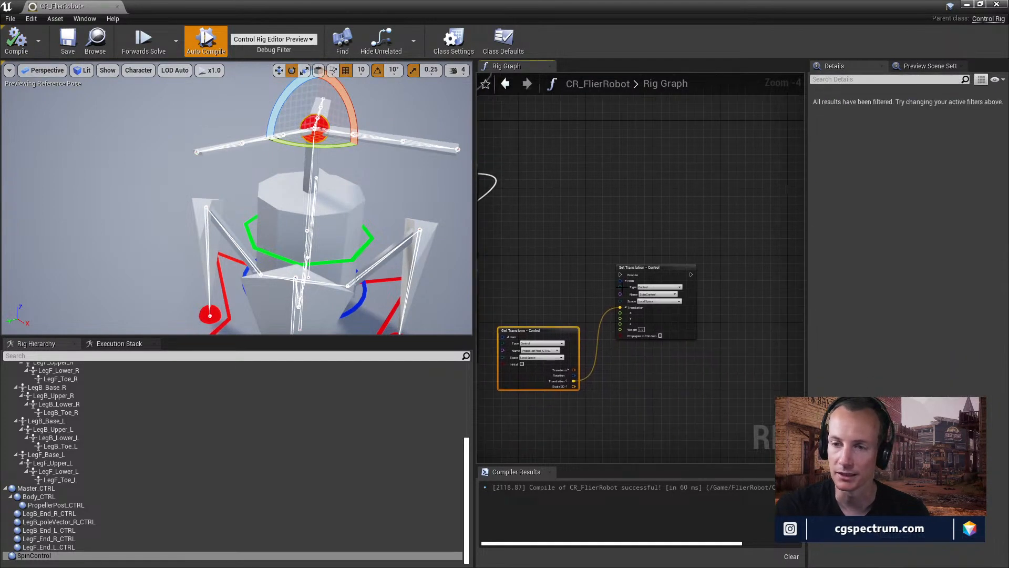
scroll(580, 268, up, 1)
right_drag(580, 268, 553, 281)
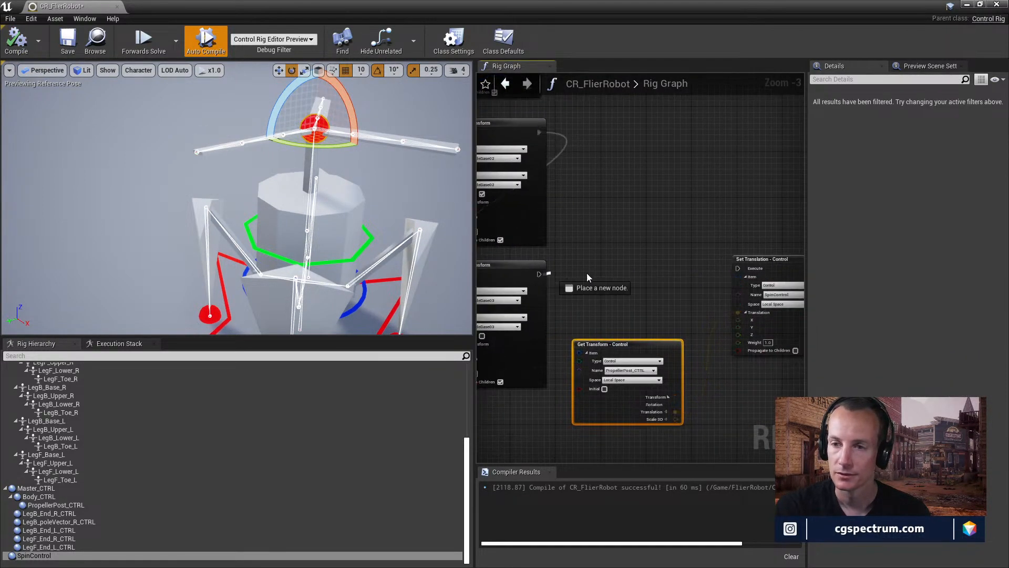
drag(586, 273, 738, 269)
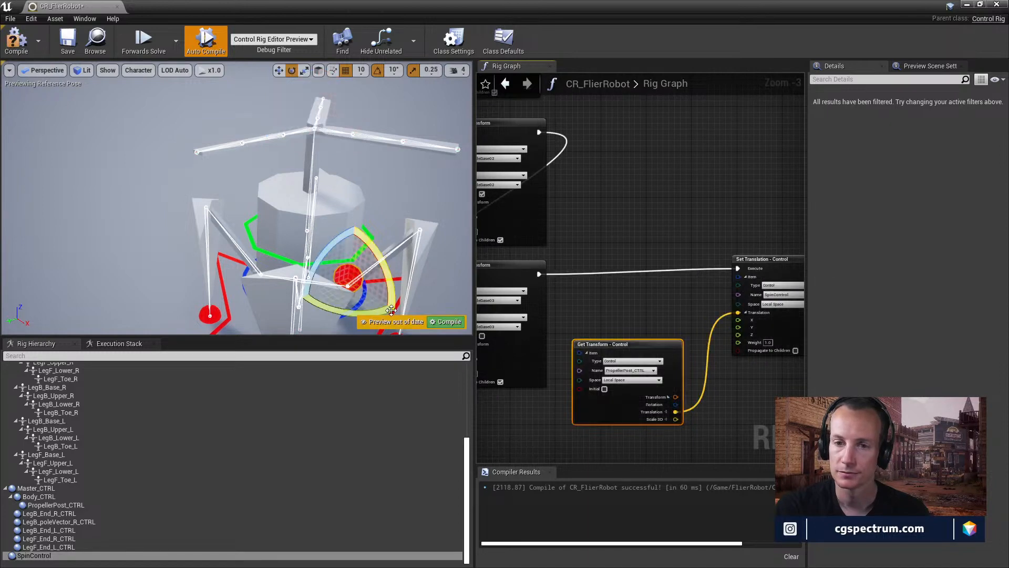
- Test the propeller blades by rotating SpinControl and PropellerPost_CTRL in the viewport
drag(391, 310, 287, 284)
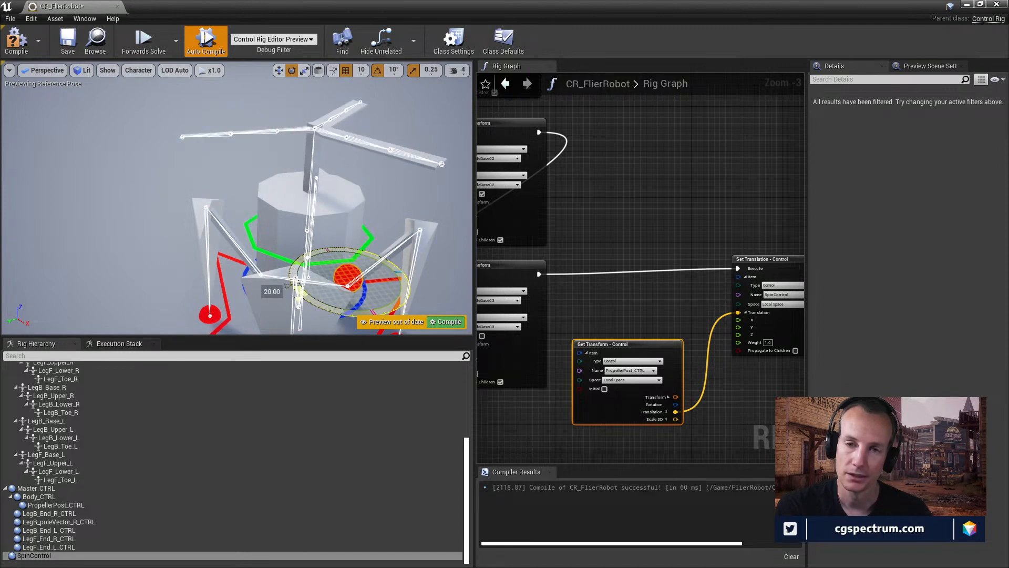
drag(286, 284, 370, 233)
click(267, 254)
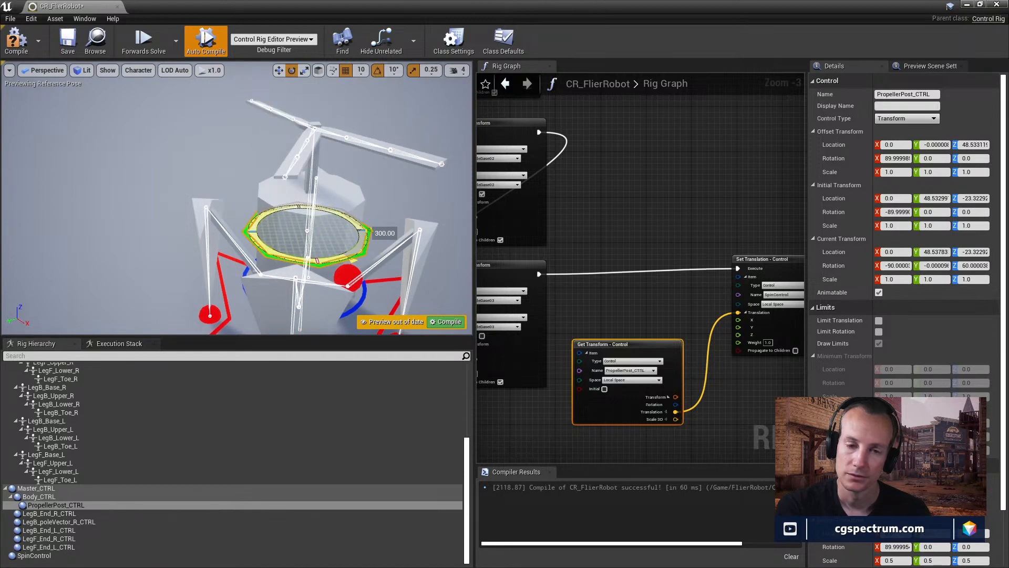
- Disconnect the Set Translation node from the blade nodes' execution chain
right_drag(694, 260, 554, 351)
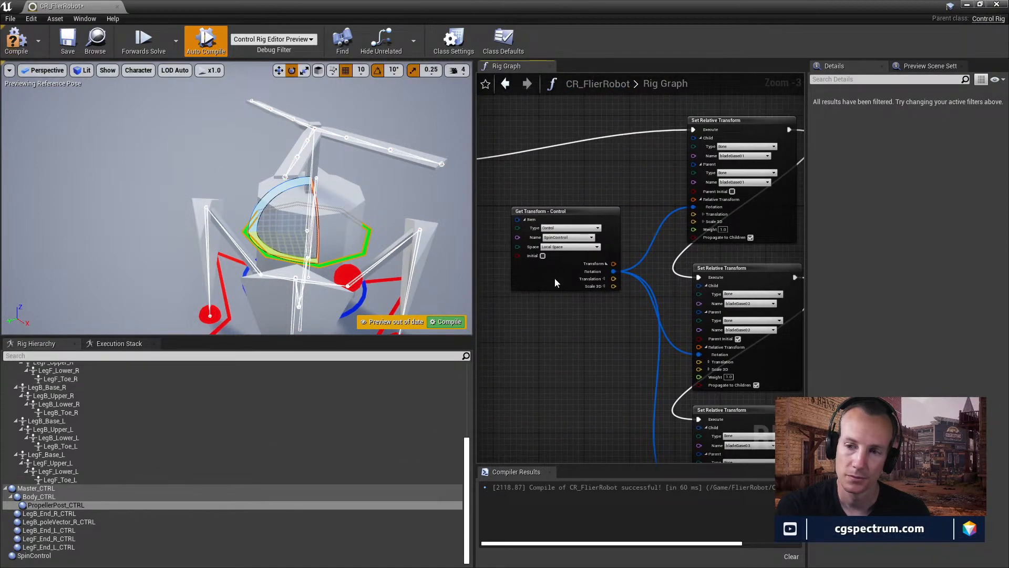
right_drag(554, 277, 333, 192)
right_drag(631, 321, 749, 363)
alt+click(523, 331)
- Examine how the SpinControl Get Transform node and the blade Set Relative Transform nodes are connected in the graph
right_drag(484, 288, 655, 345)
right_drag(506, 244, 560, 260)
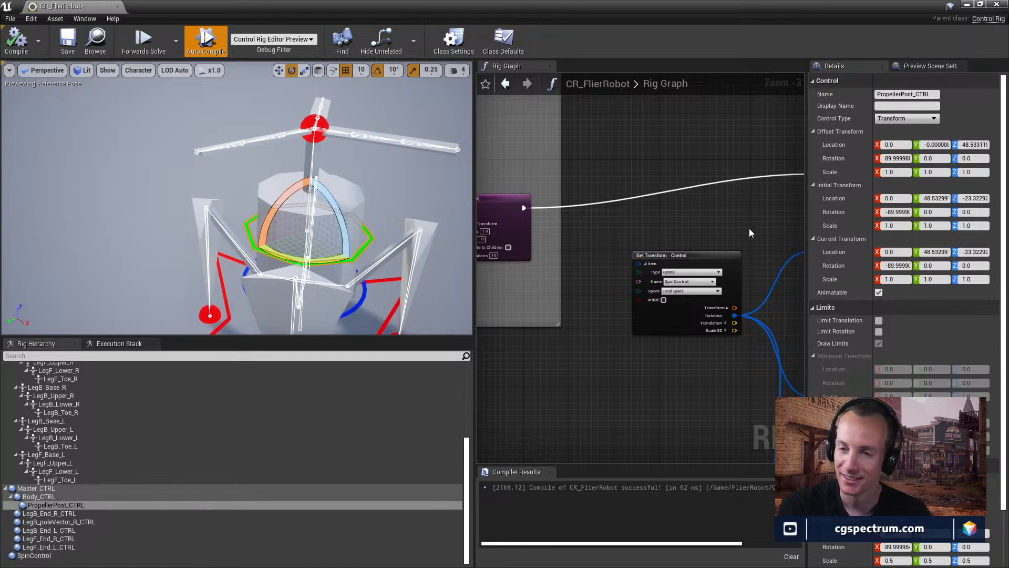
right_drag(750, 233, 602, 227)
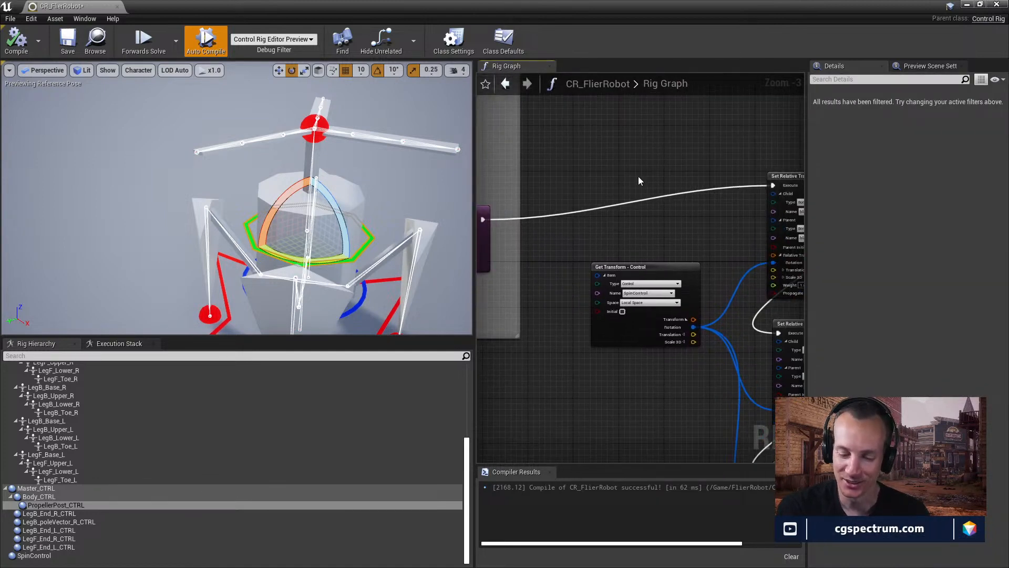
right_drag(716, 281, 557, 263)
mouse_move(645, 375)
right_down()
mouse_move(619, 278)
mouse_move(572, 229)
right_up()
mouse_move(742, 216)
right_down()
mouse_move(640, 201)
mouse_move(611, 240)
right_up()
right_drag(544, 310, 636, 378)
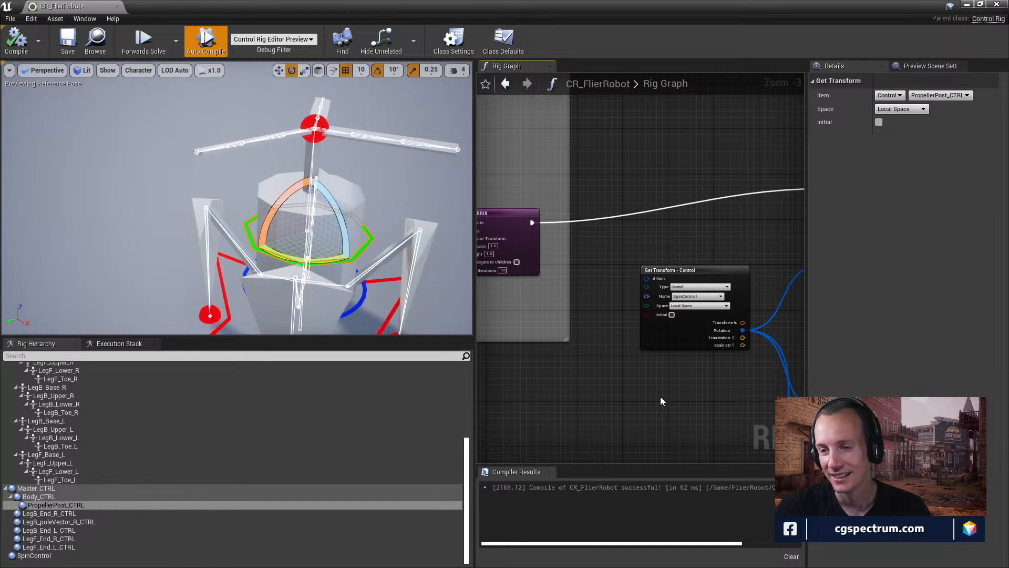
- Set the blades' Get Transform node to read PropellerPost_CTRL and test it by rotating that control in the viewport
right_drag(698, 370, 610, 310)
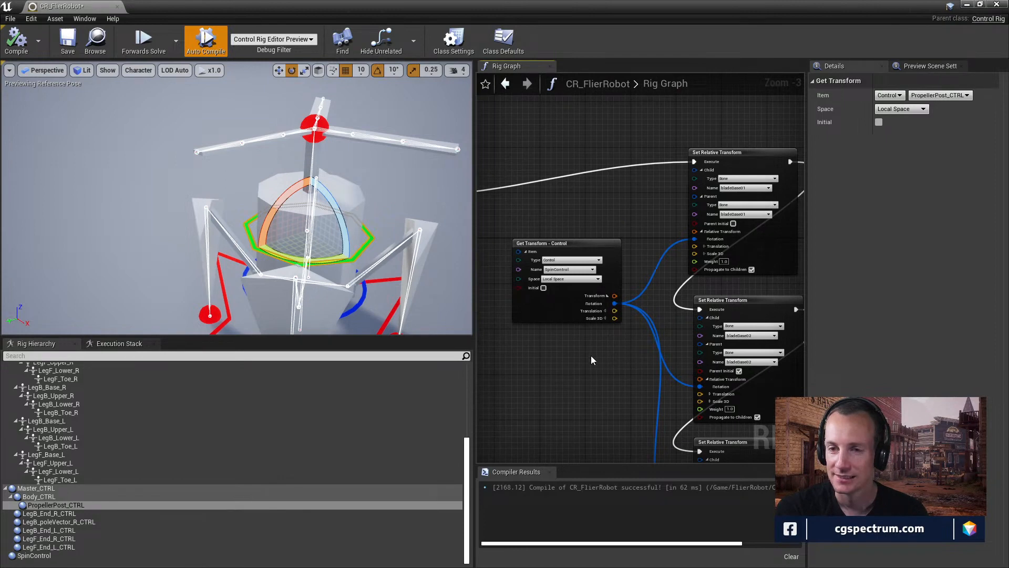
scroll(583, 348, up, 3)
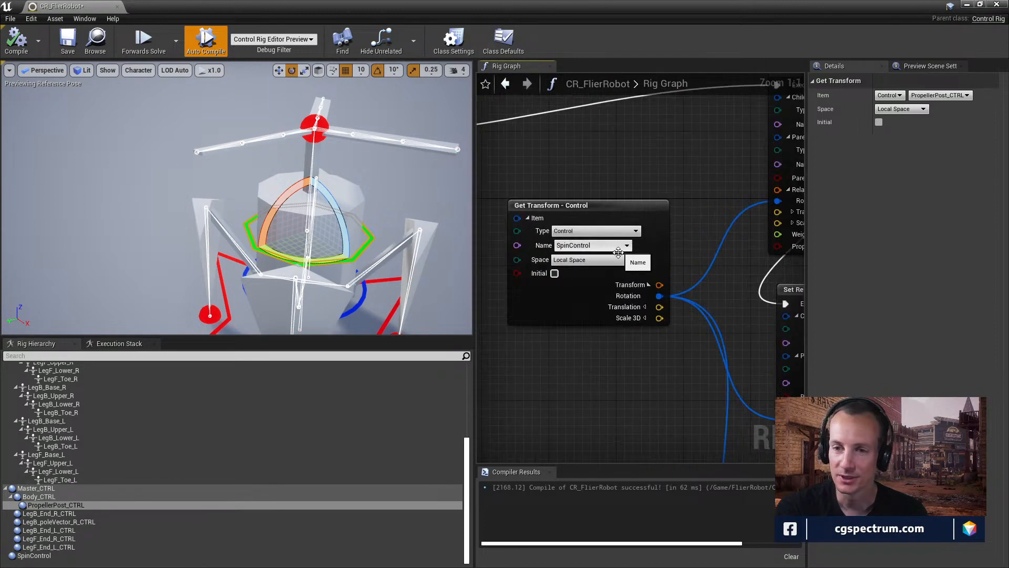
click(591, 245)
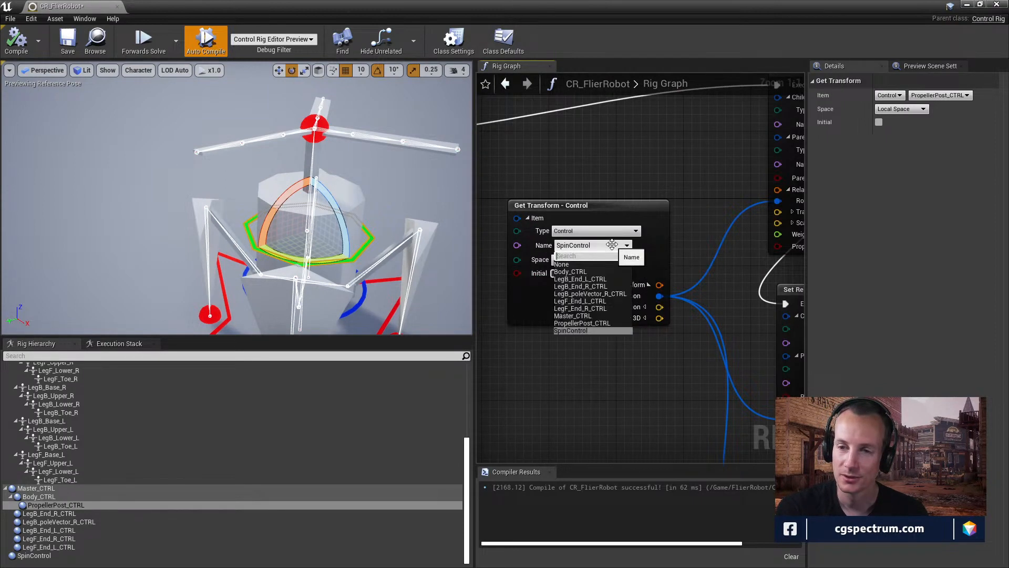
click(598, 322)
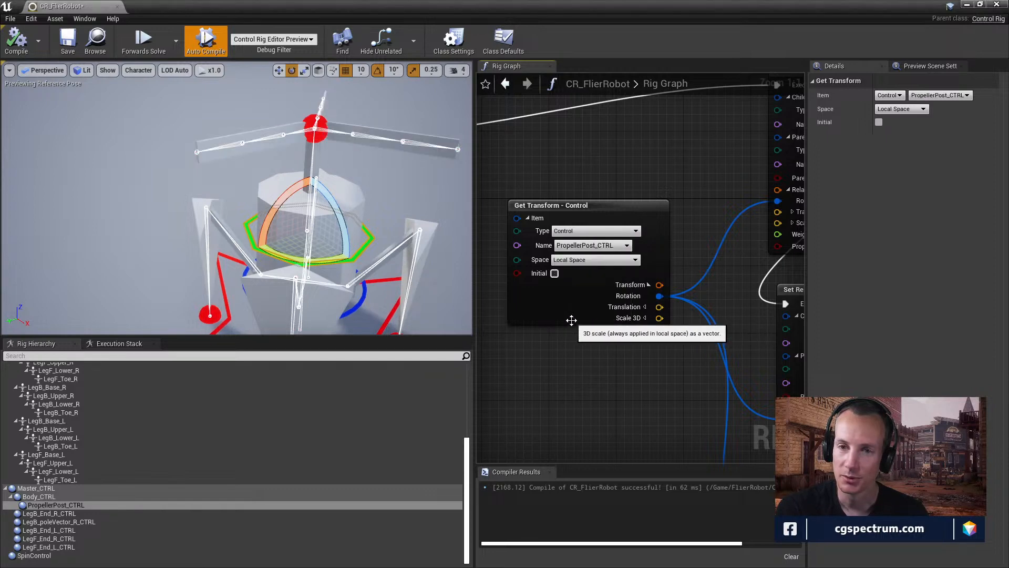
drag(315, 261, 434, 303)
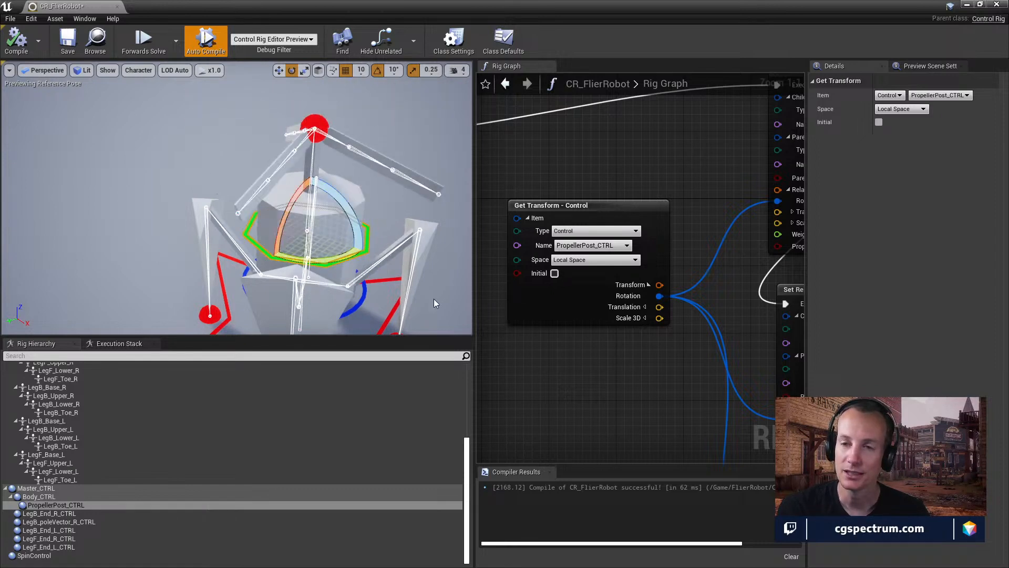
- Switch the PropellerPost_CTRL Get Transform node to Global Space and rotate the control to test the blades
click(609, 260)
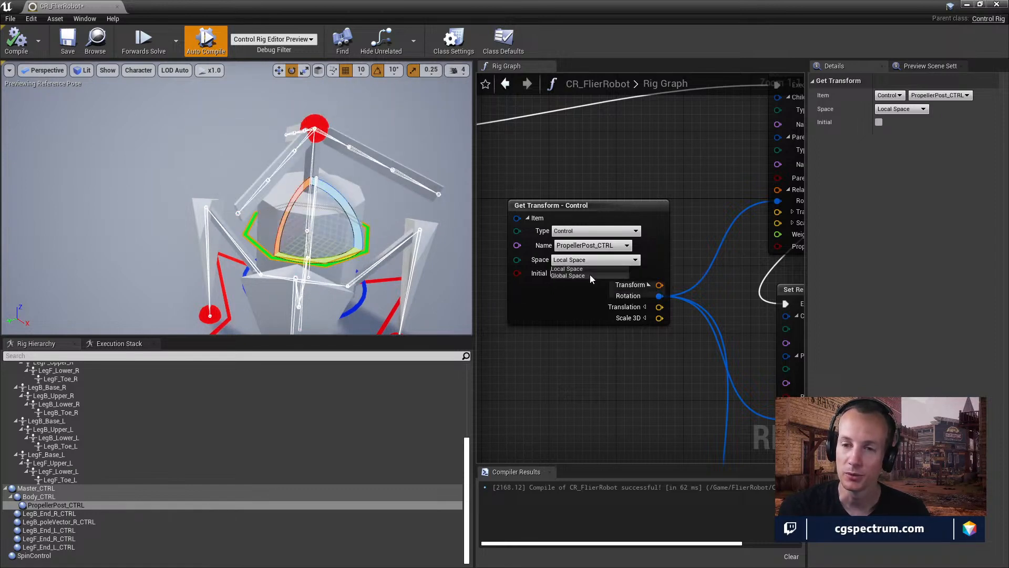
click(591, 282)
drag(317, 259, 388, 254)
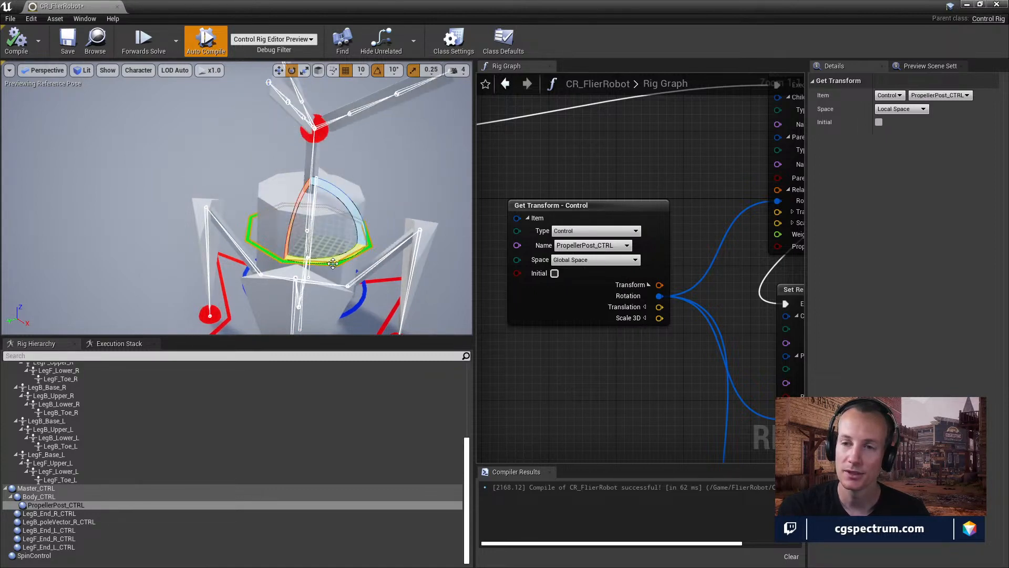
- Disconnect the Basic FABRIK node's execution output from the first blade Set Relative Transform node
right_drag(702, 267, 515, 303)
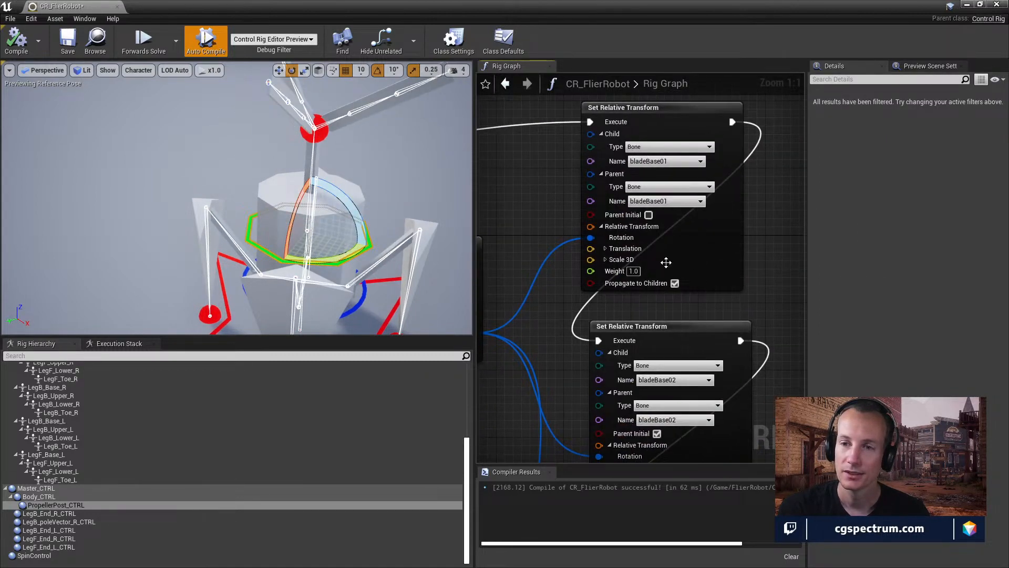
right_drag(592, 299, 675, 292)
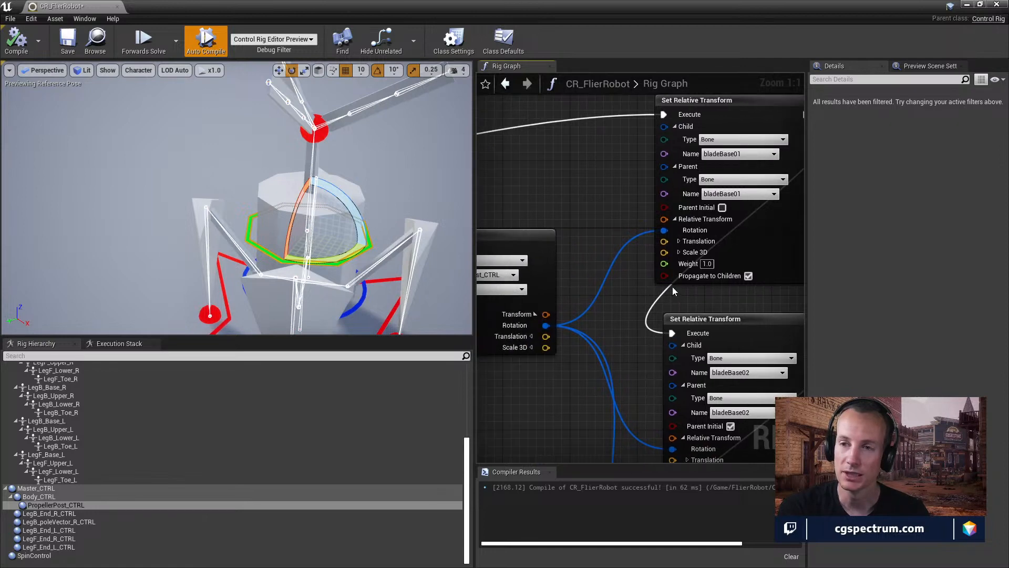
right_drag(635, 325, 632, 235)
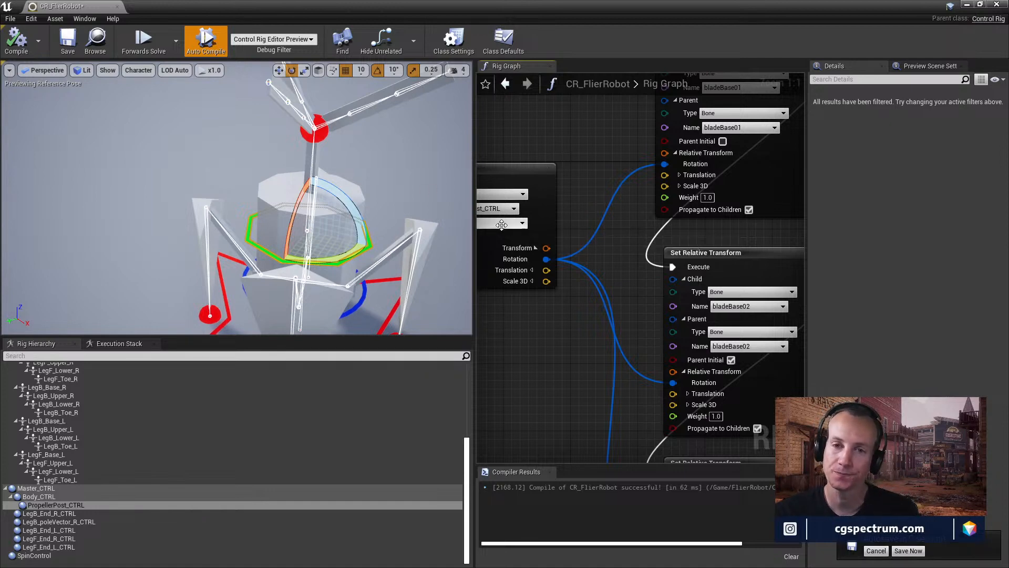
right_drag(584, 178, 701, 194)
scroll(709, 223, down, 1)
right_drag(589, 232, 800, 228)
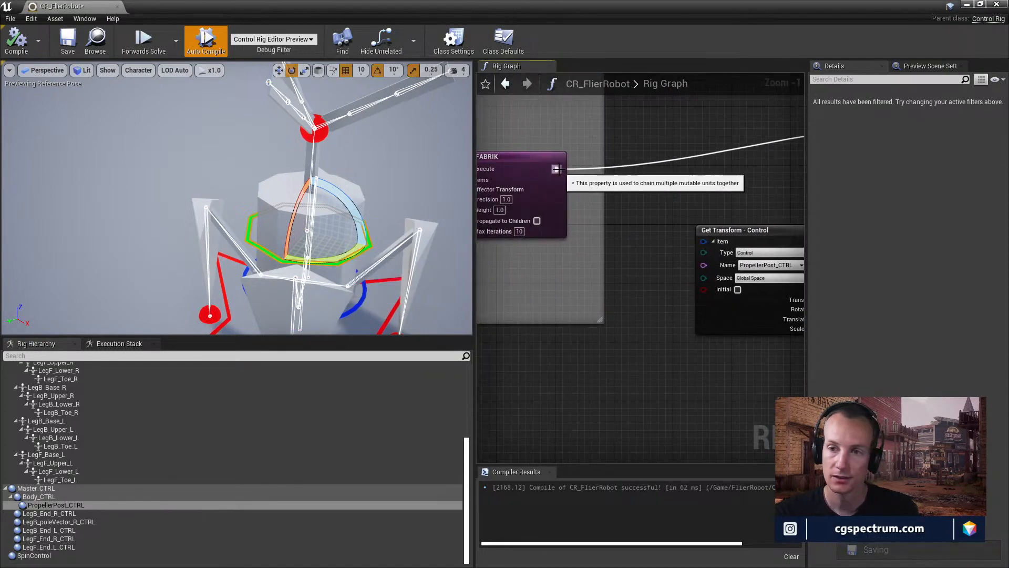
alt+click(563, 170)
- Move the blade Set Relative Transform nodes farther from the Basic FABRIK node and reposition the PropellerPost_CTRL Get Transform node
right_drag(684, 190, 549, 183)
right_drag(792, 158, 622, 158)
scroll(622, 157, down, 4)
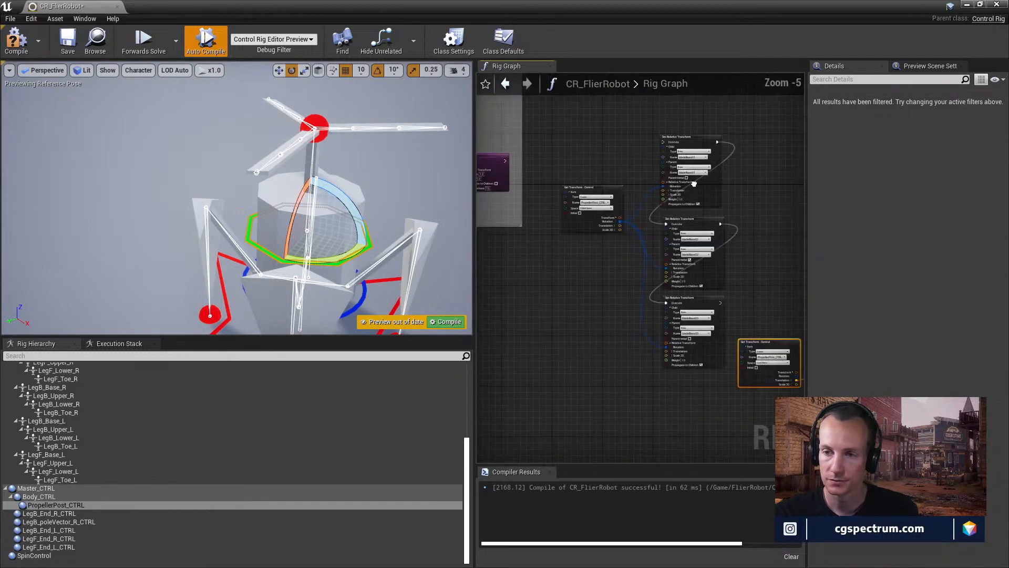
drag(595, 147, 803, 419)
drag(593, 319, 795, 300)
right_drag(521, 251, 678, 285)
scroll(639, 277, up, 3)
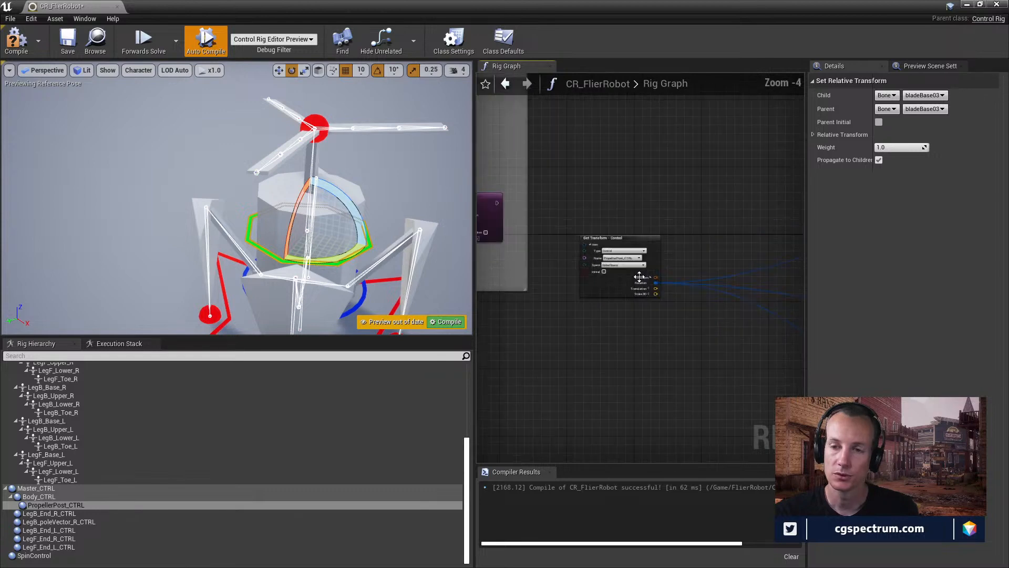
right_drag(605, 249, 723, 327)
drag(723, 294, 667, 307)
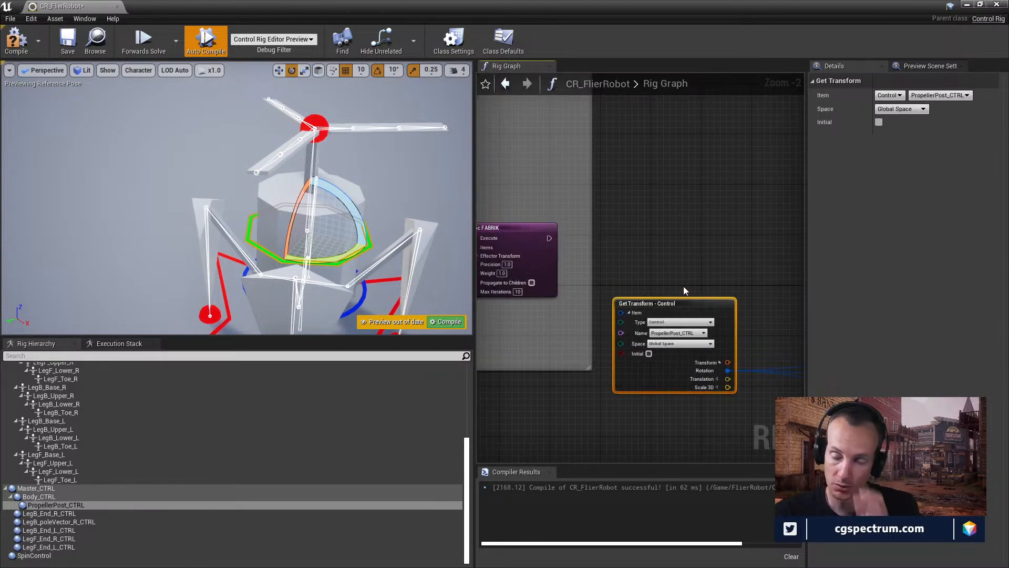
- Add a Set Rotation node for the propellerPost bone after Basic FABRIK and place it above the Get Transform node
right_drag(599, 251, 656, 260)
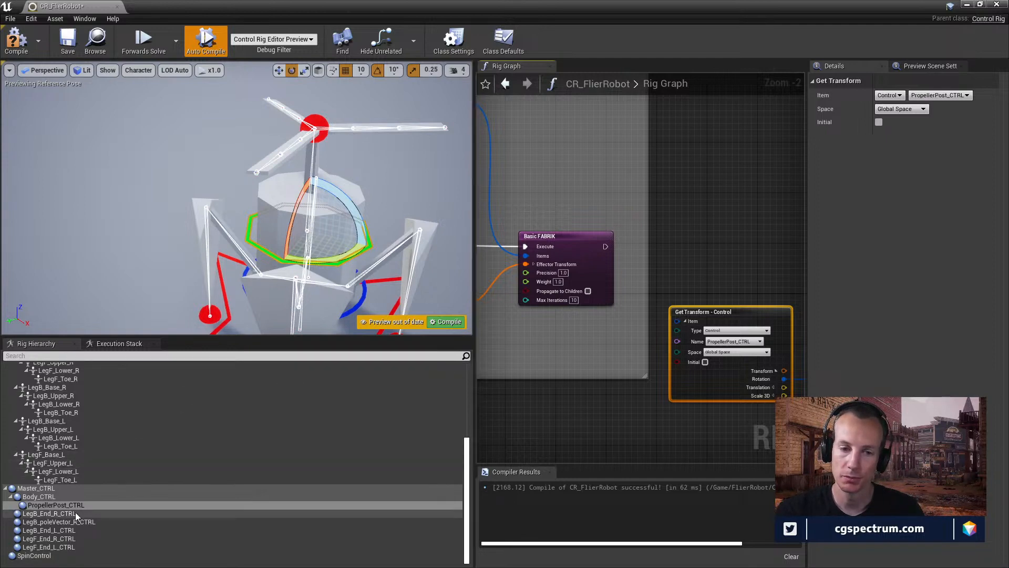
right_drag(751, 325, 647, 324)
right_drag(653, 363, 754, 414)
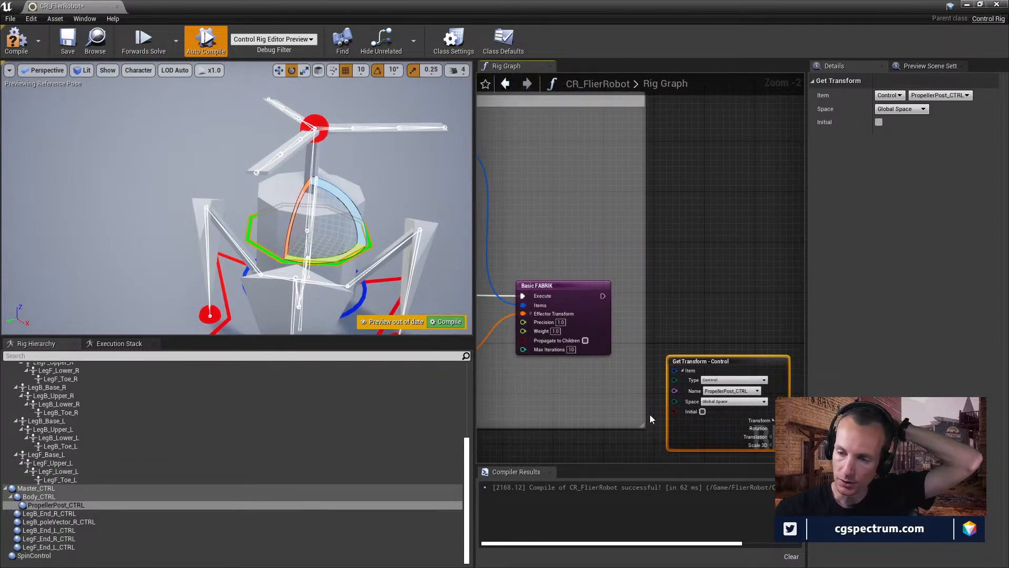
right_drag(696, 326, 656, 307)
scroll(169, 432, up, 3)
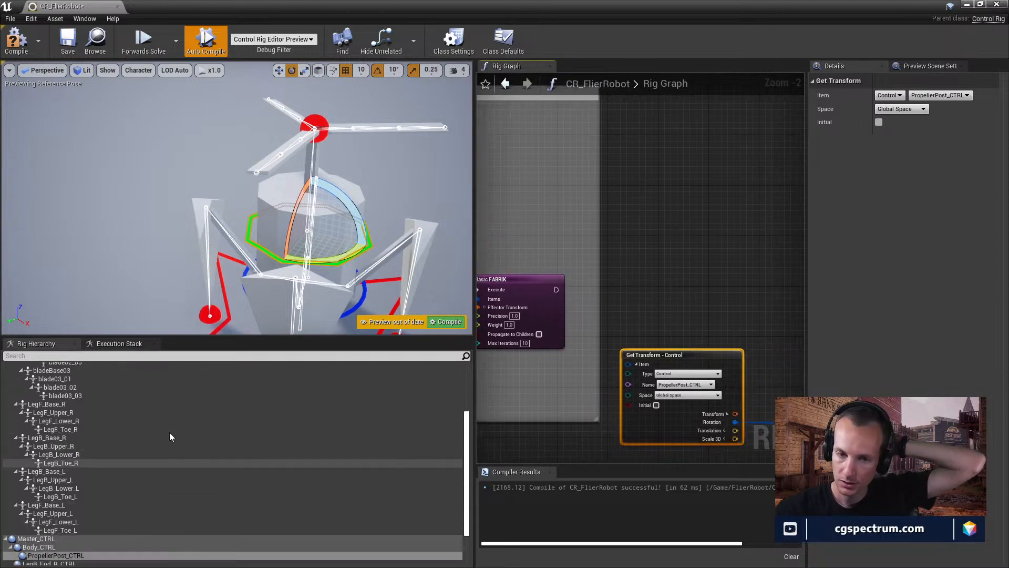
scroll(153, 434, up, 5)
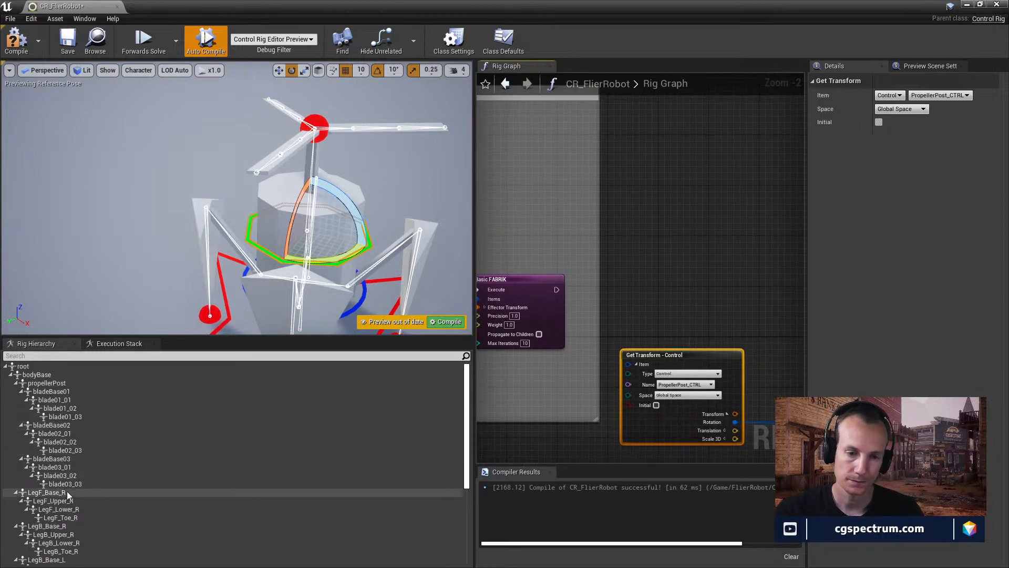
drag(53, 386, 739, 241)
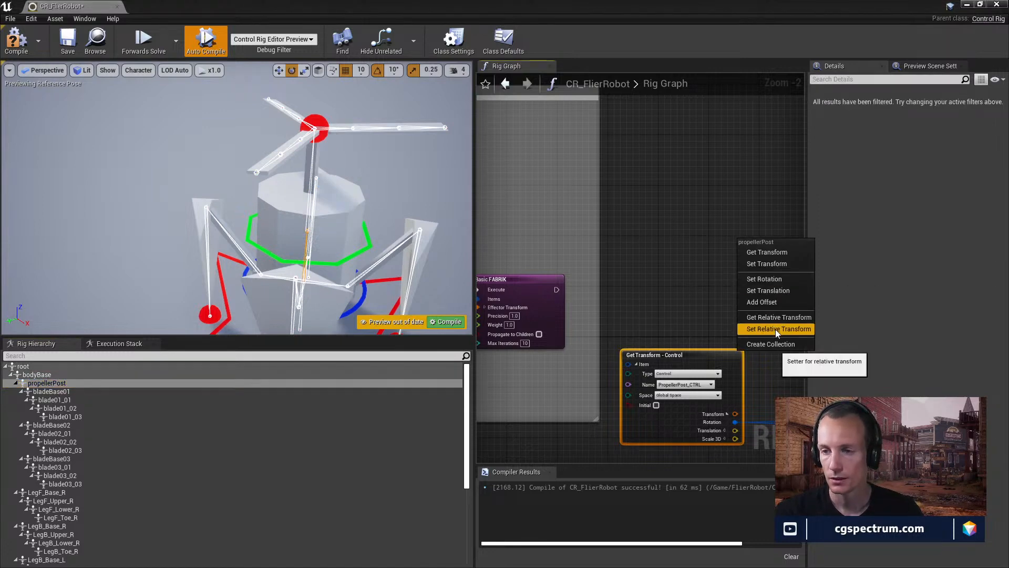
click(778, 278)
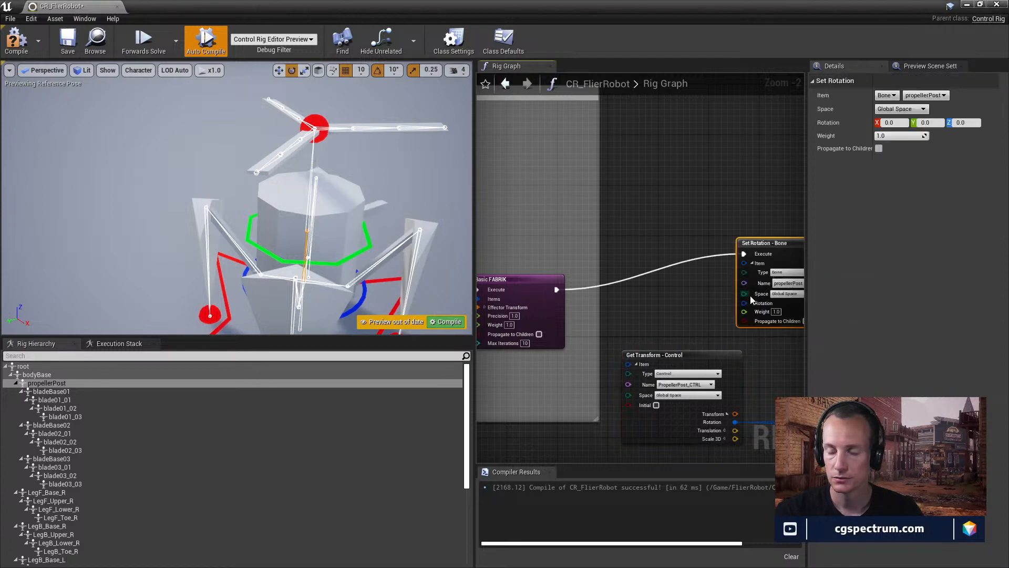
right_drag(734, 283, 692, 252)
right_drag(708, 332, 683, 325)
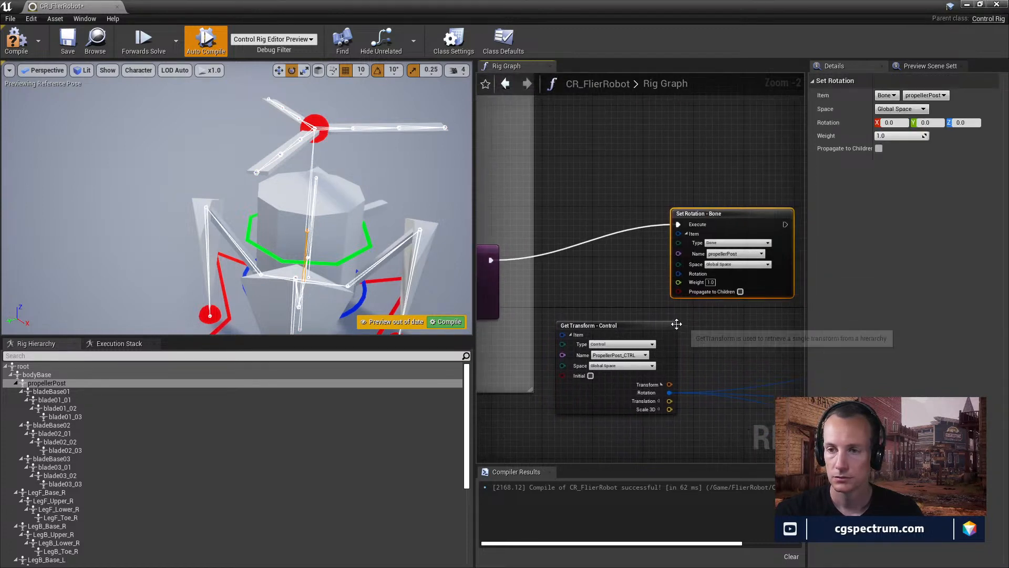
drag(698, 216, 722, 232)
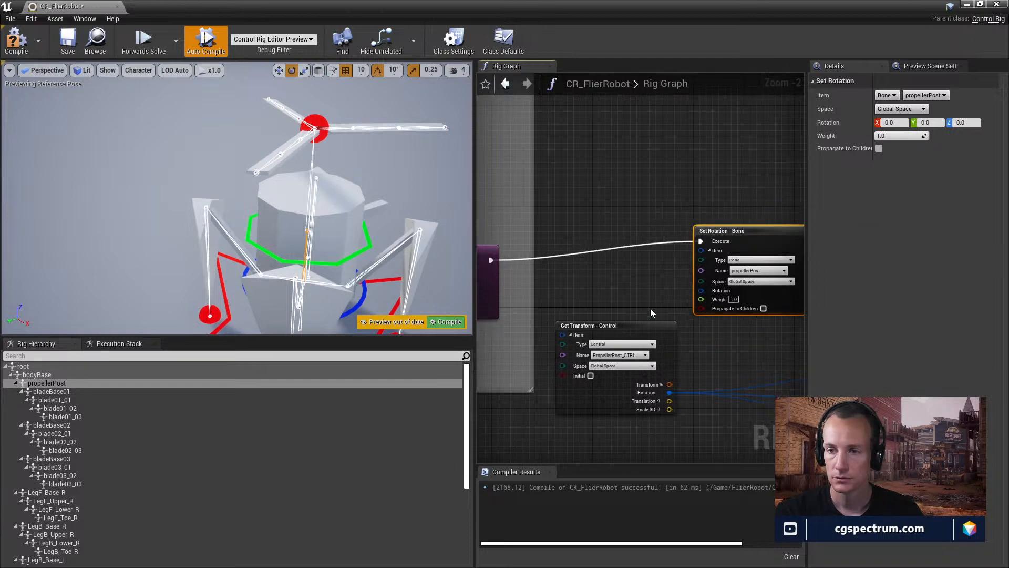
- Rotate PropellerPost_CTRL to test the propellers, compile the rig and inspect the robot in the viewport
right_drag(633, 325, 682, 303)
right_drag(736, 349, 709, 380)
scroll(683, 332, up, 1)
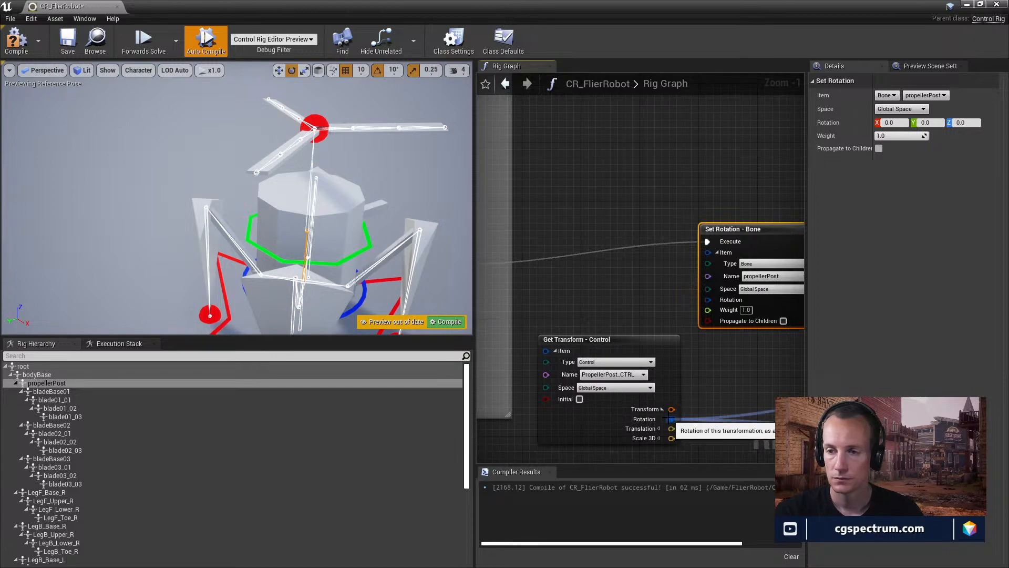
right_drag(669, 419, 751, 404)
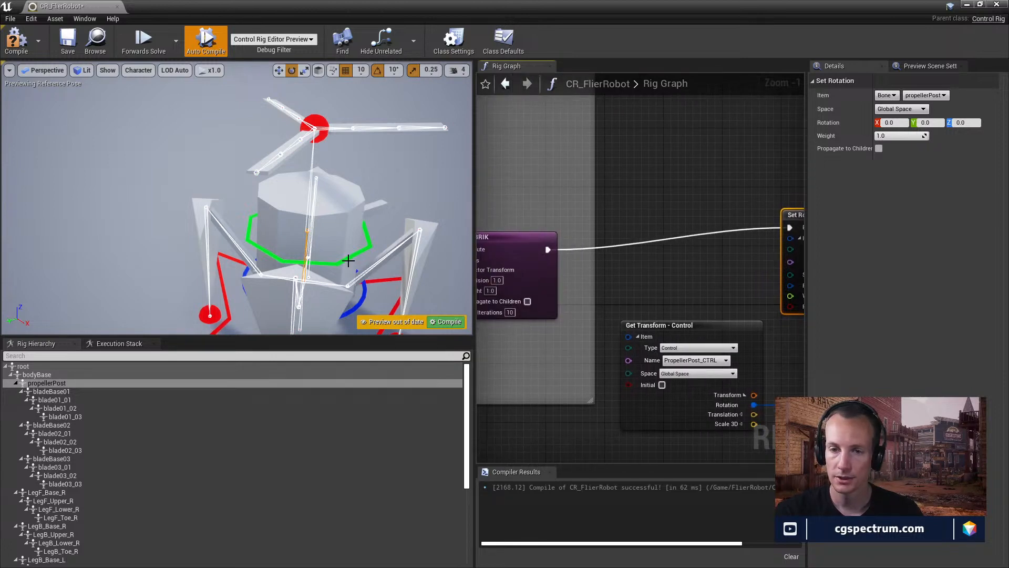
click(329, 262)
drag(345, 261, 376, 223)
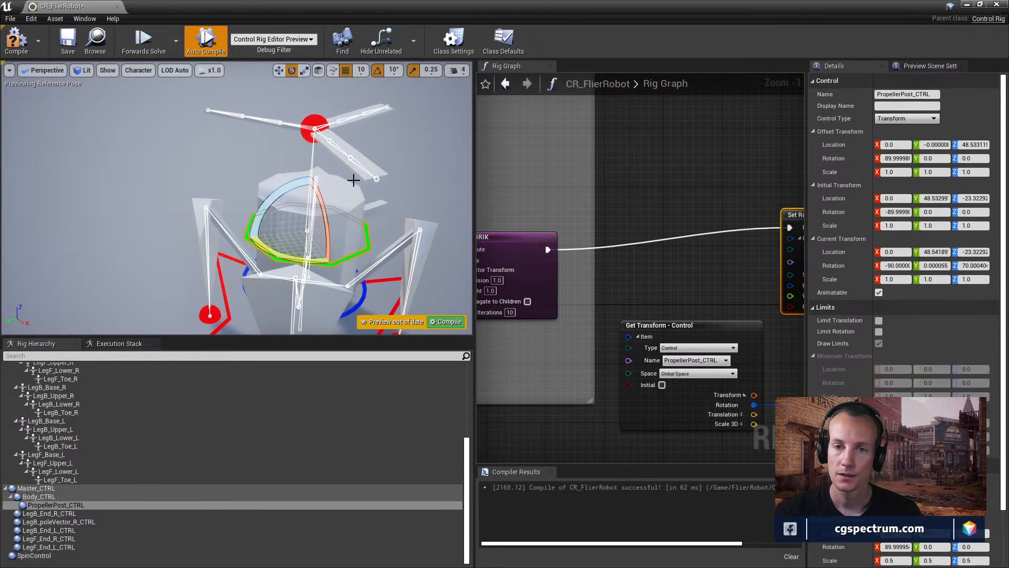
right_drag(354, 180, 43, 115)
click(17, 44)
right_drag(107, 120, 139, 205)
mouse_move(254, 211)
right_down()
mouse_move(252, 173)
mouse_move(254, 211)
right_up()
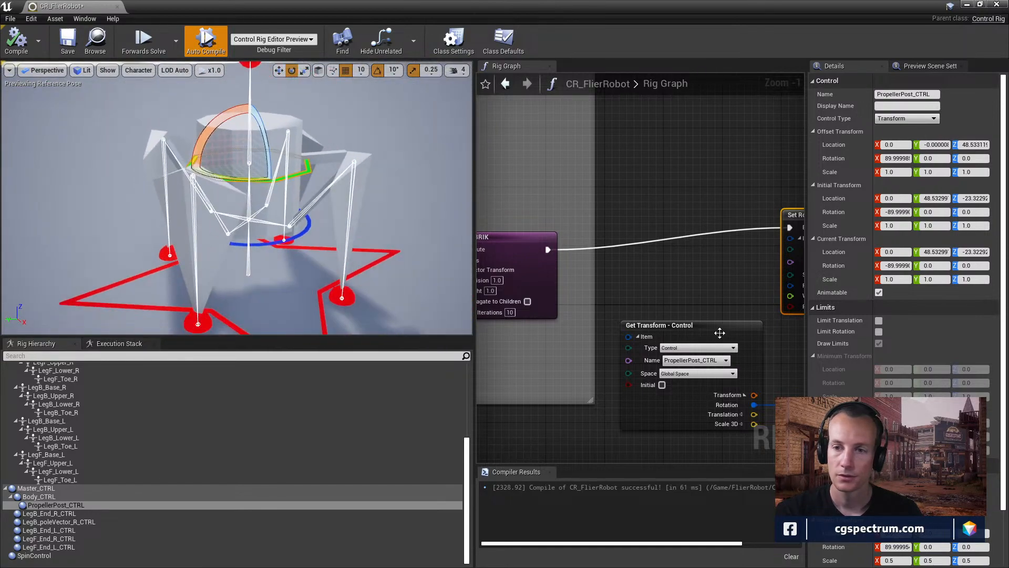
- Disconnect the Set Rotation node from Basic FABRIK, compile the rig and test by rotating PropellerPost_CTRL
alt+click(548, 250)
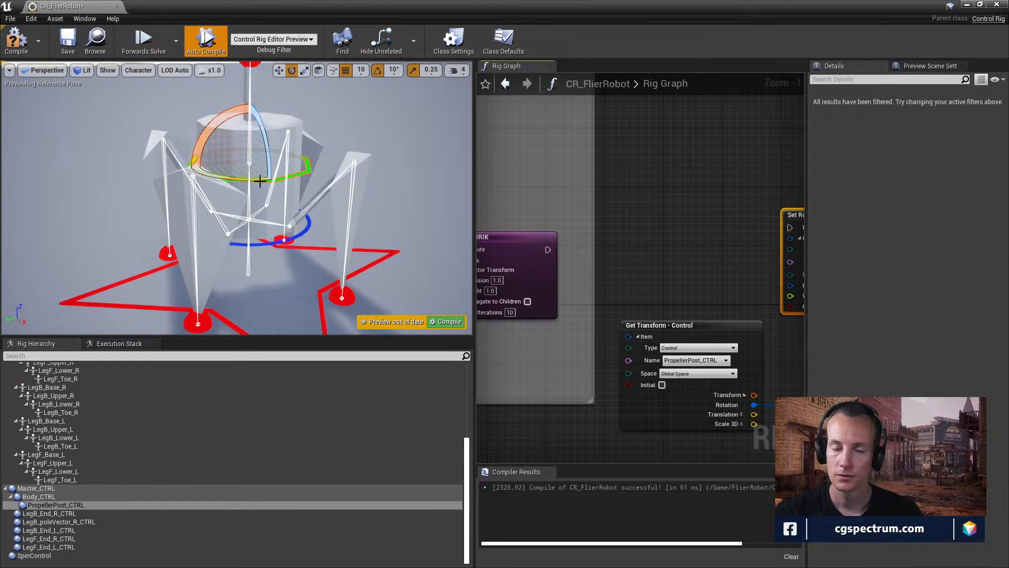
right_drag(259, 181, 223, 141)
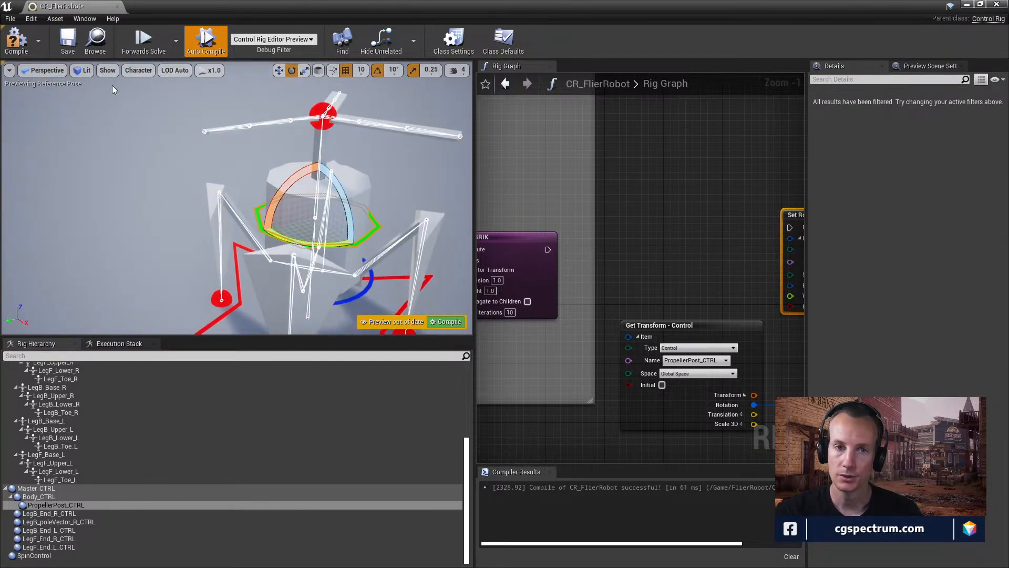
click(11, 44)
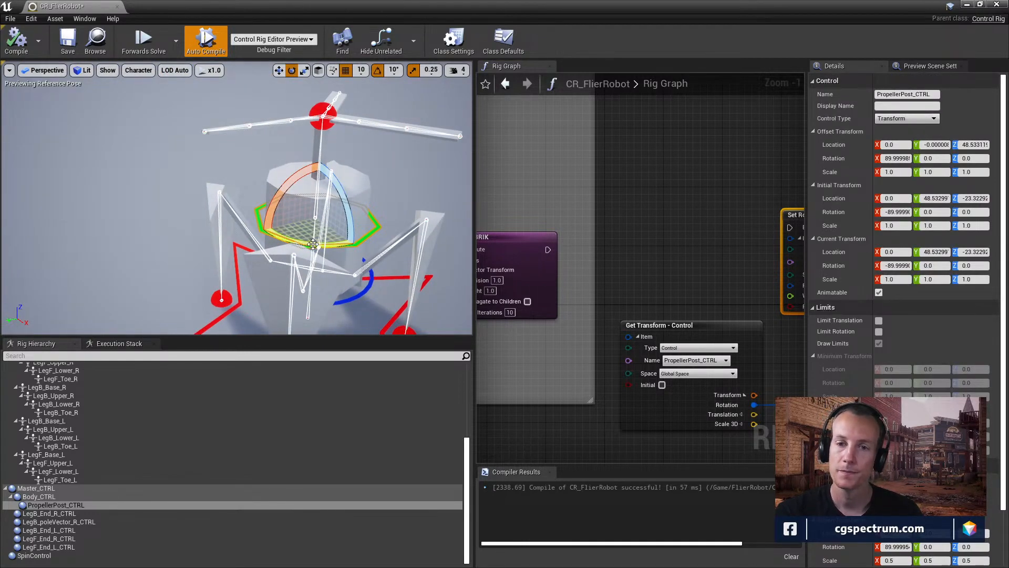
drag(313, 244, 385, 232)
- Parent SpinControl under PropellerPost_CTRL in the rig hierarchy
click(31, 548)
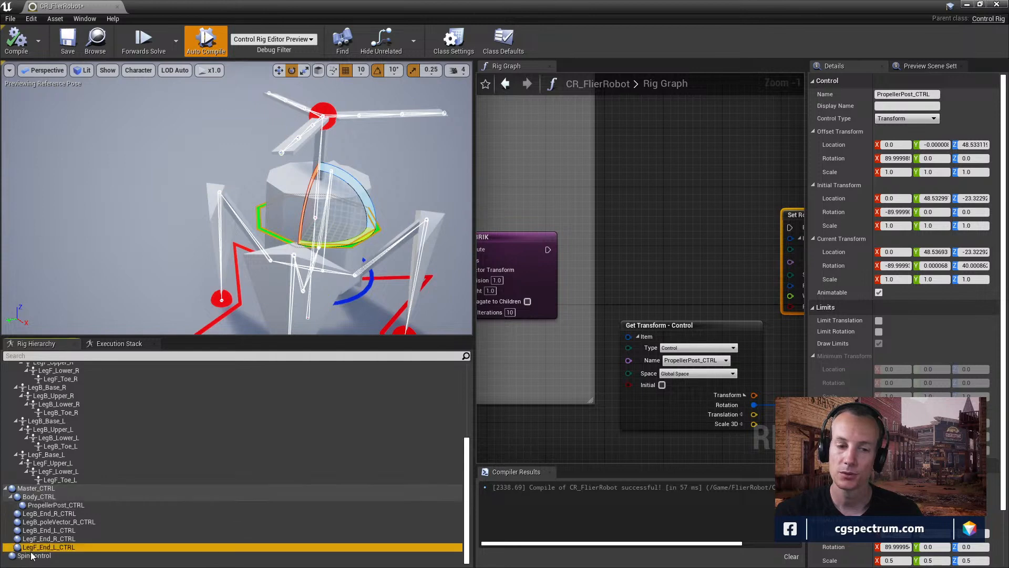
drag(31, 556, 75, 503)
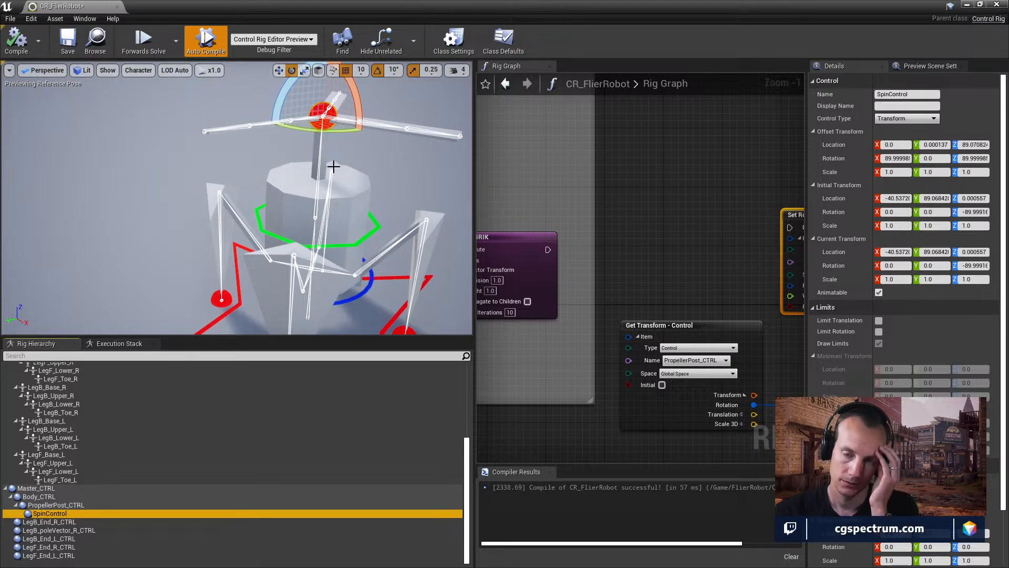
- Move SpinControl down to the propeller post's base joint and set its initial transform from the closest bone
click(279, 70)
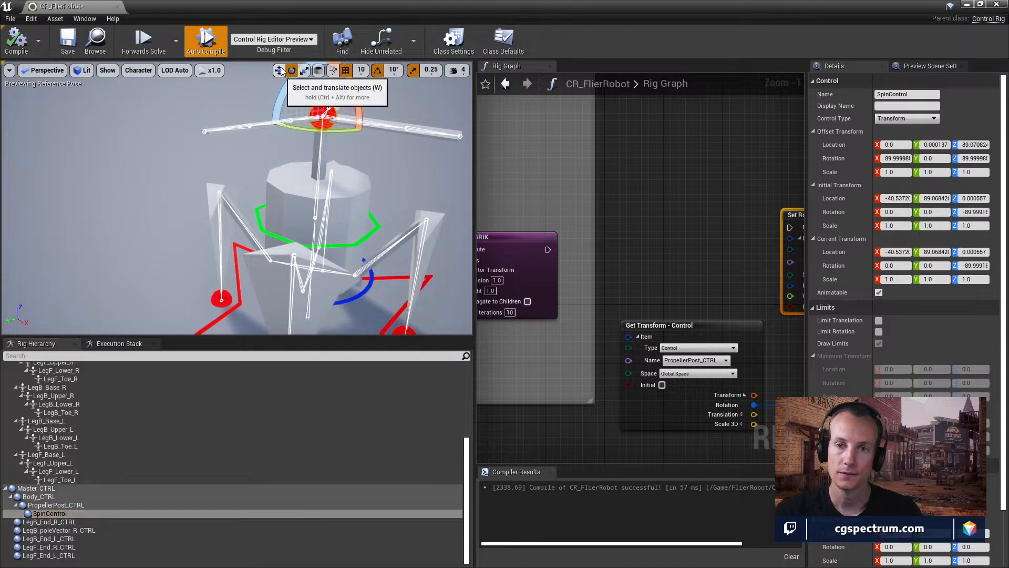
drag(321, 116, 329, 237)
right_drag(330, 236, 350, 289)
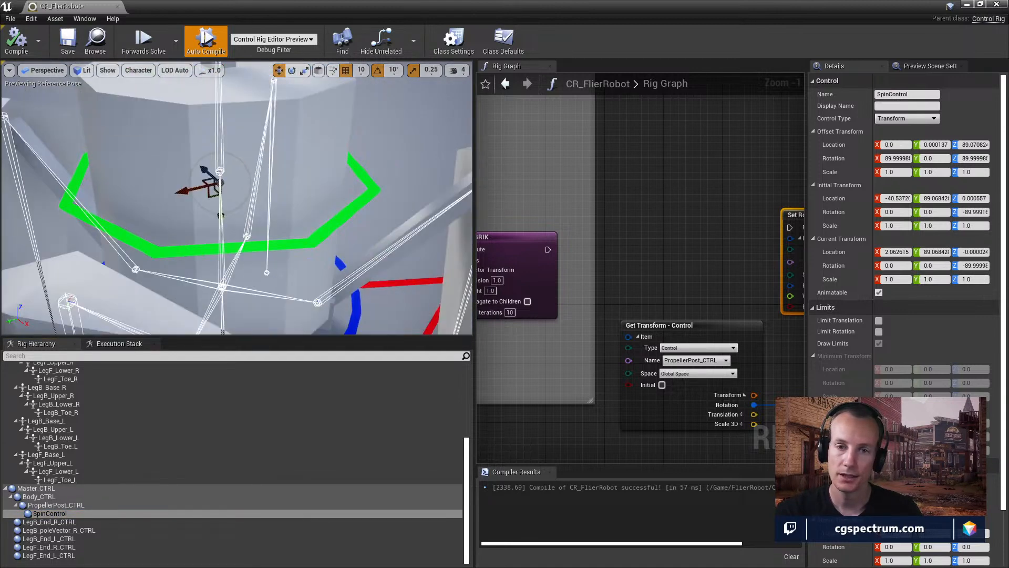
right_click(219, 182)
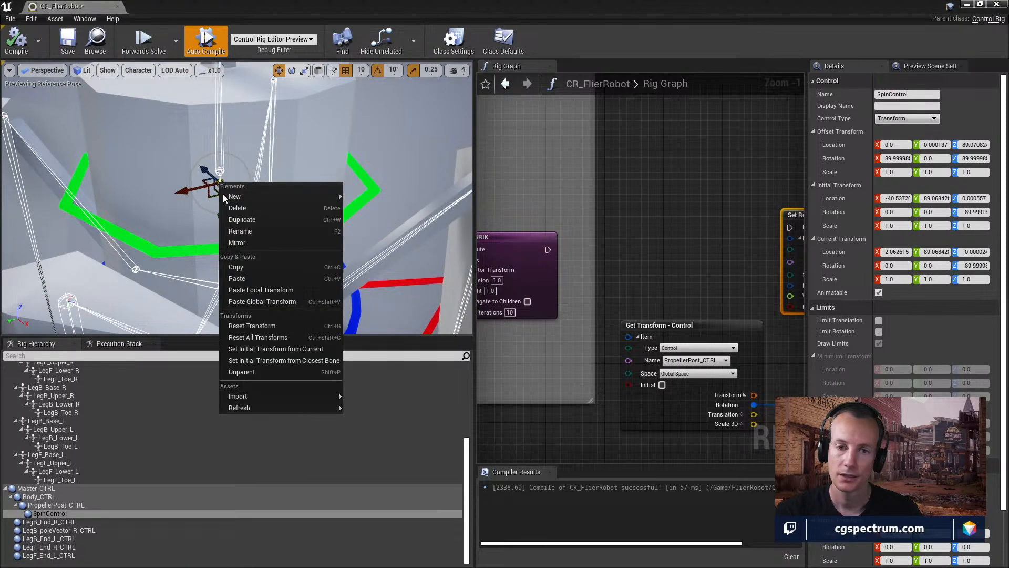
click(289, 359)
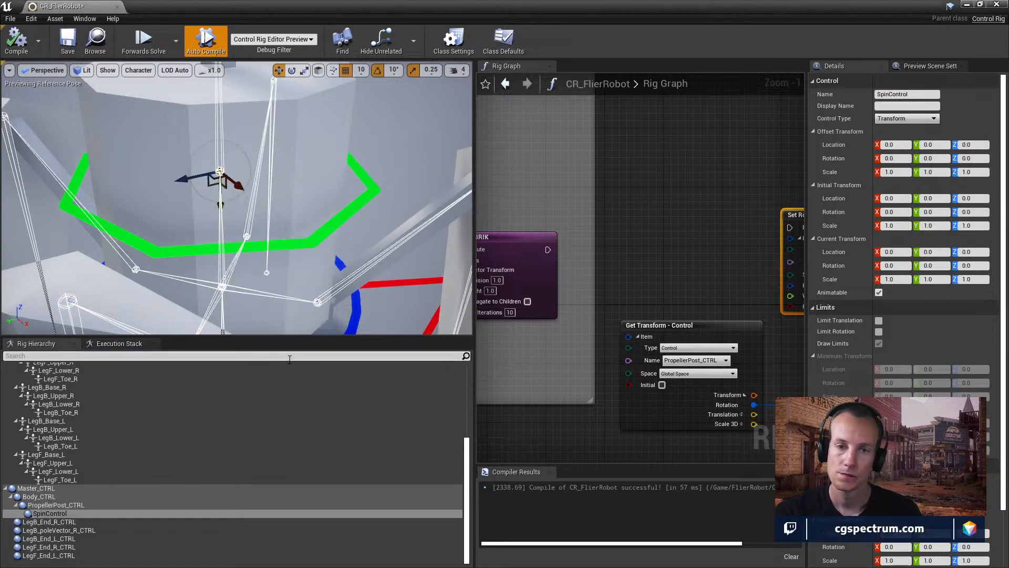
- Move SpinControl off the propeller post's base joint and set its initial transform from the closest bone
right_drag(295, 210, 252, 188)
drag(288, 207, 356, 253)
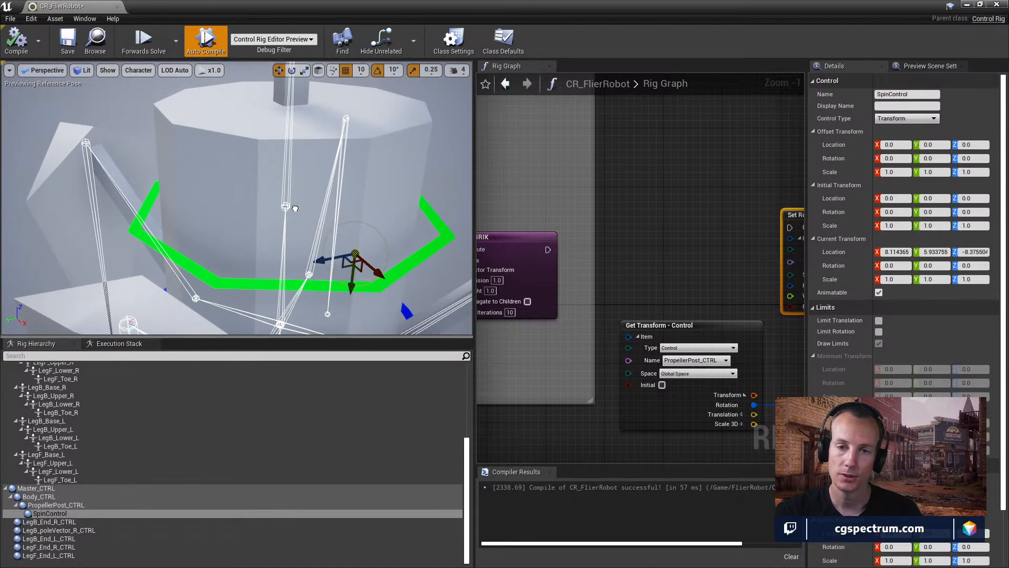
right_click(284, 212)
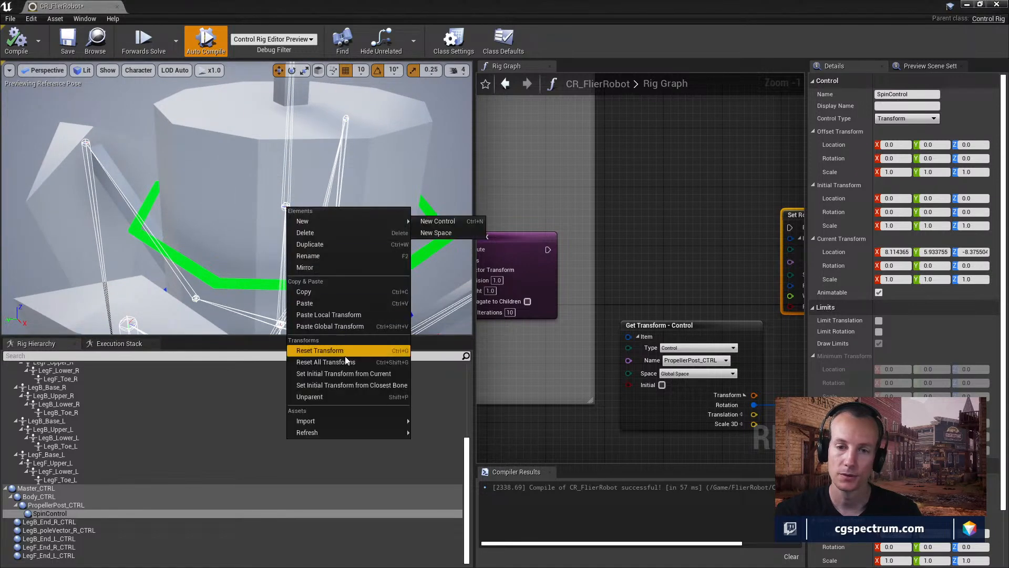
click(343, 383)
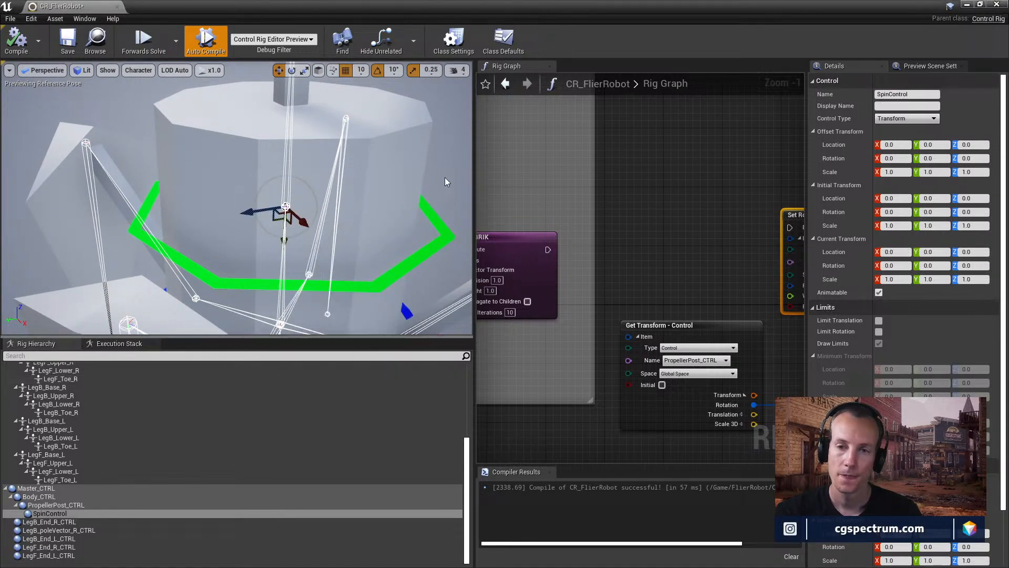
mouse_move(447, 182)
mouse_down()
mouse_move(451, 283)
mouse_move(446, 172)
mouse_up()
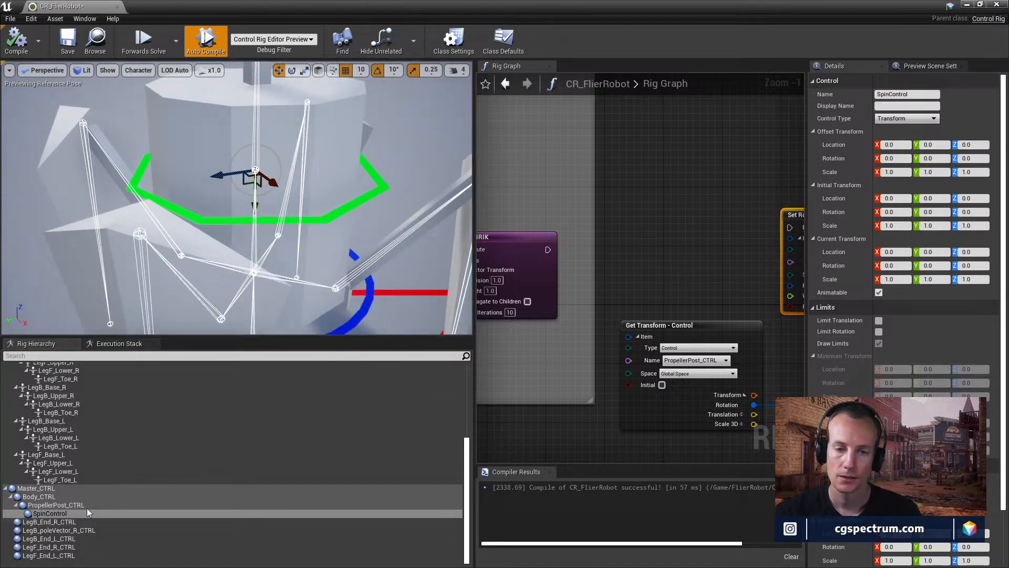
- Change the Get Transform node that drives the propeller rotations from PropellerPost_CTRL to SpinControl
right_drag(569, 244, 616, 260)
scroll(646, 245, down, 2)
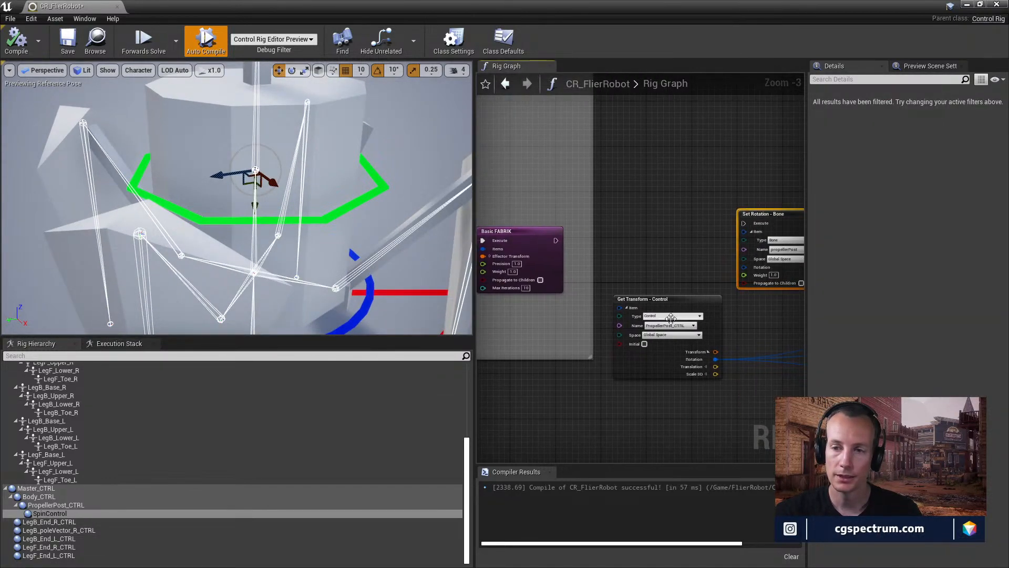
scroll(671, 318, up, 3)
click(698, 325)
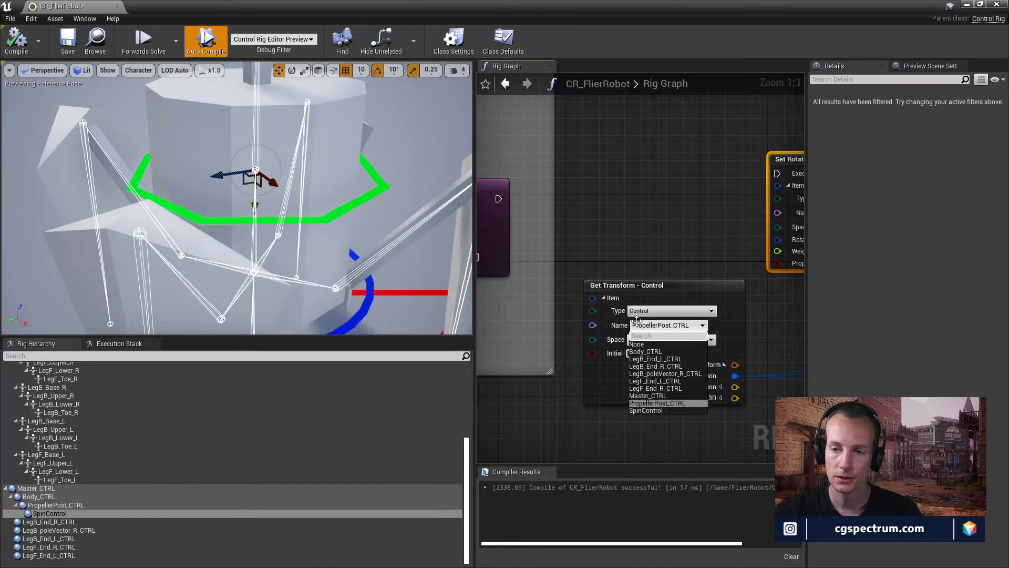
click(654, 410)
- Connect SpinControl's Rotation to the propellerPost Set Rotation node and link Basic FABRIK's execution output to that node
right_drag(680, 248, 617, 274)
right_drag(675, 310, 660, 358)
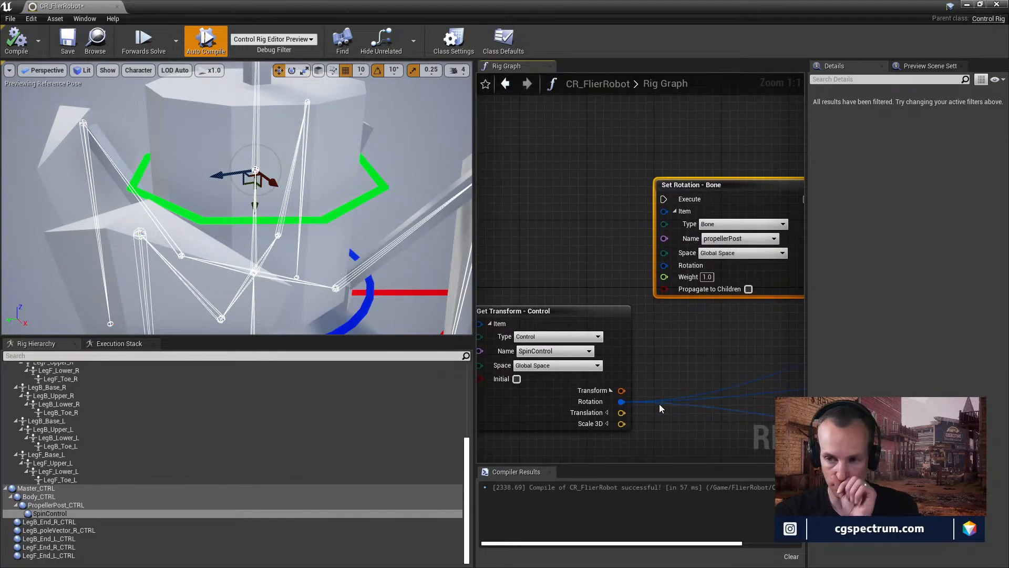
drag(622, 401, 666, 266)
scroll(594, 247, down, 3)
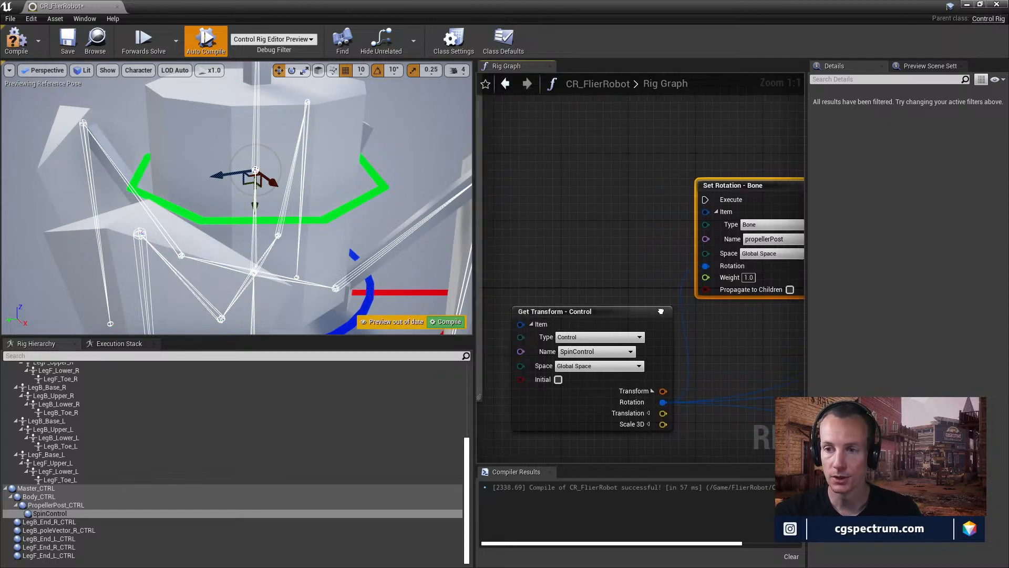
scroll(573, 236, up, 1)
drag(506, 231, 717, 212)
- Pull the propellerPost Set Transform node out of the chain, linking the preceding Set Transform directly to LegB_R_IK's Basic FABRIK
right_drag(579, 263, 890, 313)
scroll(663, 288, down, 4)
right_drag(620, 282, 794, 329)
right_drag(619, 328, 777, 327)
scroll(652, 333, up, 2)
scroll(684, 315, up, 2)
right_drag(546, 340, 634, 331)
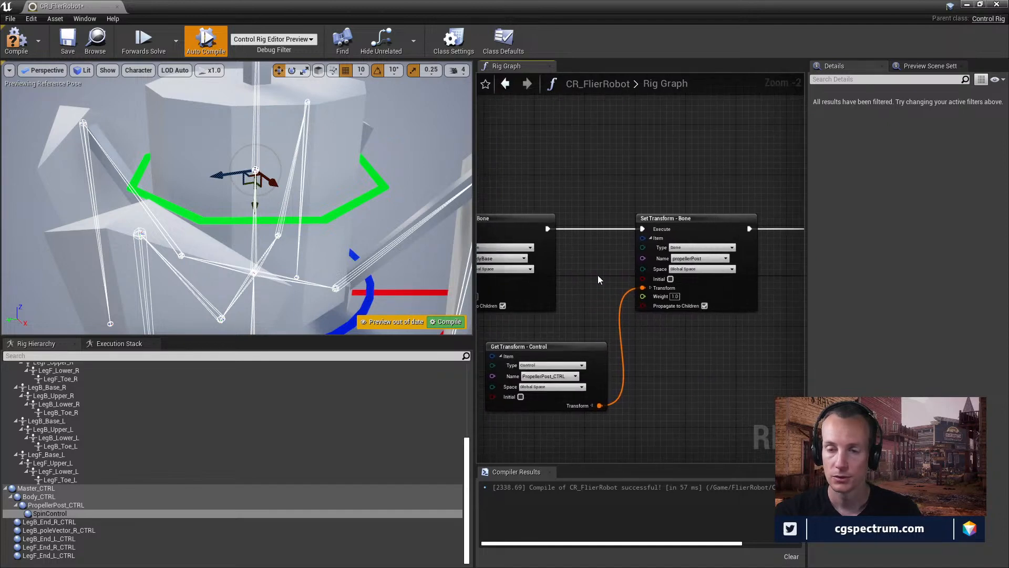
scroll(554, 260, down, 3)
drag(598, 292, 596, 283)
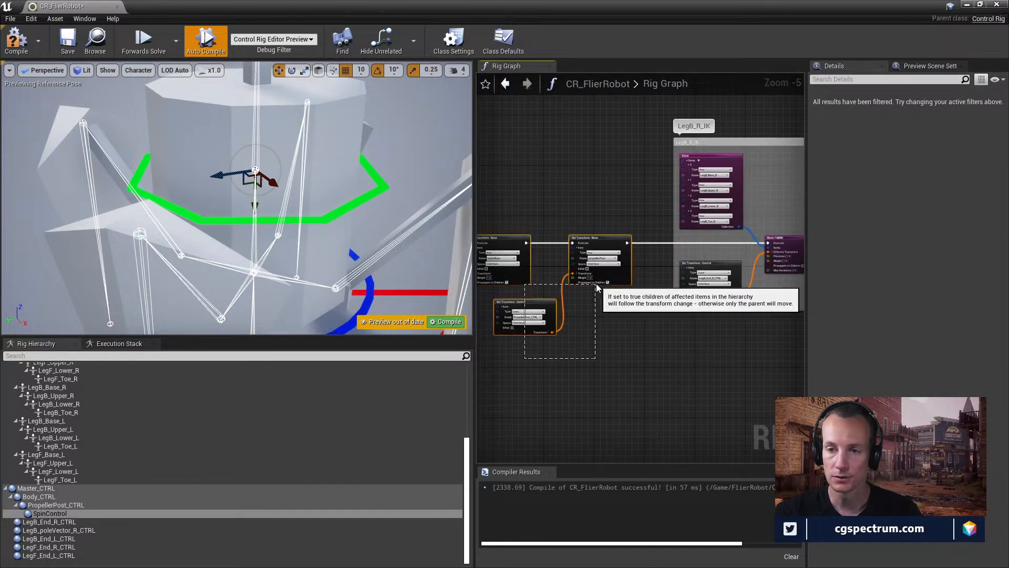
ctrl+click(593, 242)
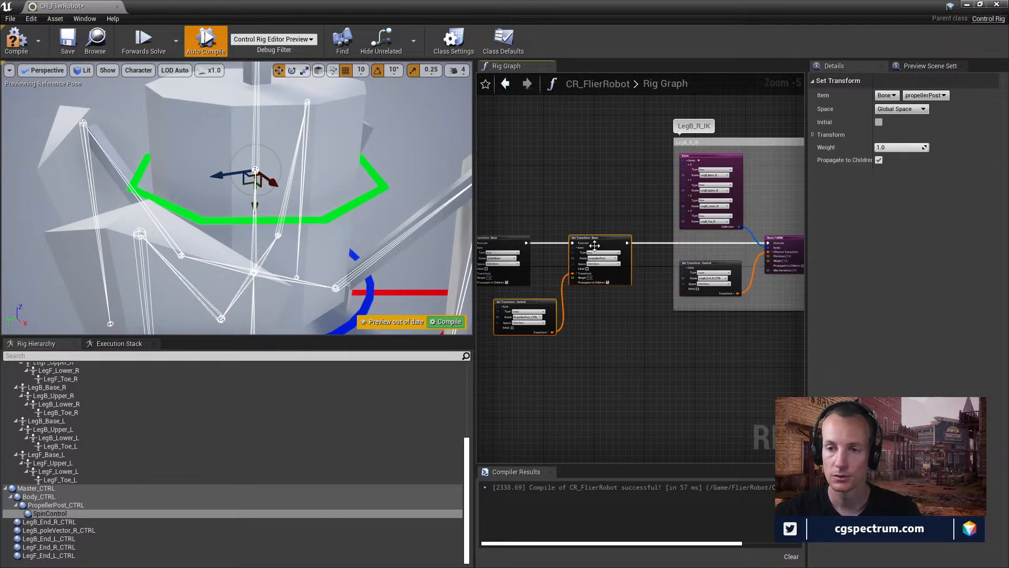
drag(593, 243, 593, 294)
drag(527, 243, 771, 243)
- Move the propellerPost Set Transform node and its PropellerPost_CTRL Get Transform node to the graph's end, after LegF_L_IK
scroll(609, 235, down, 3)
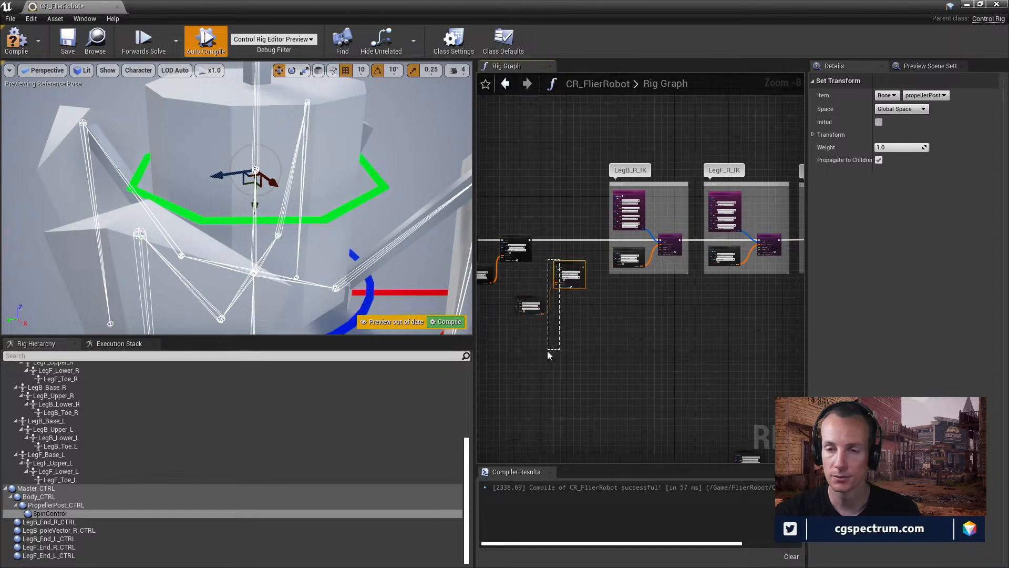
drag(569, 291, 789, 311)
right_drag(757, 280, 478, 323)
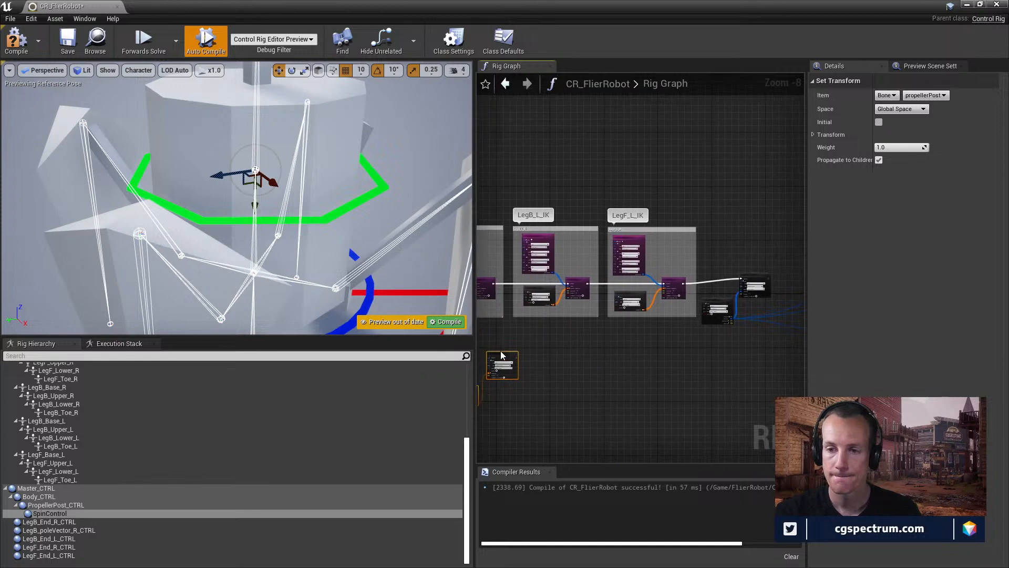
drag(500, 351, 656, 221)
scroll(658, 222, up, 5)
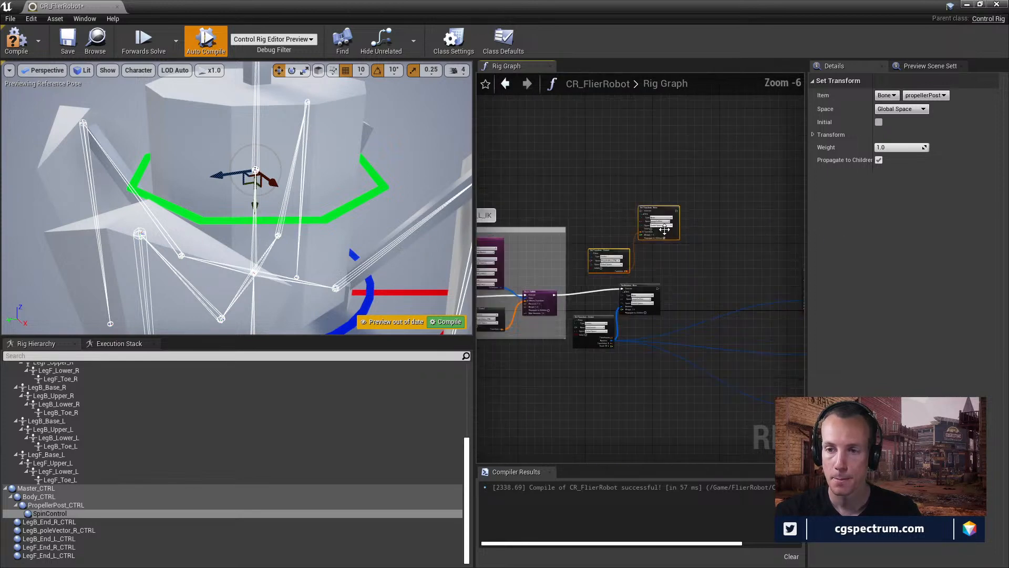
- Reposition the SpinControl Get Transform and propellerPost Set Rotation nodes below the relocated Set Transform pair
right_drag(662, 306, 654, 247)
scroll(773, 253, down, 2)
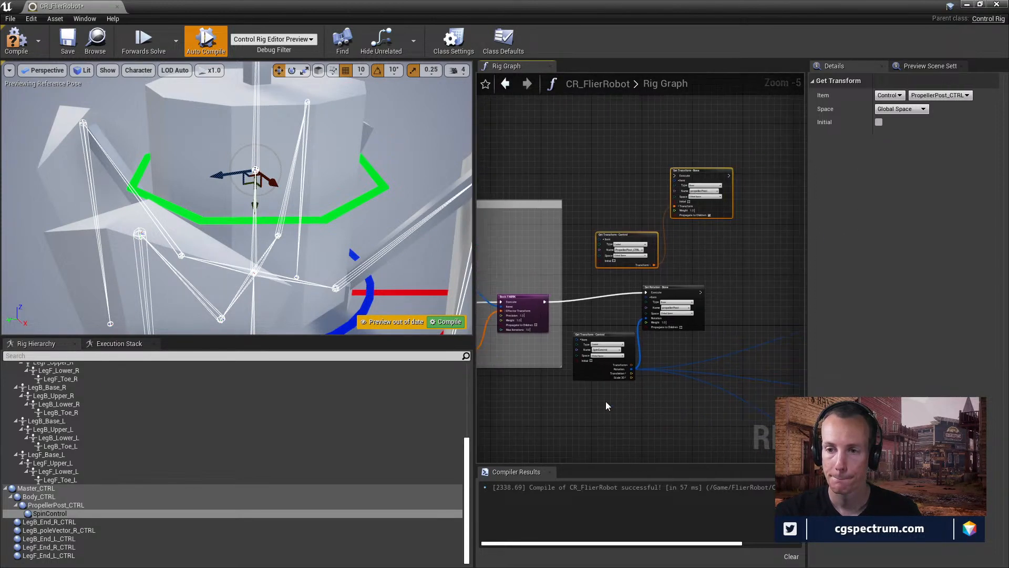
drag(606, 406, 690, 307)
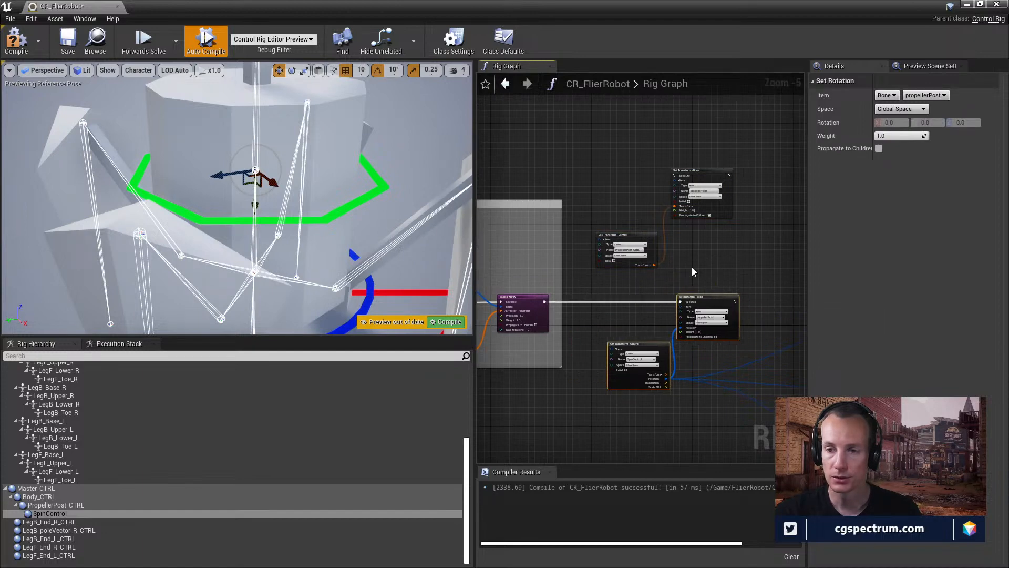
right_drag(692, 267, 659, 271)
- Wire execution from LegF_L_IK's Basic FABRIK through the propellerPost Set Transform node into the Set Rotation node
scroll(657, 262, up, 1)
right_drag(578, 278, 596, 307)
right_drag(576, 343, 616, 353)
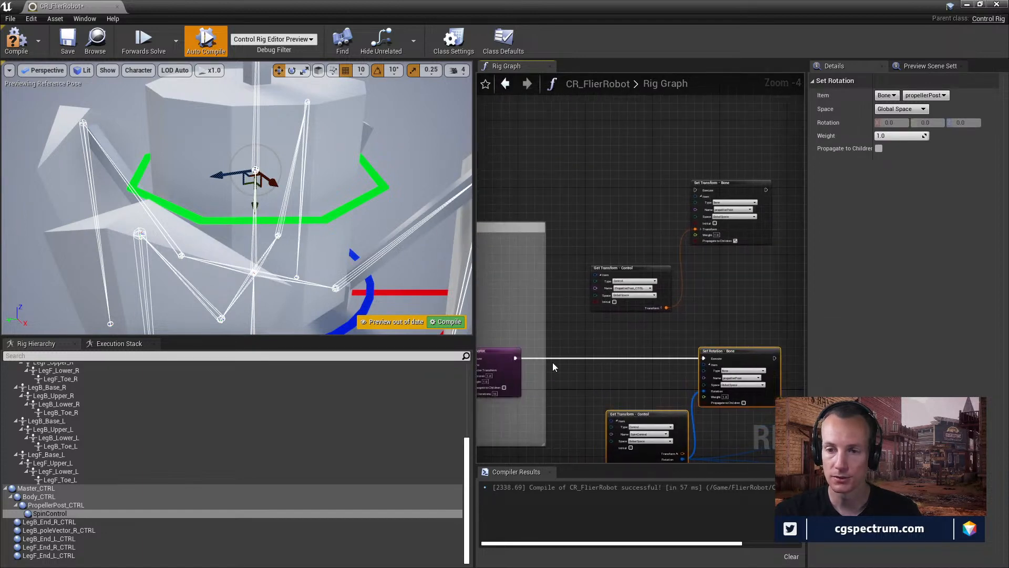
ctrl+drag(515, 358, 699, 191)
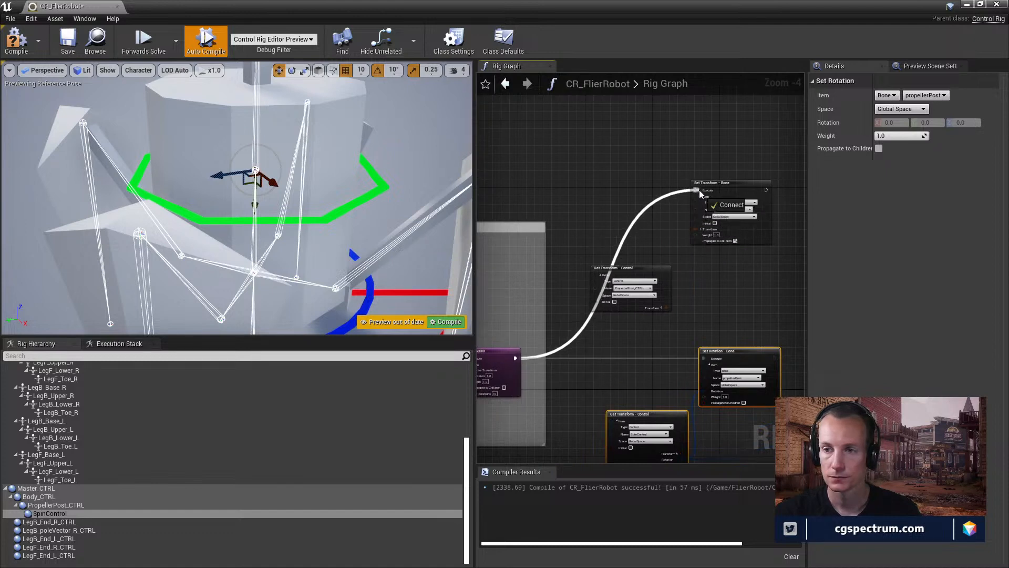
right_drag(719, 258, 631, 247)
drag(678, 179, 617, 347)
- Arrange the PropellerPost_CTRL node pair and the Set Rotation node closer together in the graph
drag(547, 337, 632, 226)
drag(633, 177, 638, 242)
right_drag(617, 307, 617, 258)
click(650, 361)
drag(651, 361, 659, 335)
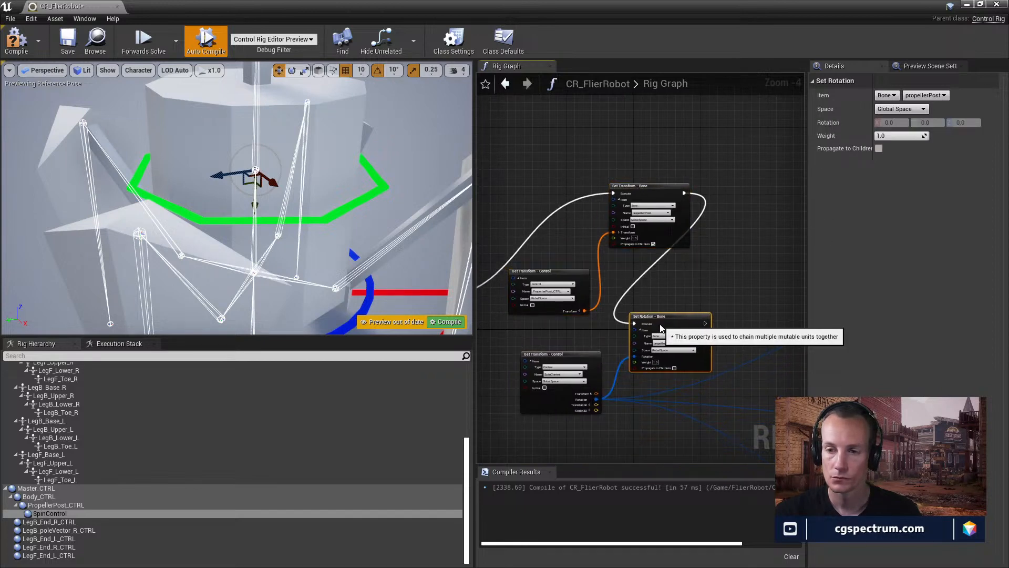
scroll(662, 341, up, 2)
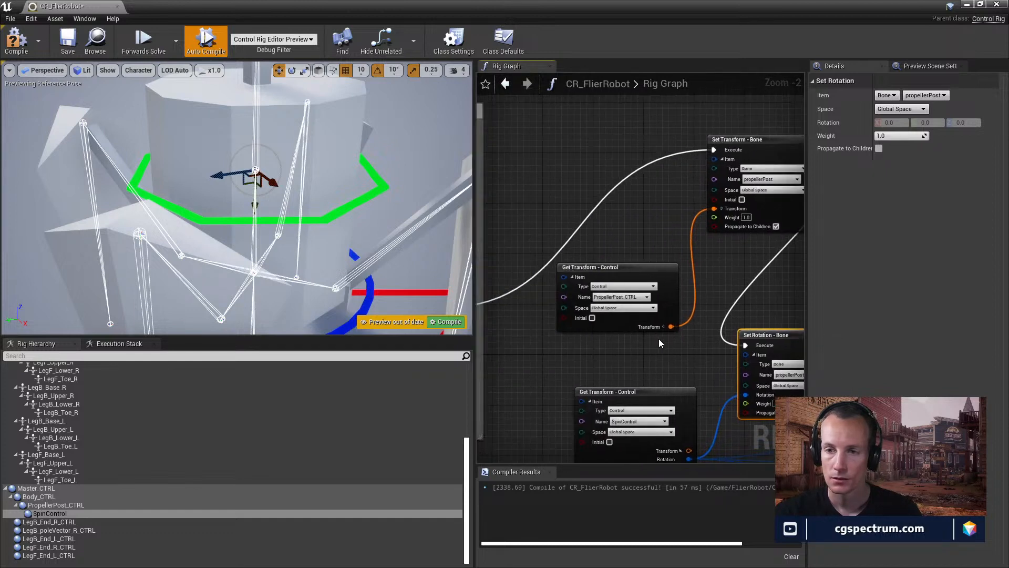
right_drag(658, 339, 622, 315)
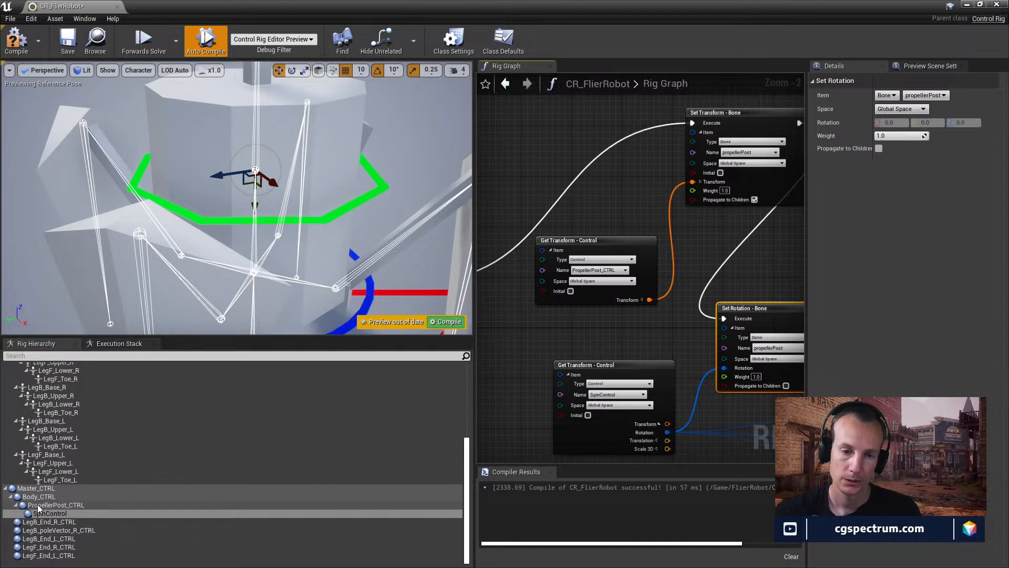
drag(38, 505, 547, 327)
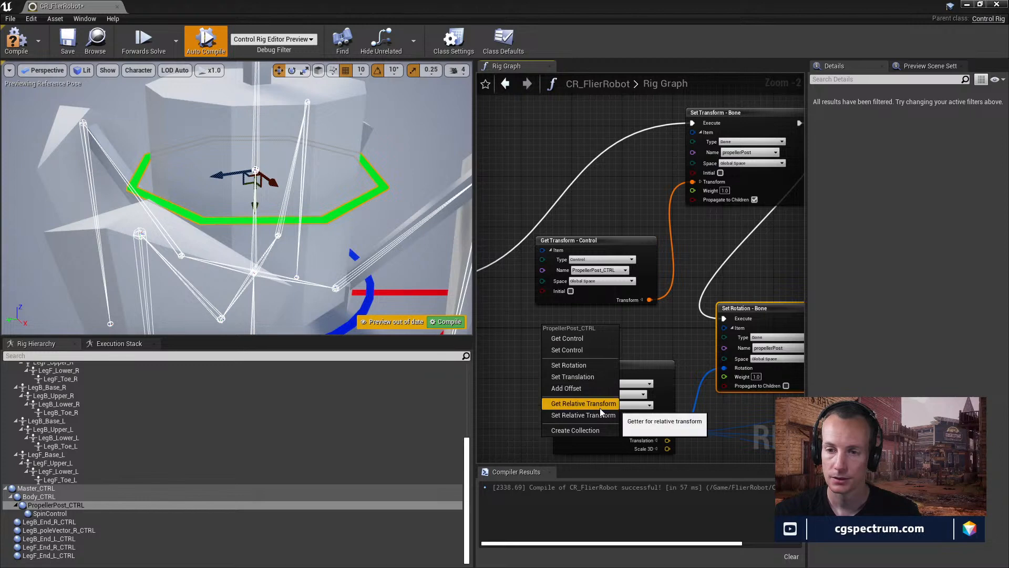
click(588, 375)
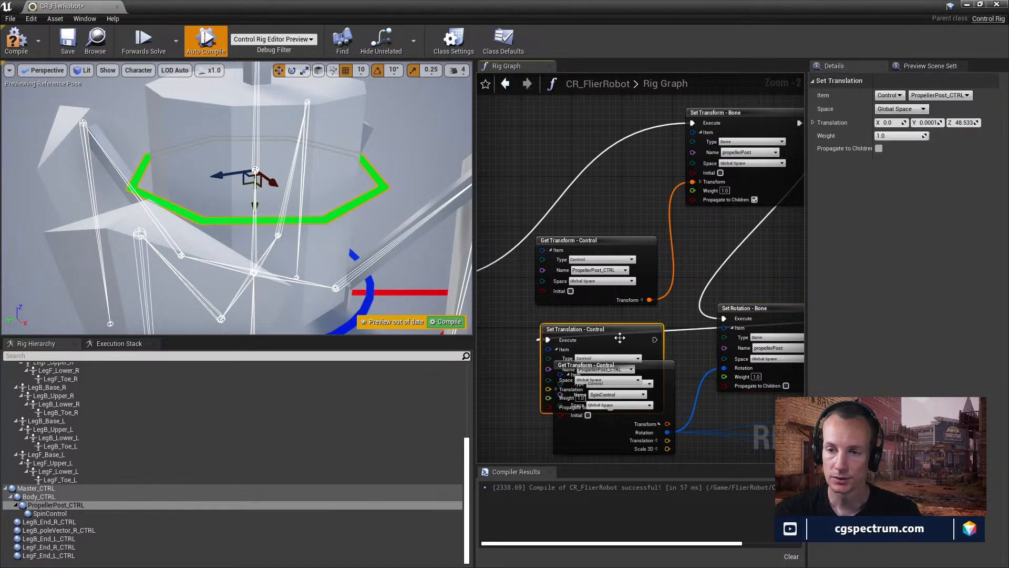
drag(619, 337, 596, 331)
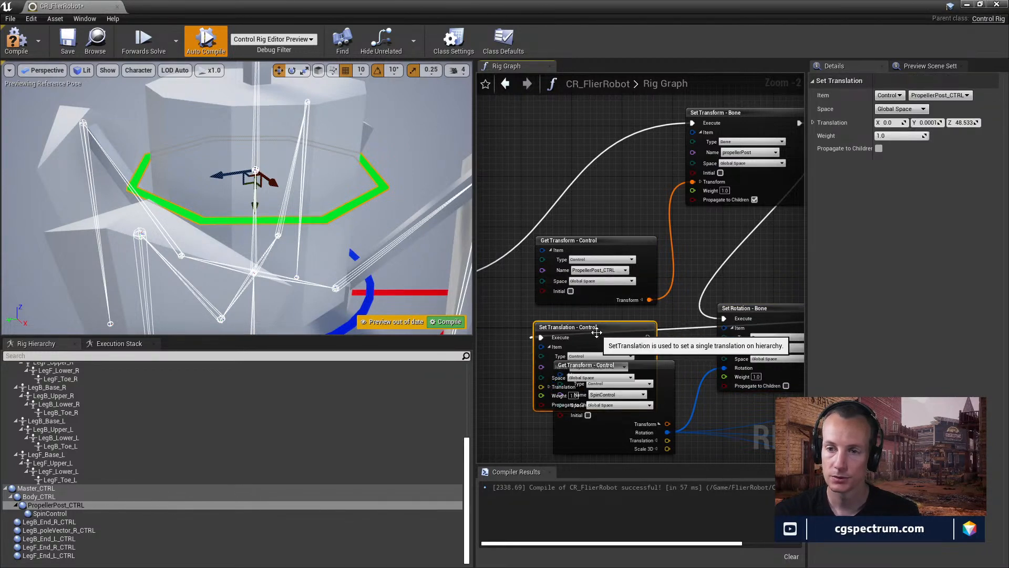
key(Delete)
drag(45, 506, 502, 309)
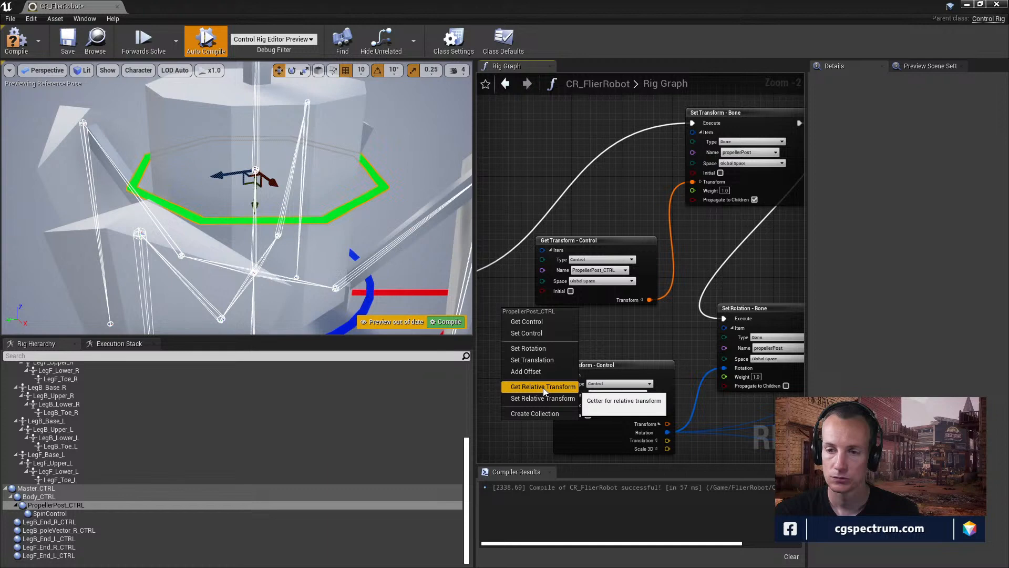
click(611, 331)
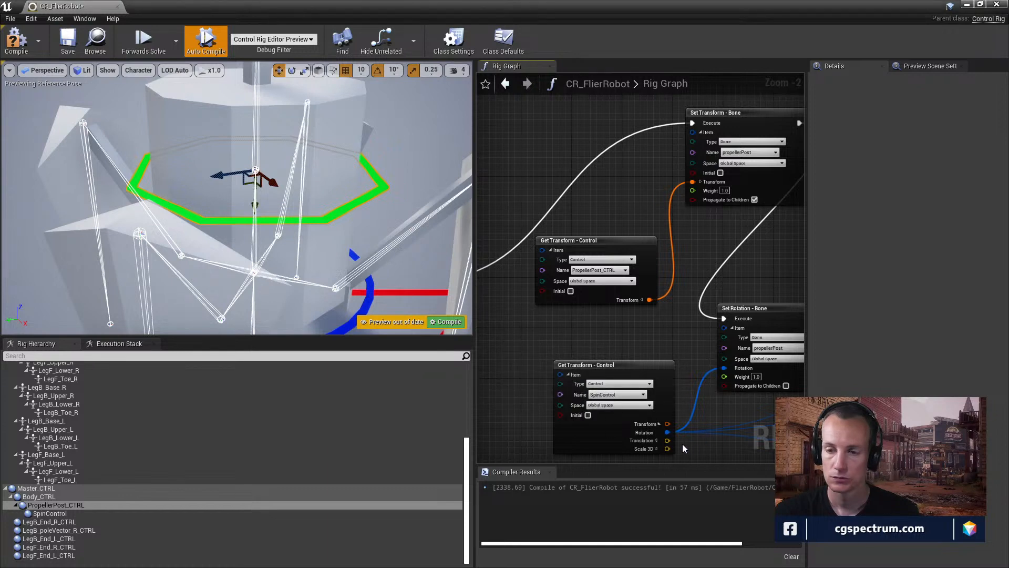
- Expand both transform pins and connect only PropellerPost_CTRL's Translation to the propellerPost Set Transform node's Translation
drag(666, 440, 704, 397)
click(642, 299)
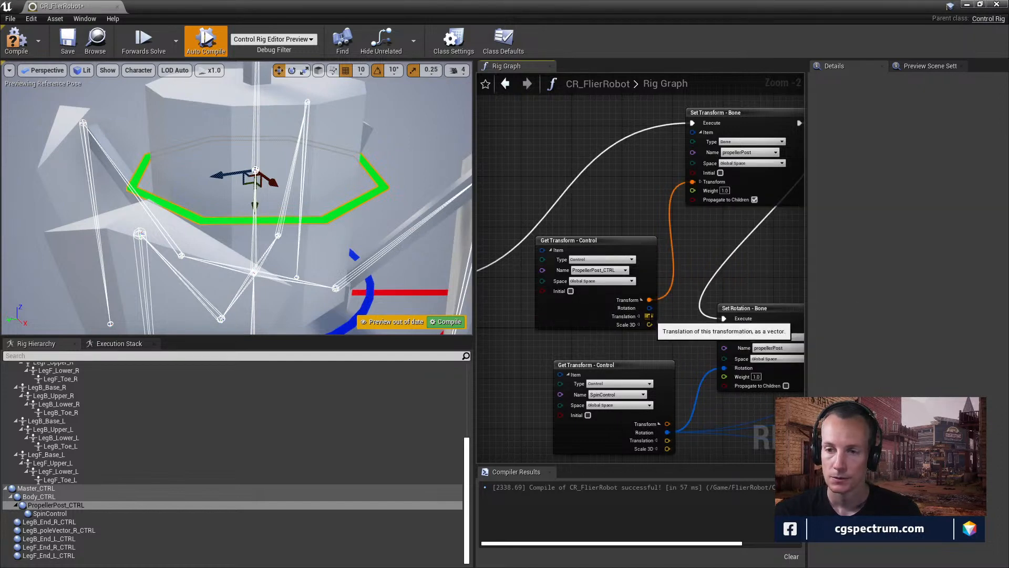
drag(649, 316, 676, 198)
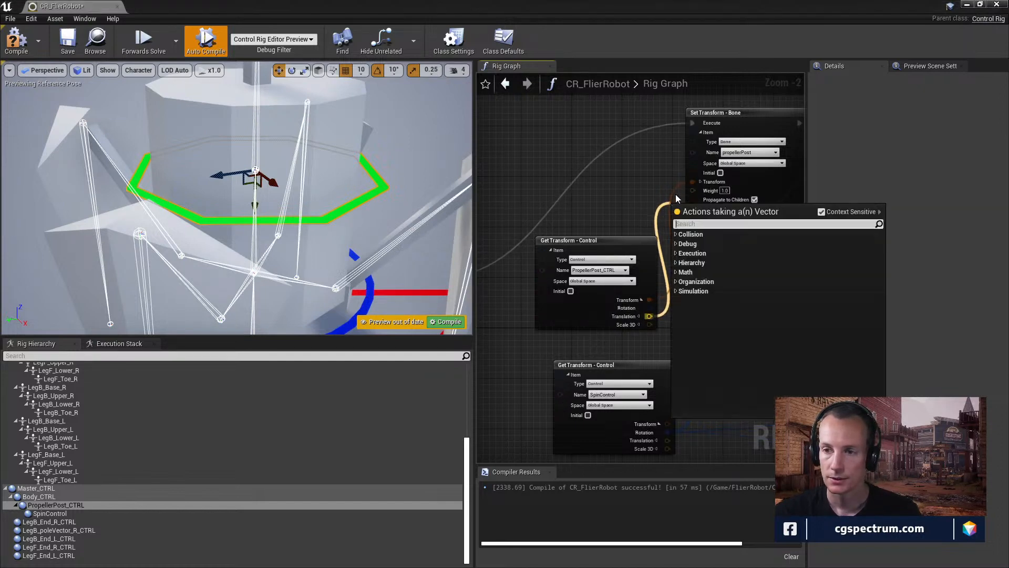
click(700, 182)
drag(653, 314, 696, 200)
right_drag(696, 199, 643, 198)
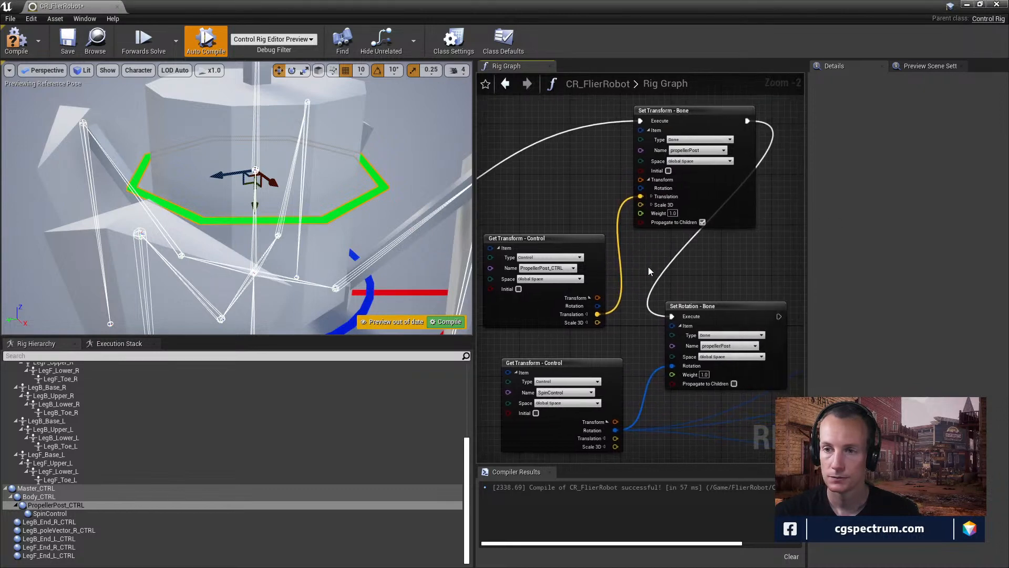
- Space out the propellerPost Set Transform, Set Rotation and two Get Transform nodes, and frame the whole robot
mouse_move(707, 124)
mouse_down()
mouse_move(732, 143)
mouse_move(714, 135)
mouse_up()
right_drag(699, 198, 717, 171)
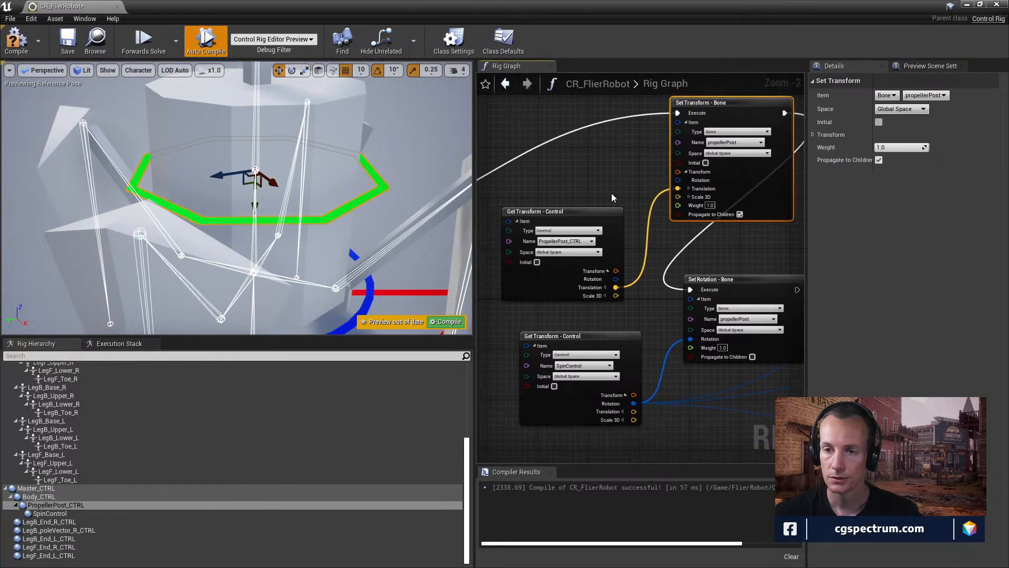
drag(579, 213, 583, 211)
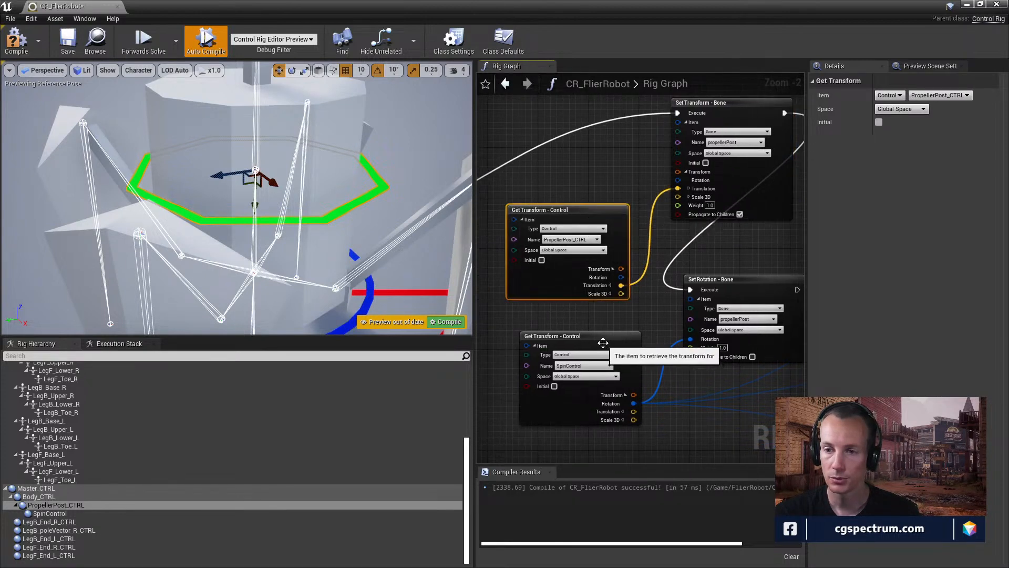
drag(597, 334, 569, 341)
right_drag(664, 358, 641, 343)
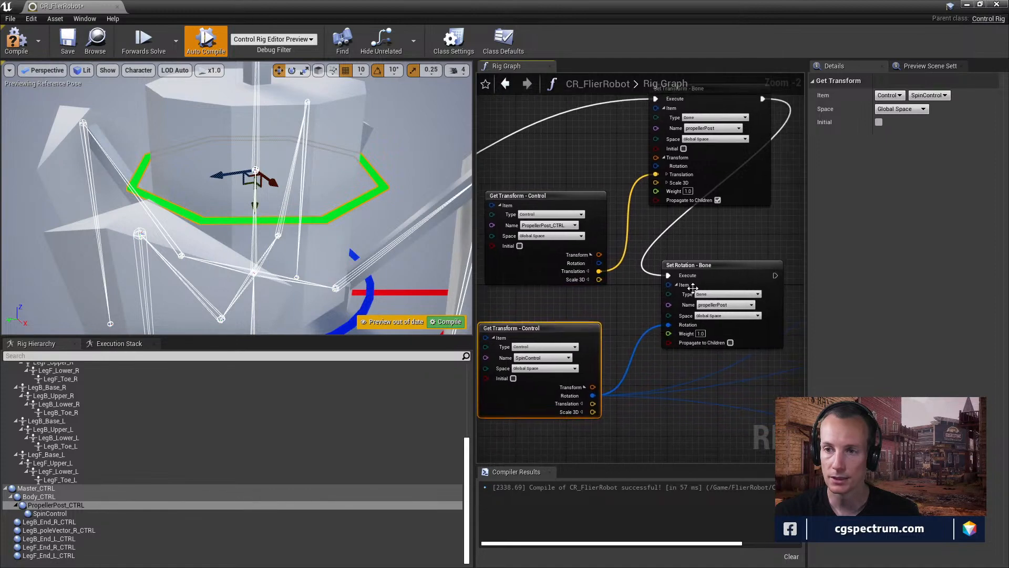
drag(716, 265, 720, 271)
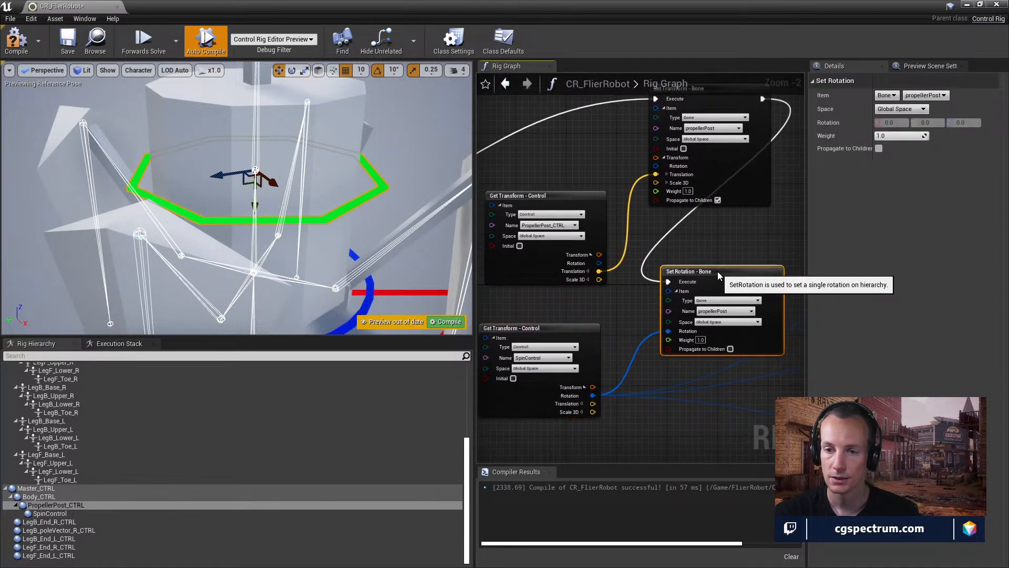
right_drag(599, 362, 617, 372)
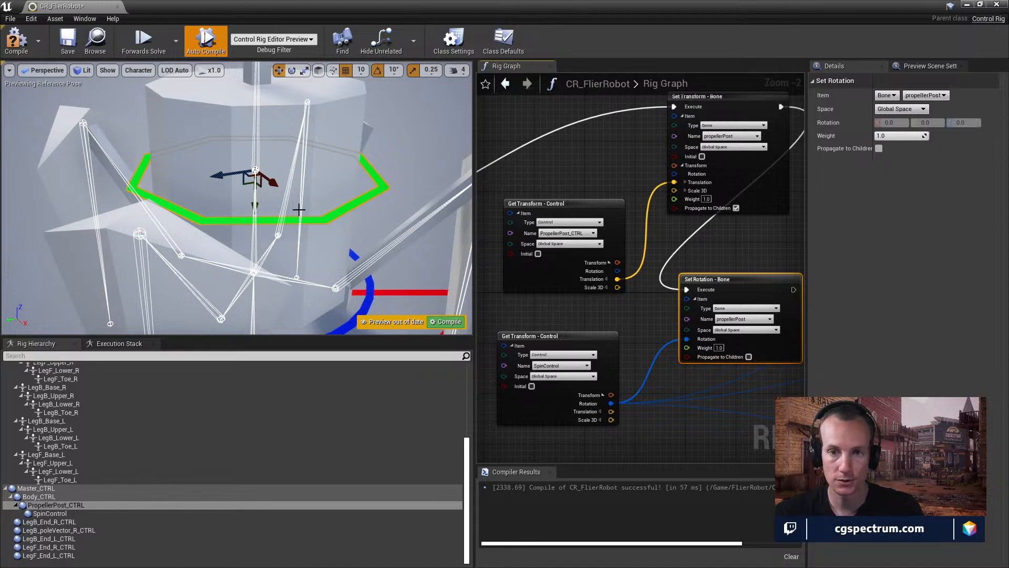
scroll(318, 180, down, 10)
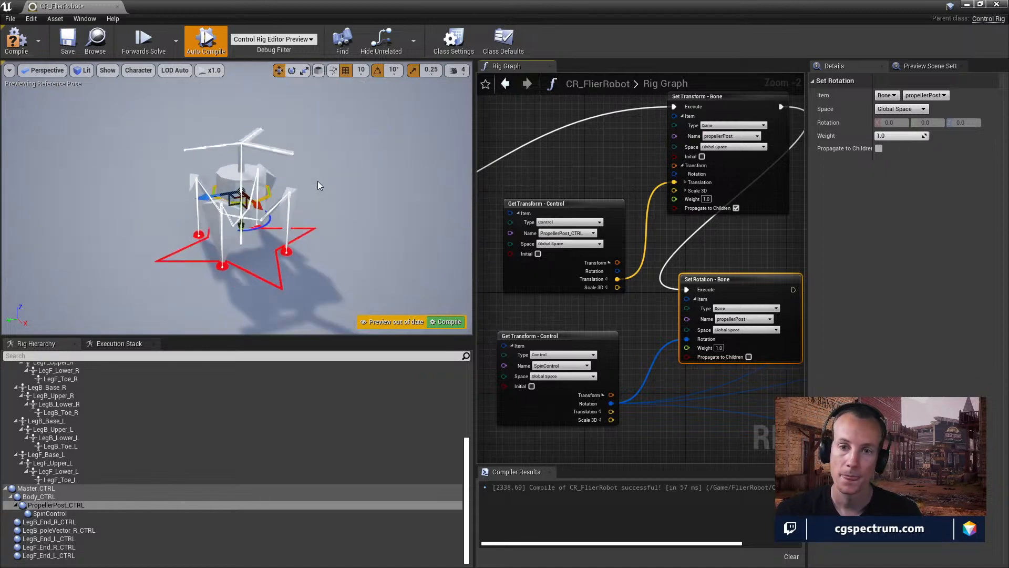
- Rotate PropellerPost_CTRL back and forth about its vertical axis to test how the propeller post responds
click(36, 505)
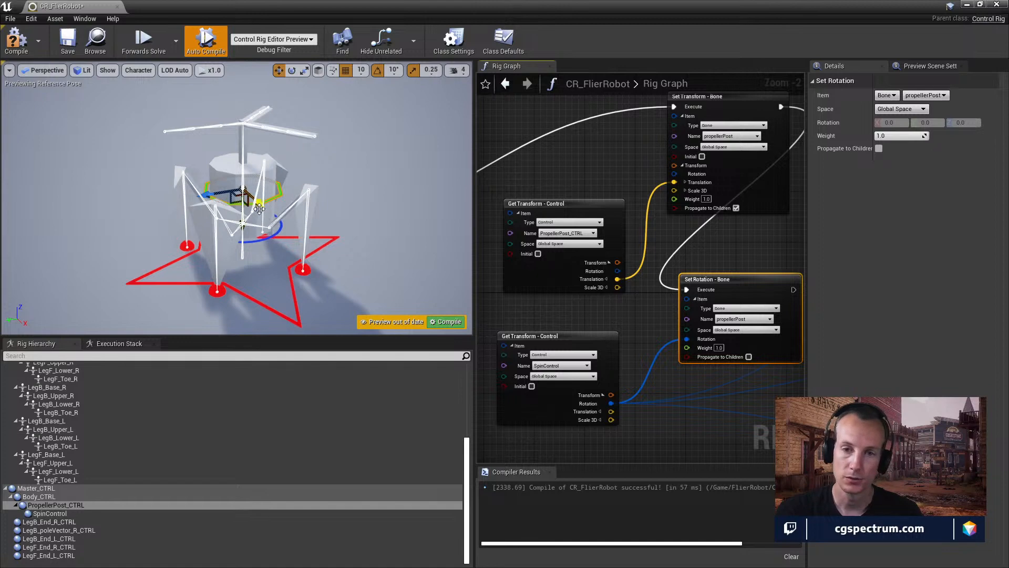
click(291, 70)
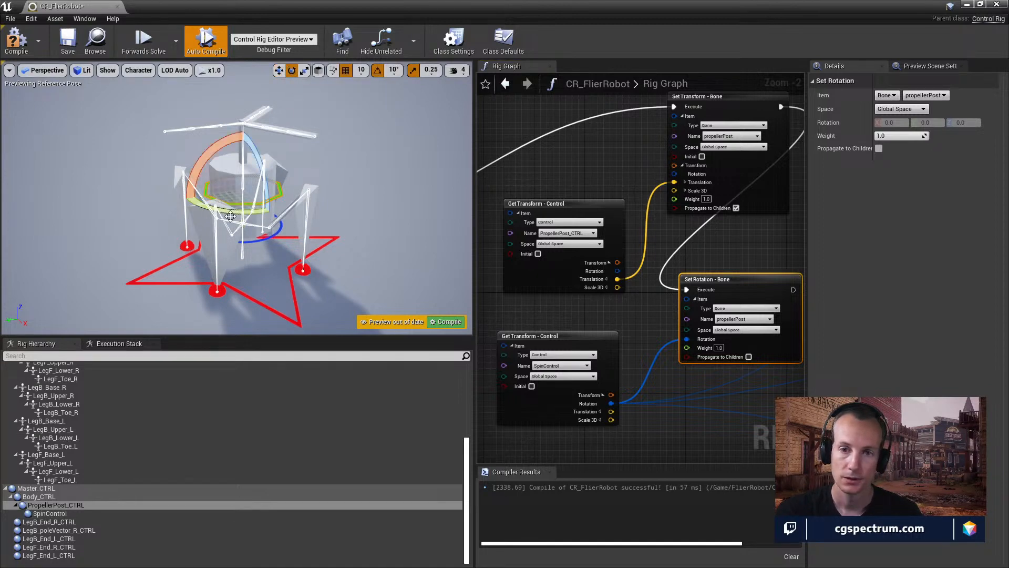
drag(238, 212, 263, 225)
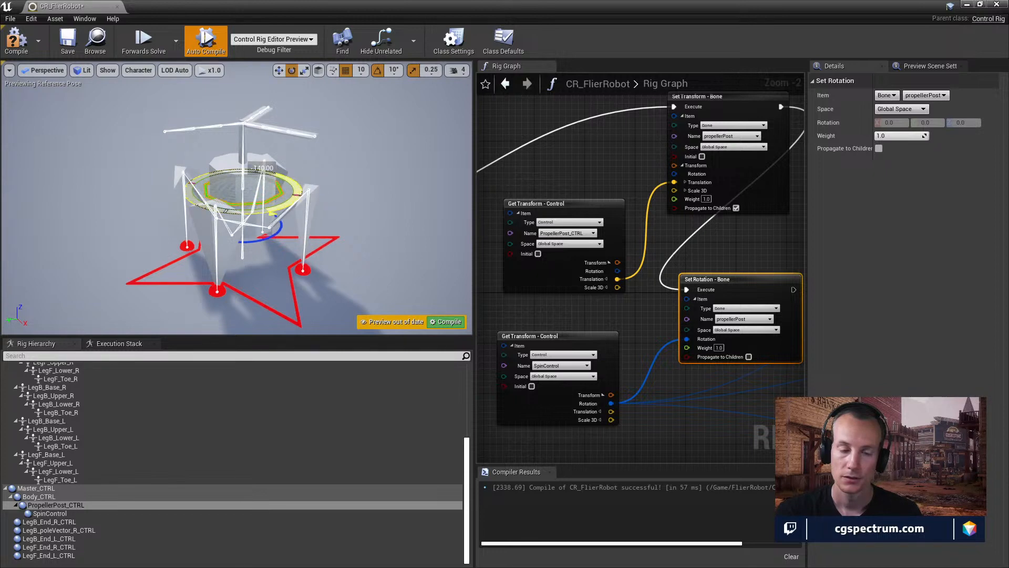
drag(305, 188, 280, 173)
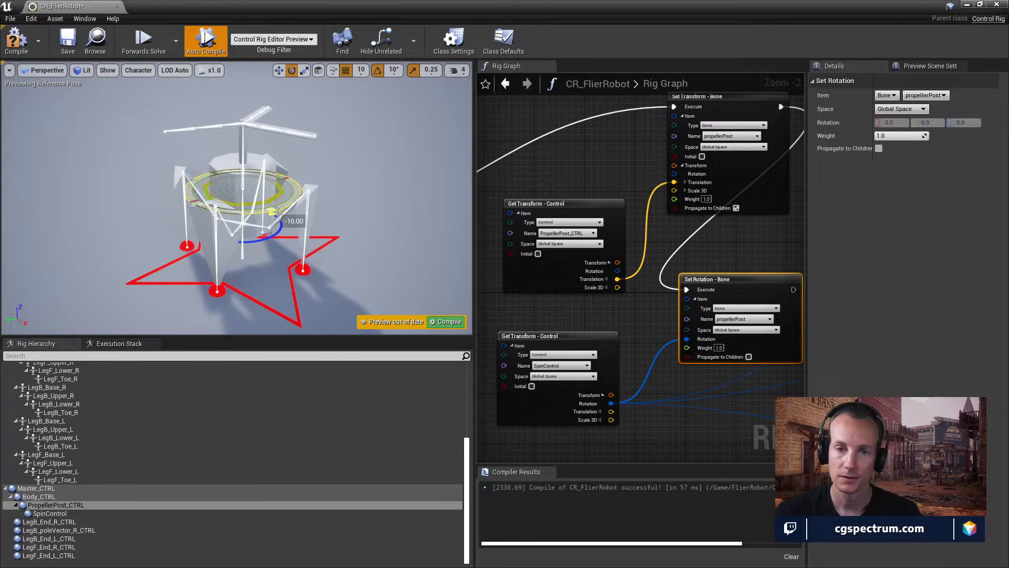
- Examine PropellerPost_CTRL up close while rotating it again and moving it along its vertical axis
scroll(243, 196, up, 5)
scroll(244, 196, down, 4)
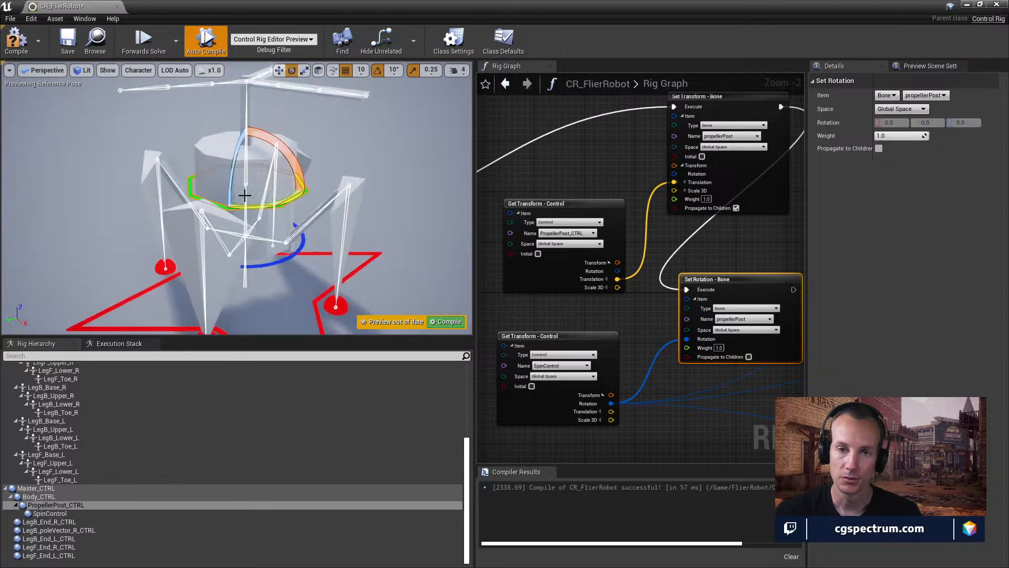
alt+drag(243, 196, 253, 152)
right_drag(252, 153, 247, 176)
right_drag(327, 168, 326, 179)
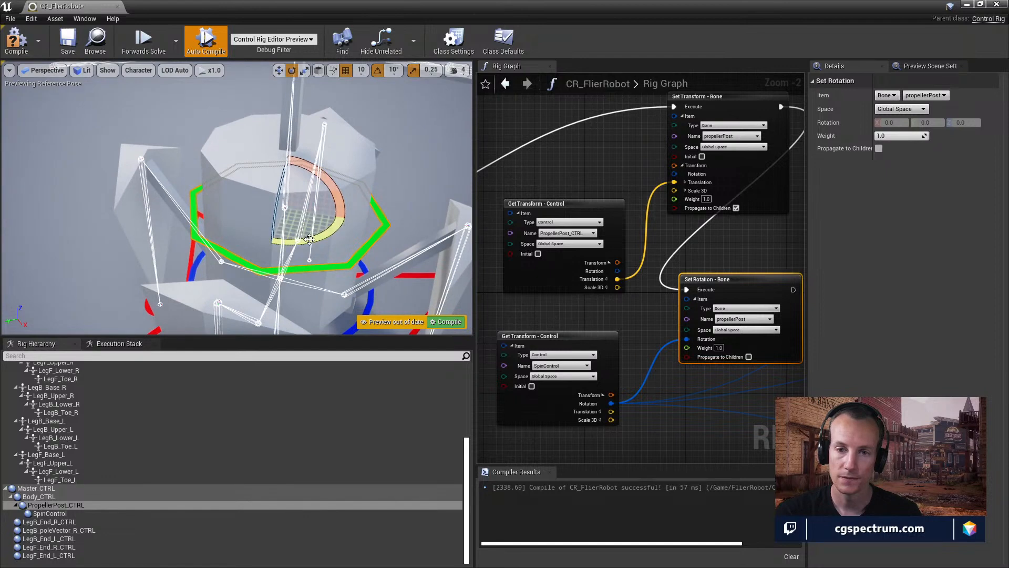
drag(309, 239, 337, 189)
click(279, 70)
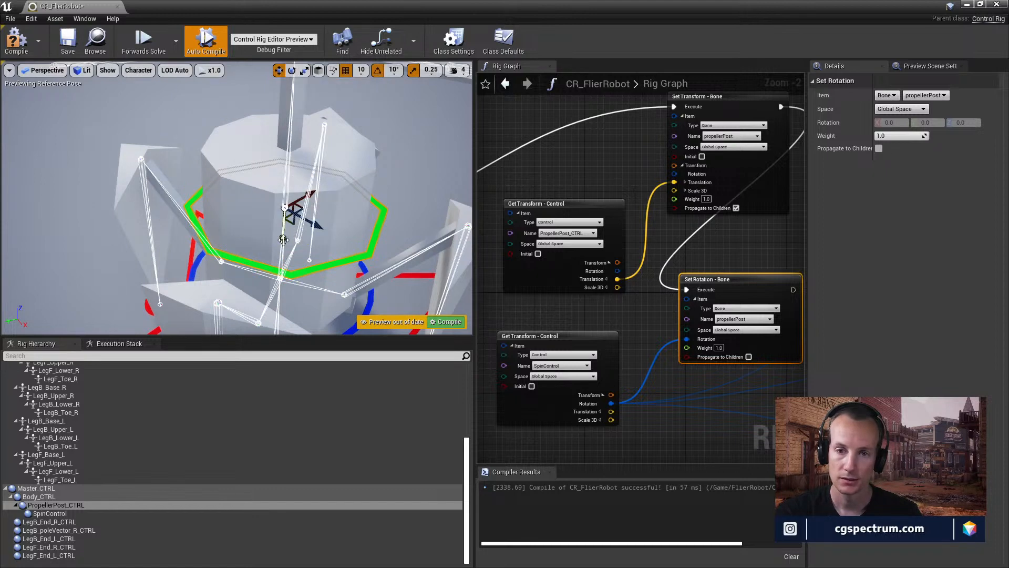
mouse_move(284, 240)
mouse_down()
mouse_move(289, 178)
mouse_move(293, 294)
mouse_move(297, 215)
mouse_move(297, 278)
mouse_move(297, 233)
mouse_up()
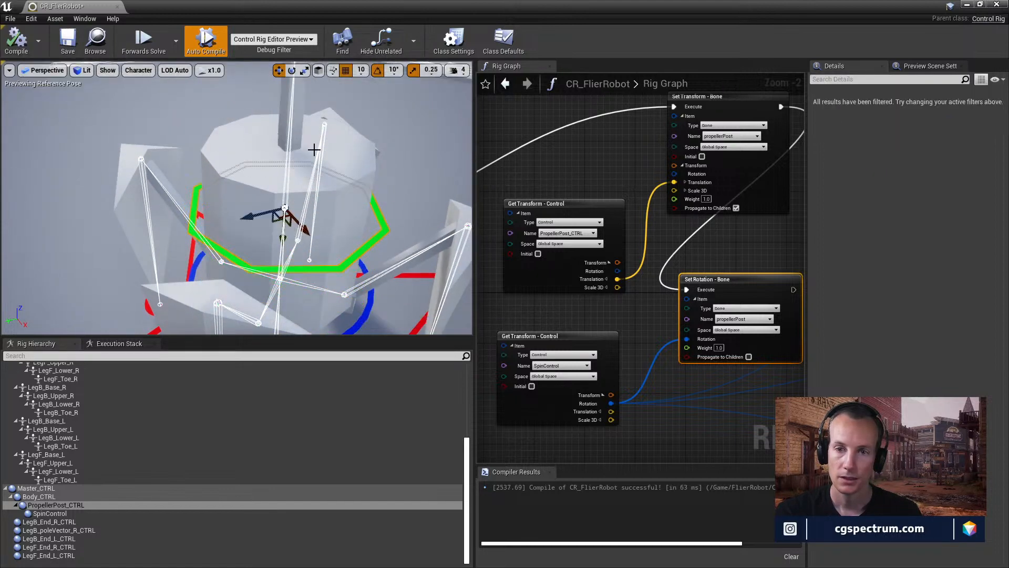
- Enable Propagate to Children on the propellerPost Set Rotation node
mouse_move(402, 172)
right_down()
mouse_move(411, 144)
mouse_move(399, 161)
right_up()
scroll(401, 166, down, 3)
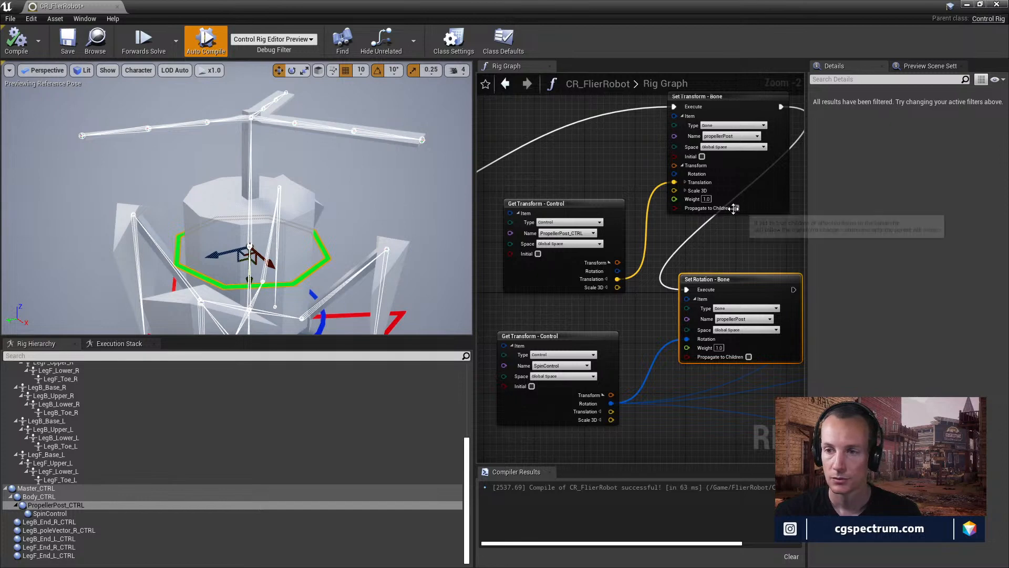
click(749, 357)
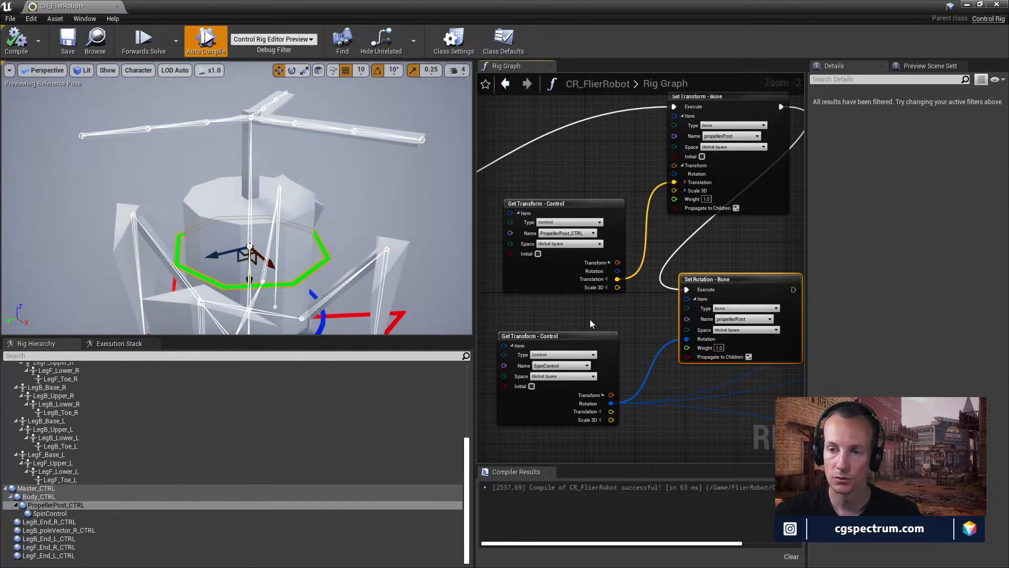
- Rotate PropellerPost_CTRL about its vertical axis and lower it to test the propeller with child propagation on
click(292, 71)
drag(271, 267, 250, 293)
click(281, 70)
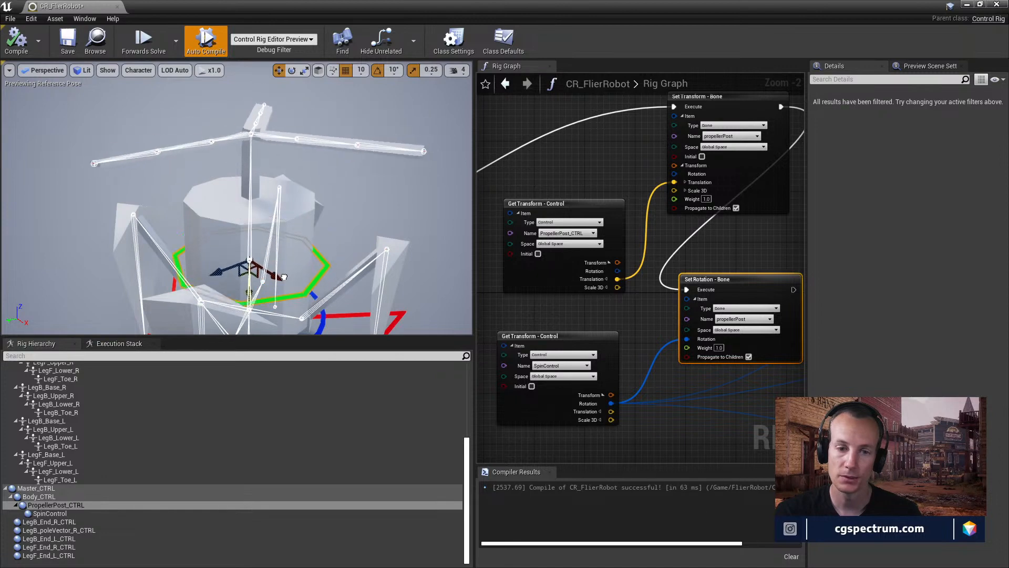
- Try rotating and moving SpinControl in the viewport, and recompile the rig to reset the control
click(51, 513)
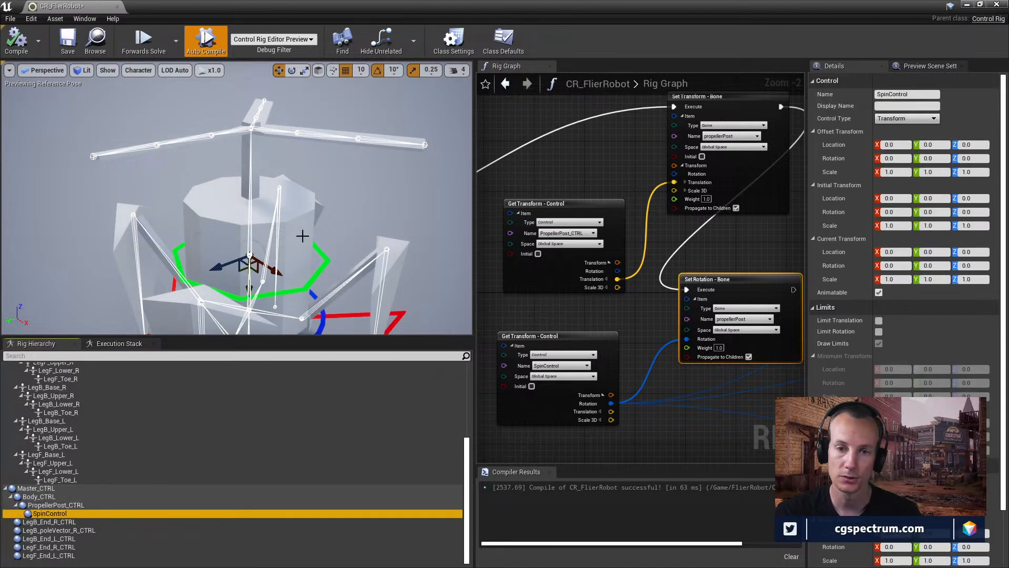
click(292, 71)
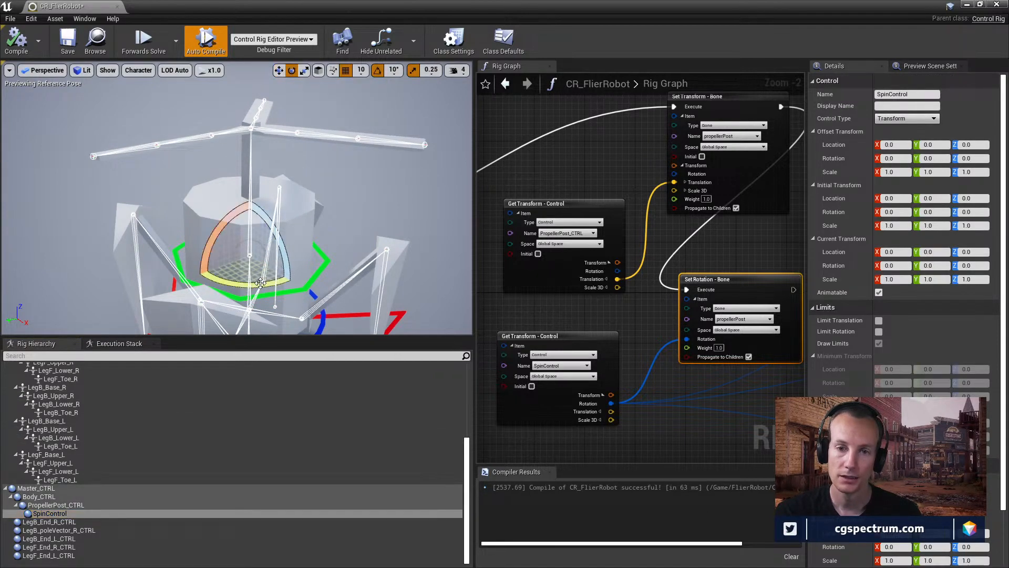
mouse_move(260, 283)
mouse_down()
mouse_move(316, 261)
mouse_move(309, 279)
mouse_move(259, 283)
mouse_up()
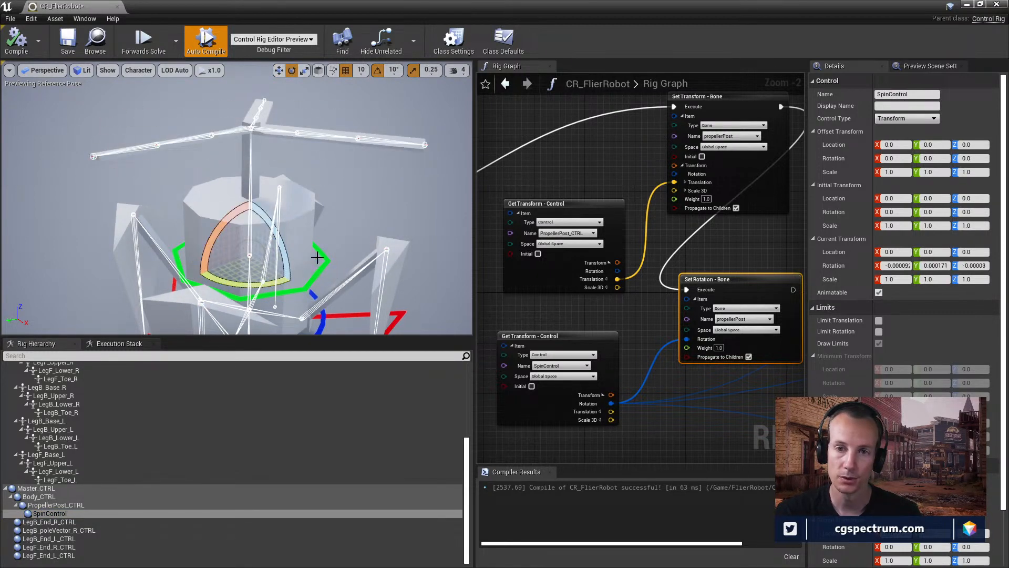
click(279, 70)
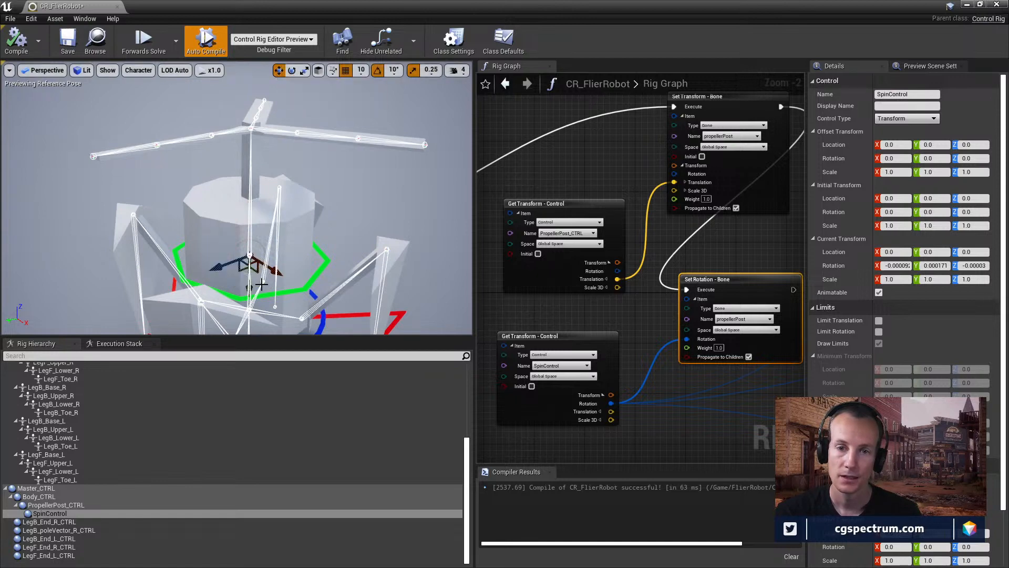
drag(248, 289, 240, 217)
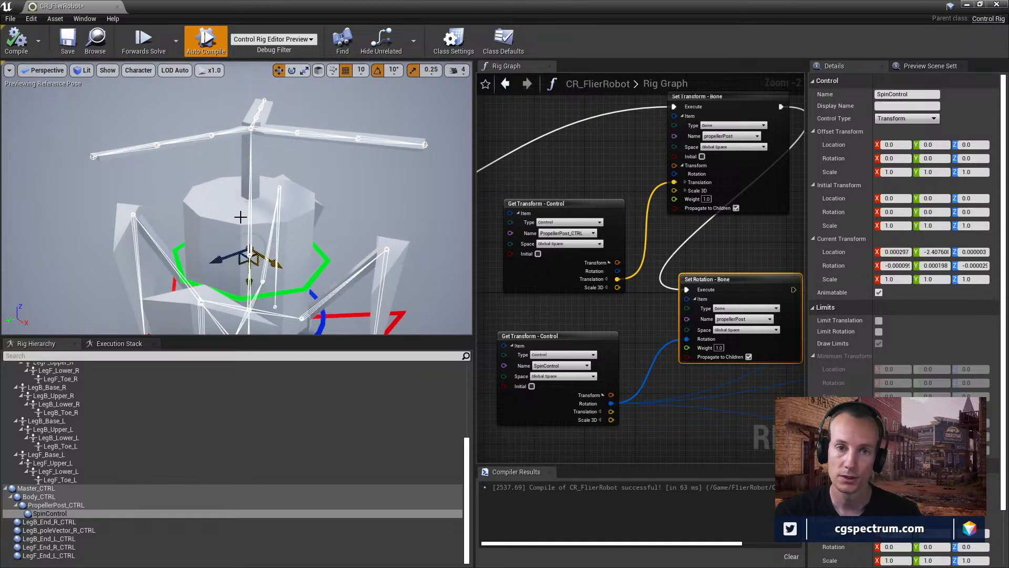
click(16, 41)
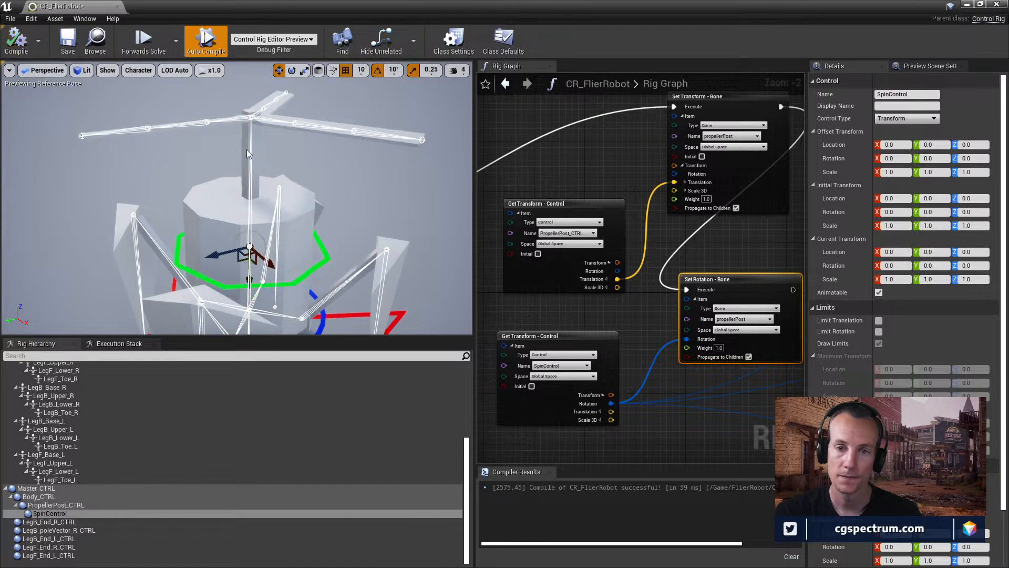
- Enable Limit Translation in the limits settings of SpinControl
click(879, 320)
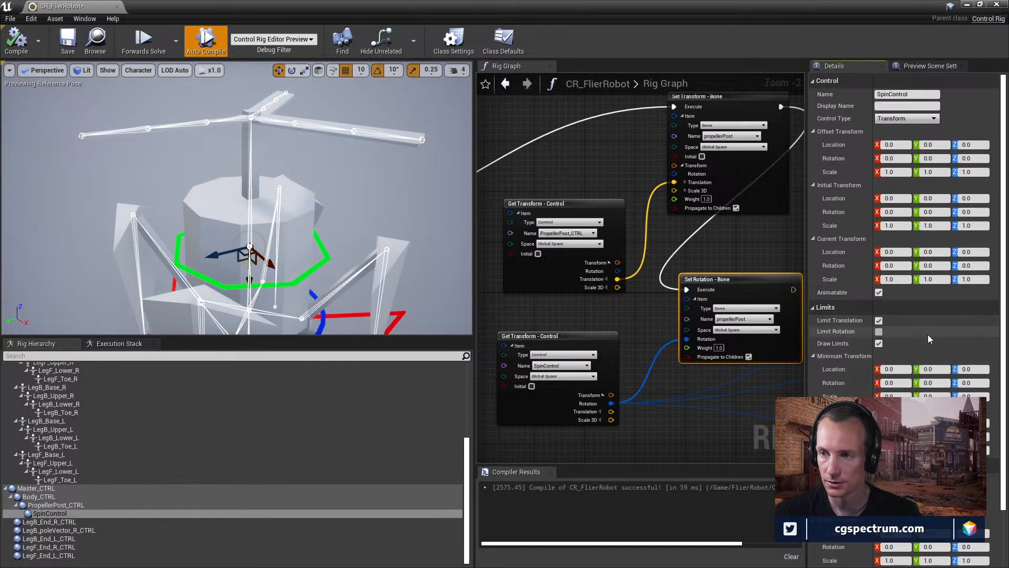
scroll(935, 325, down, 1)
scroll(935, 327, down, 2)
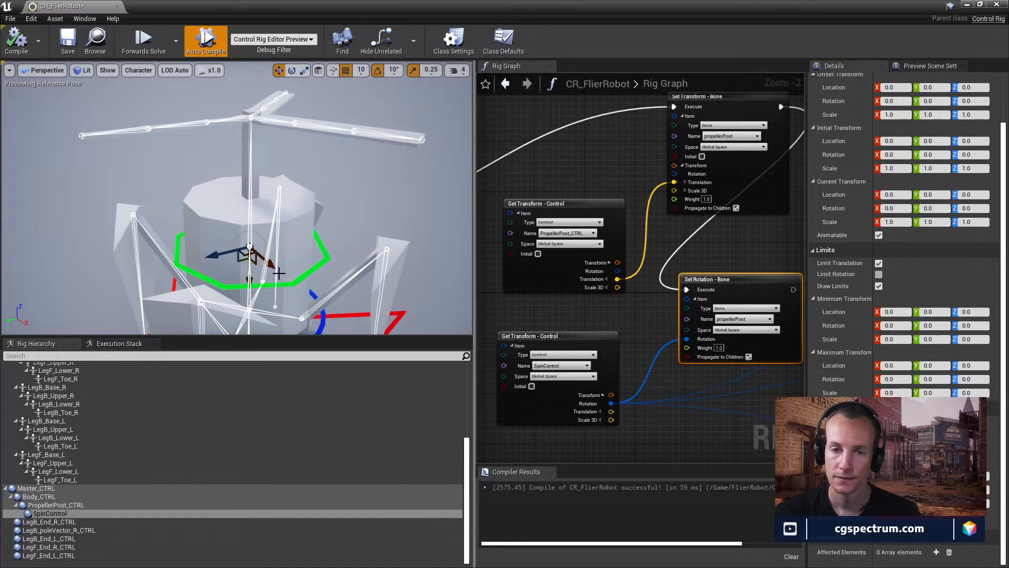
- Test-rotate SpinControl about 10° around its vertical axis, and recompile the rig to reset the pose
click(292, 71)
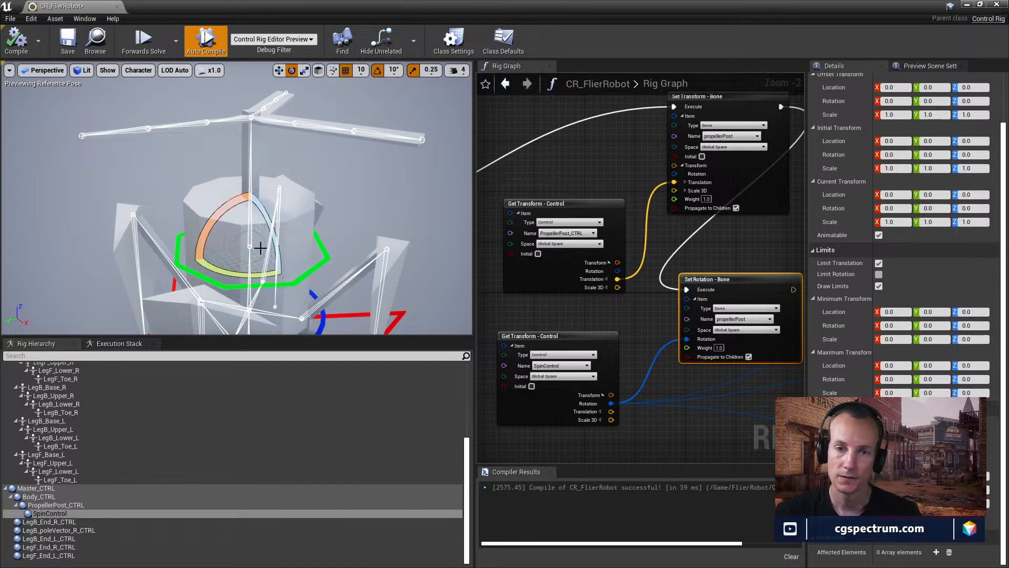
mouse_move(257, 273)
mouse_down()
mouse_move(310, 259)
mouse_move(268, 276)
mouse_up()
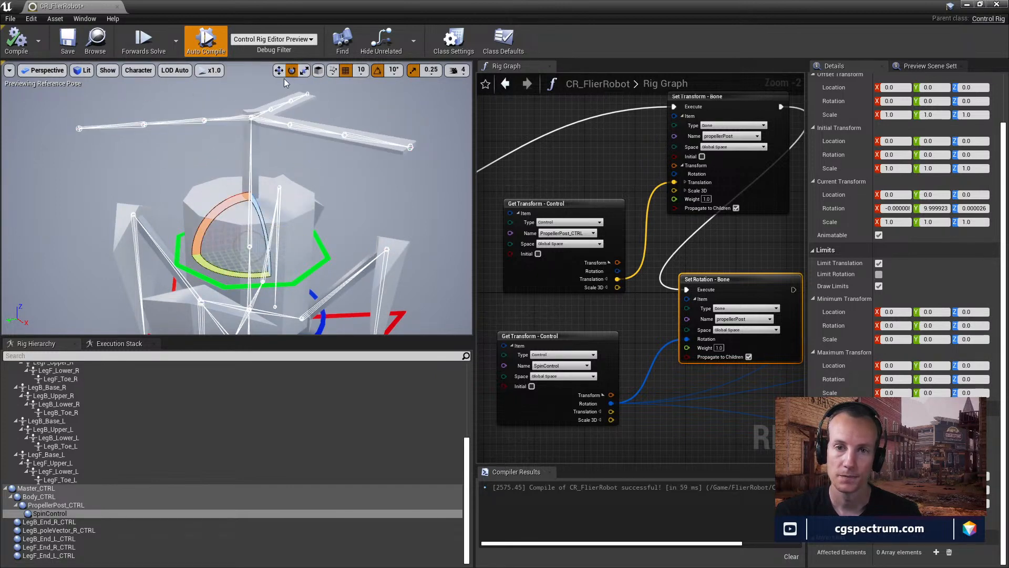
click(17, 39)
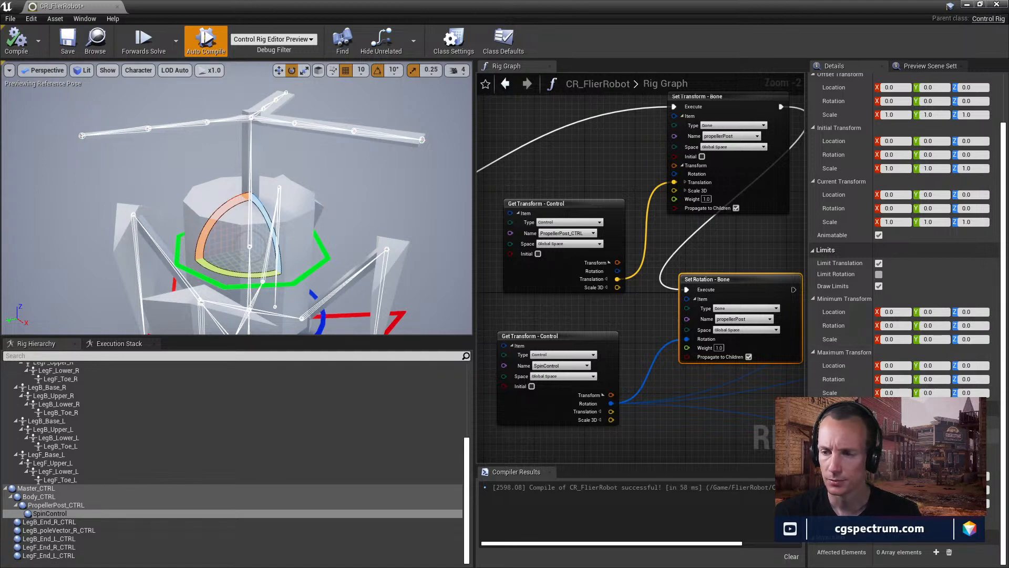
- Assign the Circle_Thin gizmo shape to SpinControl and rotate the gizmo 90° so the circle lies horizontal
click(914, 436)
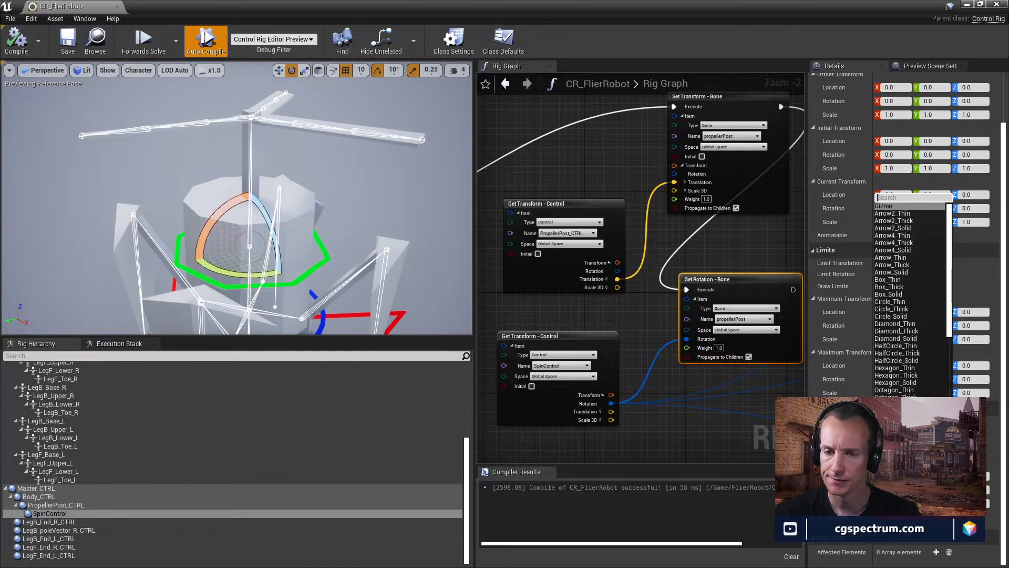
click(915, 303)
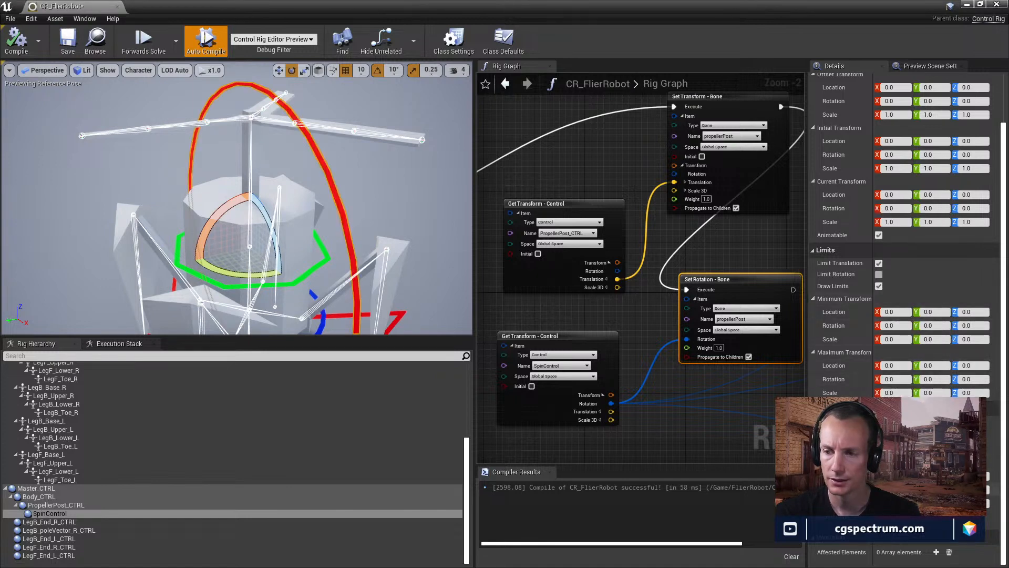
click(896, 489)
text(90)
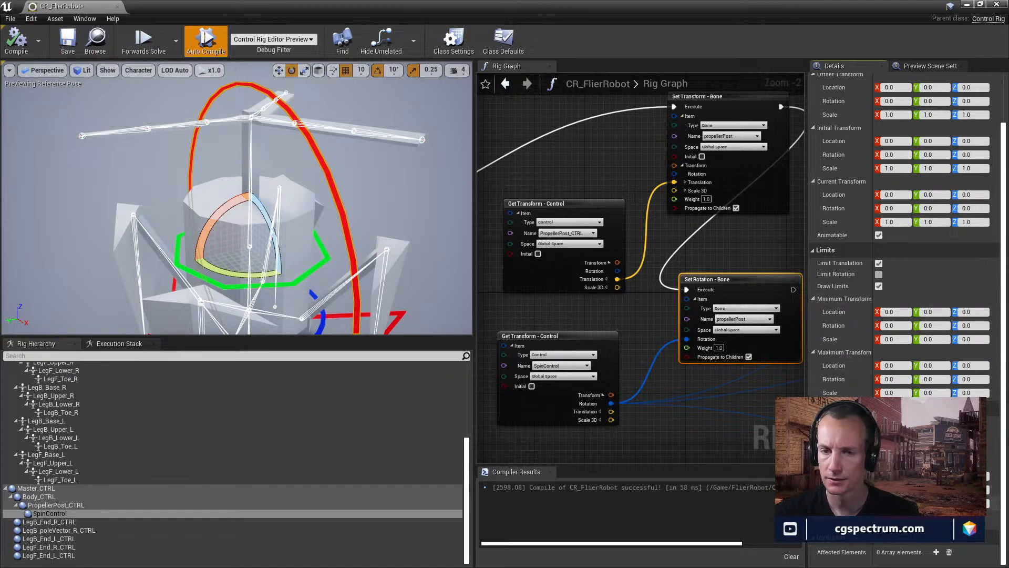
key(Return)
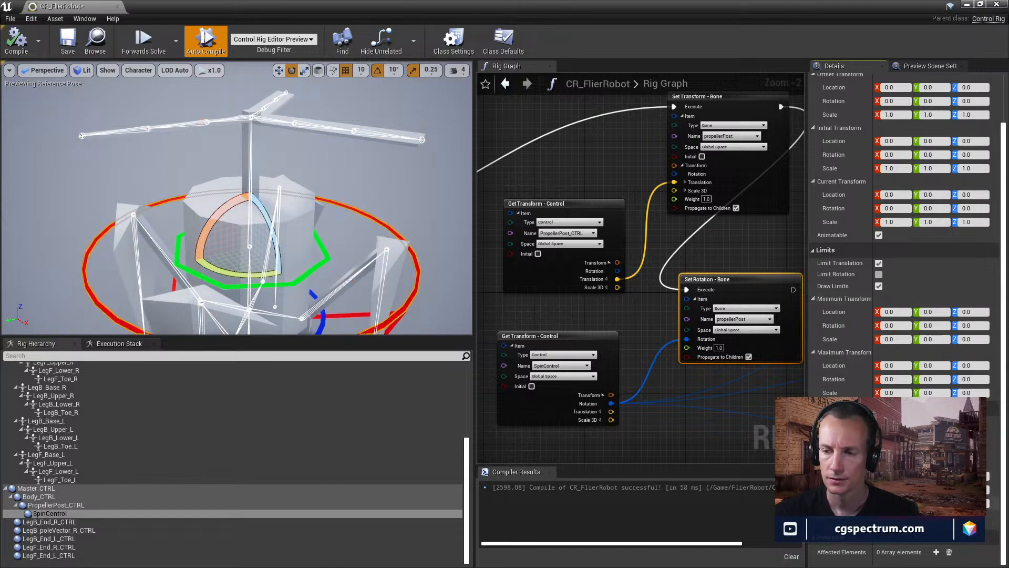
- Scale down SpinControl's gizmo evenly into a round ring slightly larger than the green PropellerPost_CTRL shape
key(Return)
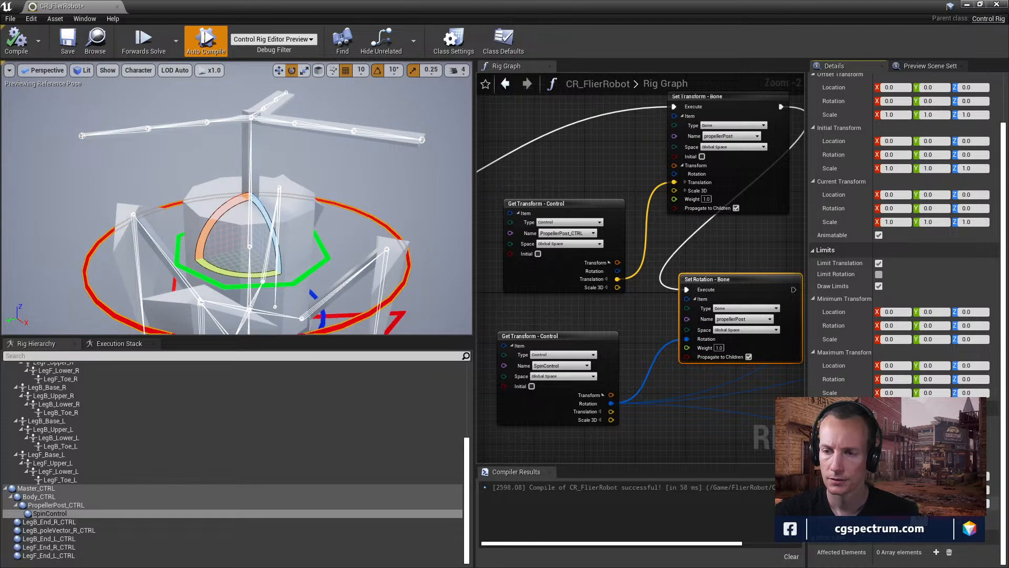
key(Return)
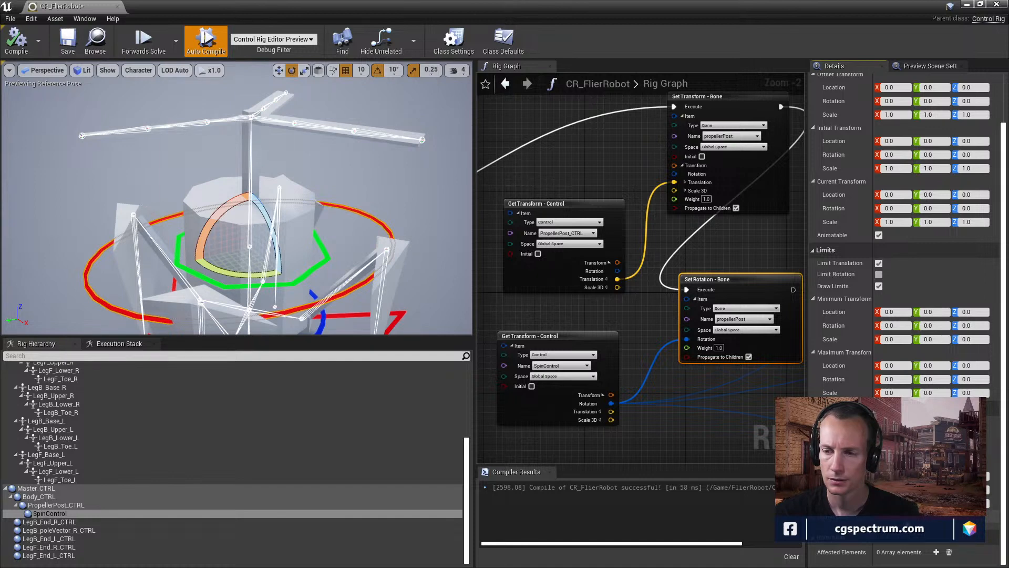
key(Return)
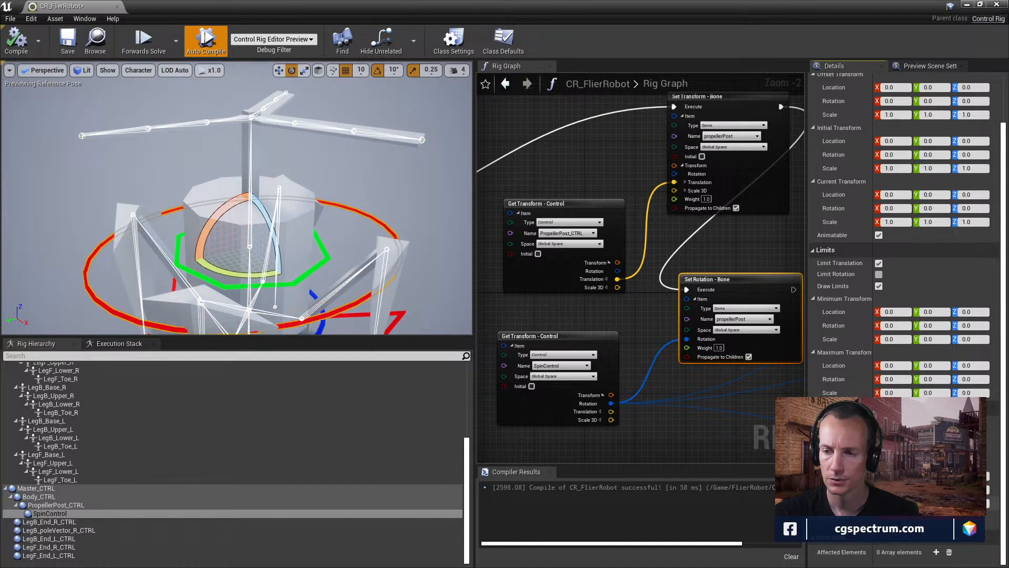
key(Return)
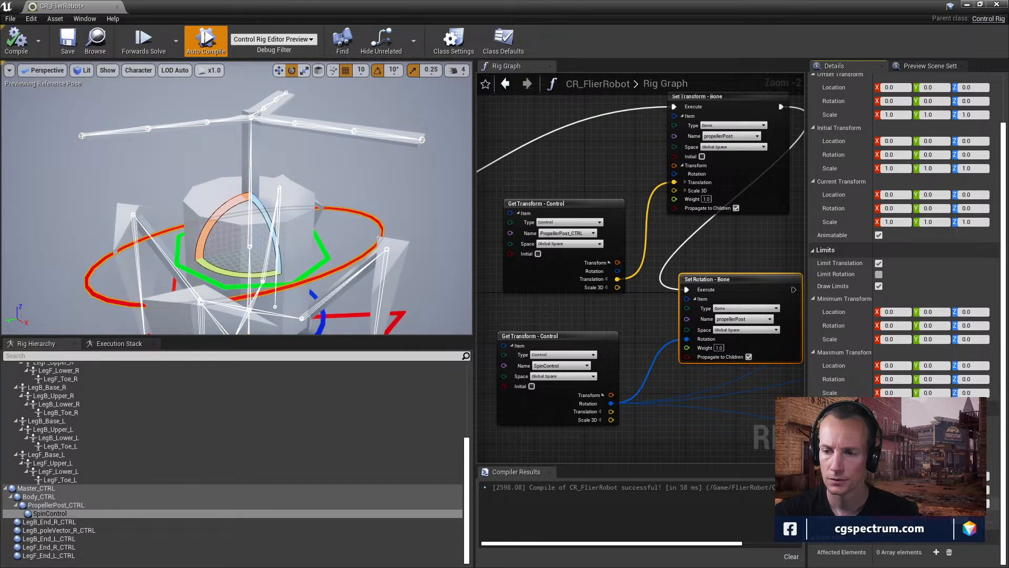
key(Return)
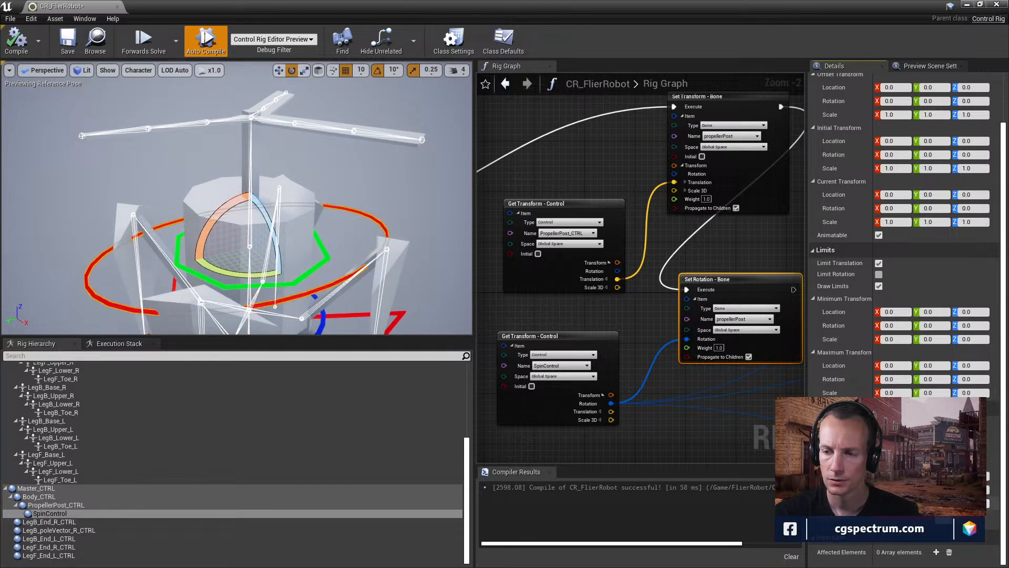
key(Return)
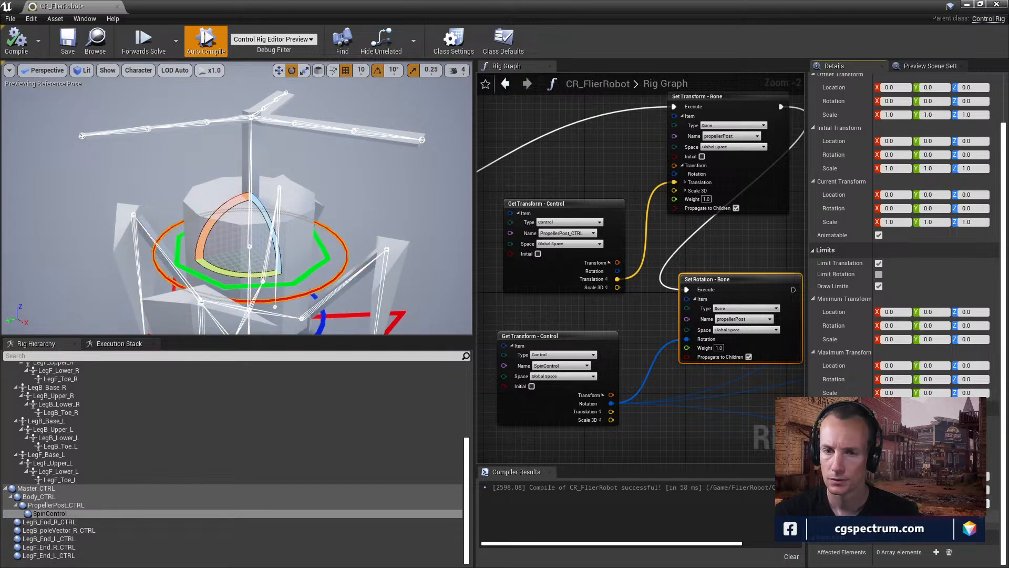
- Check that PropellerPost_CTRL and SpinControl can each be picked in the viewport, leaving SpinControl selected with the move tool
middle_drag(439, 259, 471, 269)
click(376, 218)
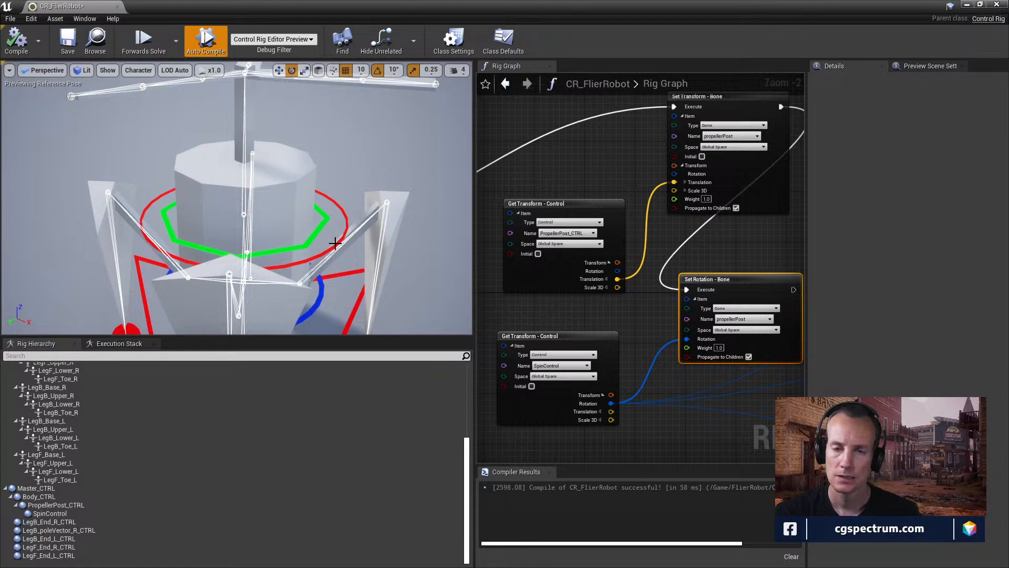
click(311, 236)
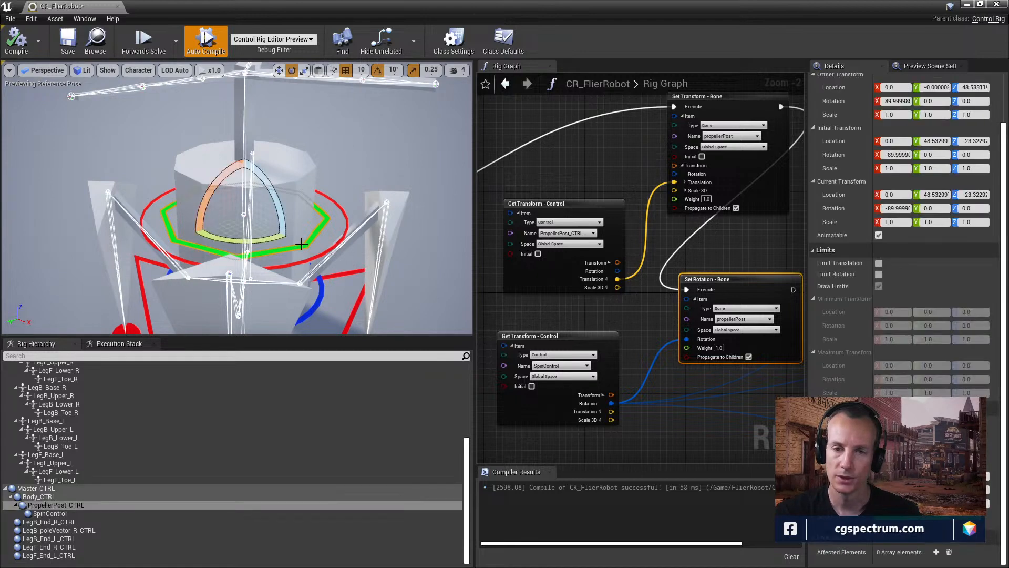
click(329, 250)
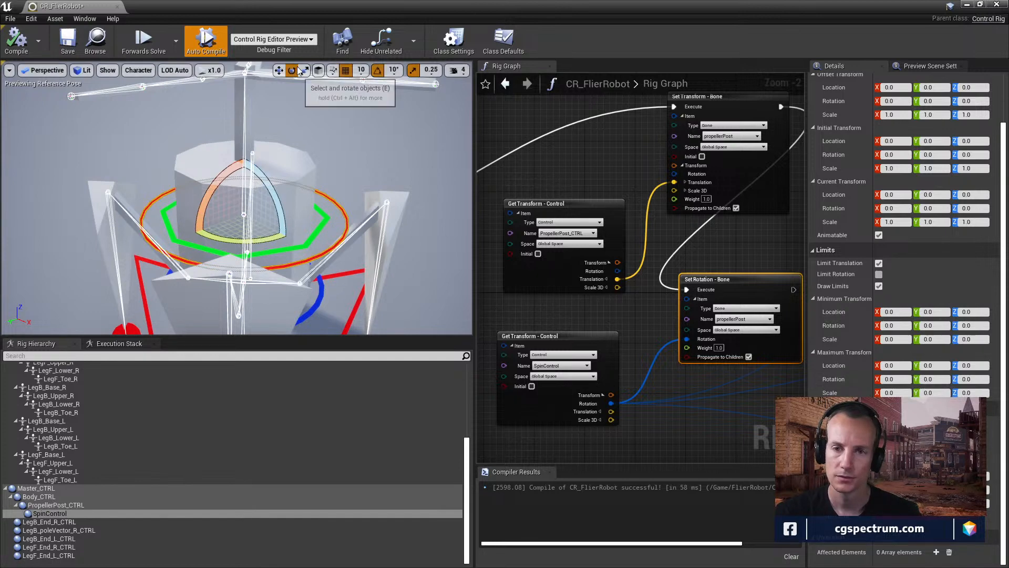
click(279, 70)
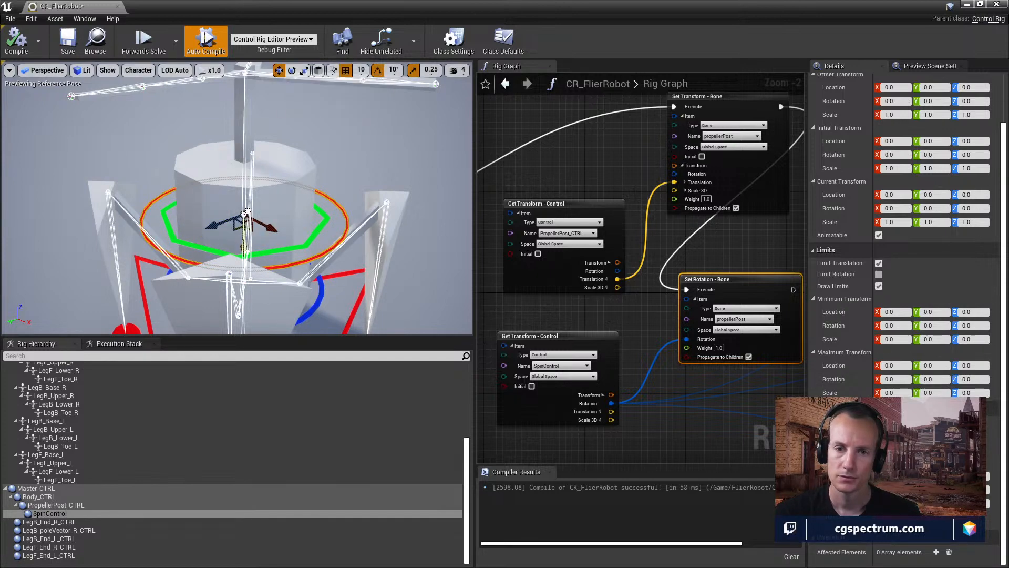
right_drag(338, 226, 312, 226)
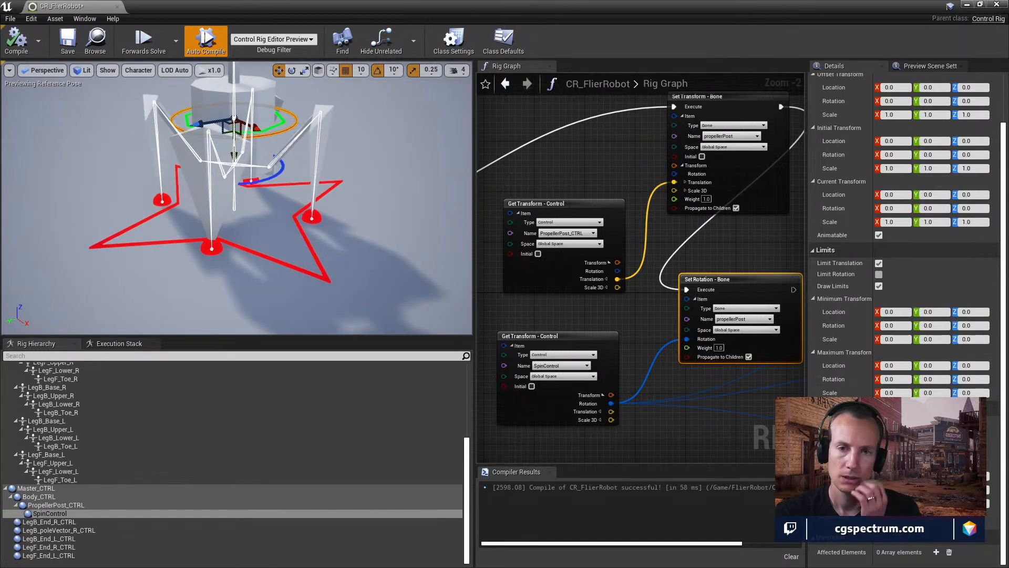
- Deselect SpinControl and save the CR_FlierRobot control rig
click(349, 161)
right_drag(349, 161, 321, 124)
click(59, 50)
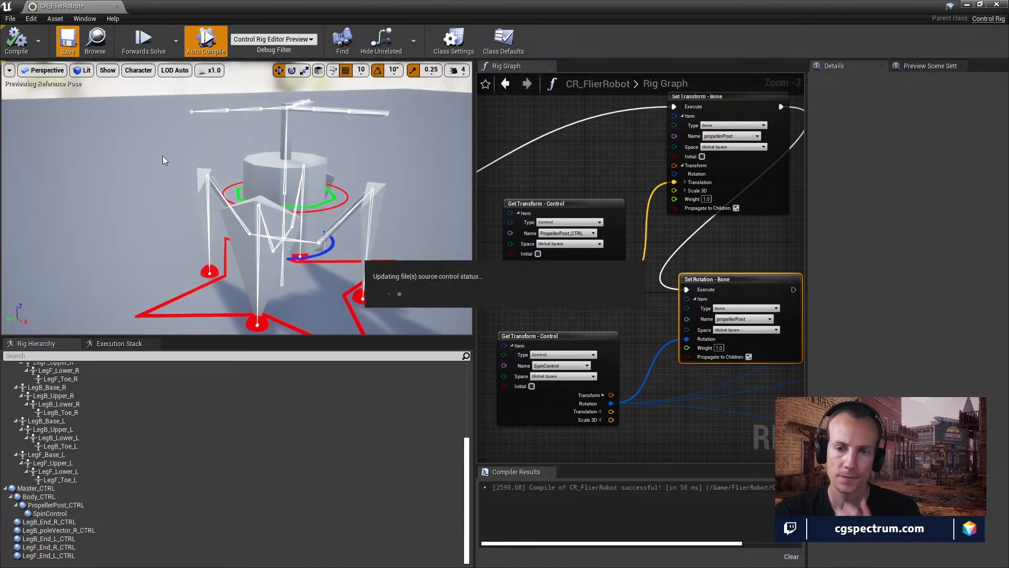
- Offset only SpinControl's gizmo upward to the height of the propeller blades, keeping it centred on the post
right_drag(278, 219, 284, 243)
middle_drag(359, 215, 344, 200)
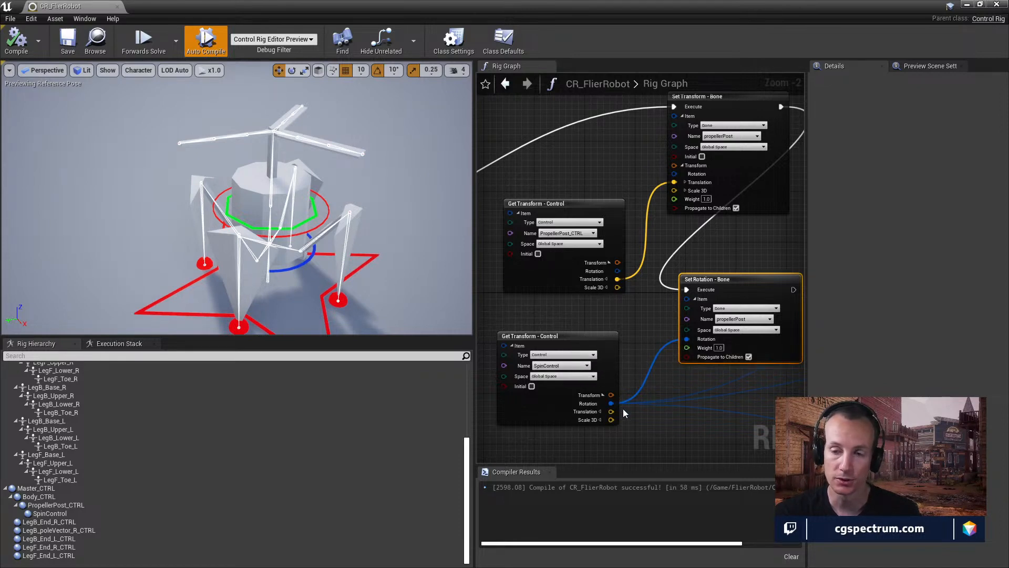
mouse_move(349, 239)
right_down()
mouse_move(368, 247)
mouse_move(351, 242)
right_up()
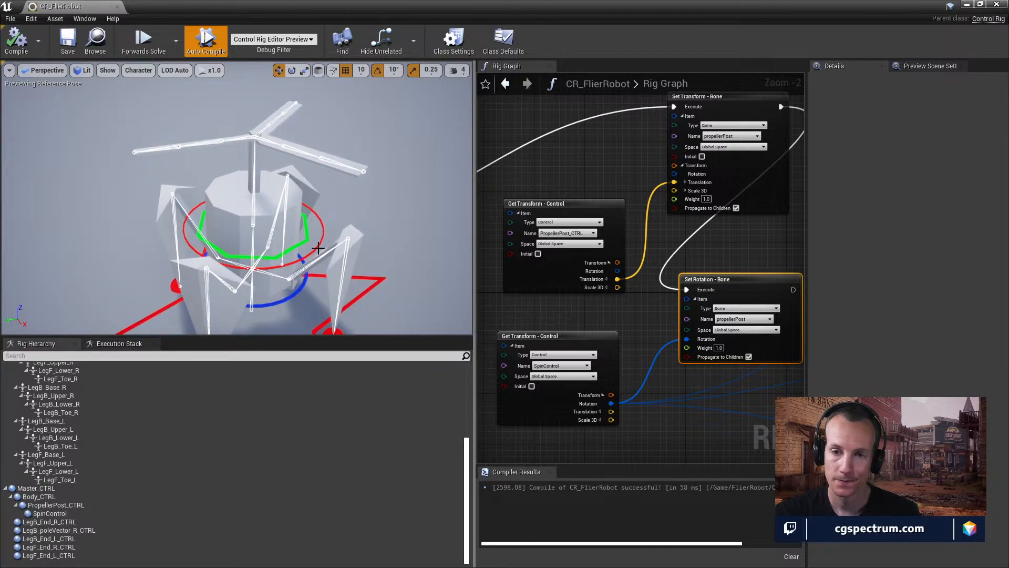
click(318, 247)
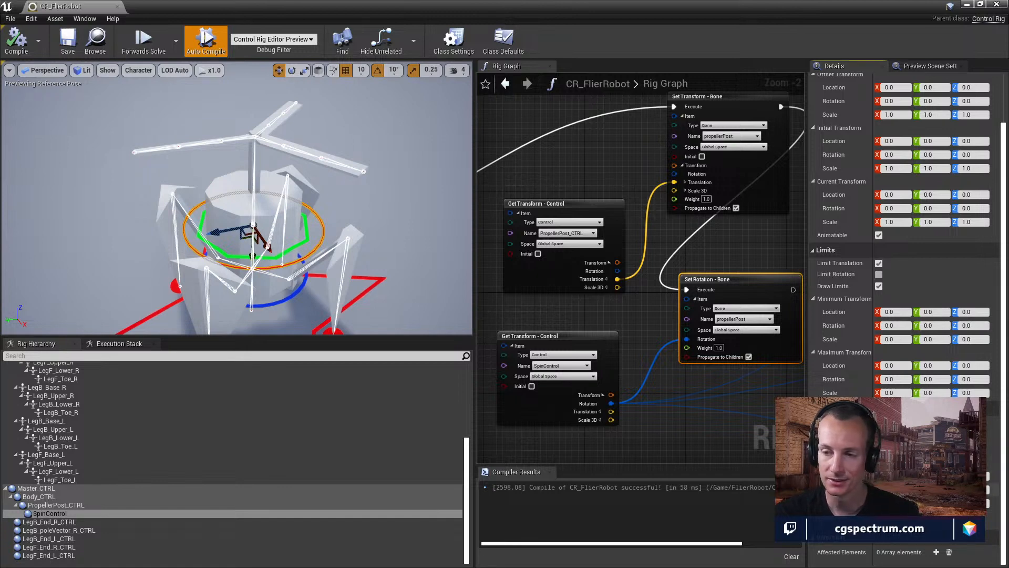
click(992, 490)
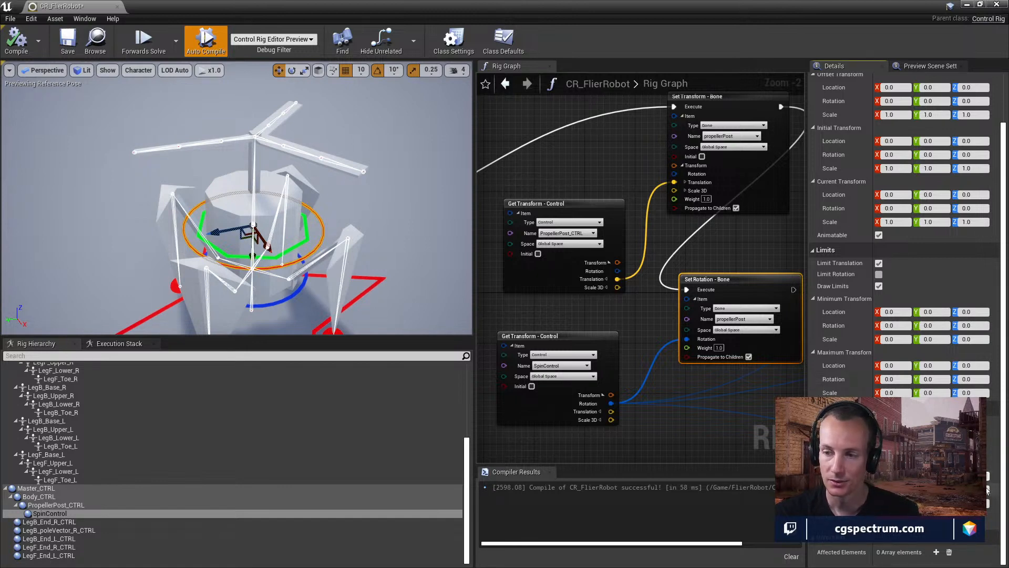
key(Return)
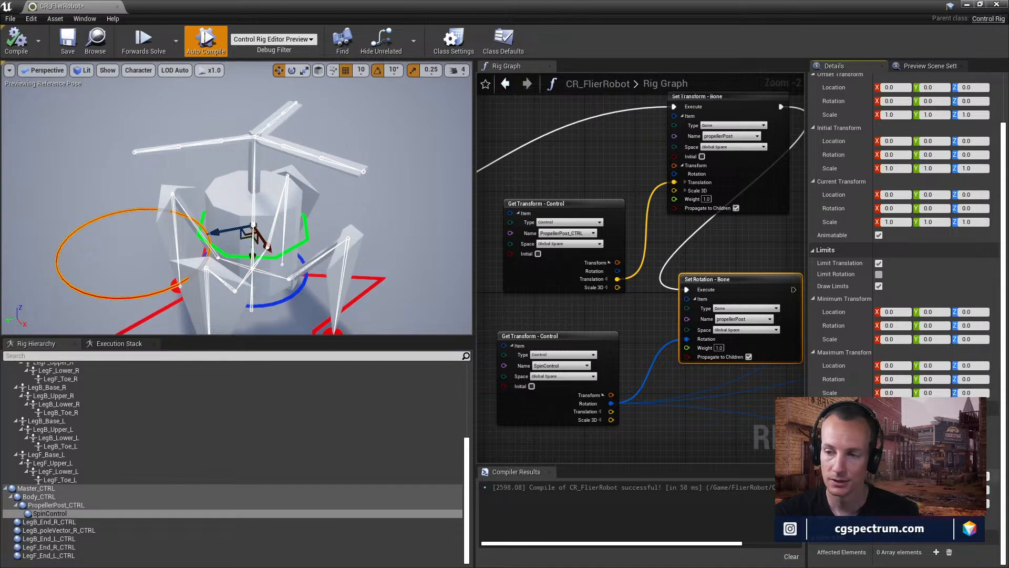
key(Return)
key(Return)
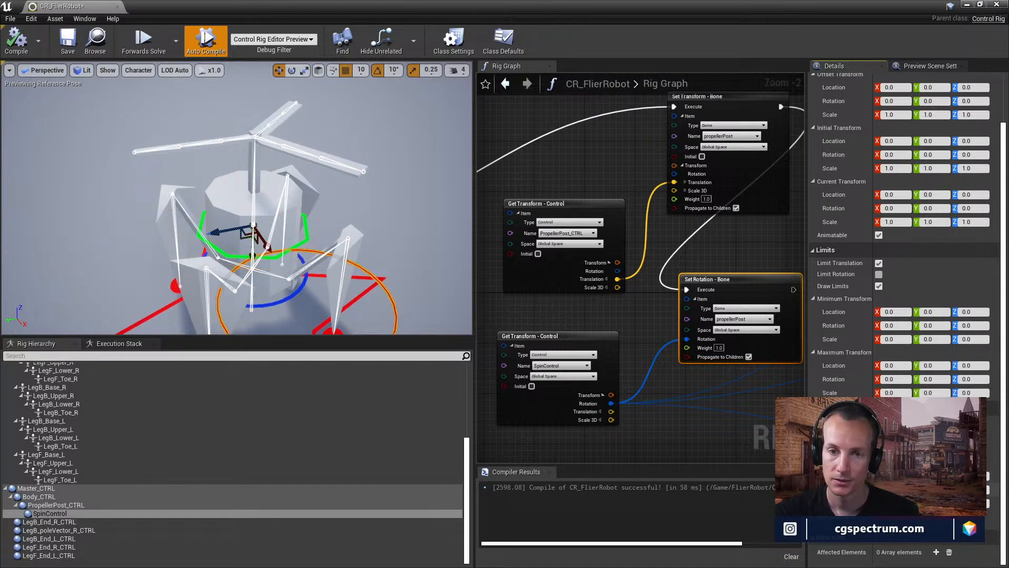
key(Return)
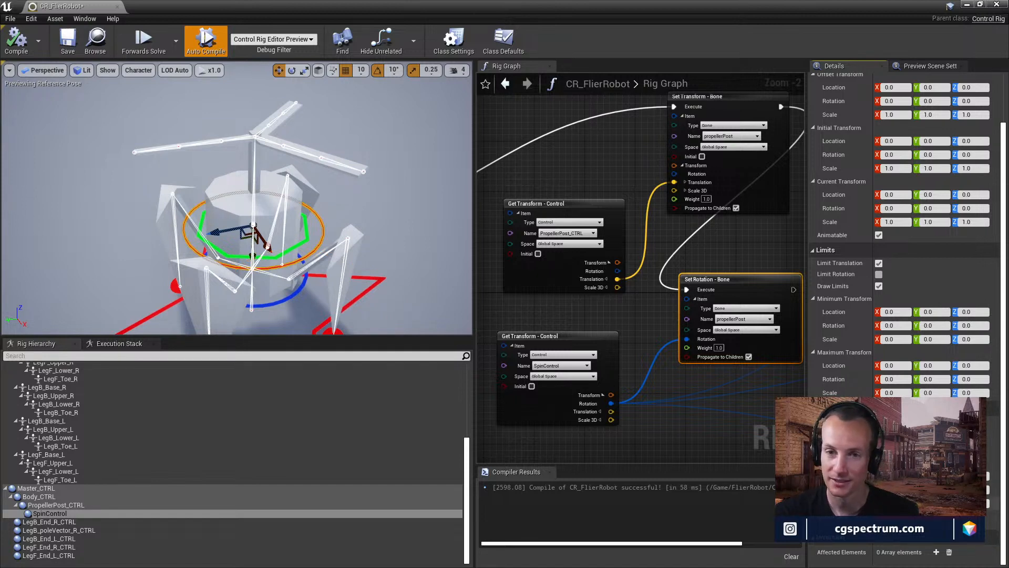
key(Return)
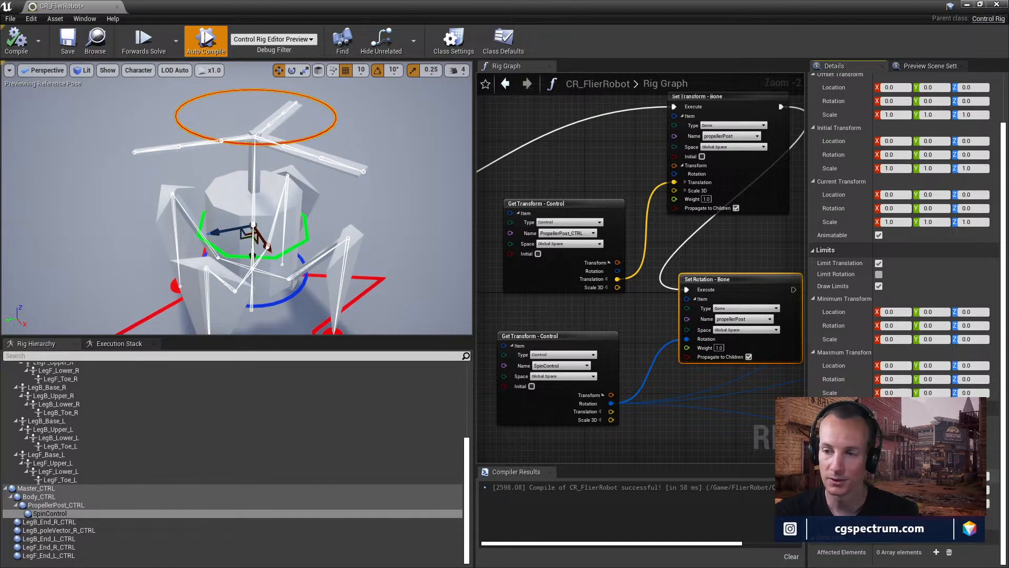
- Enlarge SpinControl's gizmo evenly into a wide round ring around the propeller blades, and deselect the control
key(Return)
right_drag(394, 261, 392, 208)
key(q)
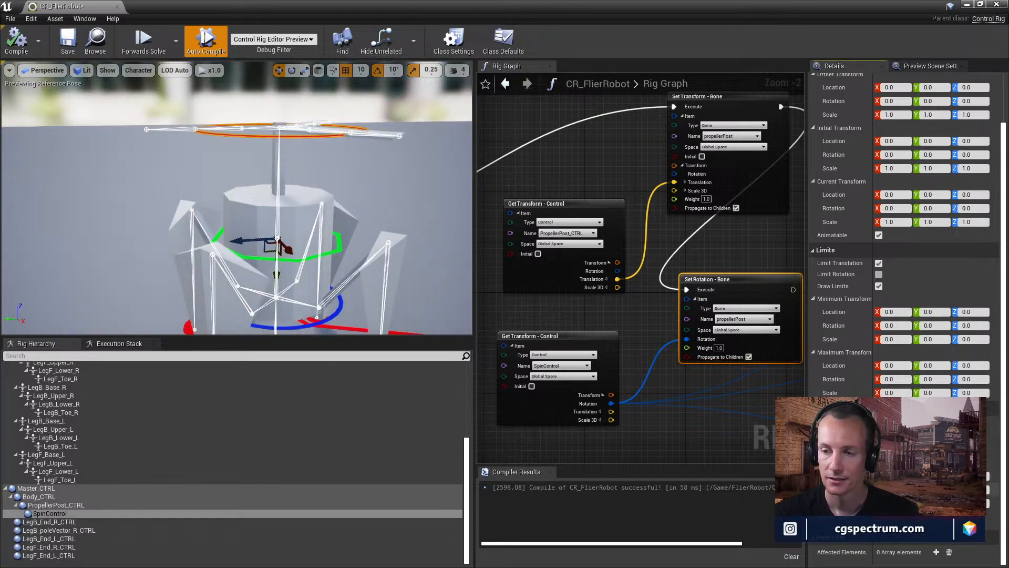
right_drag(304, 173, 305, 199)
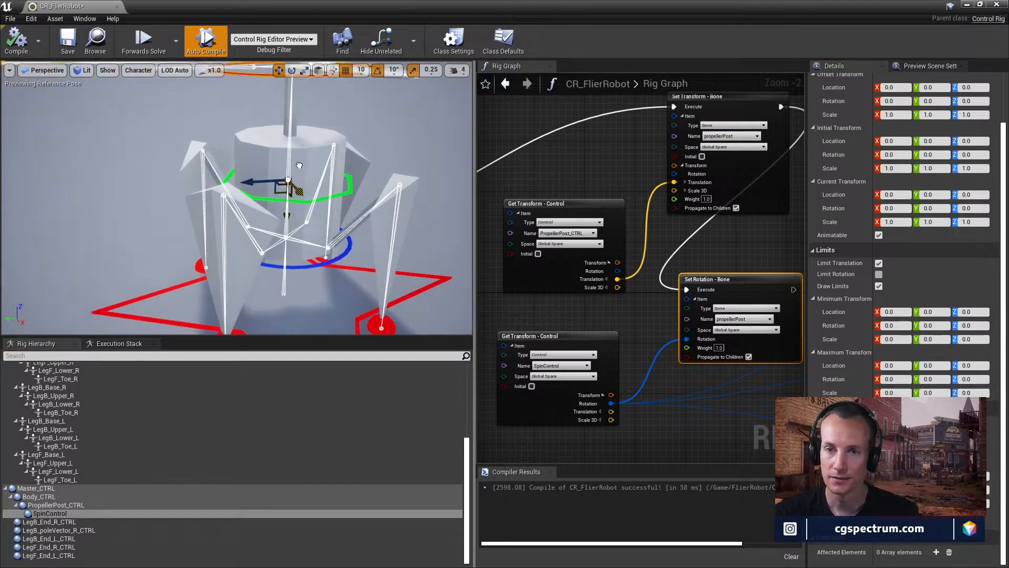
mouse_move(298, 163)
right_down()
mouse_move(300, 211)
mouse_move(299, 157)
right_up()
key(e)
drag(300, 160, 299, 195)
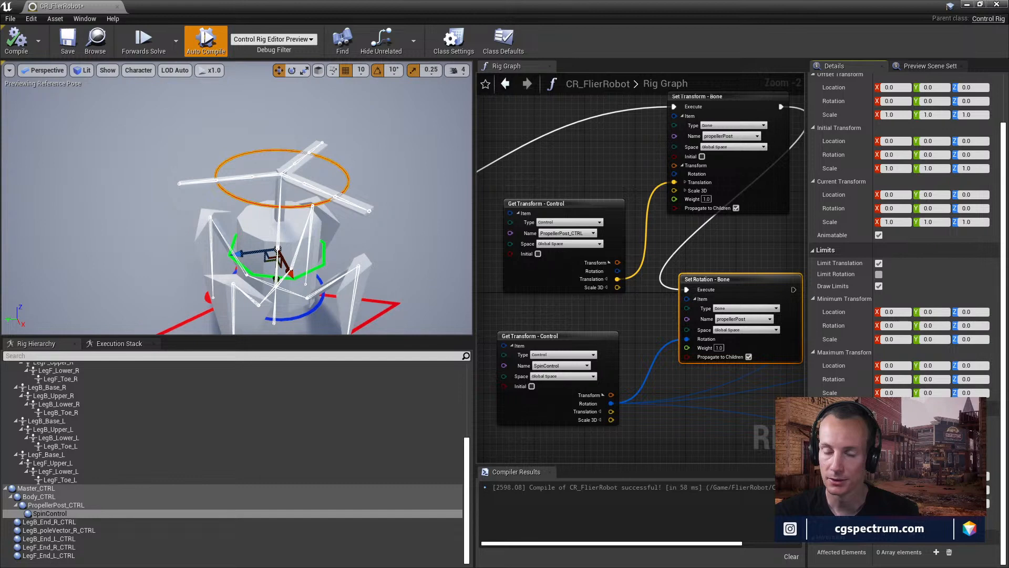
key(Tab)
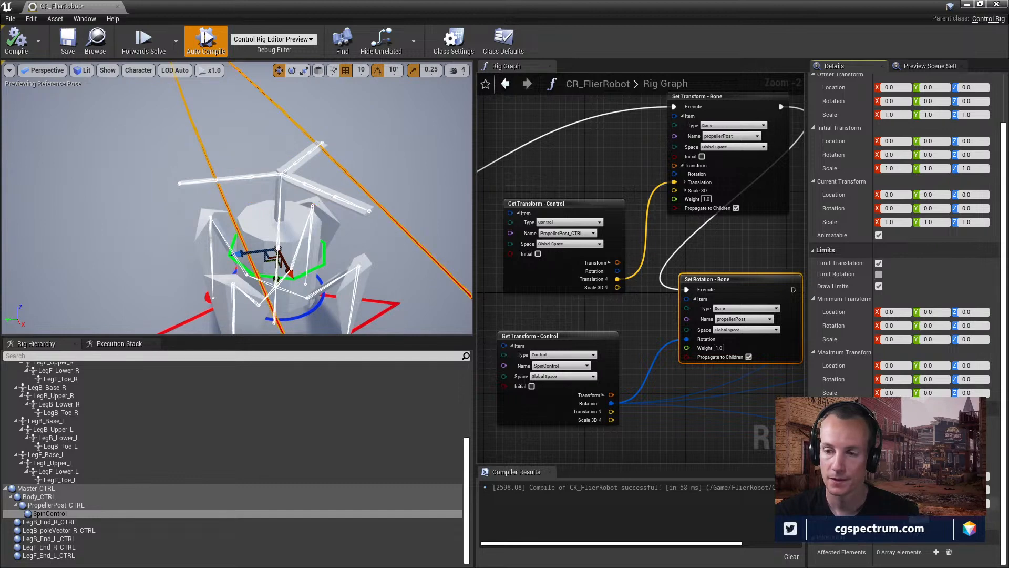
key(ctrl+z)
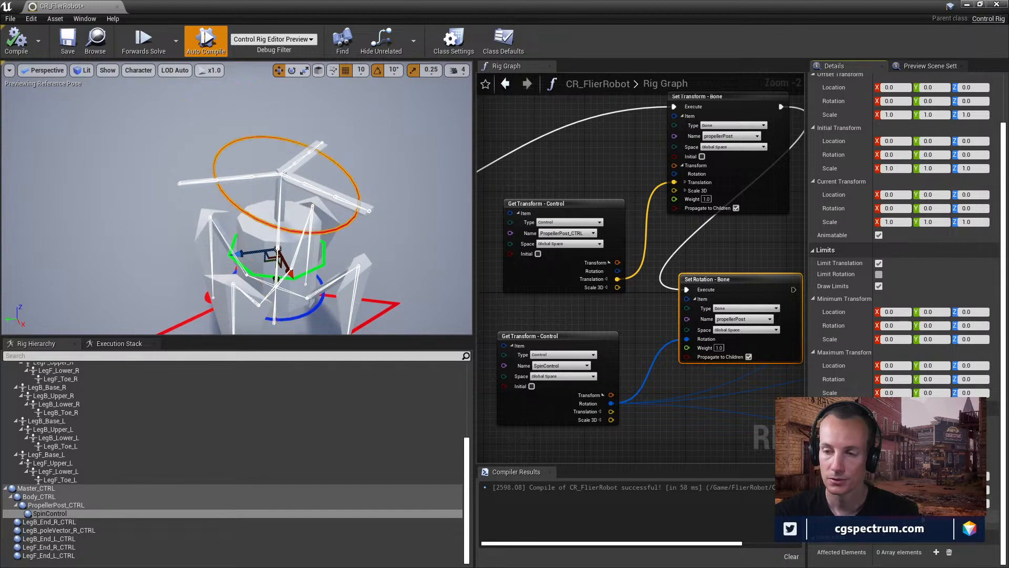
key(Tab)
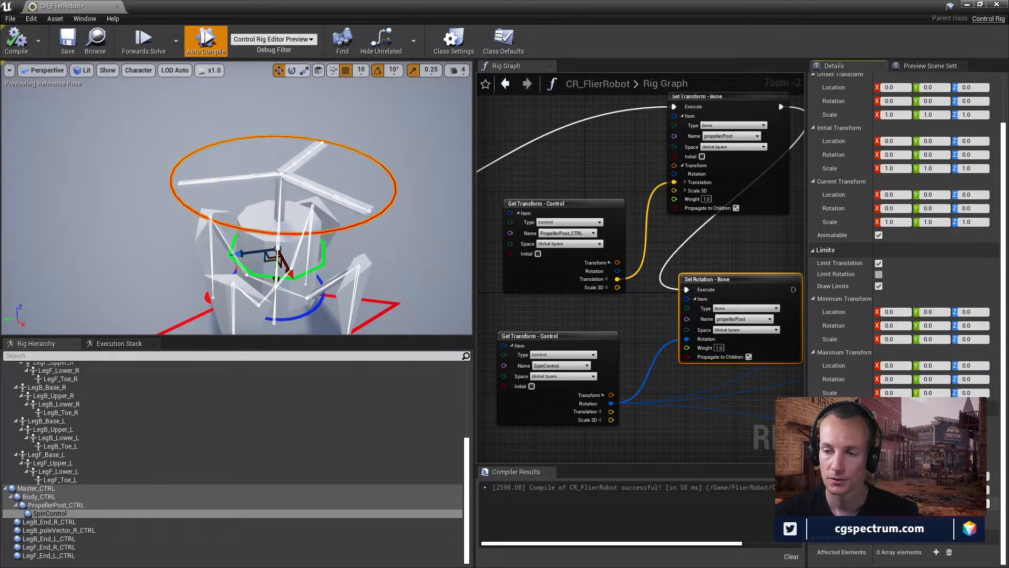
key(Return)
right_drag(342, 263, 337, 234)
click(426, 217)
mouse_move(426, 217)
right_down()
mouse_move(424, 250)
mouse_move(422, 231)
right_up()
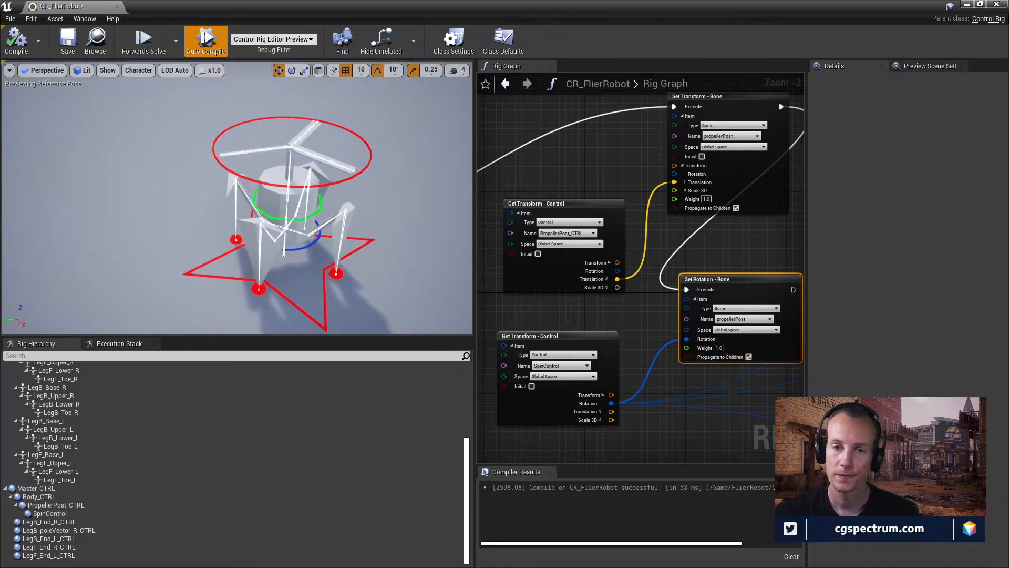
- Try rotating PropellerPost_CTRL, undo the rotation, and restore SpinControl's enlarged ring
click(312, 214)
key(e)
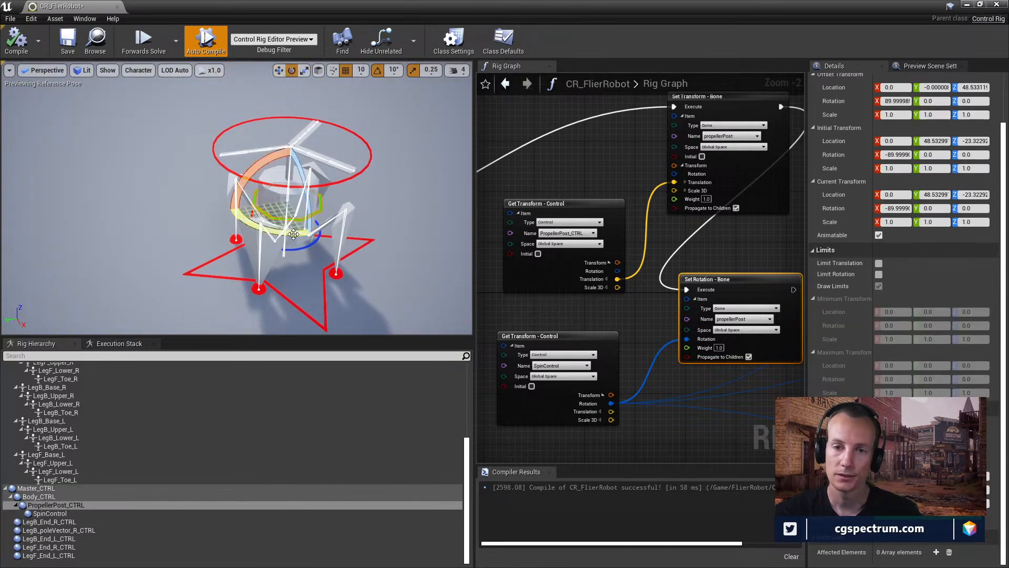
drag(290, 231, 314, 236)
key(ctrl+z)
key(ctrl+z)
key(ctrl+z)
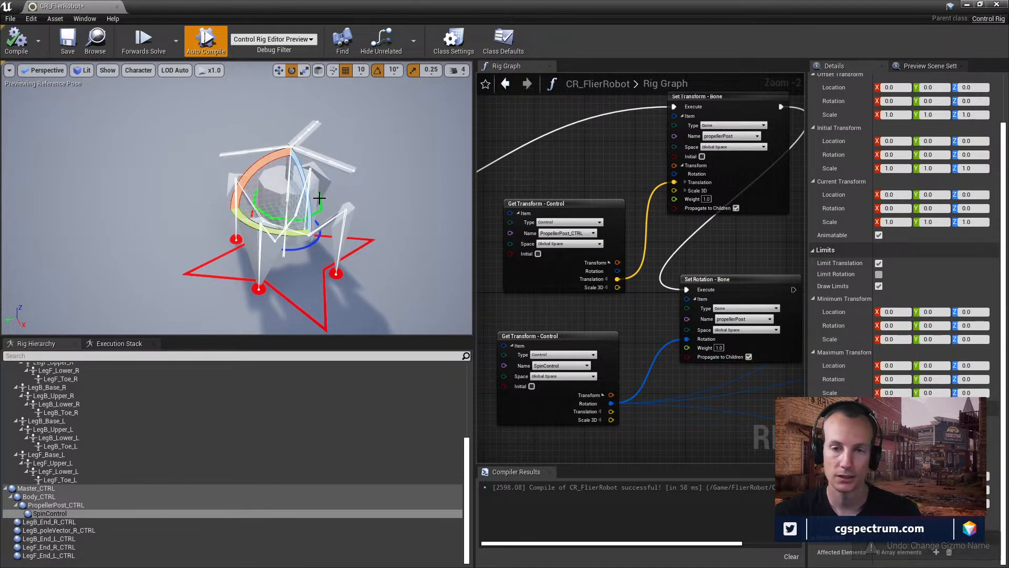
key(ctrl+y)
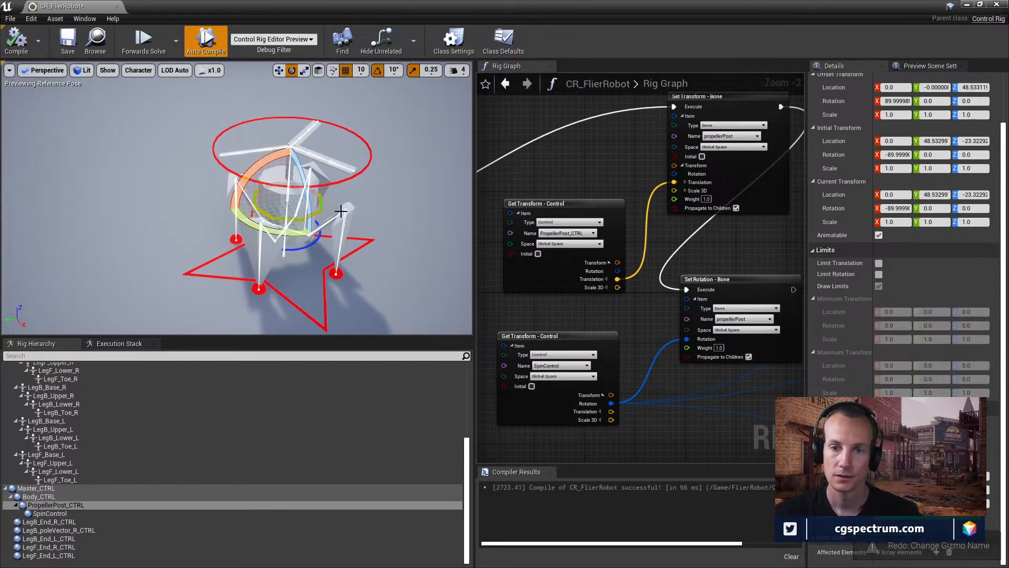
- Test the controls by moving PropellerPost_CTRL and rotating SpinControl around the post, and clear the selection
click(279, 70)
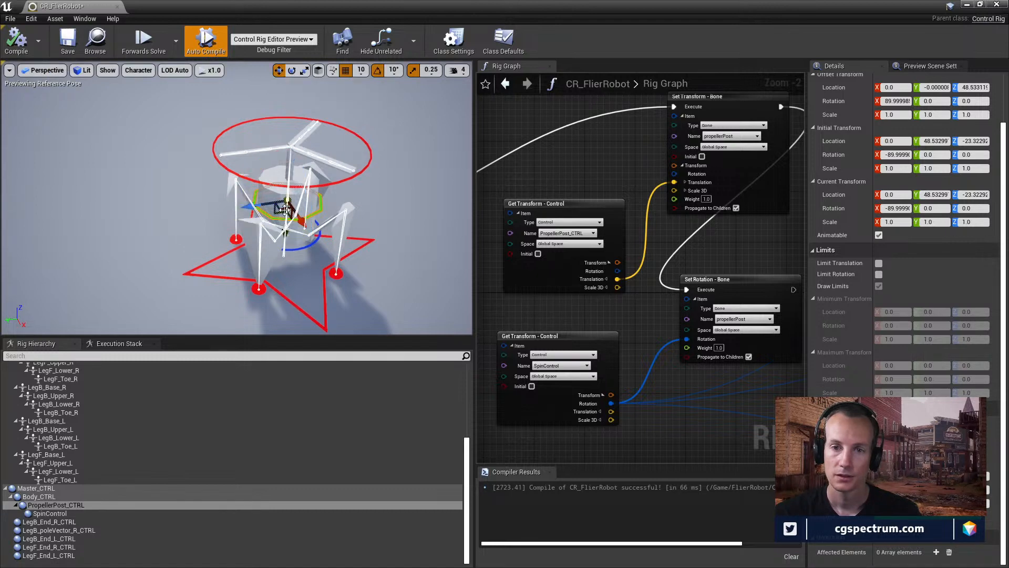
drag(285, 227, 243, 226)
click(342, 182)
key(e)
click(401, 185)
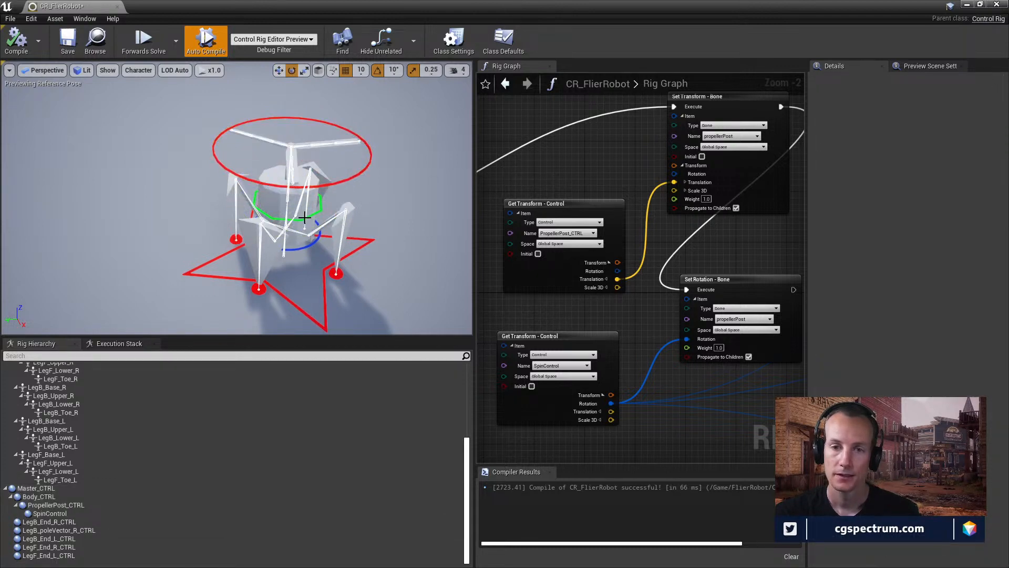
- Compile the control rig to reset the test pose, and look over the propeller post nodes in the Rig Graph
click(16, 41)
right_drag(140, 146, 189, 146)
right_drag(704, 315, 520, 270)
scroll(637, 286, down, 5)
drag(586, 172, 578, 268)
right_drag(563, 281, 748, 352)
scroll(694, 377, up, 2)
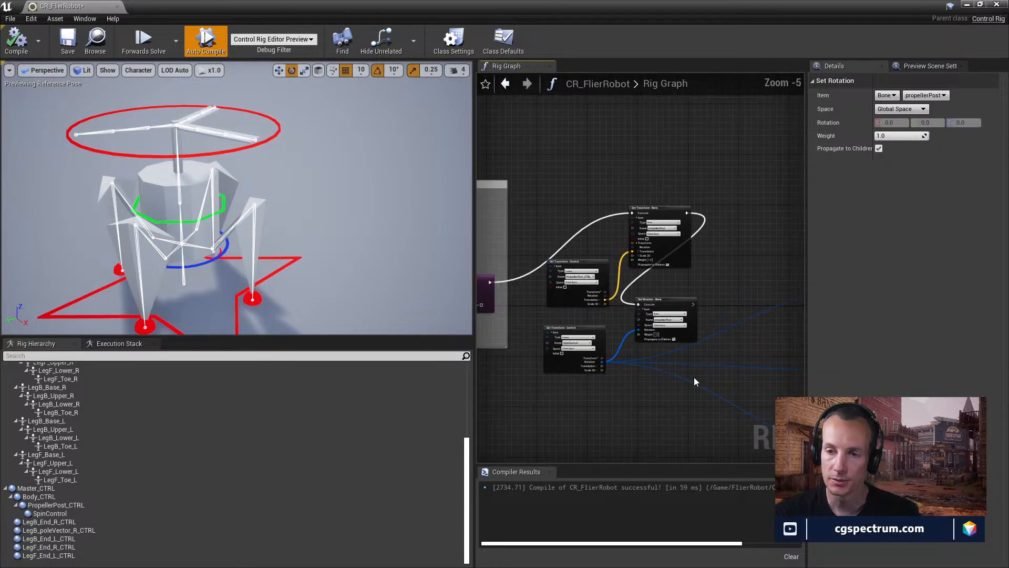
right_drag(694, 376, 767, 381)
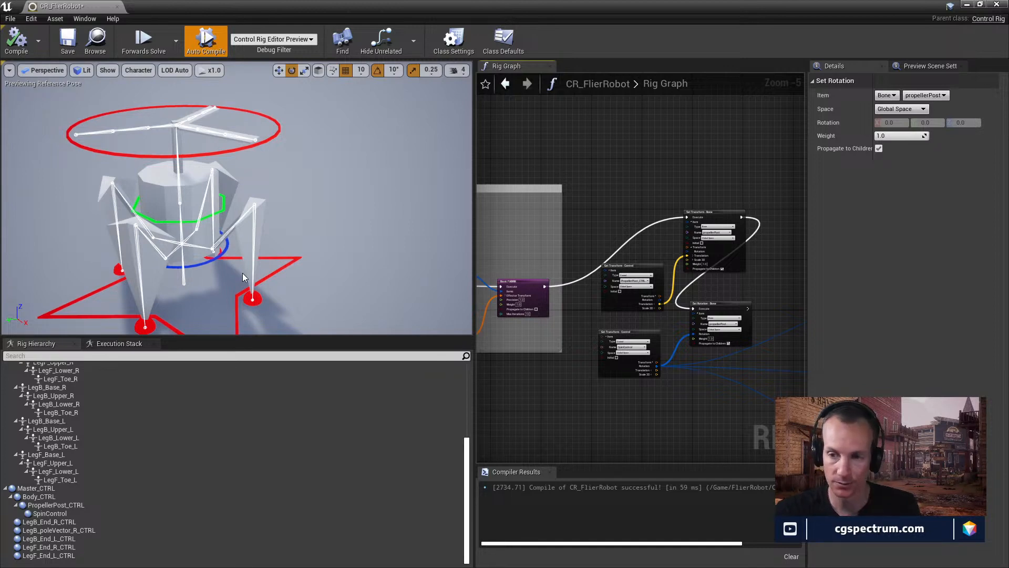
- Group the four propeller post transform and rotation nodes in a comment labelled "Propeller Post Contorls"
scroll(639, 223, down, 2)
right_drag(693, 219, 759, 204)
drag(745, 191, 613, 332)
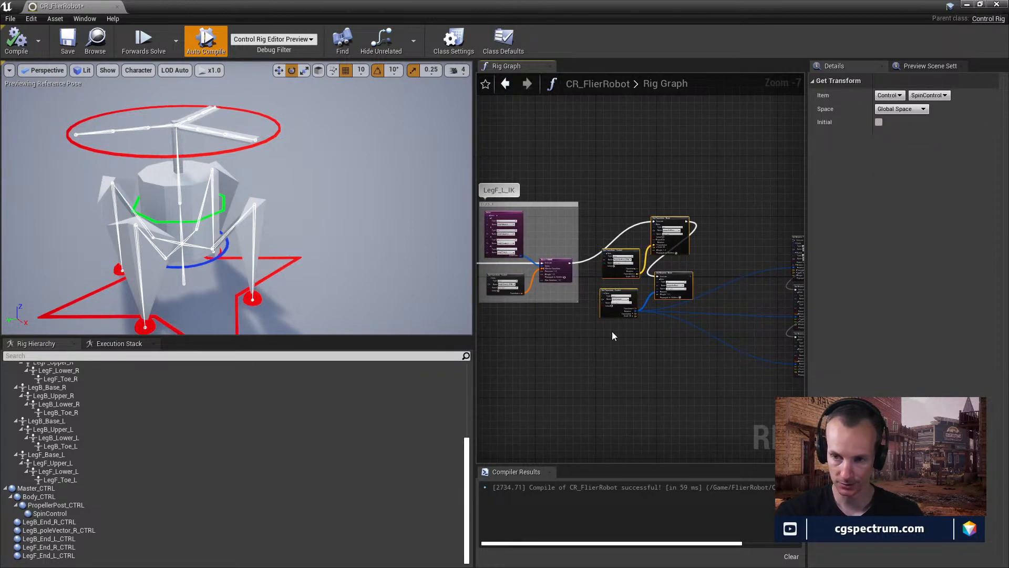
right_click(623, 250)
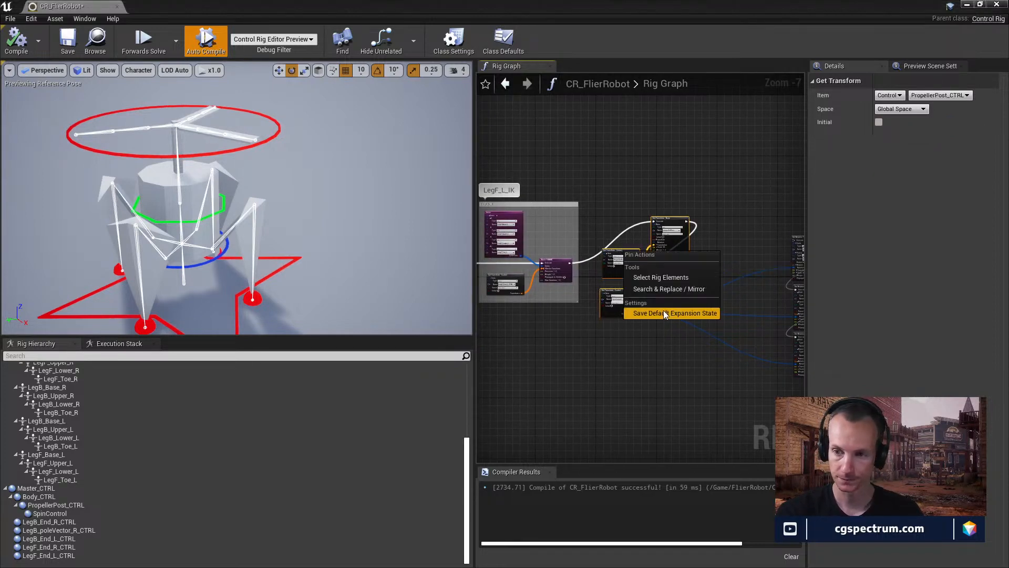
click(614, 212)
drag(596, 190, 683, 331)
right_click(658, 349)
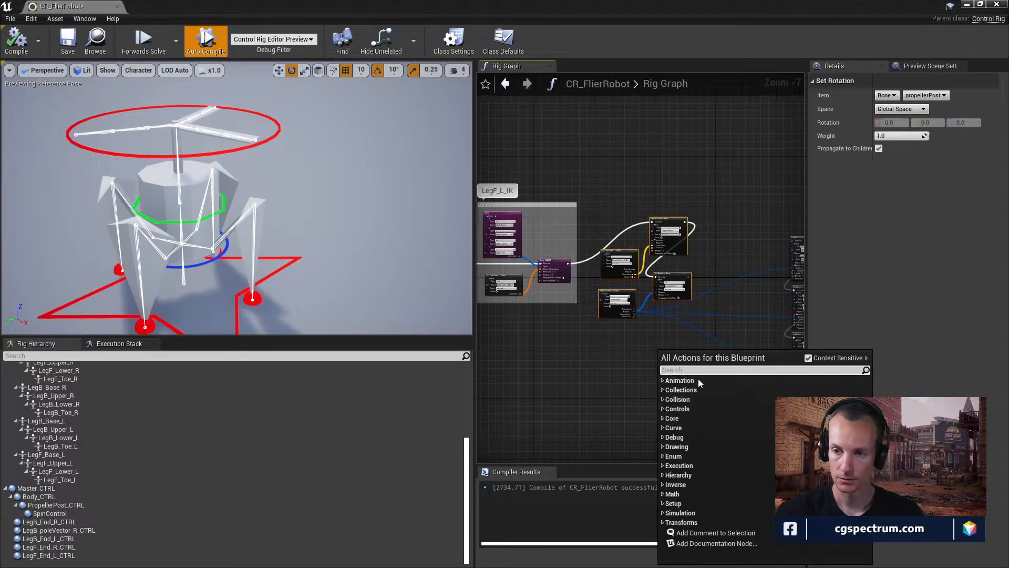
click(696, 534)
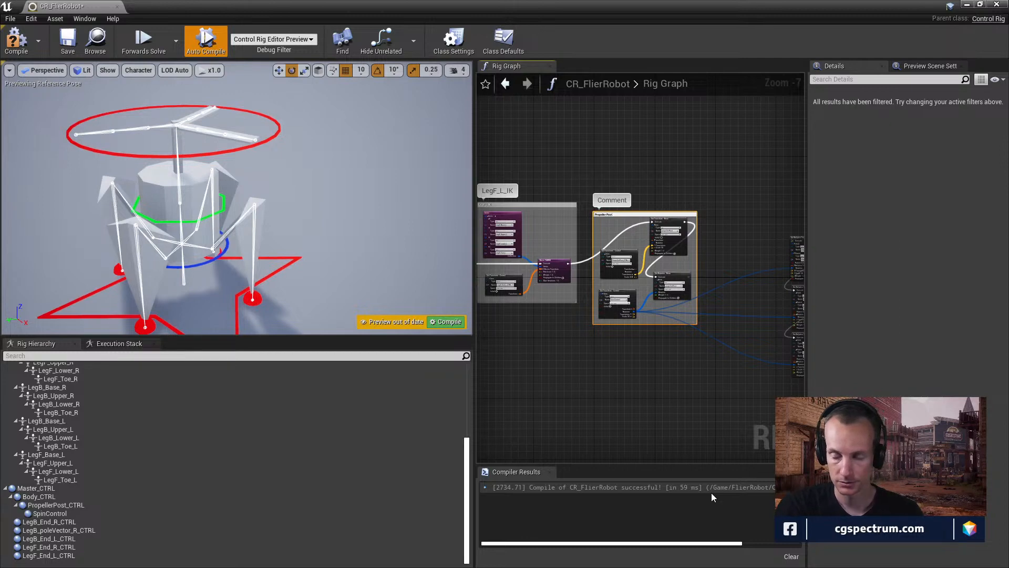
text(Propeller Post Contorls)
key(Return)
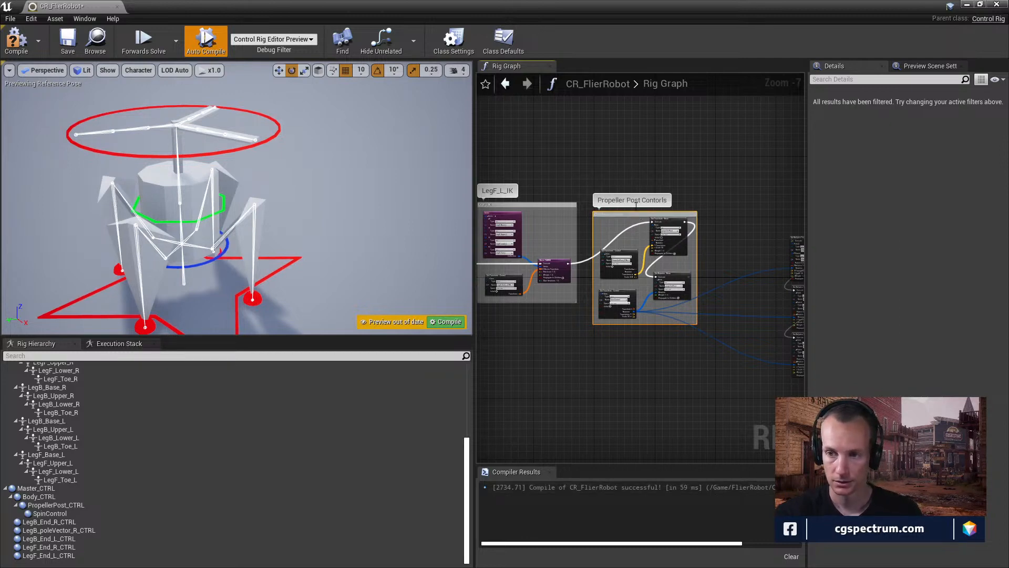
- Correct the comment's title to "Propeller Post Controls" and deselect it
double_click(634, 201)
click(661, 201)
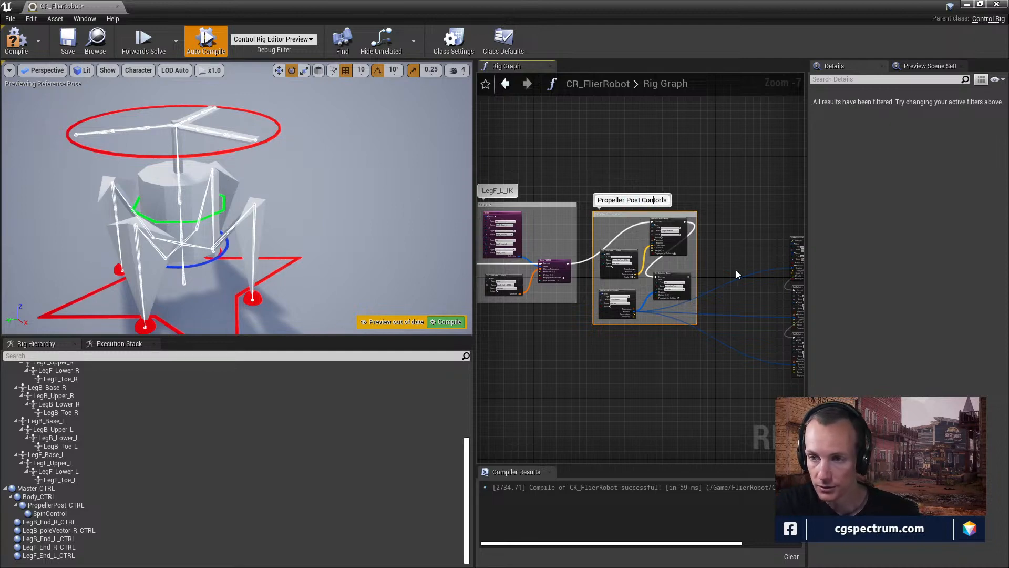
key(BackSpace)
text(o)
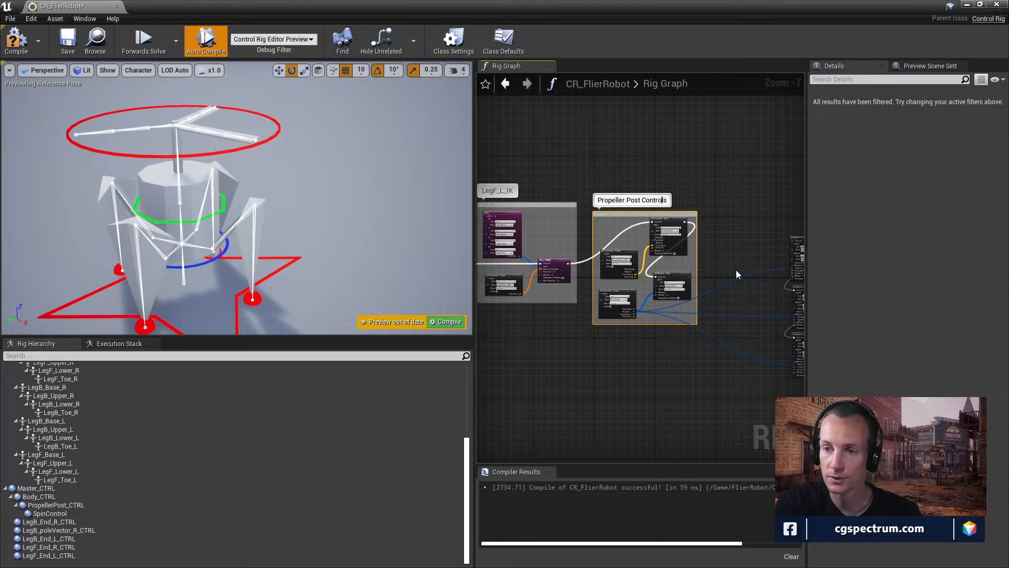
key(Return)
click(652, 380)
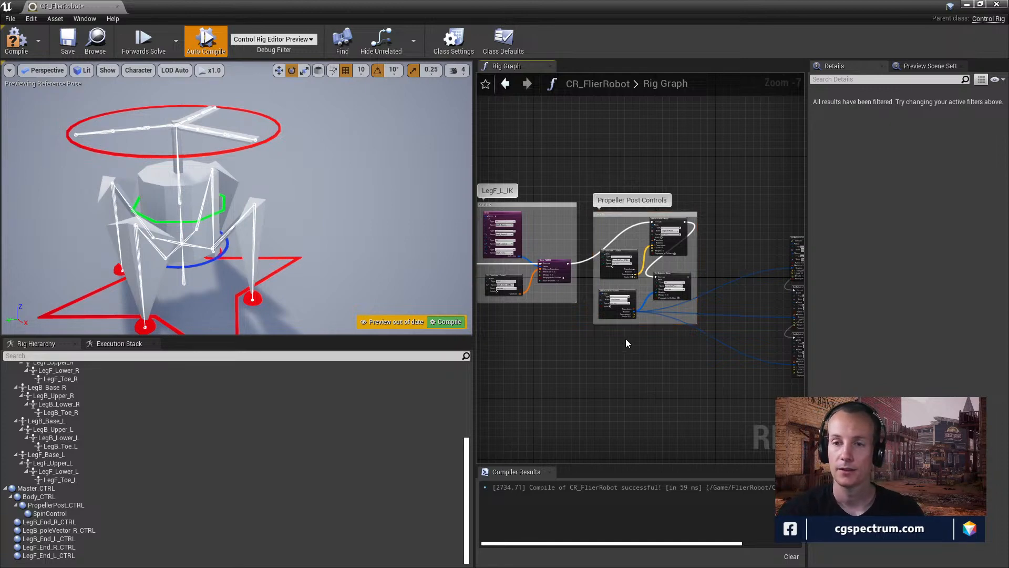
- Move the Propeller Post Controls group slightly up, nearly level with the neighbouring LegF_L_IK comment, and compile and save the rig
right_drag(630, 349, 651, 375)
scroll(657, 337, up, 2)
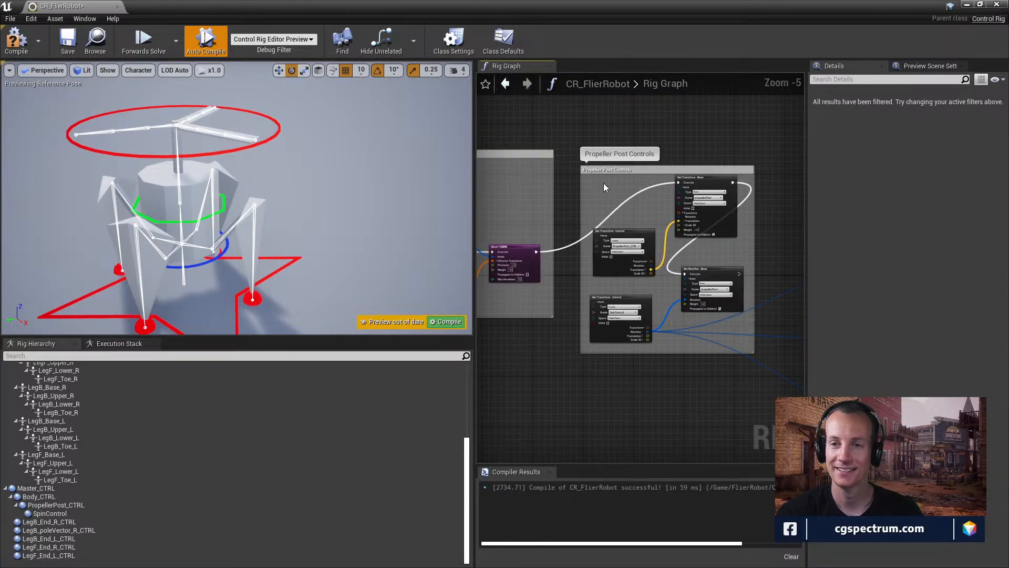
drag(641, 170, 641, 160)
scroll(645, 418, down, 2)
right_drag(697, 413, 595, 351)
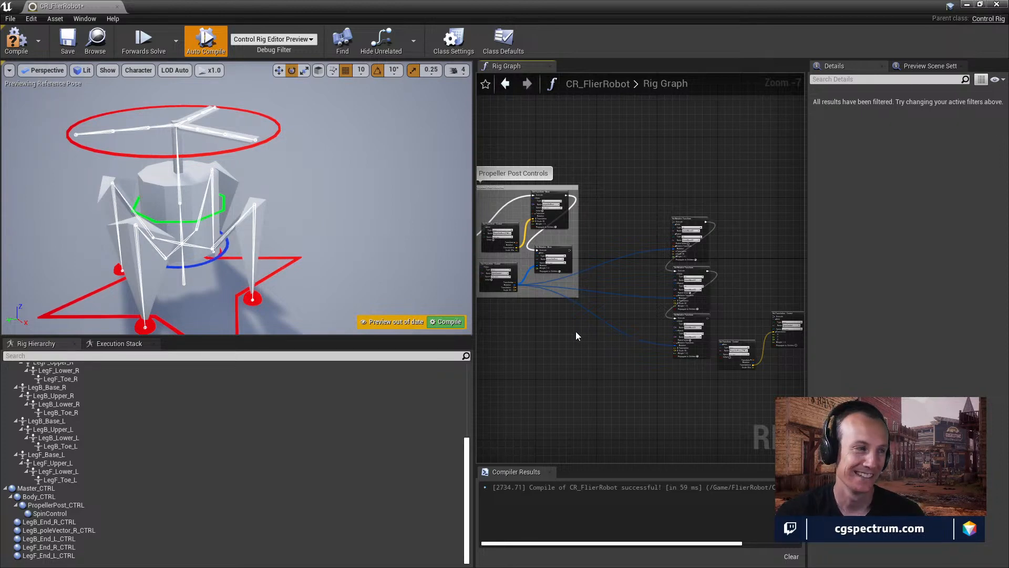
right_drag(584, 361, 639, 386)
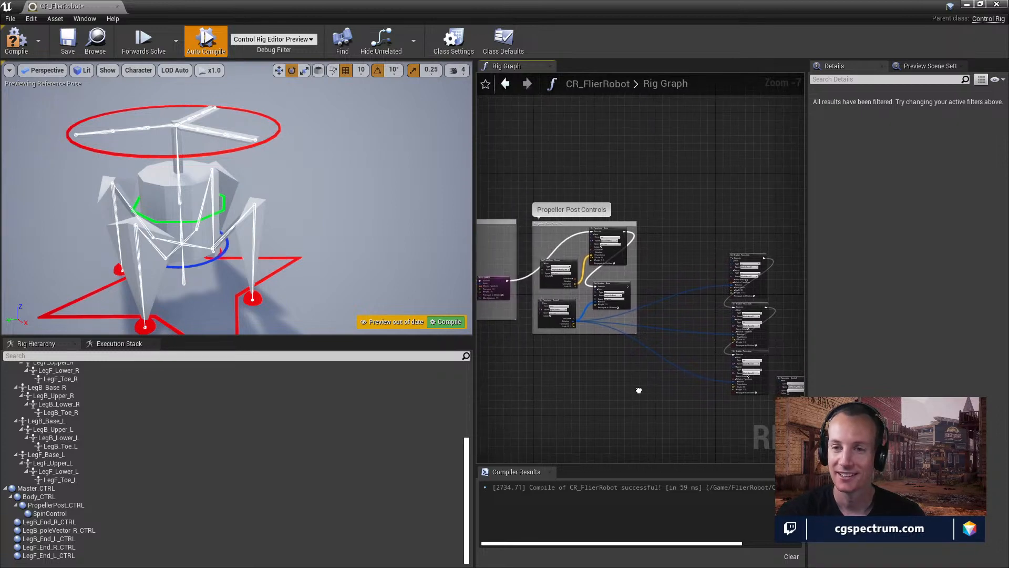
scroll(633, 244, up, 2)
right_drag(637, 243, 697, 253)
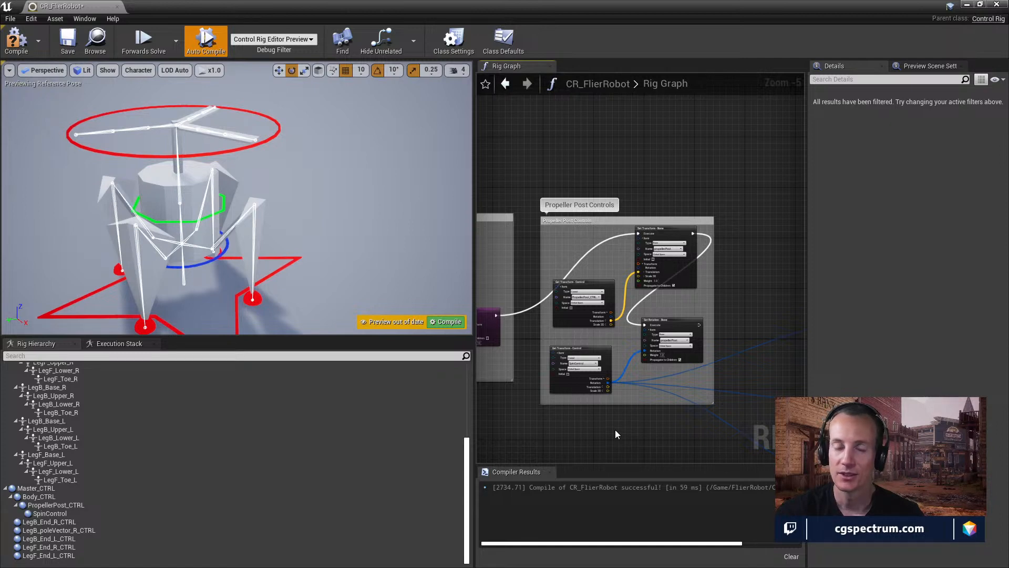
click(49, 46)
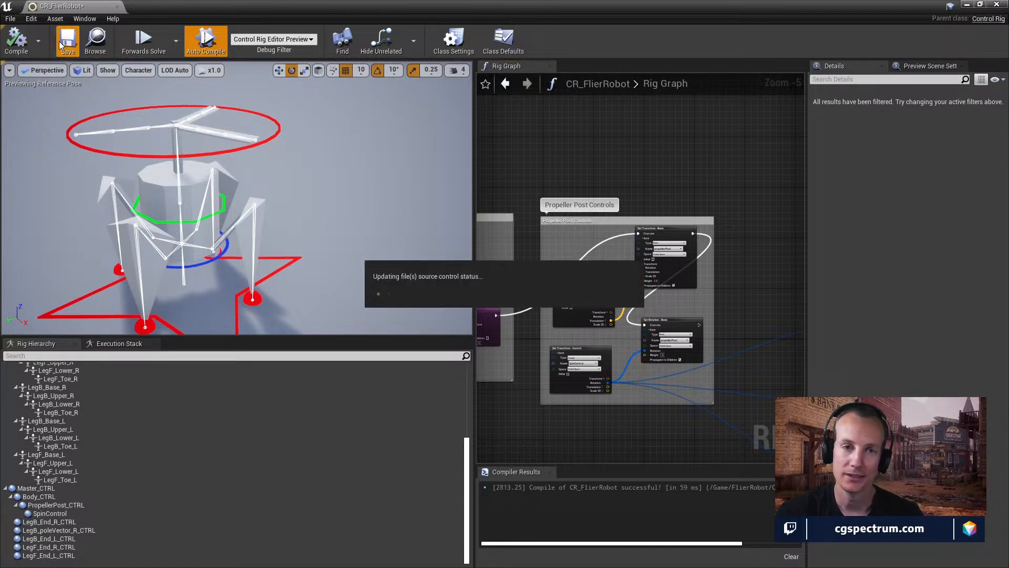
- Test PropellerPost_CTRL by shifting it slightly down along the post, and save the rig
click(210, 213)
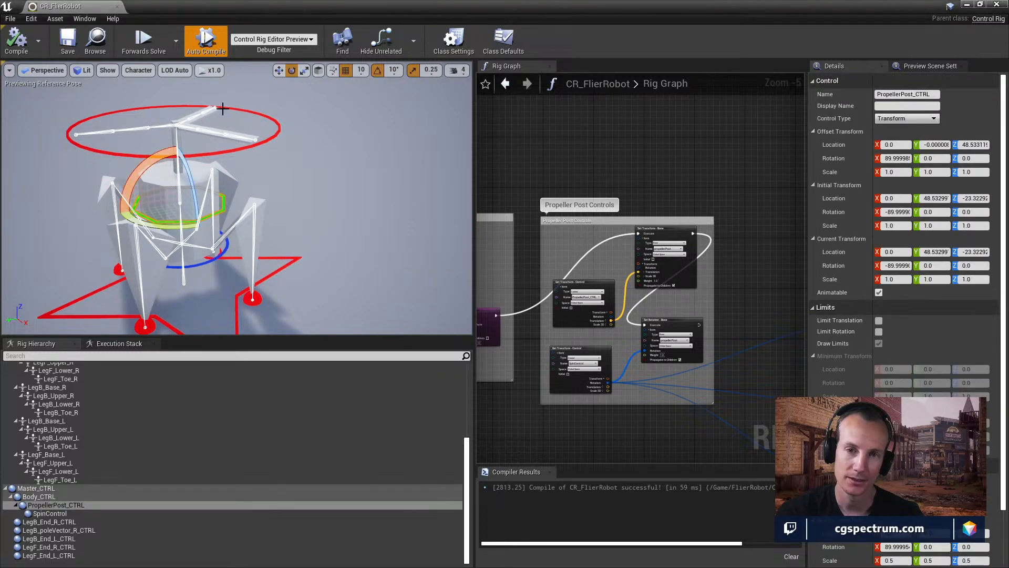
click(279, 70)
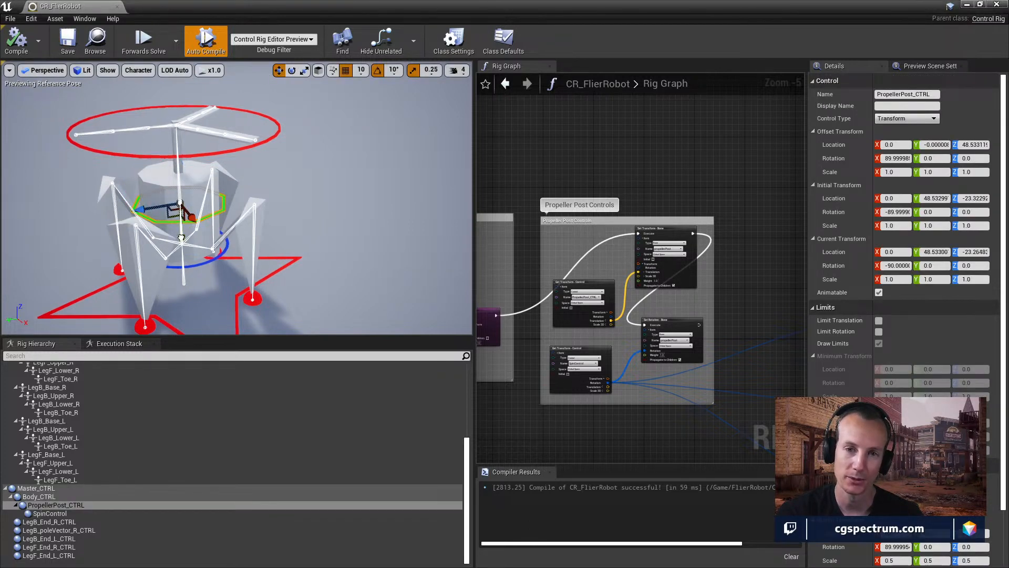
mouse_move(181, 238)
mouse_down()
mouse_move(181, 217)
mouse_move(181, 239)
mouse_up()
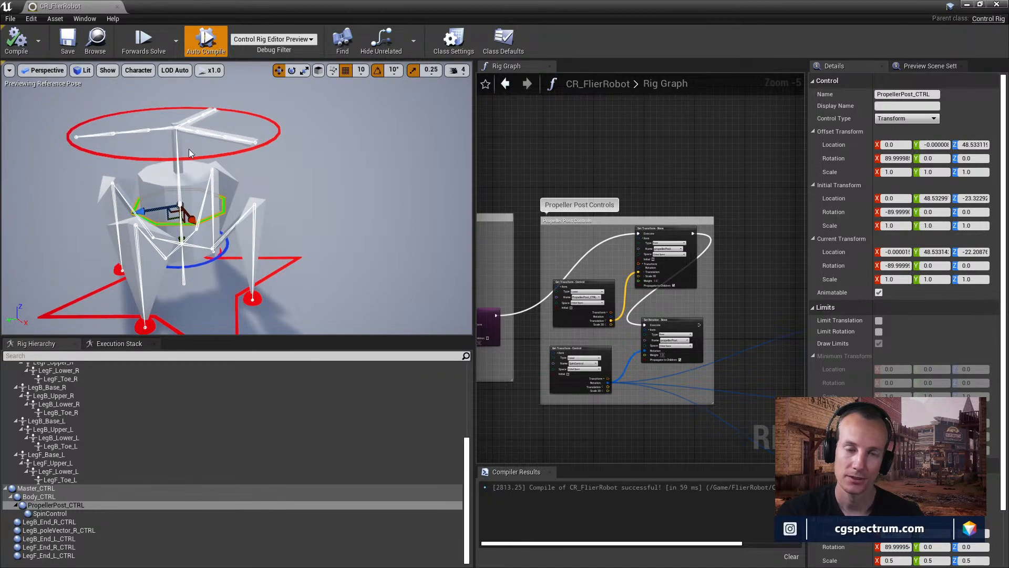
key(ctrl+s)
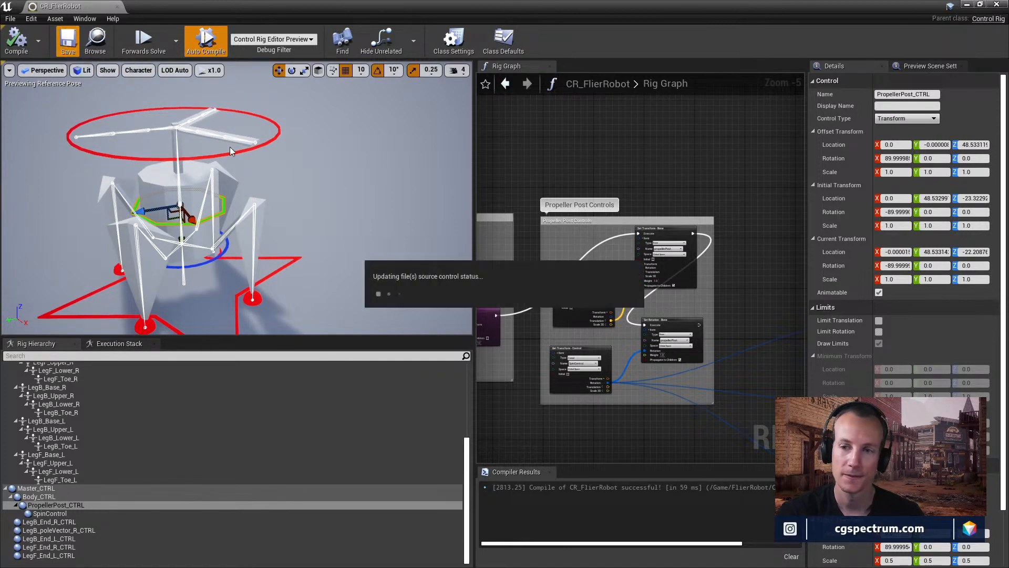
- Examine the three chained nodes driven by SpinControl's rotation and the separate node pair beside them in the Rig Graph
right_drag(715, 370, 589, 317)
scroll(671, 298, down, 2)
scroll(590, 317, down, 1)
right_drag(667, 283, 640, 280)
scroll(633, 273, up, 6)
scroll(667, 268, down, 4)
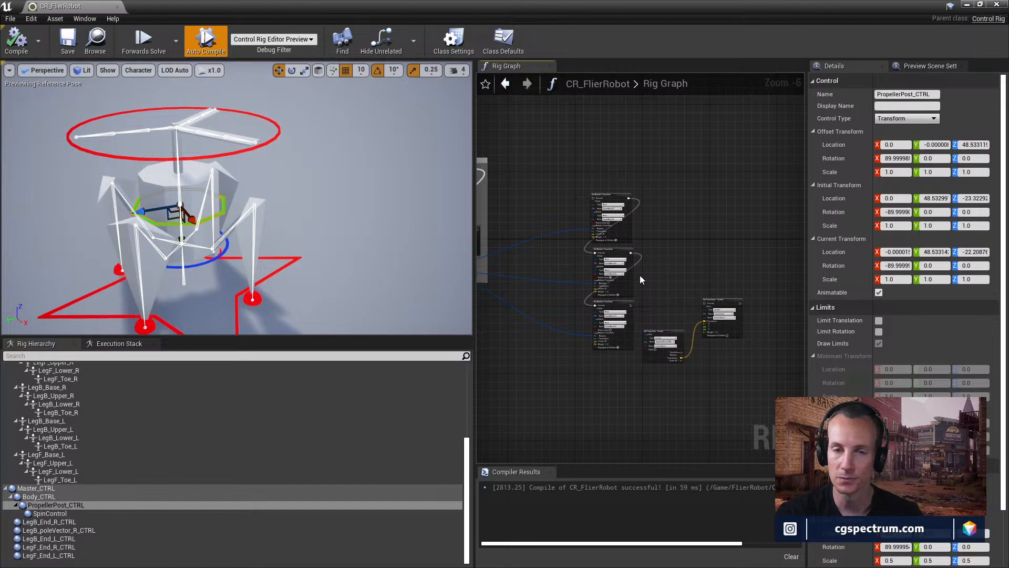
right_drag(645, 261, 658, 315)
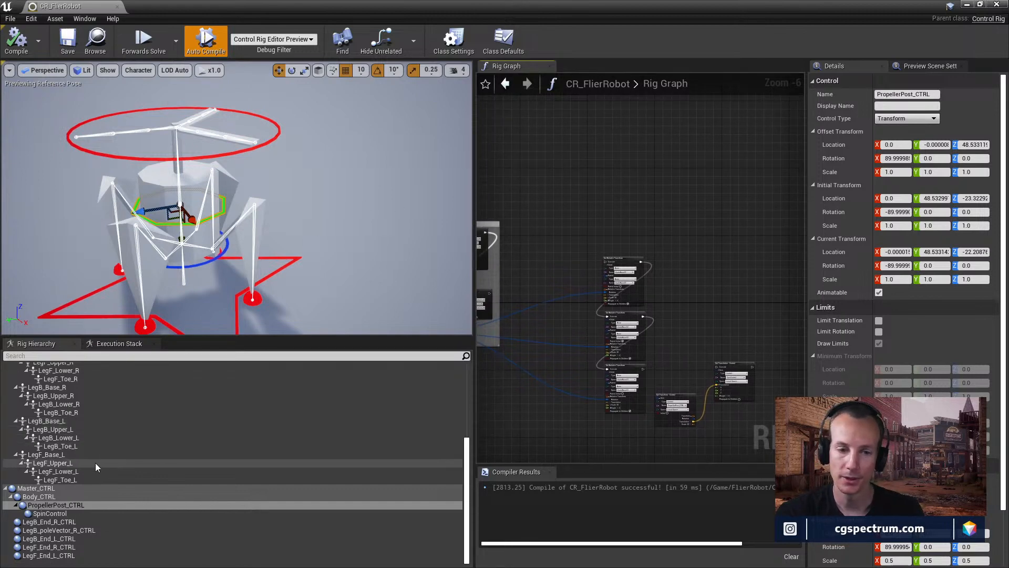
- Select the first blade's bones, blade01_01 through blade01_03, in the rig hierarchy
scroll(78, 437, up, 3)
scroll(79, 437, up, 3)
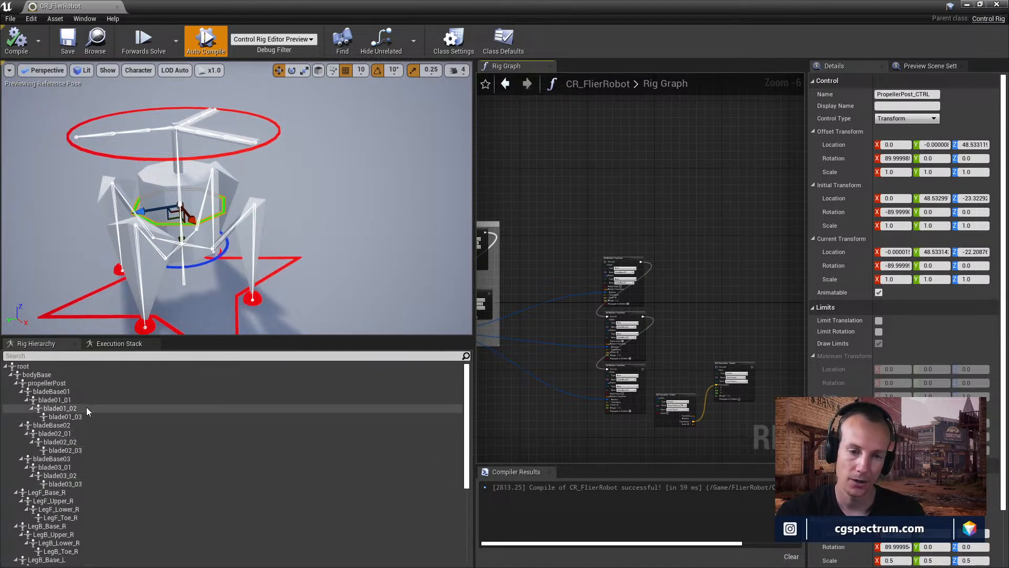
click(73, 400)
shift+click(70, 414)
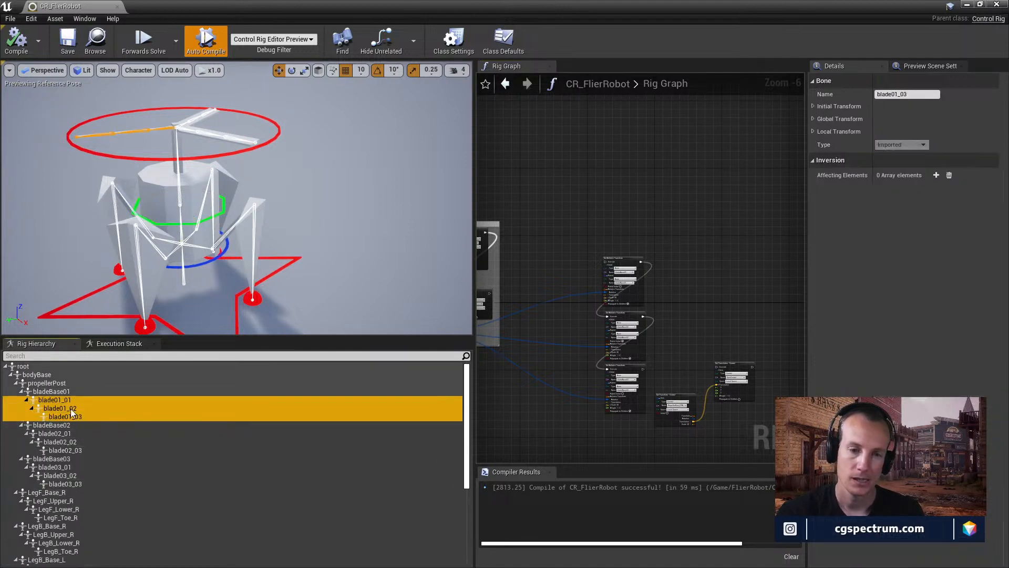
- Create a collection node in the Rig Graph from bones bladeBase01, blade01_01, blade01_02 and blade01_03
click(68, 391)
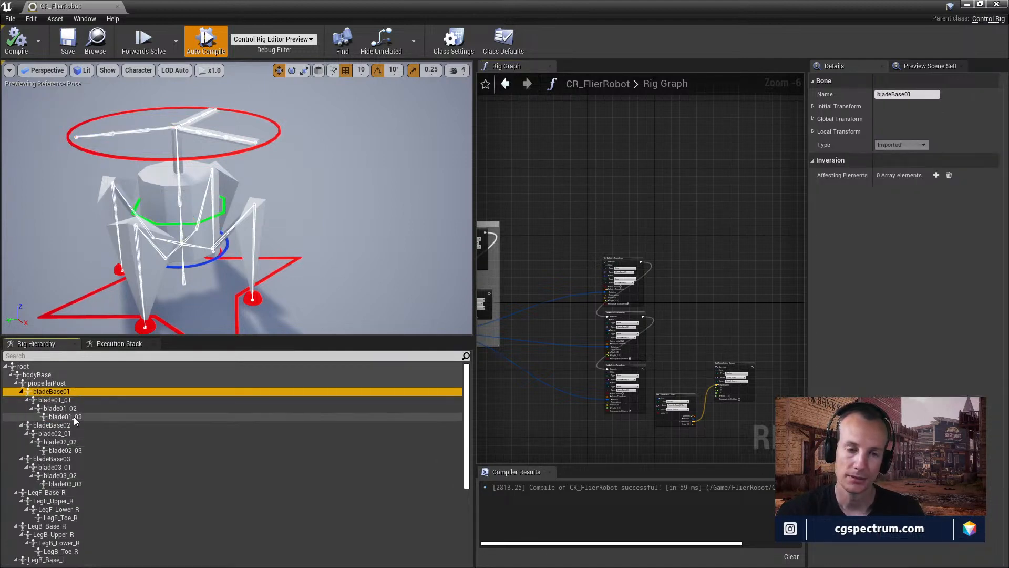
shift+click(74, 415)
drag(74, 415, 599, 121)
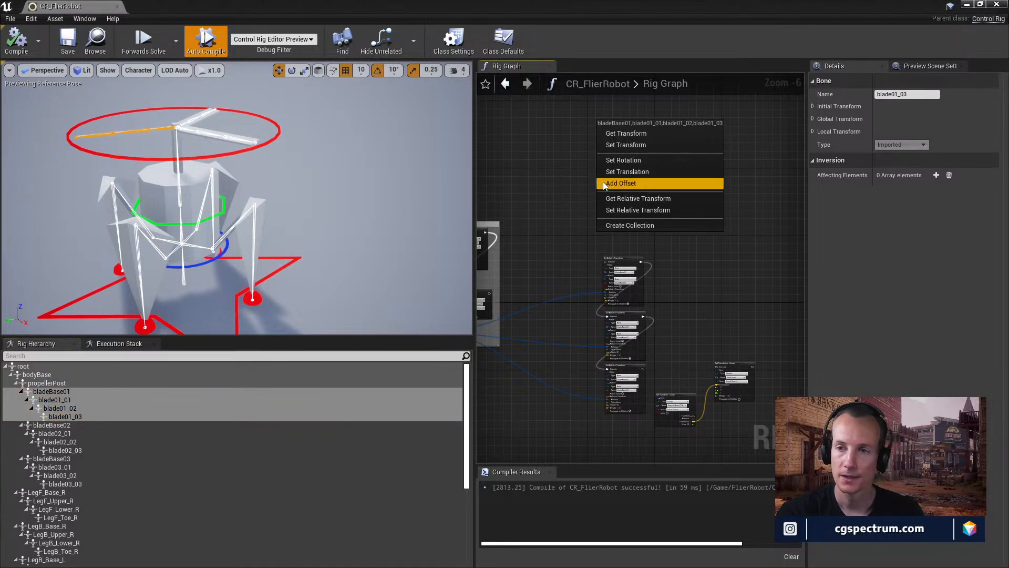
click(632, 225)
scroll(614, 216, up, 4)
right_drag(625, 142, 647, 318)
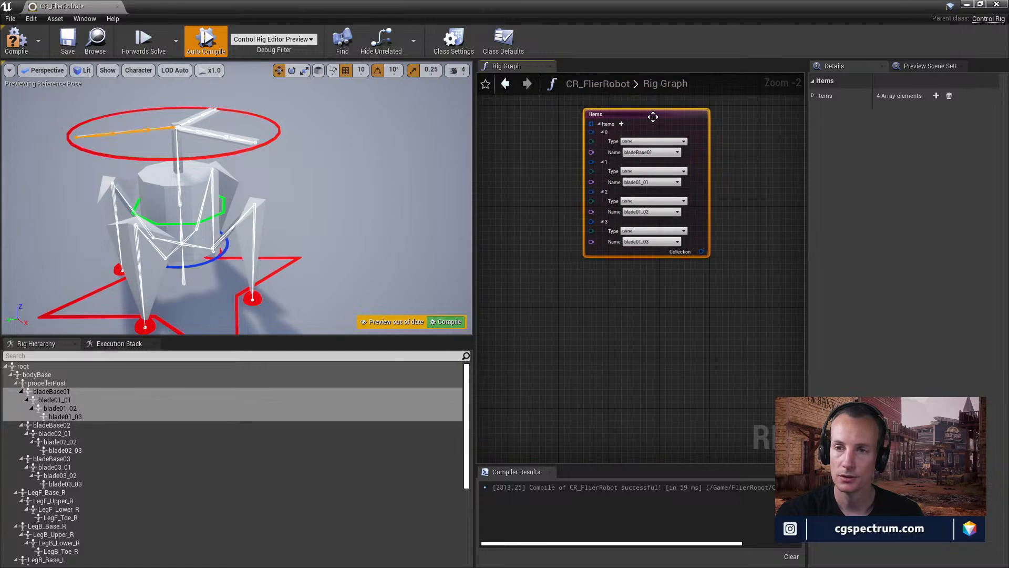
- Position the blade Items collection node above and slightly to the left of the first Set Relative Transform node
drag(653, 117, 605, 248)
scroll(642, 270, up, 2)
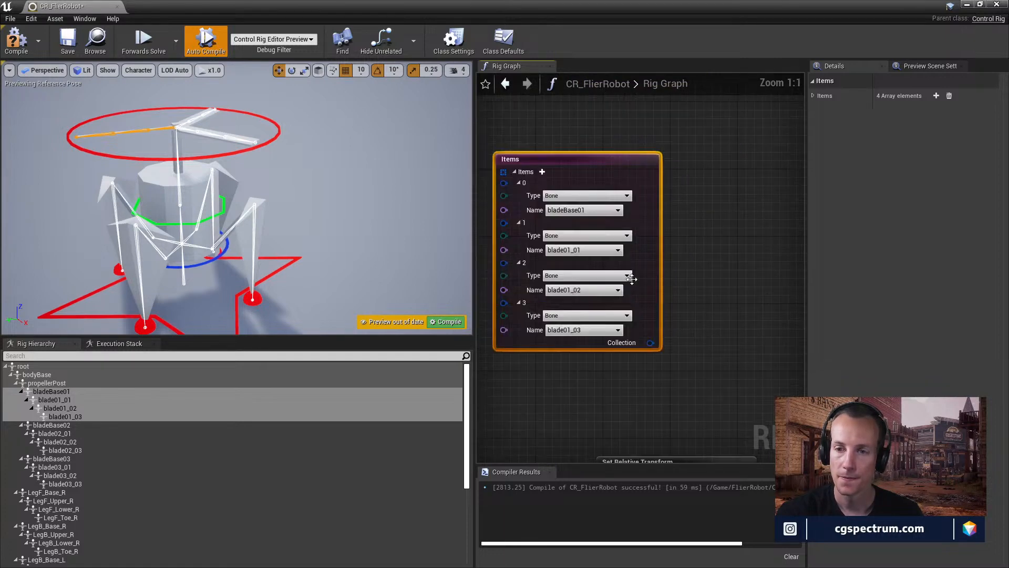
scroll(618, 310, down, 2)
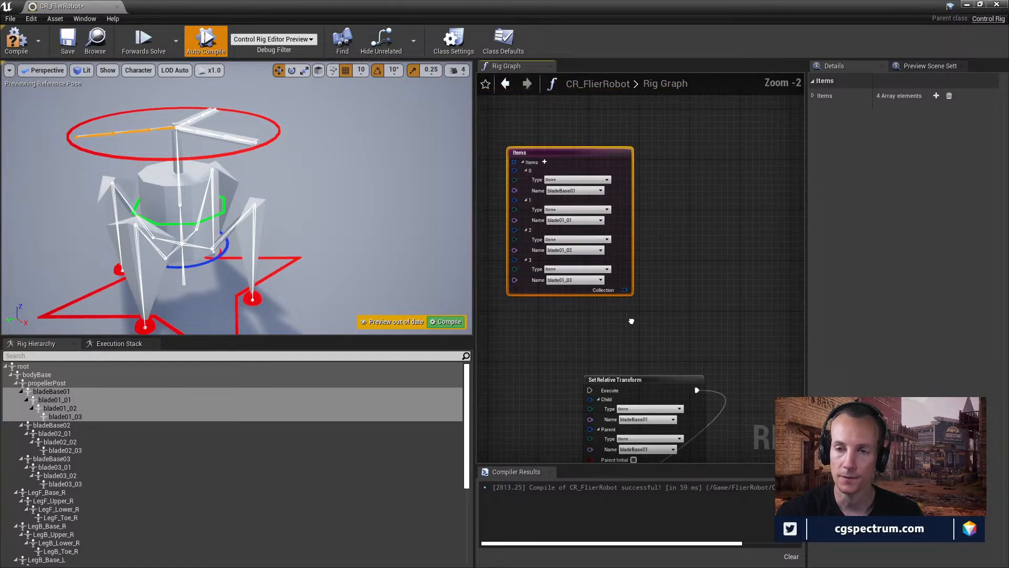
right_drag(691, 321, 745, 325)
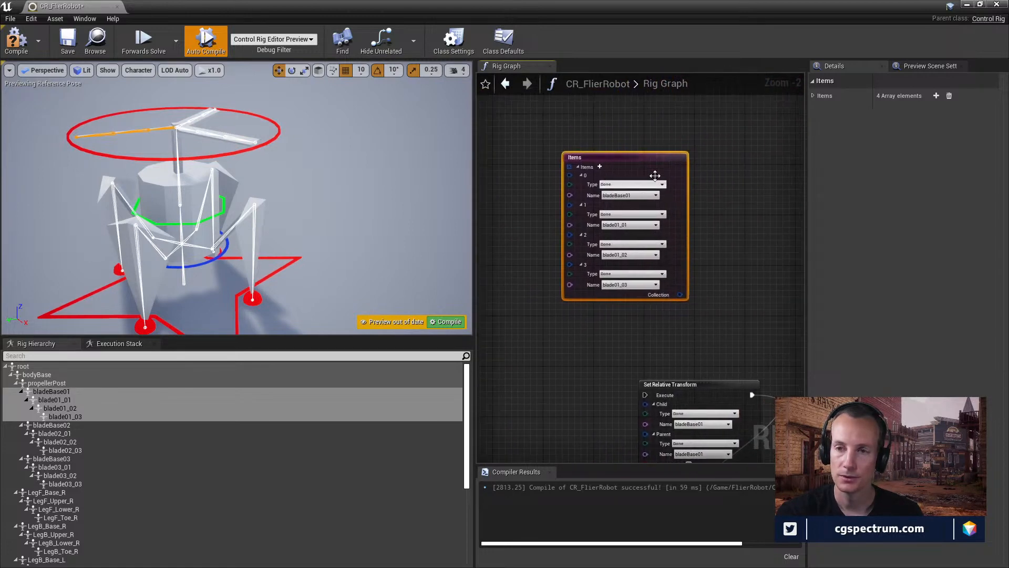
drag(639, 157, 567, 144)
right_drag(686, 302, 648, 285)
right_click(648, 288)
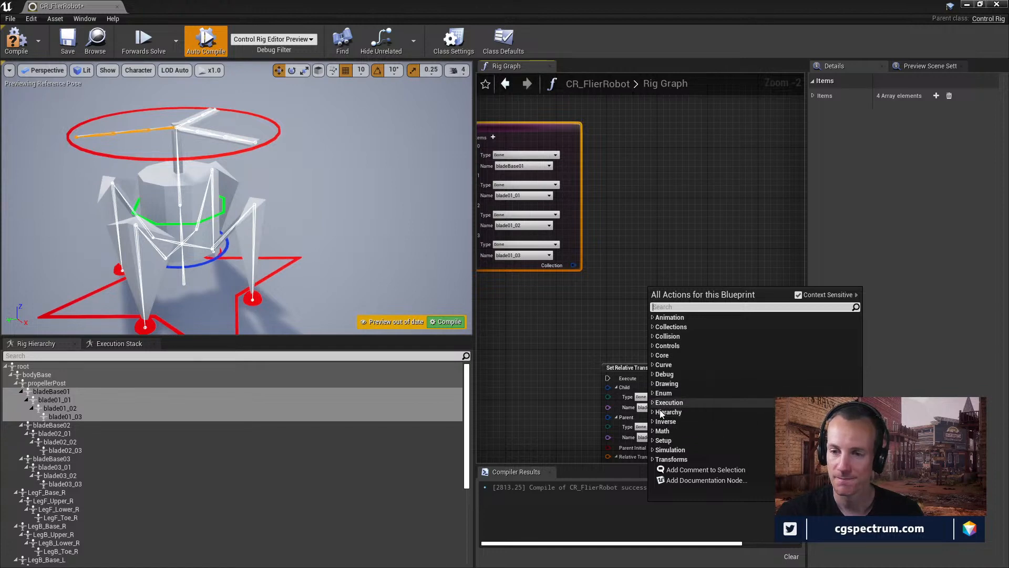
click(662, 431)
scroll(721, 449, down, 3)
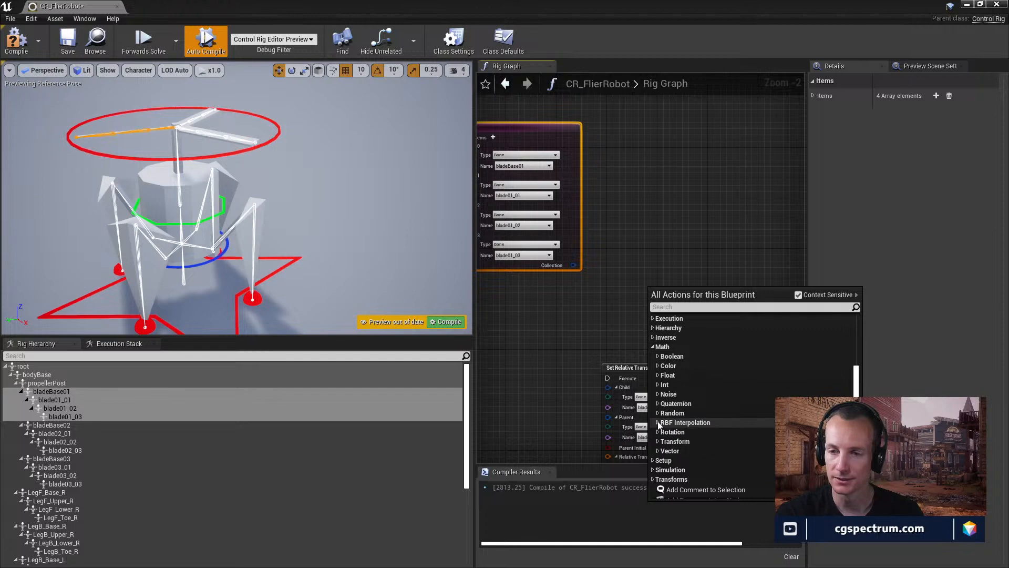
scroll(658, 425, up, 3)
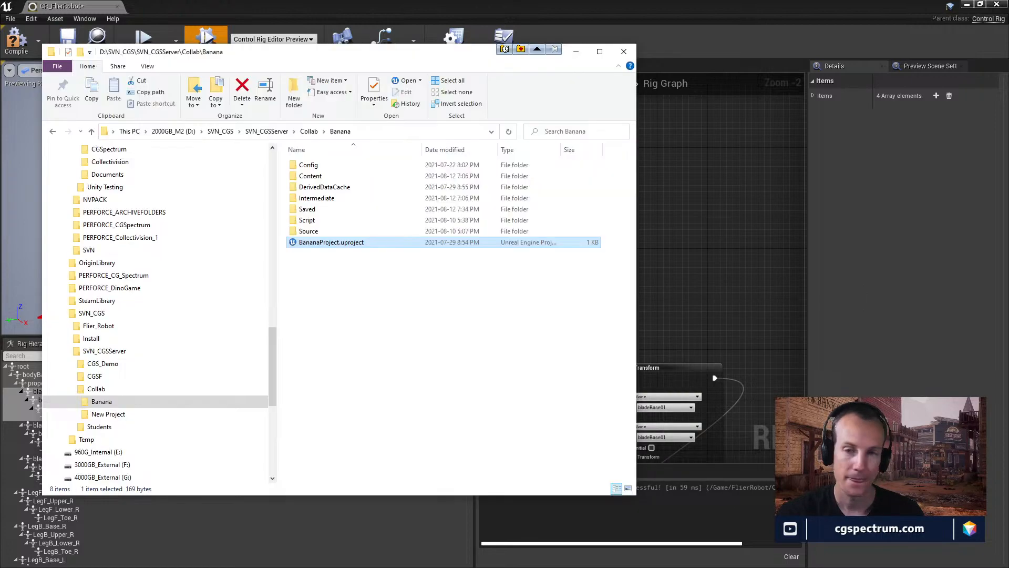
- Switch to File Explorer and open the ControlRig_Examples project from the D:\Temp folder
scroll(173, 370, up, 2)
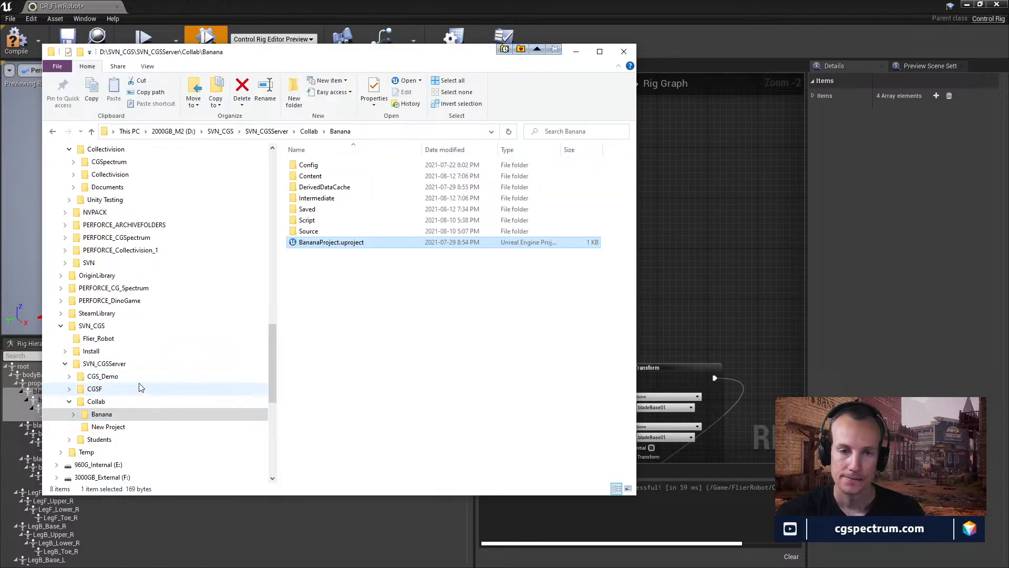
scroll(142, 372, up, 2)
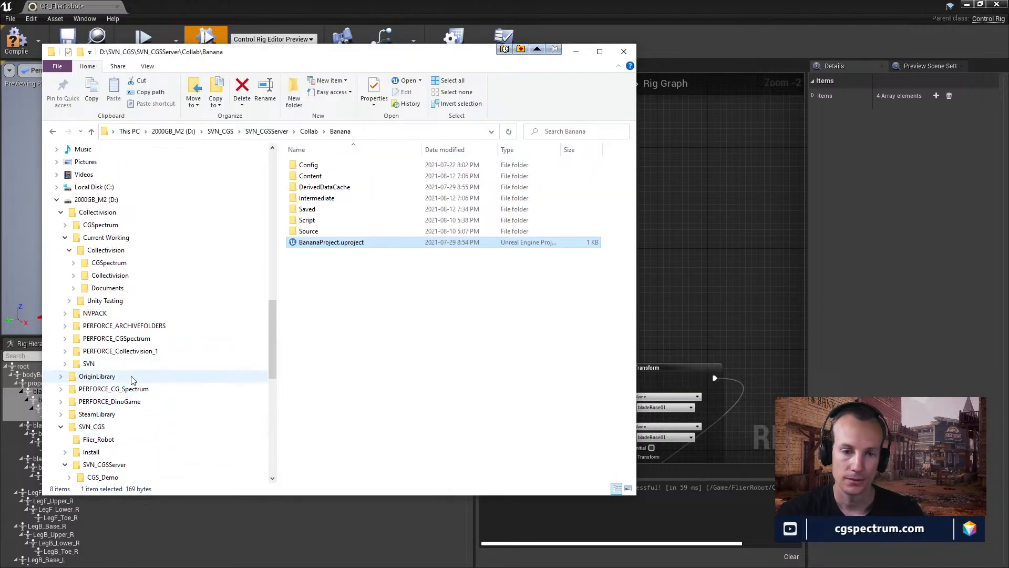
scroll(132, 383, down, 3)
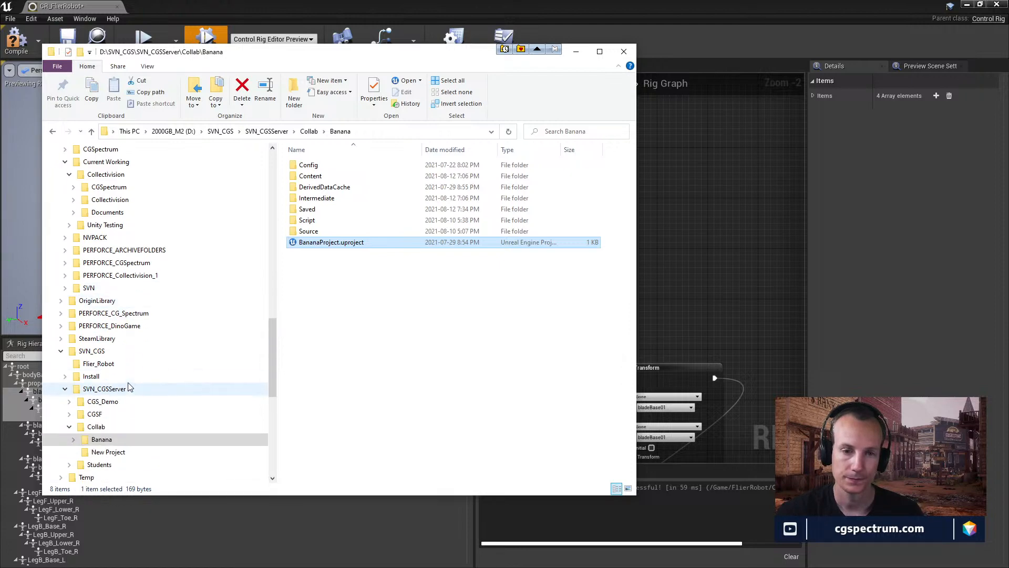
click(86, 476)
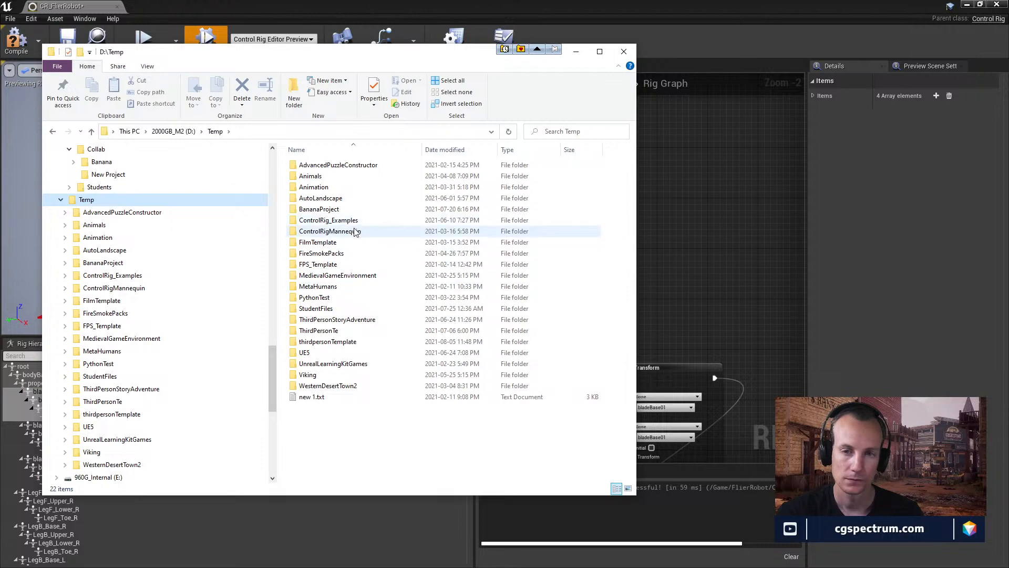
double_click(336, 220)
double_click(330, 232)
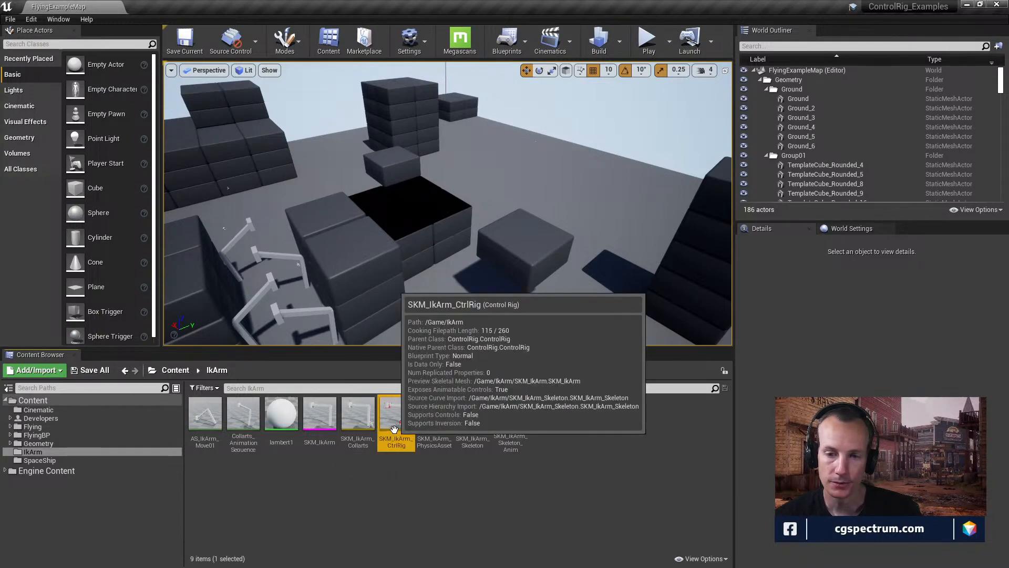
- Open the SKM_IkArm_CtrlRig control rig to check its graph, and close it again
double_click(397, 437)
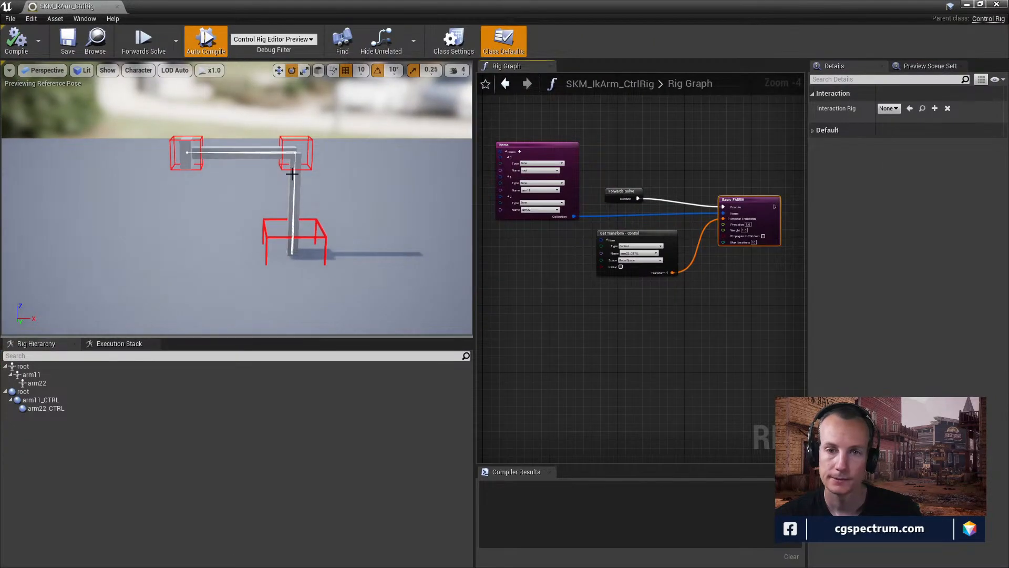
drag(305, 7, 288, 440)
click(746, 438)
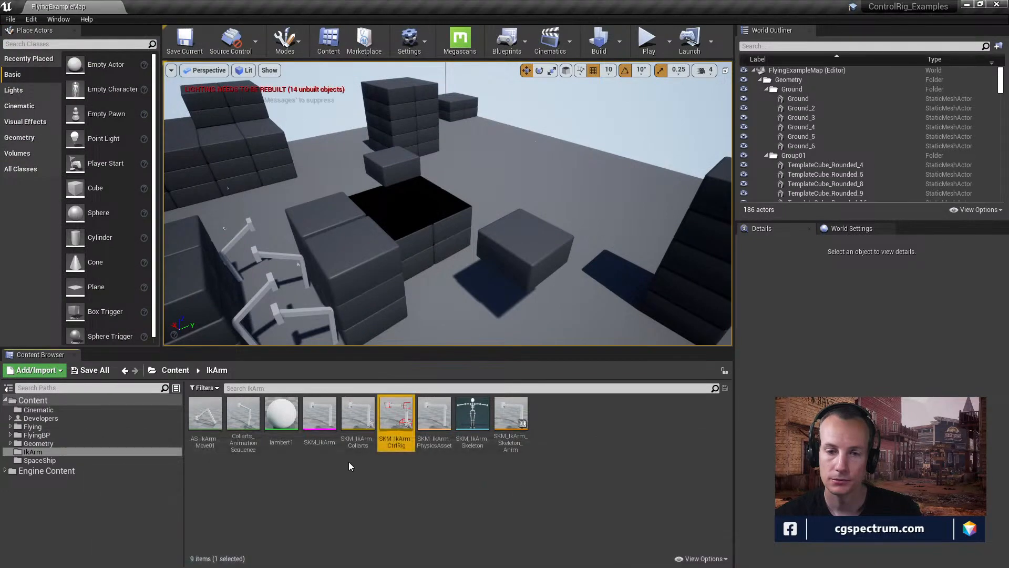
- Open the SKM_IkArm_Collarts control rig at full size and test arm22_CTRL by moving it in the viewport
double_click(358, 415)
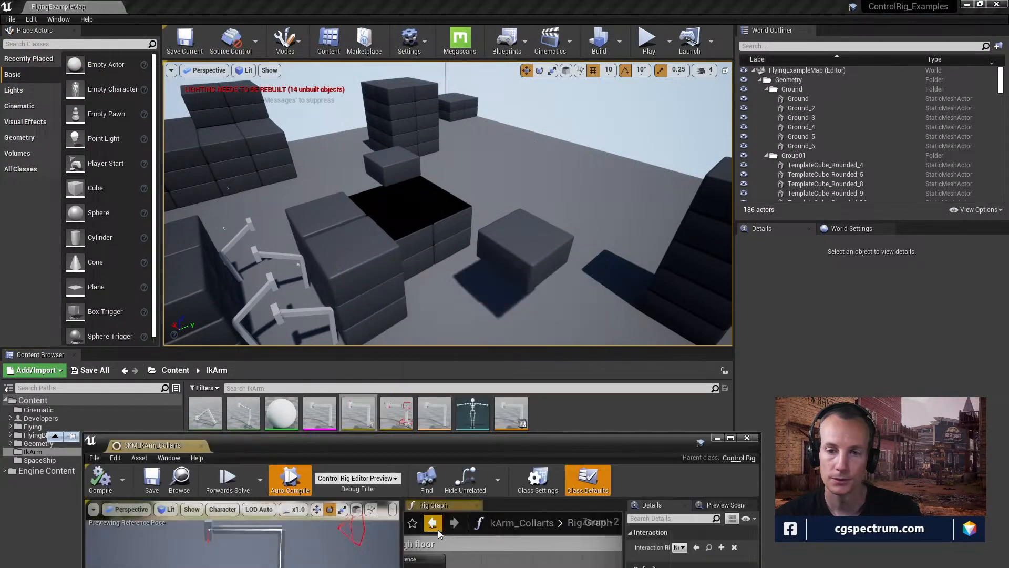
double_click(405, 456)
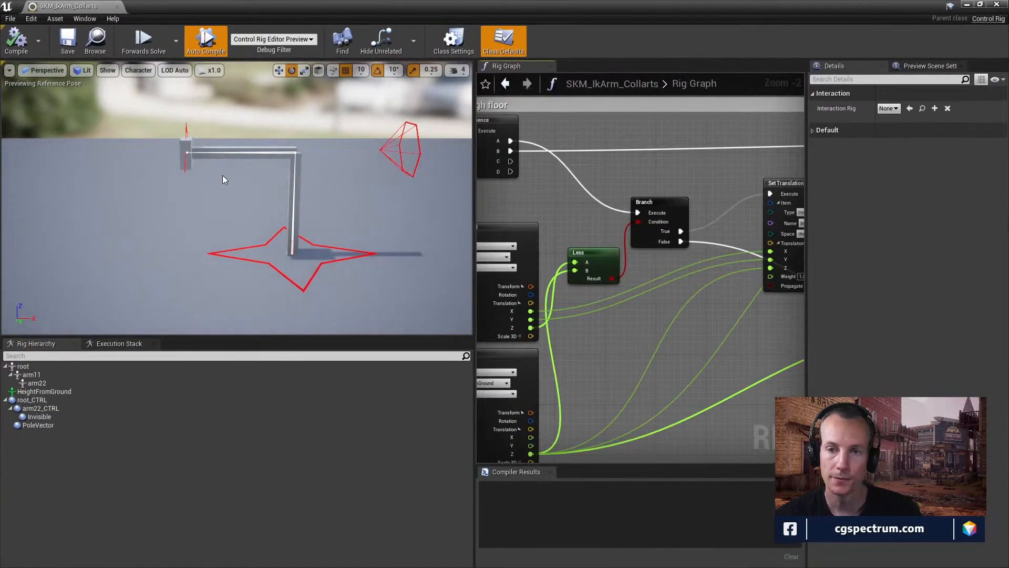
click(186, 127)
key(w)
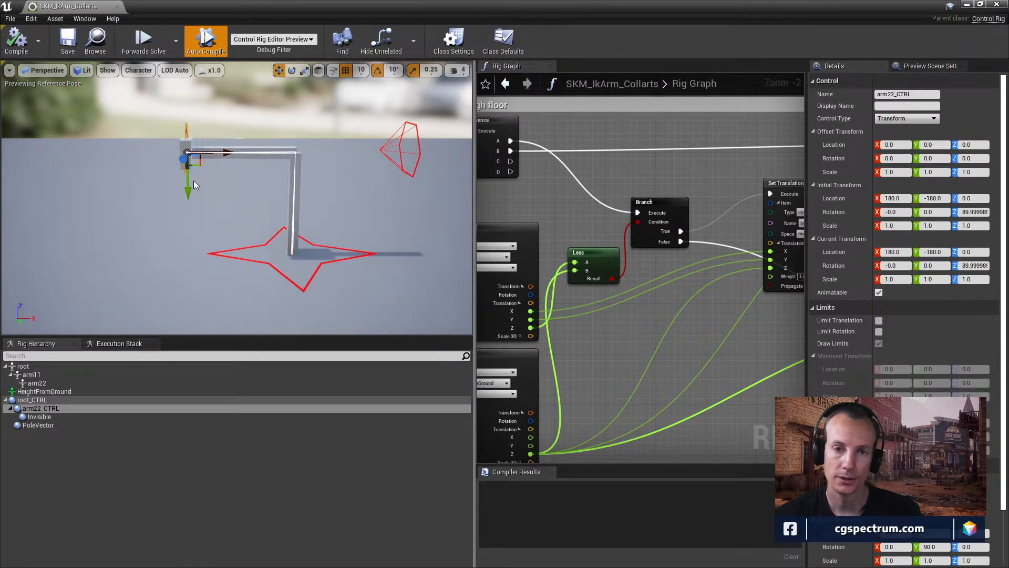
drag(193, 184, 285, 200)
- Examine the two Verlet (Vector) nodes and their connections in the example arm rig's graph
right_drag(571, 293, 802, 263)
scroll(617, 309, down, 4)
scroll(630, 351, up, 5)
right_drag(647, 269, 637, 356)
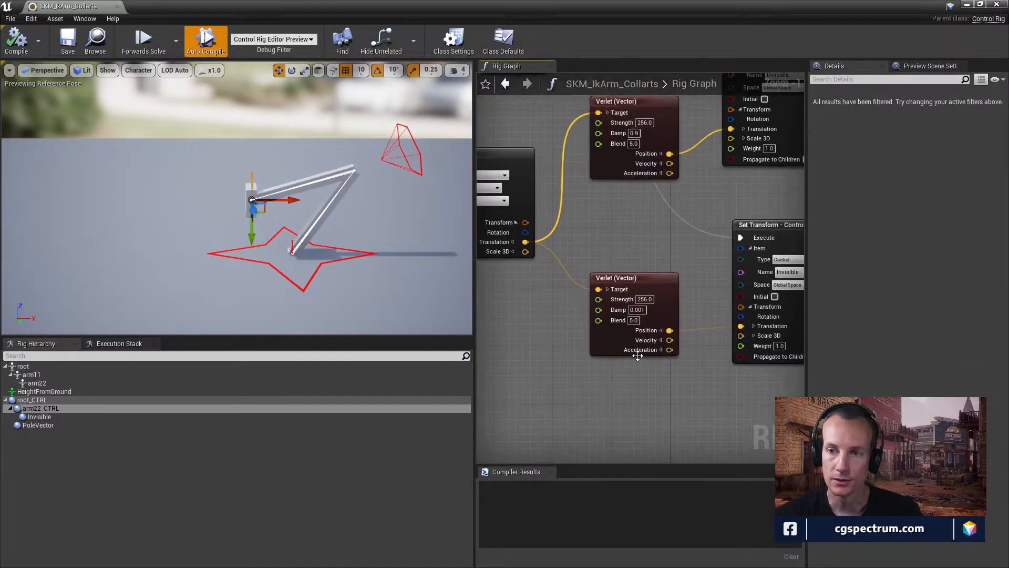
scroll(637, 356, up, 1)
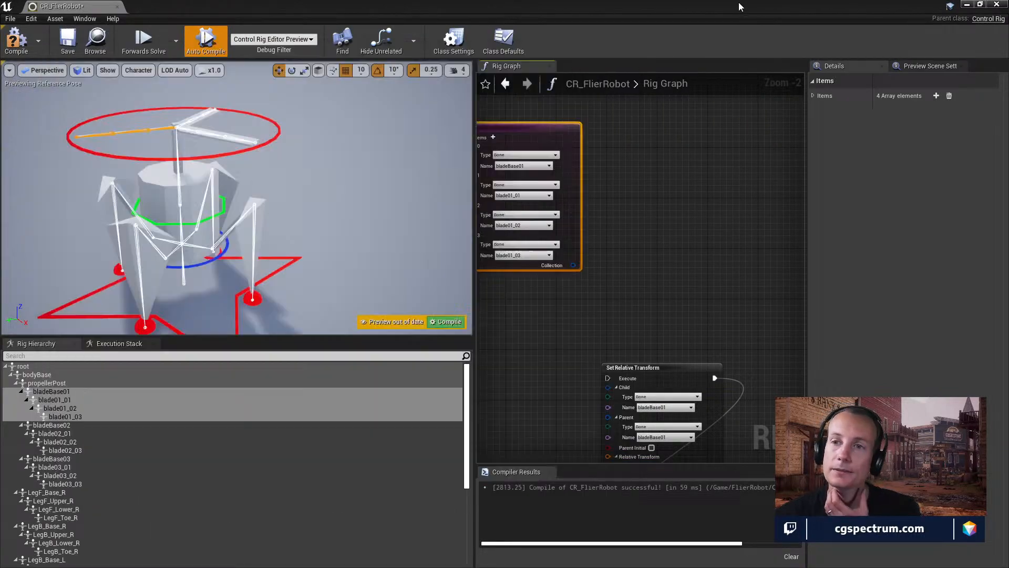
- Return to CR_FlierRobot and add a Verlet (Vector) node to the right of the blade Items collection
right_drag(641, 340, 658, 262)
right_click(657, 260)
text(verle)
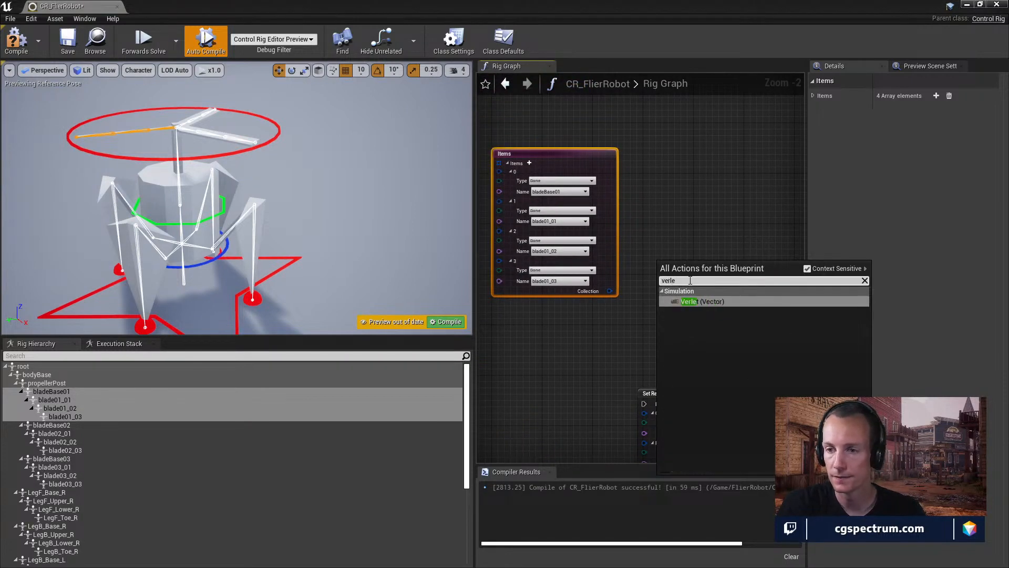
key(Return)
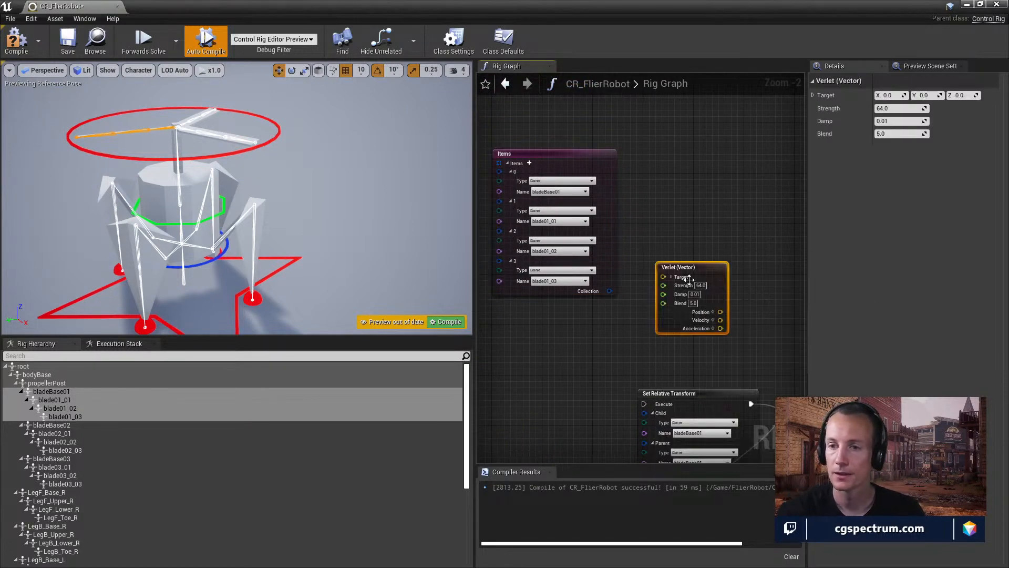
scroll(743, 236, up, 2)
right_drag(704, 247, 702, 204)
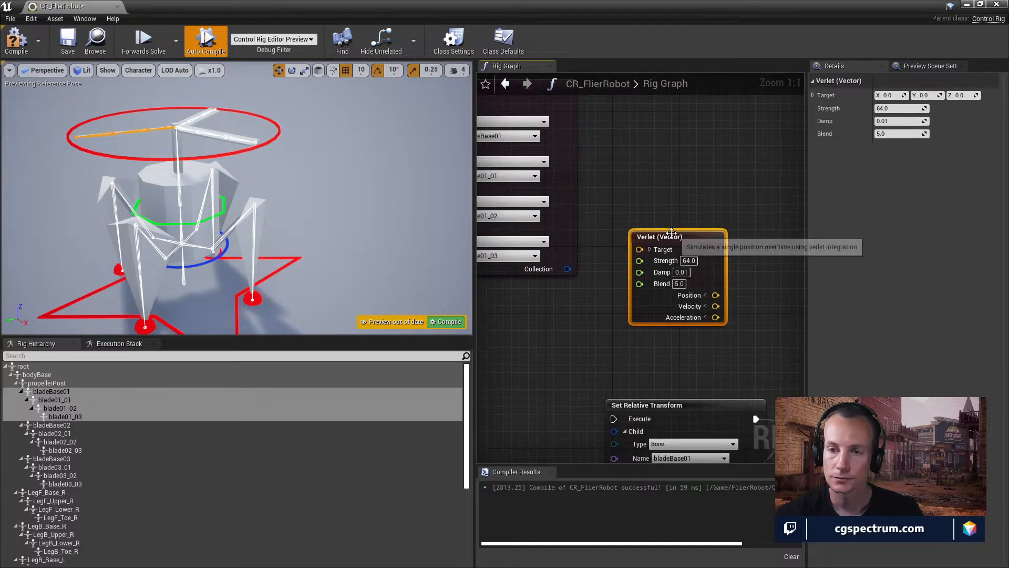
drag(692, 247, 726, 255)
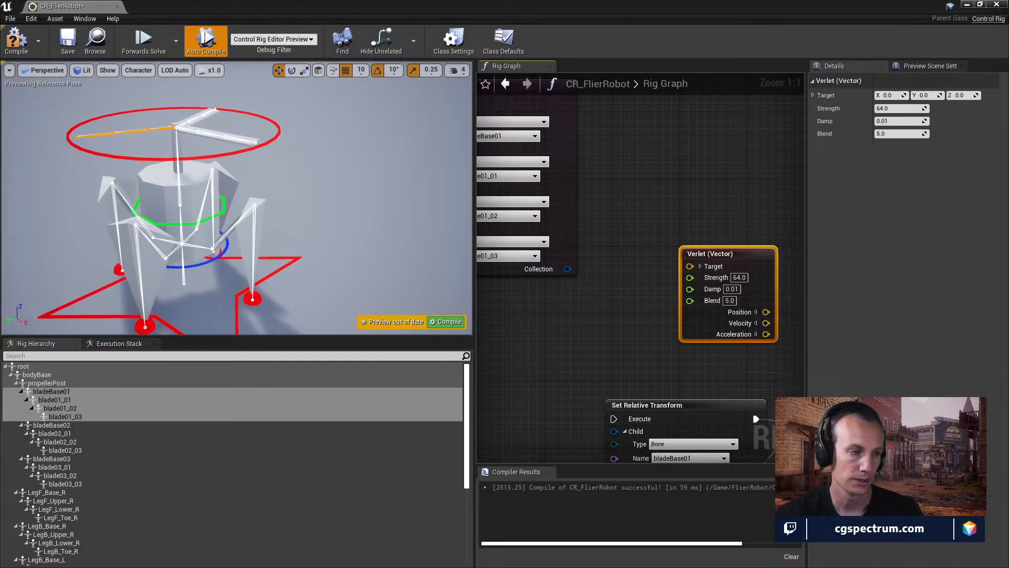
- Switch to ControlRig_Examples, reopen SKM_IkArm_Collarts, and check which control the Get Transform node feeding the Verlet nodes uses
drag(0, 158, 525, 1)
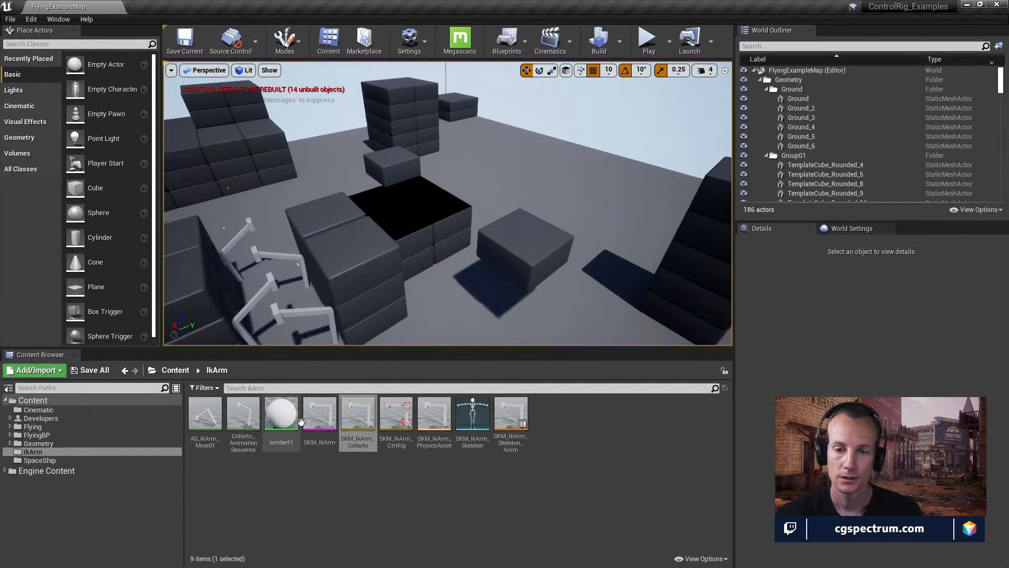
click(357, 419)
double_click(356, 419)
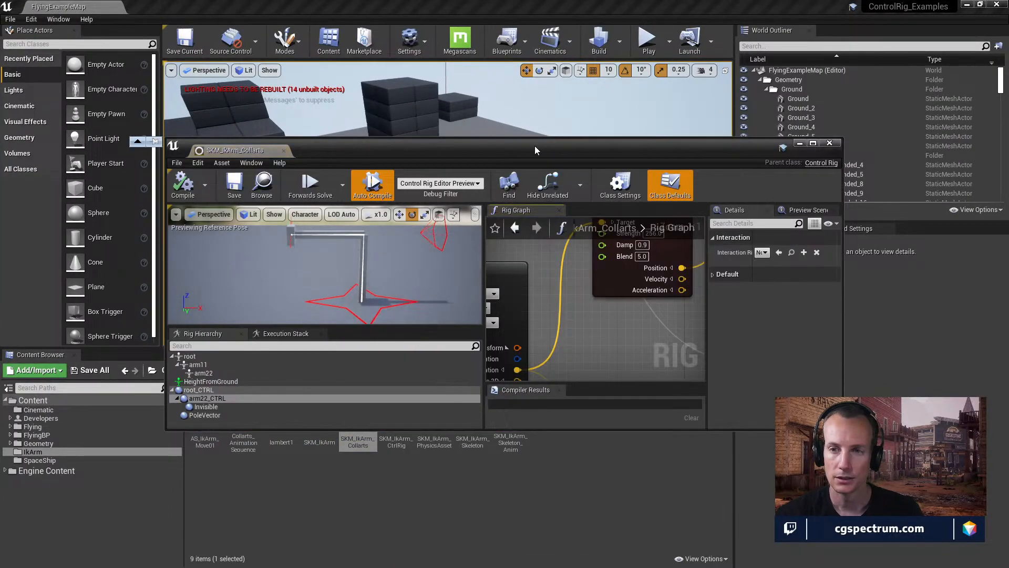
double_click(534, 146)
right_drag(604, 260, 771, 385)
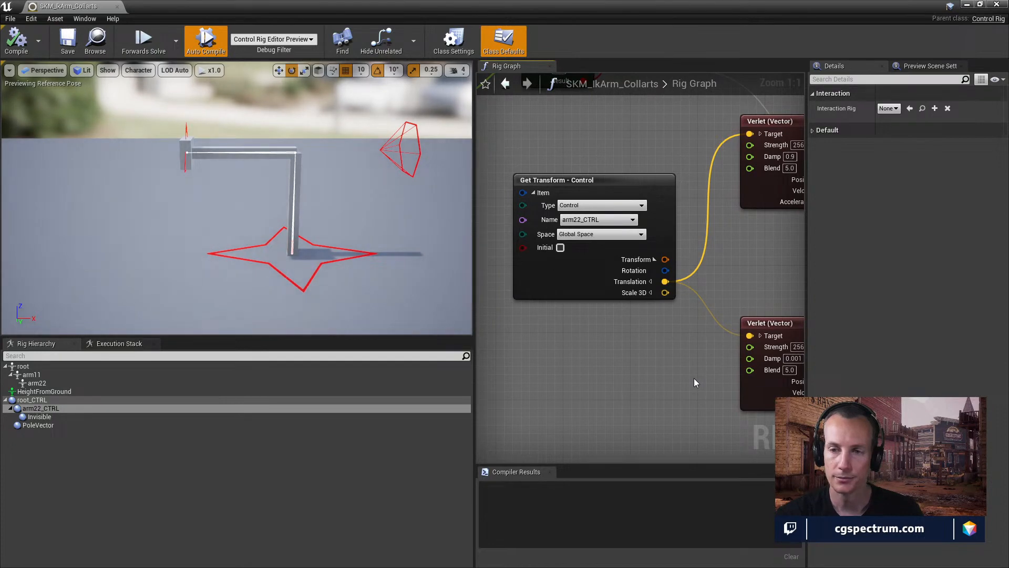
click(582, 219)
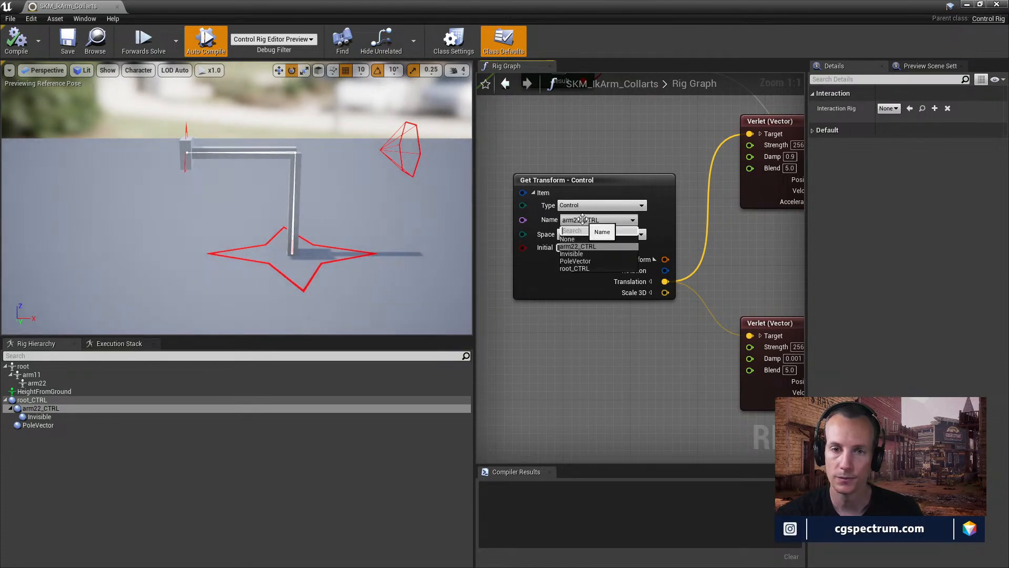
click(577, 246)
- Compare arm22_CTRL with its child control Invisible in the hierarchy, and inspect arm22_CTRL in the viewport
click(48, 409)
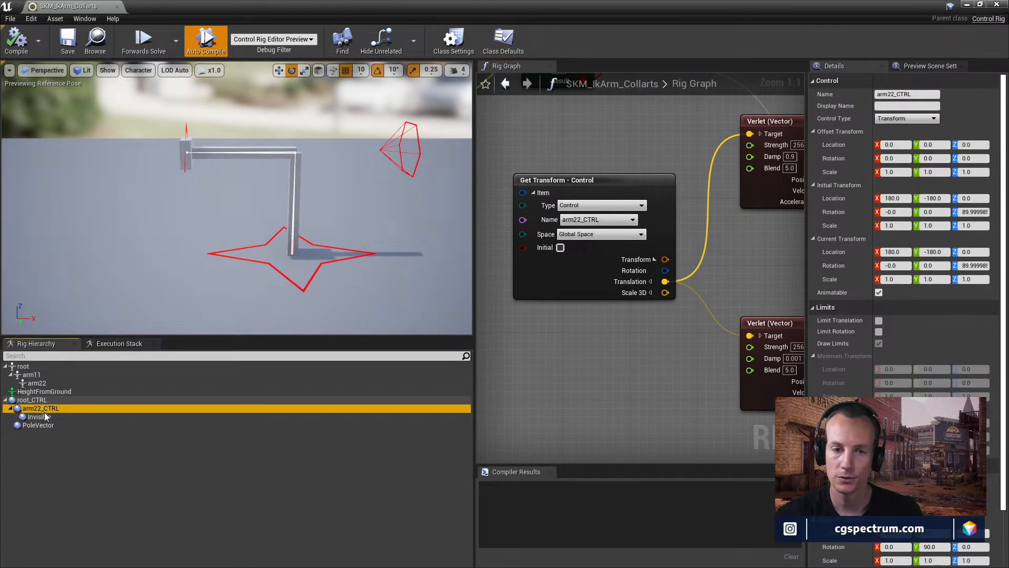
click(45, 414)
click(43, 410)
click(42, 414)
click(49, 409)
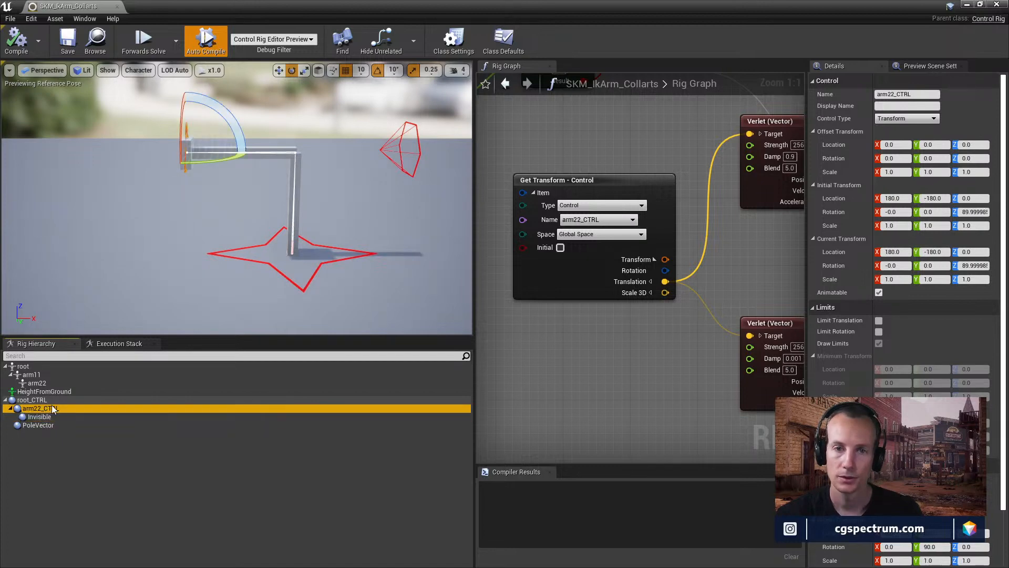
right_drag(146, 276, 189, 299)
key(a)
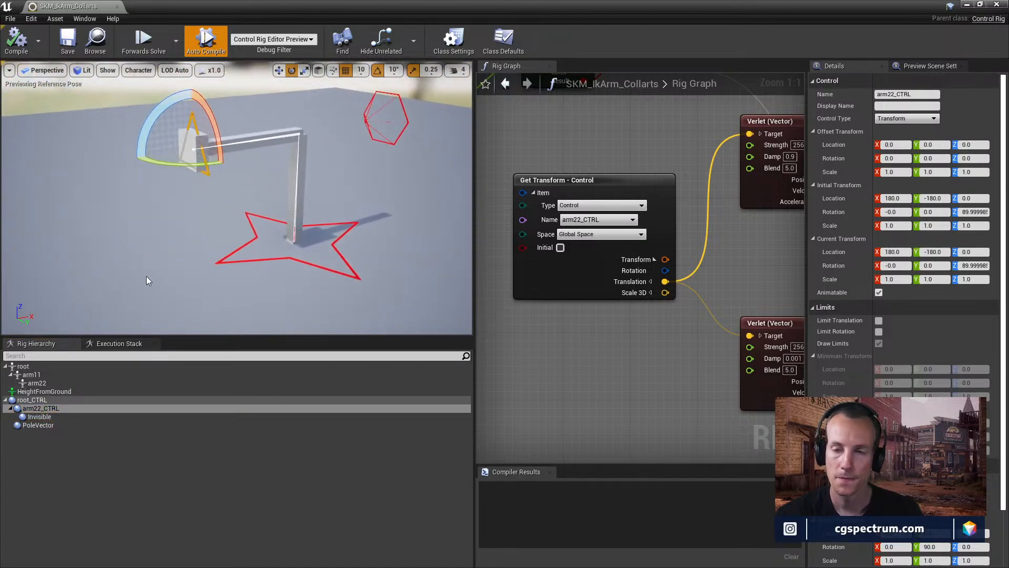
- Examine the Set Transform node driven by the lower Verlet node, and inspect its target control Invisible in the hierarchy
click(703, 335)
right_drag(703, 335, 594, 354)
right_drag(725, 387, 543, 374)
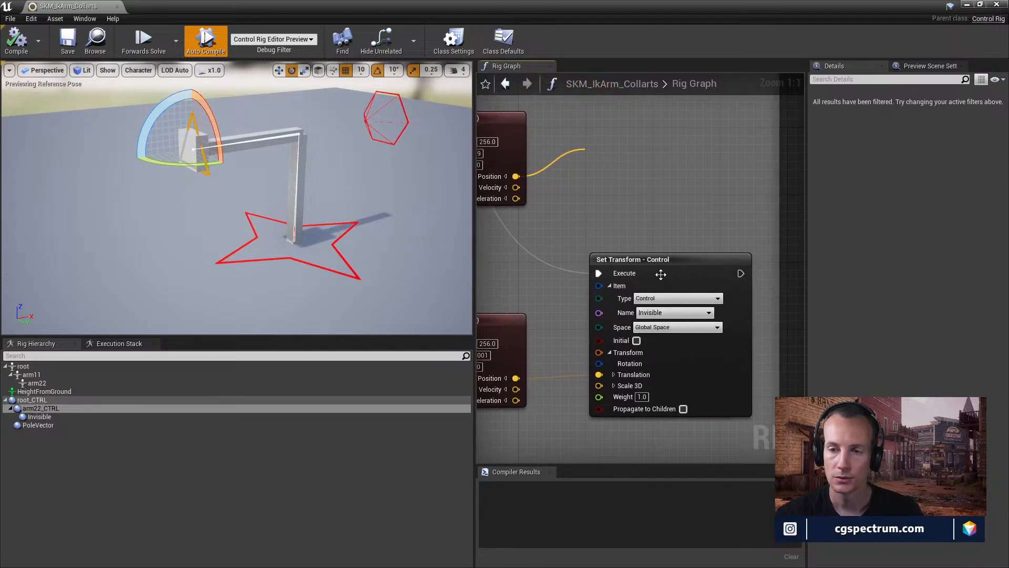
click(29, 417)
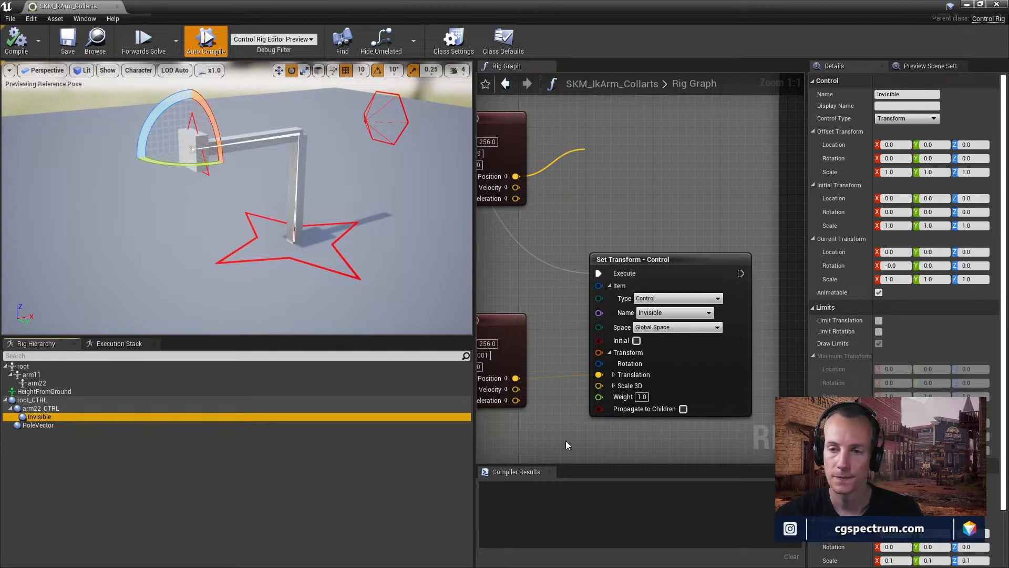
right_drag(640, 417, 663, 415)
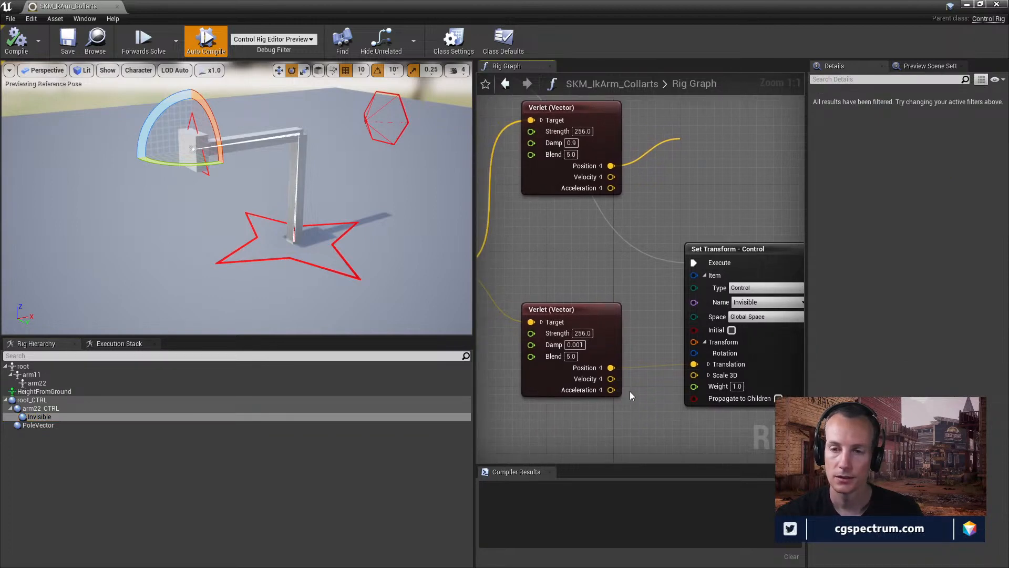
- Examine how the example's Get Transform node for arm22_CTRL feeds both Verlet nodes and how these drive the Set Transform nodes
right_drag(650, 416, 639, 421)
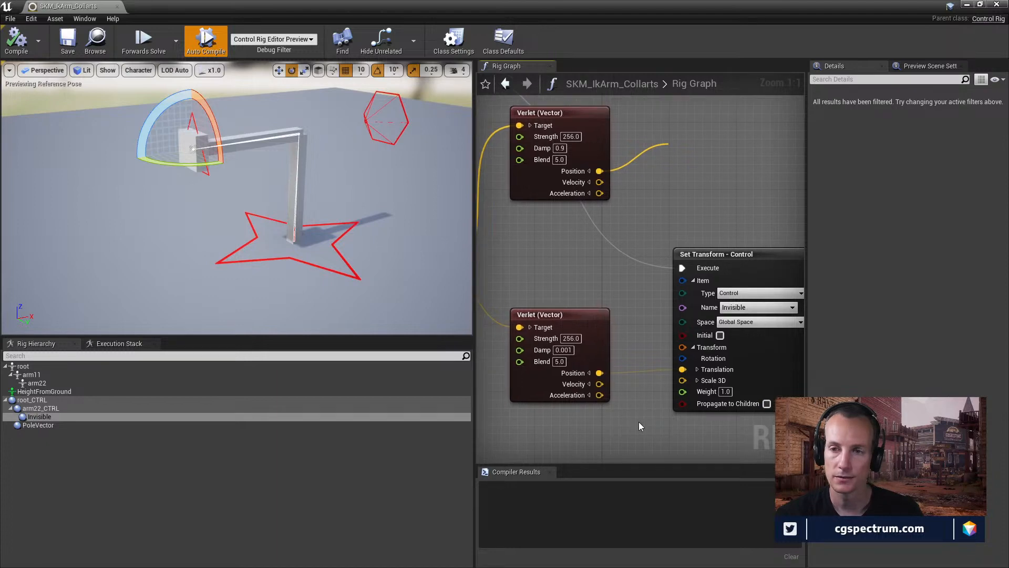
right_drag(619, 344, 627, 430)
scroll(656, 292, down, 1)
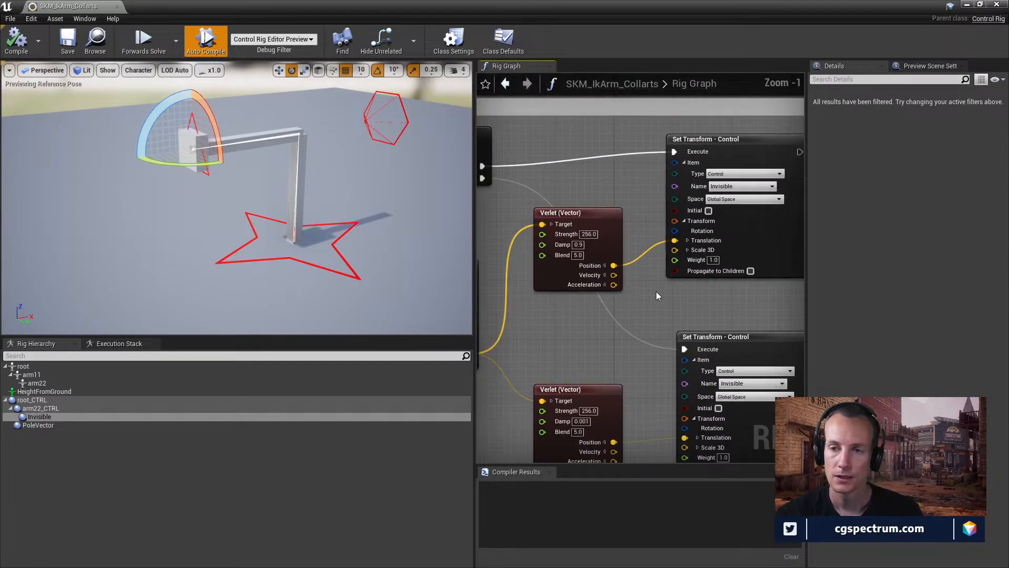
right_drag(743, 351, 676, 322)
scroll(672, 324, down, 1)
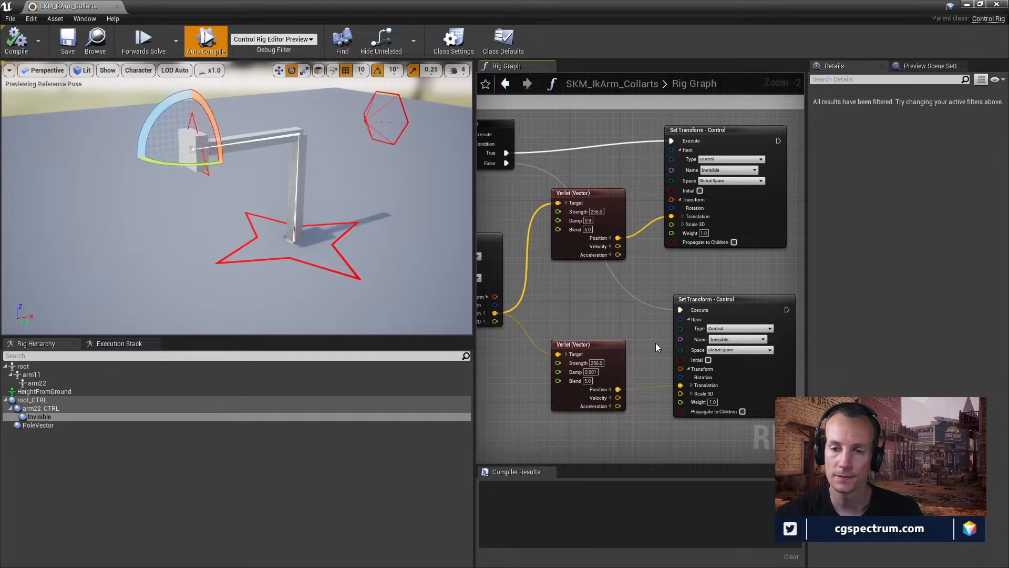
right_drag(577, 318, 613, 316)
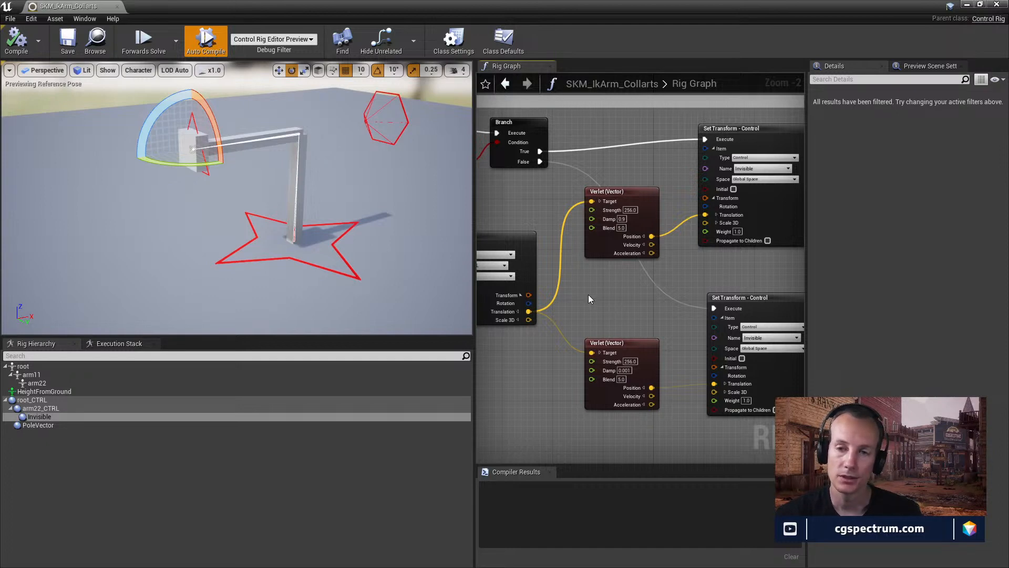
right_drag(589, 295, 679, 295)
right_drag(599, 276, 591, 266)
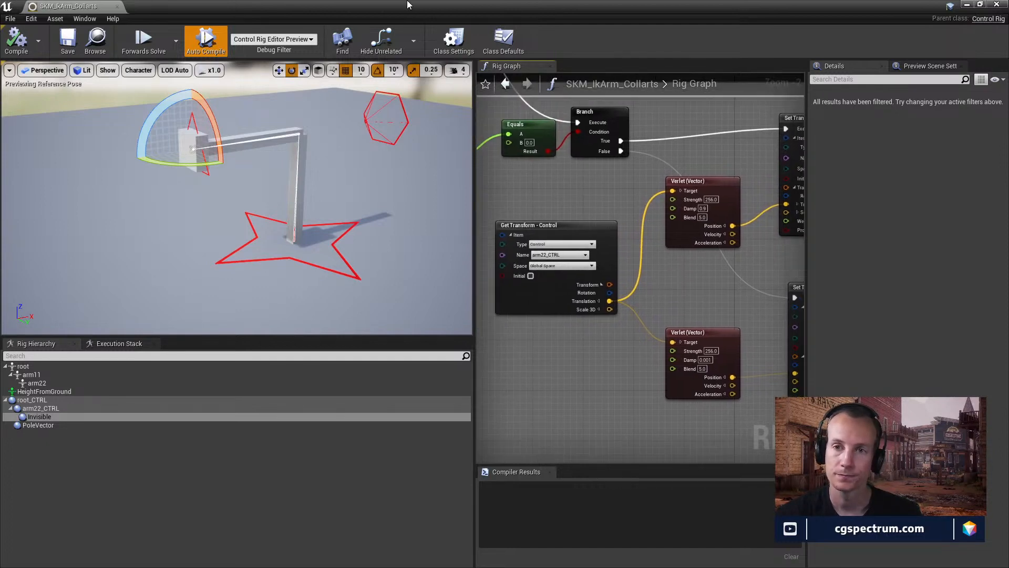
- Return to the CR_FlierRobot rig graph and move the blade Items collection up to clear space before the Verlet node
drag(408, 4, 560, 126)
drag(518, 5, 0, 31)
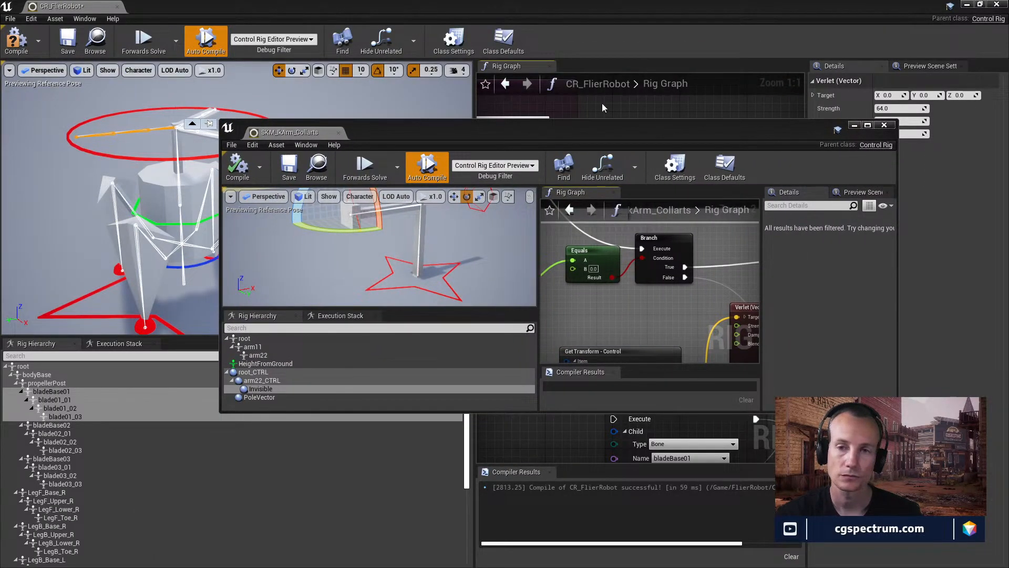
drag(580, 125, 0, 179)
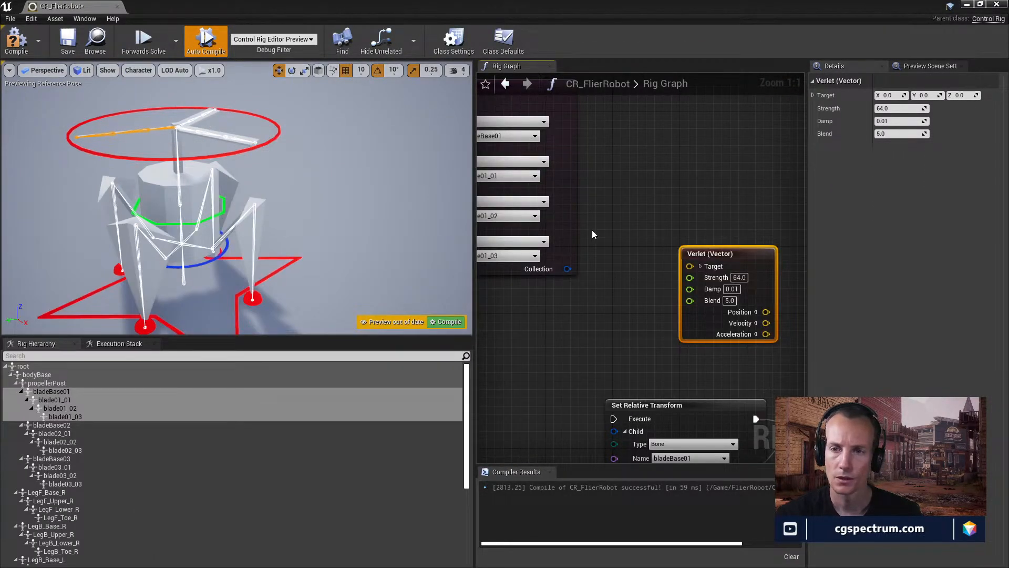
right_drag(592, 231, 660, 188)
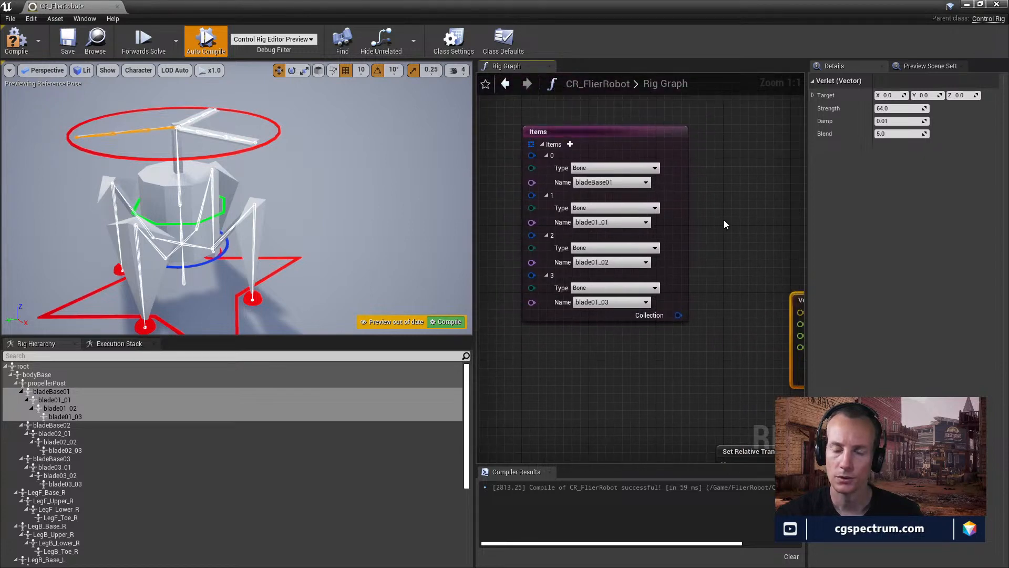
drag(616, 133, 598, 81)
right_drag(702, 285, 693, 175)
- Add a Get Transform node for the propellerPost bone and place it below the Items collection, ahead of the Verlet node
click(52, 391)
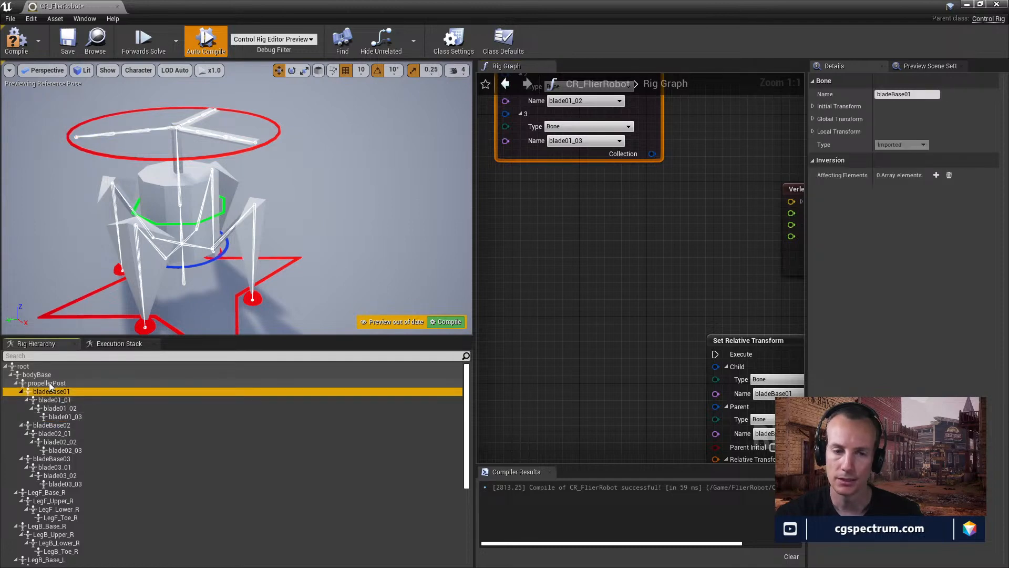
click(50, 384)
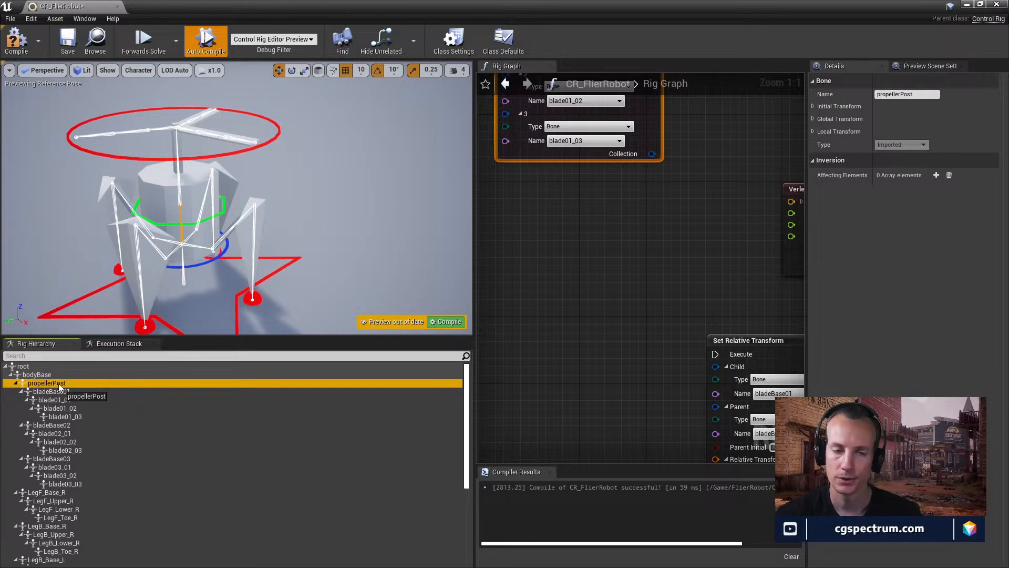
drag(58, 385, 594, 244)
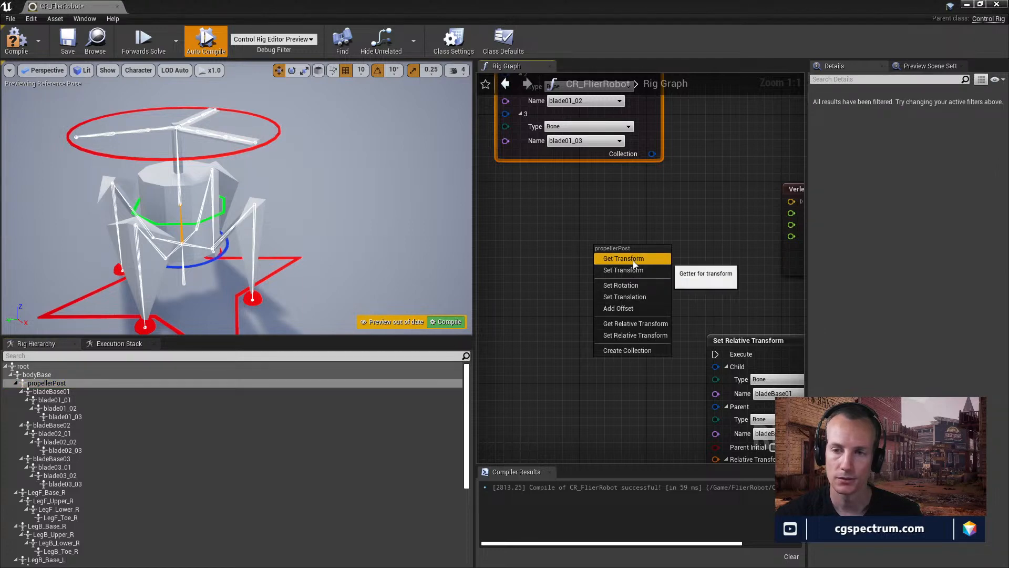
click(632, 260)
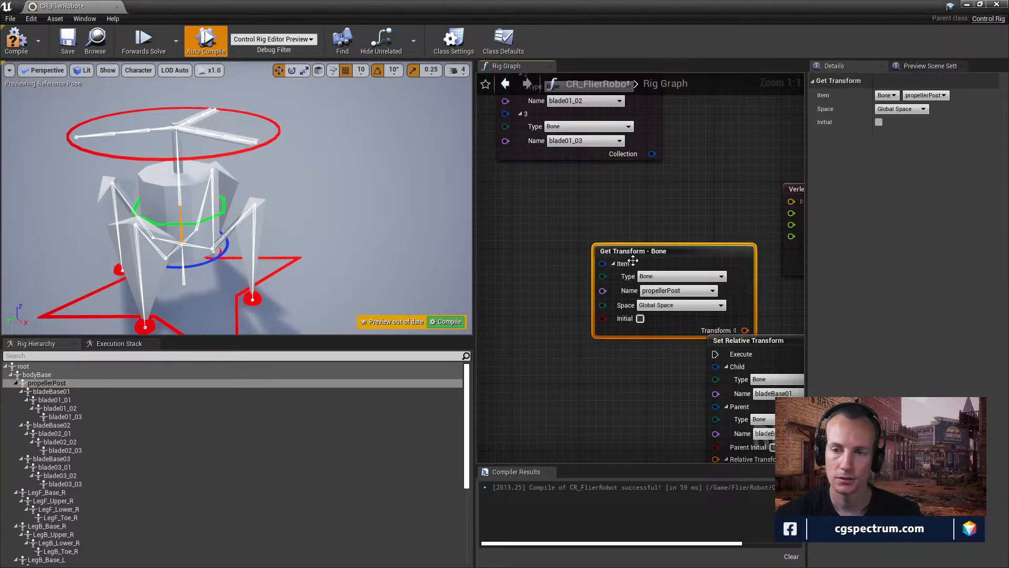
right_drag(694, 253, 617, 254)
drag(617, 253, 571, 222)
right_drag(570, 222, 582, 229)
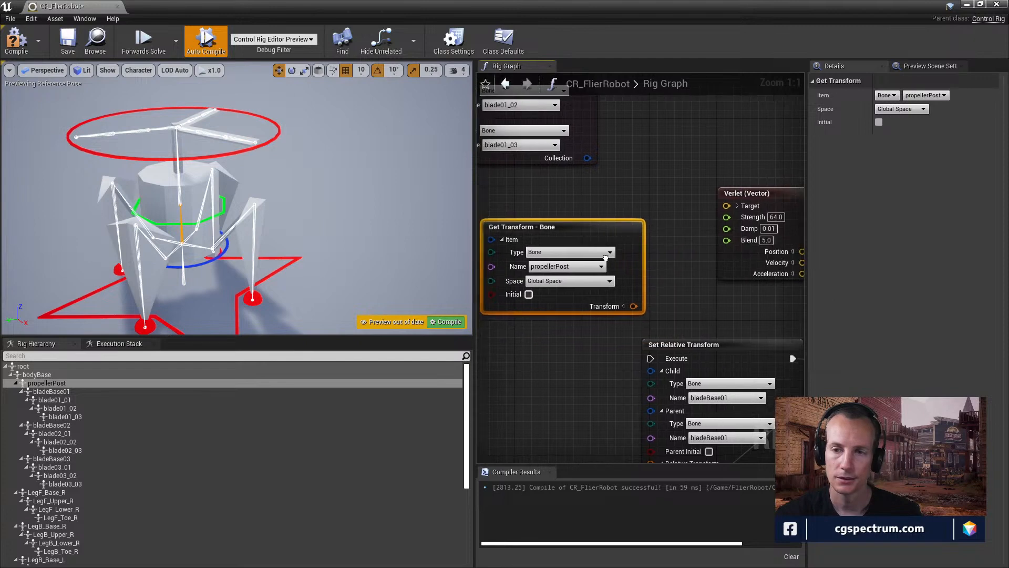
- Connect the Translation component of propellerPost's transform to the Verlet node's Target, and shift the Get Transform node up clear of Set Relative Transform
click(623, 306)
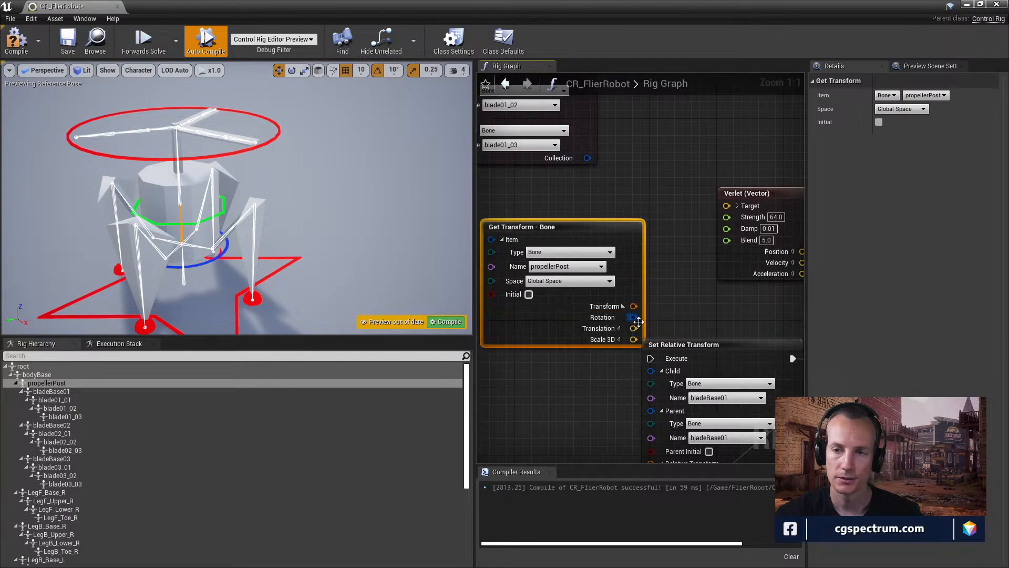
drag(634, 328, 729, 203)
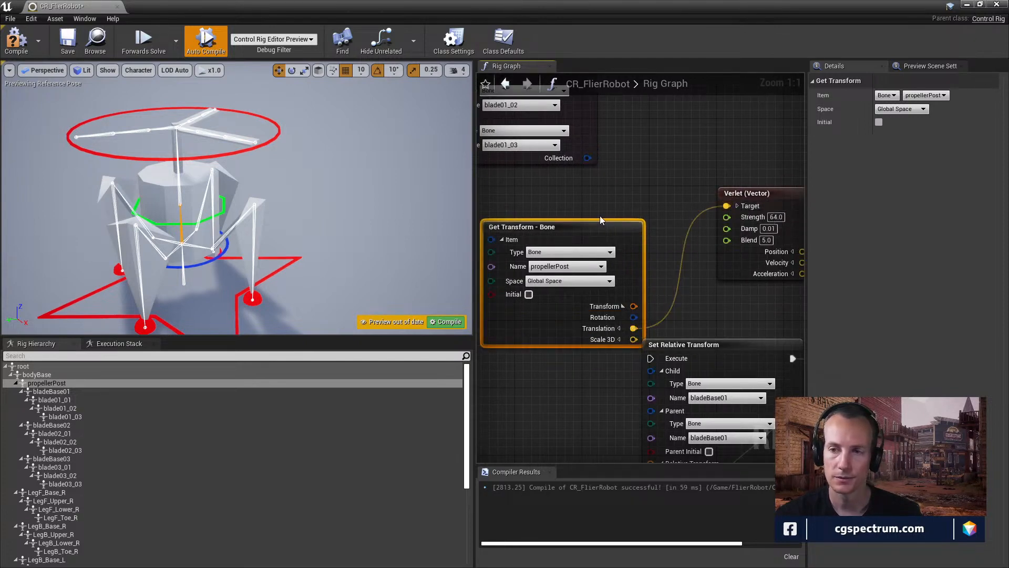
drag(585, 228, 571, 194)
right_drag(584, 205, 704, 253)
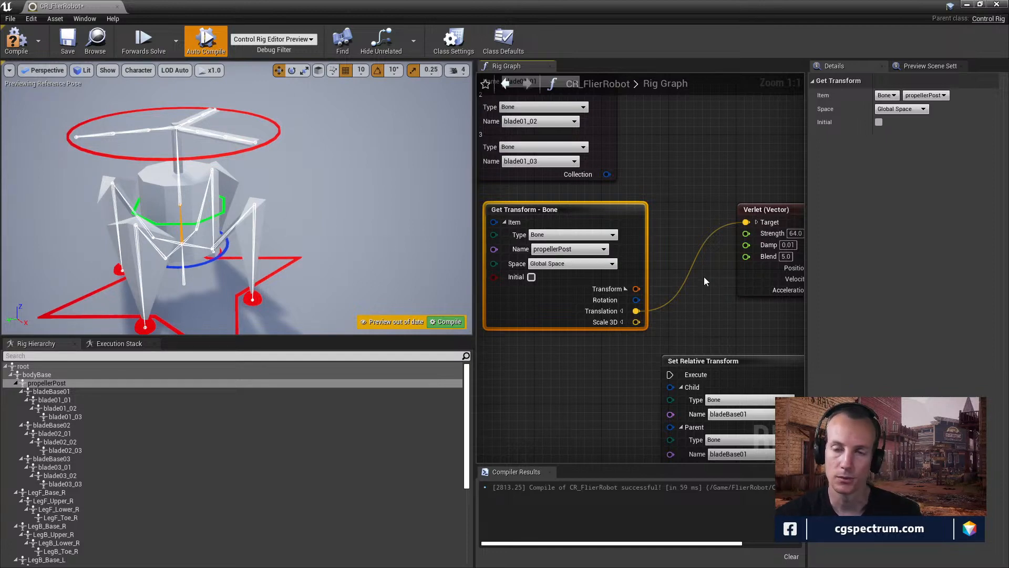
- Inspect the propeller blades in the viewport and expand the Verlet node's Position output into X, Y and Z
right_drag(692, 255, 610, 270)
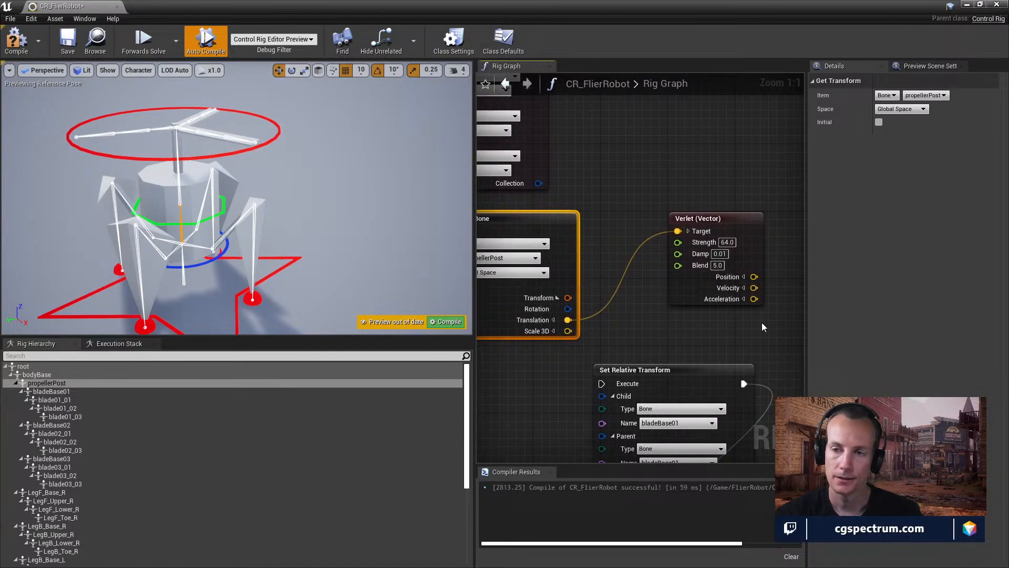
right_drag(762, 322, 641, 311)
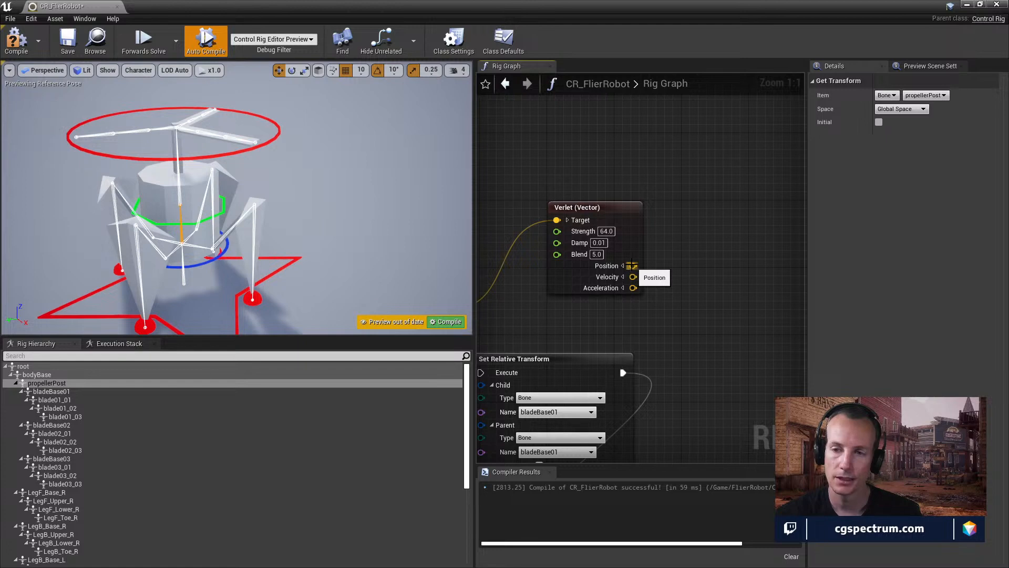
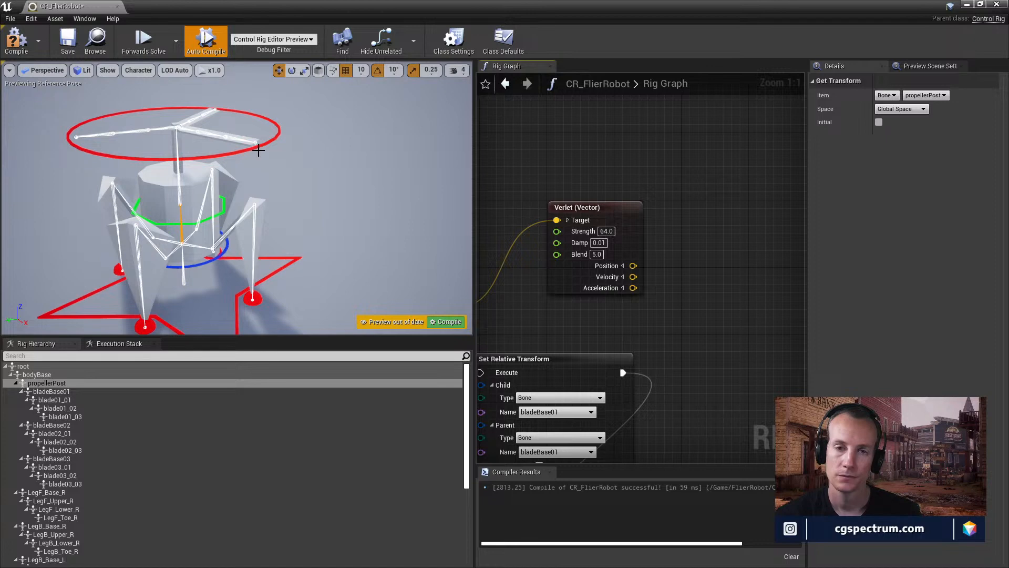
alt+drag(233, 151, 257, 153)
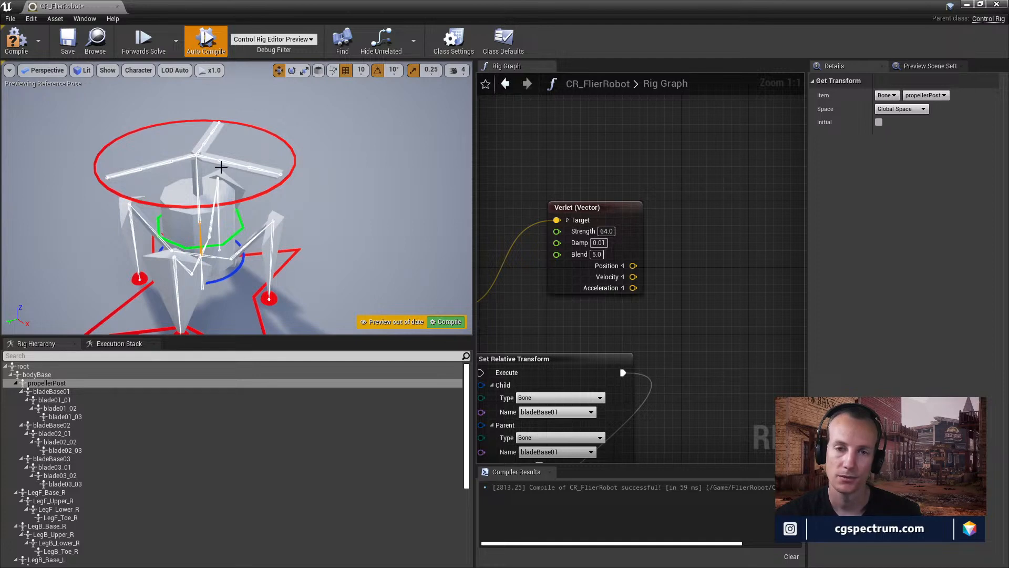
right_drag(349, 198, 297, 209)
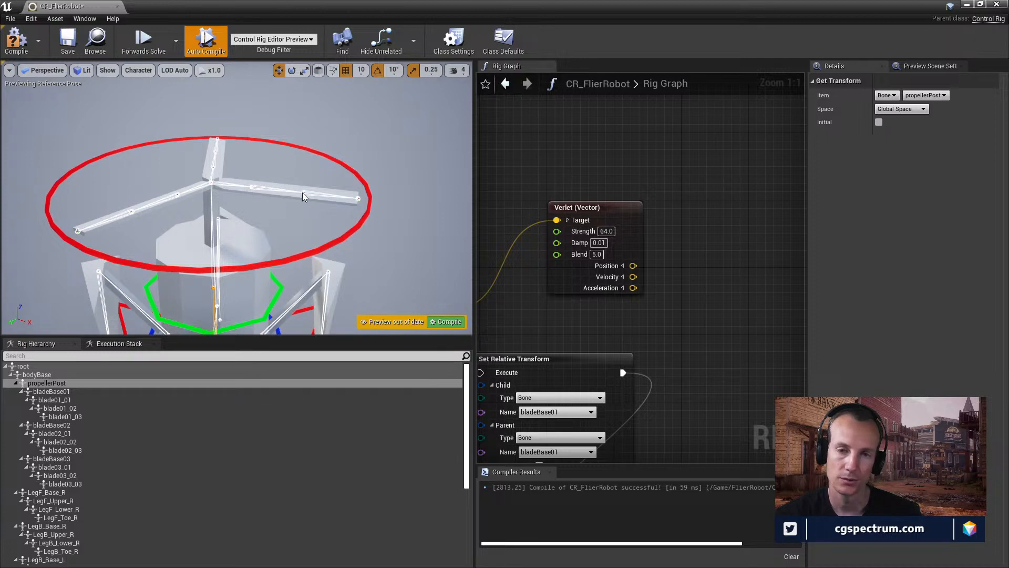
click(623, 266)
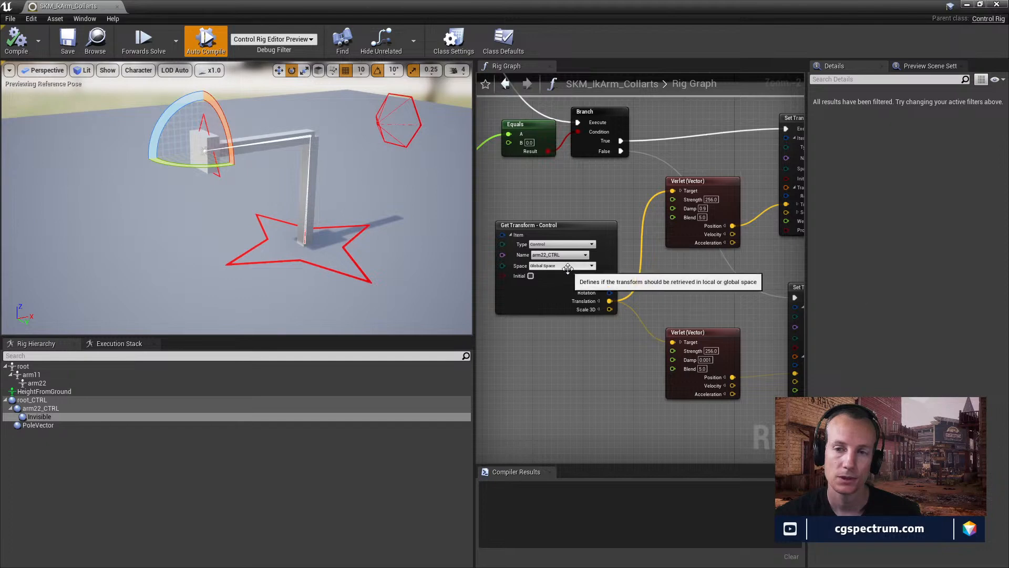
- Check in SKM_IkArm_Collarts how the Verlet Position outputs connect to the Set Transform nodes for the Invisible control
right_drag(732, 271, 455, 310)
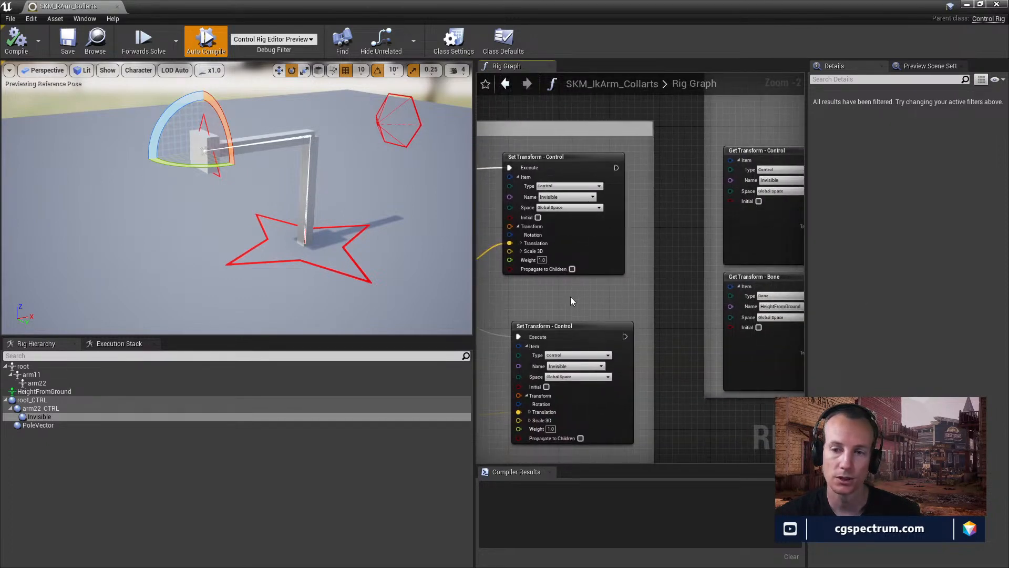
right_drag(570, 297, 753, 280)
right_drag(640, 319, 704, 313)
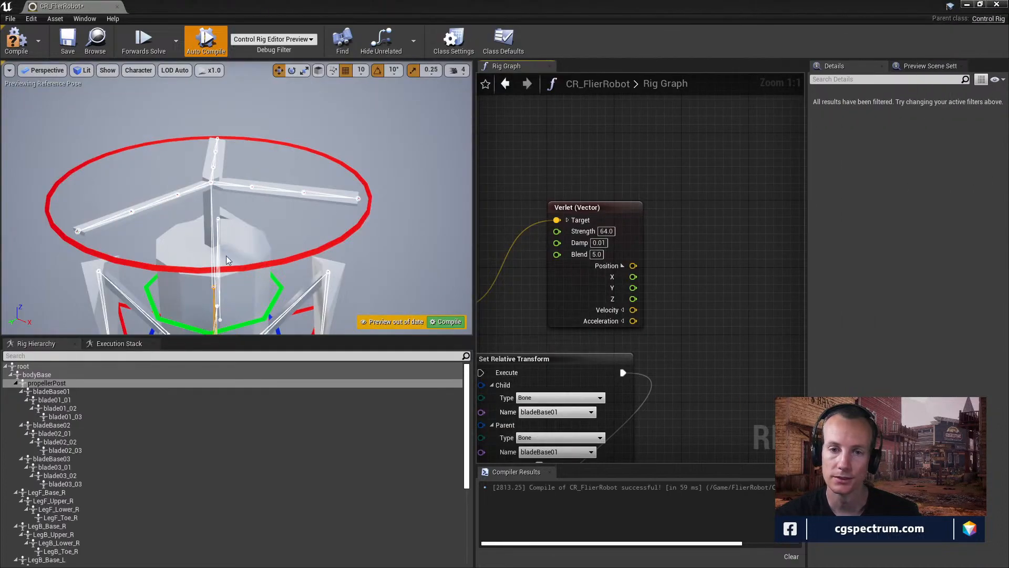
- Return to CR_FlierRobot, review the propellerPost Get Transform node, and move the Verlet node up and closer to it
right_drag(592, 287, 830, 290)
click(608, 210)
right_drag(725, 293, 691, 288)
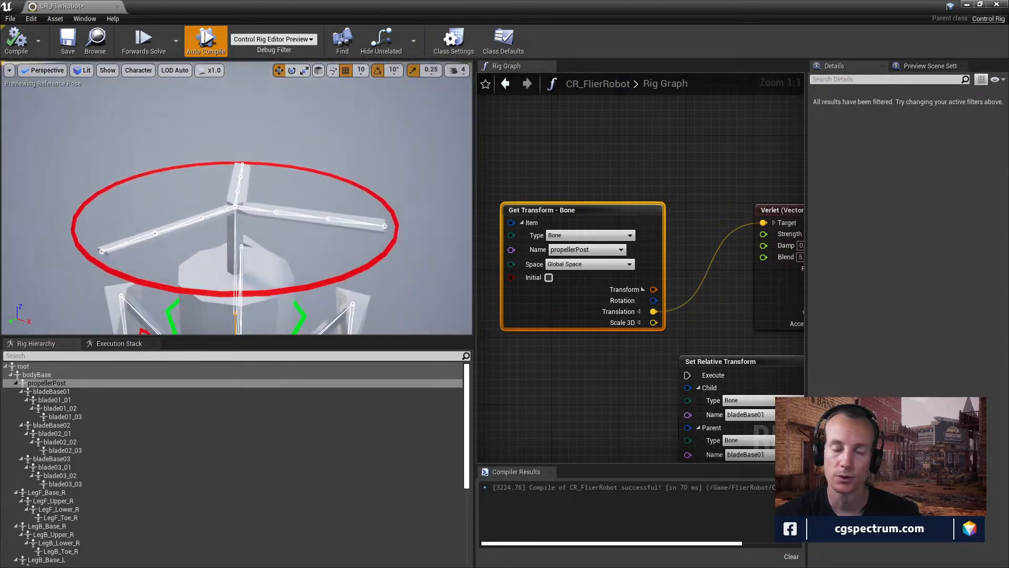
right_drag(593, 292, 530, 296)
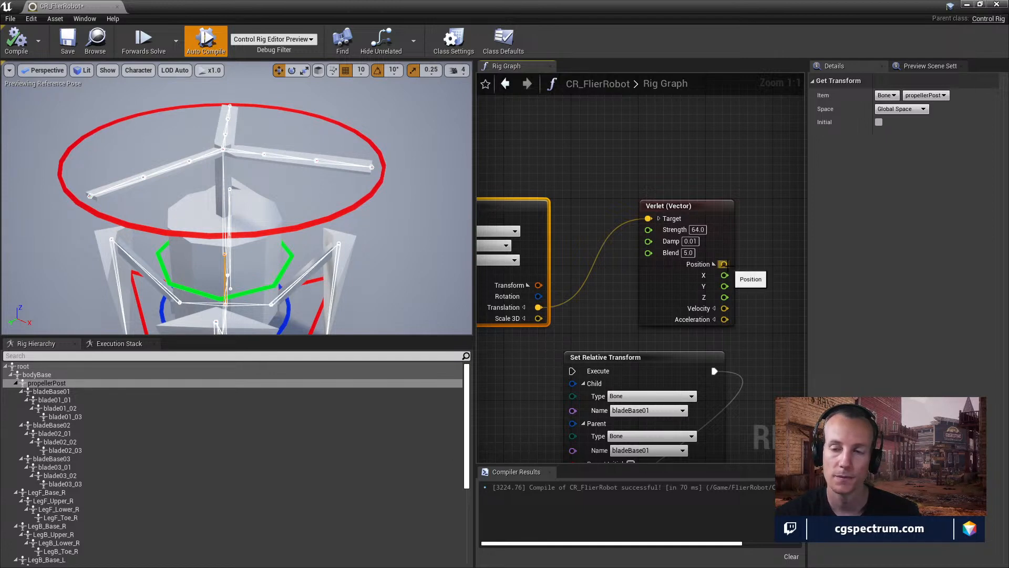
mouse_move(576, 225)
right_down()
mouse_move(679, 204)
mouse_move(639, 228)
mouse_move(578, 217)
right_up()
drag(702, 203, 677, 170)
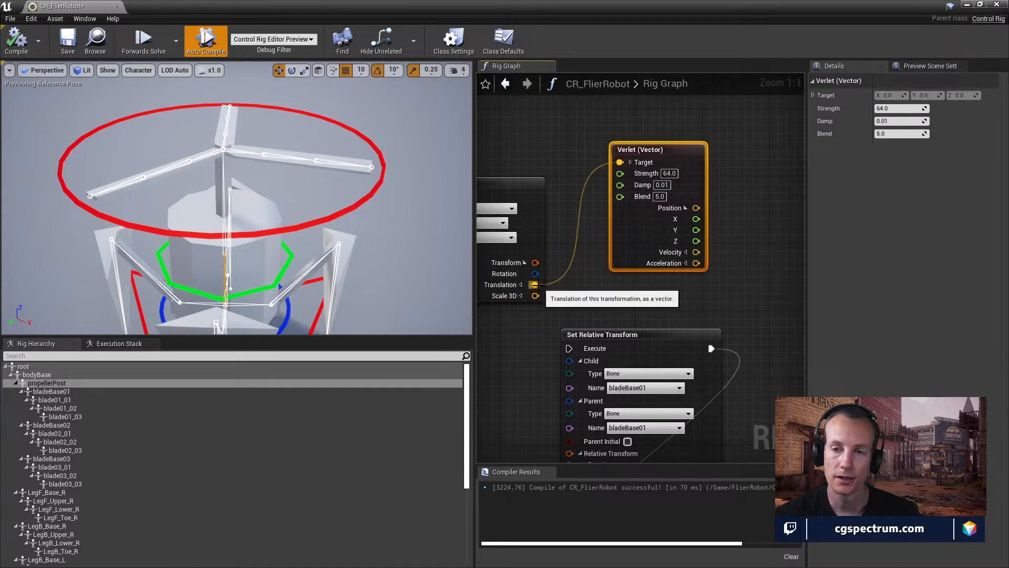
- Add a Subtract (Vector) node with propellerPost's Translation as A and the Verlet Position as B, placed close to the Verlet node
drag(551, 286, 578, 249)
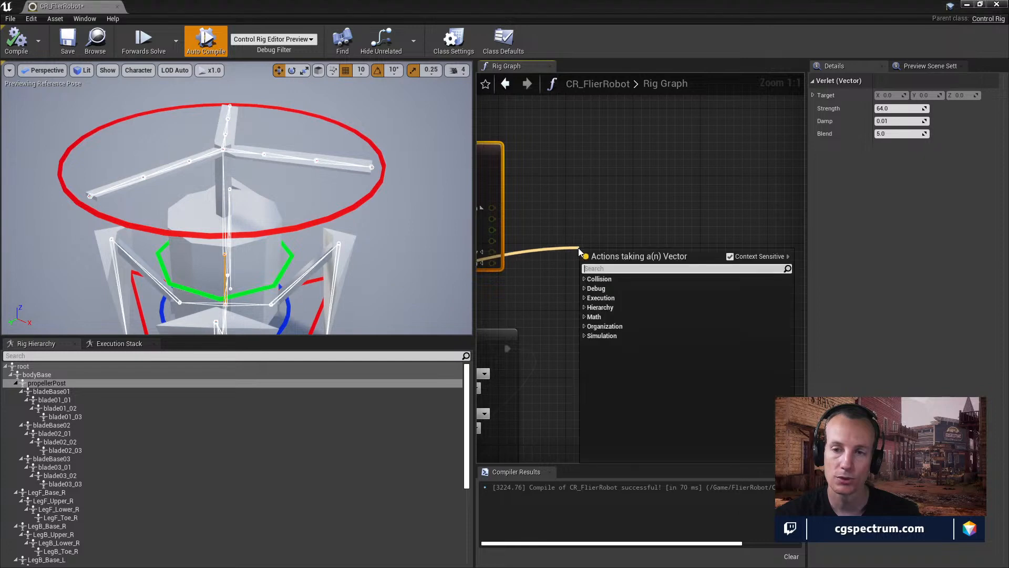
text(-)
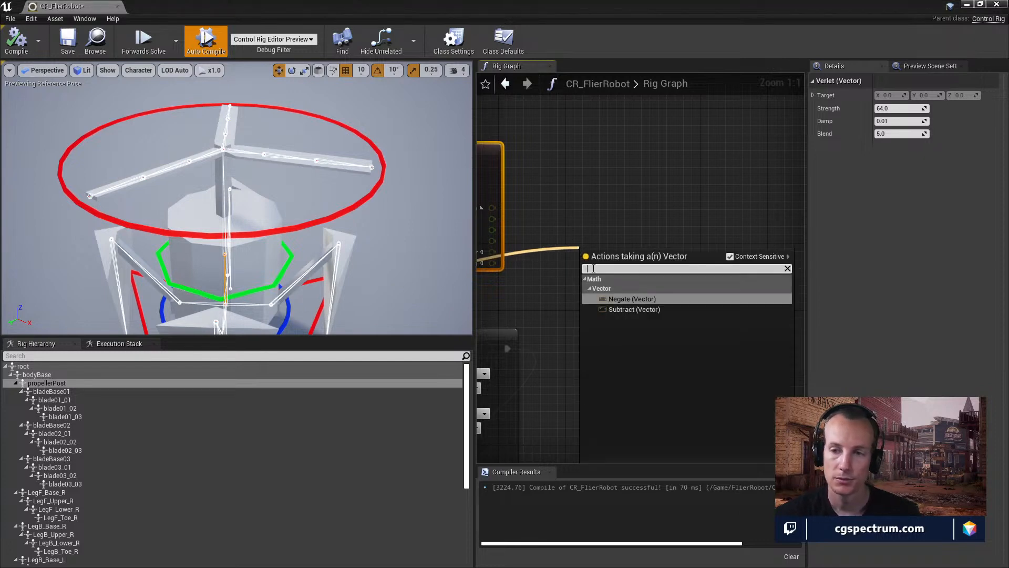
click(634, 308)
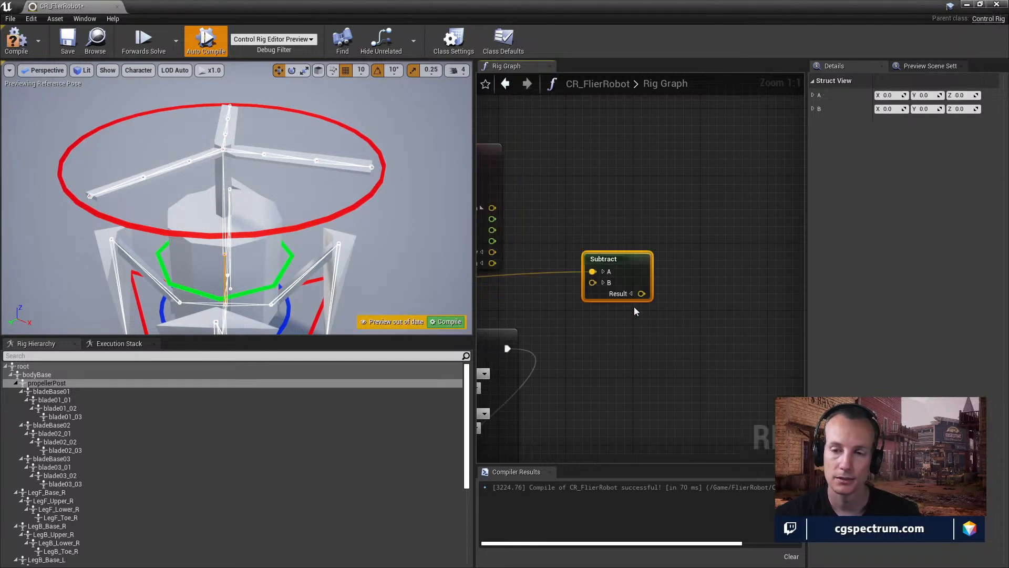
right_drag(633, 307, 661, 224)
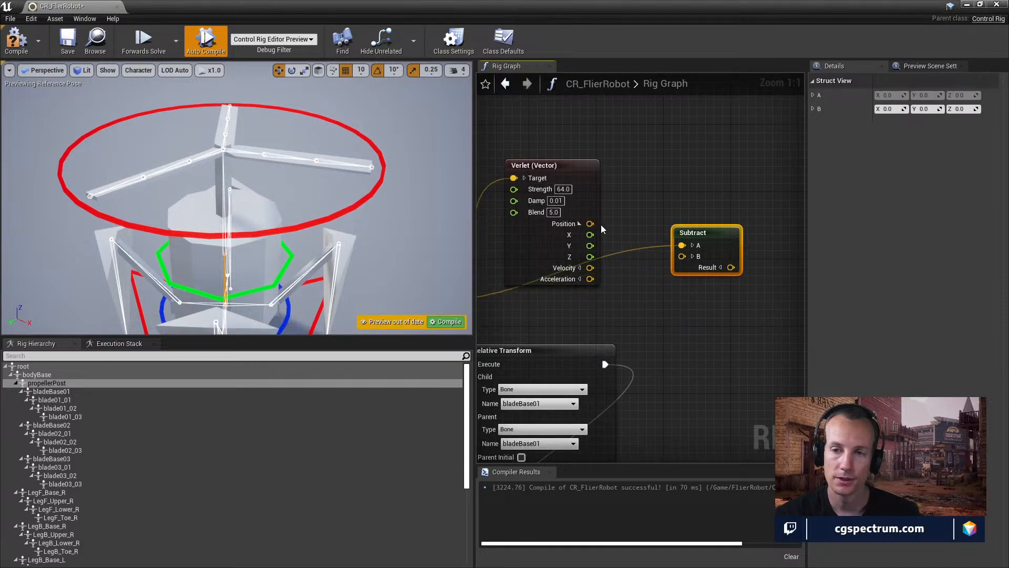
drag(589, 224, 654, 237)
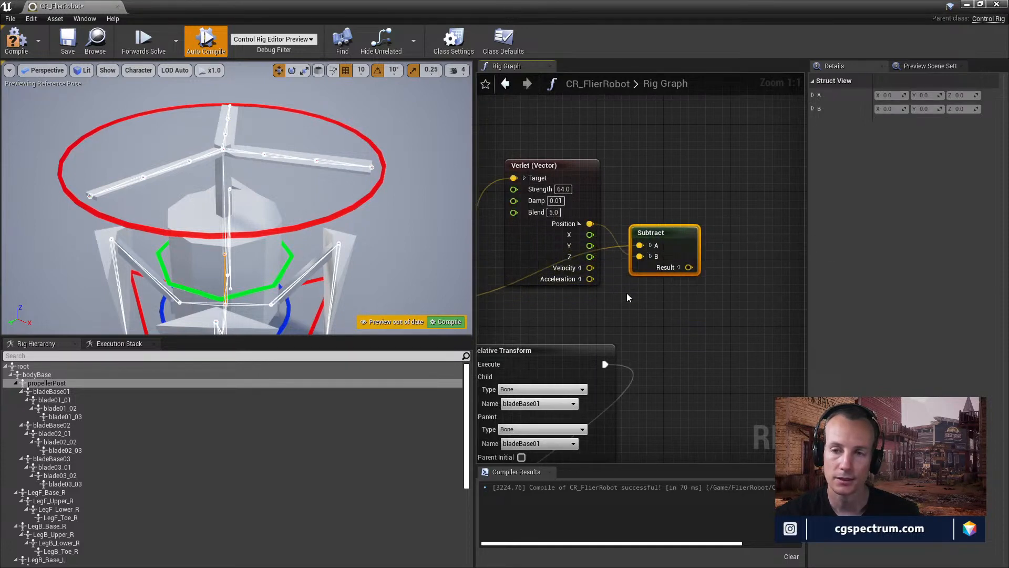
- Expand the Subtract node's Result into X, Y and Z, and select the bladeBase01 bone in the hierarchy
right_drag(627, 296, 633, 262)
click(683, 235)
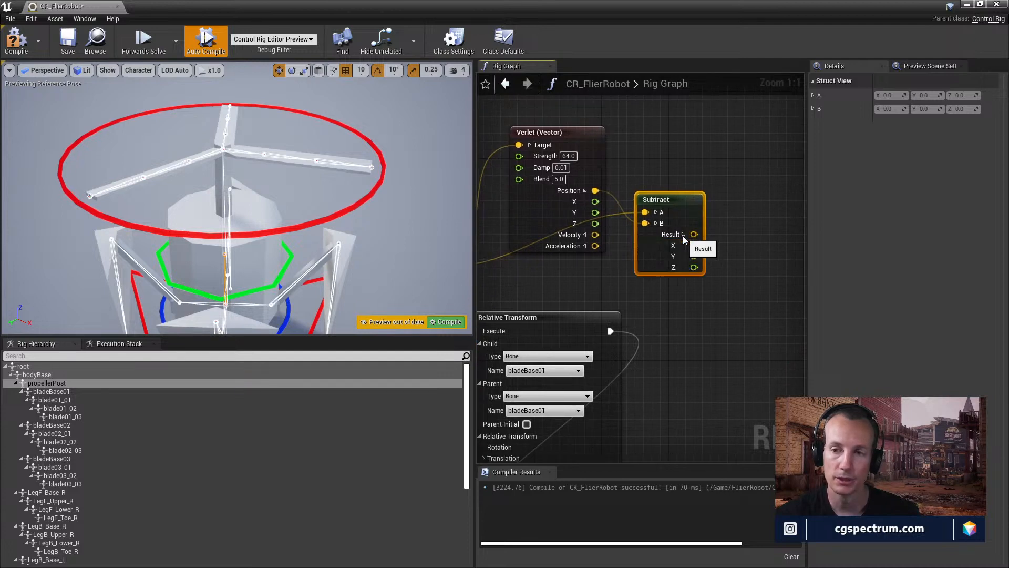
right_drag(684, 242, 675, 276)
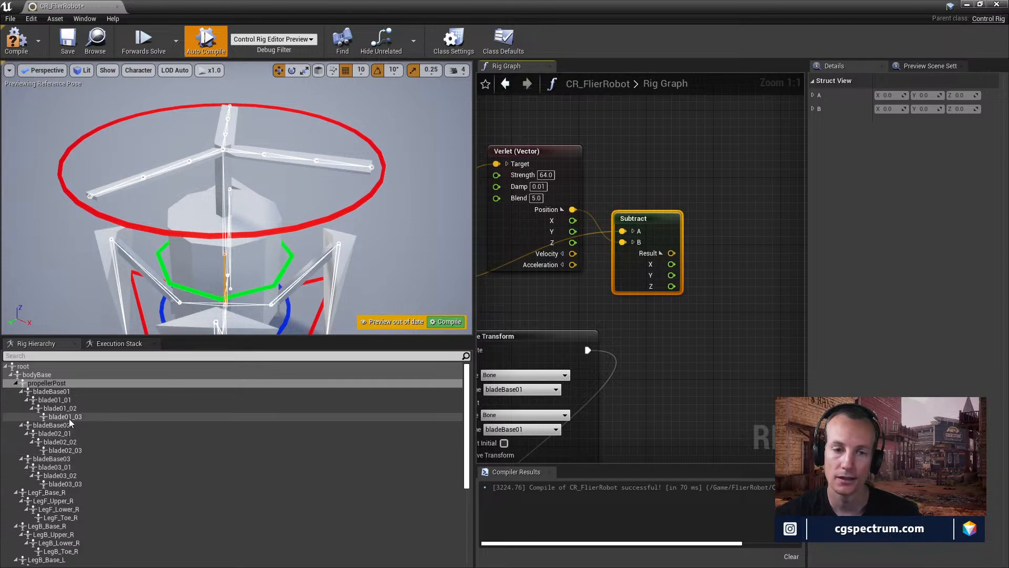
click(58, 391)
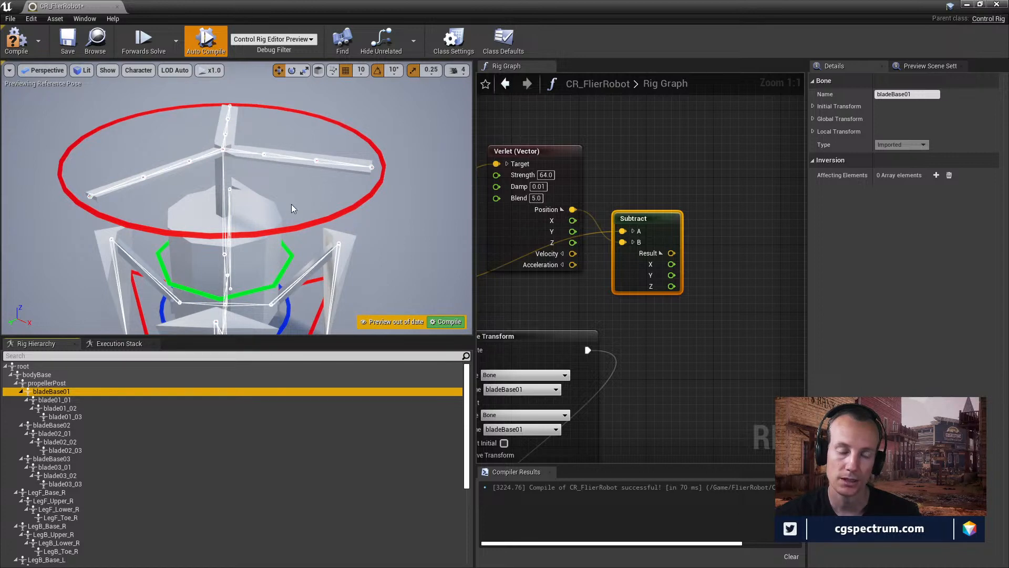
- Examine which propeller segments the bladeBase01, blade01_01, blade01_02 and blade01_03 bones control in the viewport
click(55, 401)
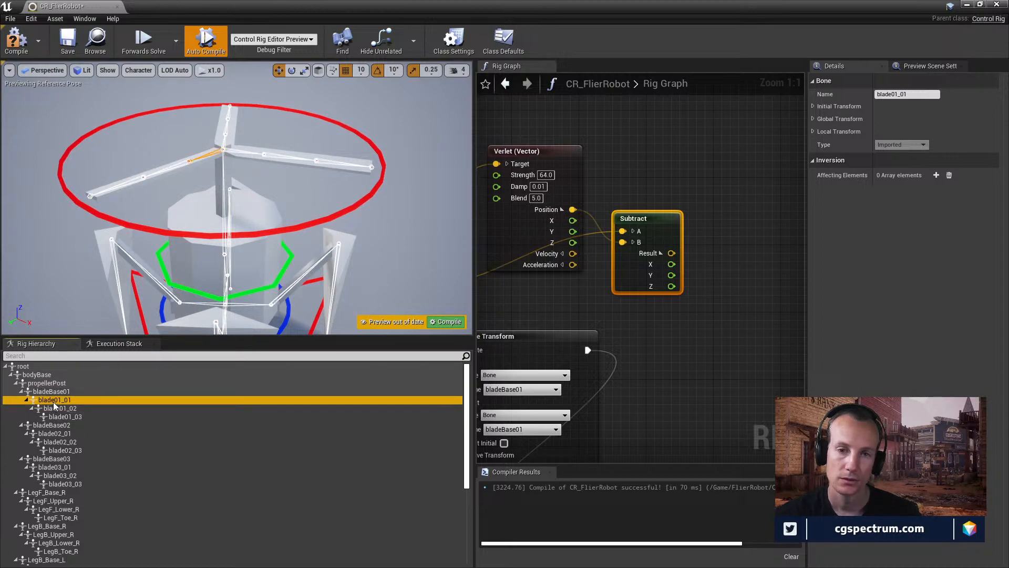
click(53, 408)
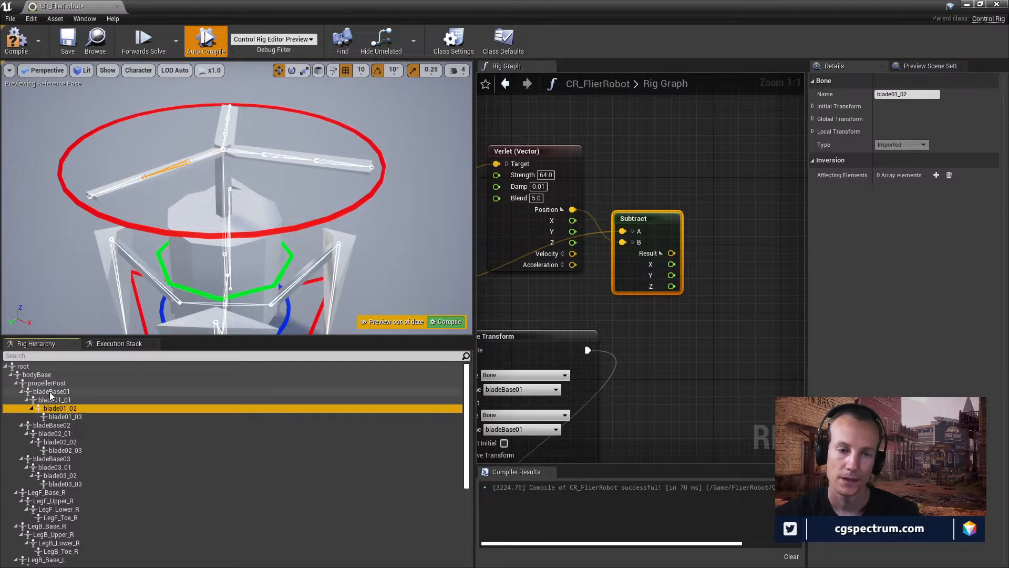
click(51, 392)
click(50, 401)
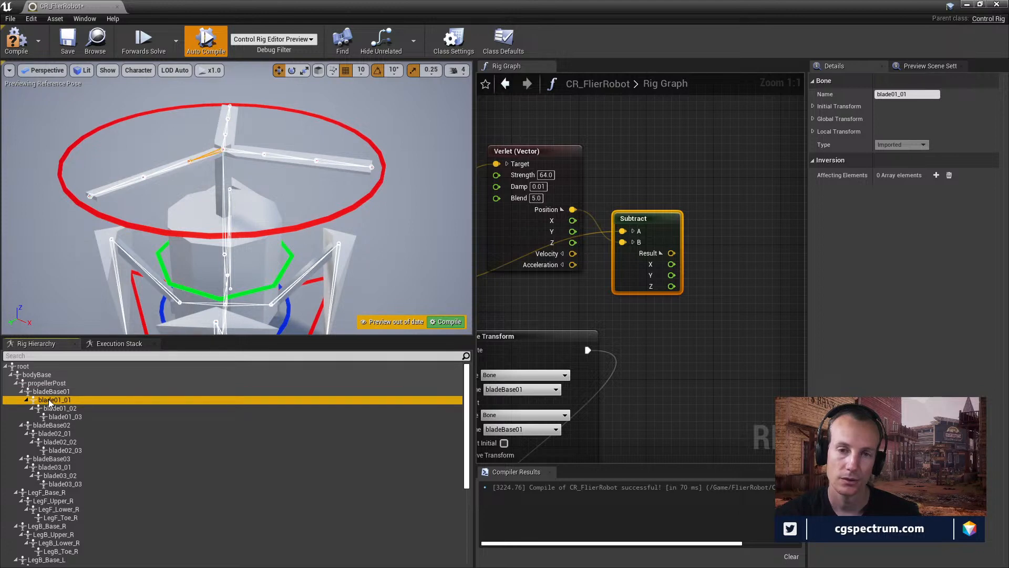
click(291, 69)
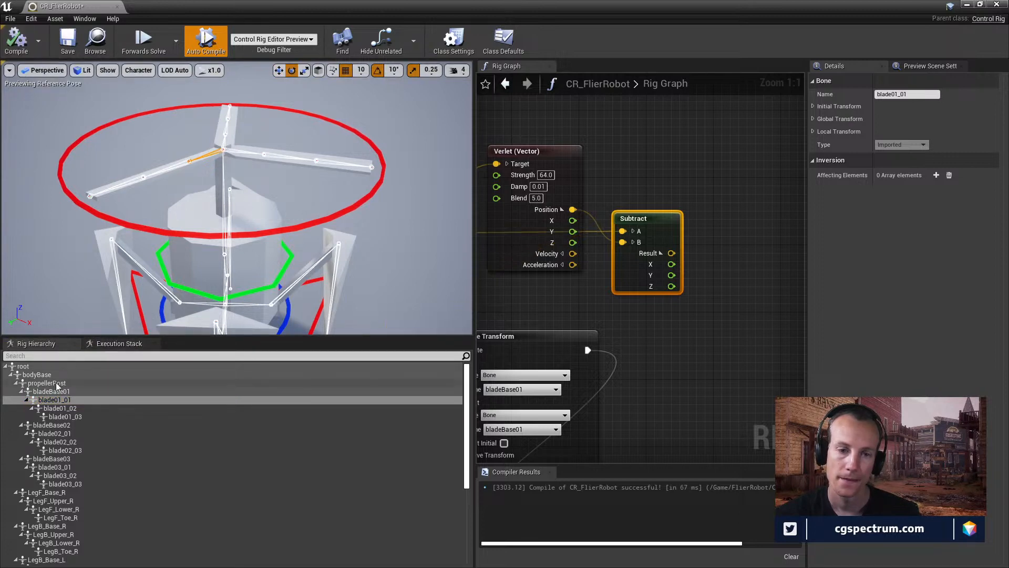
click(48, 409)
click(62, 400)
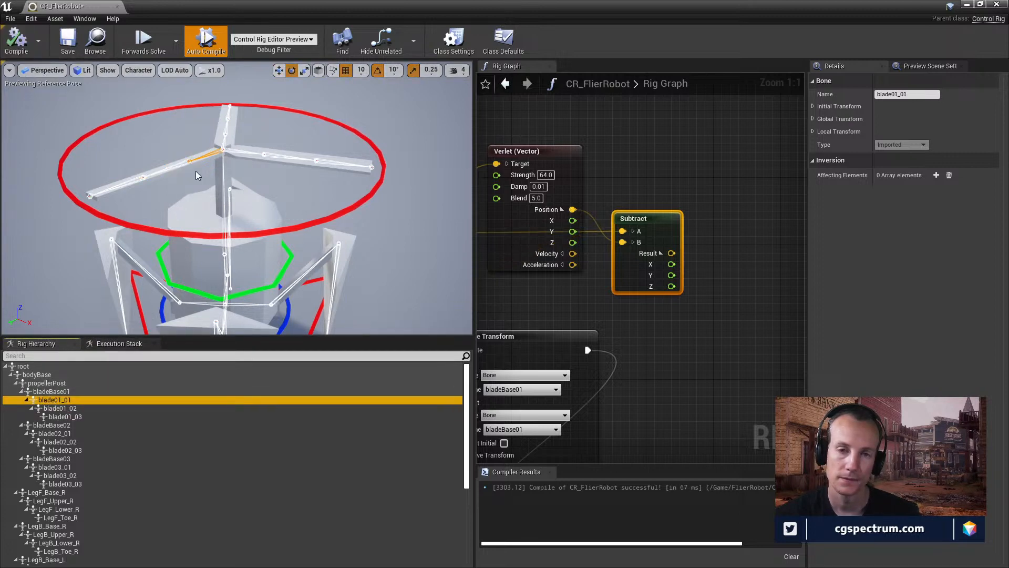
mouse_move(216, 178)
alt+mouse_down()
mouse_move(245, 176)
mouse_move(208, 195)
alt+mouse_up()
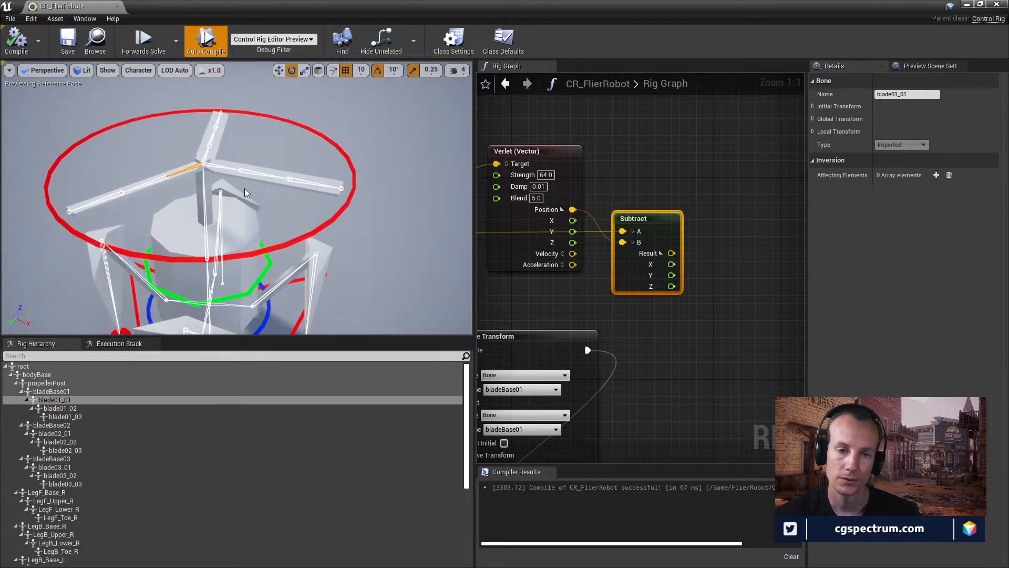
click(66, 417)
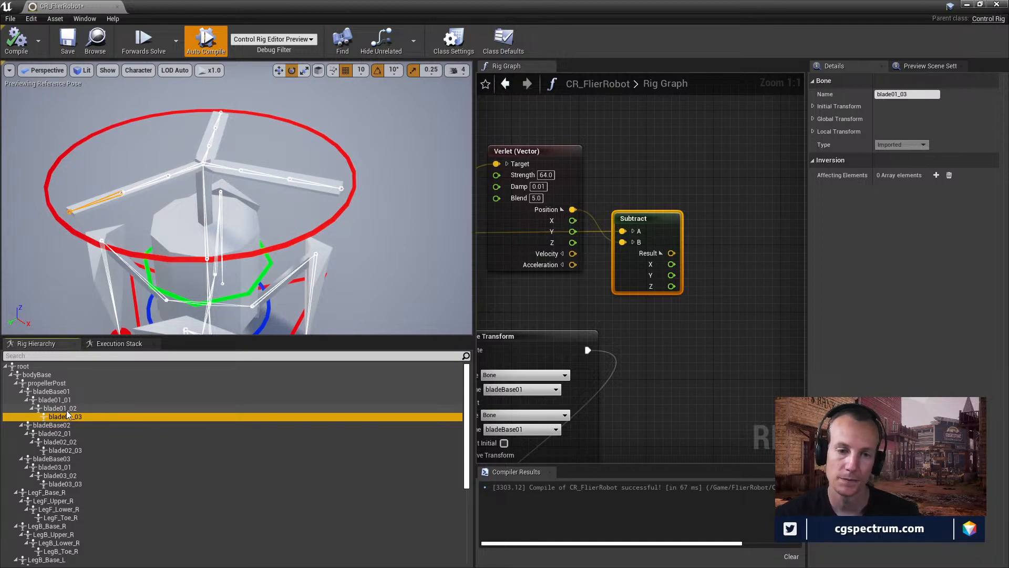
- Add a Set Rotation node for the blade01_01 bone and place it beside the Subtract node
click(62, 401)
drag(183, 417, 728, 208)
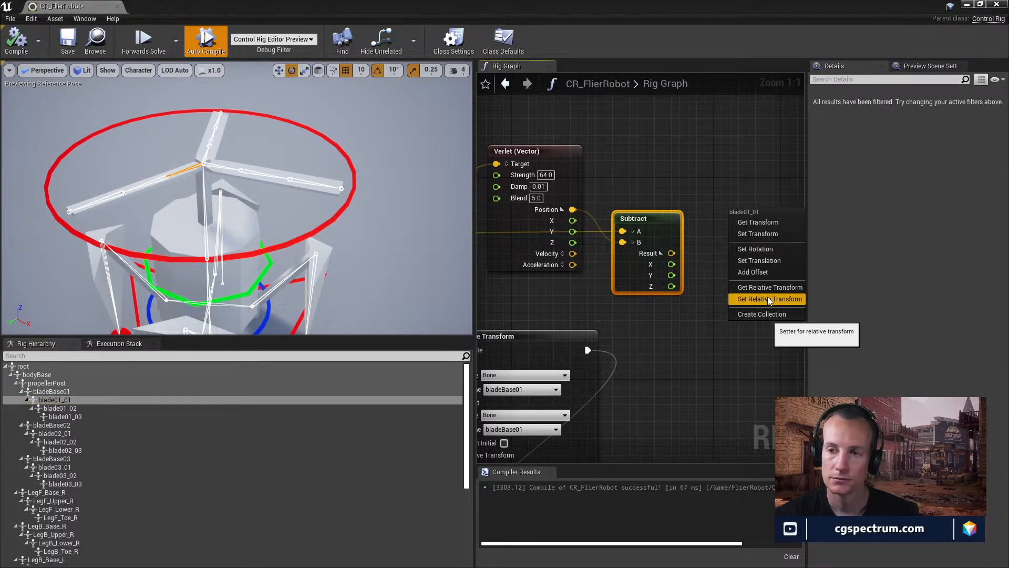
click(764, 250)
right_drag(679, 286, 568, 76)
scroll(725, 313, down, 4)
right_drag(705, 286, 714, 385)
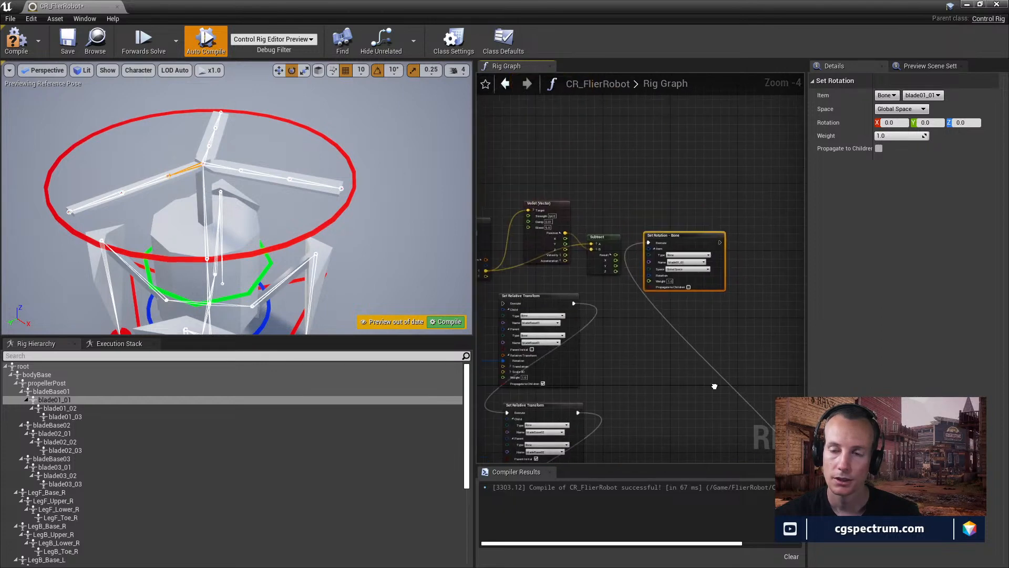
scroll(699, 342, up, 2)
right_drag(679, 294, 699, 380)
scroll(699, 381, up, 2)
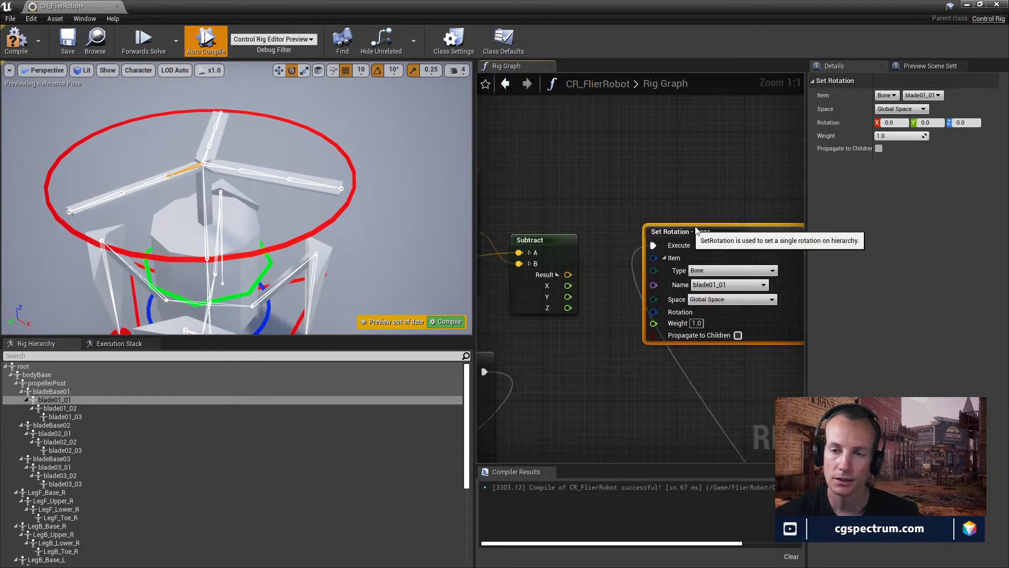
drag(655, 255, 691, 234)
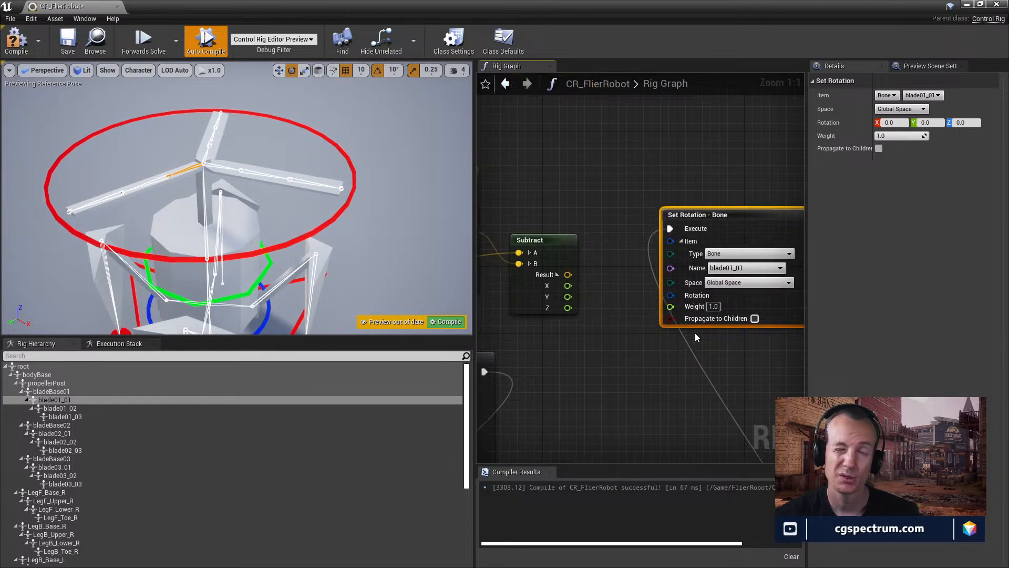
- Review the propellerPost, Verlet and Subtract chain, and add a Visual Debug to the Subtract node's A input
mouse_move(645, 418)
right_down()
mouse_move(608, 383)
mouse_move(626, 388)
mouse_move(632, 412)
right_up()
right_drag(584, 355, 610, 334)
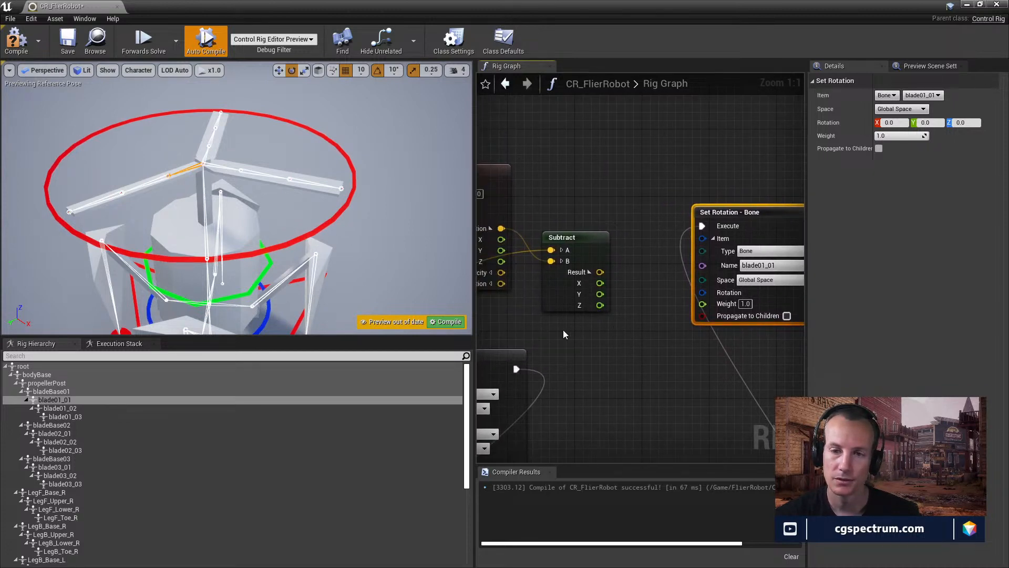
right_drag(566, 347, 854, 355)
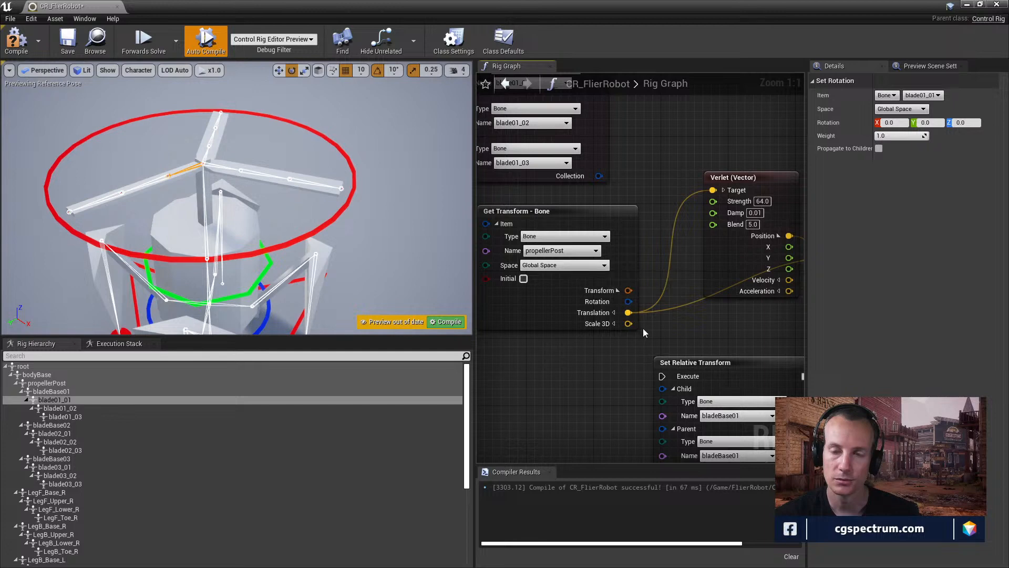
right_drag(714, 335, 683, 328)
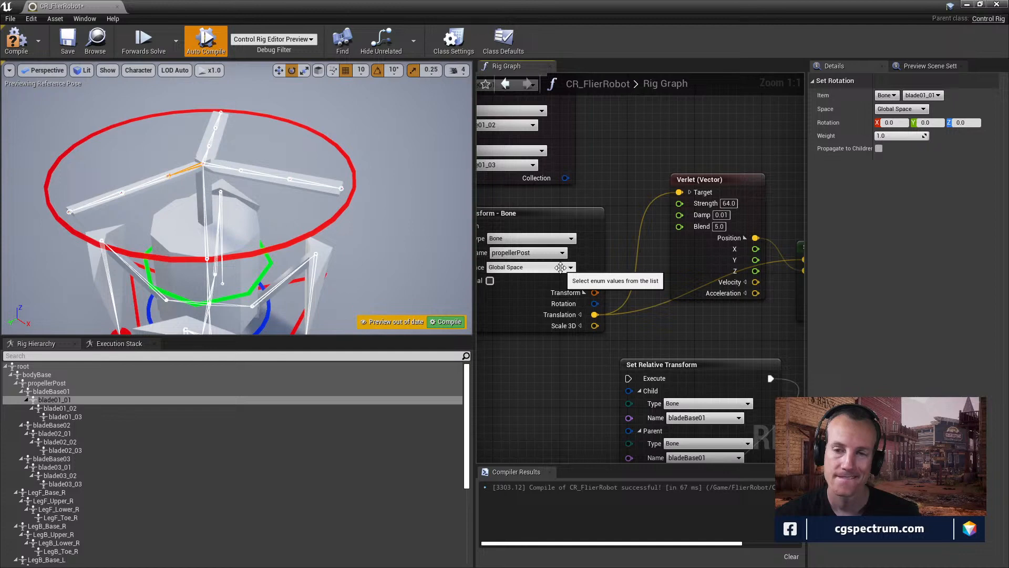
mouse_move(712, 312)
right_down()
mouse_move(561, 304)
mouse_move(617, 343)
right_up()
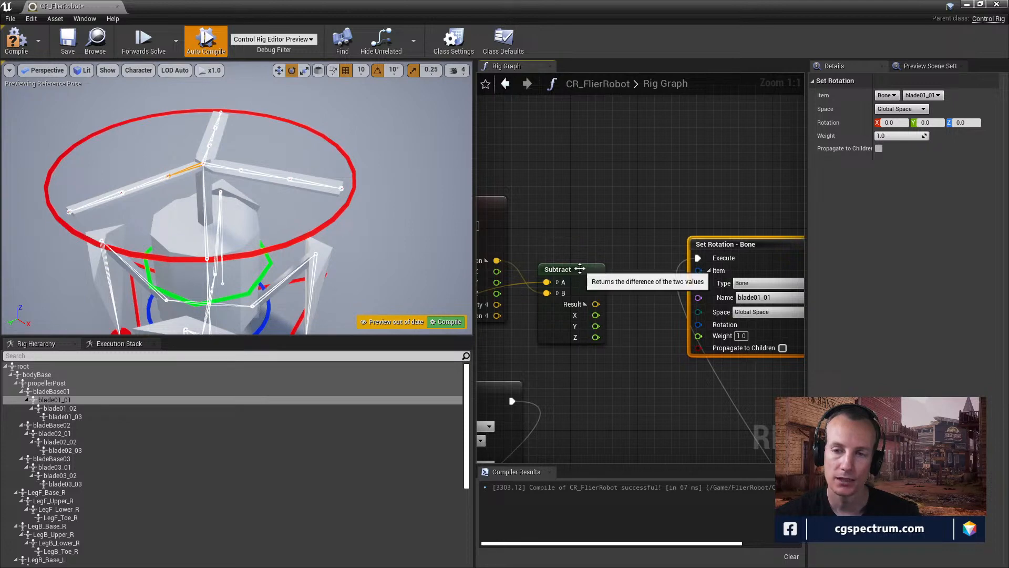
right_click(597, 318)
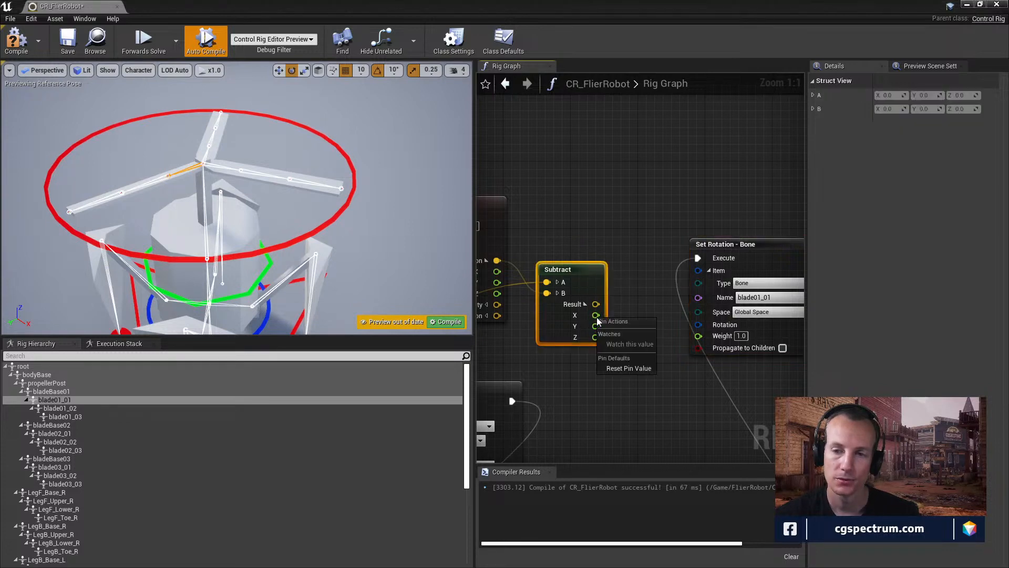
right_click(546, 283)
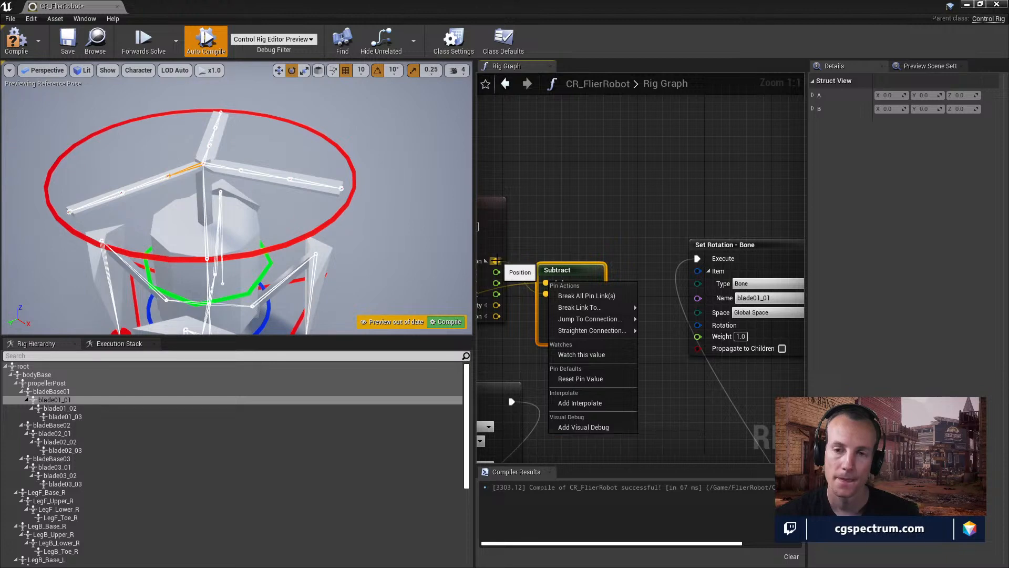
click(585, 426)
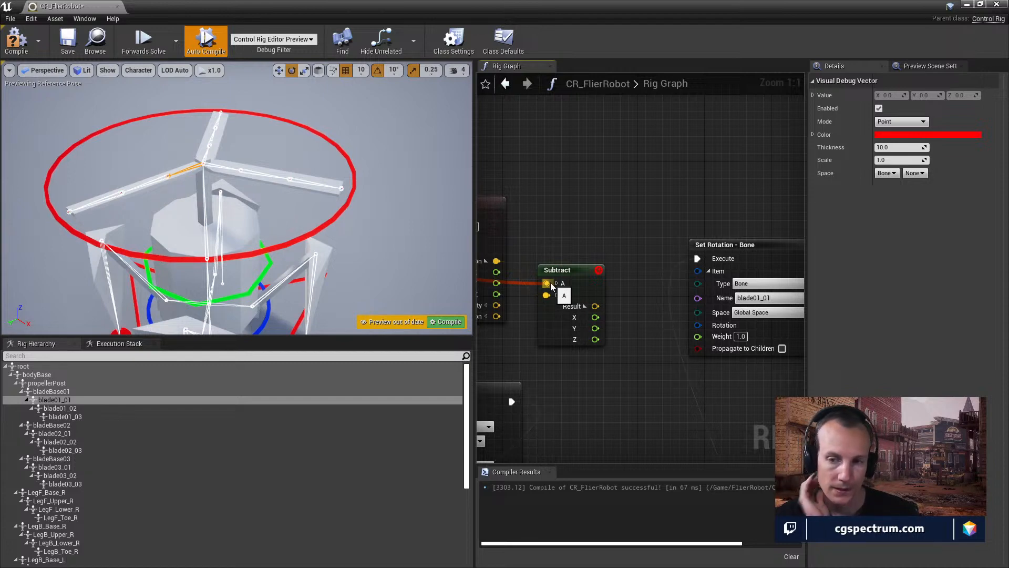
- Compile the rig and inspect the robot from several angles for the Subtract input's visual debug
right_drag(182, 221, 208, 229)
click(16, 42)
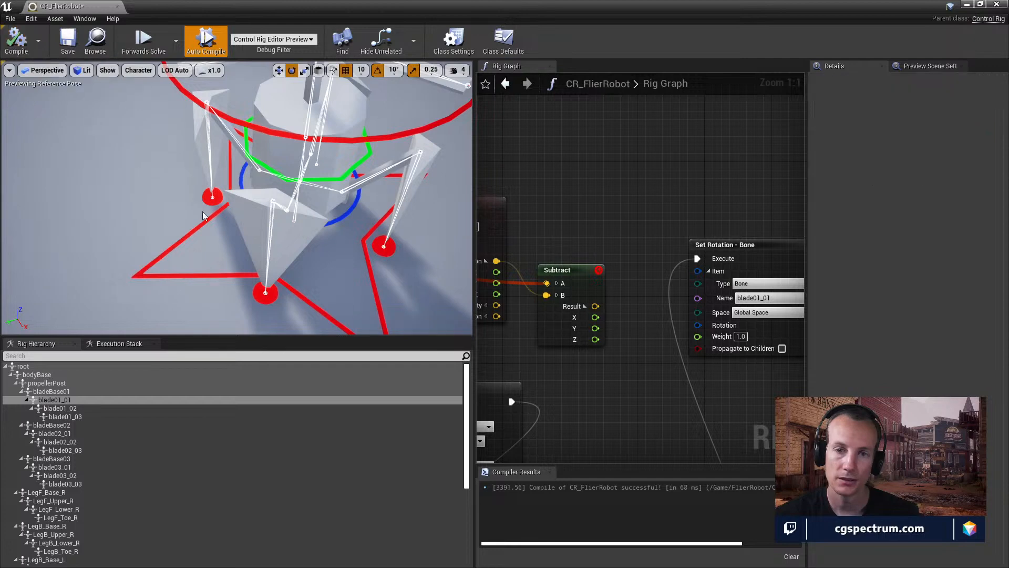
mouse_move(257, 220)
mouse_down()
mouse_move(259, 246)
mouse_move(248, 237)
mouse_up()
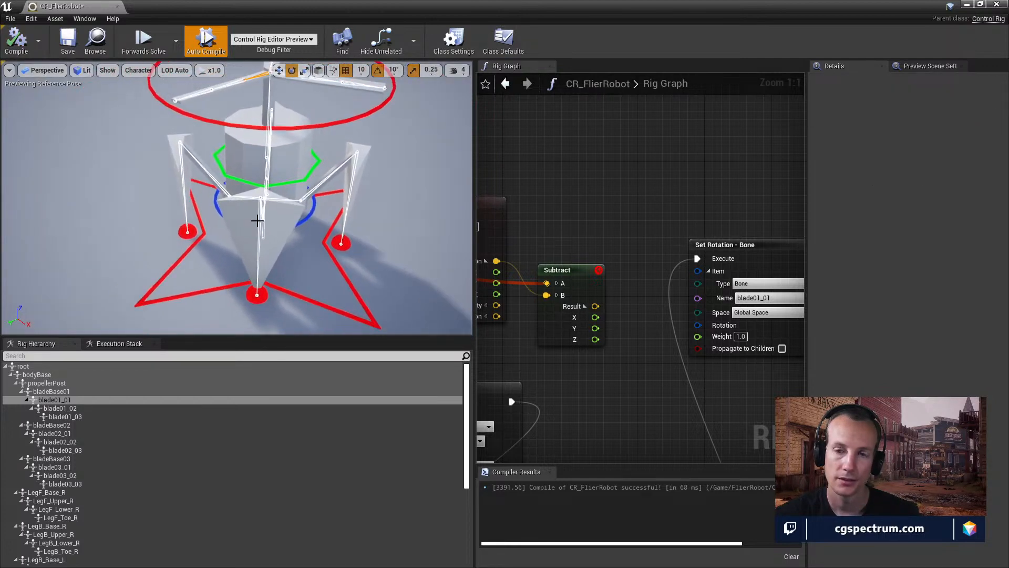
click(597, 275)
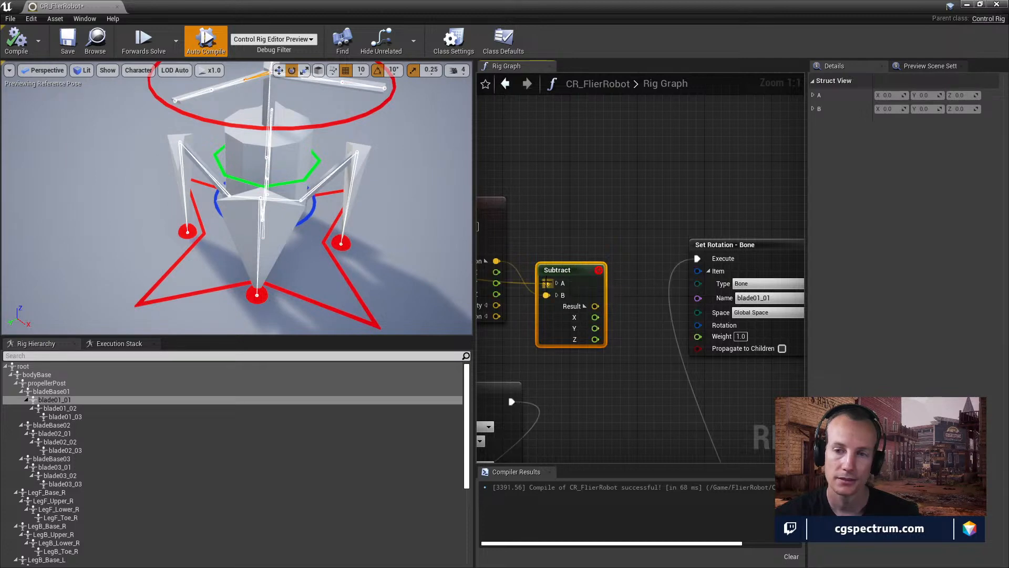
drag(373, 246, 331, 247)
mouse_move(331, 247)
right_down()
mouse_move(400, 262)
mouse_move(347, 244)
mouse_move(316, 270)
mouse_move(328, 255)
mouse_move(336, 266)
right_up()
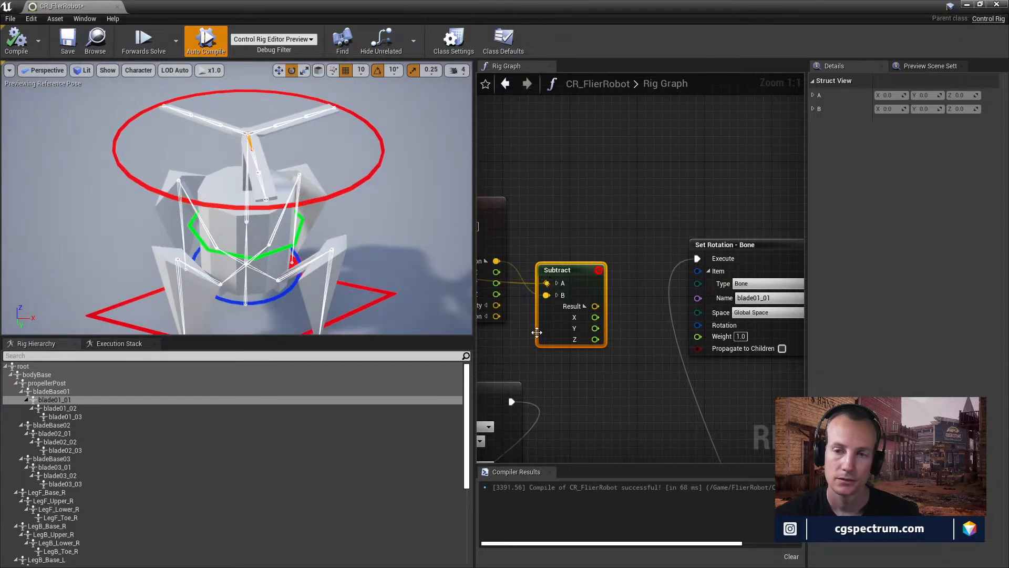
right_drag(536, 332, 577, 298)
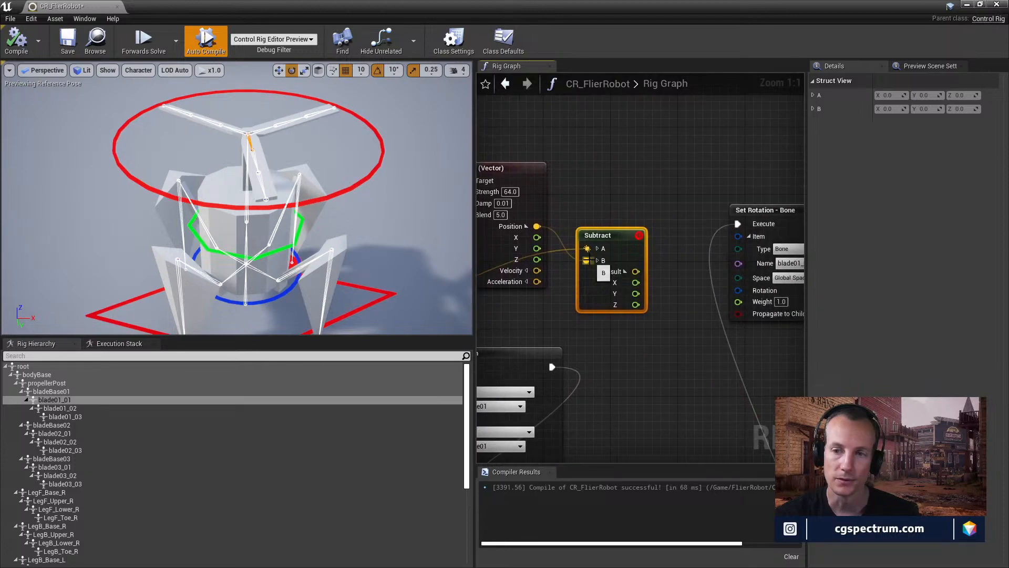
right_drag(670, 291, 598, 295)
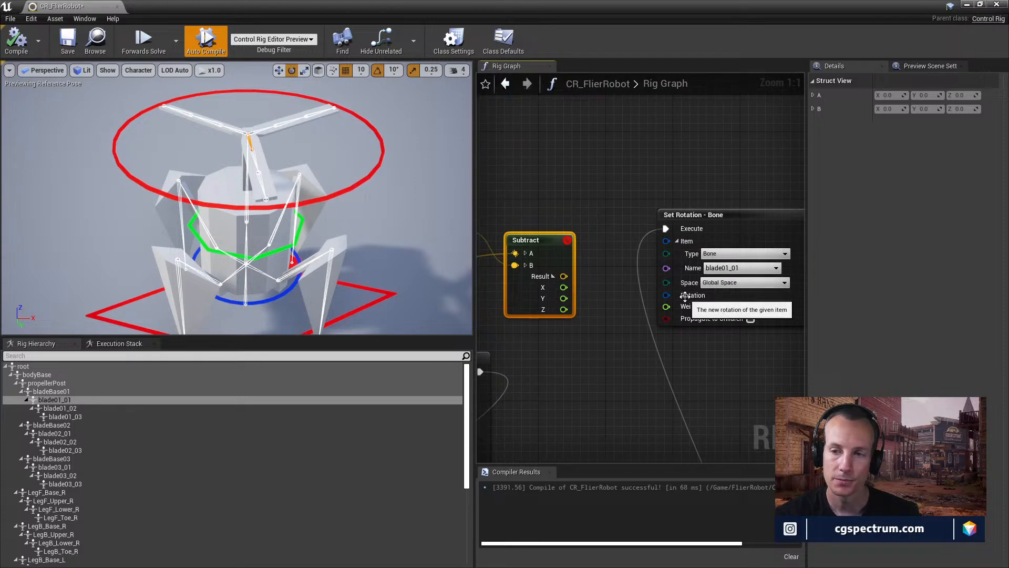
drag(563, 287, 610, 315)
right_click(666, 296)
key(Escape)
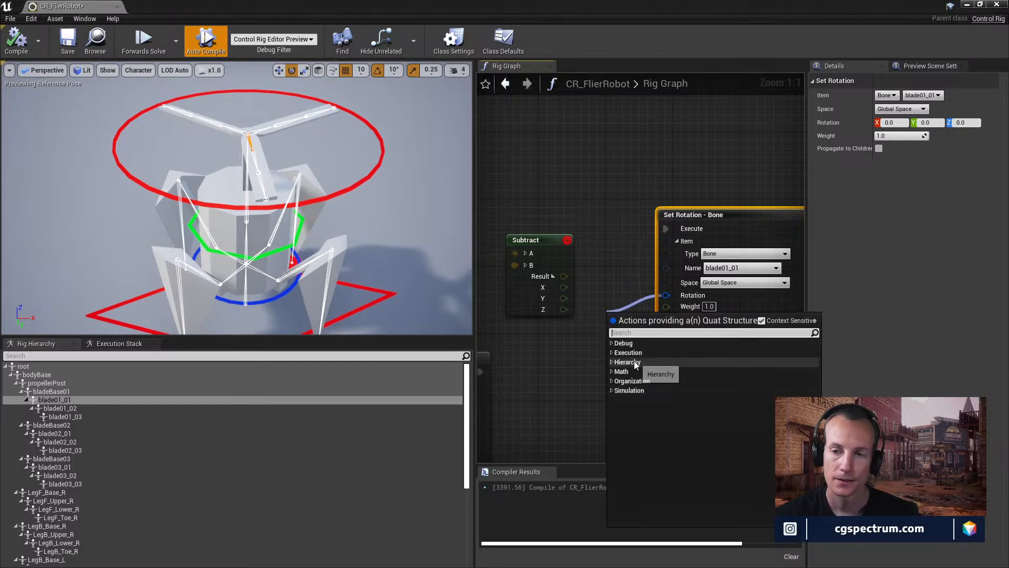
text(brea)
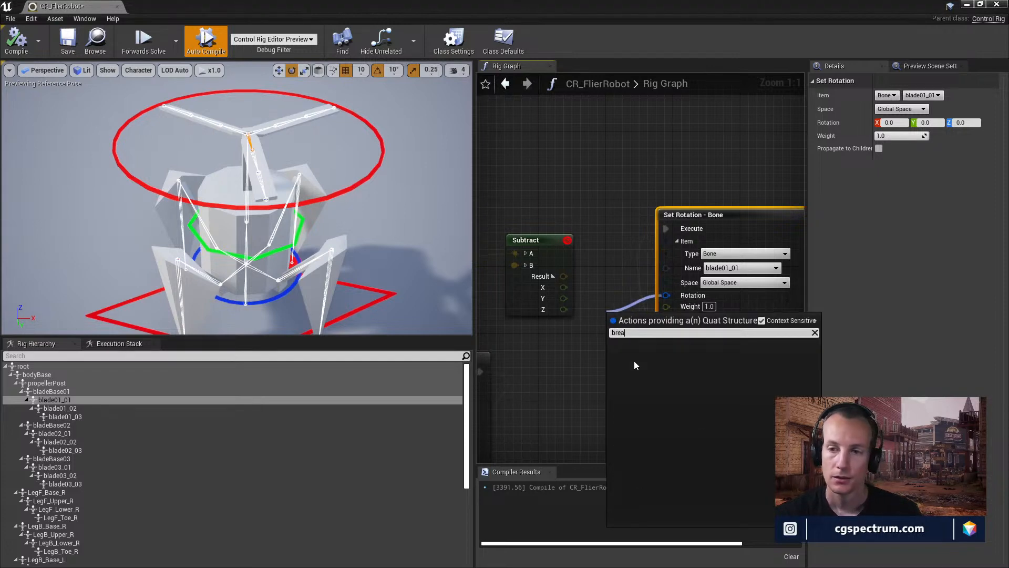
key(BackSpace)
key(BackSpace)
key(BackSpace)
key(BackSpace)
- Try feeding the Subtract node's X output into a new Set Rotation node, and delete that node again
drag(566, 287, 584, 303)
text(rotato)
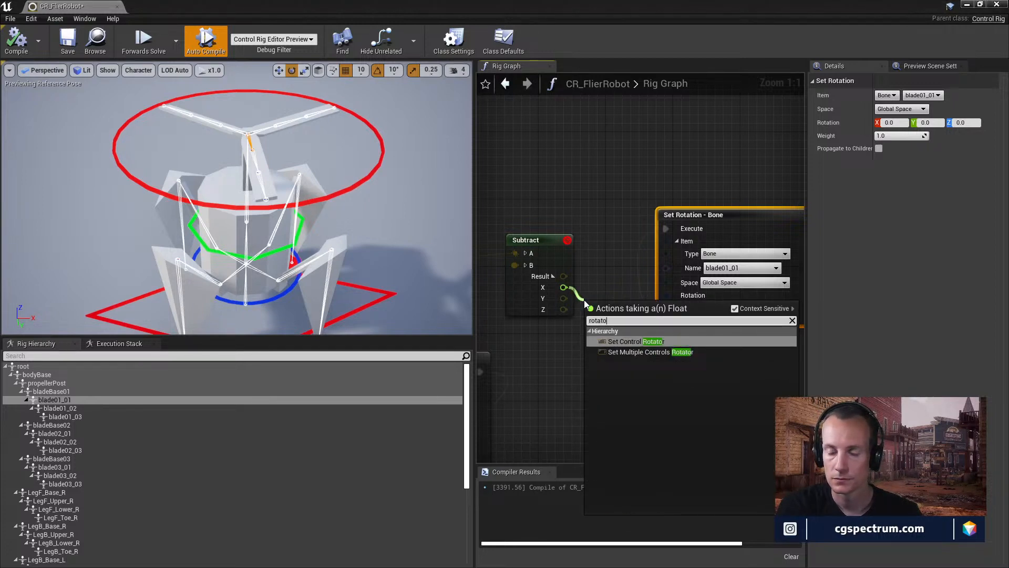
key(BackSpace)
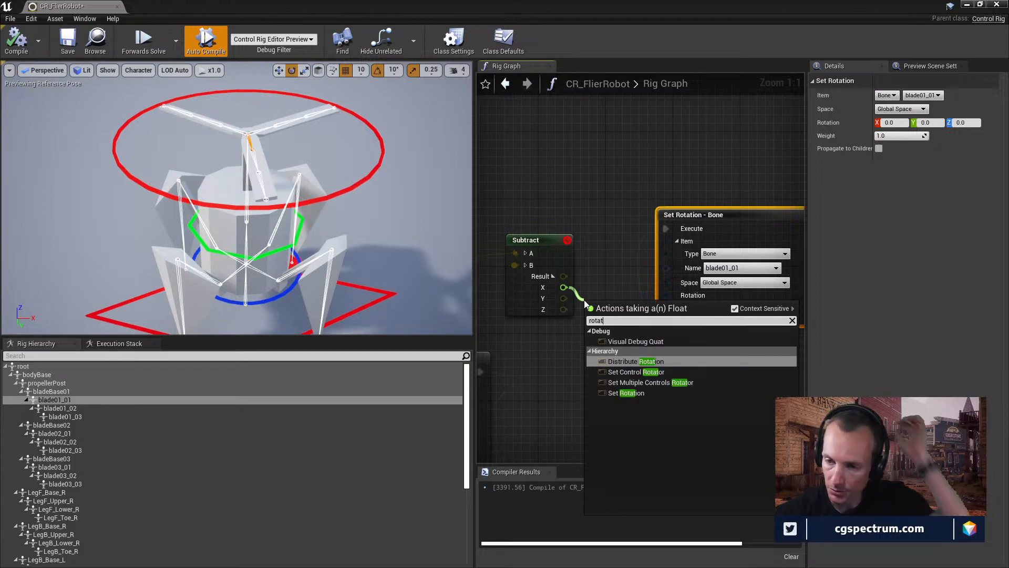
click(633, 392)
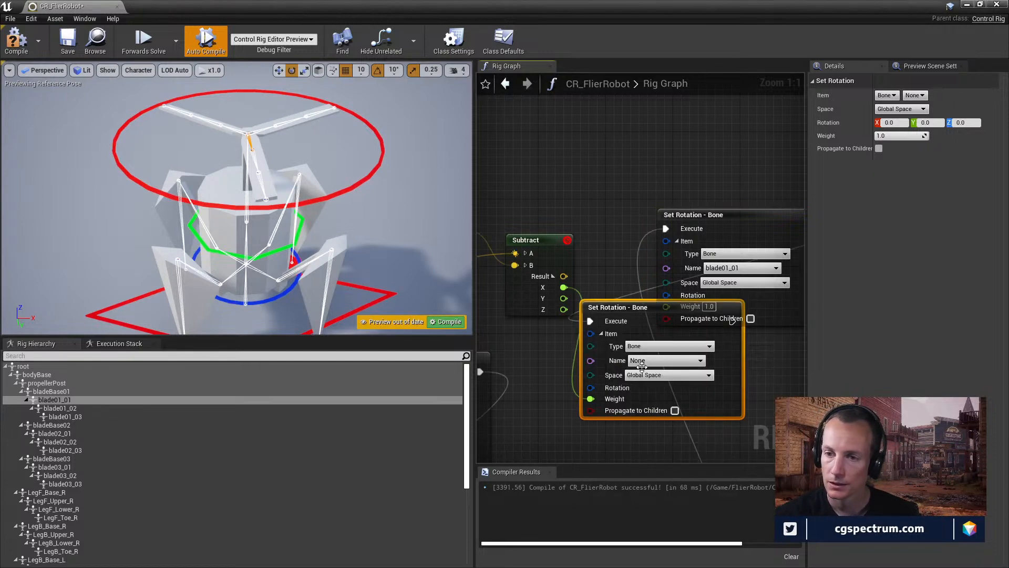
right_drag(633, 341, 597, 327)
drag(673, 211, 784, 217)
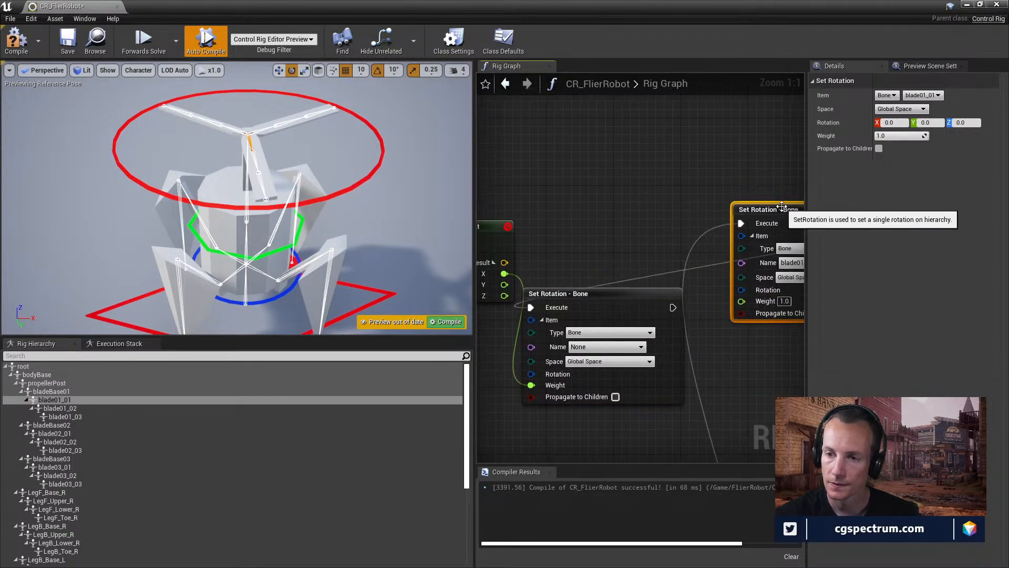
drag(564, 291, 606, 270)
right_drag(555, 373, 597, 377)
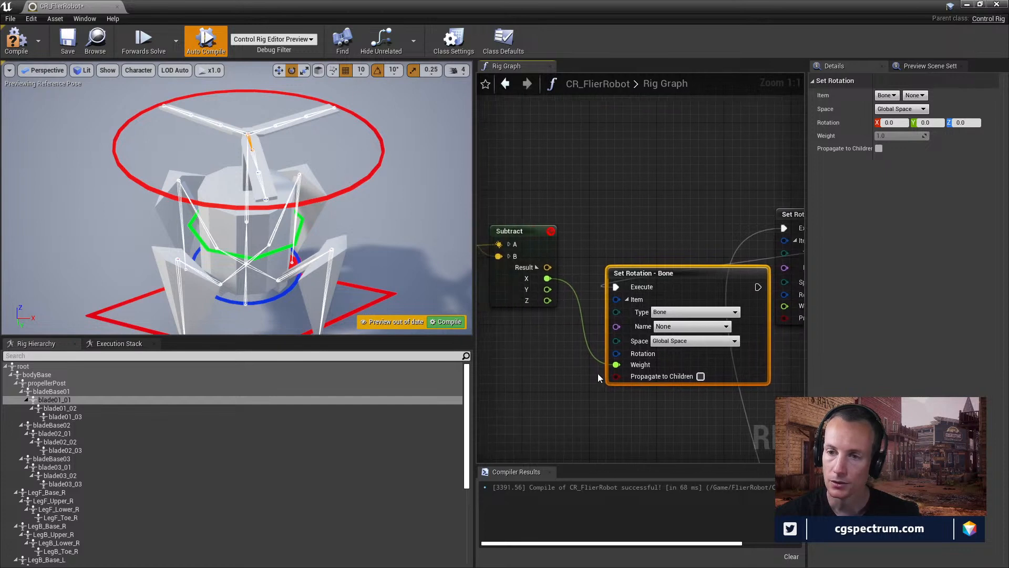
key(Delete)
- Add a Set Control Rotator node from the Subtract node's X output and check its list of controls
drag(547, 278, 574, 288)
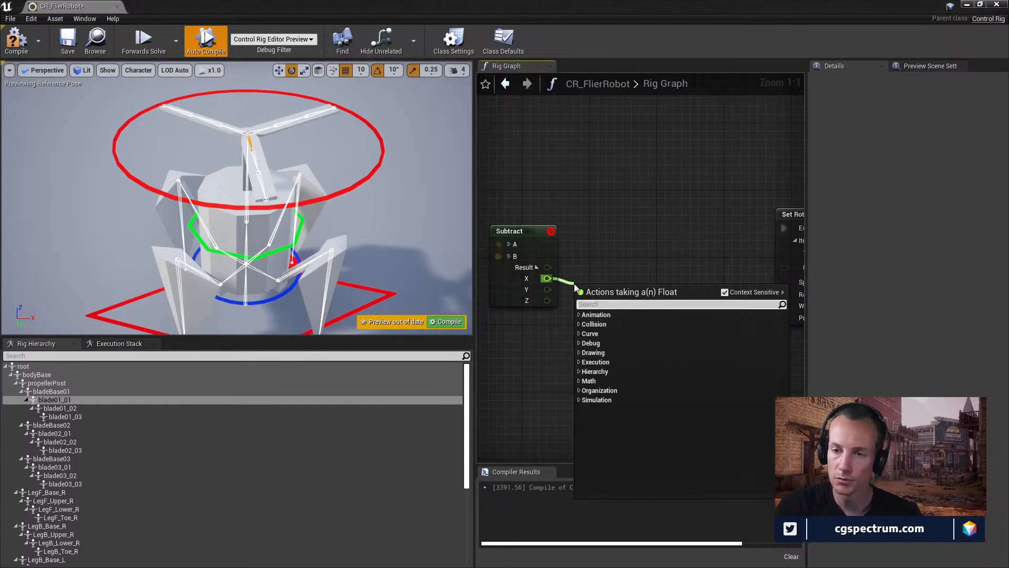
text(rotato)
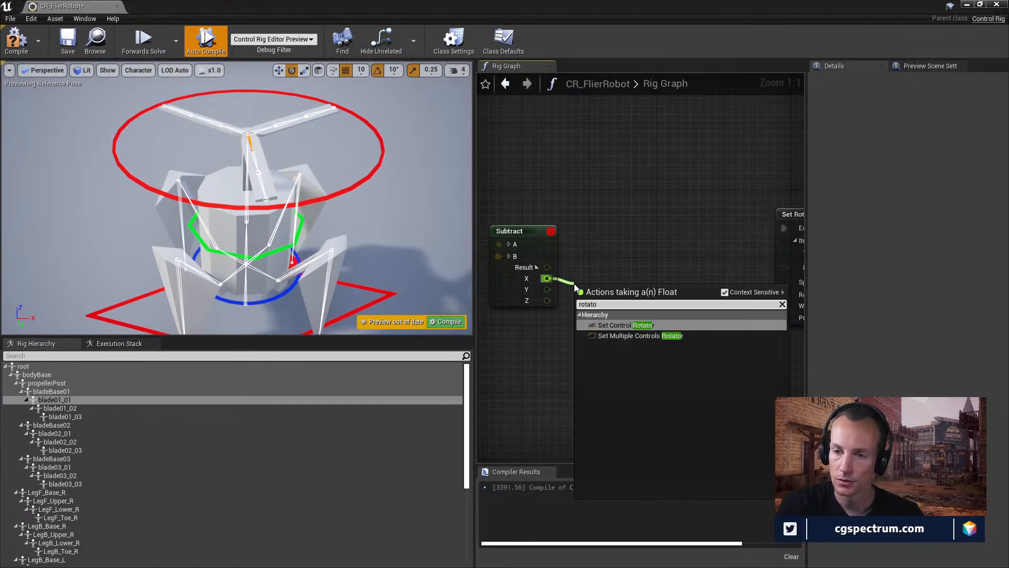
click(637, 326)
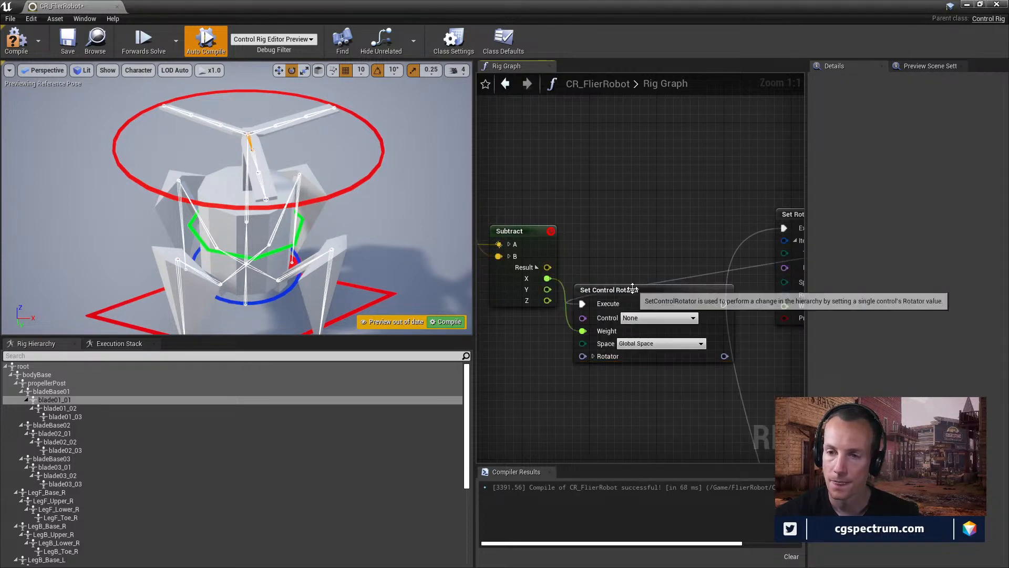
drag(633, 290, 658, 273)
click(670, 301)
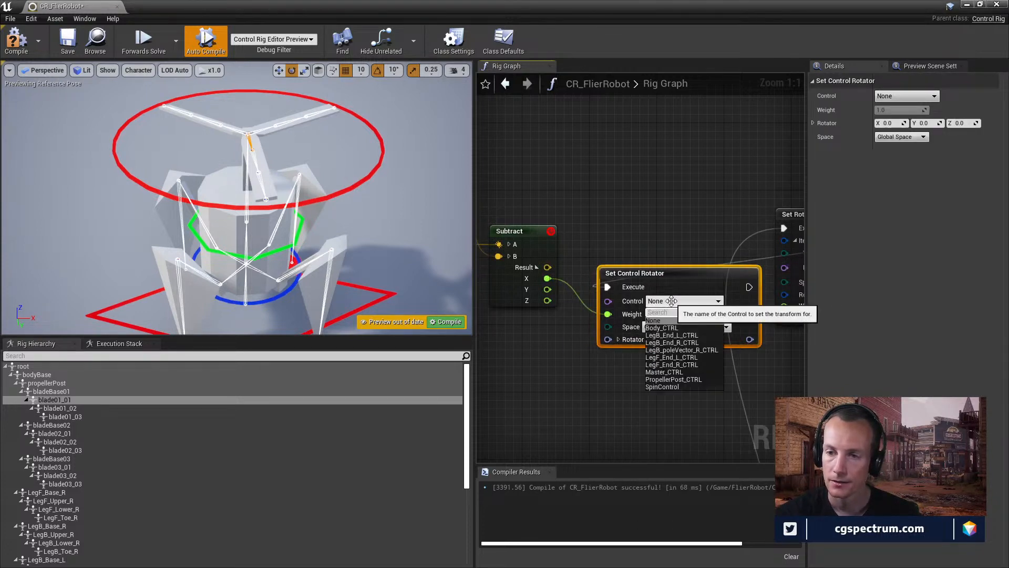
click(680, 357)
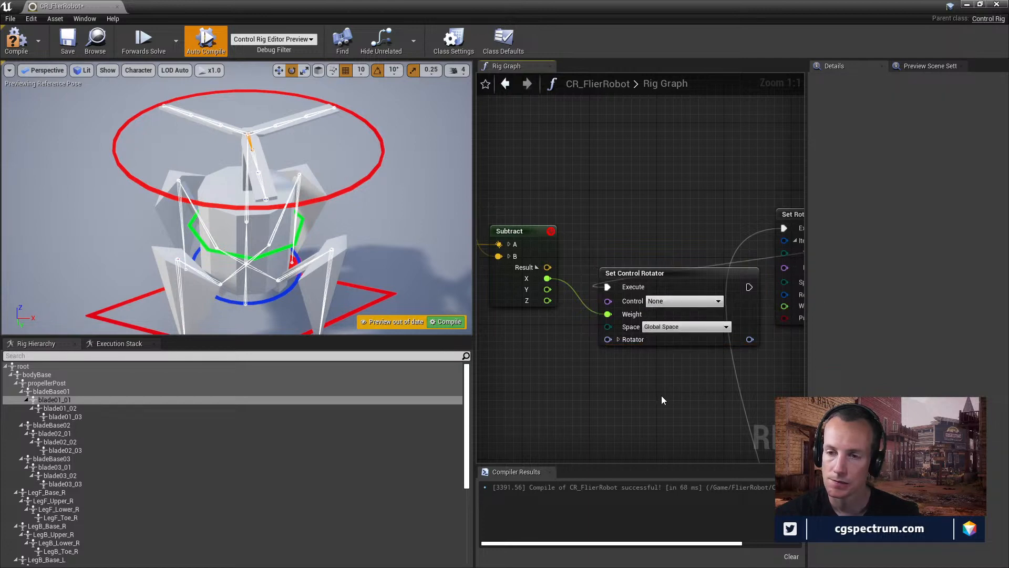
- Wire Subtract's X, Y and Z outputs into the Rotator's Y, Z and X inputs, clear the Weight link, and align the Set Control Rotator beside Subtract
click(619, 339)
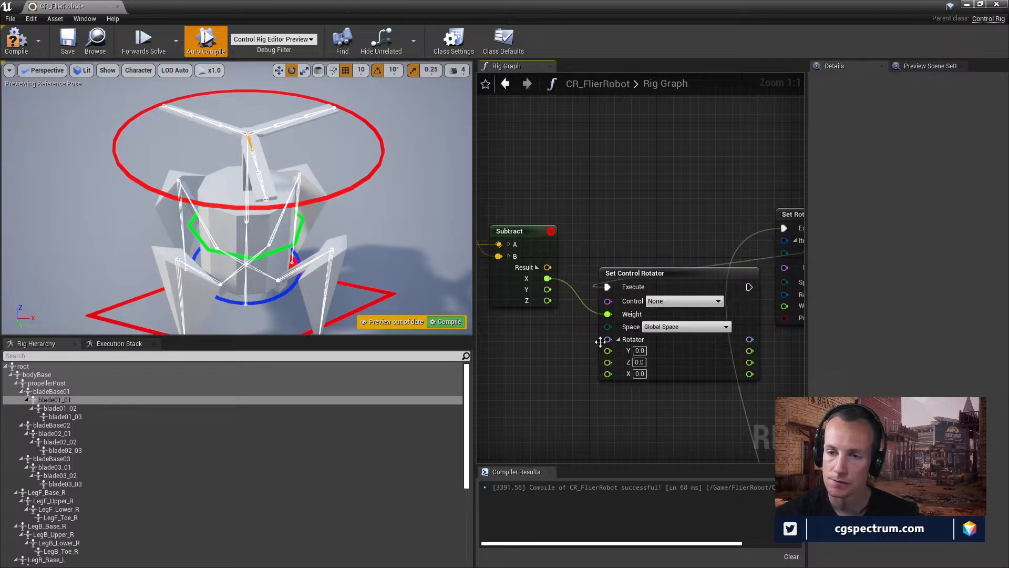
right_drag(587, 320, 573, 301)
drag(535, 267, 596, 341)
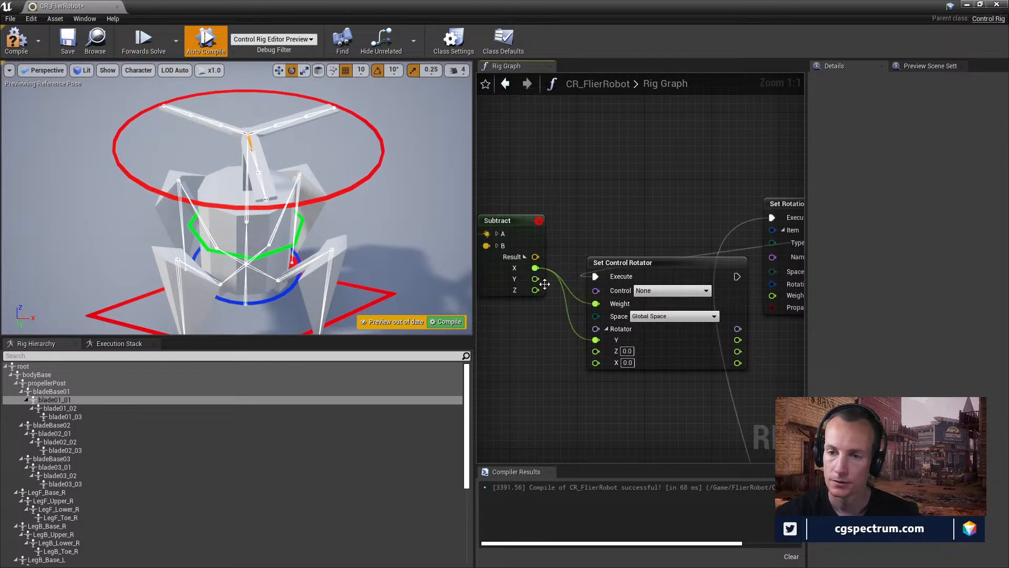
mouse_move(537, 278)
mouse_down()
mouse_move(596, 350)
mouse_move(537, 293)
mouse_up()
drag(592, 362, 595, 362)
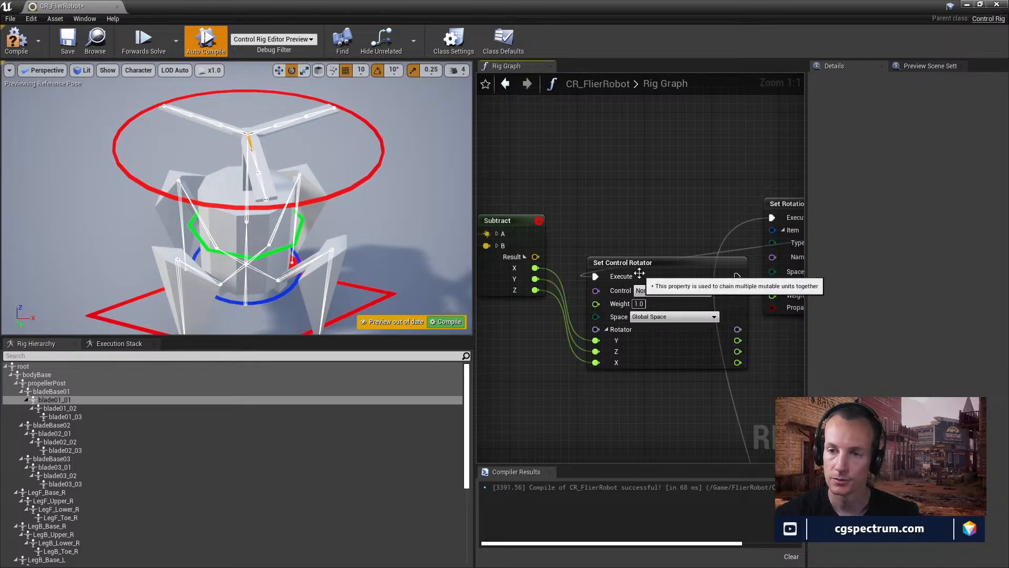
drag(640, 268, 637, 231)
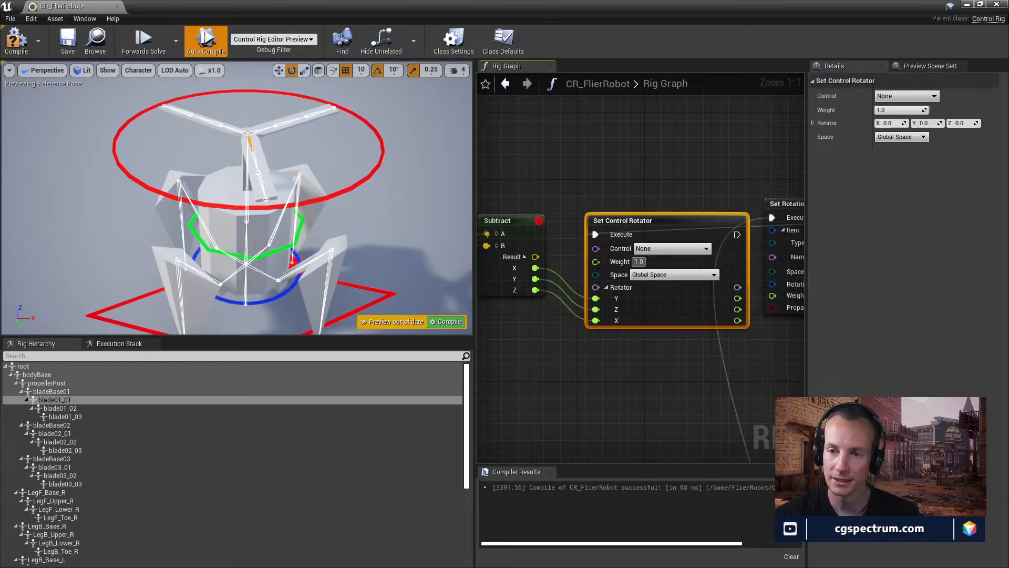
- Add a Sequence node to the execution output of the propellerPost Set Rotation node in Propeller Post Controls
right_drag(597, 396, 583, 122)
scroll(599, 294, down, 2)
right_drag(586, 197, 880, 361)
right_drag(631, 131, 800, 217)
right_drag(657, 294, 694, 260)
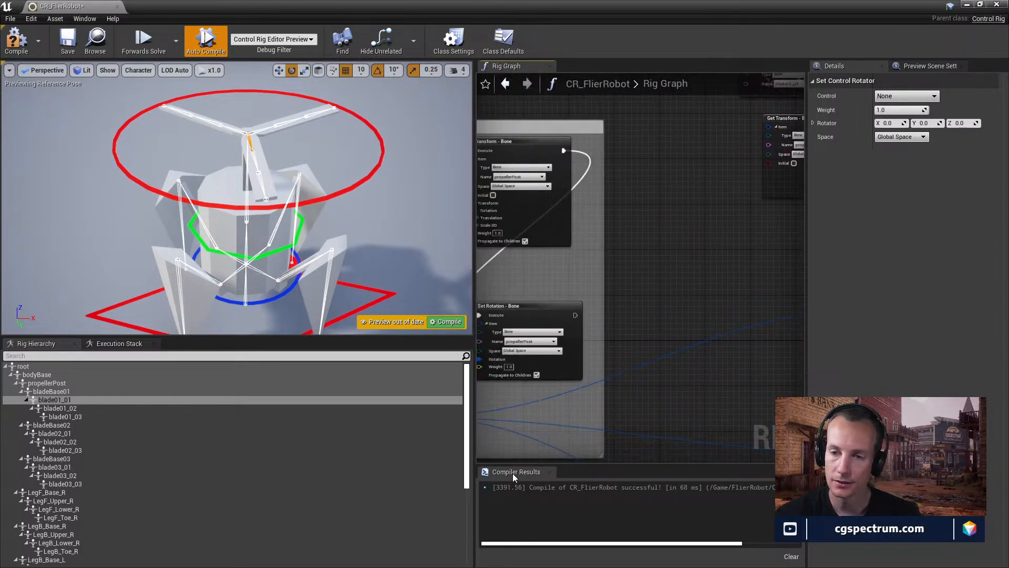
drag(575, 315, 670, 298)
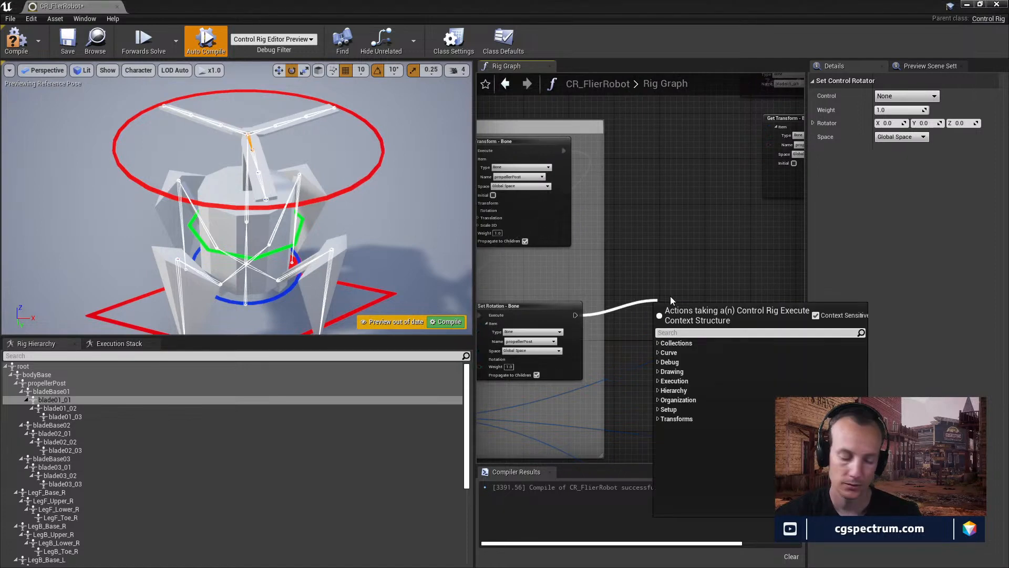
text(seq)
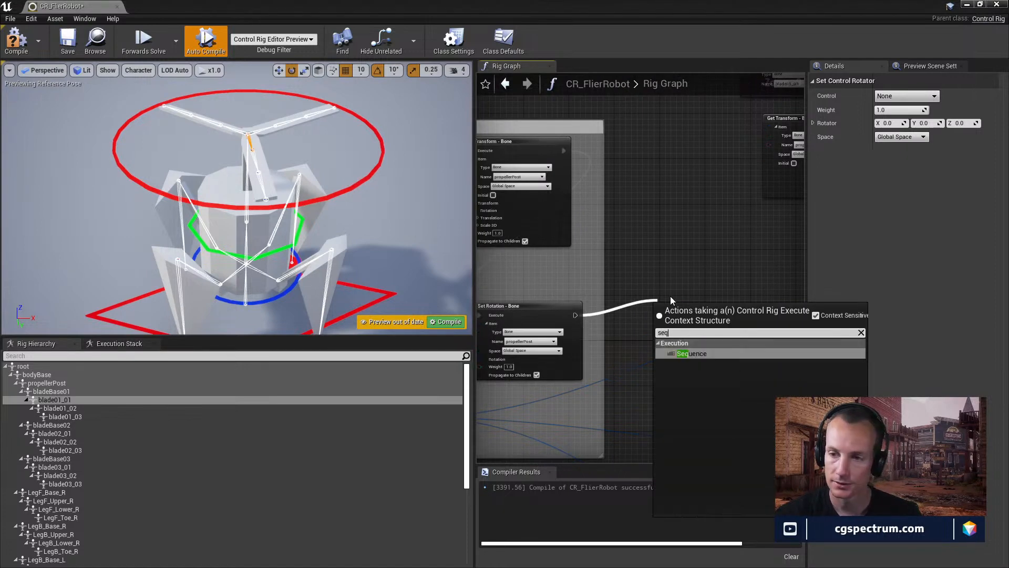
click(682, 353)
- Cut the Sequence node and paste it at the start of the graph, with Forwards Solve shifted away to make room
scroll(683, 283, down, 5)
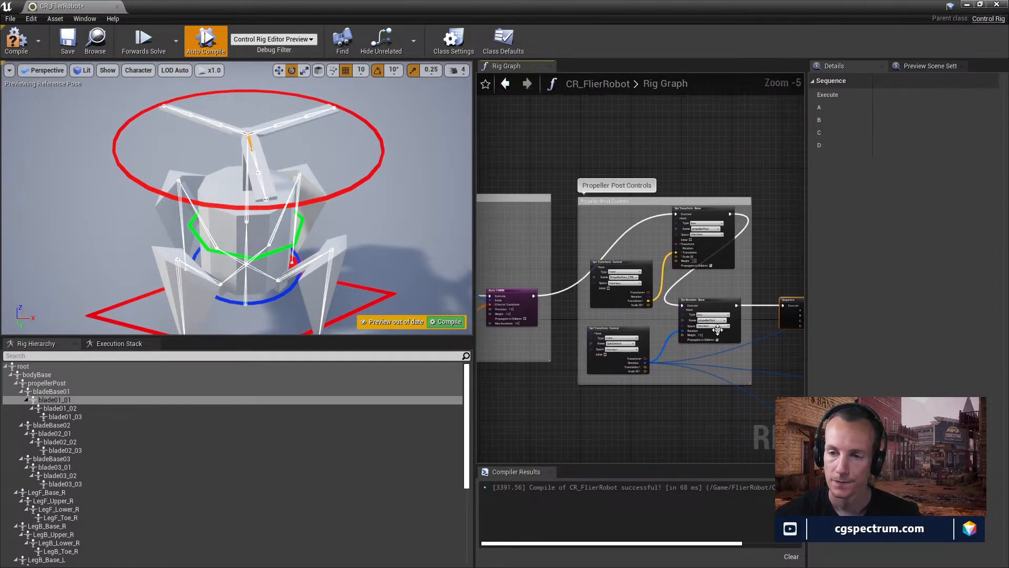
right_drag(712, 332, 653, 312)
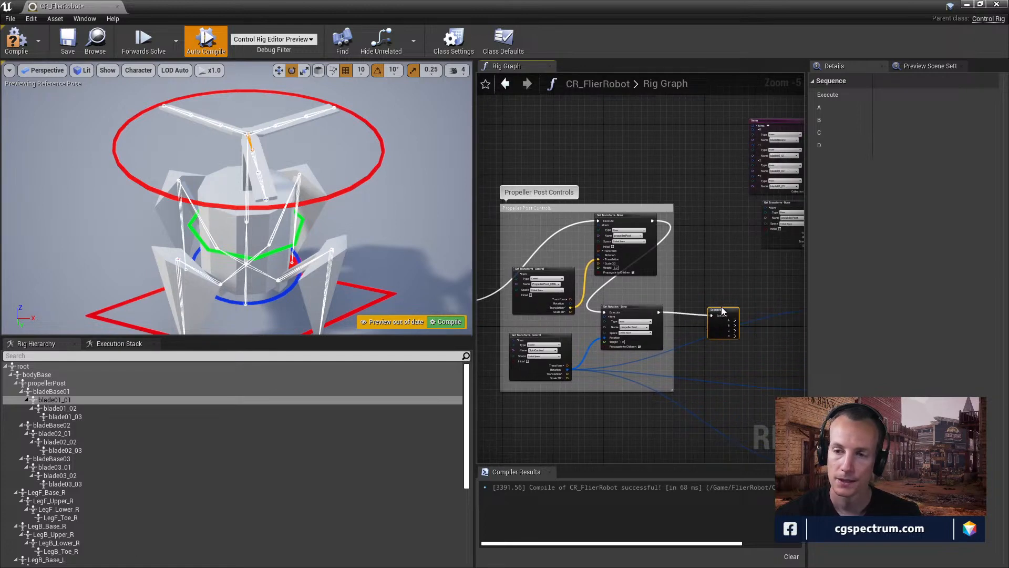
drag(720, 314, 720, 322)
key(ctrl+z)
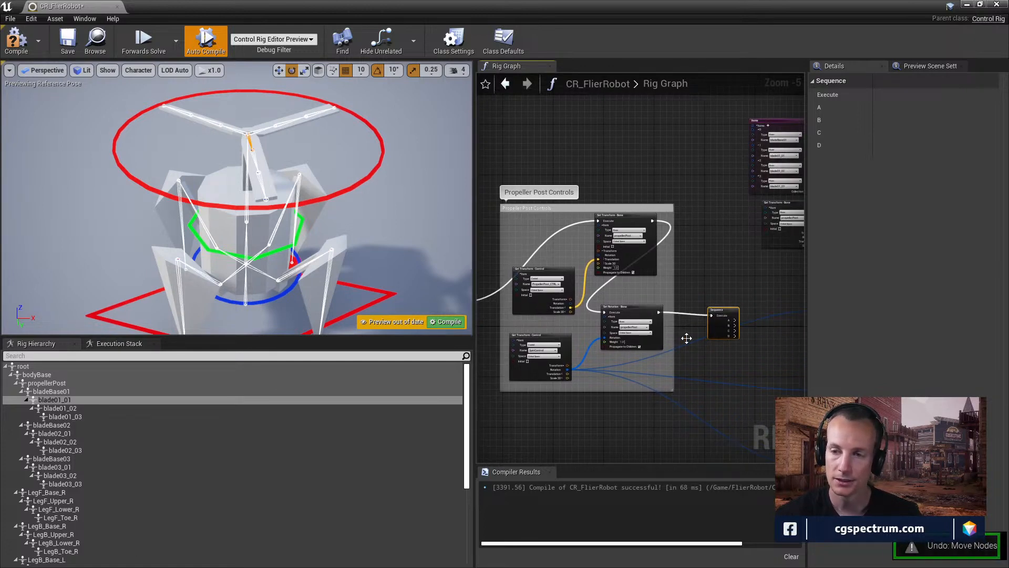
key(Delete)
right_drag(681, 350, 804, 357)
scroll(643, 341, down, 3)
right_drag(569, 343, 794, 372)
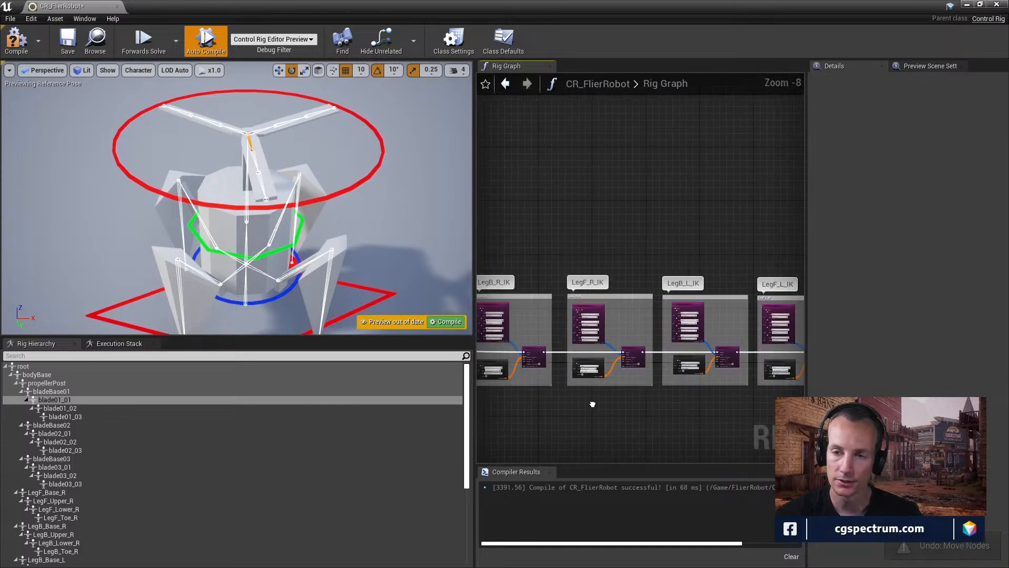
right_drag(486, 394, 799, 410)
right_drag(558, 365, 689, 349)
scroll(690, 349, up, 3)
right_drag(616, 340, 527, 332)
scroll(608, 333, up, 1)
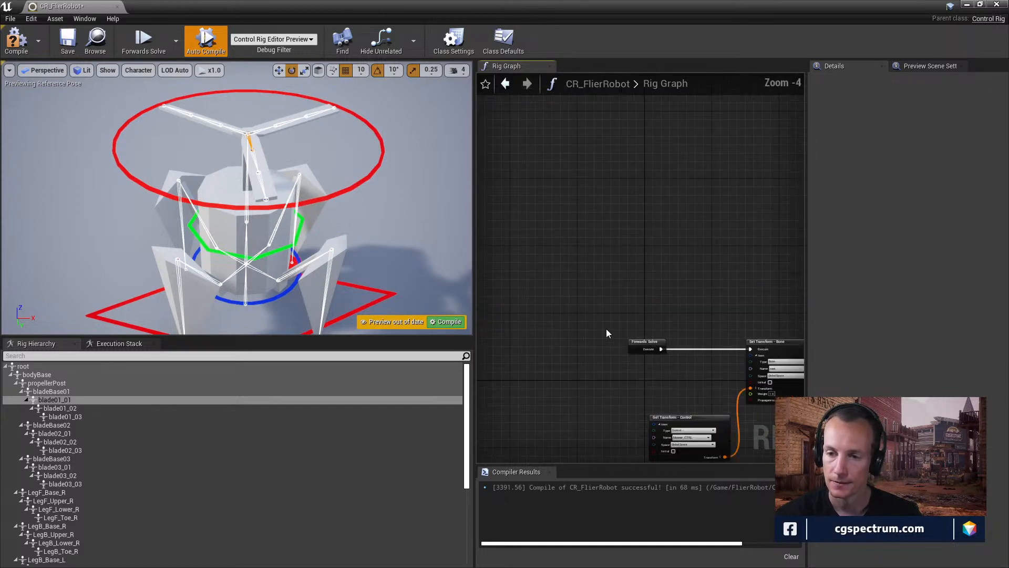
drag(652, 339, 533, 315)
key(ctrl+v)
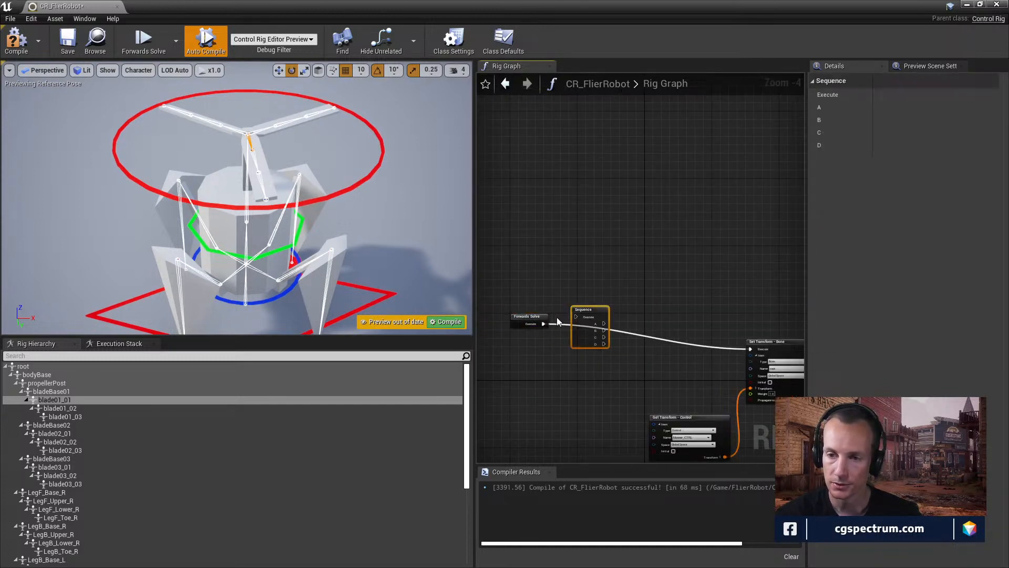
- Connect Forwards Solve to the Sequence node and the Sequence's A output to the root bone's Set Transform node
right_drag(614, 327, 539, 299)
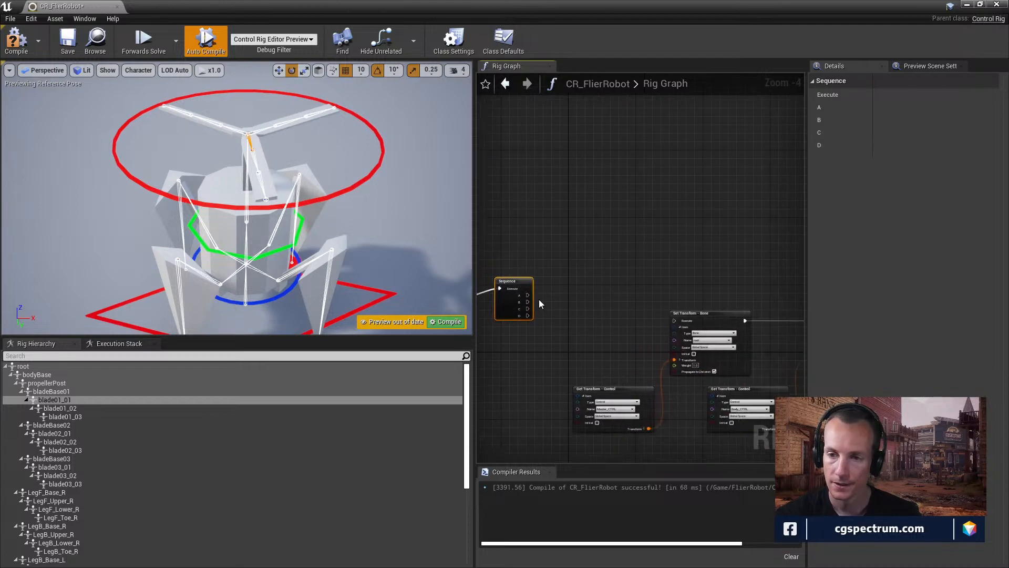
drag(526, 288, 524, 291)
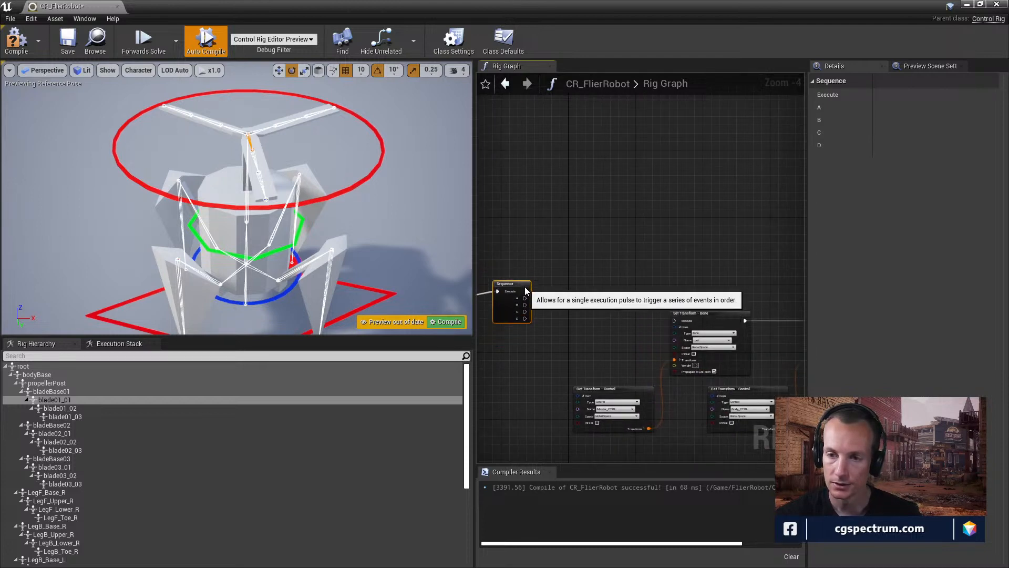
scroll(618, 314, up, 2)
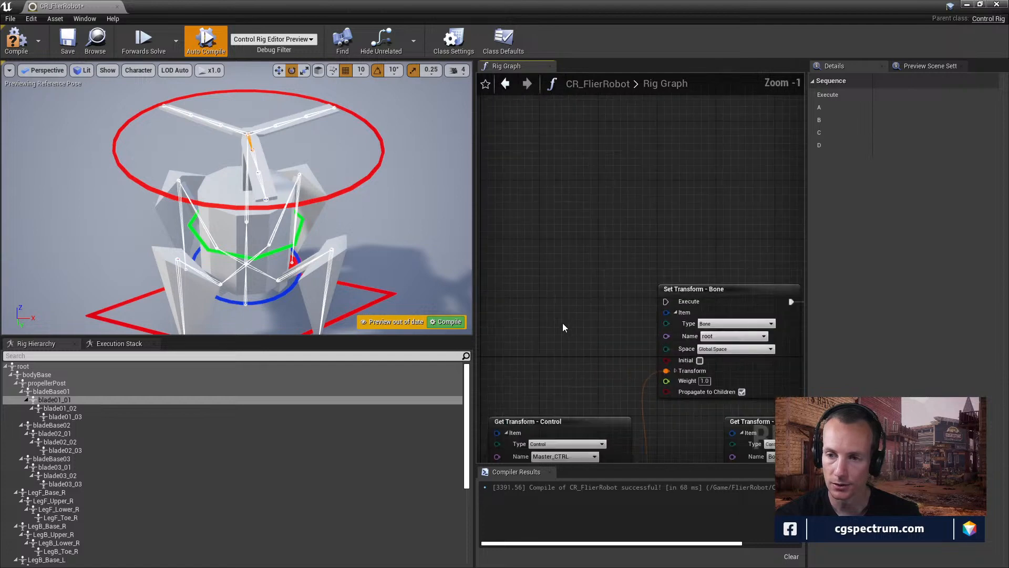
drag(480, 265, 748, 291)
right_drag(711, 306, 531, 250)
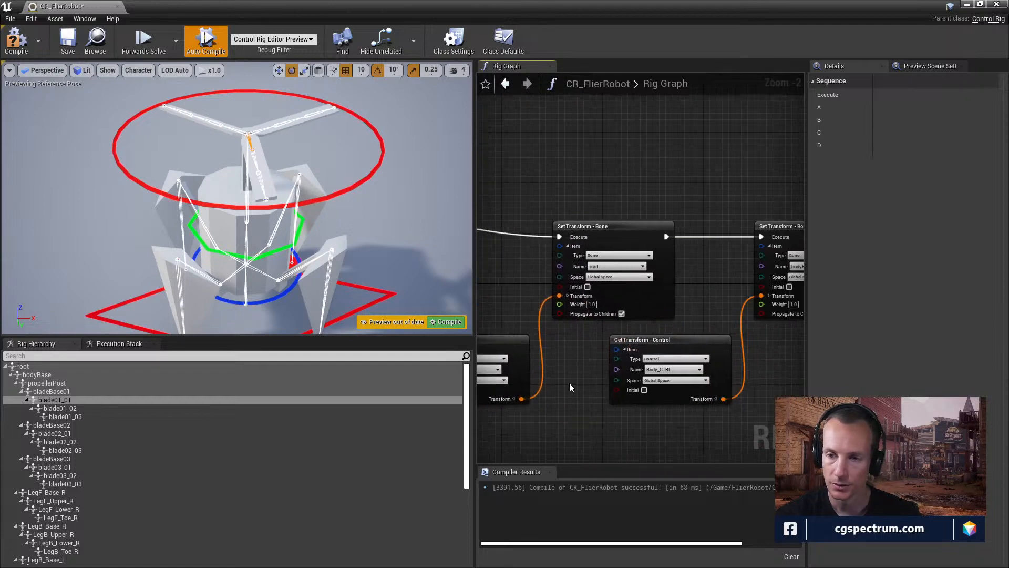
- Group the root and bodyBase transform nodes in a comment box titled "Body Controls"
scroll(694, 404, down, 2)
right_drag(695, 406, 658, 347)
scroll(631, 361, up, 2)
scroll(587, 402, down, 2)
scroll(651, 368, down, 2)
drag(568, 271, 767, 388)
right_click(693, 297)
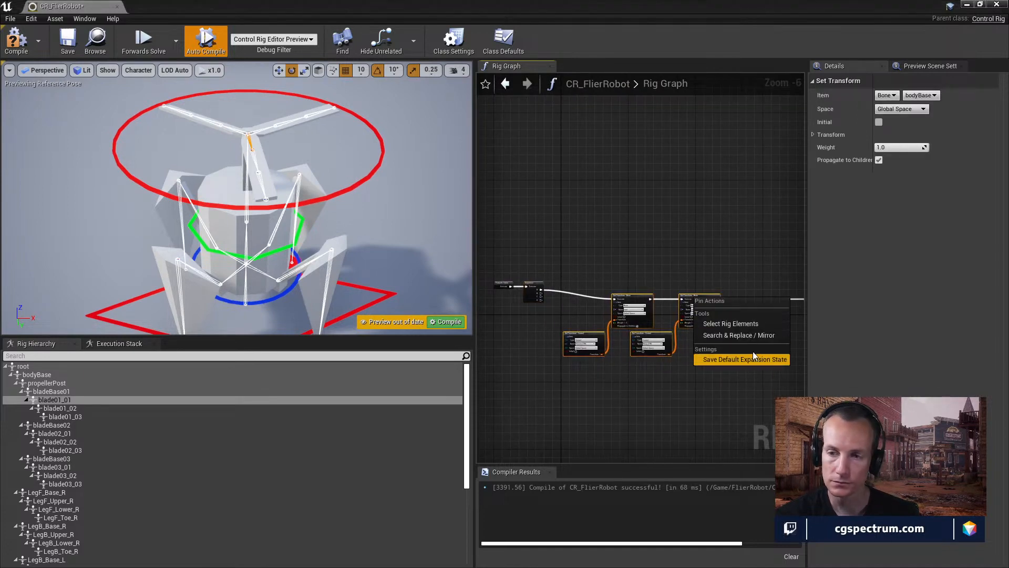
right_click(611, 396)
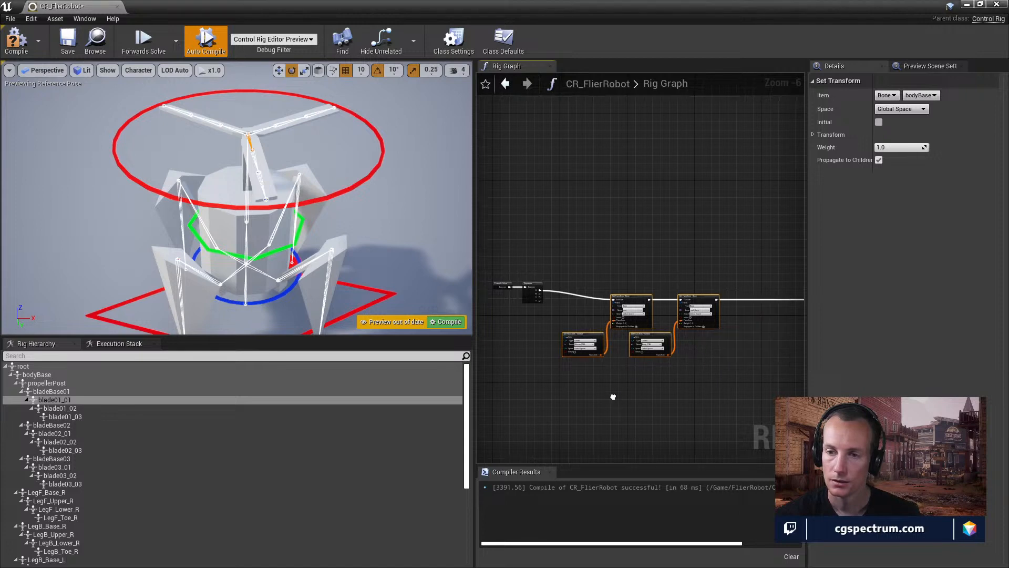
click(655, 365)
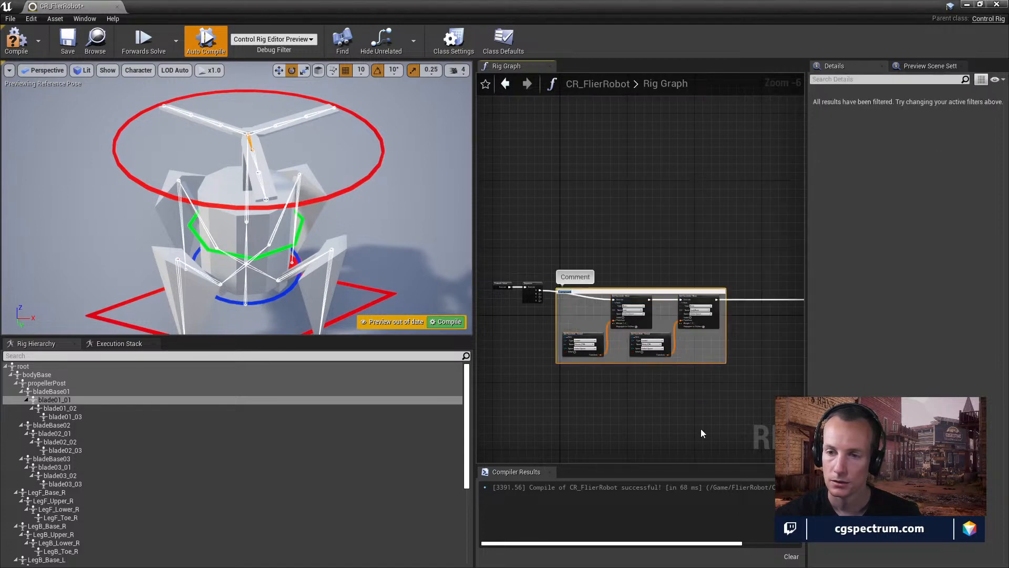
text(Body Contro)
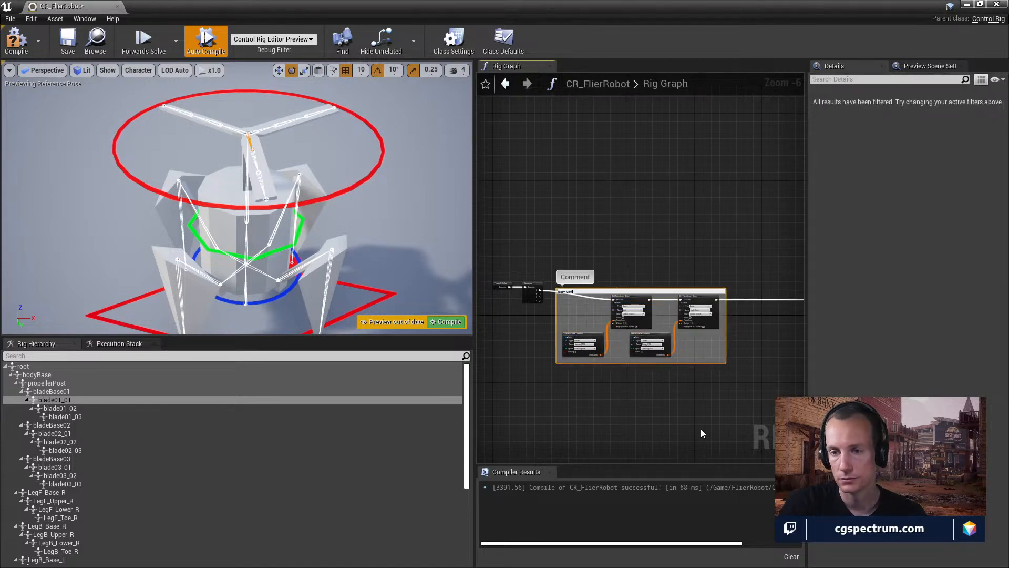
text(ls)
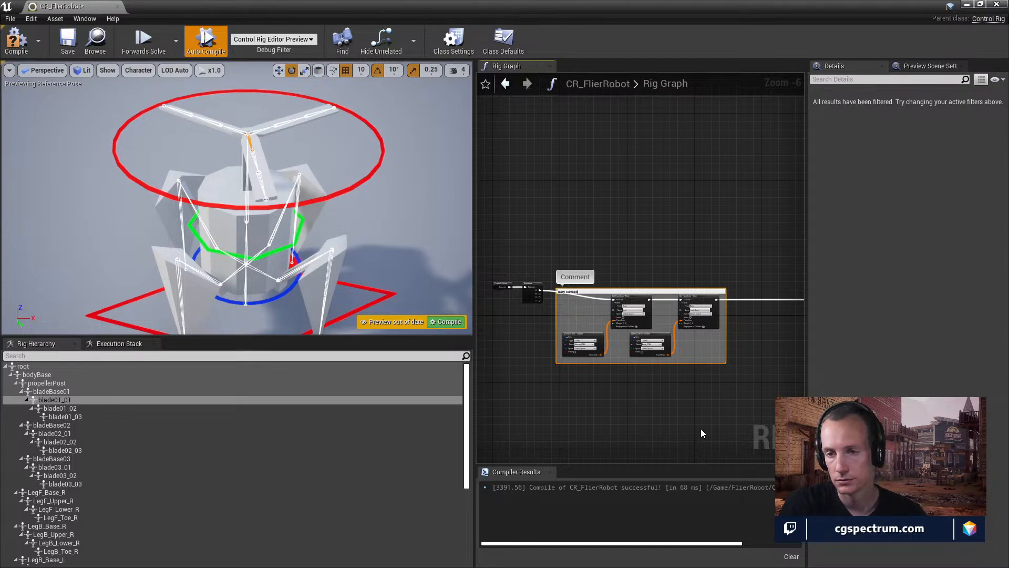
key(Return)
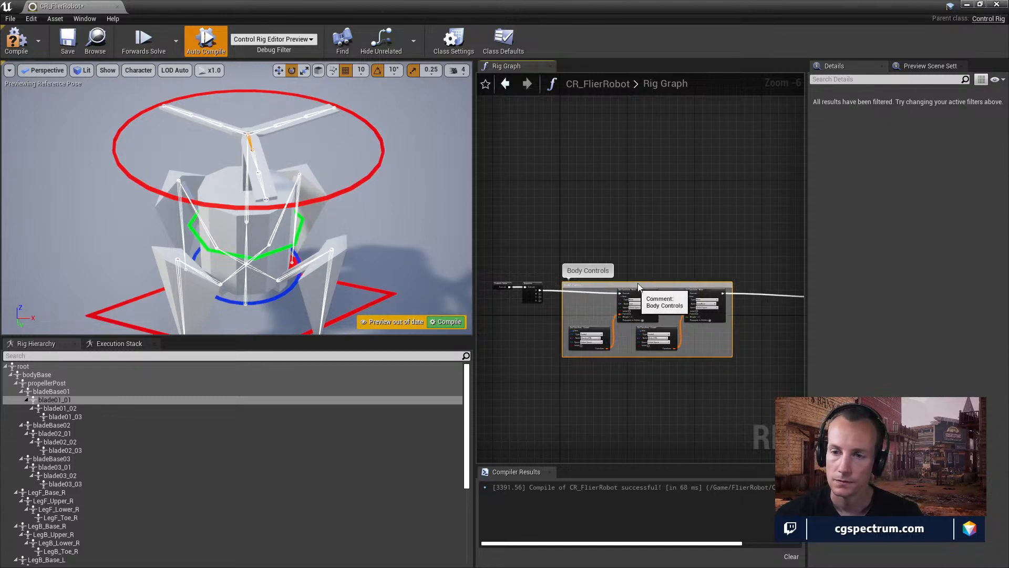
- Move the Body Controls group above the Sequence node and add a reroute point to its incoming execution wire
drag(628, 292, 636, 138)
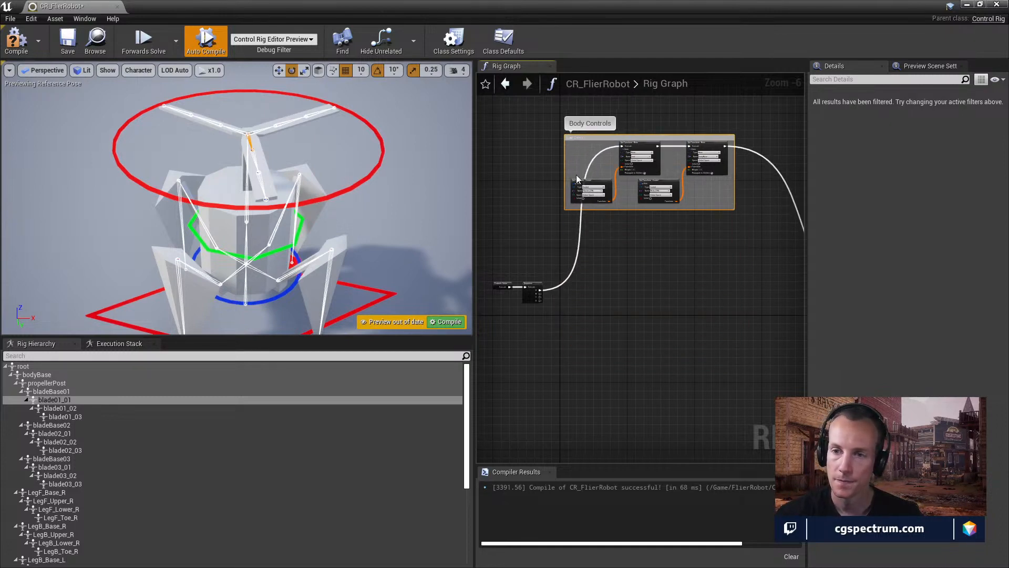
double_click(595, 157)
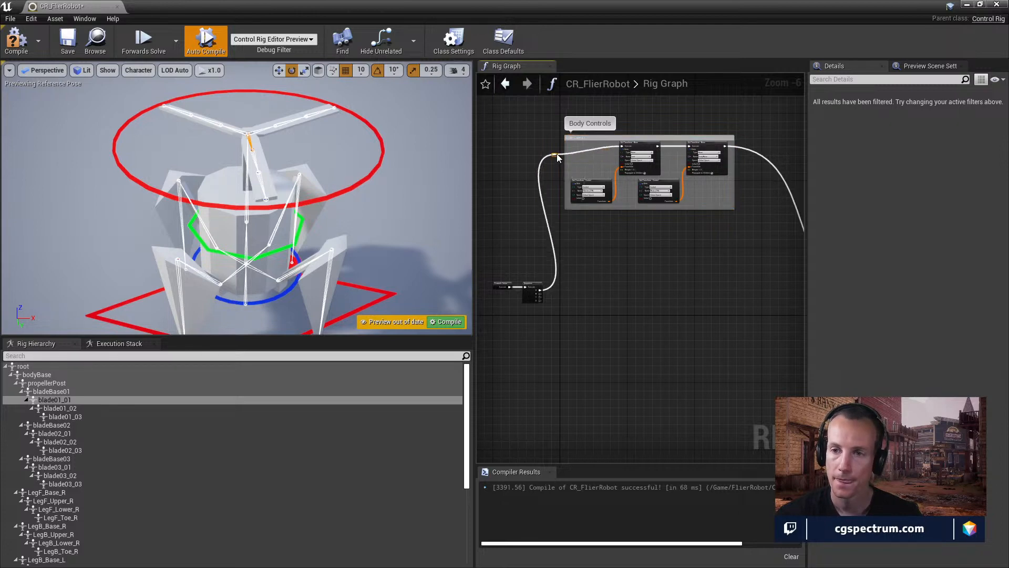
drag(555, 155, 557, 149)
- Disconnect the bodyBase Set Transform node's execution output from the LegB_R_IK group
right_drag(677, 223, 546, 193)
click(594, 116)
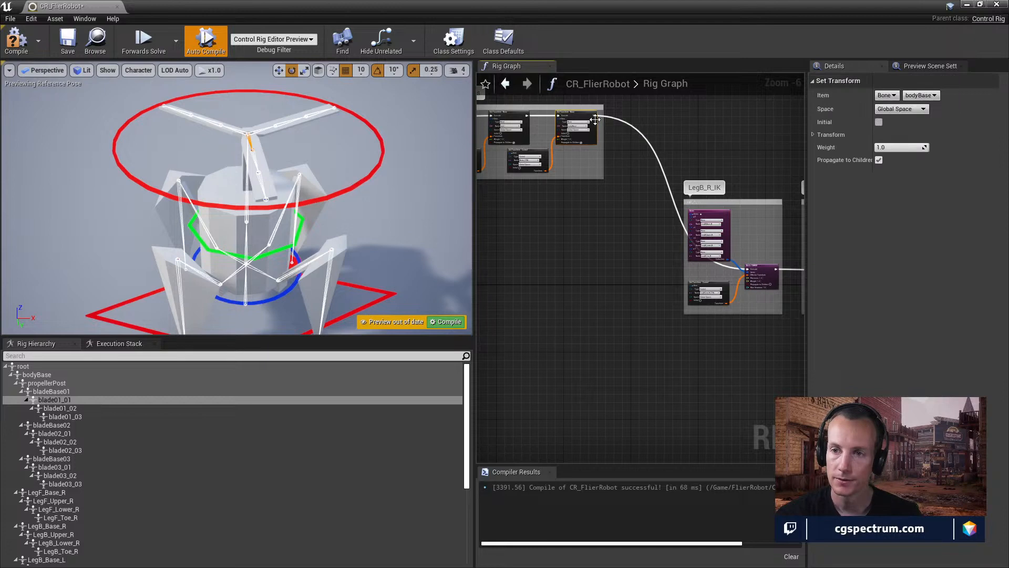
right_drag(594, 116, 625, 291)
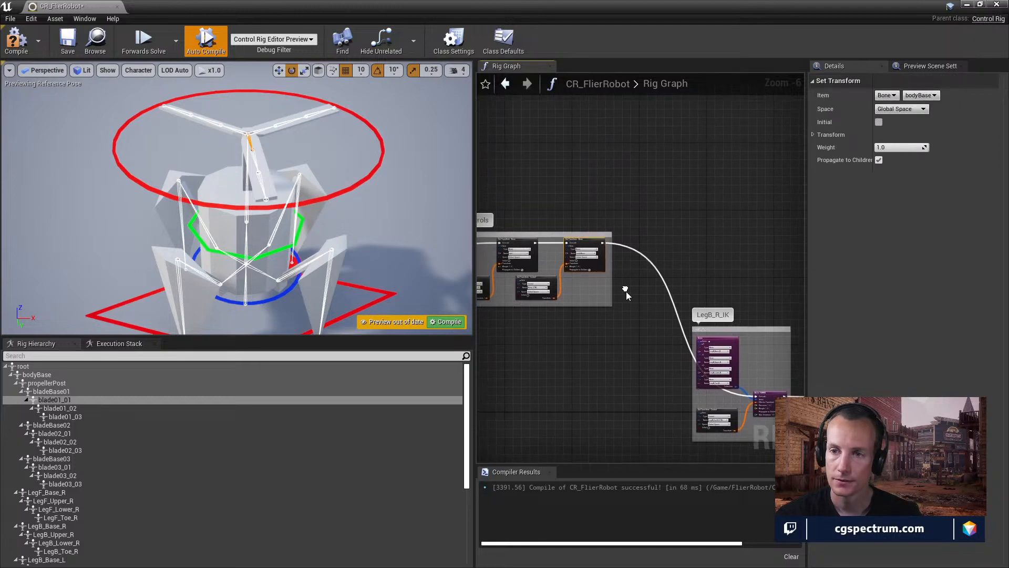
scroll(628, 293, up, 5)
scroll(667, 288, down, 7)
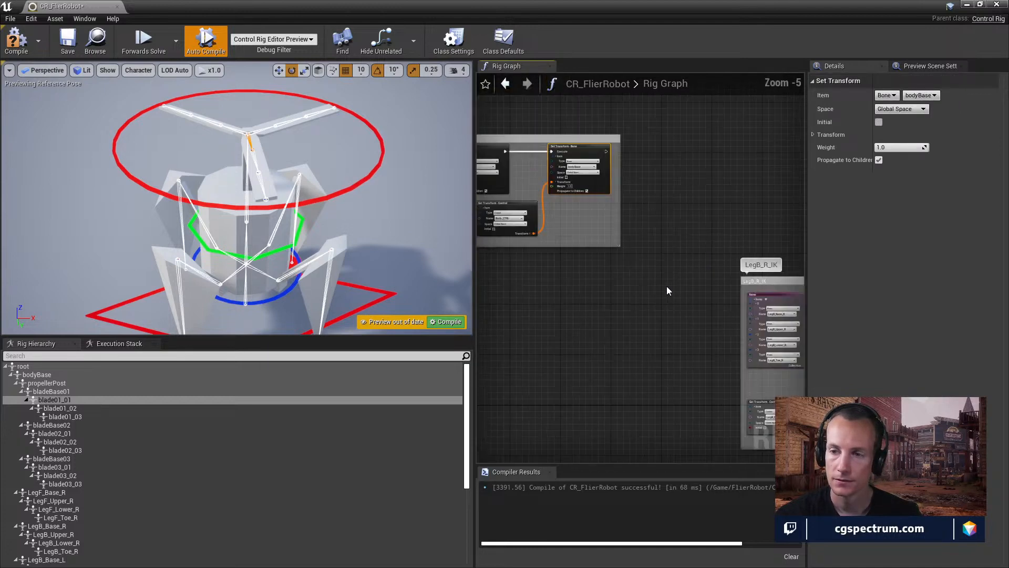
- Move the four leg IK comment groups together to just below Body Controls, beside the Sequence node
right_drag(583, 255, 480, 270)
scroll(550, 299, down, 2)
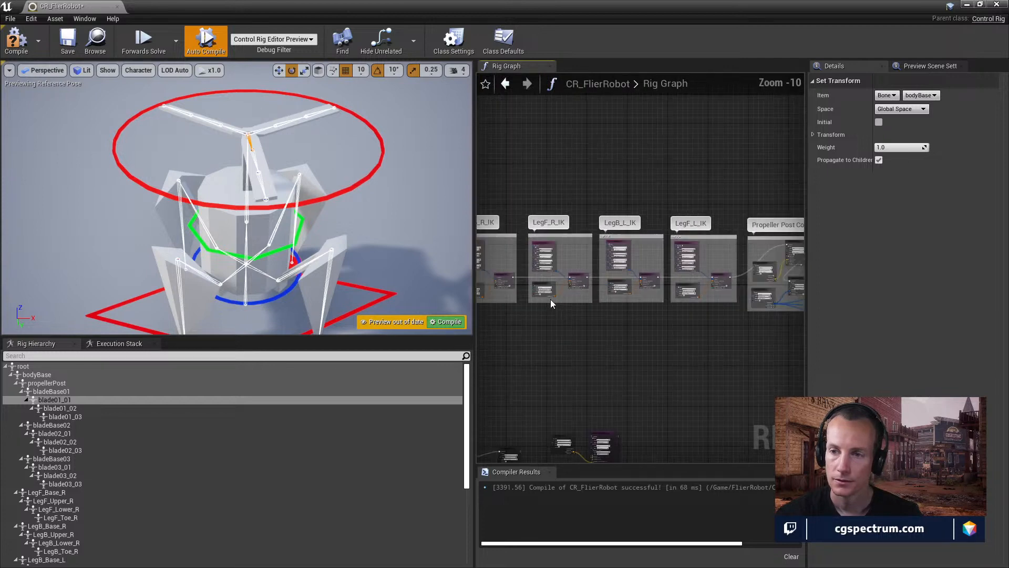
right_drag(550, 299, 632, 268)
drag(544, 177, 771, 305)
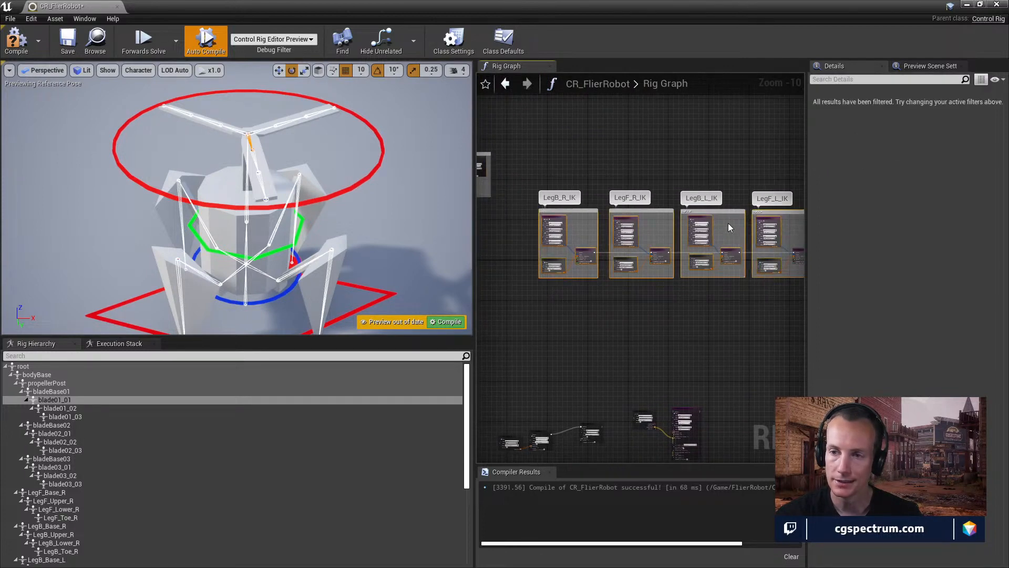
drag(723, 211, 611, 228)
right_drag(612, 248, 804, 258)
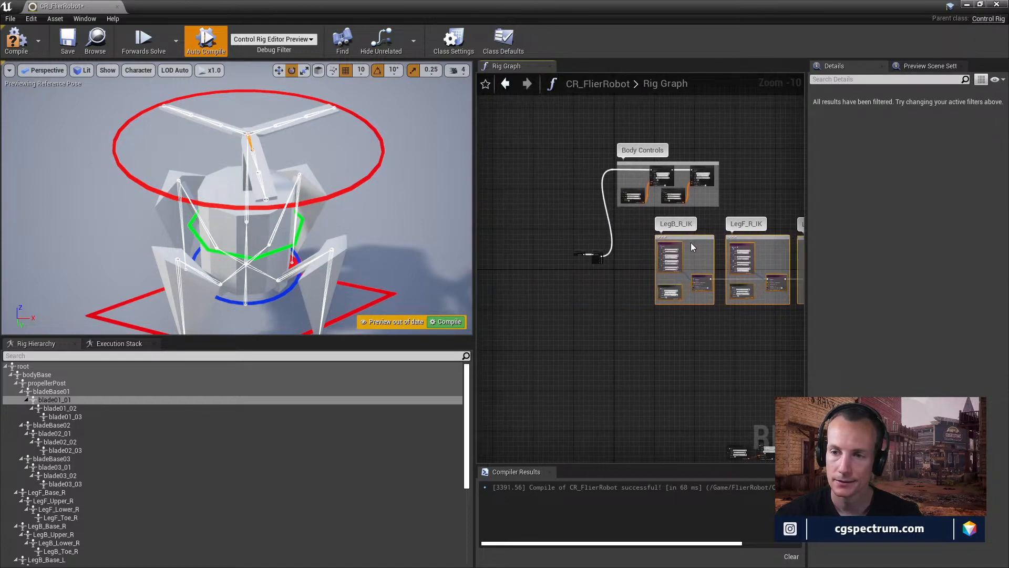
drag(684, 238, 655, 240)
- Connect the Sequence's B output to LegB_R_IK's Basic FABRIK node and route the wire through a reroute point in front of the group
scroll(594, 263, up, 8)
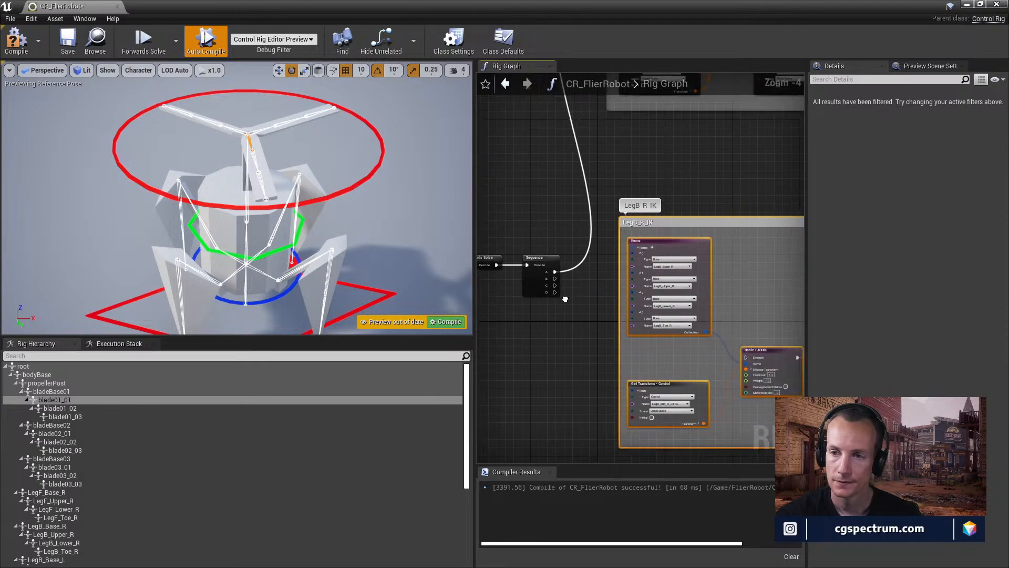
drag(551, 268, 725, 387)
scroll(725, 387, down, 2)
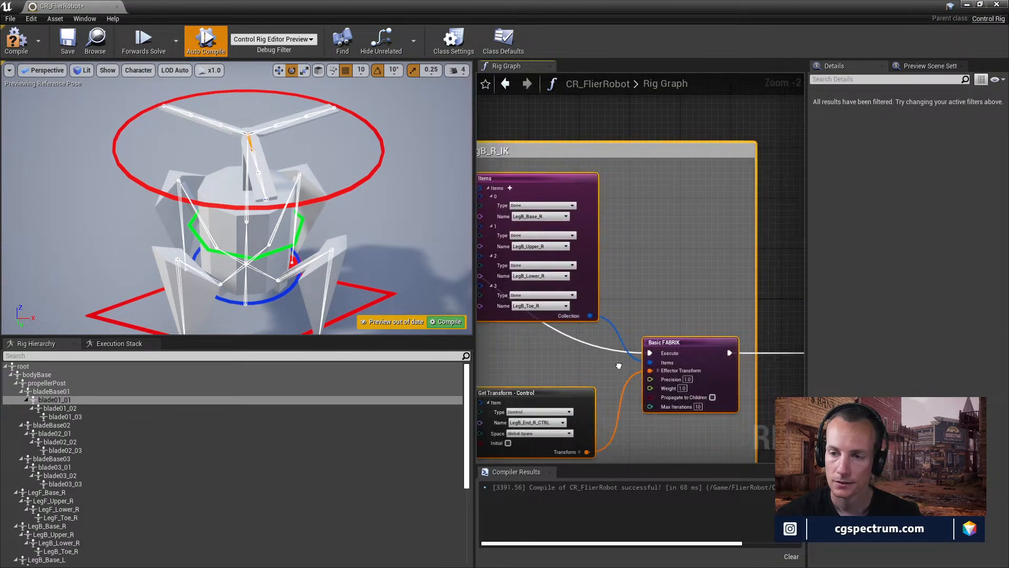
right_drag(624, 360, 700, 363)
double_click(592, 285)
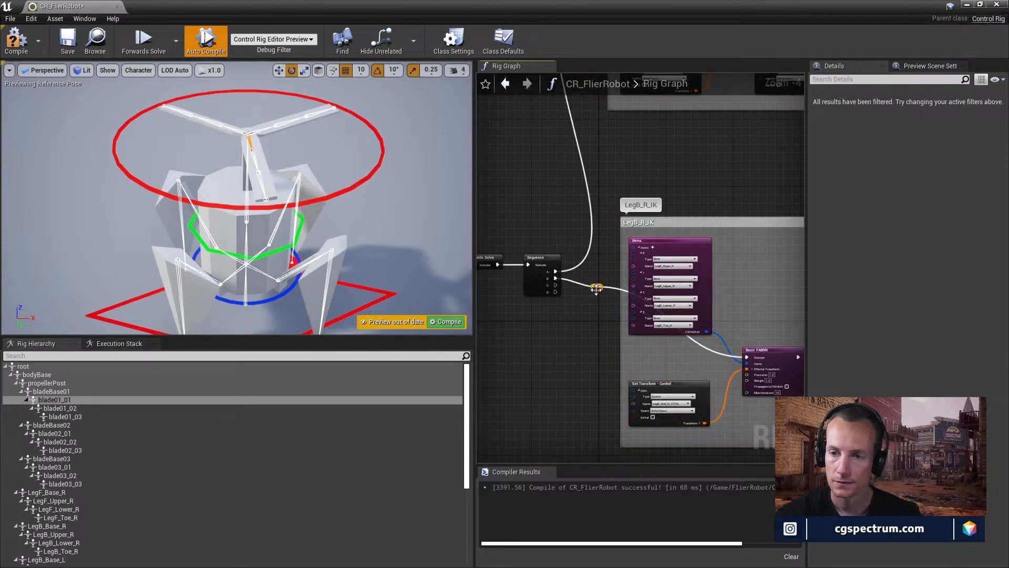
drag(604, 293, 612, 362)
- Disconnect the execution output of LegF_L_IK's Basic FABRIK node from the Propeller Post Controls group
scroll(725, 378, down, 1)
right_drag(735, 388, 562, 384)
right_drag(769, 398, 588, 398)
right_drag(723, 389, 582, 387)
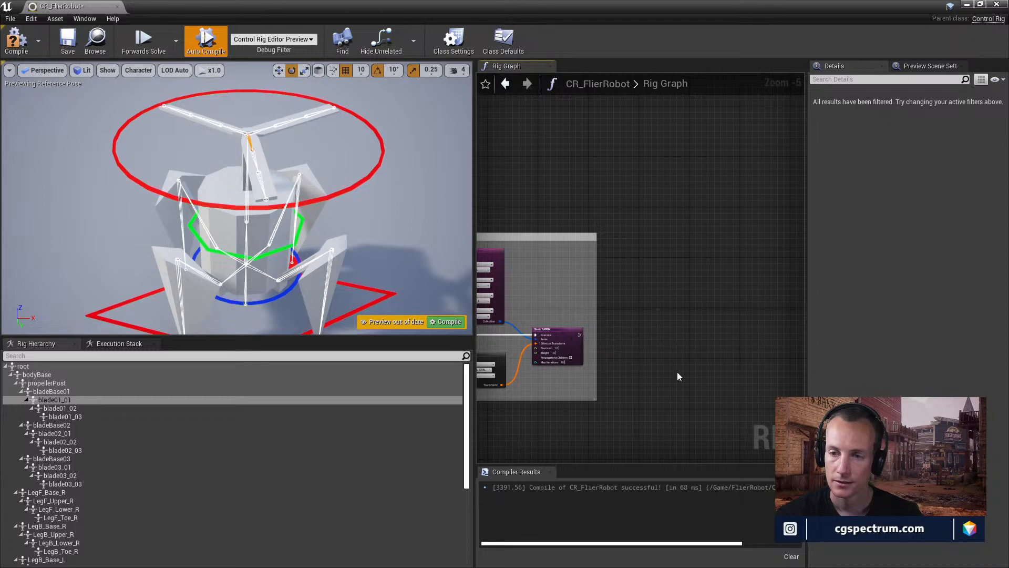
- Move the Propeller Post Controls group directly below the LegB_R_IK group and align their starting edges
scroll(678, 374, down, 1)
right_drag(678, 374, 637, 399)
right_drag(762, 389, 597, 379)
scroll(630, 377, down, 1)
right_drag(669, 376, 632, 335)
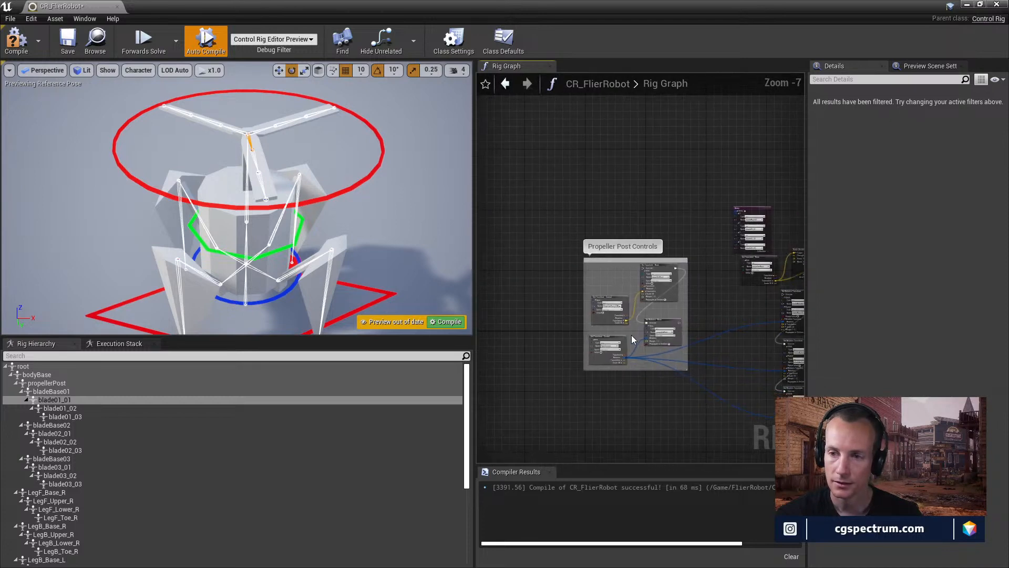
drag(563, 222, 629, 306)
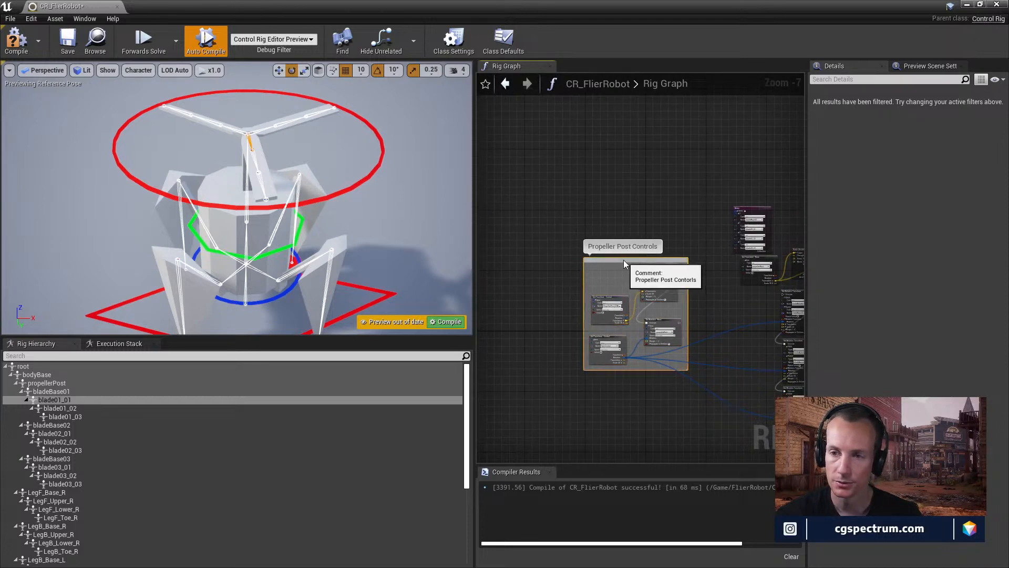
drag(623, 261, 518, 348)
right_drag(572, 341, 719, 278)
scroll(719, 278, down, 3)
right_drag(639, 314, 723, 285)
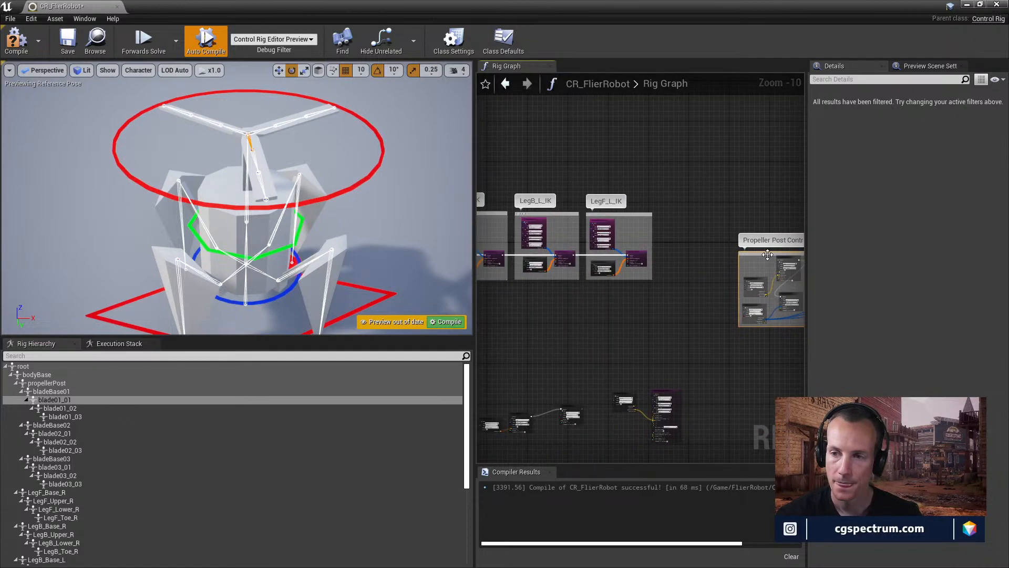
drag(767, 255, 504, 307)
right_drag(493, 319, 746, 329)
scroll(746, 329, up, 3)
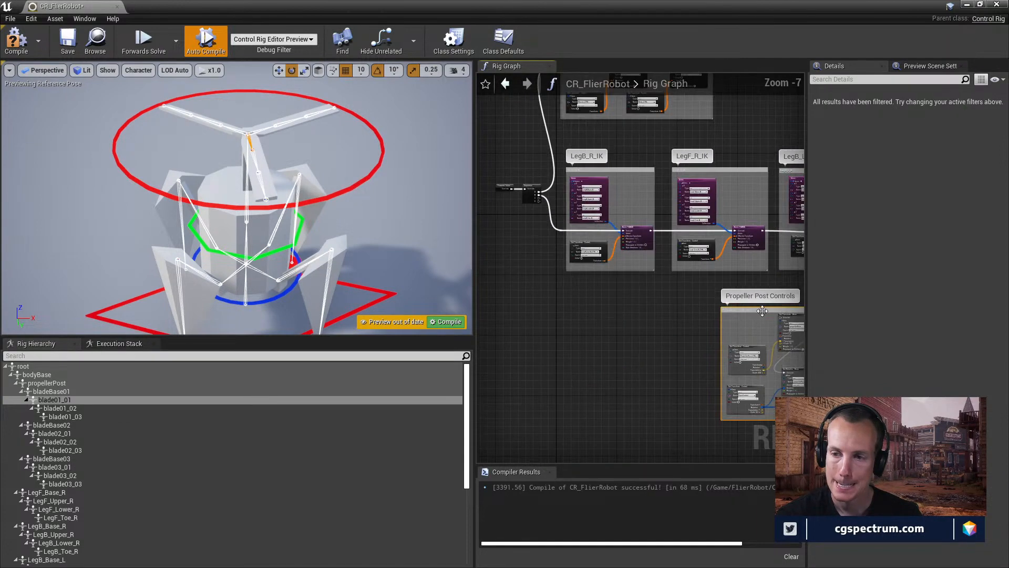
drag(762, 311, 607, 307)
scroll(644, 342, up, 1)
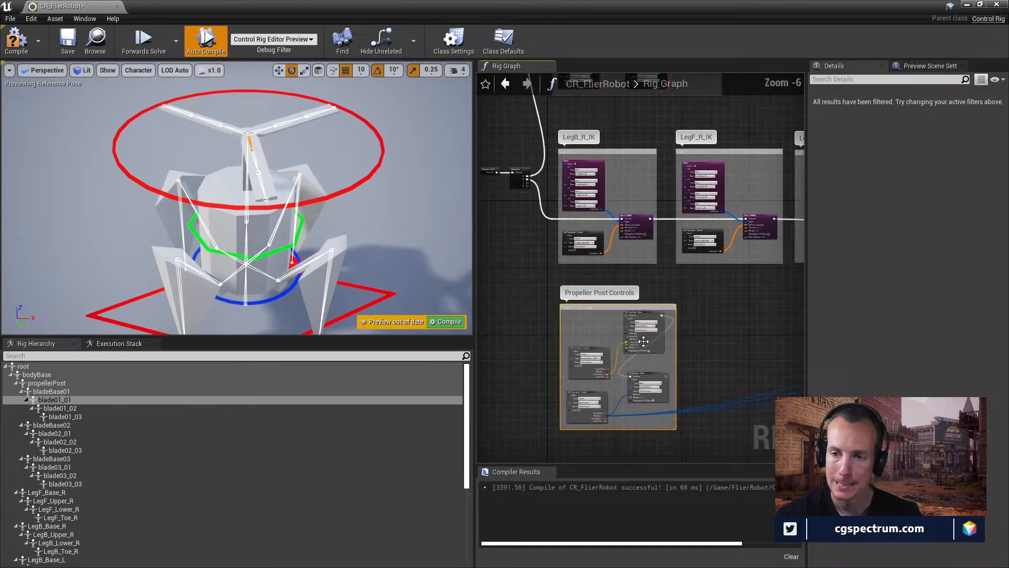
- Clear the SpinControl Get Transform's Rotation links to the blade nodes, leaving it connected only to the propellerPost Set Rotation node
scroll(644, 341, up, 5)
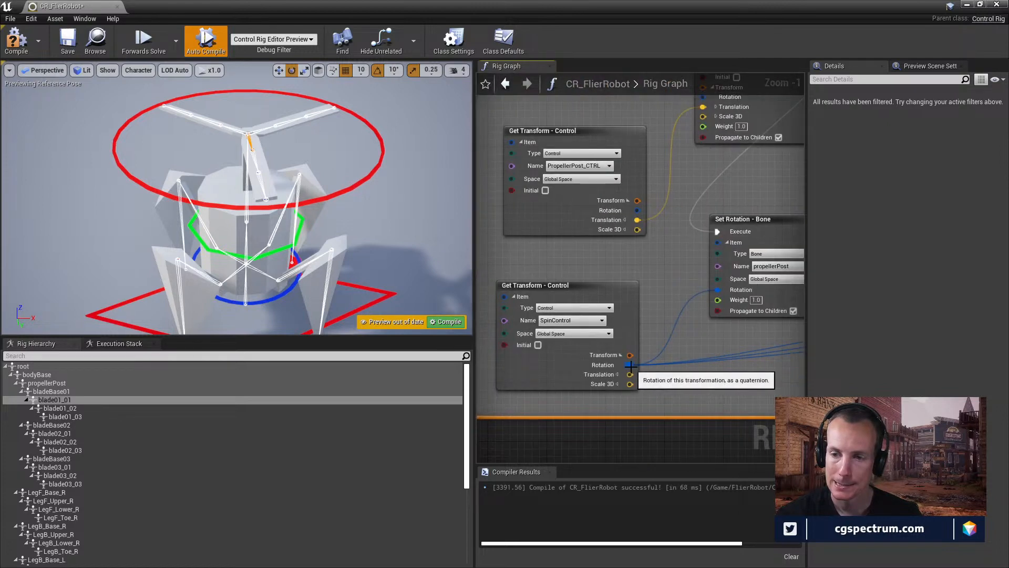
drag(630, 365, 676, 346)
drag(717, 288, 717, 290)
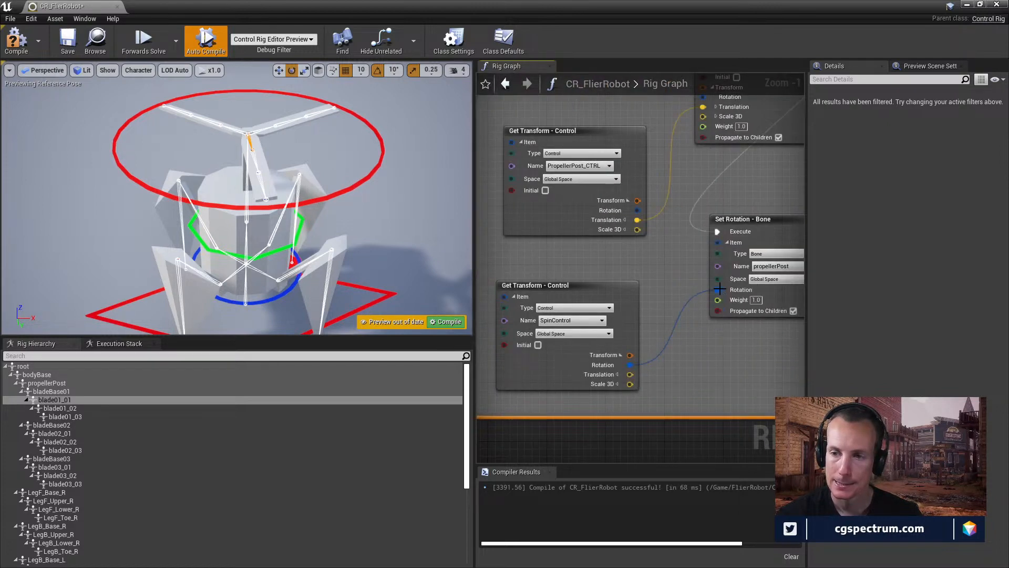
- Connect the Sequence's C output to the propellerPost Set Transform node in Propeller Post Controls
right_drag(494, 207, 588, 291)
right_drag(630, 183, 633, 346)
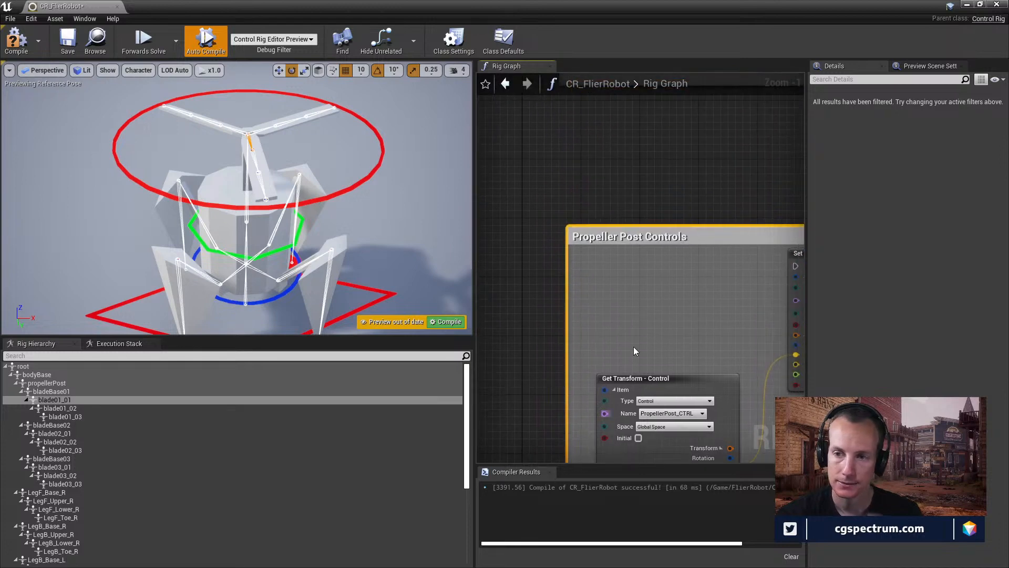
scroll(633, 346, down, 2)
right_drag(630, 306, 645, 338)
right_drag(594, 257, 639, 315)
right_drag(597, 185, 629, 260)
right_drag(591, 135, 602, 216)
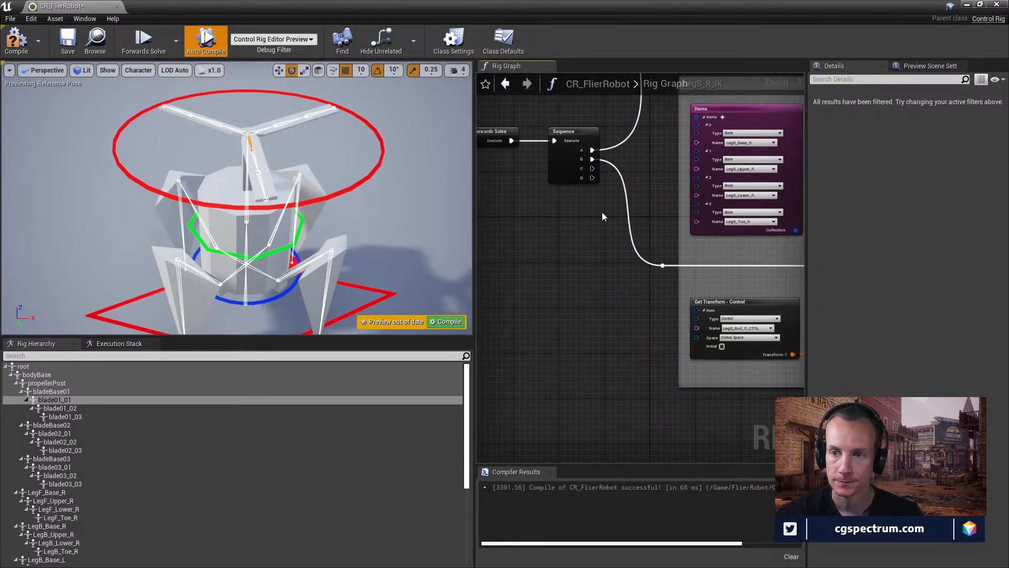
drag(592, 169, 507, 232)
right_drag(508, 233, 654, 231)
right_drag(568, 230, 582, 375)
right_drag(638, 268, 596, 251)
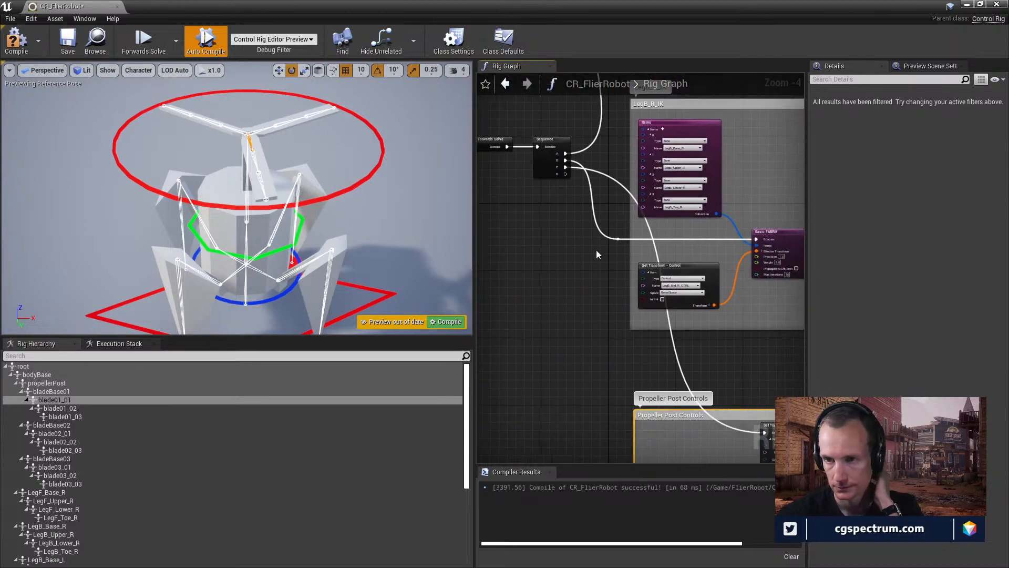
- Add a reroute point to the Sequence's C wire and place it in front of the Propeller Post Controls group
double_click(677, 359)
drag(677, 358, 621, 436)
scroll(632, 344, down, 6)
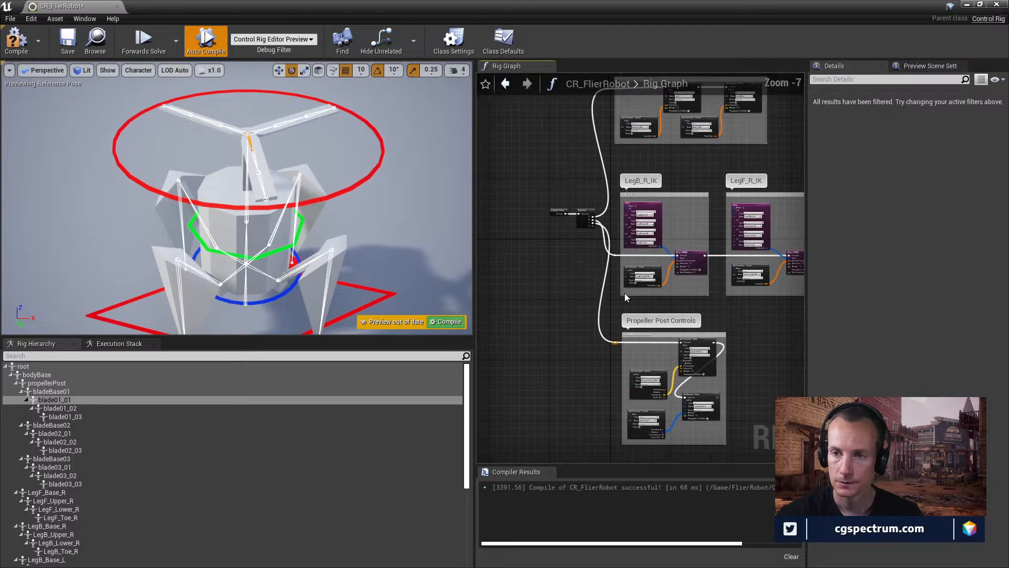
- Move the blade and secondary motion nodes below Propeller Post Controls, and shift the loose LegB_Upper_R Set Transform nodes clear of them
key(Home)
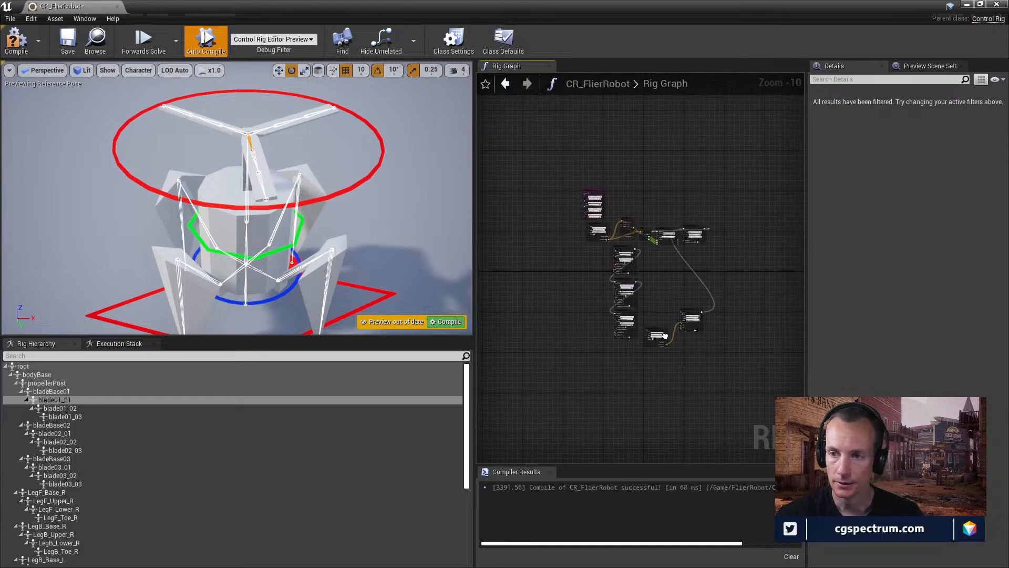
drag(572, 171, 762, 393)
right_drag(614, 390, 699, 362)
scroll(699, 363, down, 3)
right_drag(662, 353, 781, 301)
right_drag(762, 228, 730, 235)
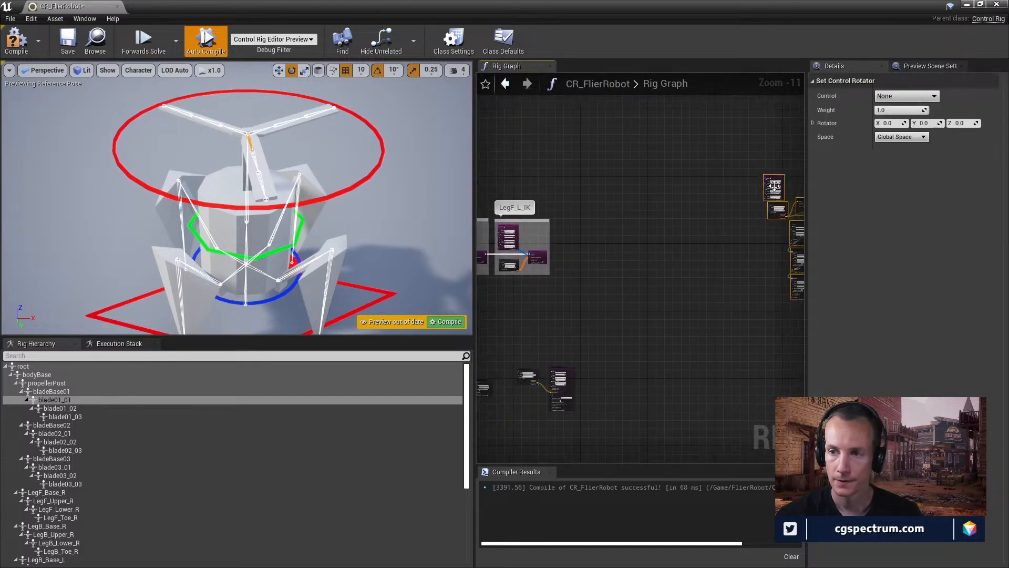
drag(778, 180, 574, 382)
right_drag(574, 382, 503, 341)
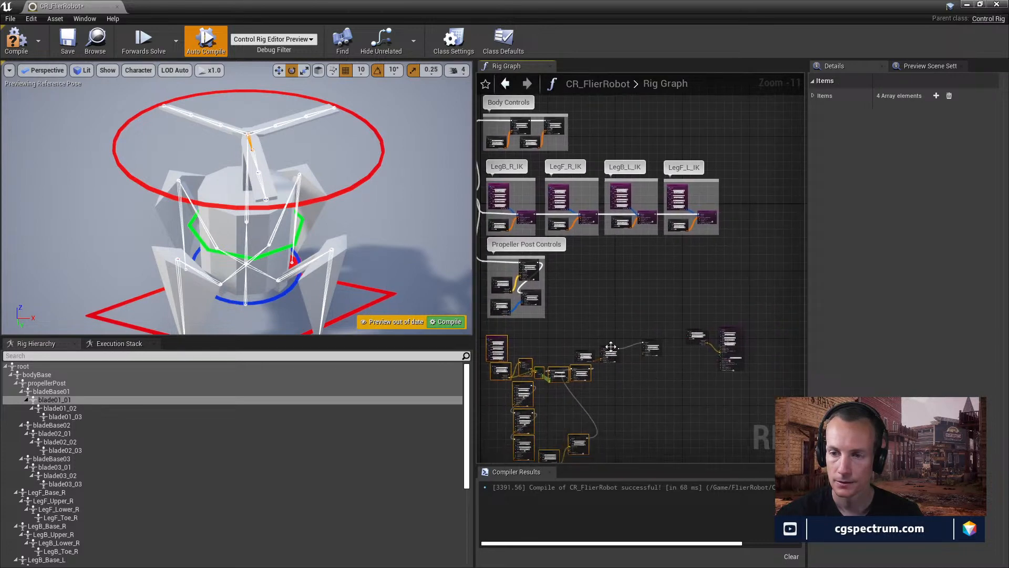
click(650, 351)
drag(613, 347, 668, 299)
- Move the Forwards Solve and Sequence nodes farther away from the comment groups to leave more room for the wires
right_drag(585, 328, 730, 365)
scroll(597, 374, up, 2)
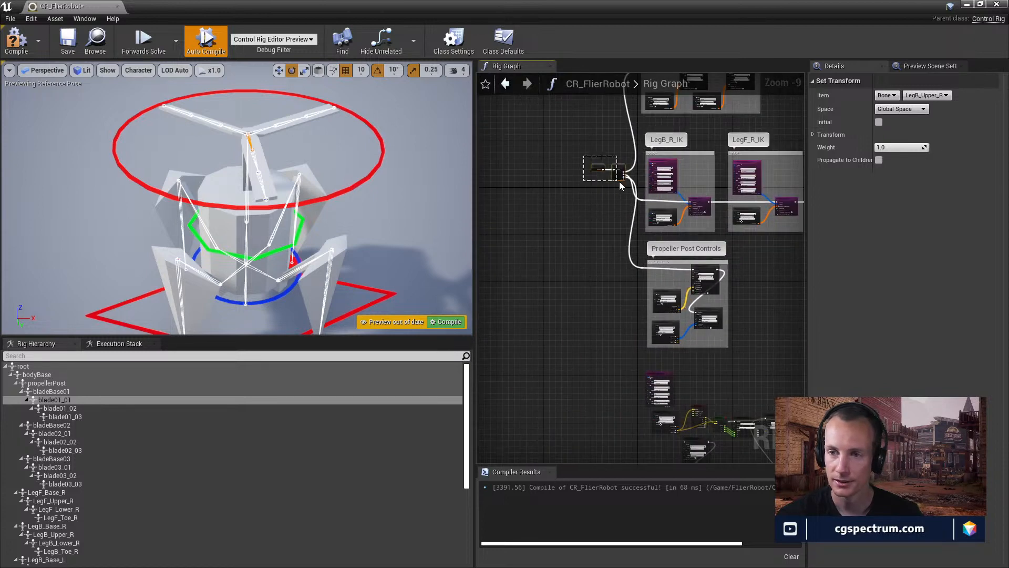
drag(620, 182, 620, 191)
right_drag(620, 191, 542, 226)
scroll(619, 245, up, 2)
scroll(574, 224, up, 3)
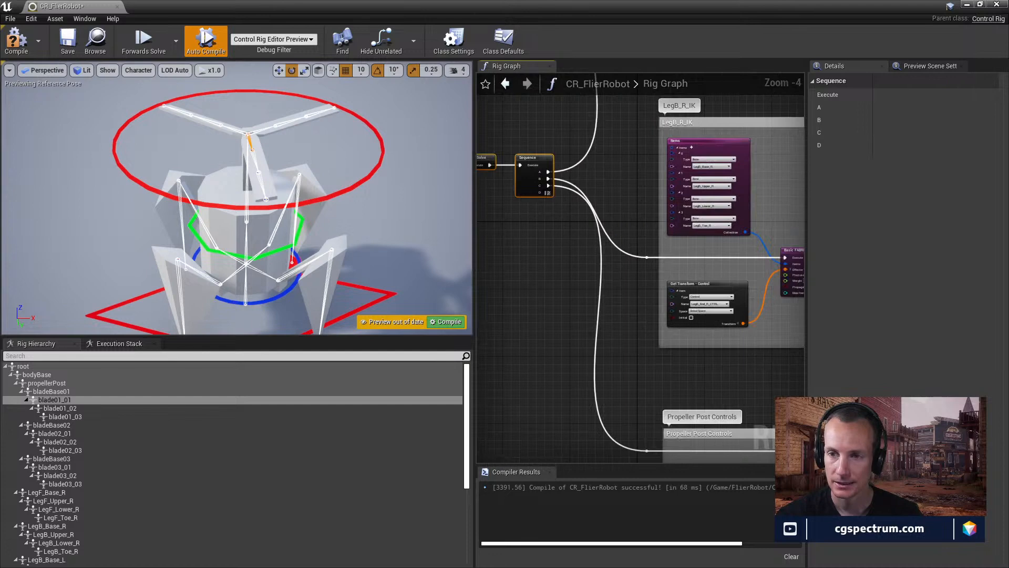
- Connect the Sequence's D output to the Execute input of the Set Control Rotator node
drag(547, 192, 642, 280)
scroll(551, 381, up, 3)
right_drag(676, 326, 609, 368)
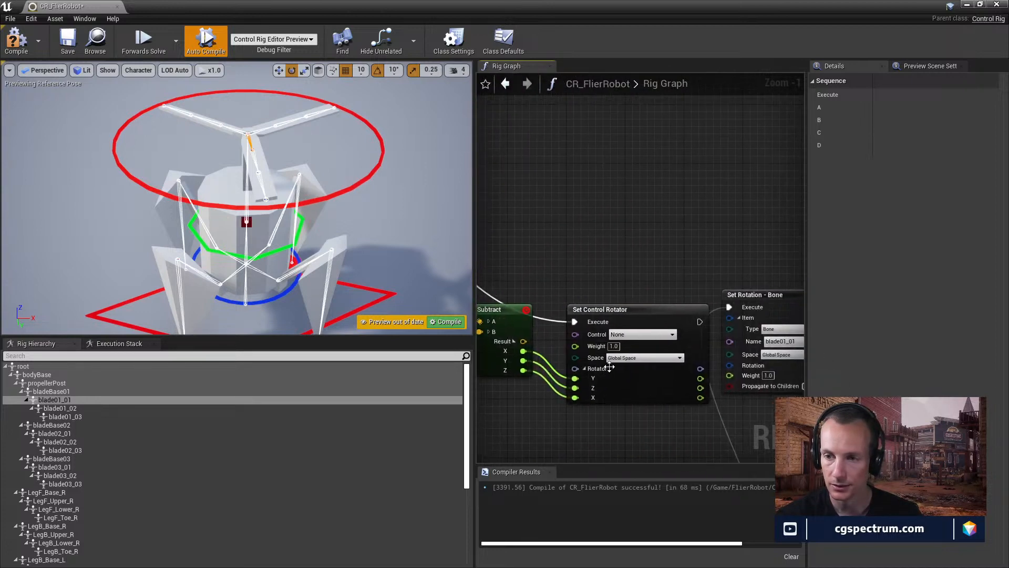
- Move the Set Control Rotator node slightly higher than the Subtract node beside it
drag(617, 313, 612, 284)
right_drag(612, 316, 693, 354)
scroll(693, 353, down, 2)
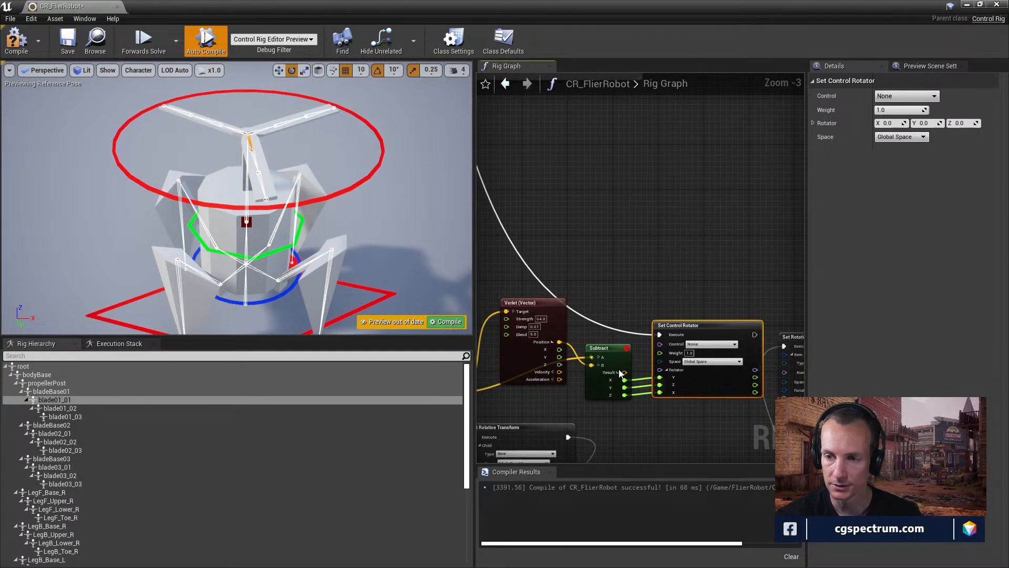
scroll(585, 288, up, 4)
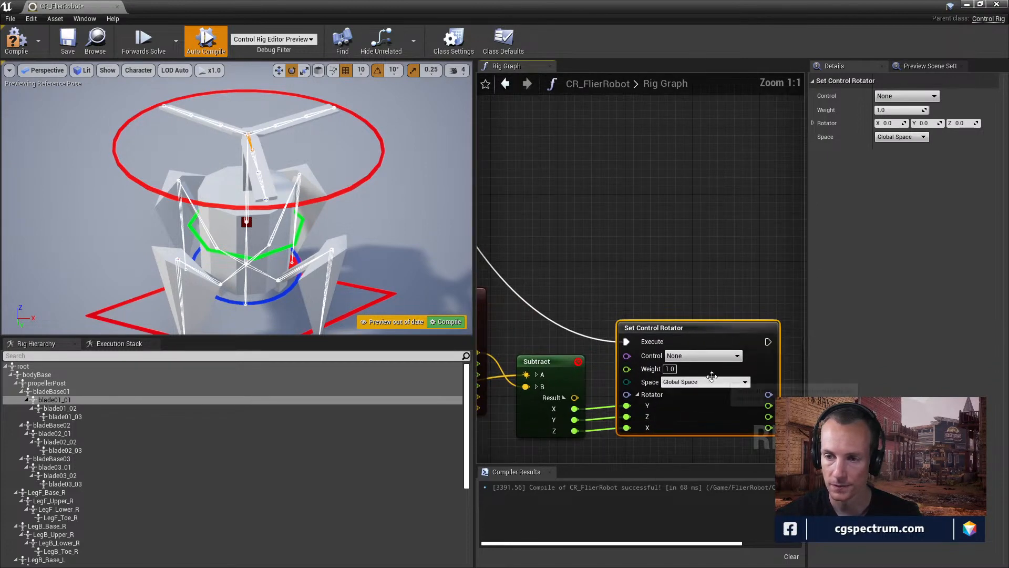
click(701, 356)
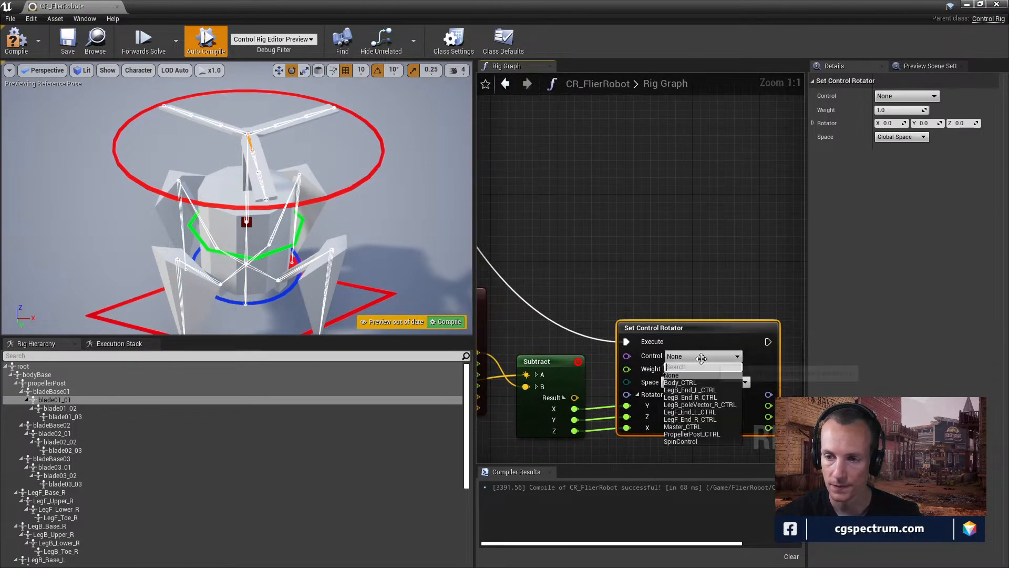
click(669, 457)
click(651, 454)
- Add a reroute point to the Sequence's D wire and place it in front of the propellerPost Get Transform node
right_drag(651, 454, 651, 406)
scroll(669, 407, down, 1)
scroll(646, 357, down, 3)
right_drag(617, 294, 698, 349)
right_drag(570, 252, 690, 461)
right_drag(547, 270, 535, 341)
double_click(639, 235)
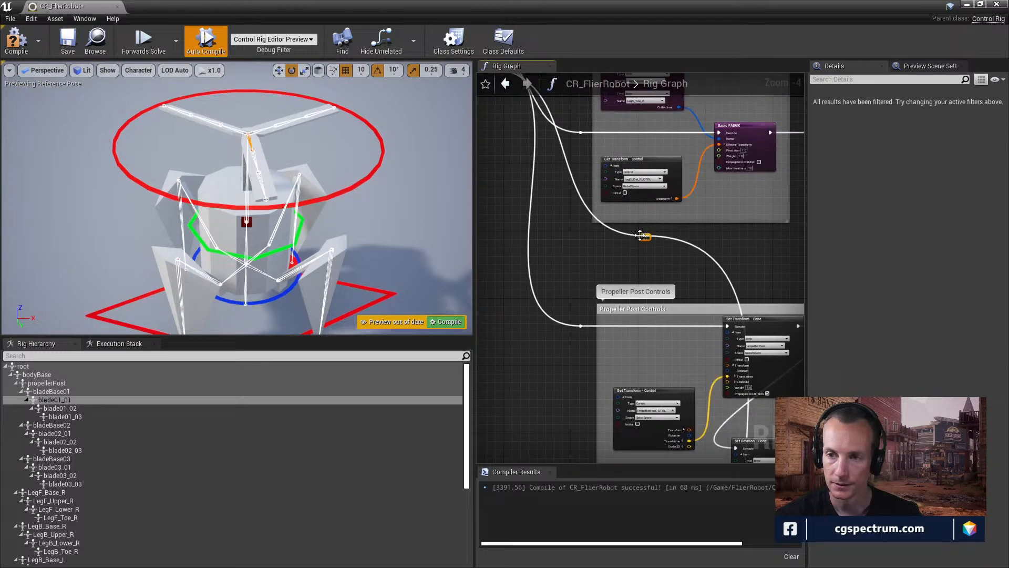
click(647, 241)
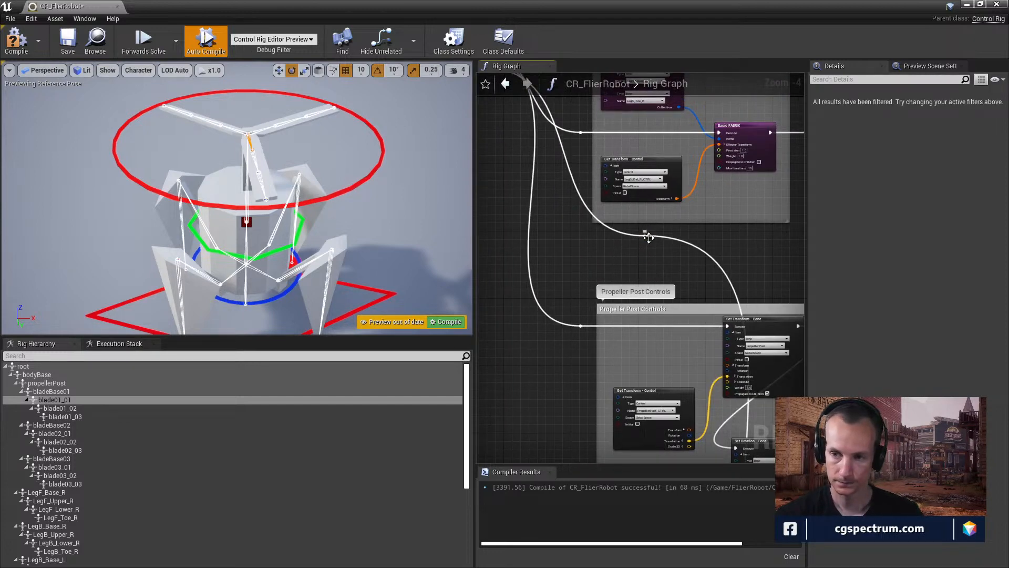
drag(643, 236, 580, 404)
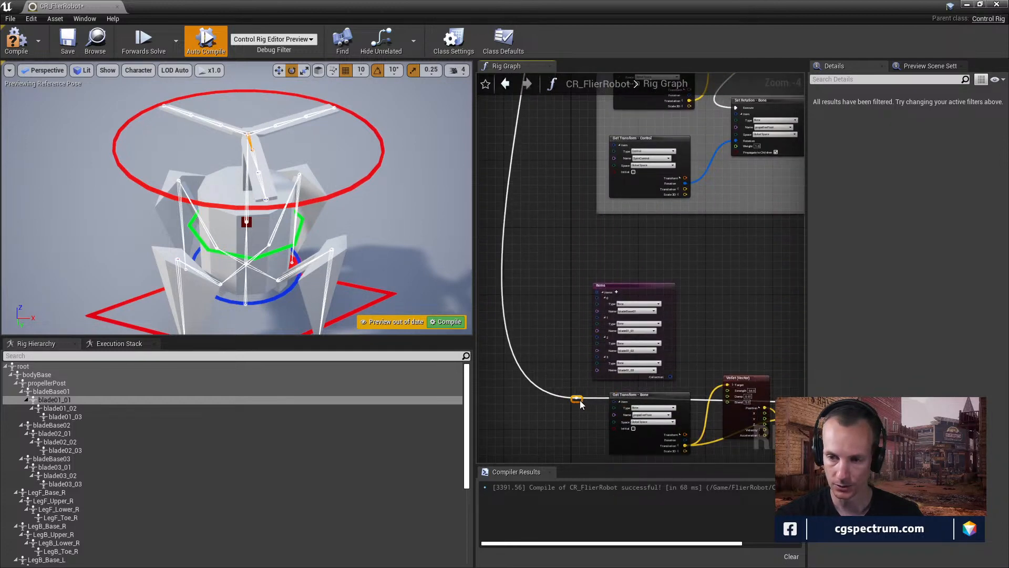
- Move the blade Items collection node upward, clear of the propellerPost Get Transform node
right_drag(619, 265, 630, 431)
right_drag(645, 258, 605, 138)
right_drag(619, 315, 523, 162)
right_drag(679, 305, 645, 276)
right_drag(586, 233, 688, 261)
drag(587, 189, 609, 155)
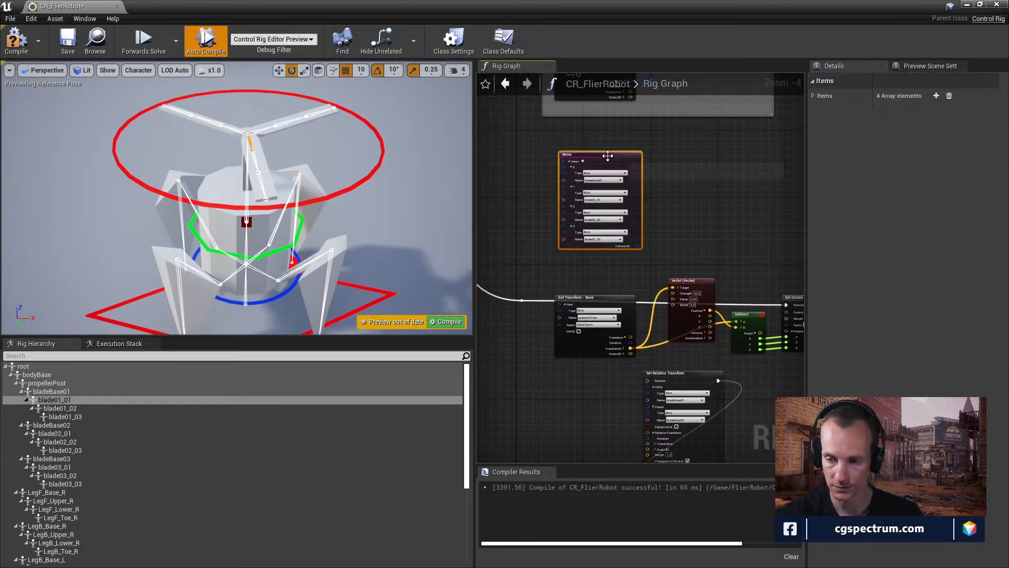
- Move the three Set Relative Transform nodes and the PropellerPost_CTRL transform nodes down, away from the Verlet node chain
right_drag(729, 355, 591, 316)
right_drag(616, 359, 639, 222)
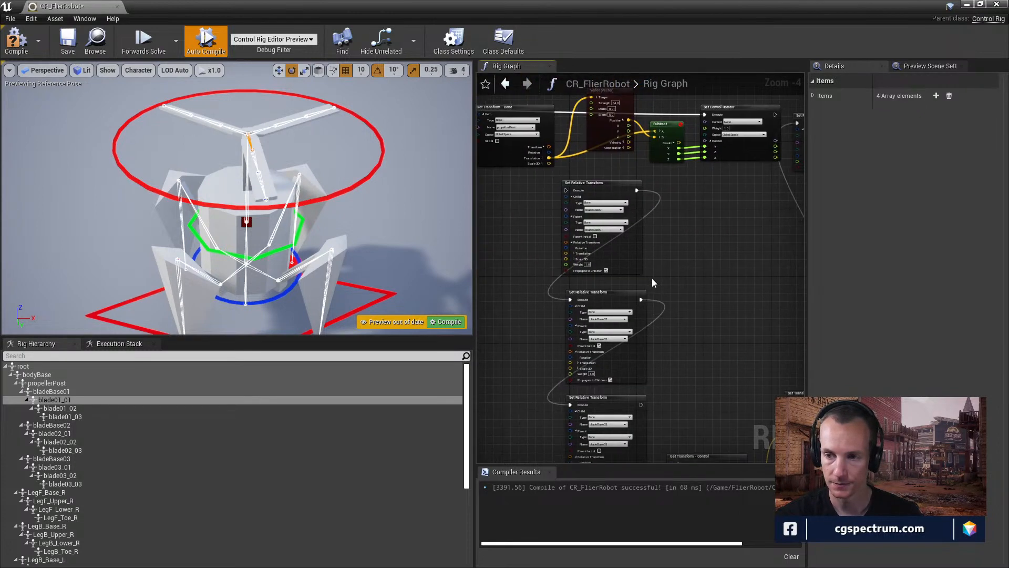
scroll(652, 279, down, 3)
drag(582, 250, 742, 421)
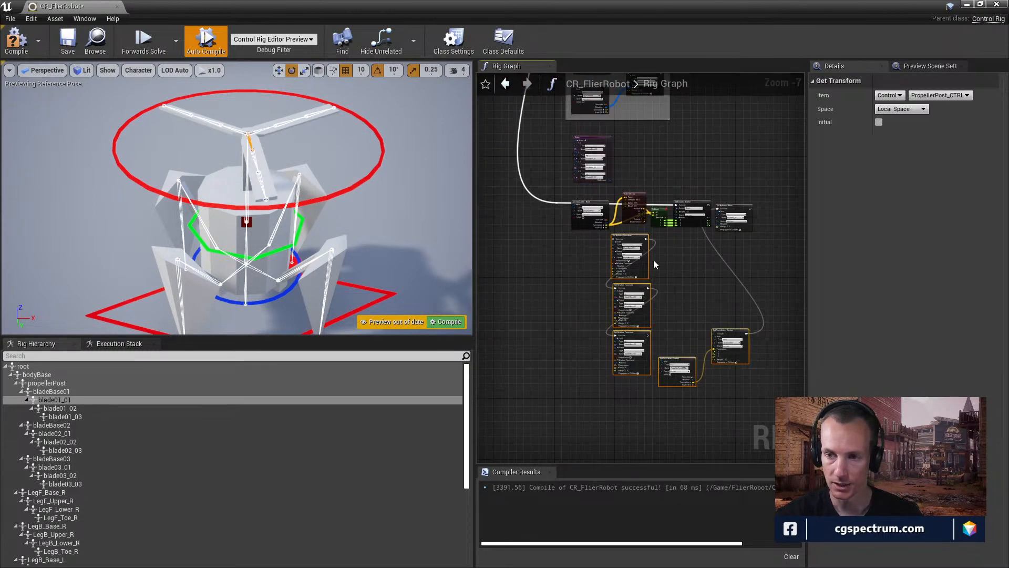
drag(639, 266, 627, 364)
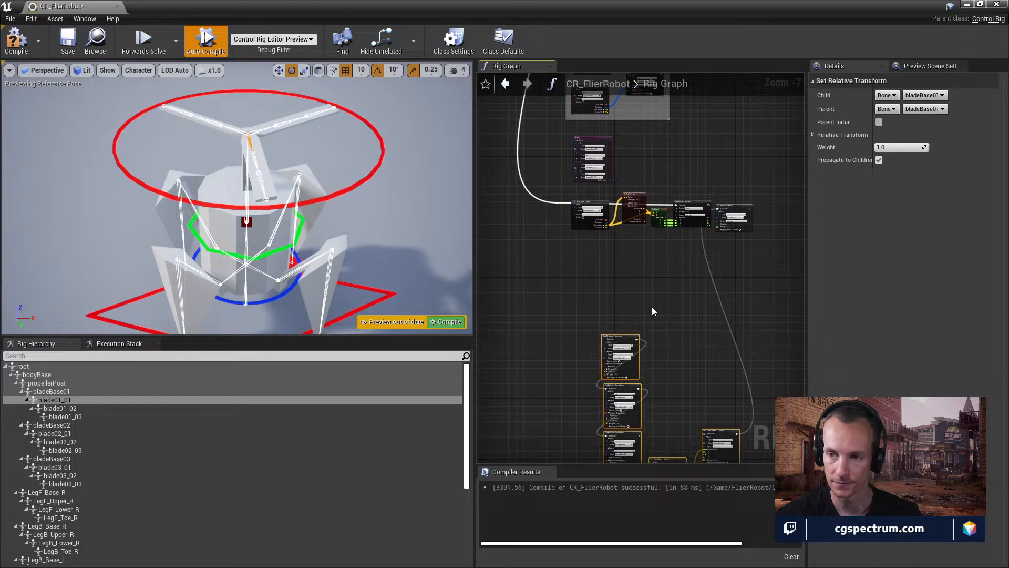
scroll(681, 293, up, 2)
right_drag(682, 293, 685, 372)
right_drag(627, 280, 690, 372)
scroll(690, 373, up, 2)
right_drag(564, 343, 662, 351)
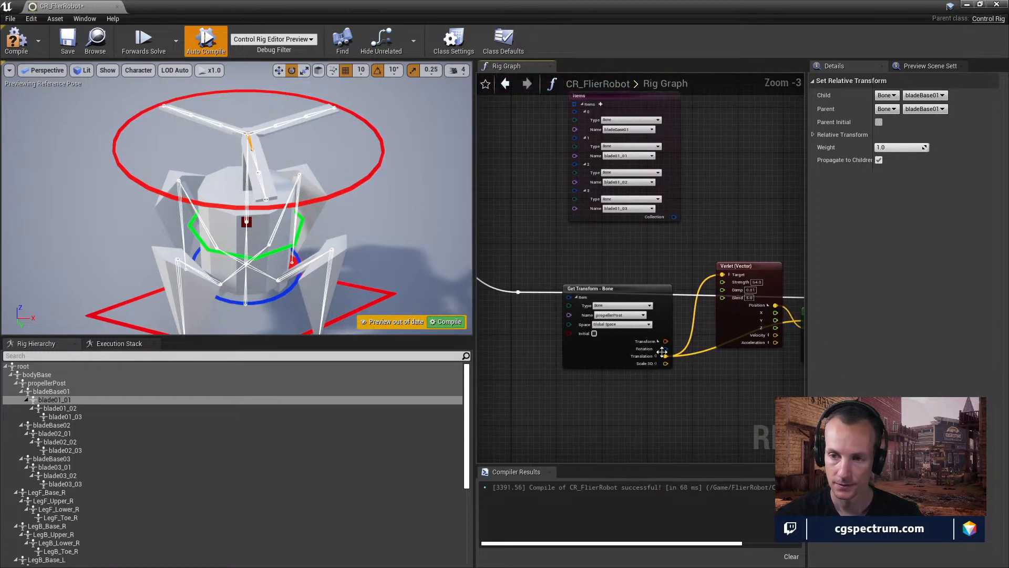
- Move the propellerPost Get Transform, Verlet and Subtract nodes together down below the execution wire
right_drag(660, 411, 565, 369)
scroll(615, 382, down, 2)
drag(552, 365, 772, 332)
click(610, 350)
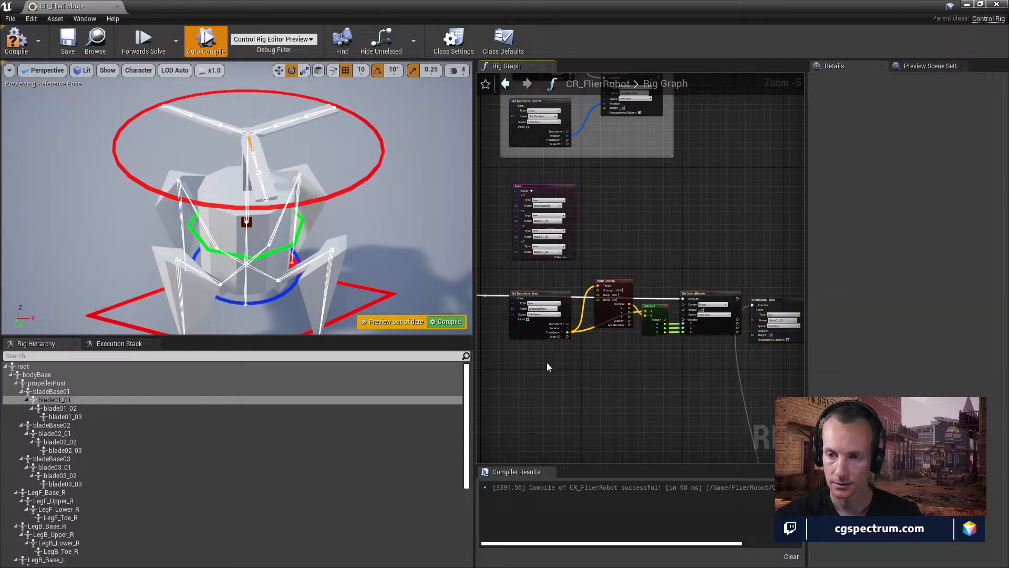
drag(662, 329, 663, 329)
drag(631, 285, 616, 326)
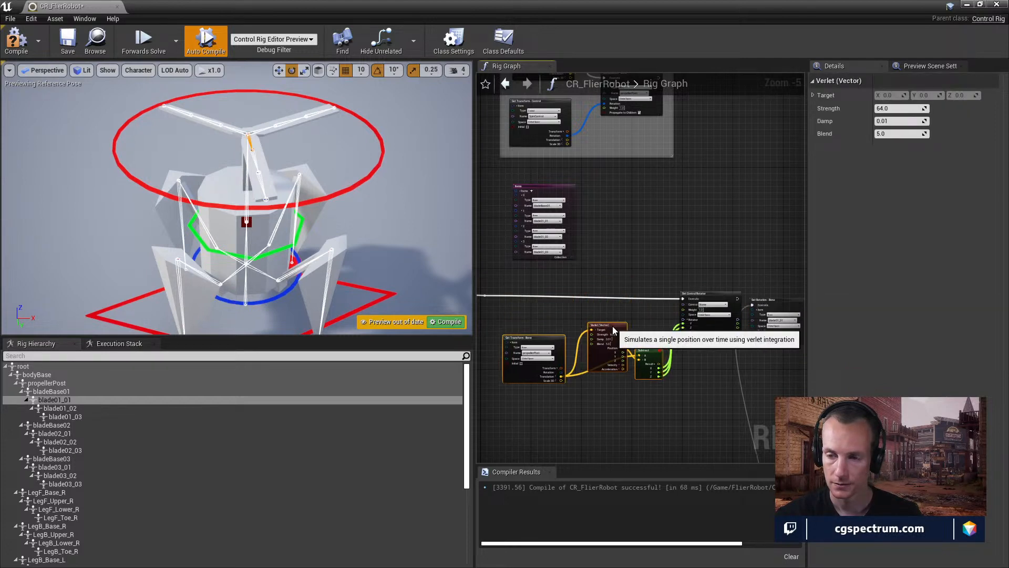
- Move the blade Items collection node slightly down and left, closer to the execution wire
scroll(719, 367, up, 3)
mouse_move(721, 367)
right_down()
mouse_move(849, 428)
mouse_move(1006, 406)
mouse_move(836, 398)
mouse_move(773, 373)
mouse_move(712, 373)
right_up()
scroll(794, 381, down, 4)
scroll(598, 295, up, 3)
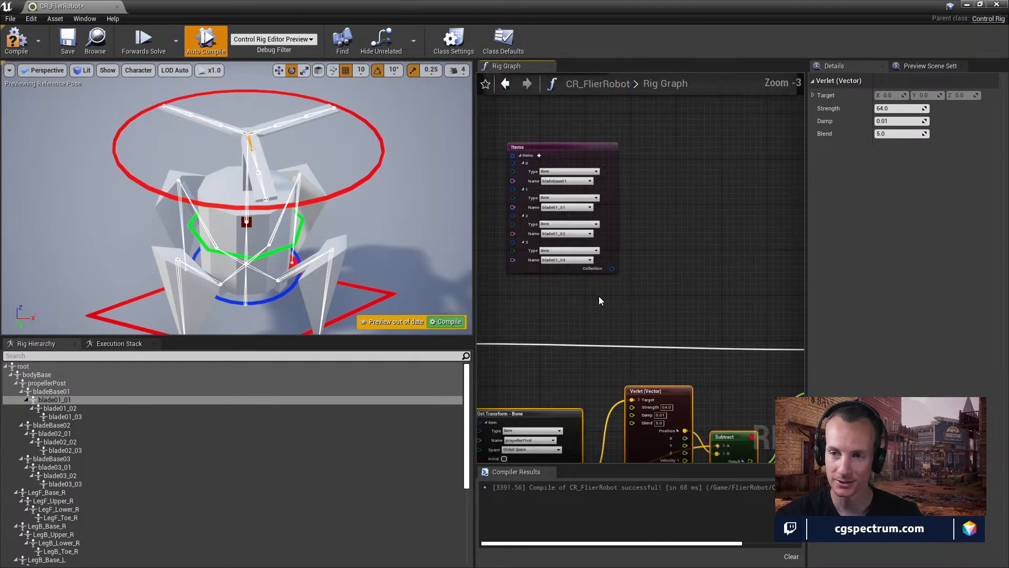
drag(562, 148, 533, 182)
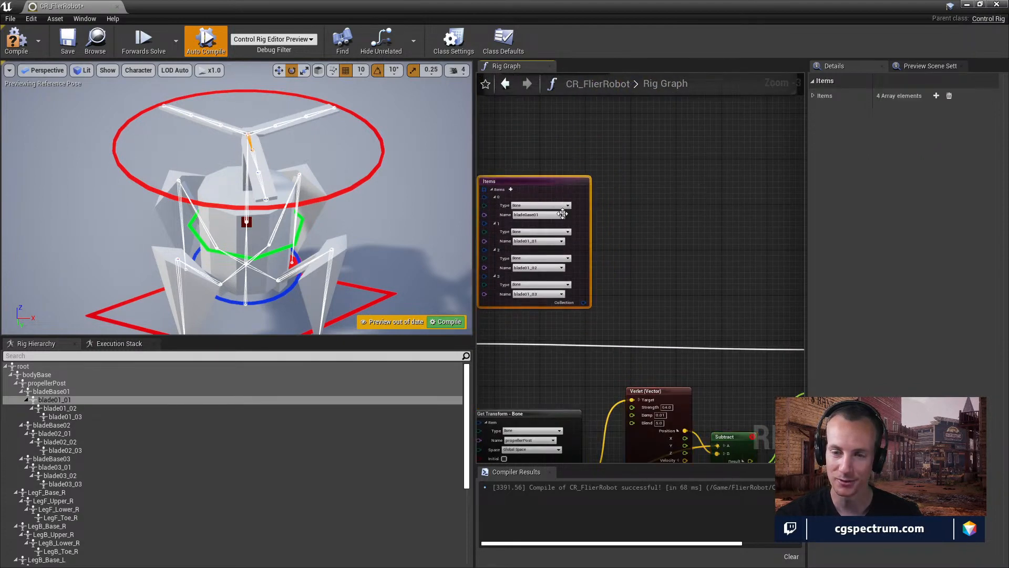
- Move the blade01_01 Set Rotation node further from the Set Control Rotator node and shift the blade Items node slightly right
right_drag(623, 284, 645, 255)
scroll(692, 271, down, 2)
right_drag(739, 296, 662, 315)
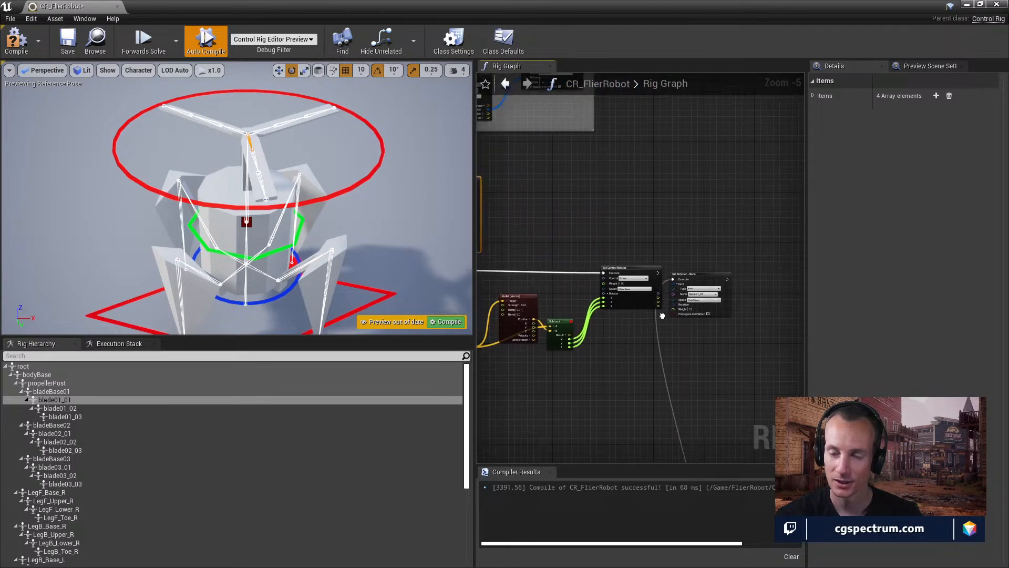
right_drag(710, 273, 643, 287)
drag(633, 288, 655, 282)
scroll(701, 390, up, 3)
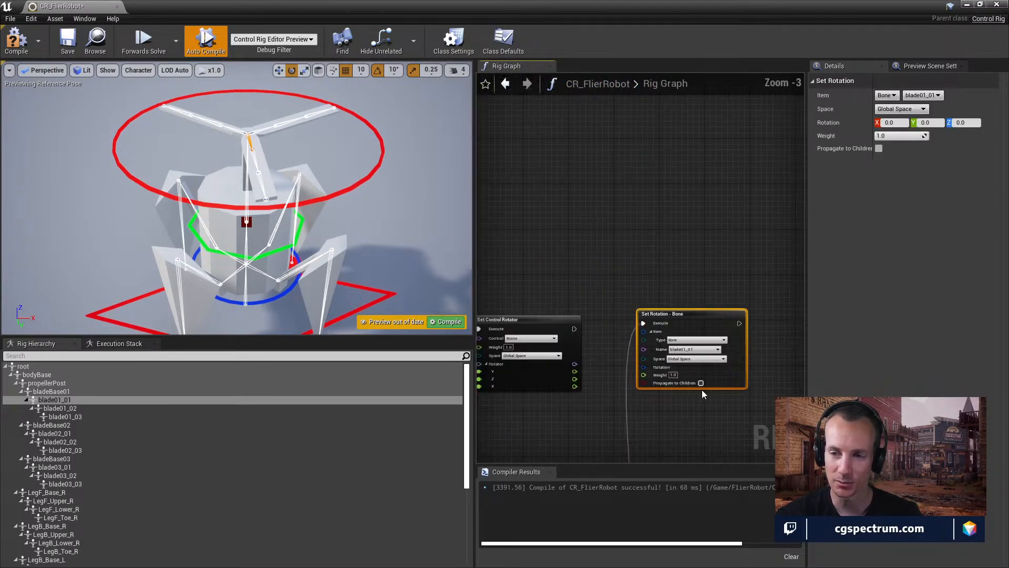
scroll(723, 354, down, 5)
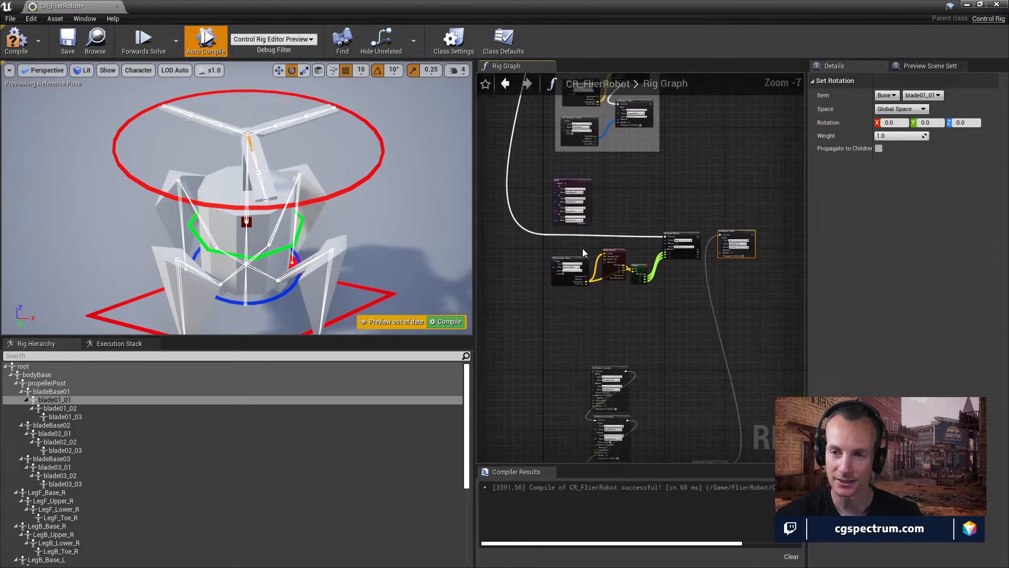
mouse_move(580, 185)
mouse_down()
mouse_move(598, 190)
mouse_move(593, 184)
mouse_up()
right_drag(649, 286, 626, 281)
scroll(625, 281, down, 2)
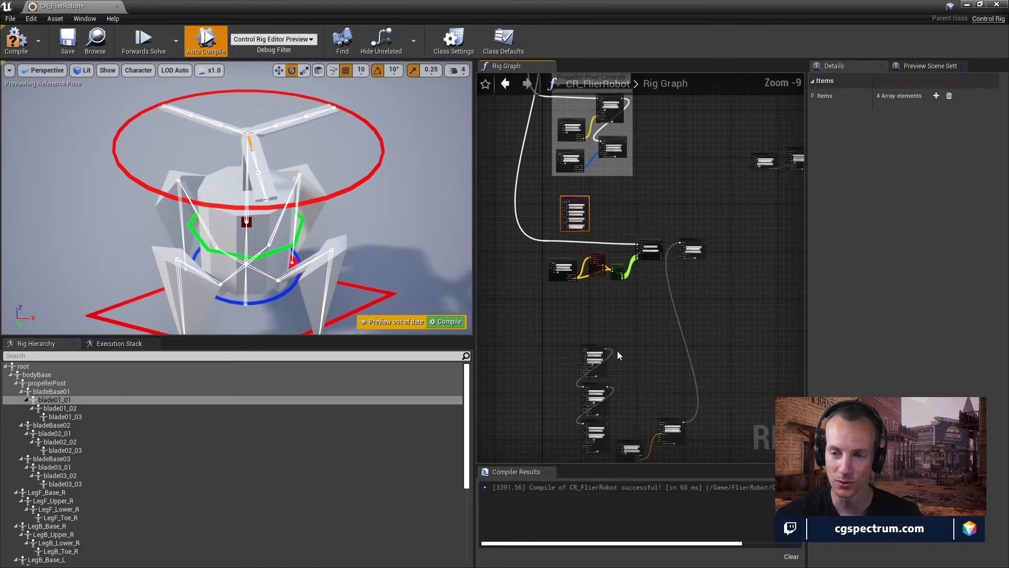
- Move the three Set Relative Transform nodes and the two linked transform nodes beside them up, closer to the Verlet chain
scroll(642, 322, down, 1)
drag(565, 322, 674, 421)
right_drag(678, 363, 665, 428)
drag(657, 385, 650, 346)
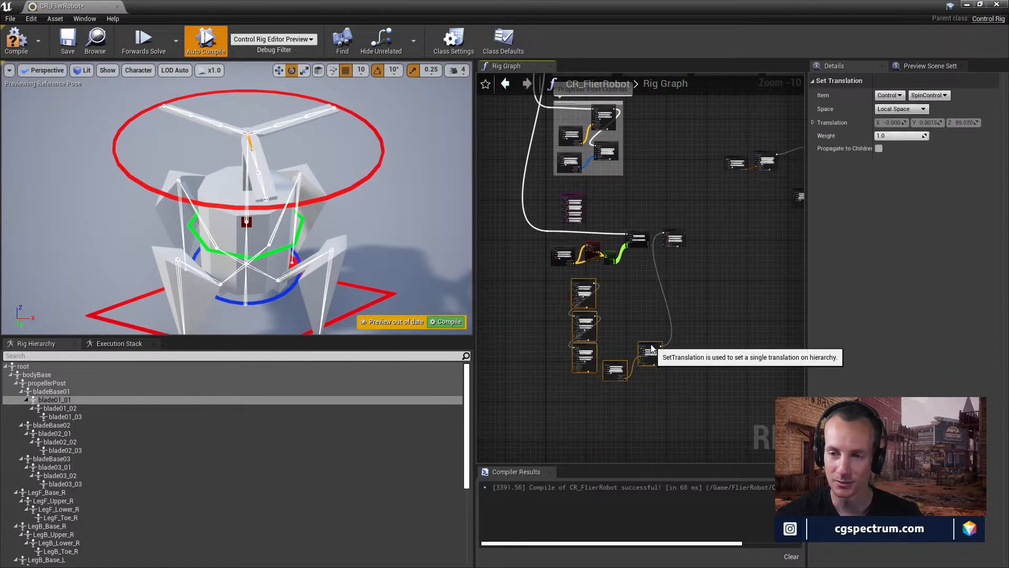
right_drag(708, 249, 706, 291)
drag(714, 239, 573, 351)
right_drag(574, 351, 578, 460)
scroll(665, 383, up, 1)
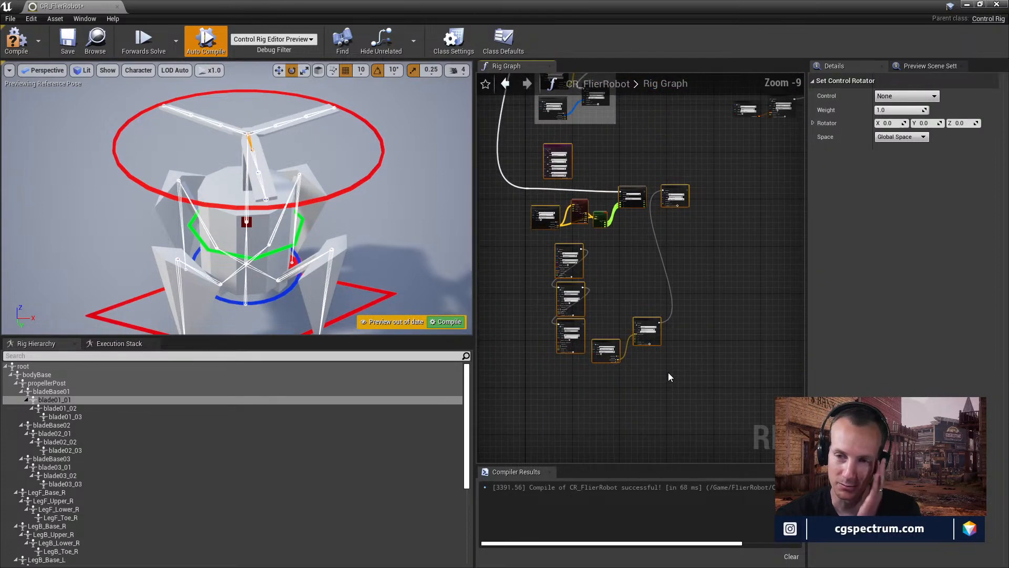
right_drag(650, 302, 662, 349)
scroll(641, 339, up, 1)
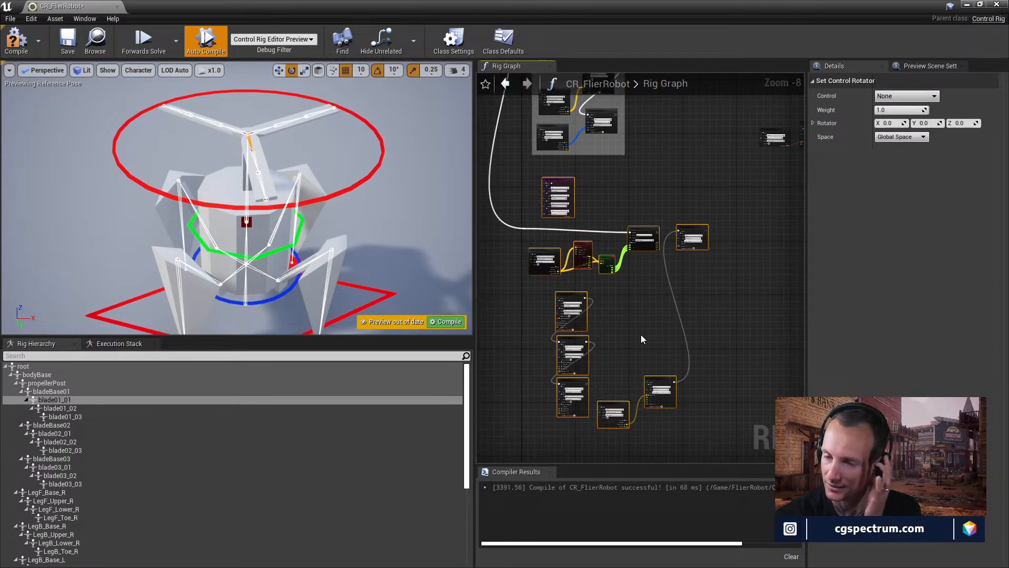
right_drag(654, 328, 671, 403)
right_drag(665, 344, 768, 395)
scroll(658, 315, up, 2)
scroll(646, 344, up, 2)
click(625, 351)
- Move the blade Items collection node slightly down and left above the propellerPost Get Transform node
right_drag(626, 351, 668, 415)
scroll(664, 321, up, 2)
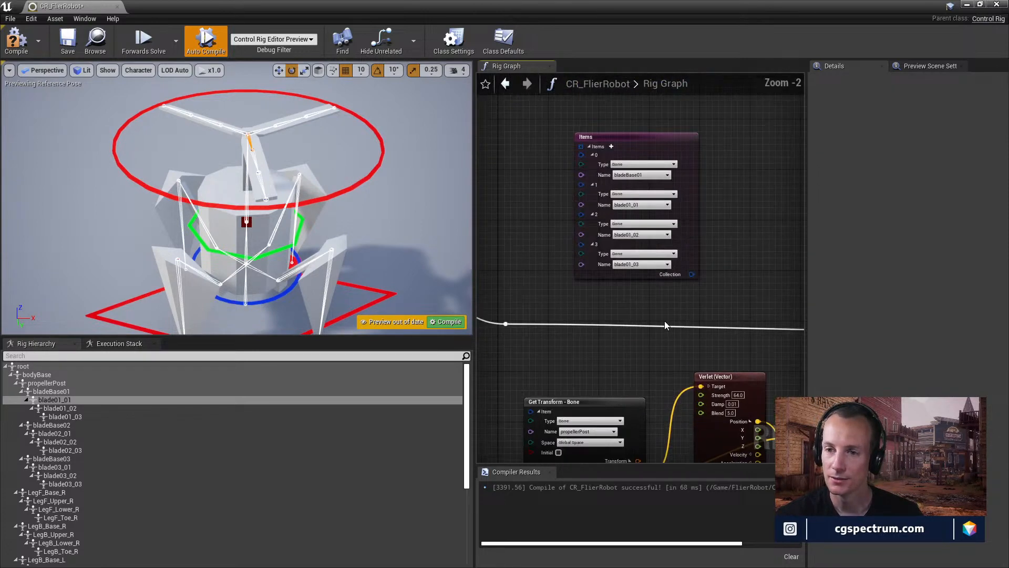
right_drag(690, 329, 676, 305)
right_drag(653, 211, 629, 261)
drag(604, 164, 586, 192)
- Disconnect the execution wire from the blade01_01 Set Rotation node and line the node up with the Set Control Rotator node
right_drag(545, 409, 617, 349)
right_drag(678, 310, 567, 237)
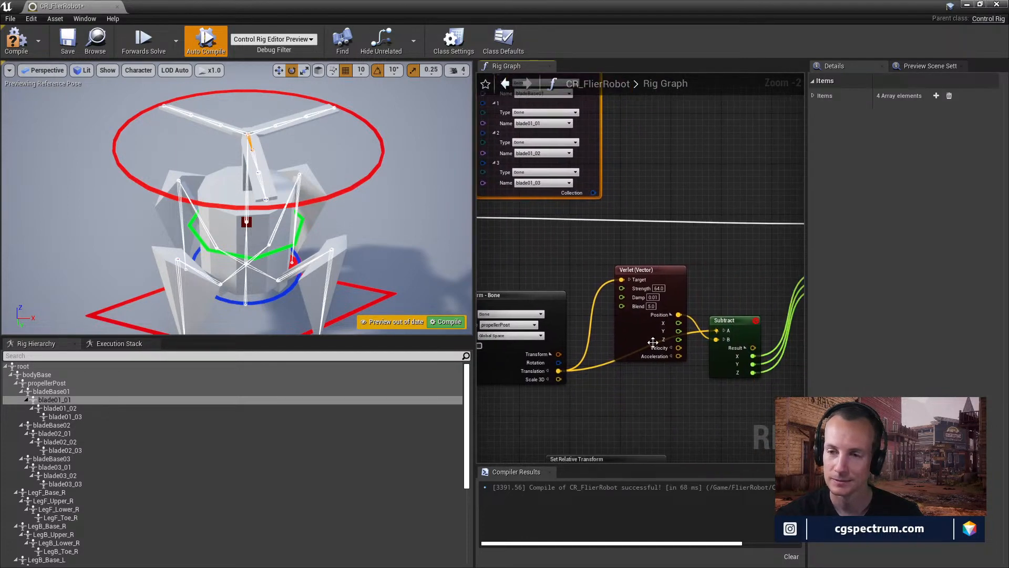
right_drag(713, 401, 748, 383)
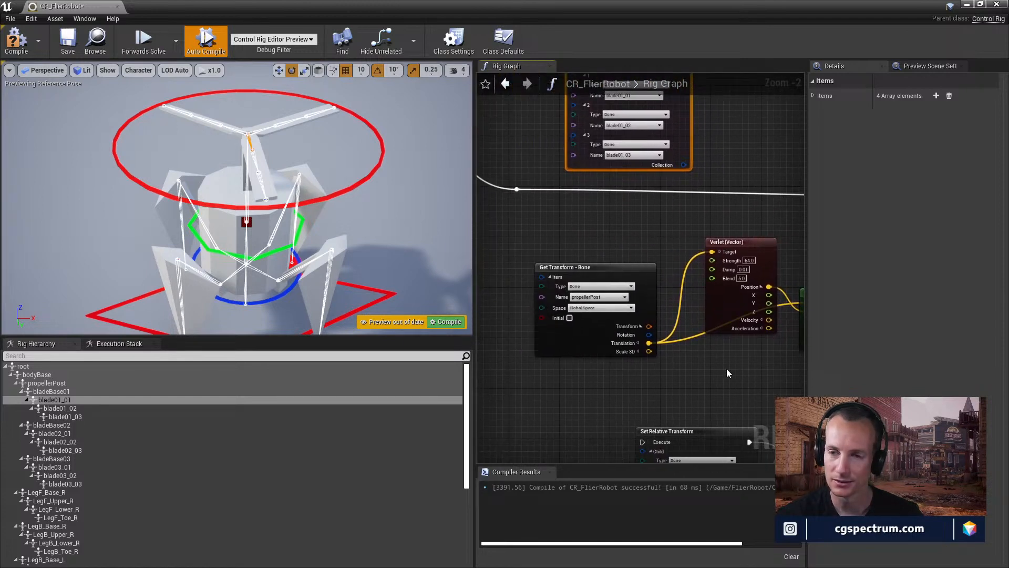
right_drag(740, 379, 575, 338)
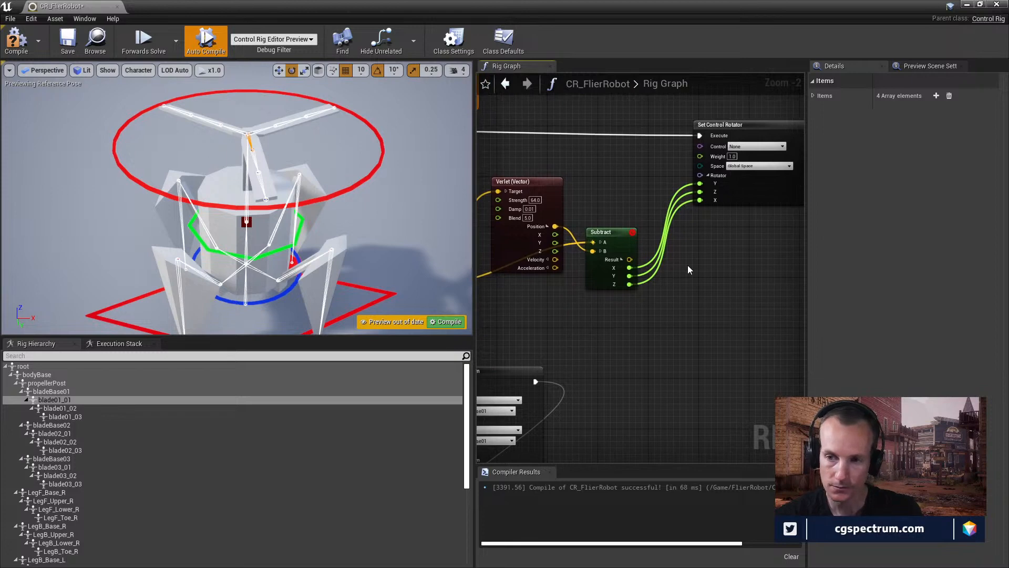
right_drag(688, 266, 618, 307)
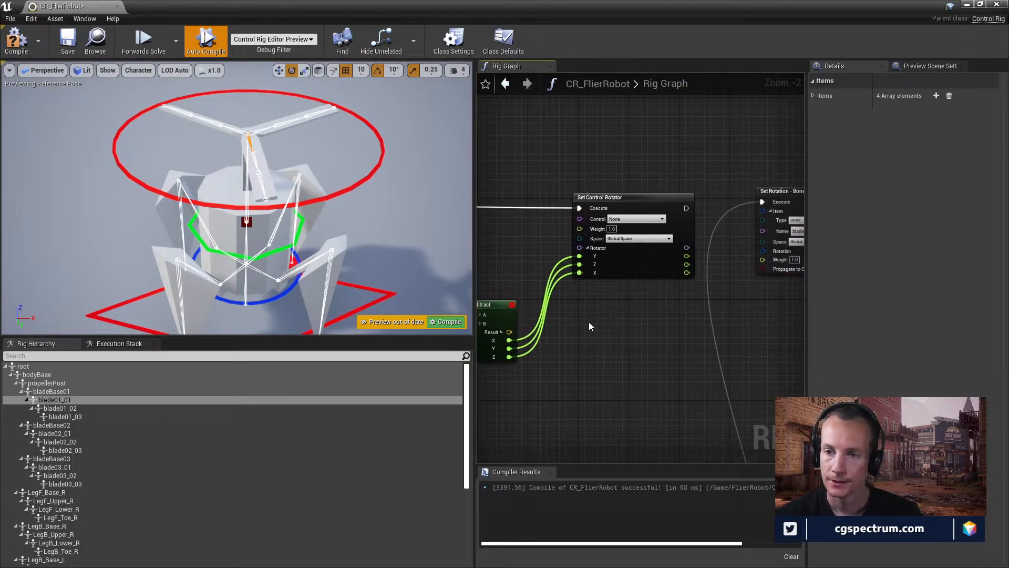
scroll(642, 342, up, 2)
right_drag(643, 343, 560, 352)
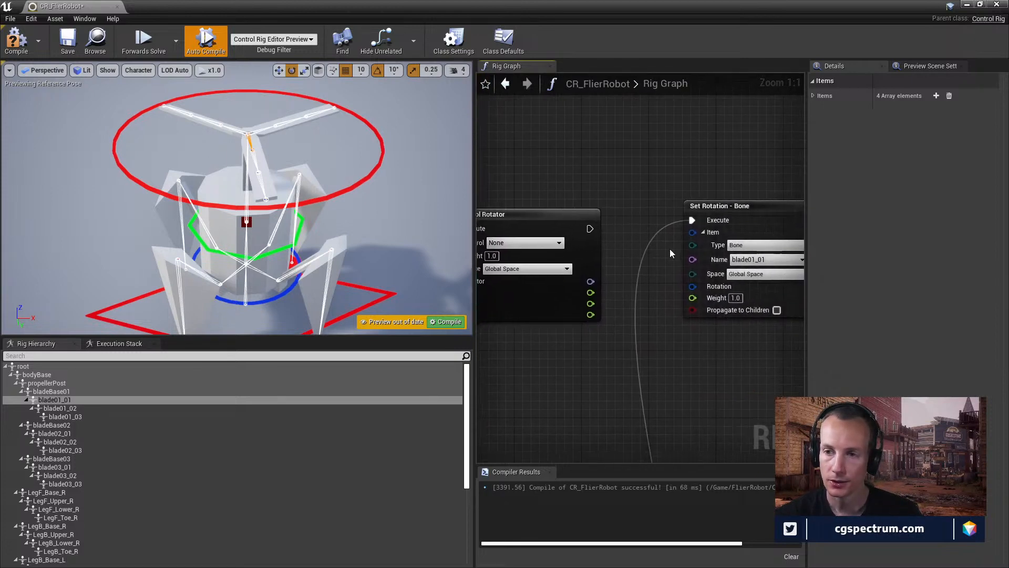
alt+click(692, 220)
drag(714, 211, 723, 222)
right_drag(645, 264, 689, 259)
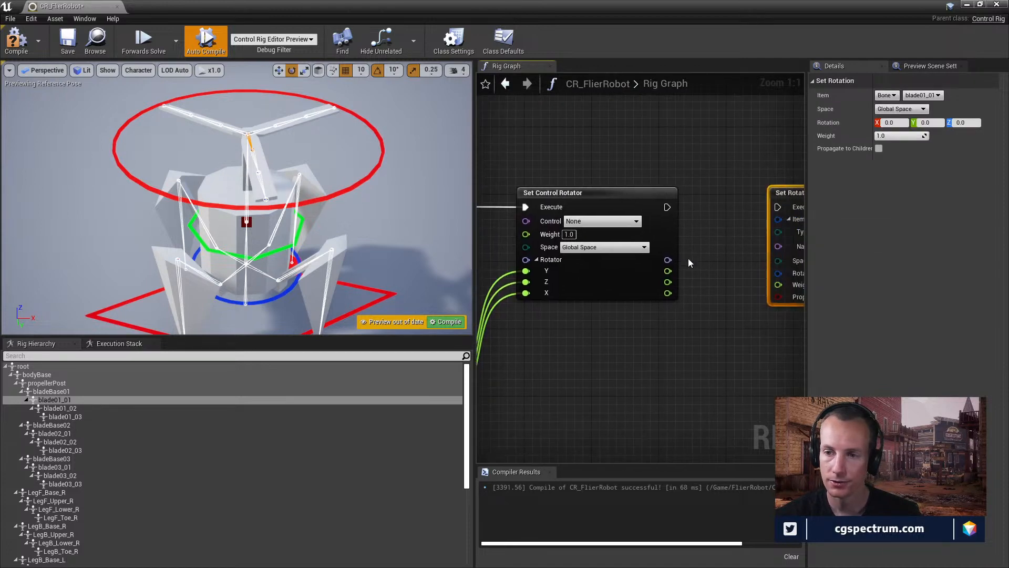
- Try to connect the Set Control Rotator's Rotator output to the Rotation input of the blade01_01 Set Rotation node
mouse_move(667, 259)
mouse_down()
mouse_move(727, 312)
mouse_move(628, 286)
mouse_move(669, 274)
mouse_up()
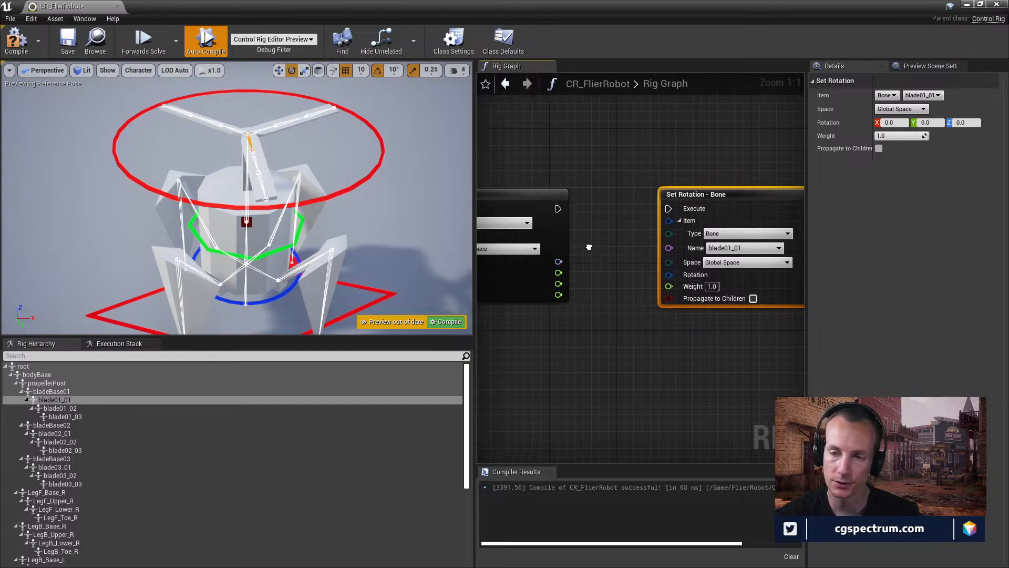
right_drag(588, 244, 727, 293)
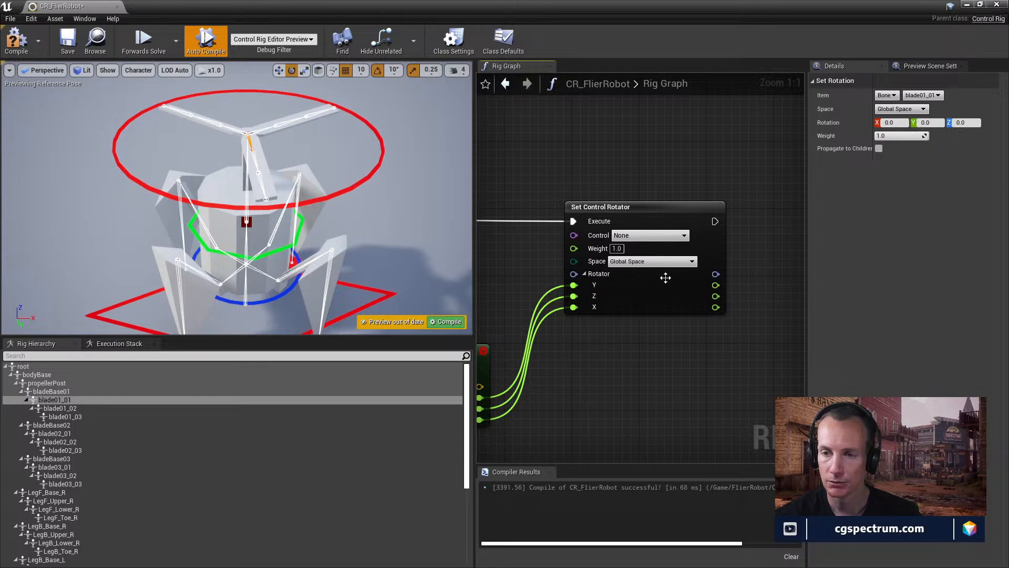
right_drag(765, 305, 627, 303)
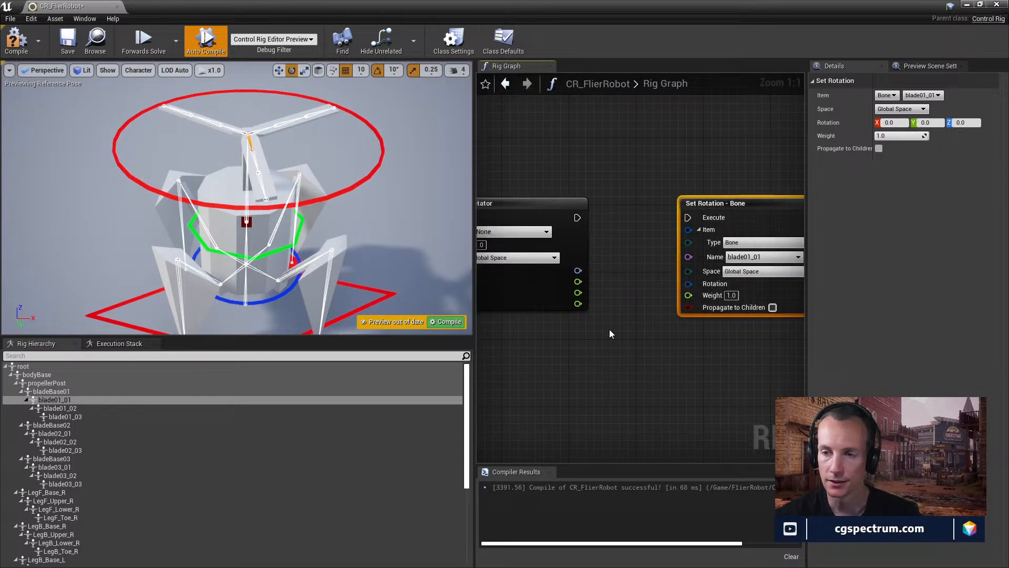
right_drag(610, 329, 643, 354)
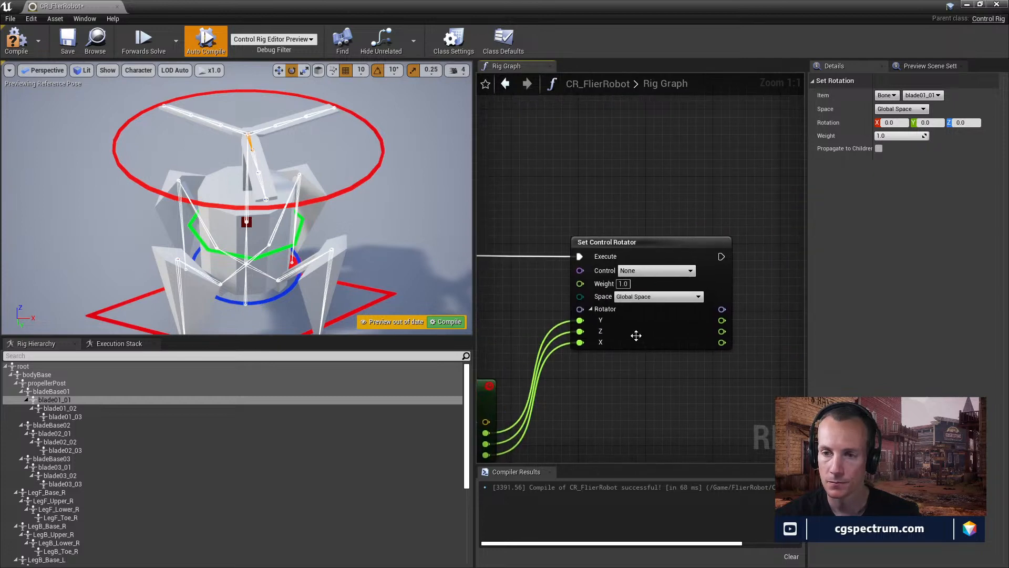
- Add a To Rotator (Quaternion) node and place it below the Set Control Rotator node
right_drag(664, 270, 536, 301)
right_drag(605, 330, 799, 315)
right_drag(557, 281, 686, 302)
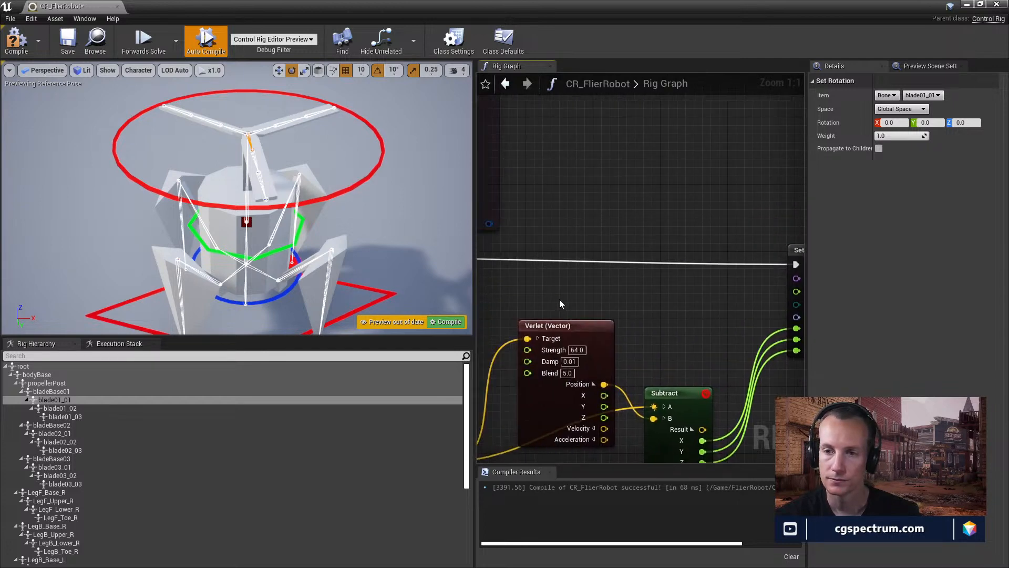
right_drag(559, 298, 566, 249)
right_drag(699, 291, 612, 262)
right_drag(654, 341, 615, 355)
right_click(680, 362)
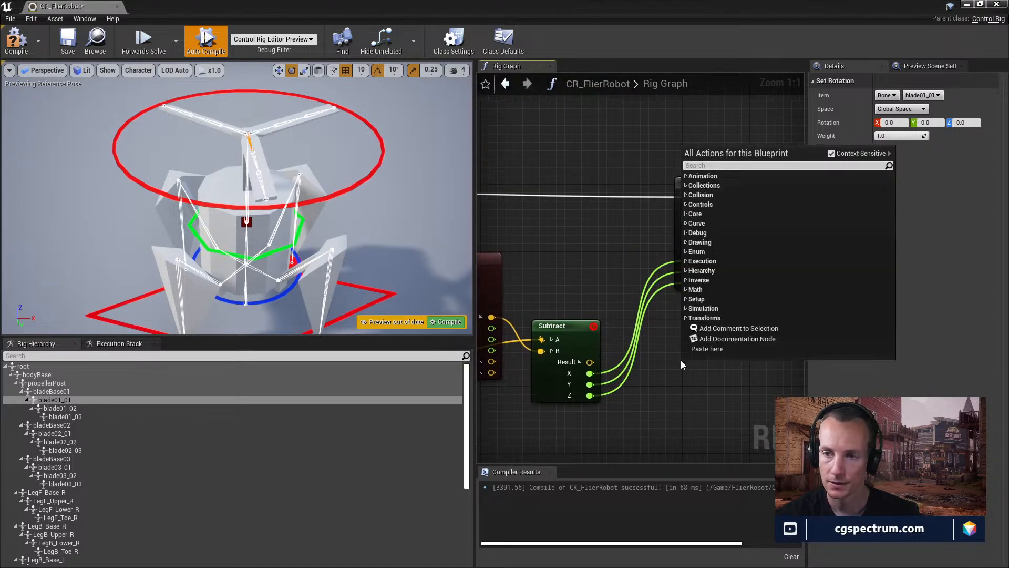
text(rotat)
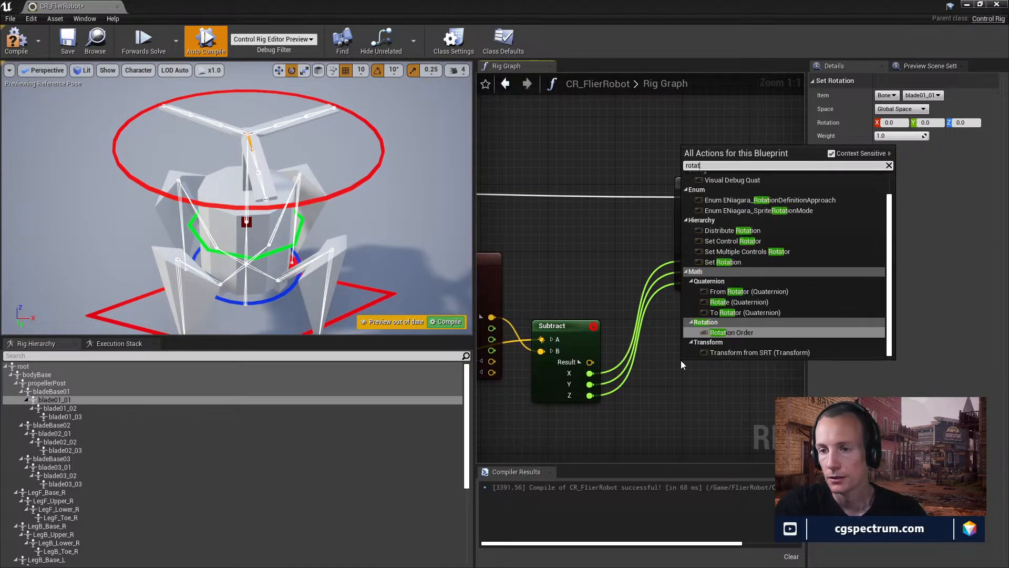
click(752, 312)
right_drag(726, 375, 686, 349)
drag(682, 342, 705, 328)
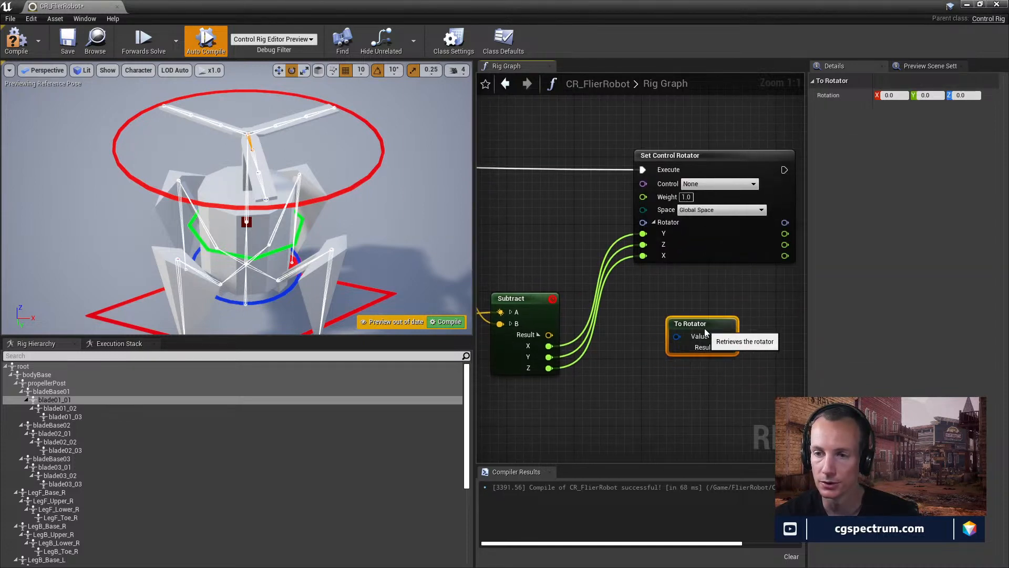
- Expand the To Rotator node's Result into its Y, Z and X outputs and nudge the node slightly right
right_drag(717, 323, 649, 307)
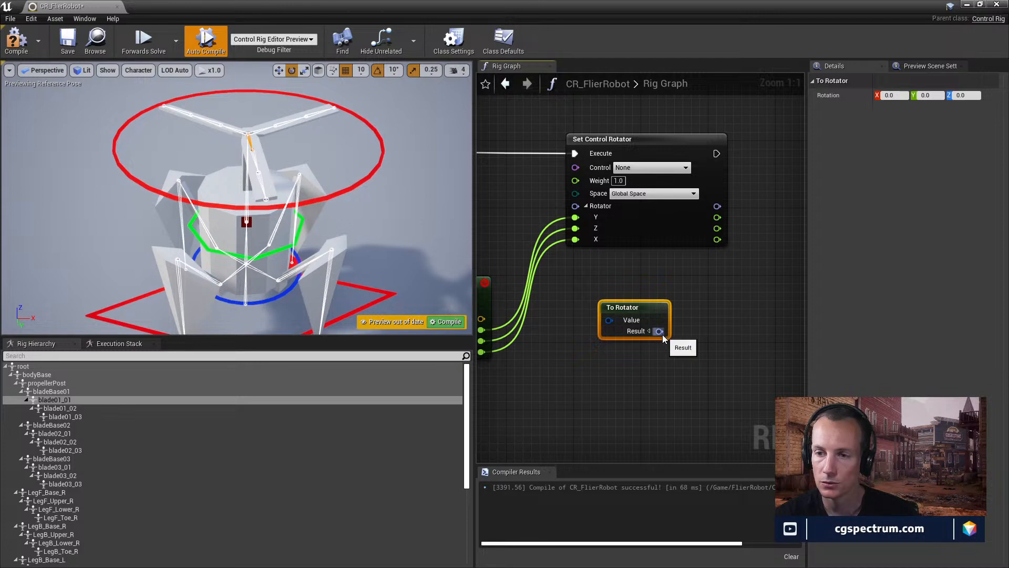
click(649, 331)
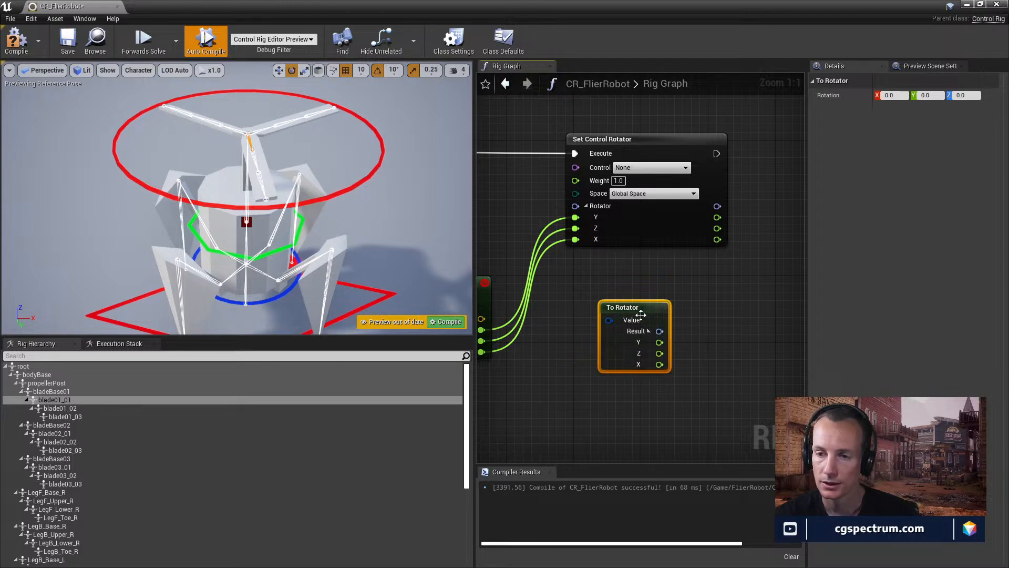
drag(645, 306, 654, 307)
right_click(625, 281)
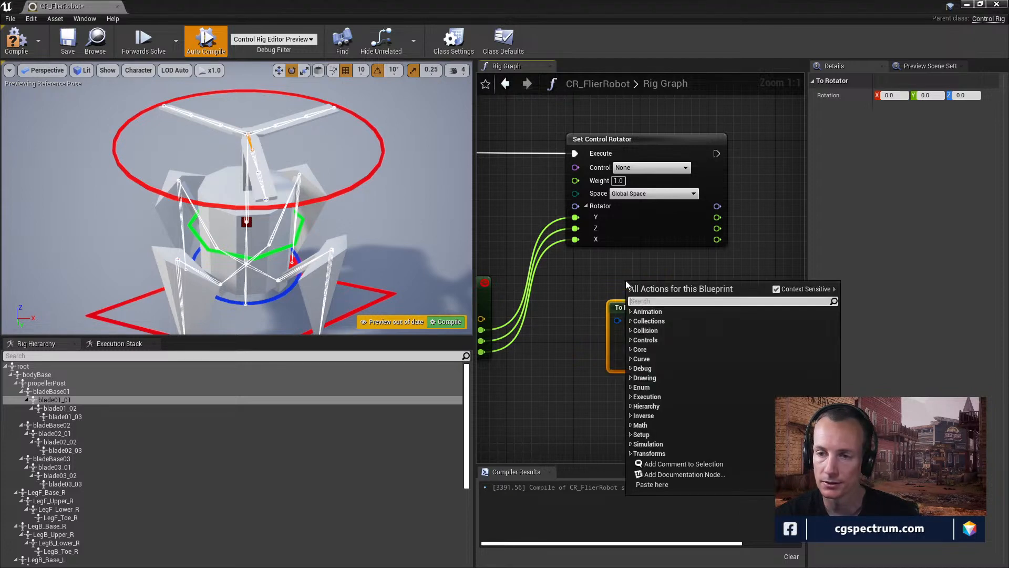
click(591, 316)
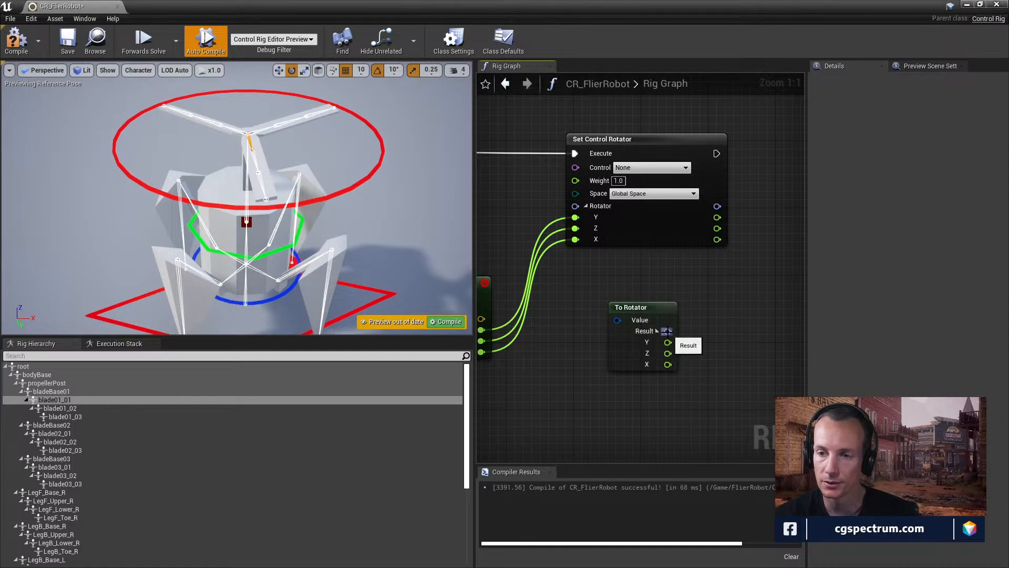
right_drag(626, 284, 623, 287)
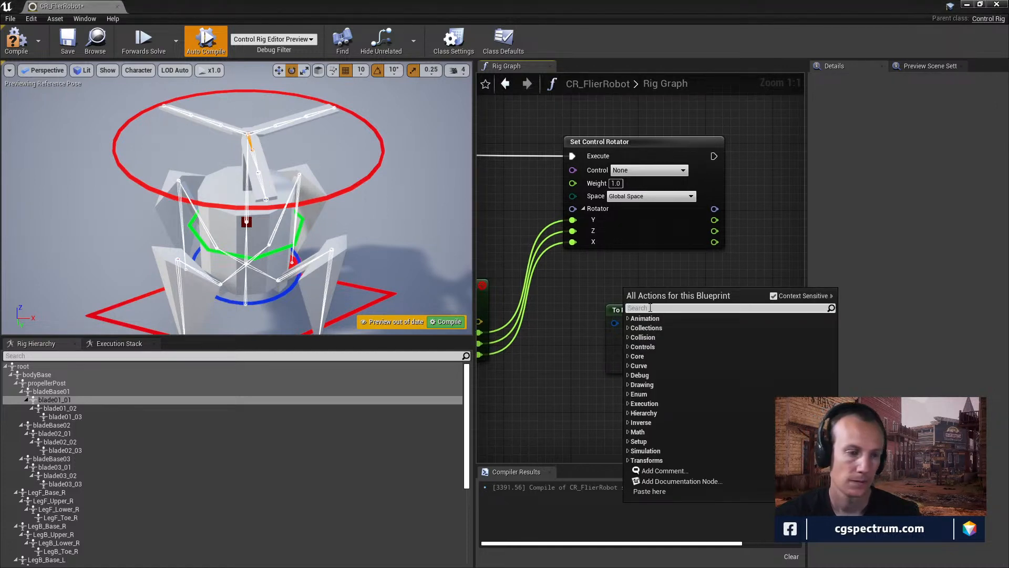
key(Escape)
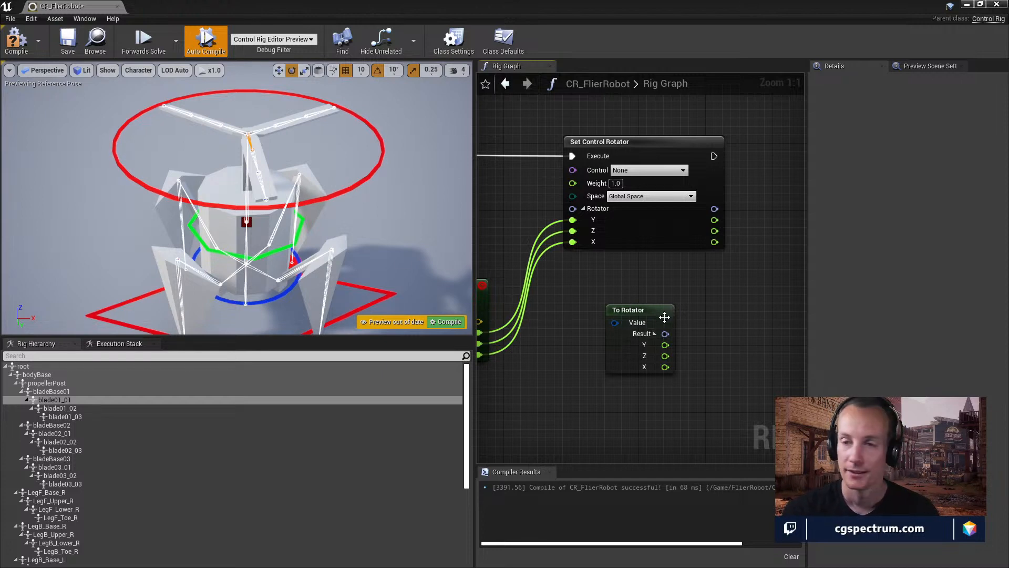
- Add a From Euler (Quaternion) node and place it below the To Rotator node
right_drag(604, 272, 756, 269)
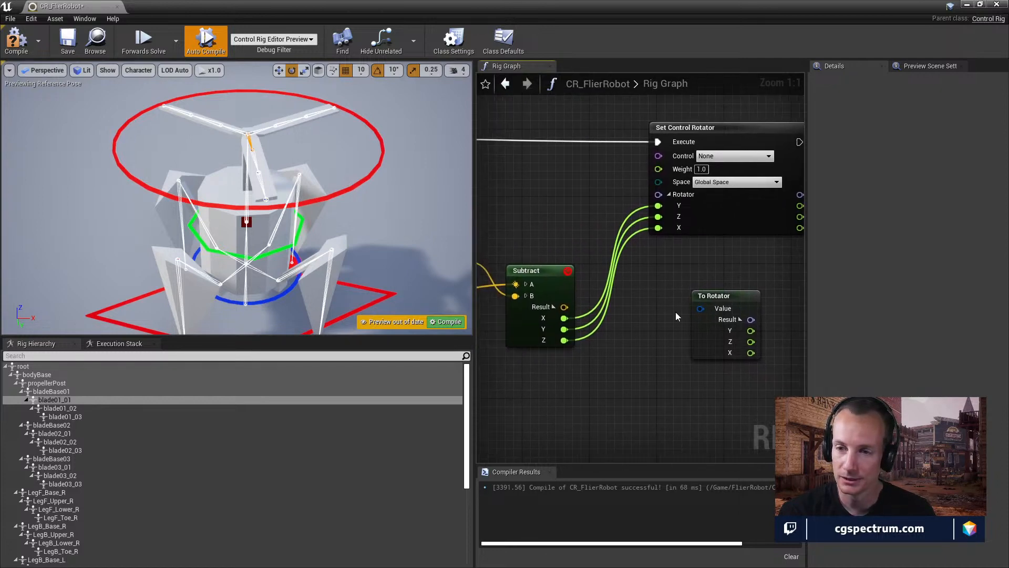
right_drag(698, 251, 653, 267)
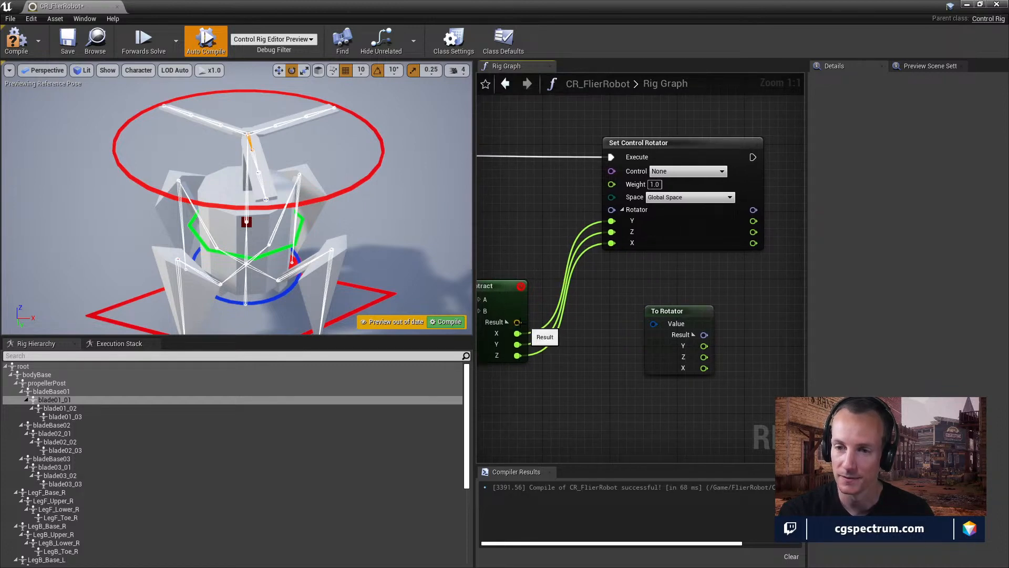
mouse_move(517, 321)
mouse_down()
mouse_move(596, 287)
mouse_move(606, 340)
mouse_move(519, 322)
mouse_up()
right_click(619, 285)
text(q)
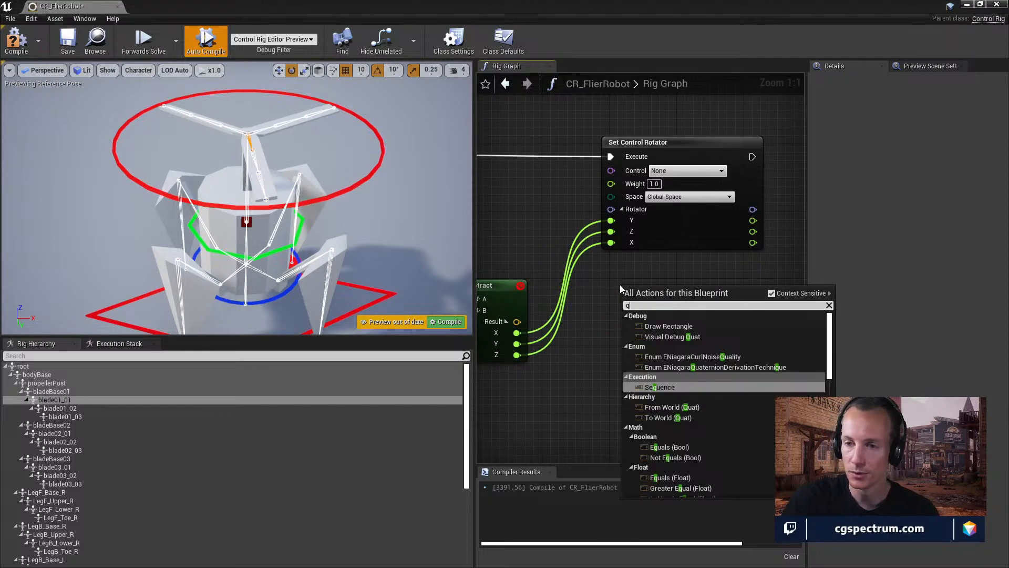
text(uater)
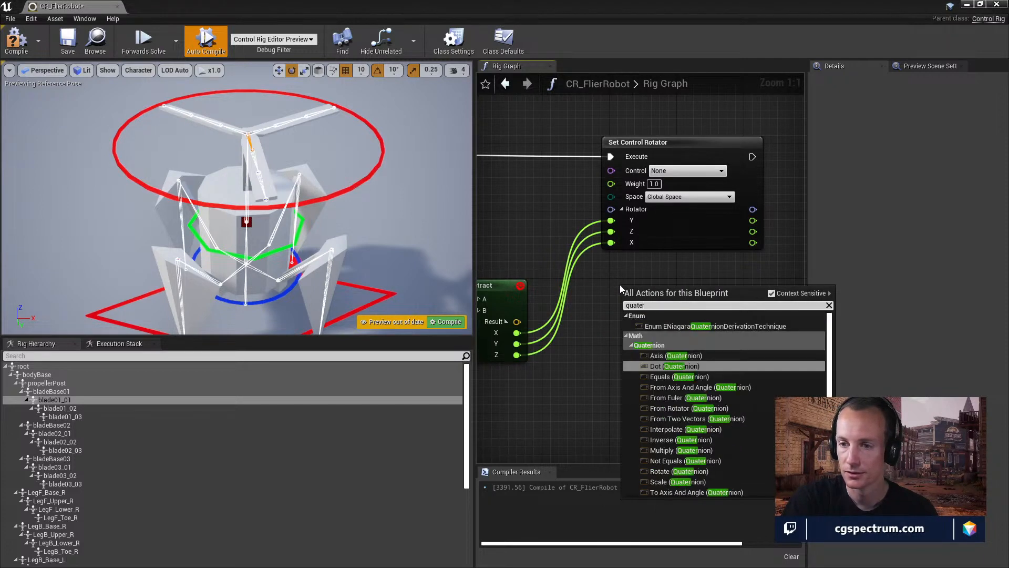
key(BackSpace)
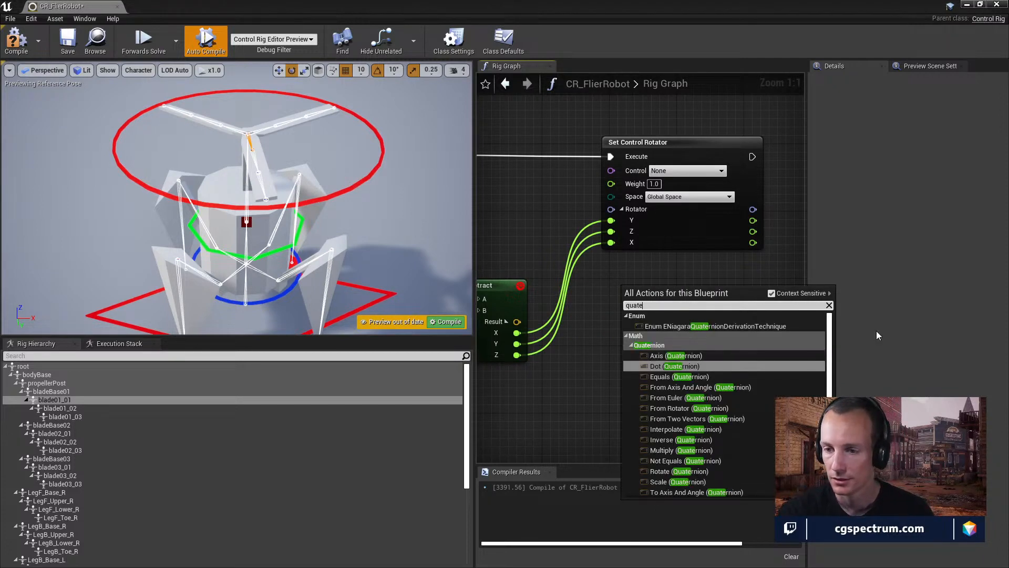
scroll(762, 415, down, 1)
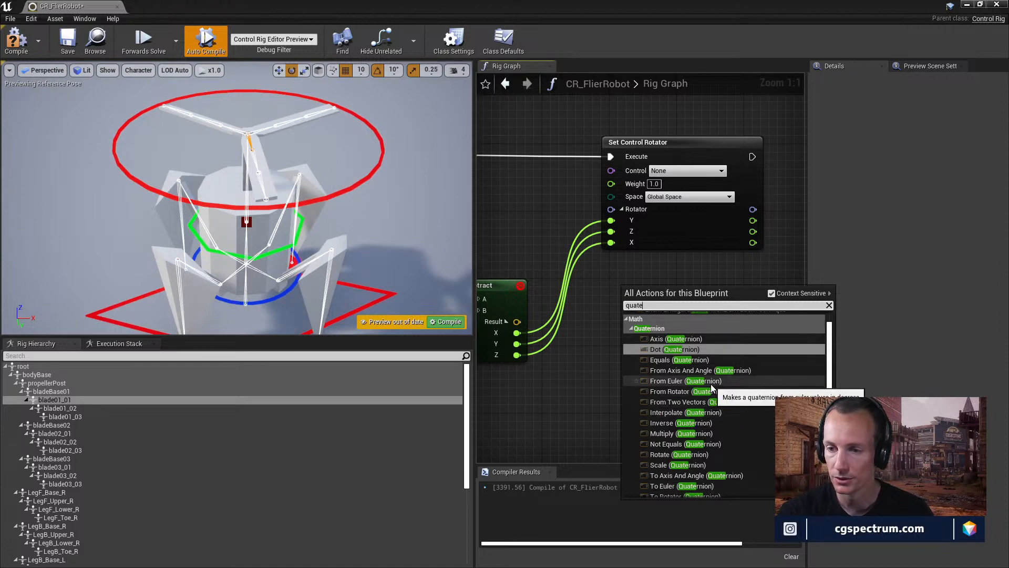
click(712, 381)
drag(673, 290, 657, 383)
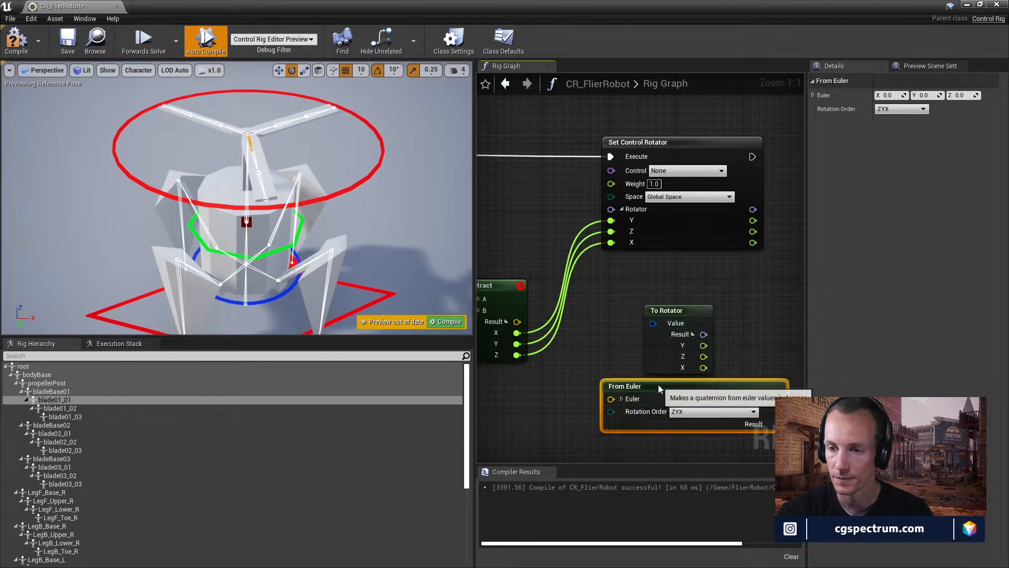
- Expand the From Euler node's Euler input into X, Y and Z, and connect the Subtract node's Result to Euler
right_drag(650, 355, 618, 302)
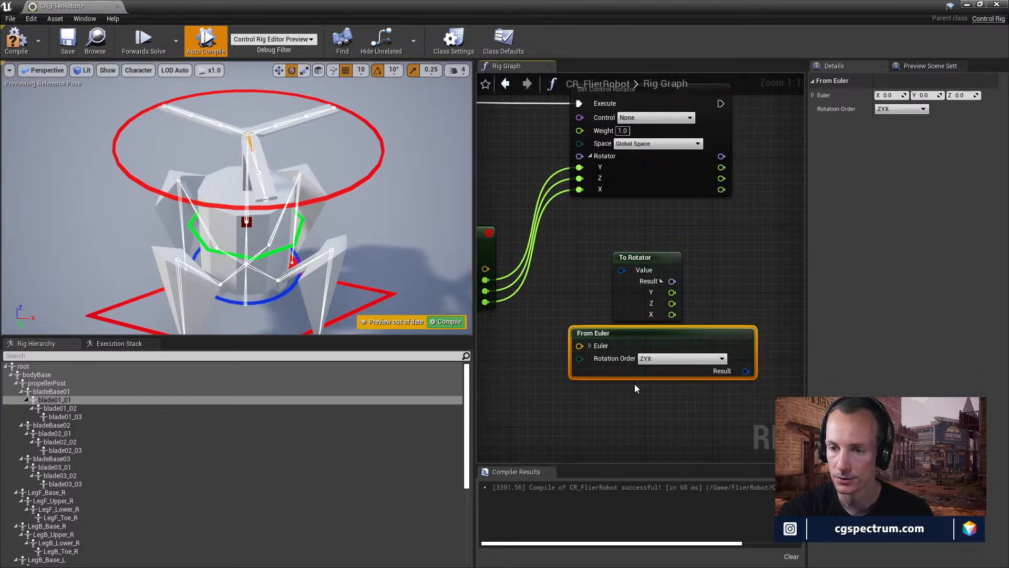
click(589, 346)
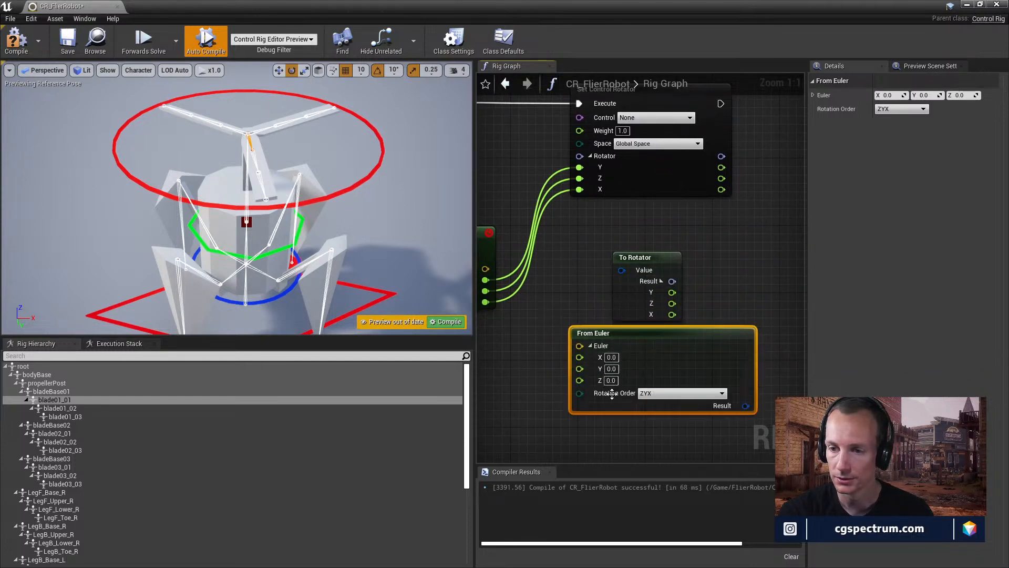
right_drag(561, 339, 585, 311)
mouse_move(753, 314)
right_down()
mouse_move(579, 361)
mouse_move(755, 315)
right_up()
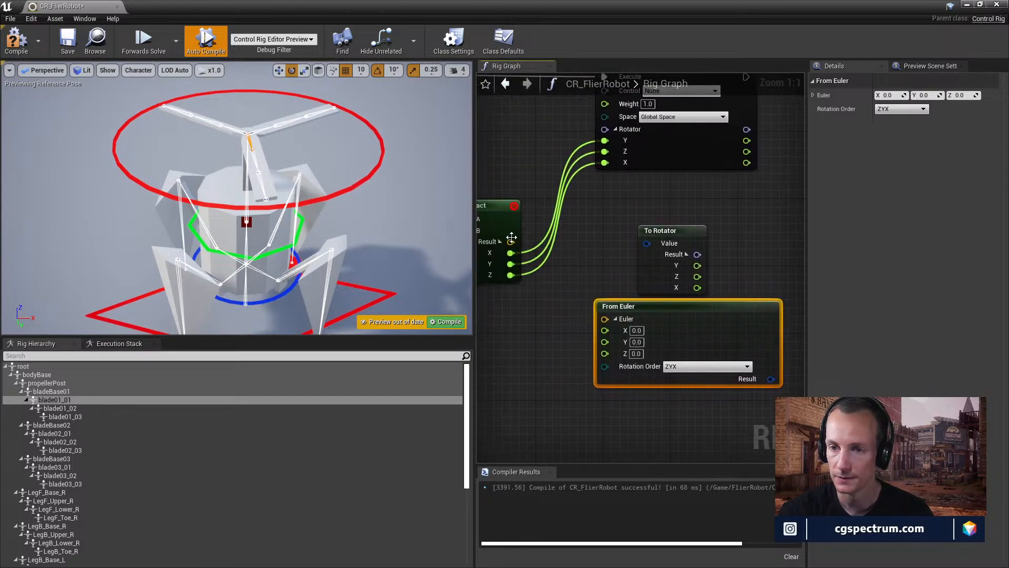
drag(511, 241, 604, 319)
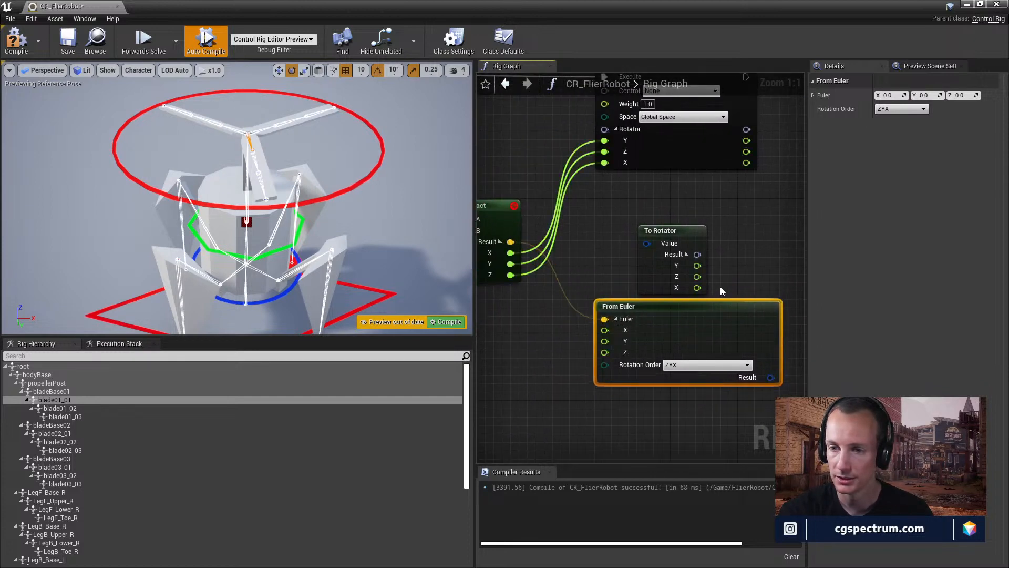
- Move the From Euler node directly under the Set Control Rotator node and place the To Rotator node beneath it
right_drag(720, 287, 720, 297)
drag(675, 248, 540, 358)
drag(654, 316, 653, 223)
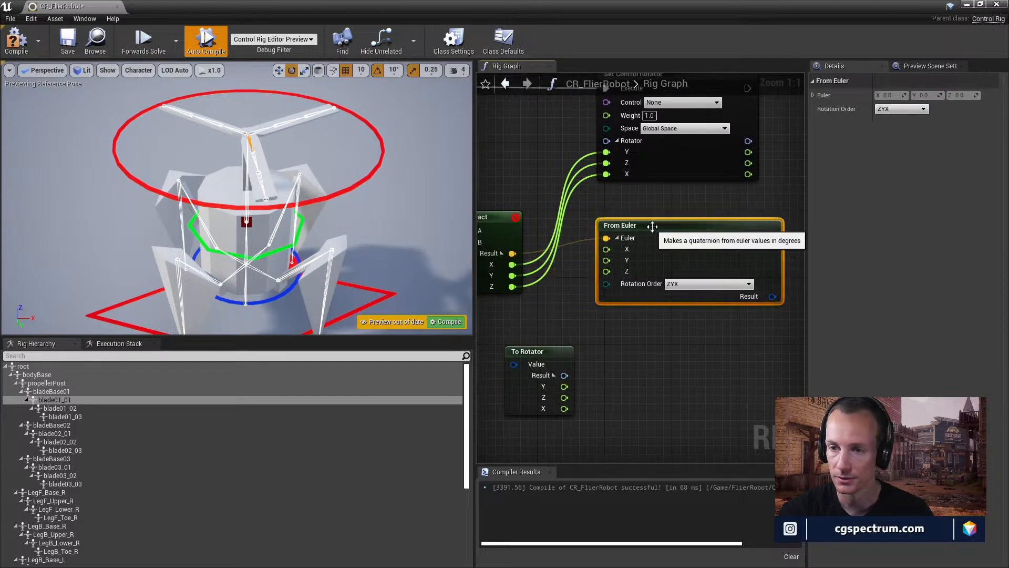
right_drag(674, 243, 619, 263)
drag(500, 372, 605, 361)
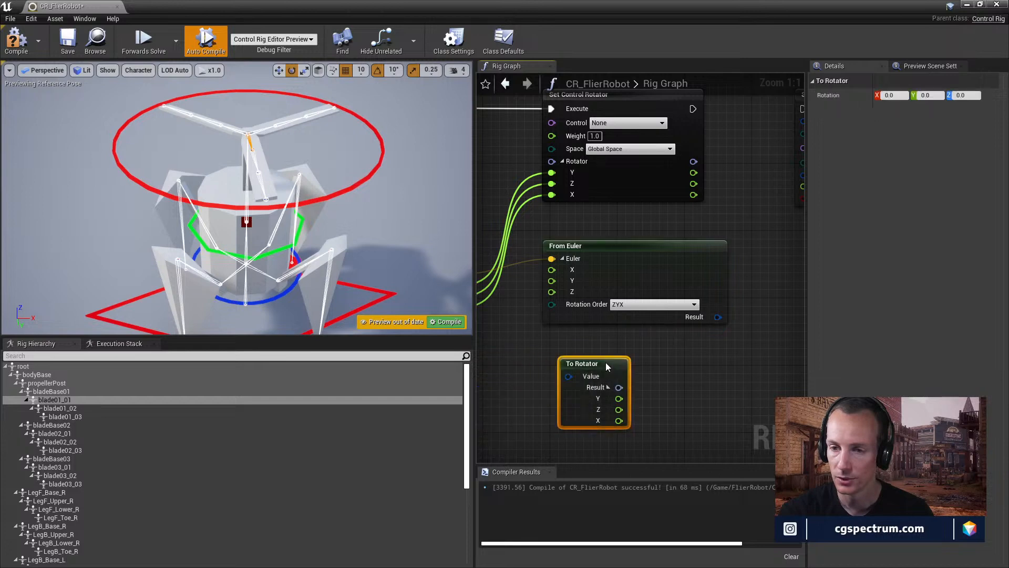
- Connect the From Euler Result to the Rotation input of the blade01_01 Set Rotation node and move that node down and slightly left
right_drag(645, 335, 556, 422)
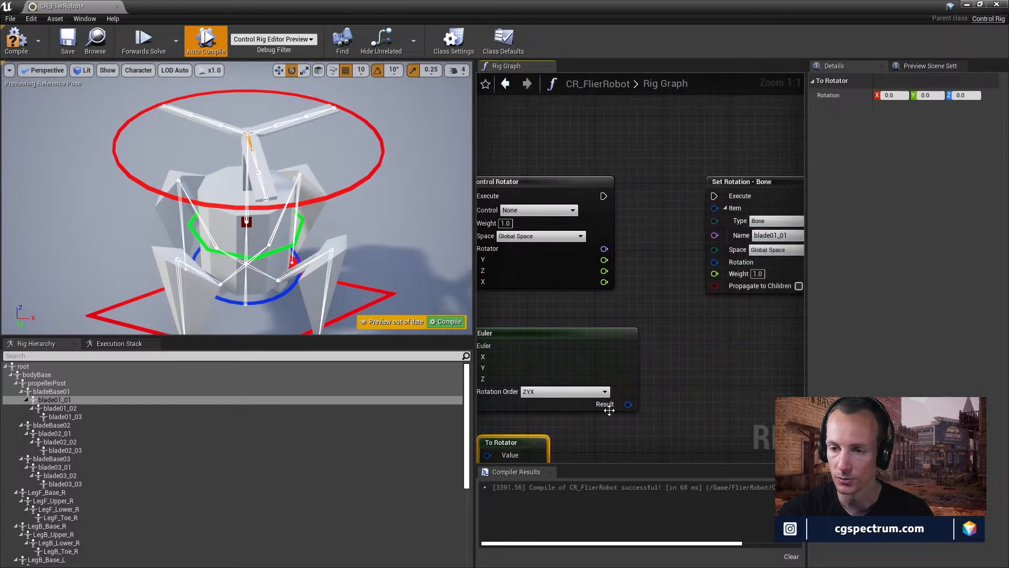
drag(628, 403, 714, 261)
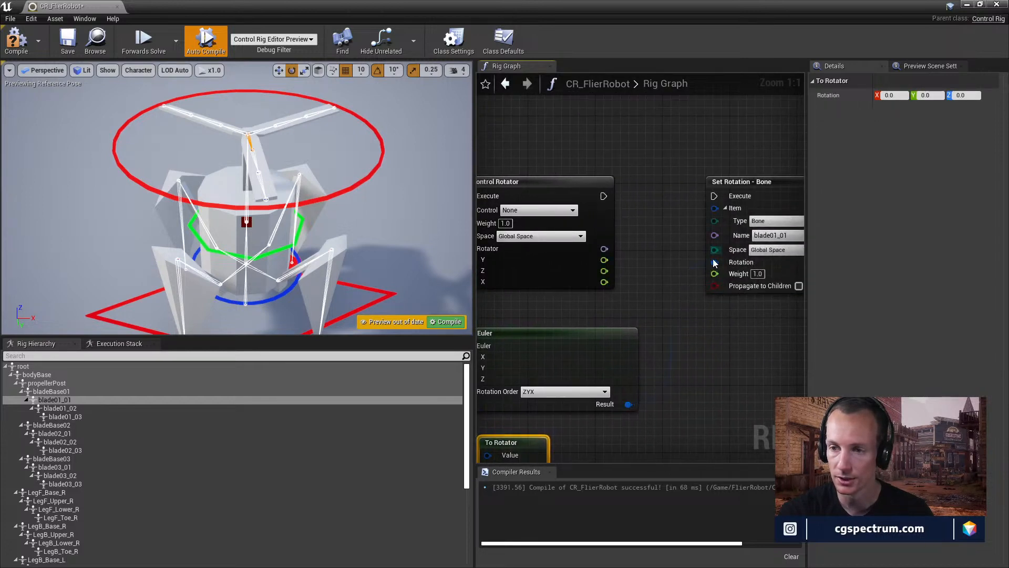
drag(743, 193, 710, 271)
- Nudge the Subtract node slightly right and delete the Set Control Rotator node
right_drag(546, 304, 787, 263)
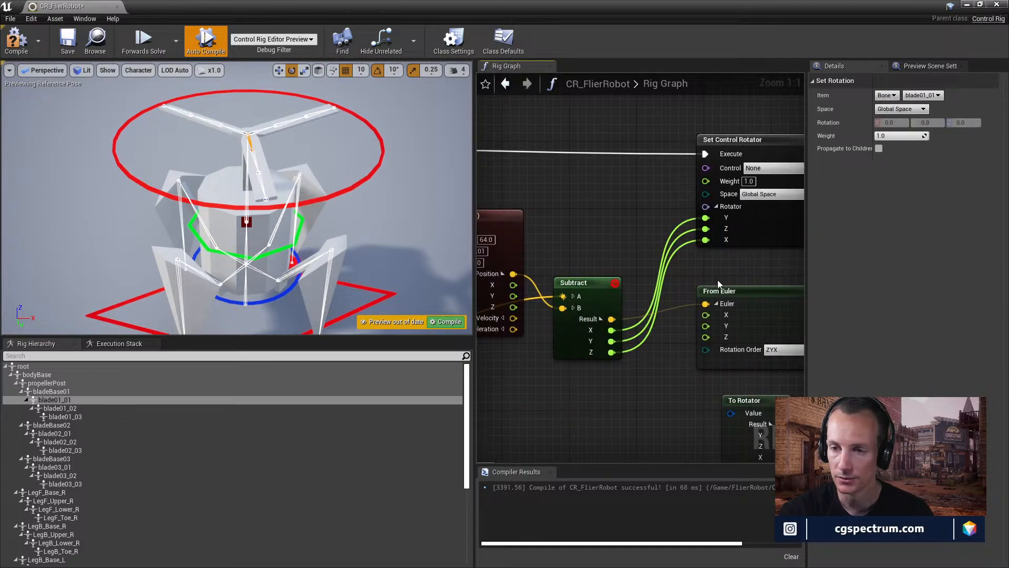
drag(578, 289, 594, 290)
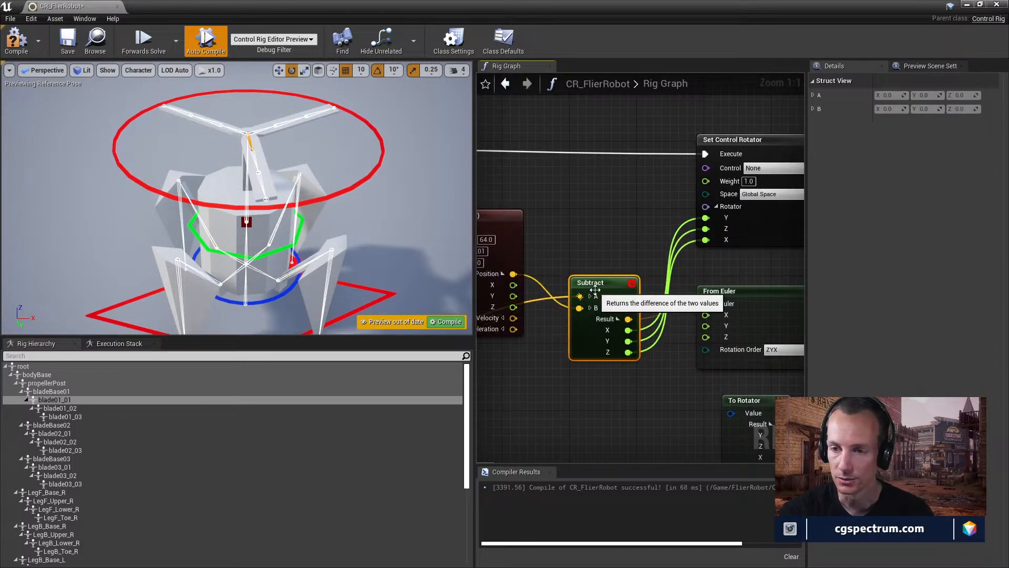
right_drag(595, 289, 456, 303)
right_drag(630, 263, 668, 235)
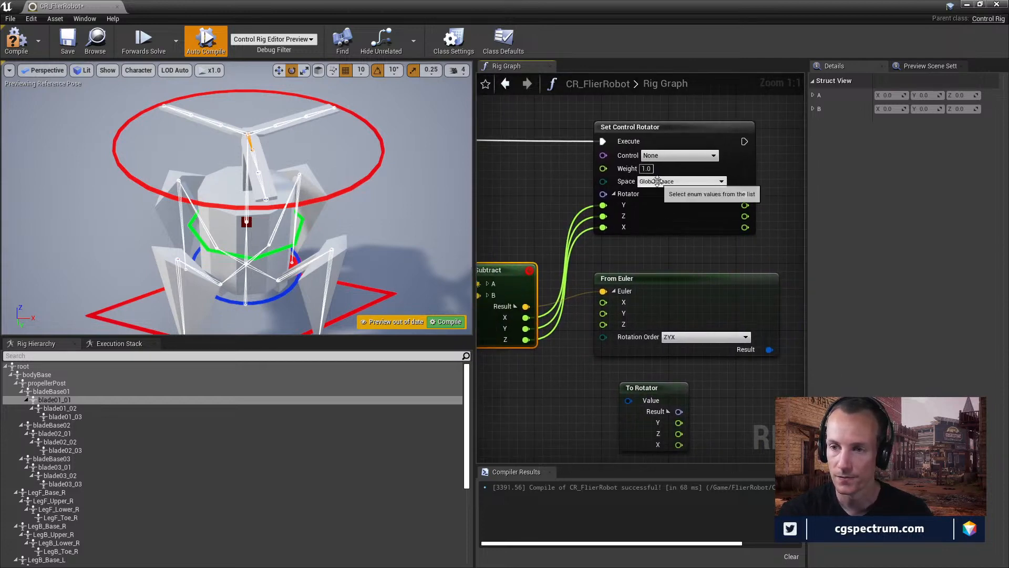
click(671, 128)
right_drag(578, 202, 783, 202)
key(Delete)
- Connect the execution wire from the reroute point to the blade01_01 Set Rotation node's Execute input and move the node up
right_drag(614, 194, 734, 315)
scroll(733, 314, down, 2)
right_drag(679, 299, 754, 254)
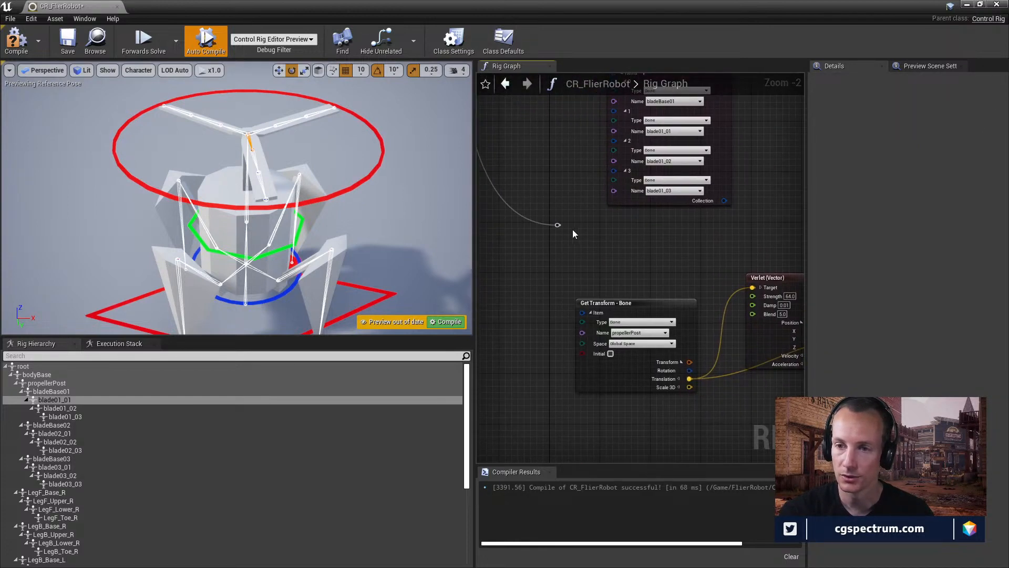
drag(558, 224, 499, 302)
right_drag(567, 324, 601, 305)
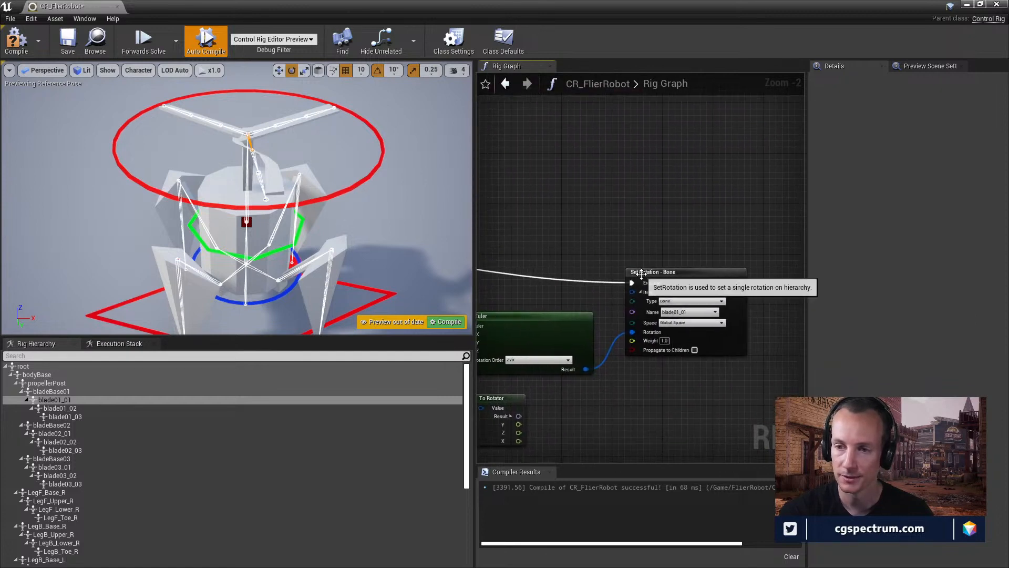
drag(642, 275, 648, 202)
right_drag(548, 258, 804, 257)
right_drag(713, 260, 463, 215)
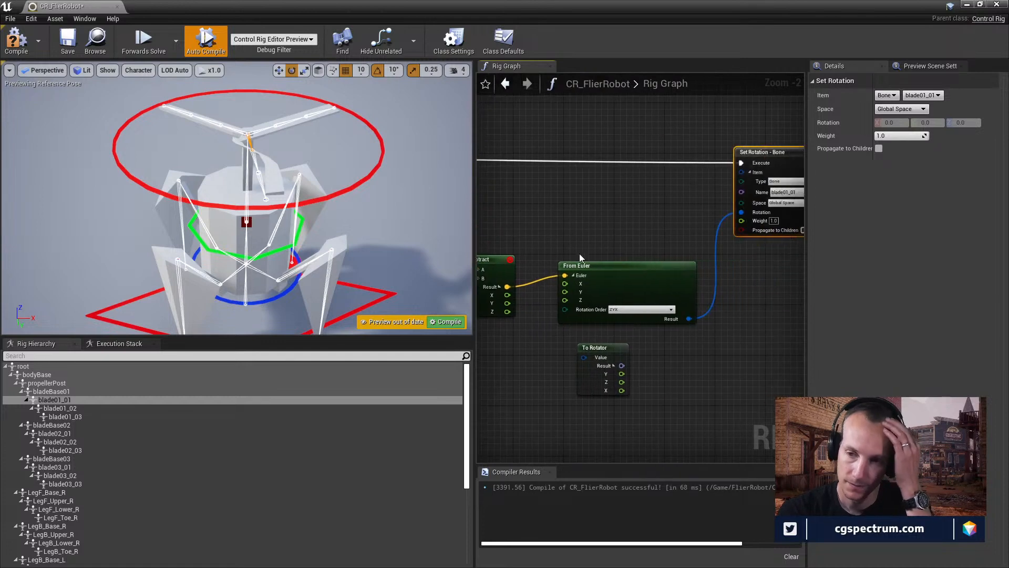
- Delete the unused To Rotator node below the From Euler node
scroll(594, 264, up, 2)
right_drag(595, 265, 605, 283)
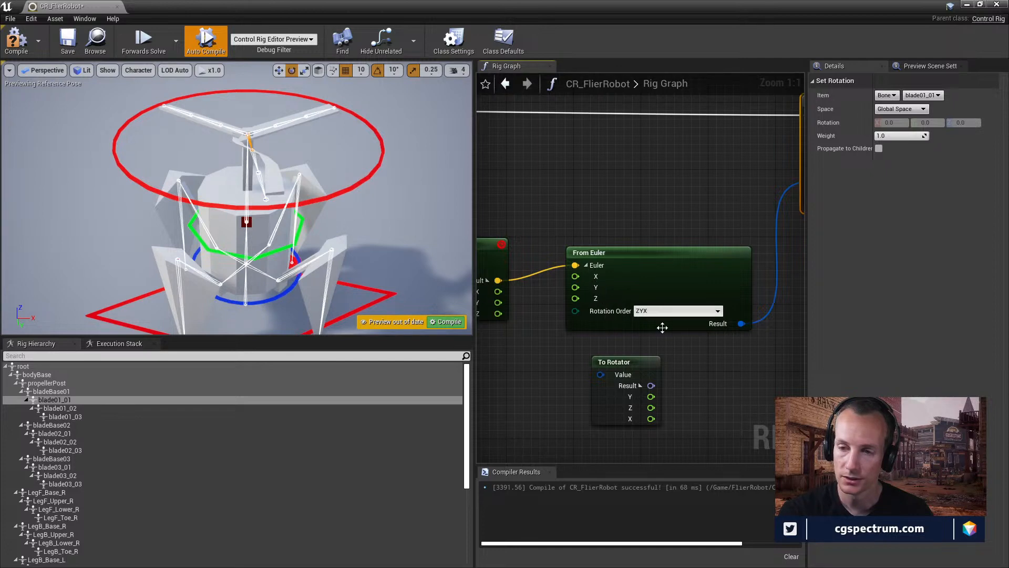
right_drag(735, 343, 636, 360)
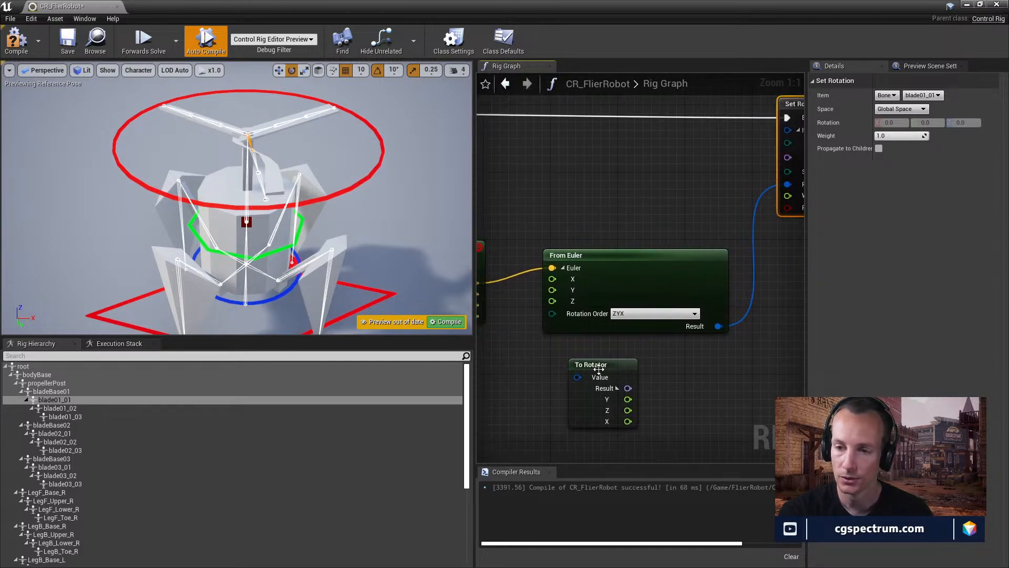
drag(615, 371, 623, 371)
key(Delete)
- Move the From Euler node slightly up between the Subtract and blade01_01 Set Rotation nodes
right_drag(635, 361, 719, 382)
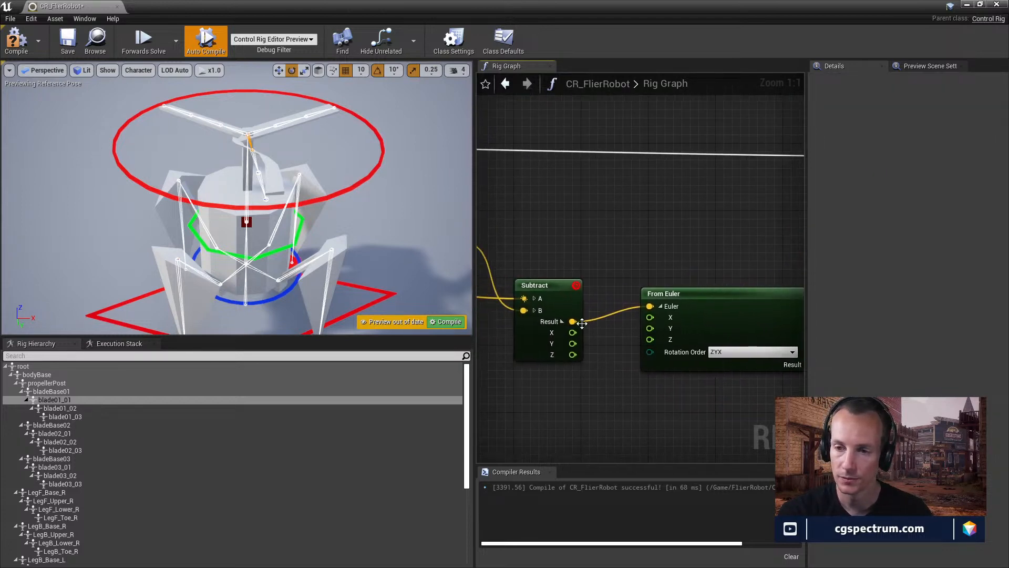
right_drag(582, 323, 606, 344)
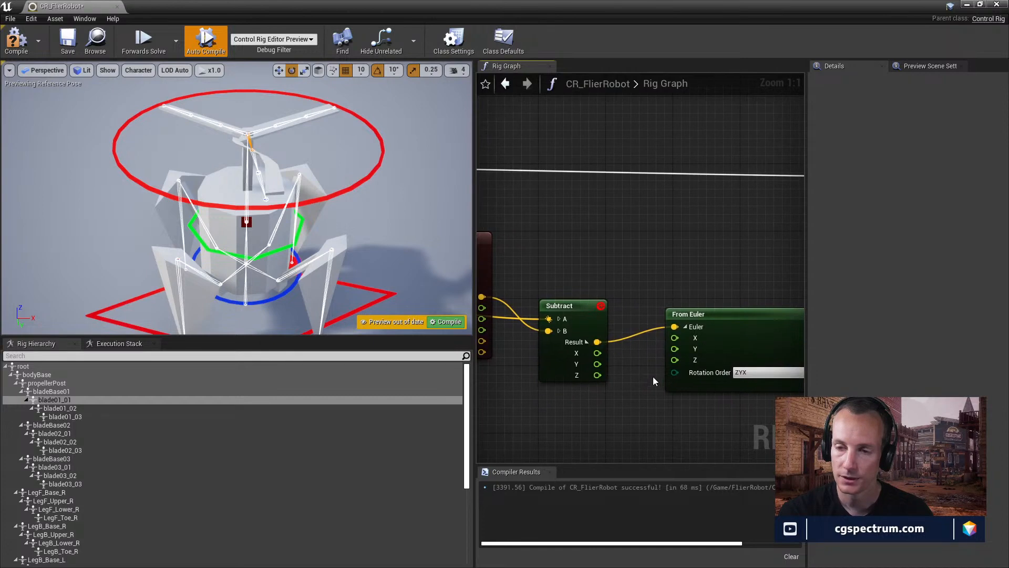
right_drag(653, 381, 492, 366)
right_drag(581, 387, 675, 382)
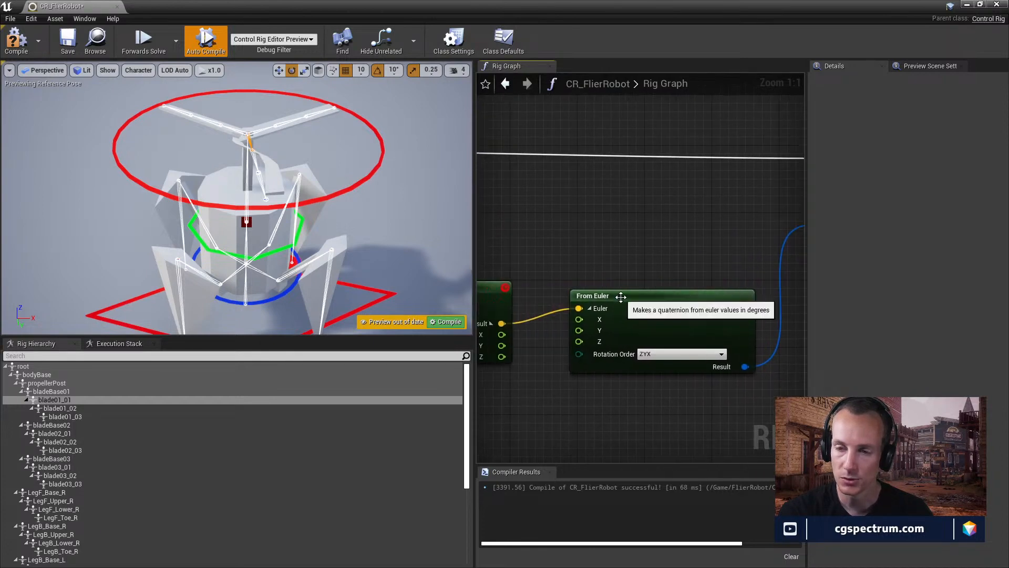
mouse_move(632, 296)
mouse_down()
mouse_move(619, 313)
mouse_move(632, 284)
mouse_up()
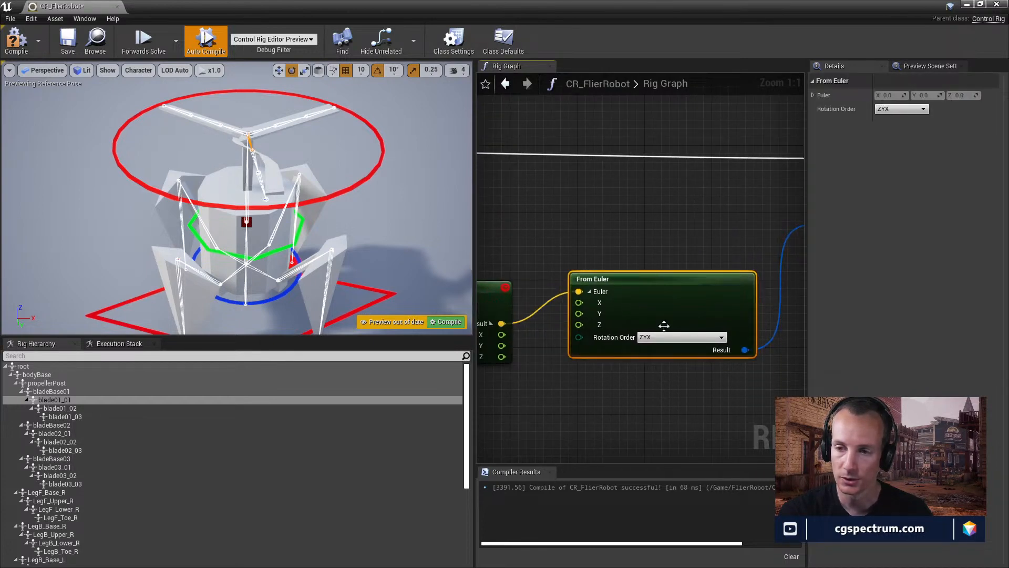
right_drag(664, 325, 572, 338)
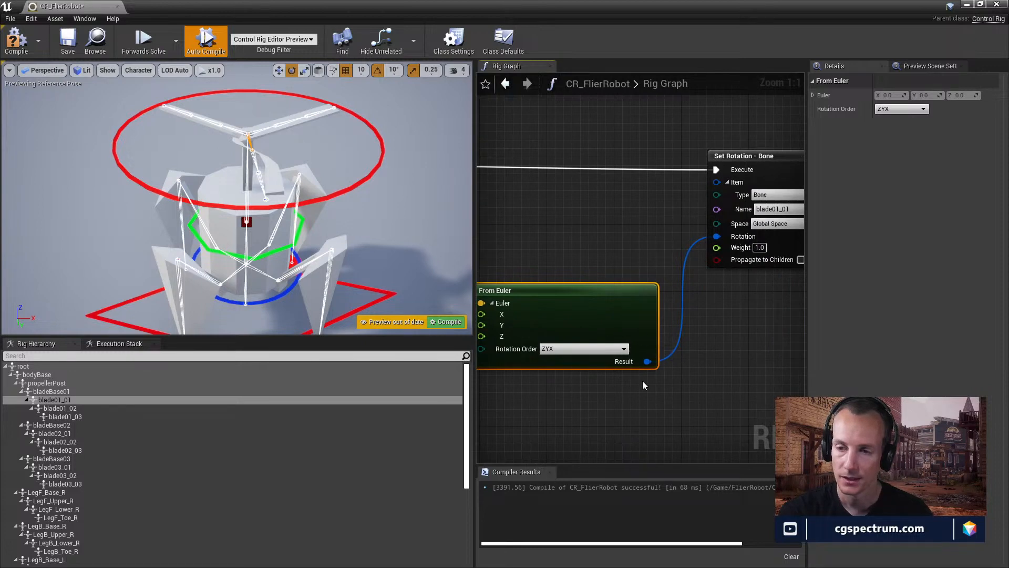
right_drag(643, 384, 722, 377)
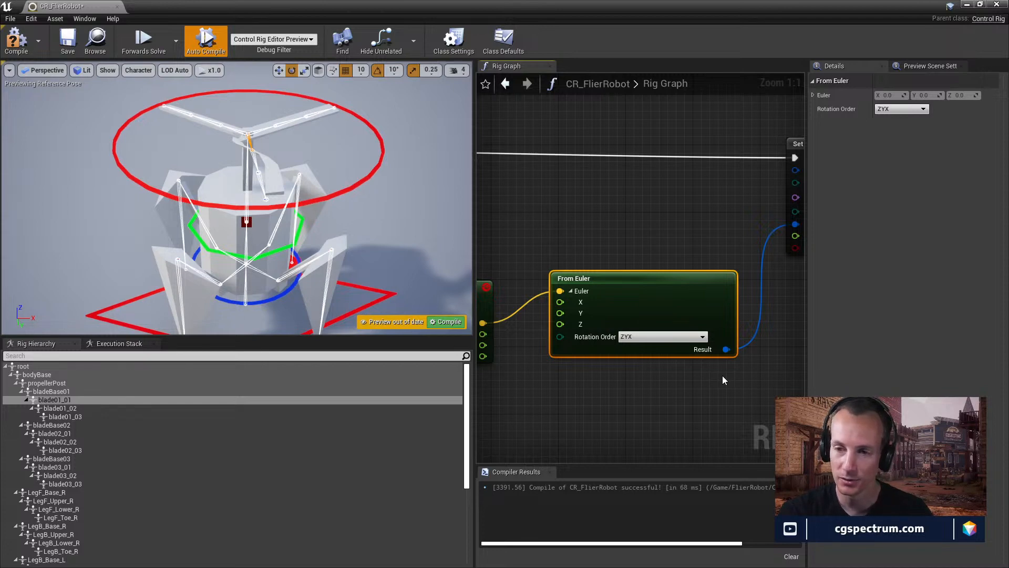
- Examine the available Rotation Order options of the From Euler node and its connection to the Set Rotation node
scroll(669, 412, down, 2)
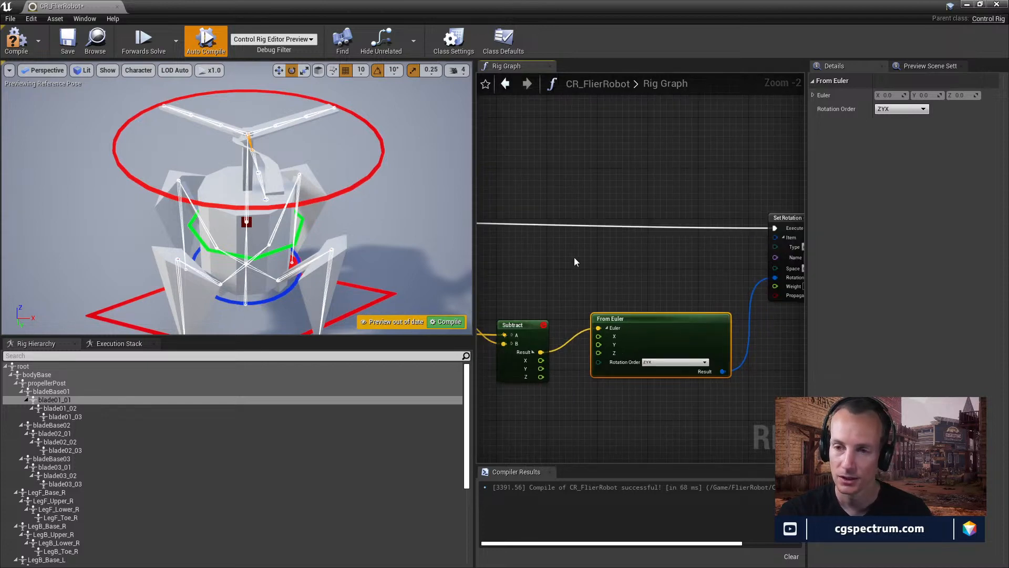
mouse_move(579, 259)
right_down()
mouse_move(598, 264)
mouse_move(538, 285)
mouse_move(588, 266)
mouse_move(714, 272)
mouse_move(615, 277)
mouse_move(717, 290)
mouse_move(846, 297)
mouse_move(645, 286)
mouse_move(688, 265)
mouse_move(588, 263)
right_up()
scroll(588, 263, up, 1)
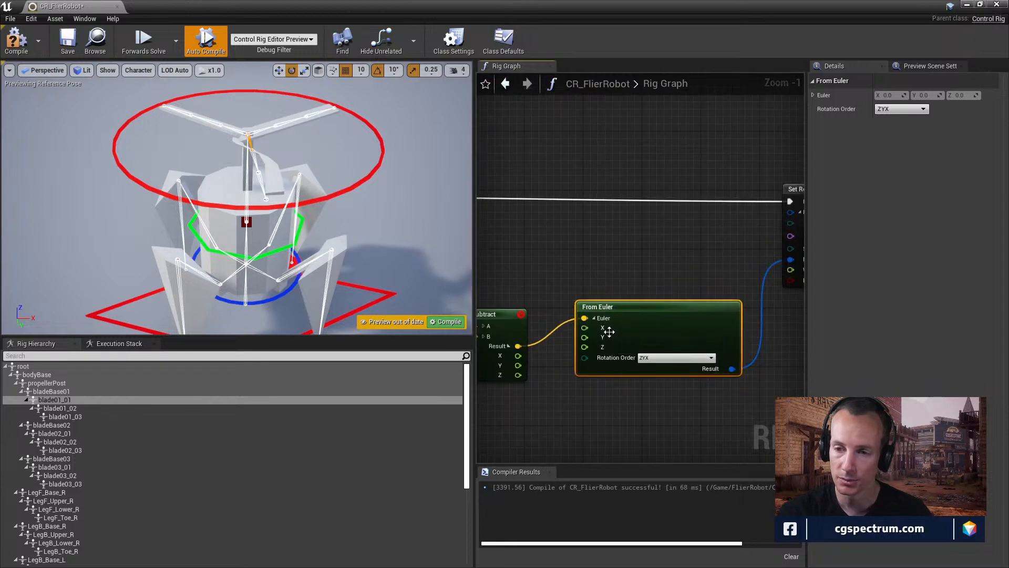
scroll(609, 397, up, 1)
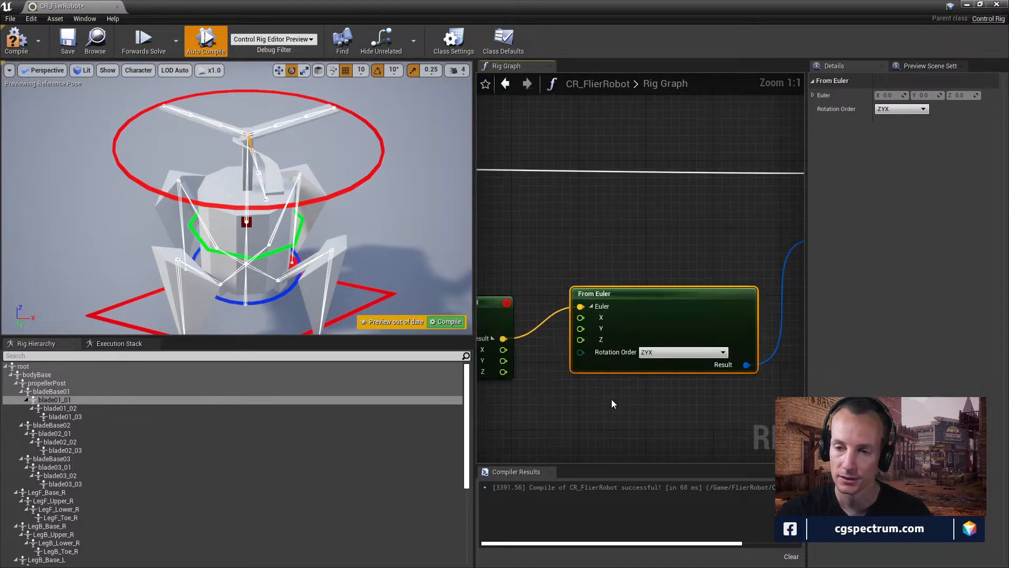
click(696, 353)
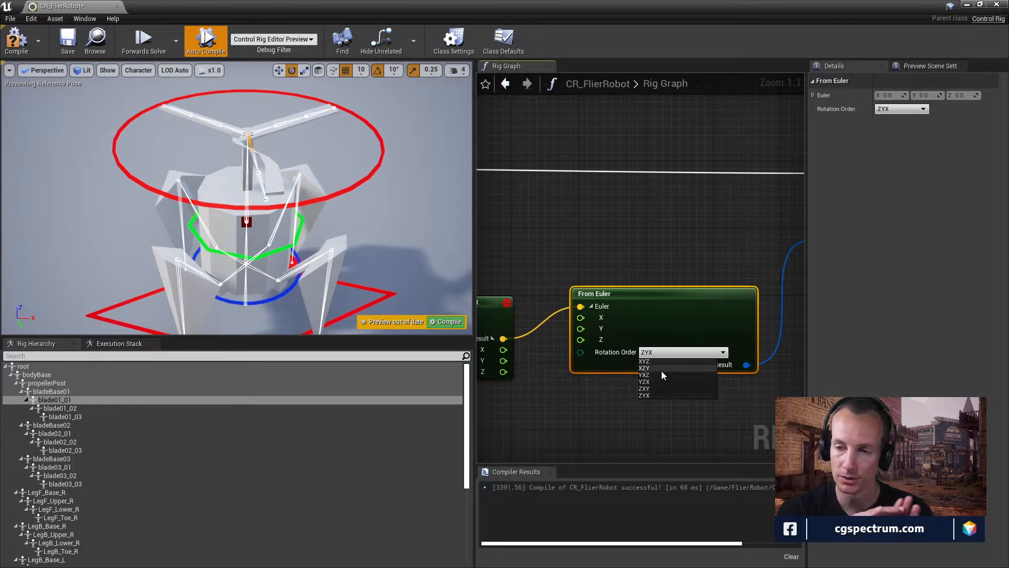
right_click(594, 357)
right_drag(581, 393, 539, 397)
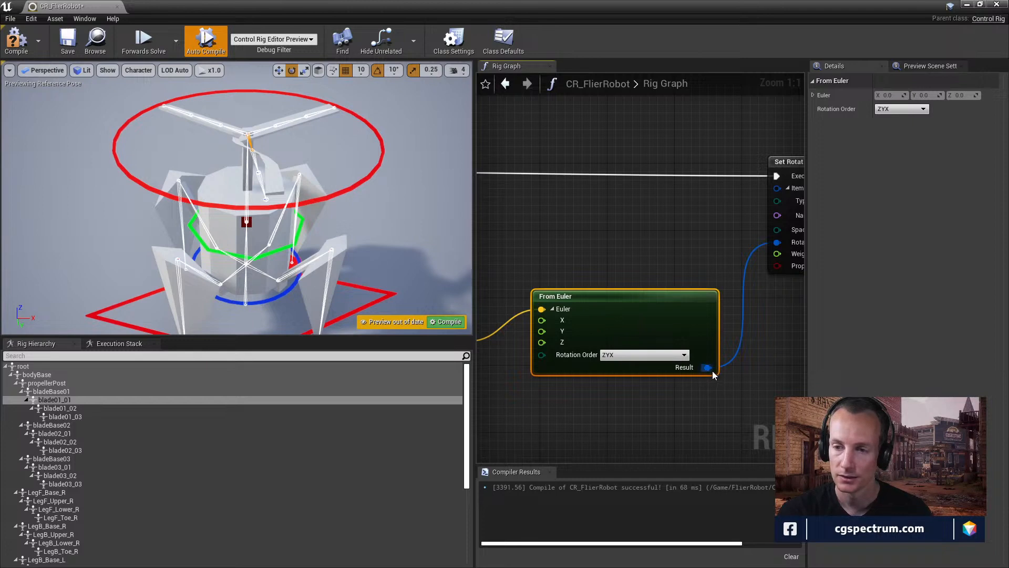
mouse_move(713, 411)
right_down()
mouse_move(708, 364)
mouse_move(696, 411)
right_up()
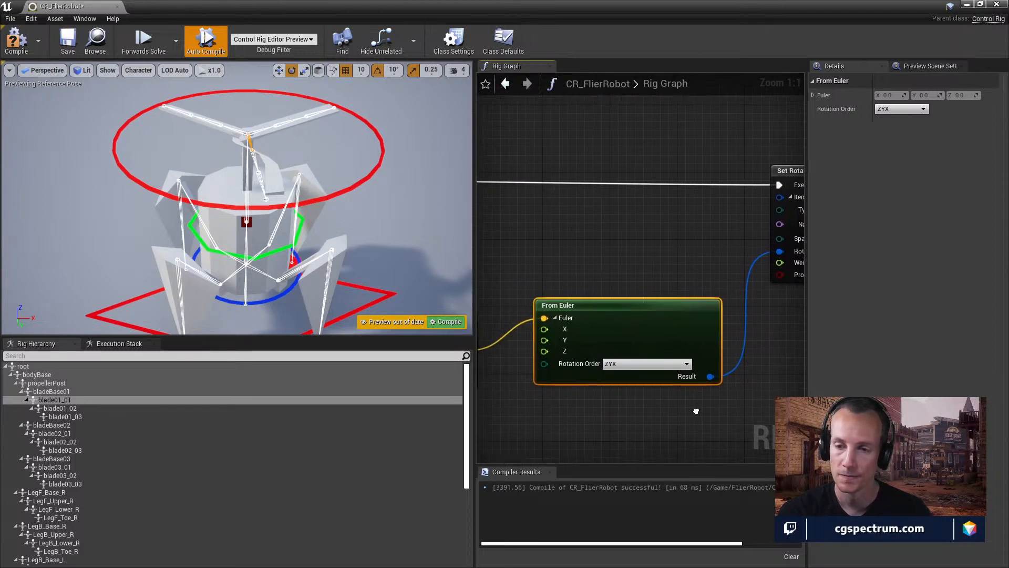
- Trace the node chain from the blade01_01 Set Rotation node back through From Euler, Subtract and Verlet to the propellerPost Get Transform node
right_drag(594, 264, 624, 264)
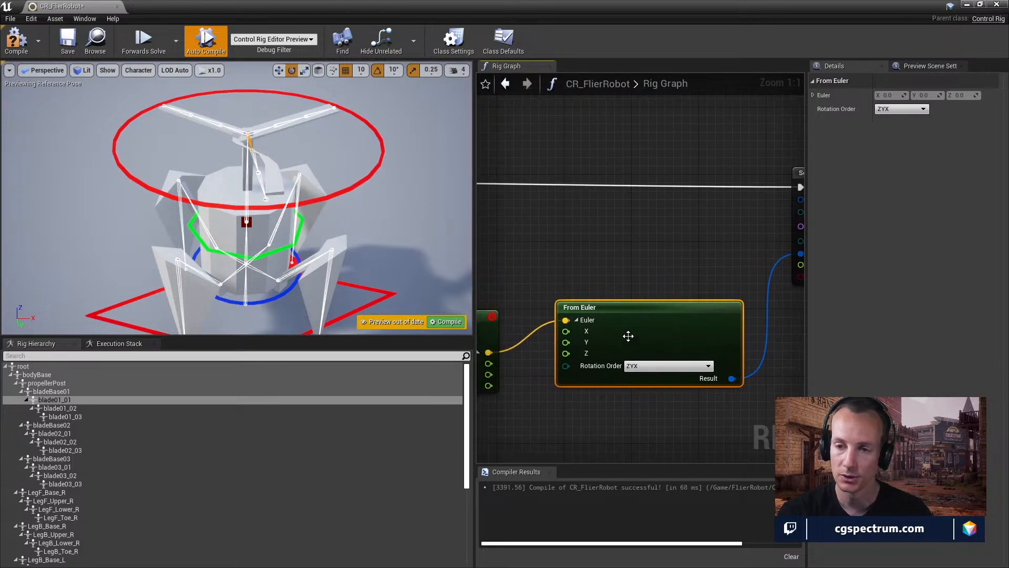
right_drag(642, 412, 585, 420)
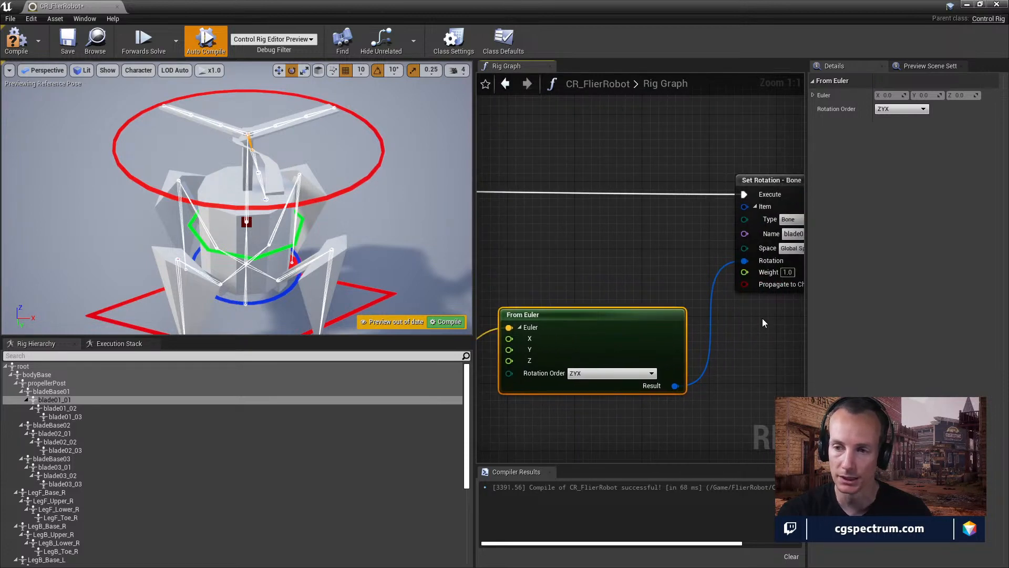
right_drag(745, 318, 687, 324)
scroll(687, 323, down, 2)
right_drag(615, 283, 867, 289)
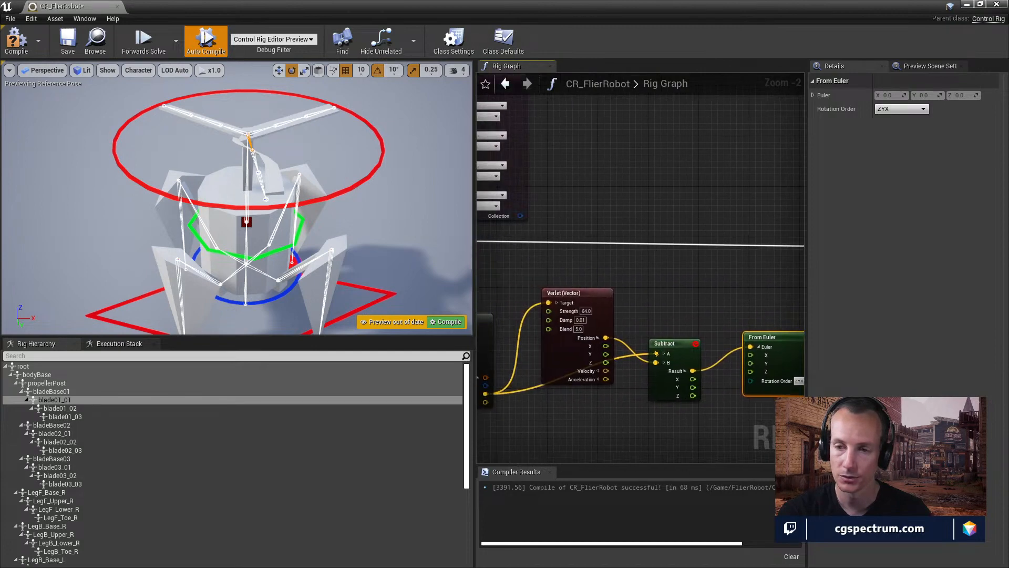
right_drag(586, 273, 723, 267)
click(593, 271)
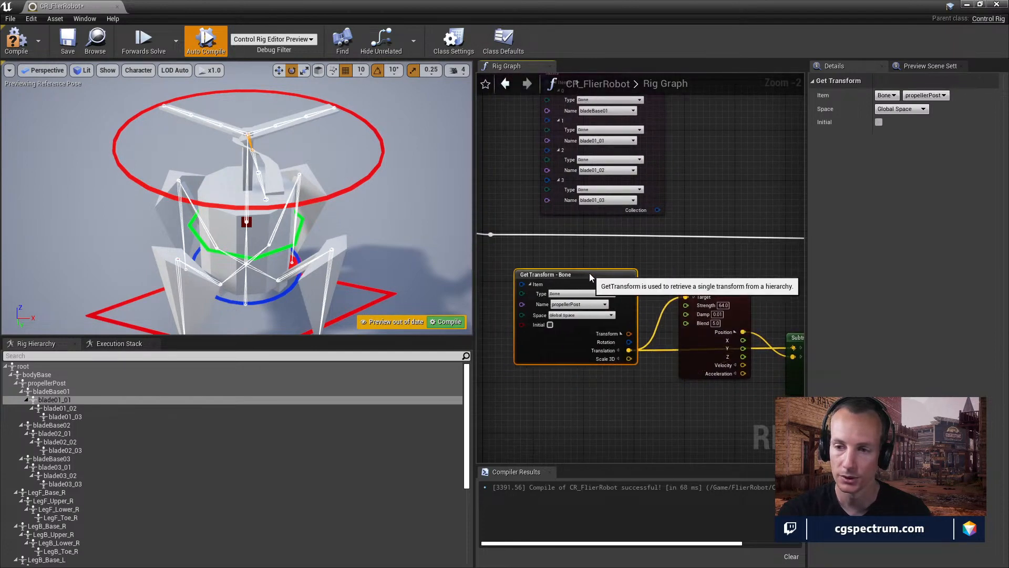
mouse_move(674, 377)
right_down()
mouse_move(591, 345)
mouse_move(628, 277)
mouse_move(625, 222)
right_up()
mouse_move(642, 297)
right_down()
mouse_move(686, 232)
mouse_move(685, 257)
mouse_move(610, 421)
right_up()
scroll(687, 236, down, 1)
scroll(675, 349, up, 1)
- Review how the propellerPost translation feeds the Verlet and Subtract nodes and how their difference reaches the From Euler node
right_drag(676, 348, 518, 403)
scroll(664, 389, up, 1)
right_drag(654, 416, 641, 414)
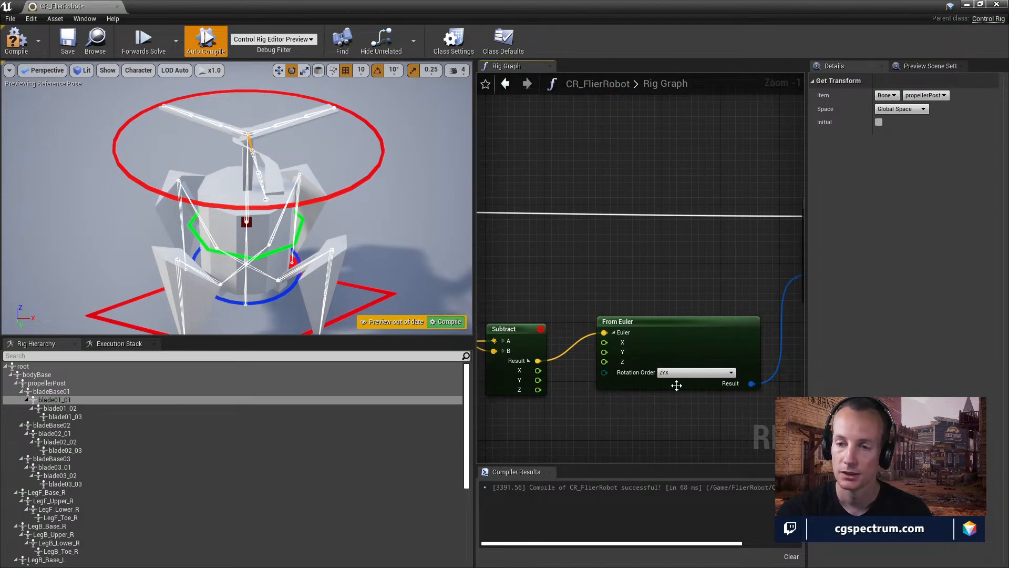
right_drag(681, 390, 575, 412)
right_drag(683, 311, 805, 367)
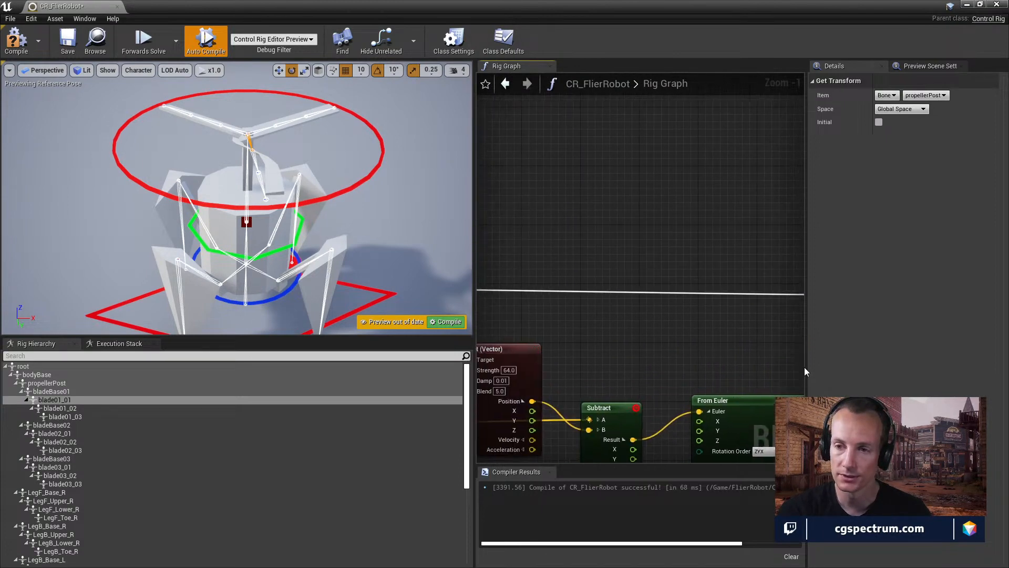
scroll(583, 330, down, 2)
right_drag(568, 346, 840, 342)
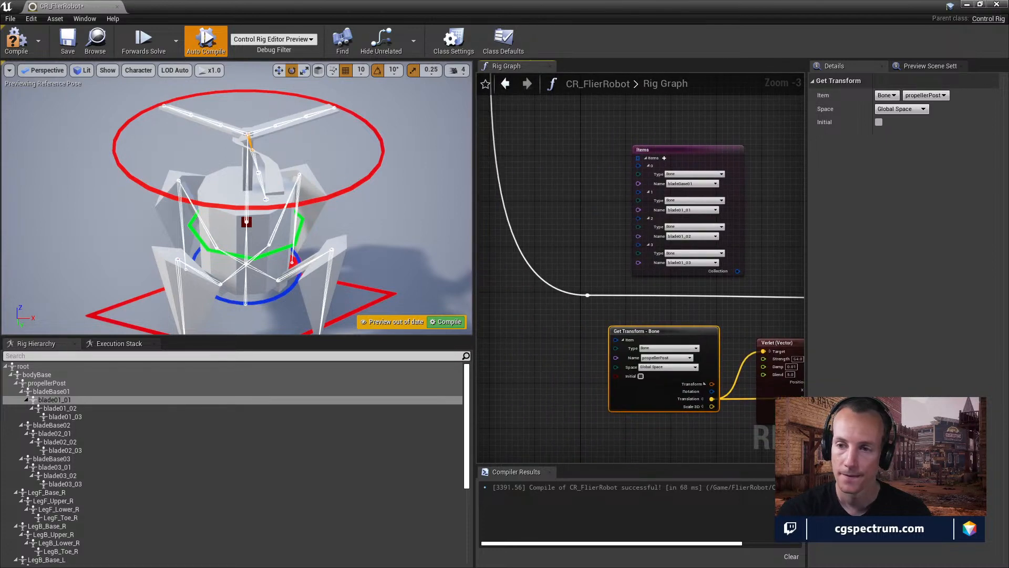
right_drag(736, 342, 733, 344)
right_drag(837, 346, 614, 315)
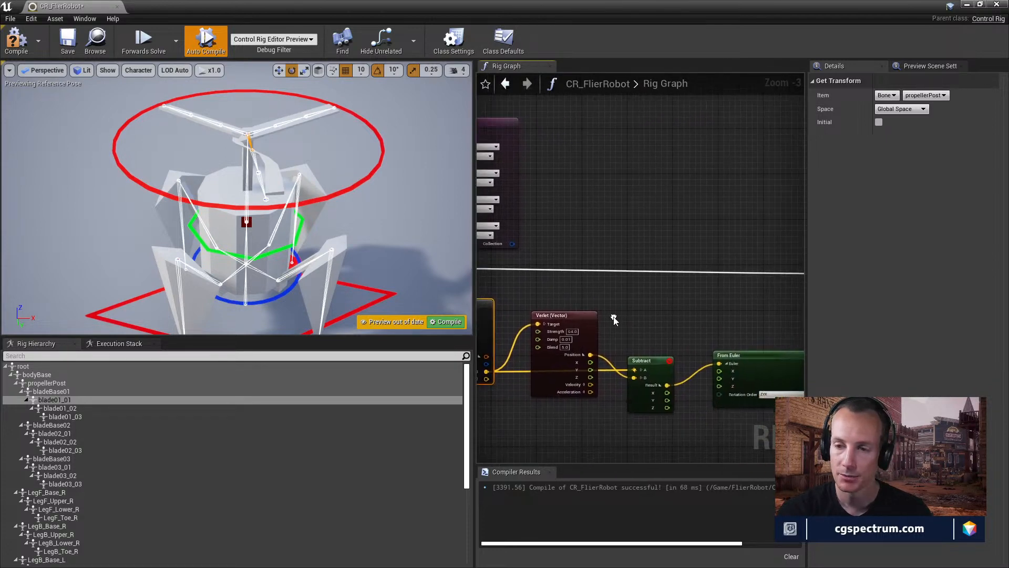
right_drag(688, 309, 718, 275)
- Examine the blade01_01 Set Rotation node's inputs and compare them with the robot body and propeller blade bones in the viewport
right_drag(299, 238, 228, 241)
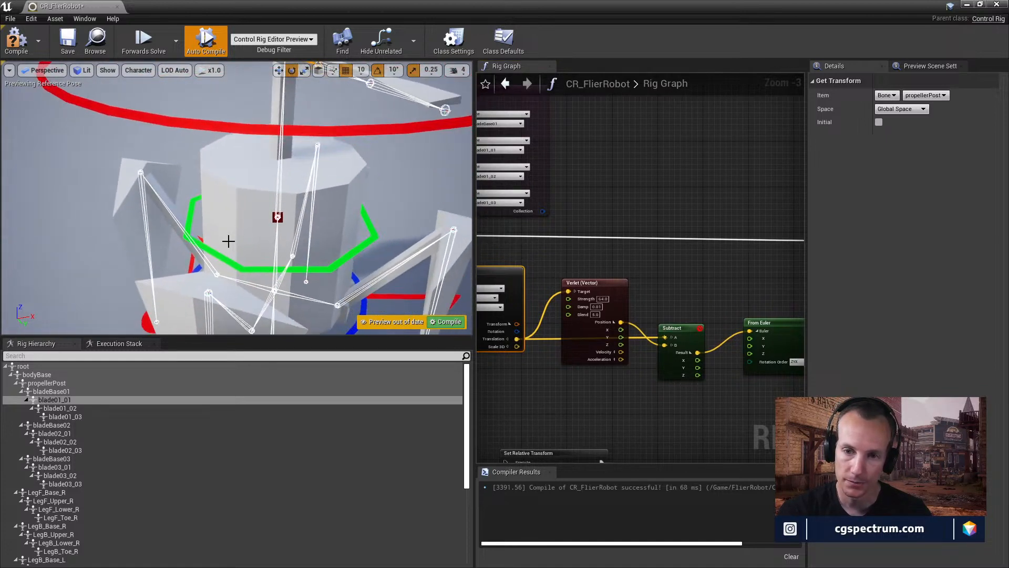
click(725, 361)
right_drag(724, 361, 687, 344)
scroll(687, 345, up, 1)
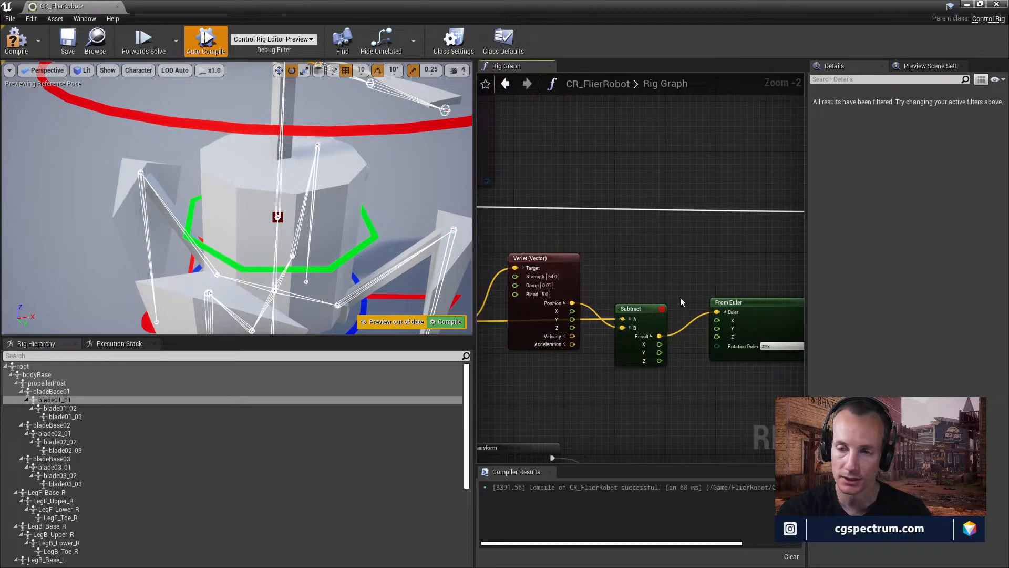
right_drag(526, 237, 782, 272)
right_drag(801, 328, 477, 315)
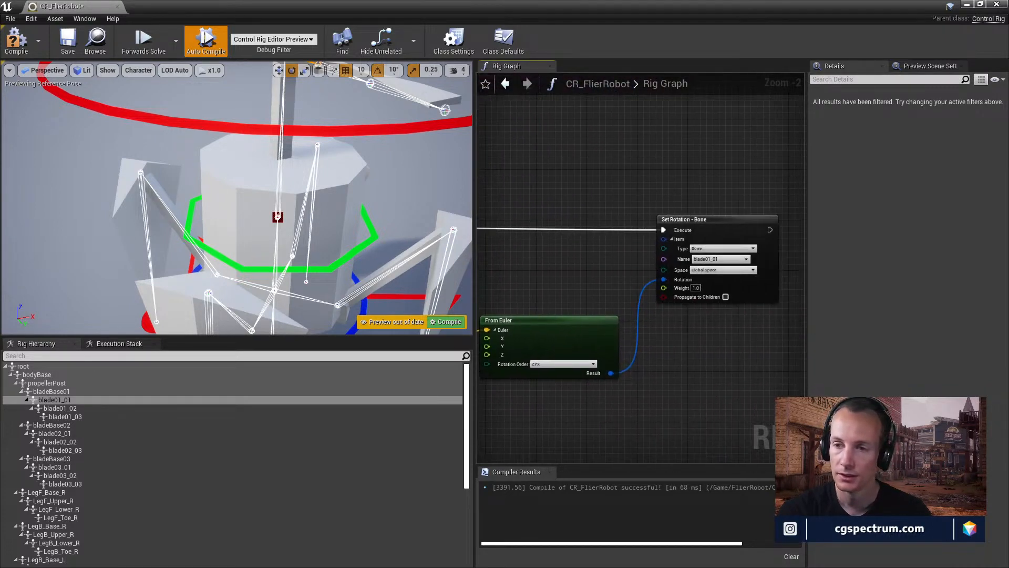
scroll(699, 310, up, 2)
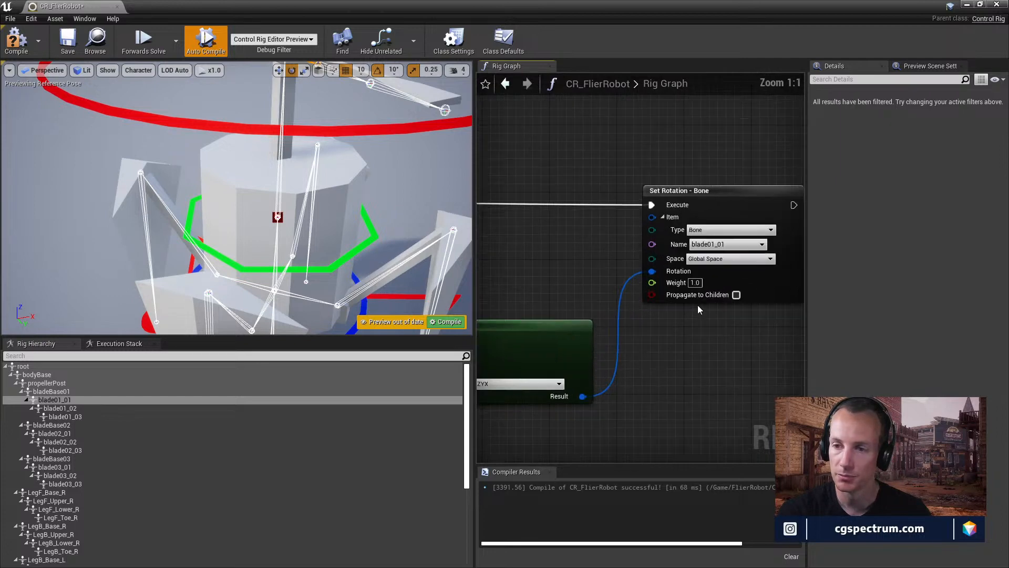
right_drag(326, 221, 323, 176)
drag(309, 191, 333, 176)
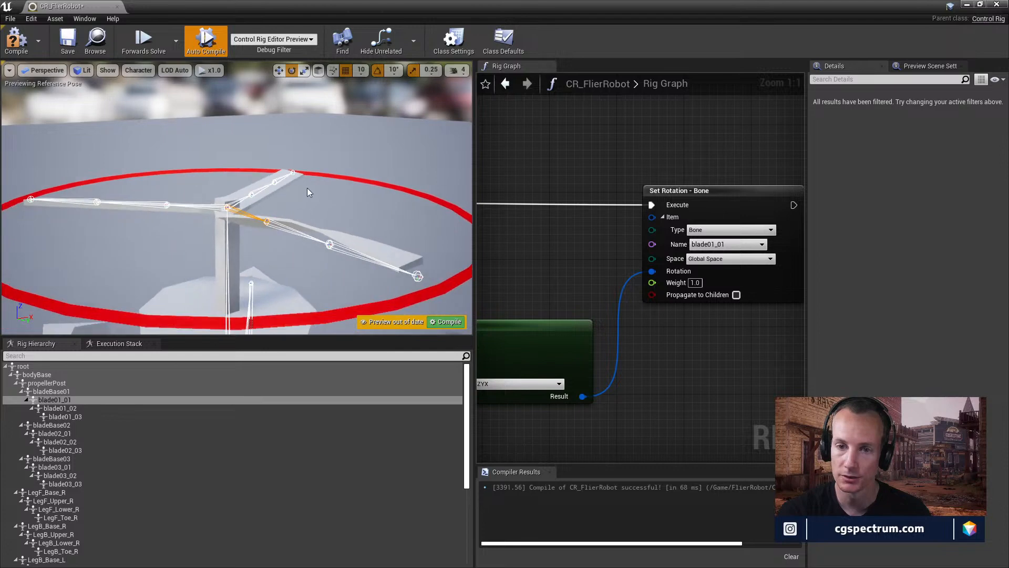
- Disconnect the From Euler result from the Set Rotation node for blade01_01 and compile the rig
drag(279, 212, 368, 214)
right_drag(643, 306, 699, 275)
alt+click(725, 265)
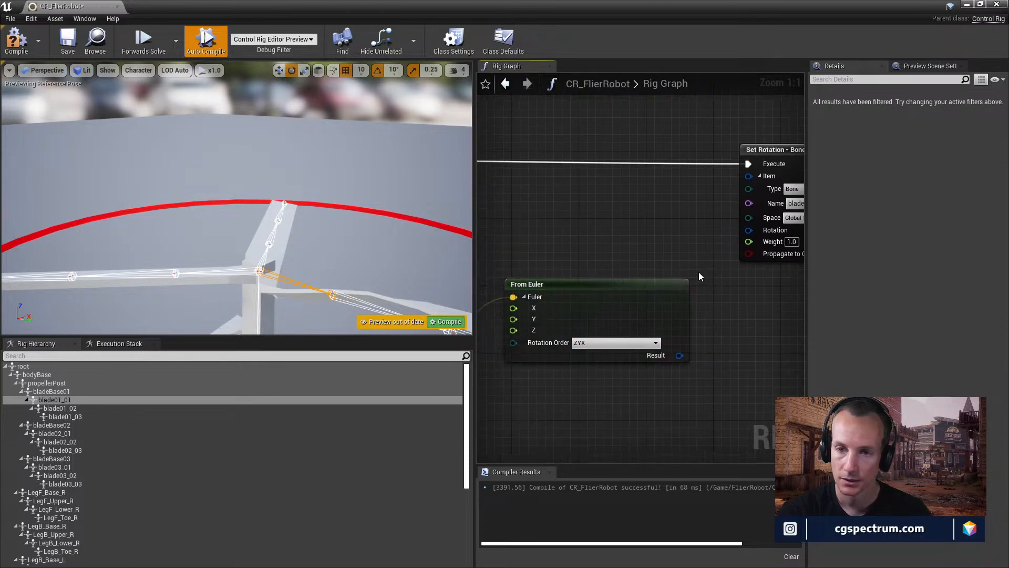
click(16, 53)
right_drag(242, 188, 245, 248)
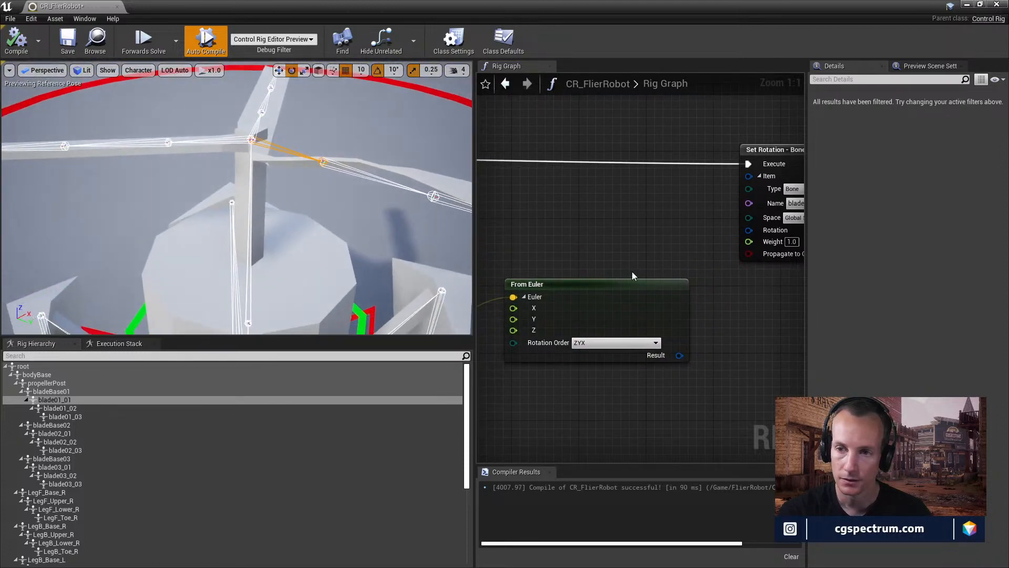
- Enable Propagate to Children on the Set Rotation node for blade01_01
right_drag(632, 275, 541, 265)
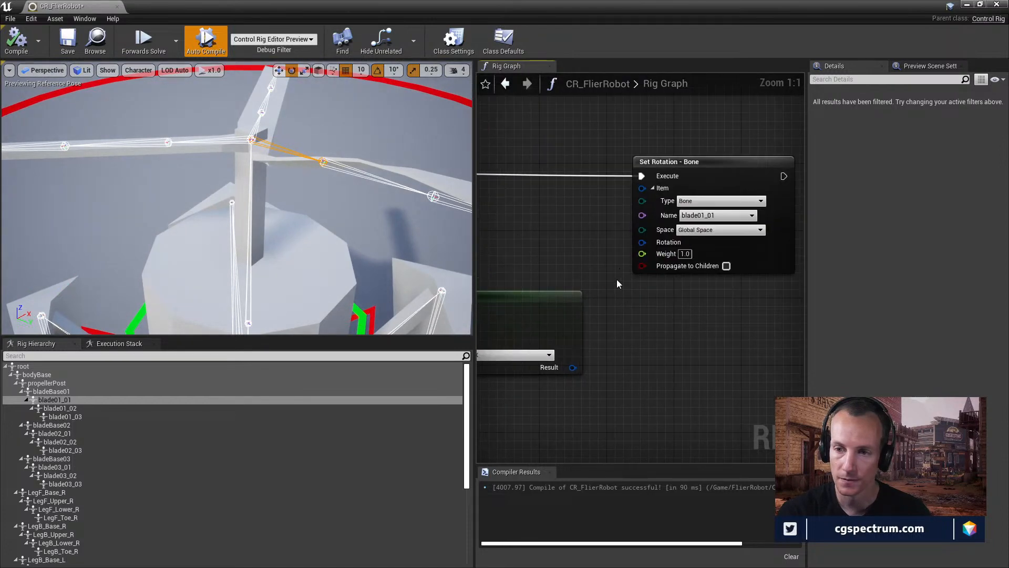
right_drag(618, 283, 605, 322)
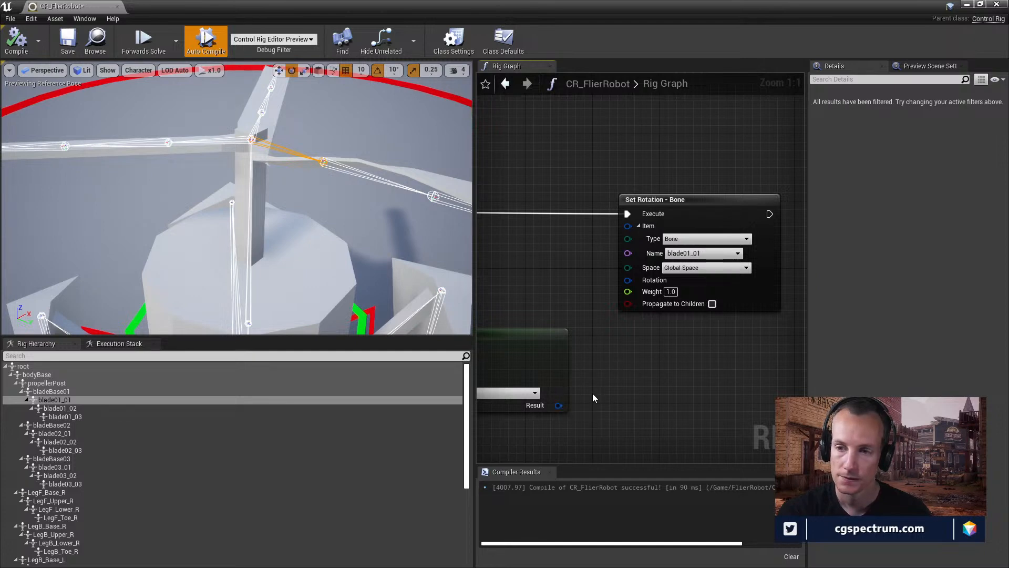
click(712, 304)
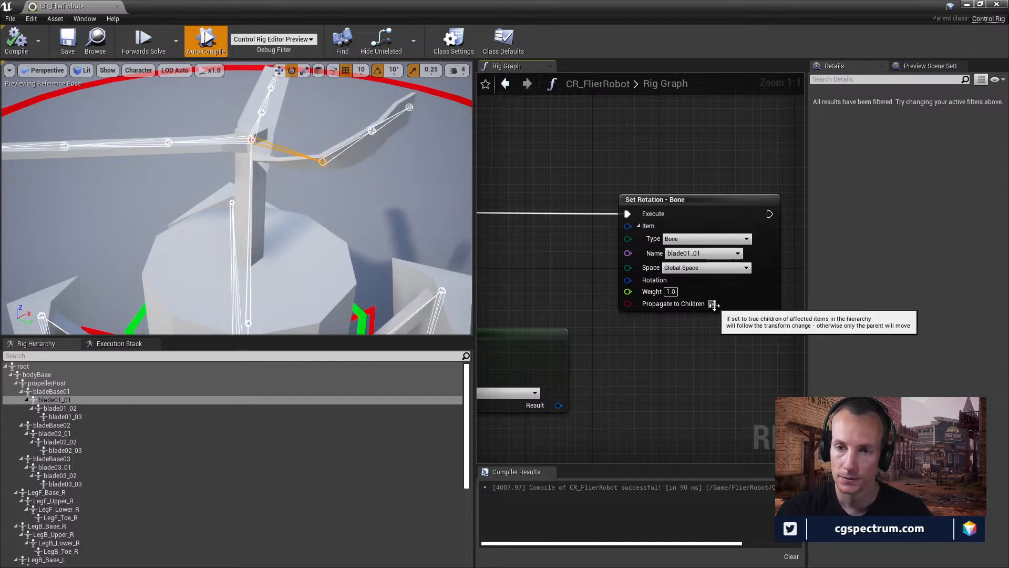
mouse_move(339, 175)
right_down()
mouse_move(347, 231)
mouse_move(347, 176)
right_up()
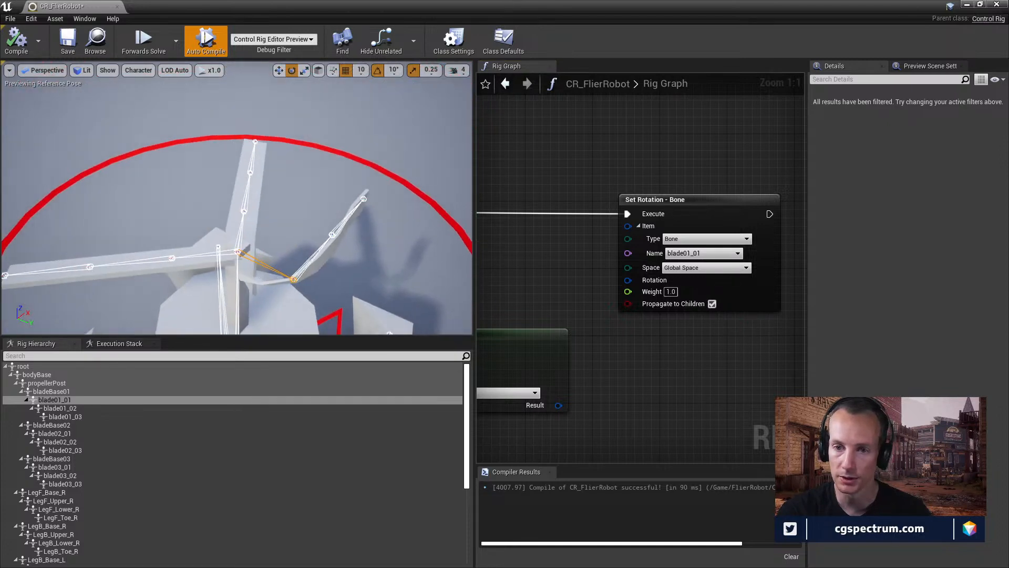
- Reconnect the From Euler result to the Rotation input of the blade01_01 Set Rotation node
right_drag(596, 309, 633, 284)
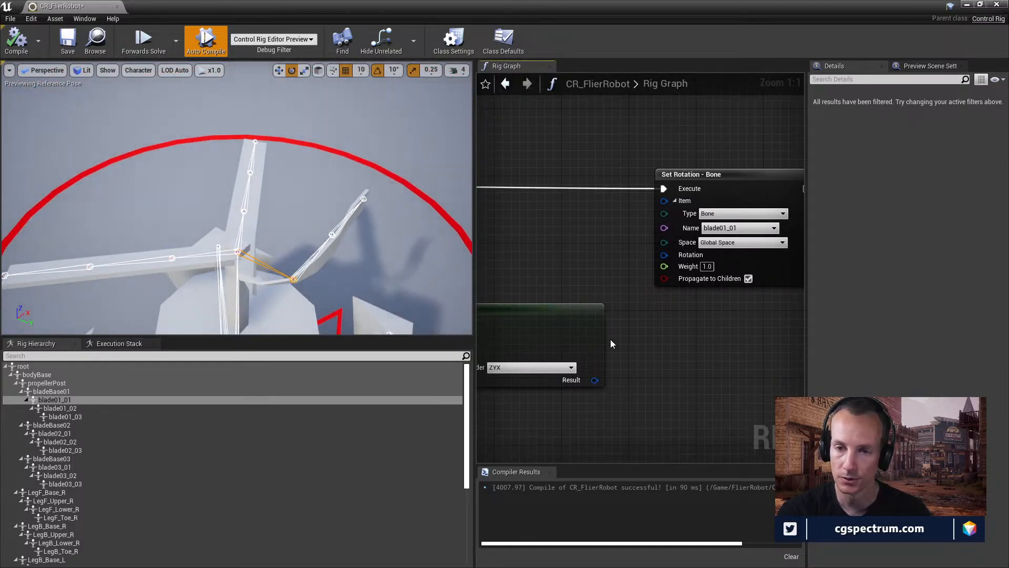
drag(594, 380, 665, 258)
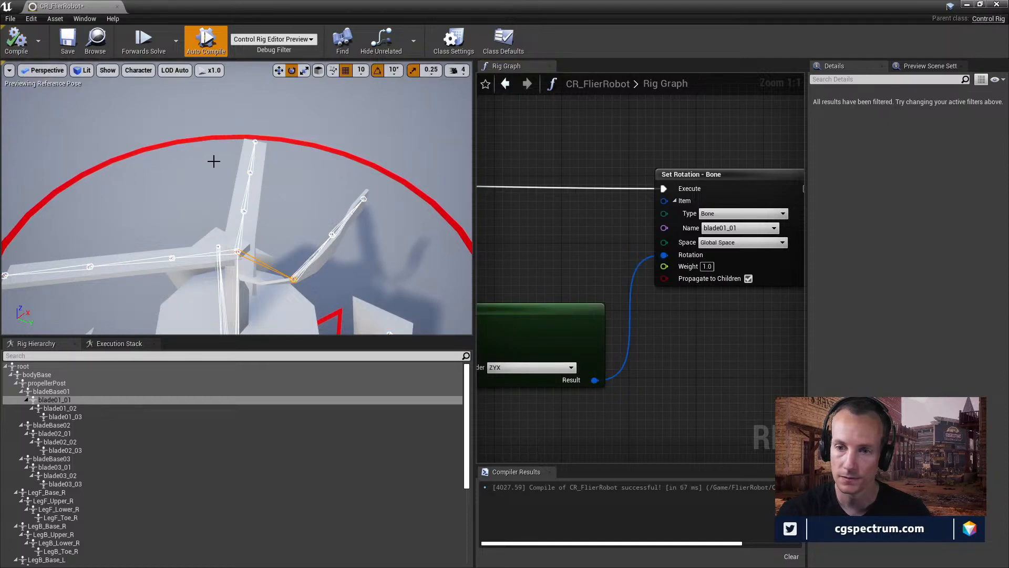
right_drag(571, 329, 750, 263)
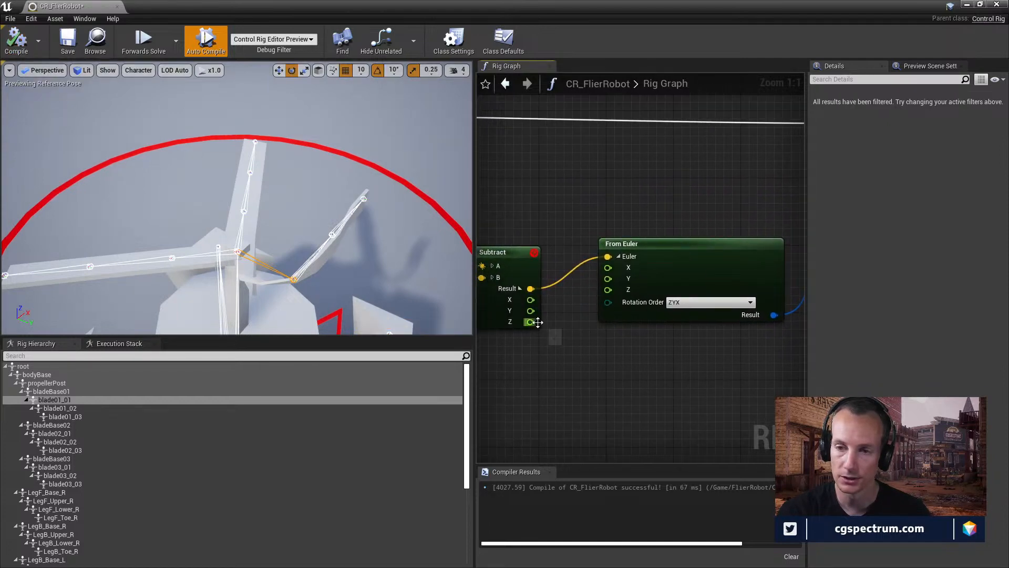
right_drag(538, 322, 750, 324)
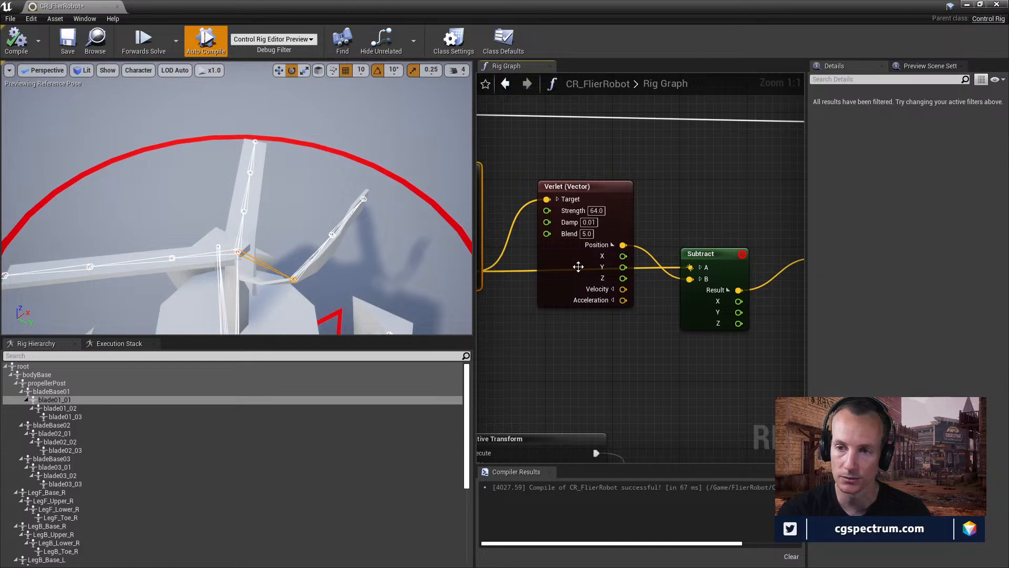
right_drag(746, 323, 477, 354)
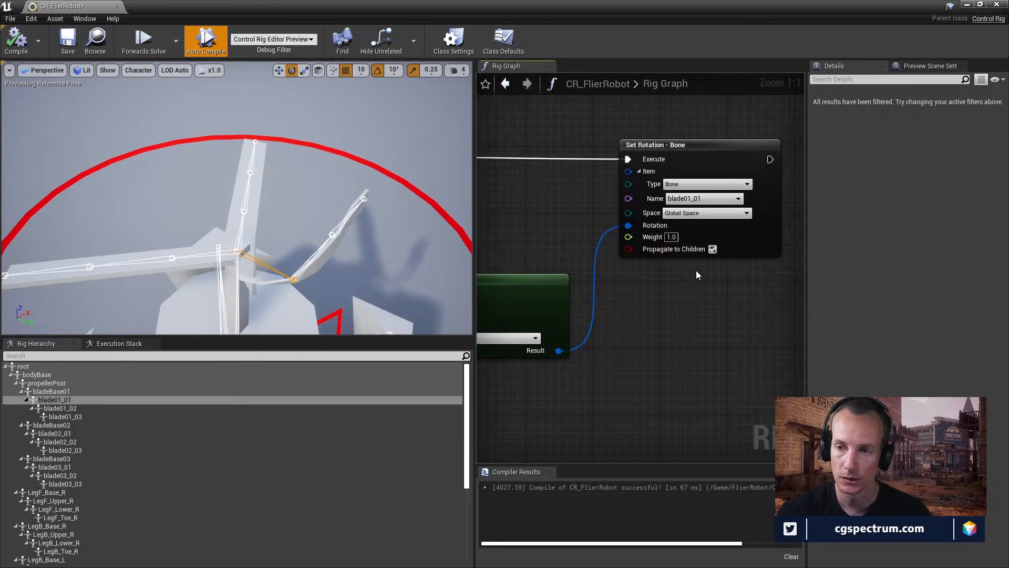
- Set the space of the blade01_01 Set Rotation node to Local Space
click(699, 213)
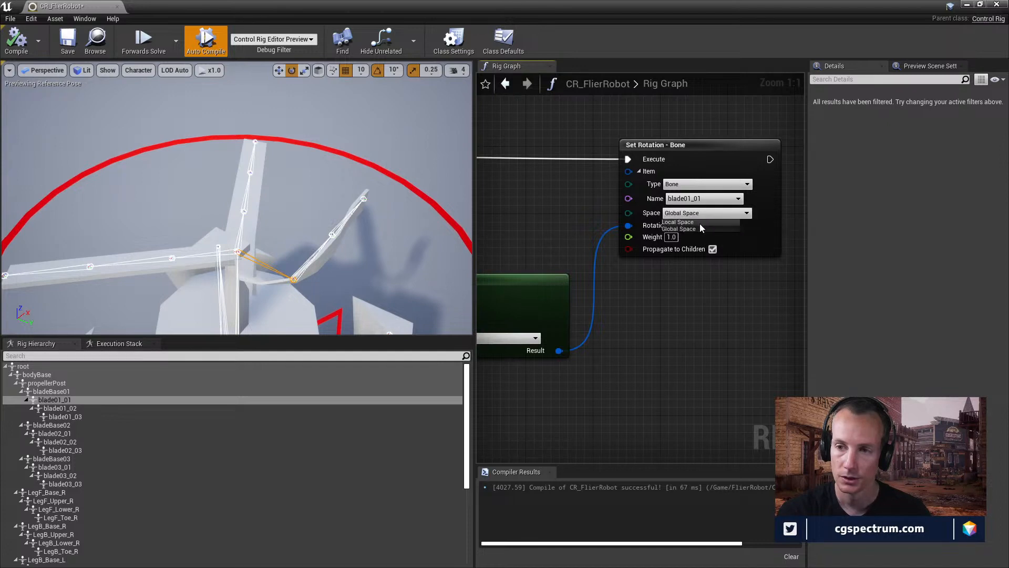
click(677, 221)
alt+drag(315, 220, 342, 213)
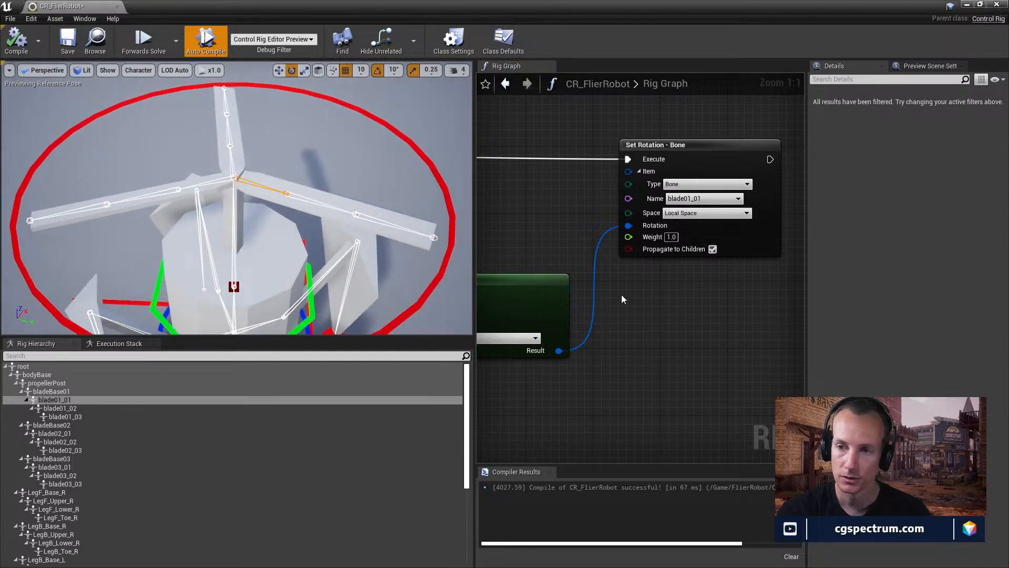
right_drag(621, 299, 667, 311)
- Move PropellerPost_CTRL along its axes to test how the blade reacts and compile the rig to reset the control
alt+drag(386, 281, 351, 263)
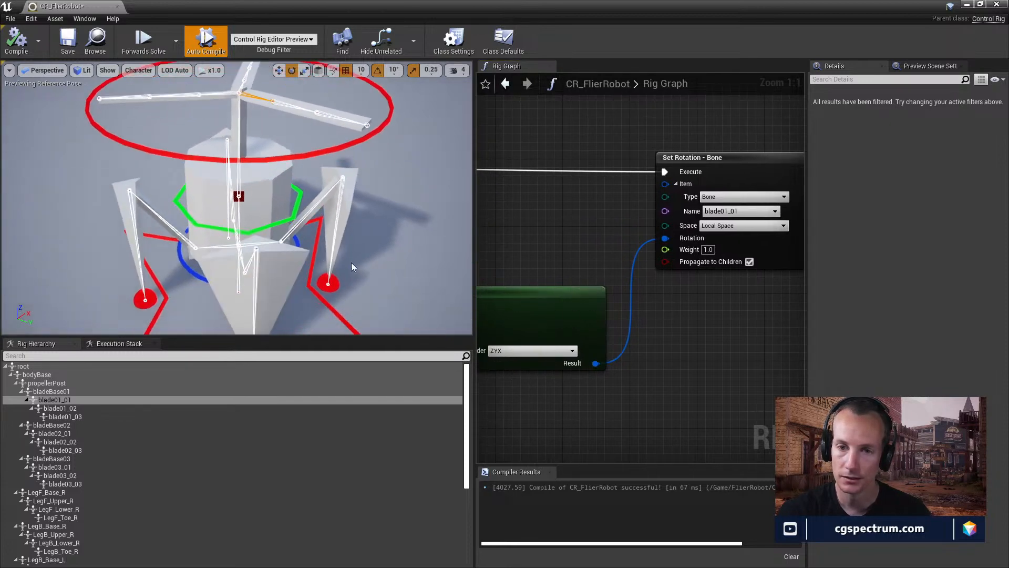
click(278, 223)
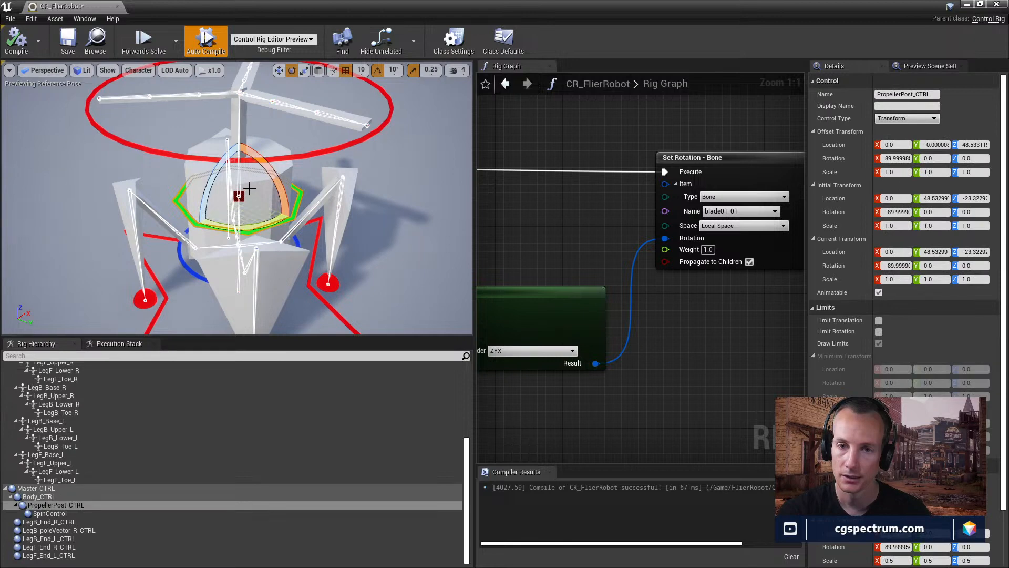
key(w)
drag(239, 225, 261, 244)
right_drag(262, 245, 295, 213)
middle_drag(284, 258, 300, 243)
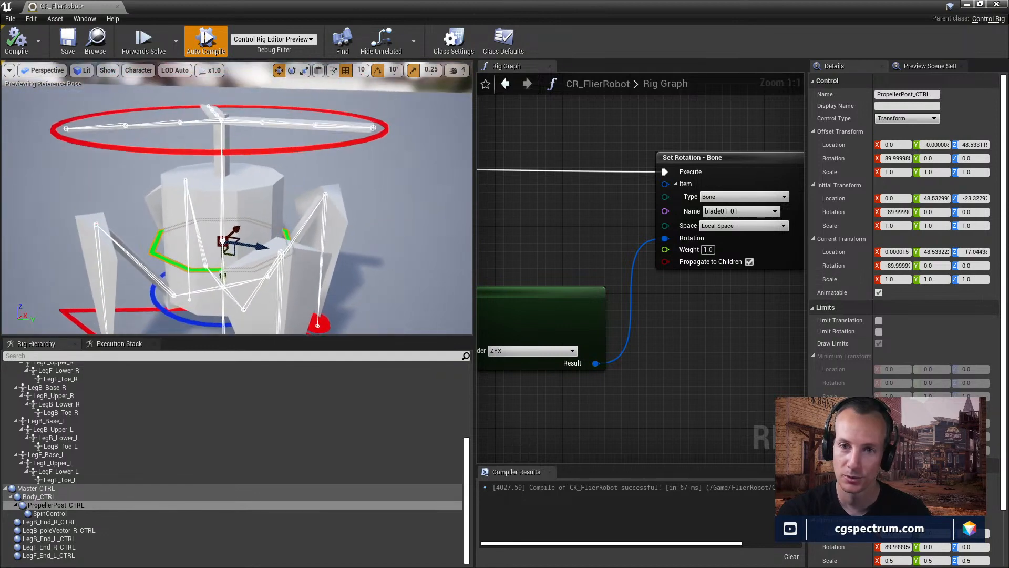
mouse_move(209, 284)
mouse_down()
mouse_move(212, 266)
mouse_move(226, 282)
mouse_up()
alt+drag(284, 248, 236, 268)
middle_drag(351, 209, 367, 190)
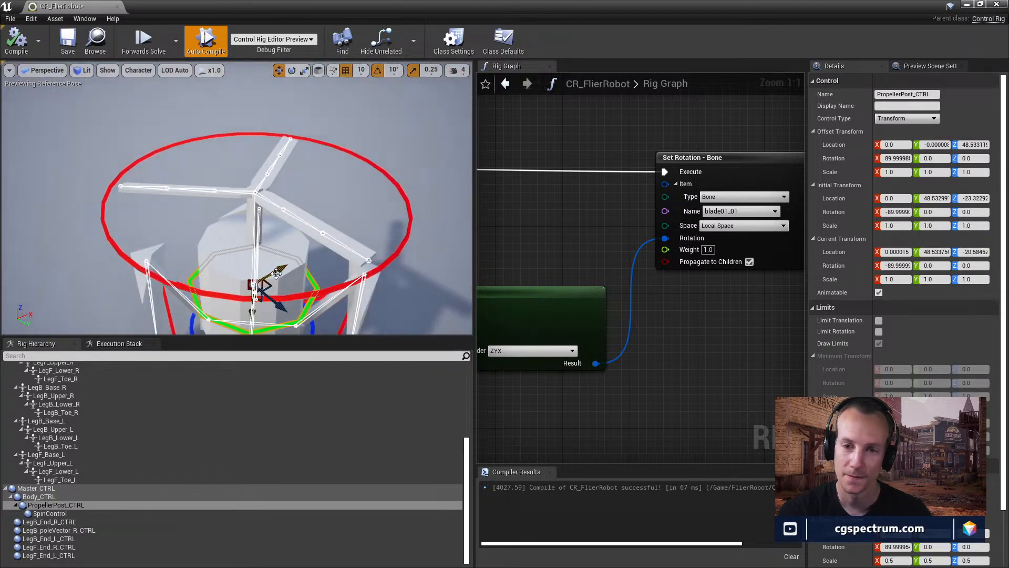
drag(276, 273, 304, 256)
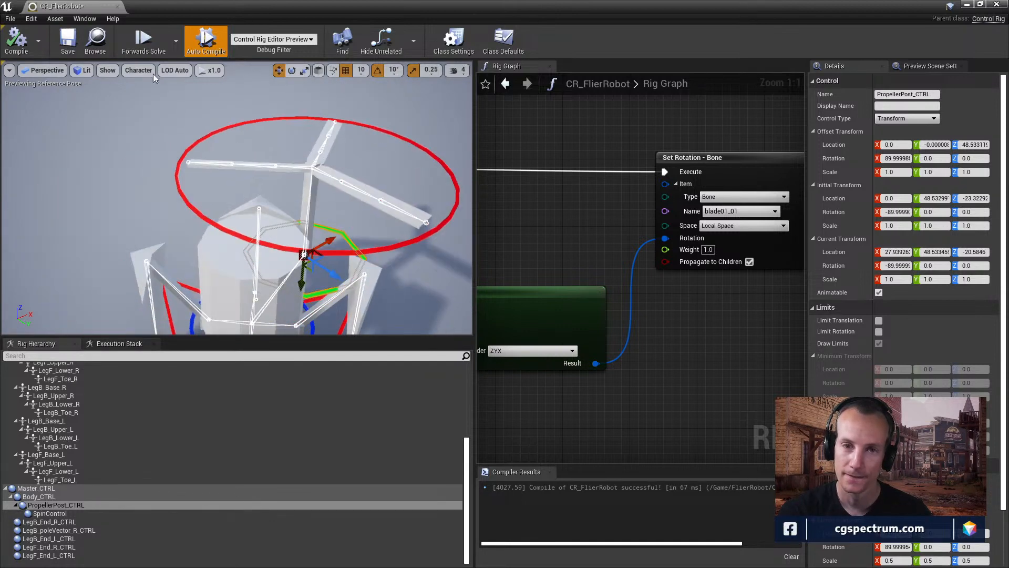
click(16, 39)
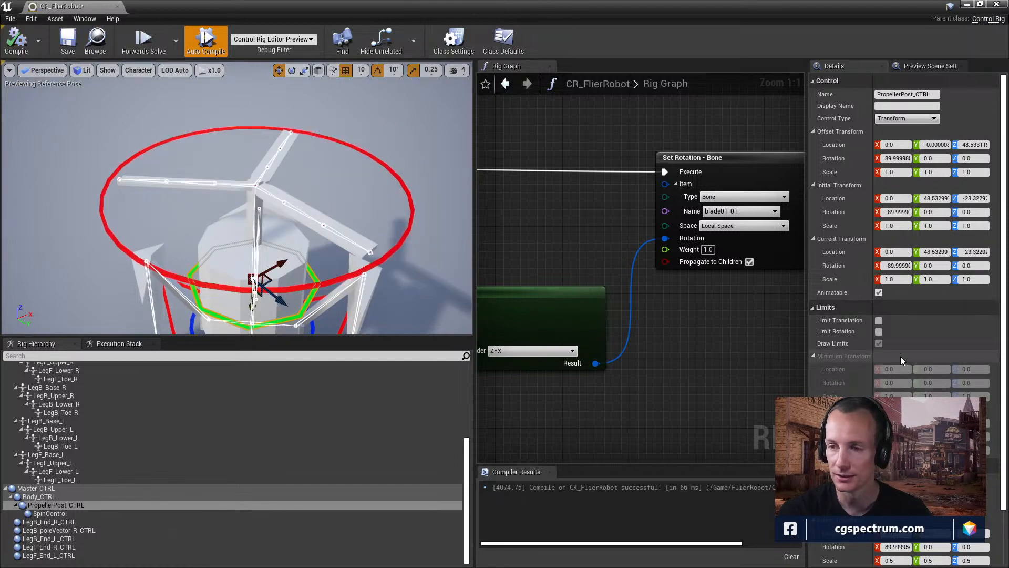
- Try Limit Translation on PropellerPost_CTRL, switch it off again and compile the rig
click(878, 322)
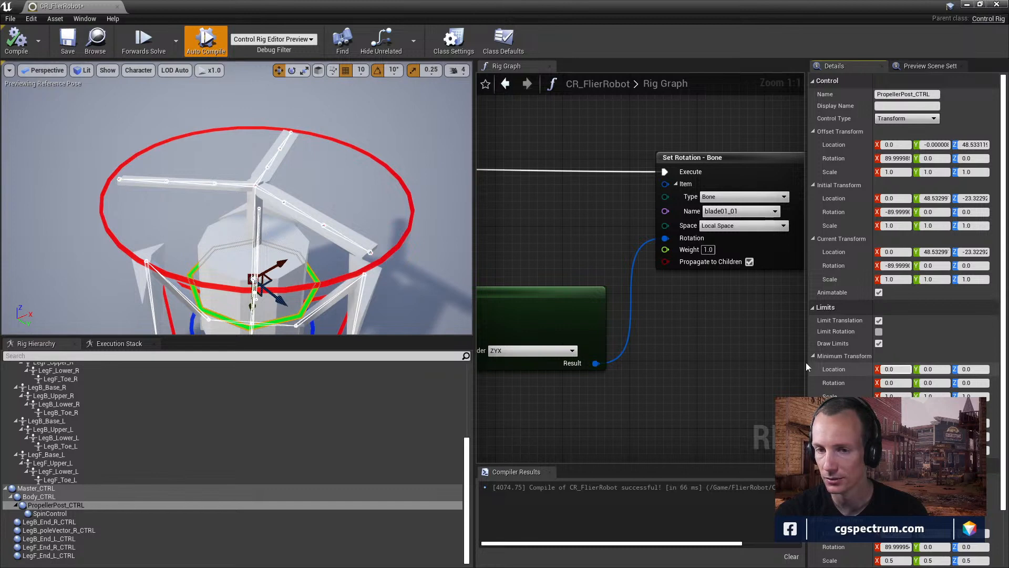
drag(279, 299, 287, 309)
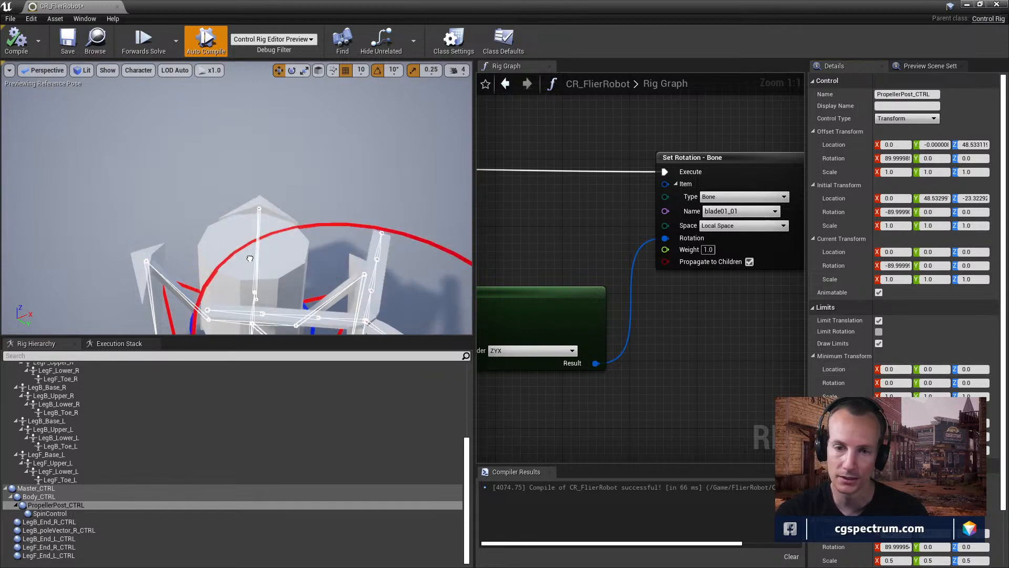
alt+drag(301, 227, 332, 247)
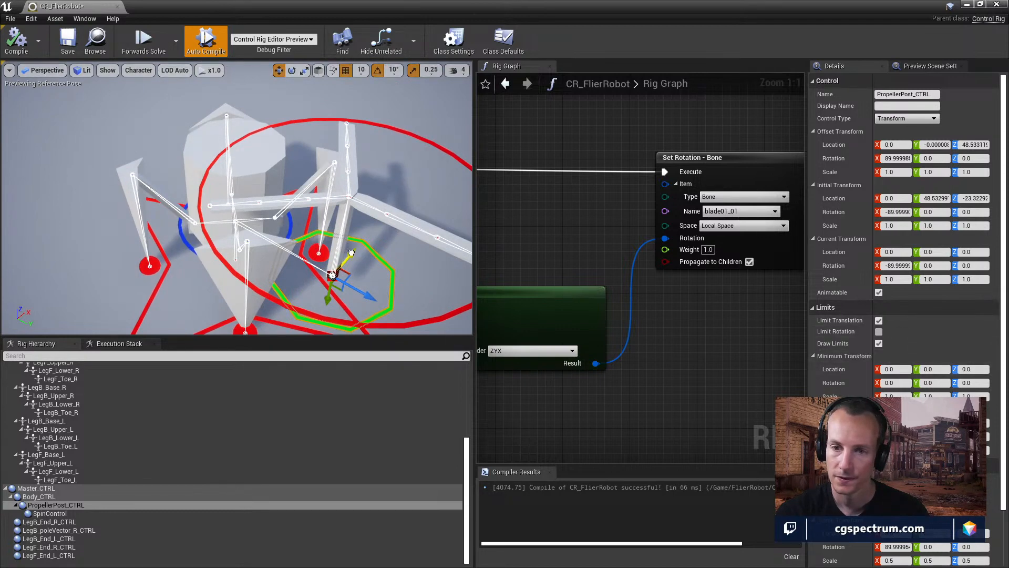
alt+drag(333, 247, 312, 233)
scroll(312, 233, down, 3)
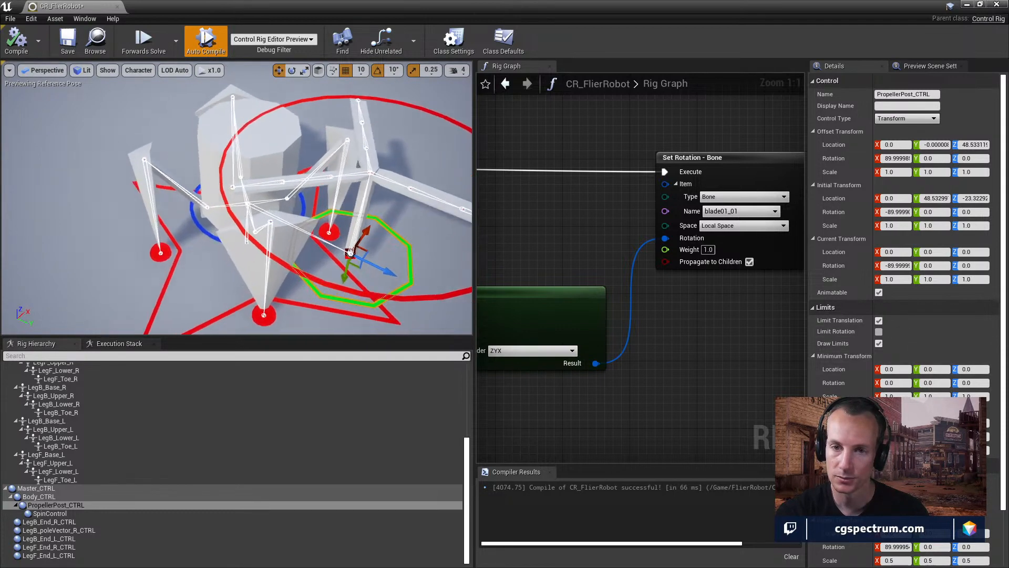
middle_drag(312, 233, 307, 157)
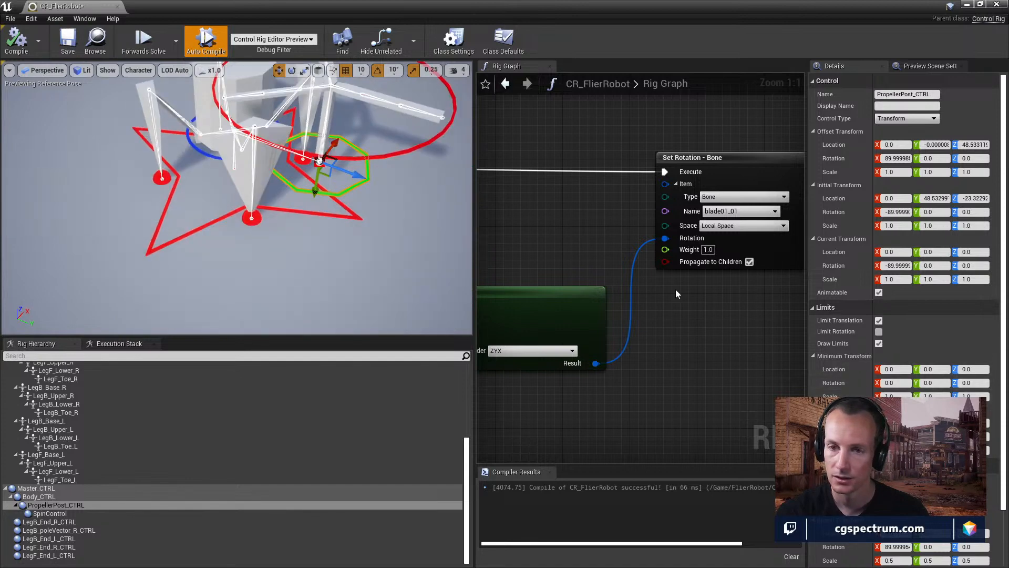
right_drag(384, 179, 405, 141)
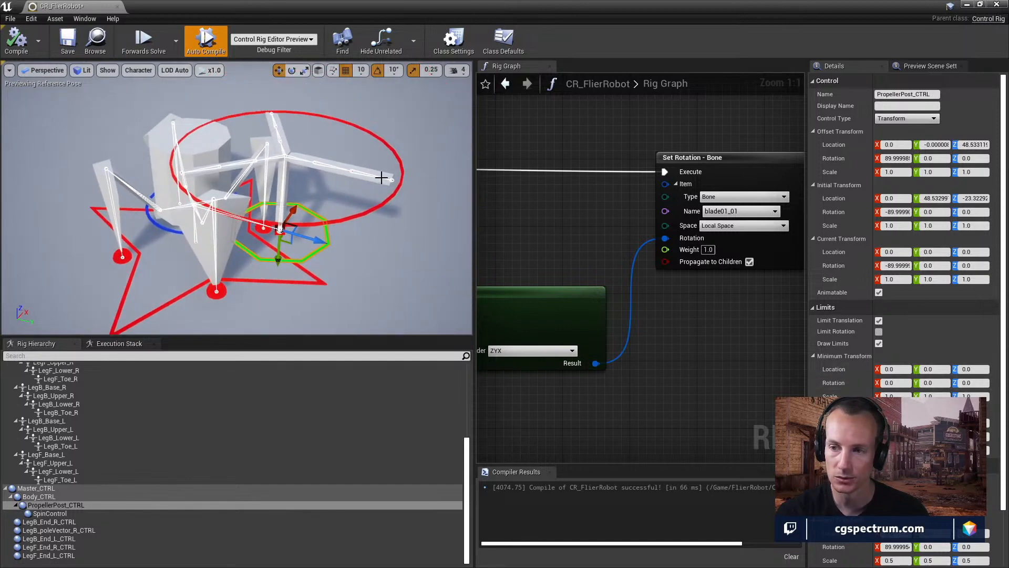
click(879, 320)
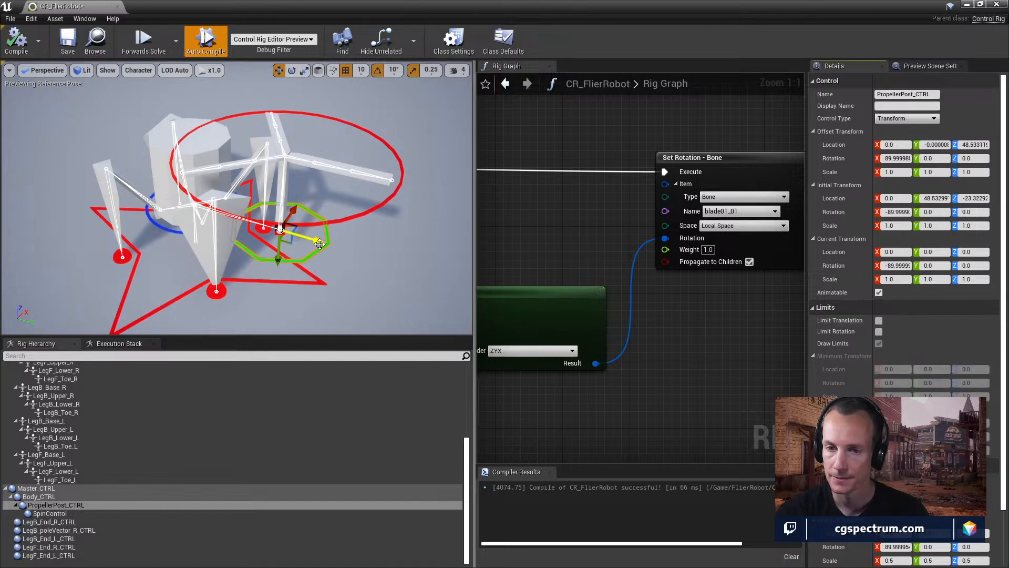
click(18, 41)
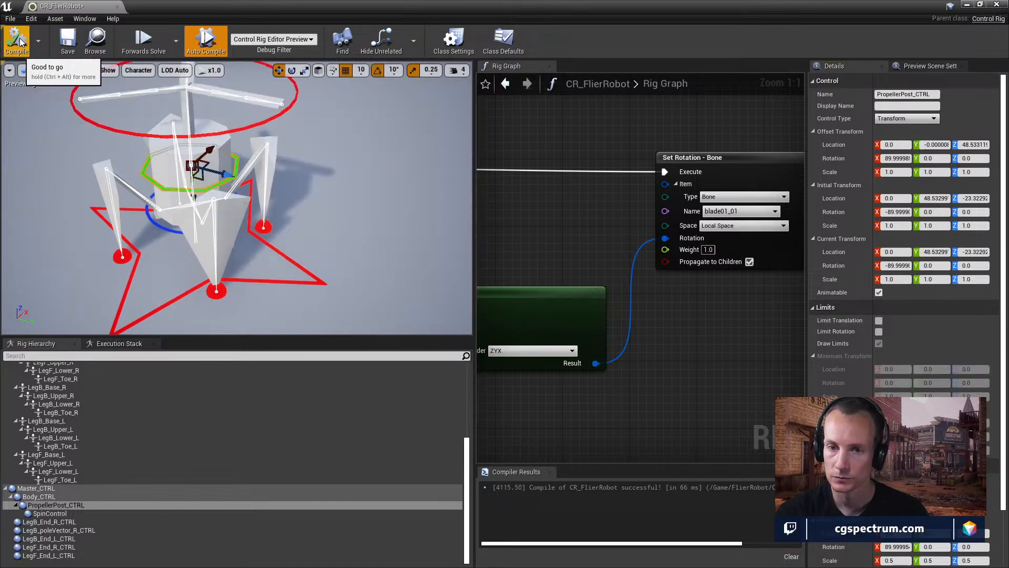
- Turn Limit Translation on for PropellerPost_CTRL to inspect its minimum and maximum location limits, and turn it off again
click(879, 320)
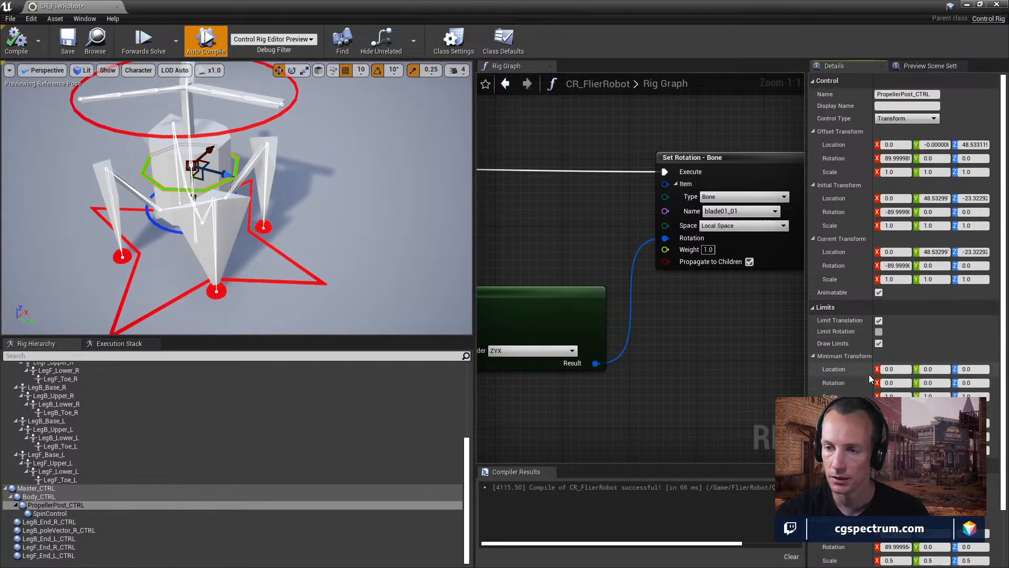
click(878, 344)
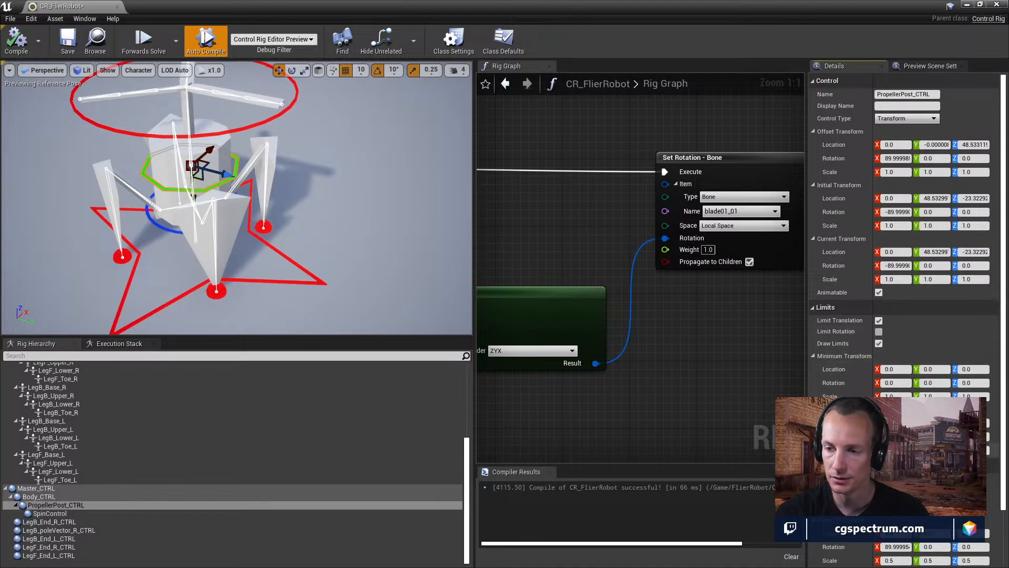
scroll(878, 343, down, 1)
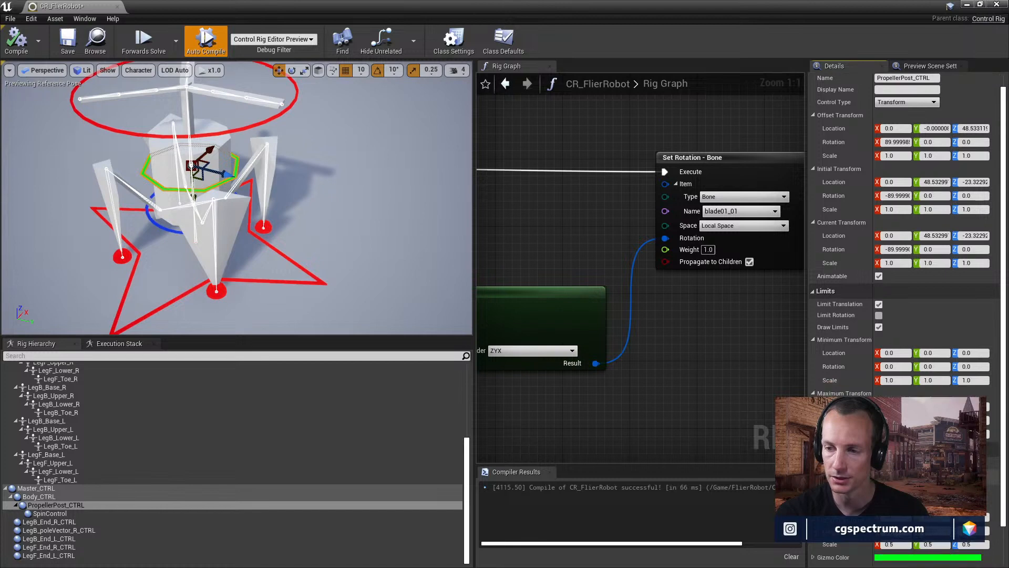
scroll(879, 343, up, 1)
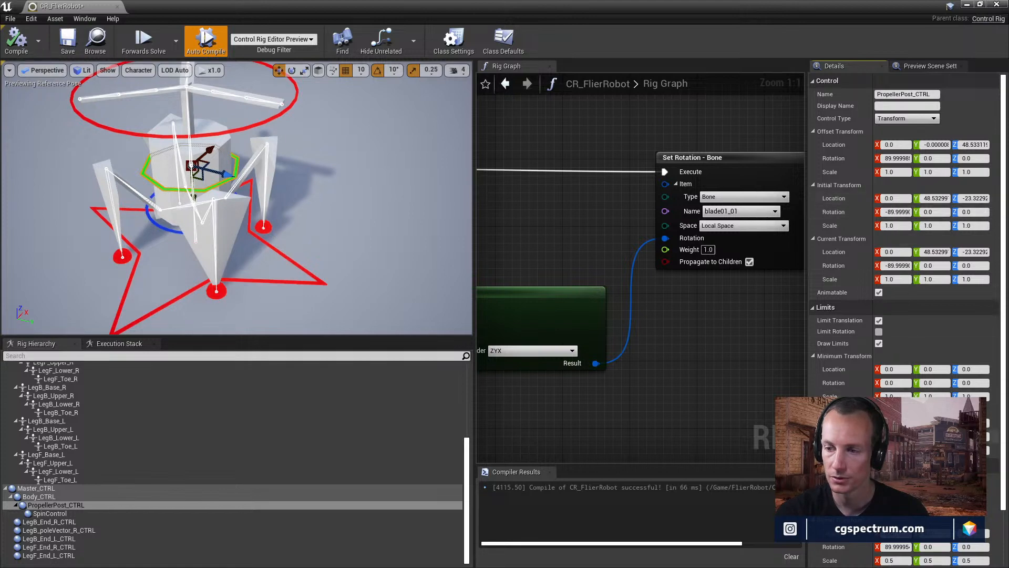
scroll(893, 221, down, 3)
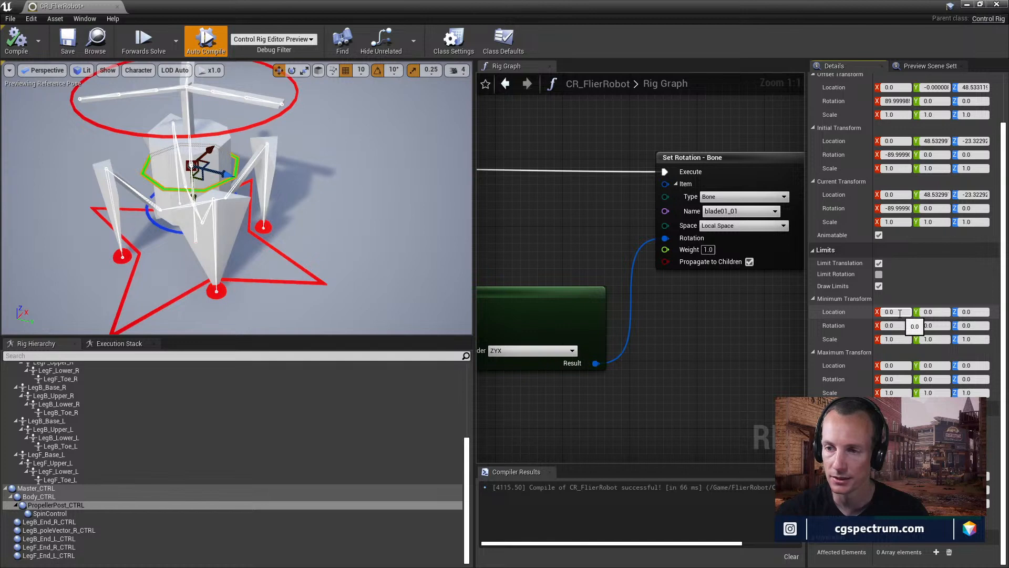
click(878, 262)
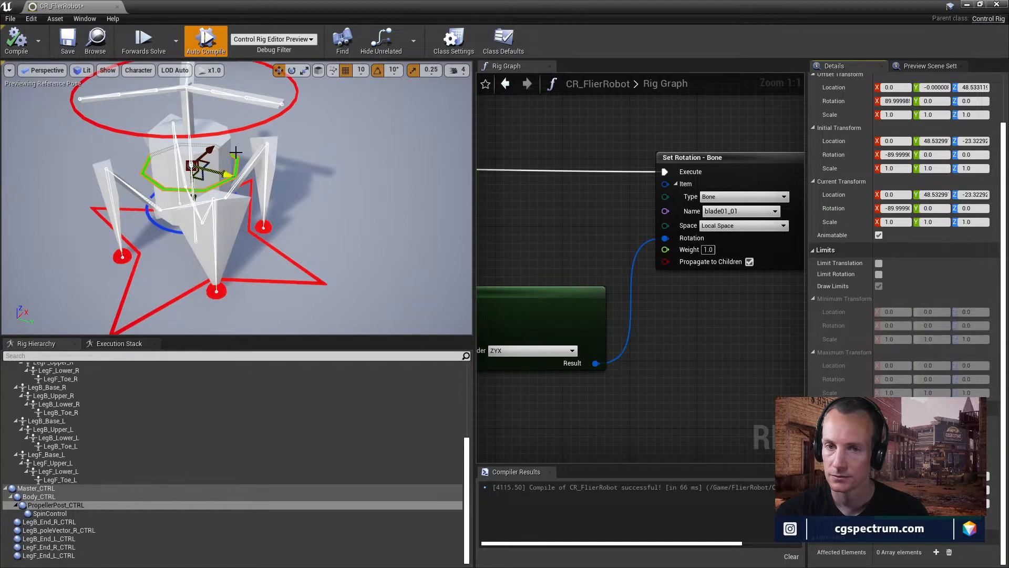
- Examine the rig graph from the leg and Propeller Post Controls groups through the Verlet, Subtract, From Euler and blade01_01 Set Rotation nodes
right_drag(269, 188, 256, 216)
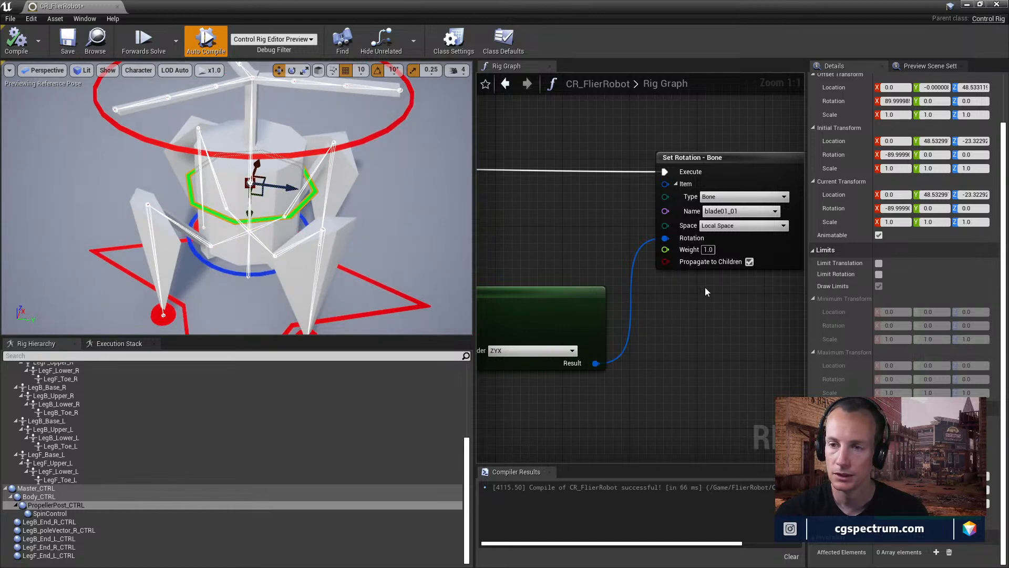
right_drag(671, 319, 1006, 320)
right_drag(539, 322, 759, 329)
scroll(545, 292, down, 2)
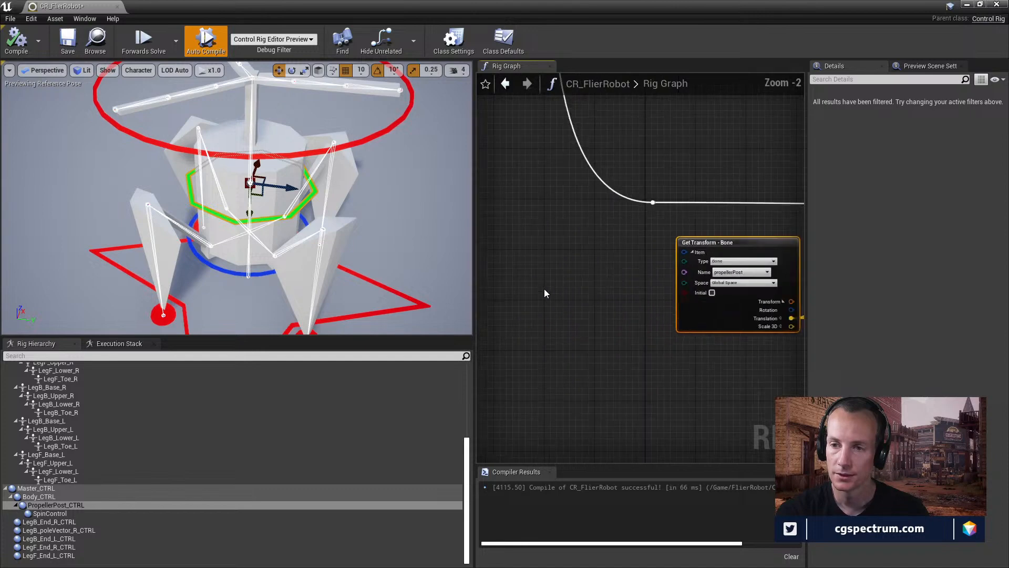
right_drag(599, 237, 667, 402)
scroll(667, 402, down, 2)
right_drag(685, 313, 589, 366)
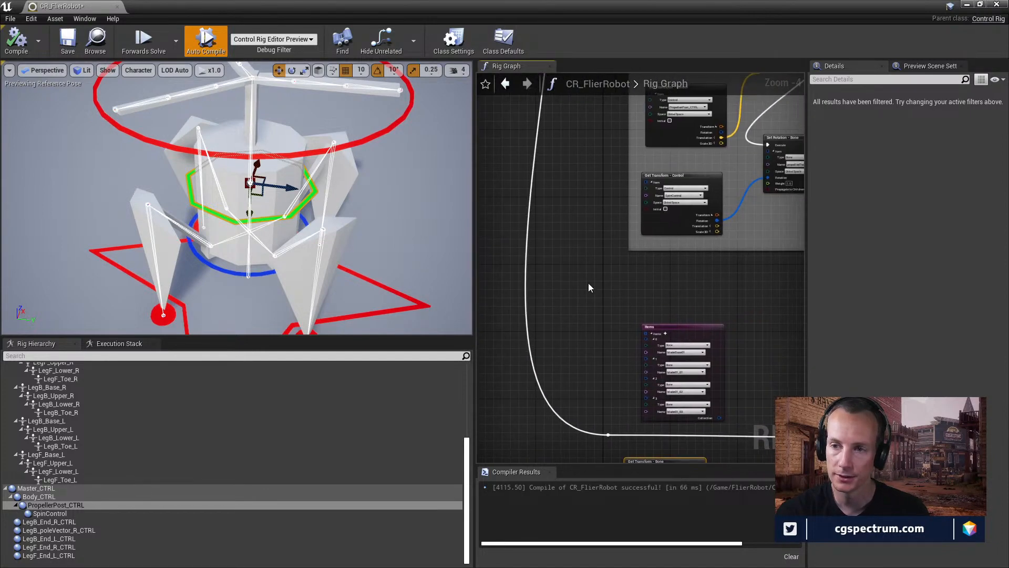
right_drag(588, 280, 558, 488)
mouse_move(636, 229)
right_down()
mouse_move(600, 309)
mouse_move(644, 242)
mouse_move(611, 317)
right_up()
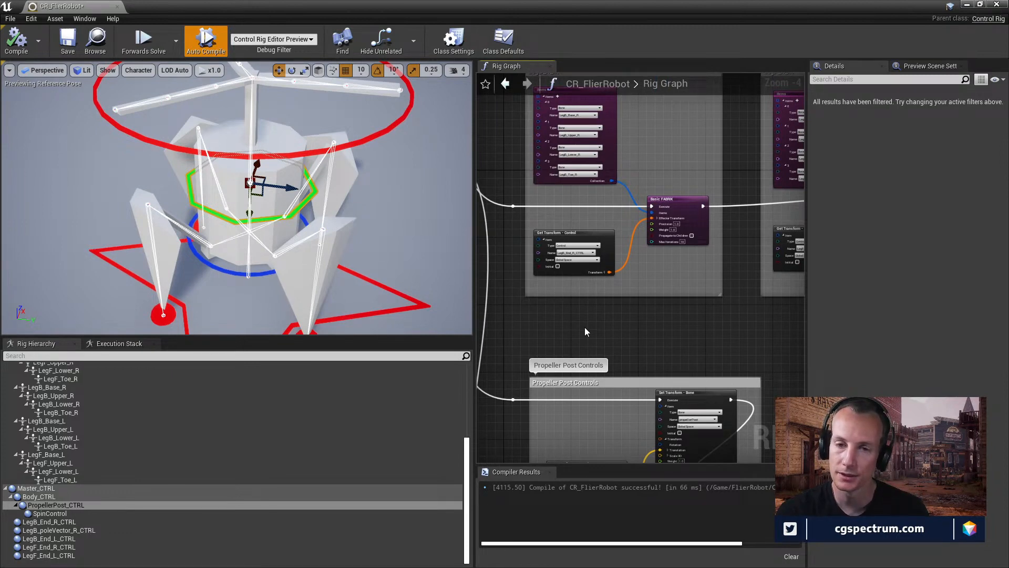
mouse_move(585, 328)
right_down()
mouse_move(528, 326)
mouse_move(519, 184)
mouse_move(547, 91)
right_up()
right_drag(628, 342, 621, 226)
right_drag(644, 384, 638, 257)
right_drag(619, 349, 557, 232)
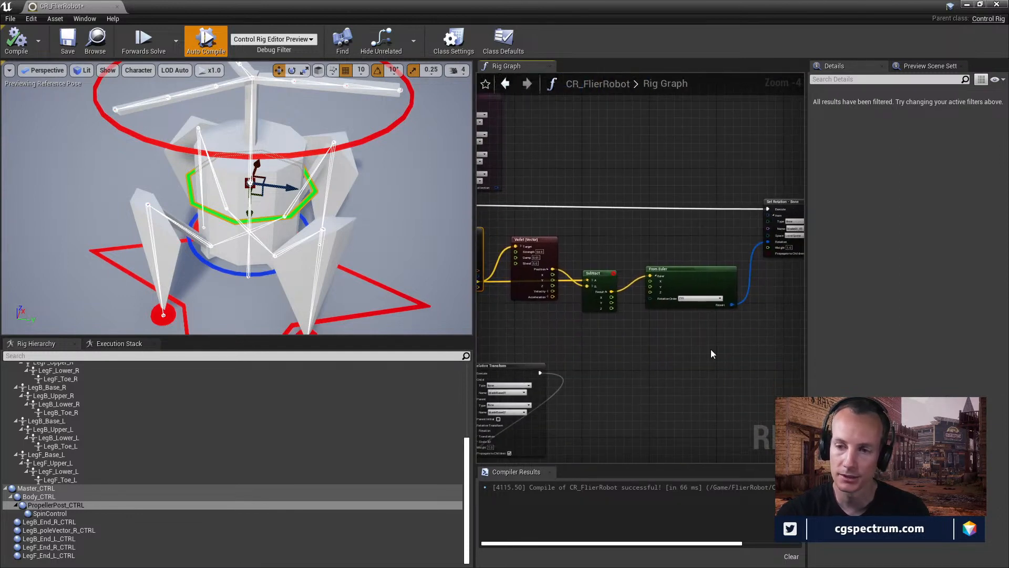
right_drag(730, 363, 645, 405)
- Frame the propeller in the preview and move PropellerPost_CTRL up and down to observe how the first blade reacts
mouse_move(239, 185)
alt+mouse_down()
mouse_move(289, 163)
mouse_move(236, 166)
alt+mouse_up()
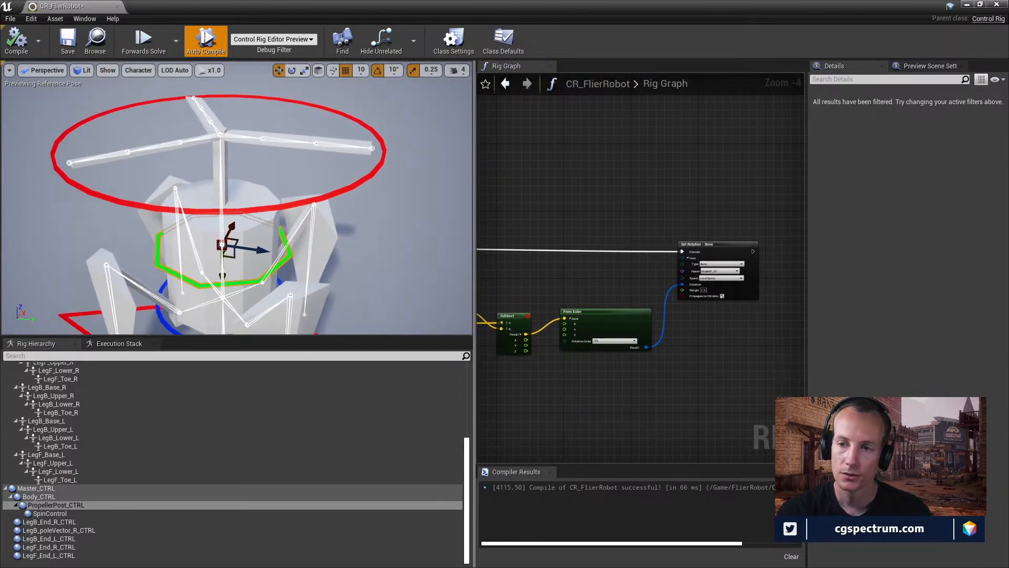
mouse_move(262, 256)
alt+mouse_down()
mouse_move(268, 315)
mouse_move(262, 255)
mouse_move(235, 273)
mouse_move(263, 236)
alt+mouse_up()
alt+right_drag(262, 236, 294, 253)
alt+middle_drag(295, 252, 297, 320)
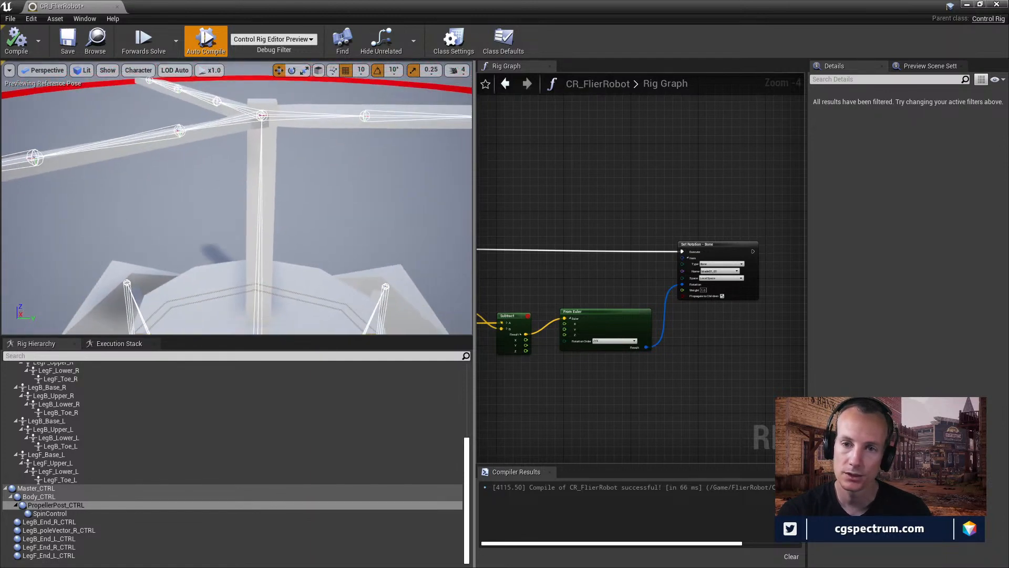
alt+right_drag(245, 205, 210, 189)
mouse_move(245, 255)
alt+middle_down()
mouse_move(246, 205)
mouse_move(239, 256)
alt+middle_up()
alt+right_drag(239, 257, 205, 237)
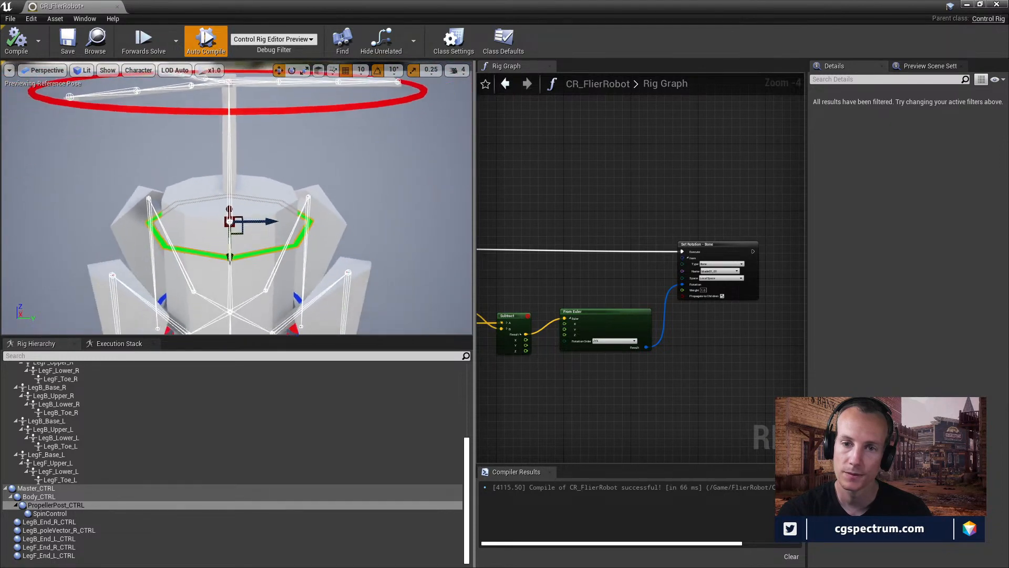
drag(229, 255, 239, 301)
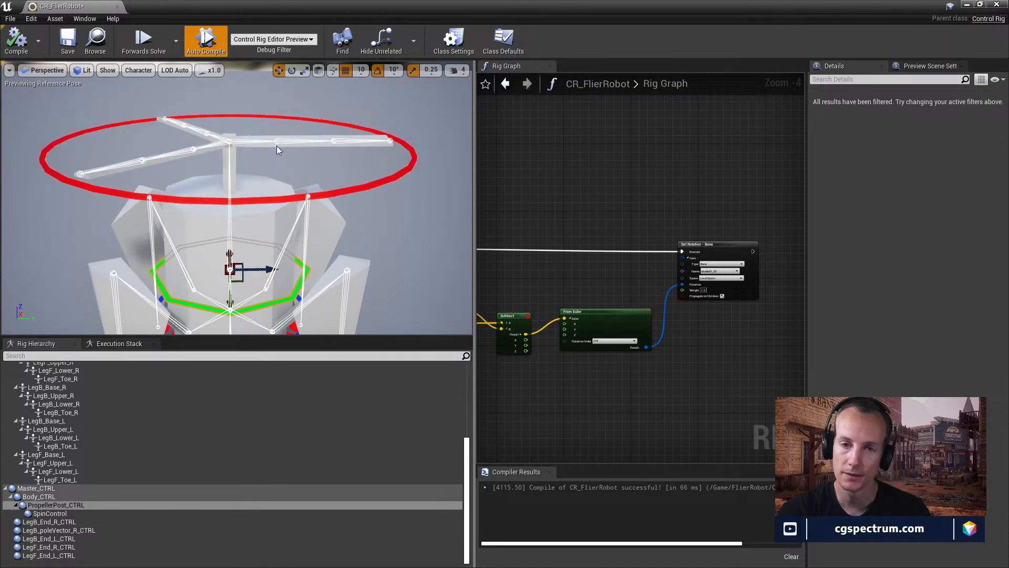
mouse_move(233, 269)
mouse_down()
mouse_move(231, 310)
mouse_move(231, 263)
mouse_move(231, 298)
mouse_move(231, 284)
mouse_up()
- Remove the visual debug from input A of the Subtract node that feeds From Euler
right_drag(594, 337, 649, 316)
scroll(649, 315, up, 1)
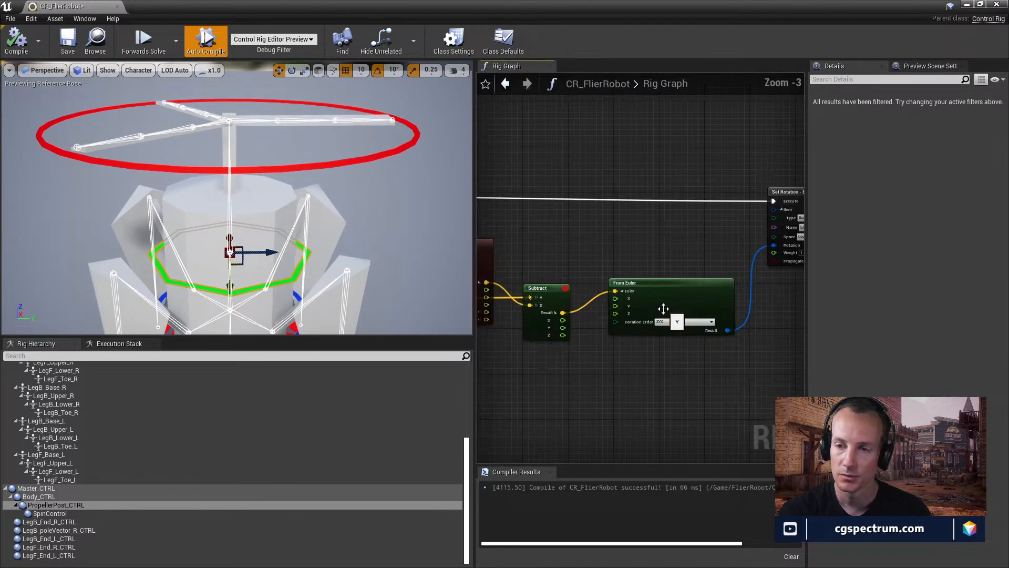
scroll(622, 293, up, 3)
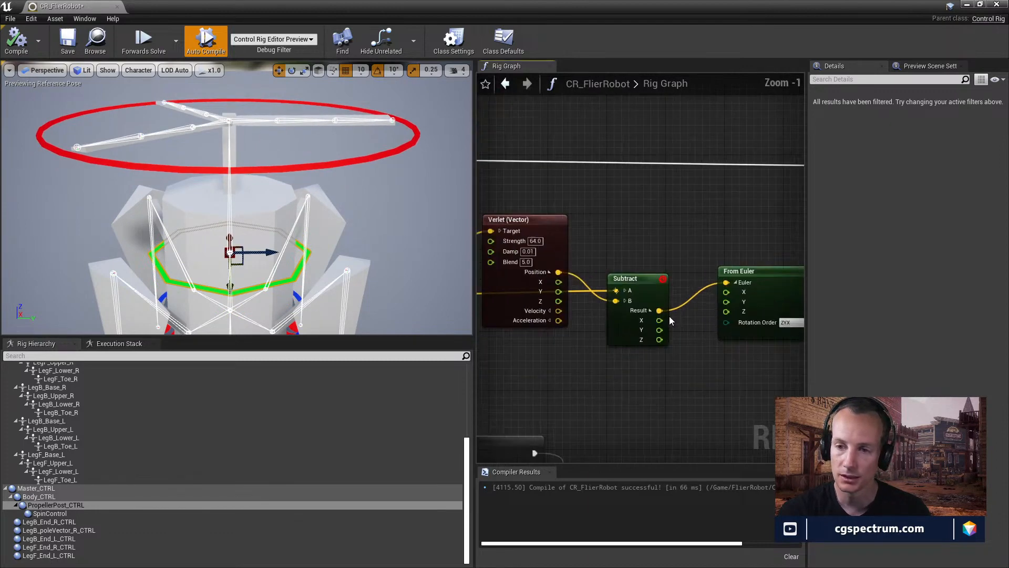
right_click(608, 287)
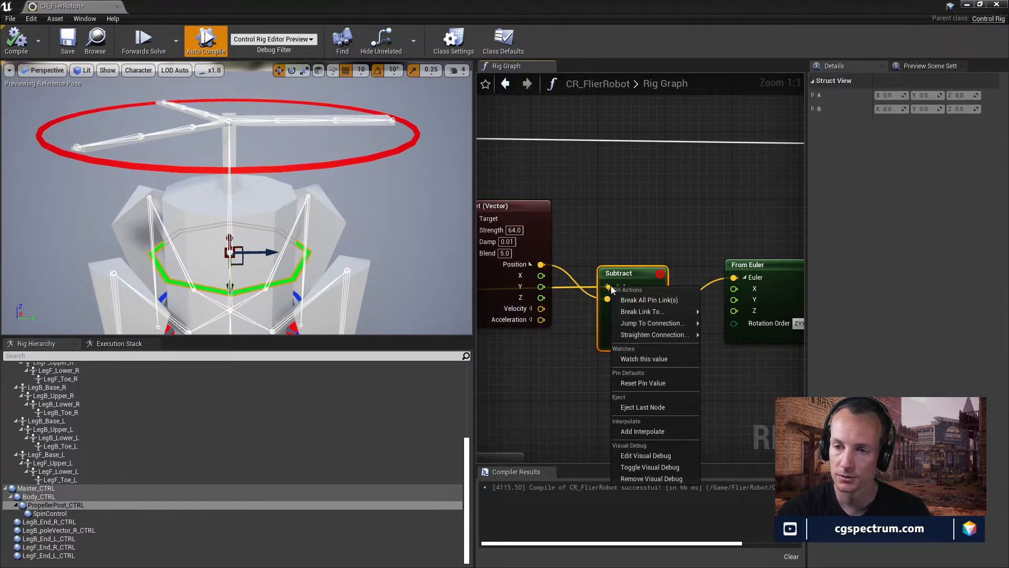
click(660, 480)
- Add a visual debug to the Rotation input of the blade01_01 Set Rotation node and compile the rig
right_drag(693, 358, 506, 395)
right_drag(727, 276, 643, 284)
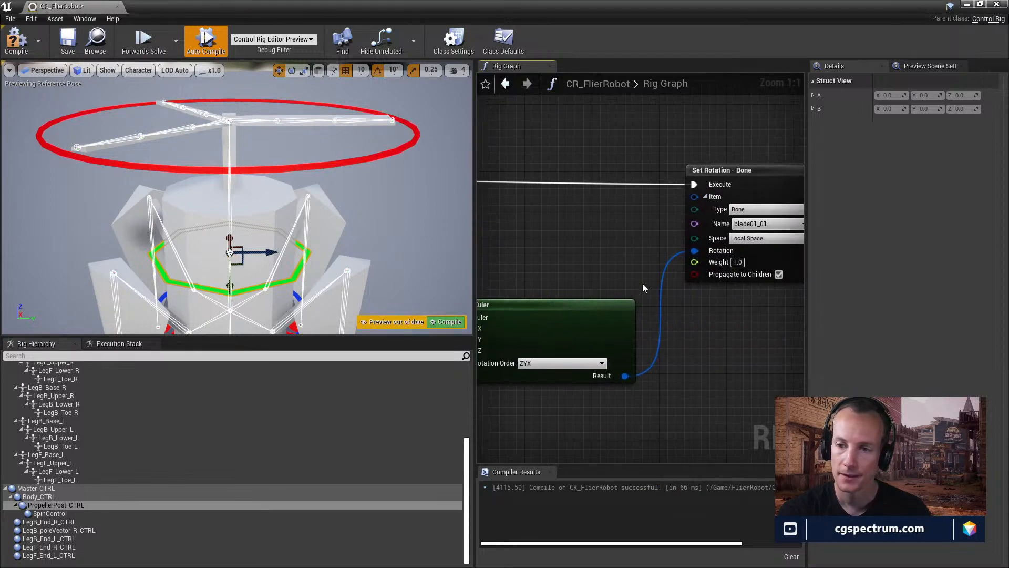
right_click(694, 251)
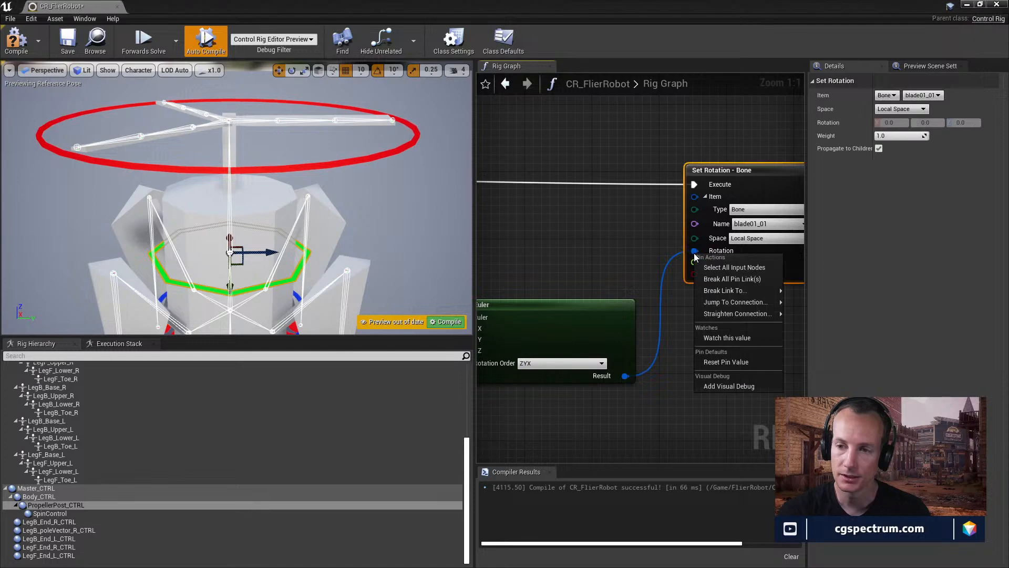
click(732, 387)
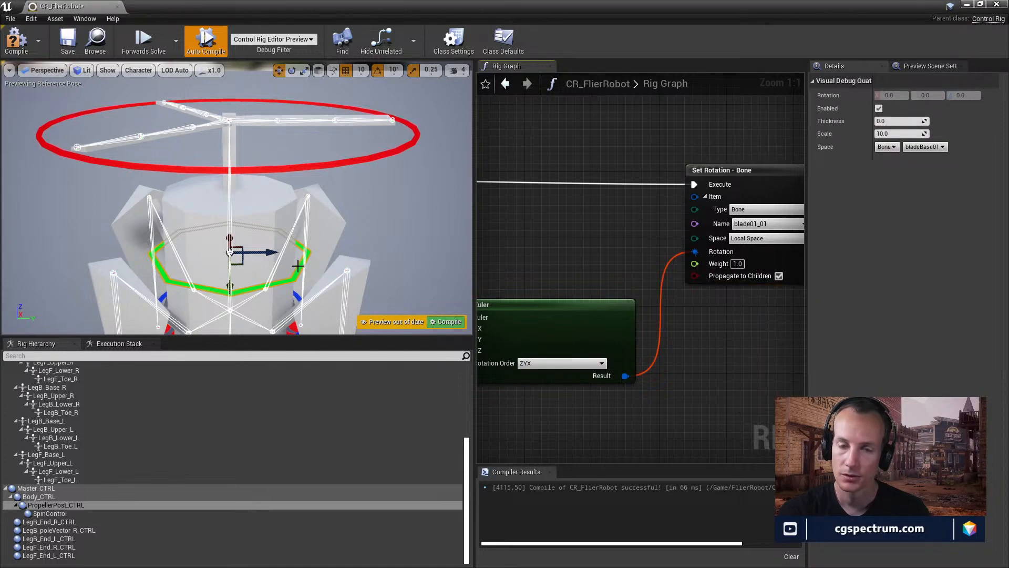
click(17, 40)
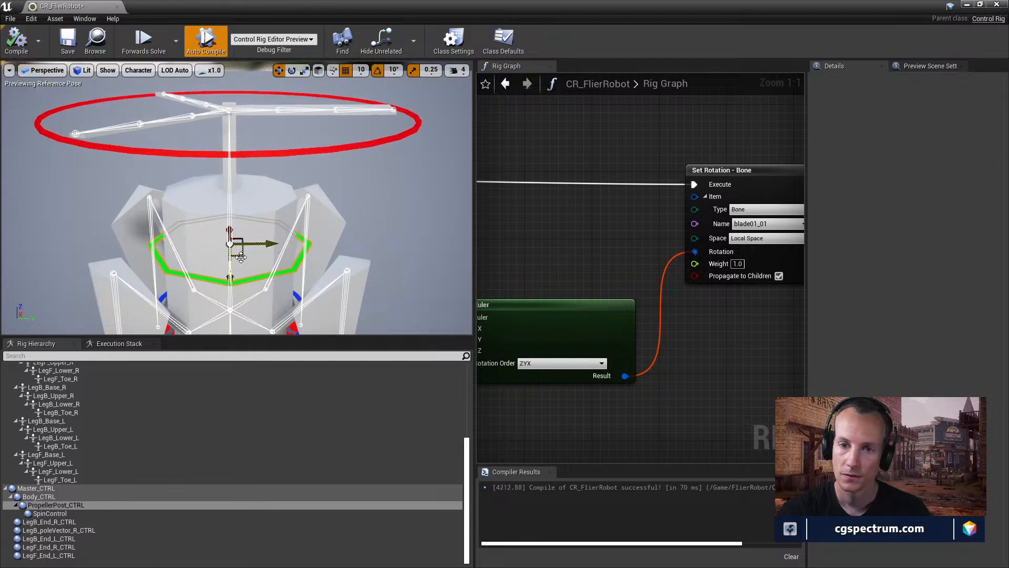
- Move PropellerPost_CTRL up and down to check the rotation visual debug on the first blade
drag(232, 272, 254, 267)
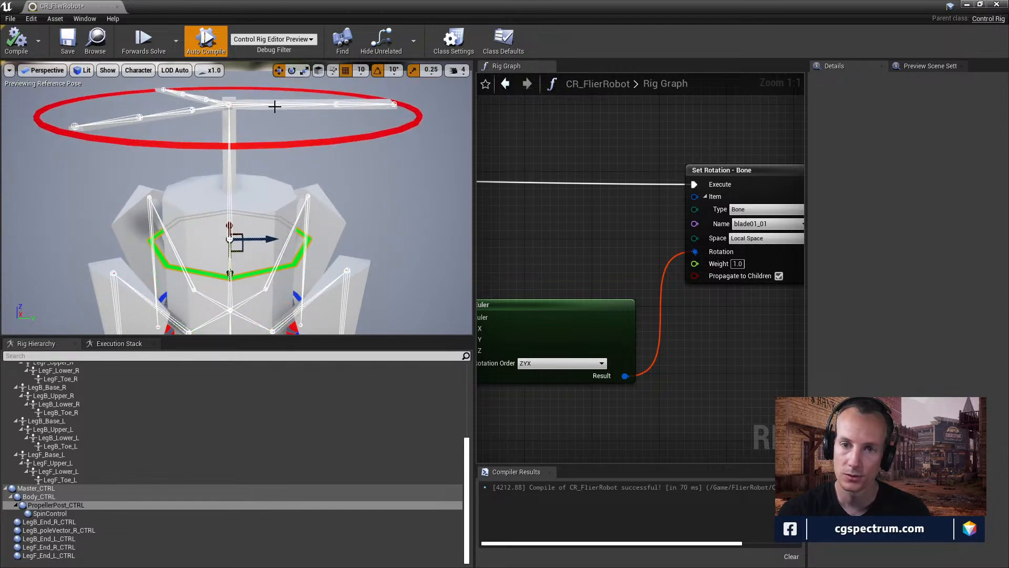
mouse_move(230, 260)
mouse_down()
mouse_move(227, 310)
mouse_move(227, 256)
mouse_move(221, 281)
mouse_move(221, 264)
mouse_move(231, 309)
mouse_move(229, 263)
mouse_move(229, 276)
mouse_up()
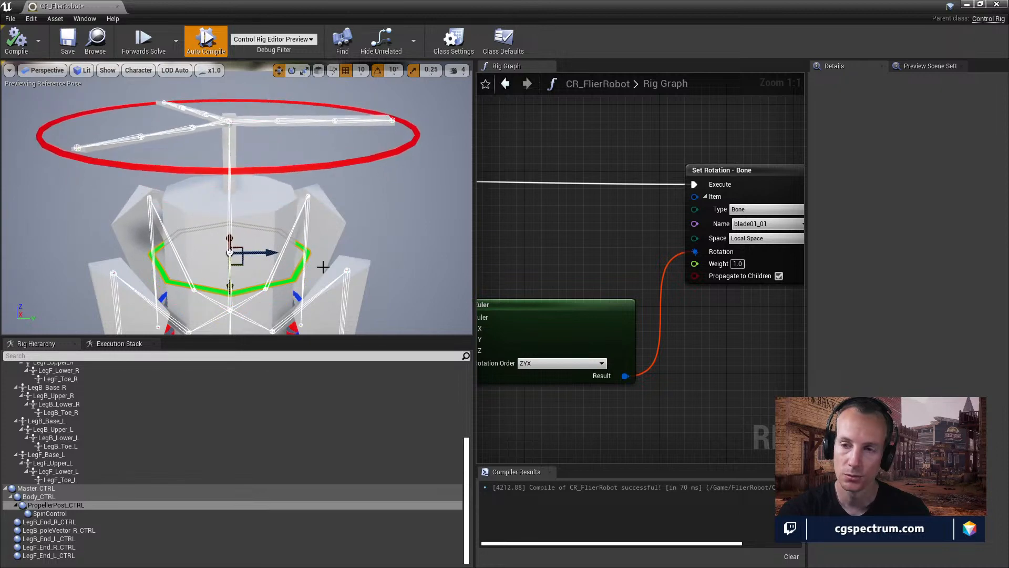
right_drag(629, 256, 594, 203)
mouse_move(329, 234)
right_down()
mouse_move(325, 276)
mouse_move(318, 226)
mouse_move(327, 228)
right_up()
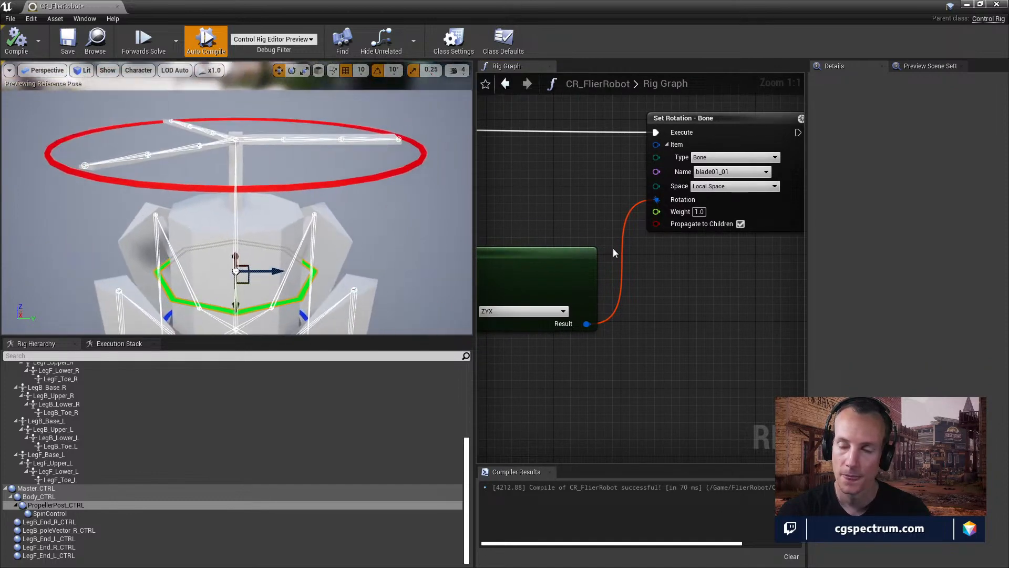
right_drag(671, 286, 709, 302)
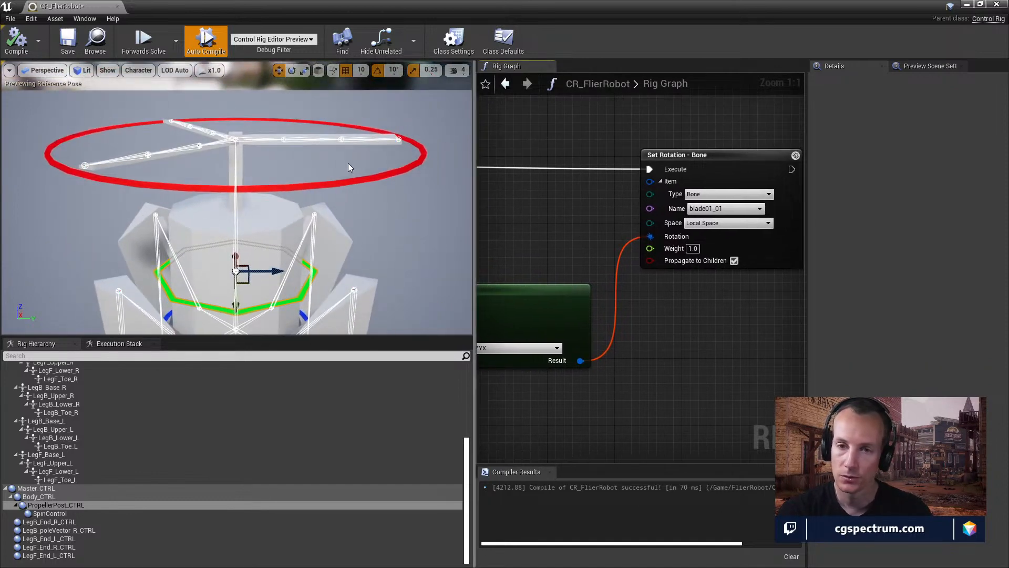
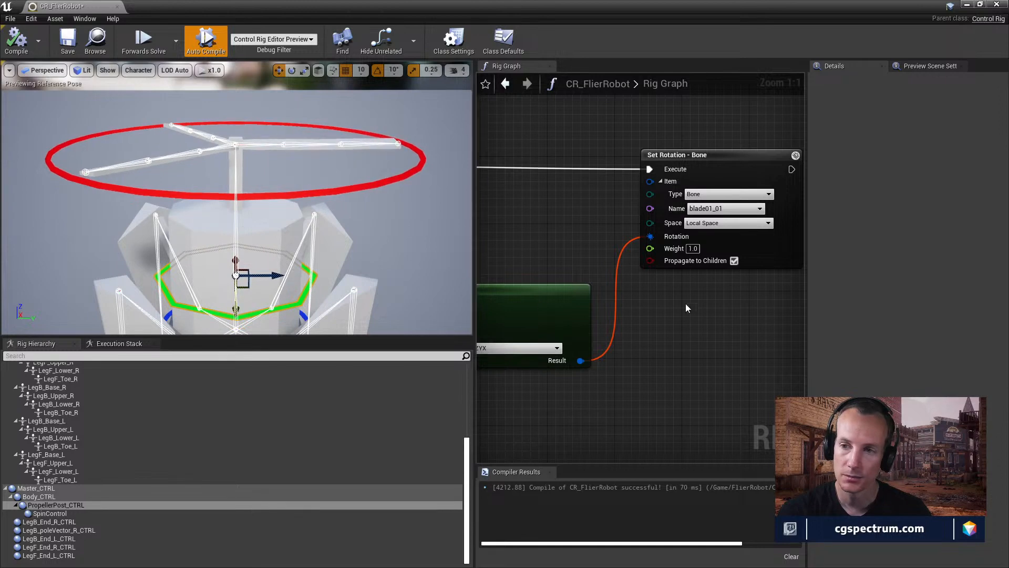
- Undo the visual debug change on the blade01_01 Set Rotation node and recompile the rig
right_drag(723, 274, 684, 278)
scroll(699, 165, down, 1)
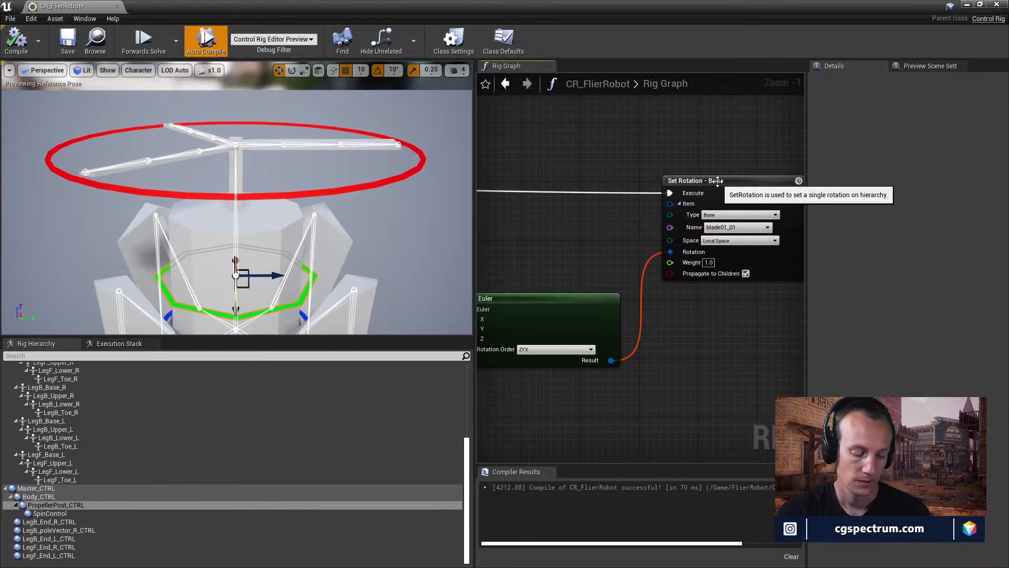
click(717, 181)
right_drag(718, 180, 739, 186)
key(ctrl+z)
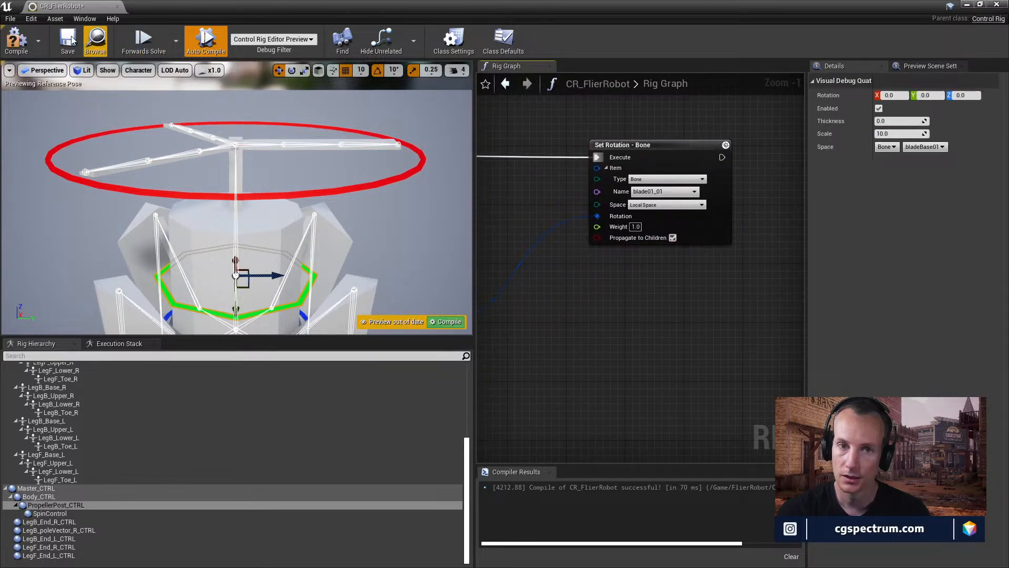
click(16, 43)
- Add a Set Rotation node for the blade01_02 bone and chain its execution after the blade01_01 Set Rotation node
right_drag(558, 215, 540, 237)
scroll(730, 215, down, 2)
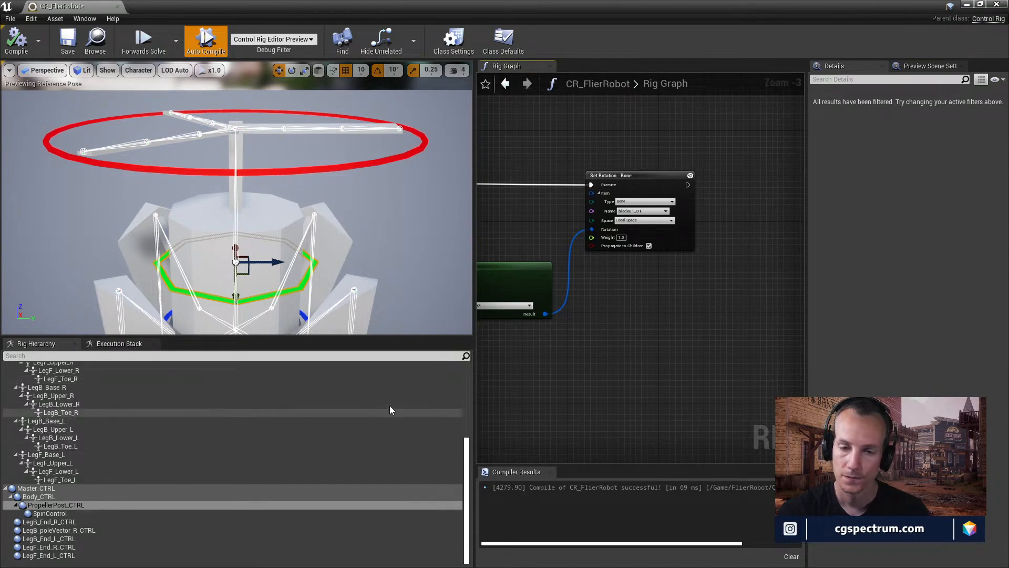
scroll(175, 433, up, 5)
scroll(629, 247, up, 2)
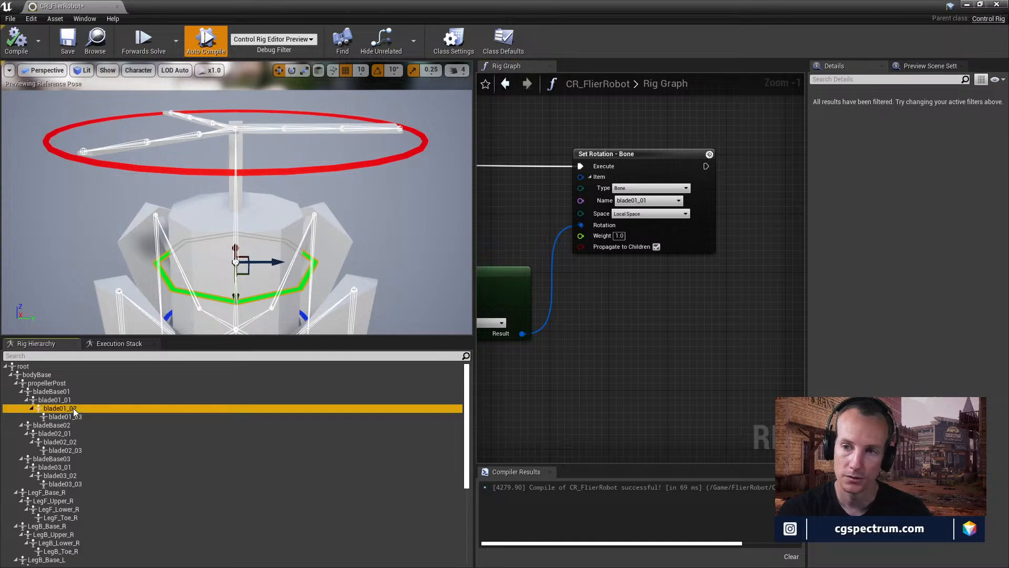
drag(73, 408, 760, 175)
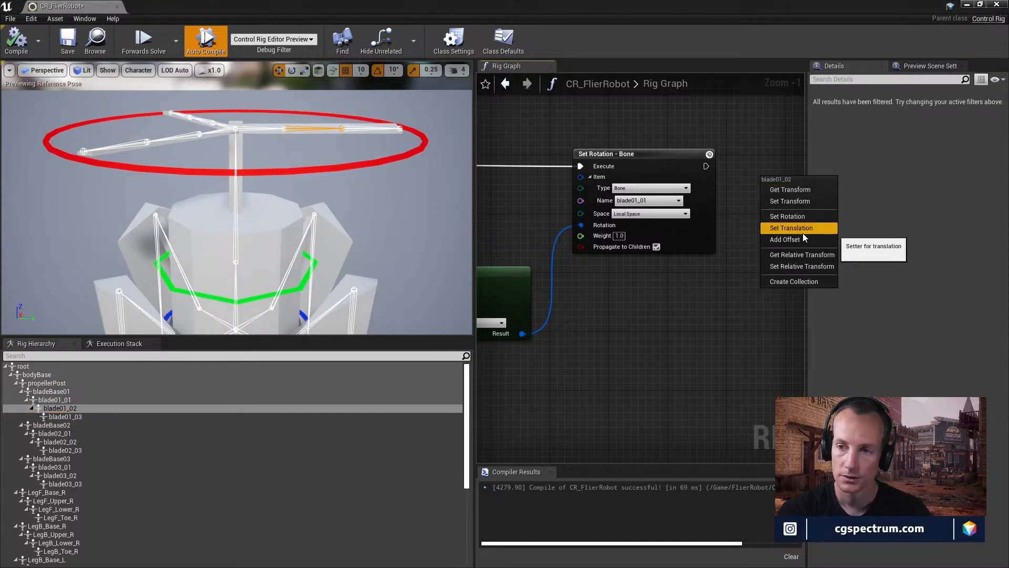
click(793, 217)
right_drag(758, 230, 667, 247)
drag(685, 202, 697, 177)
right_drag(668, 210, 688, 182)
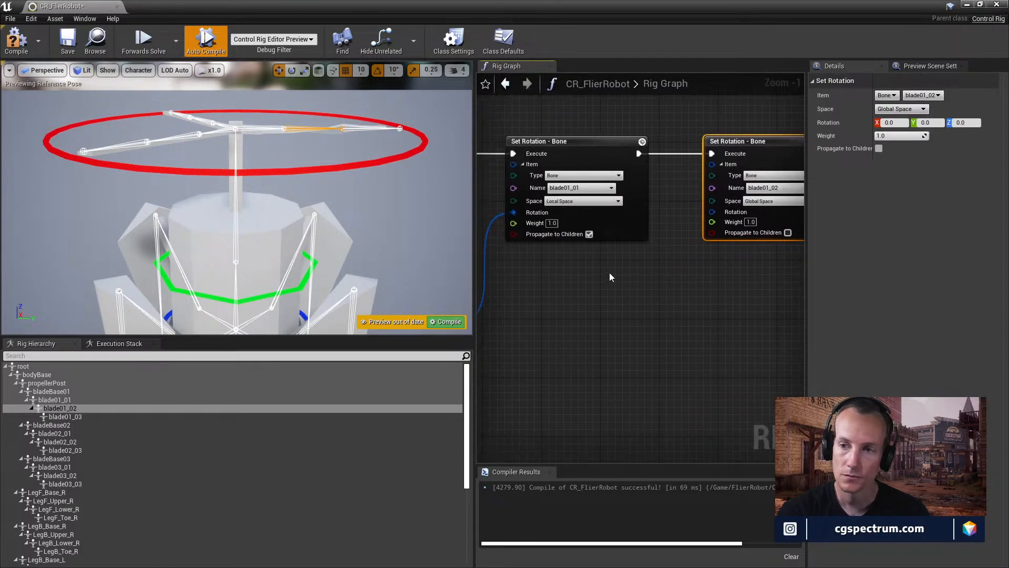
- Connect the From Euler result to the blade01_02 node's Rotation and set the node's space to Local Space
right_drag(609, 272, 651, 278)
scroll(564, 294, down, 1)
right_drag(564, 294, 535, 308)
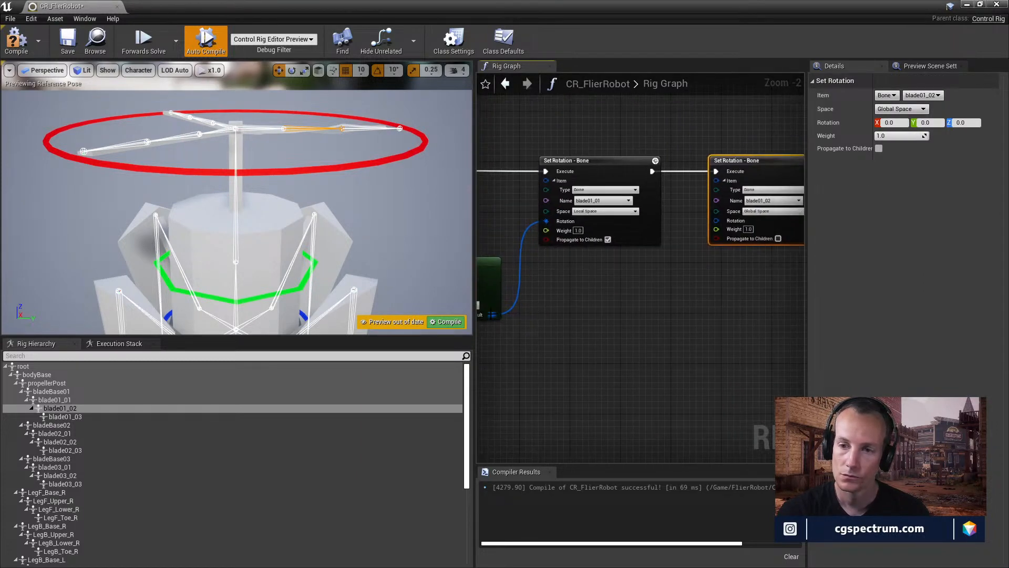
drag(493, 314, 717, 222)
click(771, 211)
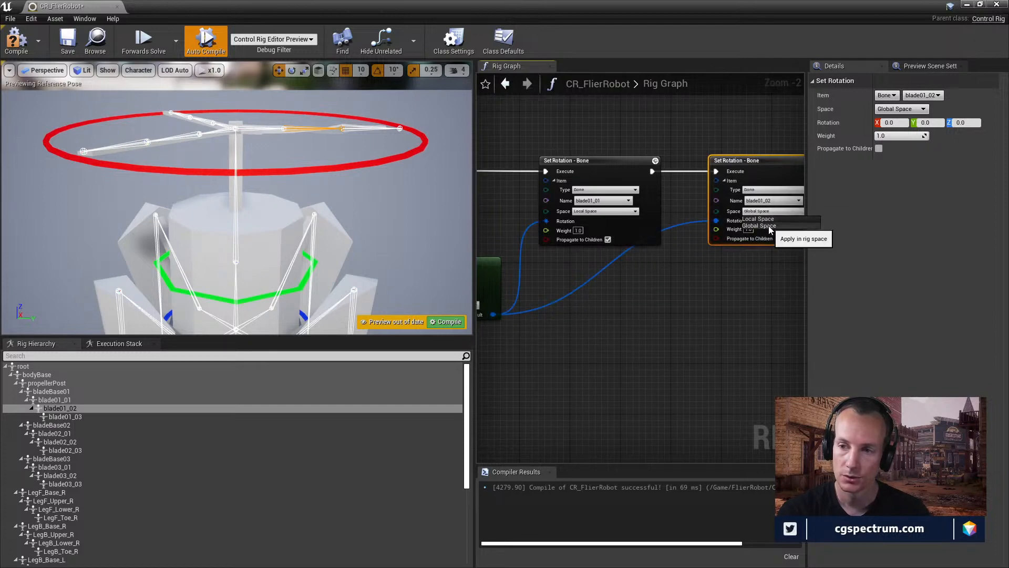
click(765, 219)
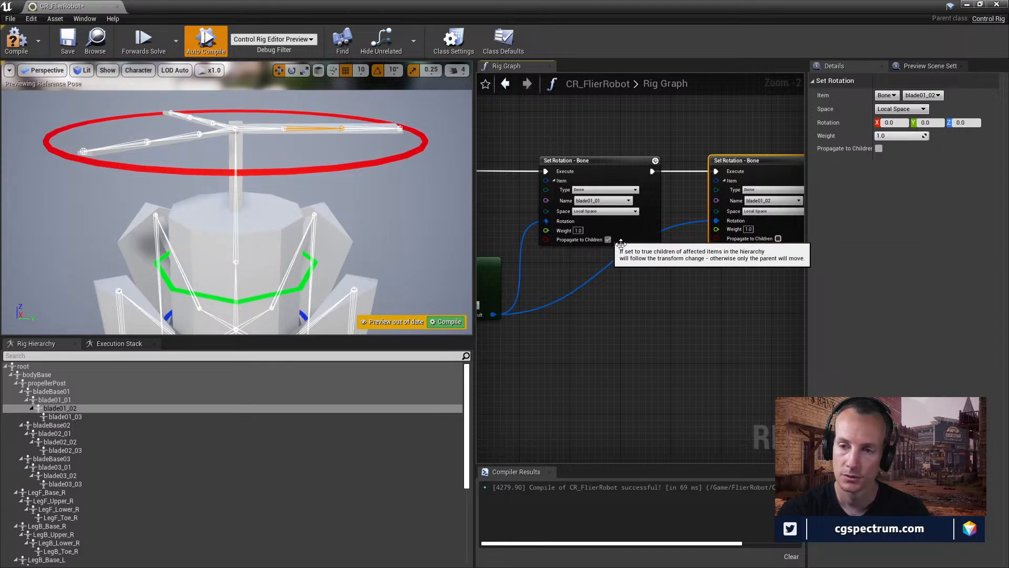
- Enable Propagate to Children on the blade01_02 Set Rotation node, compile the rig and test it by moving PropellerPost_CTRL
right_drag(735, 266, 704, 281)
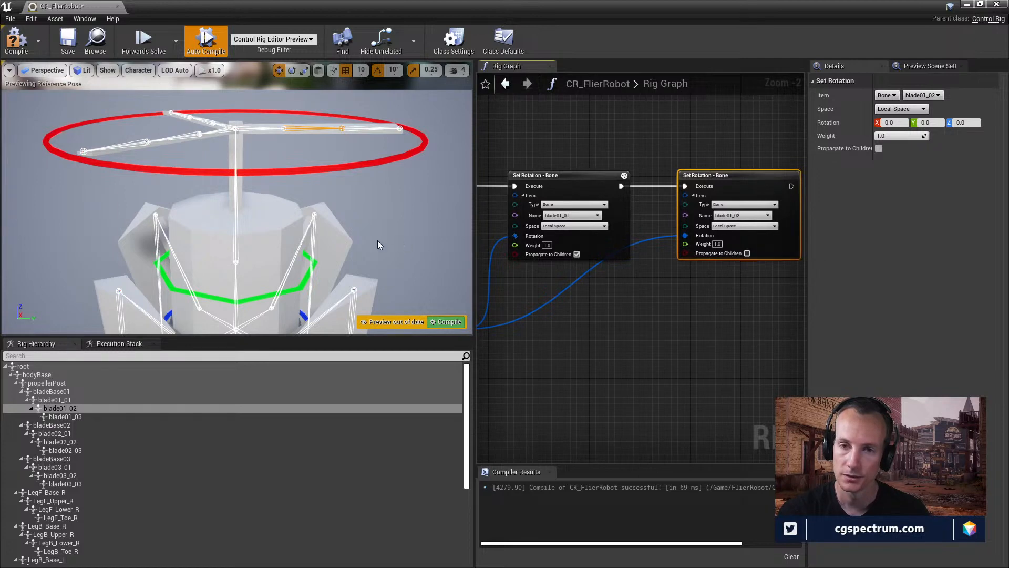
click(282, 291)
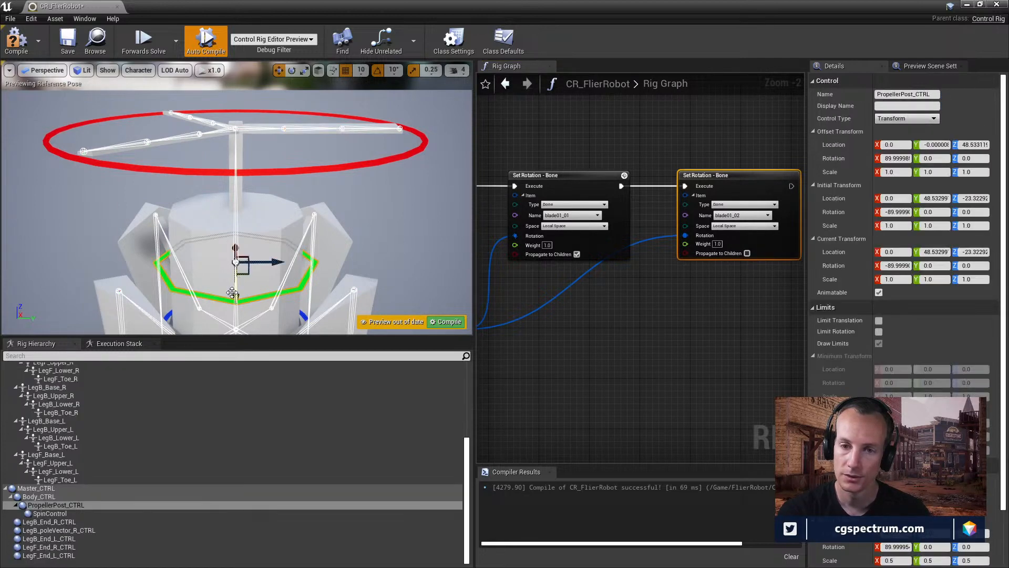
drag(232, 292, 236, 260)
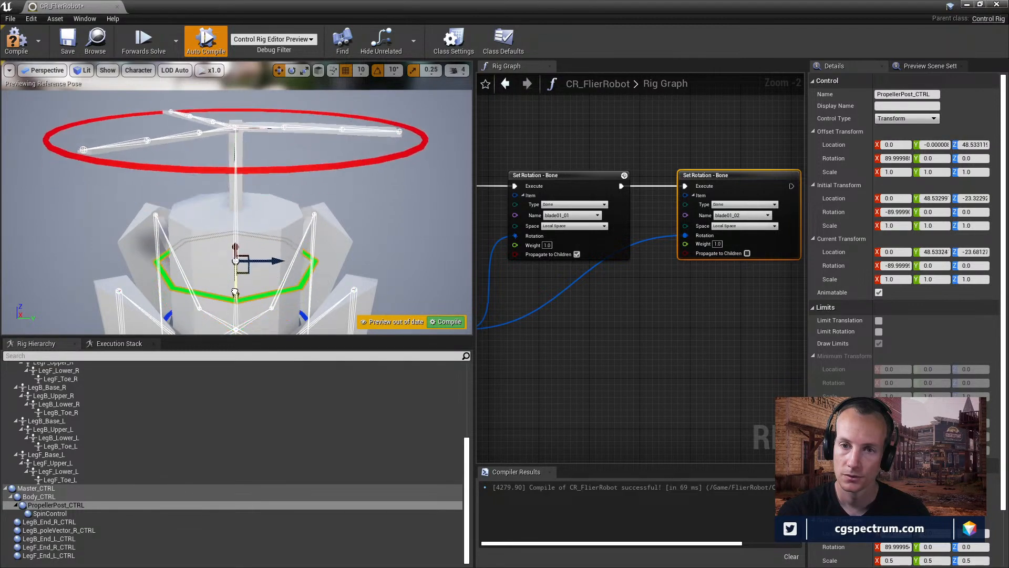
click(747, 253)
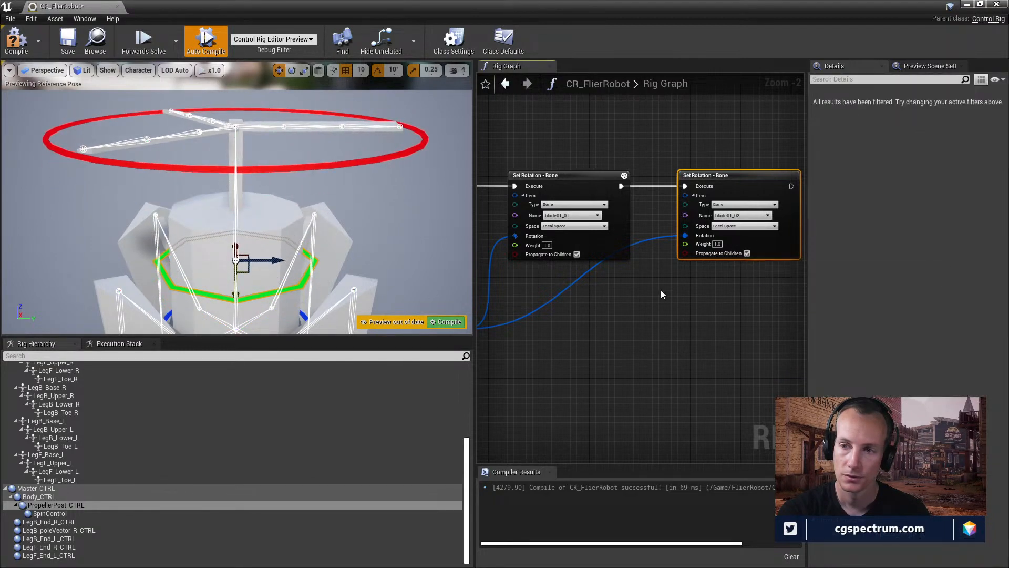
click(16, 43)
mouse_move(236, 288)
mouse_down()
mouse_move(240, 305)
mouse_move(240, 262)
mouse_move(241, 304)
mouse_up()
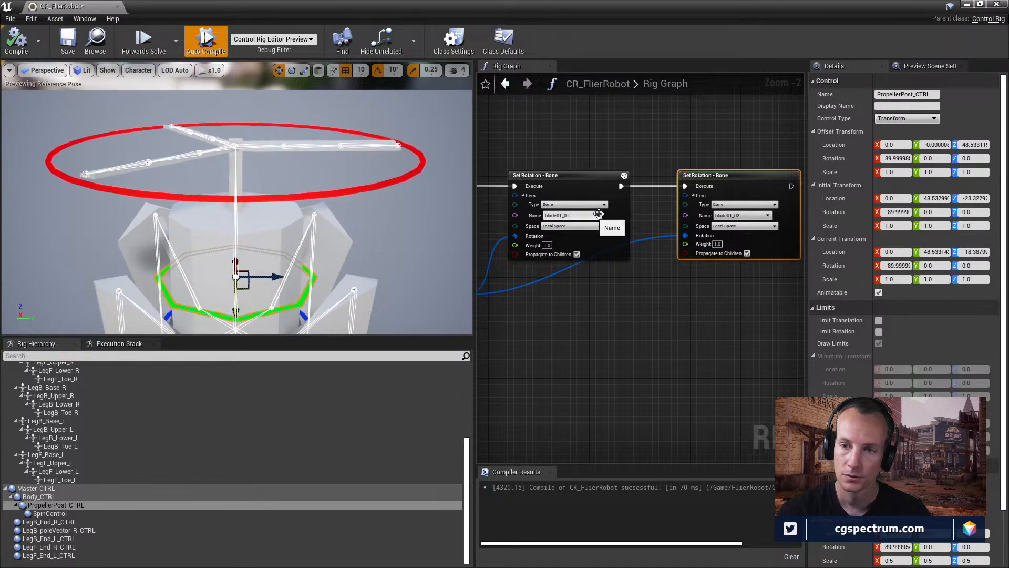
- Insert a reroute point on the execution wire feeding the blade01_01 Set Rotation node
right_drag(599, 214, 658, 220)
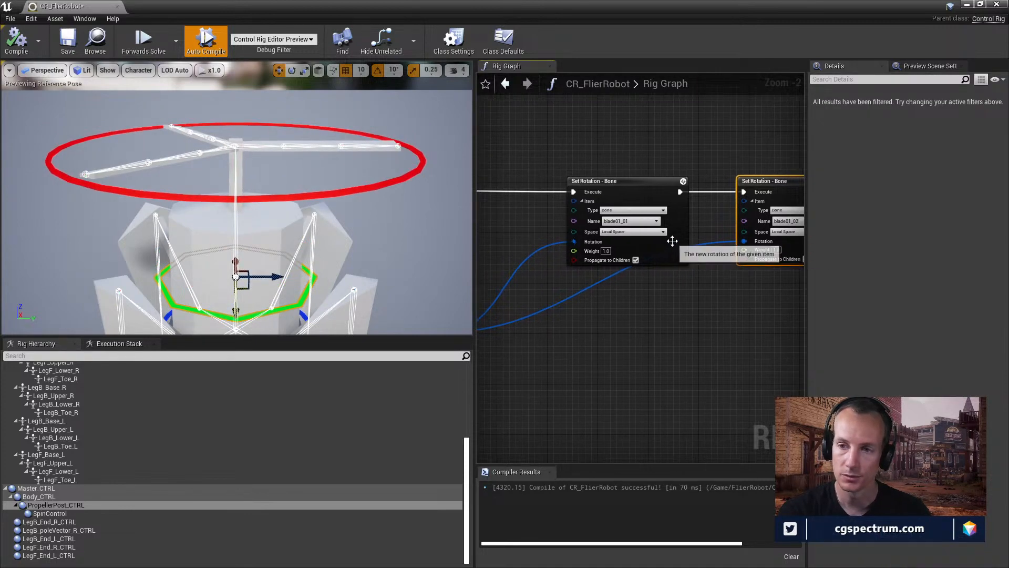
right_drag(603, 237, 641, 259)
scroll(642, 259, down, 1)
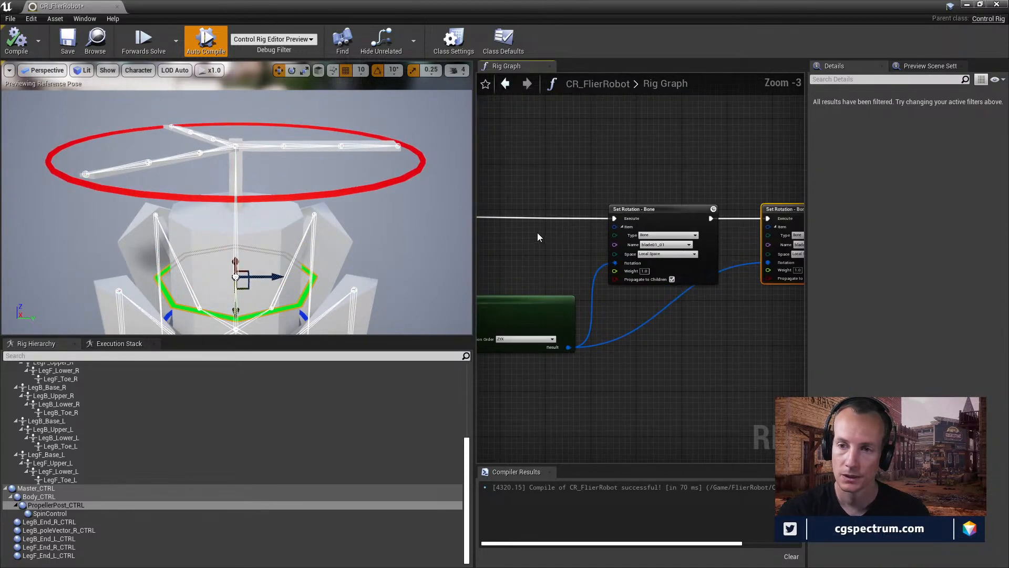
right_drag(573, 223, 516, 214)
double_click(619, 222)
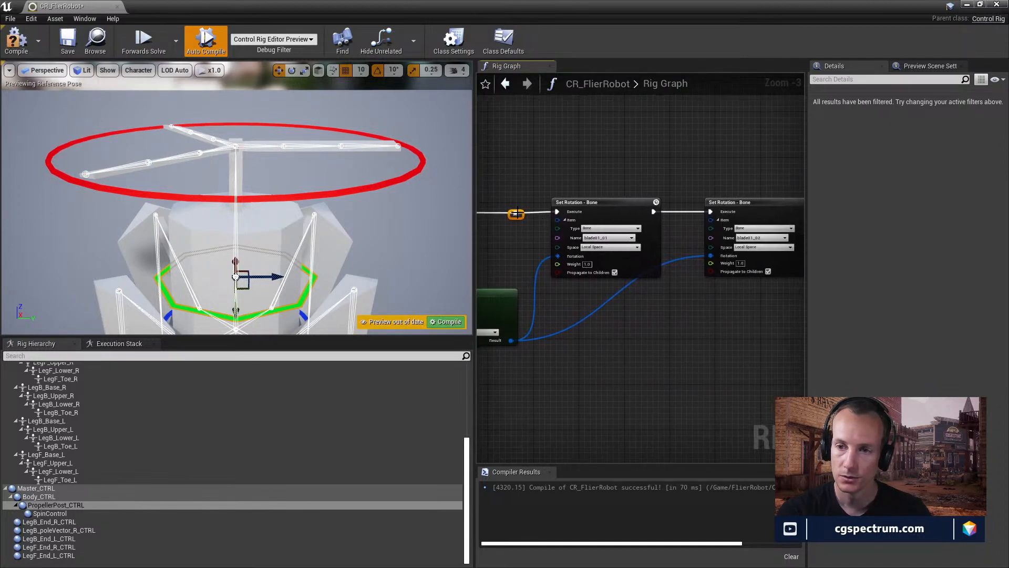
- Bypass the blade01_01 Set Rotation node by routing execution straight to the blade01_02 node, compile, and test by moving PropellerPost_CTRL
alt+click(557, 212)
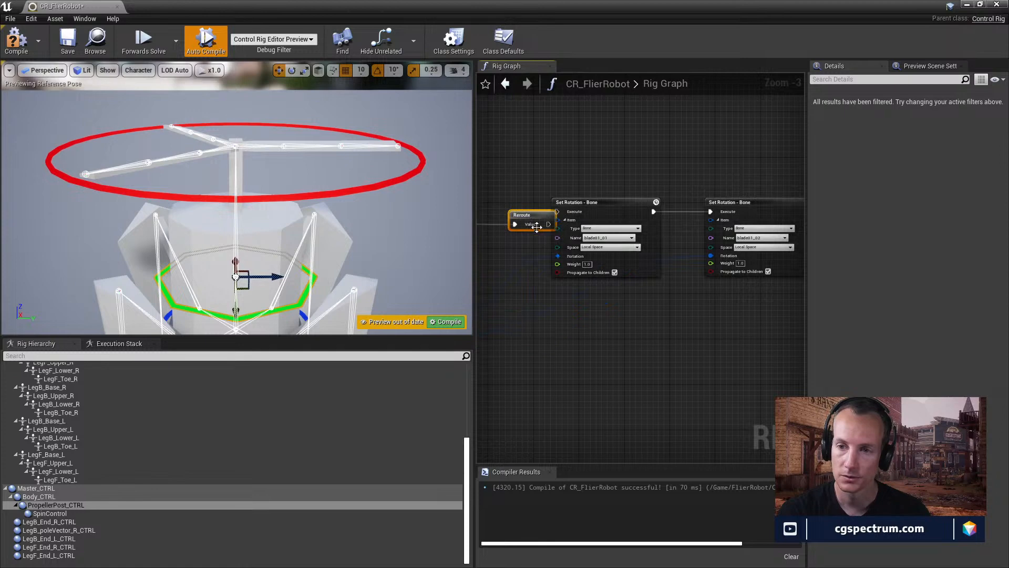
right_drag(550, 226, 666, 247)
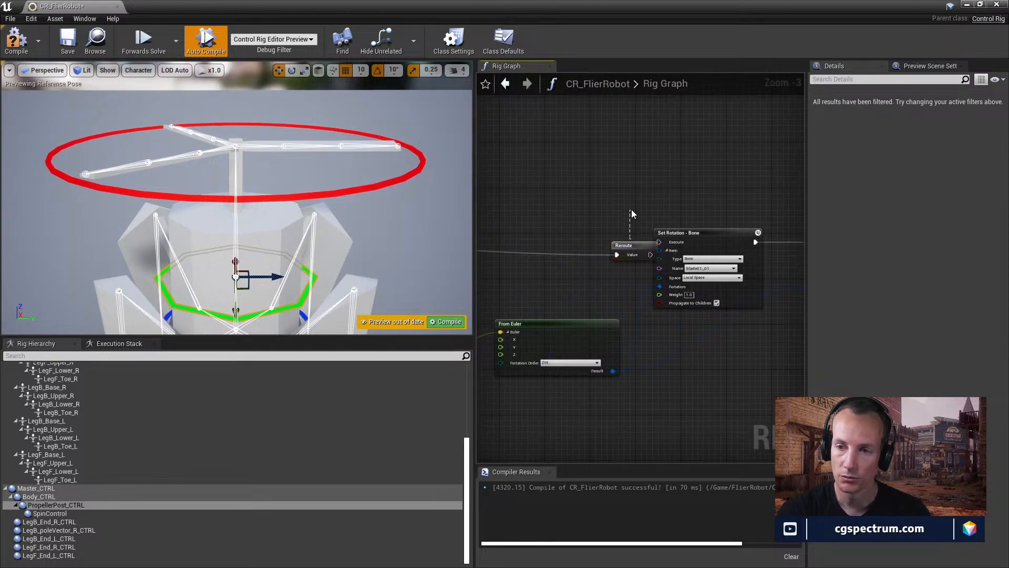
scroll(650, 260, up, 3)
drag(636, 236, 733, 225)
scroll(666, 208, down, 3)
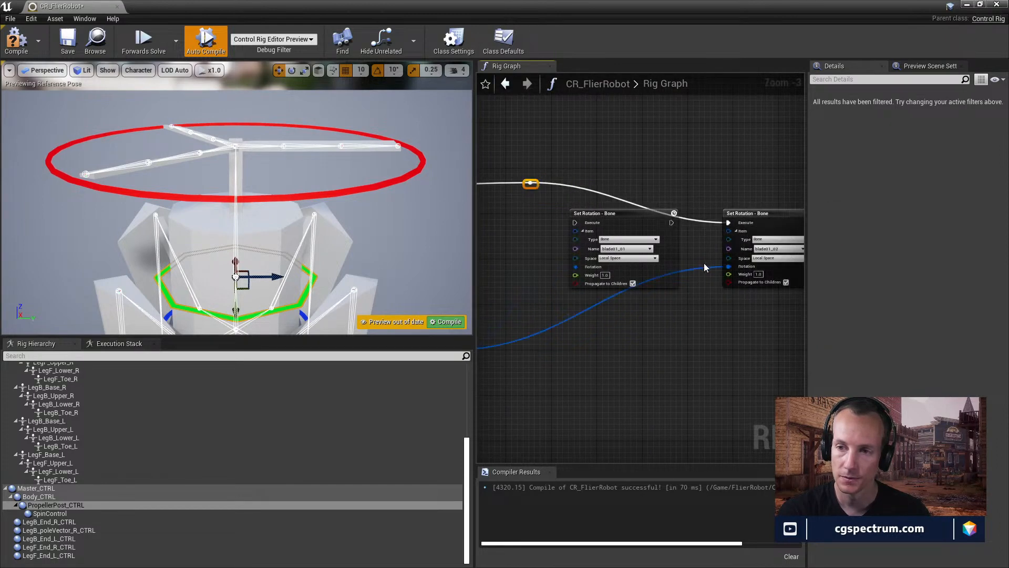
right_drag(705, 263, 741, 236)
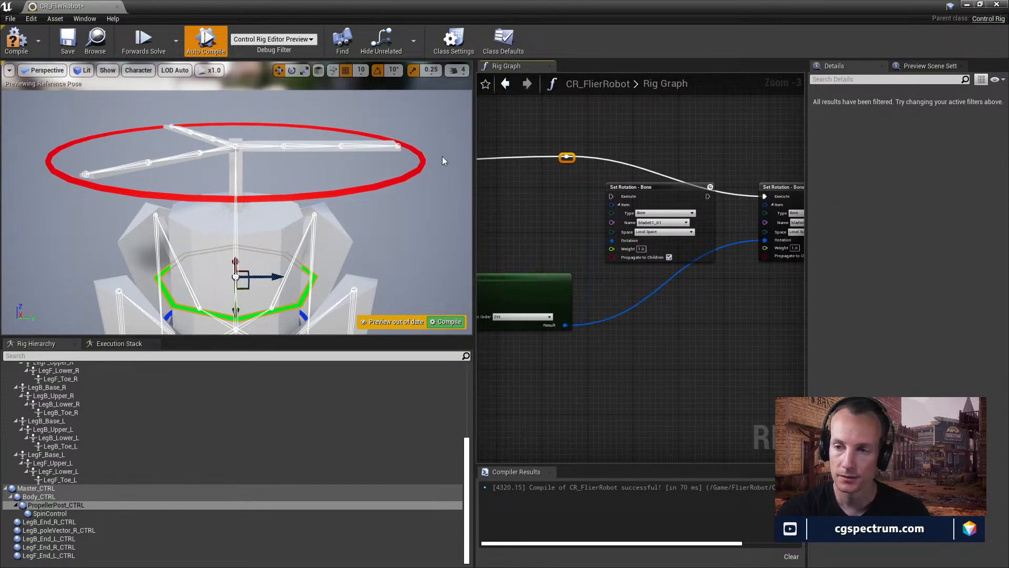
click(16, 40)
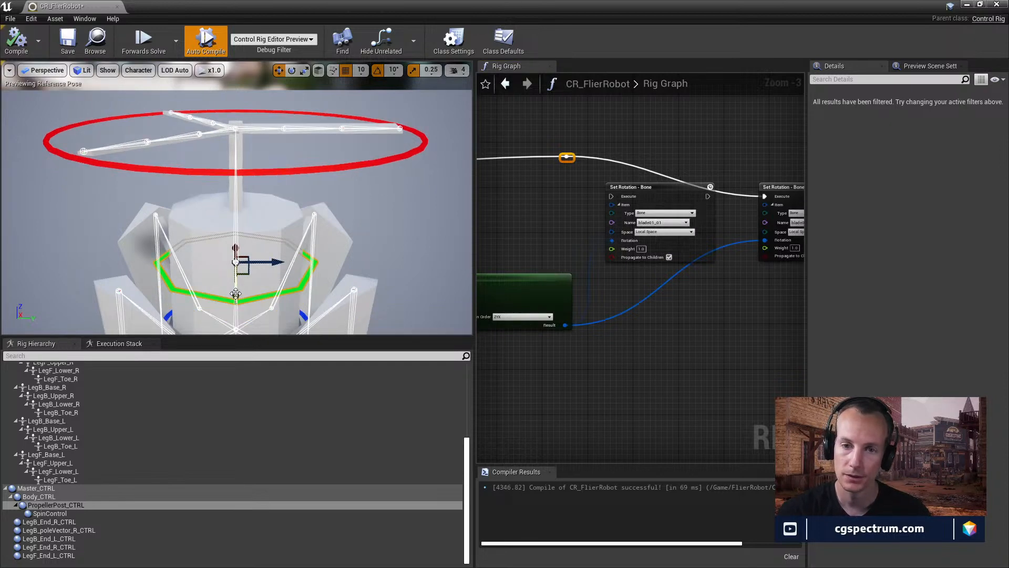
drag(236, 295, 252, 314)
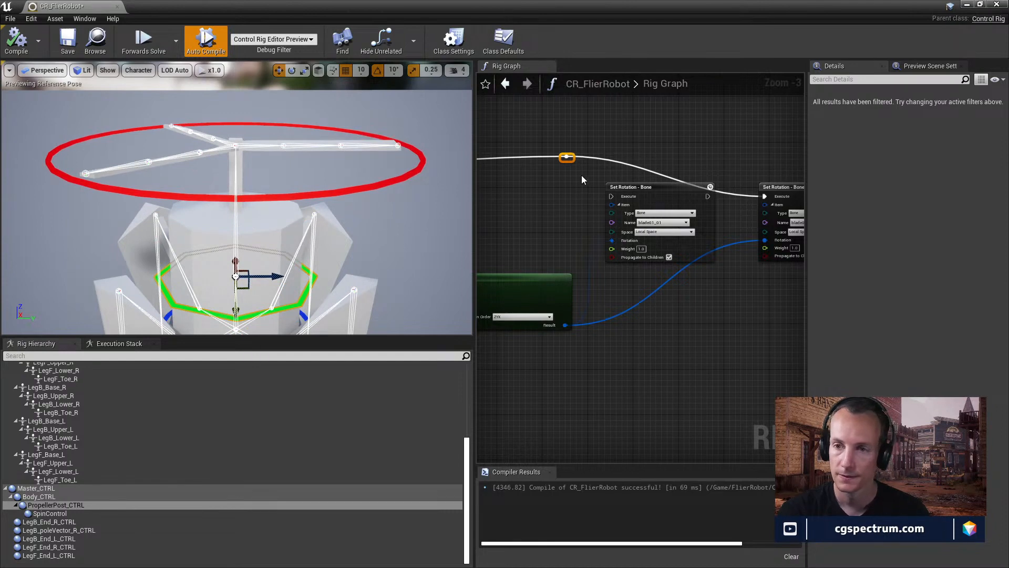
- Restore execution through the blade01_01 Set Rotation node and line up the reroute point with its execution input
drag(567, 157, 611, 196)
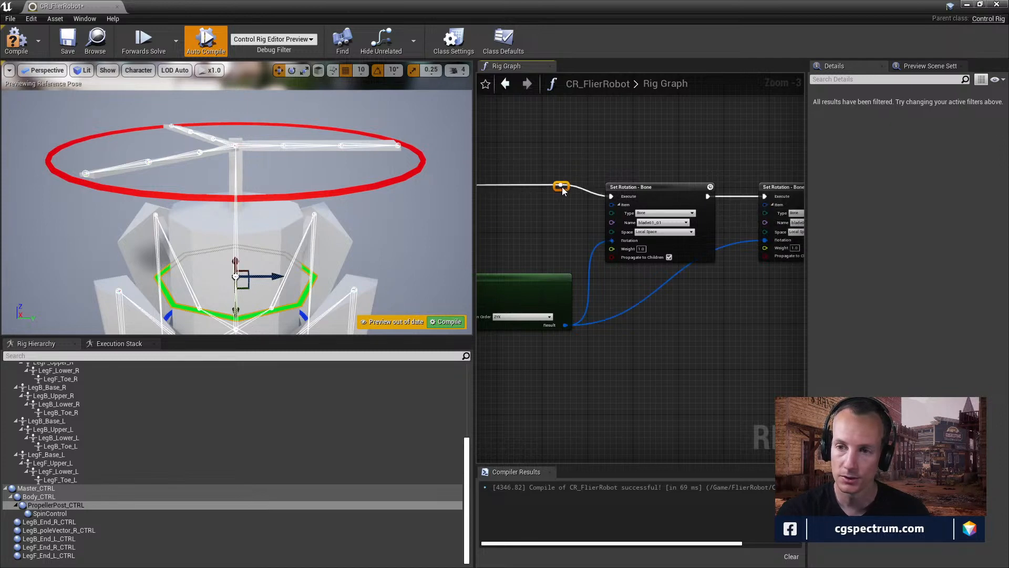
drag(560, 192, 556, 197)
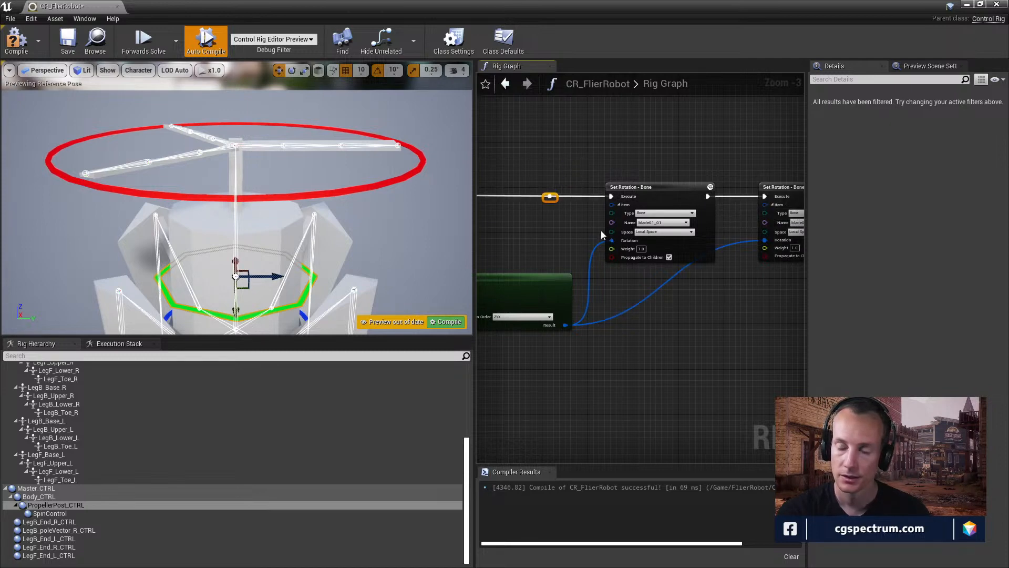
- Delete the old Items collection node that lists the bladeBase01 to blade01_03 bones
right_drag(637, 307, 778, 285)
scroll(586, 300, down, 2)
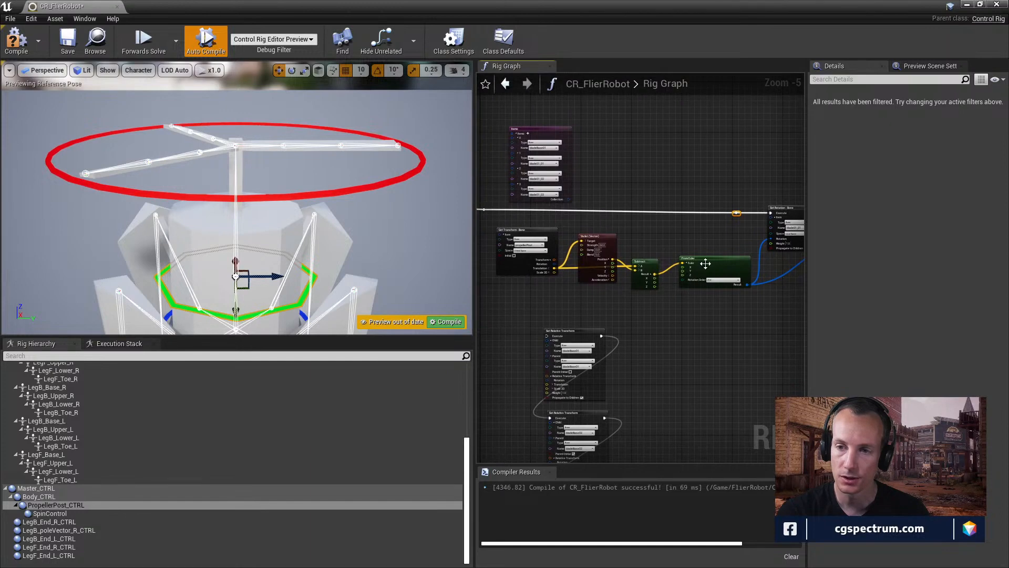
scroll(598, 197, up, 2)
right_drag(587, 195, 743, 243)
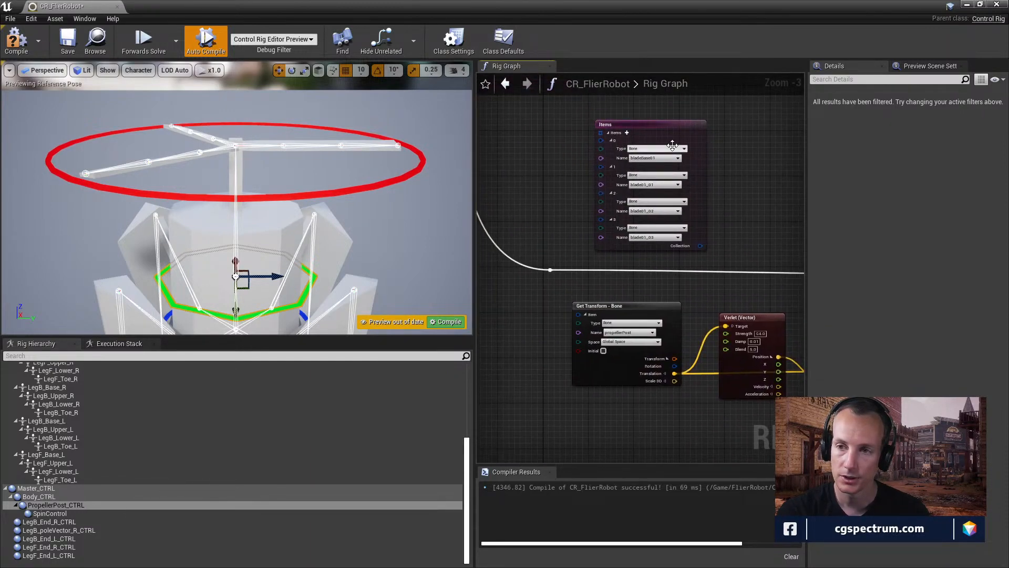
scroll(673, 145, up, 2)
click(662, 121)
key(Delete)
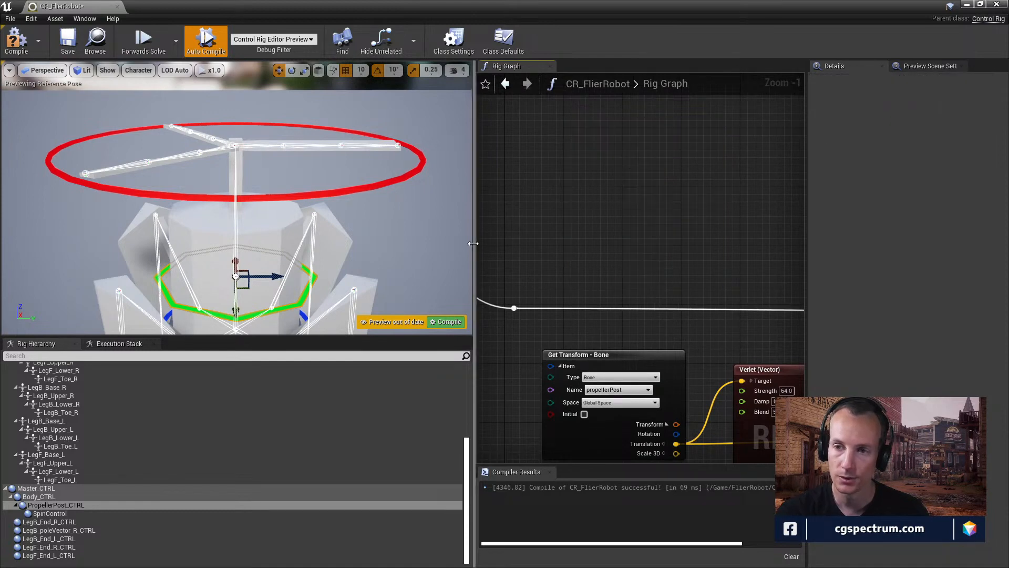
scroll(64, 452, up, 5)
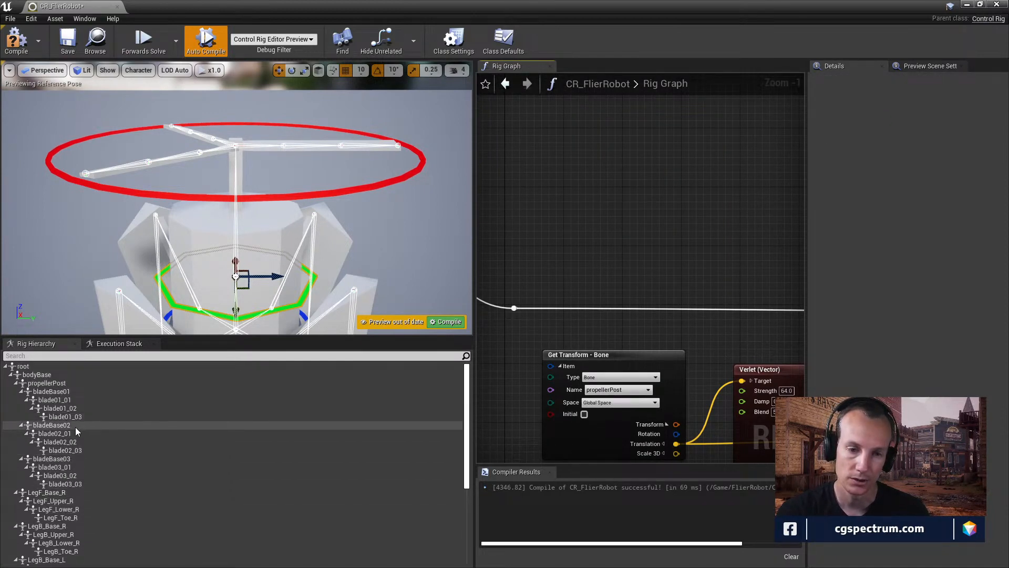
click(75, 426)
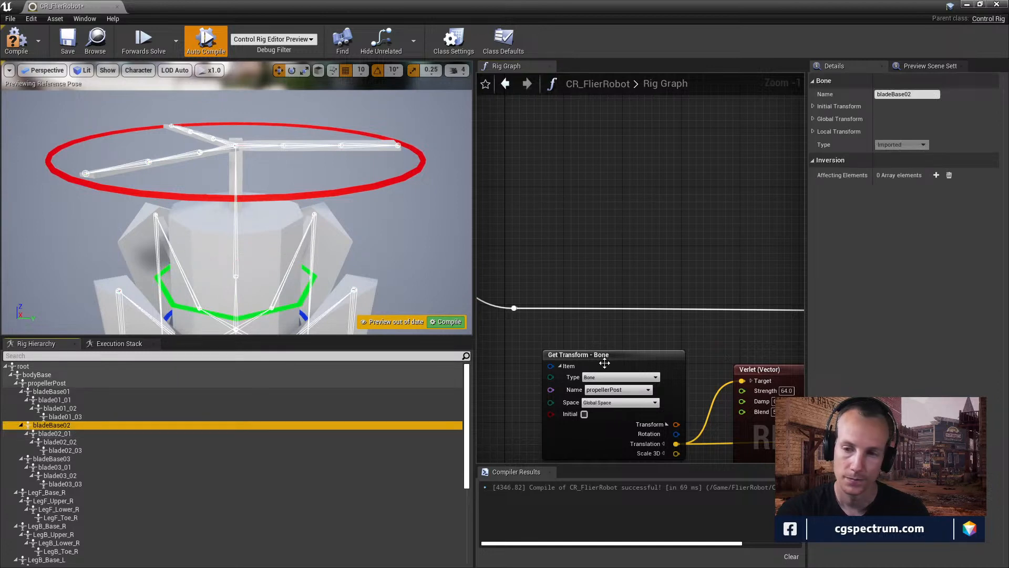
right_drag(604, 362, 594, 292)
right_drag(666, 376, 777, 286)
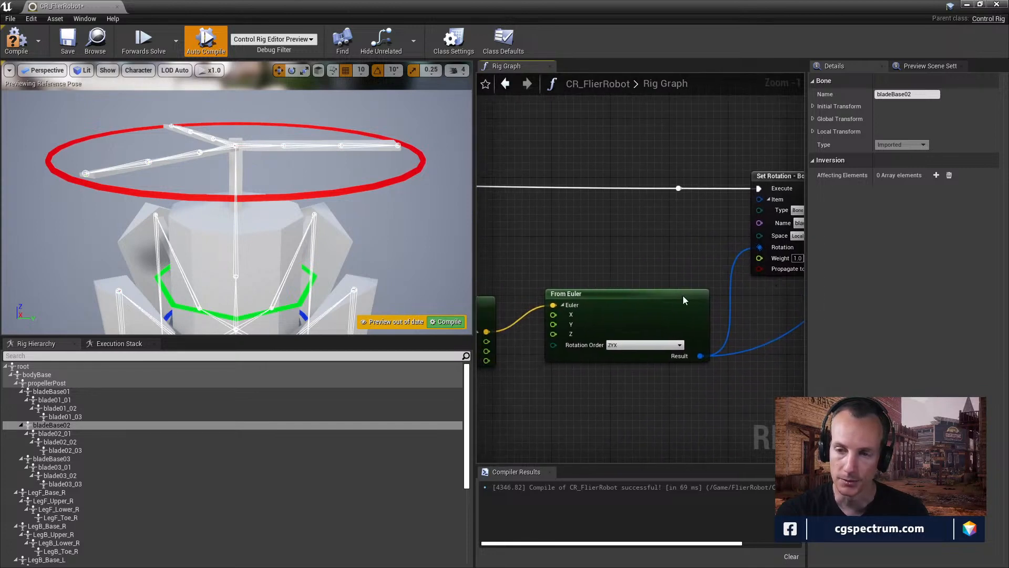
right_drag(683, 296, 559, 363)
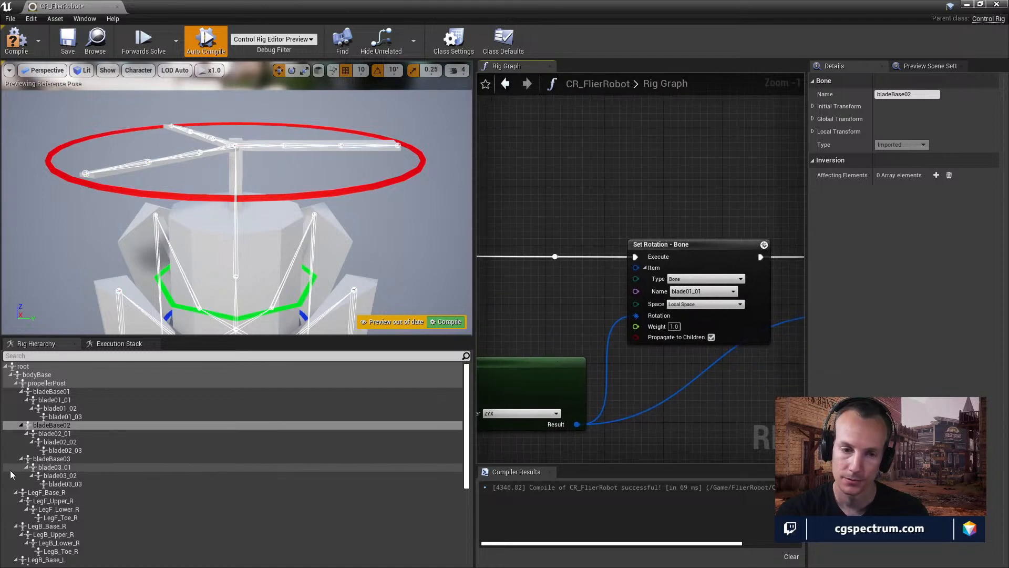
click(72, 441)
ctrl+click(77, 451)
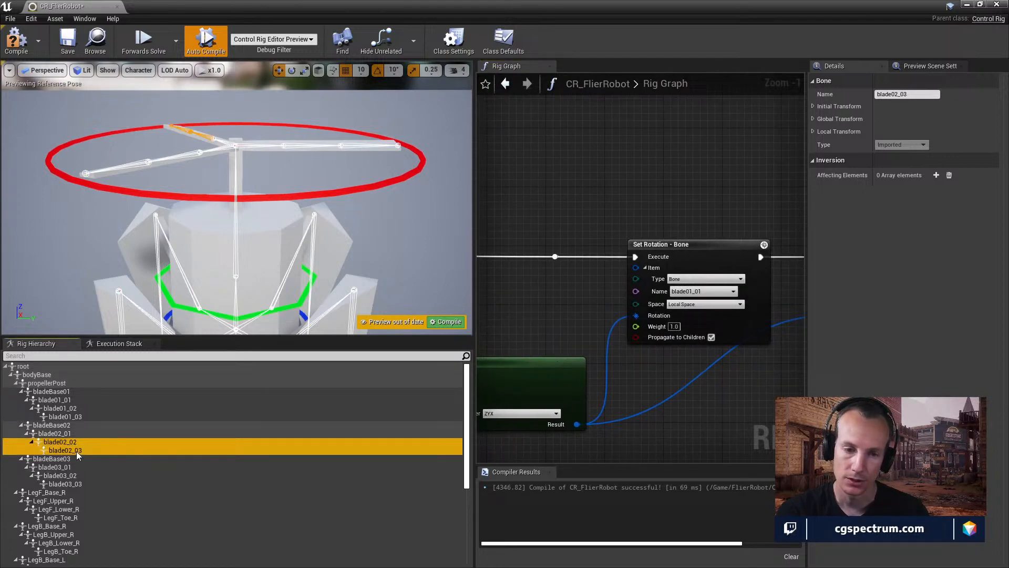
scroll(84, 457, down, 1)
right_drag(530, 411, 482, 389)
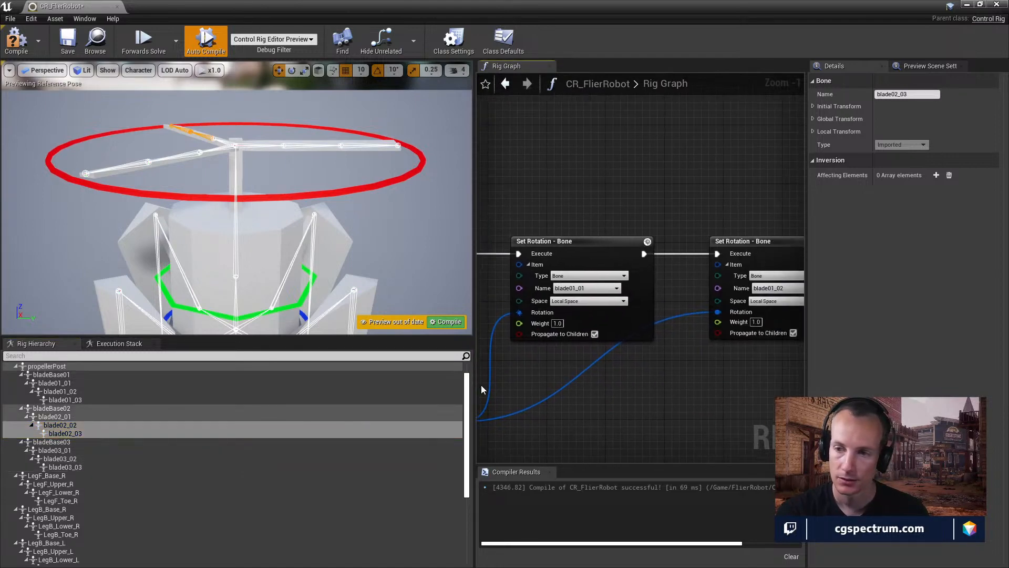
right_drag(651, 362, 693, 357)
scroll(79, 395, up, 1)
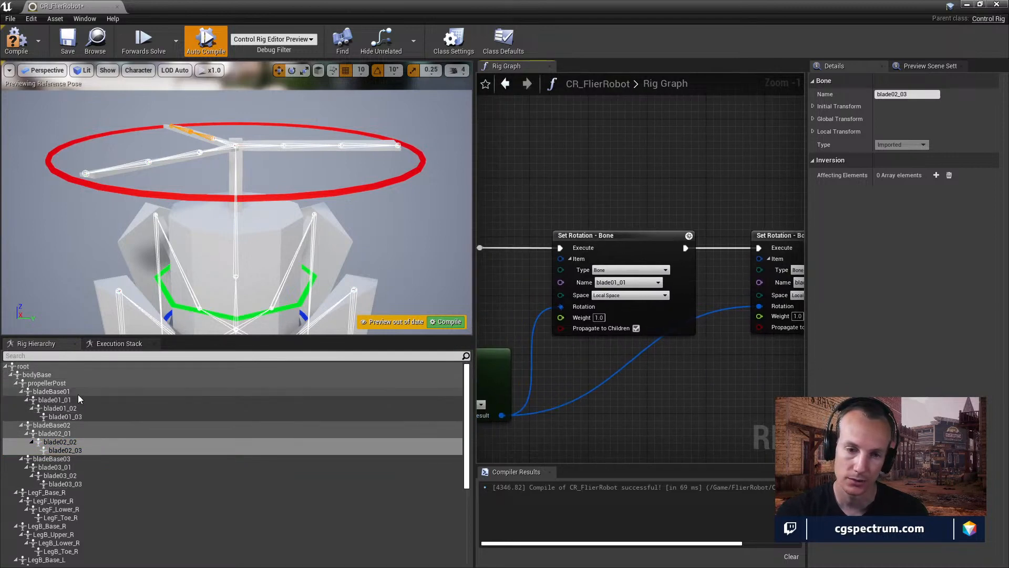
- Create a collection in the graph from the bones blade01_01, blade01_02, blade02_01, blade02_02, blade03_01 and blade03_02
click(68, 400)
ctrl+click(73, 406)
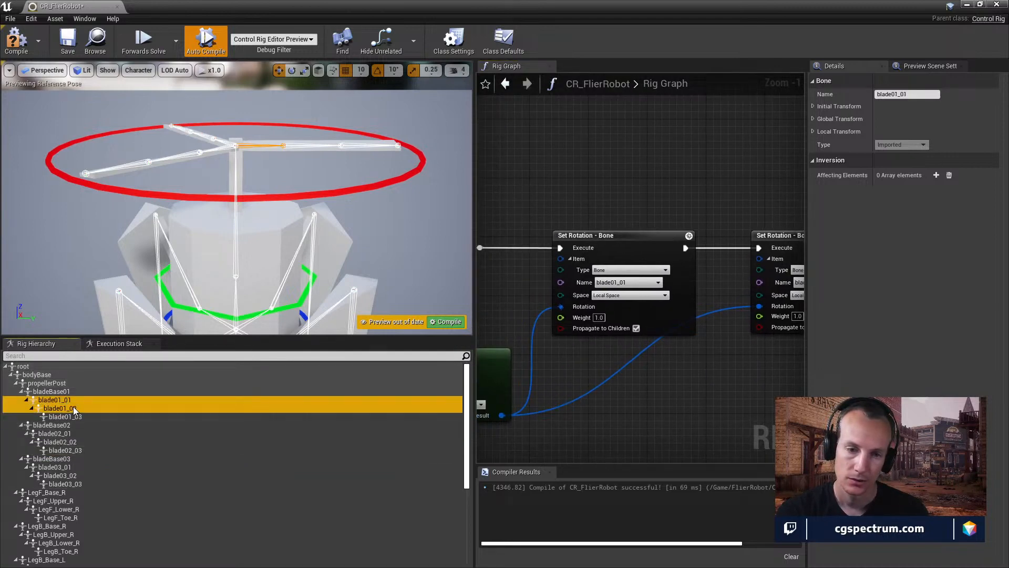
ctrl+click(64, 434)
ctrl+click(64, 442)
ctrl+click(62, 467)
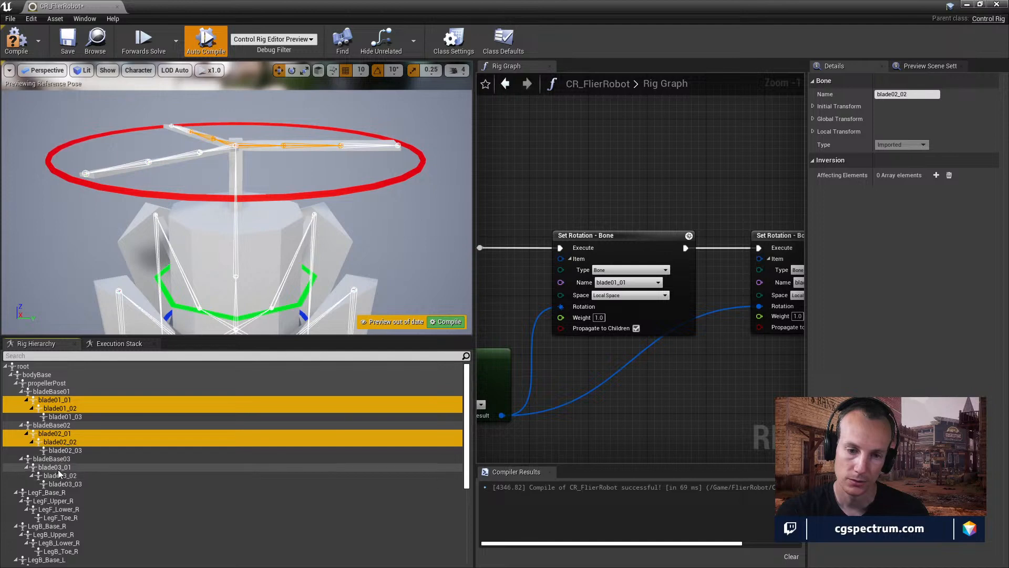
ctrl+click(62, 475)
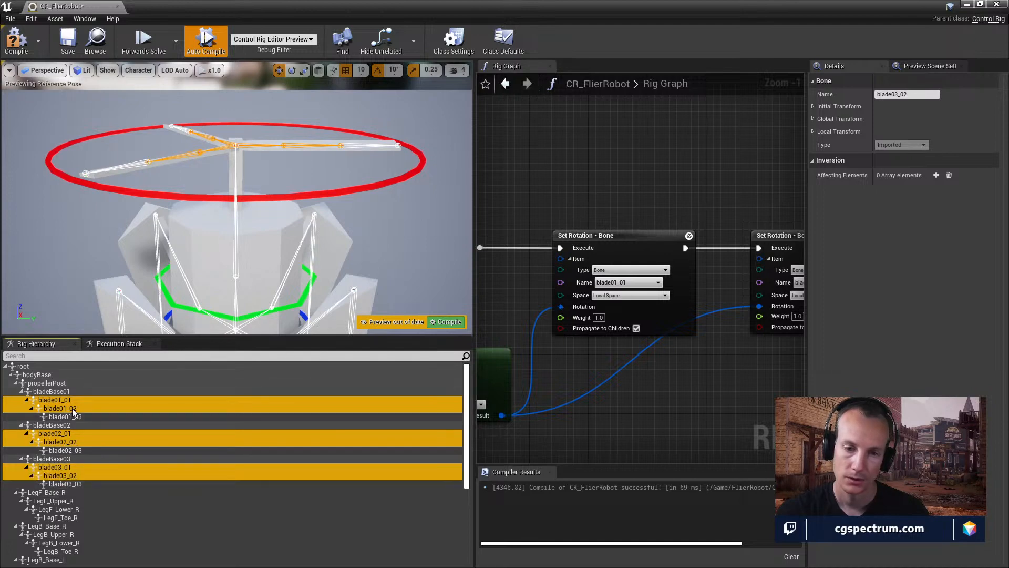
drag(456, 240, 550, 139)
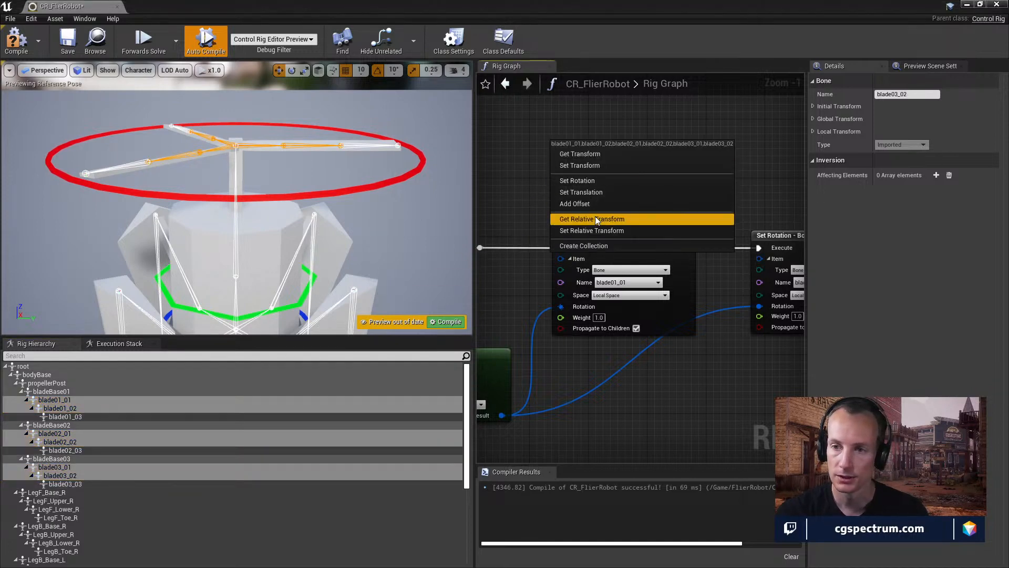
click(592, 245)
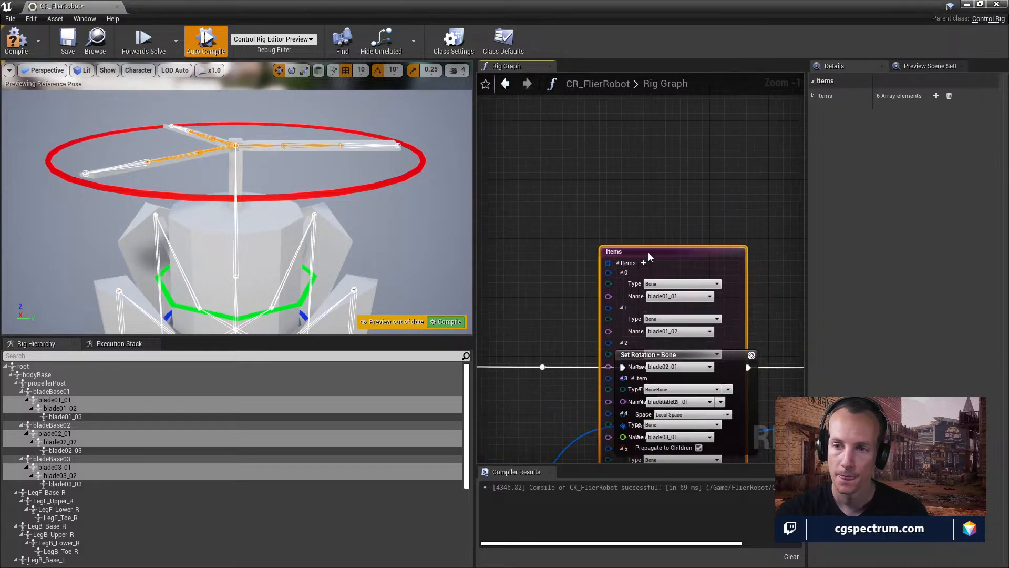
- Move the new Items collection node clear above the Set Rotation nodes
scroll(723, 221, down, 1)
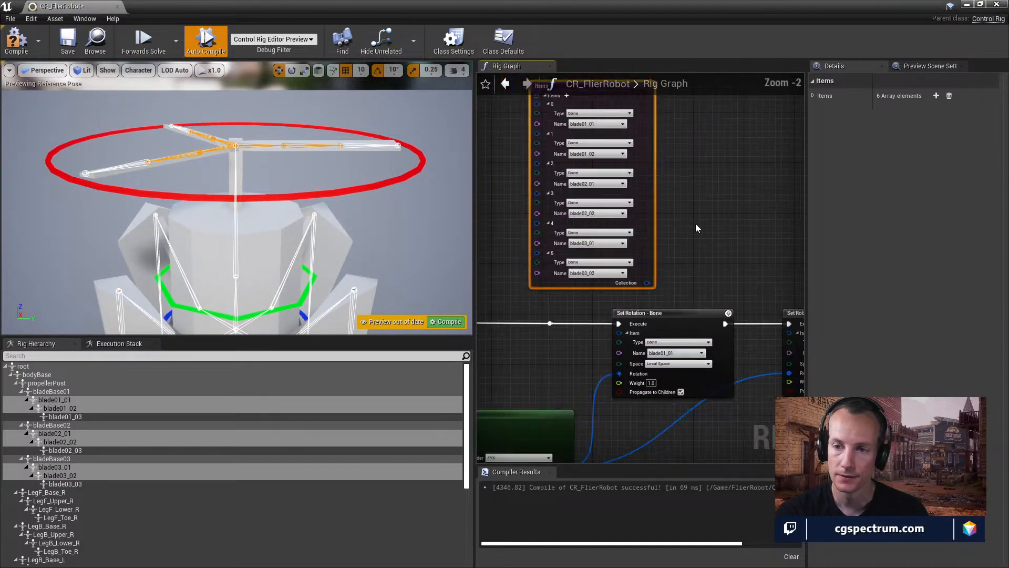
right_drag(695, 226, 694, 280)
drag(589, 145, 589, 134)
- Add a For Each Item node fed by the Items node's Collection output and place it above the Set Rotation nodes
right_drag(757, 251, 696, 199)
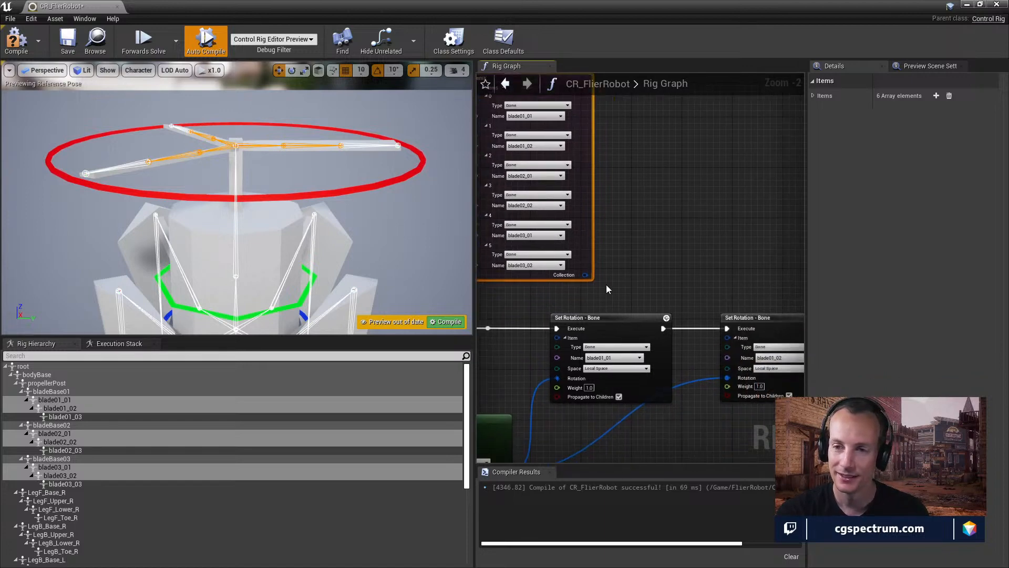
mouse_move(632, 262)
right_down()
mouse_move(622, 232)
mouse_move(626, 260)
right_up()
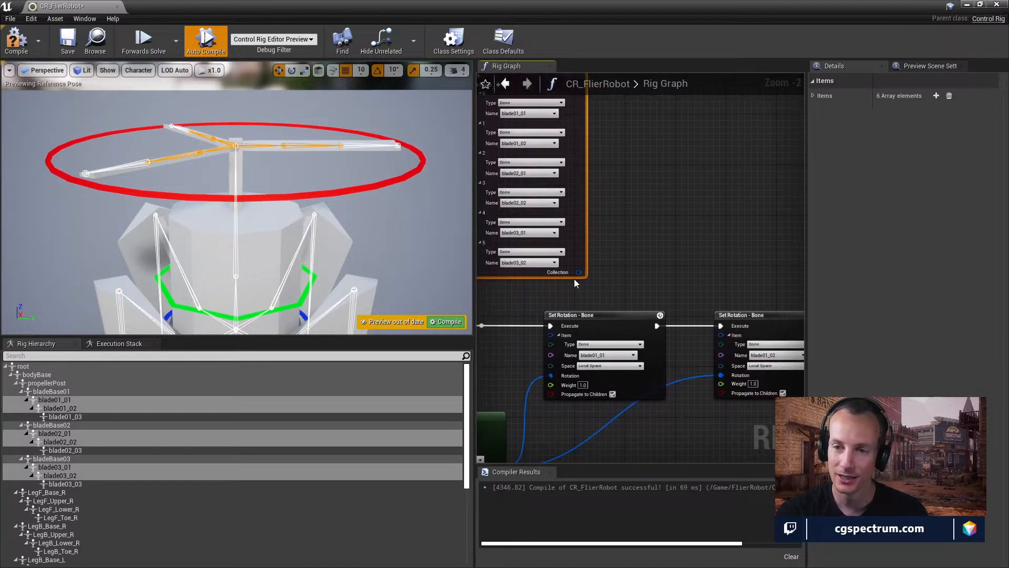
drag(577, 272, 662, 243)
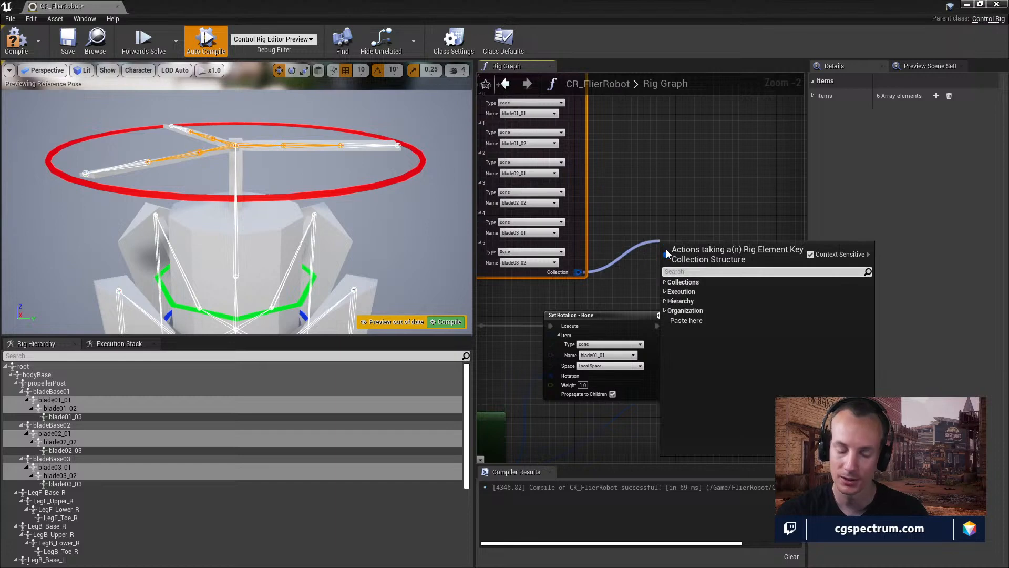
text(for)
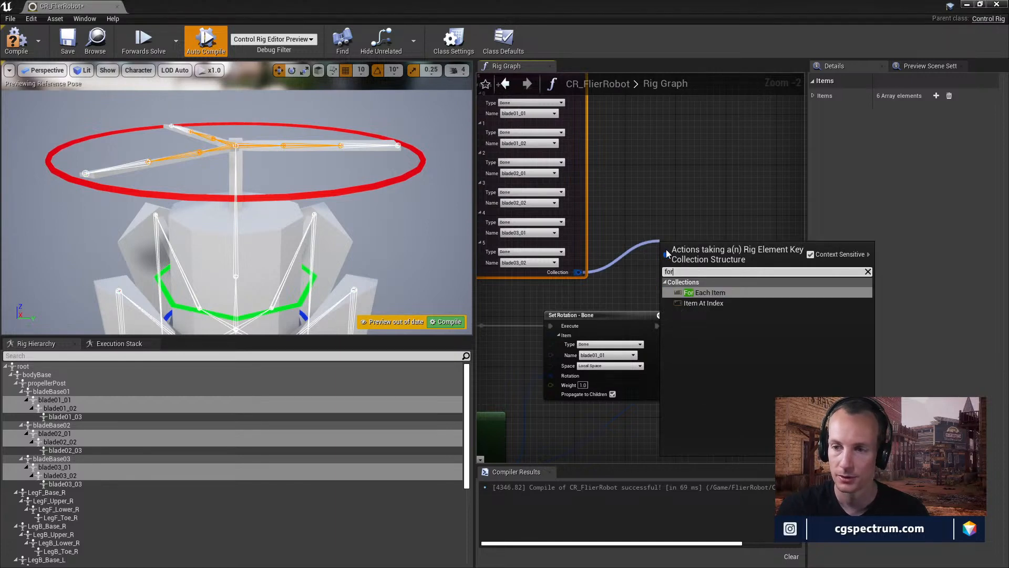
click(714, 292)
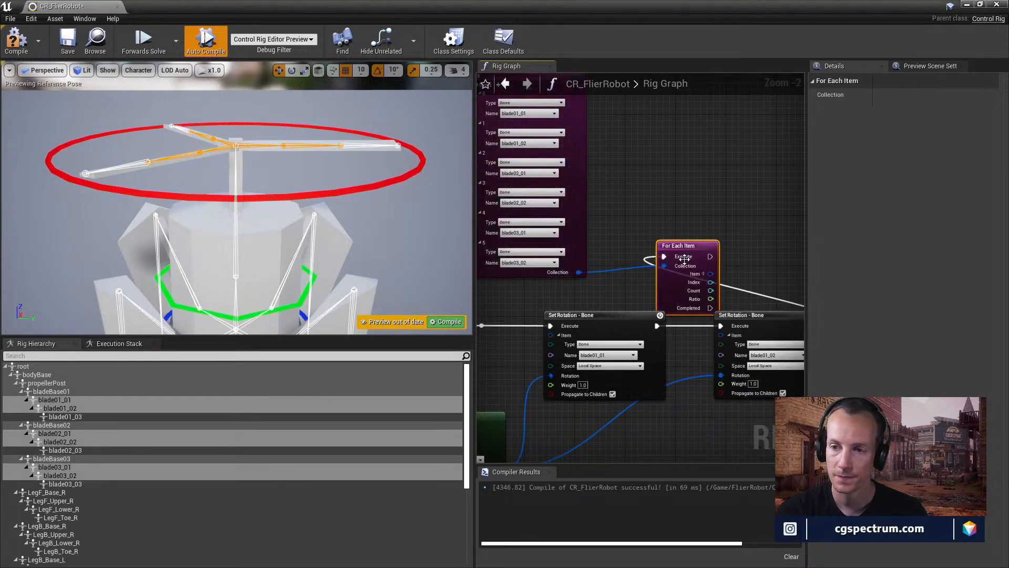
drag(683, 257, 677, 220)
- Route execution from the reroute point into the For Each Item node and move the Items node higher to clear the wire
right_drag(627, 251, 696, 242)
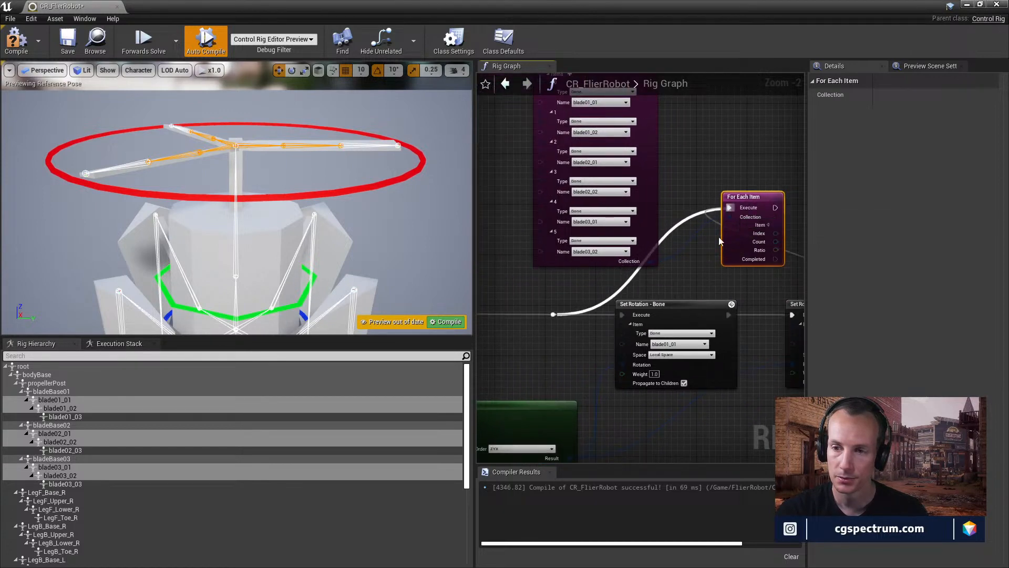
right_drag(690, 284, 588, 305)
right_drag(580, 201, 643, 259)
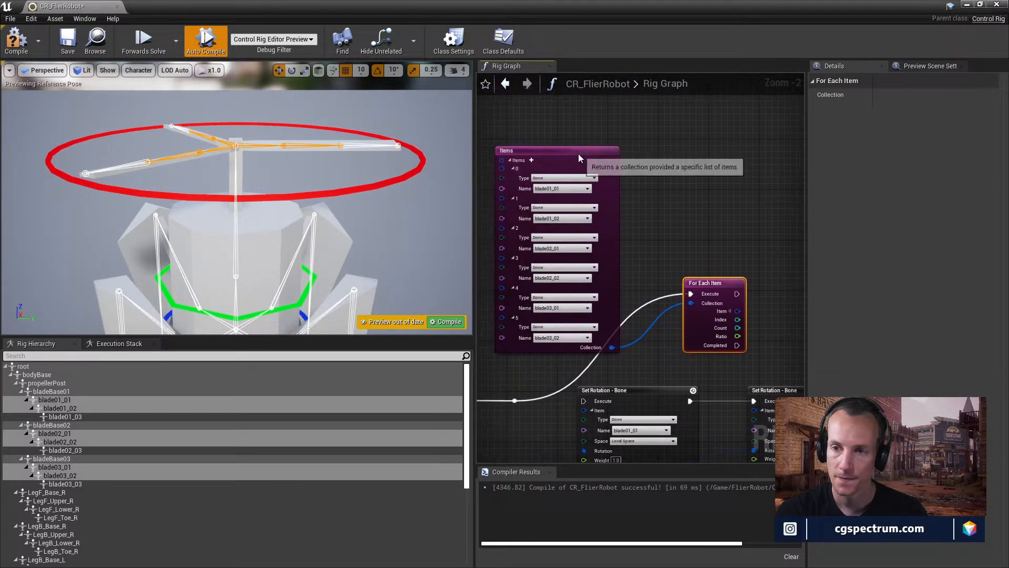
drag(578, 153, 574, 108)
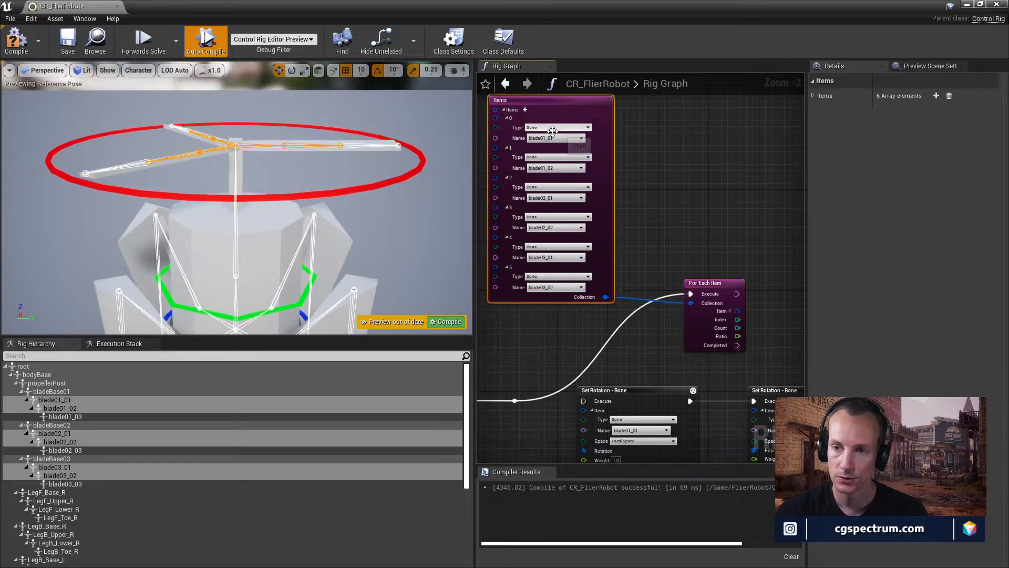
- Move the For Each Item node closer to the Items node and connect its Item output to the blade01_02 Set Rotation node's Item input
scroll(584, 170, up, 2)
right_drag(719, 234, 735, 175)
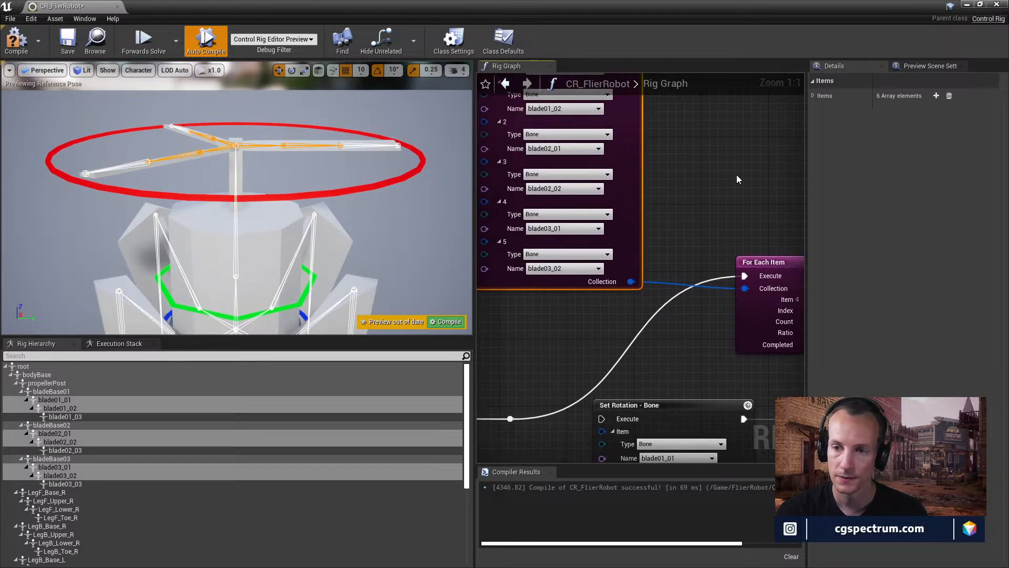
right_drag(755, 215, 626, 155)
drag(640, 202, 588, 203)
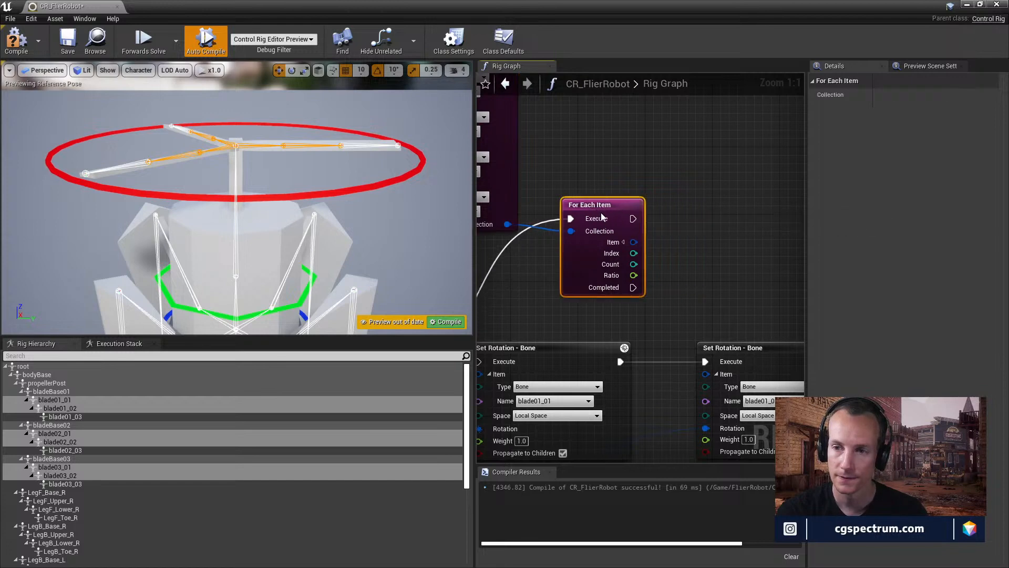
right_drag(662, 246, 612, 217)
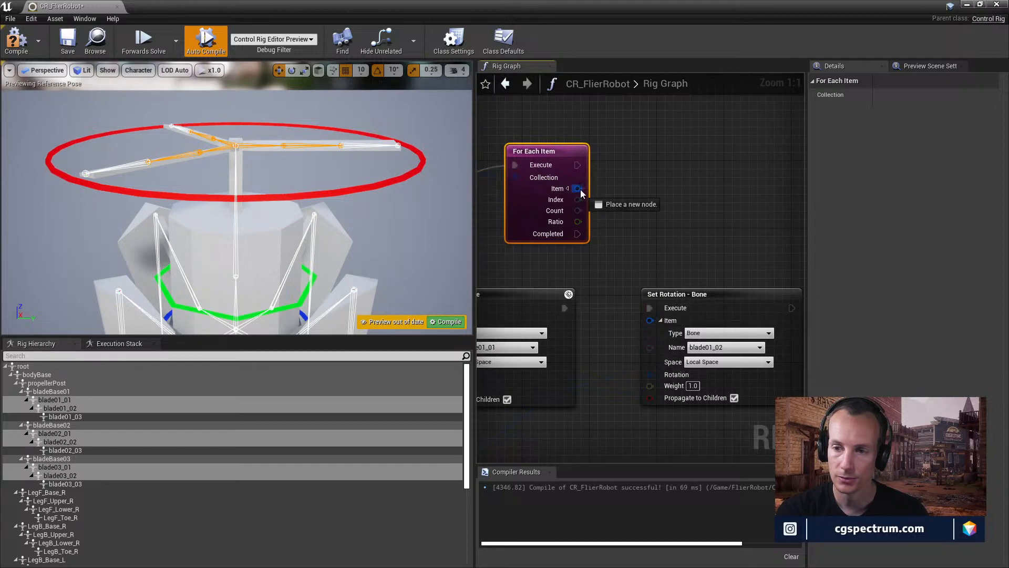
drag(637, 301, 651, 322)
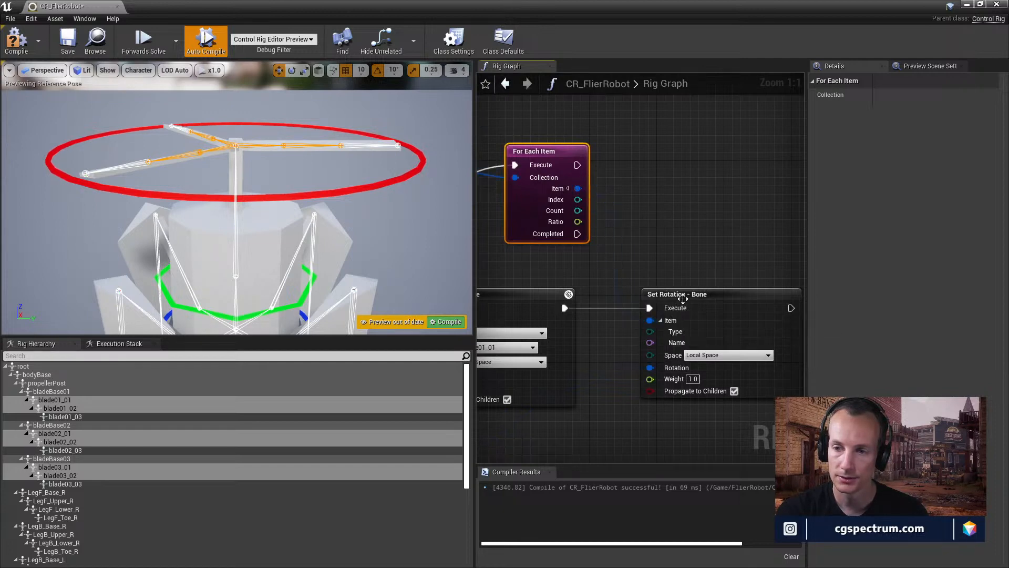
- Raise the loop-driven Set Rotation node and connect the For Each Item node's upper Execute output to its Execute input
drag(684, 293, 691, 235)
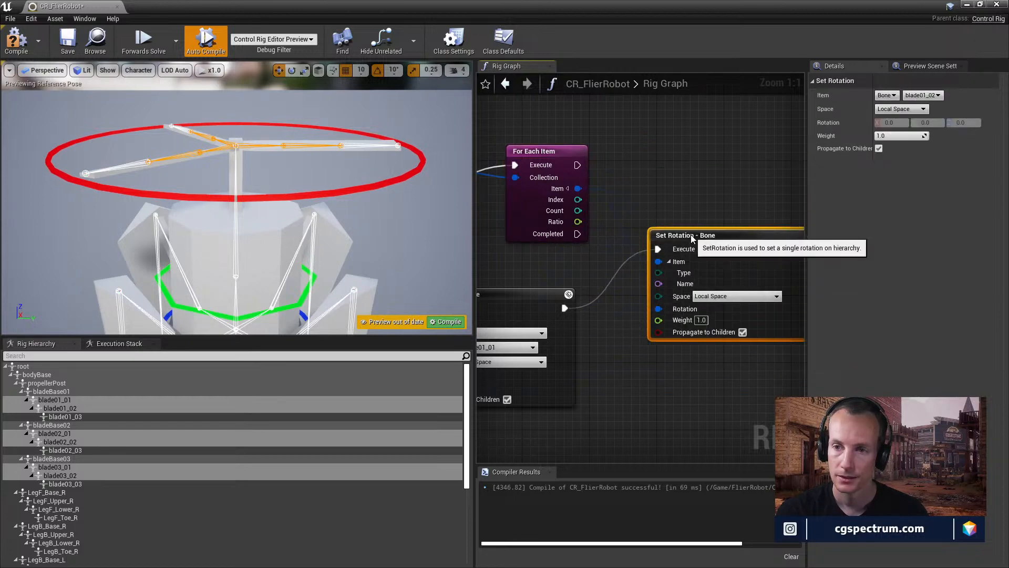
drag(577, 165, 580, 170)
drag(660, 245, 659, 248)
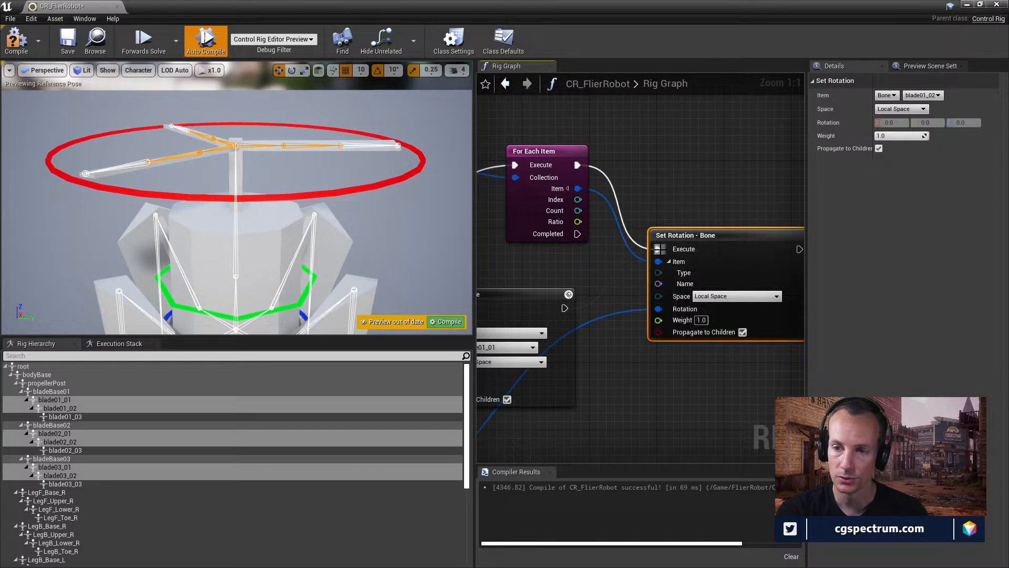
right_drag(644, 275, 555, 250)
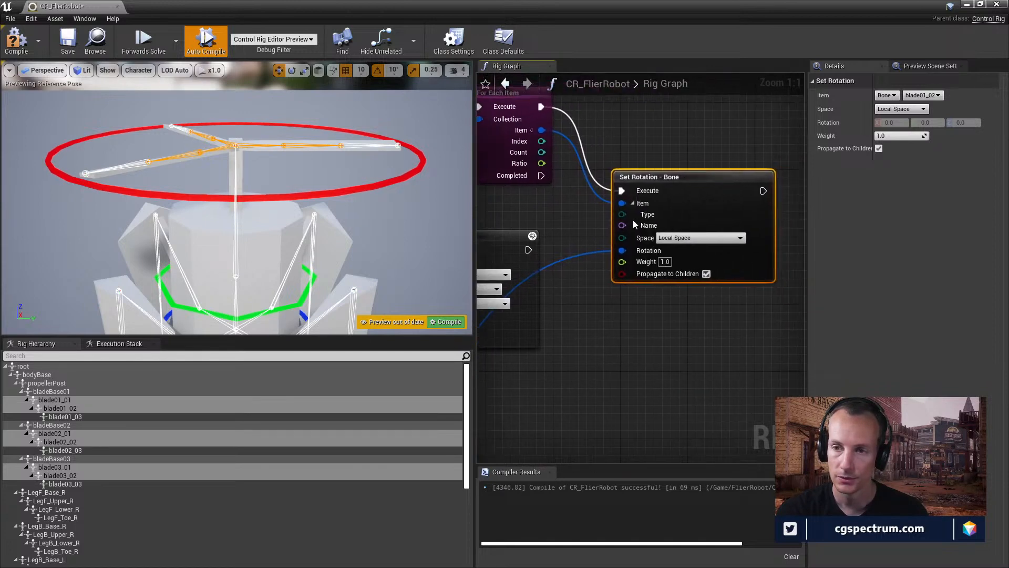
- Separate the blade01_01 Set Rotation node from the loop-driven one and remove it from the graph
drag(685, 183, 807, 199)
drag(496, 234, 688, 202)
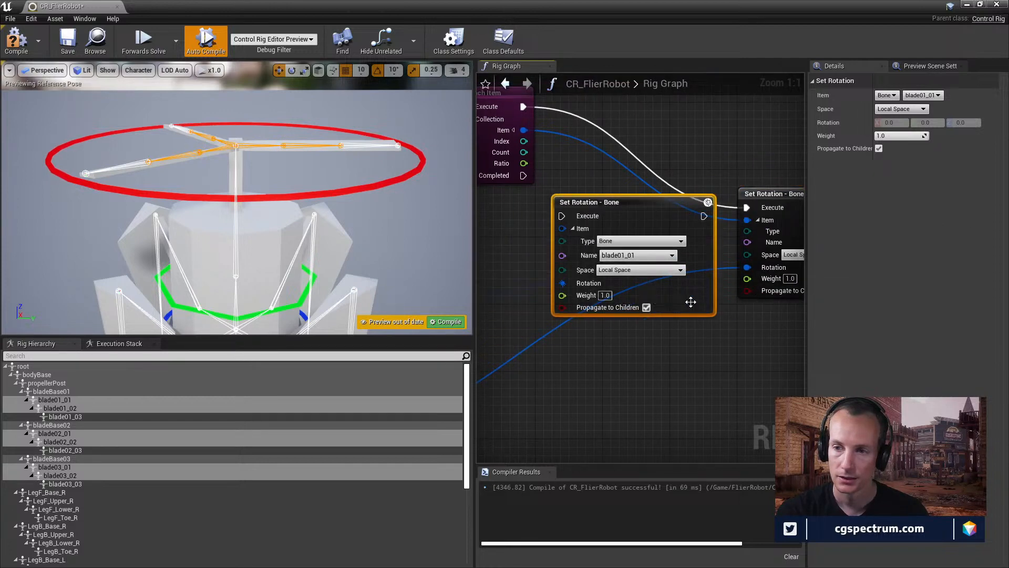
right_drag(691, 302, 680, 325)
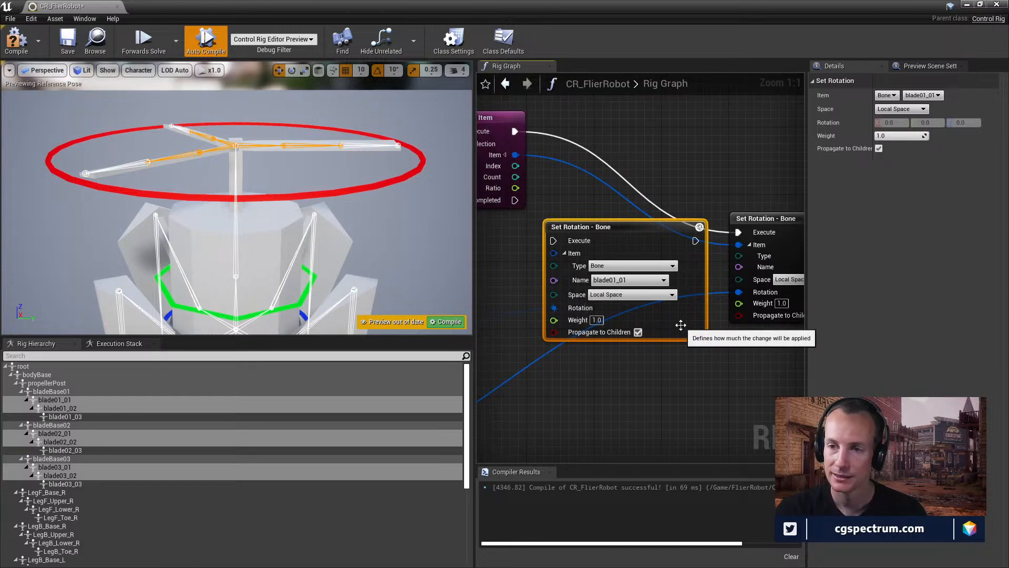
right_drag(699, 329, 679, 321)
drag(601, 228, 615, 392)
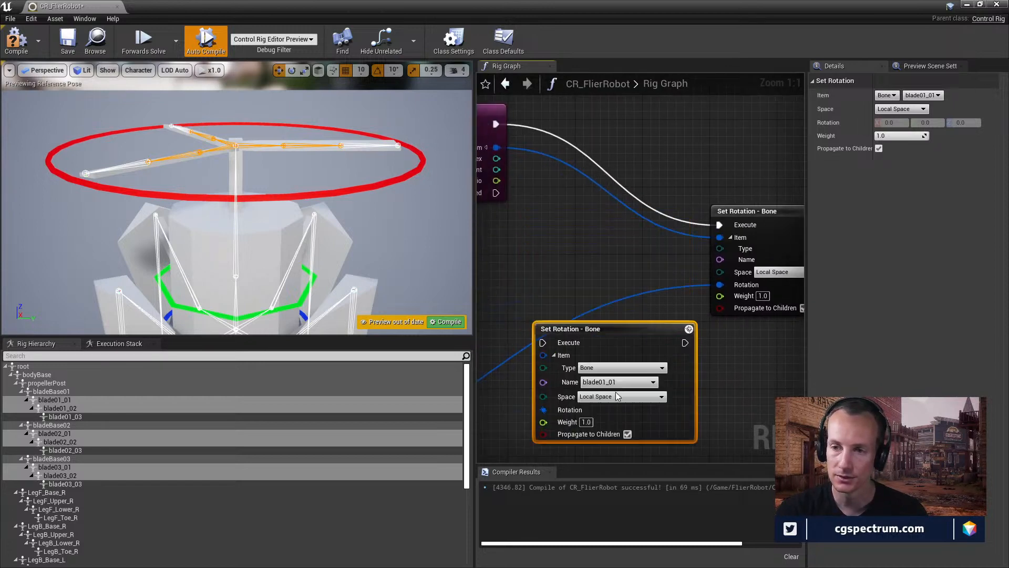
key(ctrl+z)
key(ctrl+z)
right_drag(643, 231, 676, 398)
right_drag(651, 200, 592, 335)
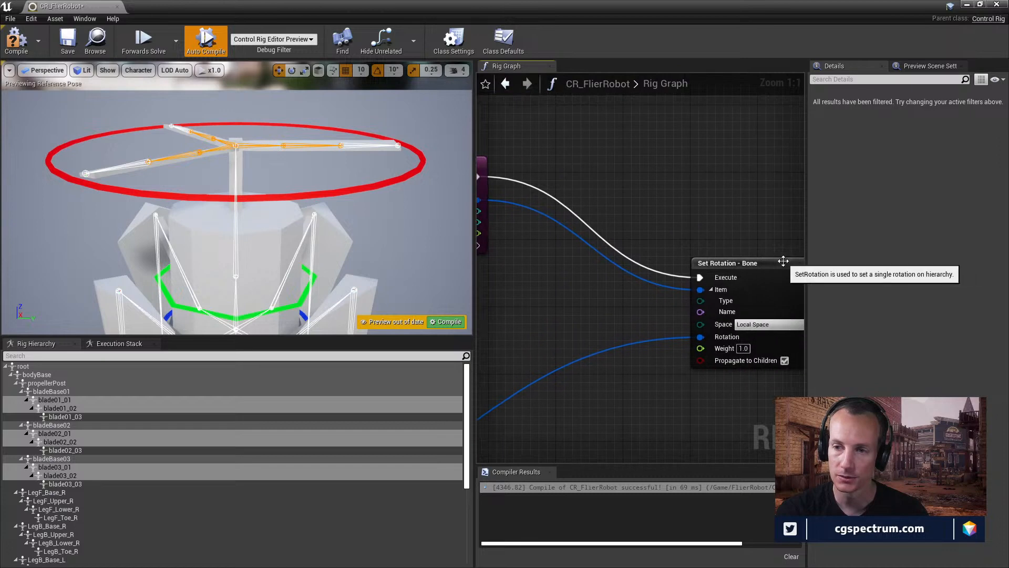
- Move the remaining Set Rotation node back close to the For Each Item node
drag(783, 261, 632, 252)
right_drag(570, 237, 715, 202)
right_drag(645, 223, 599, 212)
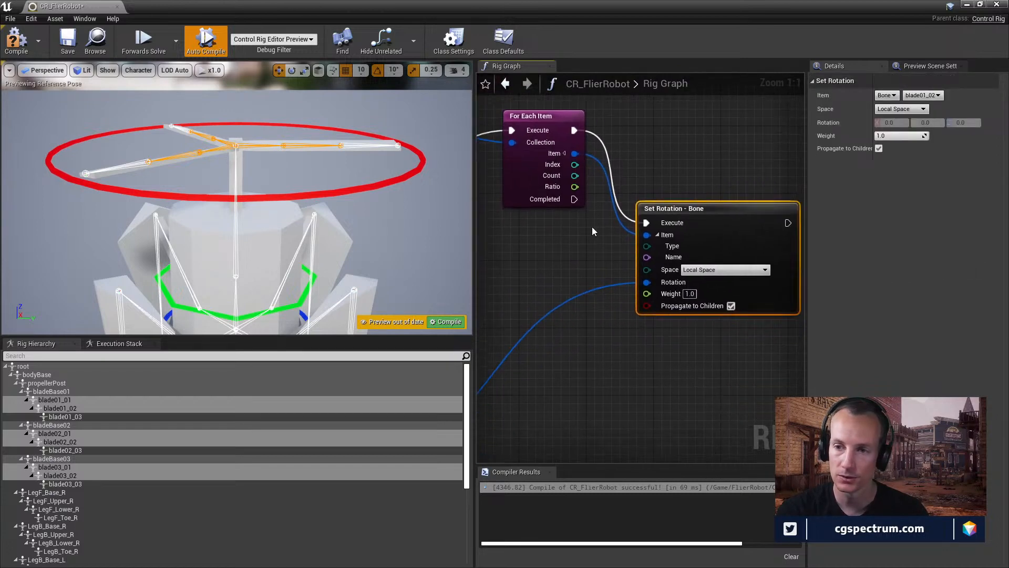
right_drag(545, 311, 586, 307)
scroll(628, 276, down, 3)
scroll(638, 312, down, 2)
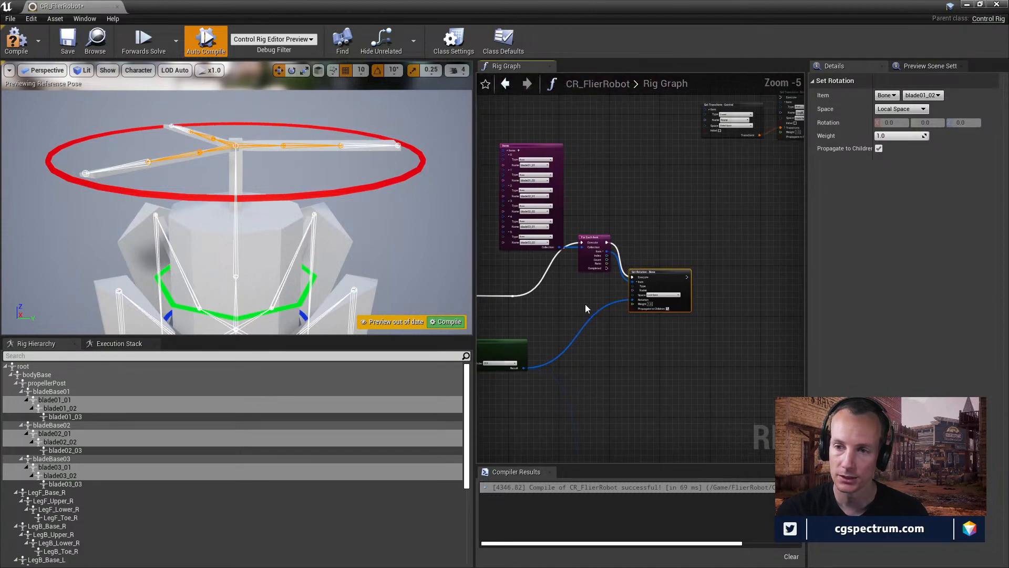
- Lower the For Each Item and Set Rotation nodes to straighten the execution wire, and adjust the spacing between the two
drag(659, 250, 595, 295)
scroll(595, 295, up, 4)
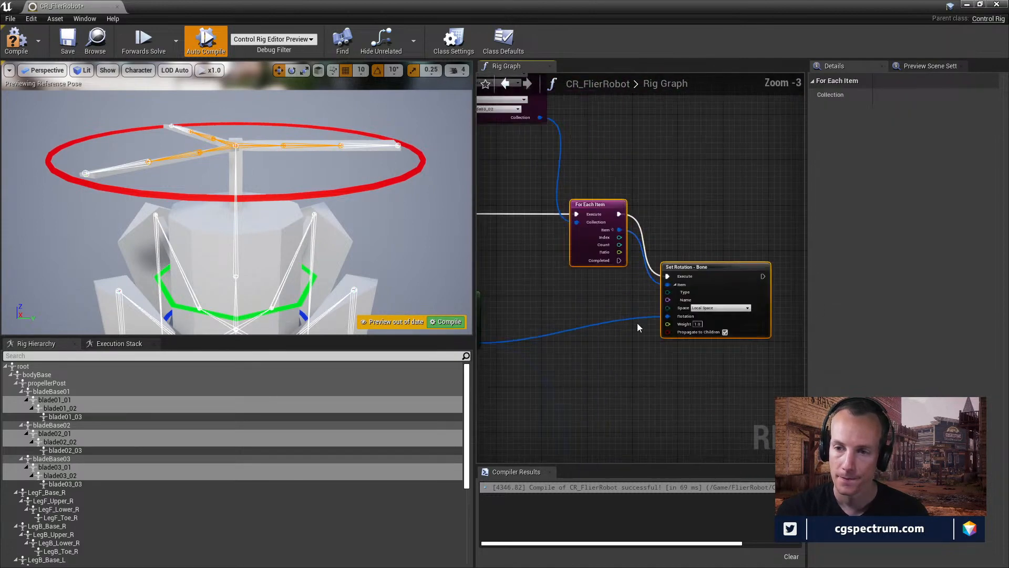
click(576, 279)
right_drag(625, 324, 562, 319)
drag(675, 245, 707, 222)
scroll(512, 304, up, 1)
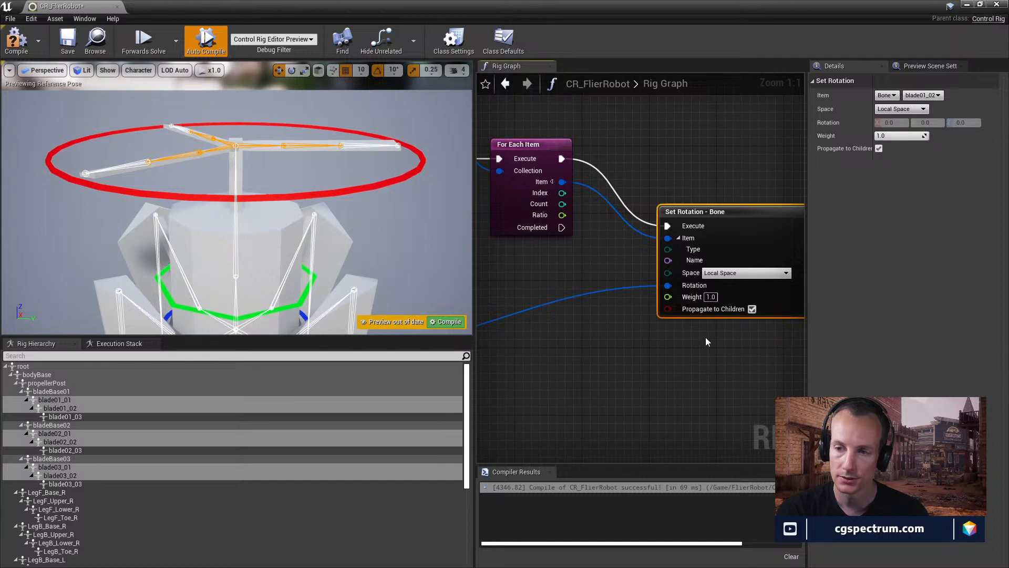
right_drag(634, 331, 687, 346)
scroll(680, 335, down, 1)
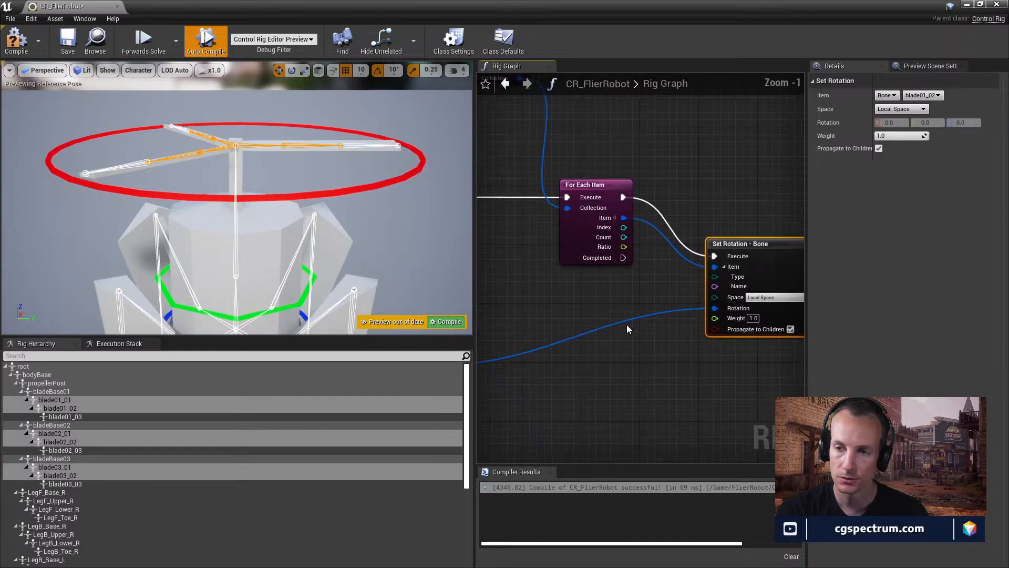
right_drag(611, 302, 671, 274)
scroll(671, 274, down, 2)
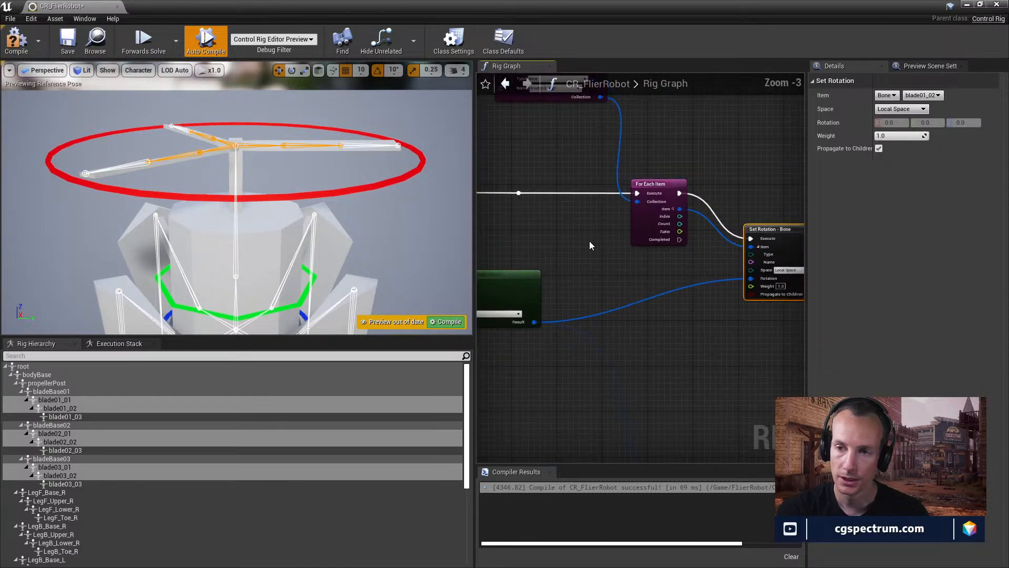
- Compile the rig and move PropellerPost_CTRL up and down to test how all the blades bend
click(16, 40)
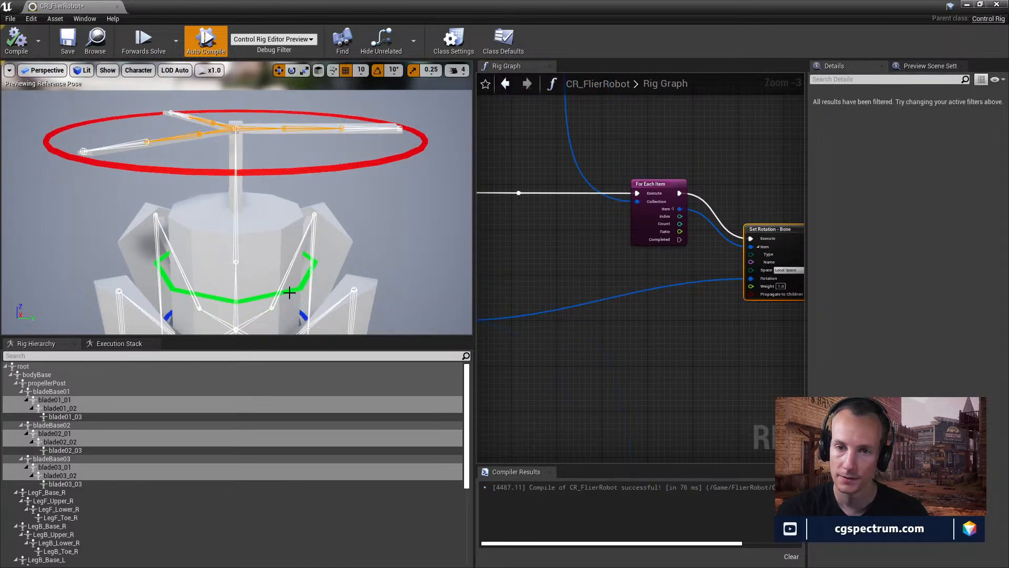
click(260, 297)
drag(236, 285, 256, 290)
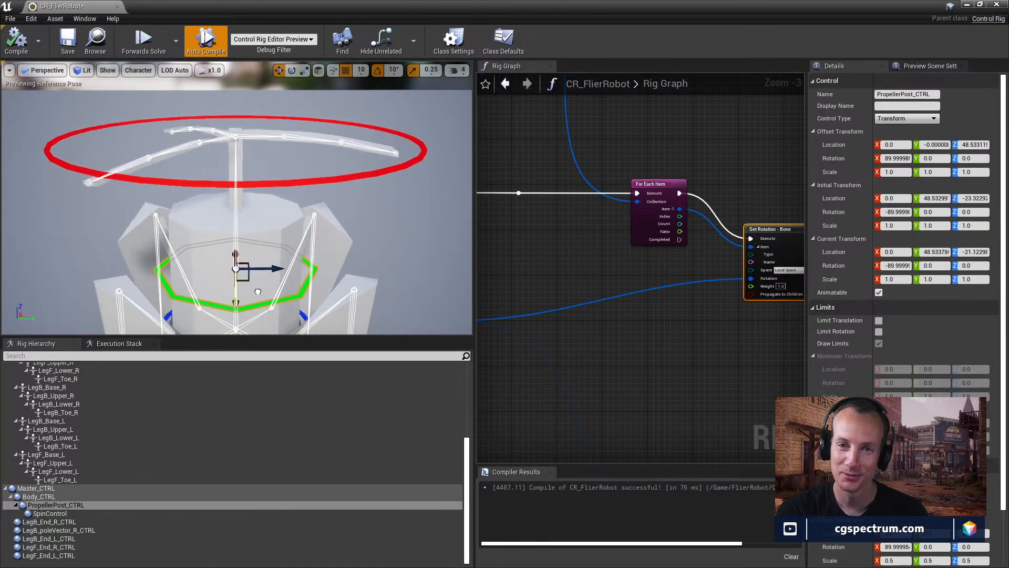
- Set the Verlet (Vector) node's Strength to 16, recompile, and move PropellerPost_CTRL vertically to test it
click(636, 258)
scroll(676, 260, down, 3)
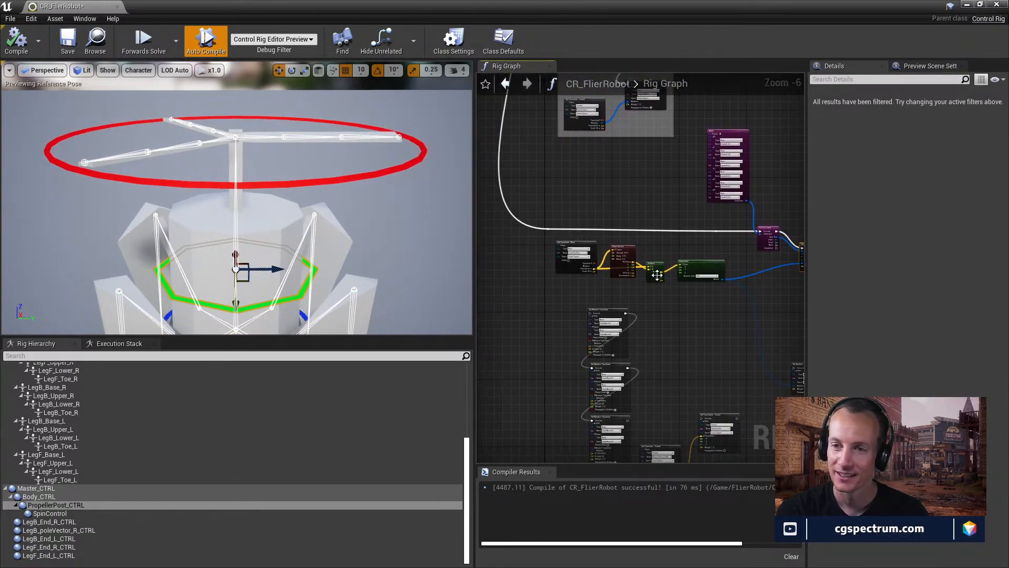
scroll(689, 329, up, 5)
scroll(656, 321, up, 1)
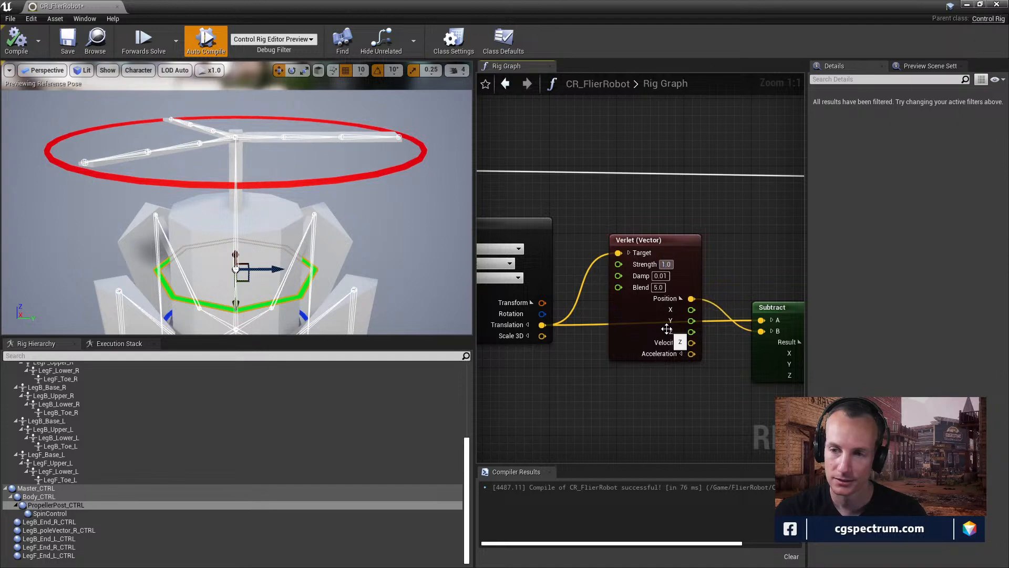
click(23, 42)
drag(238, 293, 237, 252)
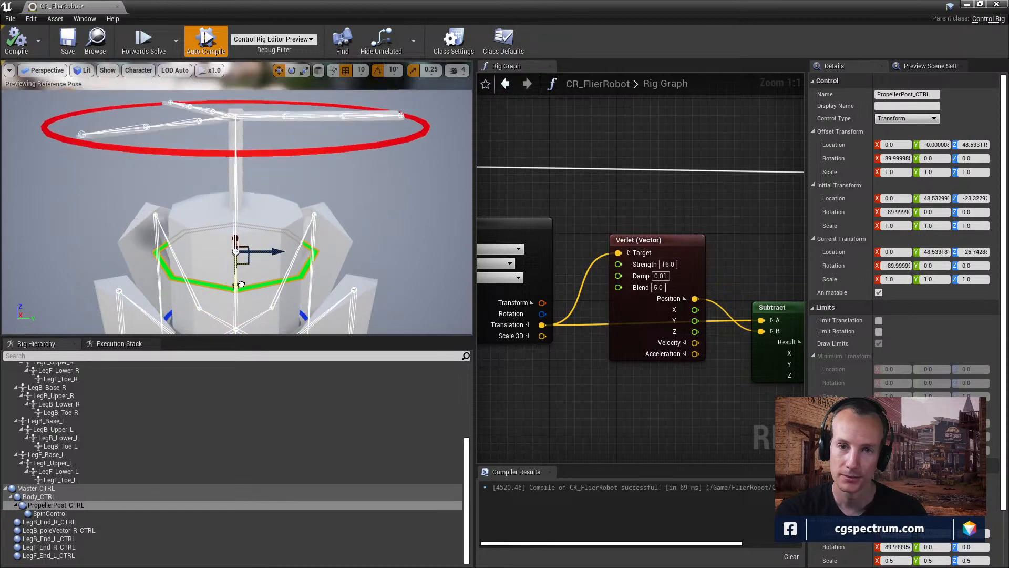
- Set the Verlet (Vector) node's Strength to 256 and test the blade motion with PropellerPost_CTRL while viewing the whole robot
click(667, 264)
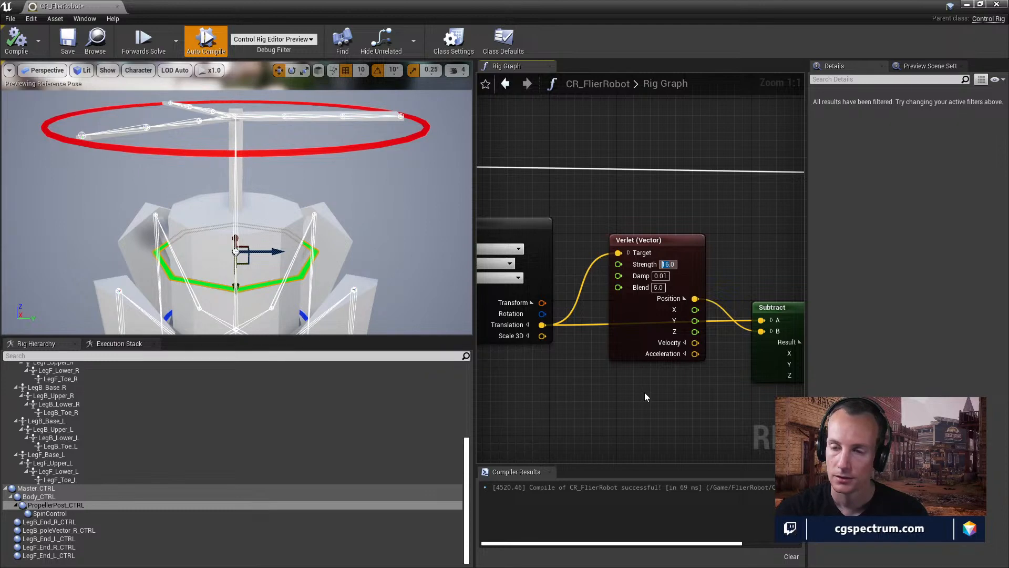
text(256)
key(Return)
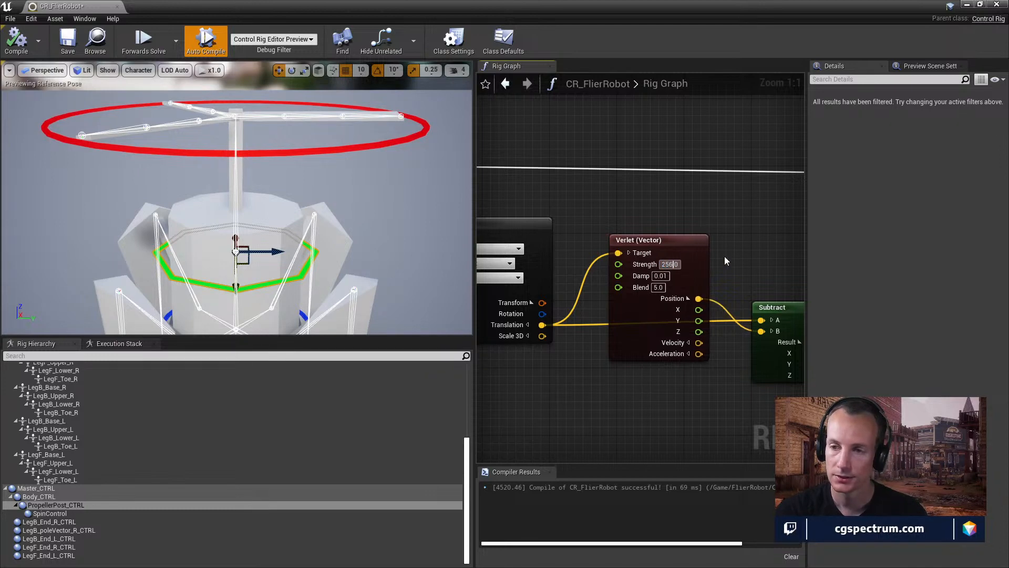
drag(242, 279, 189, 328)
alt+right_drag(189, 329, 158, 315)
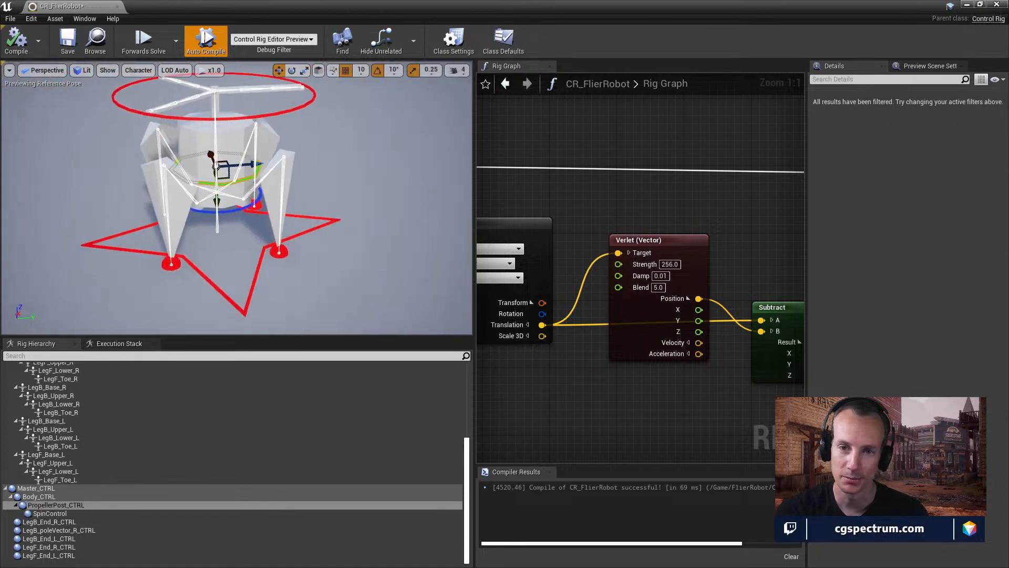
alt+middle_drag(184, 208, 273, 258)
mouse_move(299, 252)
mouse_down()
mouse_move(301, 228)
mouse_move(303, 268)
mouse_move(304, 222)
mouse_move(305, 256)
mouse_move(301, 234)
mouse_move(302, 248)
mouse_up()
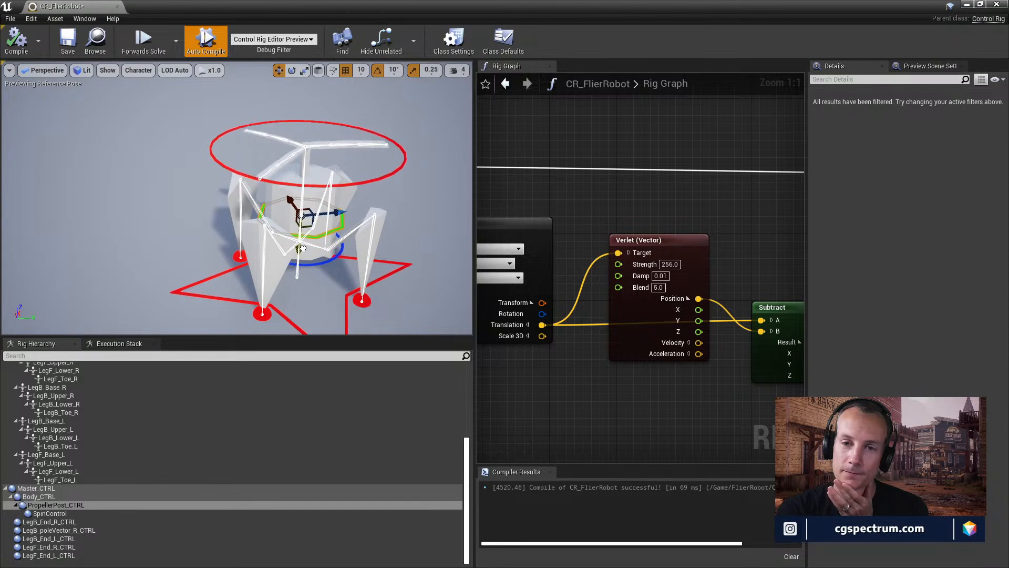
- Rotate SpinControl to turn the propeller, and move PropellerPost_CTRL up and down to test the blades in that orientation
click(384, 177)
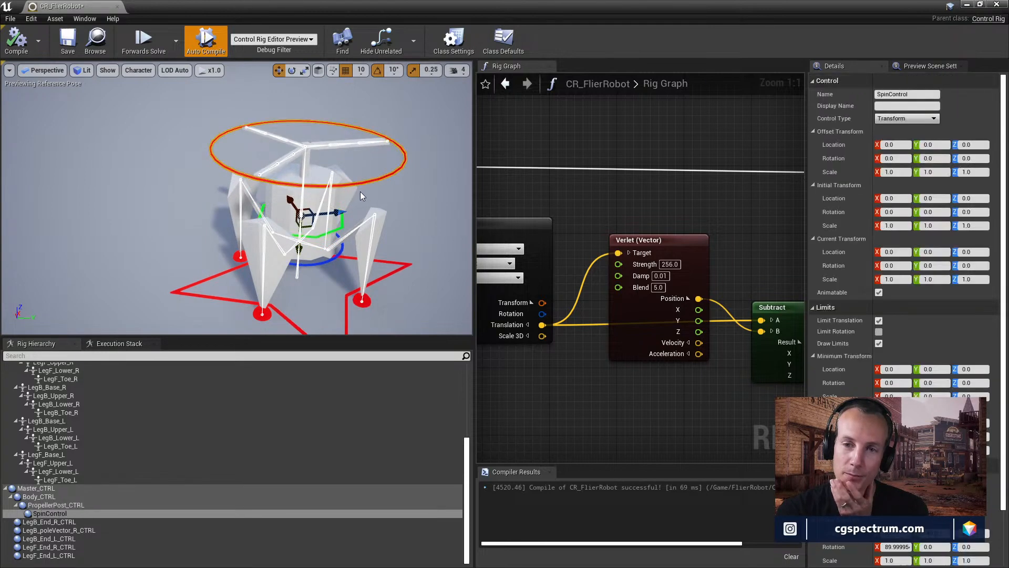
click(293, 72)
drag(289, 240, 450, 275)
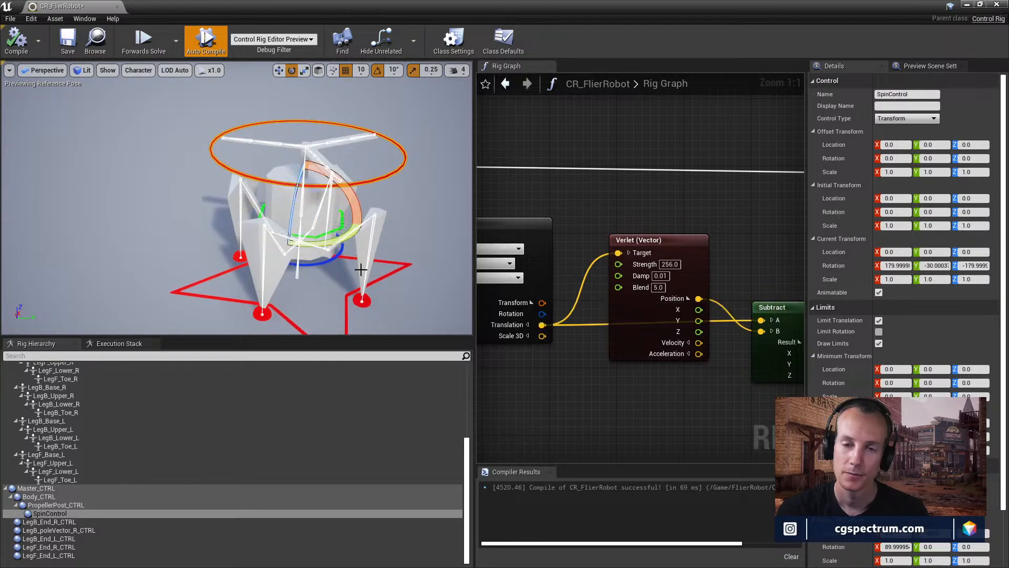
click(320, 263)
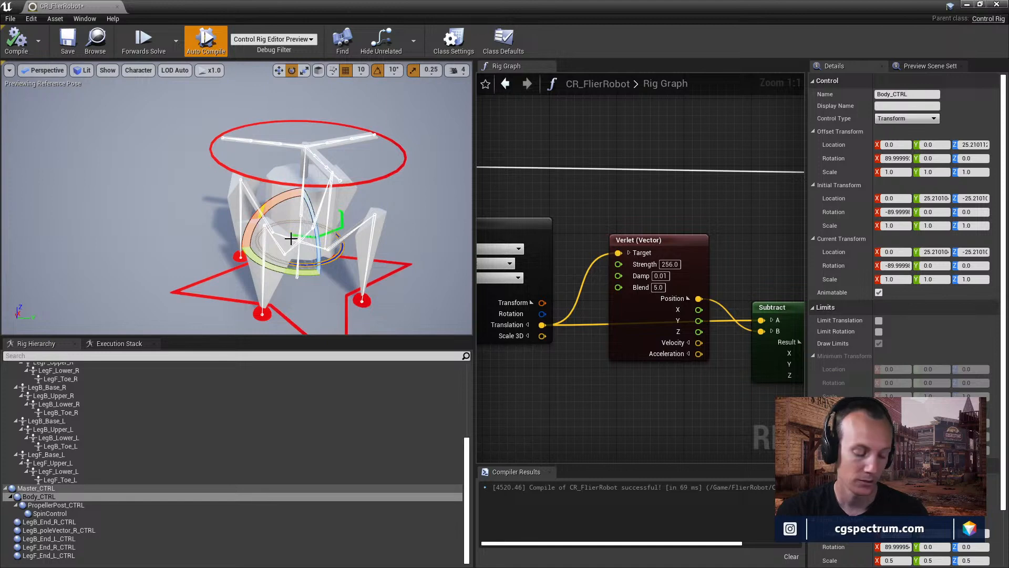
click(336, 229)
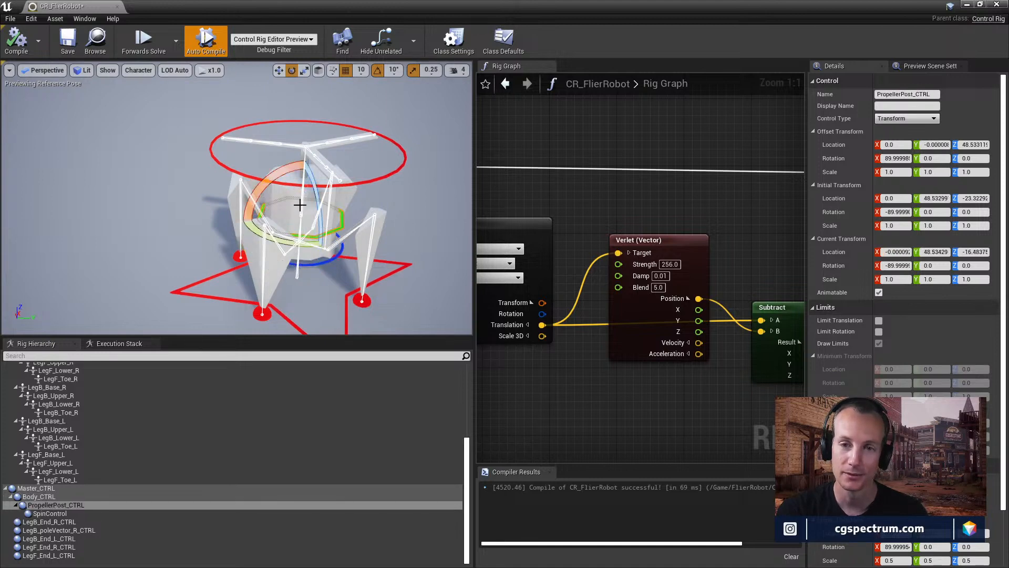
click(278, 71)
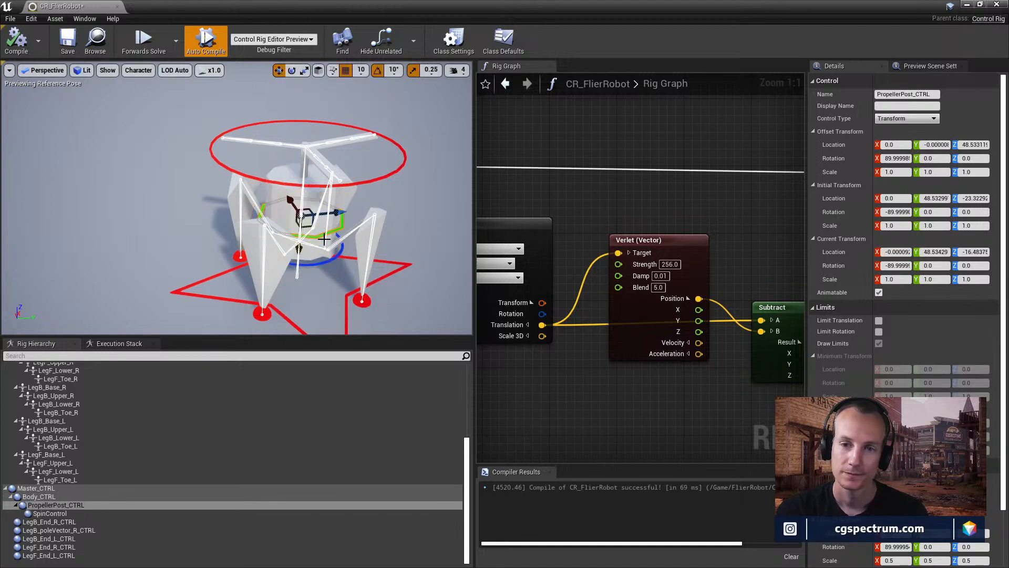
mouse_move(299, 251)
mouse_down()
mouse_move(300, 214)
mouse_move(309, 270)
mouse_move(304, 235)
mouse_move(305, 256)
mouse_up()
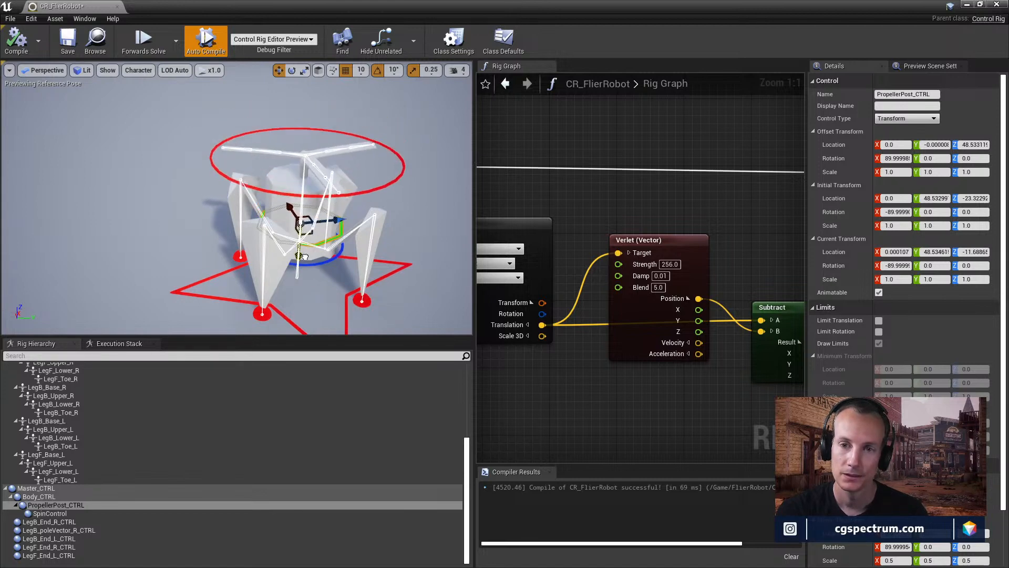
- Examine the Items node's blade bone list and the propeller blades up close while moving PropellerPost_CTRL
right_drag(613, 166, 419, 380)
right_drag(605, 252, 679, 365)
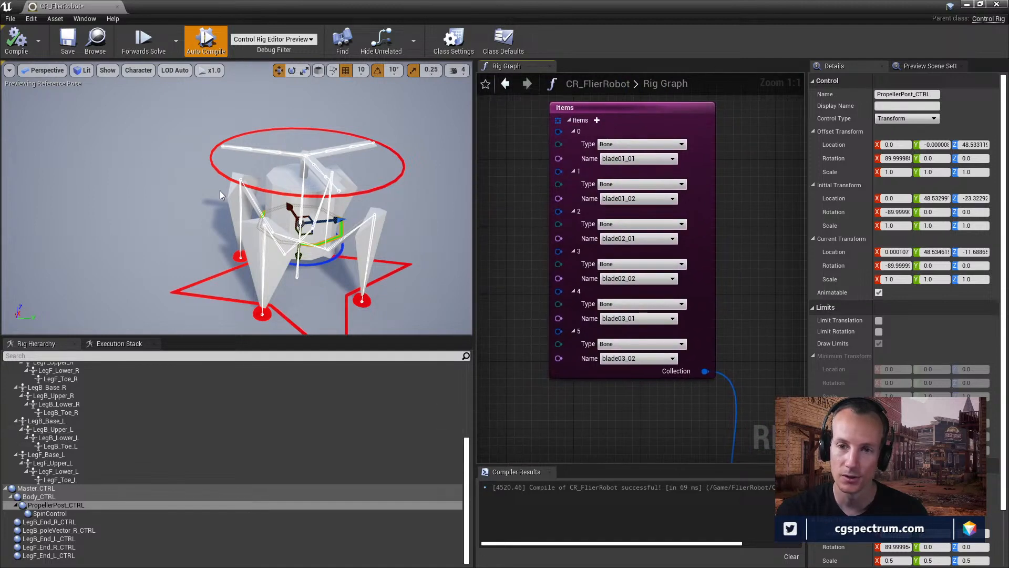
right_drag(222, 192, 207, 219)
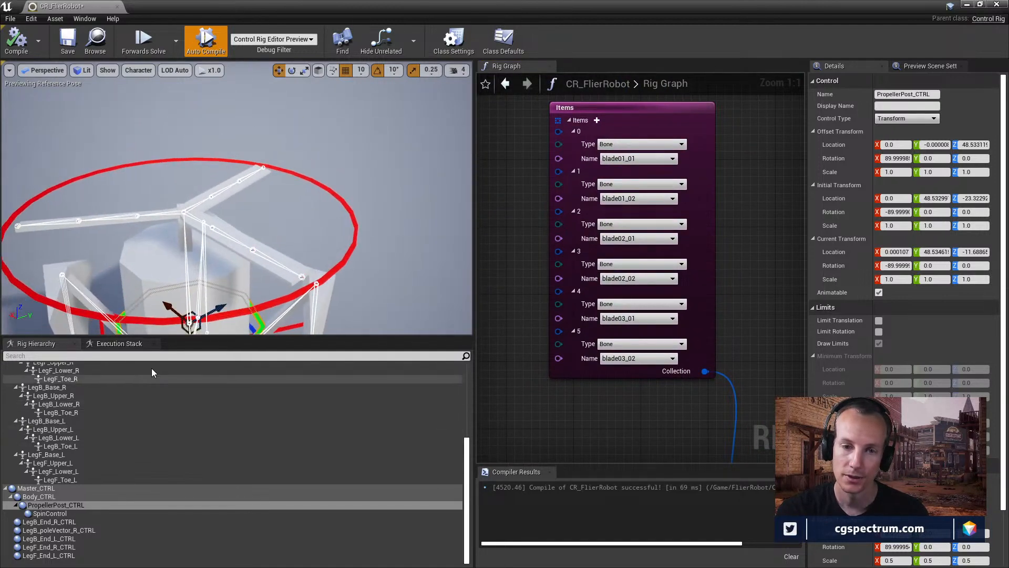
middle_drag(218, 288, 214, 298)
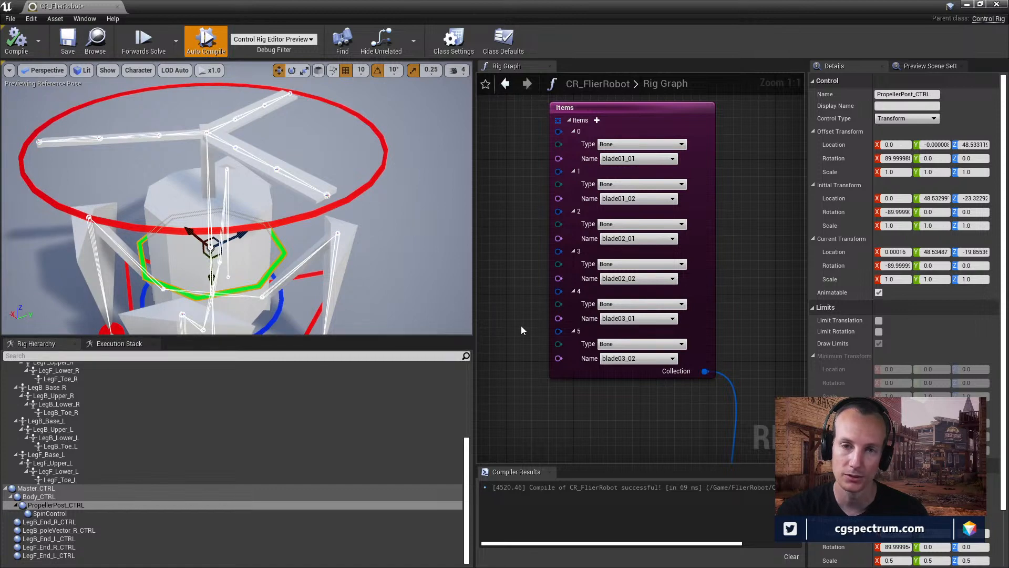
- Try adding a seventh Bone entry, bladeBase01, to the Items node, recompile, and test the blades by moving PropellerPost_CTRL vertically
click(597, 120)
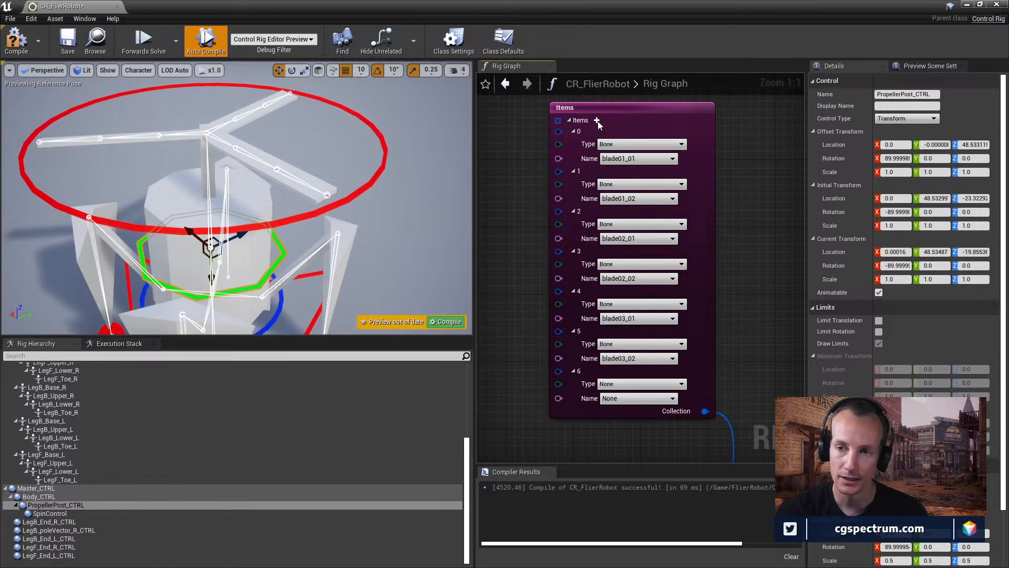
click(643, 384)
click(626, 401)
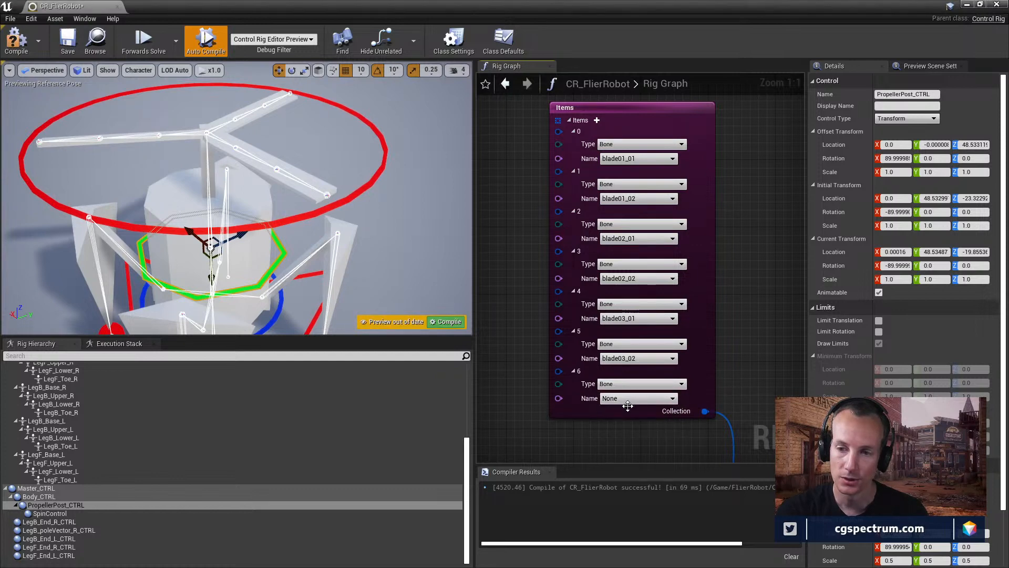
click(636, 399)
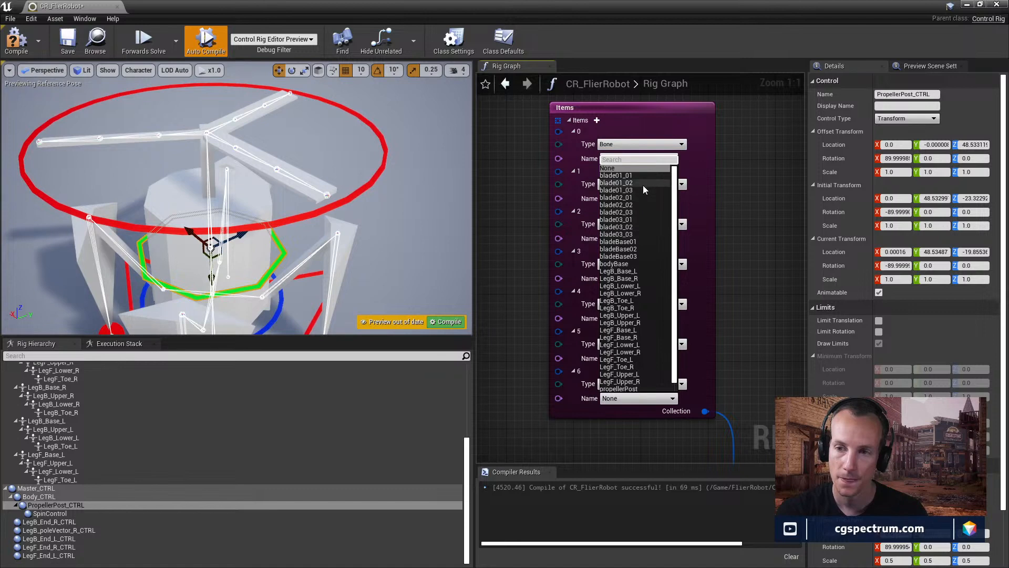
scroll(645, 361, down, 1)
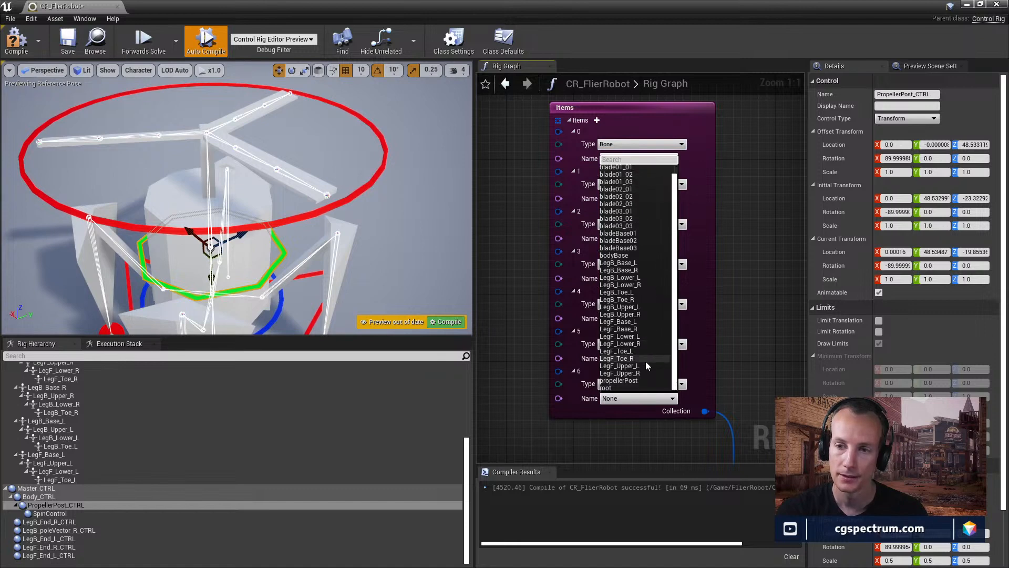
click(629, 233)
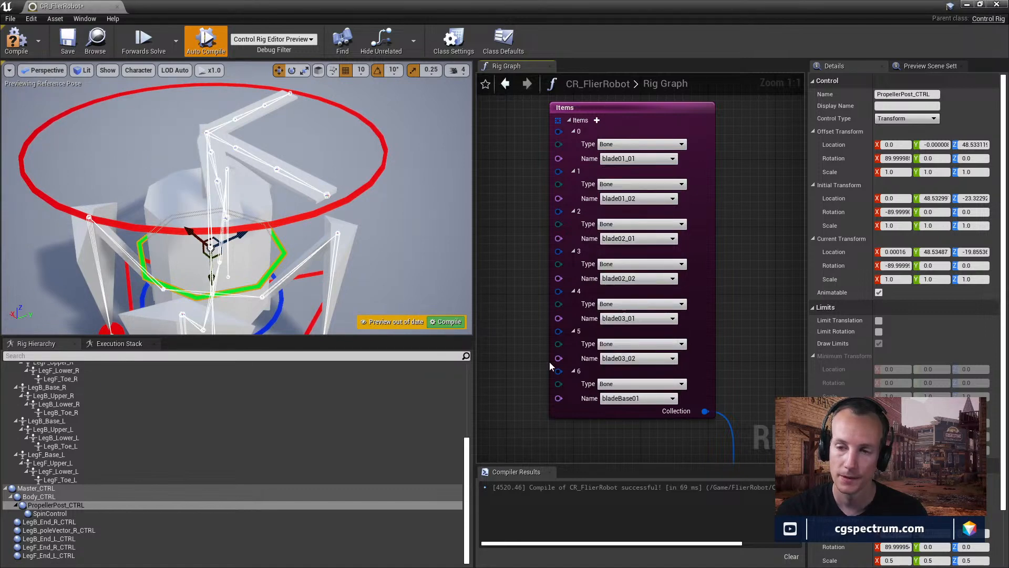
click(23, 44)
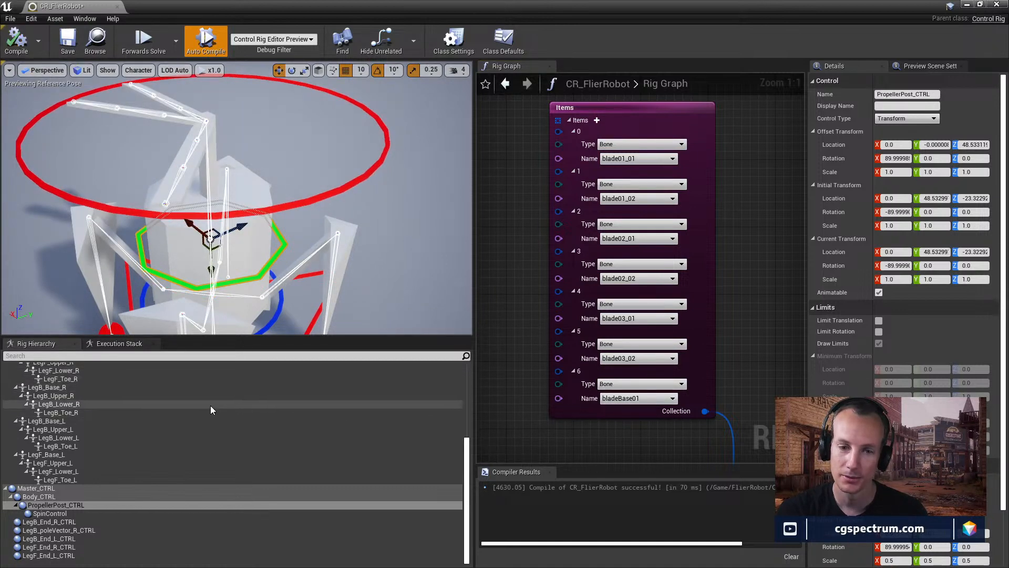
mouse_move(212, 269)
mouse_down()
mouse_move(211, 216)
mouse_move(212, 275)
mouse_up()
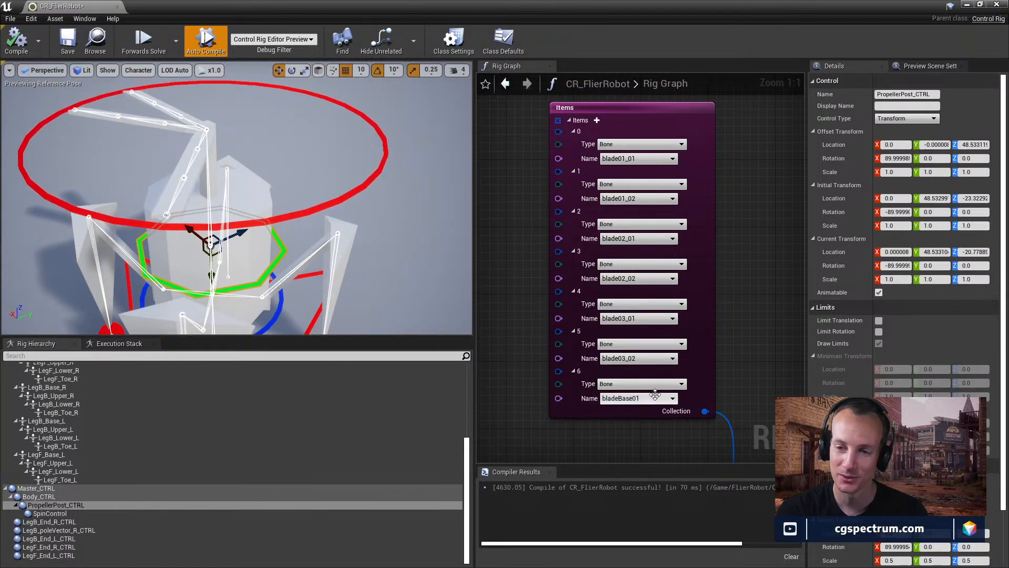
- Remove the bladeBase01 entry from the Items node's array
right_drag(730, 379, 718, 250)
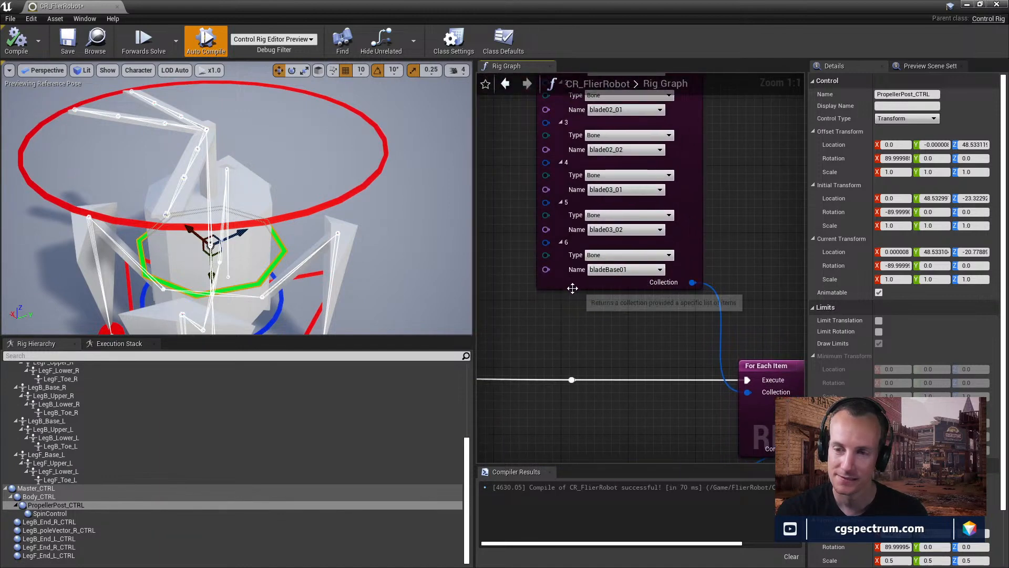
right_click(563, 243)
right_click(546, 247)
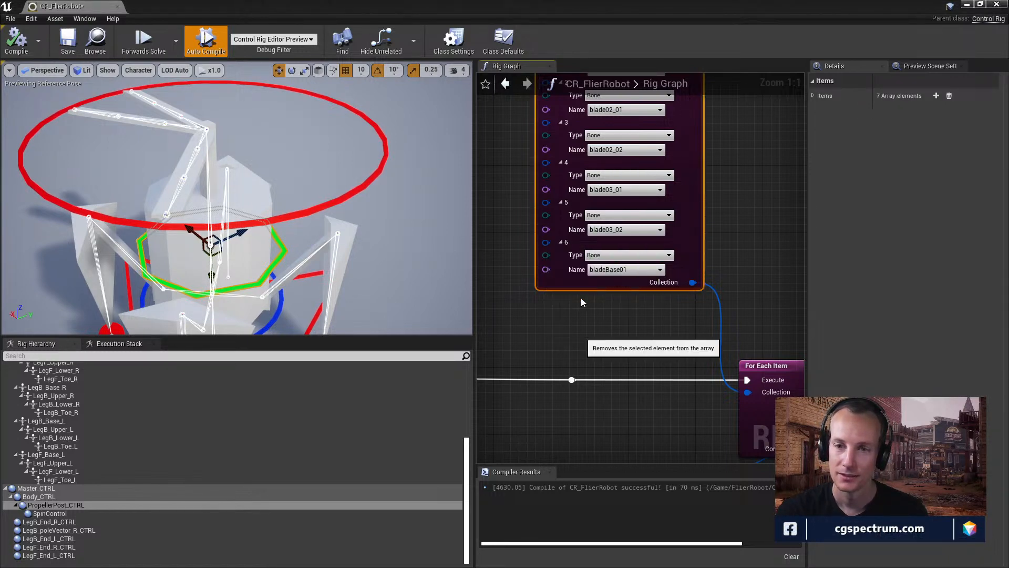
click(581, 296)
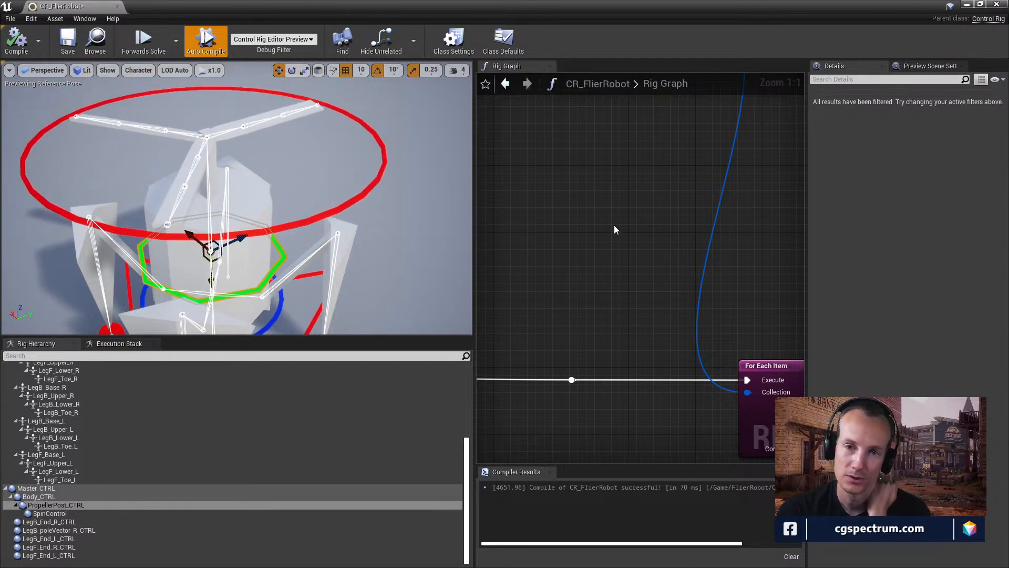
- Move PropellerPost_CTRL up and down to test the blade bending up close and with the whole robot in view
drag(209, 277, 187, 273)
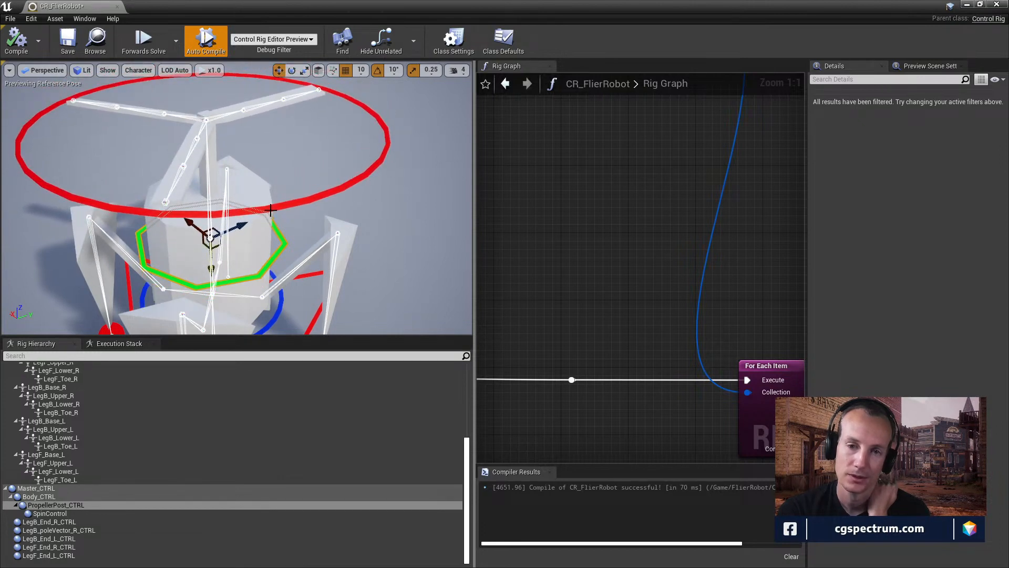
scroll(567, 219, down, 5)
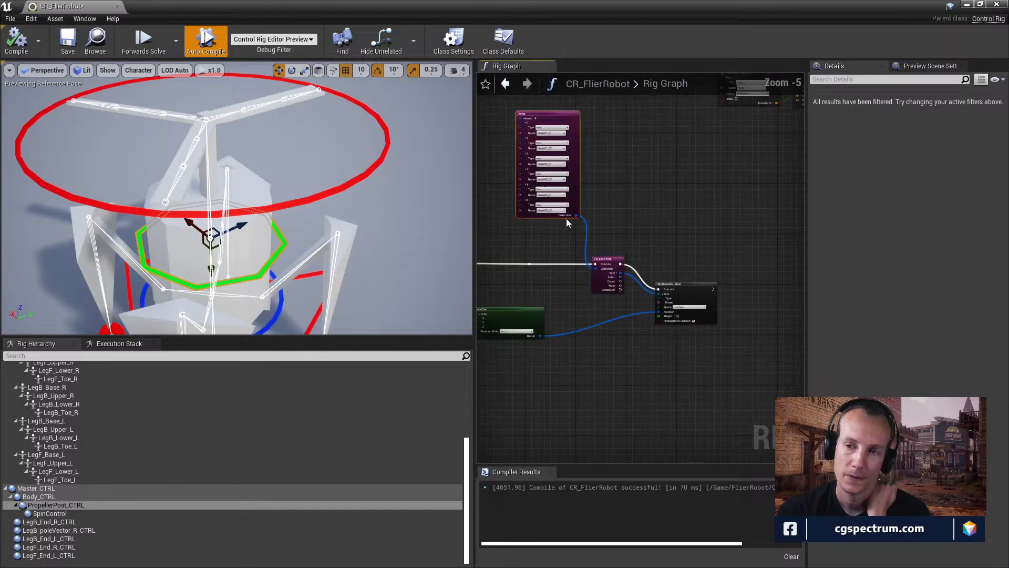
click(630, 239)
mouse_move(326, 236)
right_down()
mouse_move(357, 289)
mouse_move(314, 234)
right_up()
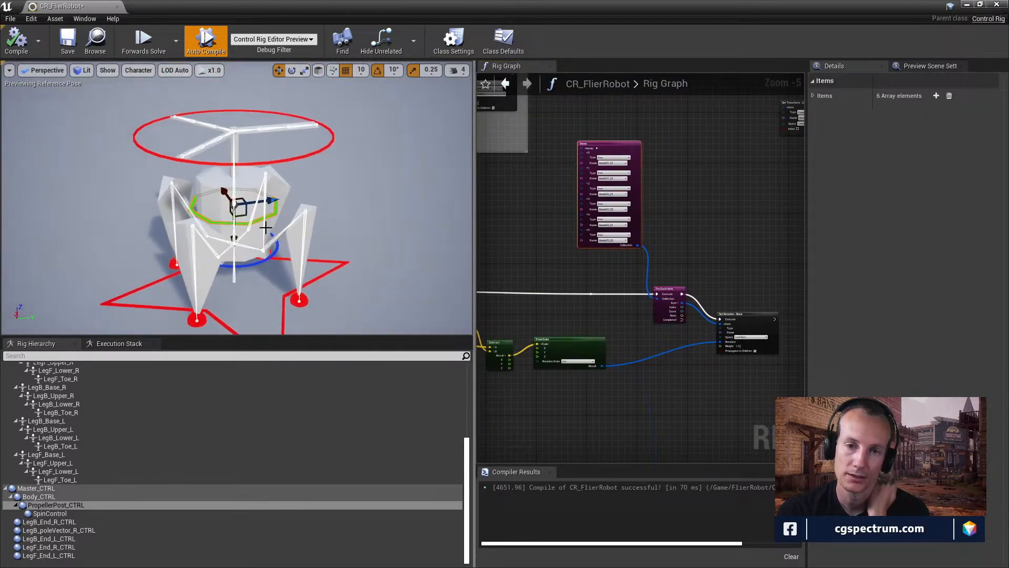
mouse_move(234, 236)
mouse_down()
mouse_move(234, 256)
mouse_move(234, 226)
mouse_up()
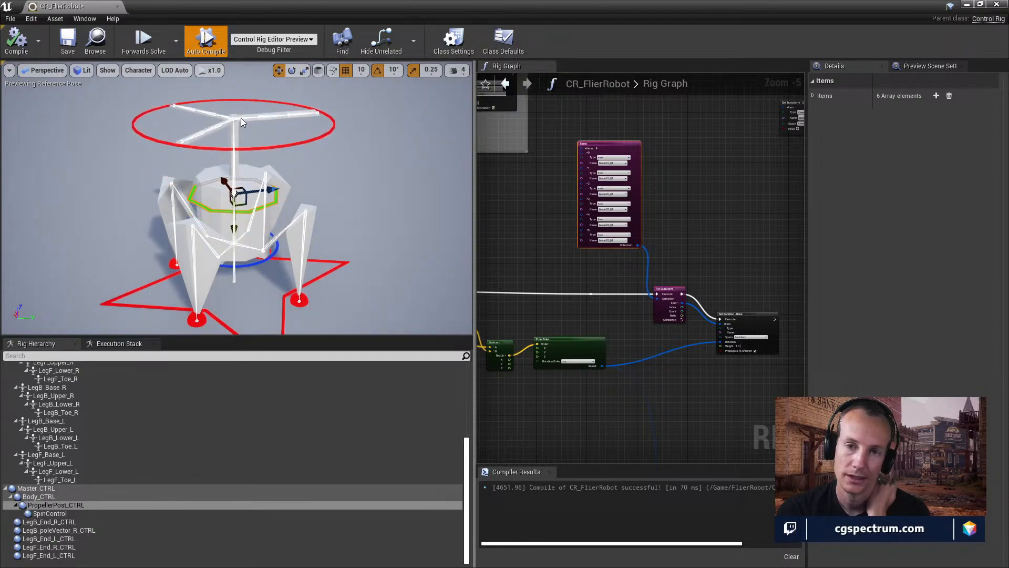
- Examine the rig graph from the Sequence node to the For Each Item loop, including the propellerPost transform, Verlet, Subtract and From Euler nodes
right_drag(658, 254, 660, 203)
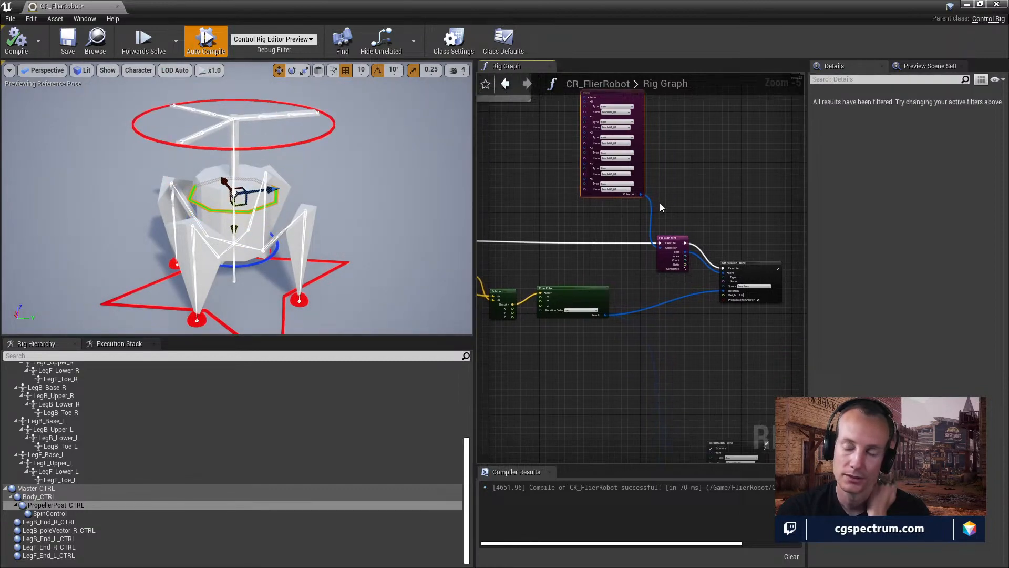
scroll(671, 222, up, 2)
right_drag(571, 258, 477, 231)
right_drag(604, 257, 580, 209)
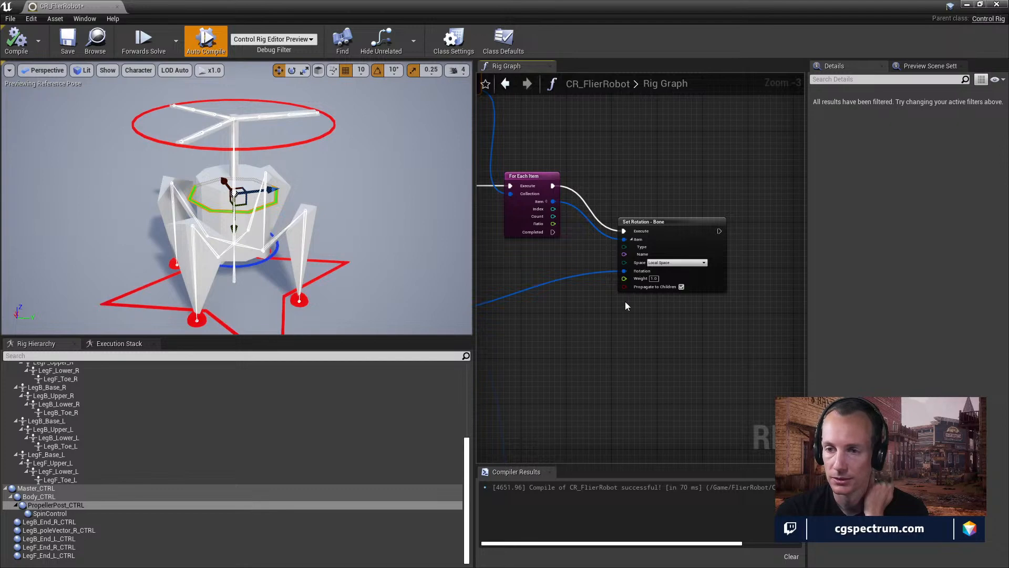
right_drag(610, 307, 700, 305)
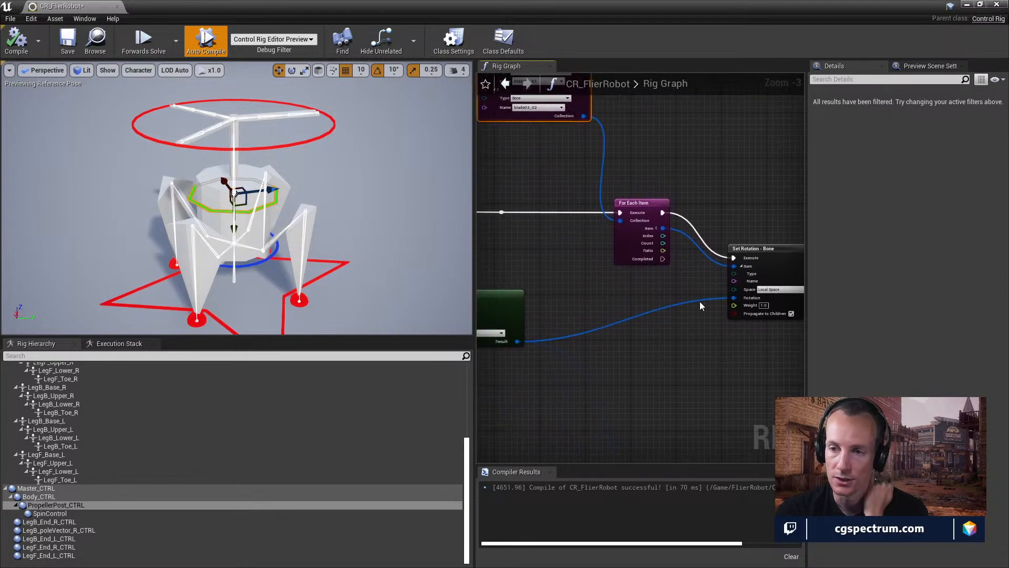
right_drag(590, 232, 1008, 306)
right_drag(925, 298, 729, 268)
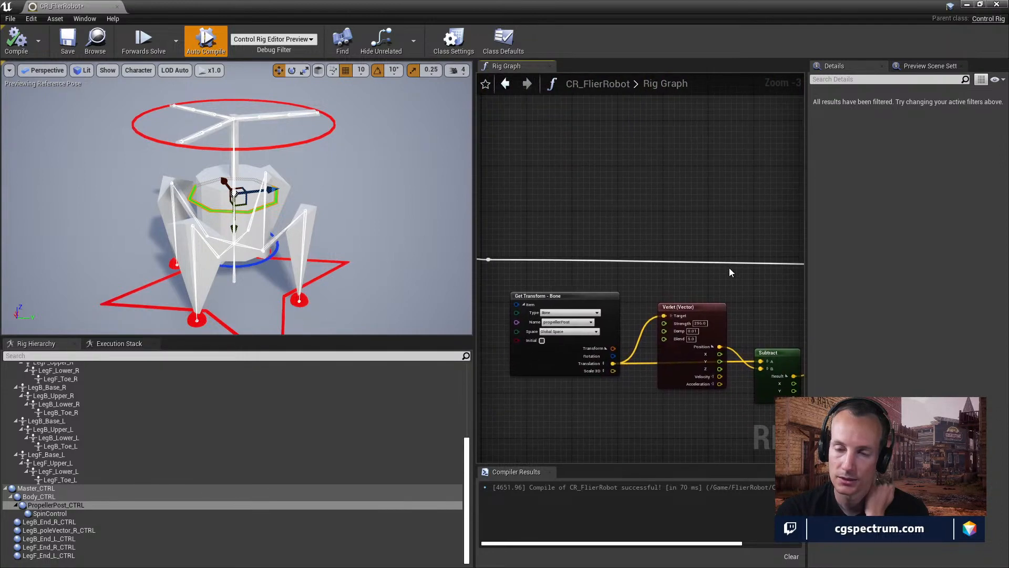
scroll(730, 268, down, 4)
right_drag(697, 310, 588, 314)
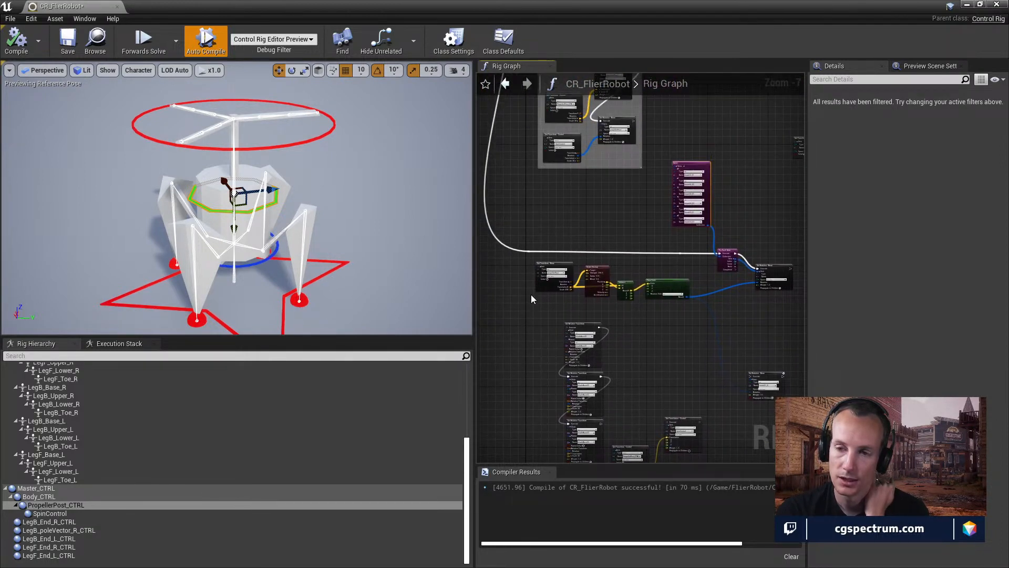
right_drag(593, 205, 640, 392)
right_drag(590, 169, 547, 216)
scroll(546, 251, up, 3)
scroll(545, 263, up, 1)
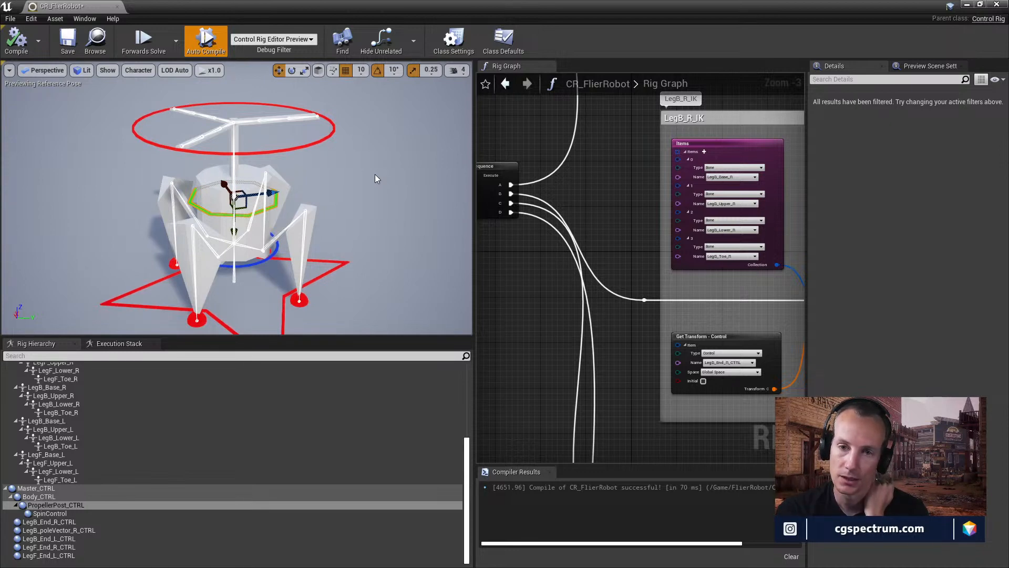
right_drag(635, 281, 545, 91)
right_drag(672, 449, 589, 84)
scroll(639, 256, down, 5)
scroll(651, 352, up, 4)
right_drag(652, 352, 661, 271)
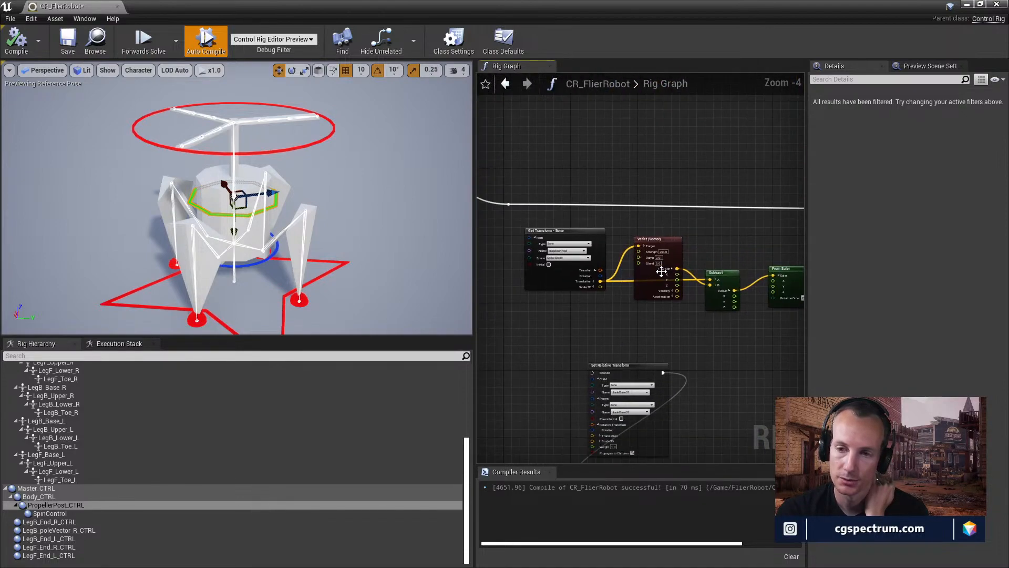
scroll(640, 323, up, 4)
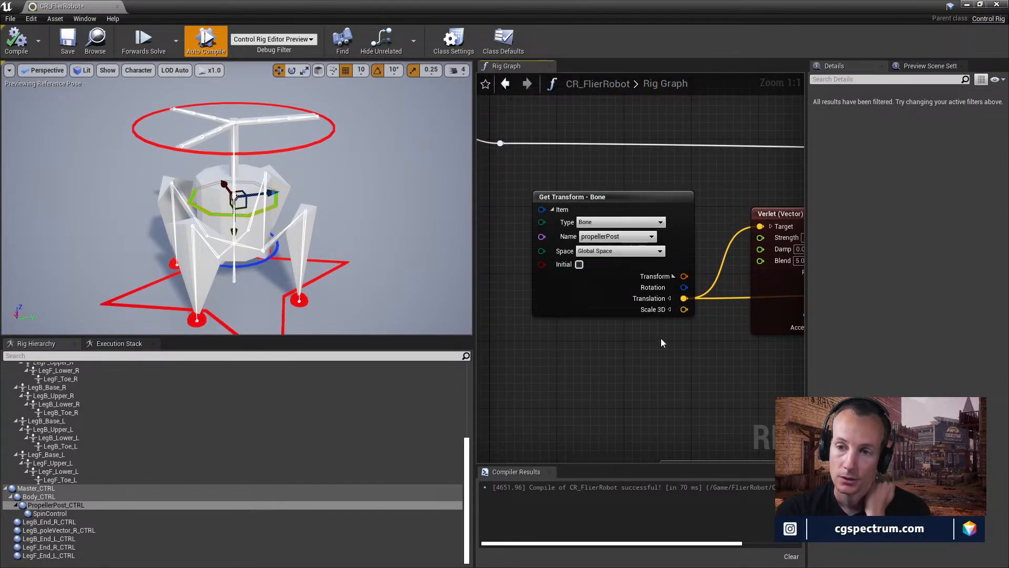
scroll(660, 342, down, 3)
scroll(651, 354, up, 1)
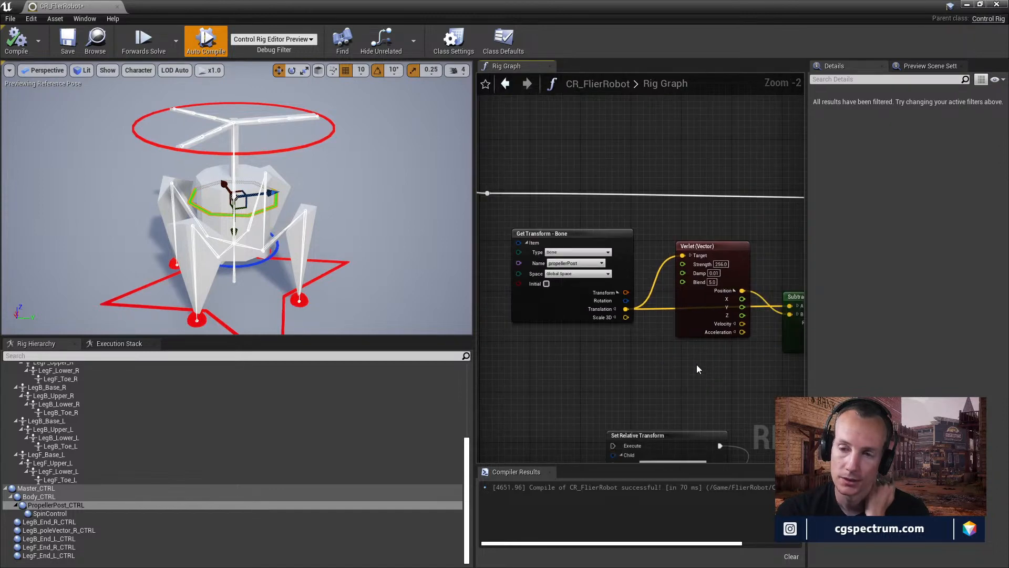
right_drag(697, 369, 547, 345)
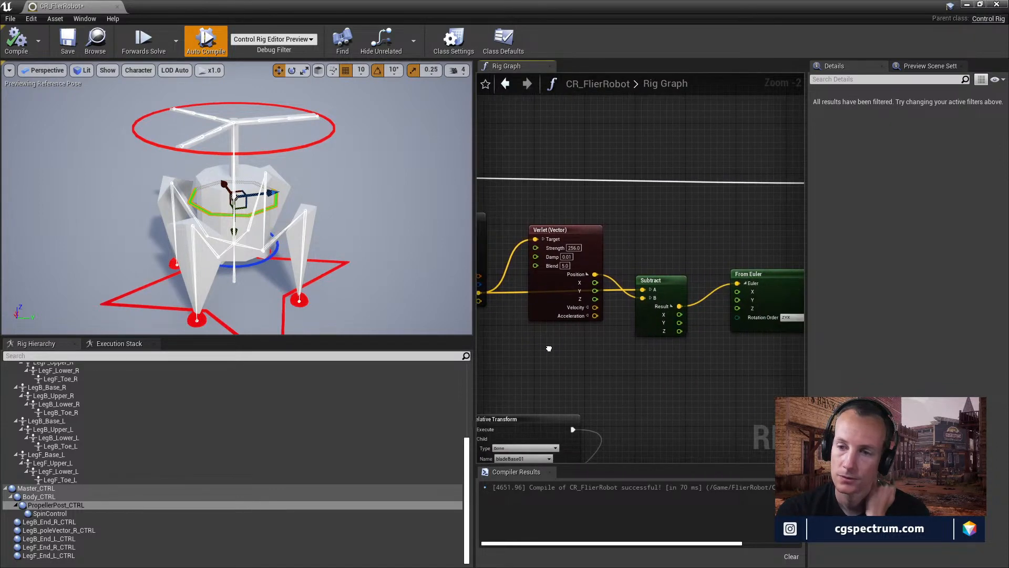
scroll(660, 338, up, 2)
right_drag(692, 316, 691, 370)
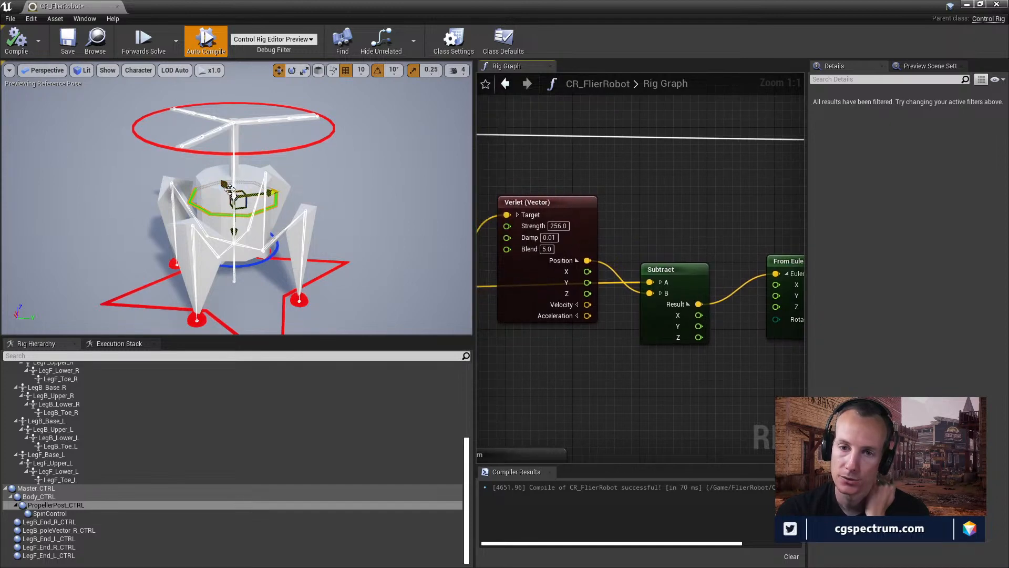
- Move PropellerPost_CTRL sideways across the body and back to test how the blades react, viewed from above
drag(230, 189, 258, 221)
right_drag(326, 165, 297, 199)
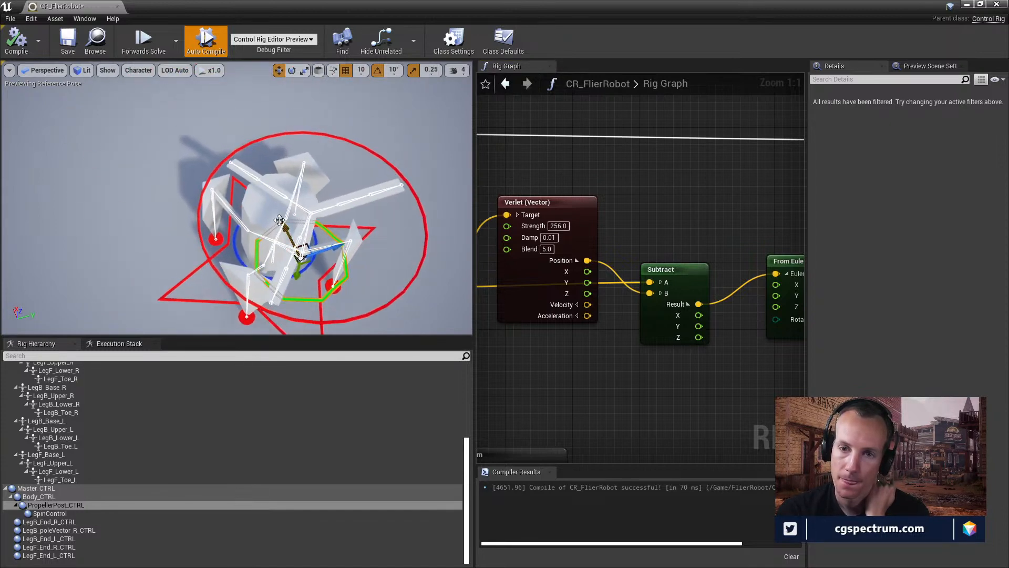
drag(279, 220, 326, 187)
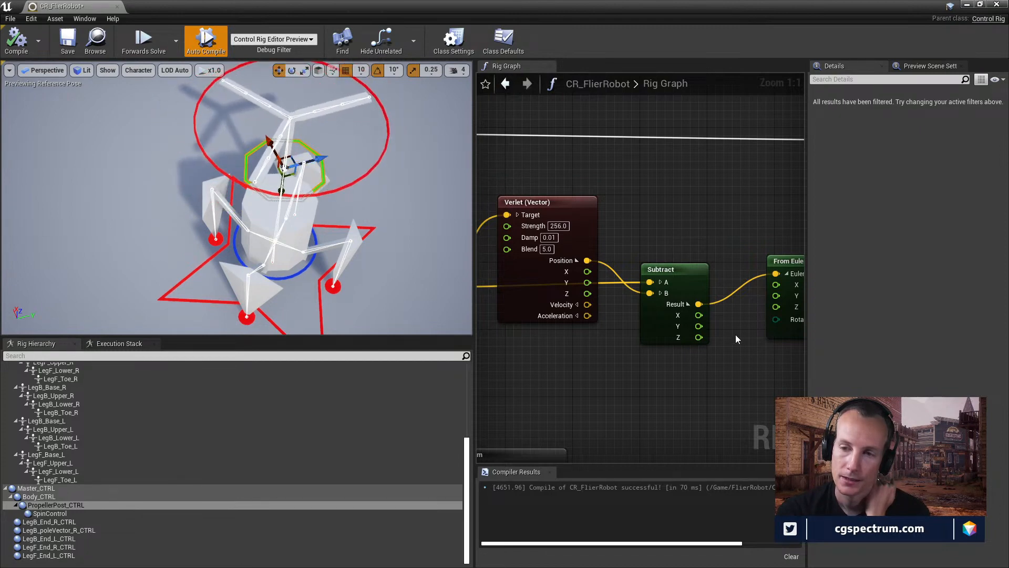
- Connect only the Subtract node's Y result to From Euler's Y in place of the full vector, and recompile the rig
right_drag(735, 335, 639, 323)
drag(602, 316, 681, 286)
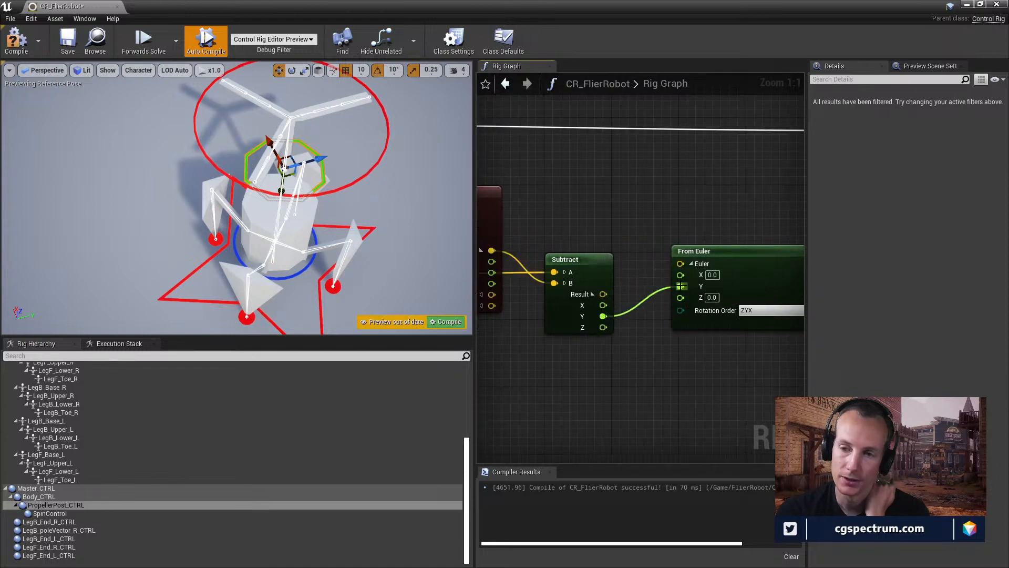
click(18, 41)
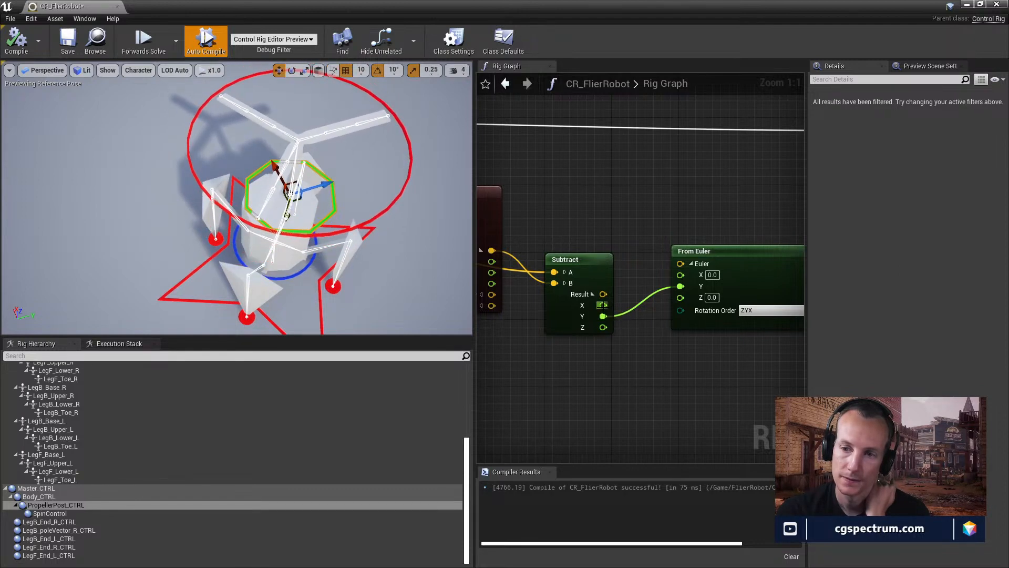
- Connect Subtract's X result to From Euler's X, disconnect the Y link, recompile, and test the blades with PropellerPost_CTRL
drag(603, 305, 681, 274)
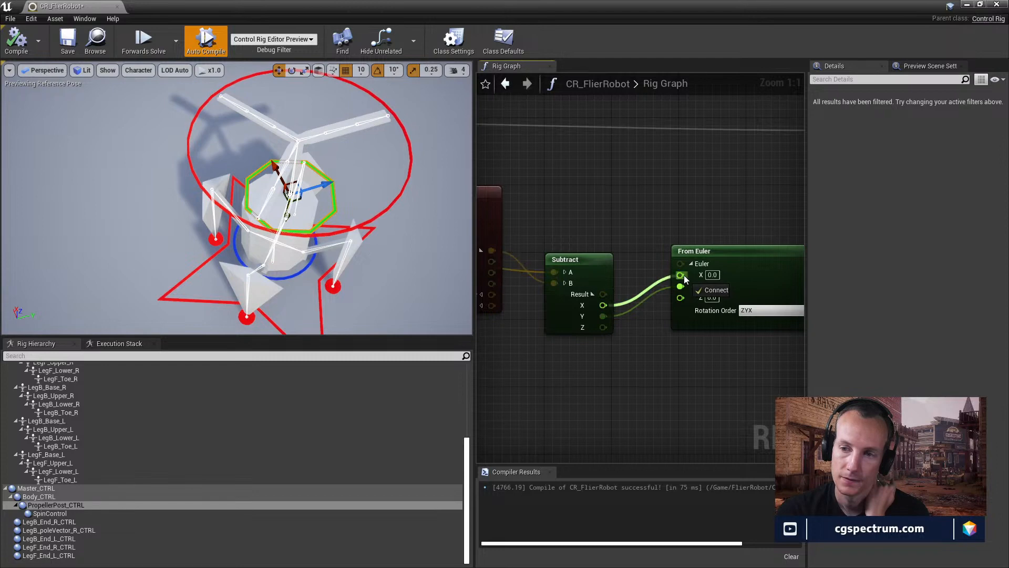
alt+click(603, 316)
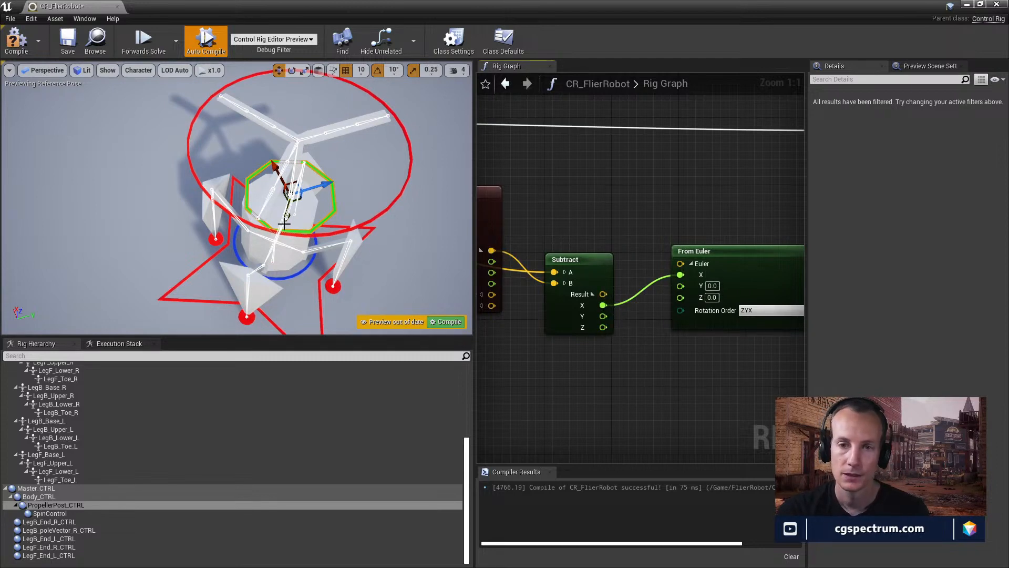
right_drag(237, 210, 252, 157)
right_drag(312, 229, 316, 231)
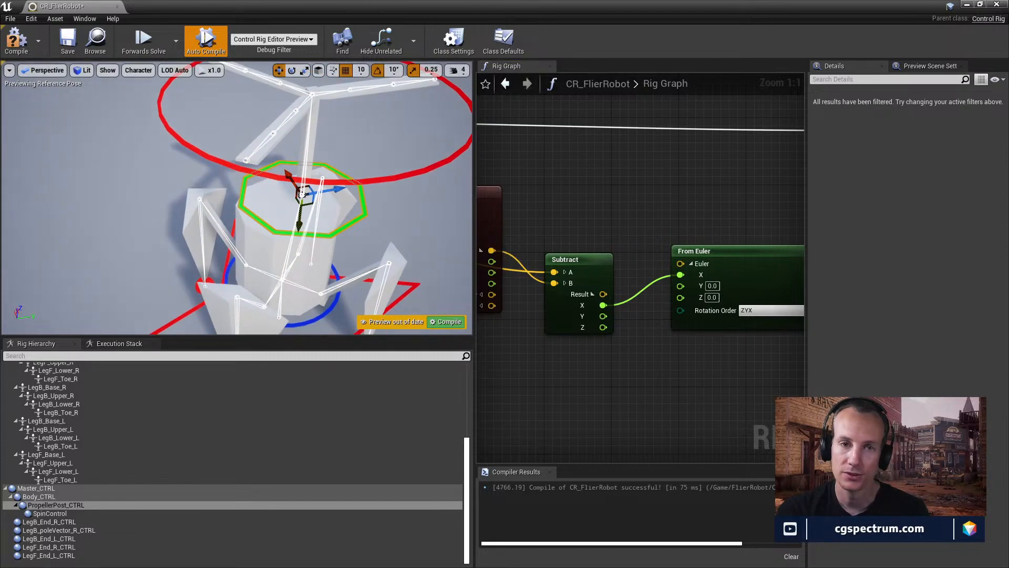
click(16, 42)
drag(285, 267, 292, 231)
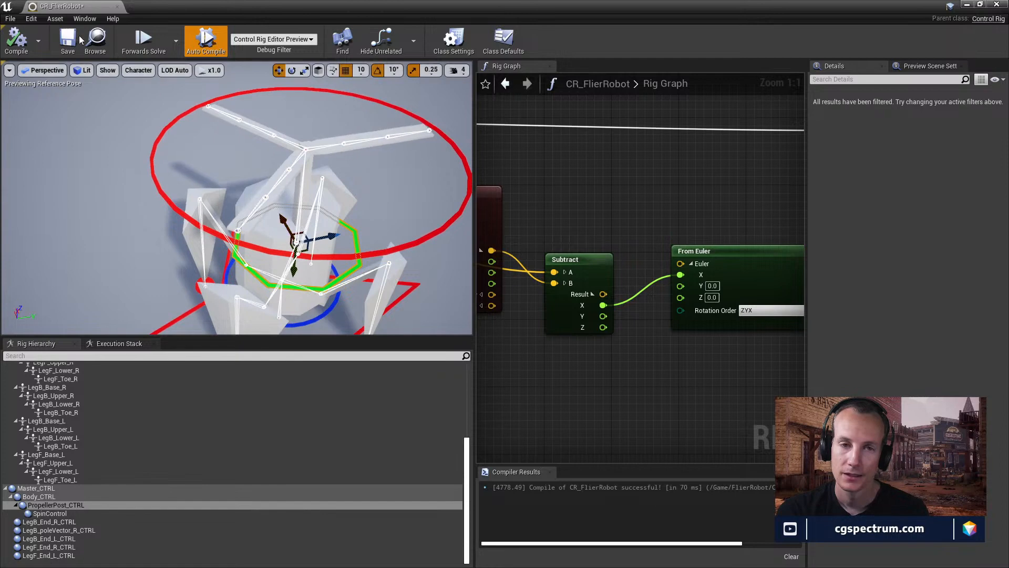
click(18, 46)
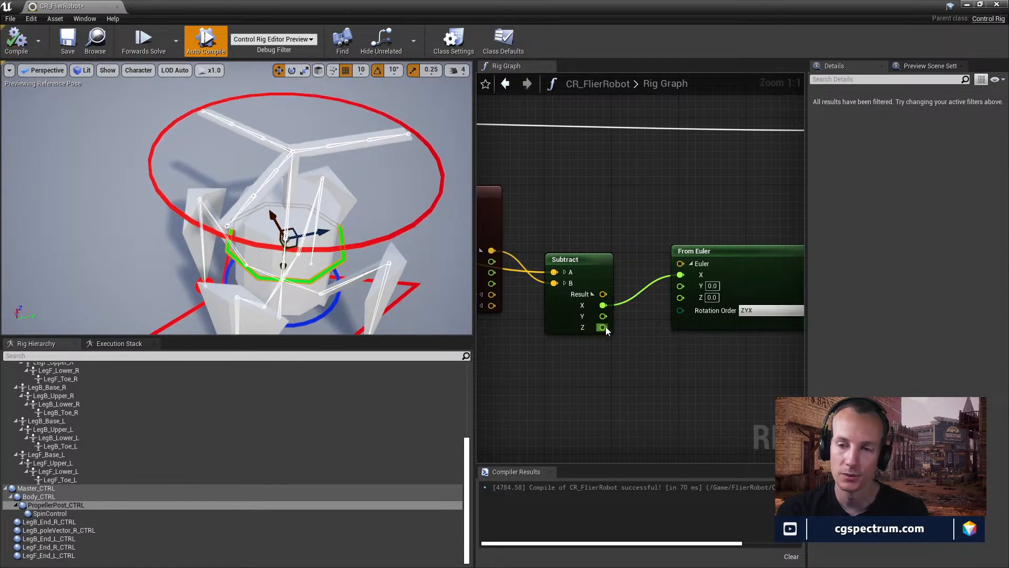
- Connect Subtract's Z result to From Euler's Z and disconnect the X link
drag(603, 327, 680, 297)
alt+click(608, 305)
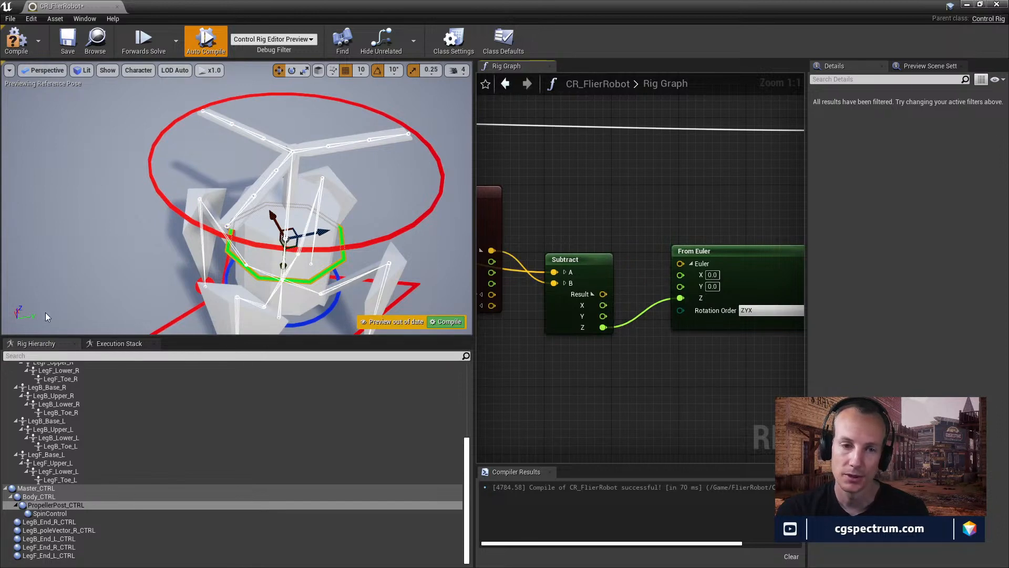
- Recompile the rig, test the blades' Z-driven bending by moving PropellerPost_CTRL vertically, and recompile to reset the pose
alt+drag(58, 176, 91, 205)
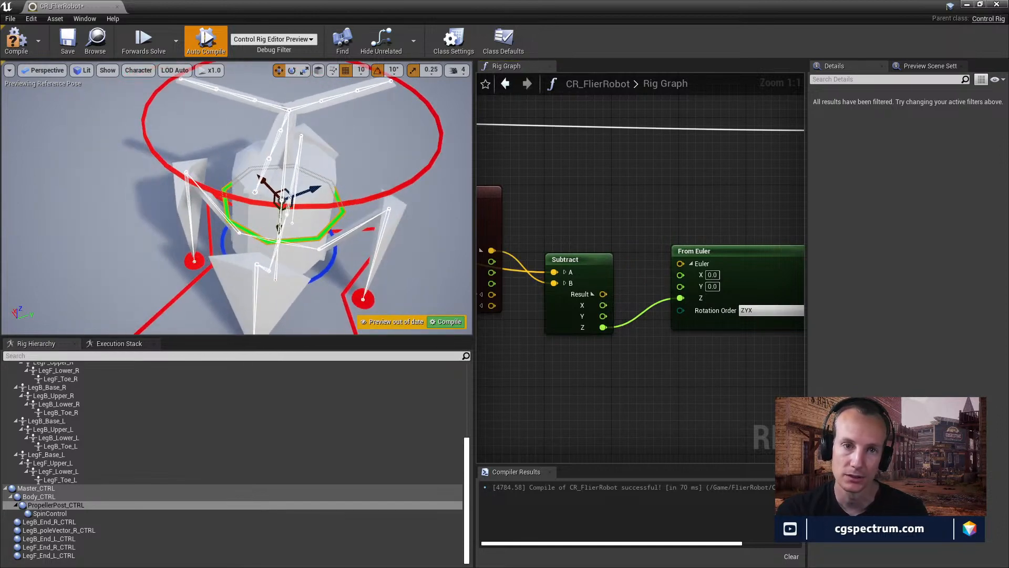
click(15, 44)
alt+drag(246, 211, 288, 239)
alt+drag(318, 302, 348, 227)
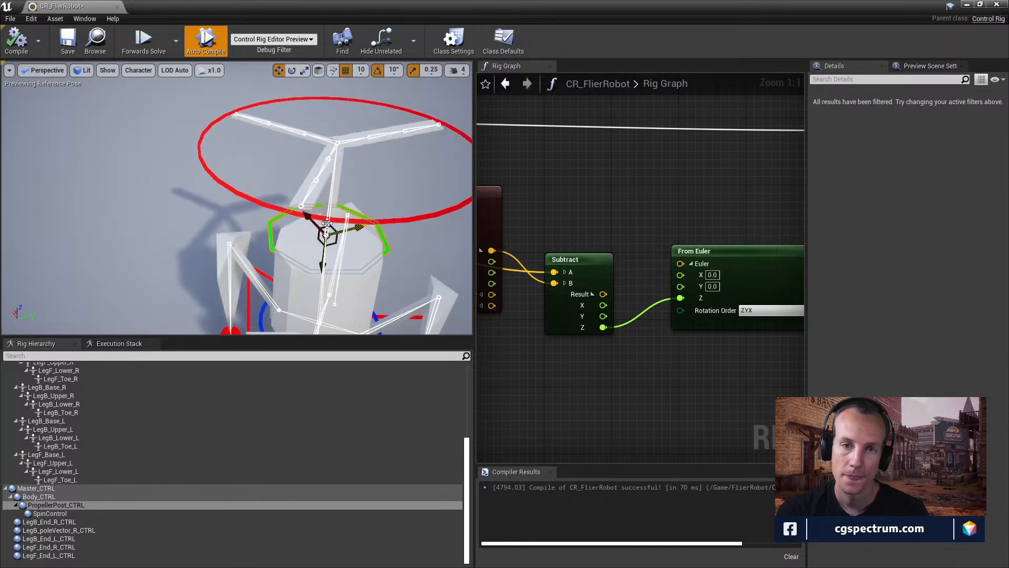
click(24, 46)
- Set From Euler's Rotation Order to YXZ, recompile, test the blades with PropellerPost_CTRL, and recompile to reset the pose
right_drag(668, 304, 626, 283)
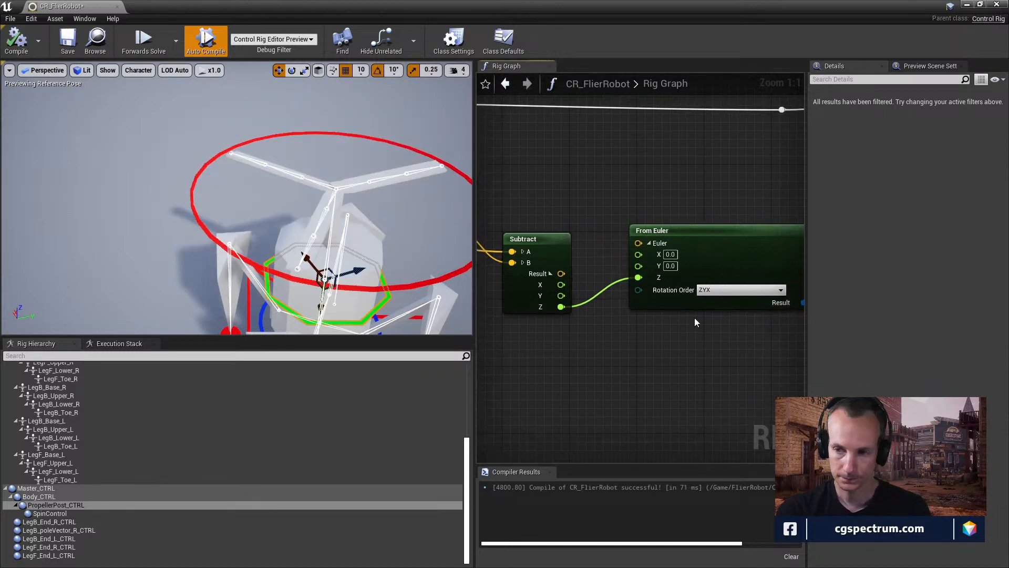
click(725, 289)
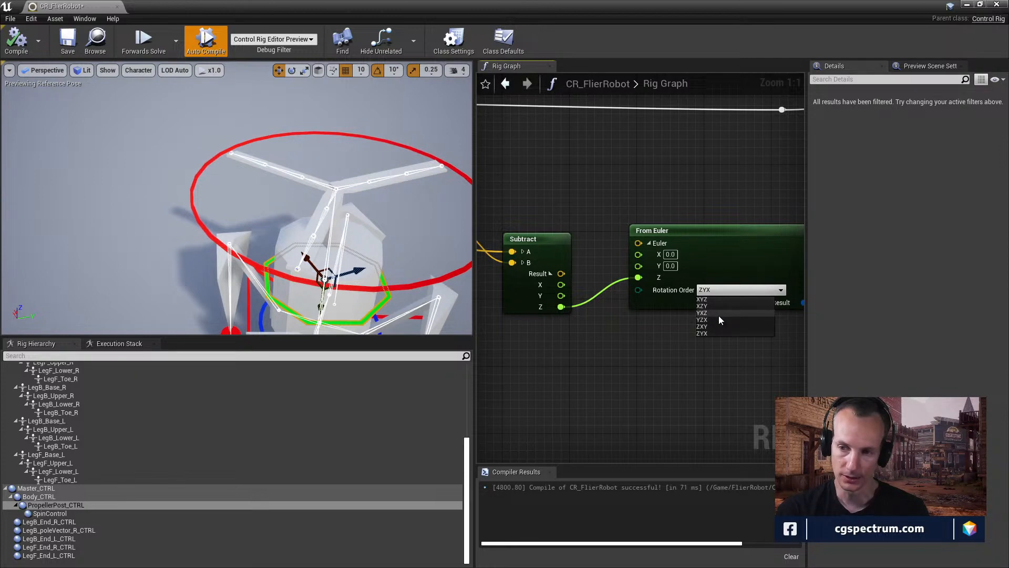
click(718, 314)
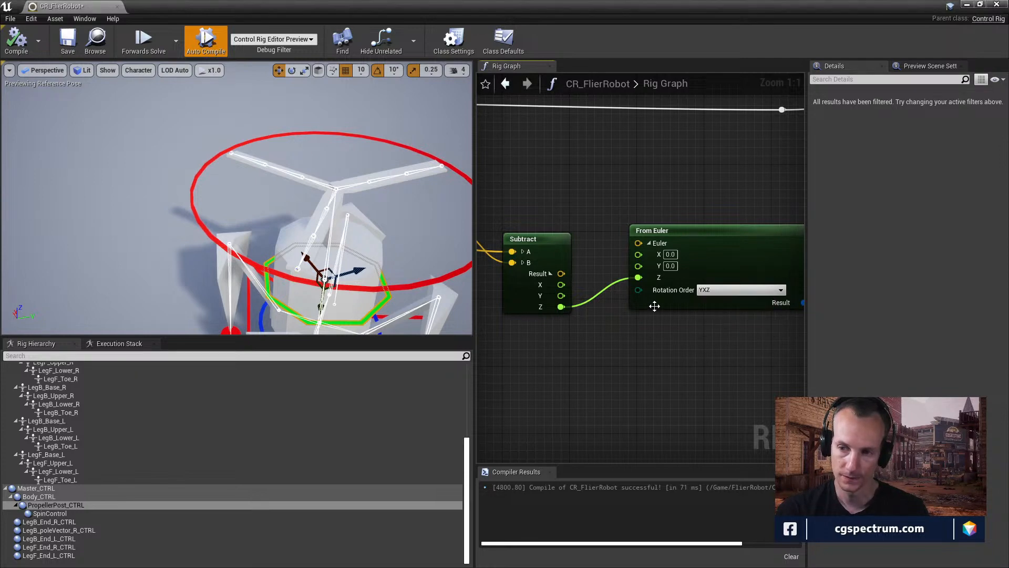
click(16, 42)
mouse_move(322, 303)
mouse_down()
mouse_move(326, 268)
mouse_move(322, 302)
mouse_up()
drag(353, 268, 377, 253)
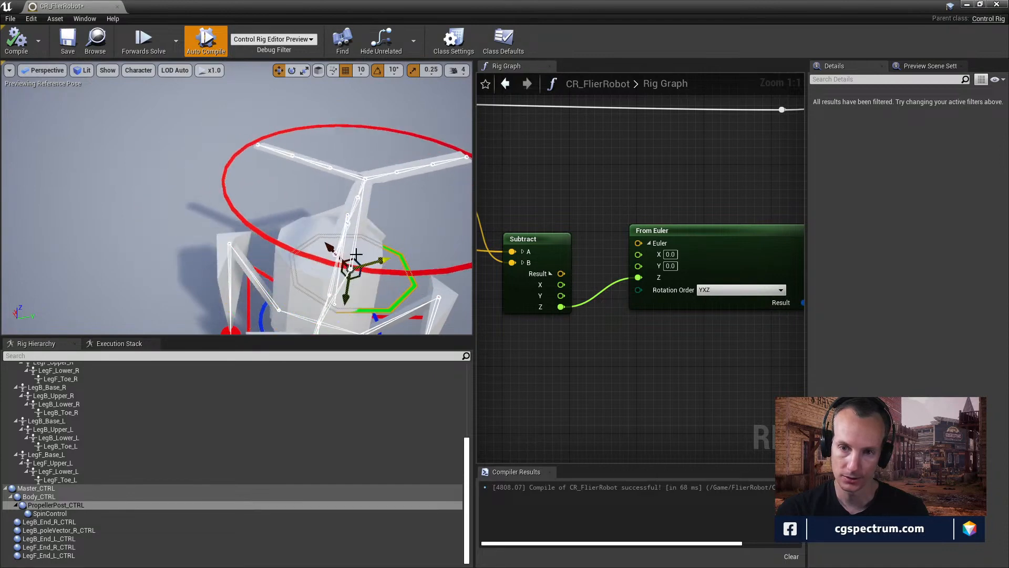
click(16, 42)
- Review the propeller node network from the Verlet, Subtract and From Euler nodes through For Each Item, including the unused nodes below
scroll(705, 374, down, 1)
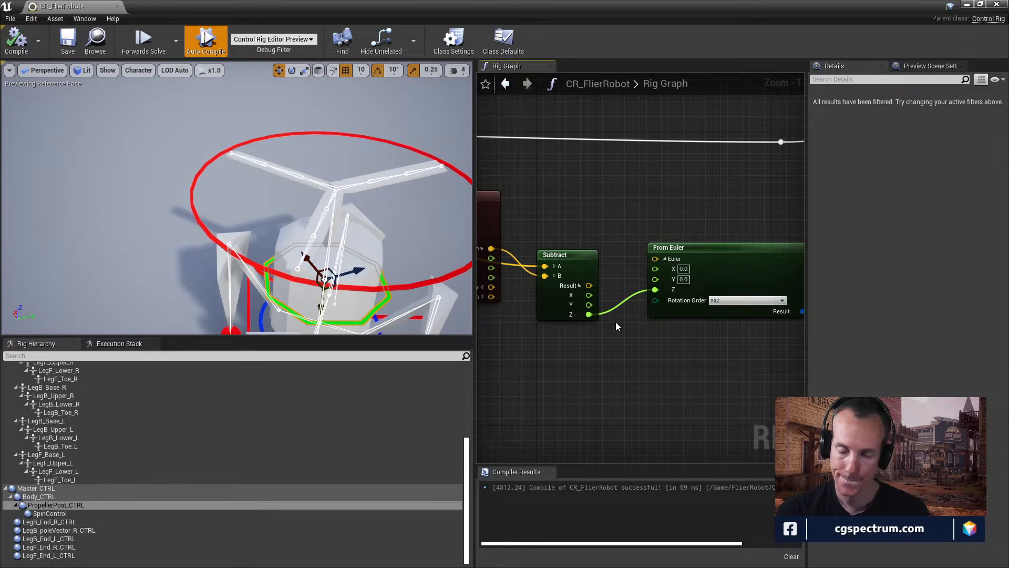
scroll(616, 322, down, 1)
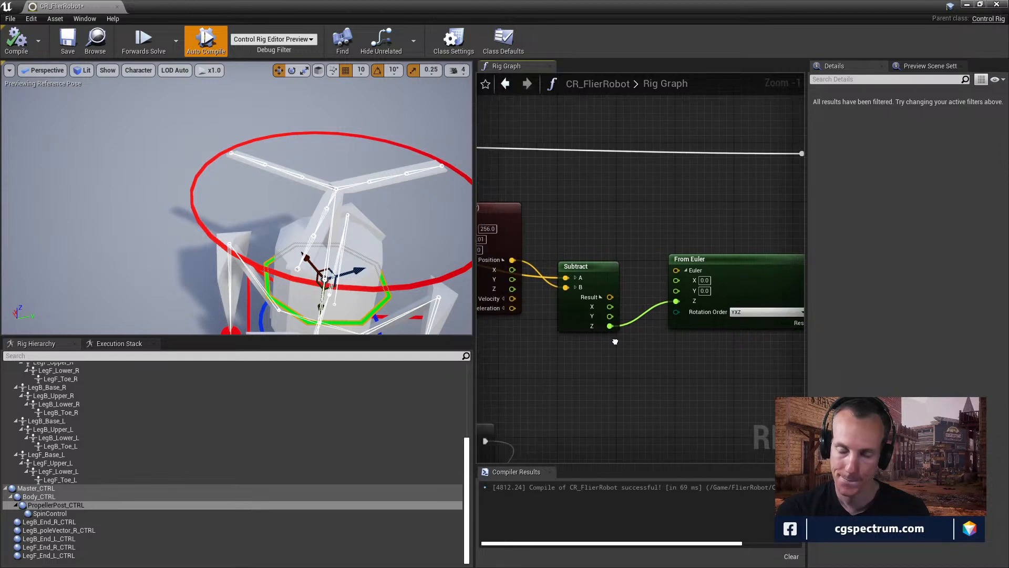
right_drag(615, 321, 552, 321)
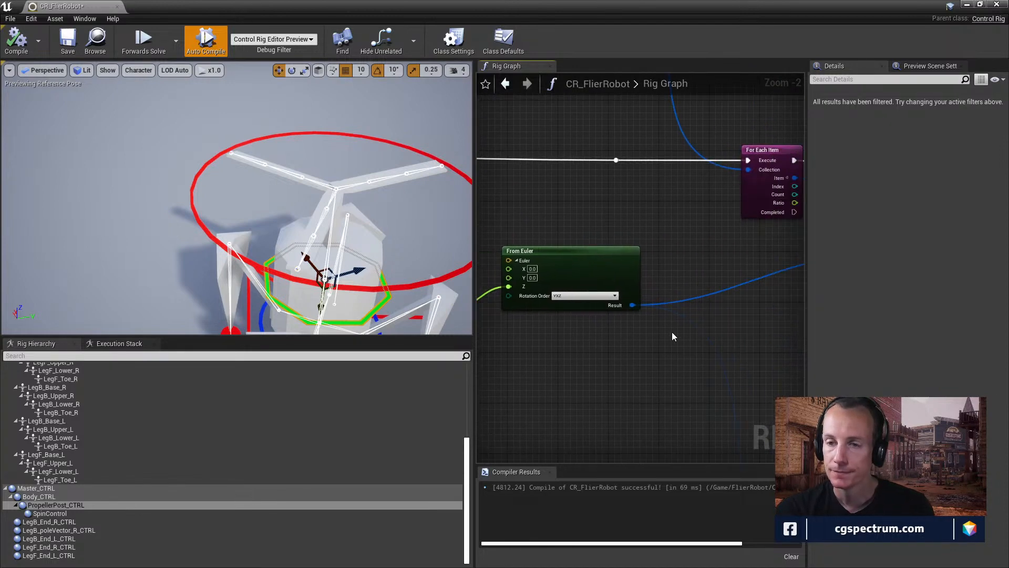
right_drag(627, 344, 799, 400)
scroll(677, 309, down, 1)
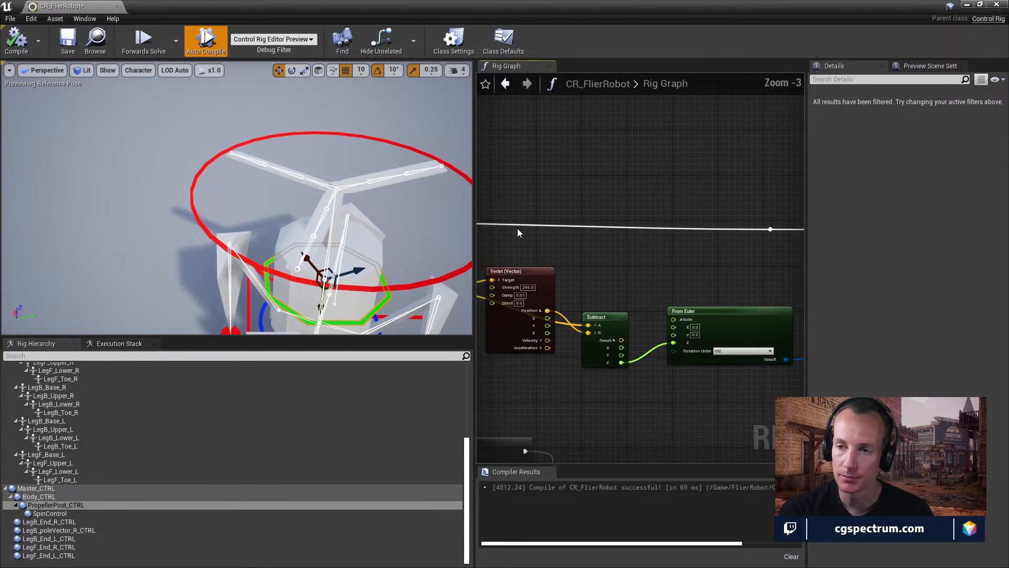
right_drag(499, 227, 690, 292)
scroll(689, 292, down, 3)
right_drag(624, 253, 533, 125)
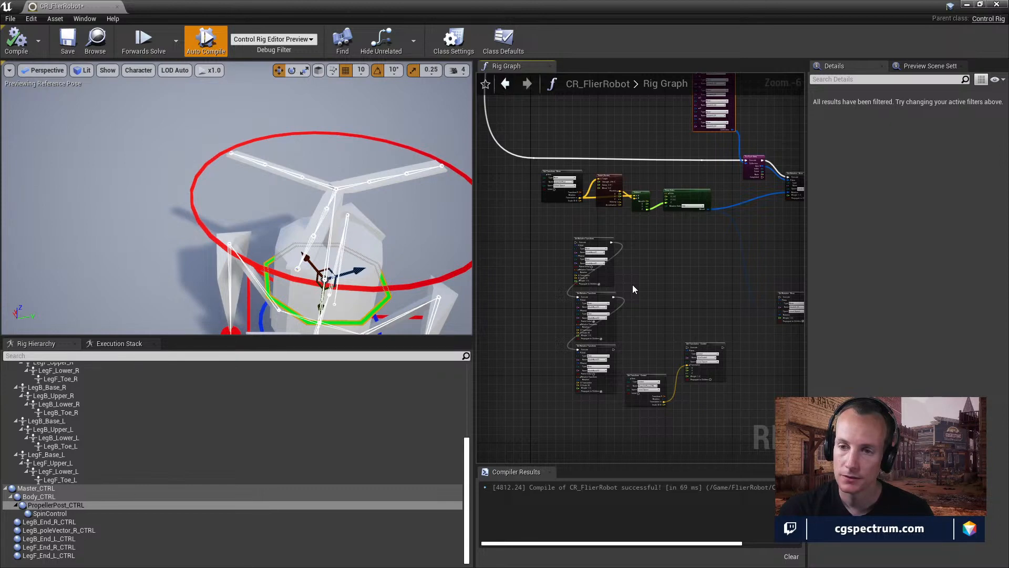
right_drag(626, 253, 607, 238)
scroll(654, 342, down, 2)
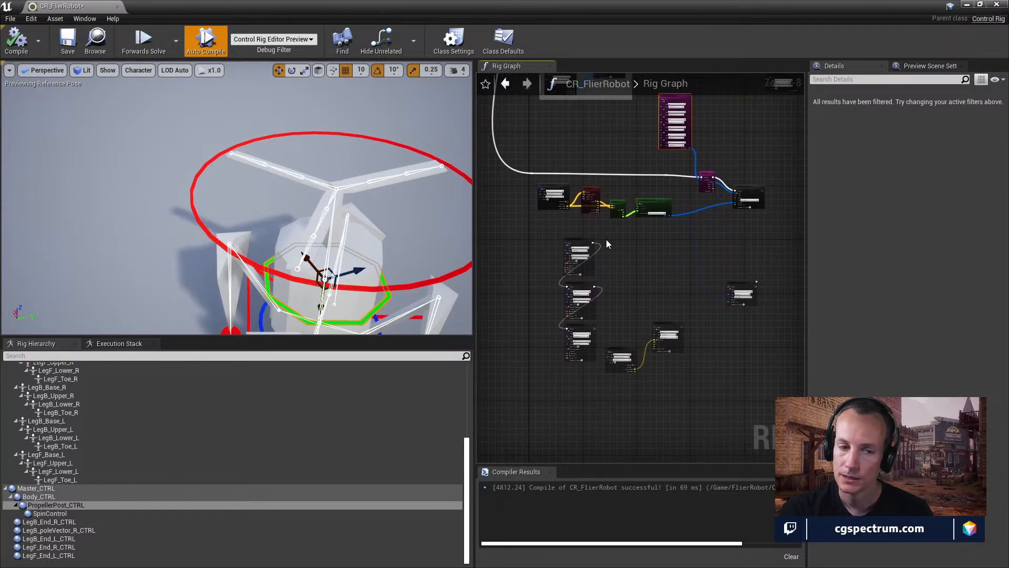
right_drag(629, 313, 655, 291)
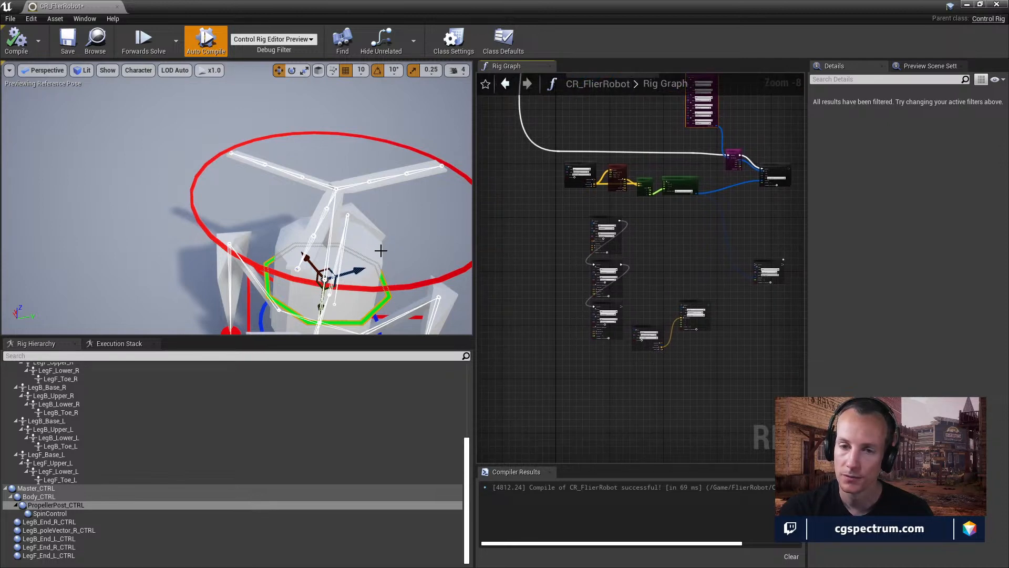
- View the whole robot and raise Master_CTRL to test how the propeller blades react to full-body movement
mouse_move(381, 250)
right_down()
mouse_move(371, 213)
mouse_move(380, 243)
right_up()
key(s)
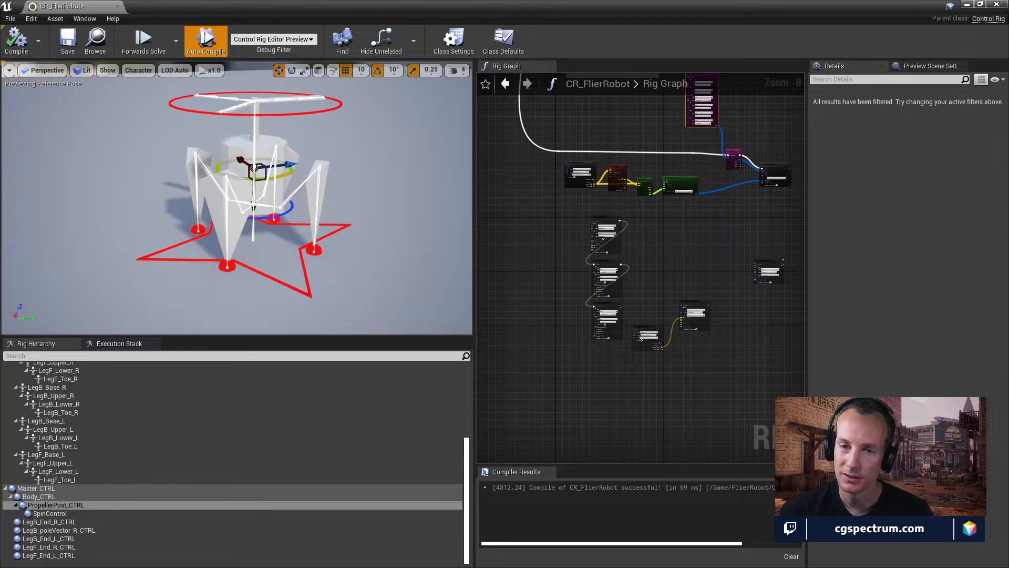
click(304, 245)
right_drag(304, 244, 286, 286)
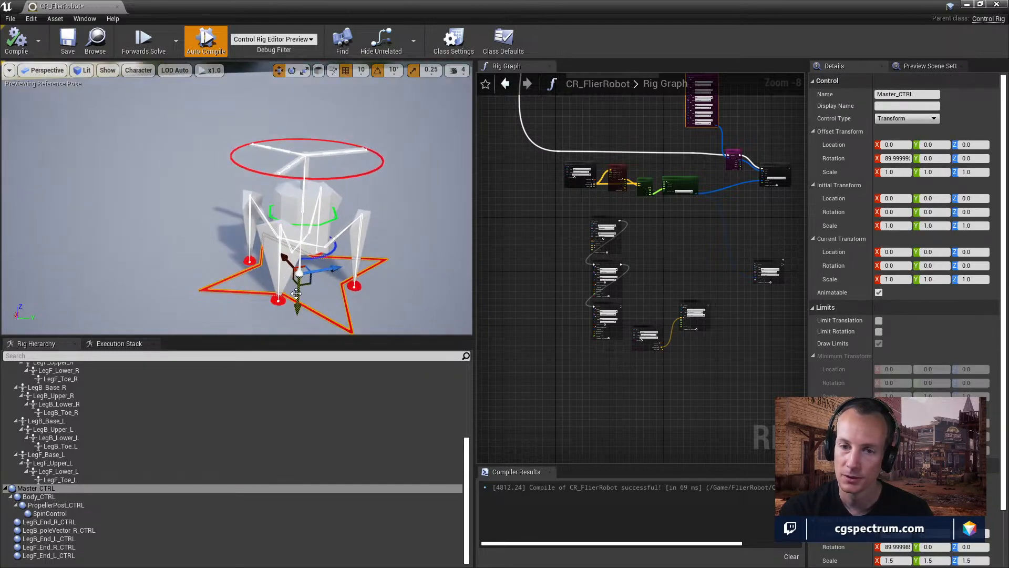
drag(296, 293, 306, 259)
click(59, 45)
- Set the Verlet (Vector) node's Strength to 512 and recompile the rig
right_drag(683, 216, 650, 412)
scroll(681, 262, up, 4)
right_drag(614, 253, 629, 138)
scroll(687, 244, down, 2)
scroll(622, 246, up, 3)
right_drag(586, 237, 688, 191)
scroll(688, 191, up, 2)
scroll(660, 242, up, 1)
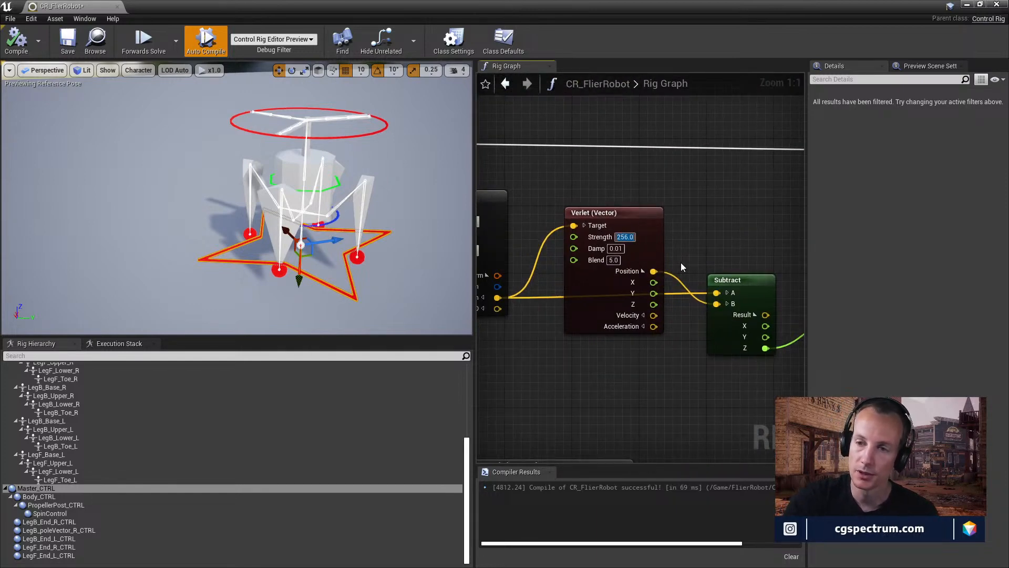
text(512)
key(Return)
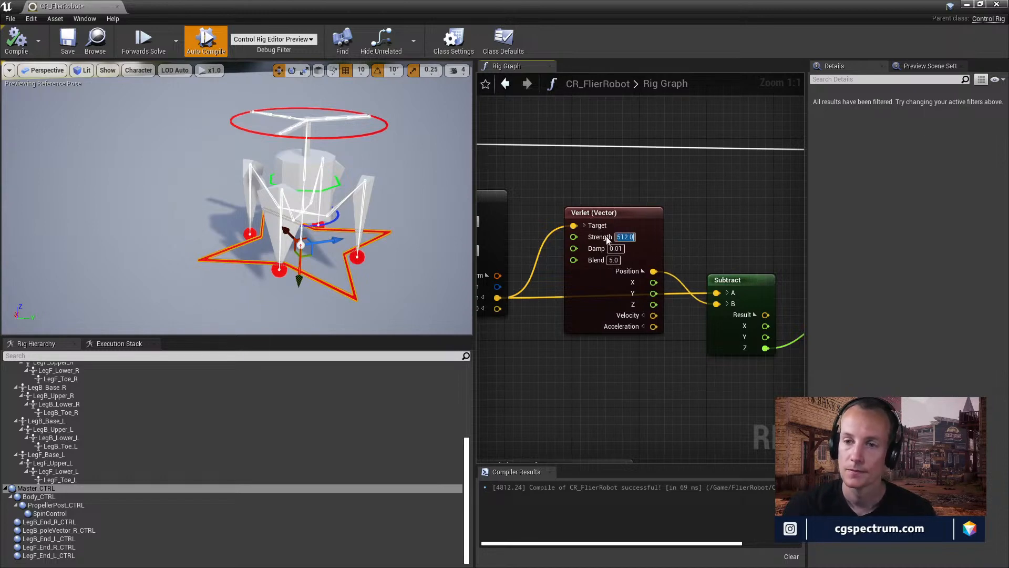
click(18, 42)
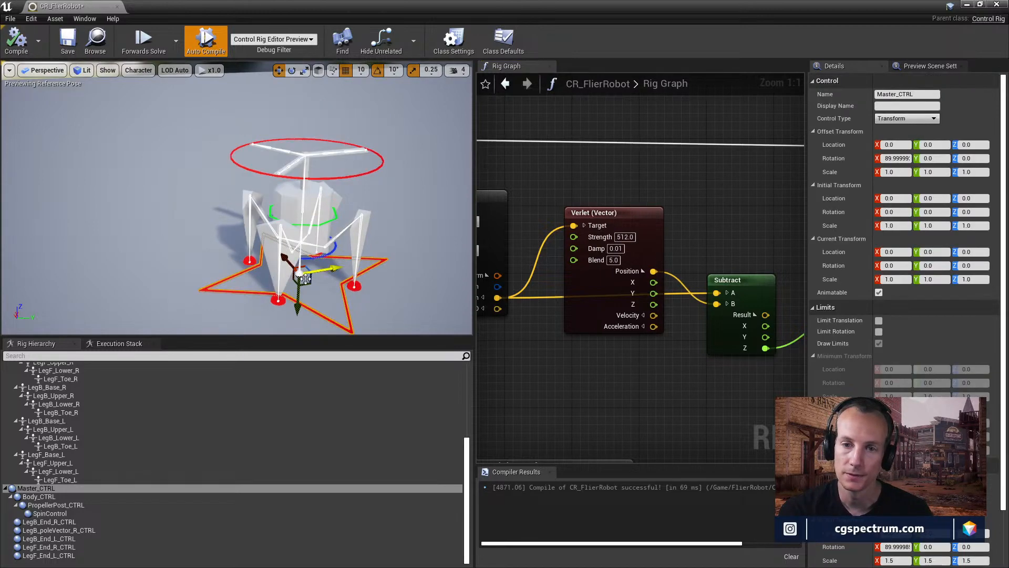
- Move Master_CTRL and PropellerPost_CTRL vertically to test the blades' response, and recompile to reset the pose
mouse_move(300, 298)
mouse_down()
mouse_move(306, 242)
mouse_move(308, 316)
mouse_move(308, 236)
mouse_move(304, 304)
mouse_up()
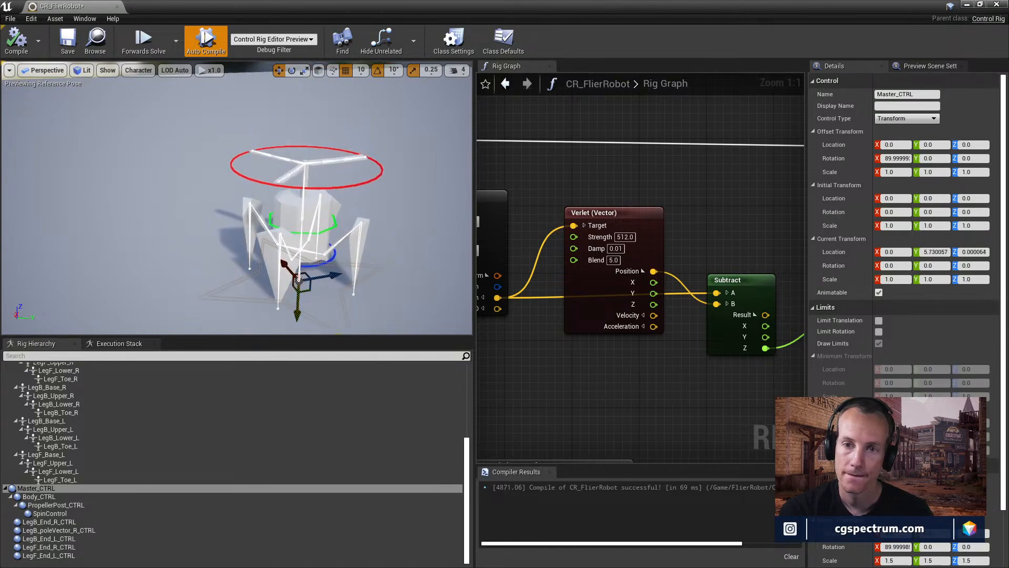
mouse_move(327, 262)
right_down()
mouse_move(327, 221)
mouse_move(337, 242)
mouse_move(327, 262)
right_up()
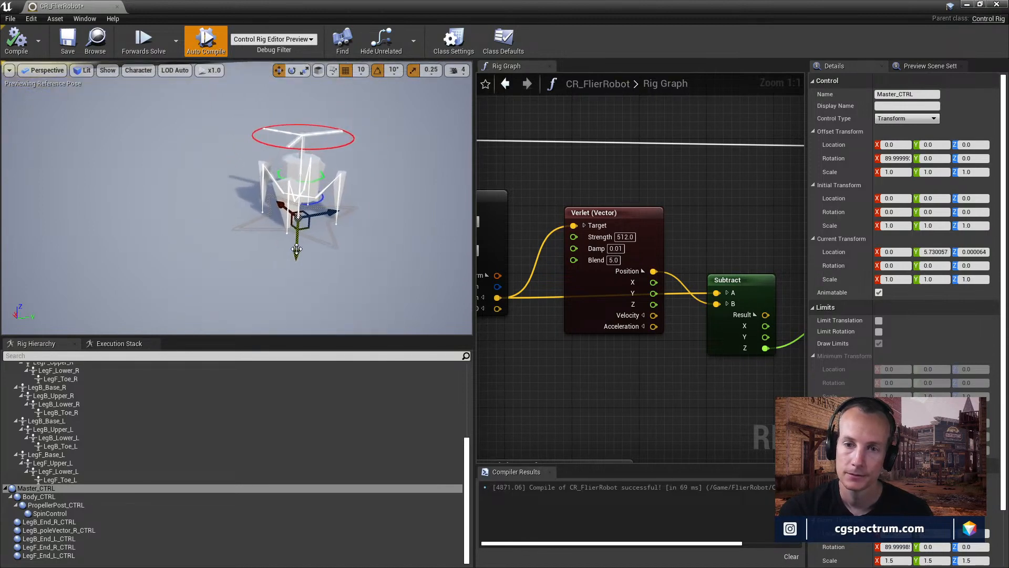
mouse_move(296, 249)
mouse_down()
mouse_move(294, 215)
mouse_move(304, 231)
mouse_up()
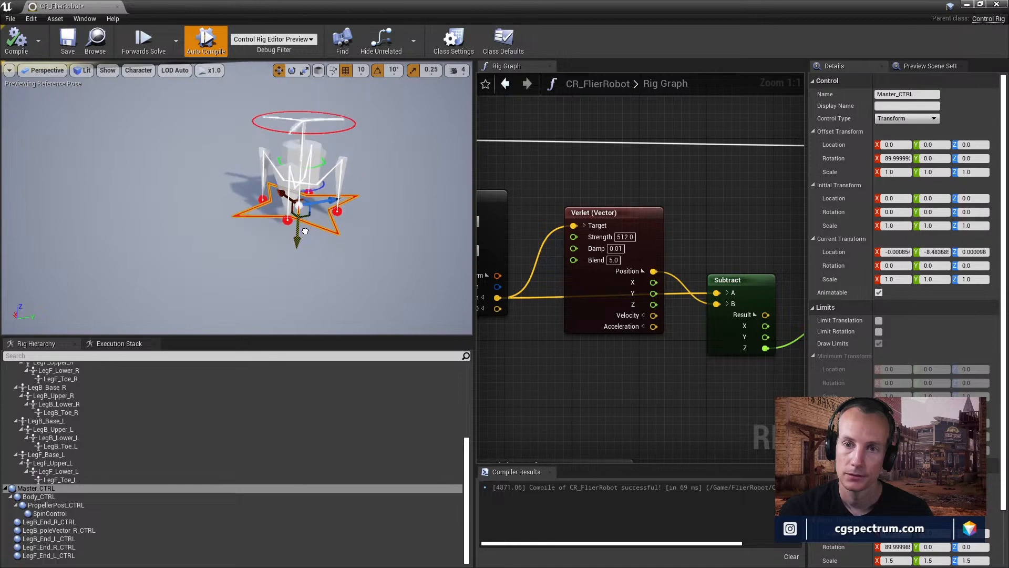
click(319, 167)
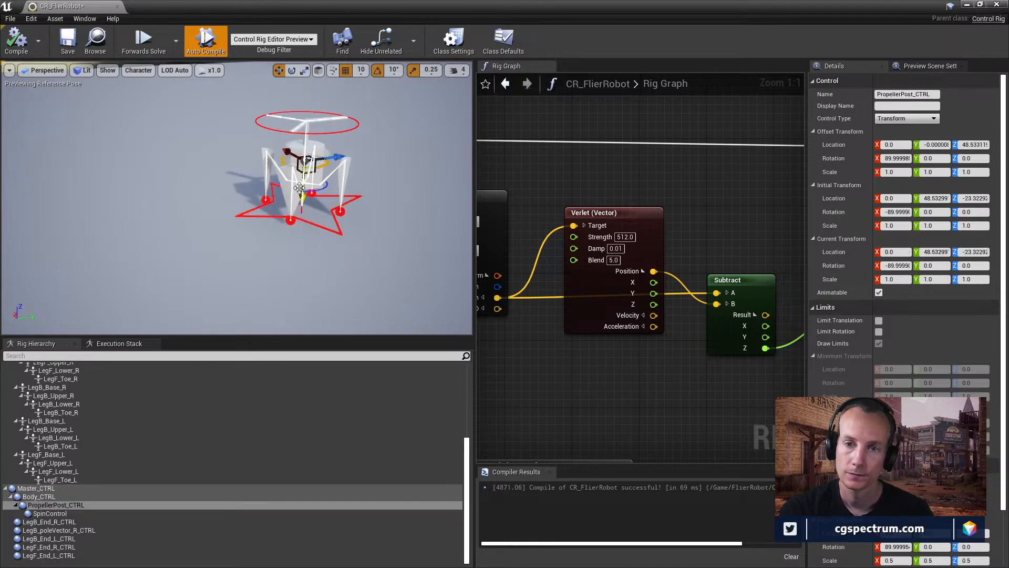
mouse_move(301, 189)
mouse_down()
mouse_move(302, 169)
mouse_move(309, 205)
mouse_move(307, 188)
mouse_up()
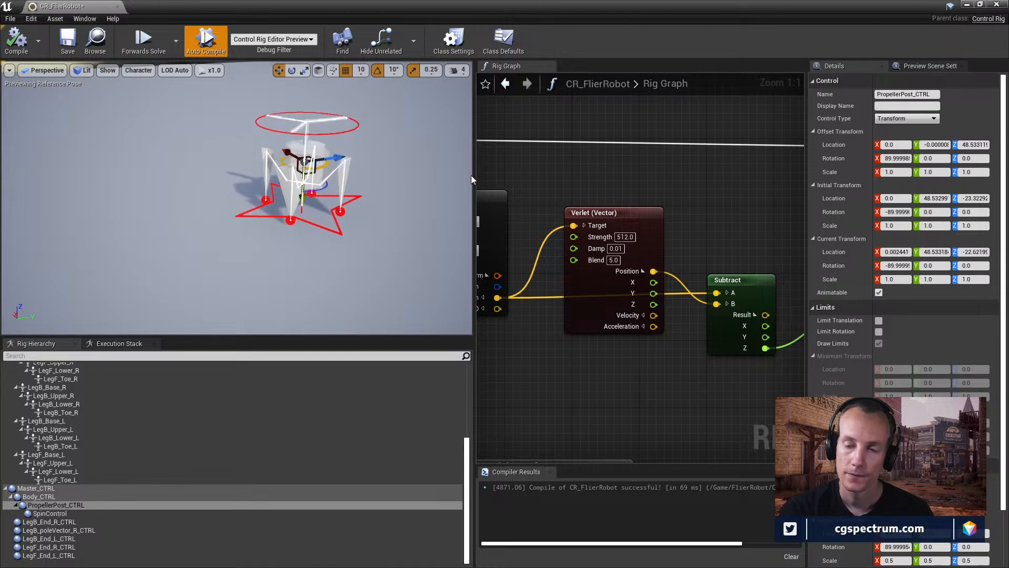
click(15, 40)
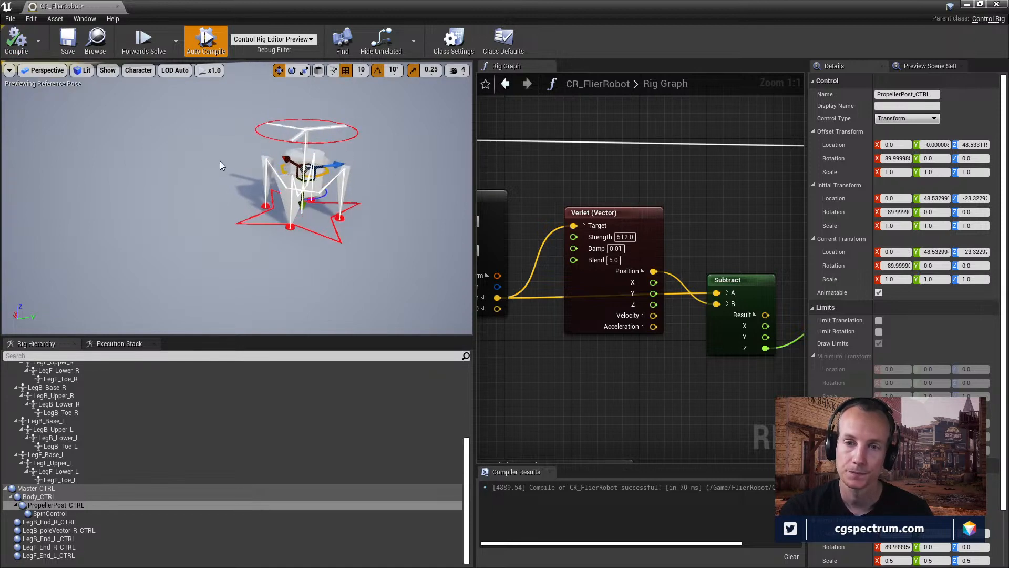
- Rotate SpinControl about 140 degrees around the propeller axis to test the spin, and recompile to reset it
right_drag(353, 203, 359, 175)
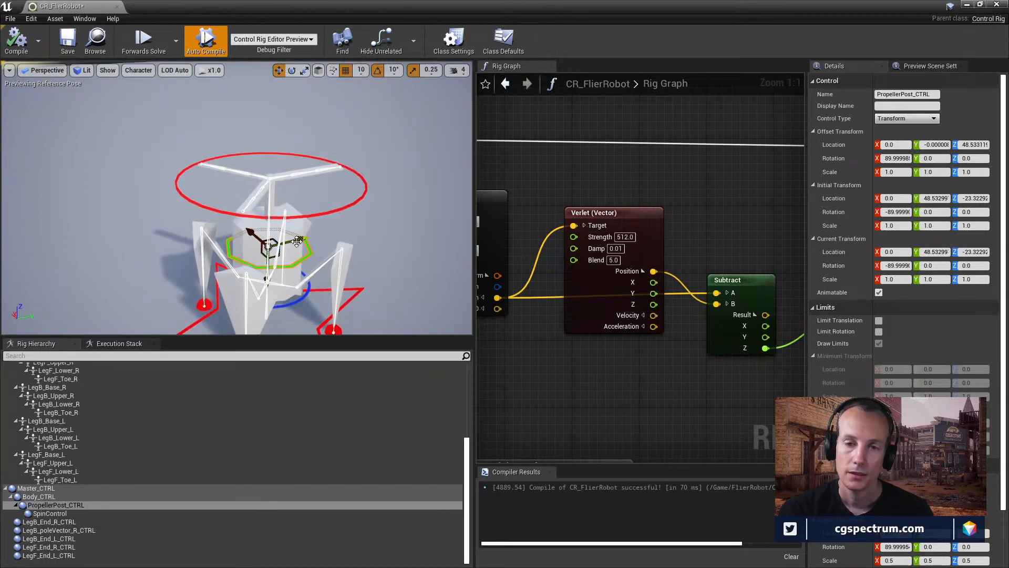
click(314, 215)
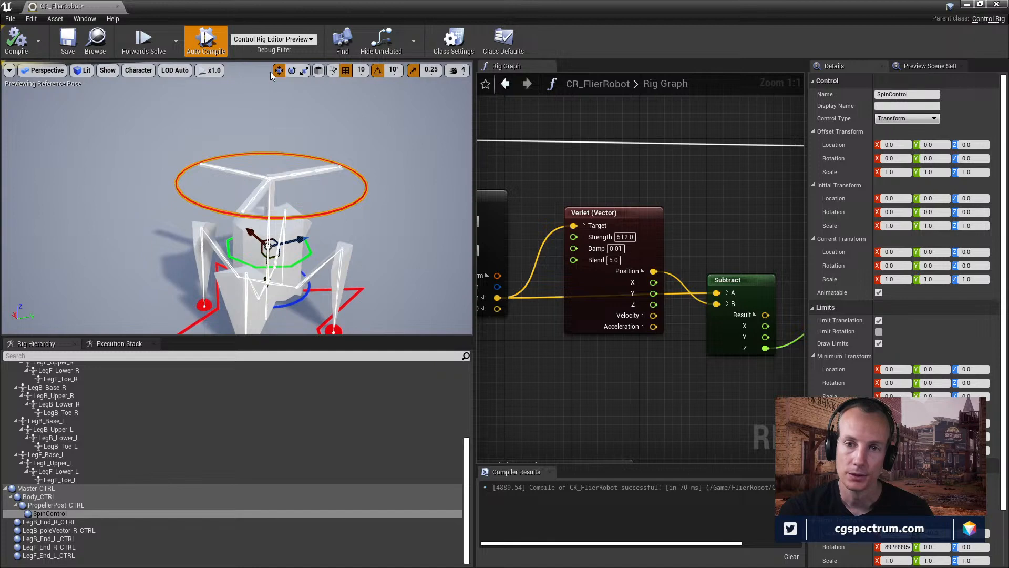
click(292, 72)
drag(224, 264, 331, 261)
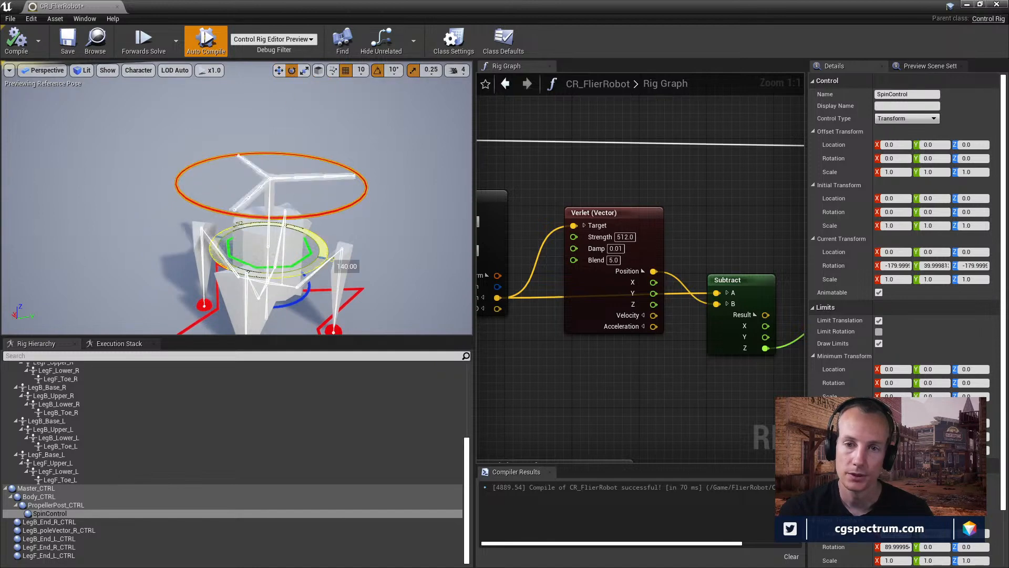
click(16, 39)
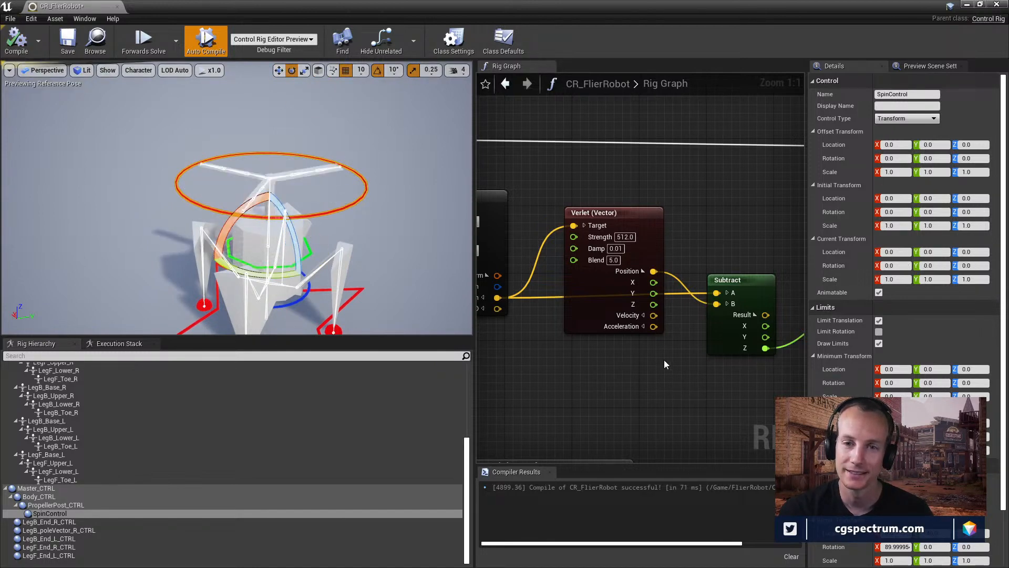
- Check the main Sequence node and its output pins for an option to add another execution output
right_drag(665, 336, 679, 294)
scroll(664, 317, down, 7)
right_drag(653, 327, 651, 242)
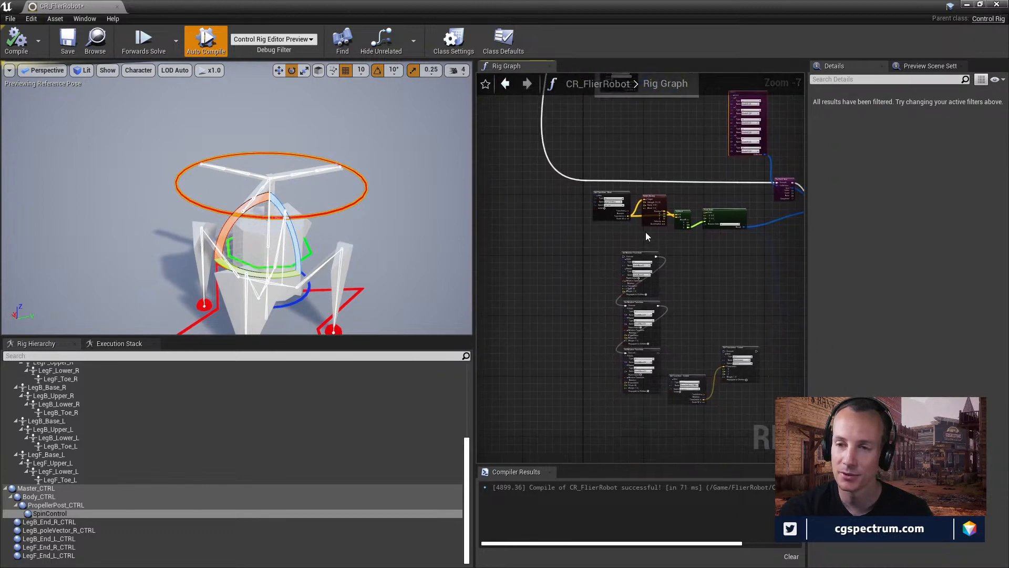
right_drag(669, 162, 689, 453)
scroll(614, 247, up, 3)
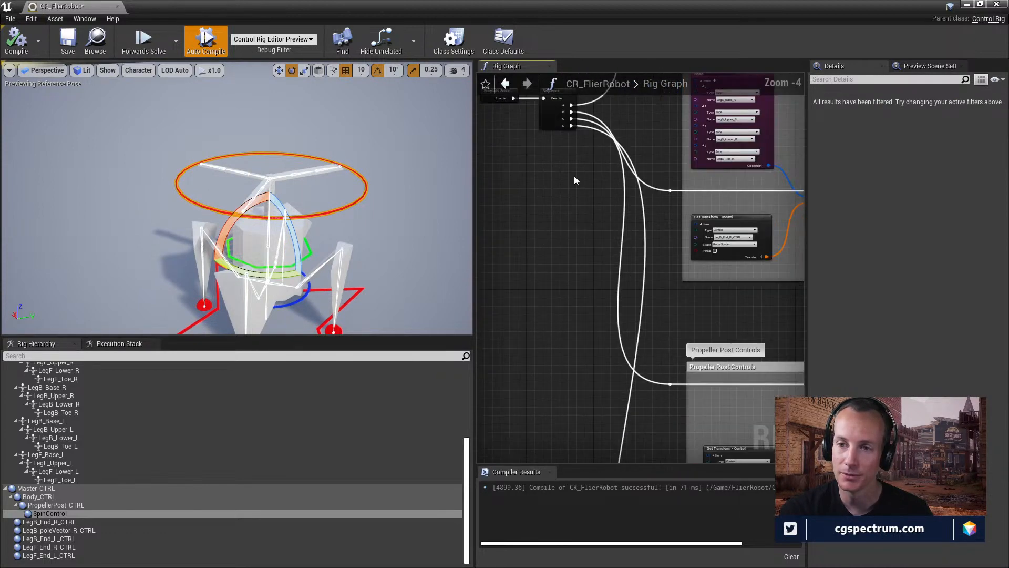
scroll(574, 176, up, 2)
right_drag(558, 139, 558, 267)
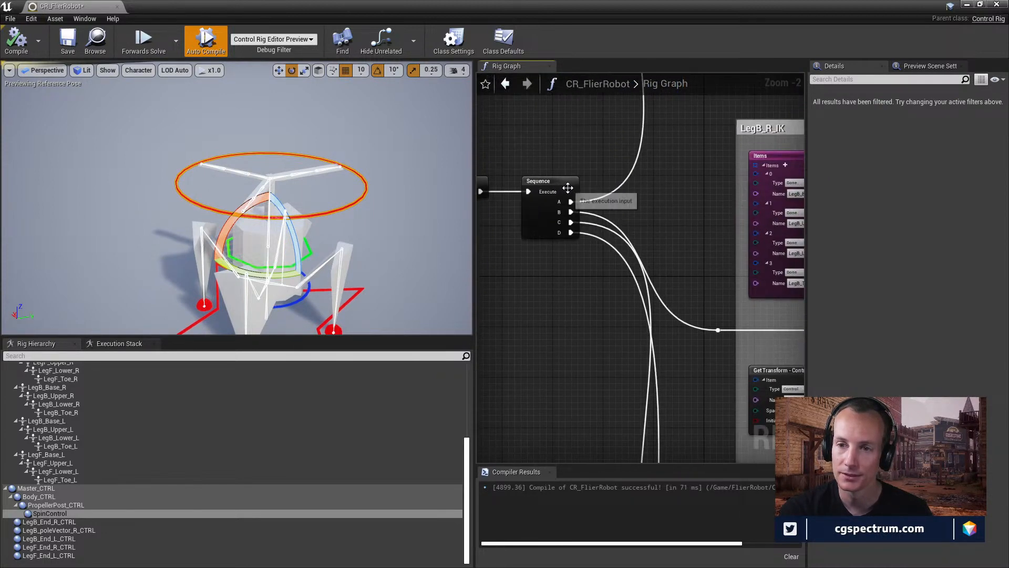
right_click(569, 190)
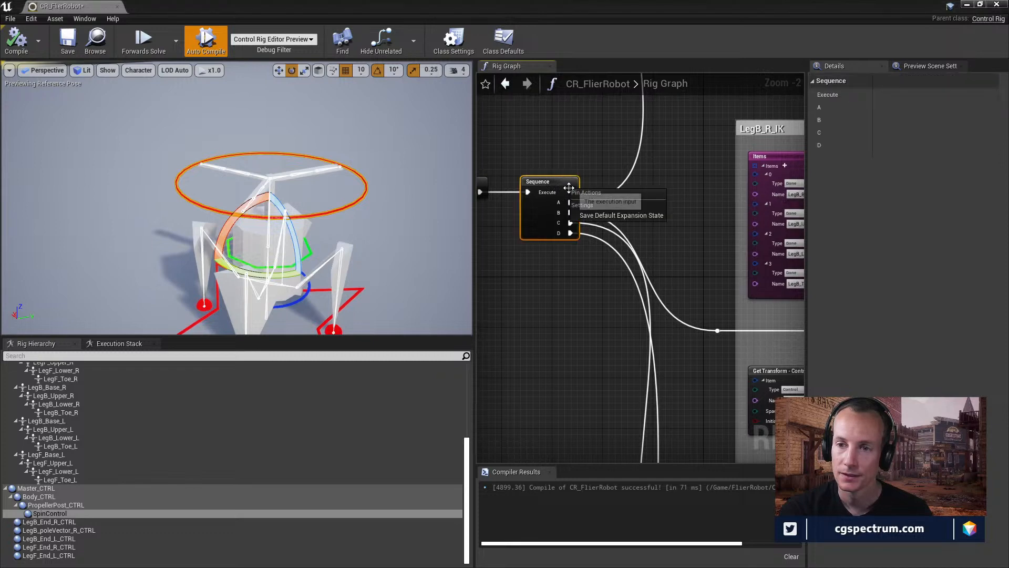
right_click(571, 234)
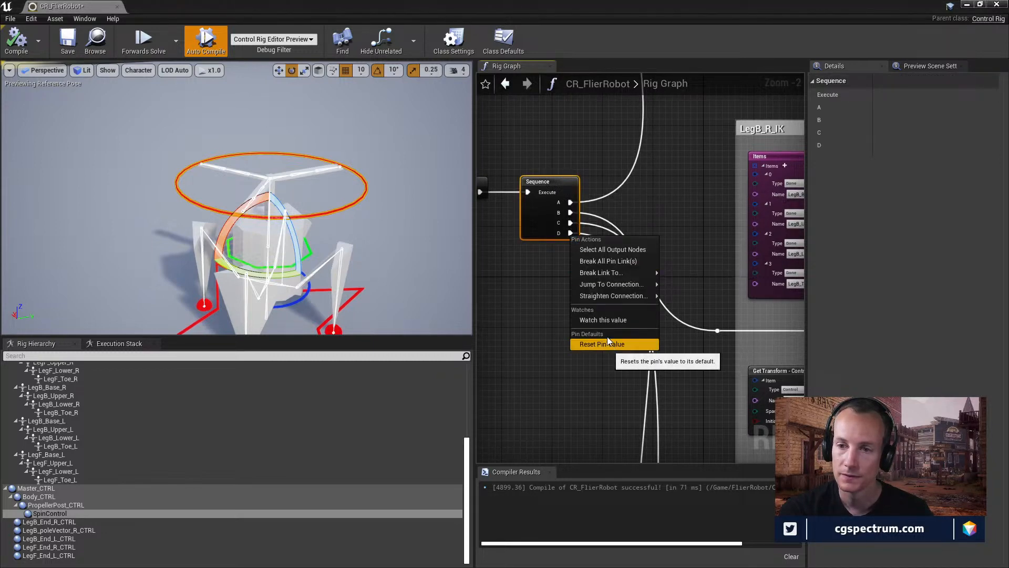
right_click(545, 181)
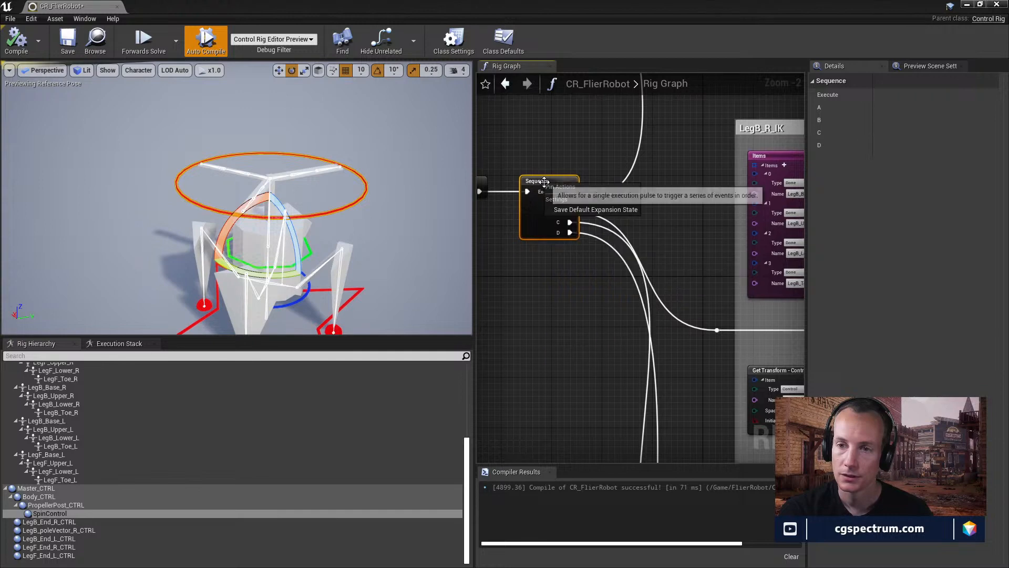
right_click(526, 182)
right_drag(552, 254, 555, 325)
scroll(555, 325, up, 2)
right_click(559, 296)
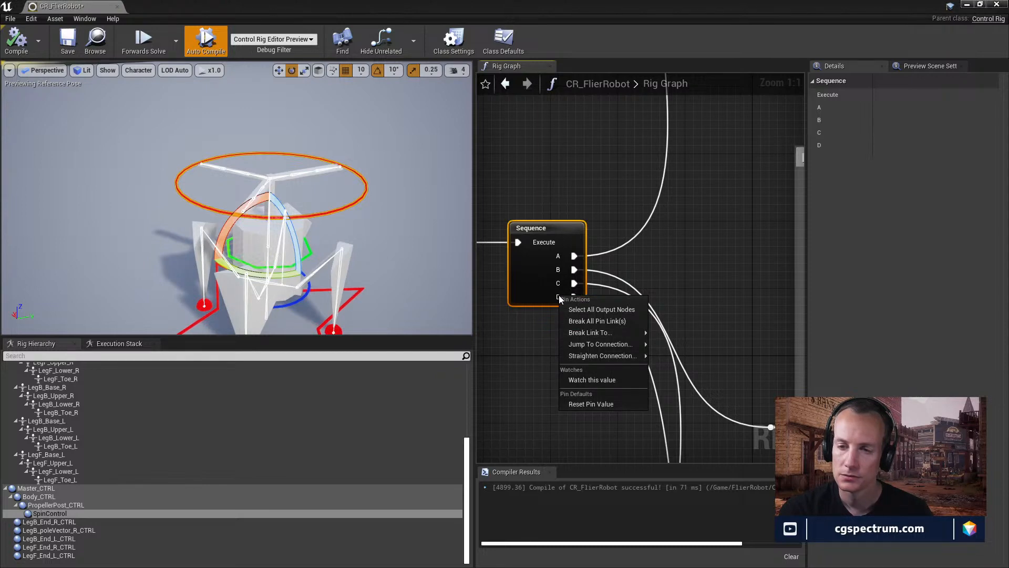
right_click(575, 257)
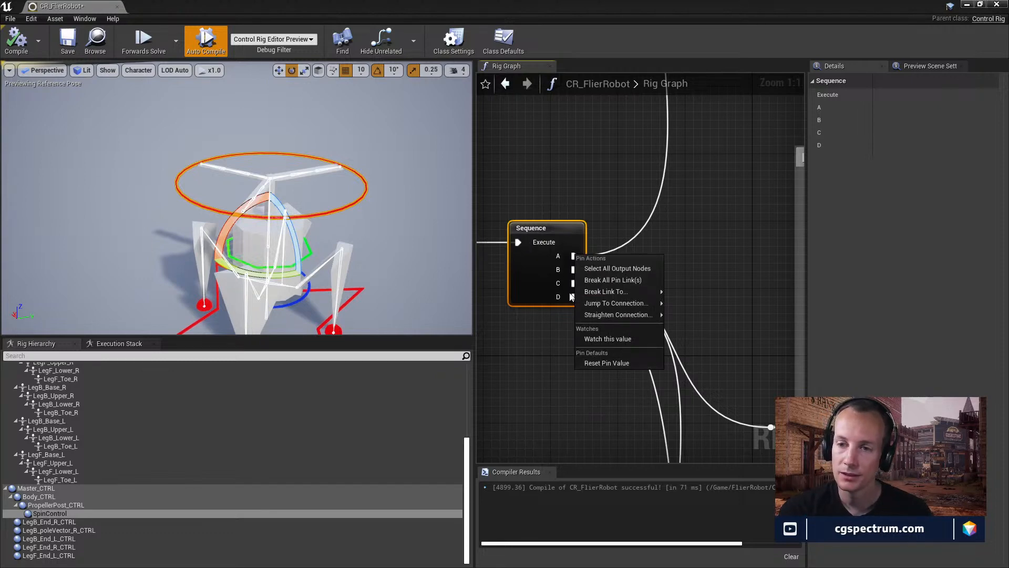
click(544, 297)
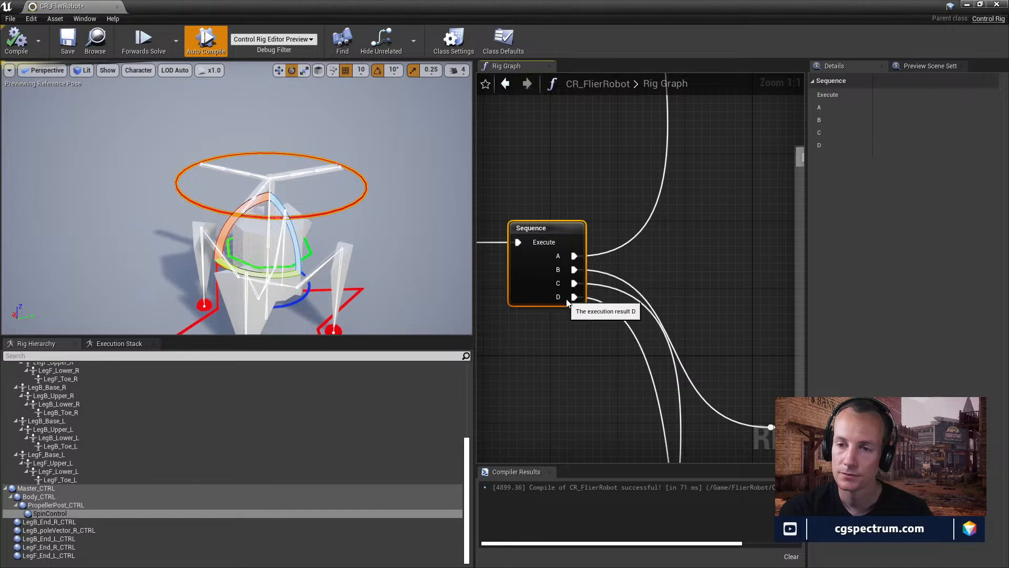
right_click(574, 300)
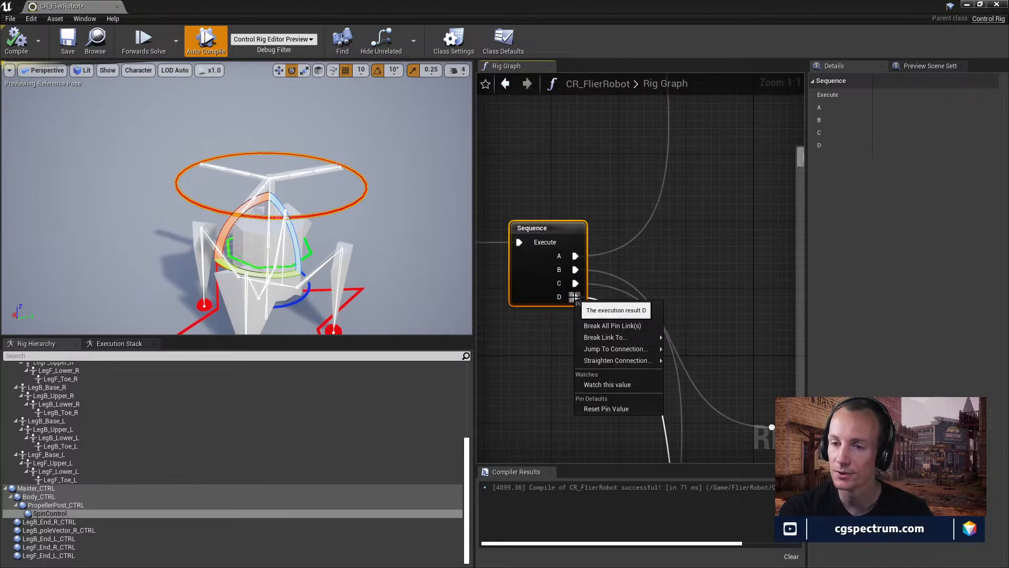
scroll(587, 300, down, 1)
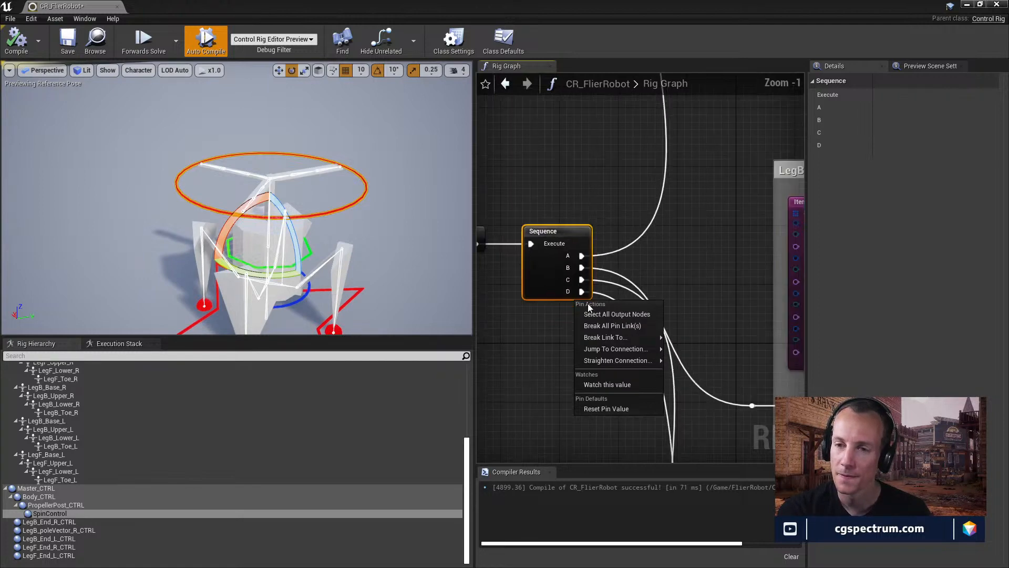
right_drag(567, 281, 562, 255)
mouse_move(577, 266)
mouse_down()
mouse_move(579, 241)
mouse_move(575, 266)
mouse_up()
right_drag(575, 266, 573, 243)
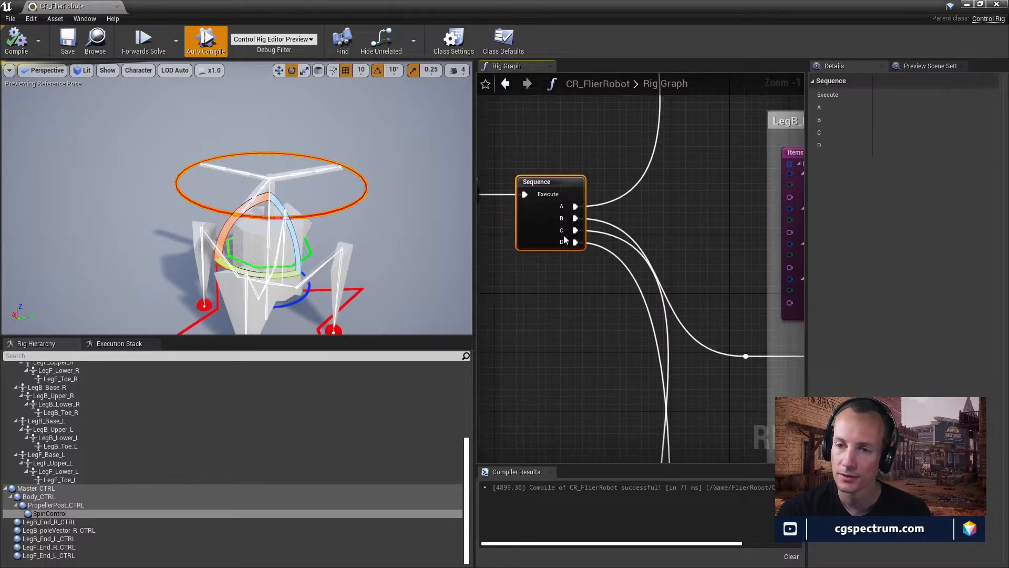
mouse_move(561, 241)
mouse_down()
mouse_move(569, 226)
mouse_move(568, 245)
mouse_move(561, 241)
mouse_up()
mouse_move(563, 235)
right_down()
mouse_move(559, 216)
mouse_move(559, 235)
right_up()
drag(555, 192, 561, 184)
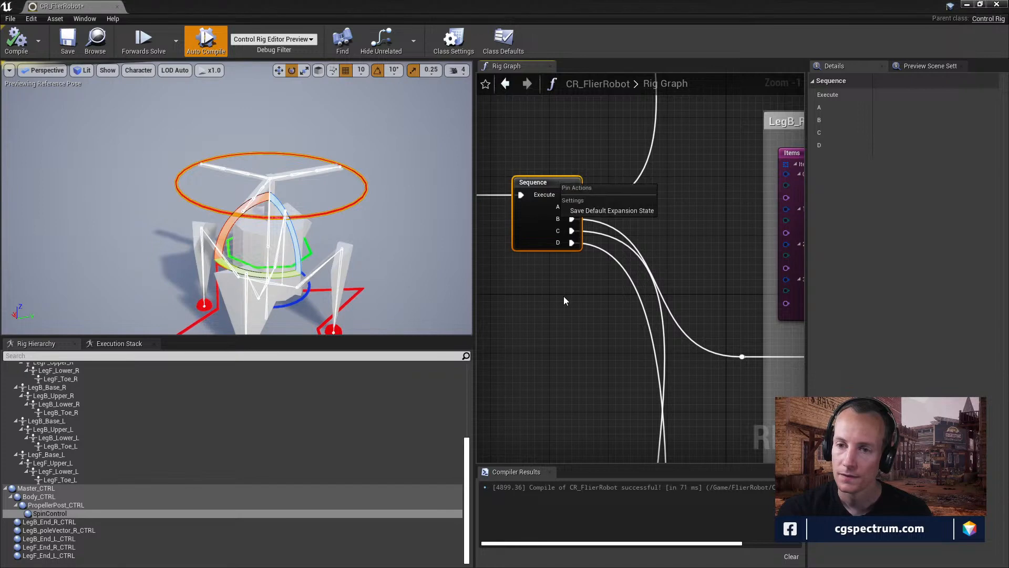
right_click(564, 296)
click(557, 362)
- Add a second Sequence node on the blade execution branch and place the branch's reroute point just ahead of it
right_drag(569, 401, 569, 275)
scroll(569, 274, down, 5)
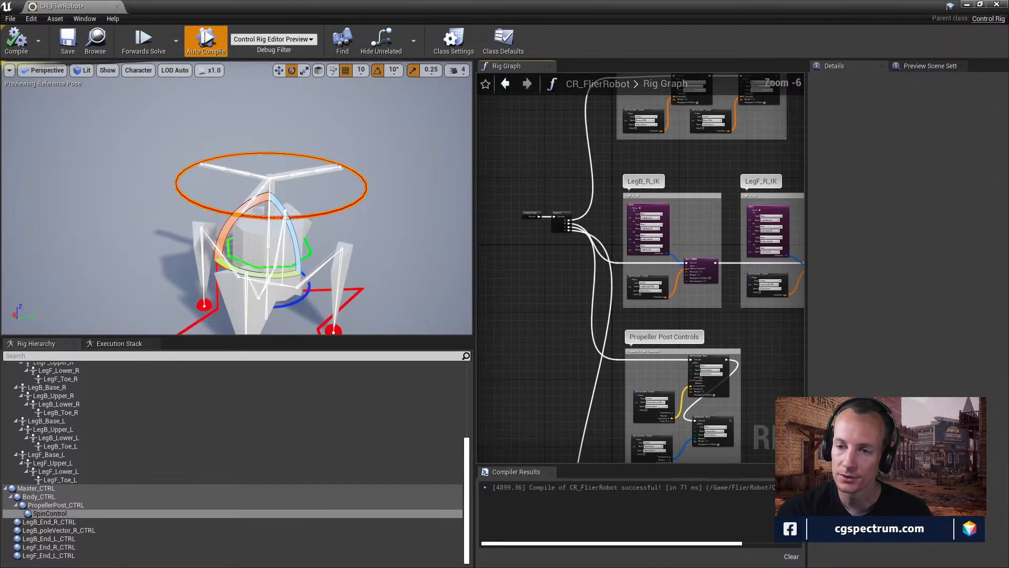
right_drag(608, 457, 620, 305)
scroll(620, 305, up, 3)
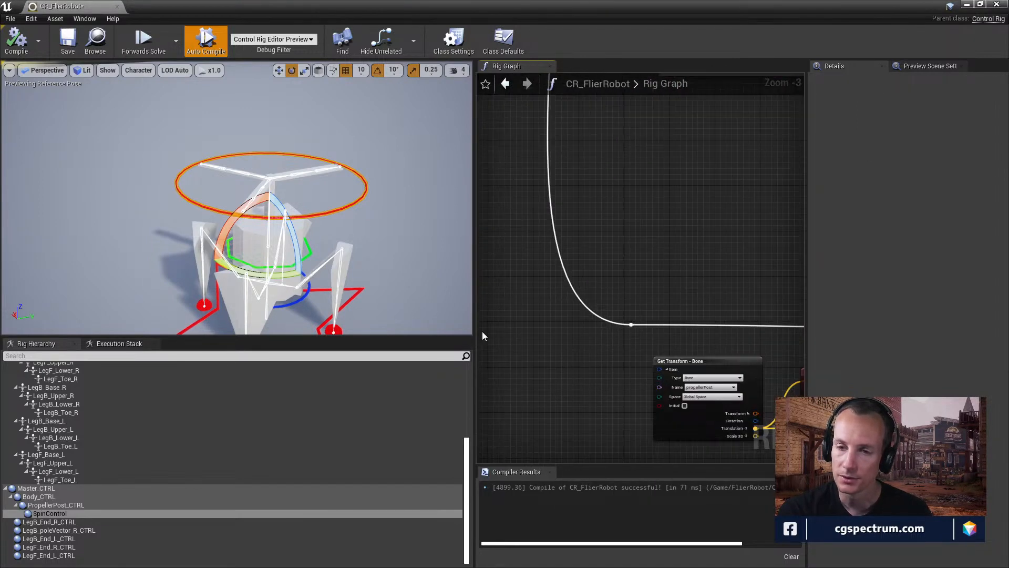
right_click(542, 319)
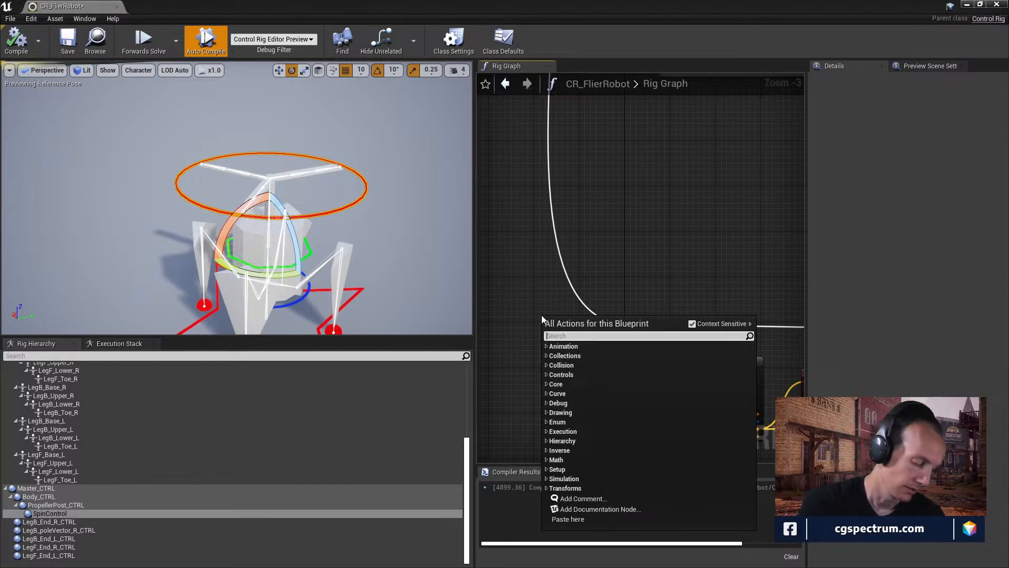
text(seq)
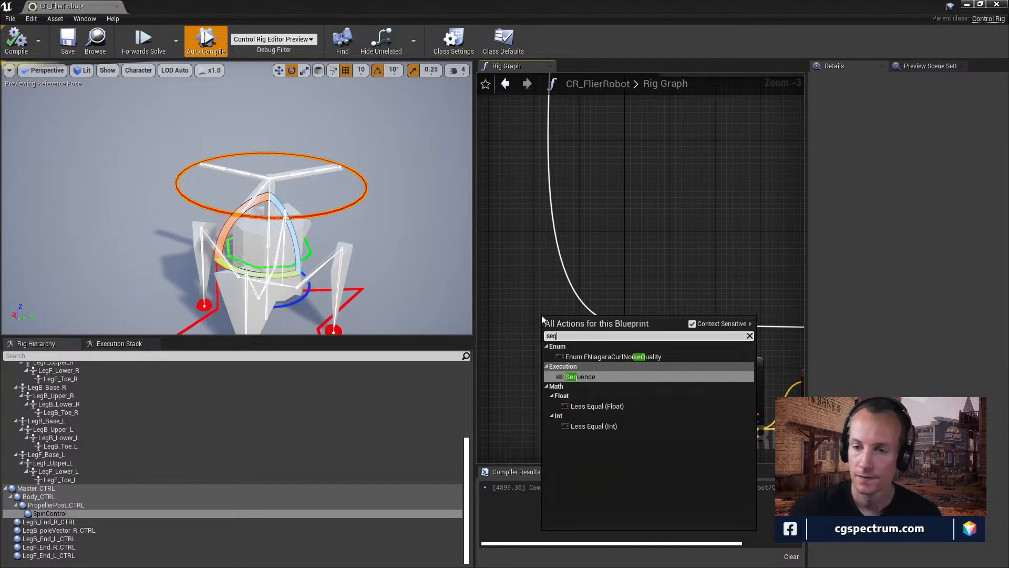
click(587, 379)
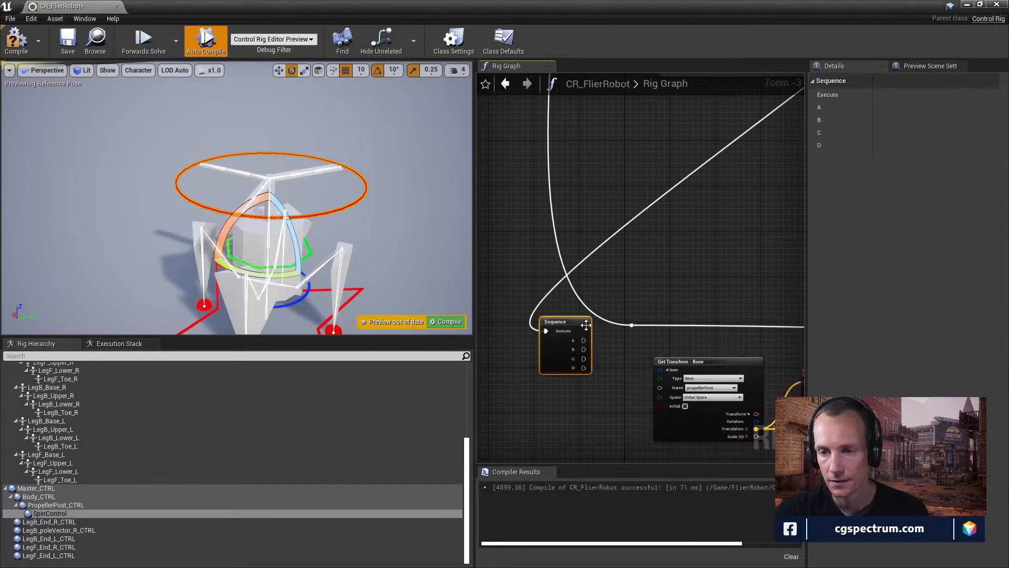
drag(558, 322, 588, 355)
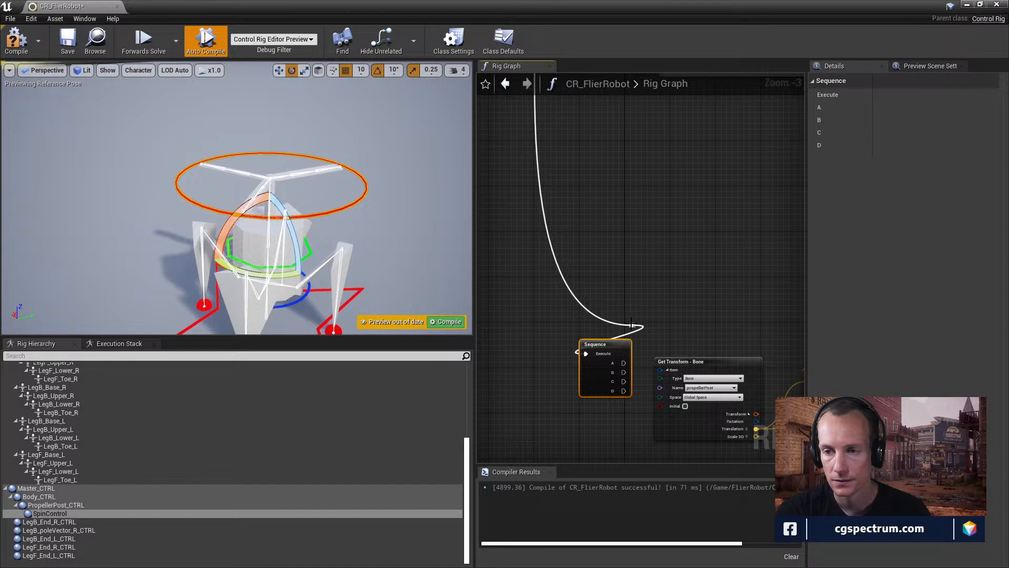
drag(631, 325, 548, 357)
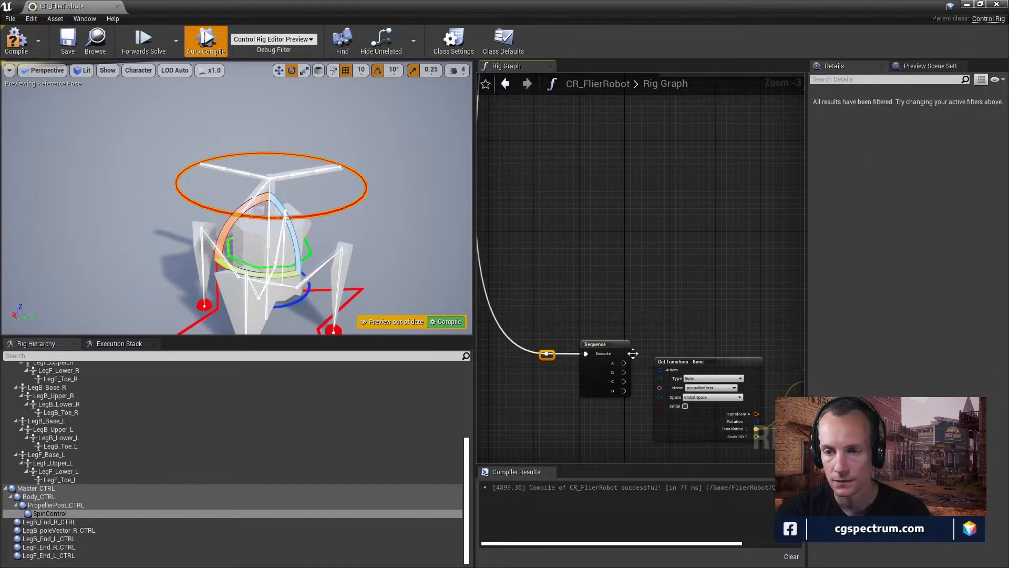
- Connect the new Sequence's A output to the blades' For Each Item loop, and shift the node and its reroute point away from the blade nodes
scroll(614, 340, down, 1)
right_drag(633, 353, 542, 339)
drag(518, 332, 540, 330)
right_drag(544, 330, 670, 334)
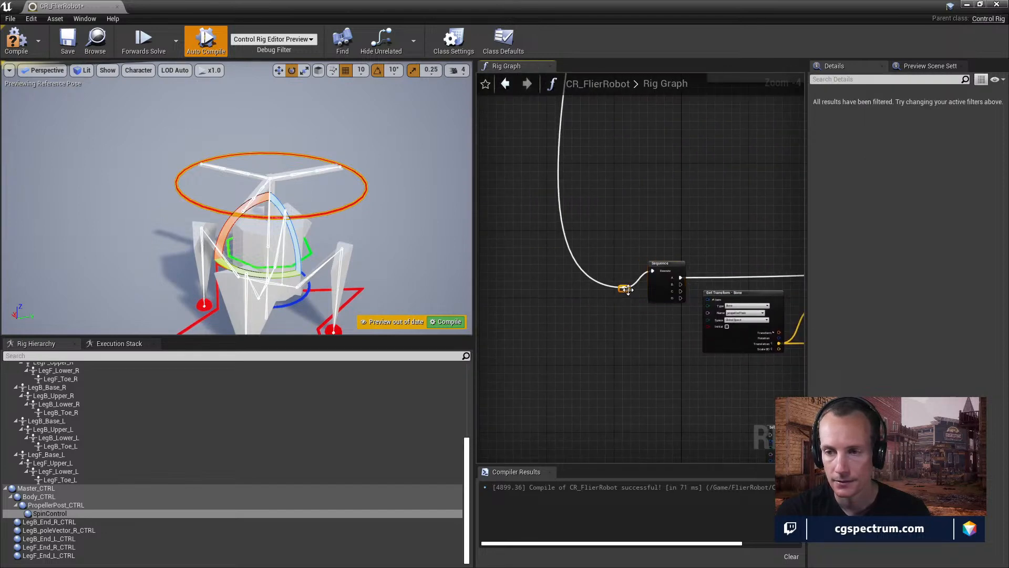
drag(625, 290, 575, 276)
drag(670, 270, 614, 273)
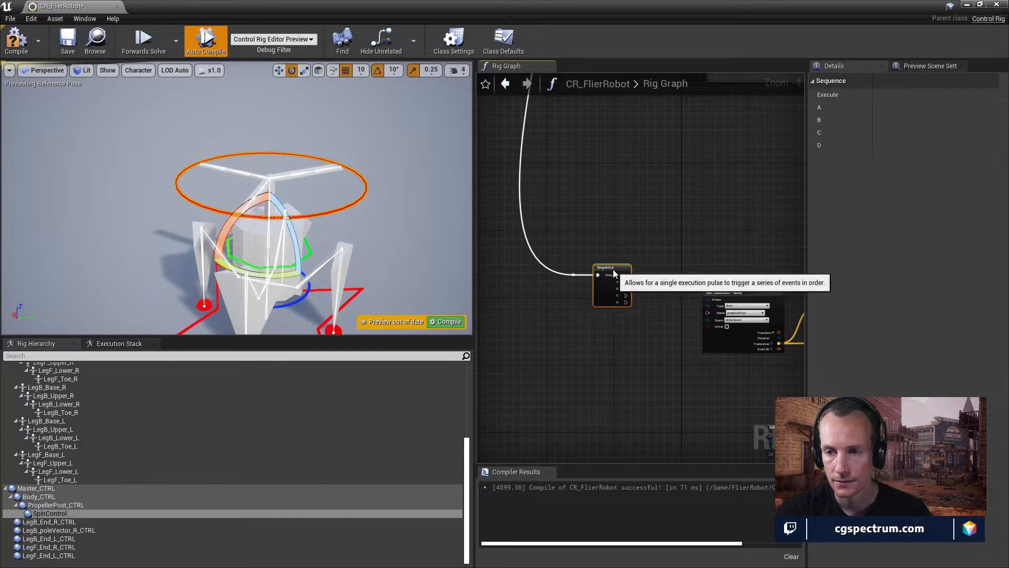
- Move the unused Set Relative Transform group and the blade01_01 Set Rotation - Bone node farther below the blade network
scroll(607, 314, down, 4)
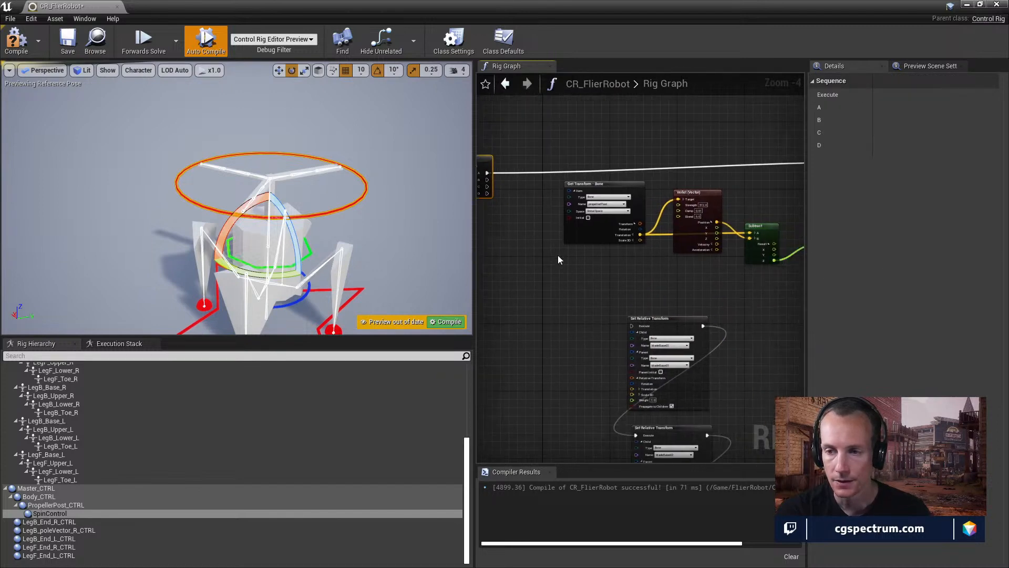
right_drag(532, 294, 557, 275)
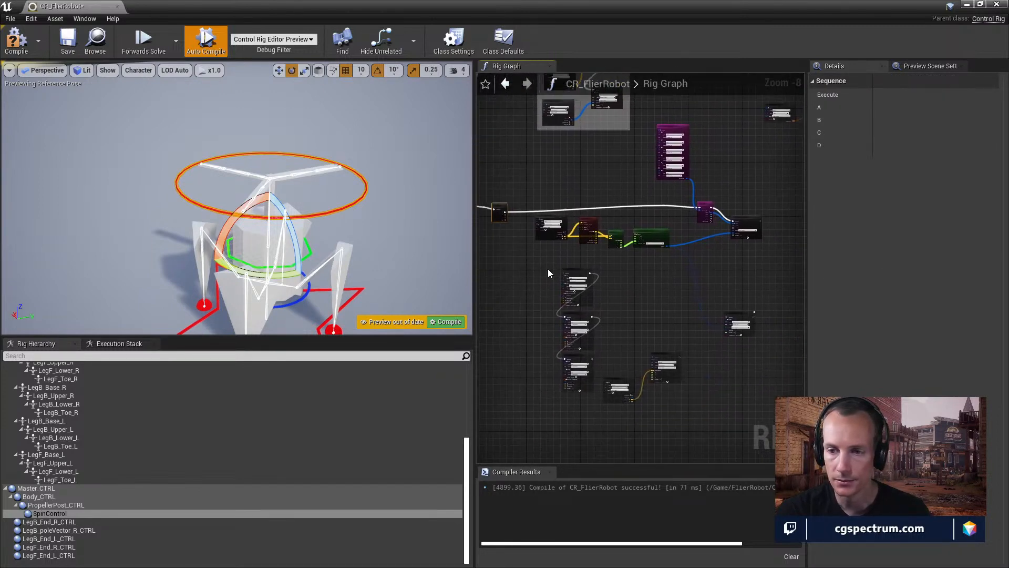
drag(548, 269, 663, 393)
drag(584, 269, 618, 352)
right_drag(641, 294, 623, 370)
drag(720, 401, 726, 414)
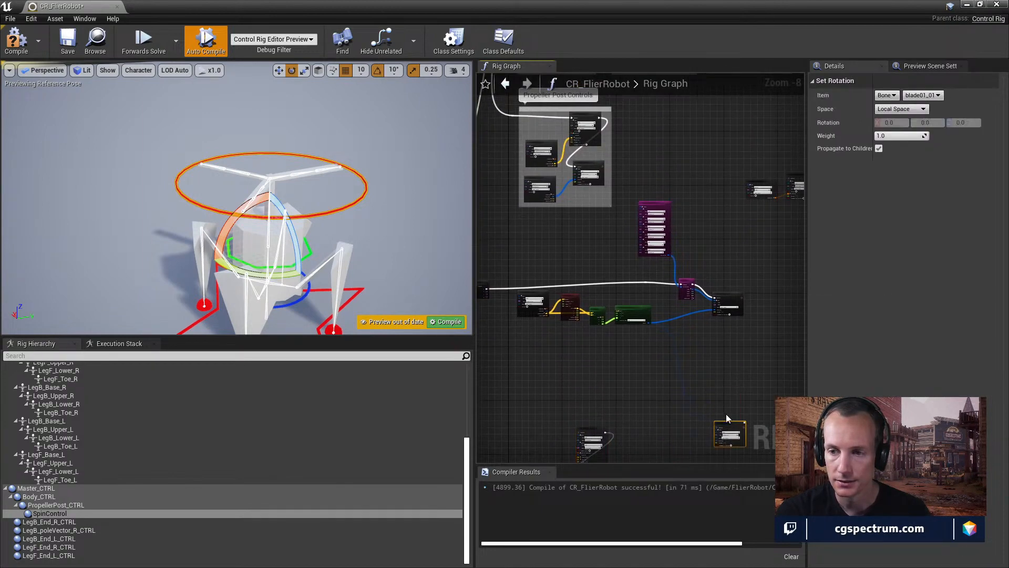
scroll(711, 410, up, 2)
key(f)
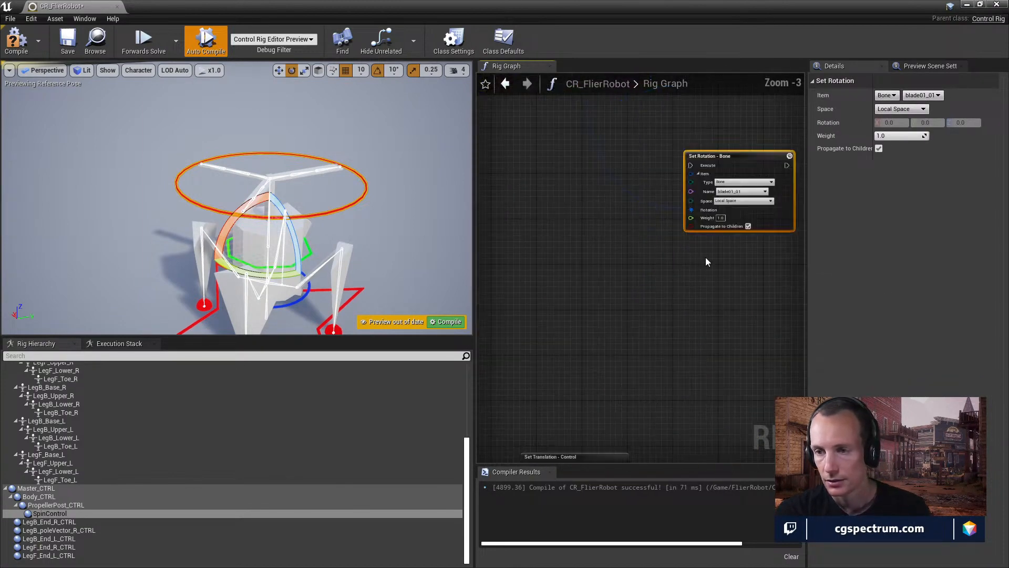
right_drag(697, 219, 717, 385)
scroll(717, 384, down, 5)
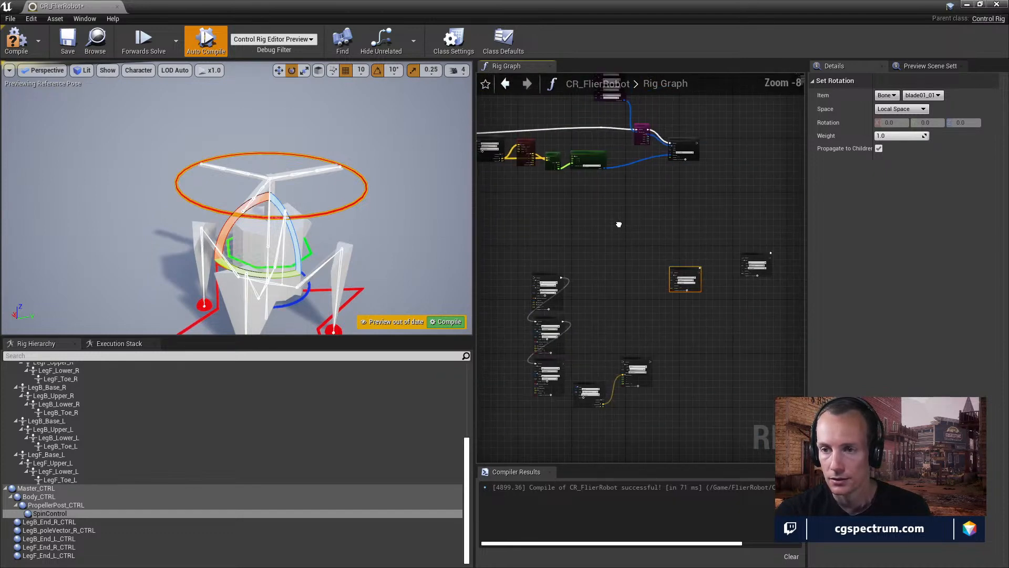
- Move the blade Items node closer to its loop and enclose the blade nodes in a comment box titled "Blade Overlap"
drag(651, 163, 650, 177)
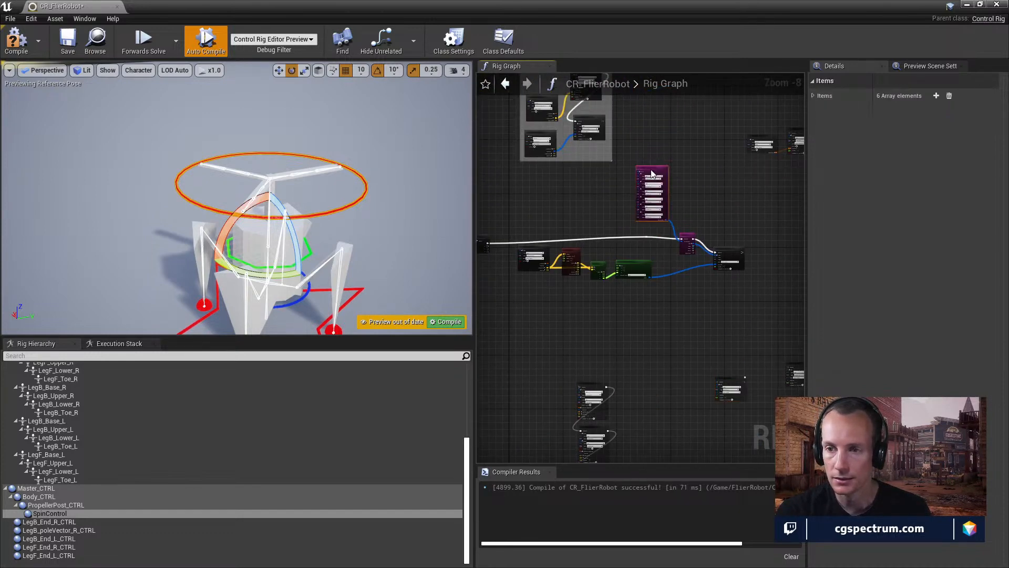
drag(528, 295, 762, 176)
right_click(656, 178)
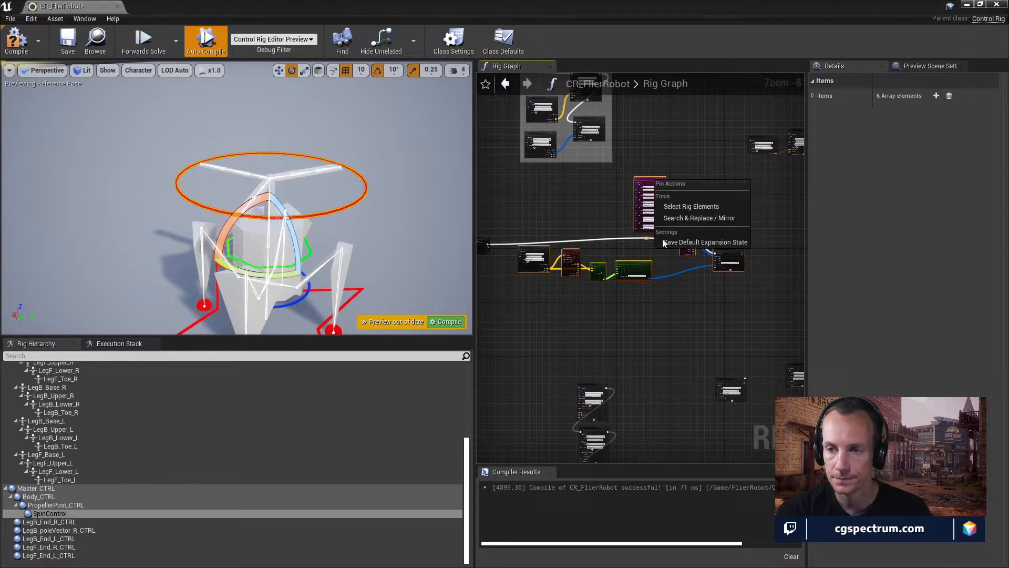
right_click(661, 333)
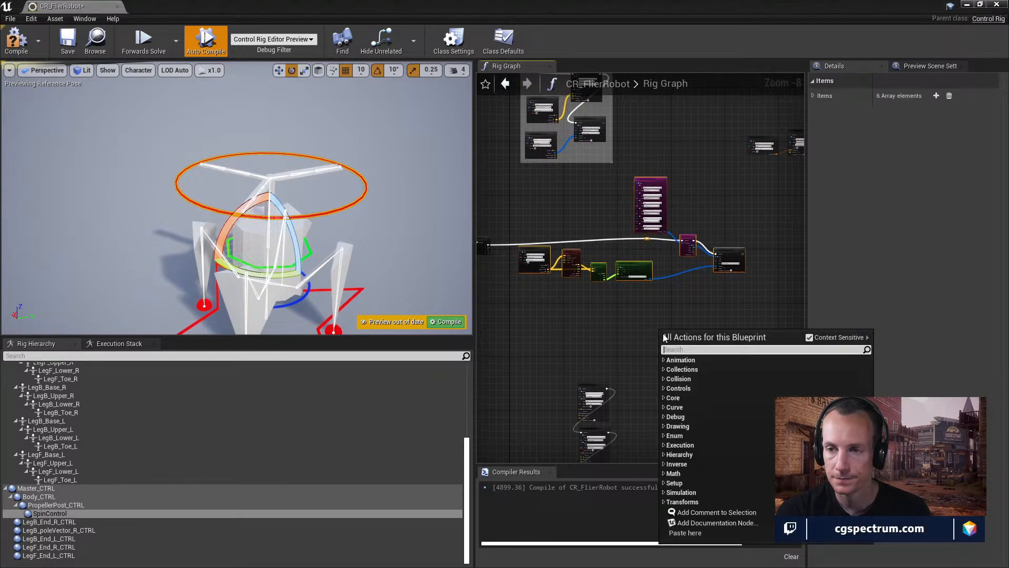
click(699, 512)
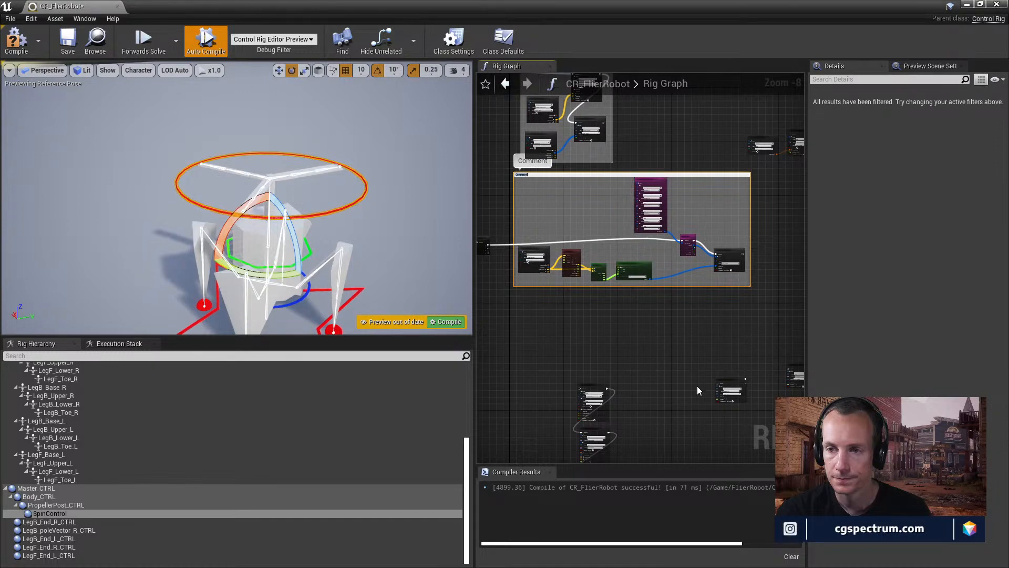
key(BackSpace)
key(Return)
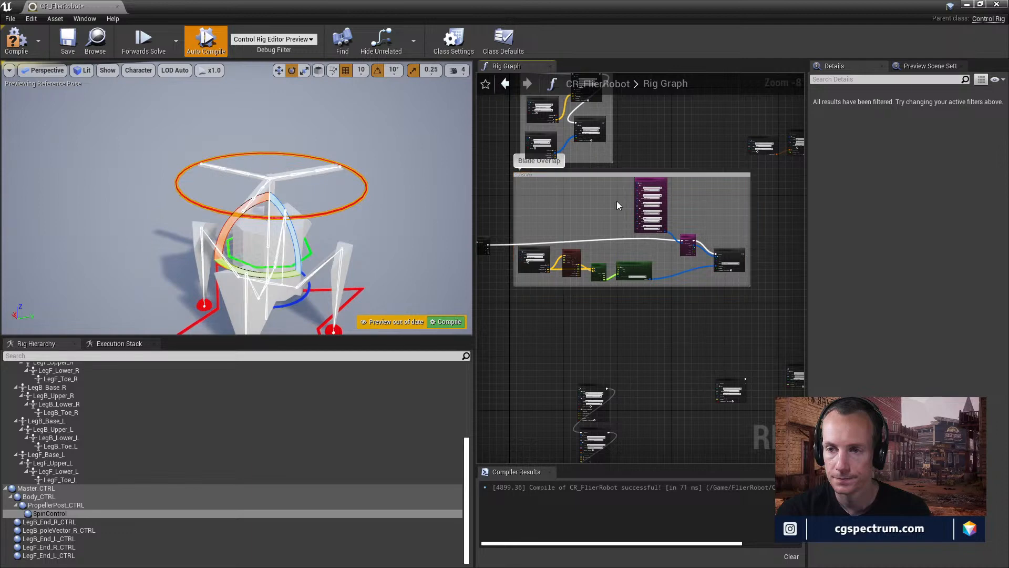
drag(612, 171, 620, 193)
click(604, 343)
- Compile and save the CR_FlierRobot rig
right_drag(604, 343, 630, 324)
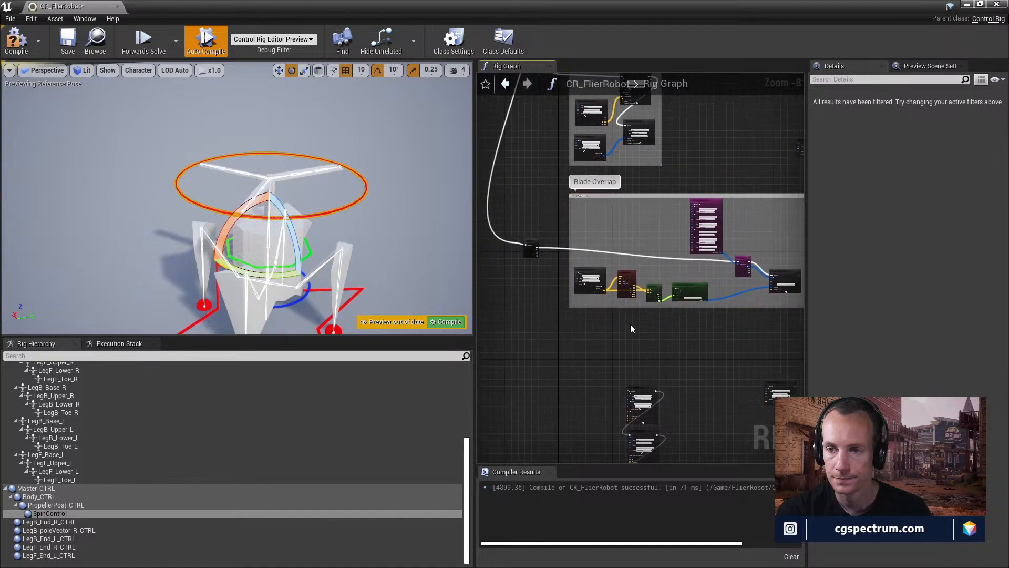
scroll(666, 304, up, 1)
scroll(666, 304, up, 2)
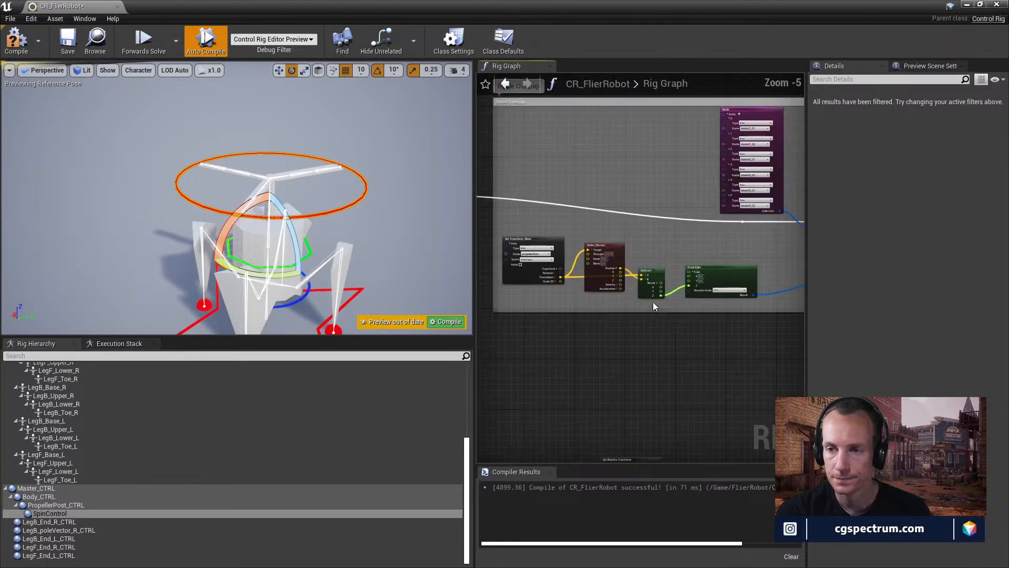
click(16, 40)
click(70, 48)
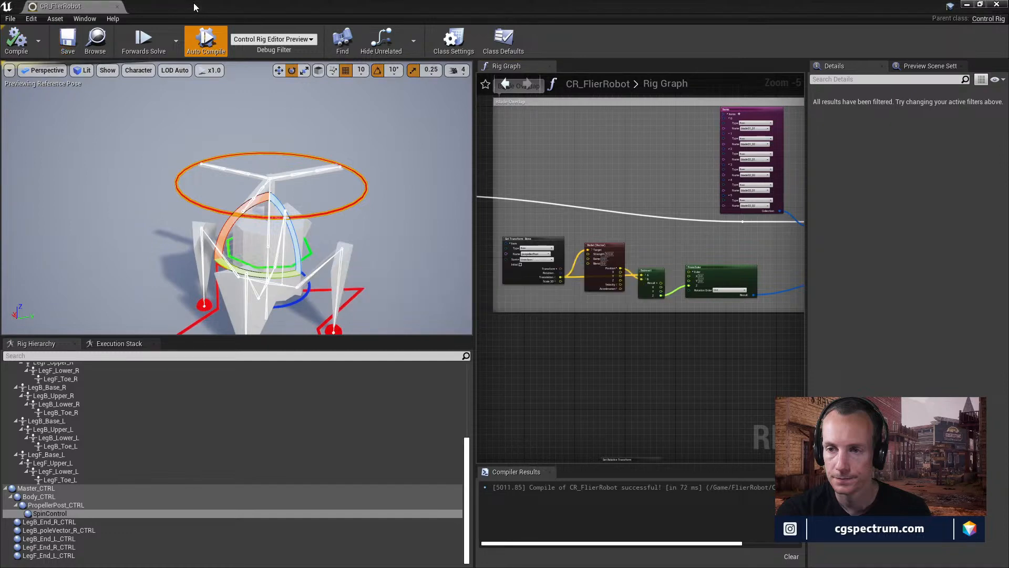
- Submit CR_FlierRobot and SKM_FlierRobot to source control with the description "Updating progress with blade overlap", keeping the files checked out
drag(193, 2, 389, 274)
click(231, 39)
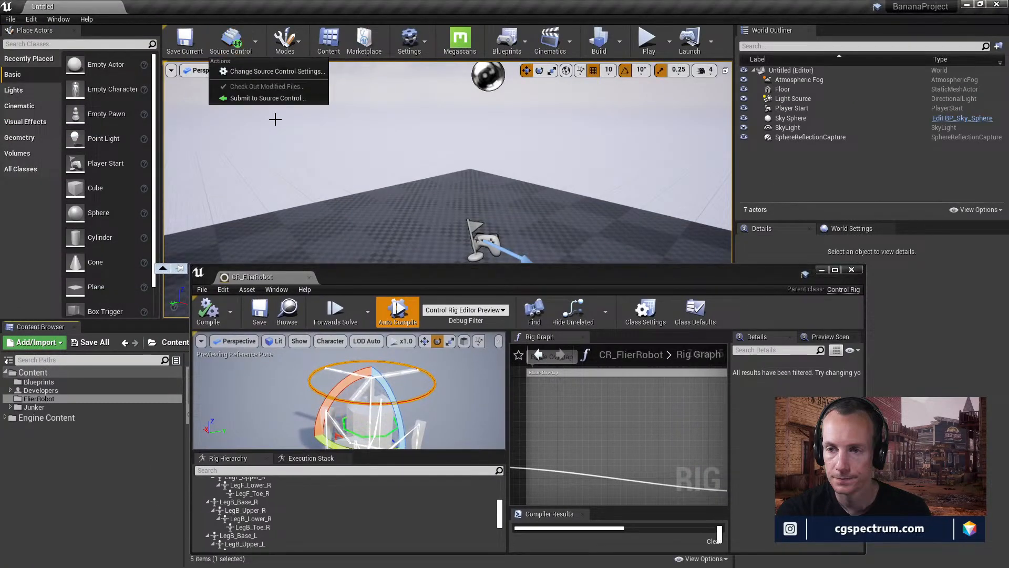
click(267, 99)
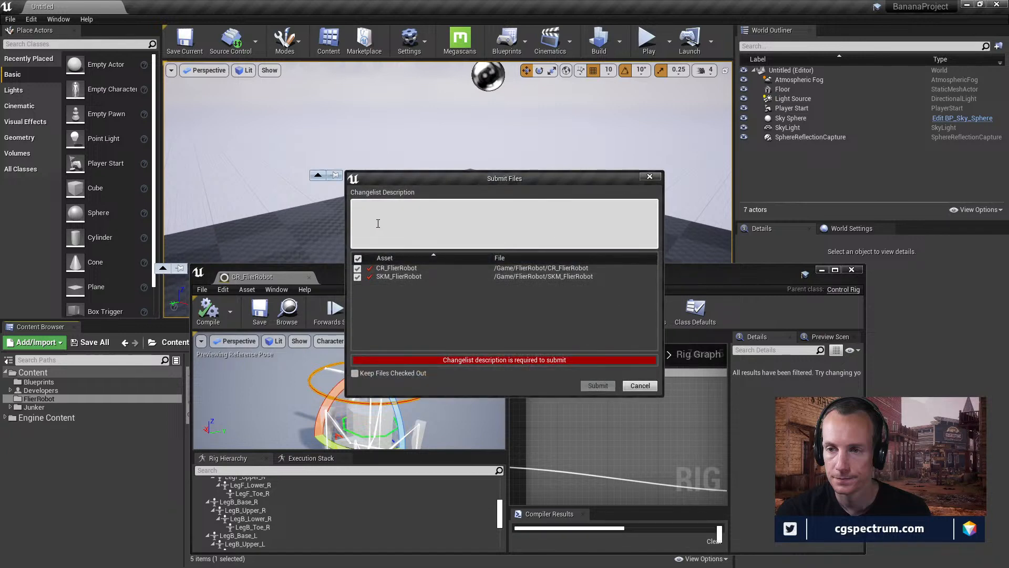
text(Updating p)
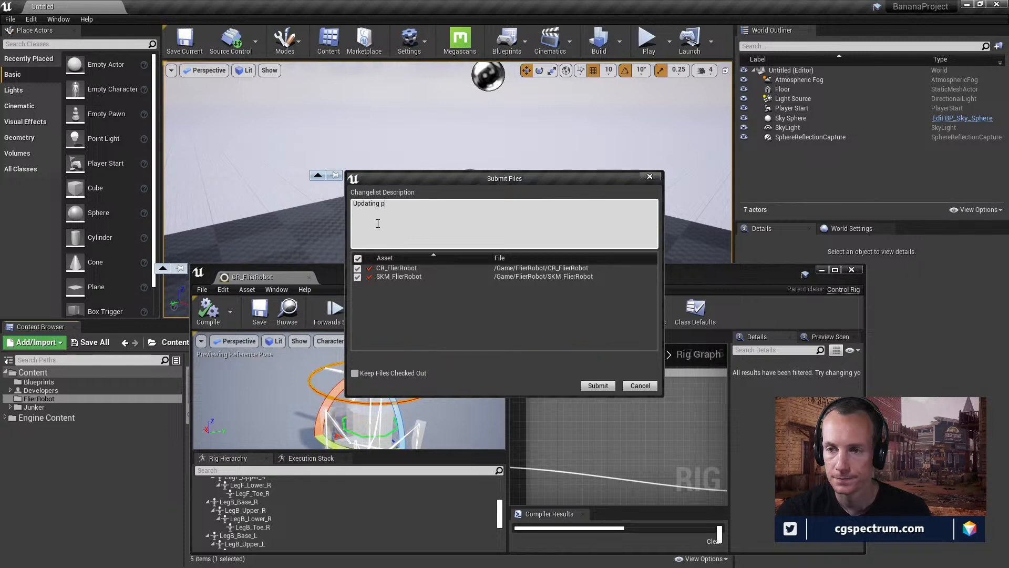
text(rogress with blade overlap)
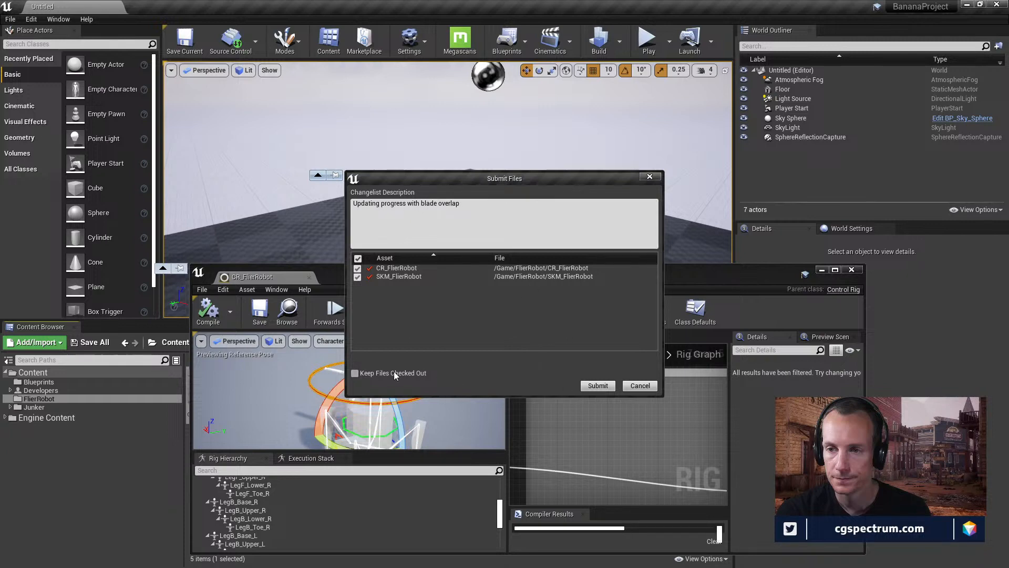
click(356, 373)
click(598, 386)
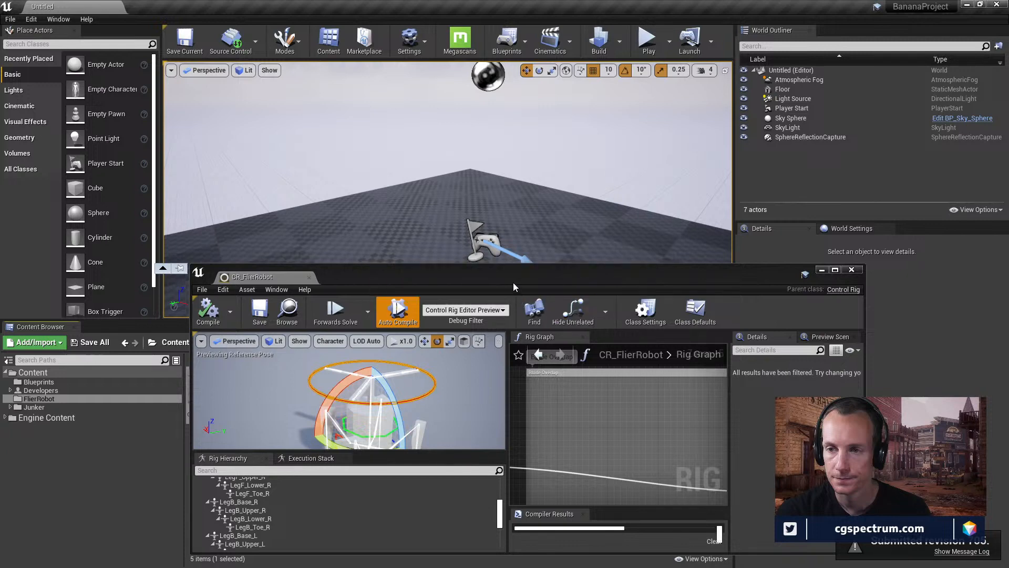
- Return the CR_FlierRobot editor to full screen and move the unused transform nodes farther below the Blade Overlap comment box
drag(512, 282, 464, 147)
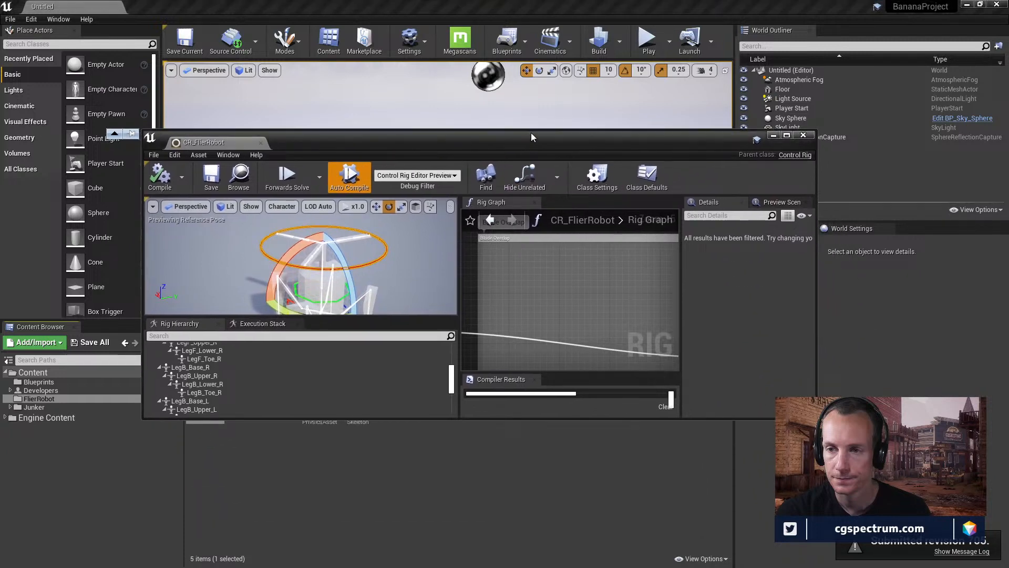
drag(531, 137, 552, 2)
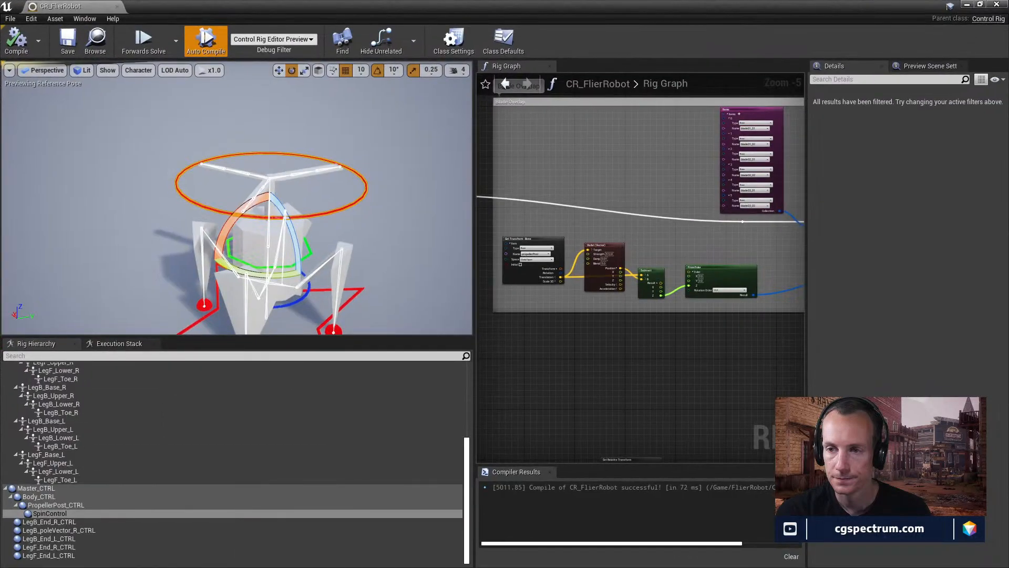
scroll(708, 226, down, 4)
scroll(678, 299, down, 3)
drag(589, 257, 557, 342)
scroll(563, 294, up, 4)
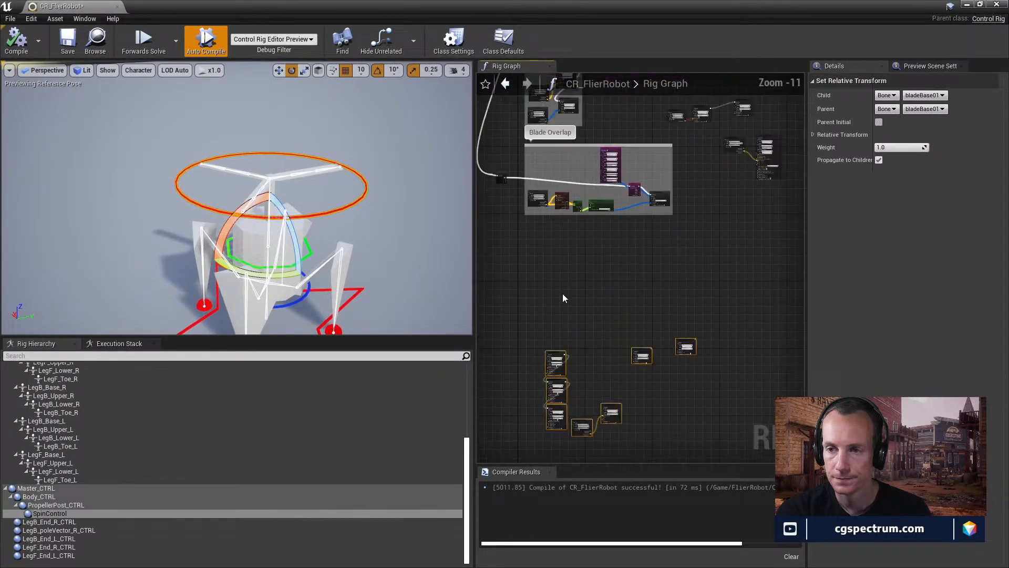
right_drag(562, 278, 603, 382)
scroll(604, 384, up, 1)
- Create a collection node from the bladeBase01, bladeBase02 and bladeBase03 bones below the Blade Overlap comment box
right_click(587, 324)
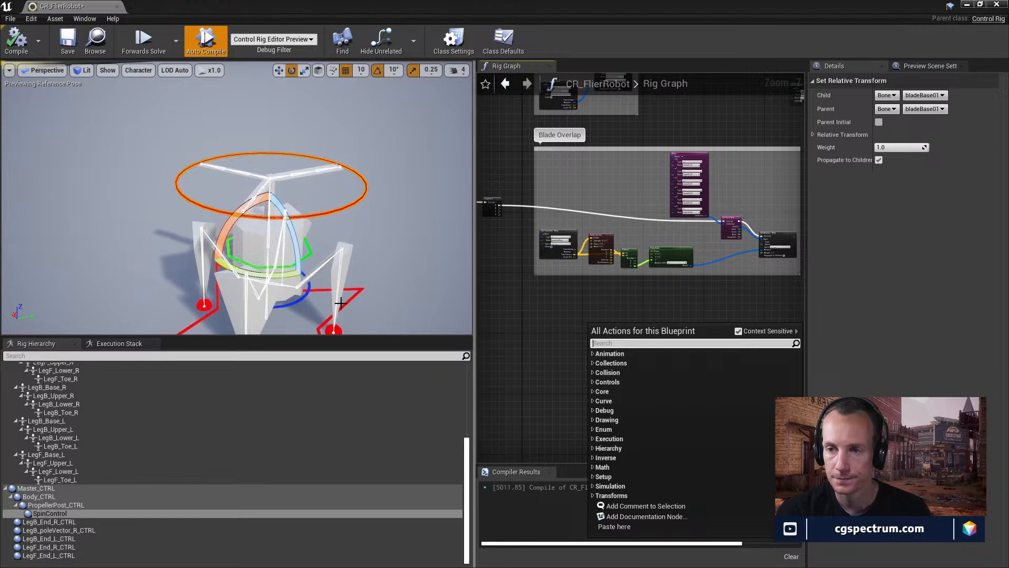
scroll(138, 456, up, 5)
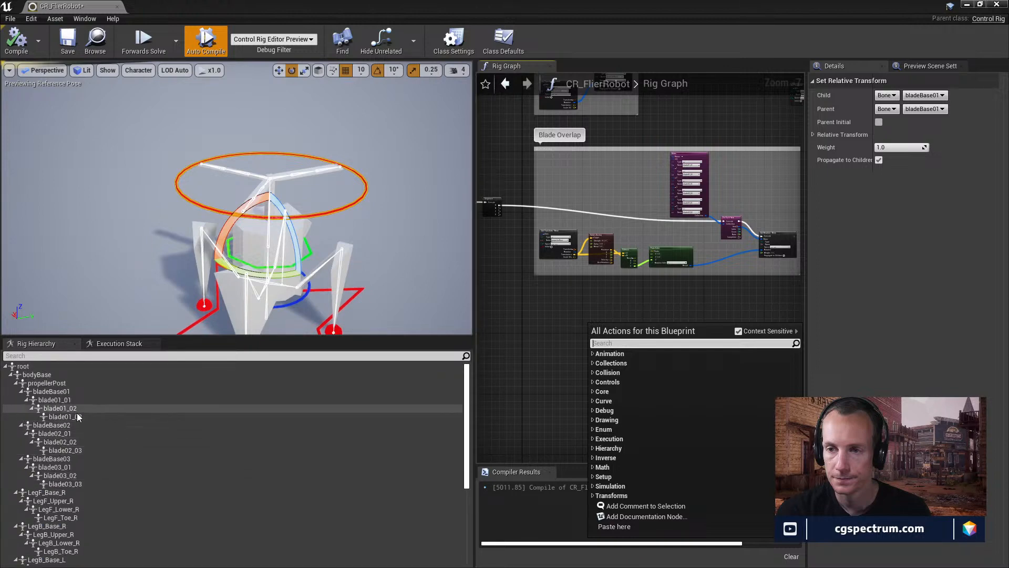
click(53, 392)
ctrl+click(53, 425)
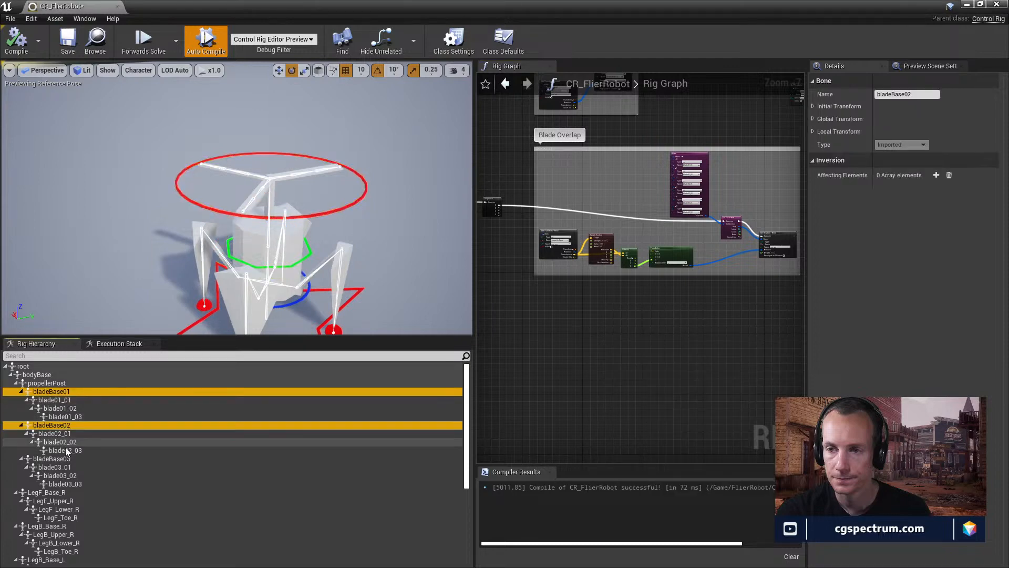
ctrl+click(53, 458)
drag(55, 462, 564, 305)
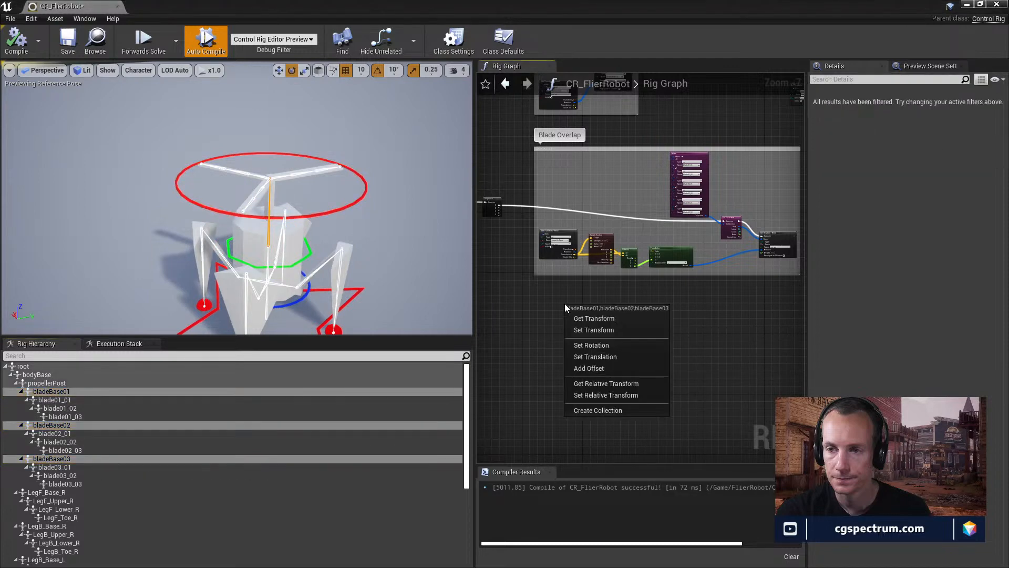
click(600, 410)
scroll(609, 344, up, 4)
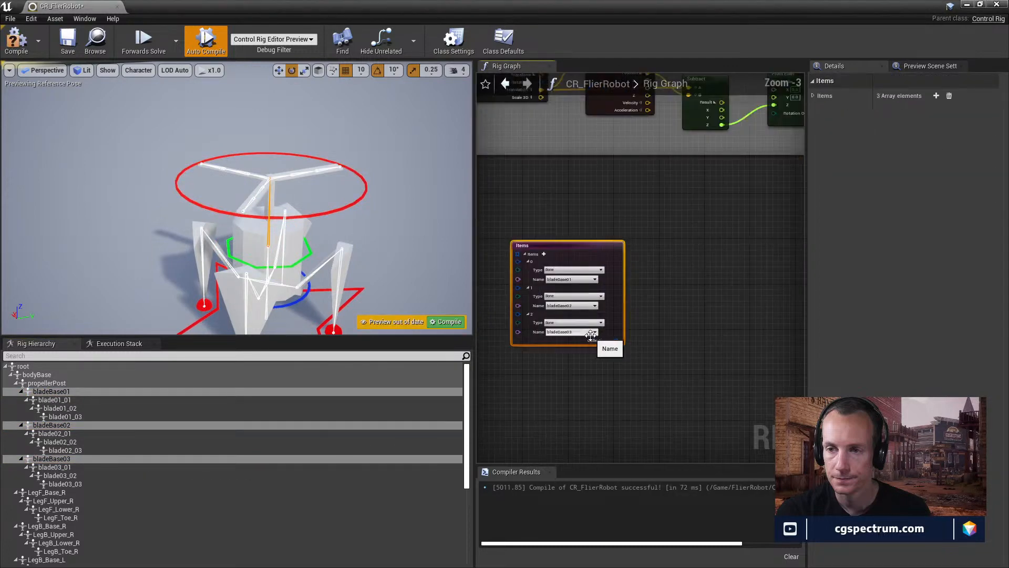
right_drag(705, 380, 719, 354)
right_drag(624, 337, 652, 344)
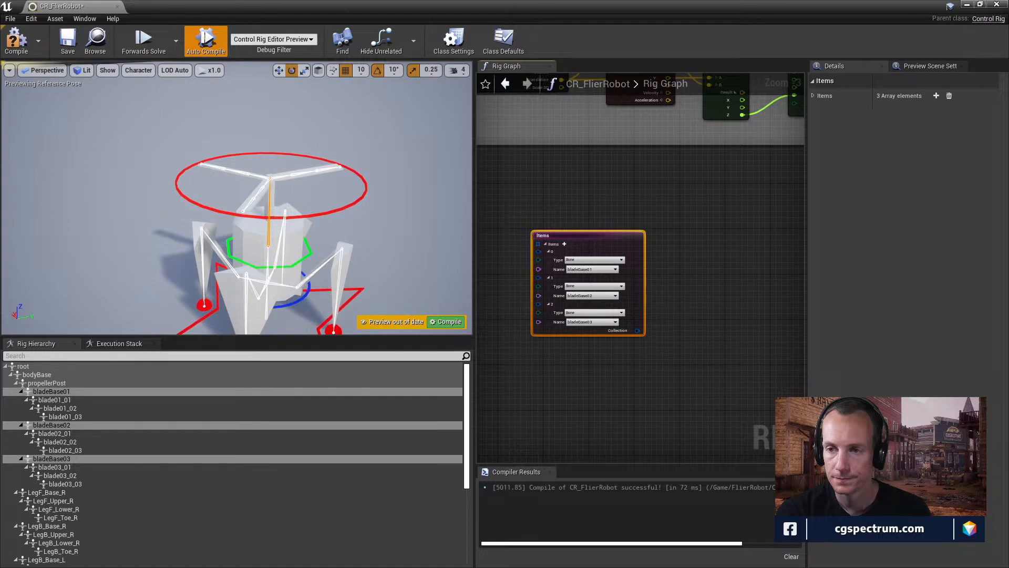
right_drag(654, 371, 638, 333)
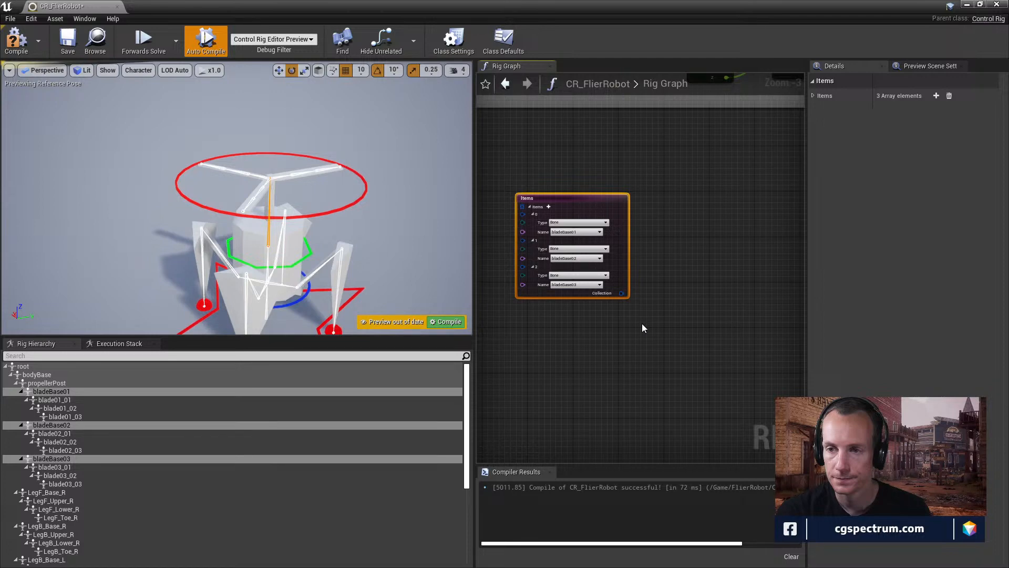
- Create a new control named BladeFolding in the rig hierarchy and parent it under PropellerPost_CTRL
scroll(198, 512, down, 6)
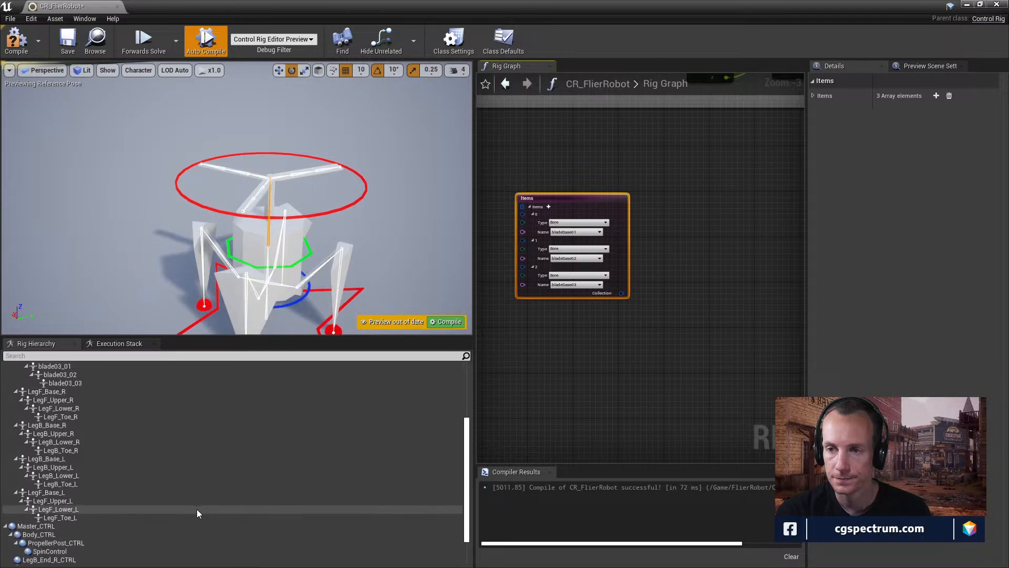
right_click(45, 562)
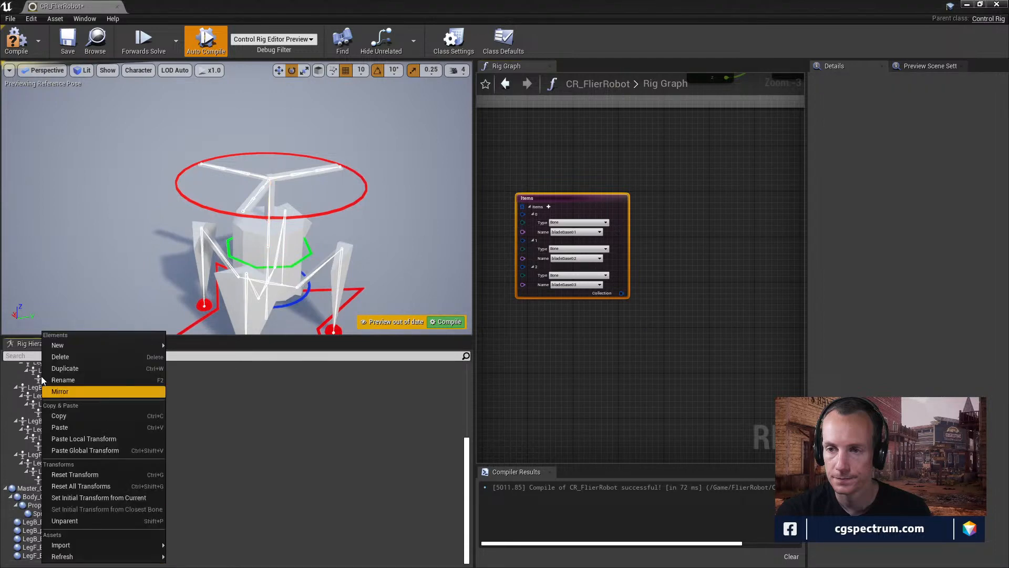
mouse_move(62, 345)
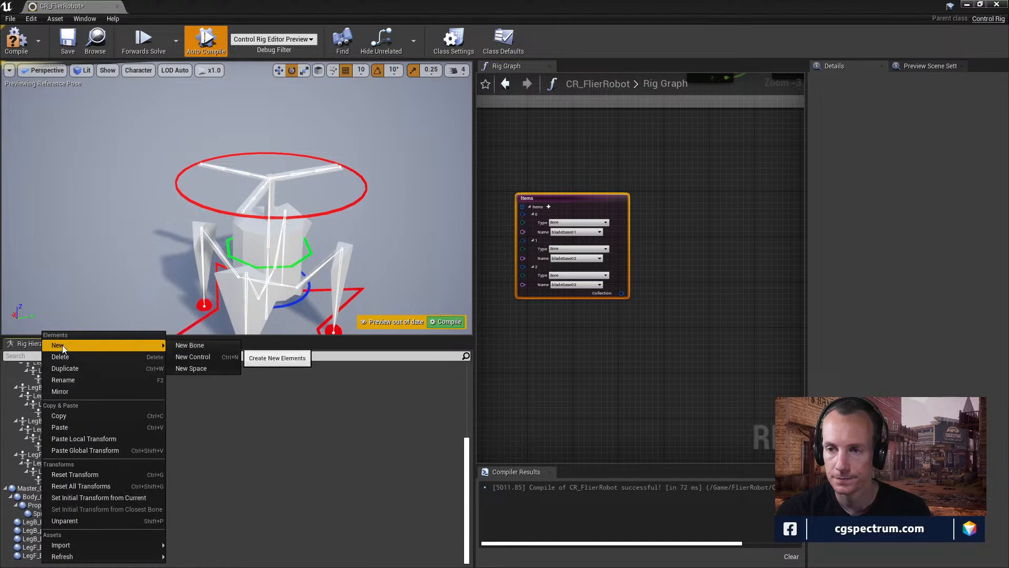
click(213, 357)
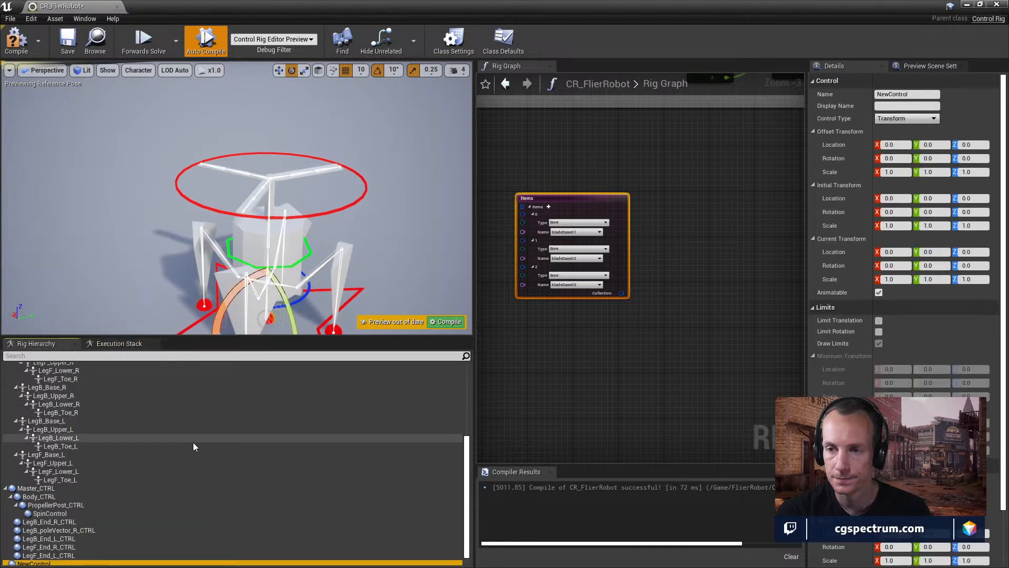
double_click(40, 556)
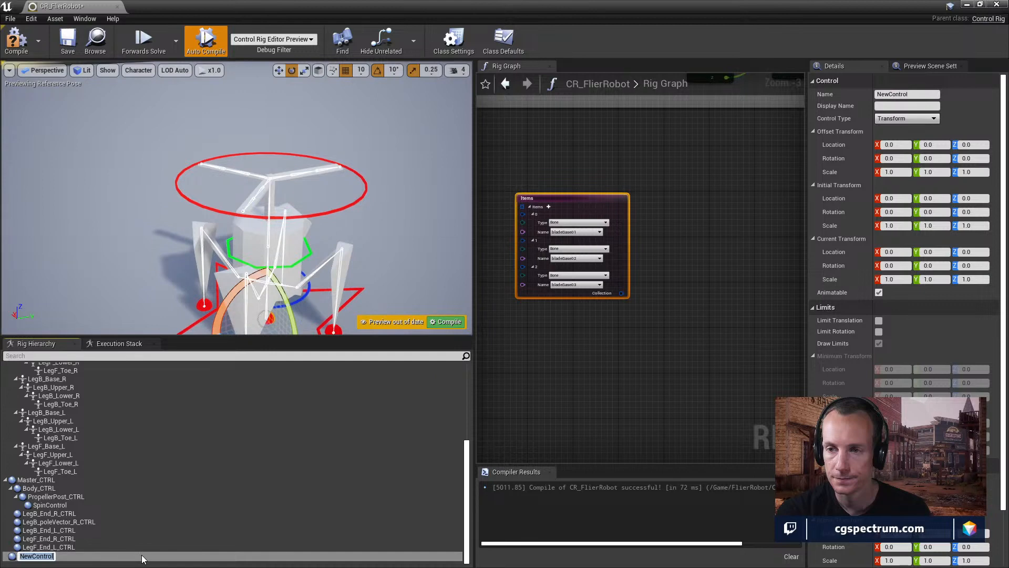
text(BladeFolding)
key(Return)
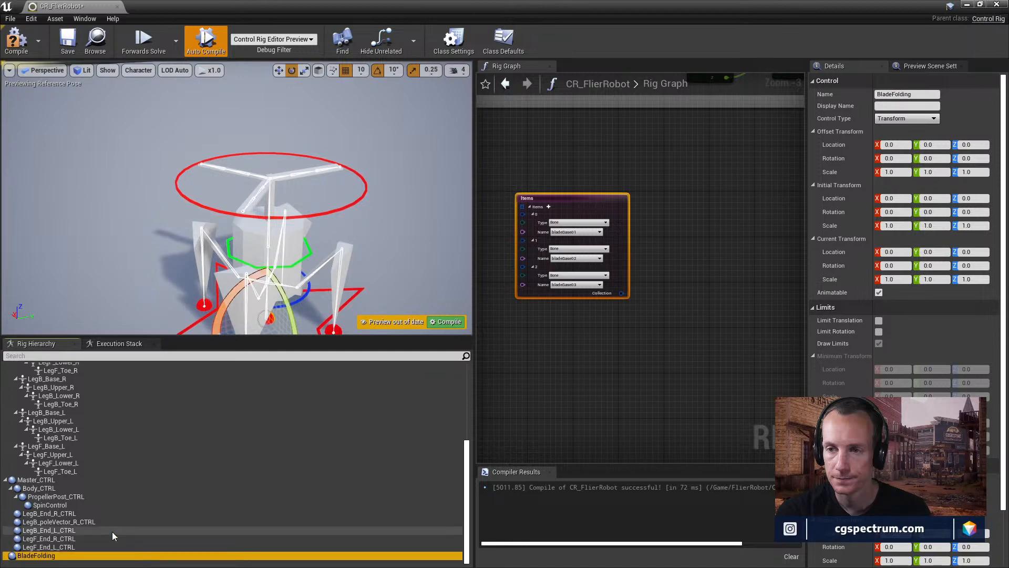
drag(51, 552, 67, 497)
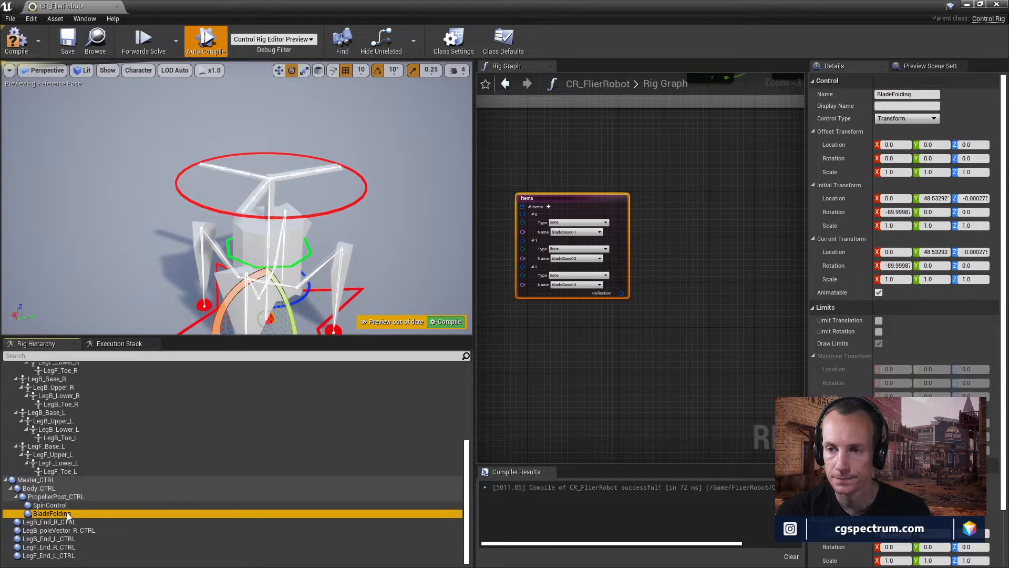
- Move the BladeFolding control up to the propeller hub where the blades meet
right_drag(356, 254, 348, 273)
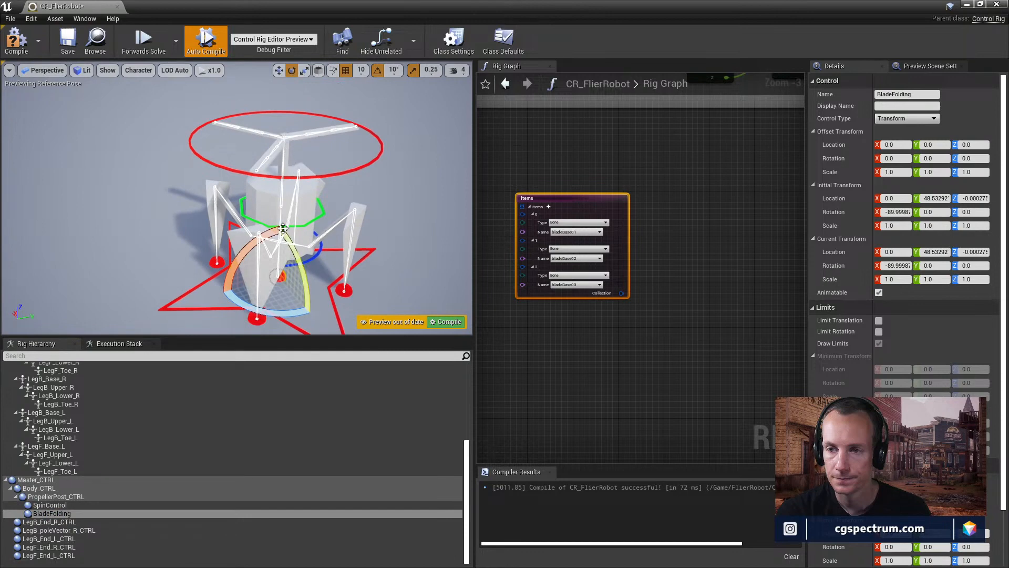
click(279, 70)
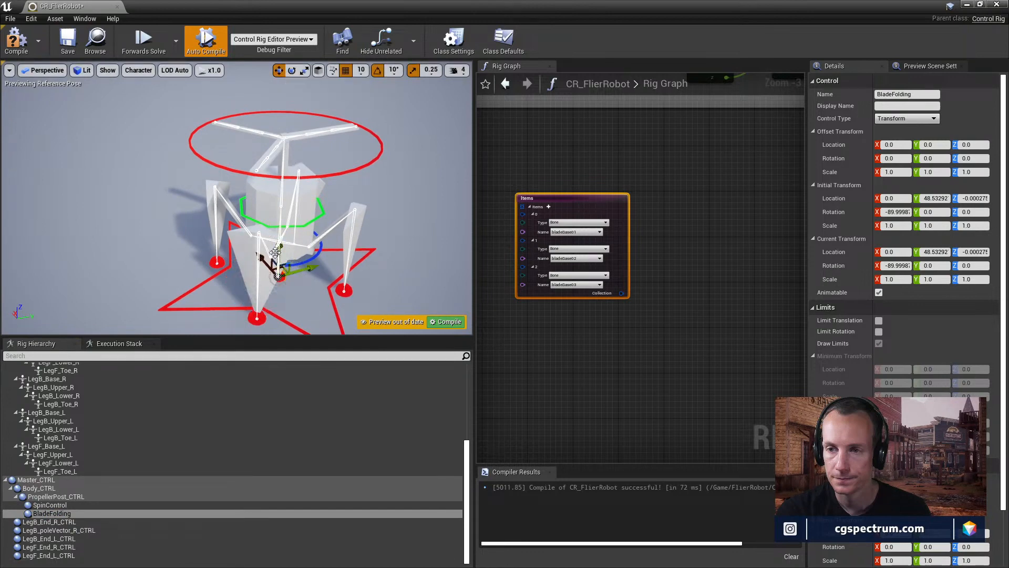
drag(277, 223, 343, 170)
scroll(340, 173, up, 5)
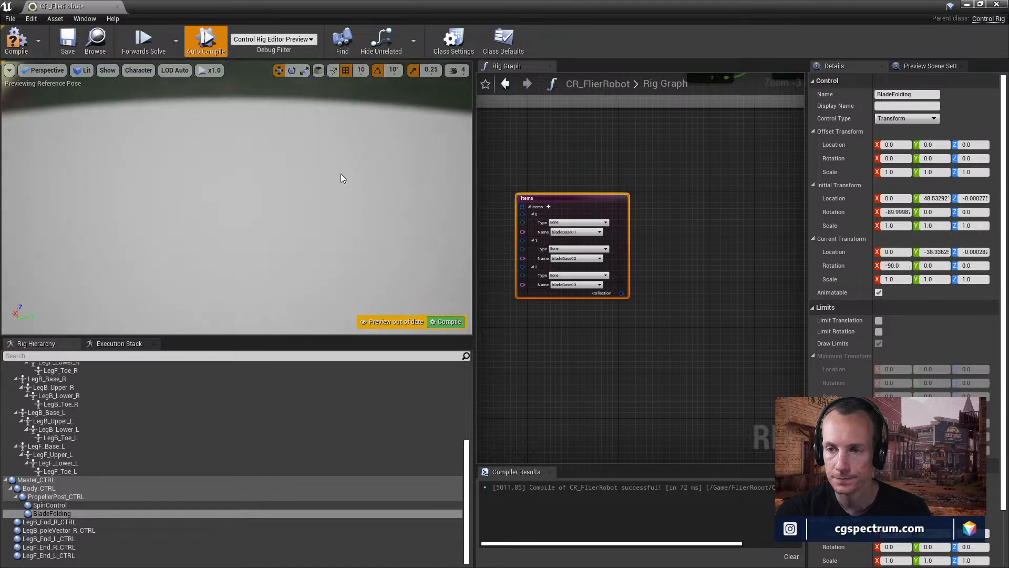
scroll(341, 174, down, 2)
mouse_move(341, 175)
right_down()
mouse_move(320, 211)
mouse_move(357, 152)
mouse_move(336, 200)
mouse_move(325, 184)
right_up()
- Set the BladeFolding control's initial transform from the closest bone and compile the rig
right_click(235, 238)
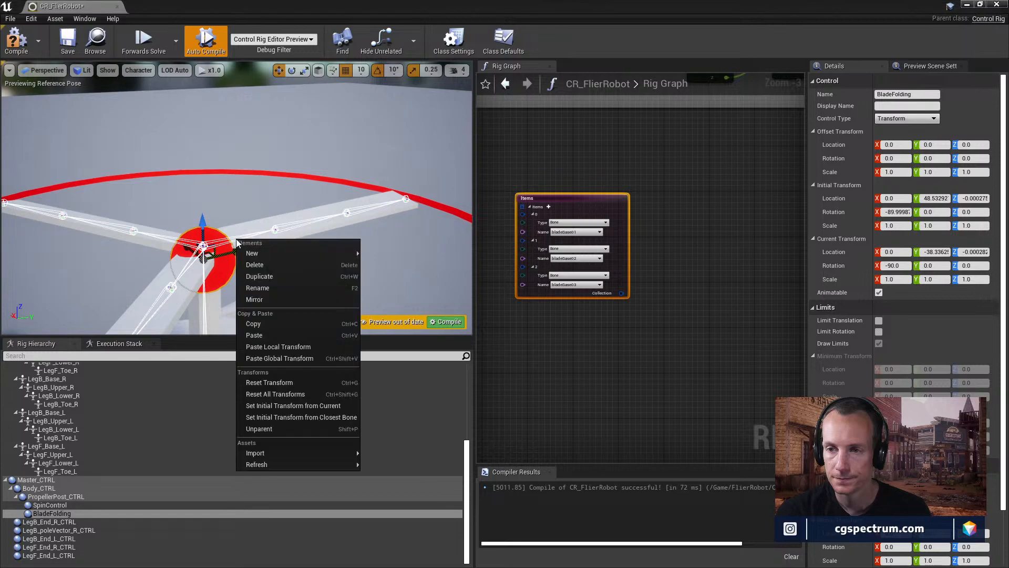
click(305, 419)
right_drag(268, 262, 317, 257)
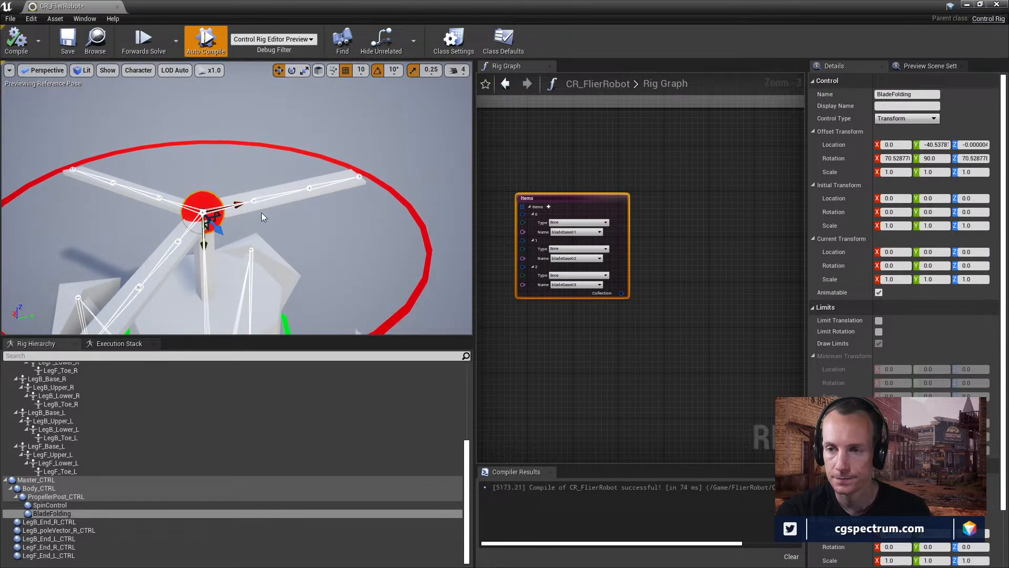
right_drag(260, 213, 247, 208)
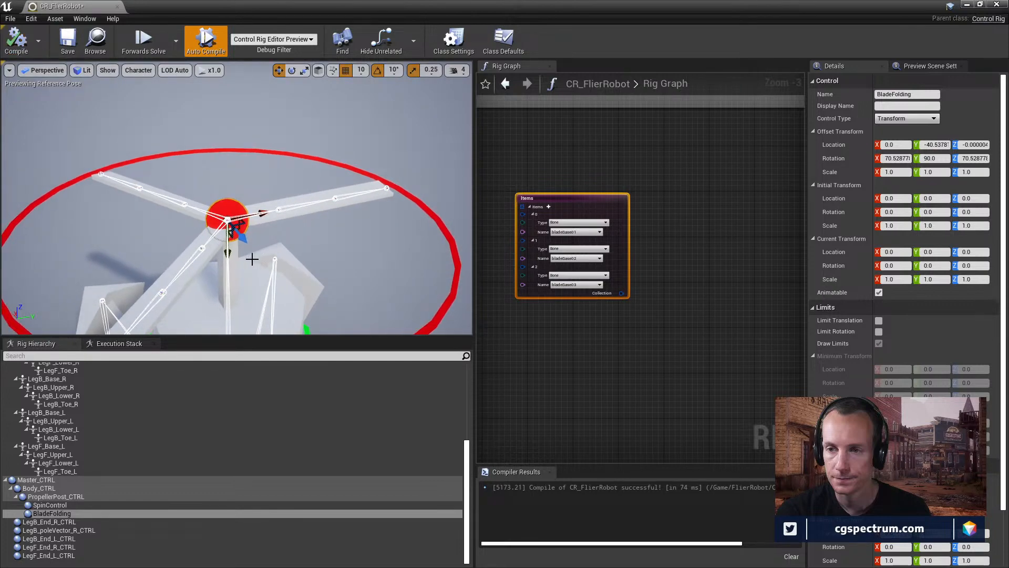
mouse_move(227, 254)
mouse_down()
mouse_move(232, 131)
mouse_move(232, 270)
mouse_move(230, 258)
mouse_up()
click(25, 50)
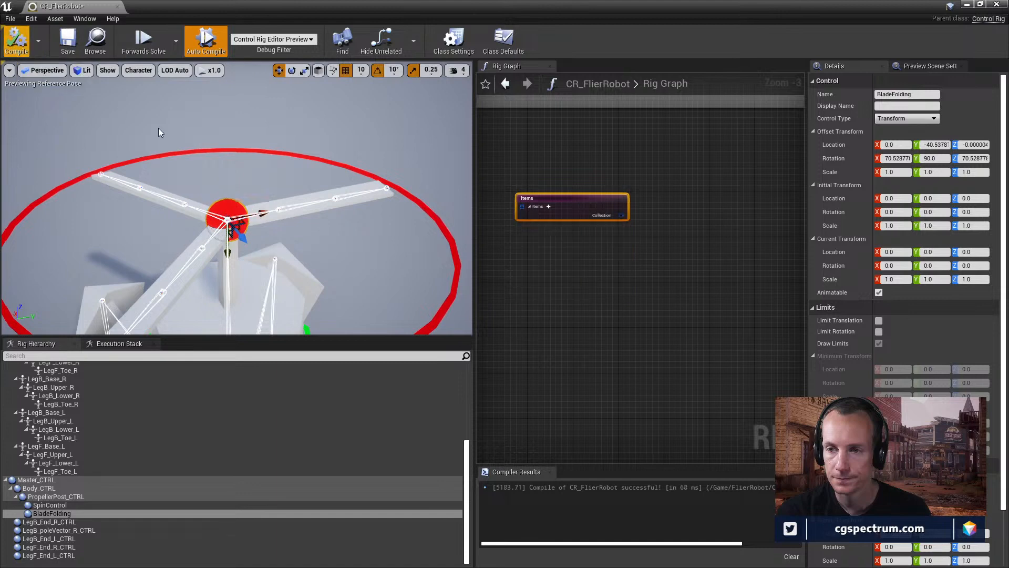
alt+drag(226, 179, 297, 220)
alt+right_drag(297, 221, 297, 237)
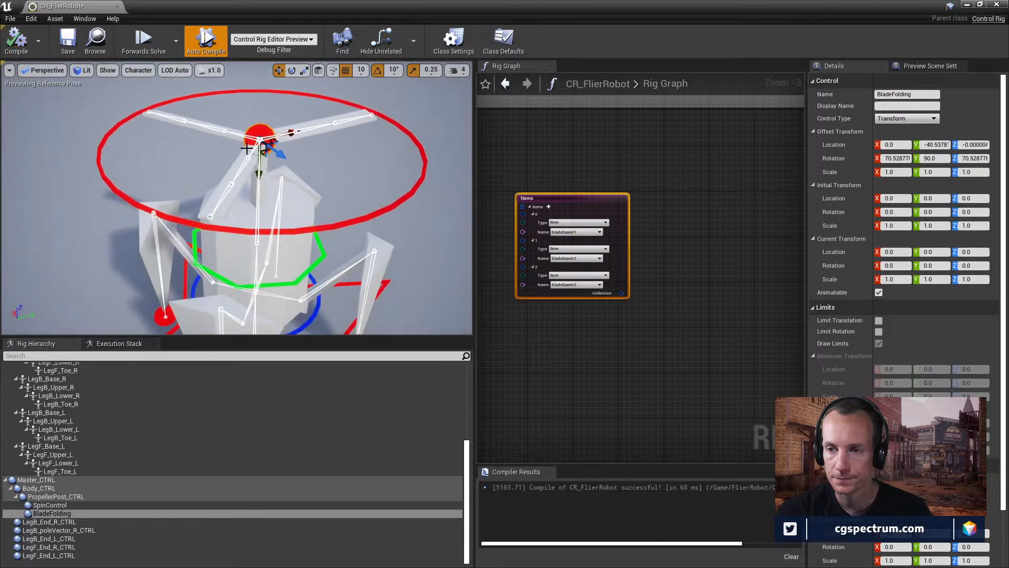
- Add a Get Transform node for the BladeFolding control below the bladeBase Items node and expand its Transform output
right_drag(678, 249, 671, 289)
drag(62, 515, 594, 363)
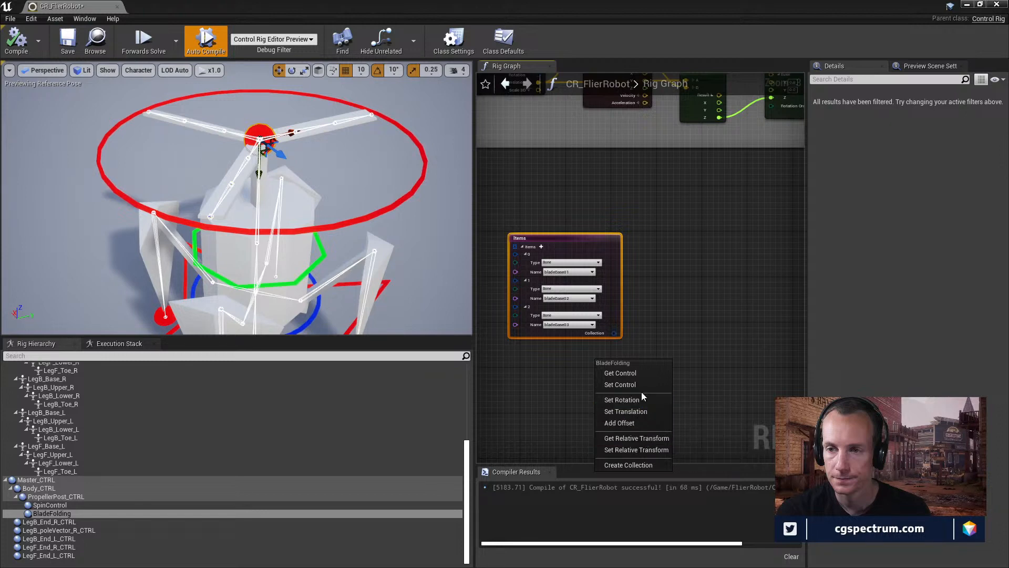
click(633, 373)
drag(647, 368, 575, 367)
scroll(611, 386, up, 1)
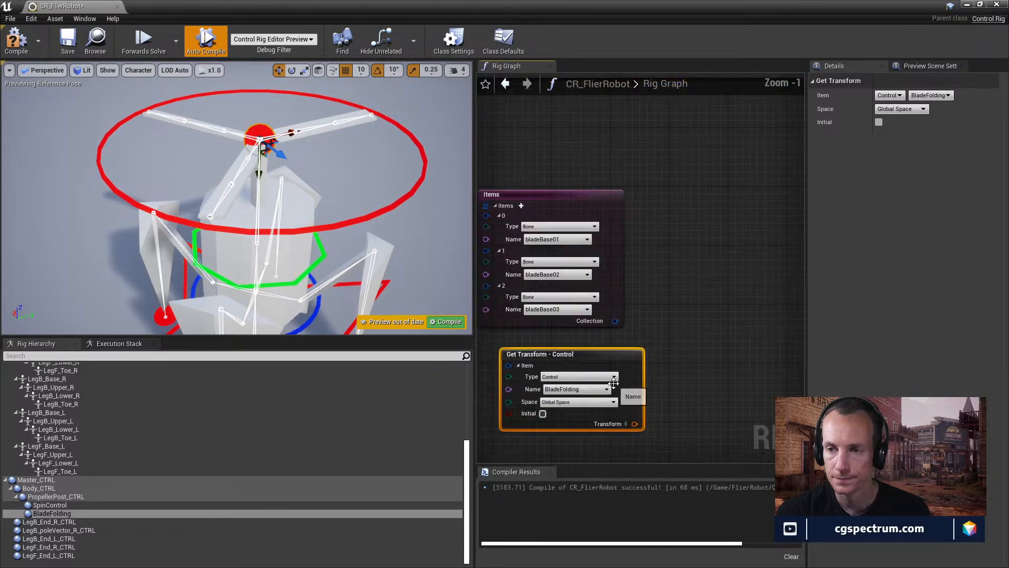
drag(571, 352, 578, 374)
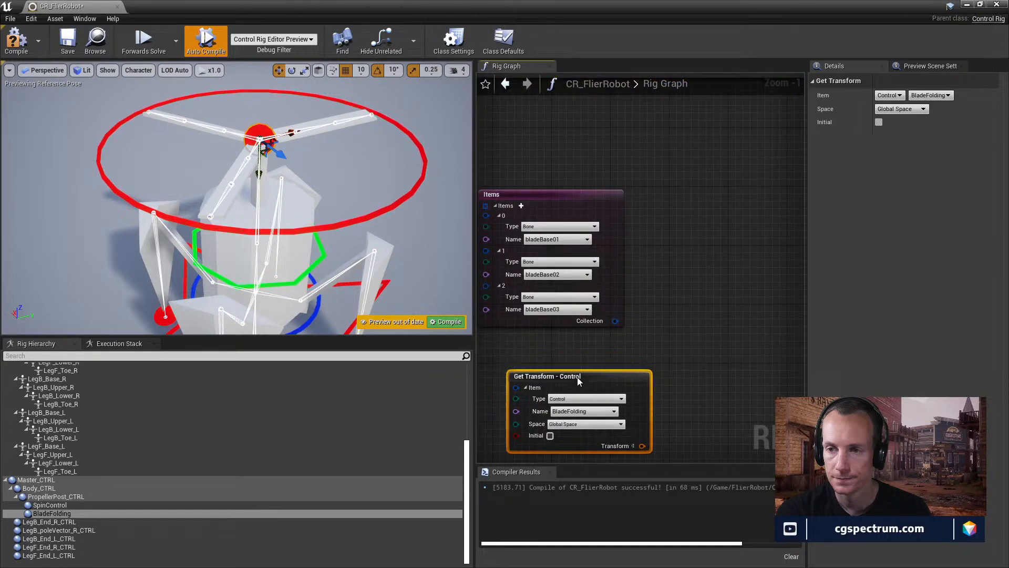
click(633, 445)
right_drag(680, 401, 655, 366)
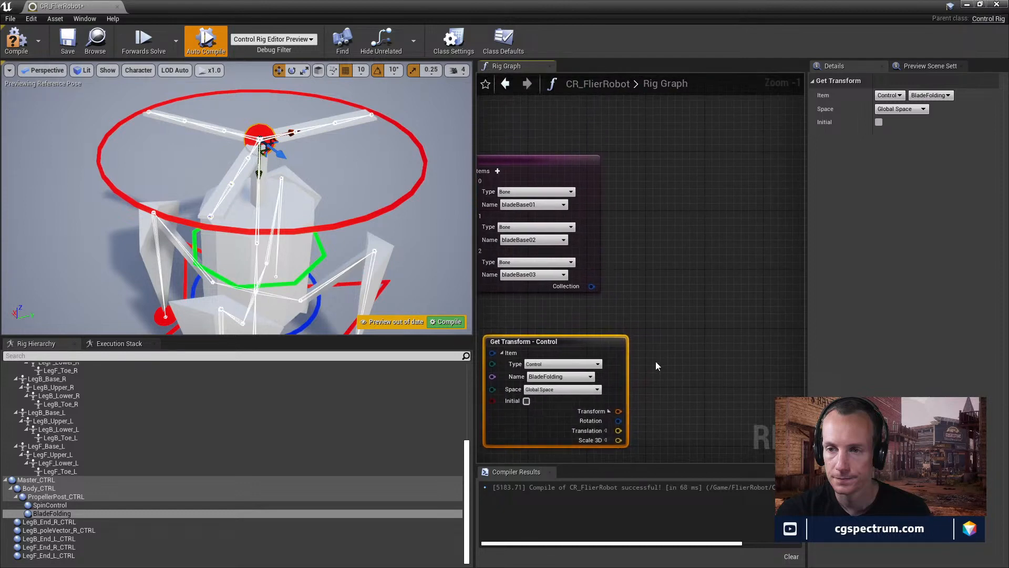
right_drag(648, 329, 656, 377)
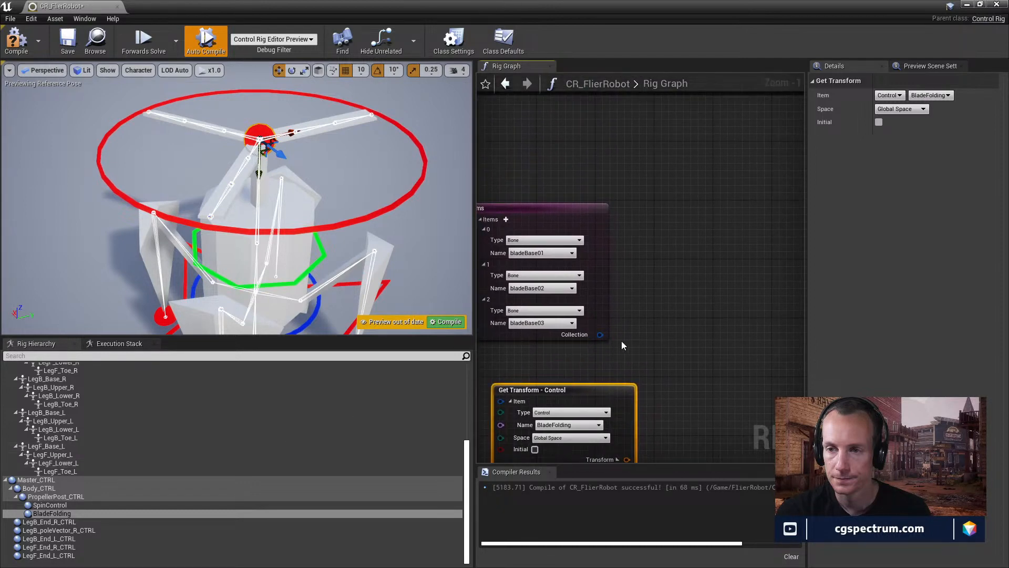
- Add a For Each Item node fed by the bladeBase Items node's Collection output and place it beside that node
drag(673, 315, 669, 314)
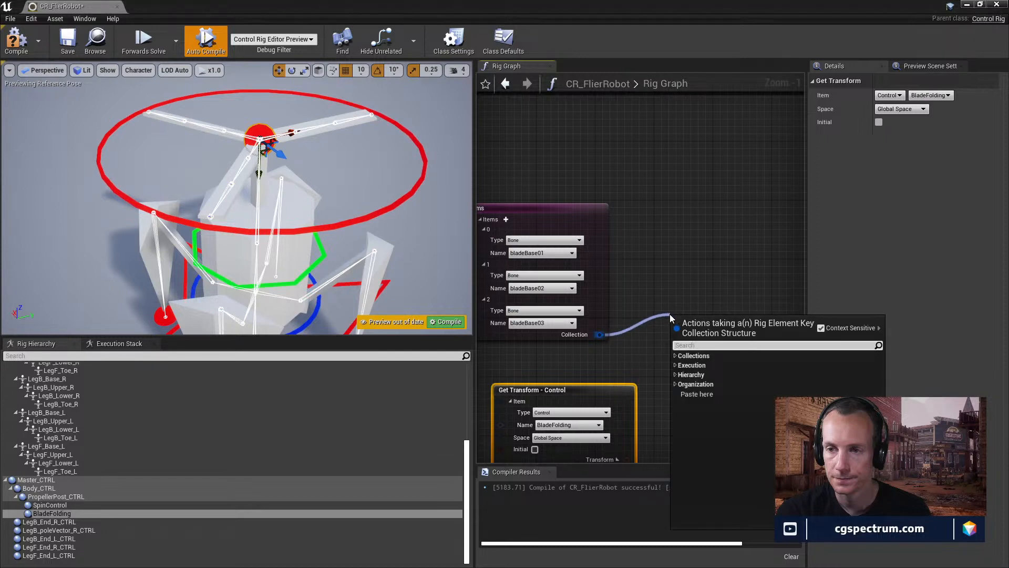
text(for each)
key(Return)
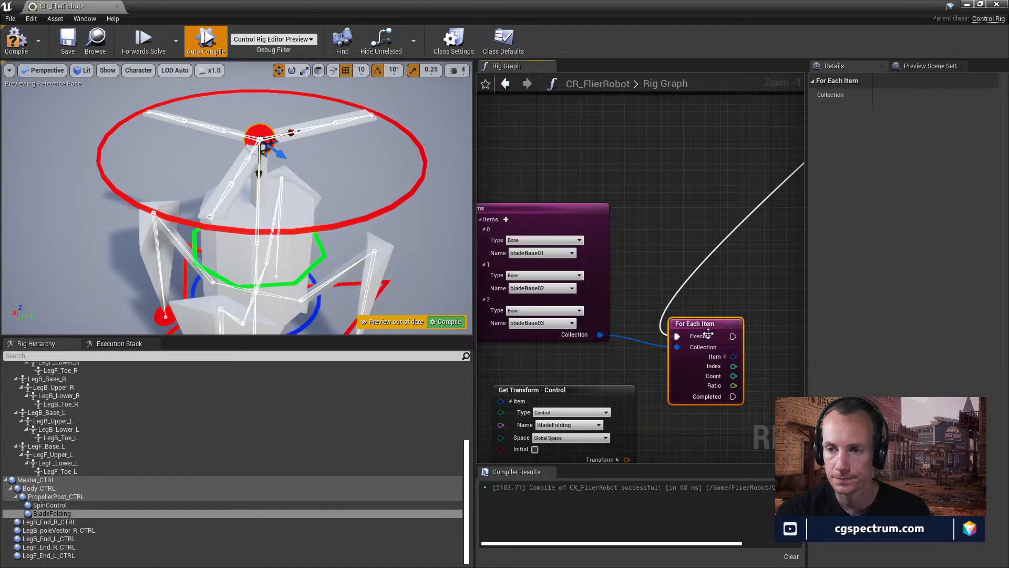
drag(708, 325, 687, 295)
- Add a reroute point to the incoming execution wire, route it below the Items node, and align the For Each Item node with it
right_drag(600, 247, 689, 341)
scroll(689, 341, down, 2)
right_drag(537, 235, 737, 306)
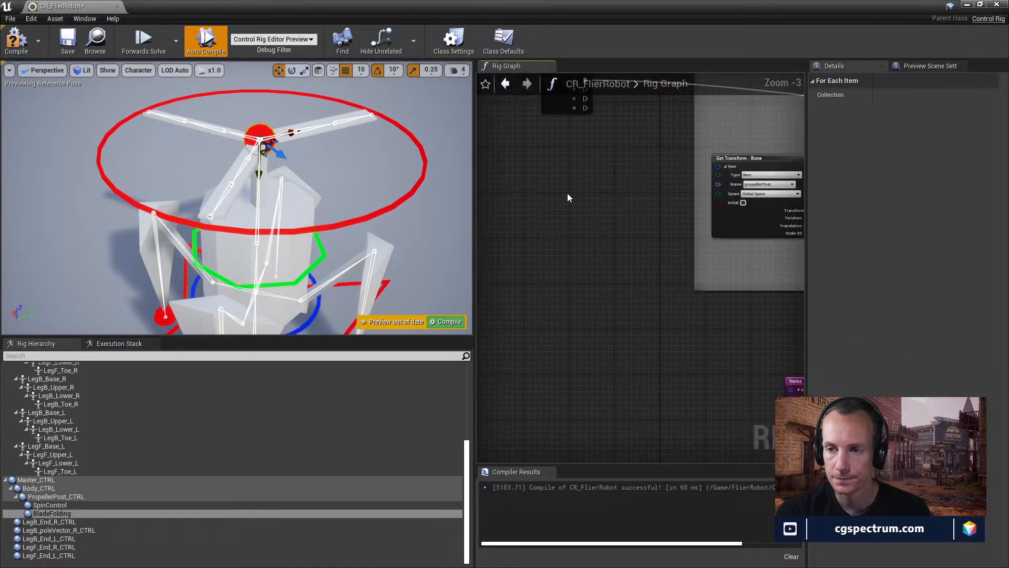
right_drag(568, 198, 584, 275)
drag(601, 167, 615, 292)
right_drag(536, 293, 616, 361)
double_click(549, 271)
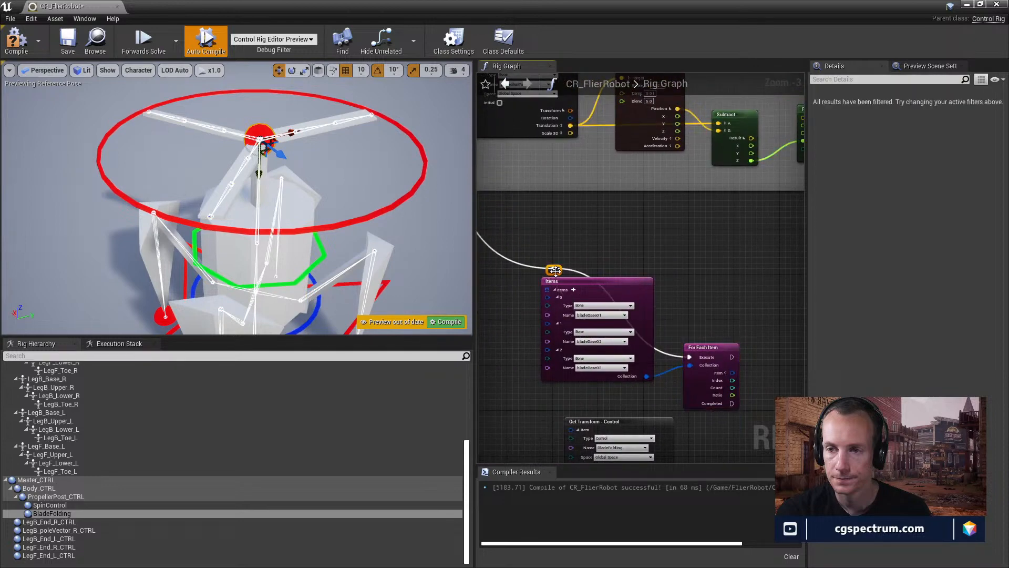
drag(512, 406, 536, 390)
right_drag(634, 402, 505, 350)
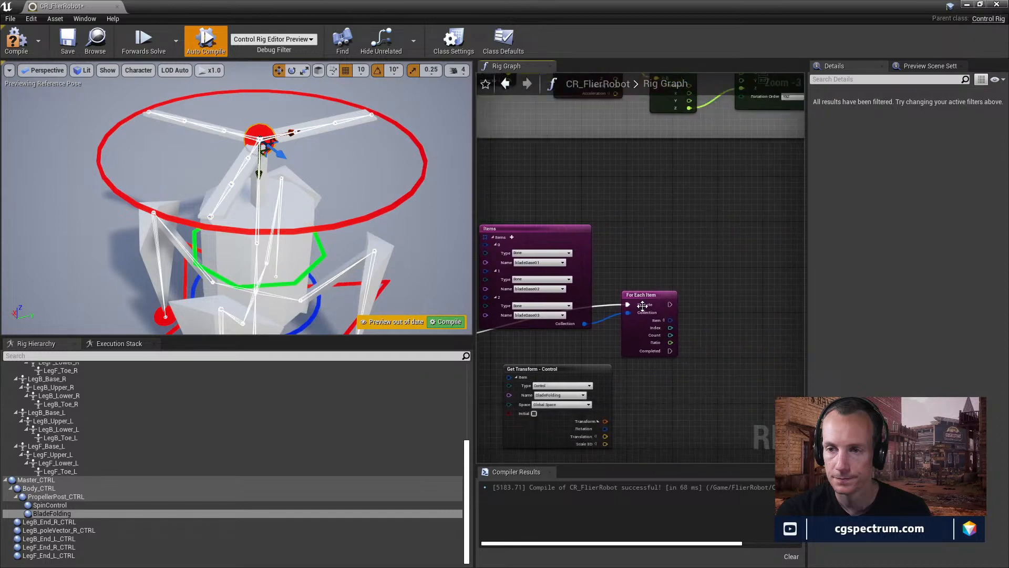
drag(644, 301, 655, 339)
scroll(672, 346, up, 3)
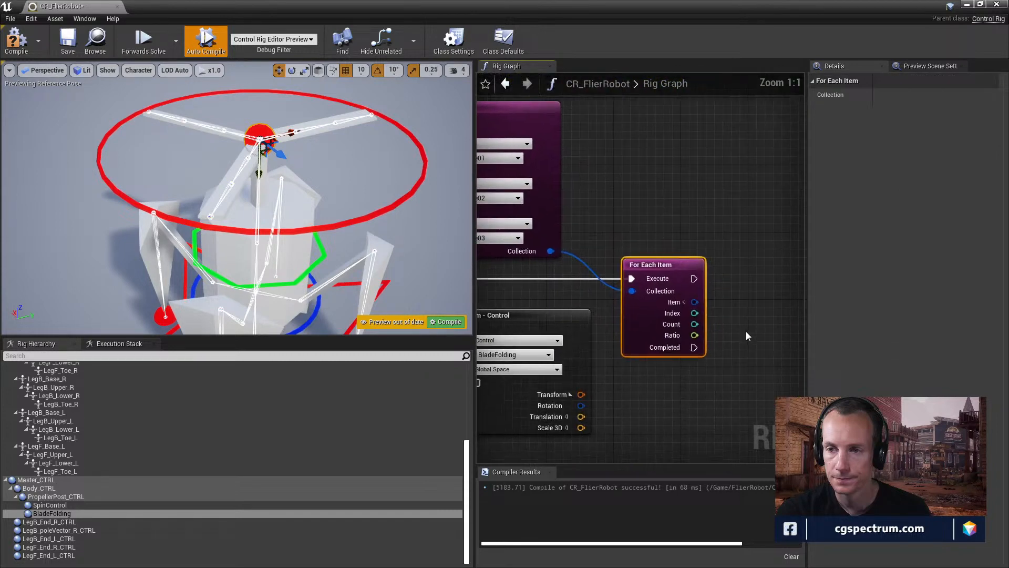
scroll(689, 383, down, 2)
scroll(689, 378, up, 2)
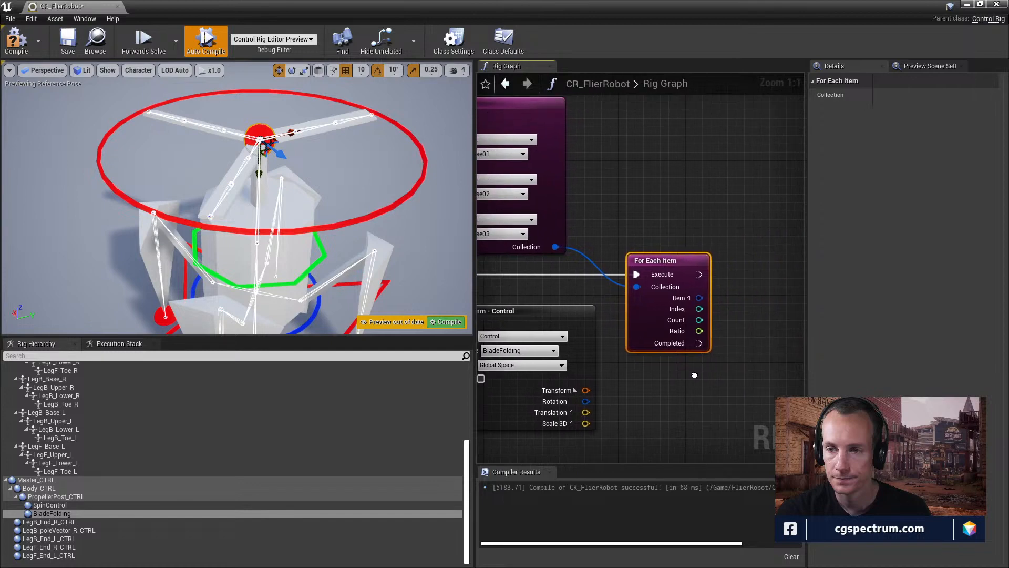
- Add a Set Rotation node and place it beyond the For Each Item node
right_drag(716, 307, 690, 330)
drag(668, 320, 736, 345)
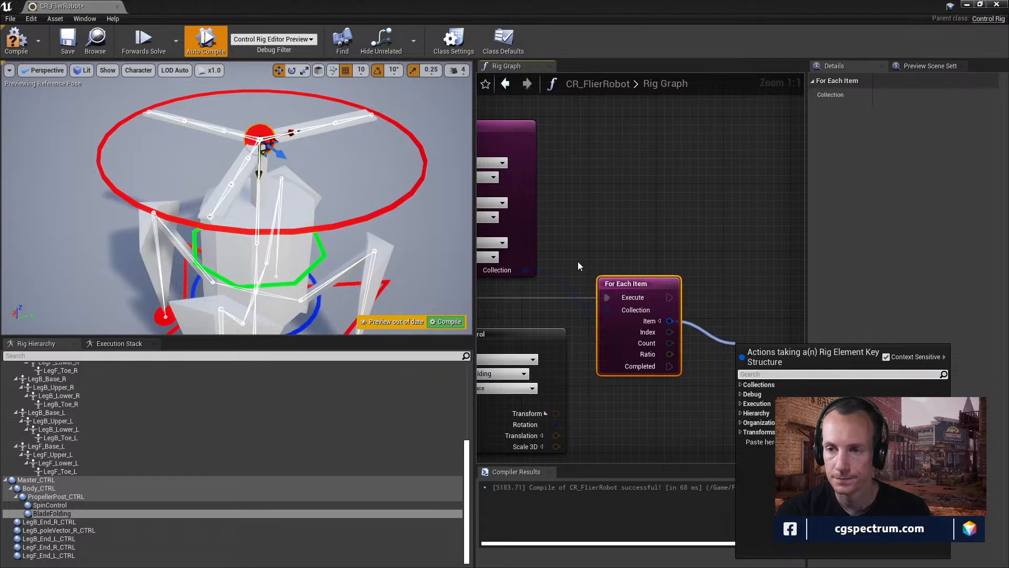
right_drag(678, 410, 635, 404)
right_click(682, 345)
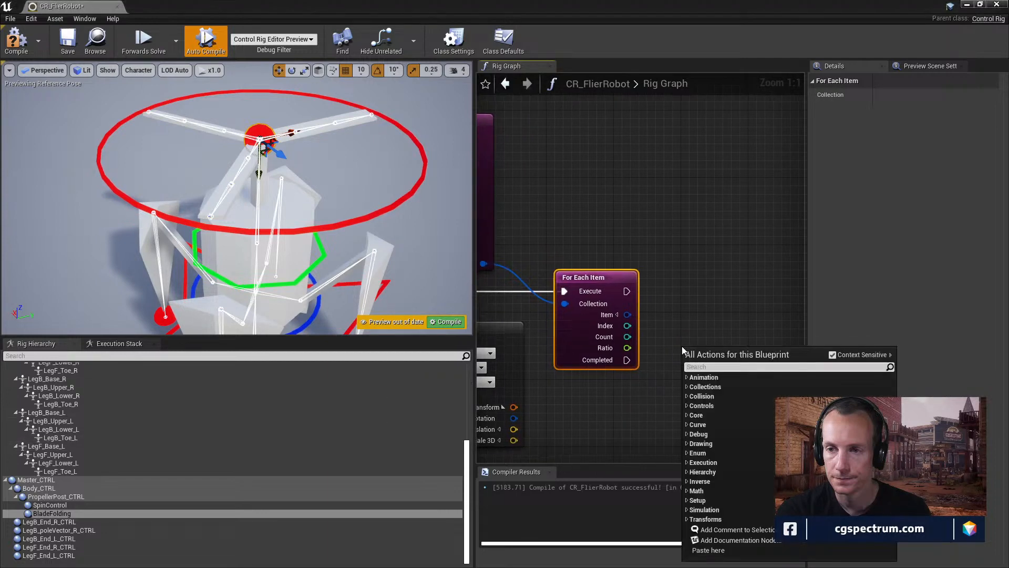
text(set)
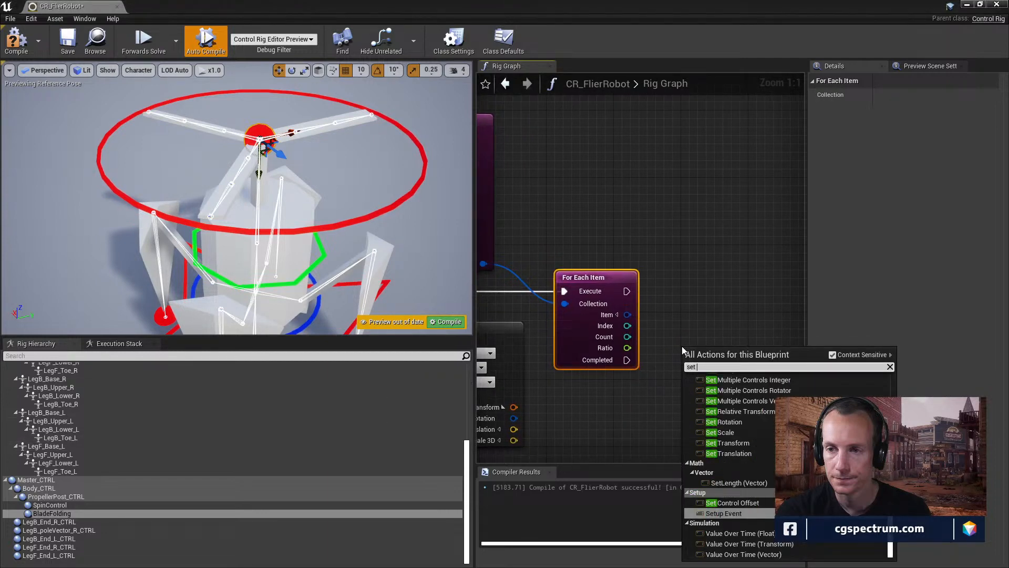
click(739, 424)
right_drag(716, 407, 662, 356)
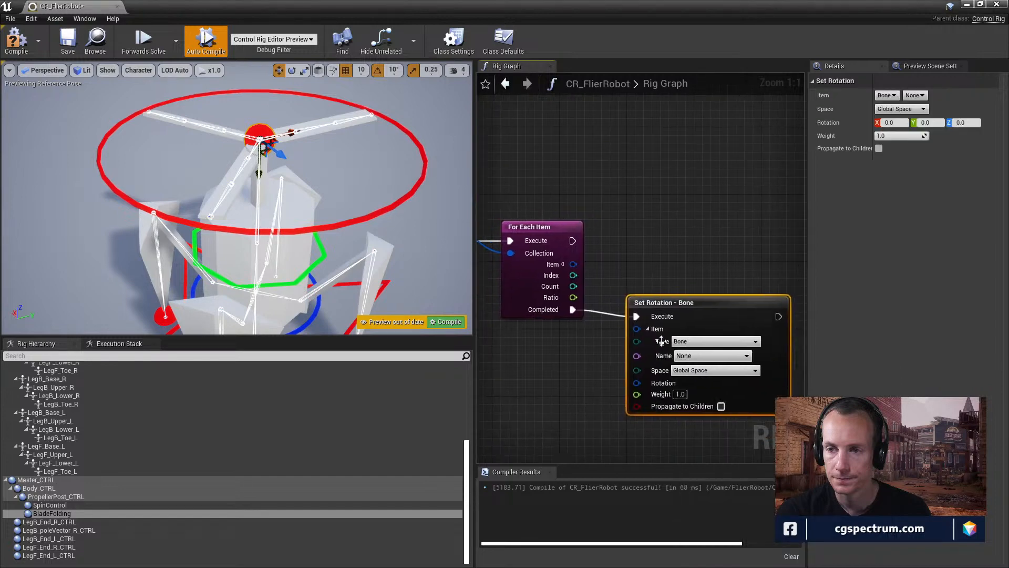
drag(682, 303, 707, 311)
right_drag(588, 246, 672, 250)
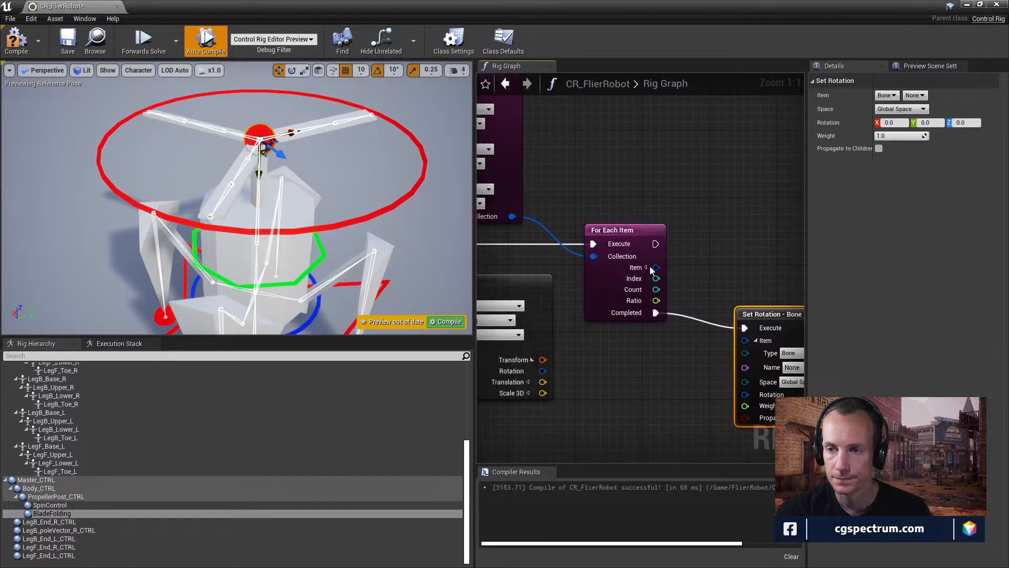
- Connect For Each Item's Item and loop Execute outputs to the Set Rotation node and set its space to Local Space
drag(652, 270, 745, 341)
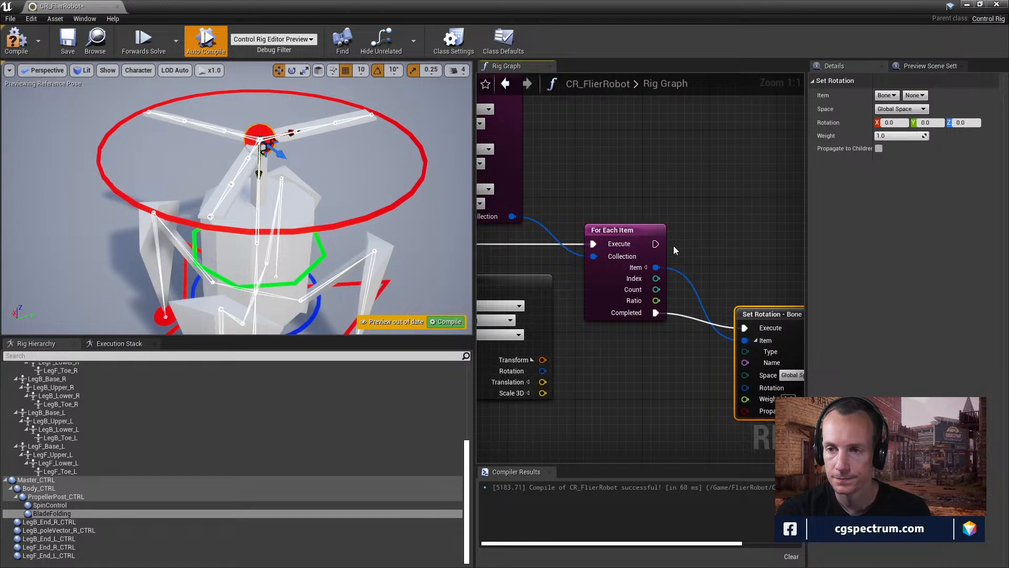
right_drag(731, 347, 657, 305)
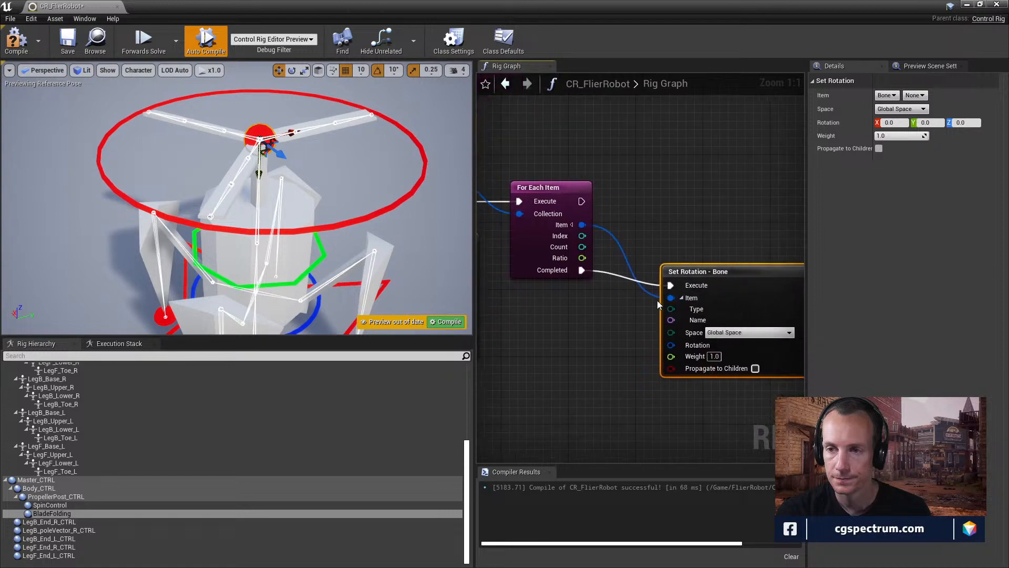
drag(582, 201, 716, 295)
right_drag(713, 297, 672, 250)
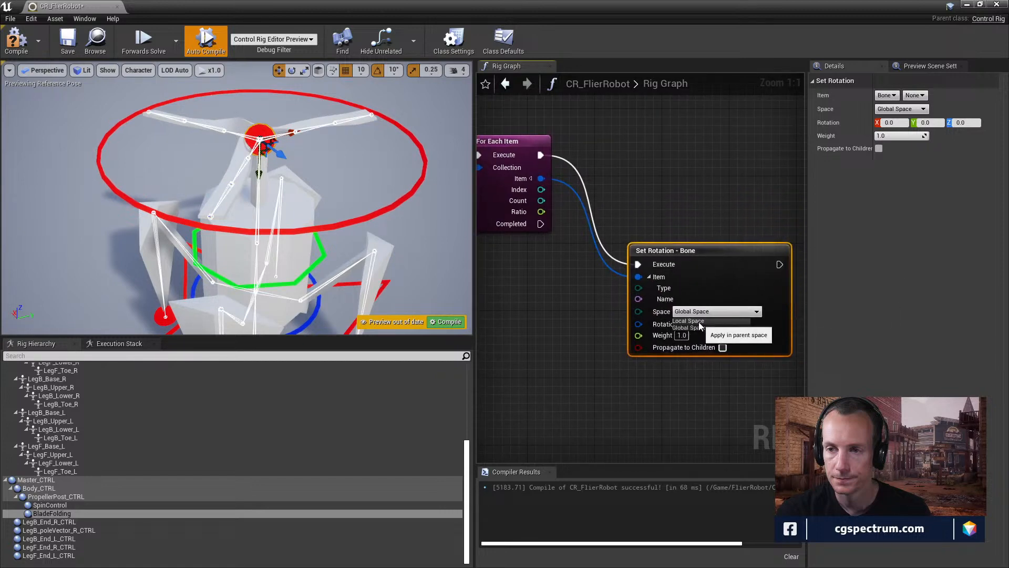
click(686, 320)
right_drag(619, 367, 618, 316)
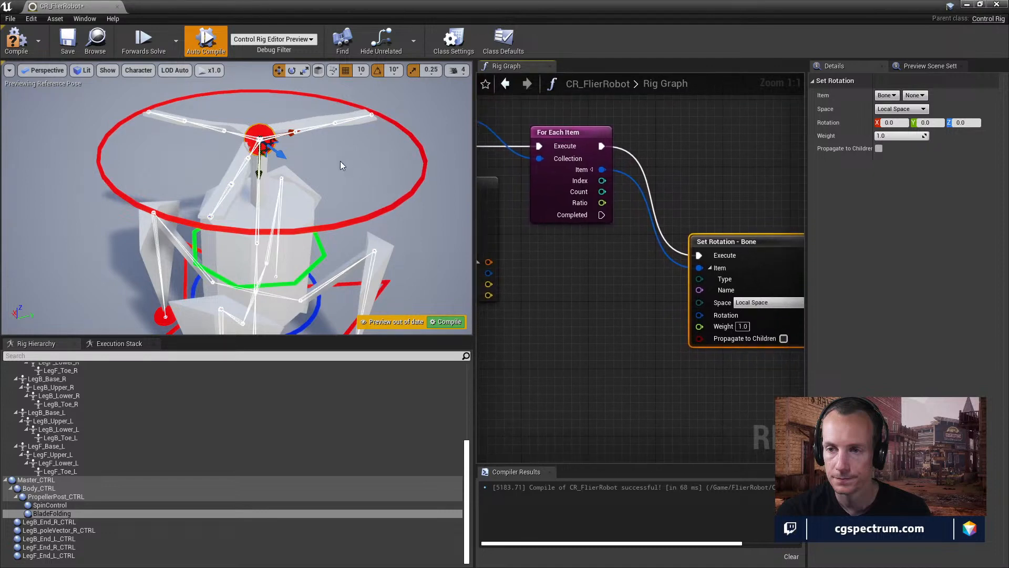
- Examine the BladeFolding control's axes at the hub and how the overlap section uses its From Euler node
right_drag(340, 162, 368, 231)
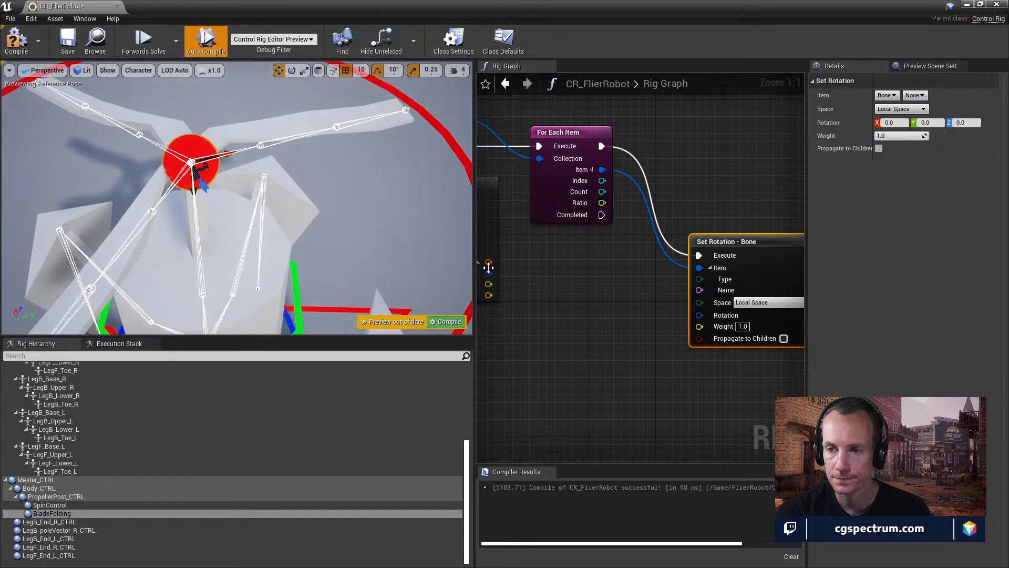
right_drag(631, 344, 797, 337)
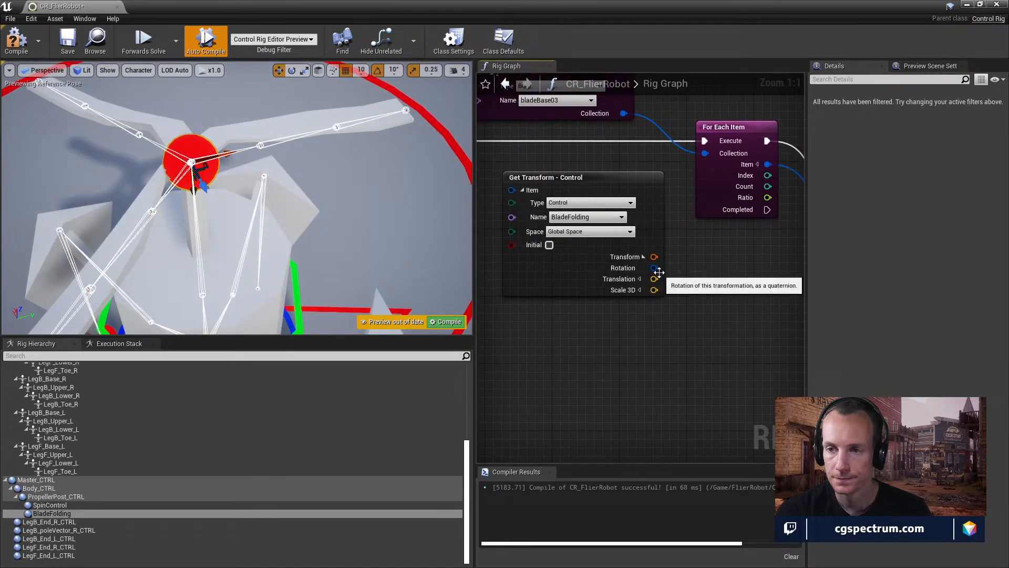
right_drag(695, 242, 635, 312)
scroll(589, 378, down, 4)
right_drag(552, 243, 614, 322)
scroll(613, 322, up, 2)
right_drag(691, 324, 619, 335)
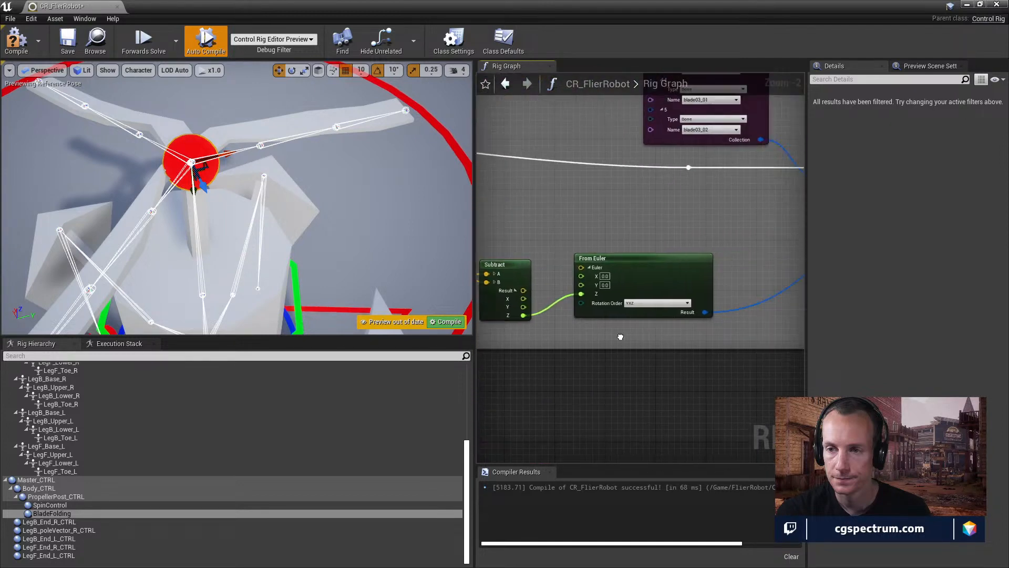
right_drag(705, 341, 527, 338)
right_drag(646, 340, 866, 320)
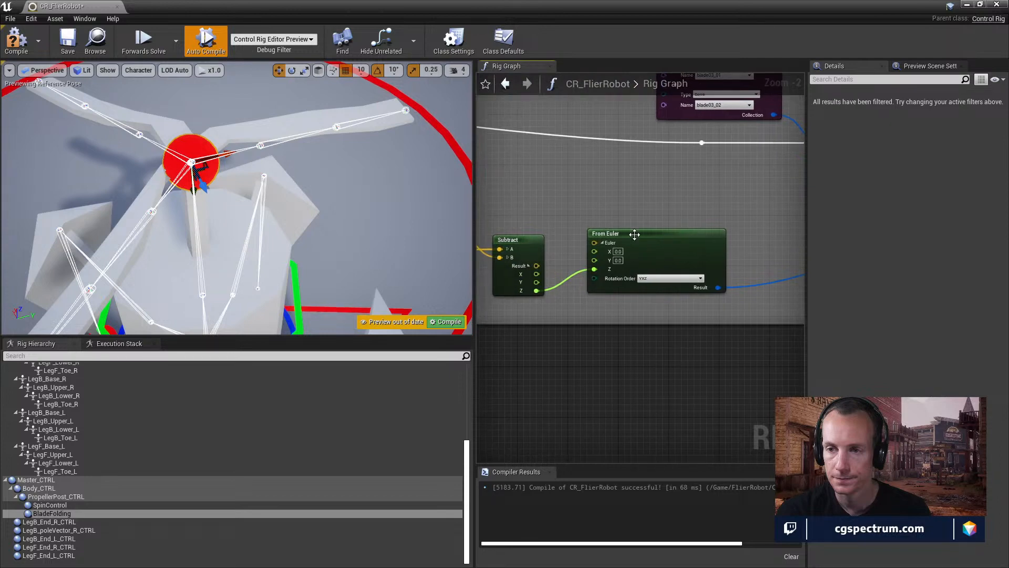
right_drag(634, 234, 756, 113)
right_drag(687, 383, 727, 171)
right_drag(599, 387, 591, 308)
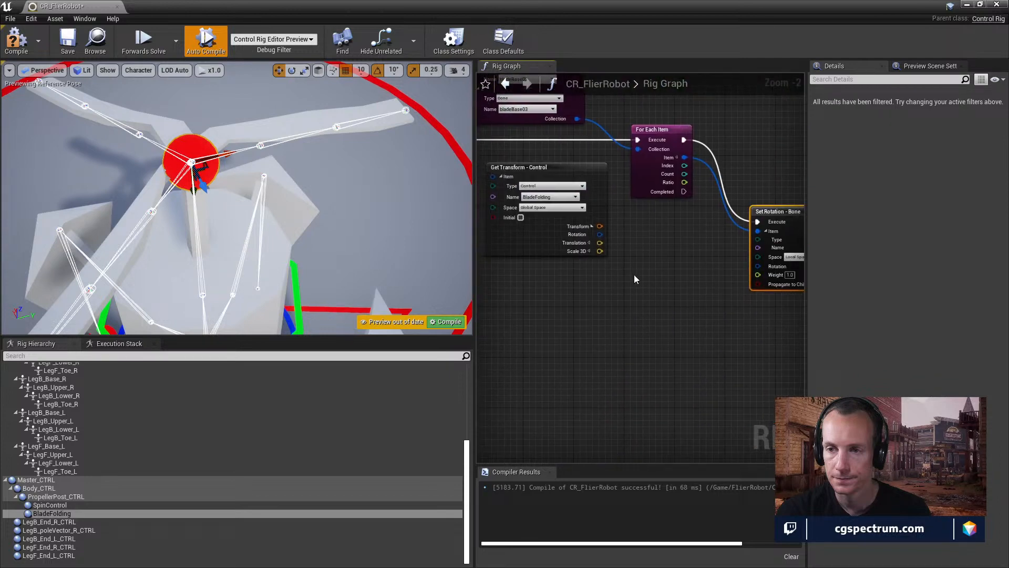
- Add a From Euler node below For Each Item, expand its Euler input, and shift Set Rotation away to make room
right_click(634, 276)
text(fr)
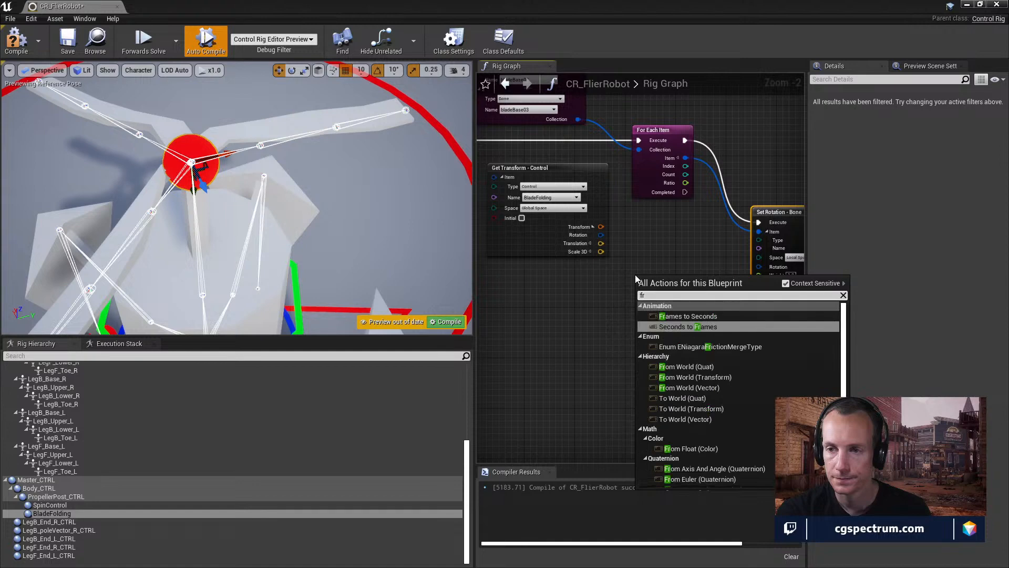
text(om eule)
key(Return)
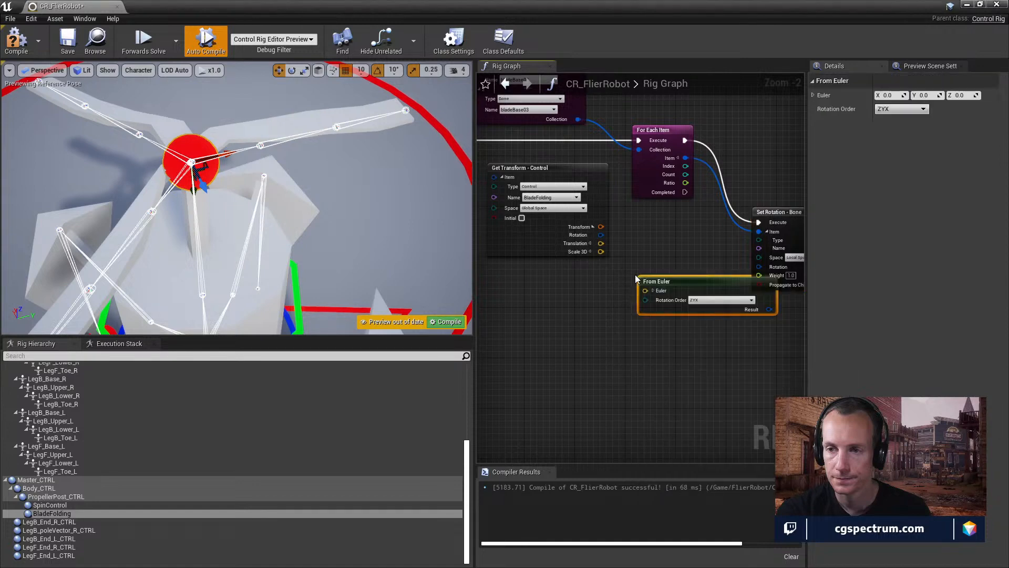
right_drag(663, 284, 590, 285)
click(611, 276)
click(759, 197)
right_drag(555, 256, 636, 264)
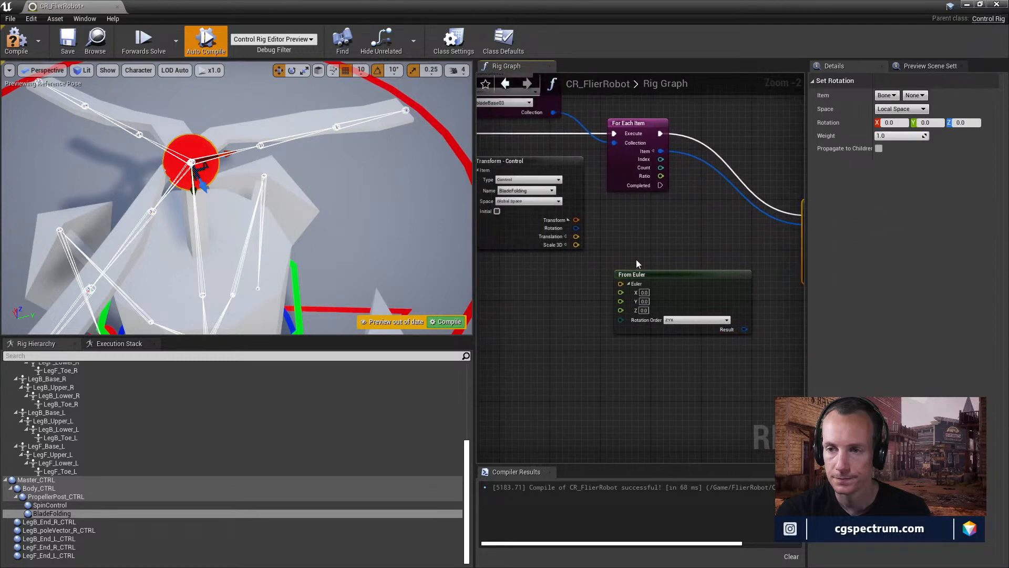
- Drive From Euler's Z with BladeFolding's Translation Z and connect its Result to Set Rotation's Rotation input
scroll(610, 239, up, 1)
drag(575, 235, 625, 320)
click(561, 235)
right_drag(699, 368, 605, 387)
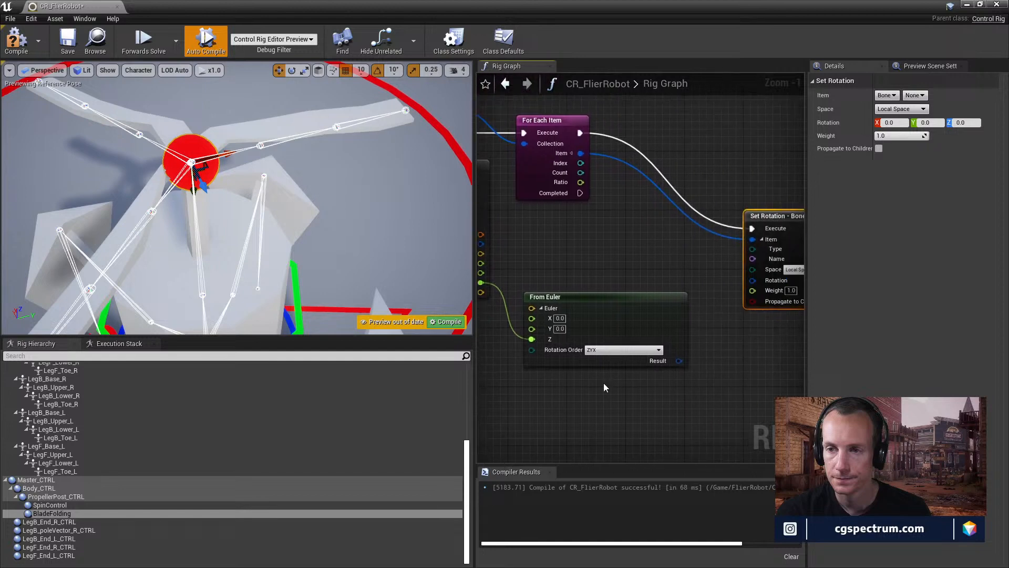
drag(679, 360, 752, 280)
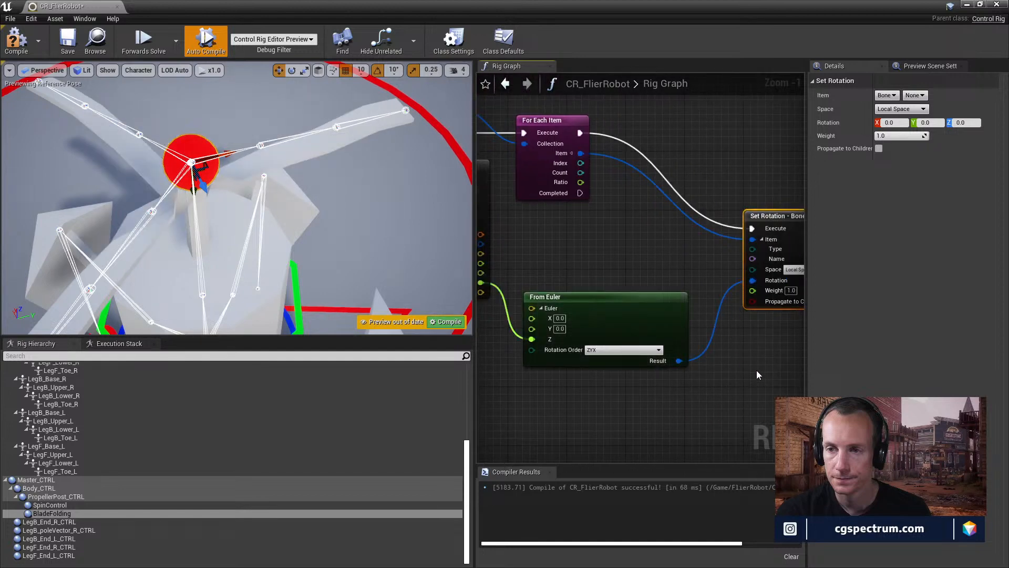
right_drag(757, 375, 625, 356)
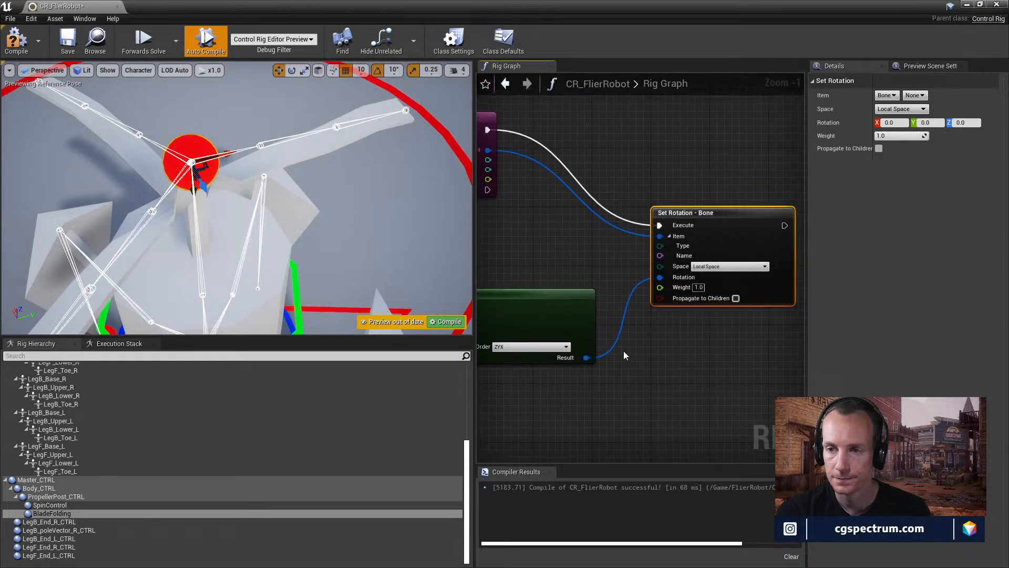
drag(701, 214, 746, 205)
right_drag(568, 268, 701, 259)
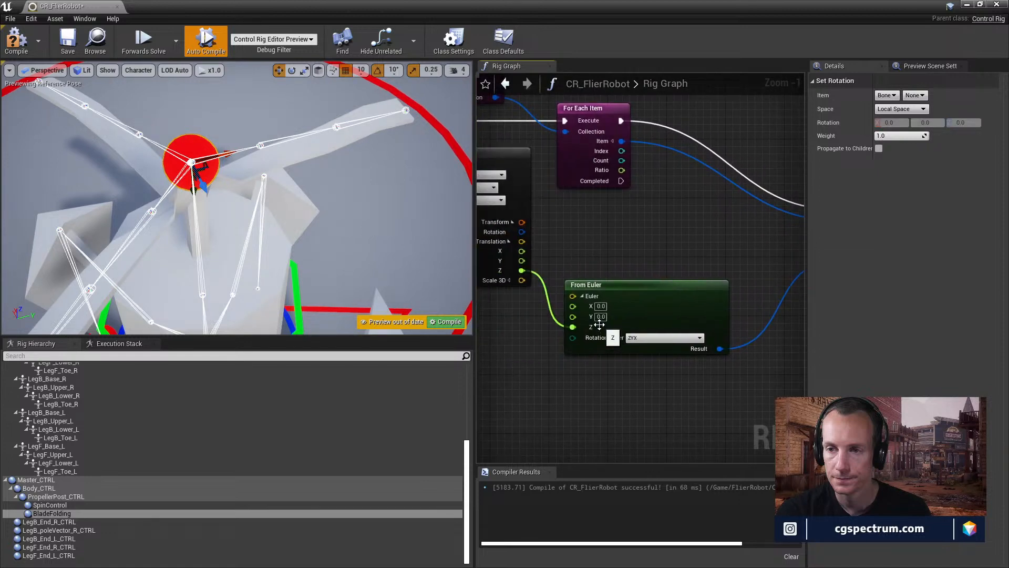
- Compile the rig and enable Propagate to Children on the Set Rotation node
right_drag(692, 347, 646, 319)
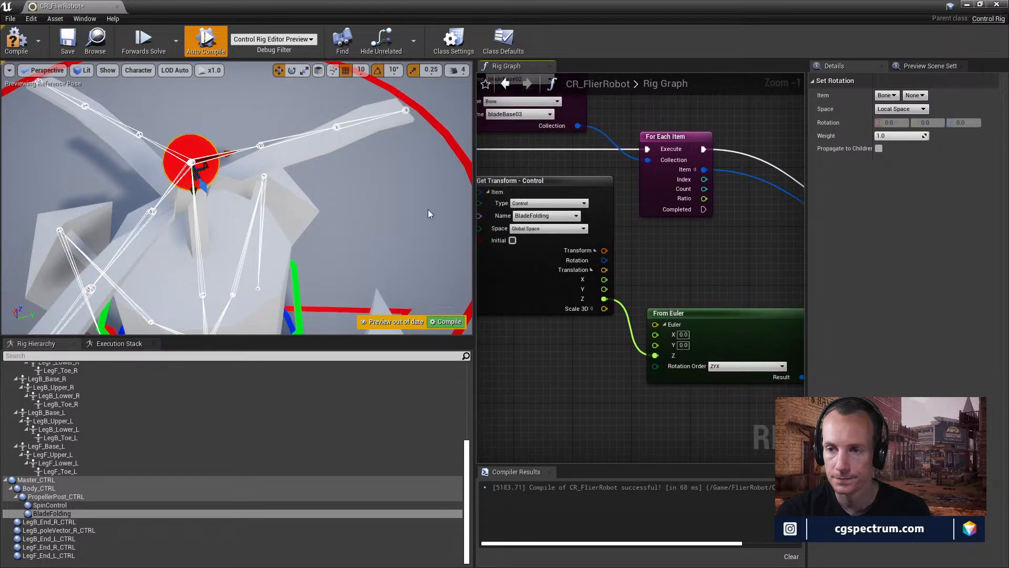
mouse_move(251, 205)
alt+mouse_down()
mouse_move(247, 239)
mouse_move(216, 223)
mouse_move(258, 181)
mouse_move(247, 221)
mouse_move(231, 226)
mouse_move(251, 215)
alt+mouse_up()
click(16, 41)
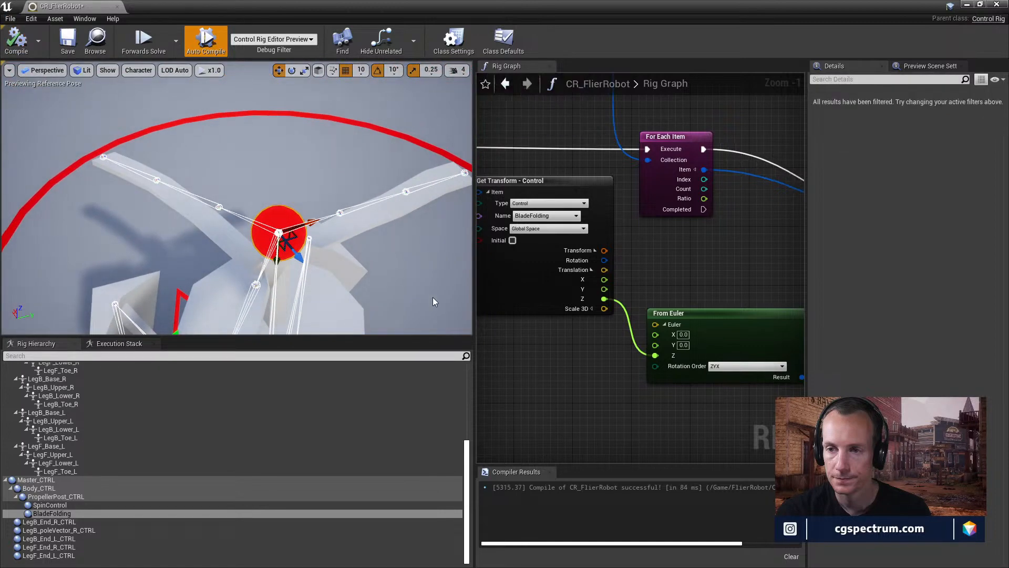
right_drag(657, 367, 377, 332)
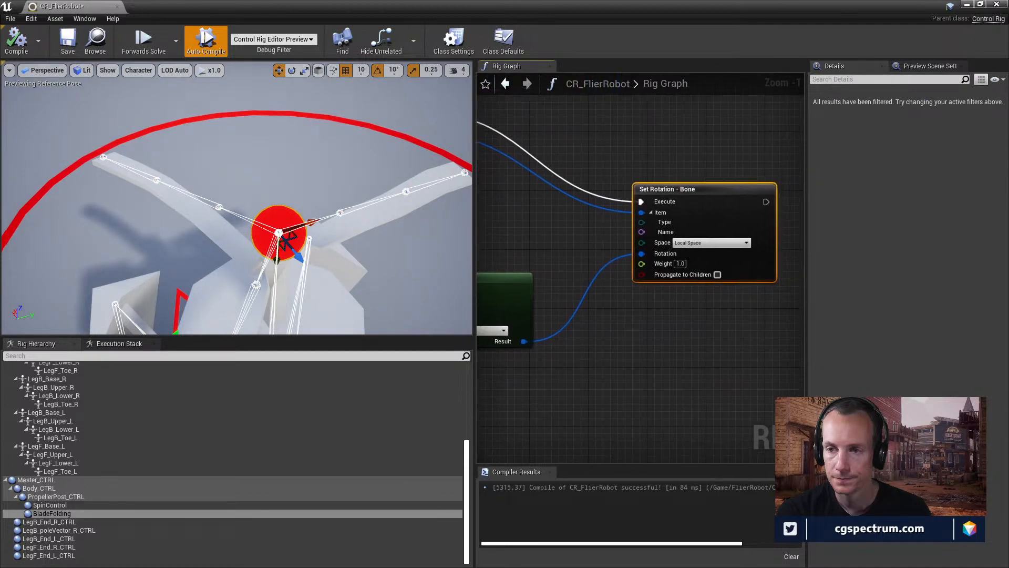
click(716, 275)
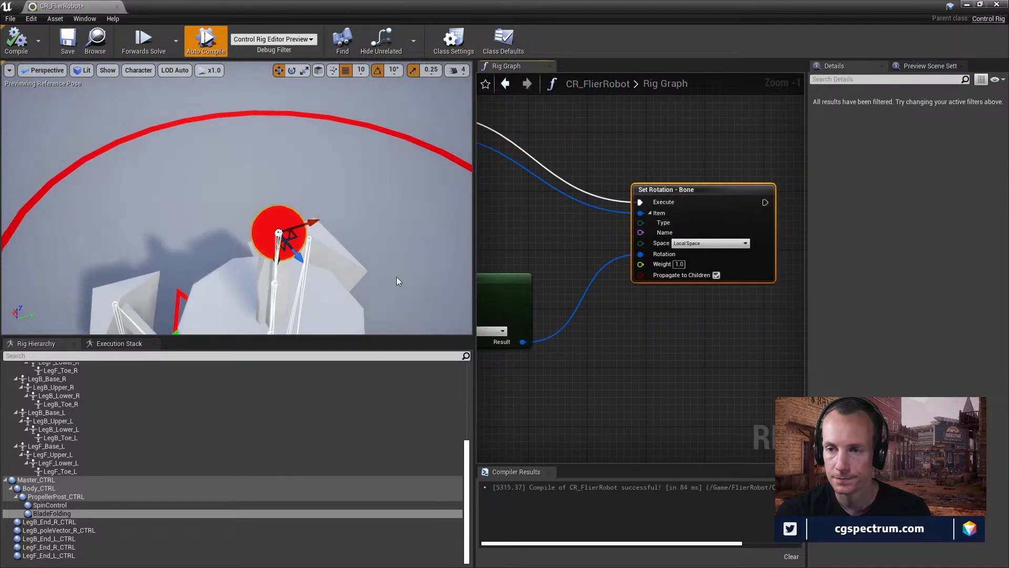
- Test the folding by moving the BladeFolding control in the viewport, and switch the Set Rotation node's space to Global Space
alt+drag(396, 276, 395, 260)
mouse_move(321, 254)
alt+mouse_down()
mouse_move(321, 273)
mouse_move(322, 254)
alt+mouse_up()
drag(274, 150, 300, 191)
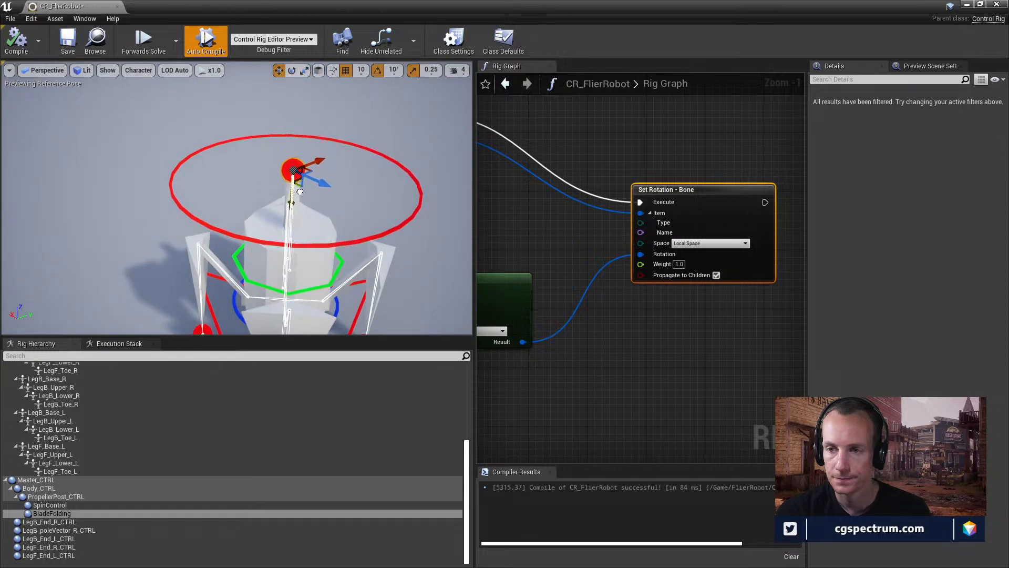
click(727, 244)
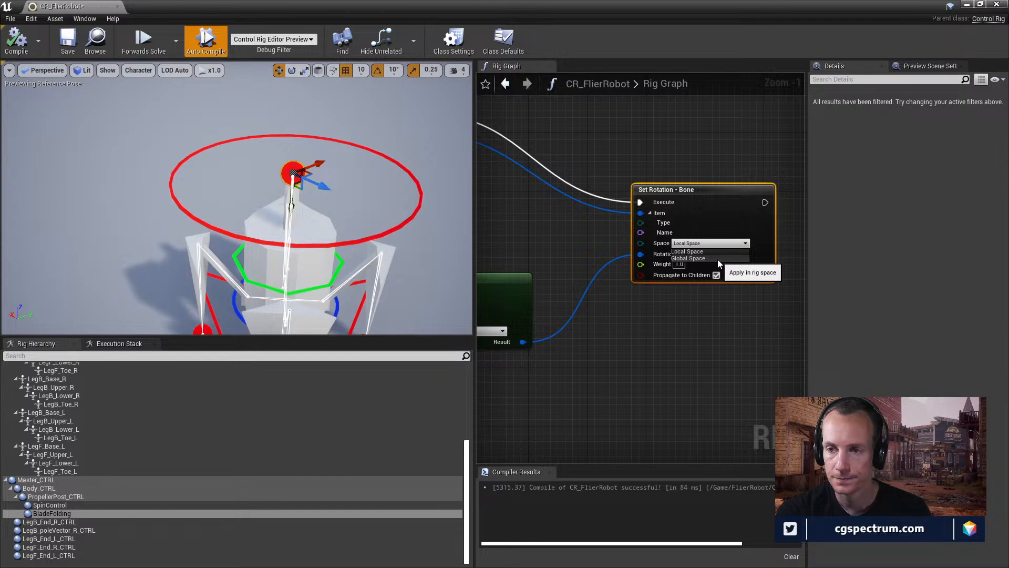
click(718, 259)
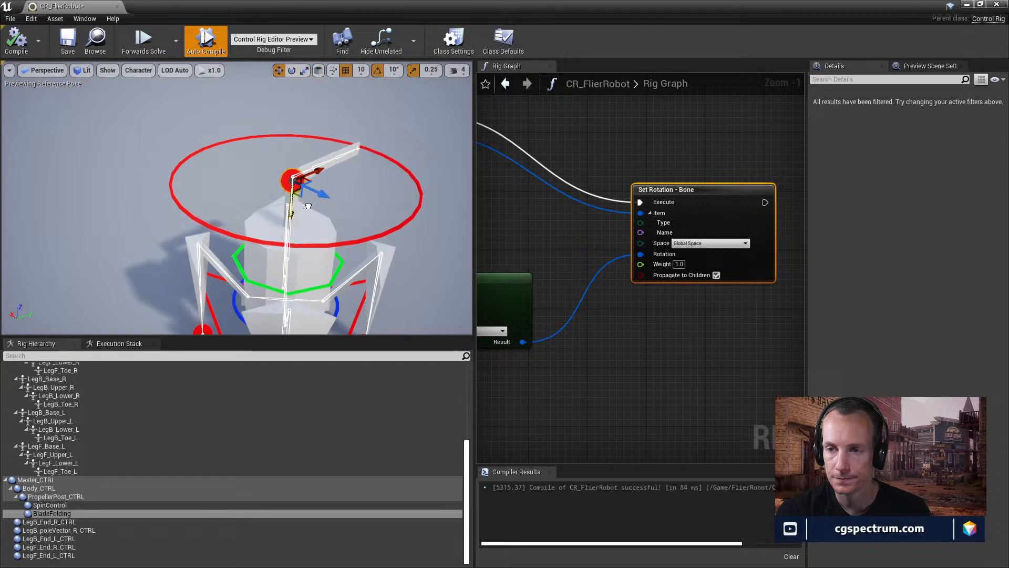
- Switch the Set Rotation node's space to Local Space
click(714, 243)
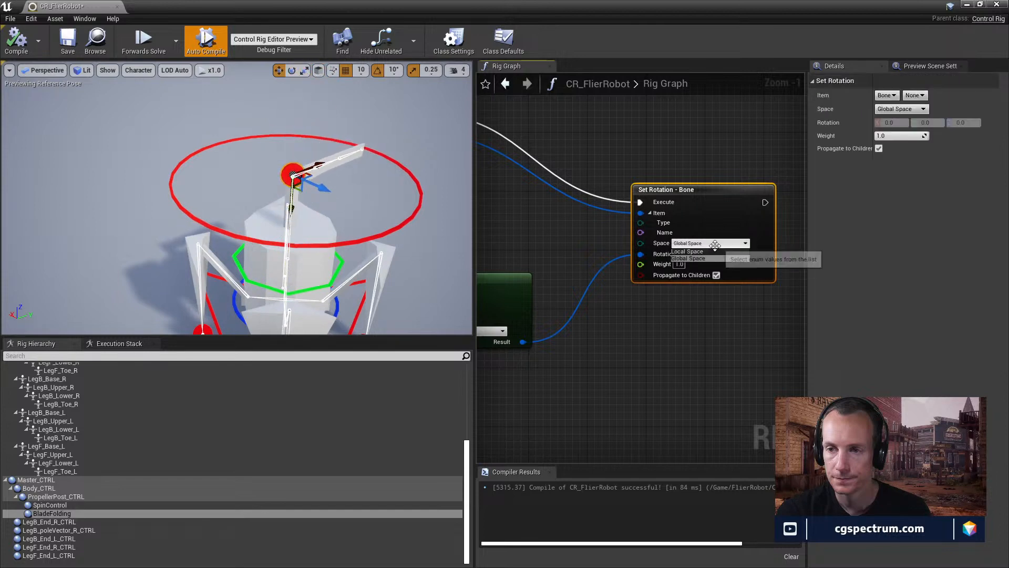
click(699, 251)
- Insert an Add (Float) node with B at 90 between BladeFolding's Translation Z and From Euler's Z, and test it by moving the control
right_drag(632, 328, 694, 313)
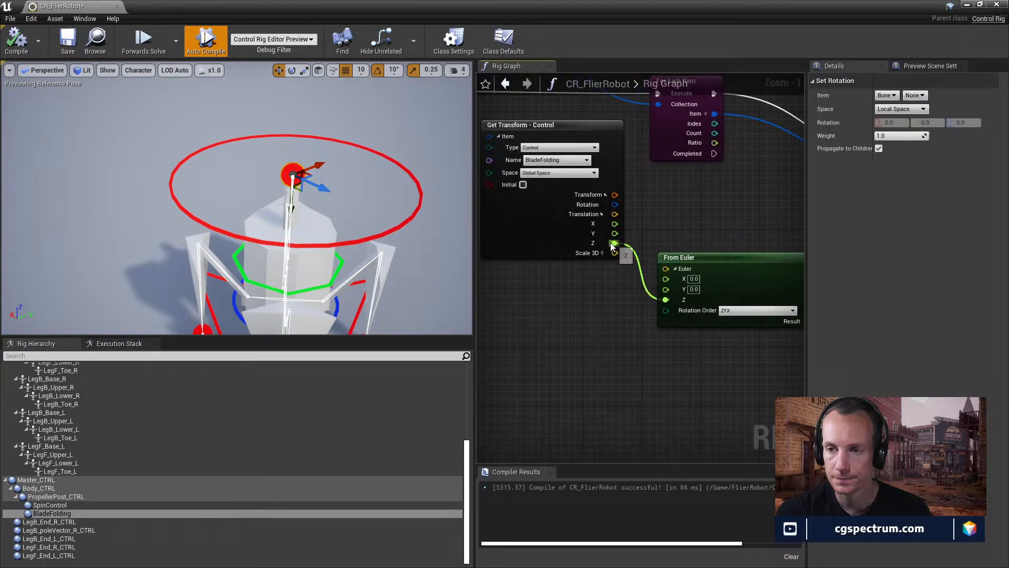
drag(614, 242, 565, 316)
text(add)
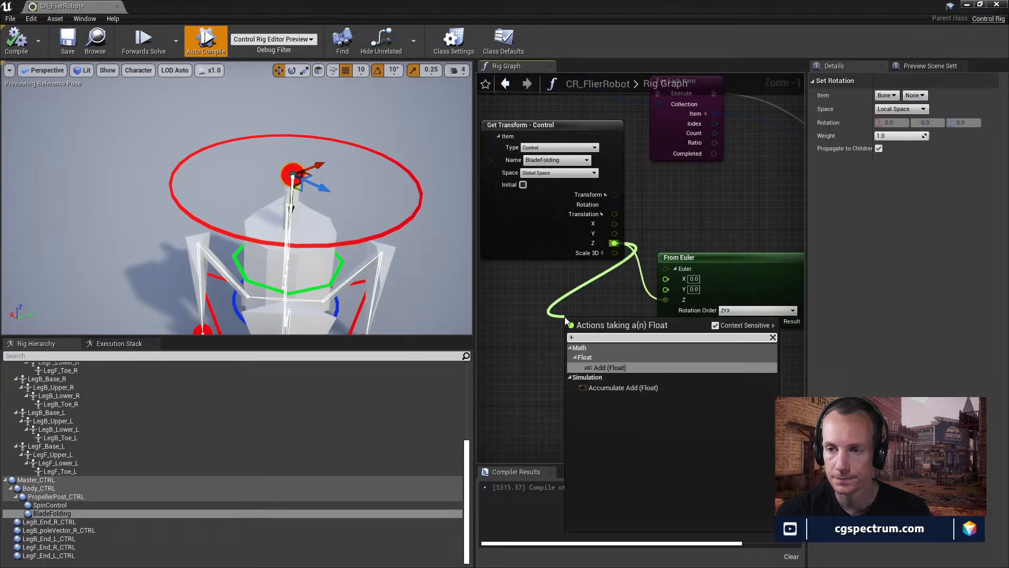
key(Return)
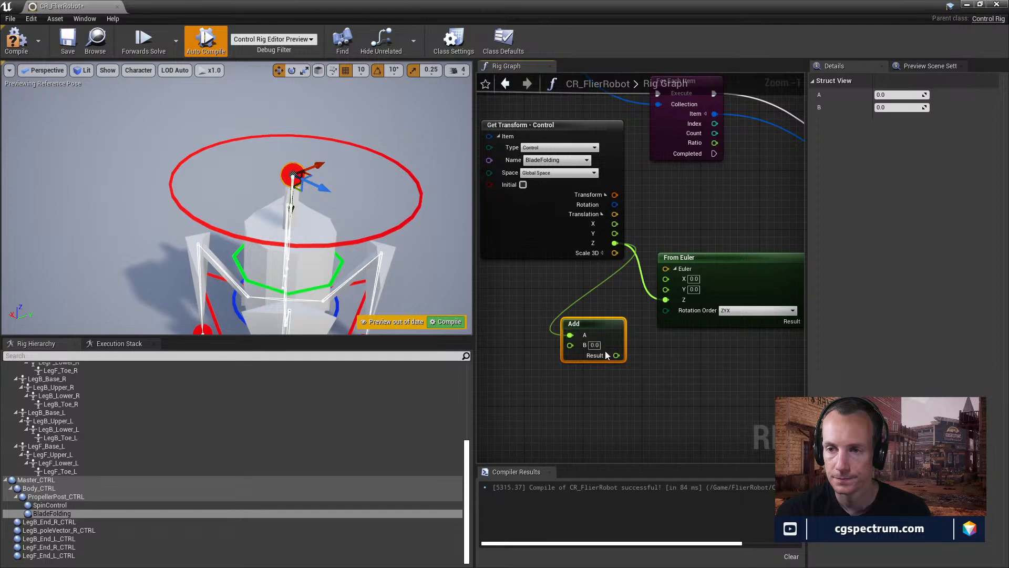
drag(616, 355, 665, 300)
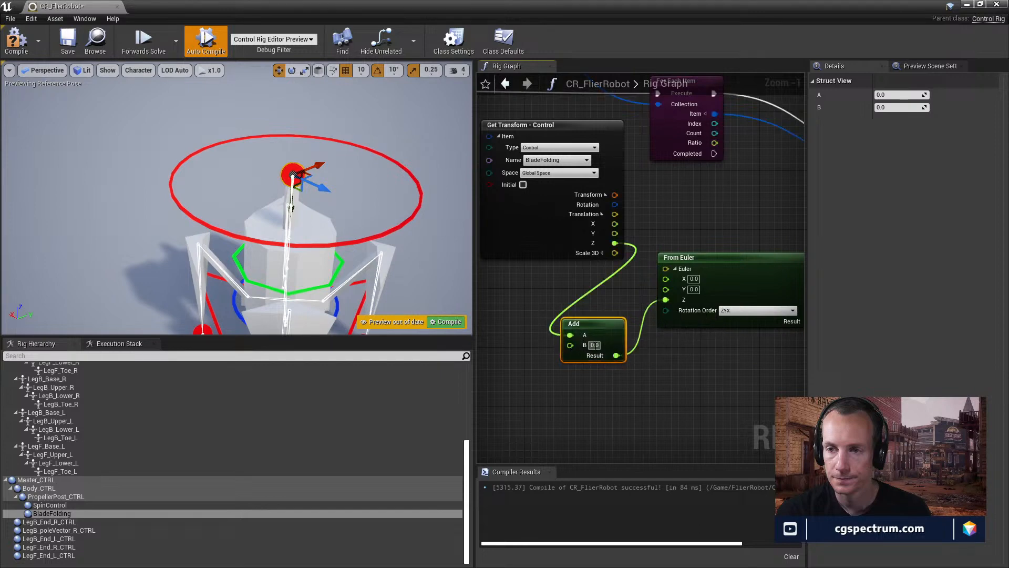
text(90)
key(Return)
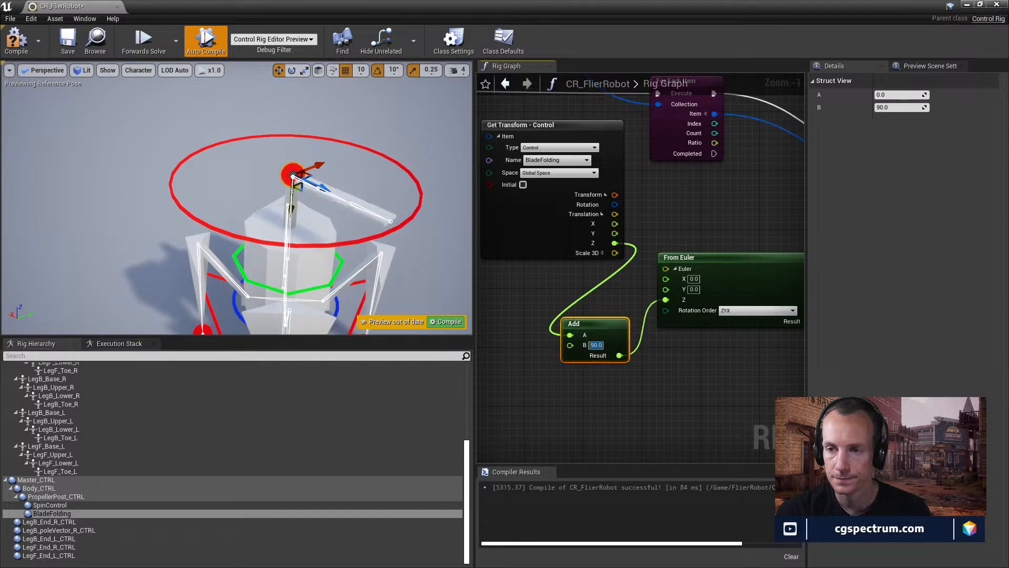
right_drag(645, 362, 498, 341)
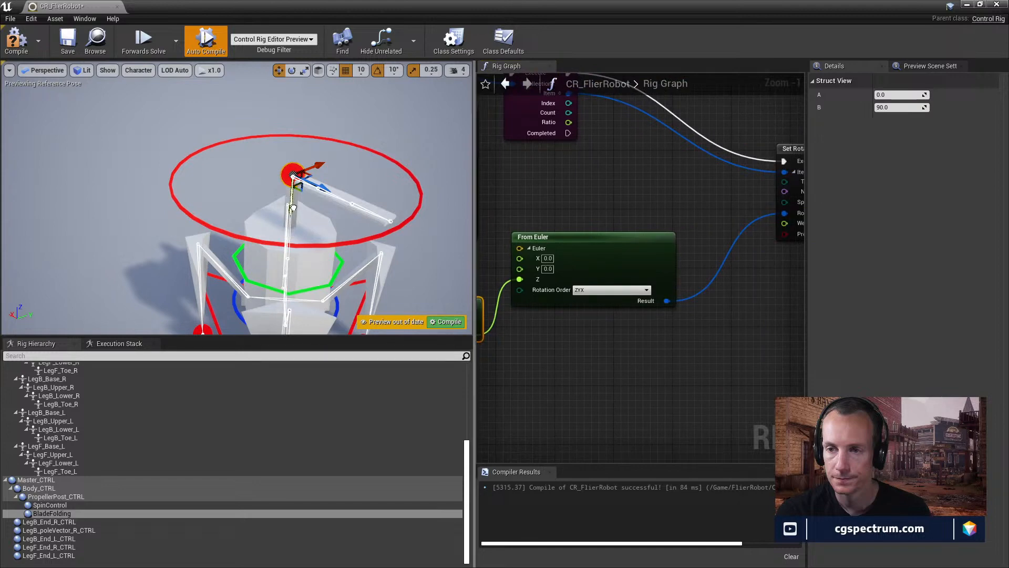
drag(293, 207, 292, 165)
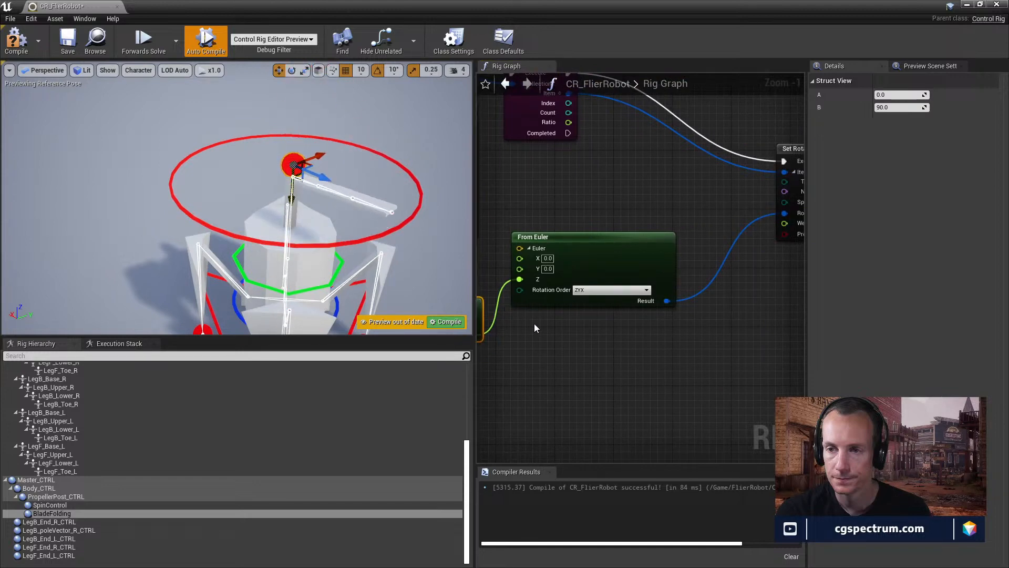
- Spread out the Set Rotation, From Euler and Add nodes to free up space between Add and From Euler
right_drag(534, 325, 574, 332)
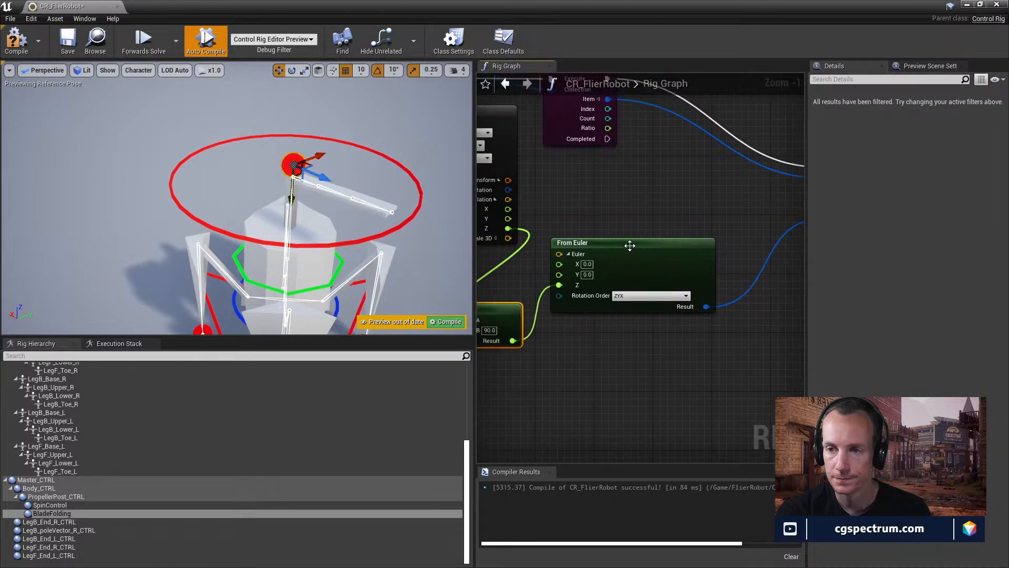
drag(630, 245, 689, 245)
right_drag(689, 259, 534, 267)
right_drag(686, 209, 684, 269)
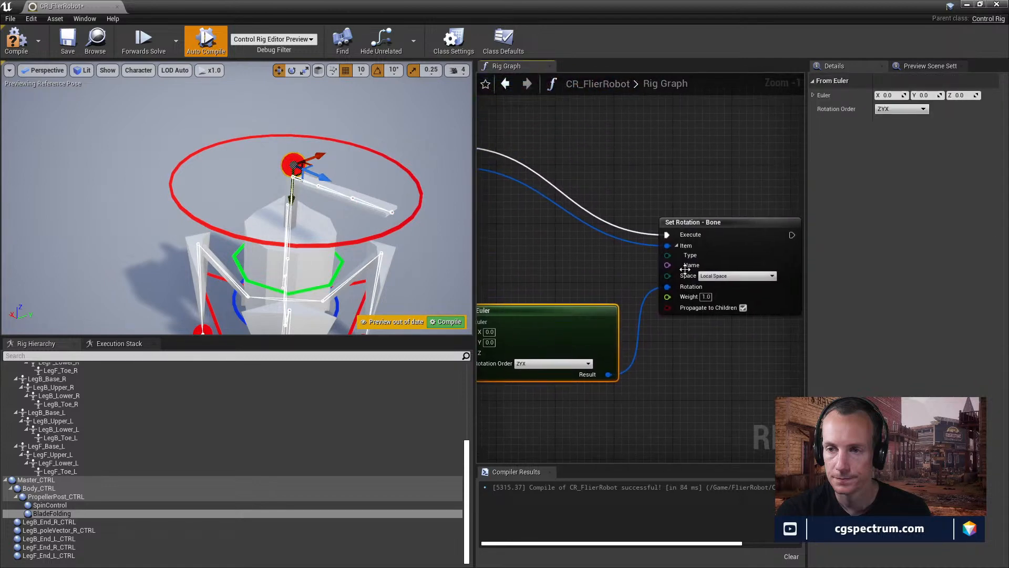
drag(705, 225, 771, 161)
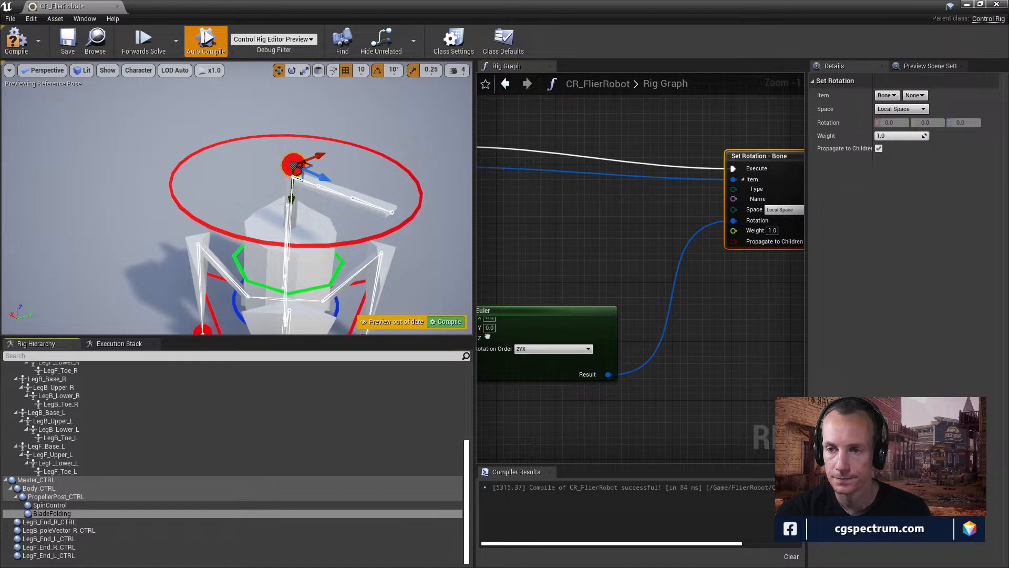
right_drag(498, 381, 583, 388)
drag(611, 320, 690, 311)
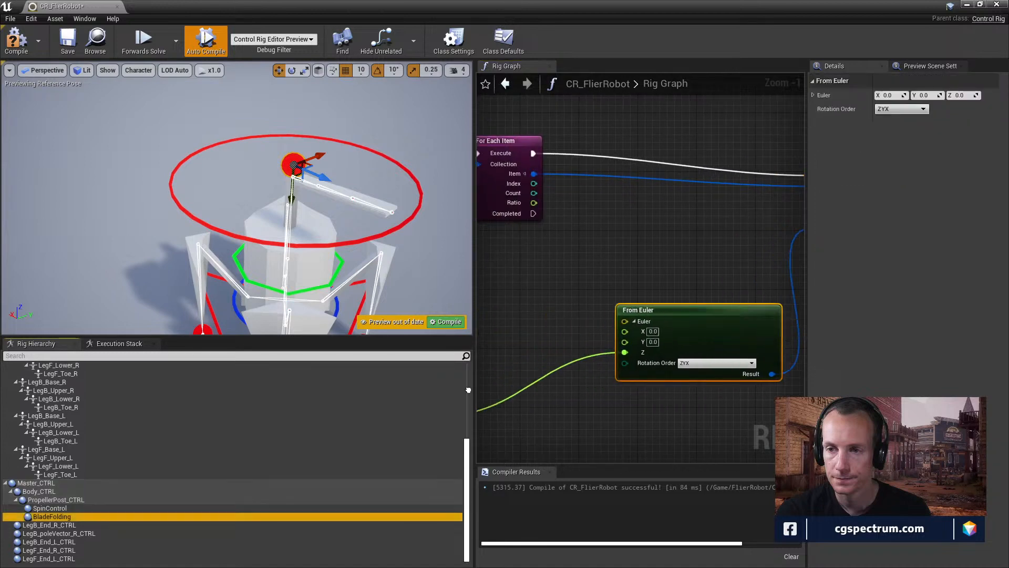
right_drag(539, 420, 660, 412)
drag(550, 374, 633, 339)
right_drag(632, 345, 606, 348)
- Add a Multiply (Float) node fed by the Add node's Result
drag(619, 375, 640, 386)
text(multipl)
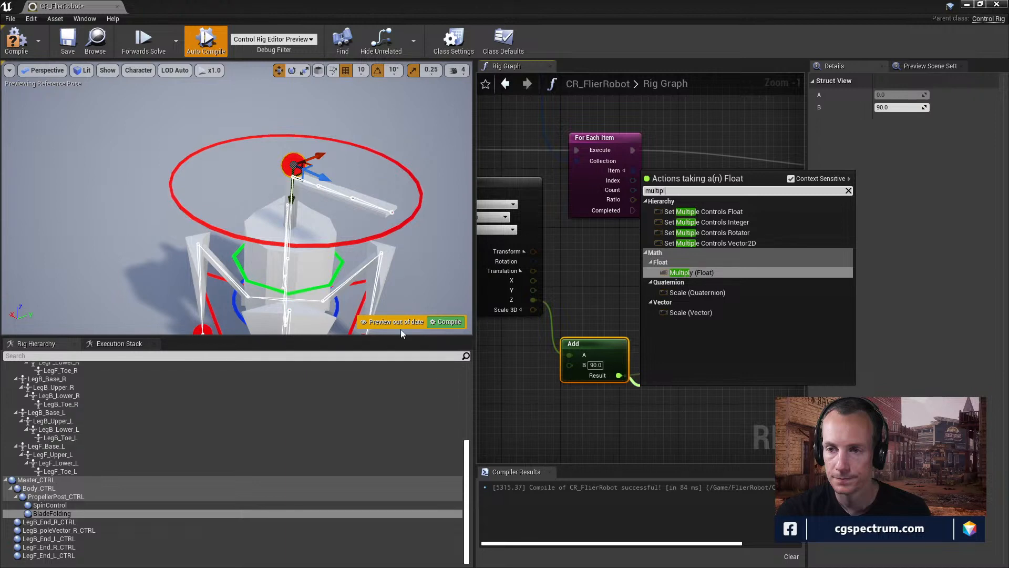
click(695, 273)
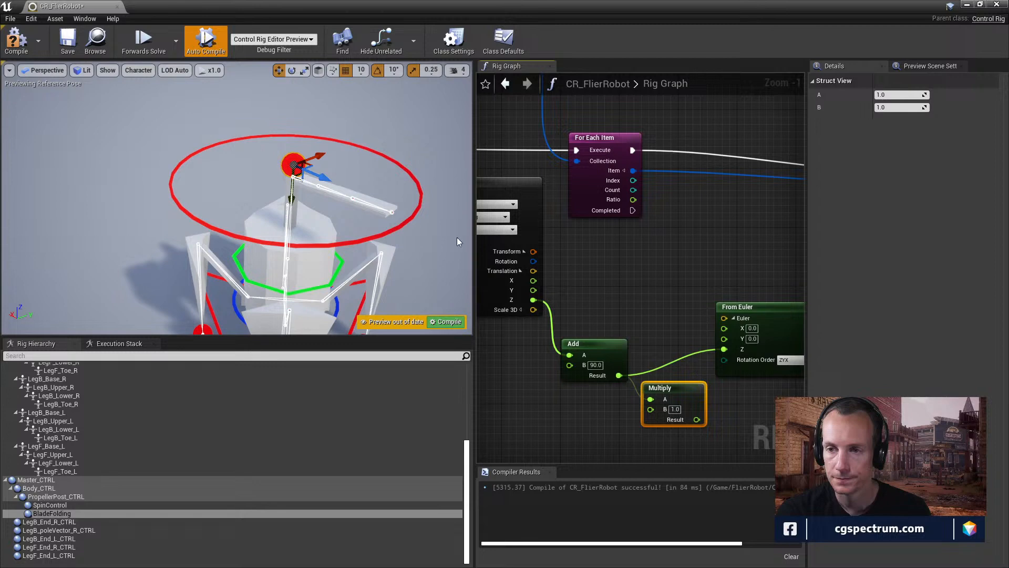
- Reposition the Multiply node in the rig graph so it sits just below the From Euler node
right_drag(694, 408, 635, 357)
drag(635, 357, 664, 387)
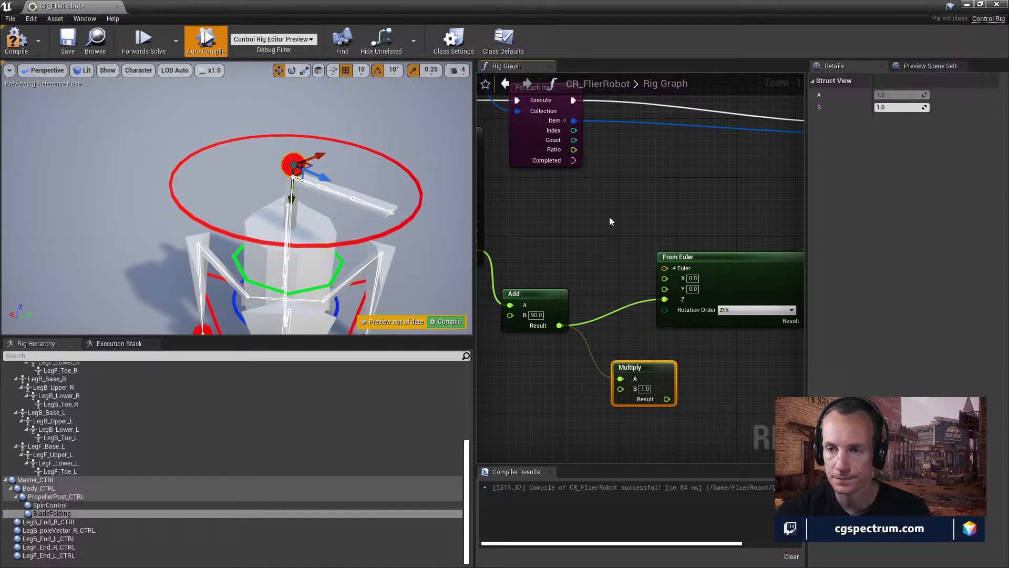
right_drag(636, 244, 609, 199)
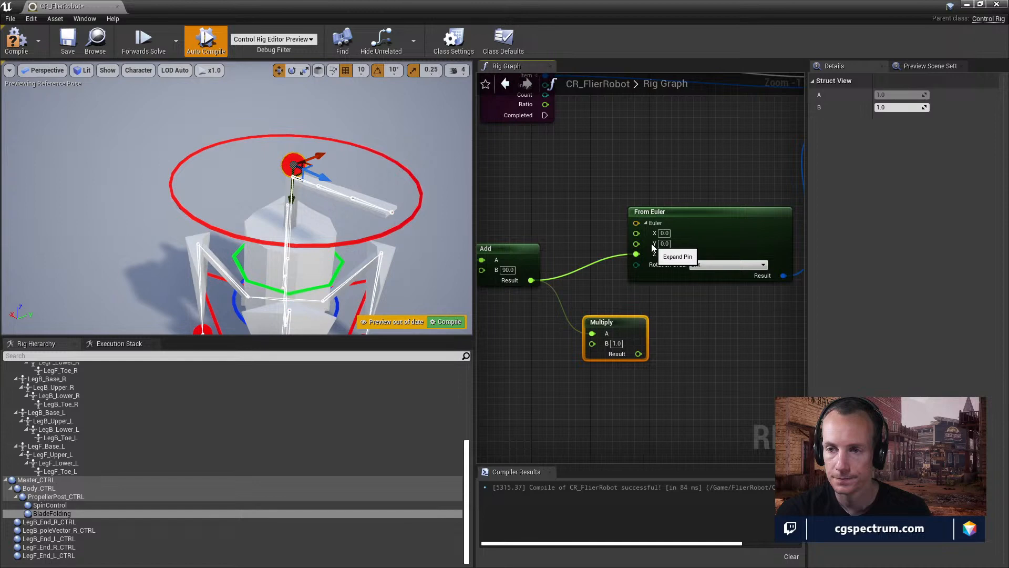
click(648, 206)
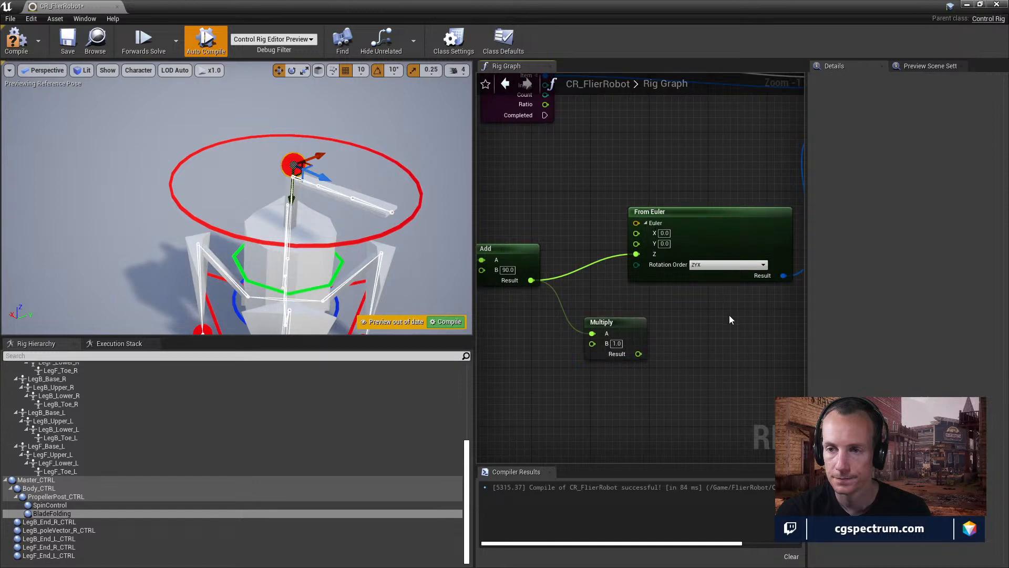
right_drag(730, 314, 691, 310)
drag(581, 321, 608, 306)
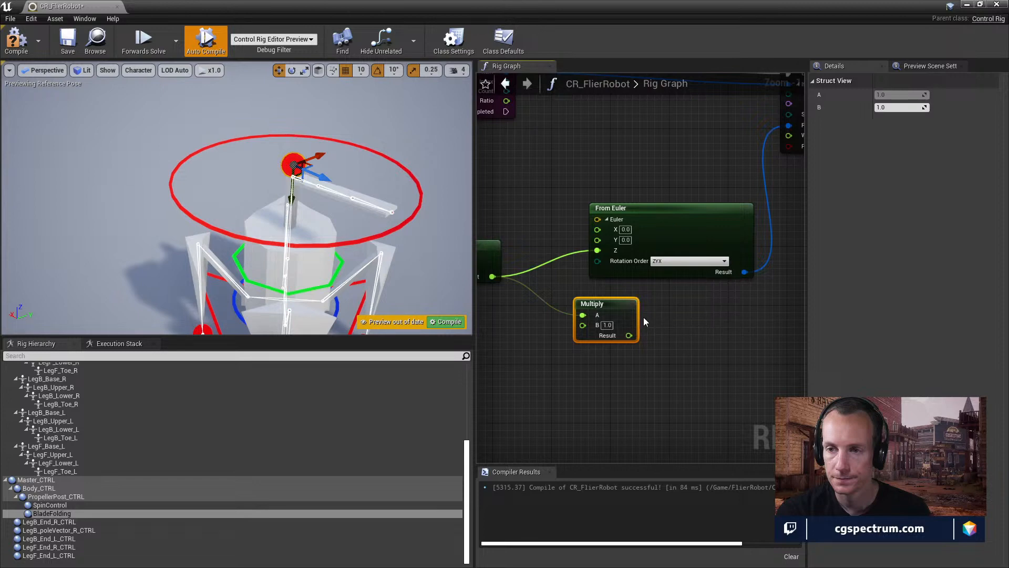
right_drag(663, 313, 685, 292)
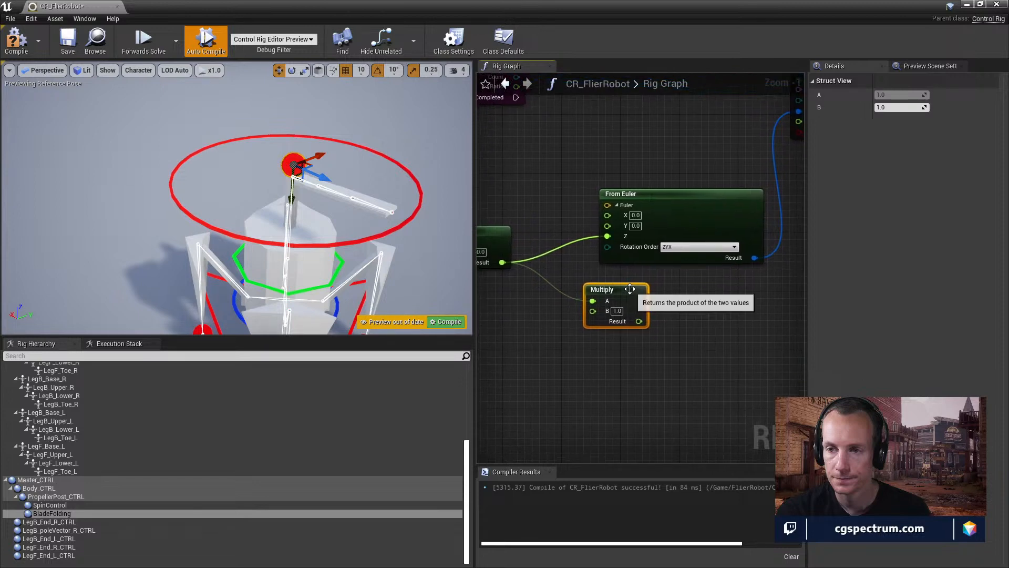
drag(628, 290, 644, 290)
right_drag(760, 314, 772, 331)
scroll(772, 331, down, 1)
right_drag(641, 343, 604, 384)
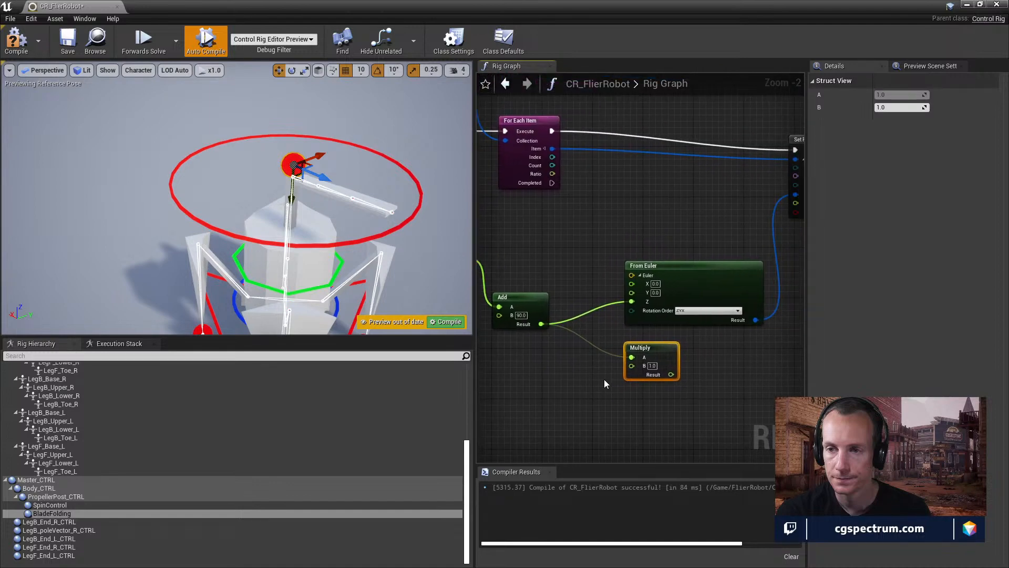
right_drag(739, 357, 714, 341)
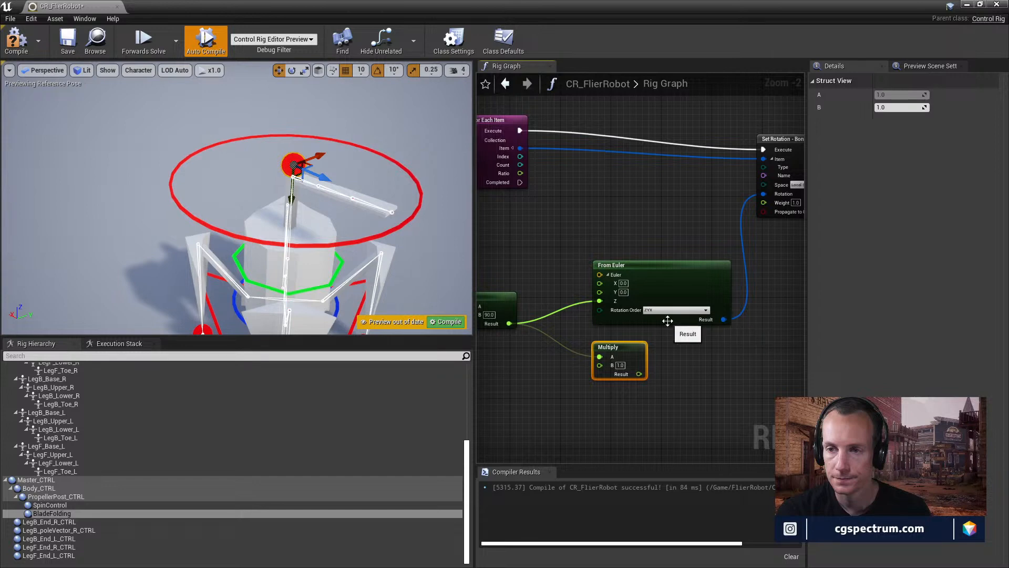
right_drag(700, 387, 739, 357)
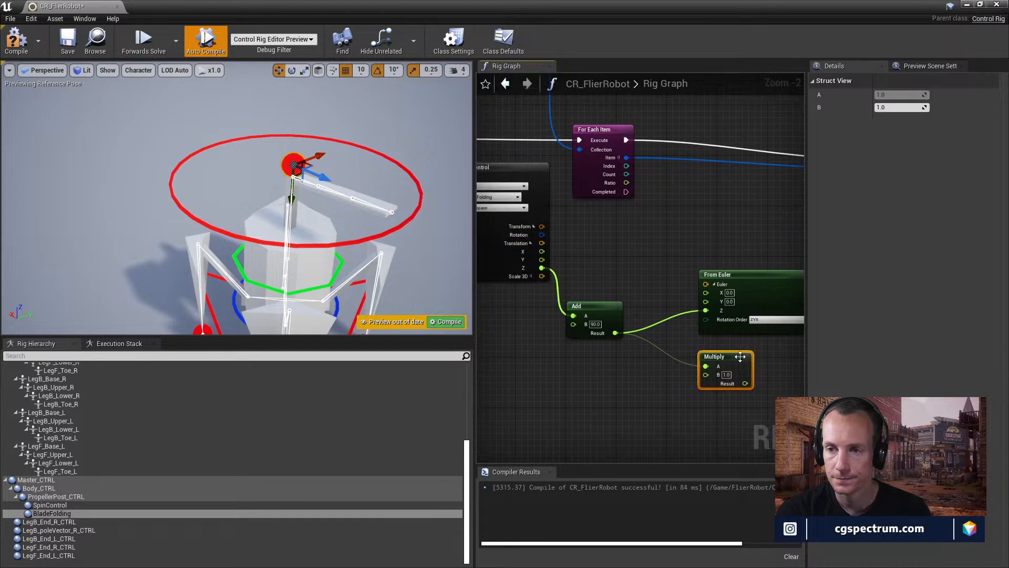
- Arrange the Multiply node between Add and From Euler and connect its Result to From Euler's Z input
drag(740, 356, 691, 339)
right_drag(692, 340, 651, 326)
drag(669, 279, 731, 301)
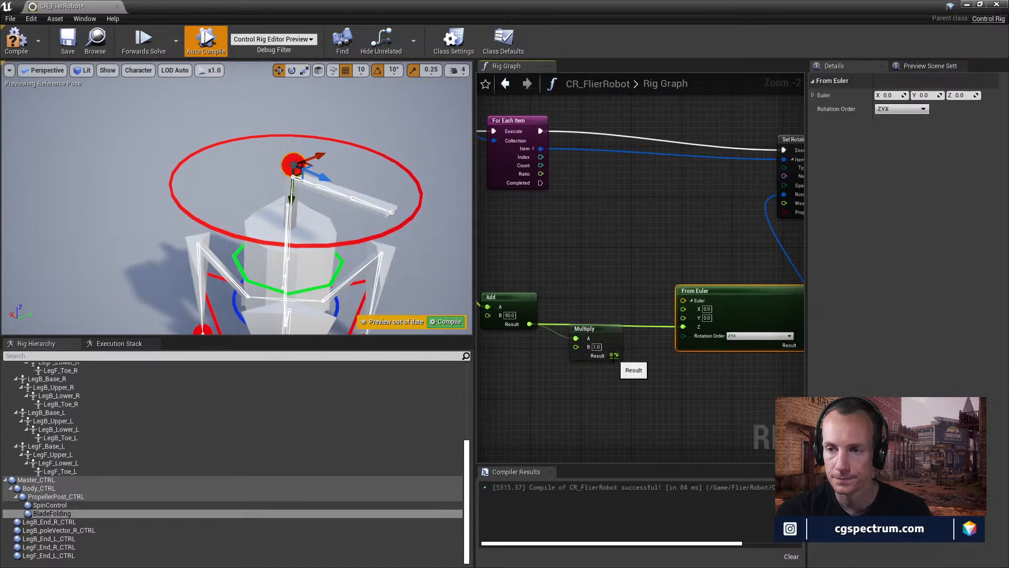
drag(616, 355, 682, 328)
drag(602, 328, 608, 315)
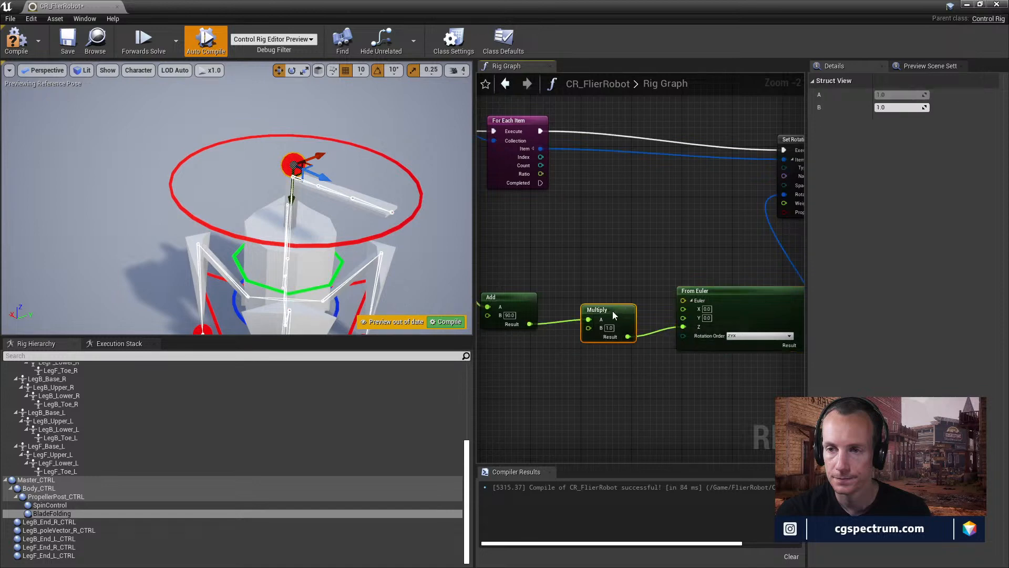
right_drag(607, 315, 674, 317)
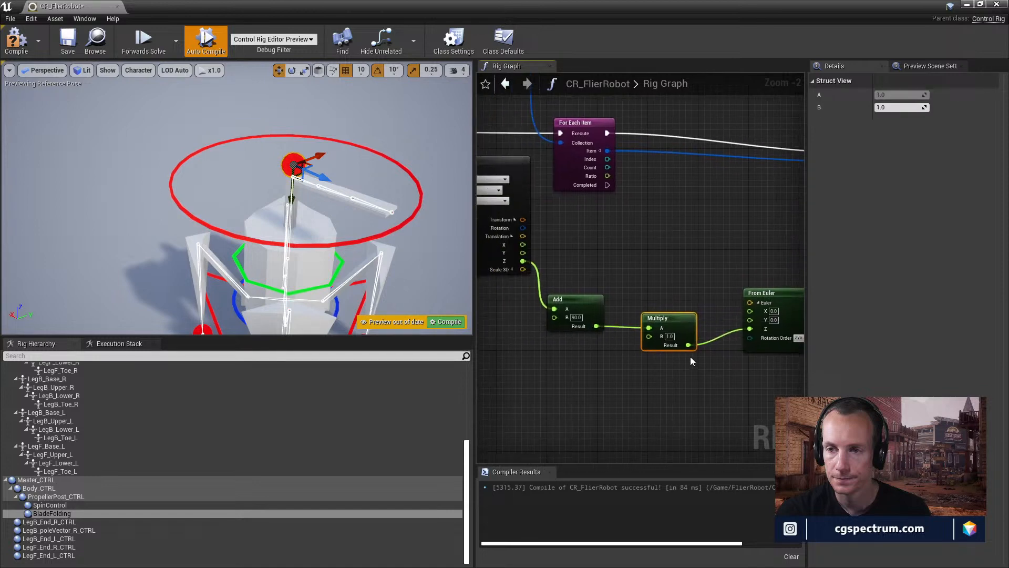
- Set the Multiply node's B value to 2.0
click(670, 335)
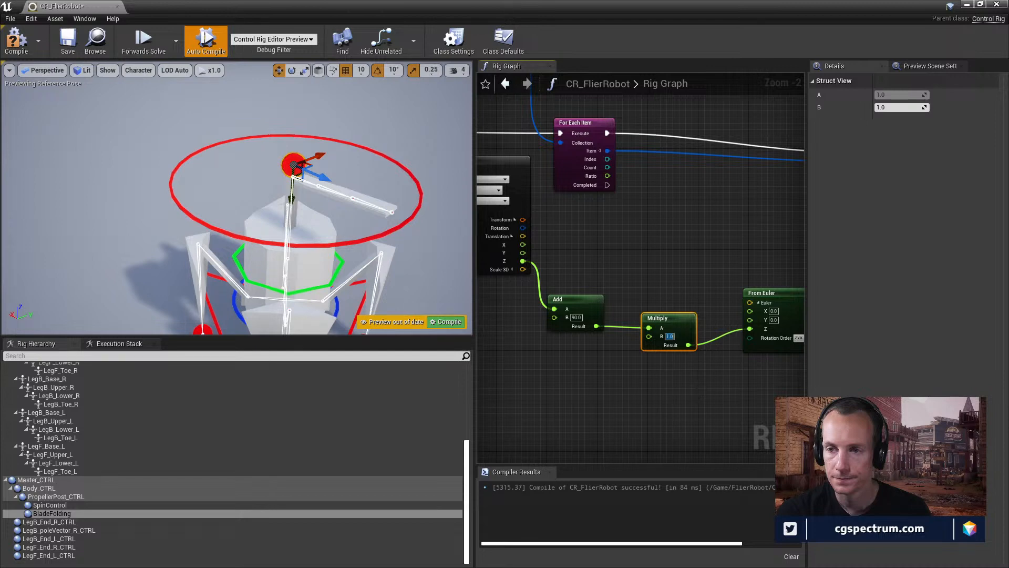
text(2)
click(748, 380)
right_drag(710, 376, 646, 385)
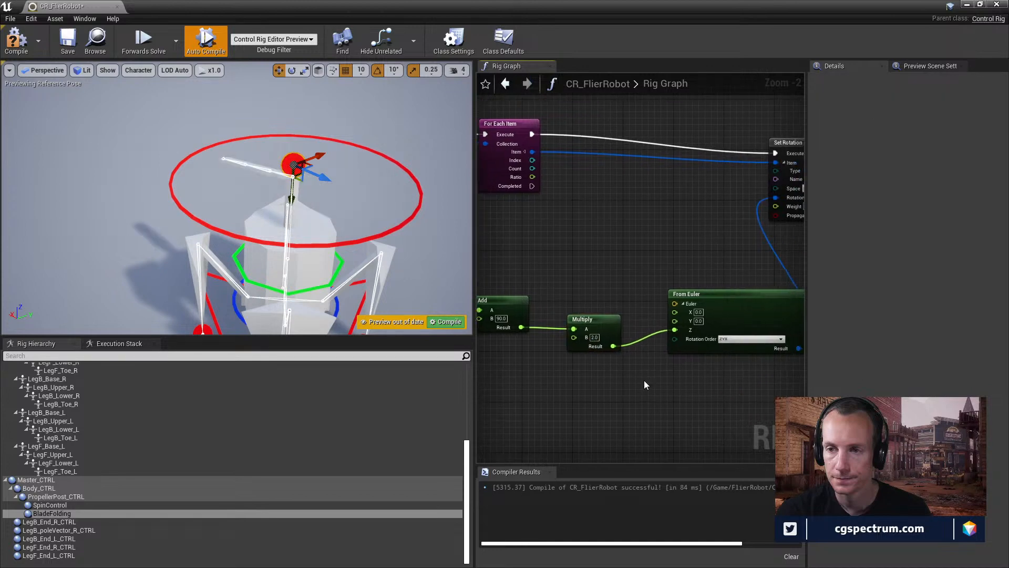
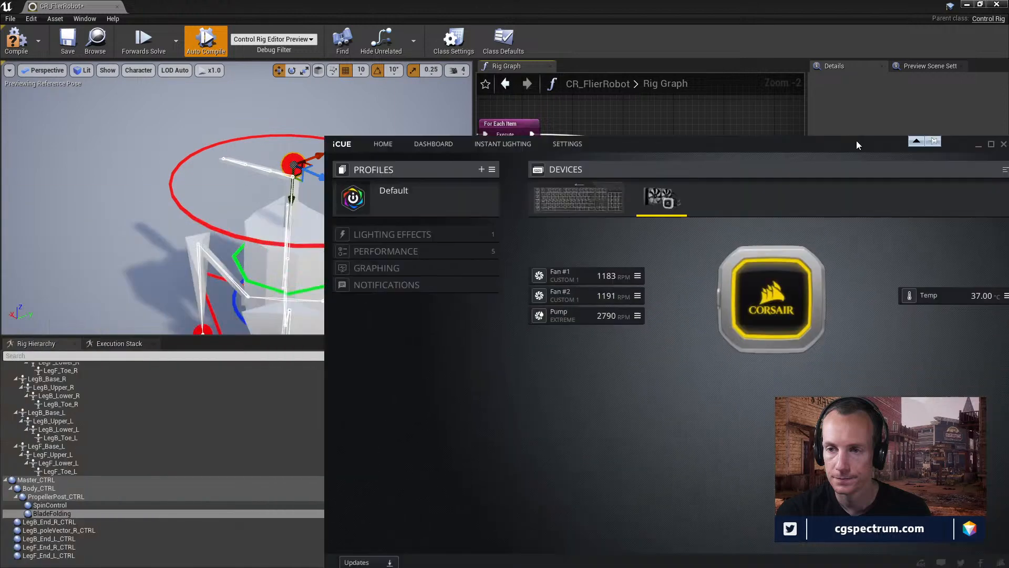
- Review the performance and lighting effects settings in the iCUE window and close it
drag(856, 140, 632, 66)
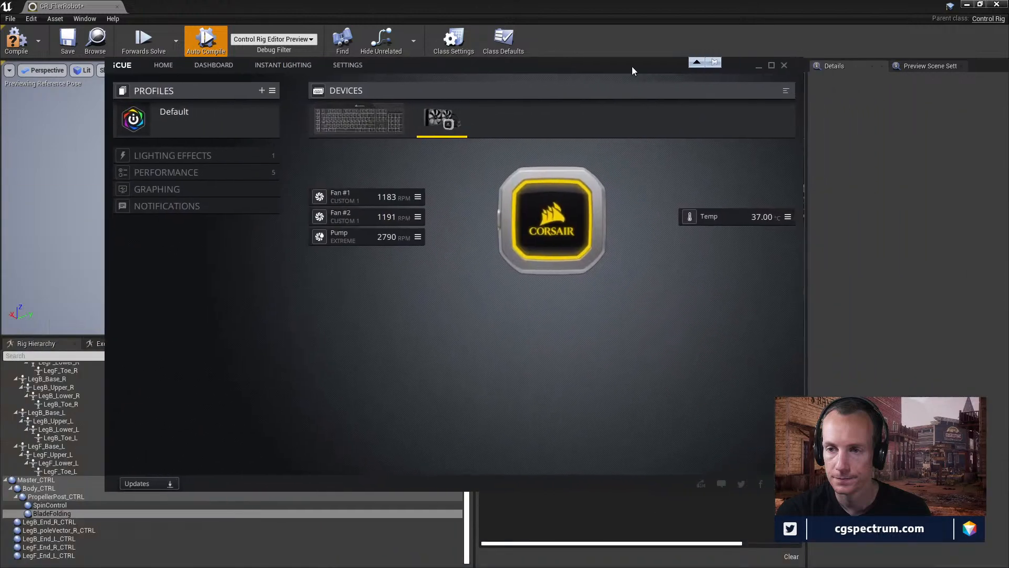
click(181, 172)
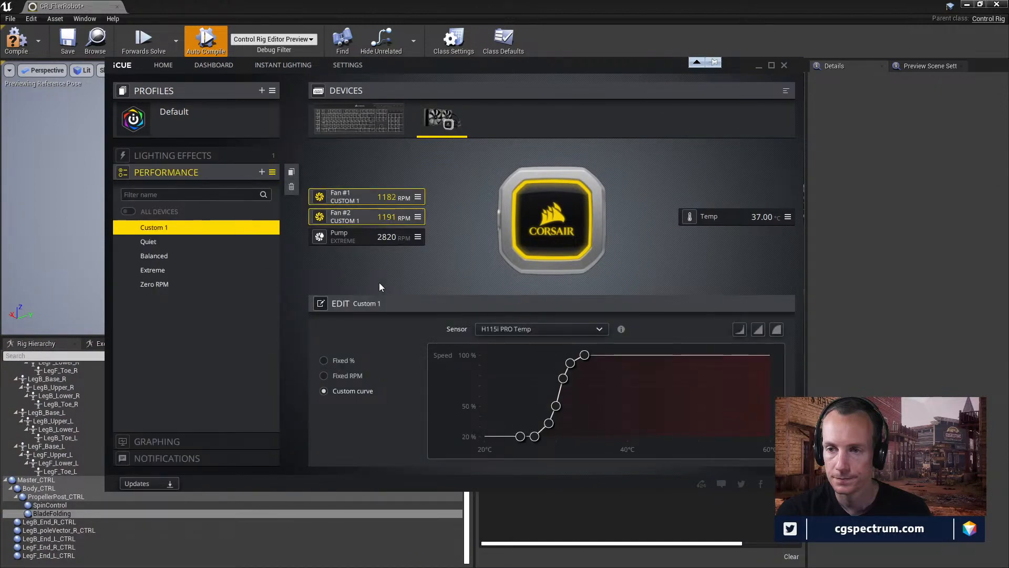
click(184, 155)
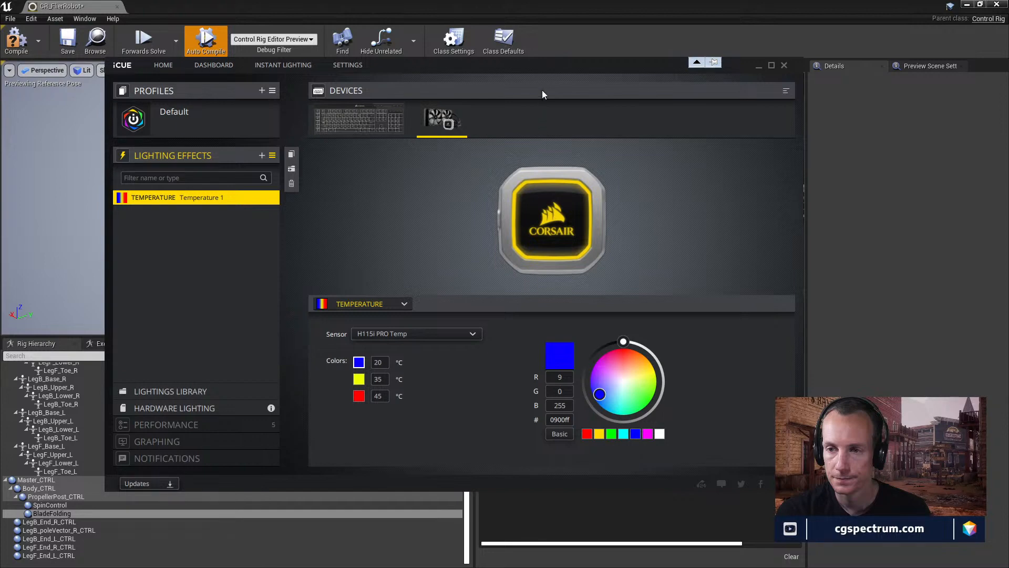
click(783, 66)
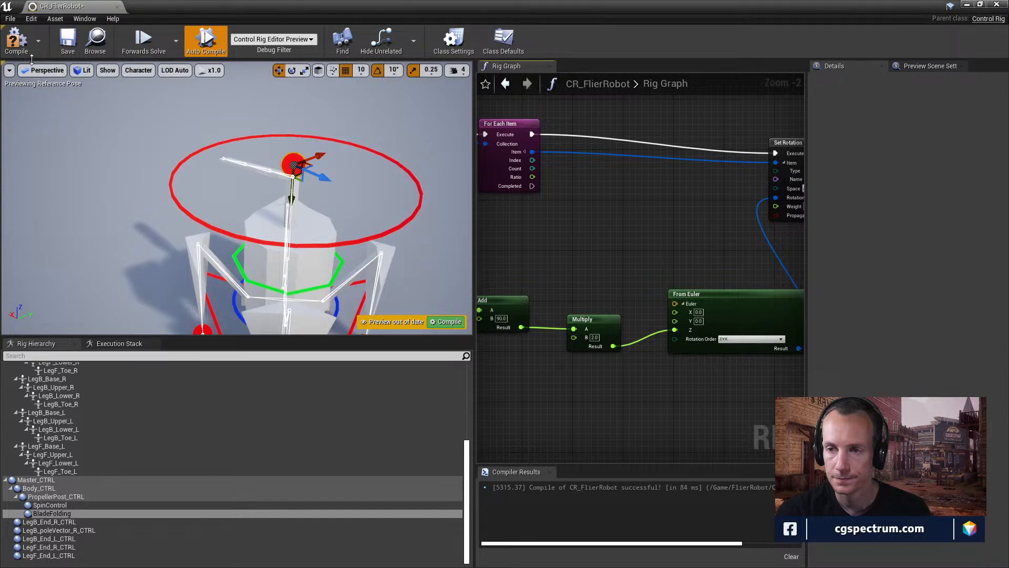
- Compile the rig and move the BladeFolding control in the preview to test how the propeller blades respond
click(17, 43)
right_drag(236, 198, 199, 202)
right_drag(316, 231, 370, 245)
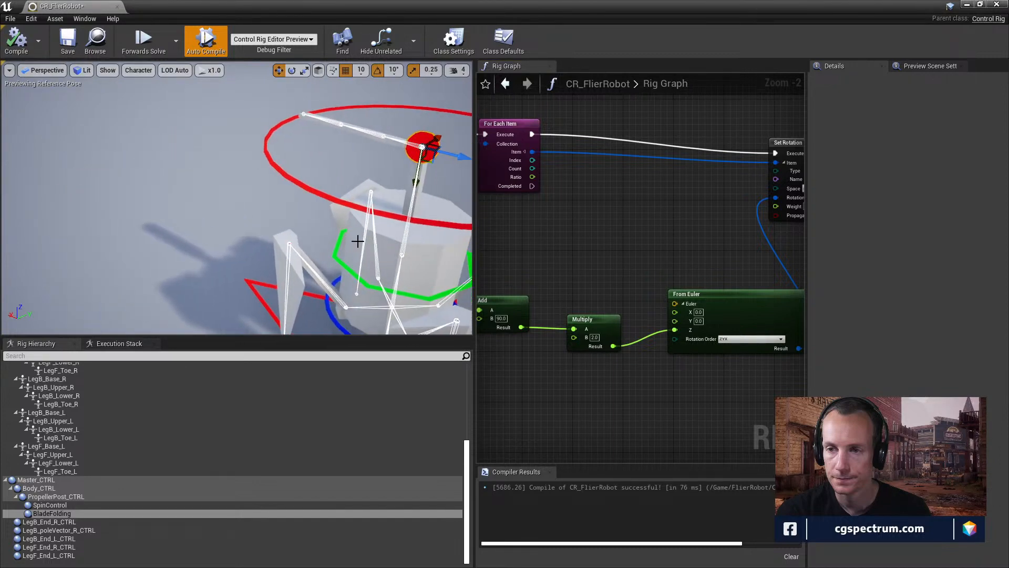
mouse_move(398, 190)
right_down()
mouse_move(441, 169)
mouse_move(397, 196)
right_up()
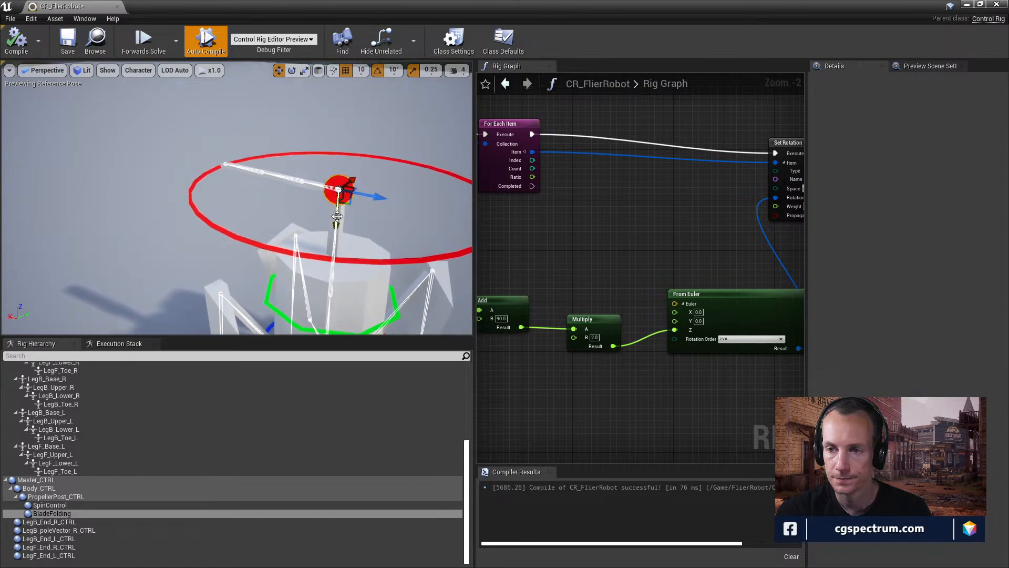
drag(335, 221, 357, 199)
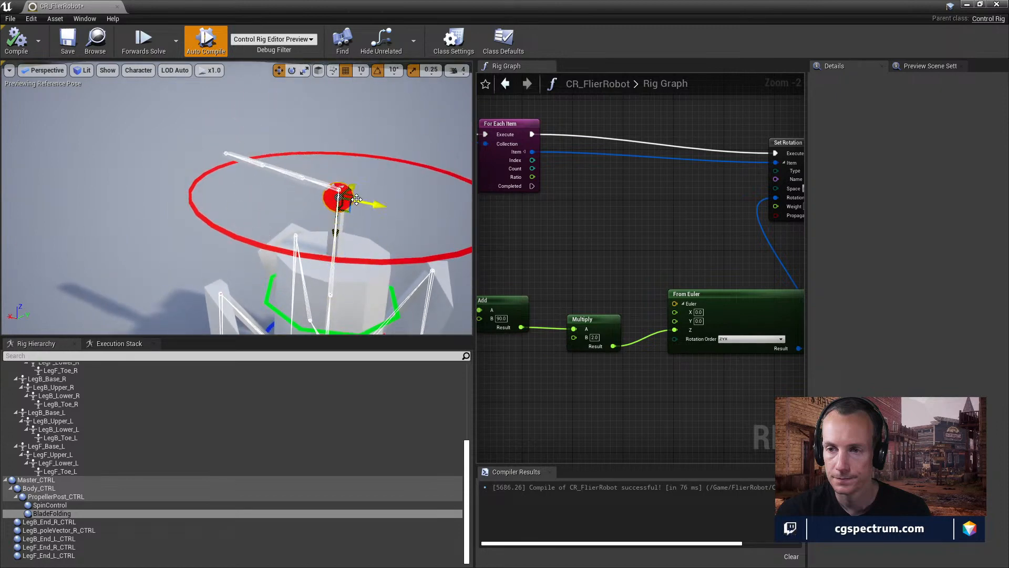
- Recompile the rig to reset the BladeFolding control and inspect the blades from different angles
click(16, 40)
right_drag(578, 257, 590, 239)
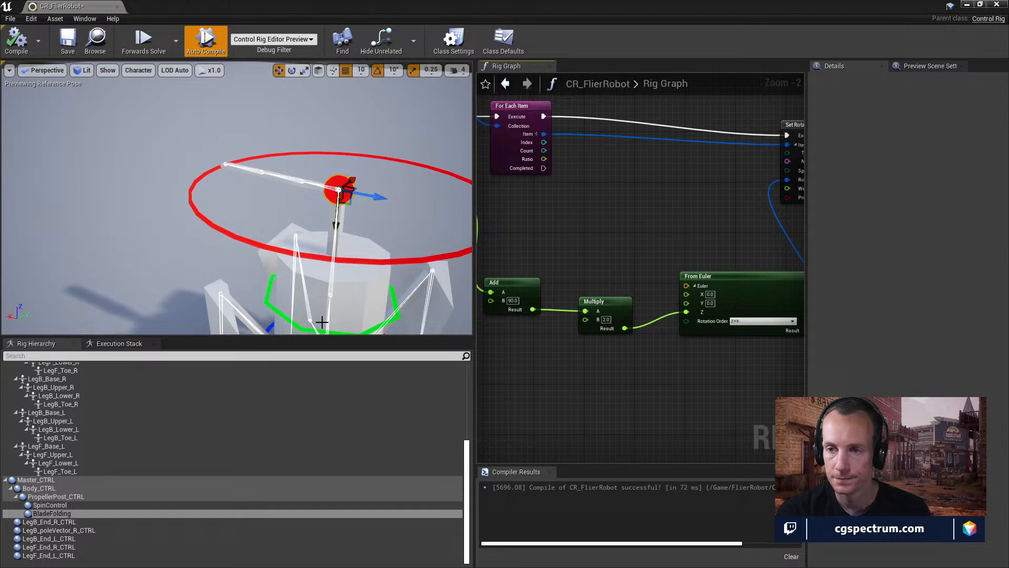
mouse_move(274, 187)
right_down()
mouse_move(334, 220)
mouse_move(351, 250)
mouse_move(333, 236)
mouse_move(345, 215)
mouse_move(368, 252)
mouse_move(271, 180)
mouse_move(267, 139)
mouse_move(272, 180)
right_up()
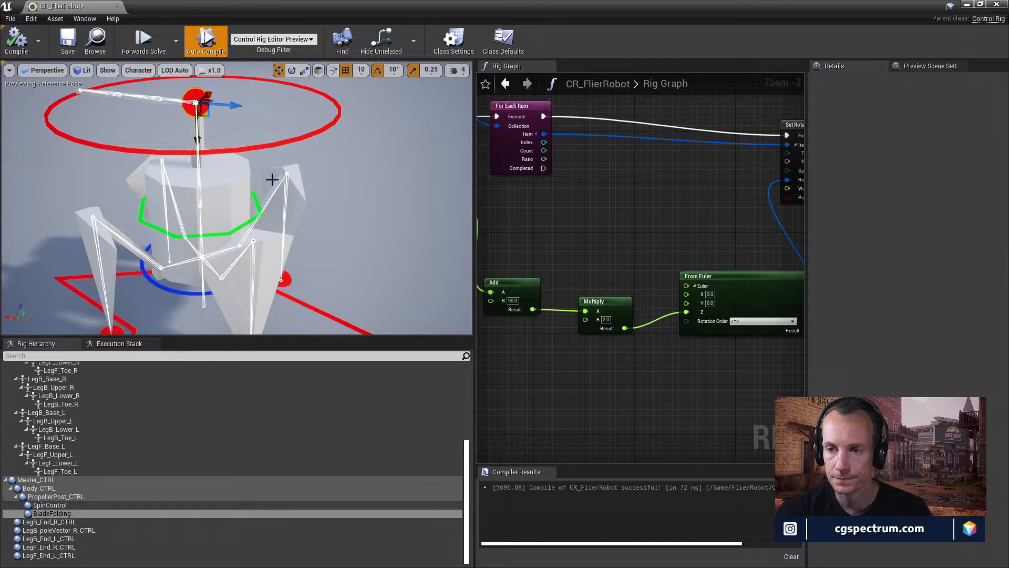
right_drag(266, 172, 321, 169)
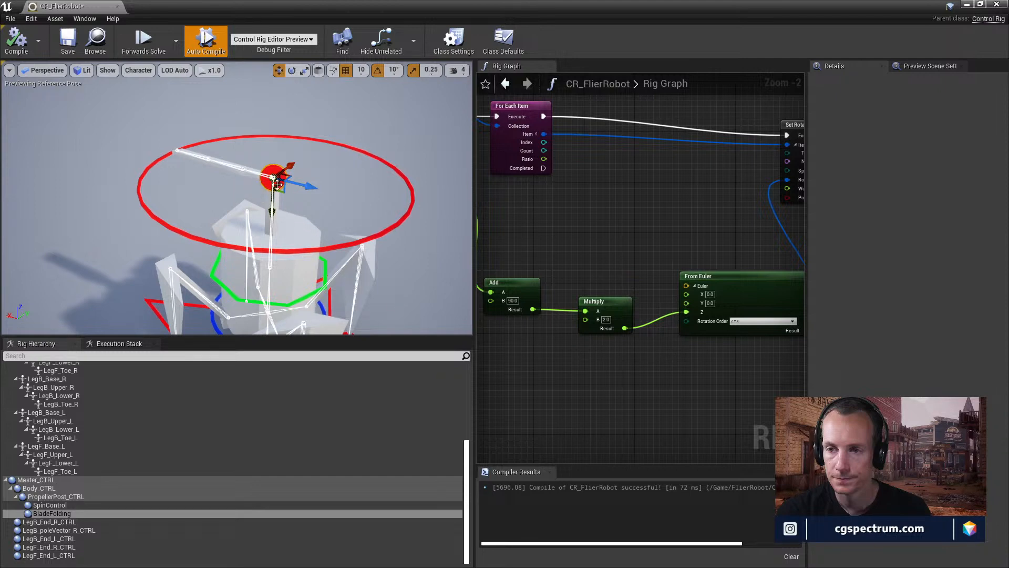
- Disconnect the For Each Item node's Execute output from the Set Rotation node
right_drag(620, 341, 638, 351)
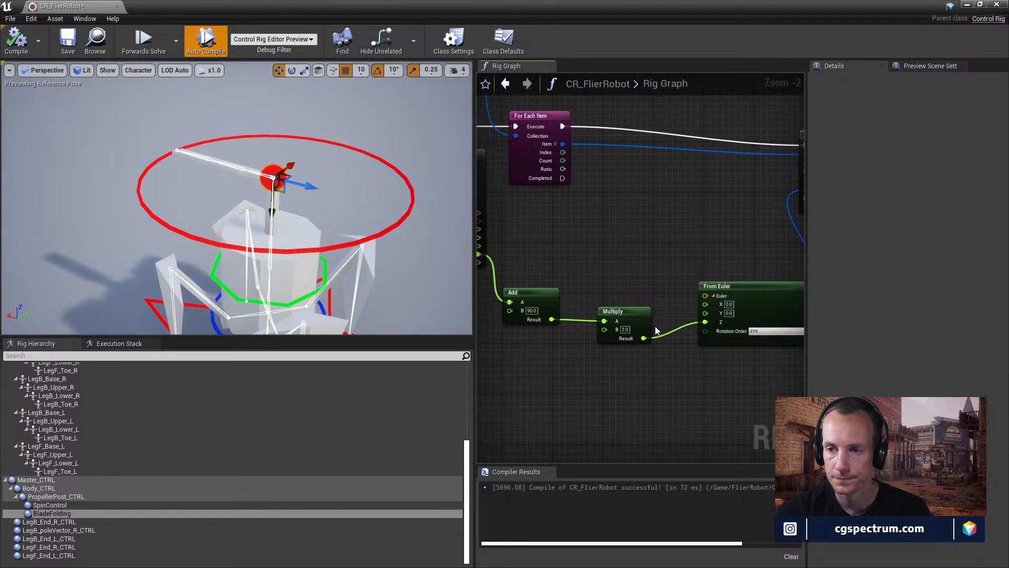
right_drag(632, 271, 411, 276)
right_drag(502, 267, 718, 337)
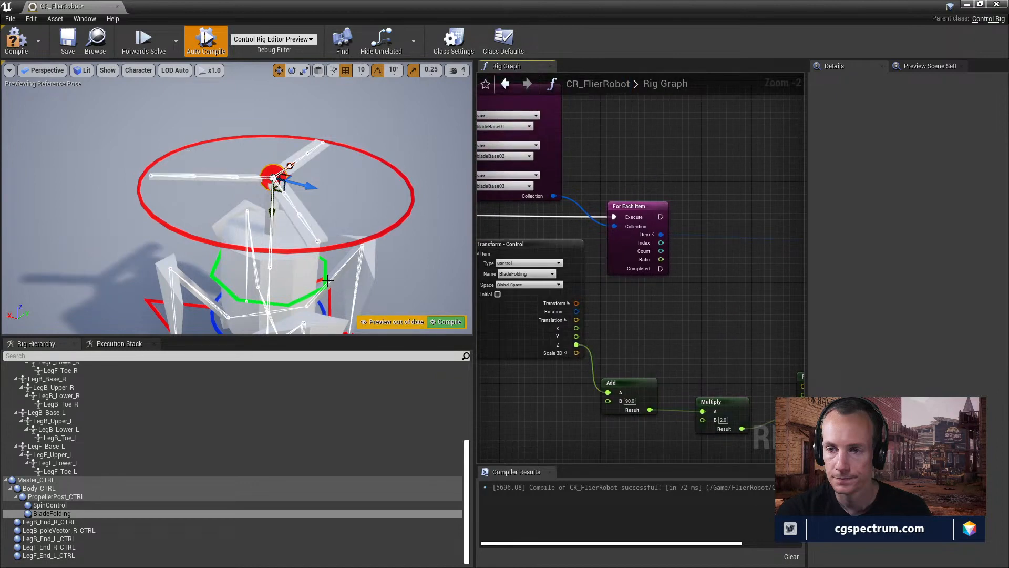
- Raise PropellerPost_CTRL to a Z location of about -46.5 and rotate it to about 50° on Z
click(298, 295)
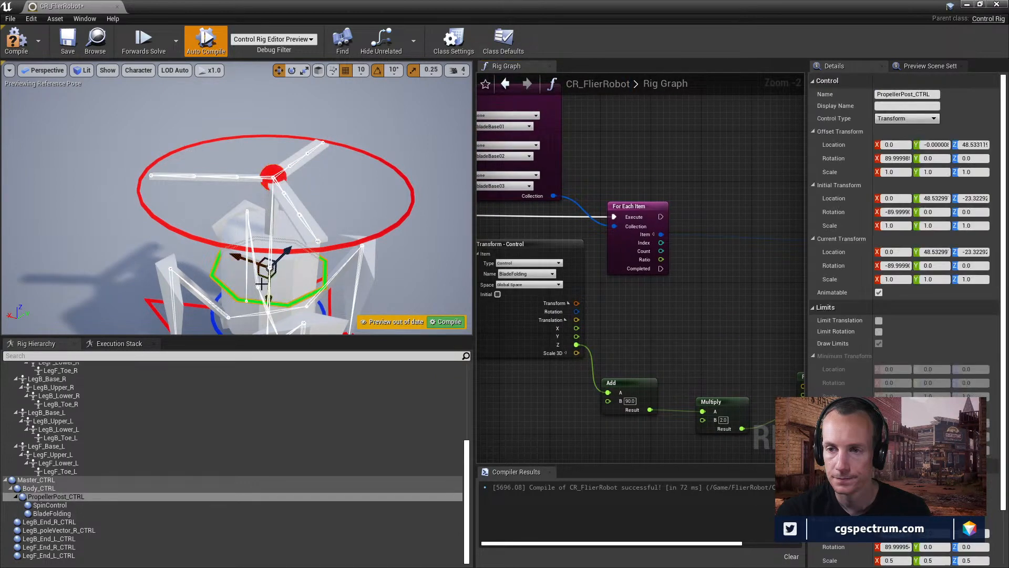
drag(265, 286, 239, 245)
key(e)
drag(241, 194, 325, 206)
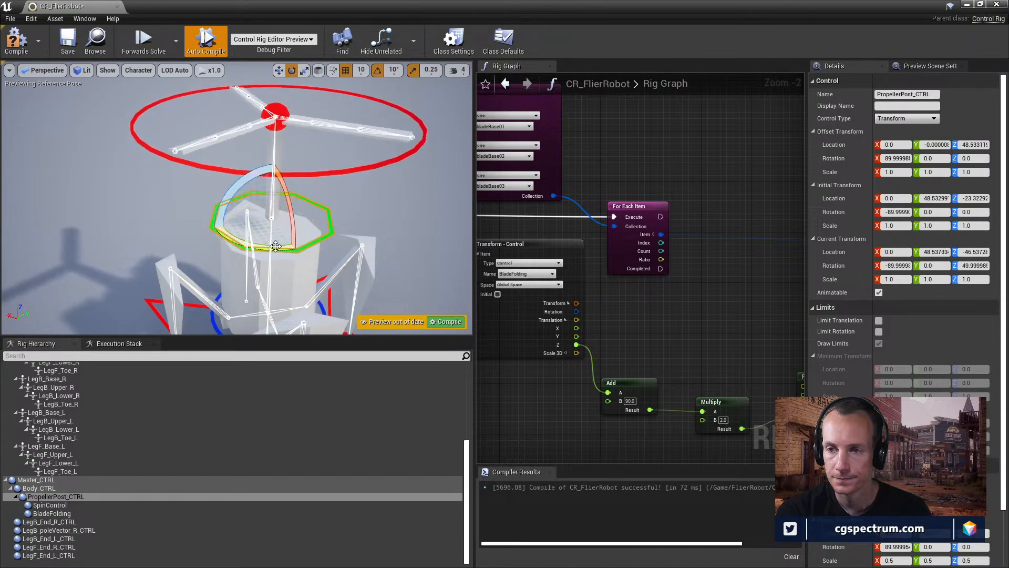
- Rotate SpinControl back and forth to test the propeller spin, leaving its Y rotation at about -20°
click(305, 178)
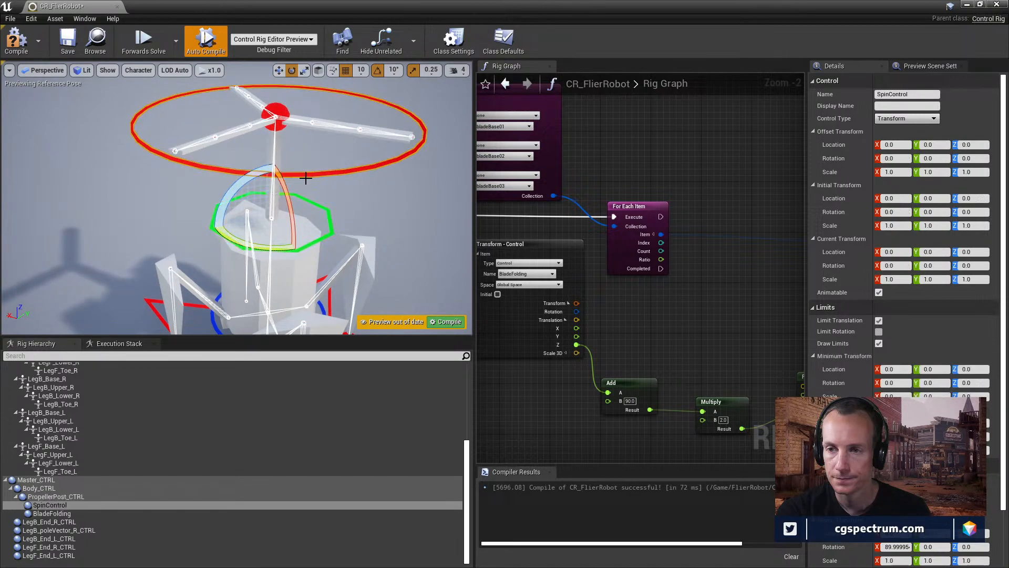
drag(246, 245, 440, 205)
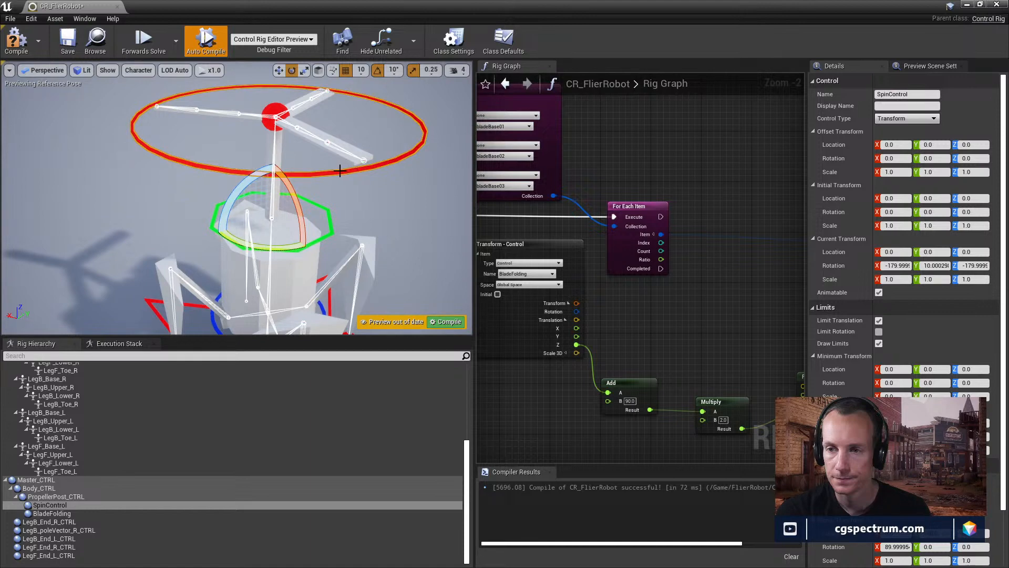
drag(287, 250, 325, 241)
drag(231, 263, 247, 273)
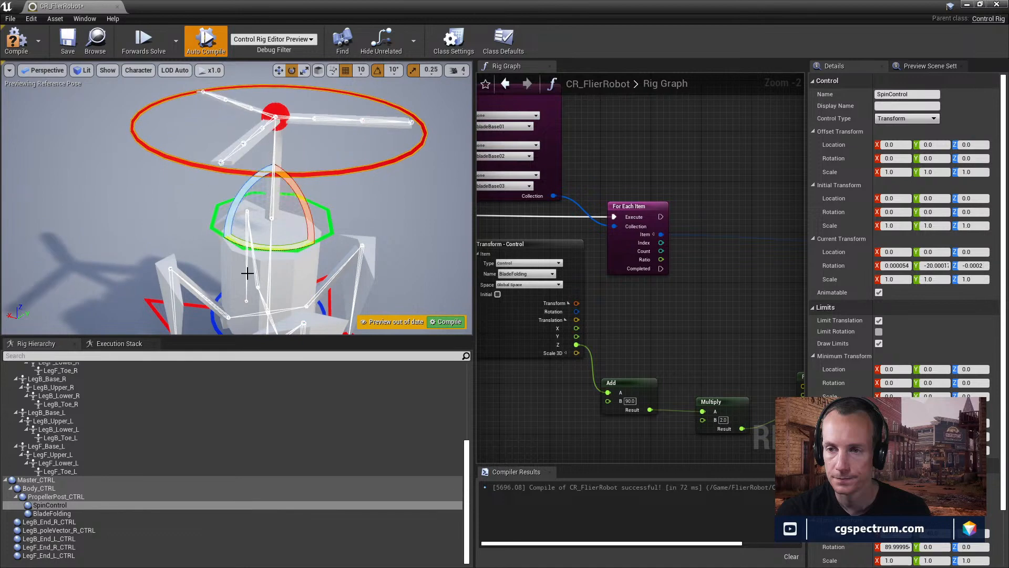
- Lower PropellerPost_CTRL to a Z location of about -27.9, rotate it to about 110° on Z, and switch back to translation mode
click(331, 229)
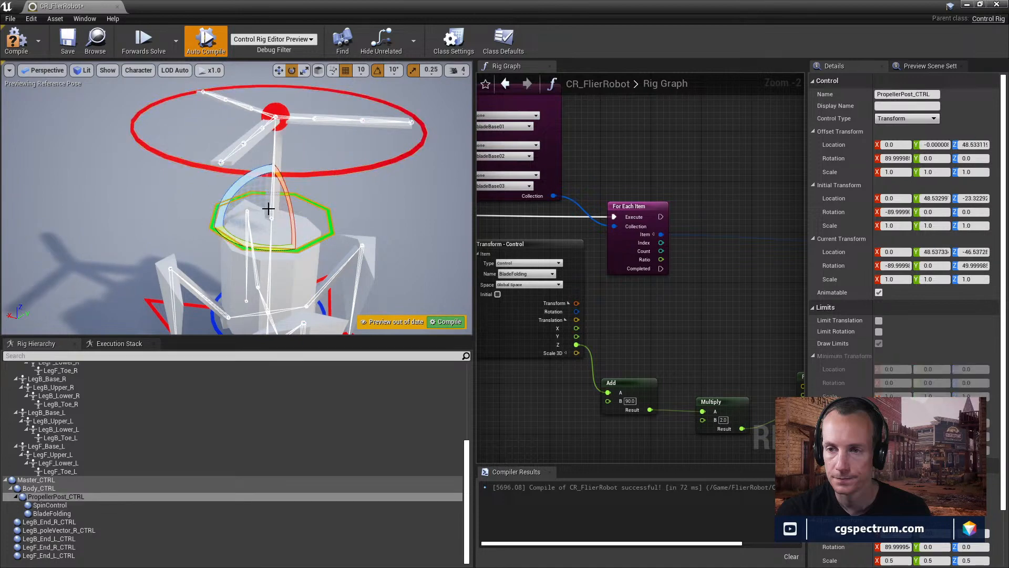
key(w)
drag(265, 234, 256, 288)
key(e)
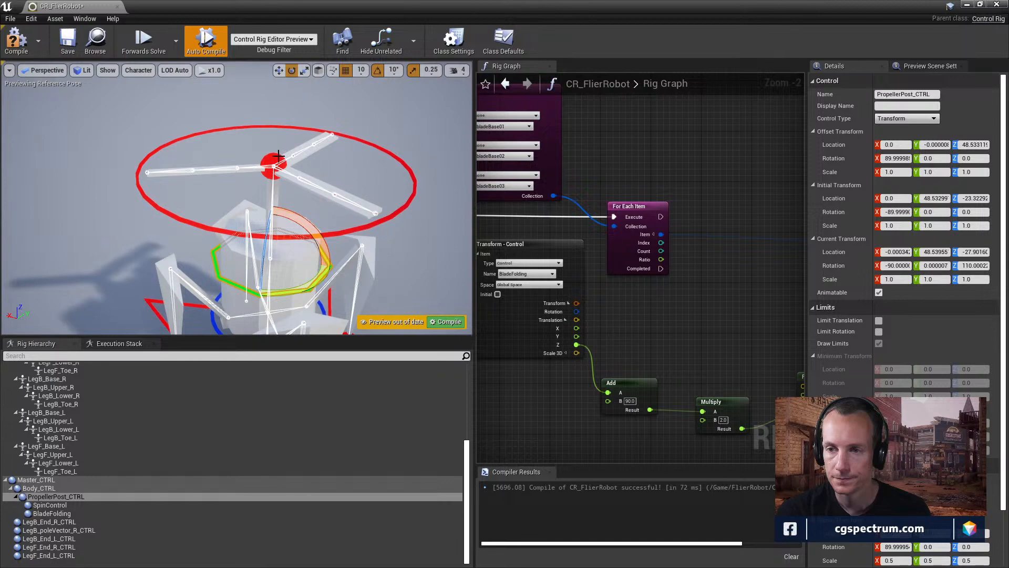
right_drag(735, 257, 588, 222)
scroll(587, 222, down, 1)
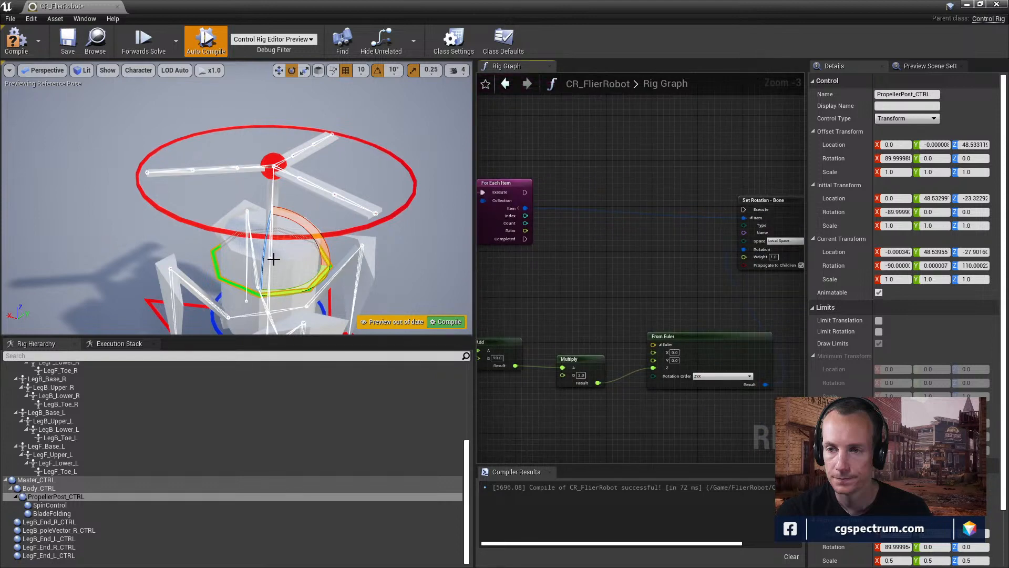
click(279, 70)
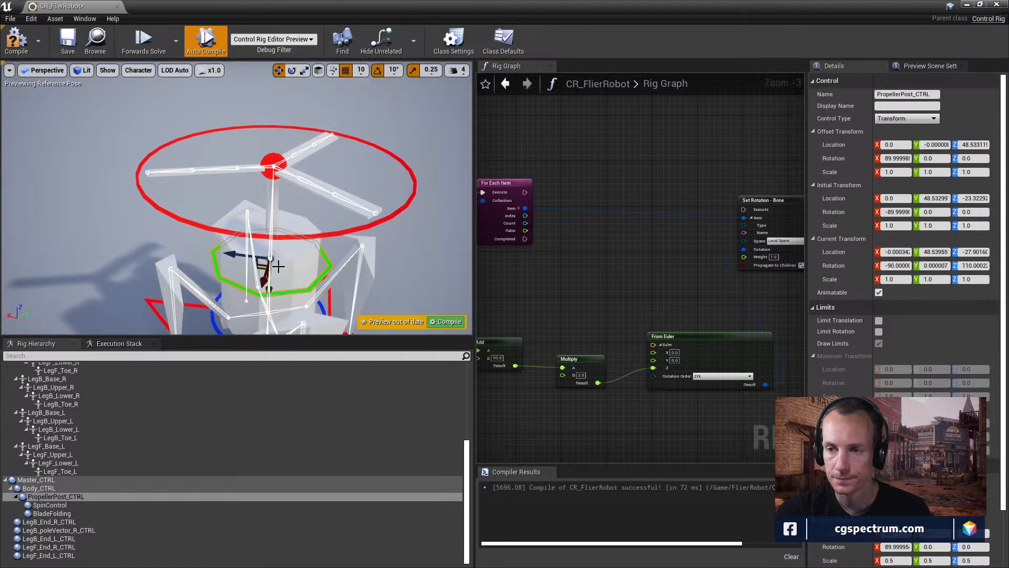
- Move PropellerPost_CTRL up and down to test the propeller post, leaving its Z location at about -22.5
mouse_move(270, 287)
mouse_down()
mouse_move(273, 261)
mouse_move(278, 315)
mouse_move(278, 278)
mouse_up()
scroll(400, 199, down, 5)
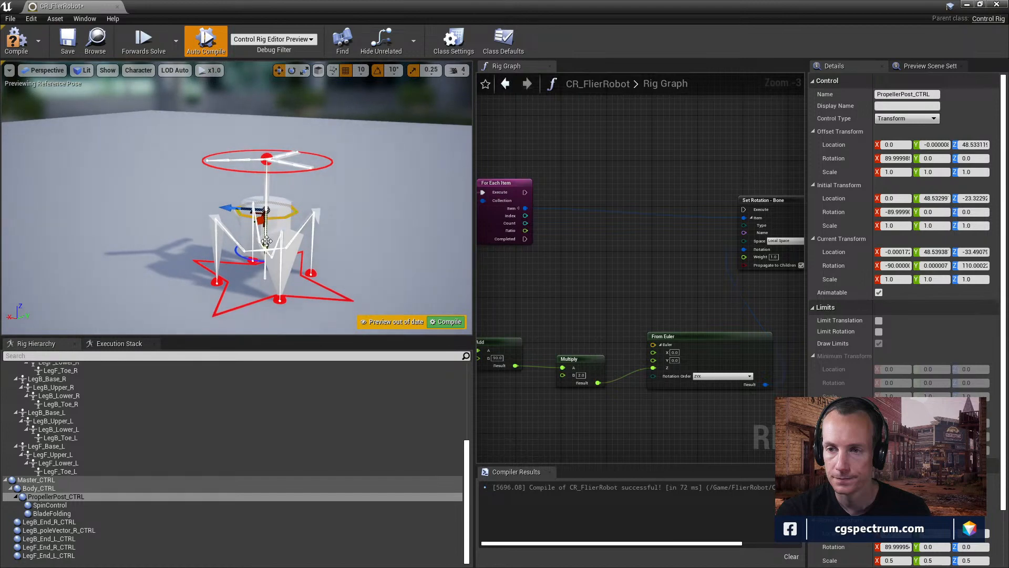
drag(267, 241, 316, 272)
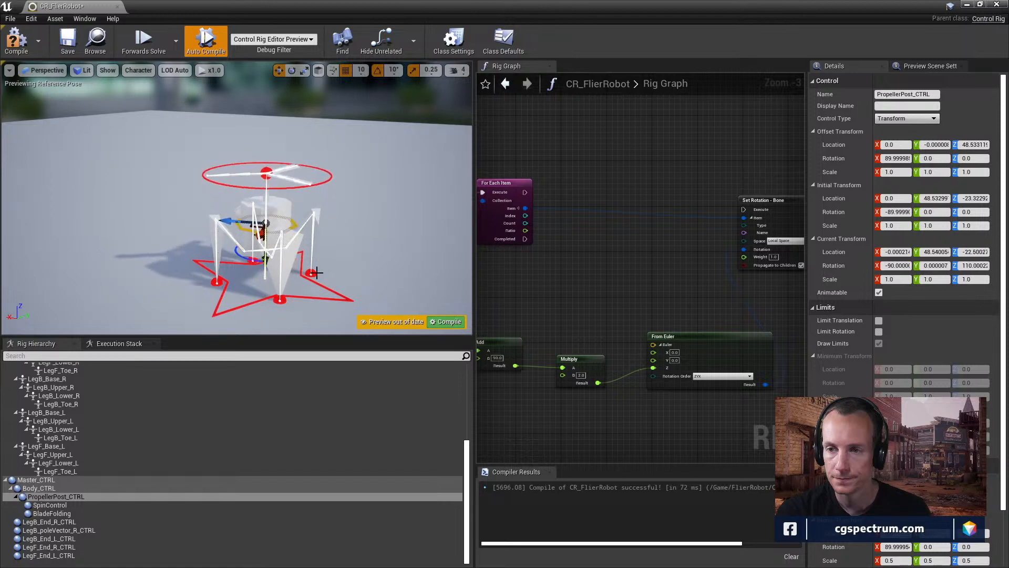
mouse_move(317, 273)
right_down()
mouse_move(336, 257)
mouse_move(317, 258)
mouse_move(310, 272)
right_up()
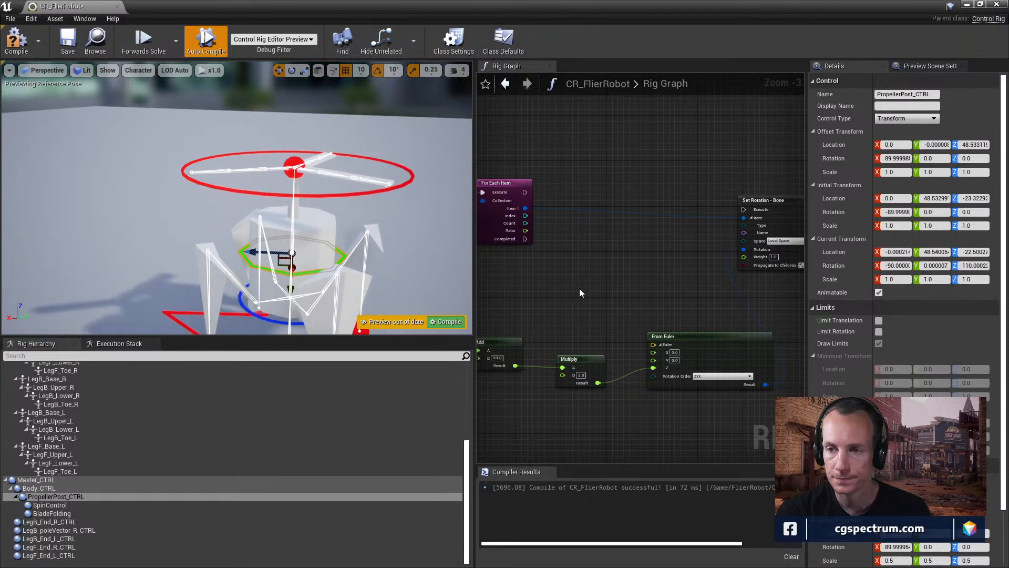
right_drag(592, 263, 736, 231)
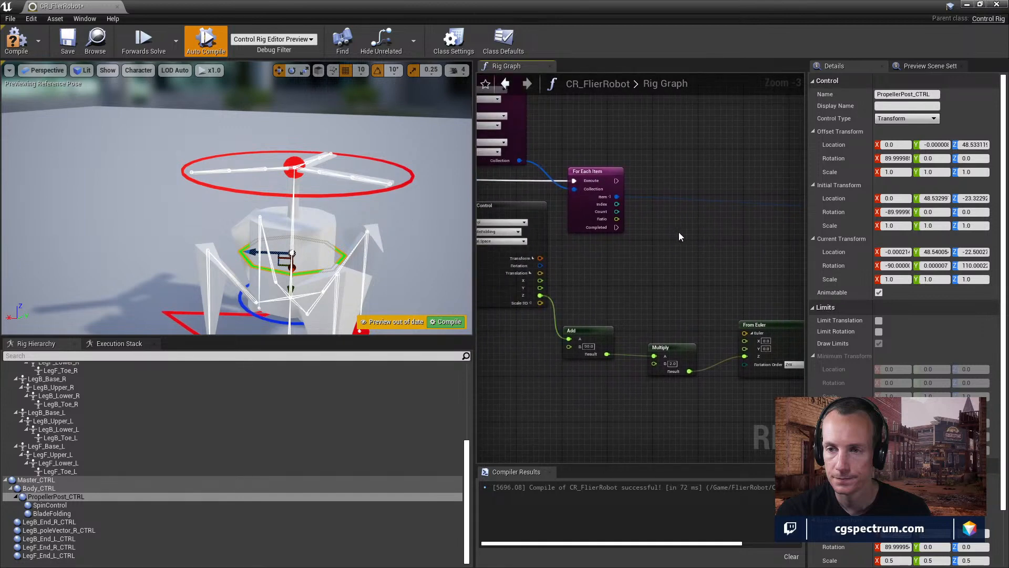
right_drag(351, 246, 347, 295)
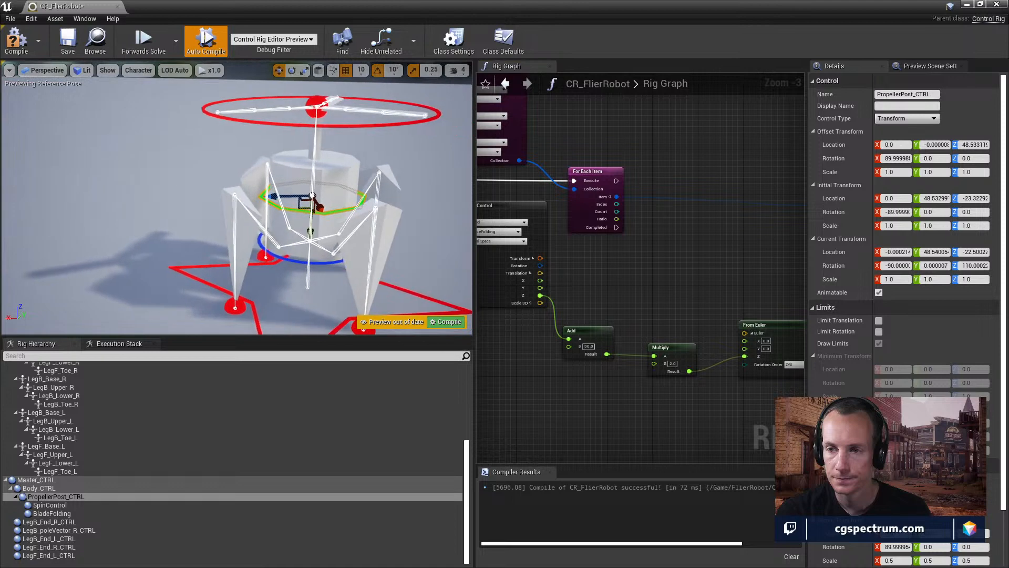
- Move Body_CTRL to a Y location of about 28.8 and a Z location of about -31.0
click(308, 263)
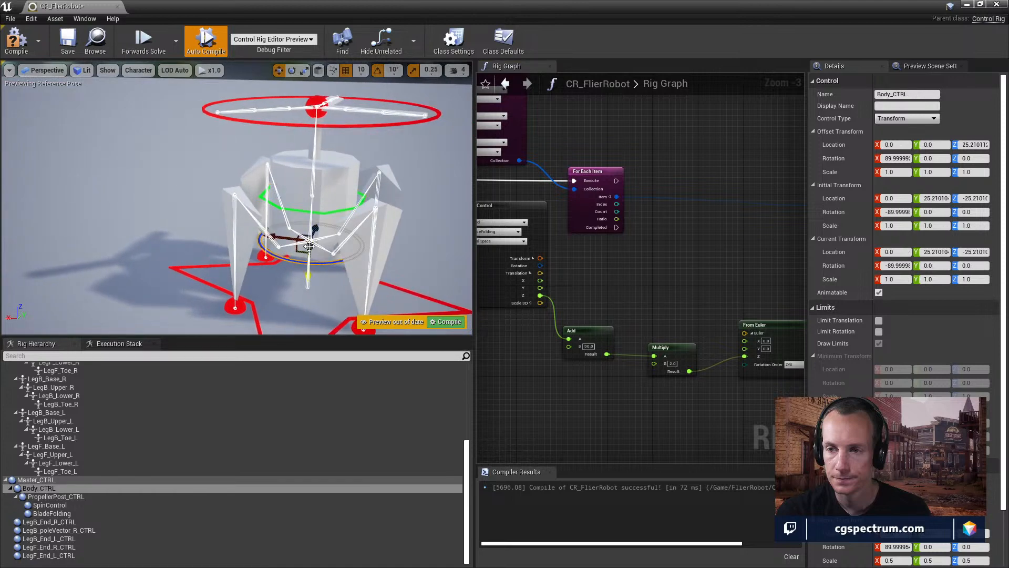
drag(314, 236, 326, 278)
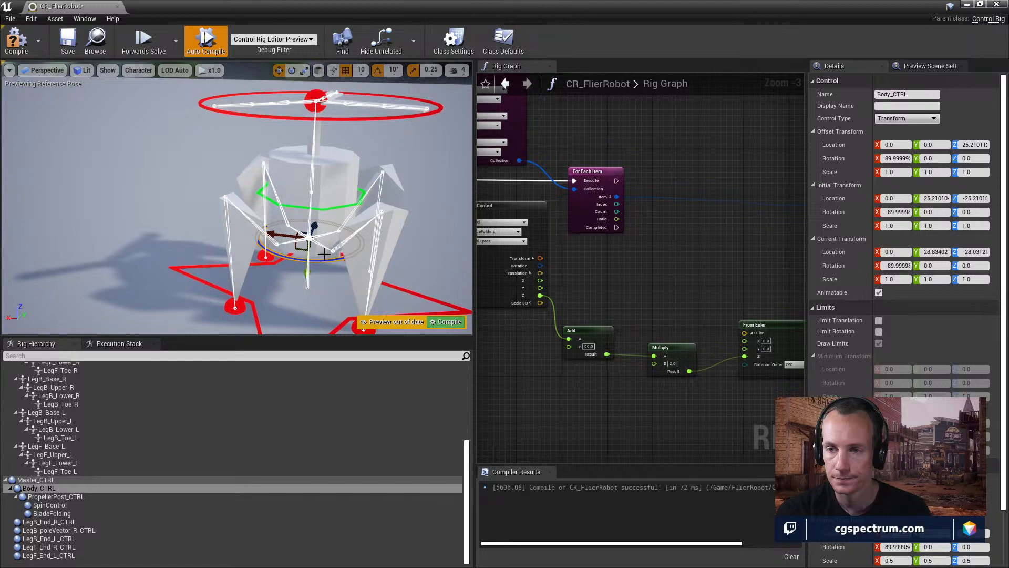
drag(305, 271, 307, 265)
- Add a Curve node to the rig graph between the For Each Item and Set Rotation nodes, raised above their connections
mouse_move(626, 253)
right_down()
mouse_move(672, 279)
mouse_move(671, 228)
mouse_move(651, 224)
mouse_move(675, 242)
mouse_move(639, 250)
right_up()
scroll(673, 237, down, 1)
right_drag(591, 225, 581, 260)
right_click(582, 261)
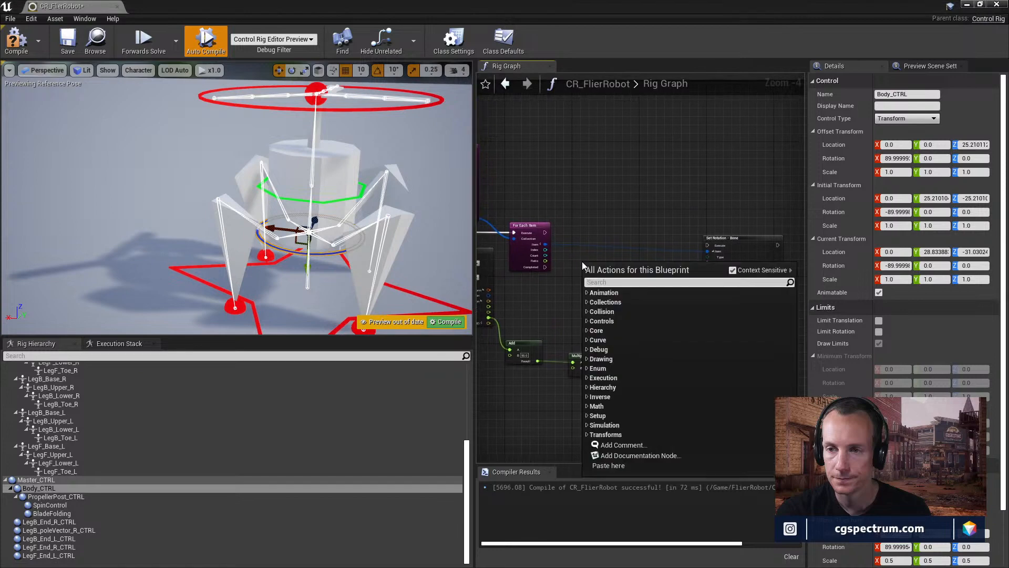
text(c)
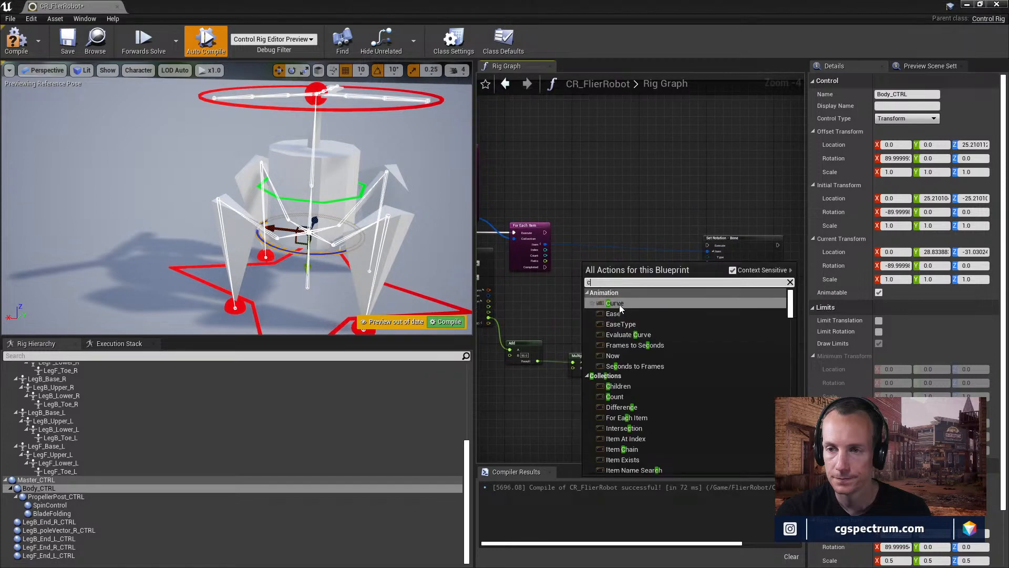
click(618, 305)
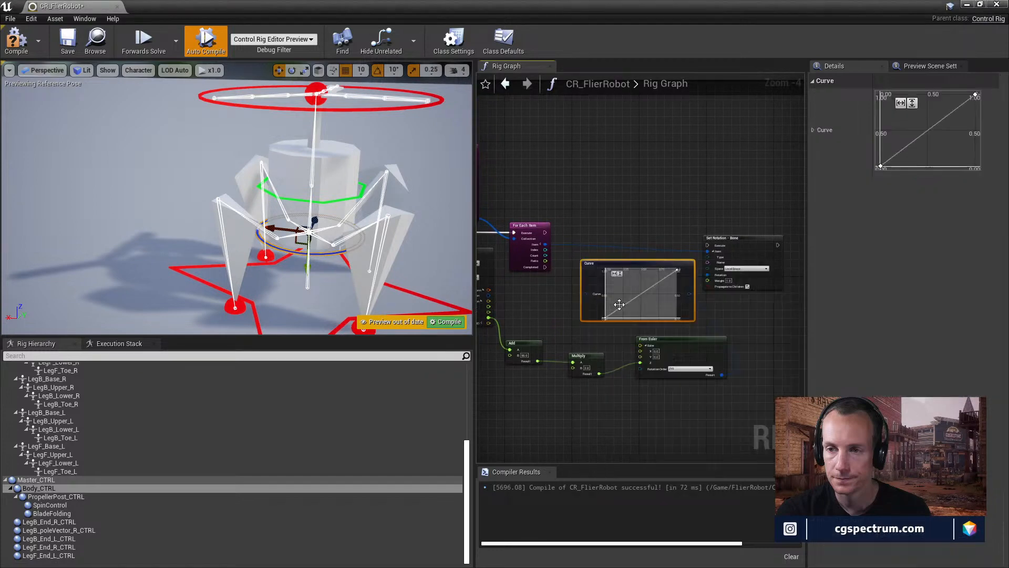
scroll(655, 299, up, 2)
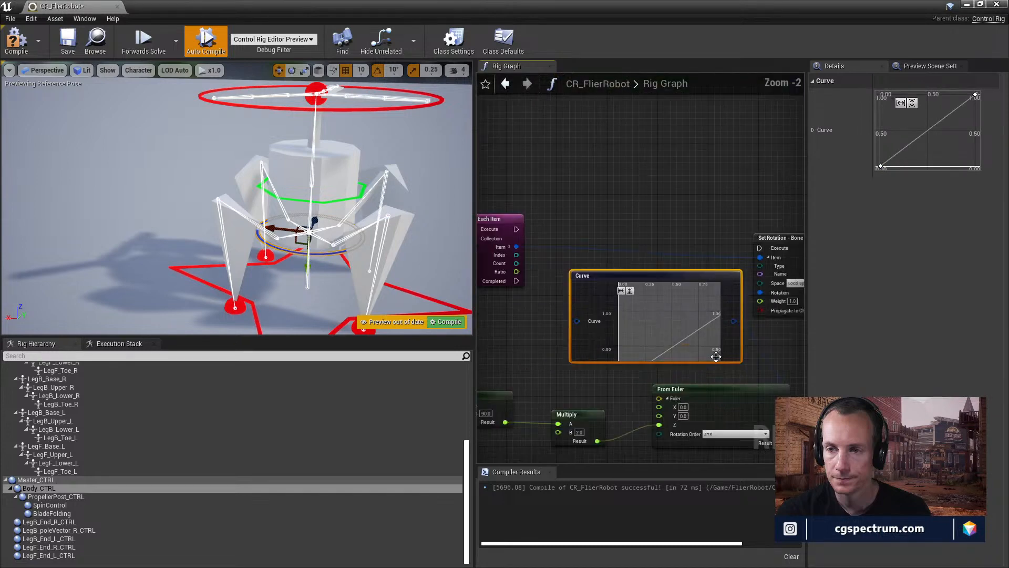
drag(690, 283, 658, 172)
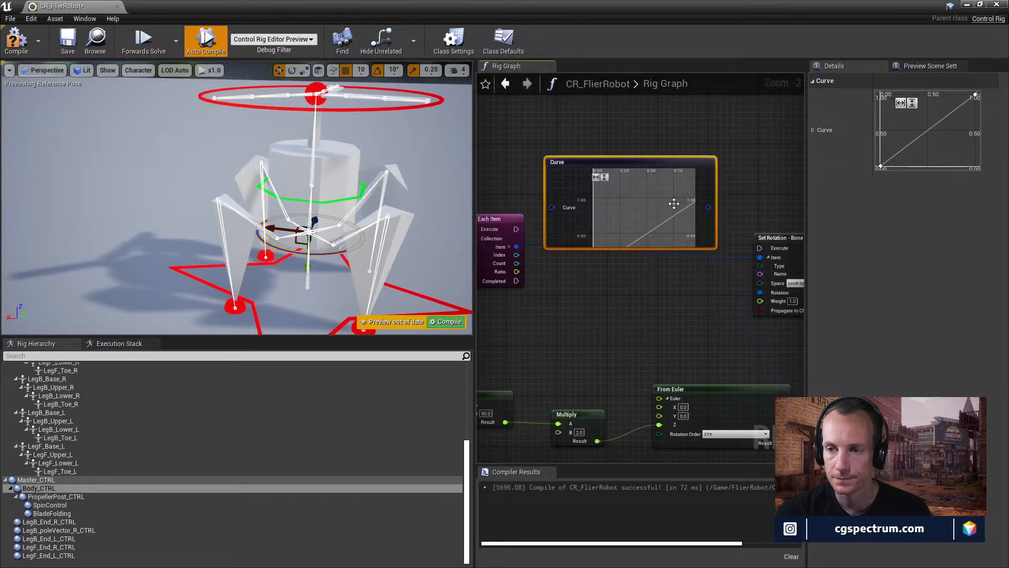
- Move the Curve node up through the graph to the Body Controls group
right_drag(685, 297, 720, 392)
scroll(678, 322, down, 3)
drag(736, 335, 713, 295)
scroll(733, 354, down, 4)
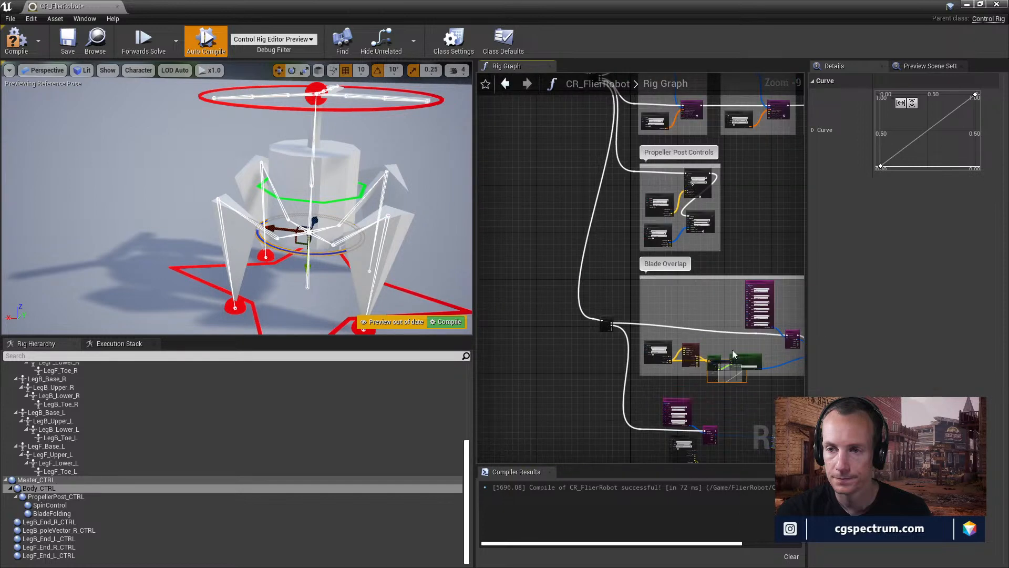
drag(755, 251, 760, 209)
right_drag(759, 181, 716, 337)
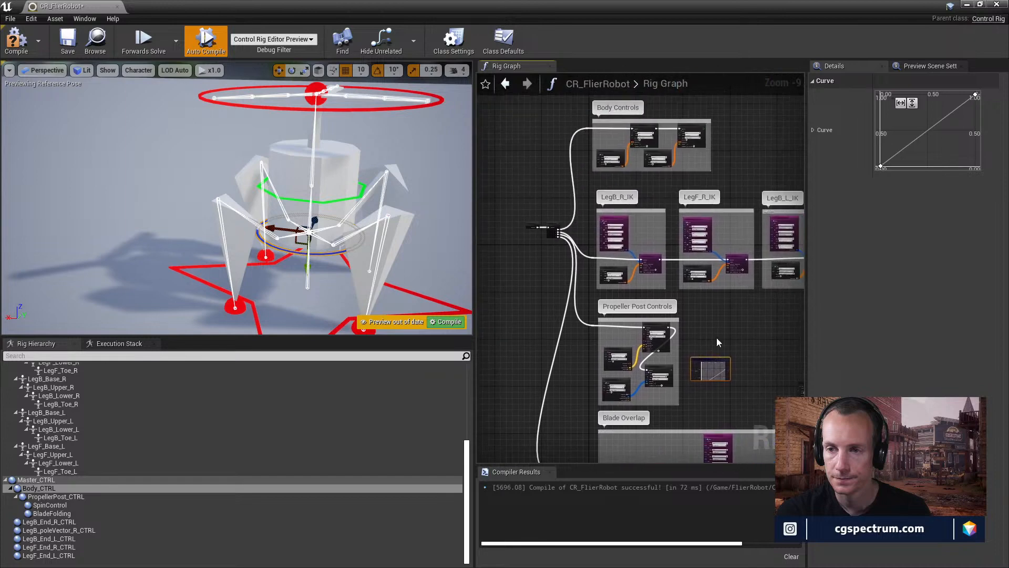
scroll(717, 337, up, 3)
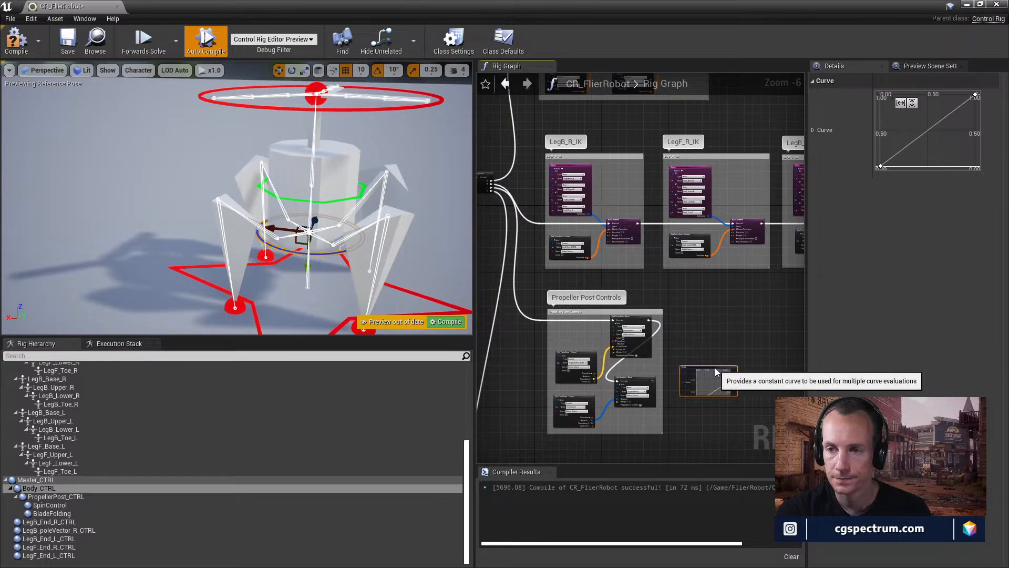
drag(714, 368, 714, 333)
scroll(730, 409, down, 4)
right_drag(695, 413, 656, 379)
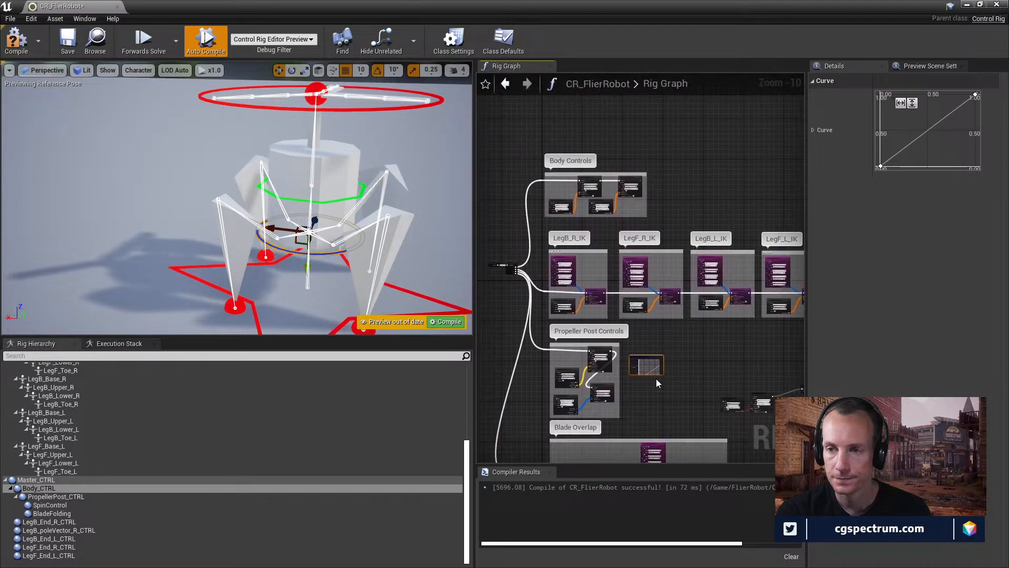
scroll(656, 378, up, 3)
right_drag(694, 329, 712, 396)
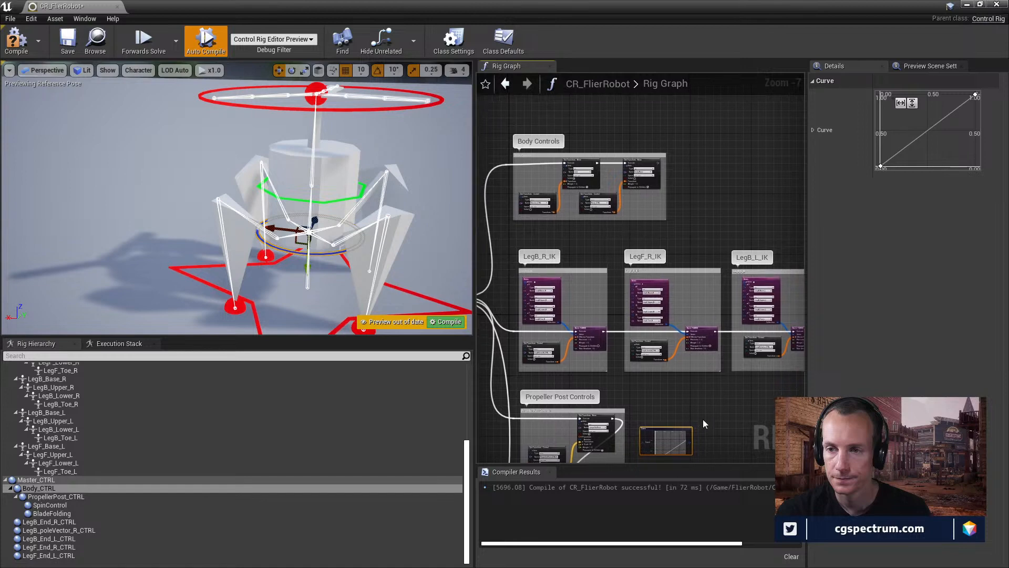
drag(673, 427, 649, 165)
right_drag(650, 165, 654, 287)
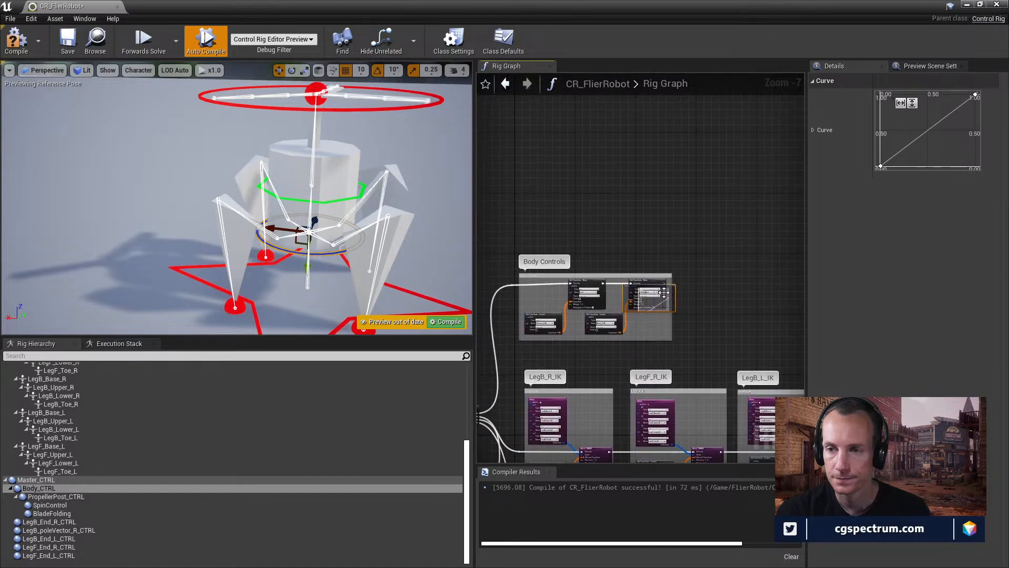
- Enlarge the Body Controls comment box to the right and downward, and place the Curve node below the Body_CTRL Get Transform node
scroll(692, 299, up, 4)
scroll(610, 310, down, 1)
right_drag(643, 327, 733, 305)
drag(698, 355, 793, 356)
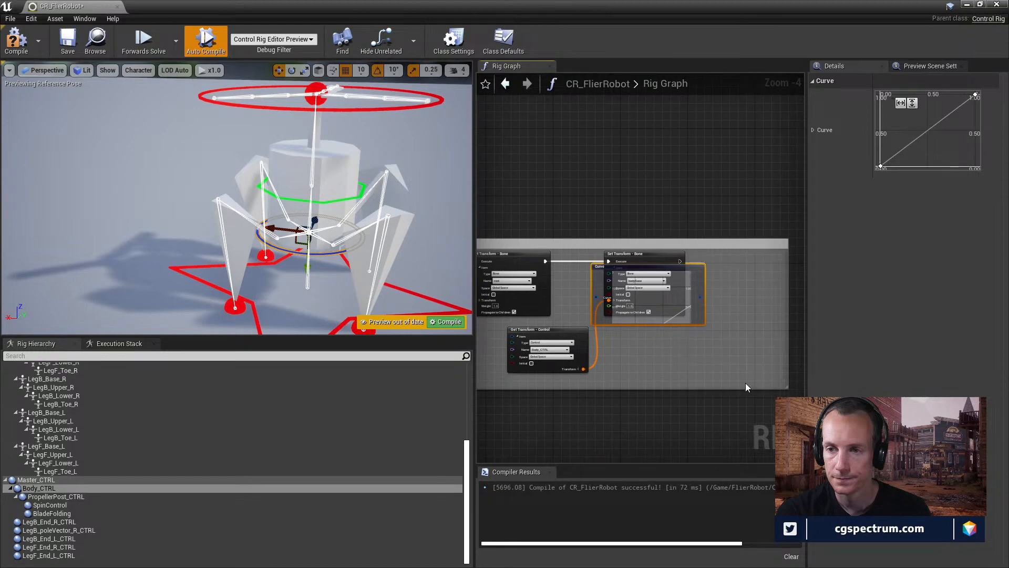
drag(730, 389, 726, 447)
drag(653, 276, 587, 406)
- Shift the bodyBase Set Transform and Body_CTRL Get Transform nodes right and place the Curve node in the gap before them
drag(638, 372, 638, 371)
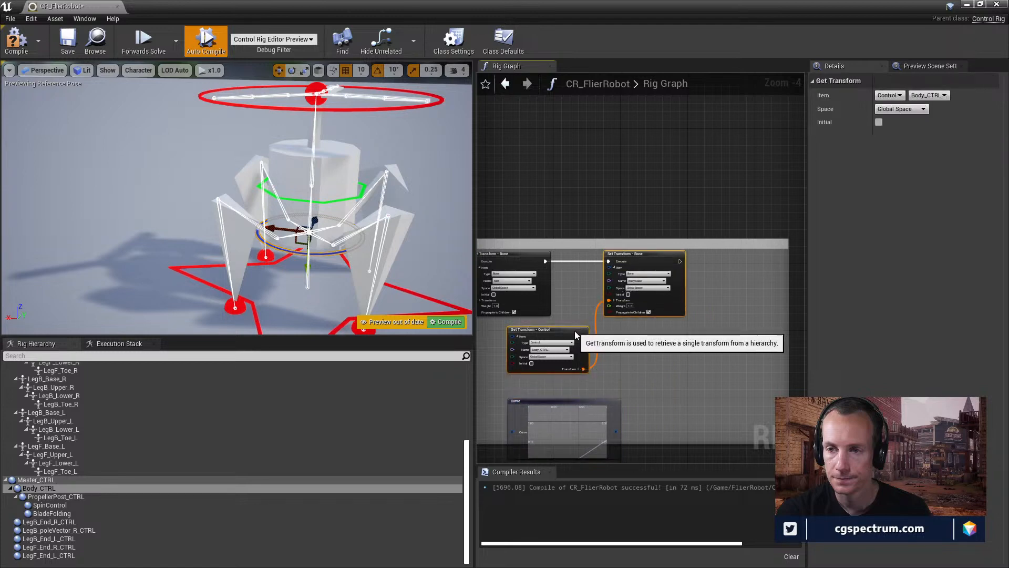
drag(575, 330, 675, 339)
right_drag(668, 330, 655, 317)
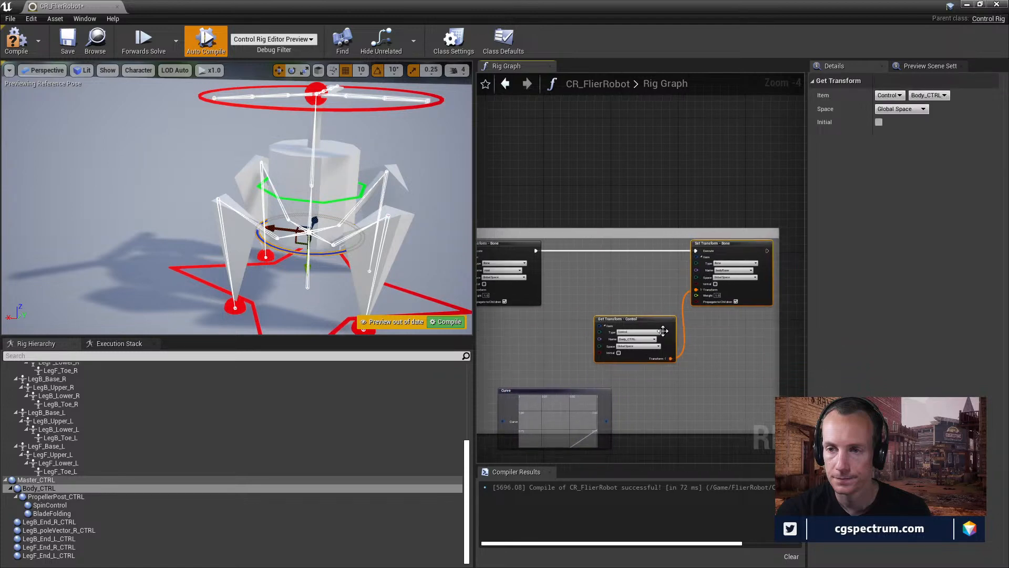
click(570, 388)
drag(597, 405, 652, 284)
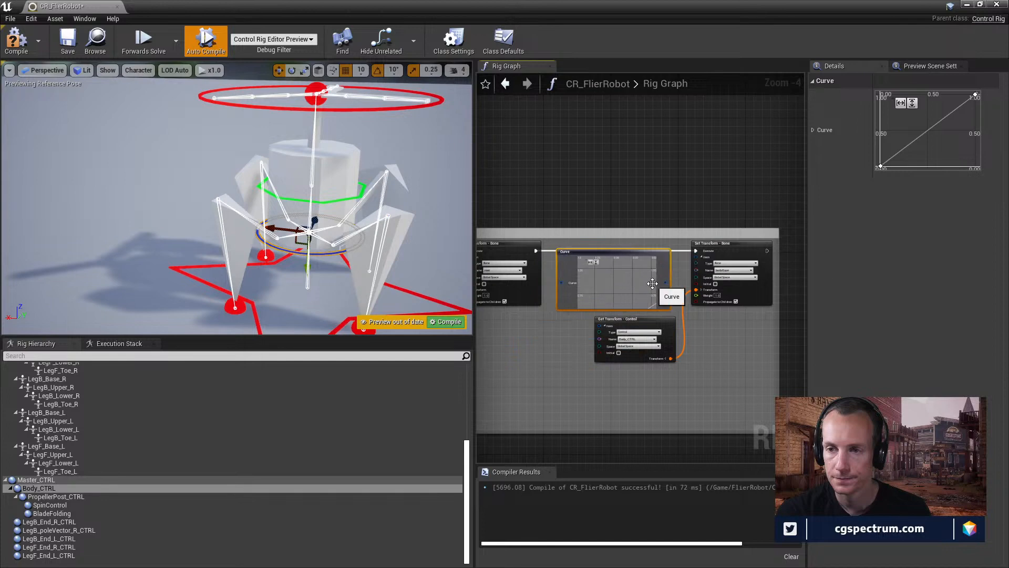
scroll(696, 340, up, 2)
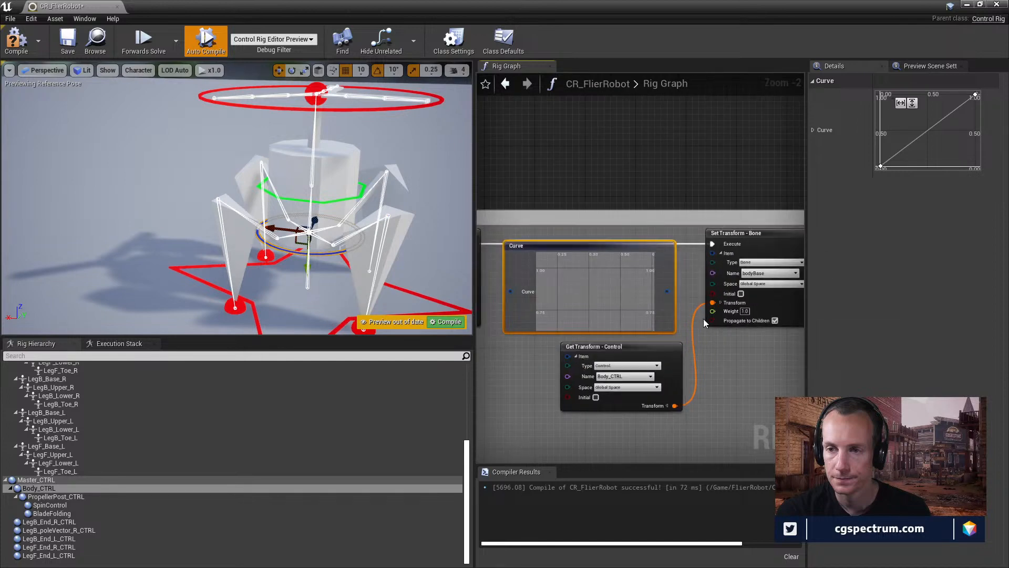
right_drag(703, 318, 647, 309)
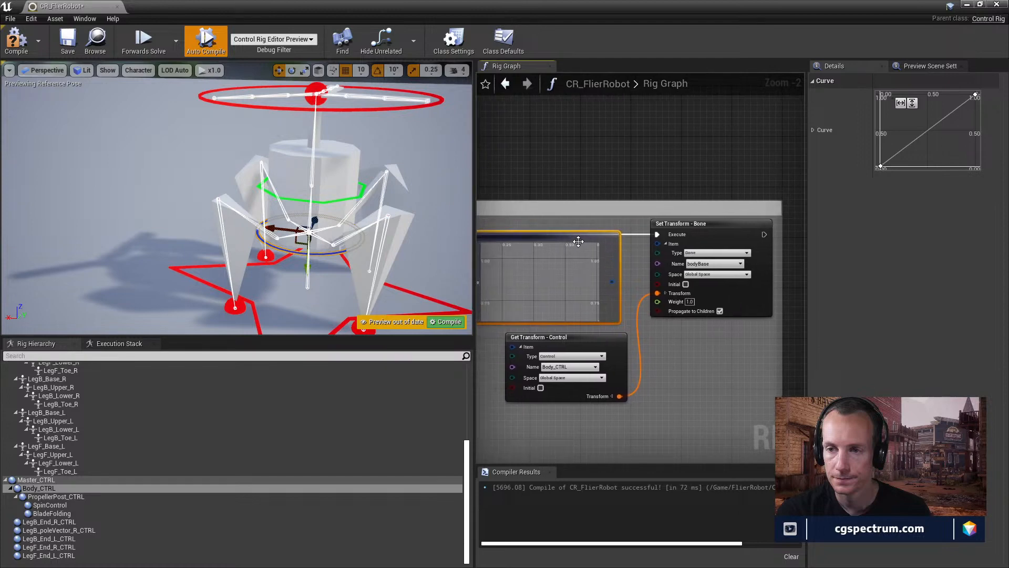
- Move the Curve node above the Body Controls box and bring the bodyBase Set Transform and Body_CTRL Get Transform nodes back left
drag(578, 241, 731, 111)
drag(555, 241, 678, 340)
drag(700, 225, 586, 232)
right_drag(586, 232, 762, 252)
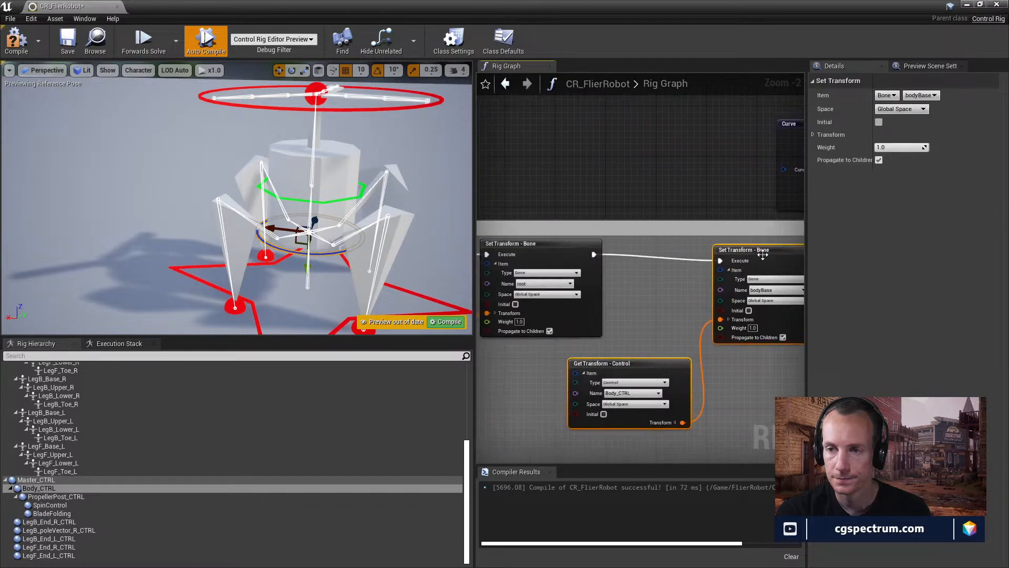
drag(737, 250, 694, 244)
- Add a Set Rotation node for the bodyBase bone, execute it after the bodyBase Set Transform node, and set its space to Local Space
right_drag(712, 262, 603, 255)
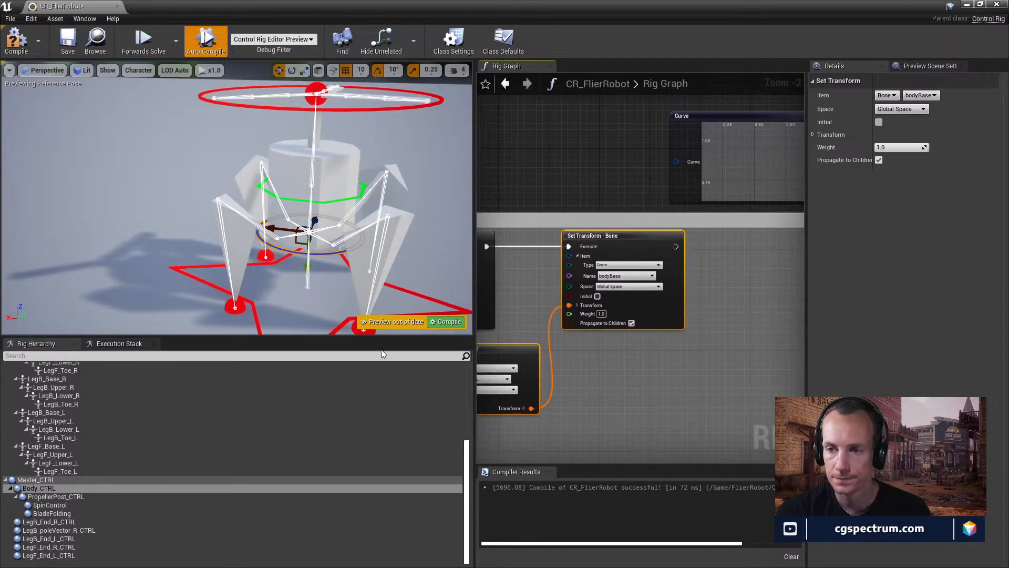
scroll(79, 436, up, 6)
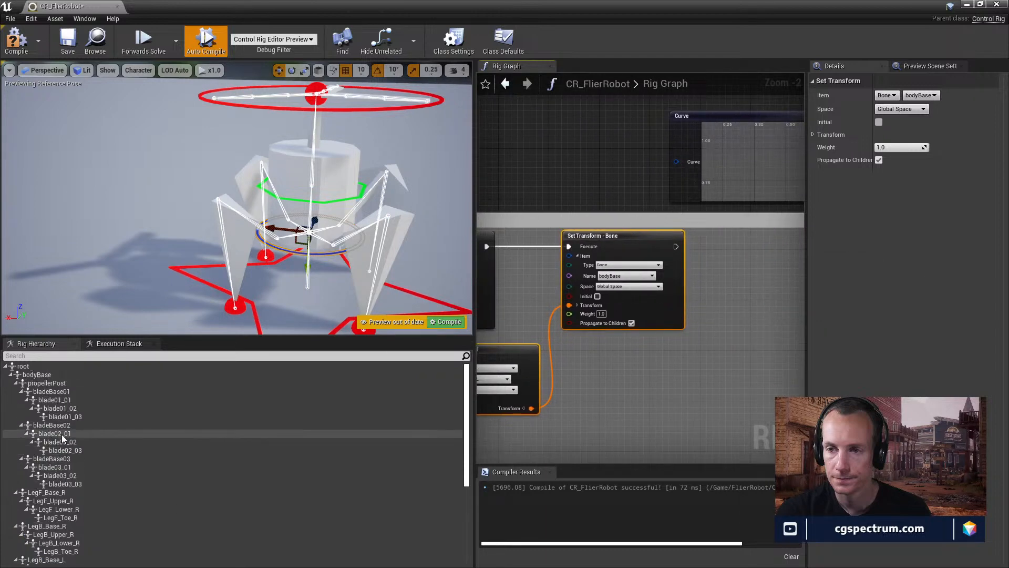
click(68, 375)
drag(726, 357, 731, 348)
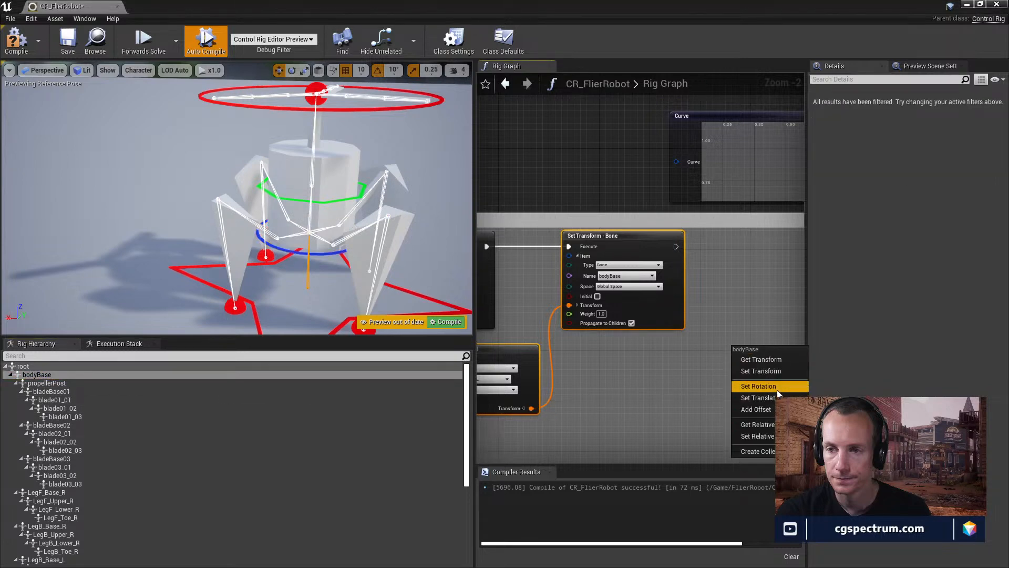
click(758, 387)
right_drag(735, 378, 547, 373)
drag(599, 362, 639, 254)
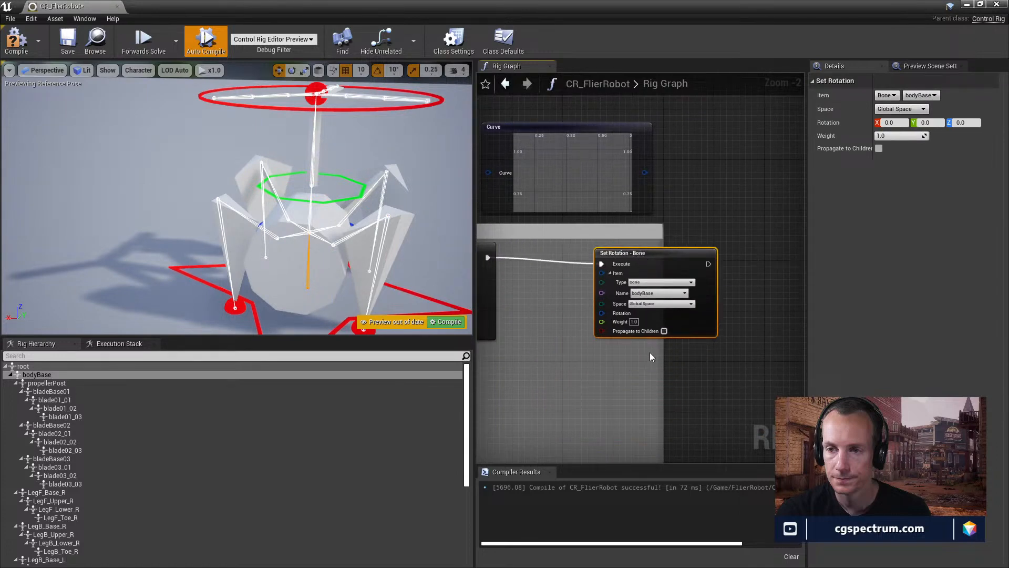
click(683, 303)
click(655, 319)
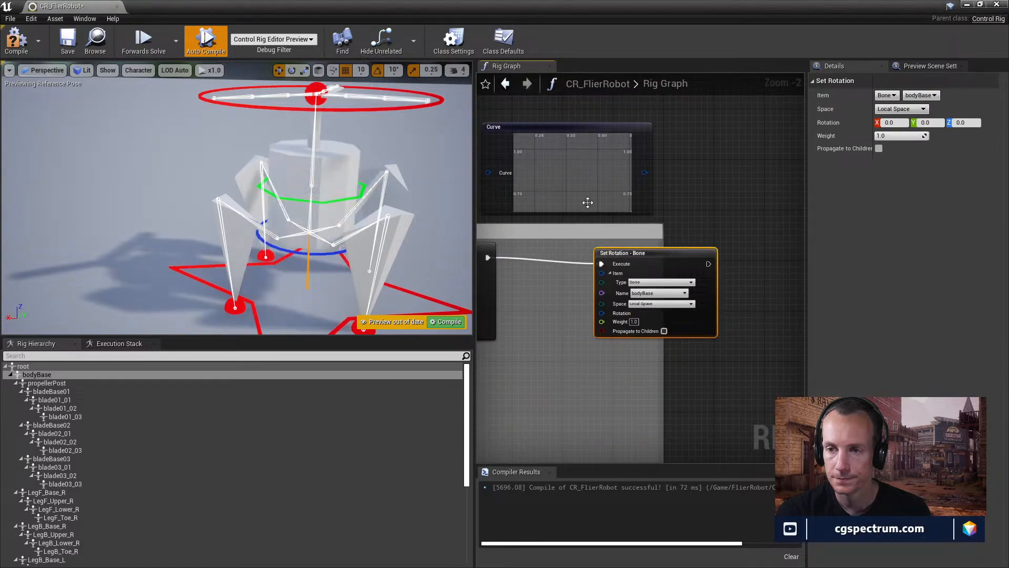
- Place the Curve node below the bodyBase Set Transform node and check which nodes accept its output
drag(590, 135, 634, 344)
drag(682, 389, 726, 272)
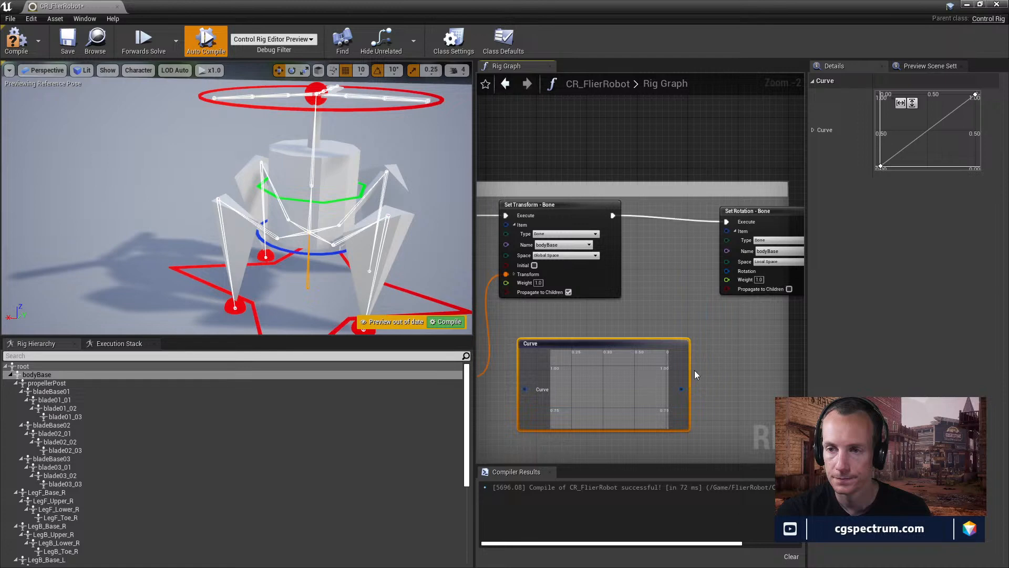
drag(682, 386, 705, 354)
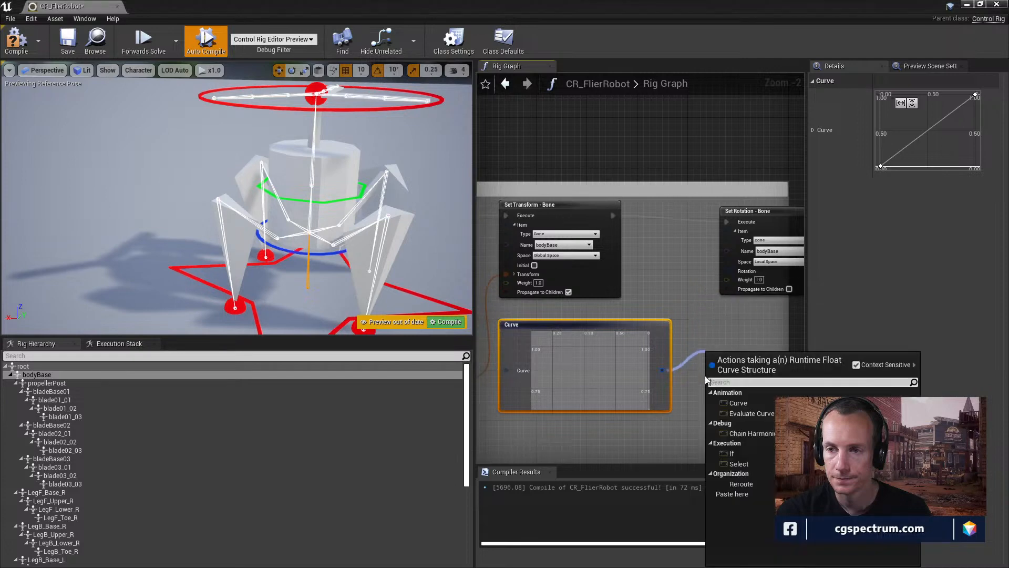
click(690, 303)
- Move the Curve node closer to the Set Rotation node and reframe the curve line in its preview
right_drag(712, 324, 636, 337)
scroll(745, 345, up, 2)
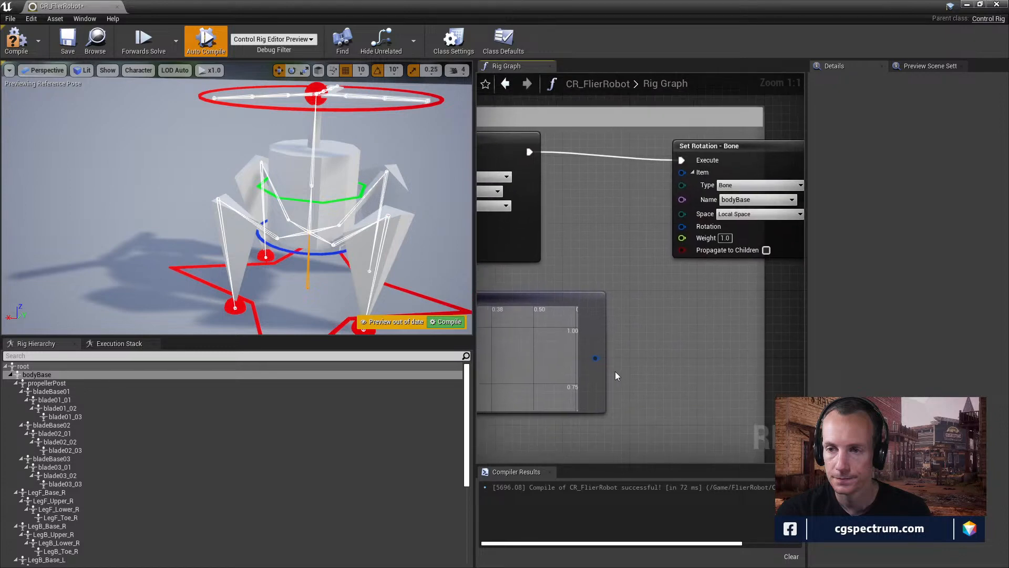
drag(586, 311, 689, 318)
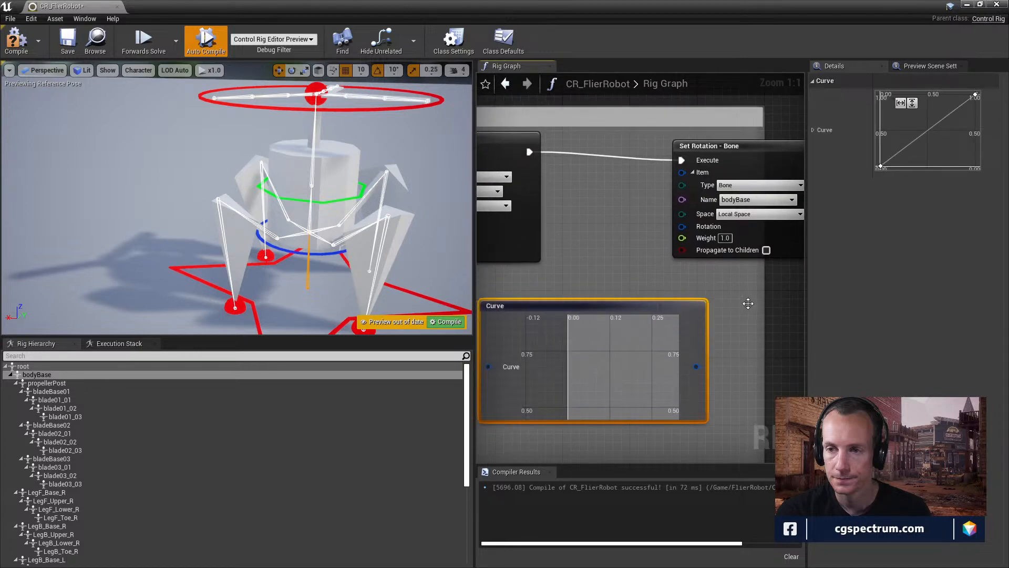
scroll(646, 343, down, 2)
right_drag(635, 344, 509, 370)
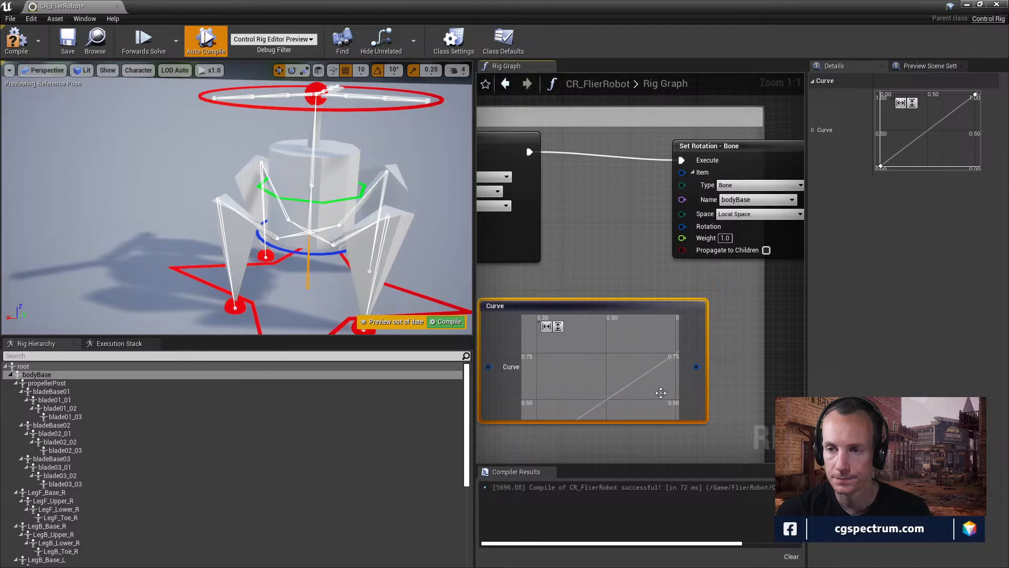
- Move the Curve node left so it sits beneath the bodyBase Set Transform node
scroll(662, 391, down, 2)
scroll(605, 455, down, 2)
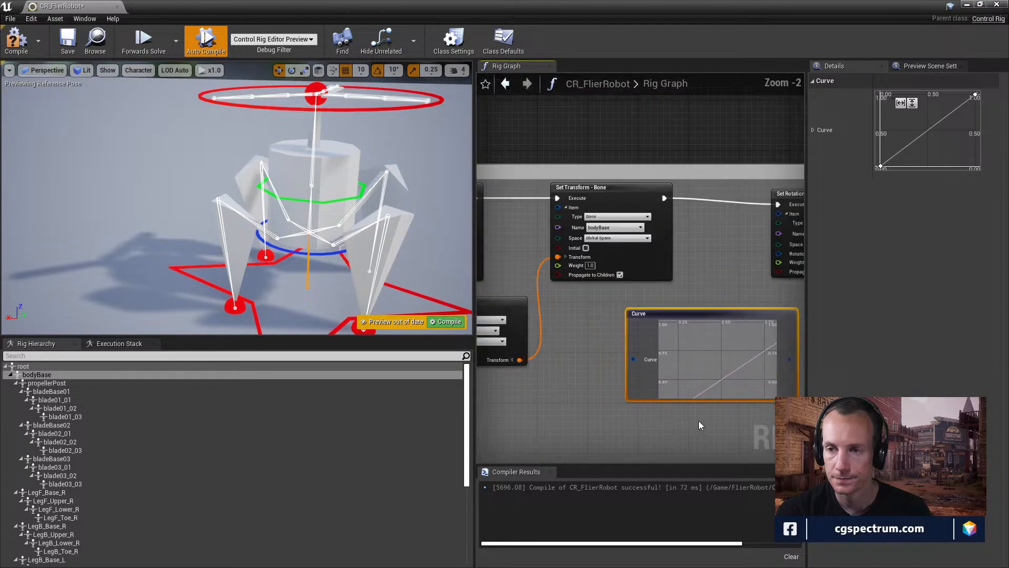
drag(657, 320, 645, 332)
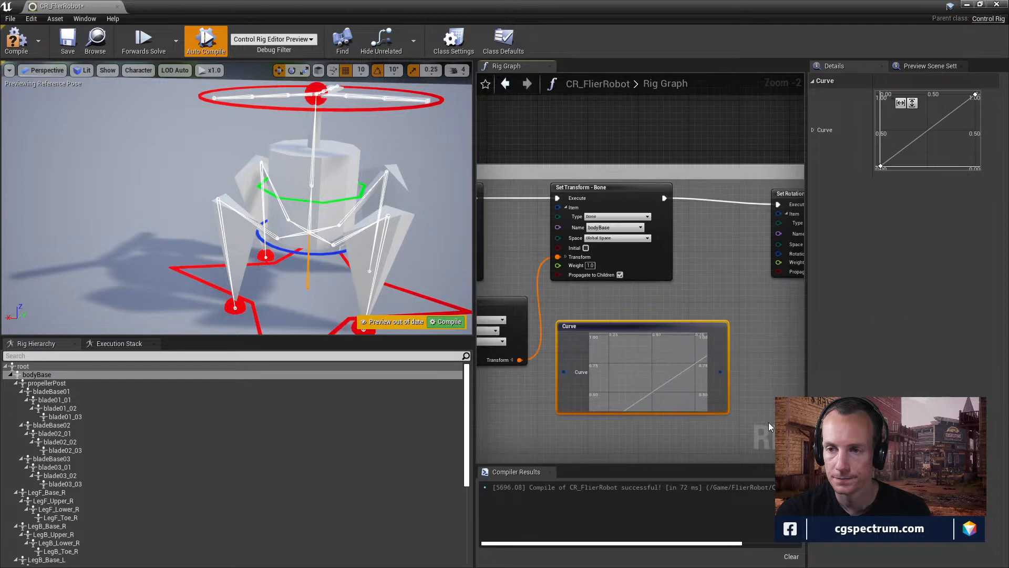
right_drag(722, 423, 630, 417)
right_drag(654, 360, 655, 380)
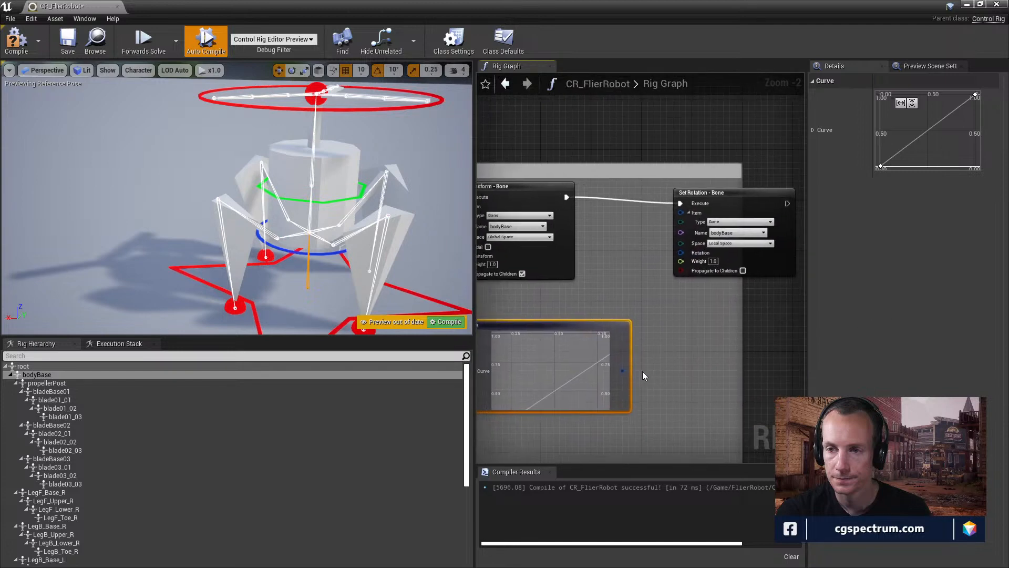
- Try chaining a second Curve node to the Curve output, delete it, and lower the Set Rotation node slightly
right_click(680, 364)
drag(622, 370, 686, 363)
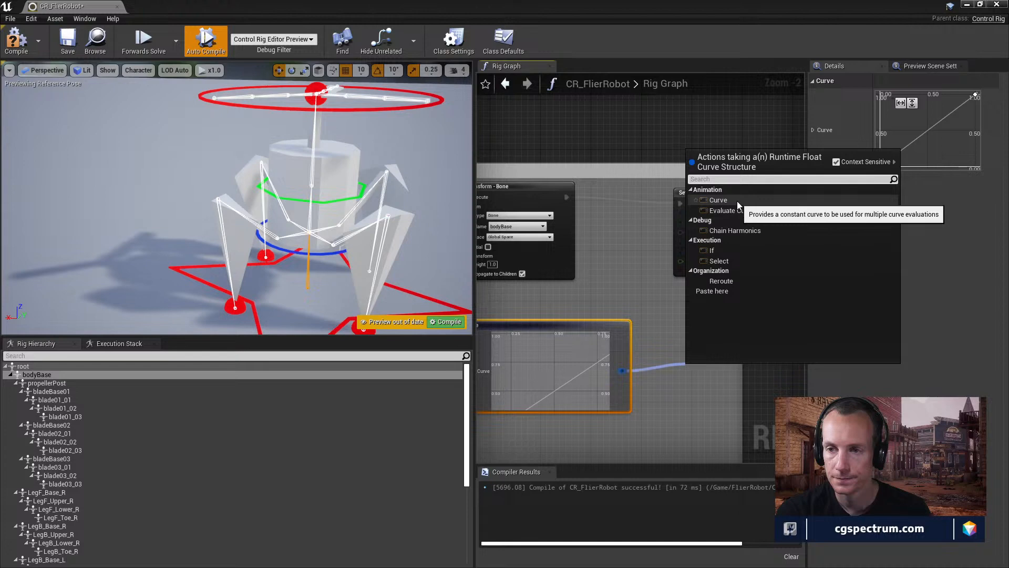
click(718, 200)
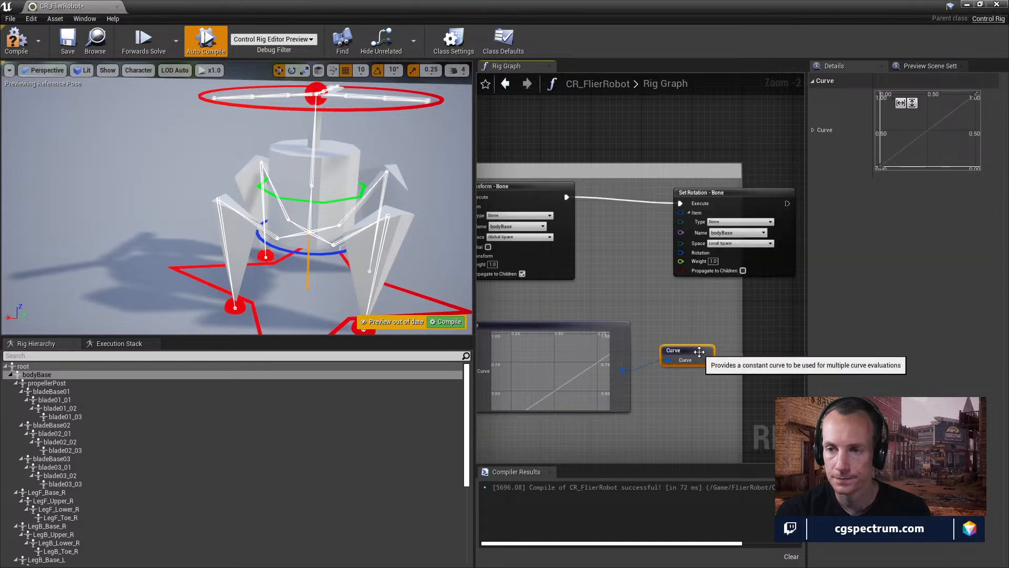
drag(707, 360, 692, 336)
drag(712, 278, 704, 210)
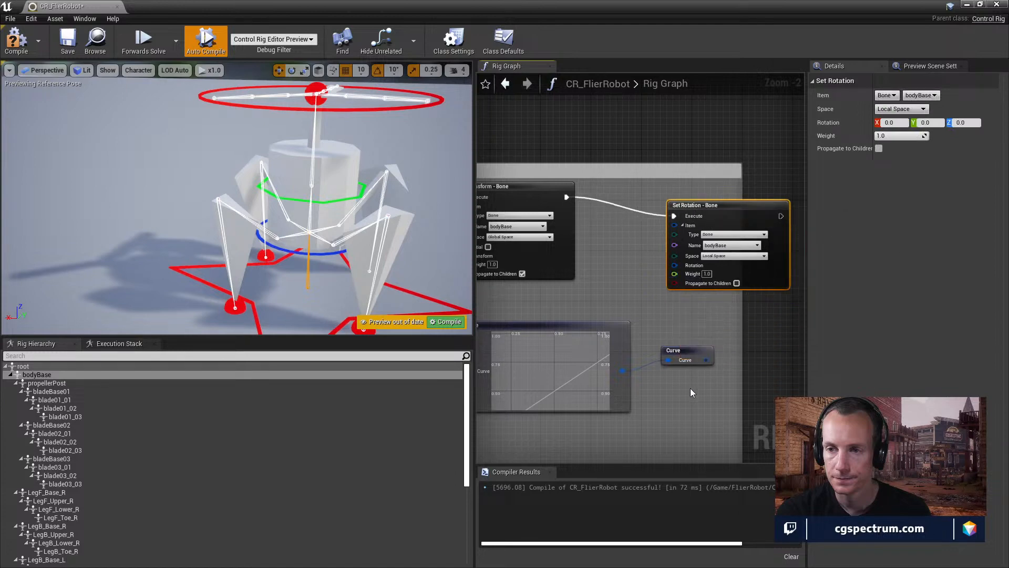
drag(674, 351, 684, 357)
- Try feeding the Curve output into a Chain Harmonics node below the Set Rotation node, and delete that node
drag(623, 372, 657, 374)
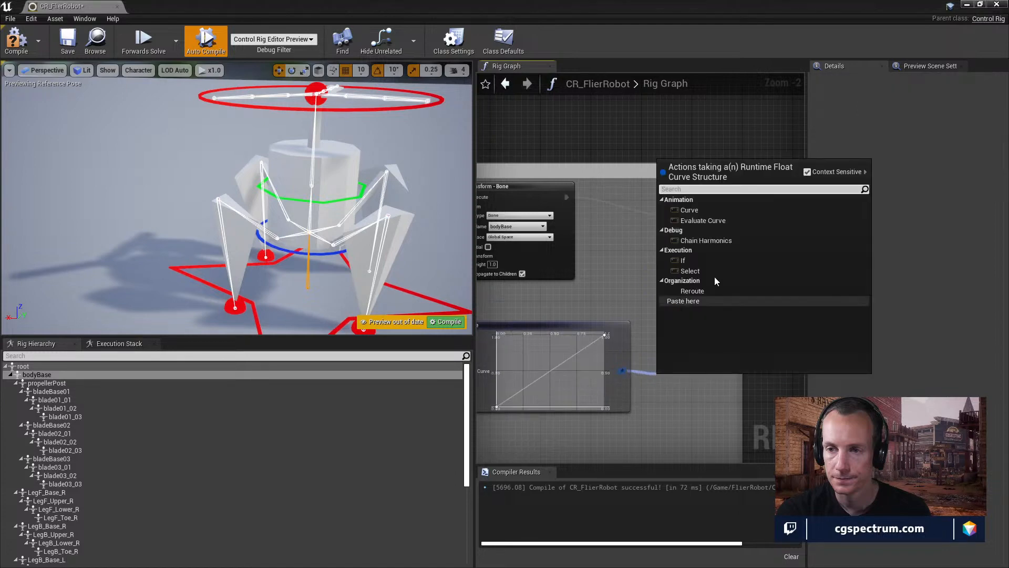
click(707, 240)
drag(696, 389, 715, 329)
right_drag(714, 329, 673, 304)
scroll(724, 407, up, 1)
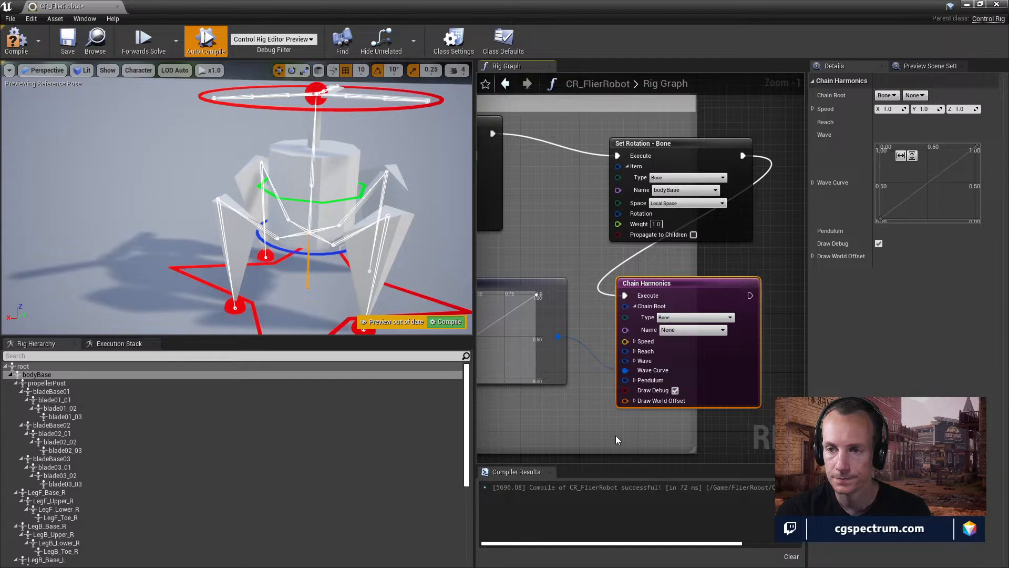
right_drag(616, 435, 635, 442)
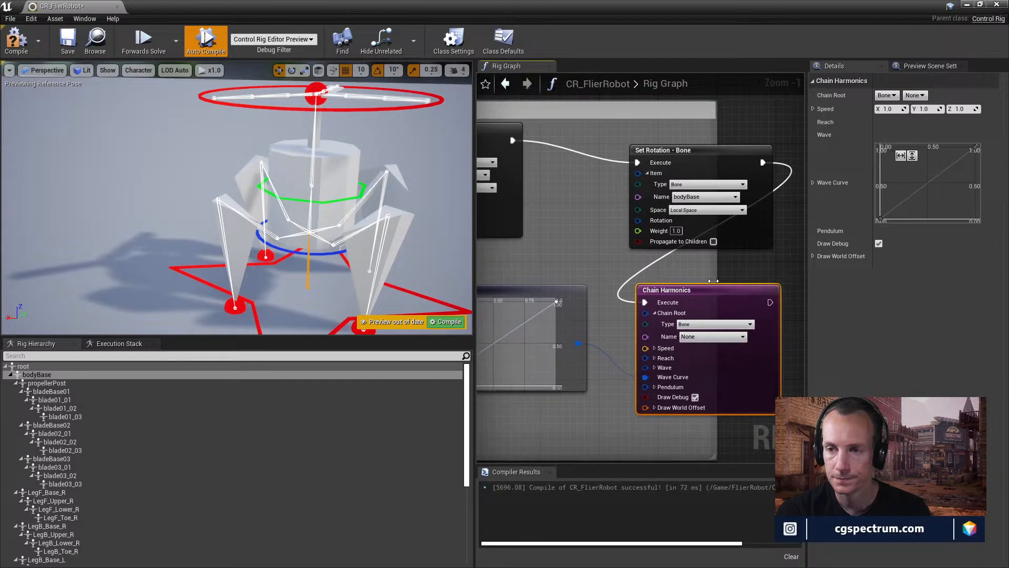
drag(707, 289, 729, 282)
key(Delete)
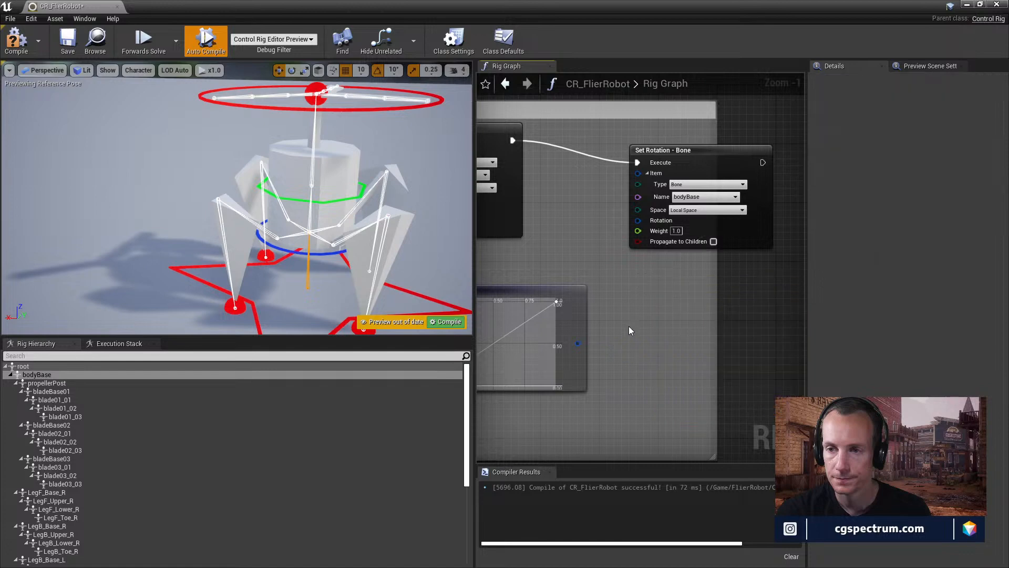
- Try feeding the Curve output into an Evaluate Curve node, and delete that node
right_drag(628, 329, 691, 362)
drag(645, 373, 698, 333)
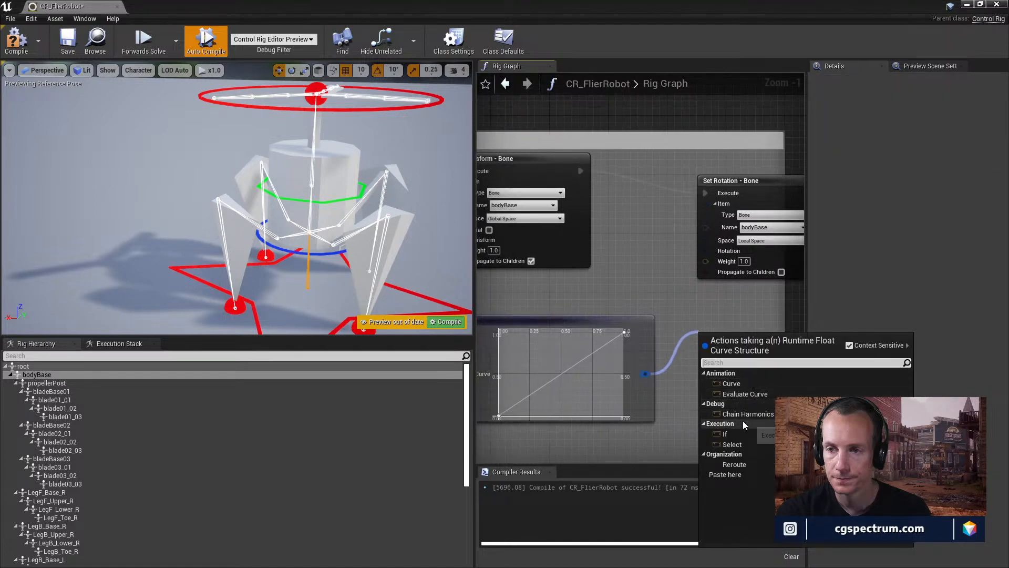
click(748, 395)
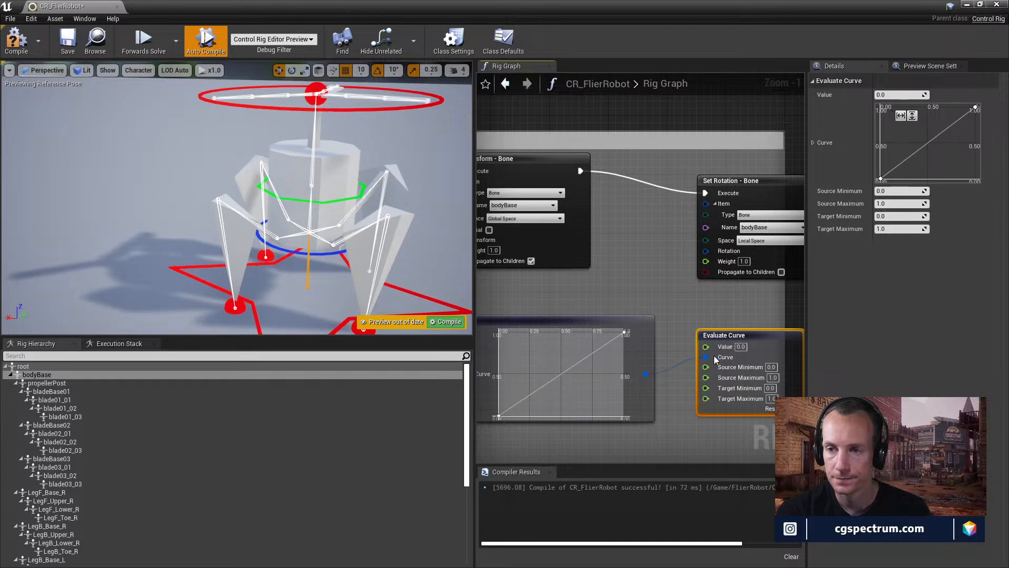
click(675, 416)
click(721, 336)
key(Delete)
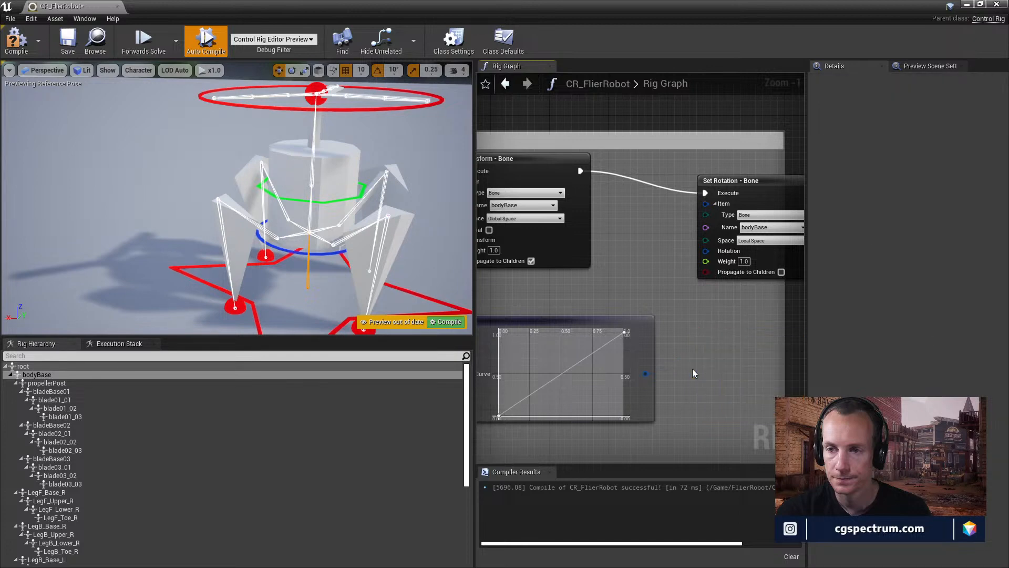
- Add a From Euler (Quaternion) node below the bodyBase Set Rotation node
drag(646, 371, 701, 334)
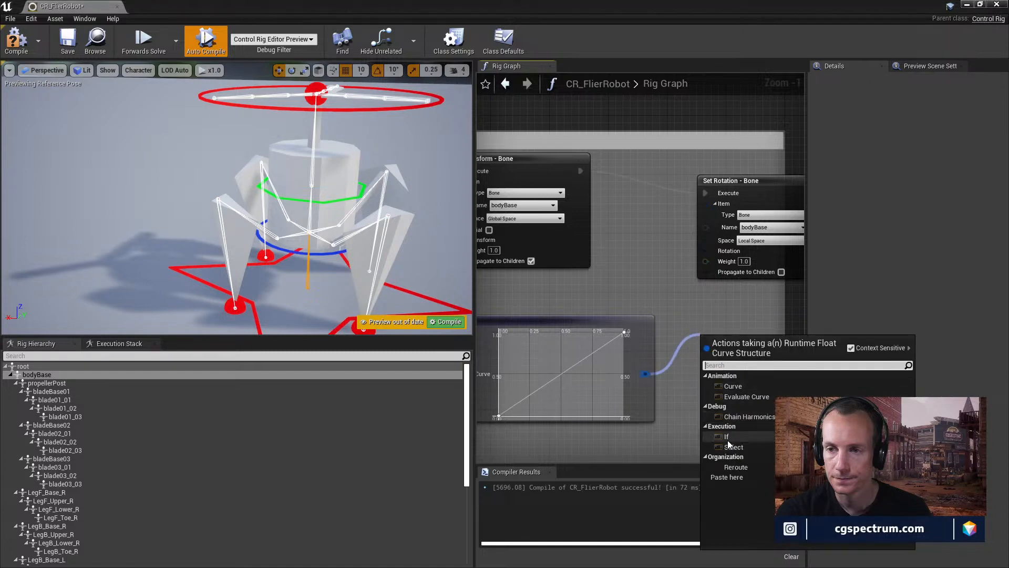
click(686, 371)
right_click(685, 371)
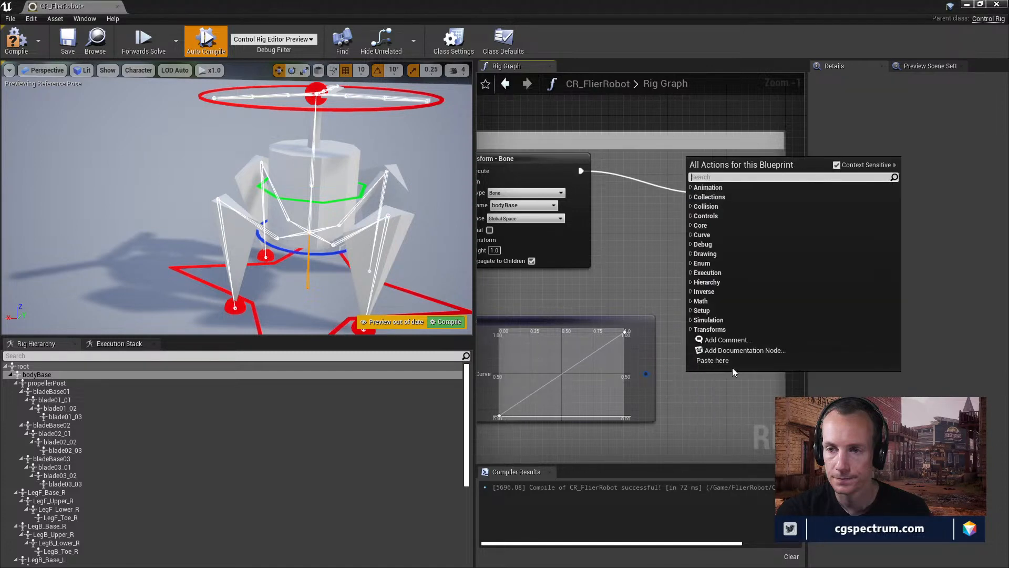
text(eul)
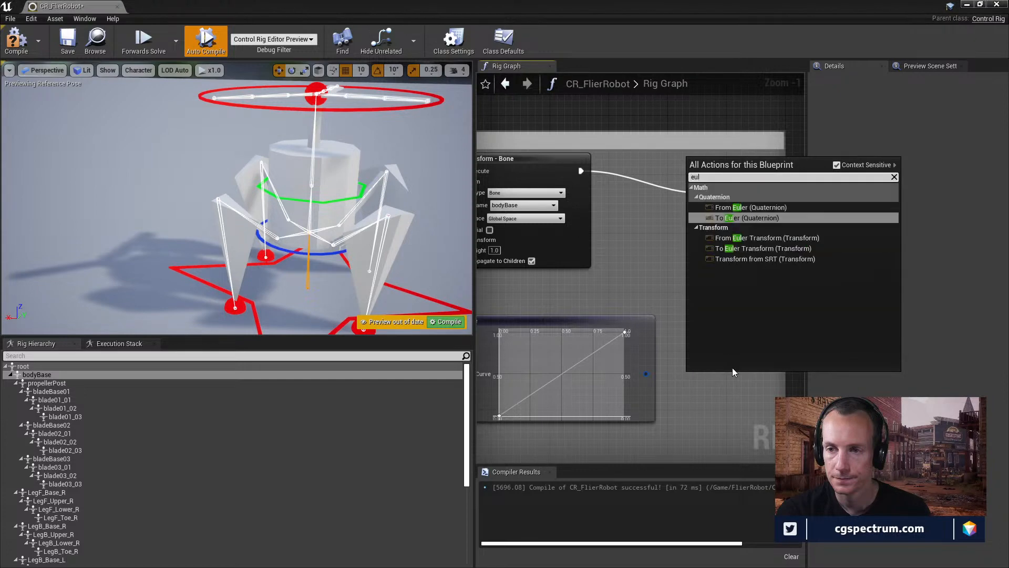
click(752, 207)
drag(705, 380, 705, 343)
right_drag(700, 360, 653, 352)
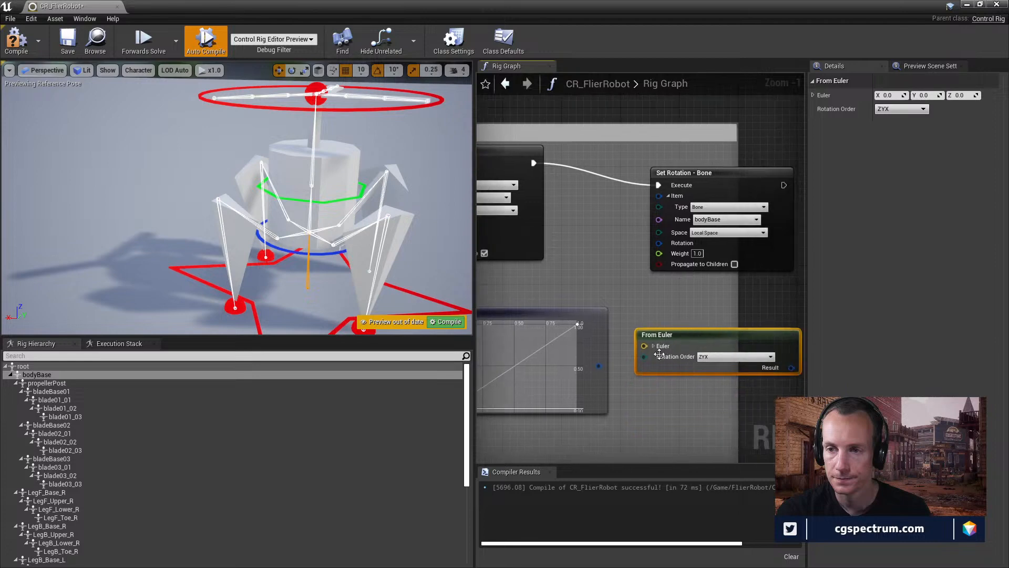
- Expand the From Euler node's Euler input and connect its Result to the Set Rotation node's Rotation input
click(653, 346)
drag(792, 399, 566, 243)
right_drag(534, 376, 612, 346)
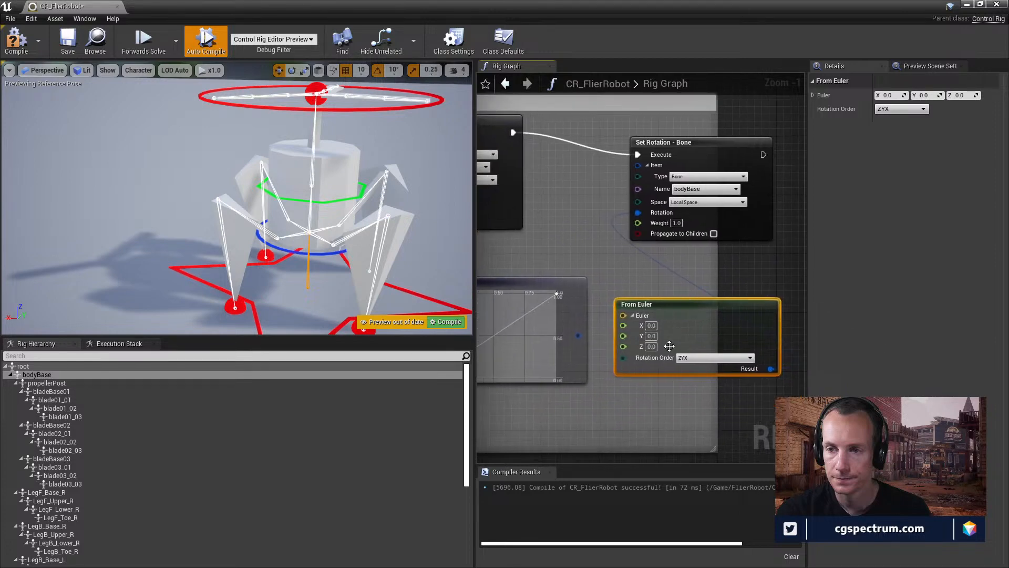
- Move the From Euler node farther from the Curve node and check the actions available on the Curve output
mouse_move(579, 337)
mouse_down()
mouse_move(633, 330)
mouse_move(624, 326)
mouse_move(625, 364)
mouse_move(626, 314)
mouse_move(594, 348)
mouse_up()
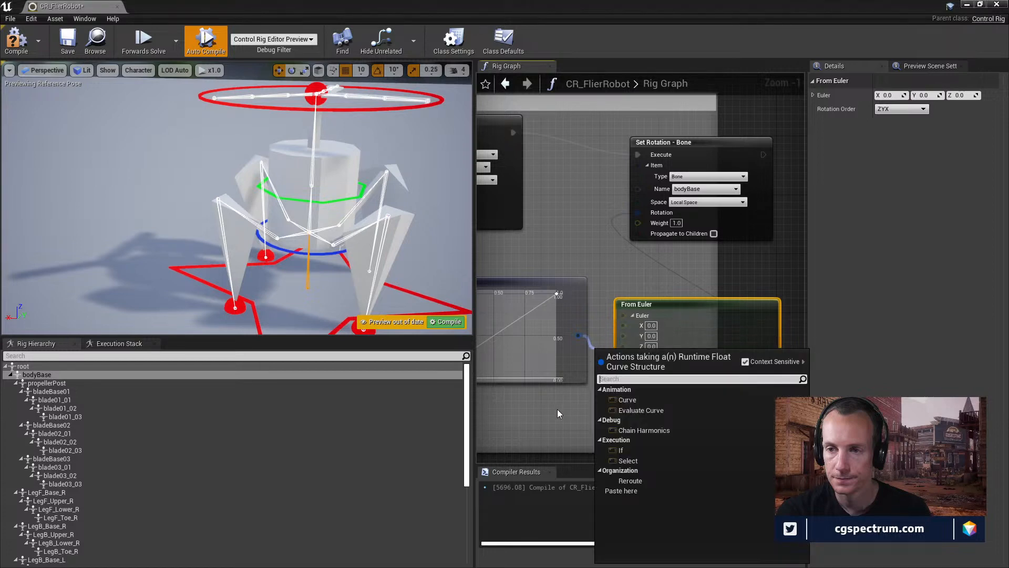
right_drag(557, 409, 610, 416)
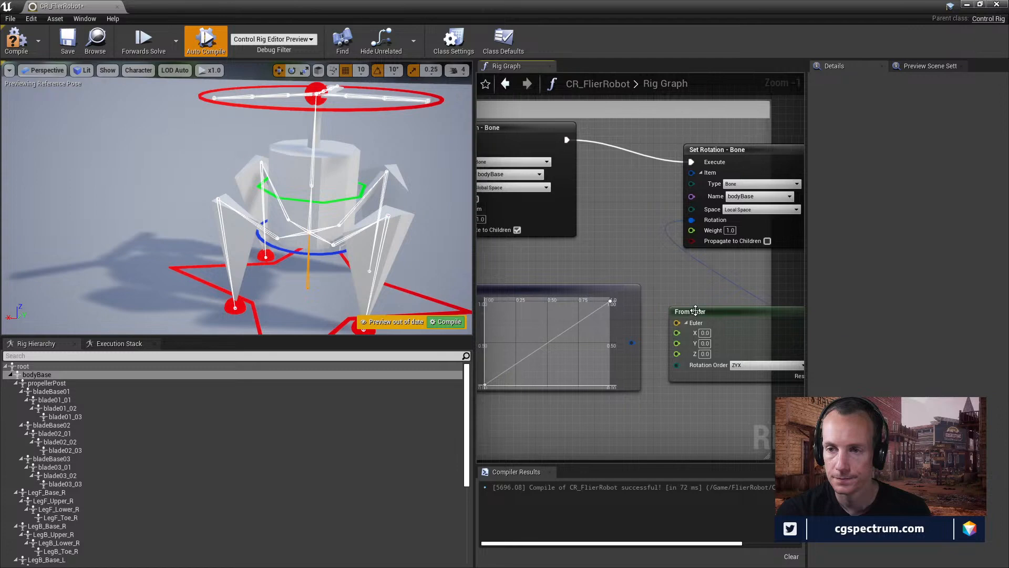
drag(695, 310, 732, 303)
right_drag(631, 358, 711, 343)
right_click(712, 326)
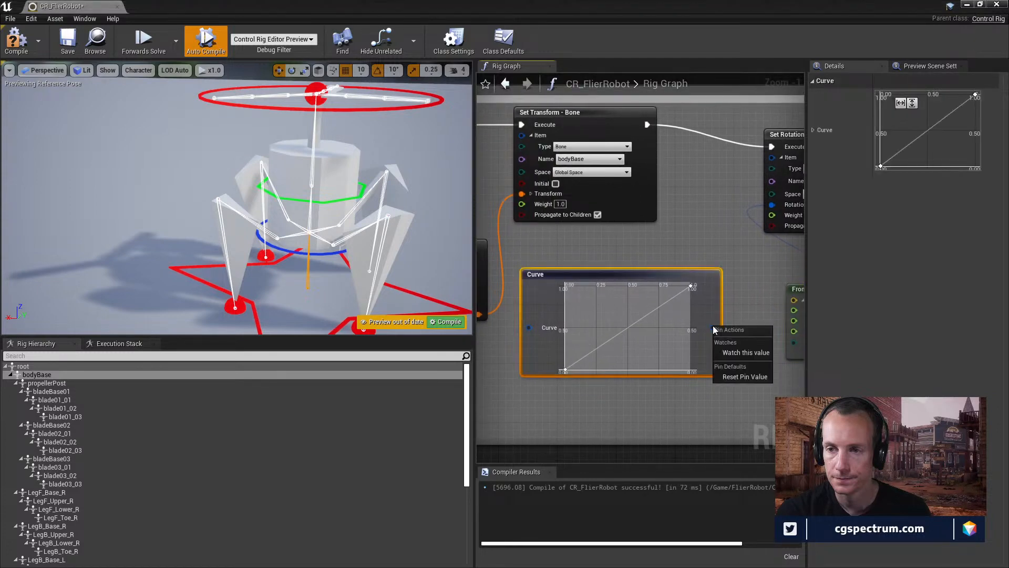
click(718, 311)
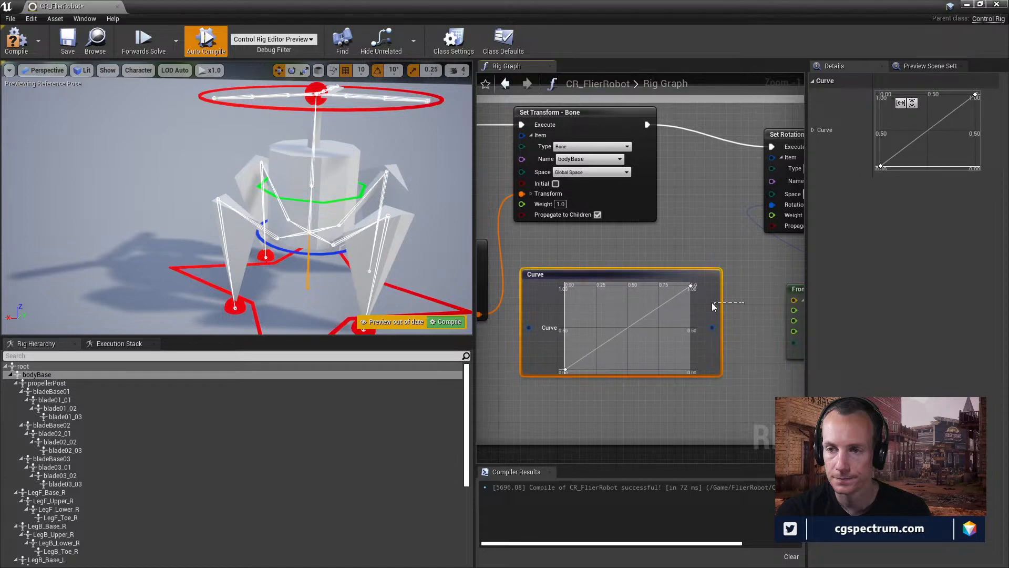
- Try adding a Reroute node to the Curve node's output
right_drag(756, 311, 718, 304)
drag(673, 323, 704, 359)
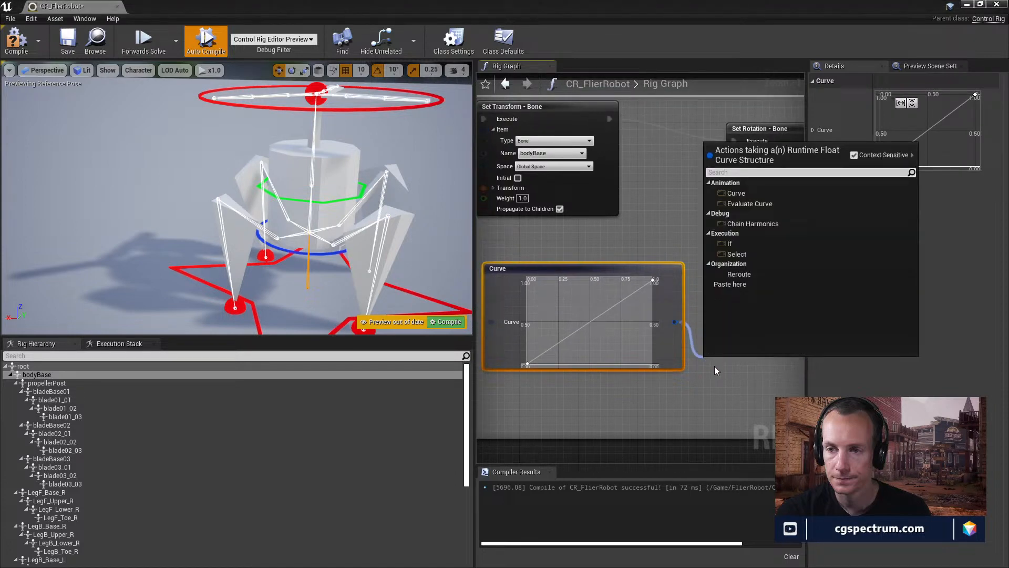
text(f)
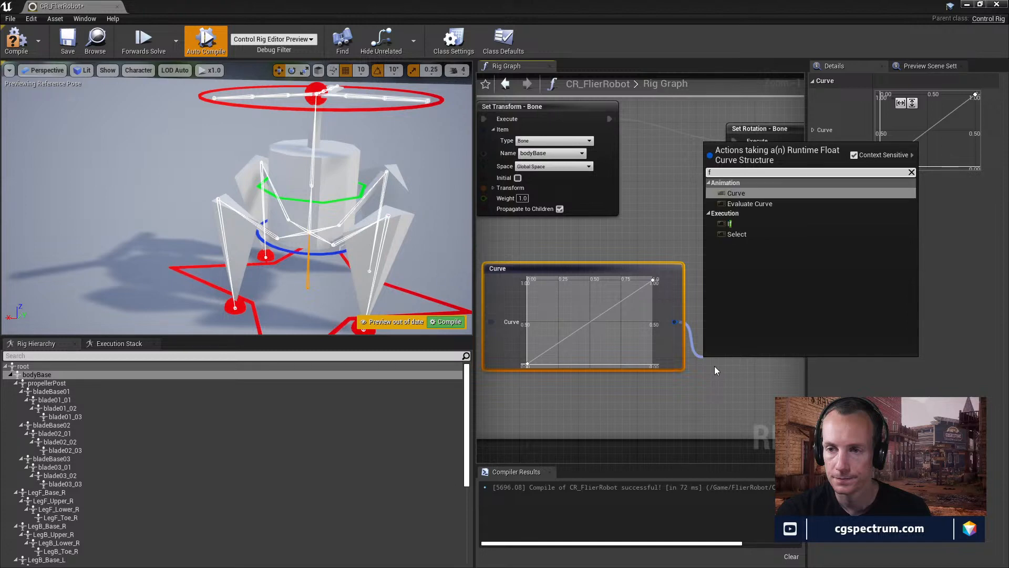
key(BackSpace)
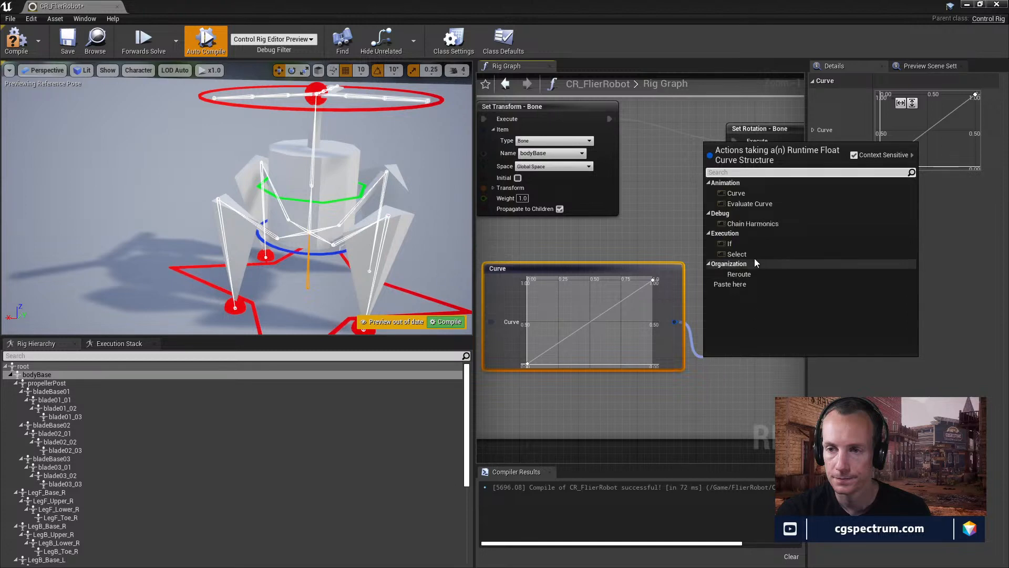
click(746, 274)
right_drag(734, 374, 643, 315)
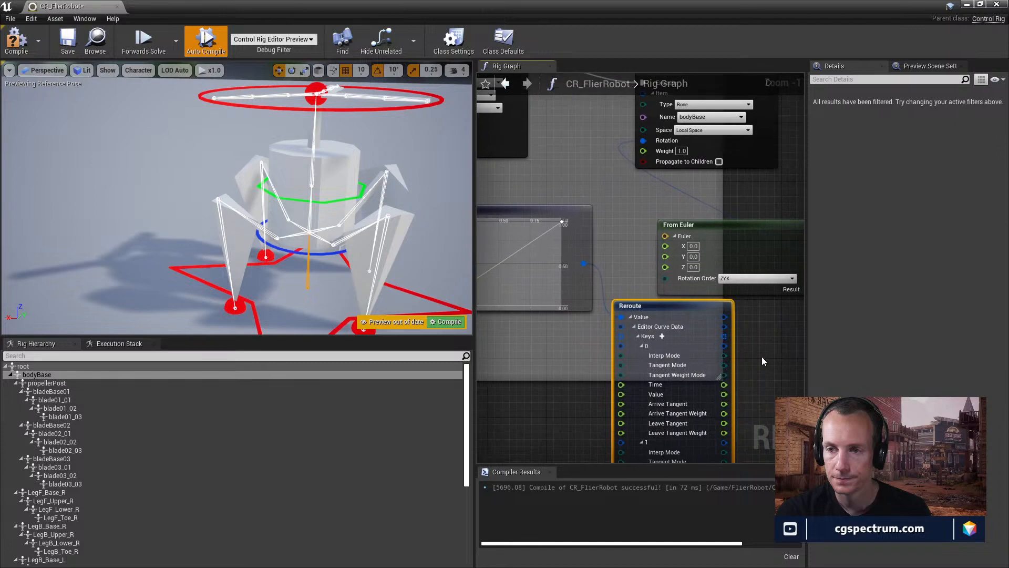
- Examine the Reroute node's curve key, tangent and value pins, and delete the node
right_drag(760, 344, 713, 222)
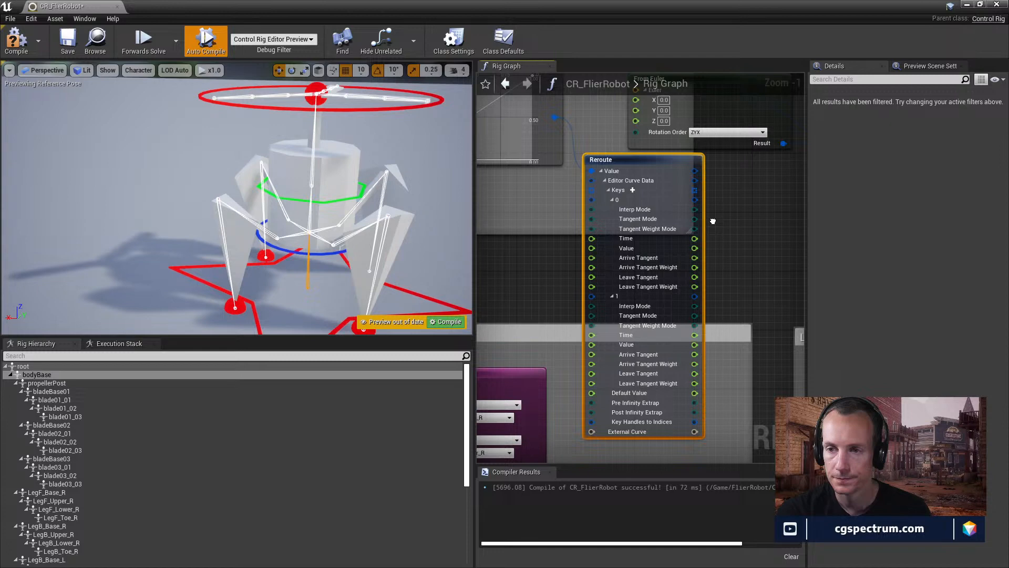
right_drag(712, 221, 734, 314)
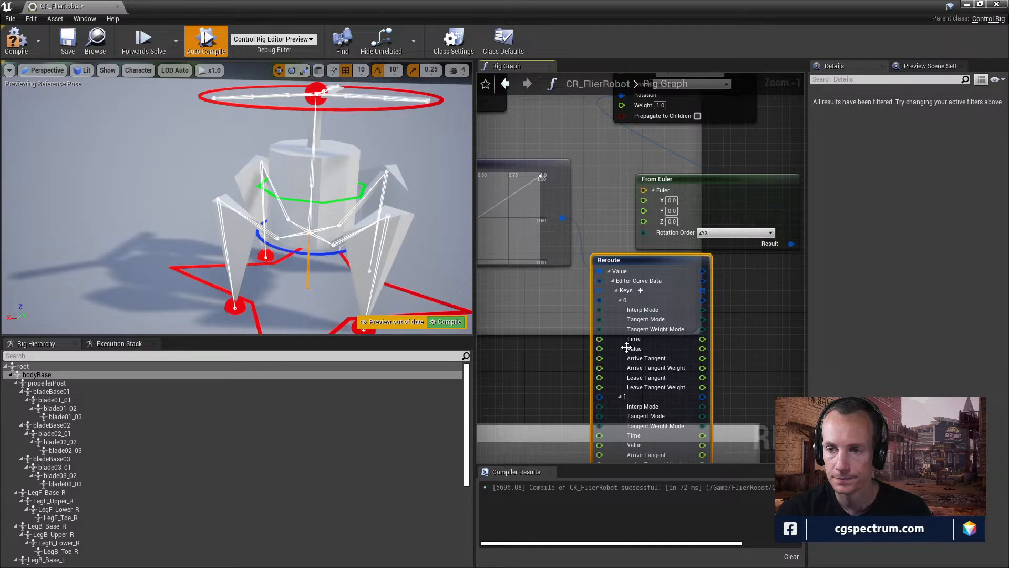
scroll(646, 314, down, 1)
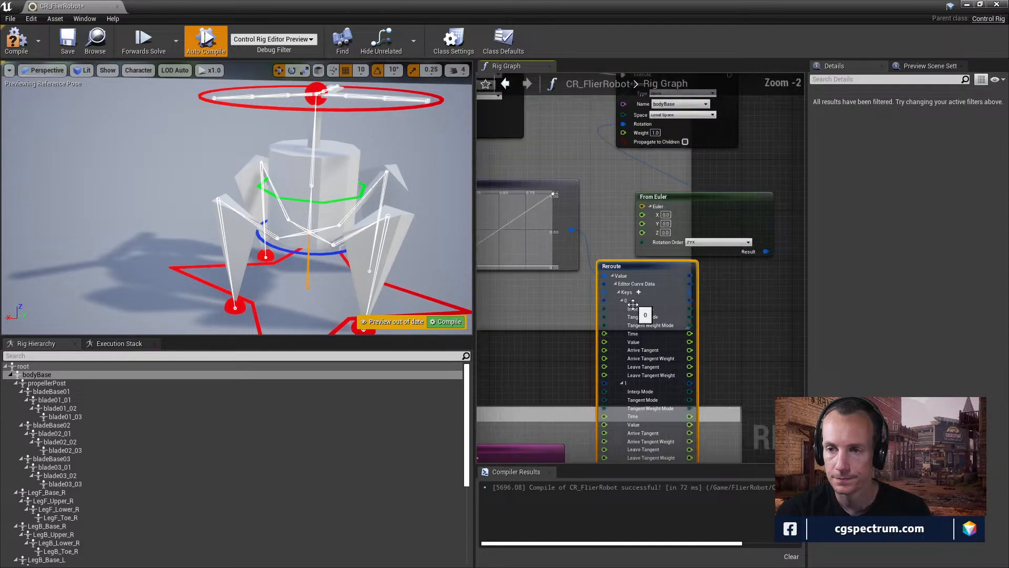
right_drag(742, 381, 737, 305)
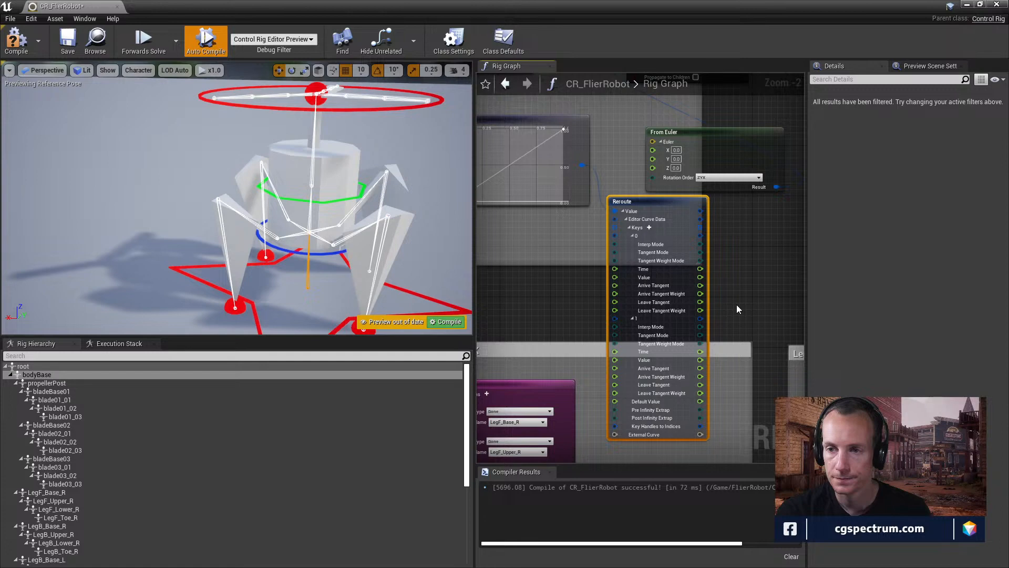
right_drag(739, 301, 735, 332)
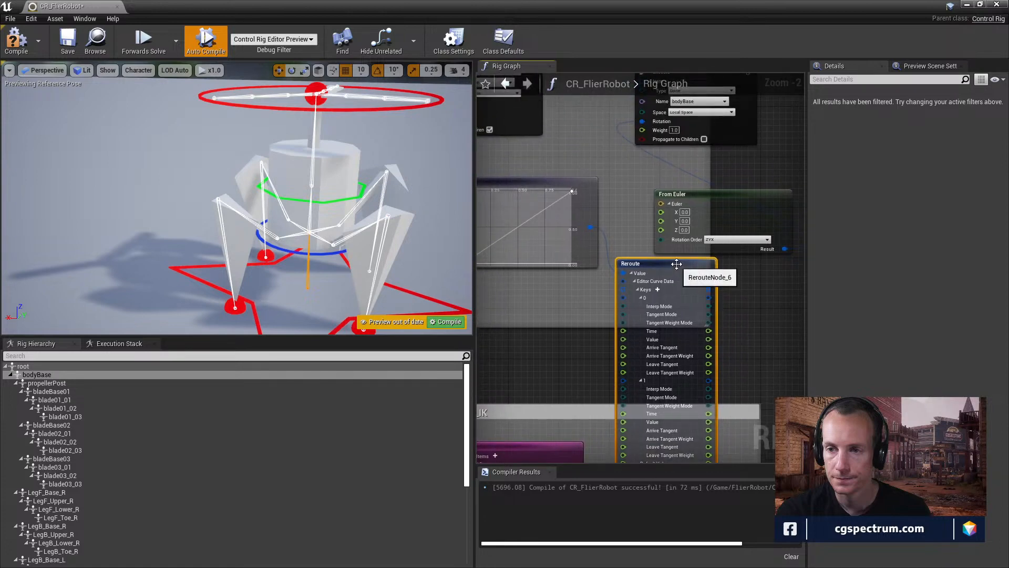
right_drag(738, 324, 749, 302)
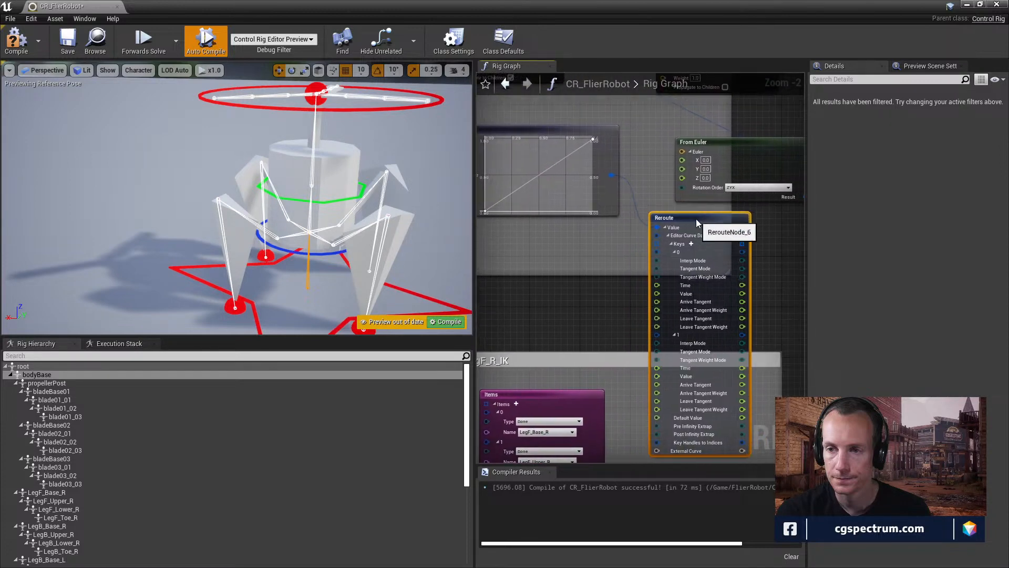
key(Delete)
- Try adding a Select node from the Curve node's output
right_drag(642, 240, 732, 281)
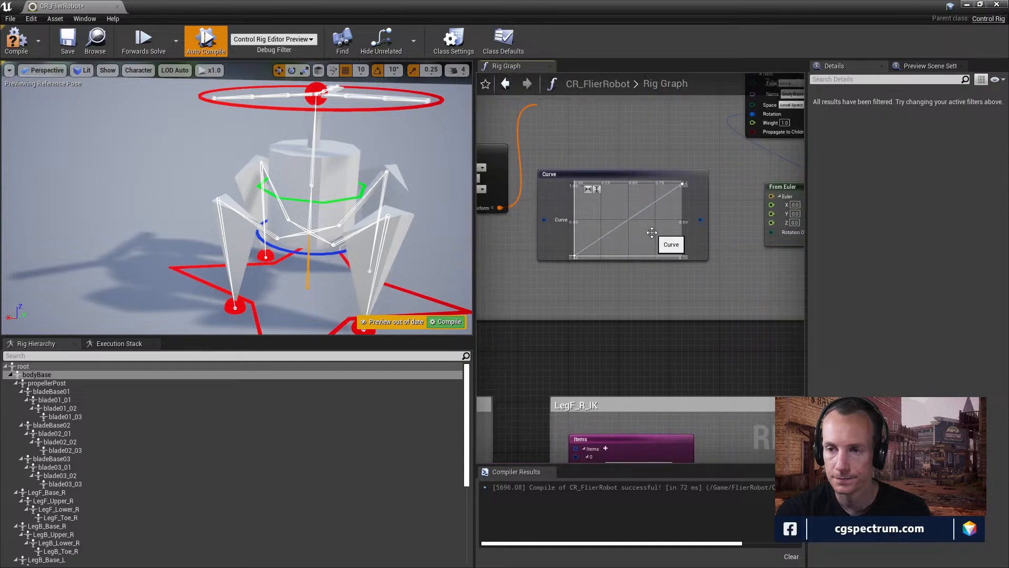
scroll(648, 226, down, 2)
right_drag(742, 233, 706, 229)
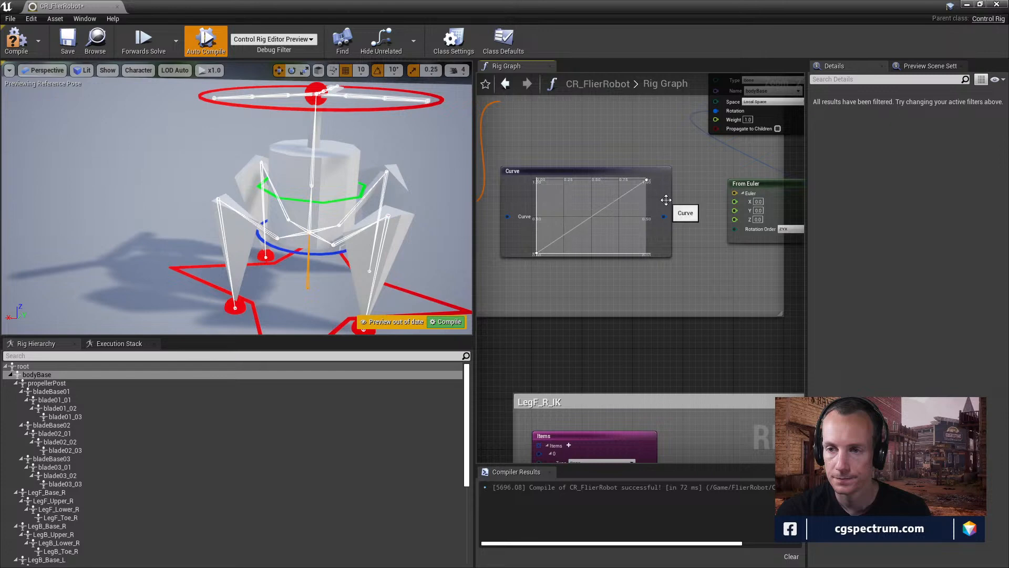
drag(660, 218, 688, 254)
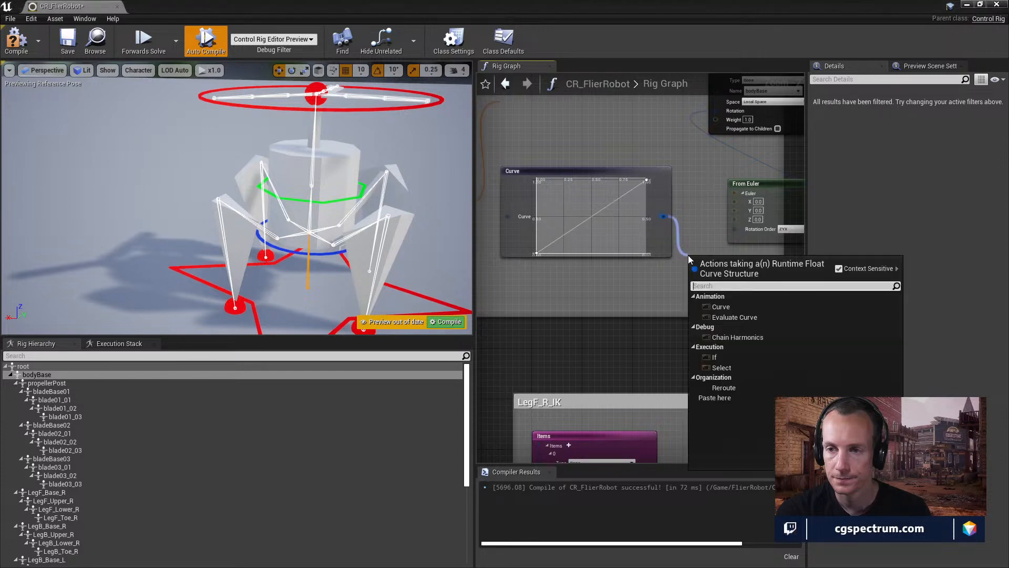
click(722, 367)
right_drag(728, 331, 686, 311)
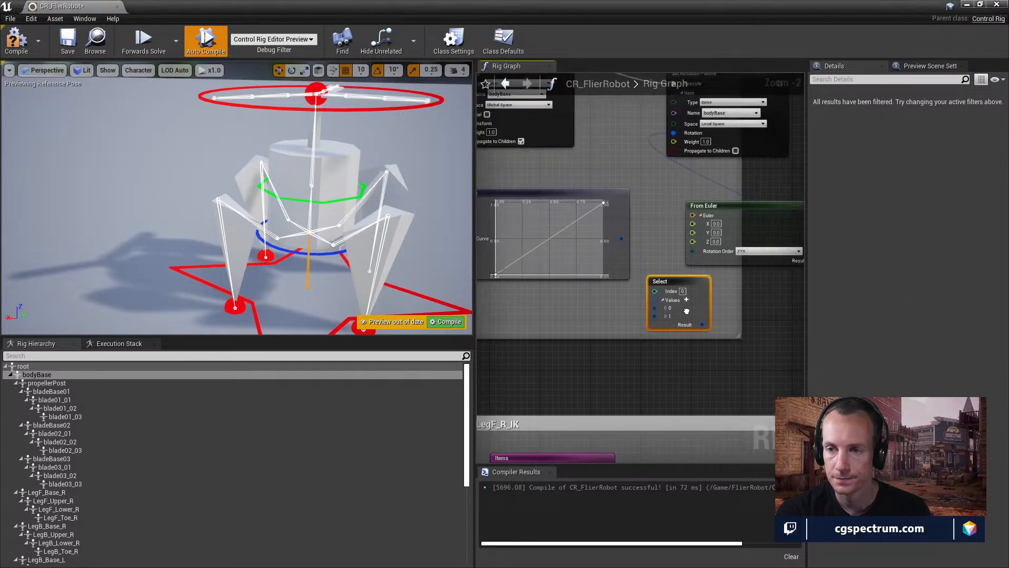
scroll(687, 311, up, 2)
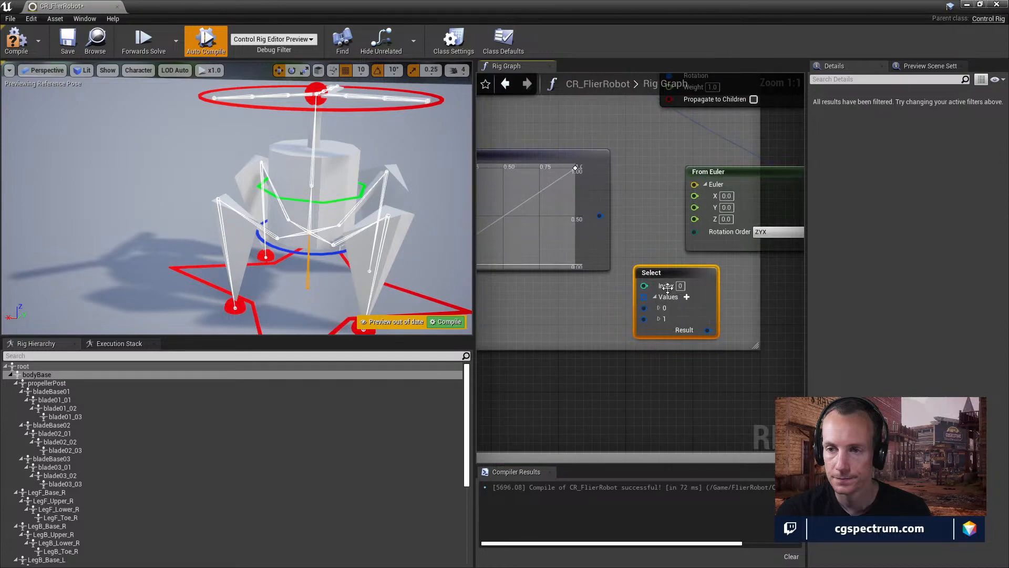
right_drag(731, 348, 705, 363)
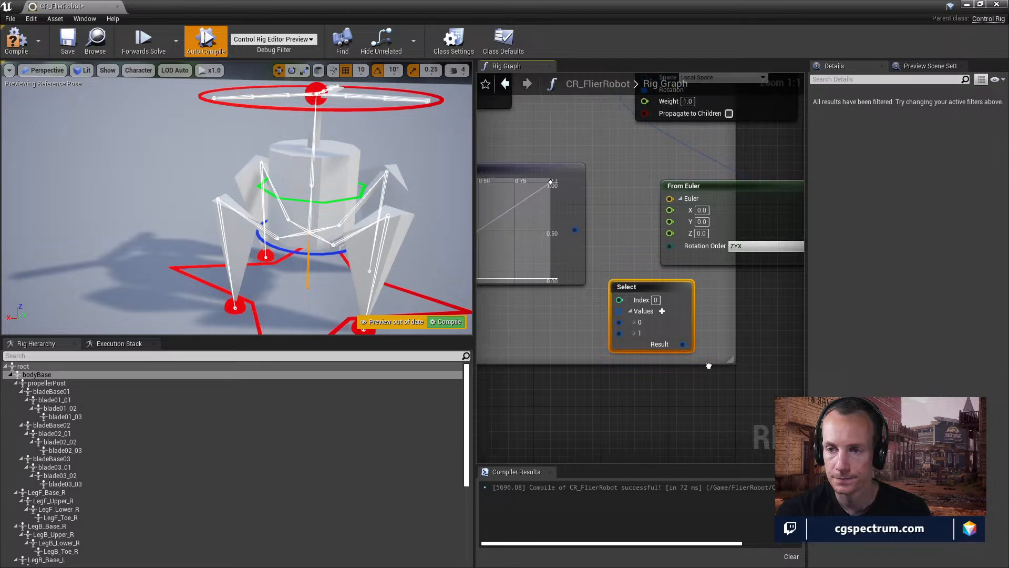
drag(681, 345, 667, 361)
right_drag(667, 361, 651, 271)
click(663, 422)
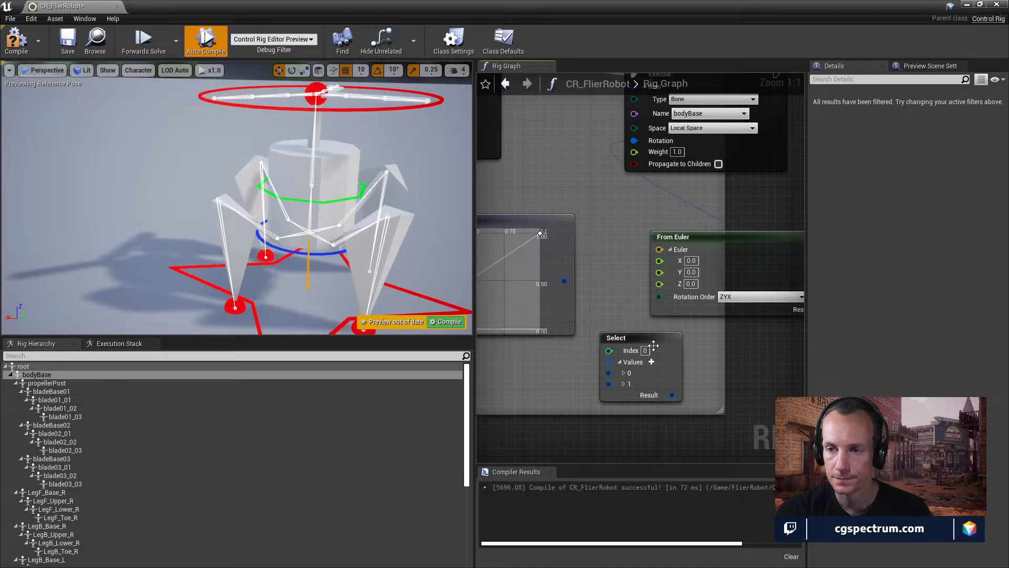
- Delete the Select, From Euler and Curve nodes near the bodyBase Set Rotation node, and compile the control rig
drag(633, 227, 680, 370)
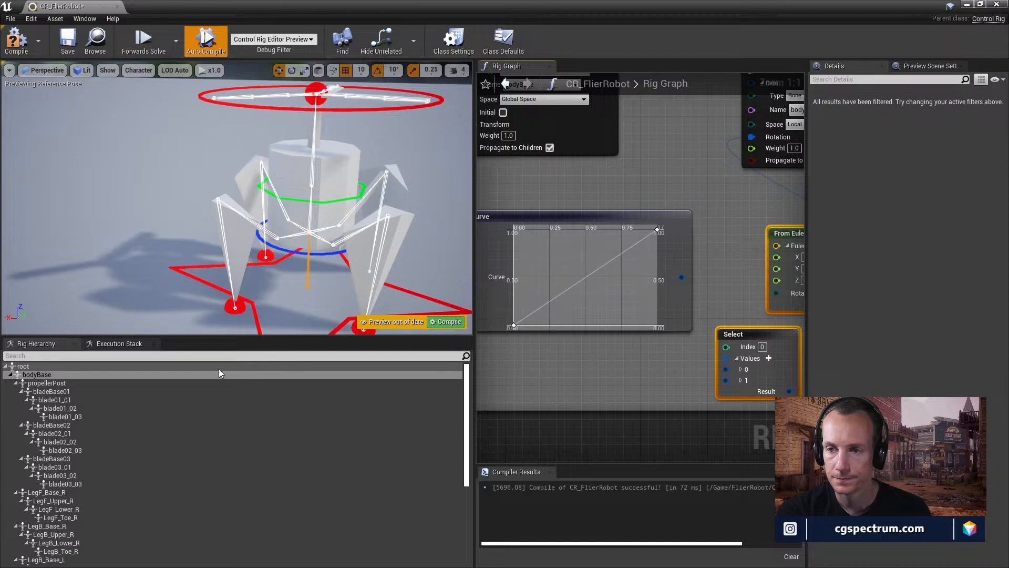
key(Delete)
right_drag(629, 356, 648, 391)
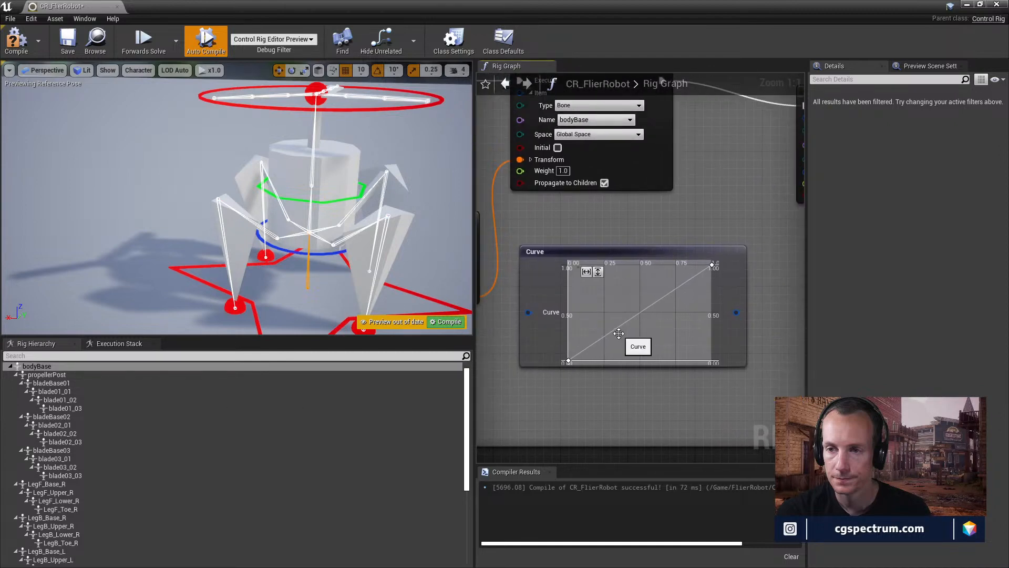
scroll(616, 395, down, 2)
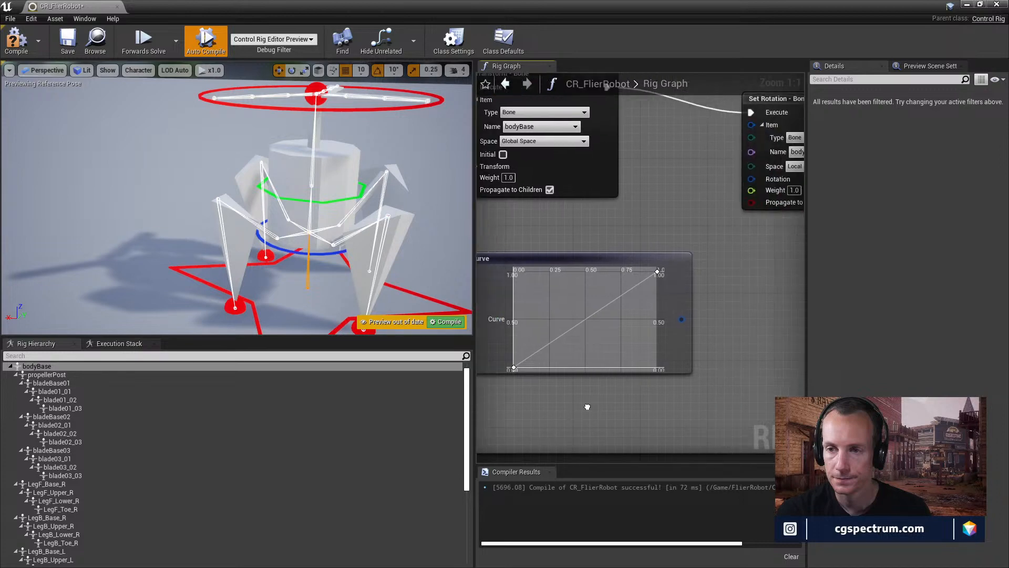
right_drag(605, 365, 572, 373)
right_drag(528, 378, 649, 378)
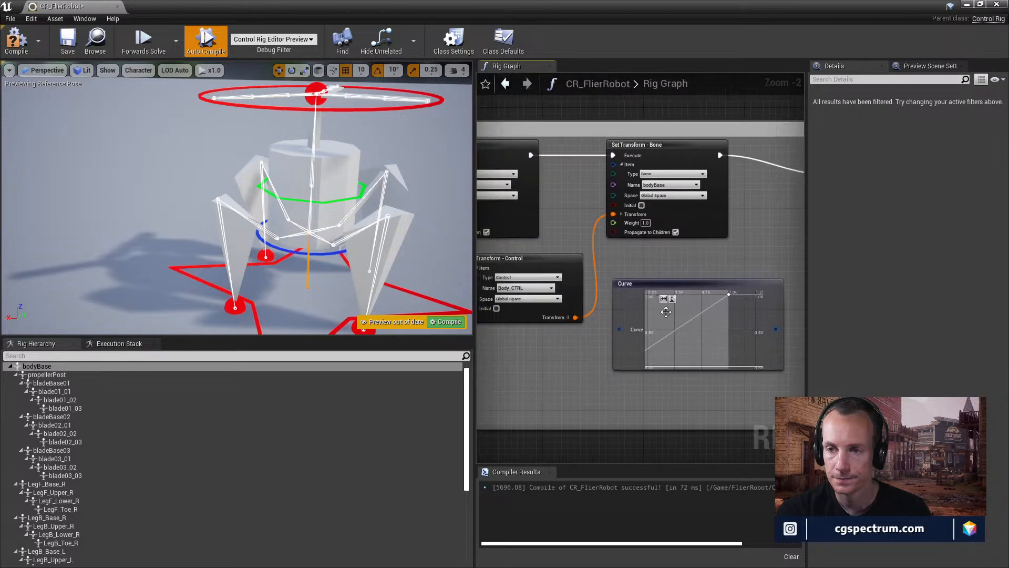
drag(672, 289, 658, 272)
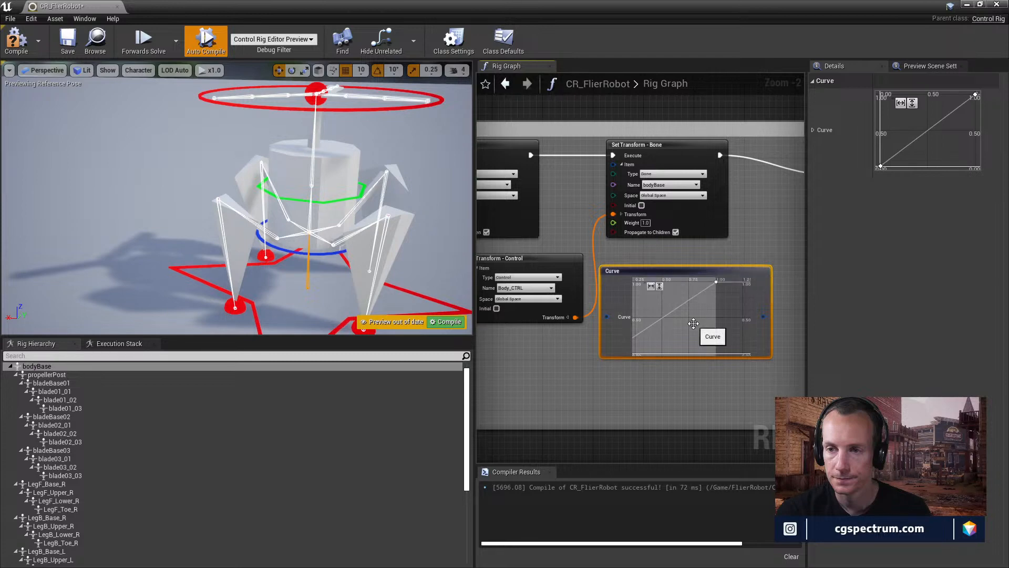
key(Delete)
scroll(600, 329, down, 3)
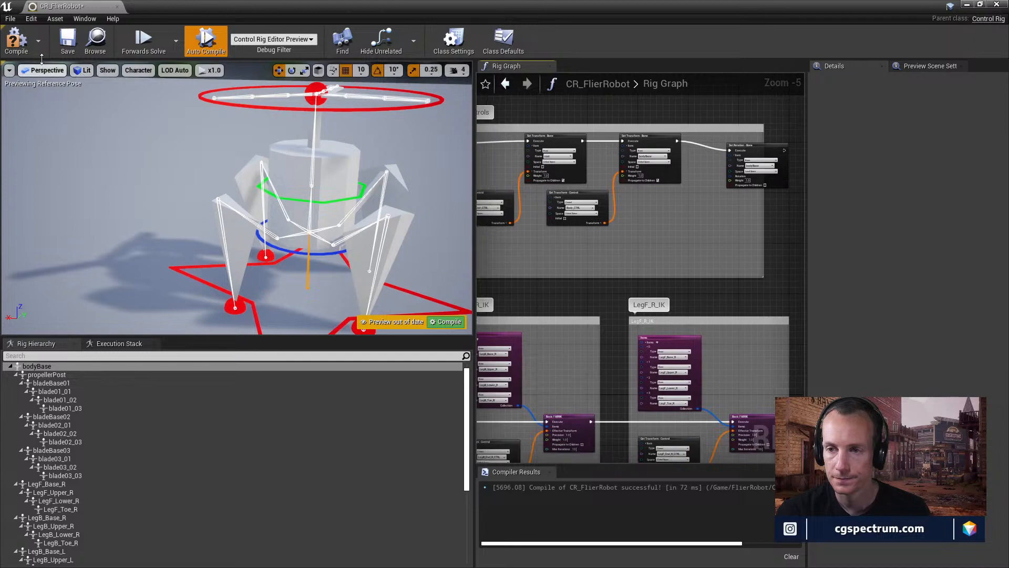
click(17, 41)
- Connect the Execute output of the blade For Each Item node to the Execute input of its Set Rotation node
scroll(646, 277, down, 4)
right_drag(620, 310, 635, 171)
scroll(644, 168, down, 3)
right_drag(744, 389, 735, 370)
scroll(710, 298, up, 1)
scroll(685, 285, up, 2)
scroll(714, 346, up, 2)
scroll(729, 361, up, 2)
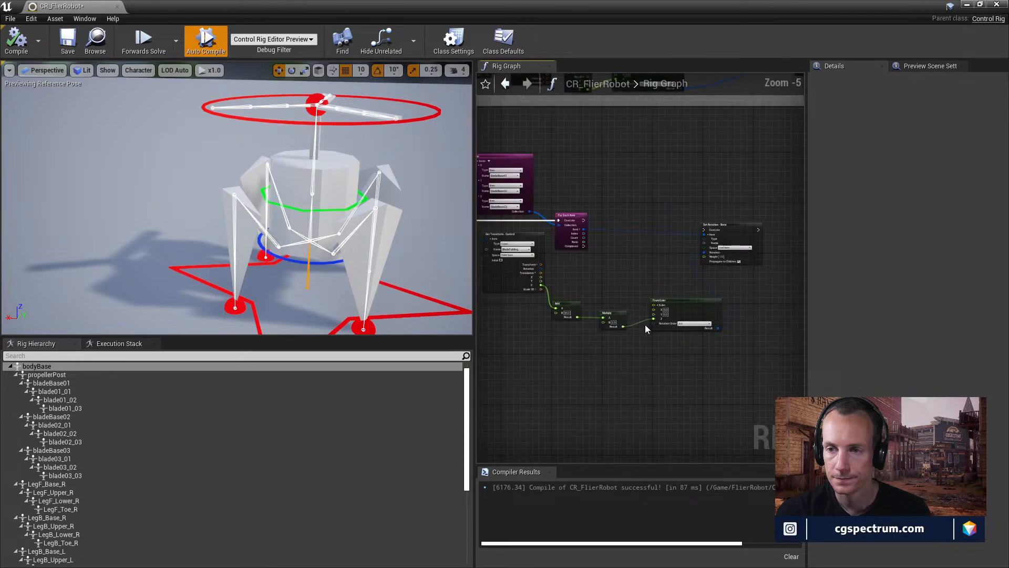
right_drag(645, 324, 765, 373)
right_drag(723, 305, 592, 294)
scroll(658, 311, up, 3)
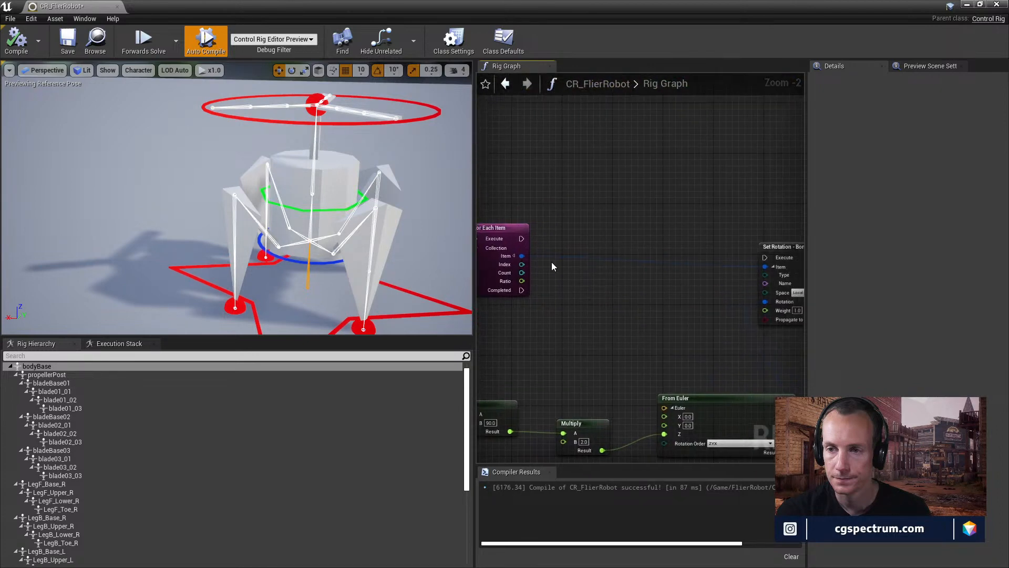
drag(529, 241, 768, 257)
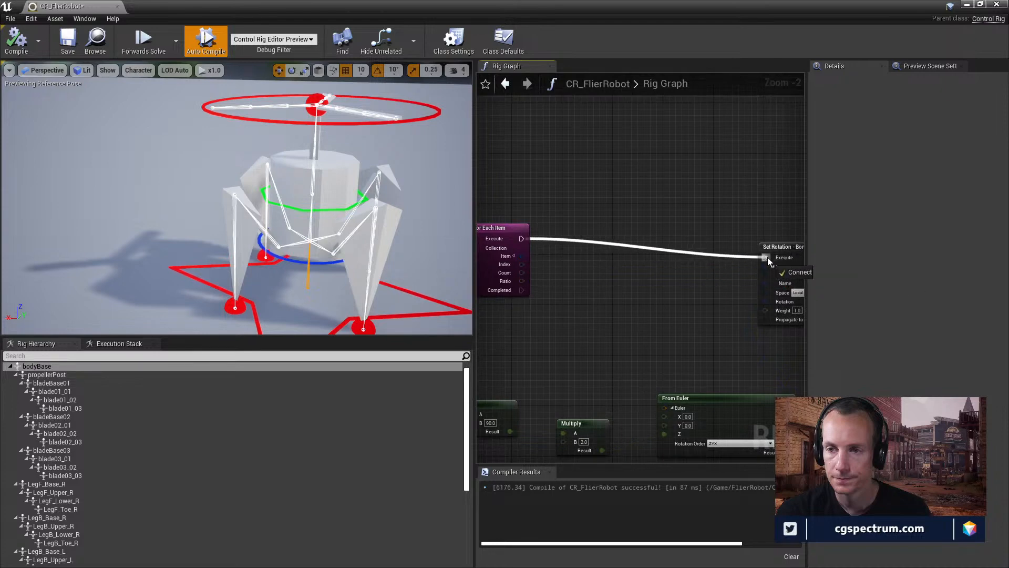
right_drag(767, 257, 700, 285)
- Set the space of the BladeFolding Get Transform node to Local Space
right_drag(368, 181, 352, 132)
right_drag(573, 254, 687, 245)
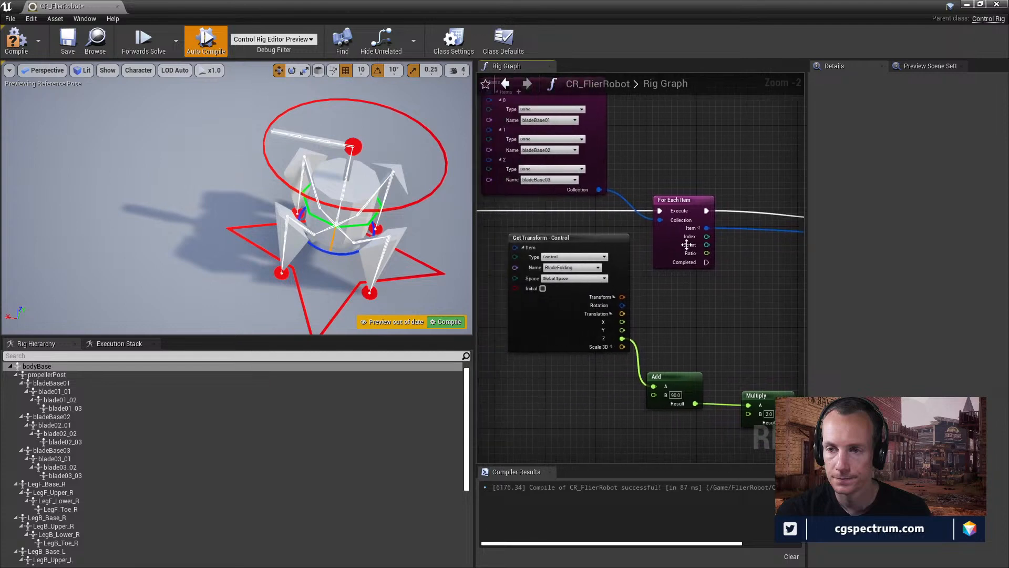
right_drag(678, 295, 725, 293)
click(566, 275)
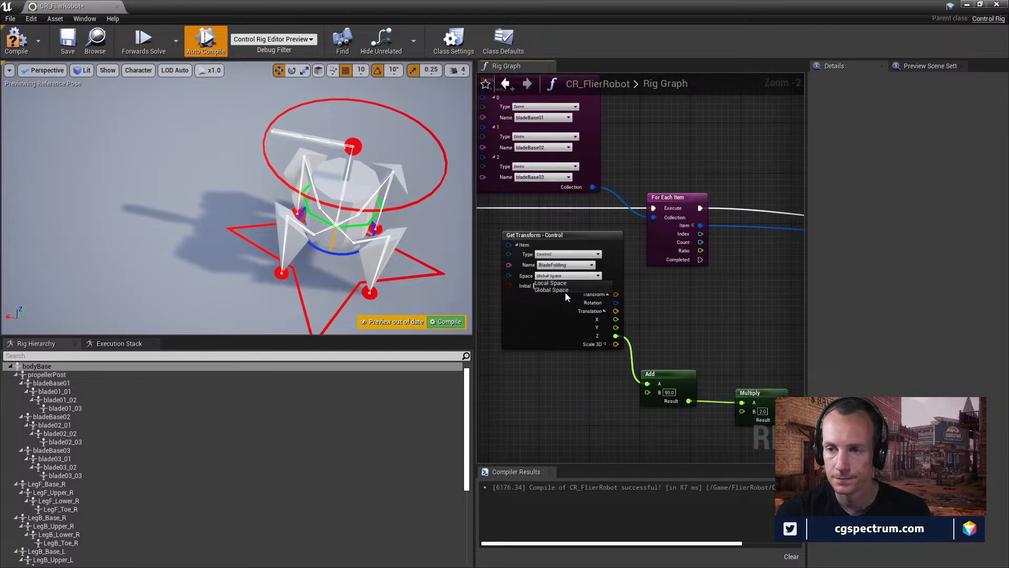
click(559, 283)
right_drag(717, 297, 482, 277)
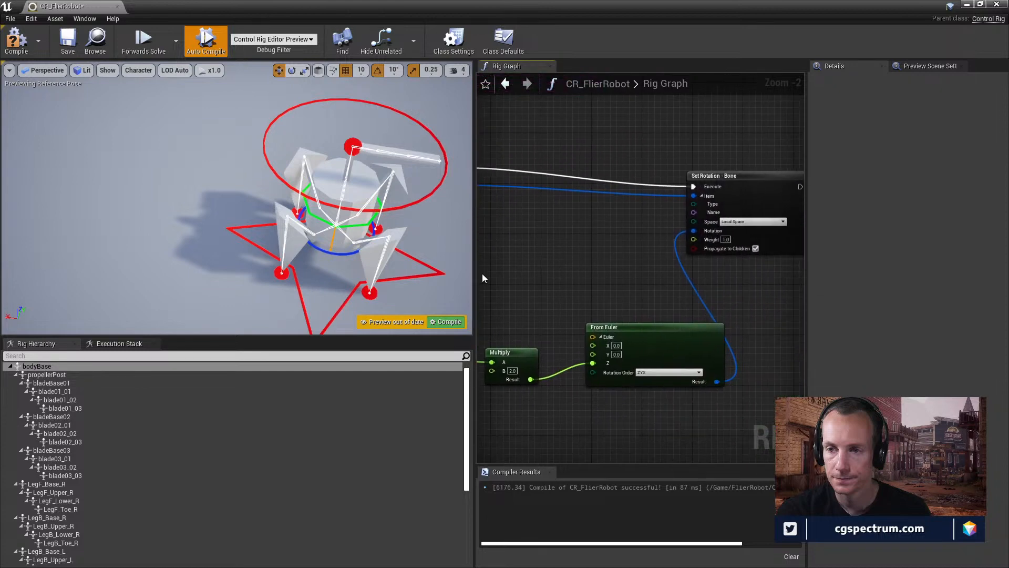
right_drag(622, 262, 829, 301)
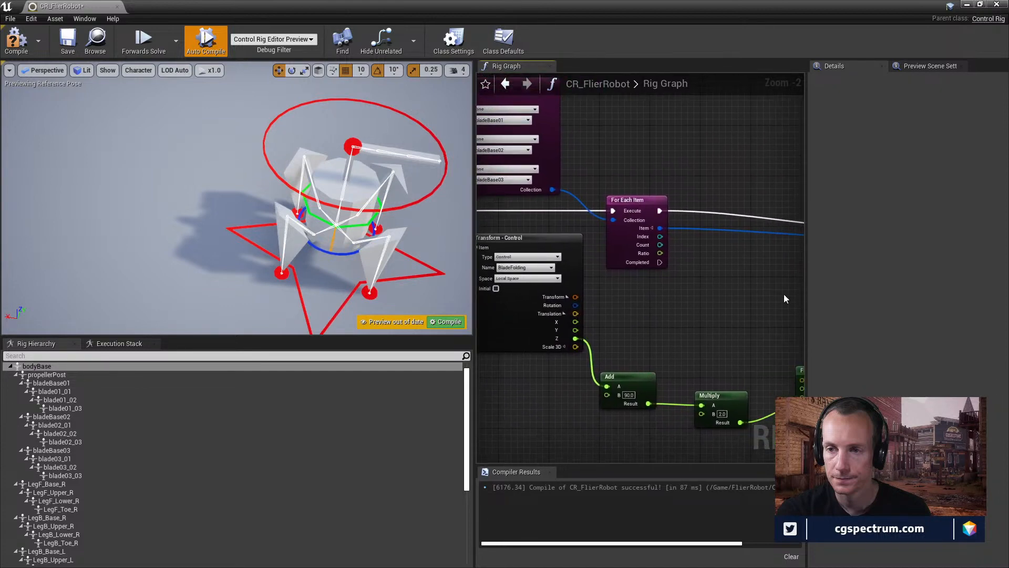
drag(551, 189, 655, 315)
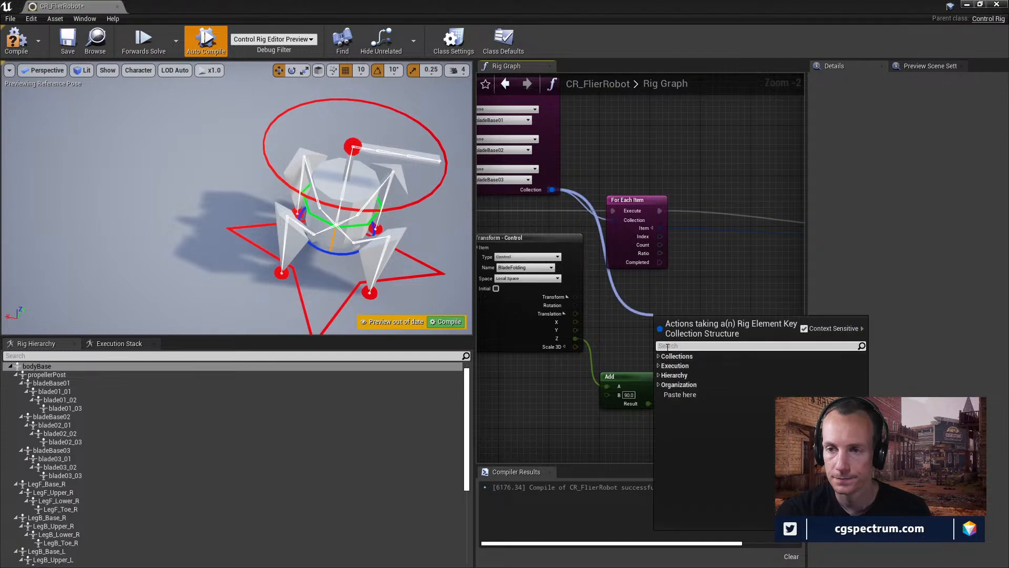
text(get)
click(691, 371)
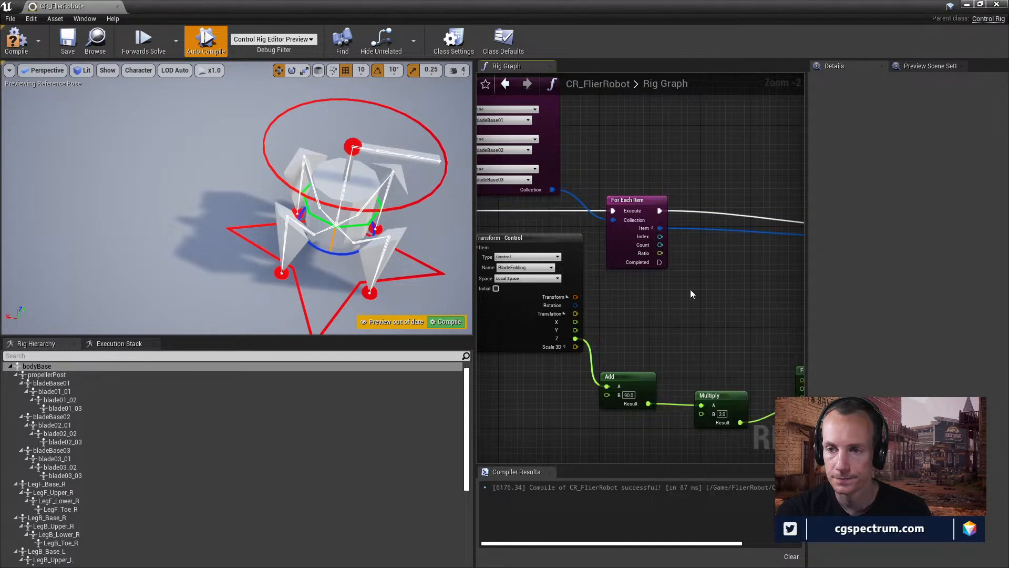
- Add a Get Transform node fed by the For Each Item node's Item output and place it above the Multiply node
right_drag(696, 258, 637, 264)
drag(606, 232, 631, 274)
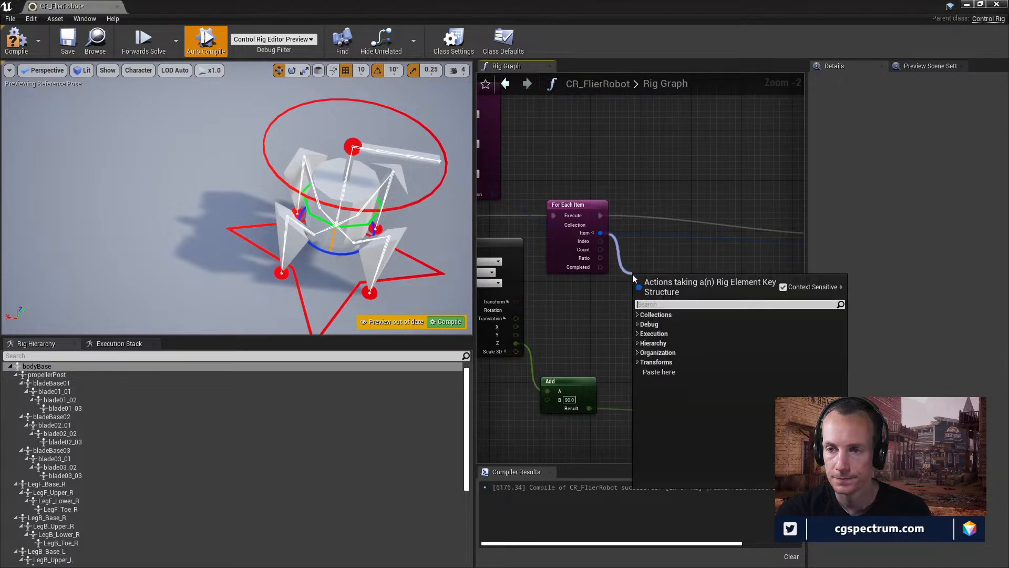
text(get)
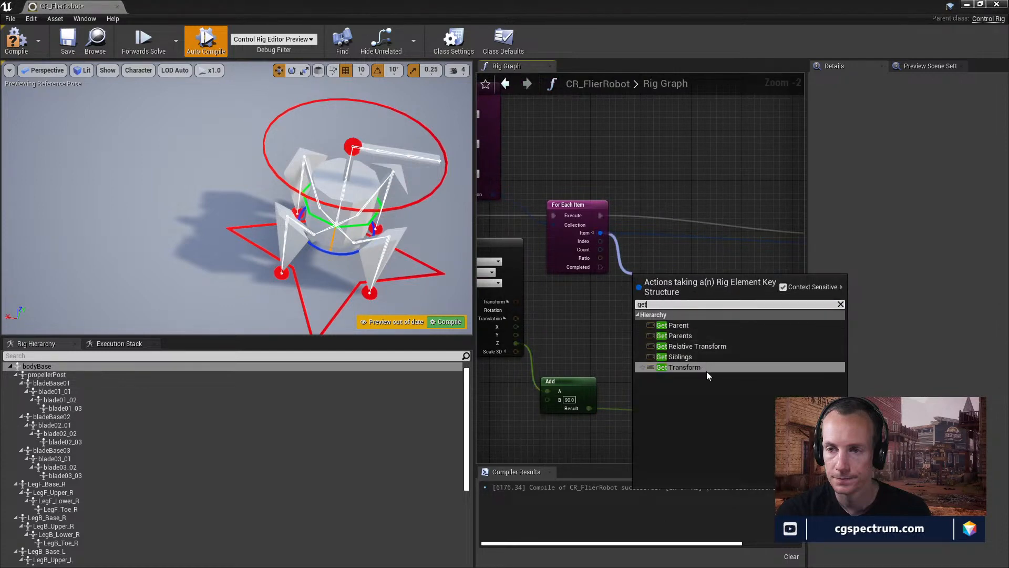
click(678, 370)
right_drag(739, 320, 689, 314)
click(686, 334)
drag(657, 250, 619, 244)
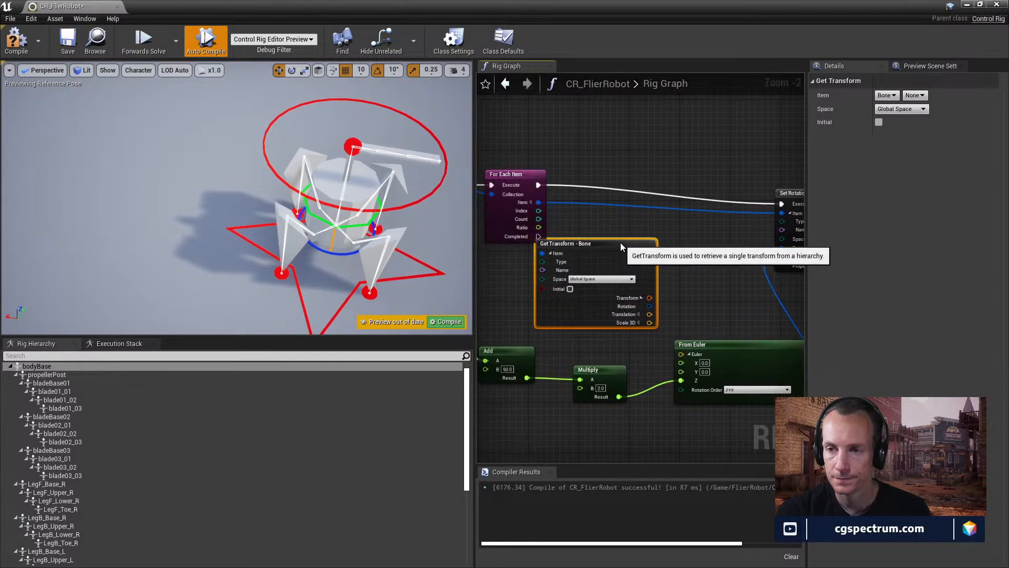
- Add a Rotate (Quaternion) node from the Get Transform node's Rotation output and expand its Result into X, Y and Z
right_drag(670, 304, 622, 307)
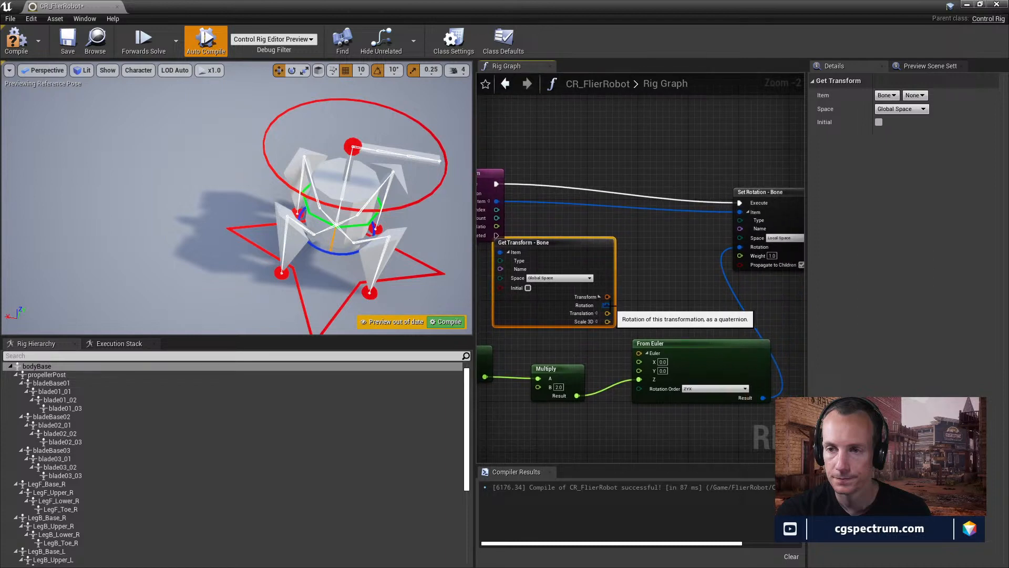
drag(606, 305, 648, 302)
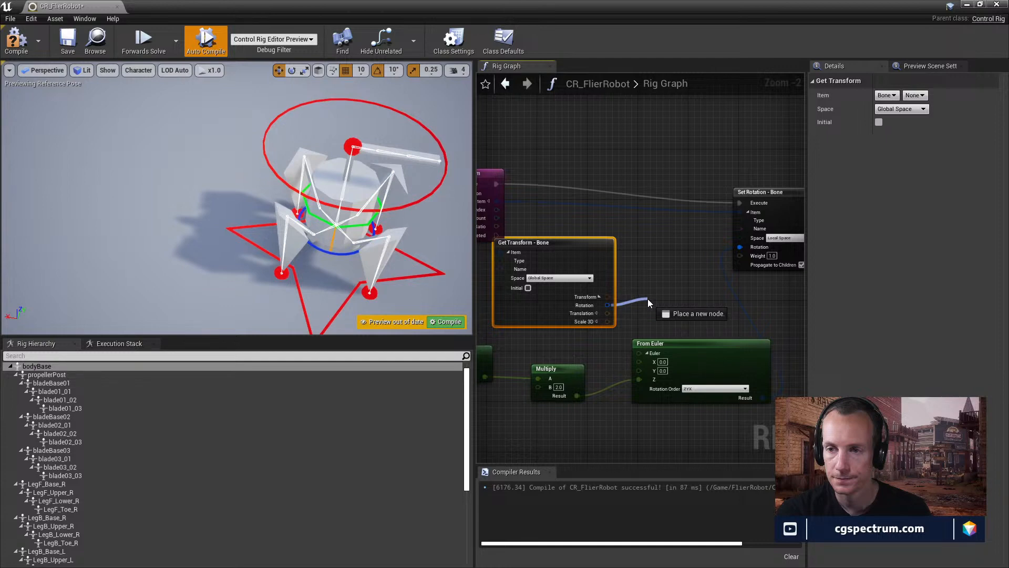
drag(648, 299, 647, 298)
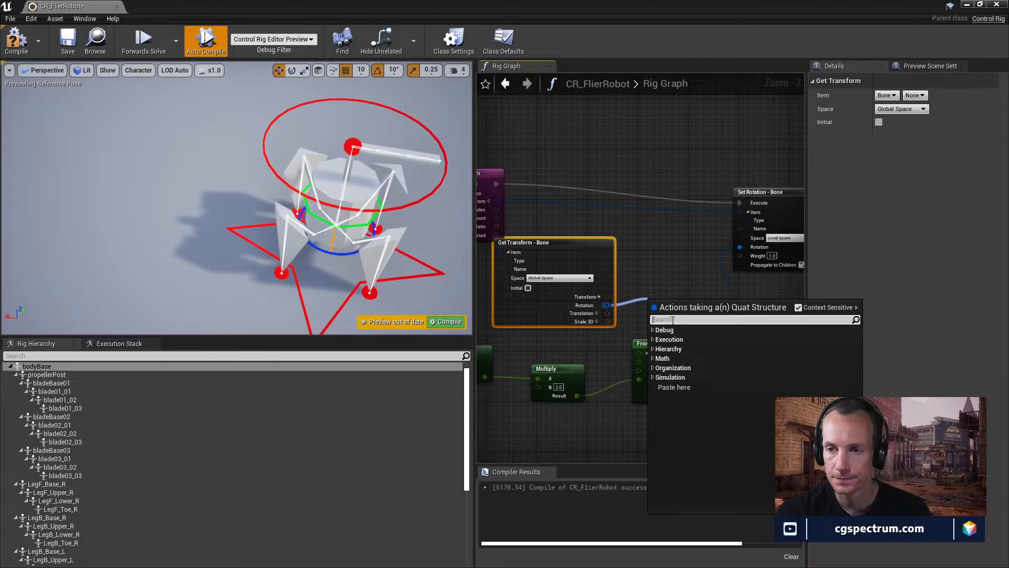
text(e)
key(BackSpace)
text(quat)
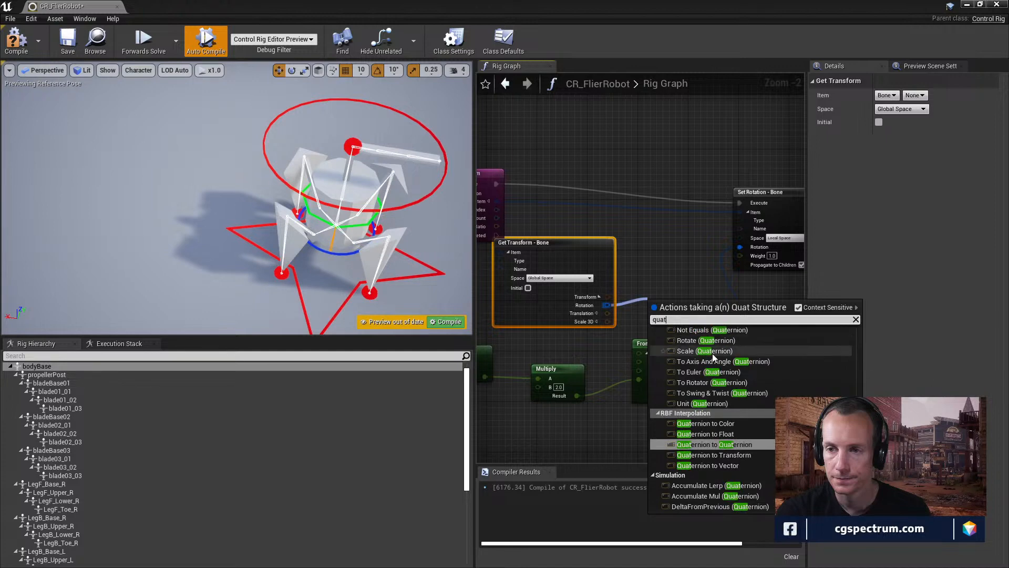
scroll(759, 426, up, 3)
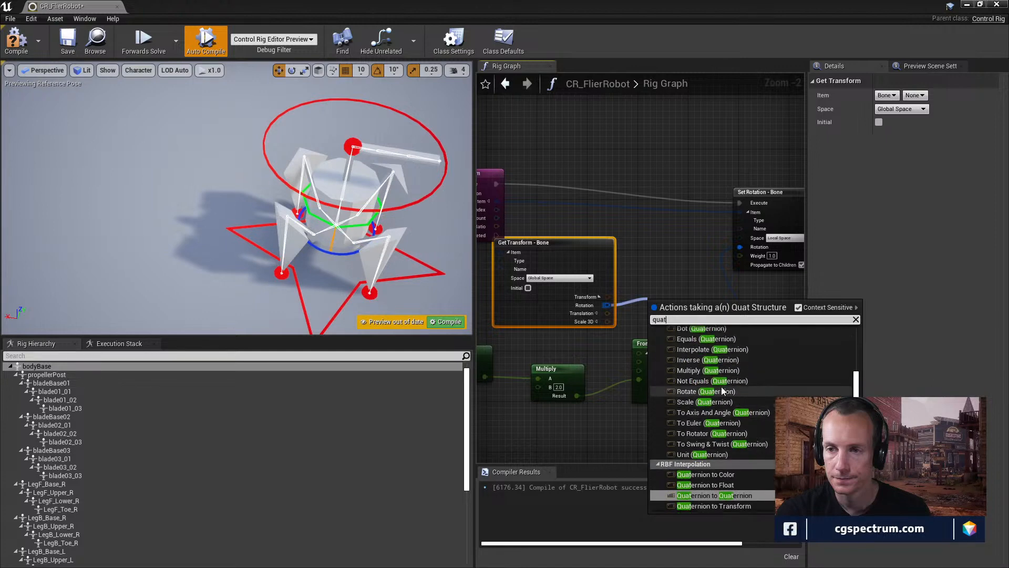
click(714, 390)
drag(696, 325, 682, 313)
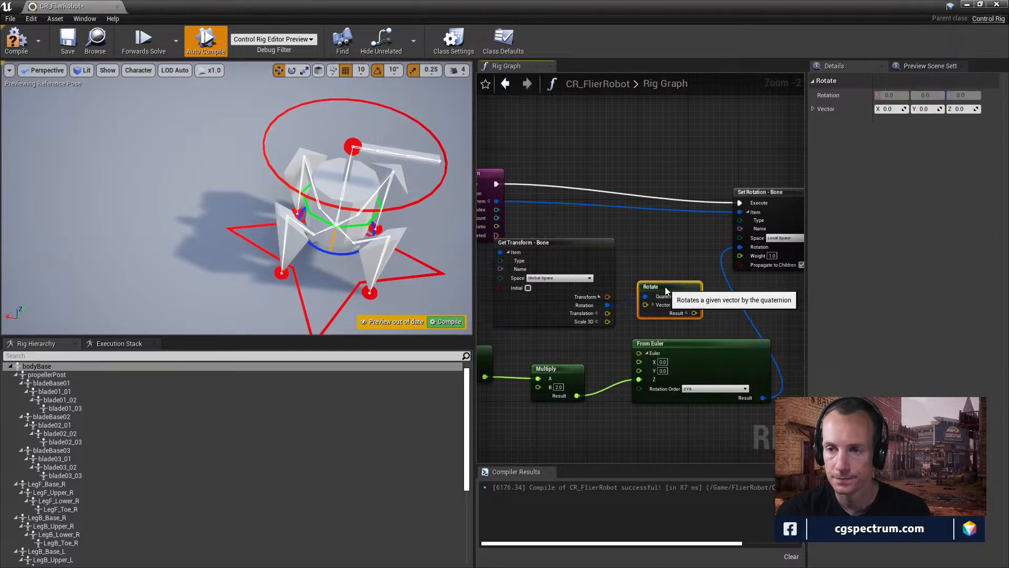
click(686, 319)
- Move the From Euler node farther from the Multiply node to make room beside the Rotate node
right_drag(732, 322, 692, 299)
drag(683, 319, 770, 331)
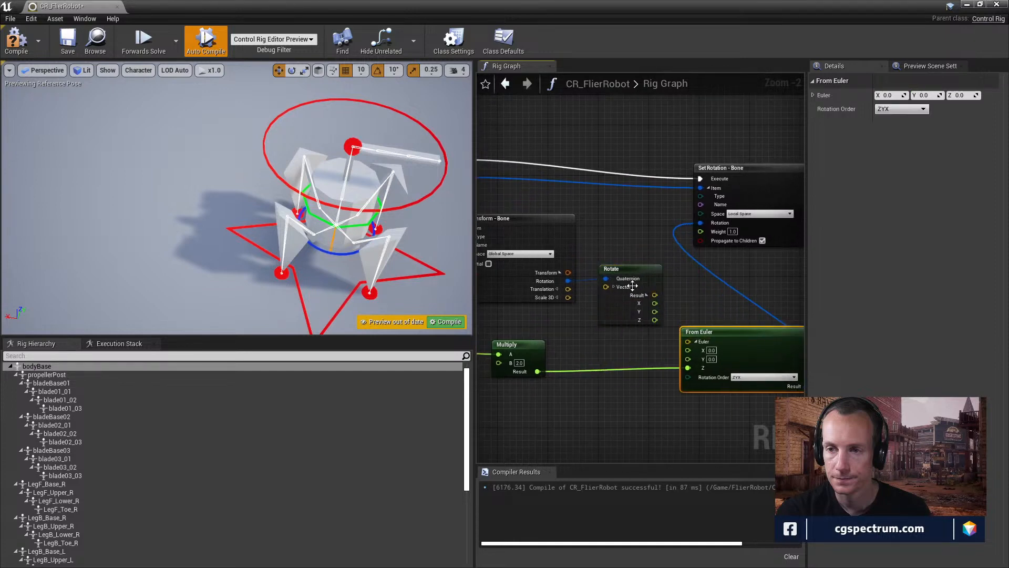
right_drag(580, 302, 637, 294)
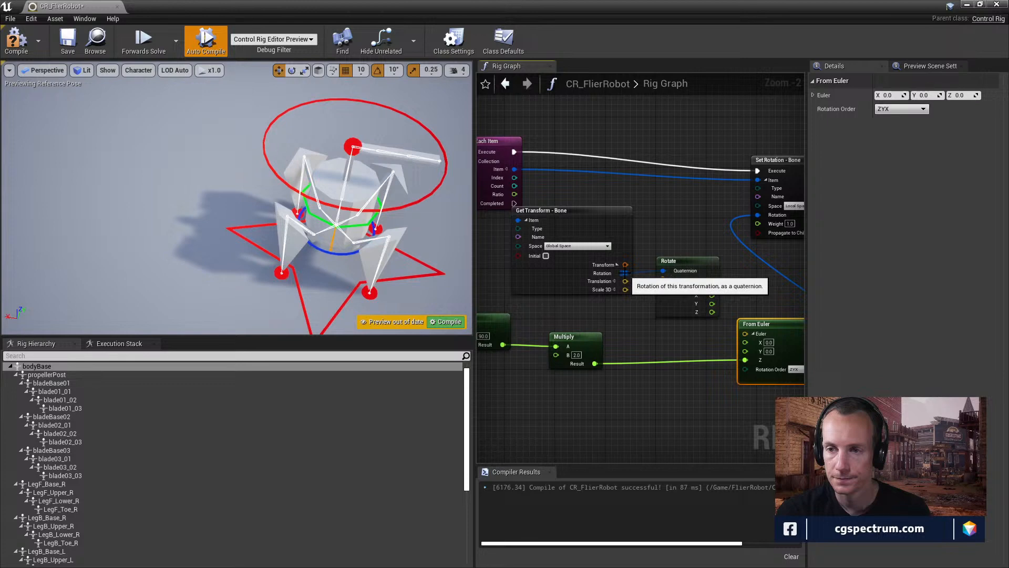
right_drag(772, 329, 664, 308)
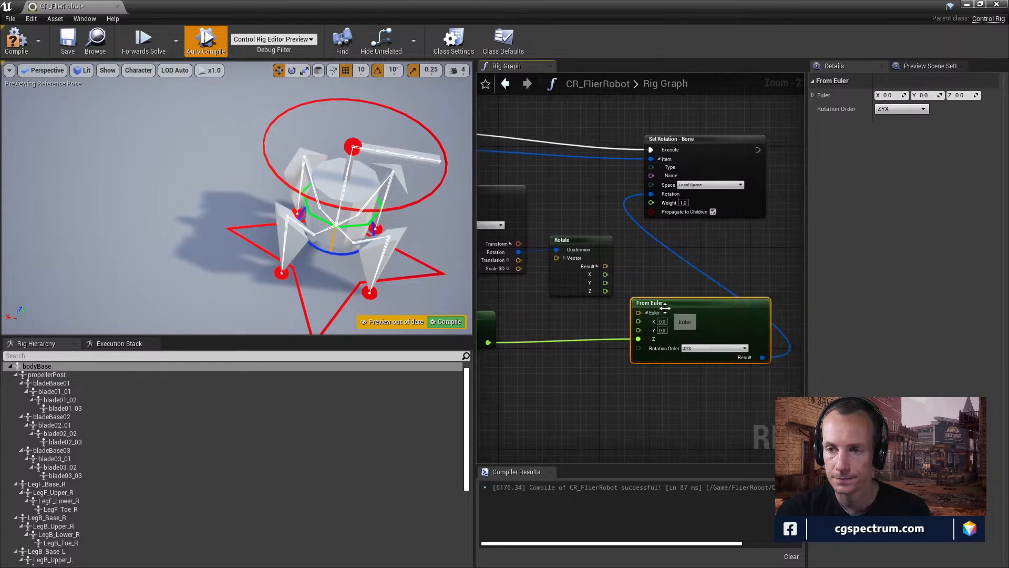
right_drag(604, 335, 792, 338)
right_drag(739, 312, 649, 309)
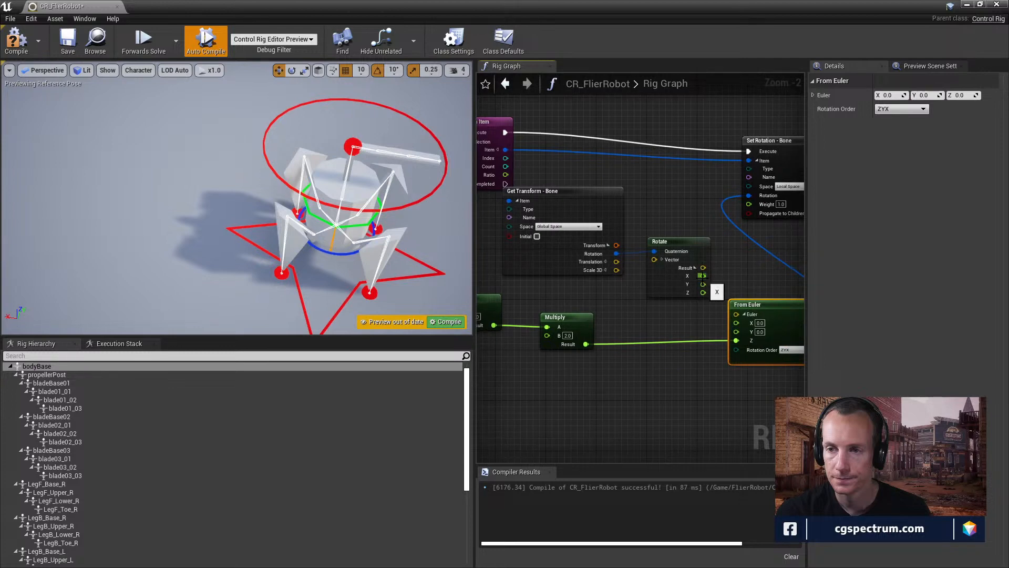
- Connect the Rotate node's Result X and Y outputs to the From Euler node's X and Y inputs and compile the rig
drag(702, 275, 736, 322)
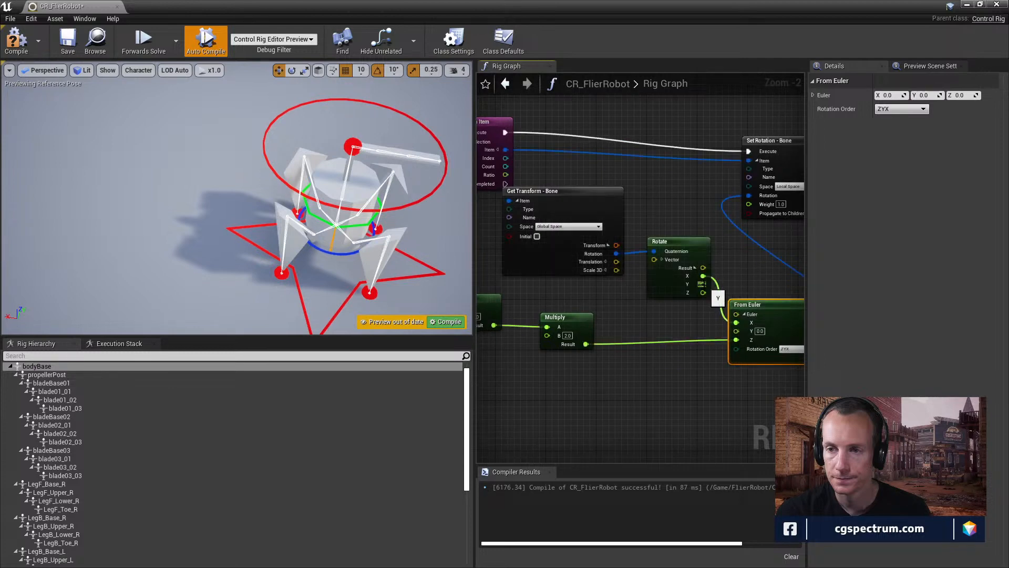
drag(703, 284, 736, 331)
right_drag(764, 305, 704, 294)
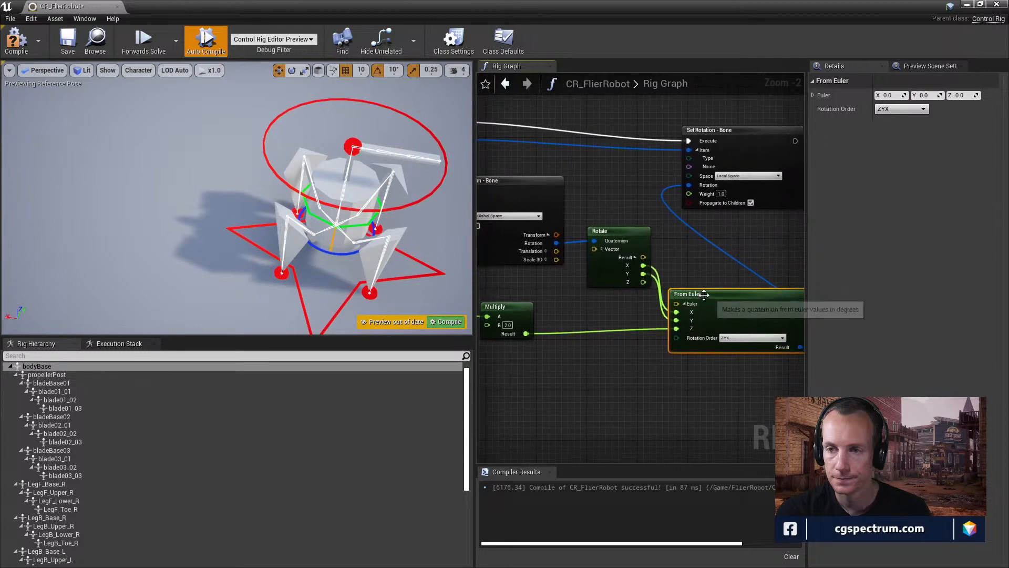
drag(704, 295, 718, 288)
mouse_move(645, 300)
right_down()
mouse_move(739, 300)
mouse_move(659, 287)
right_up()
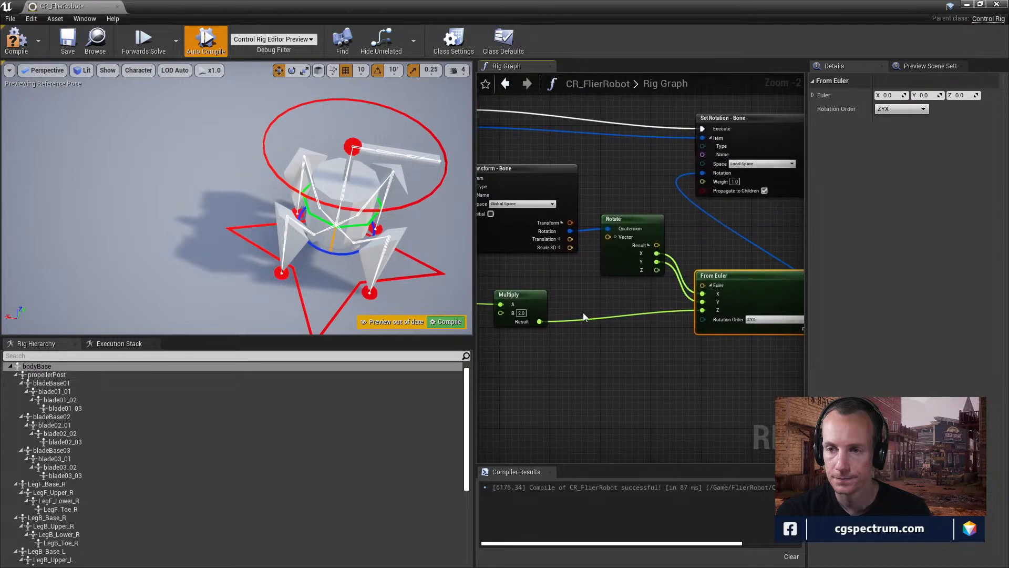
right_drag(621, 320, 527, 328)
right_drag(728, 265, 744, 288)
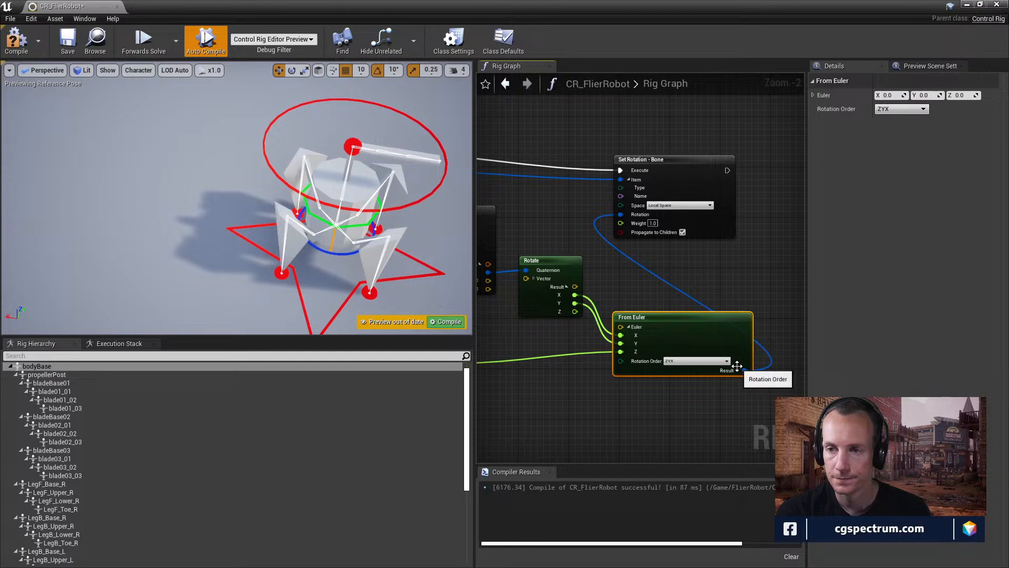
right_drag(637, 288, 671, 333)
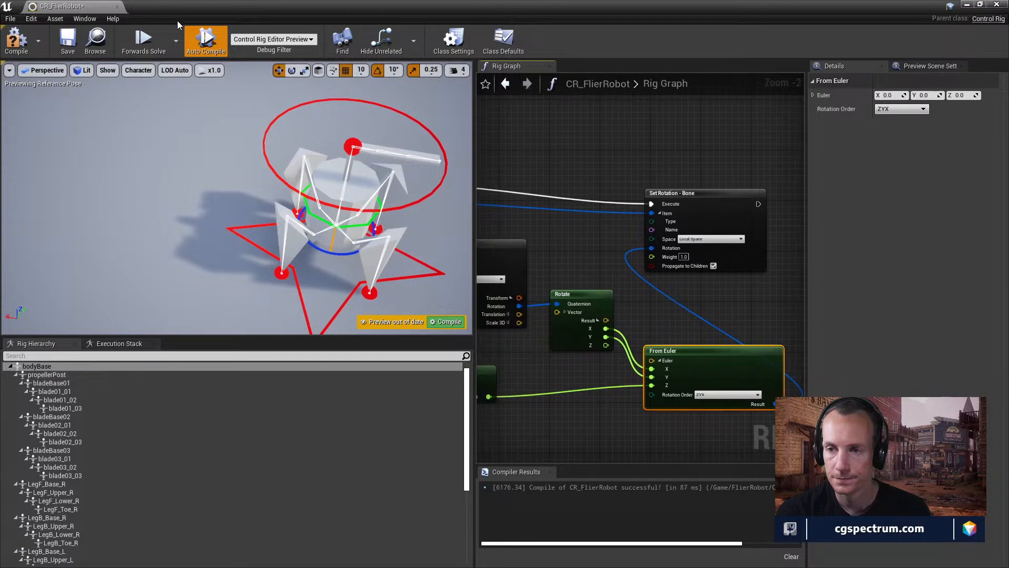
click(16, 42)
- Set the space of the Get Transform - Bone node to Local Space and recompile the rig
right_drag(613, 334, 719, 321)
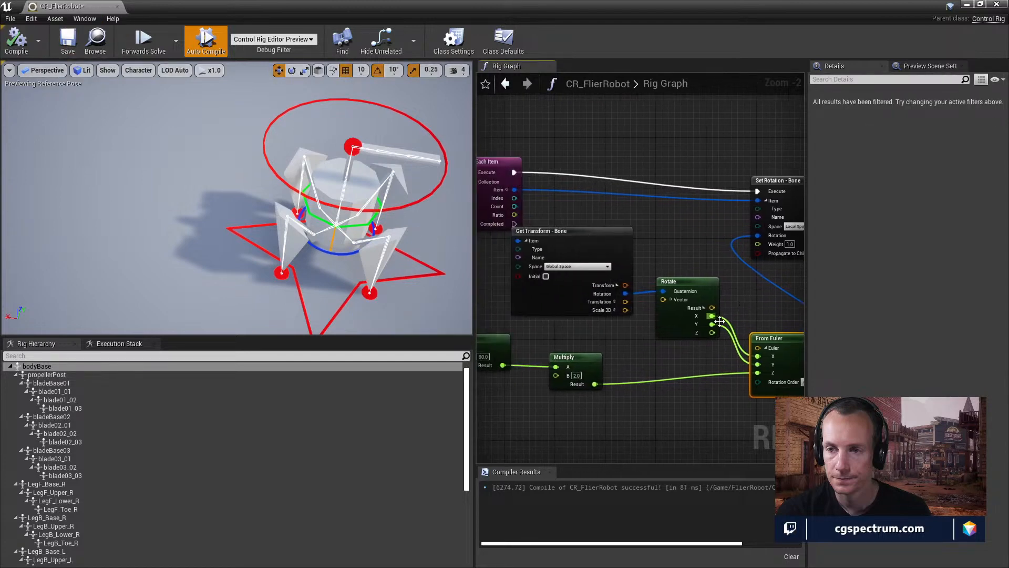
click(590, 266)
click(572, 274)
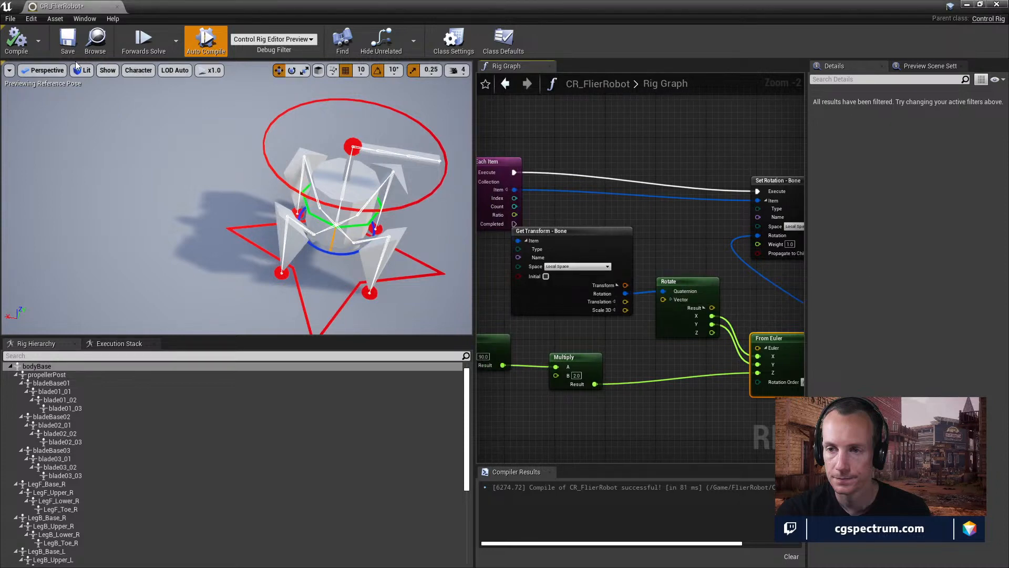
click(16, 39)
right_drag(597, 261, 609, 264)
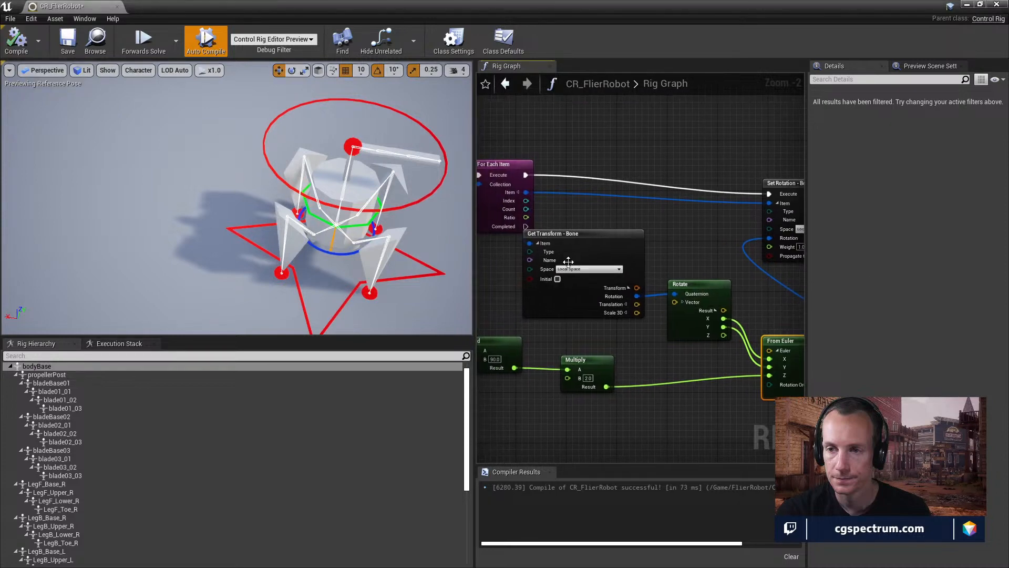
- Enable Initial on the Get Transform - Bone node and switch its space to Global Space, recompiling after each change
click(558, 279)
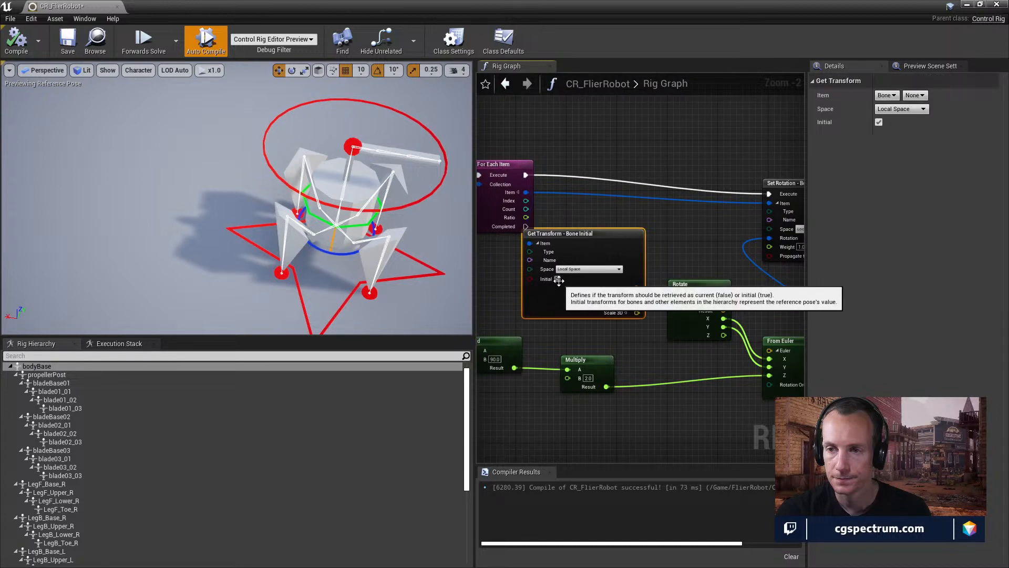
click(16, 40)
click(586, 270)
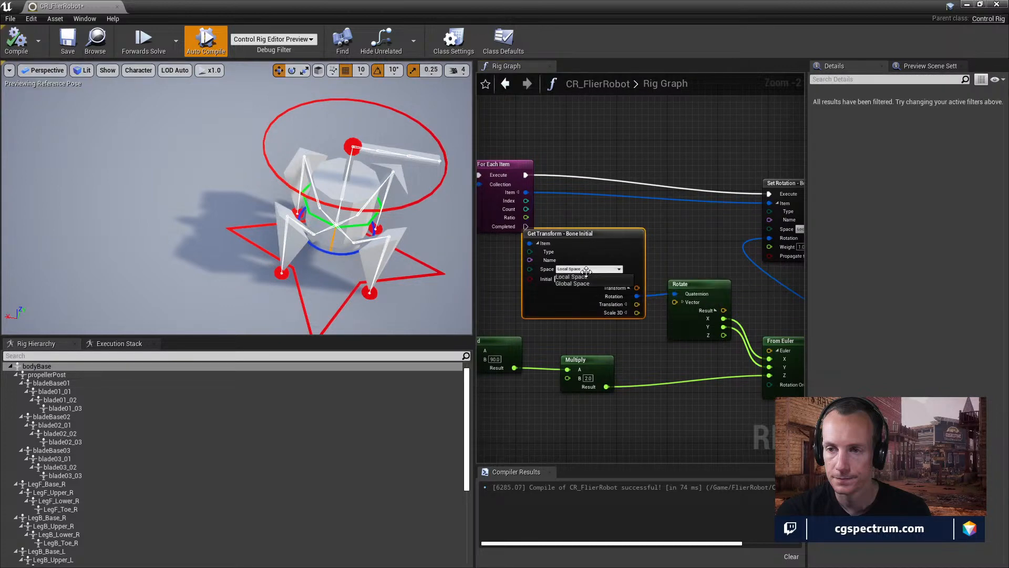
click(572, 283)
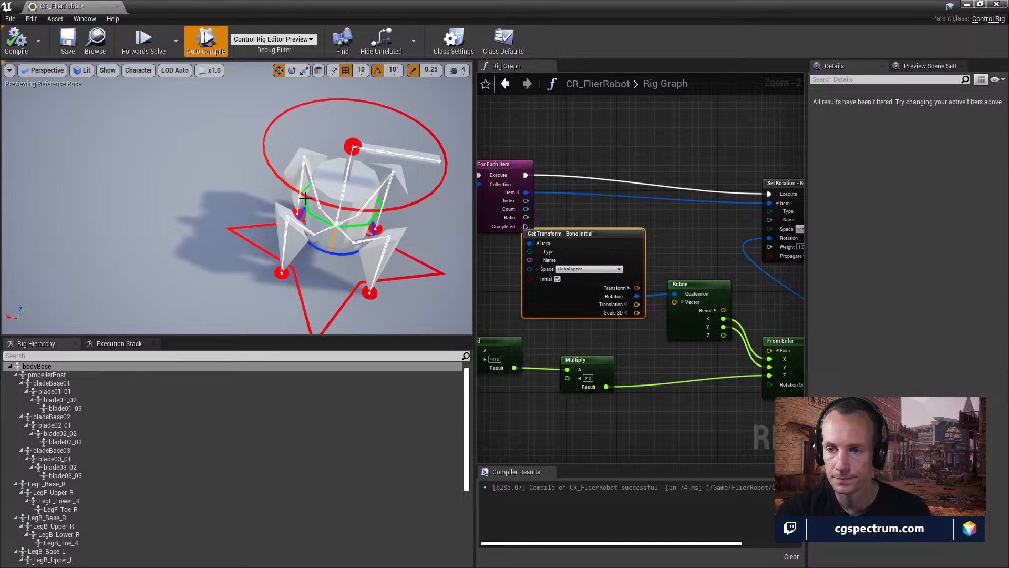
click(11, 42)
- Try feeding the Get Transform - Bone node's Translation output into the Rotate node's Vector input and compile the rig
right_drag(740, 416, 656, 378)
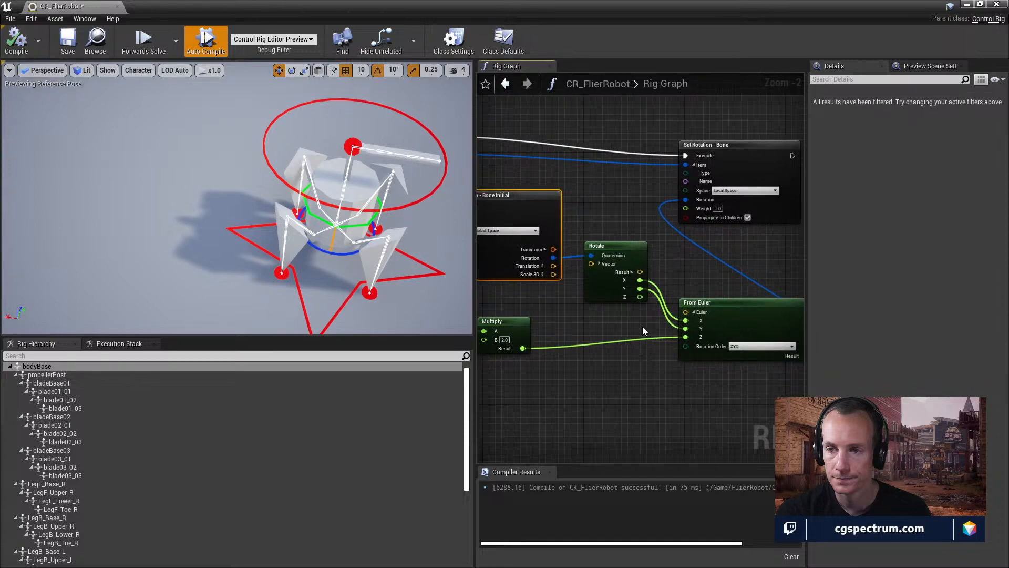
right_drag(643, 331, 583, 259)
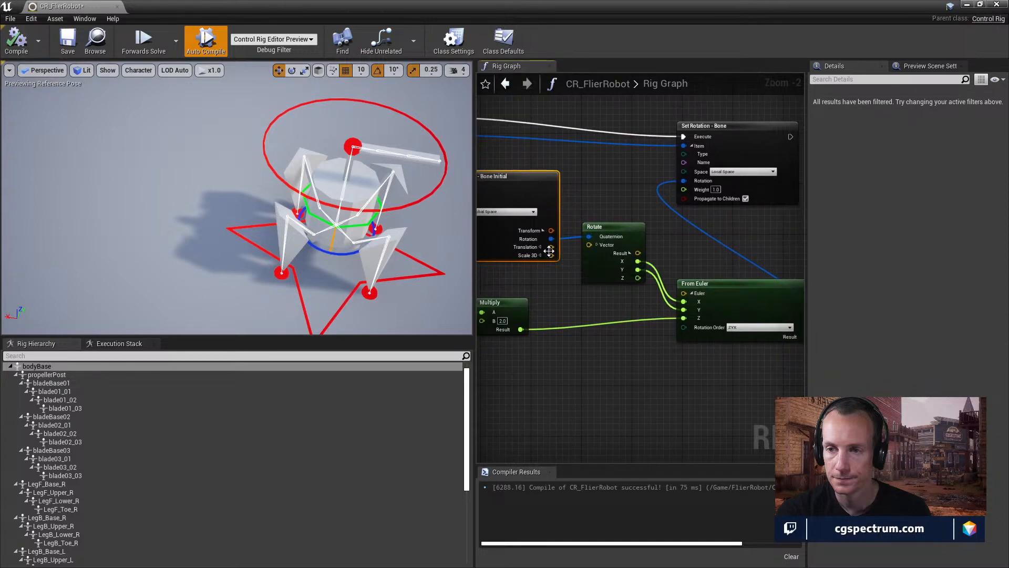
drag(550, 247, 587, 245)
right_drag(293, 135, 308, 185)
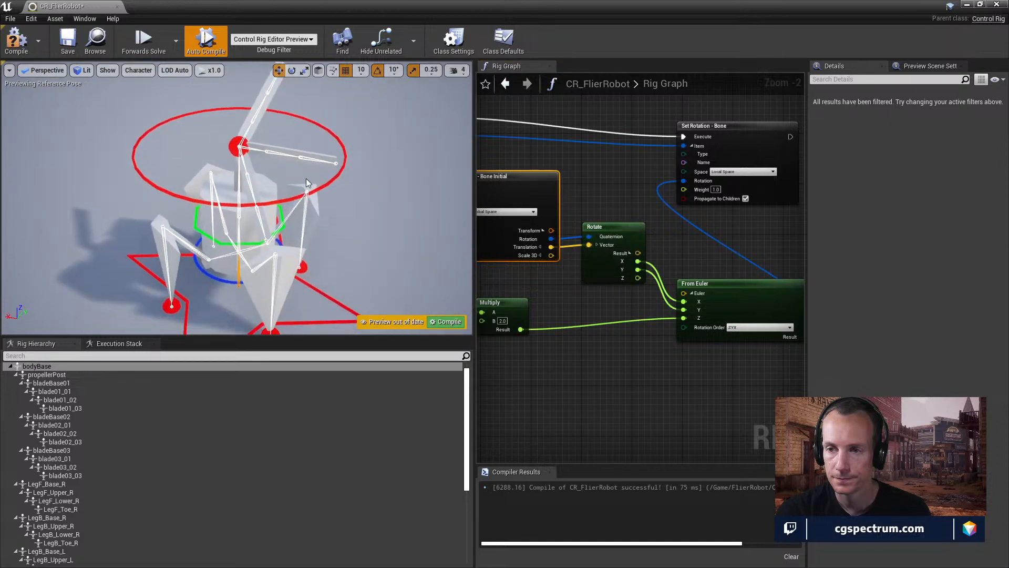
click(20, 45)
- Break the link into the Rotate node's Vector input and recompile the rig
right_drag(507, 257, 549, 286)
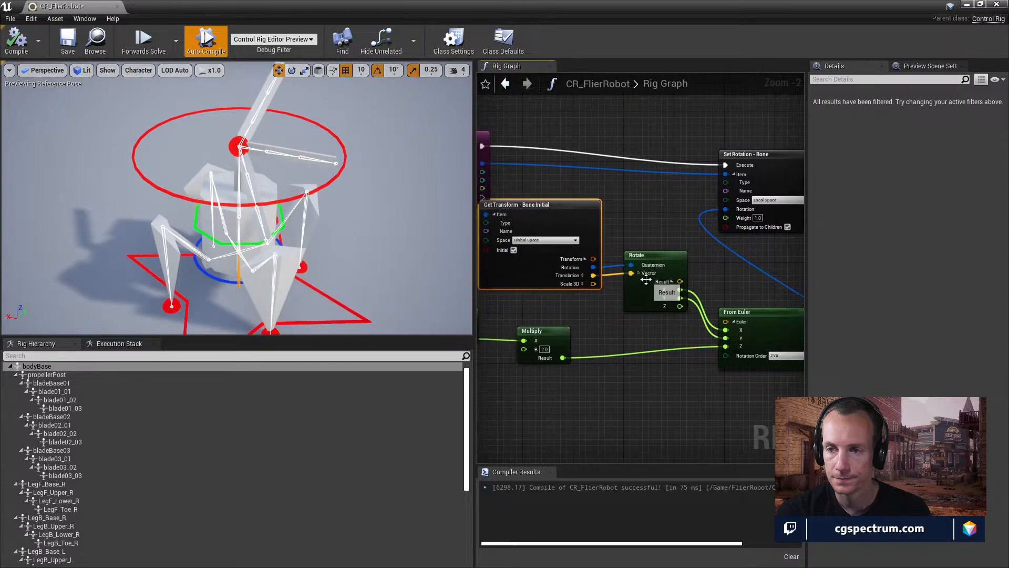
alt+click(631, 273)
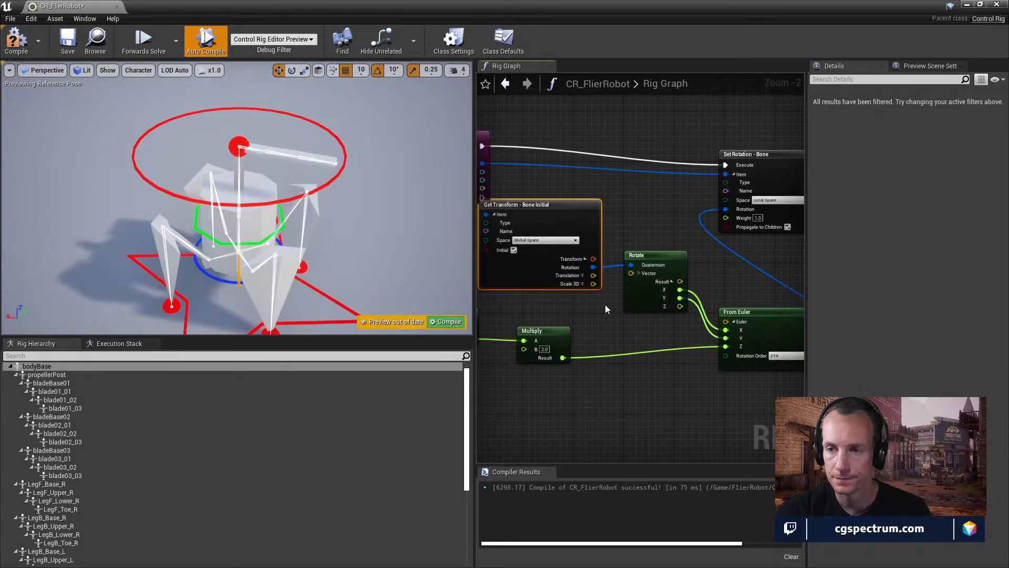
click(16, 41)
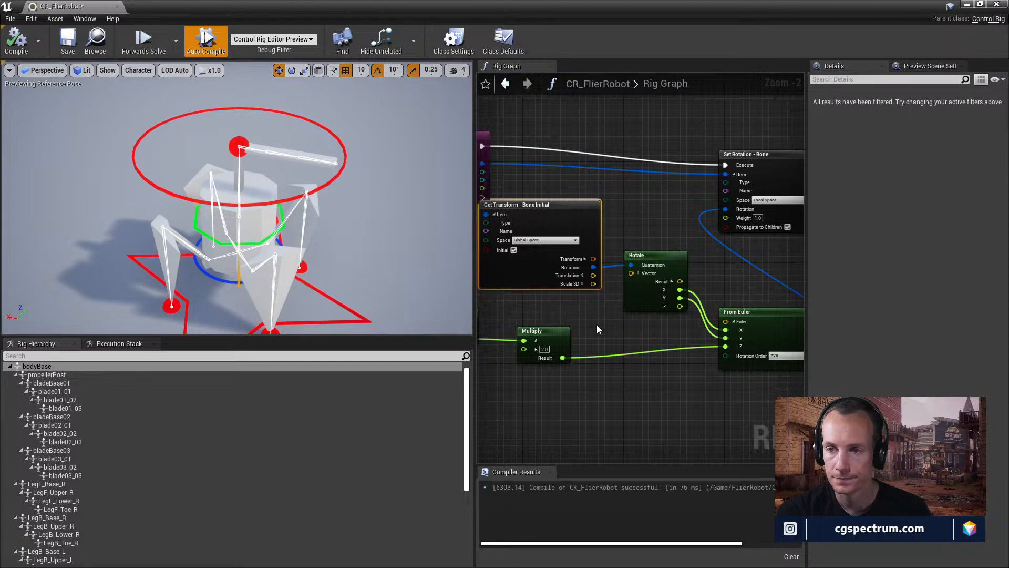
- Disable Propagate to Children on the Set Rotation - Bone node and examine the propeller blades in the preview
right_drag(652, 368, 626, 374)
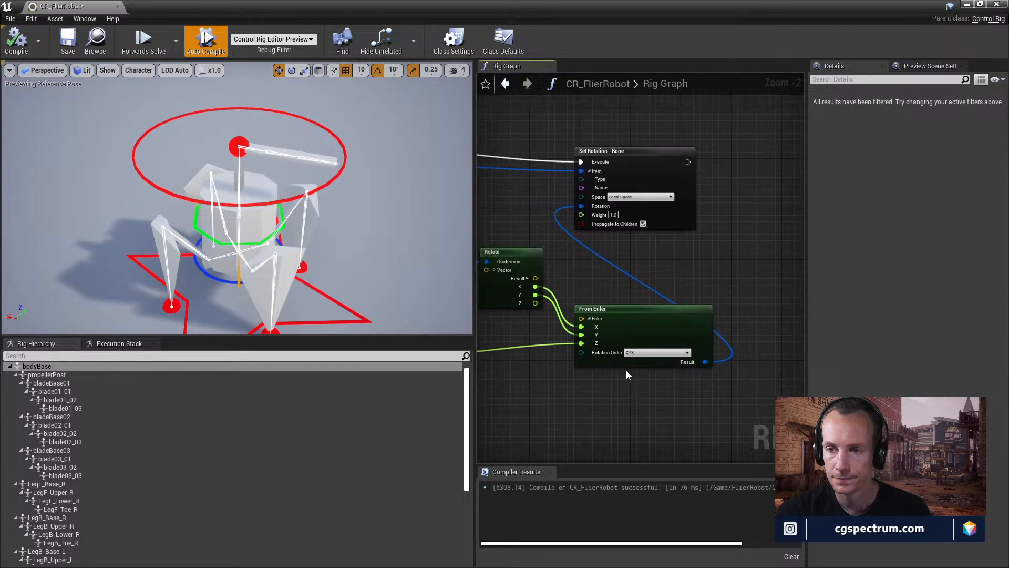
right_drag(597, 297, 731, 328)
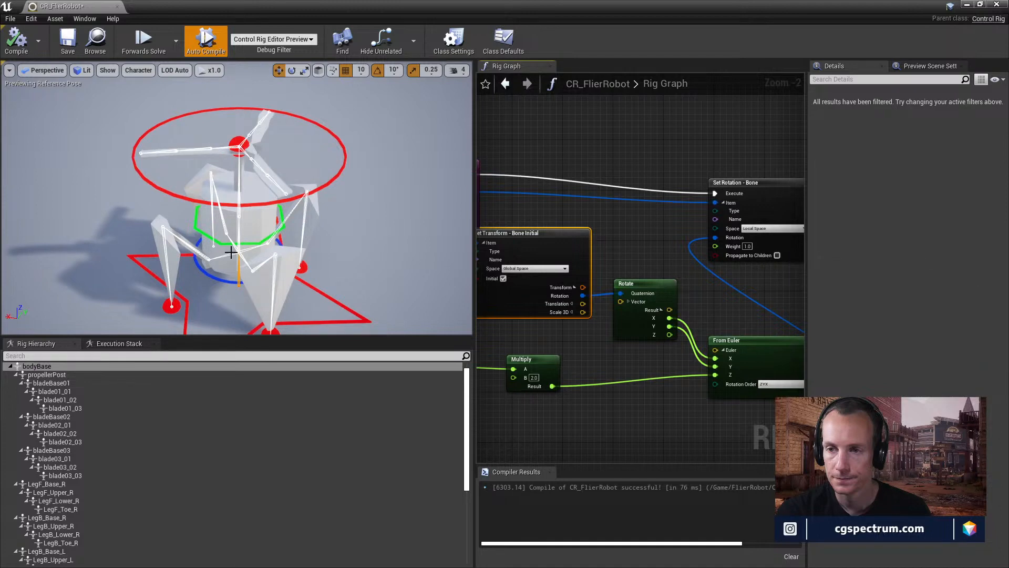
right_drag(734, 281, 715, 306)
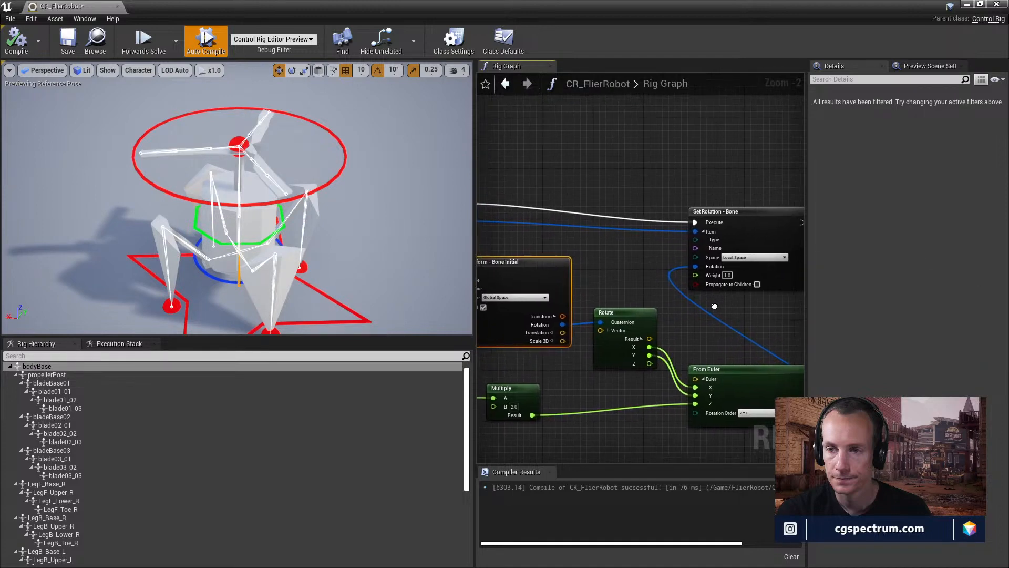
right_drag(368, 205, 297, 231)
- Disable Initial on the Get Transform - Bone node and set its space to Local Space
right_drag(616, 256, 717, 234)
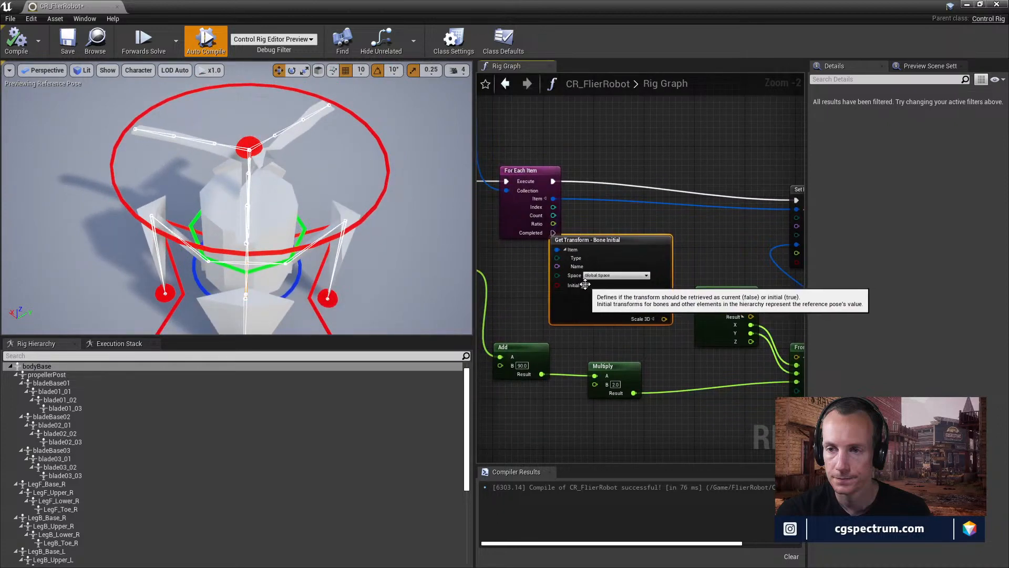
right_drag(612, 275, 541, 248)
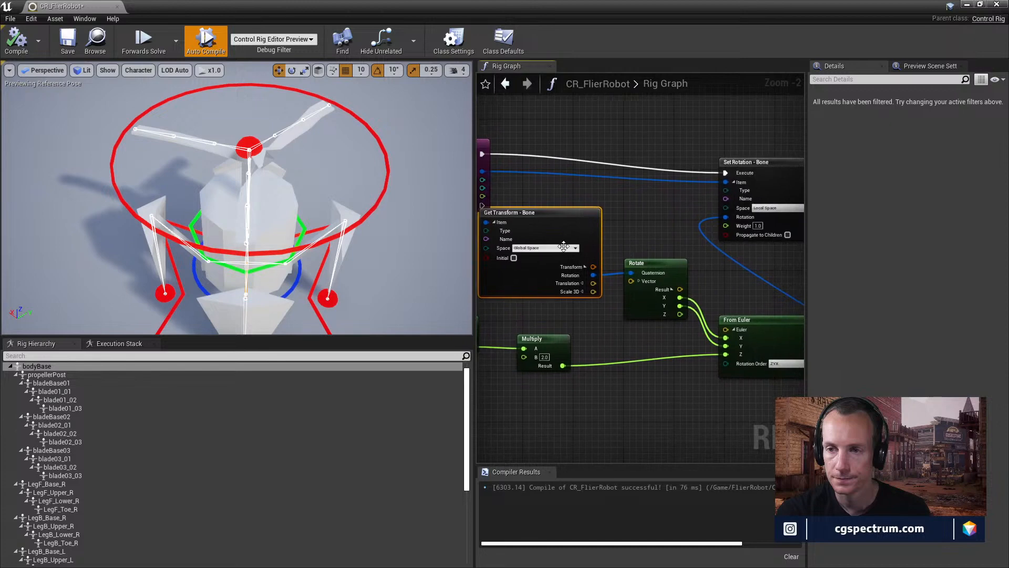
click(542, 248)
click(529, 256)
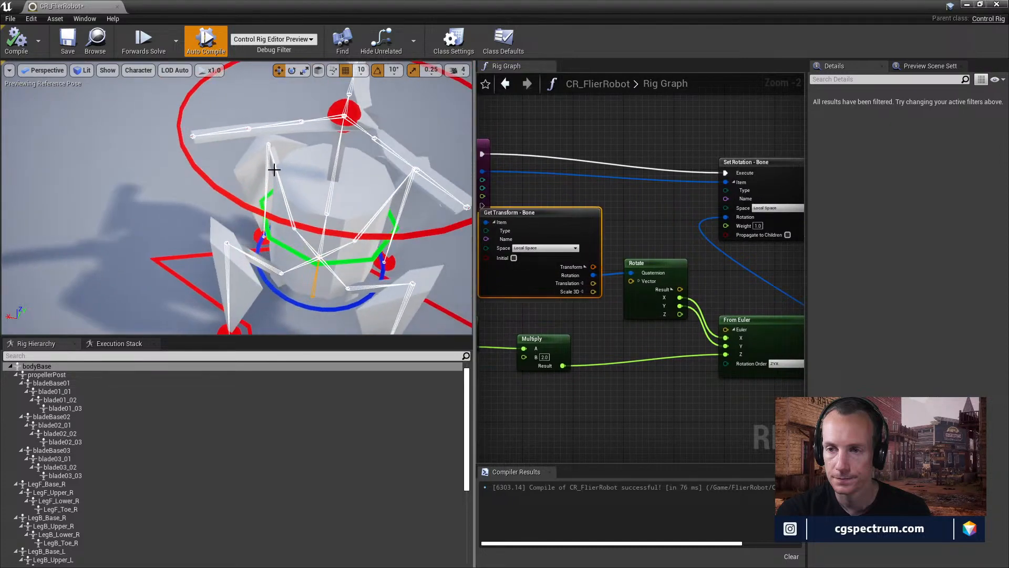
- Break the Execute link from the For Each Item node to the Set Rotation node, then compile and save the rig
right_drag(487, 159, 656, 219)
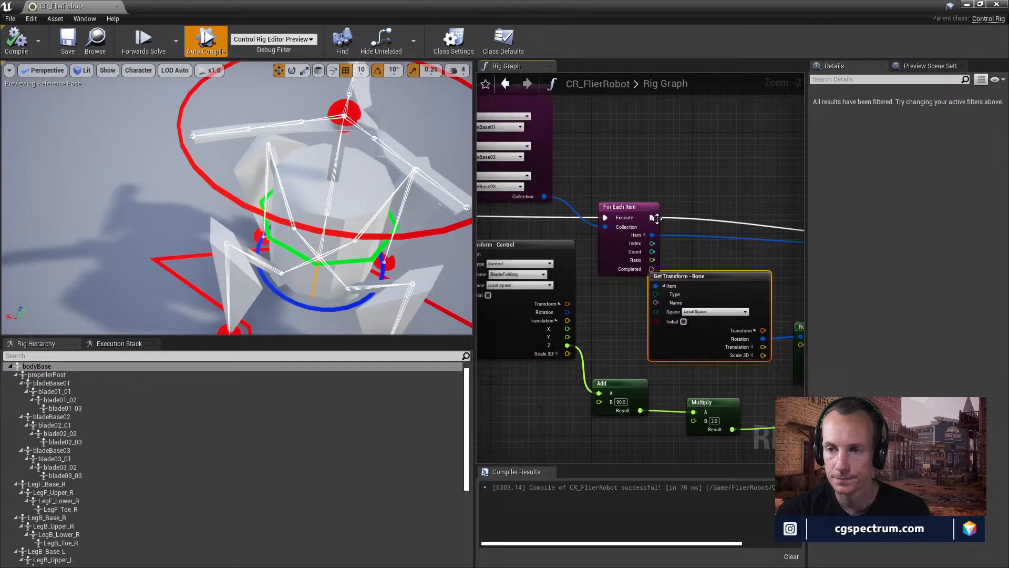
alt+click(654, 218)
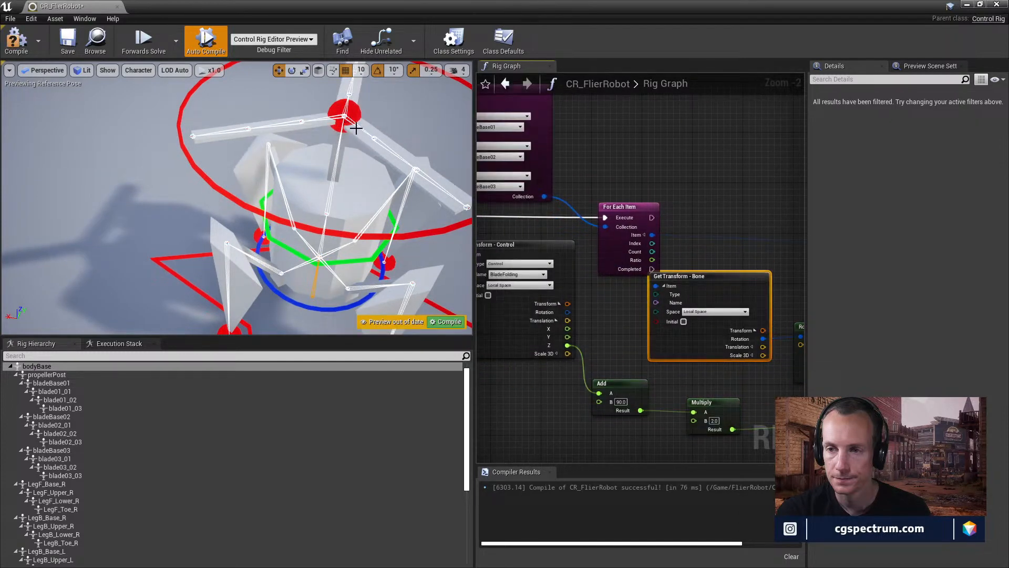
click(17, 40)
click(67, 41)
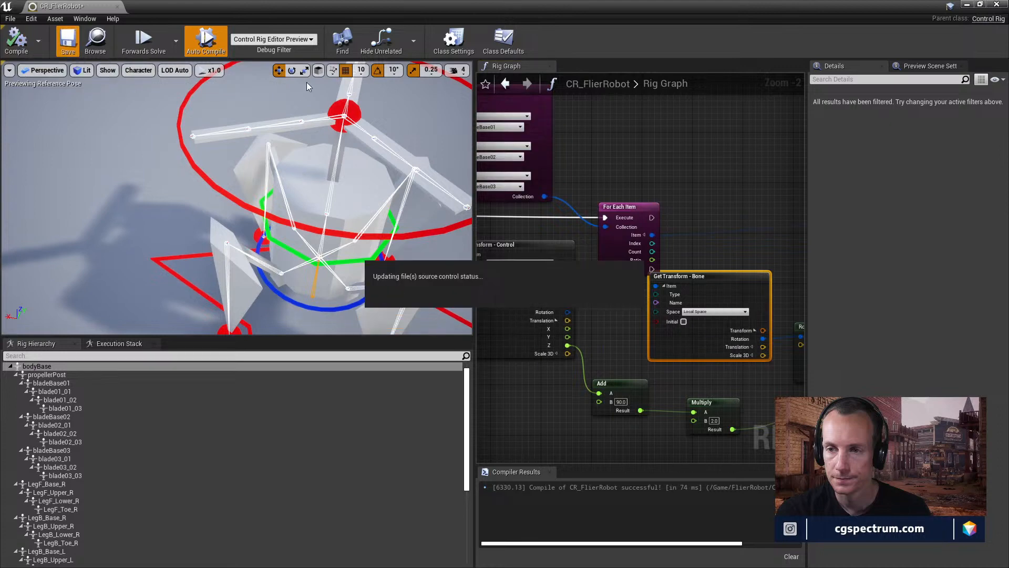
- Close the CR_FlierRobot control rig editor and return to the level editor with no asset selected
double_click(300, 5)
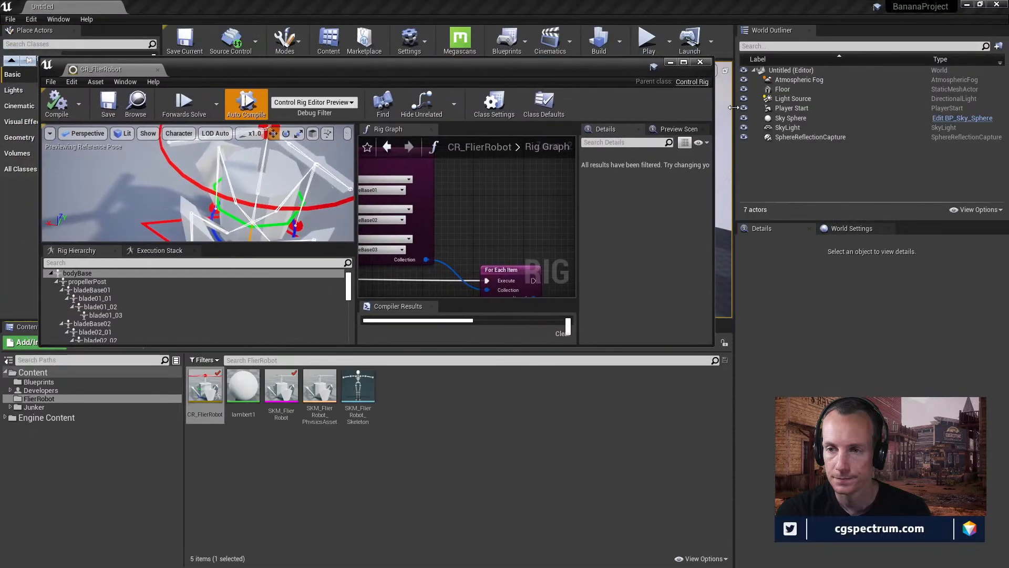
click(701, 63)
click(493, 425)
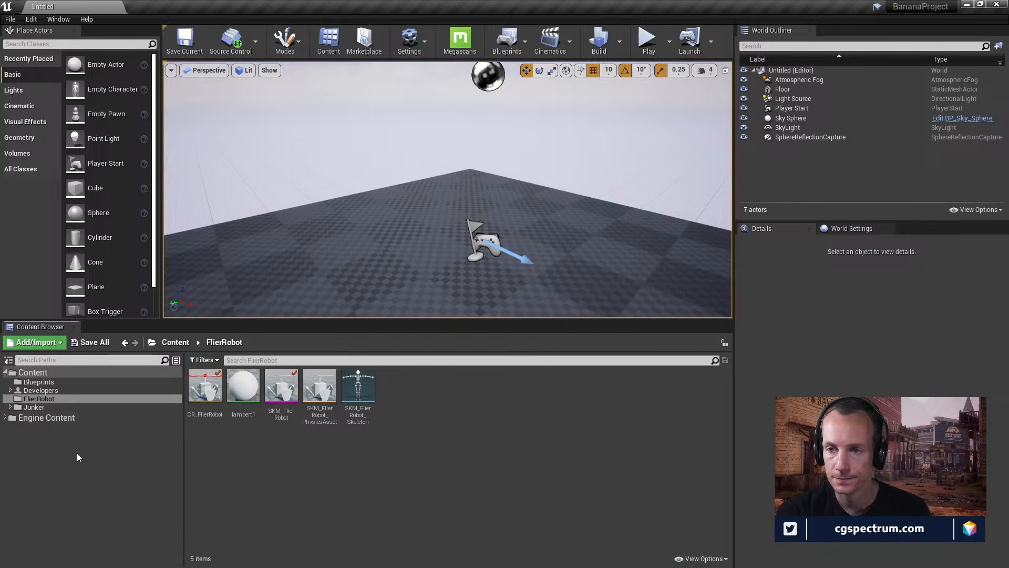
right_drag(369, 232, 368, 231)
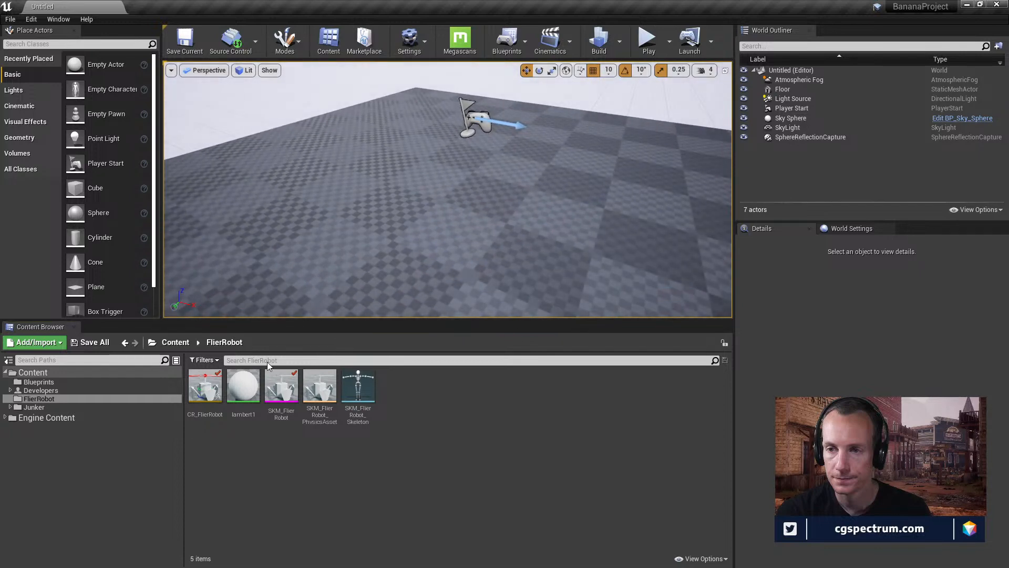
- Create a folder named Cinematics in the project's Content folder
click(33, 372)
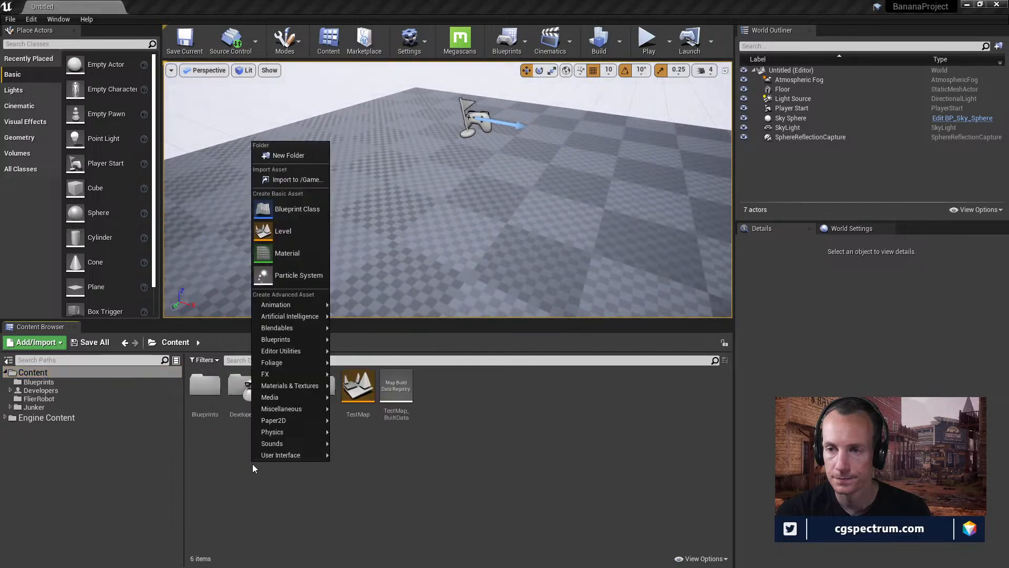
right_click(253, 456)
click(292, 157)
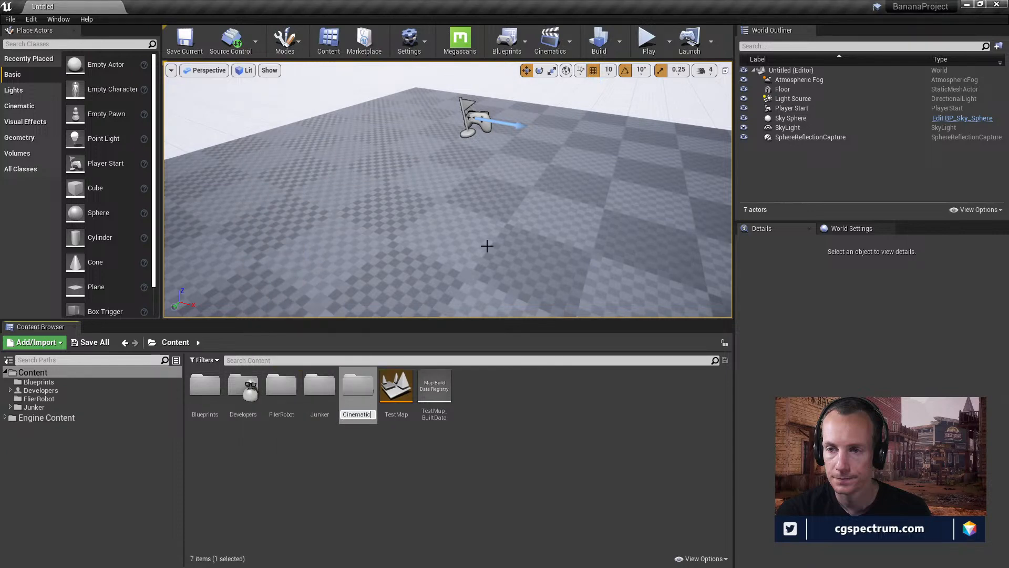
text(Cinematics)
key(Return)
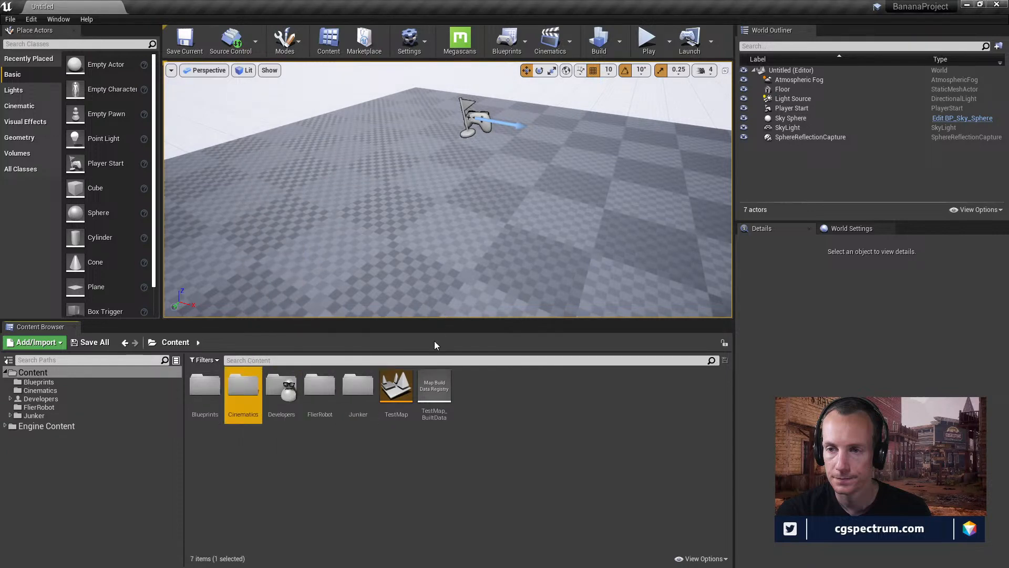
- Create a level sequence named Testing_FlierRobot in the Cinematics folder and save all modified assets
click(303, 464)
double_click(247, 391)
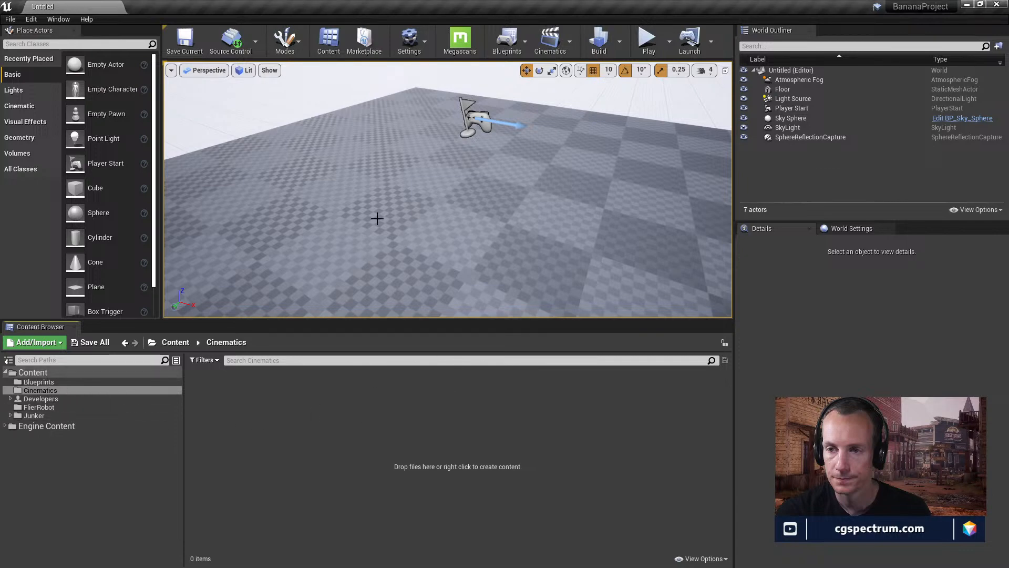
right_click(269, 402)
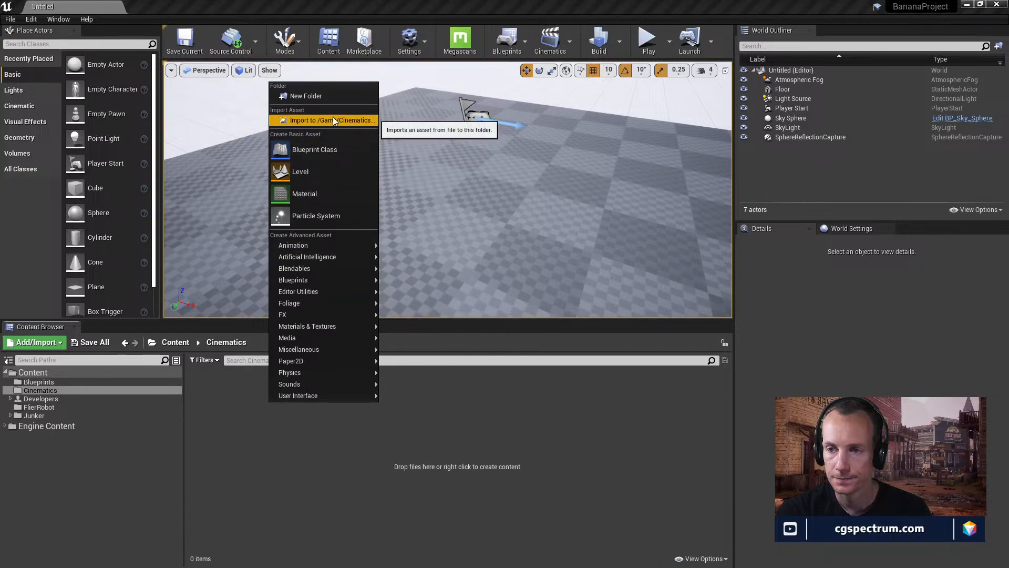
mouse_move(322, 279)
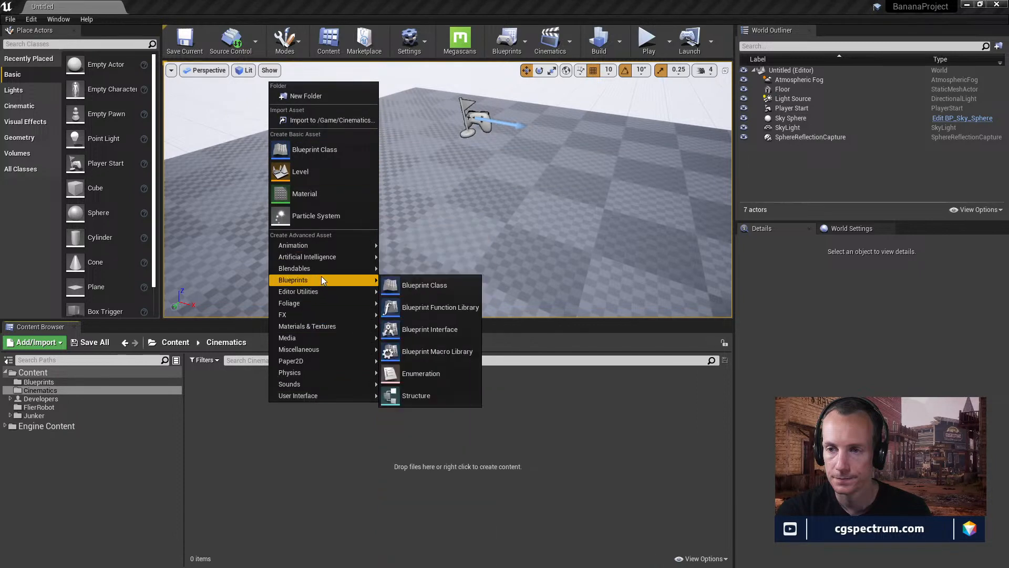
mouse_move(337, 339)
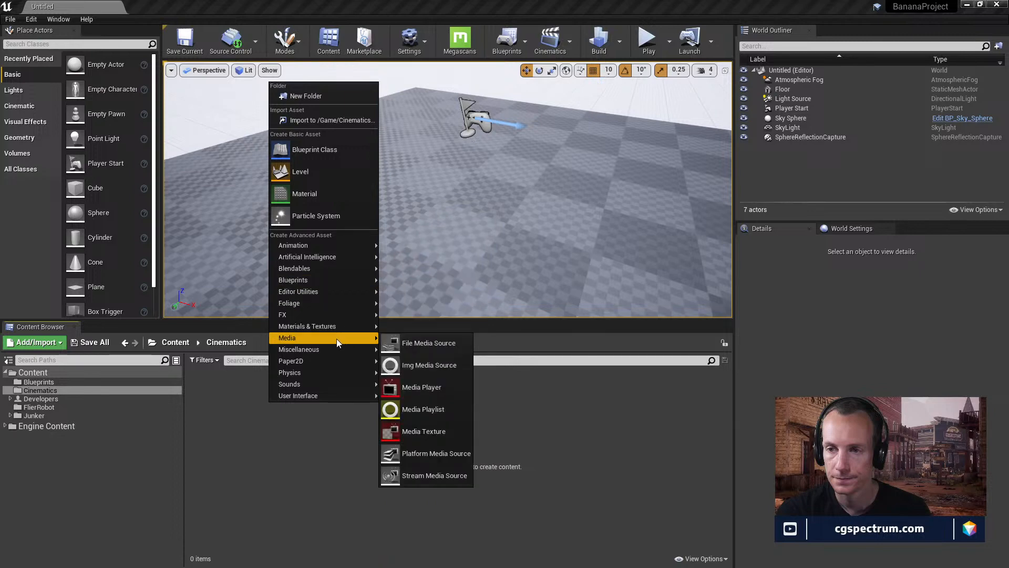
mouse_move(318, 245)
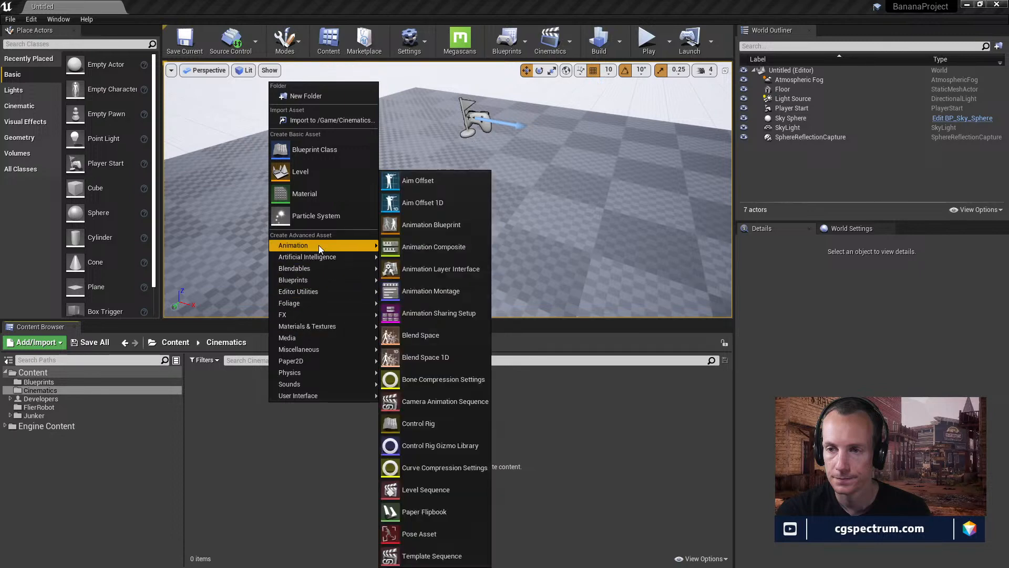
click(428, 490)
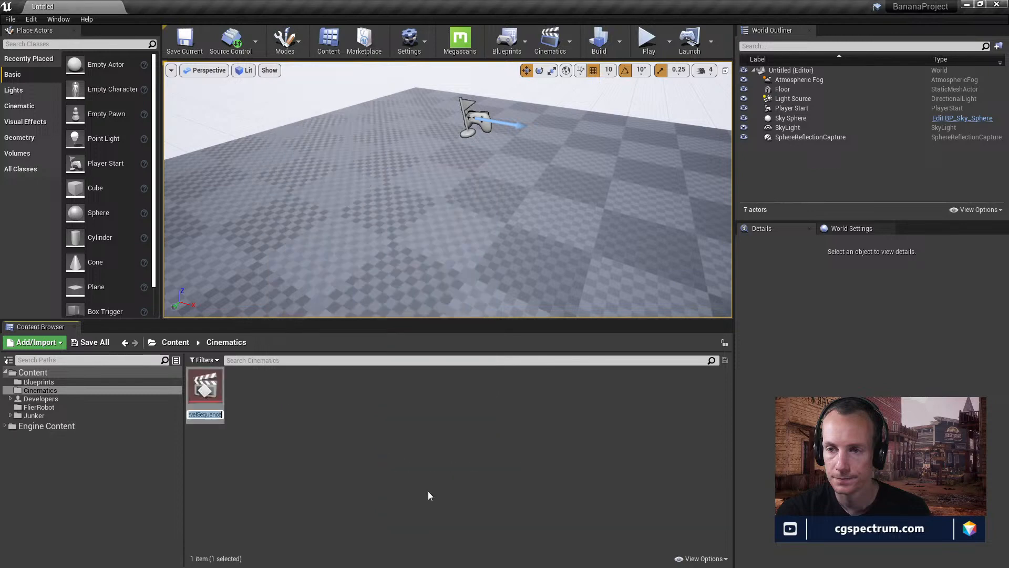
text(Testing)
text(_FlierRobo)
text(t)
key(Return)
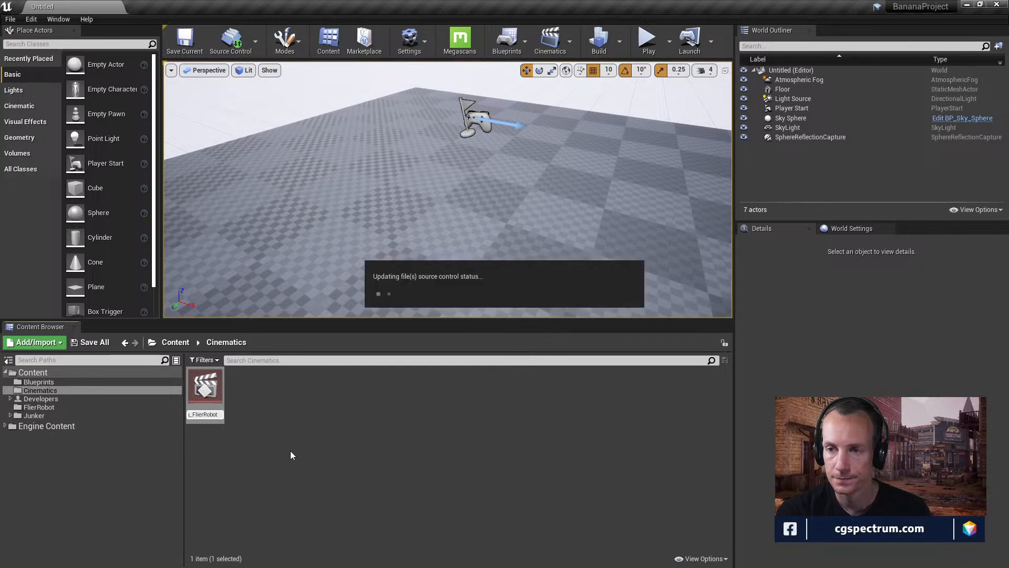
click(89, 342)
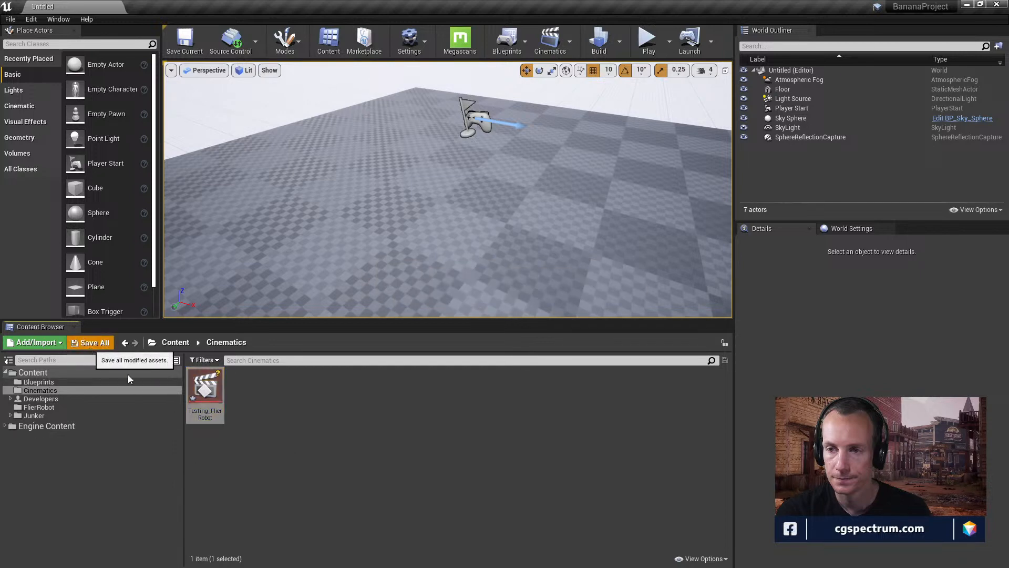
click(588, 383)
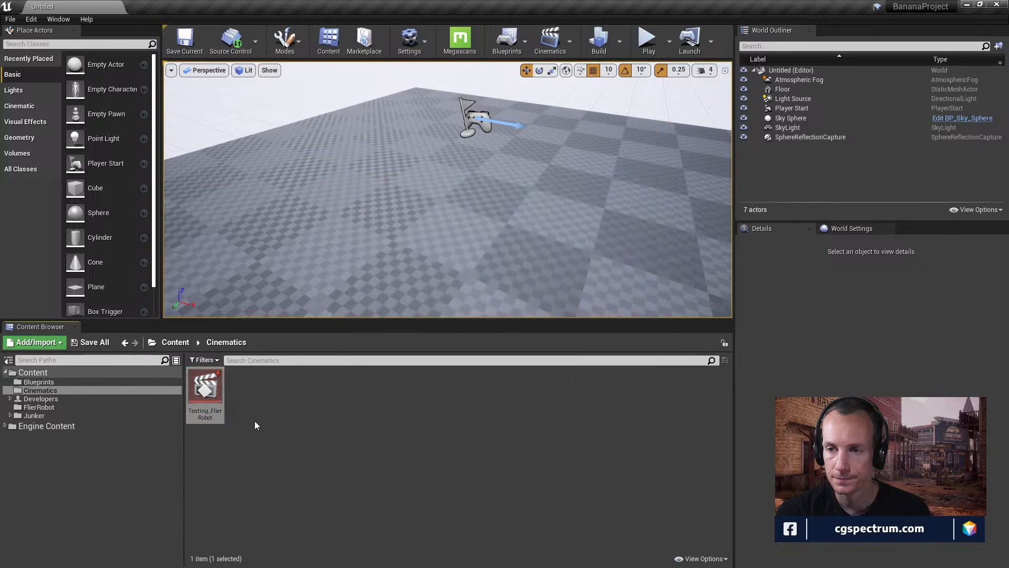
- Open the Testing_FlierRobot level sequence in Sequencer
double_click(205, 389)
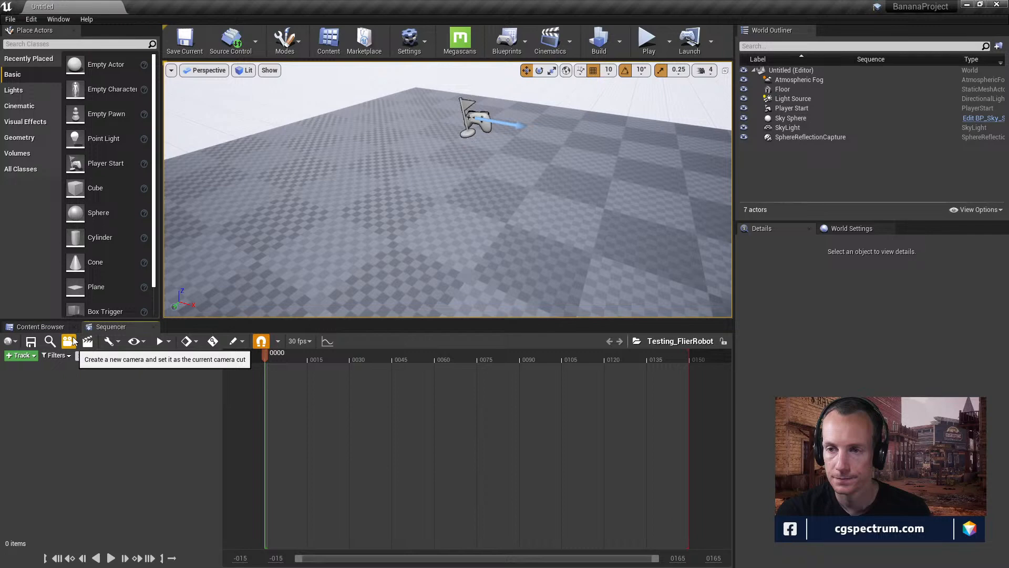
click(59, 324)
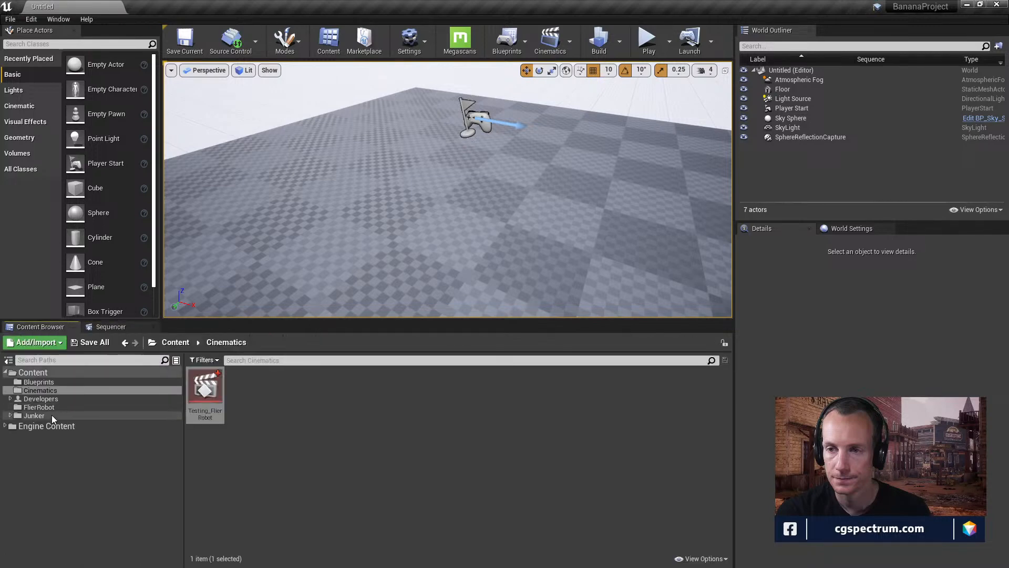
click(118, 326)
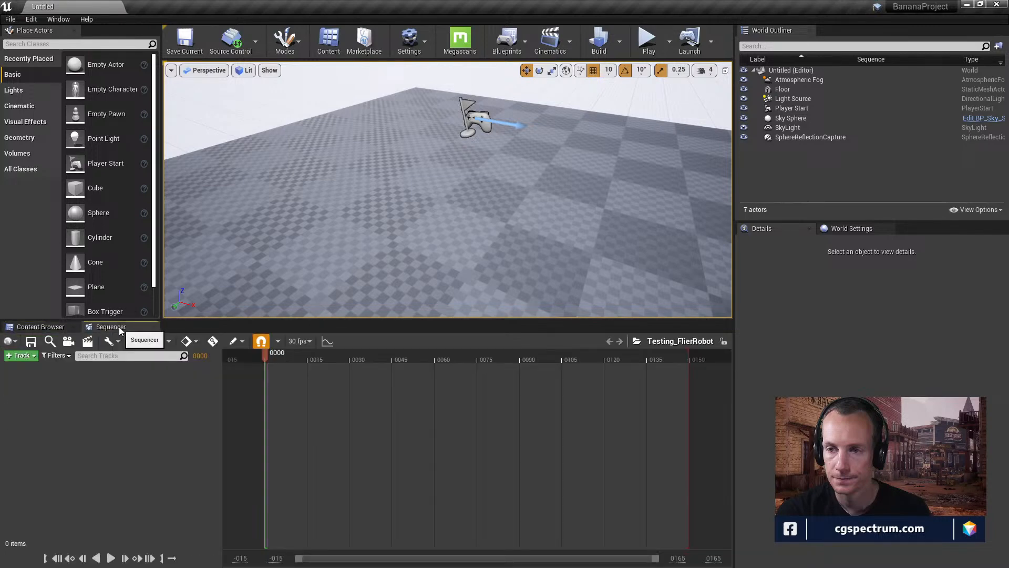
- Place the CR_FlierRobot control rig from the FlierRobot folder into the level, expand its control tracks and save the sequence
click(45, 327)
click(43, 382)
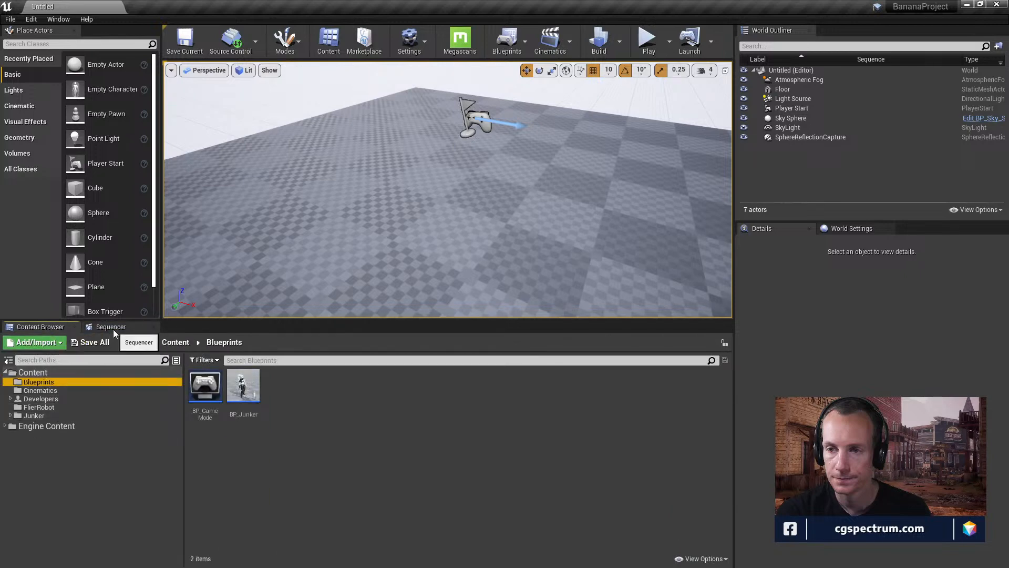
click(39, 407)
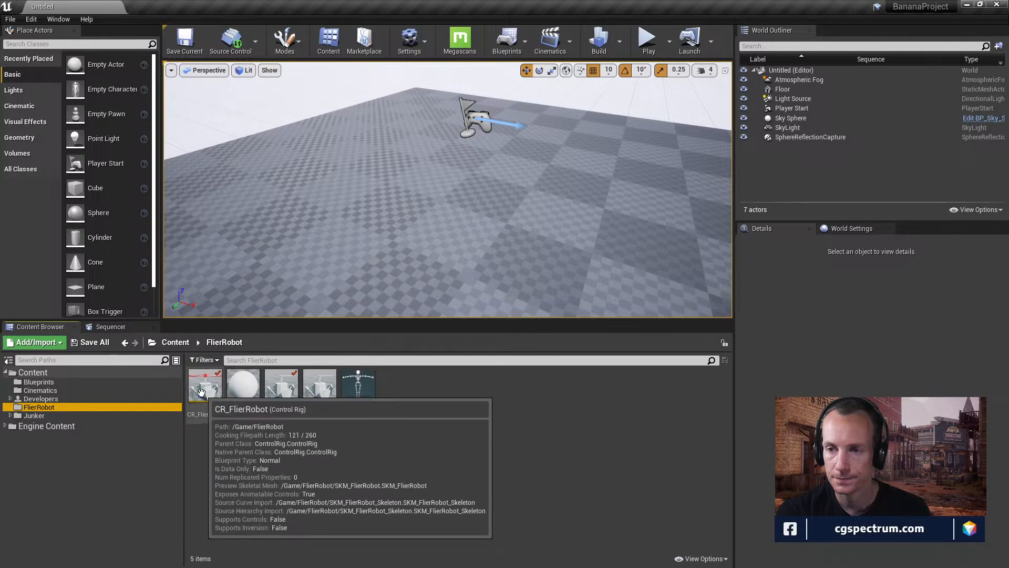
drag(201, 393, 468, 223)
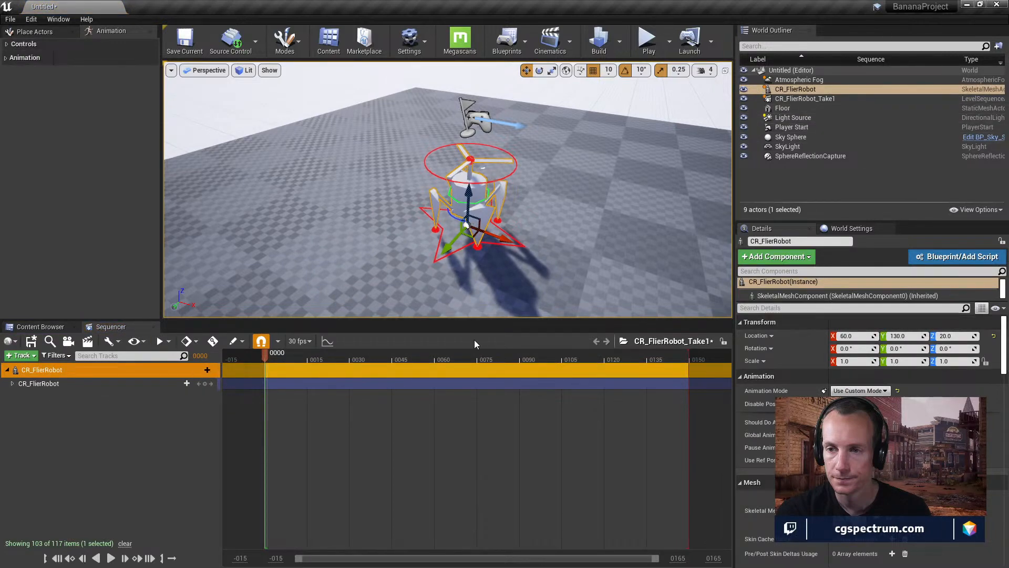
click(14, 384)
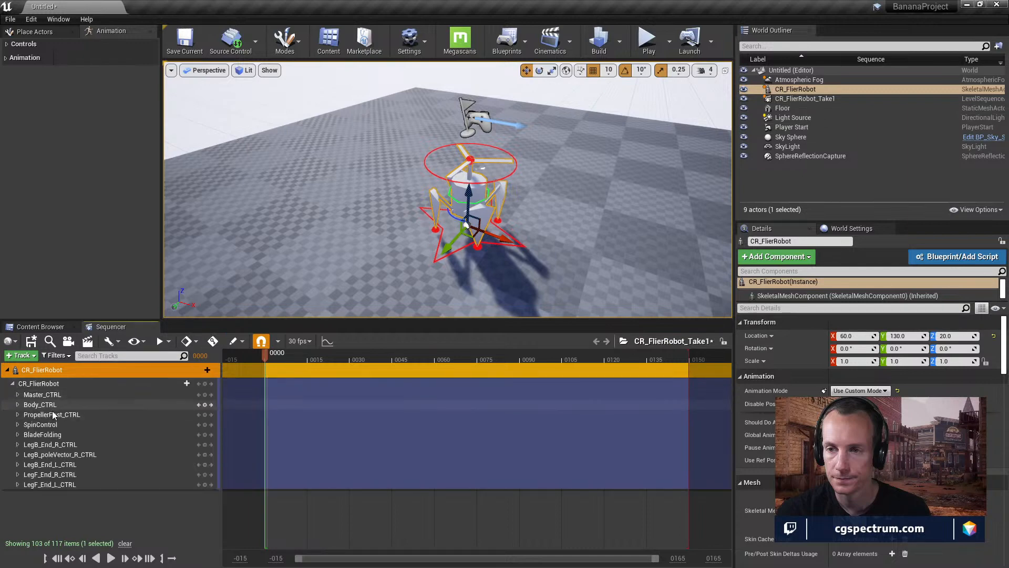
click(33, 342)
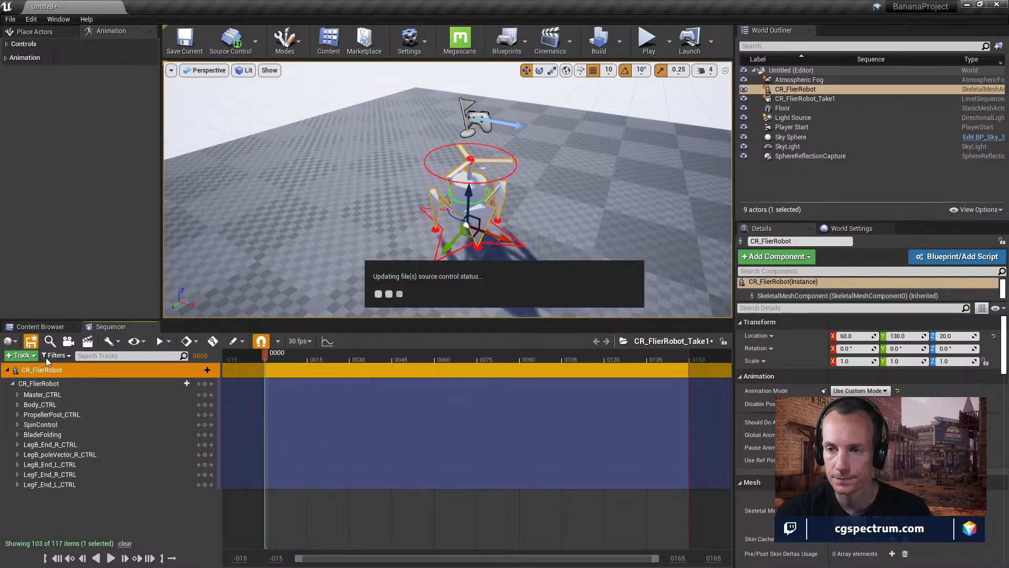
- Check the Testing_FlierRobot sequence from the Cinematics folder in Sequencer, then close Sequencer
click(46, 330)
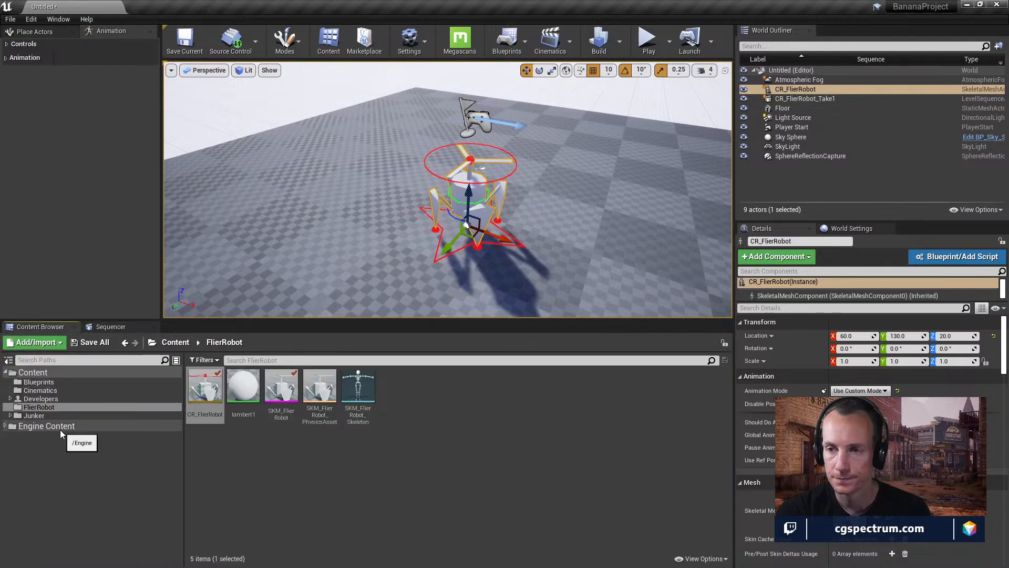
click(41, 391)
click(202, 400)
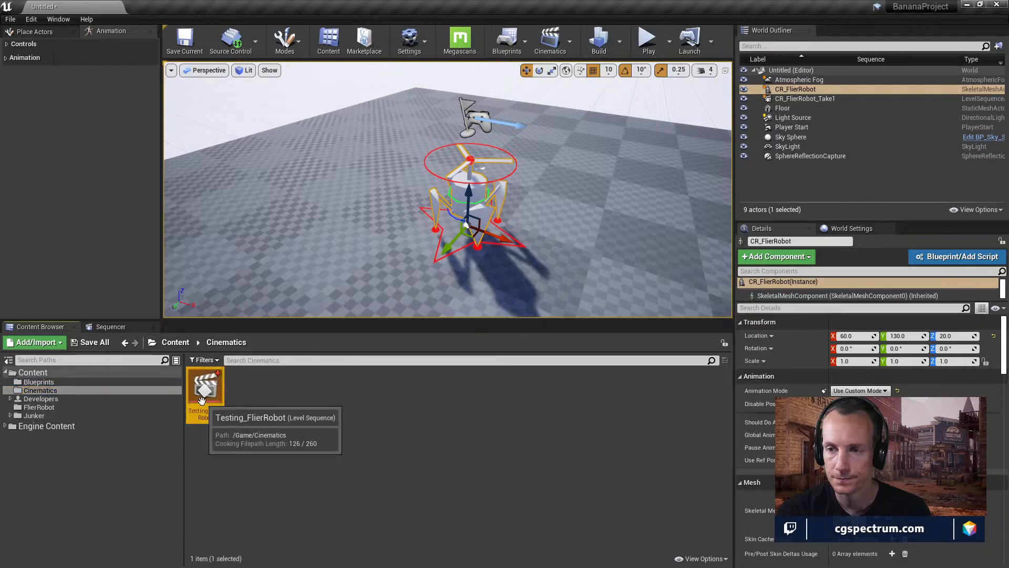
double_click(202, 401)
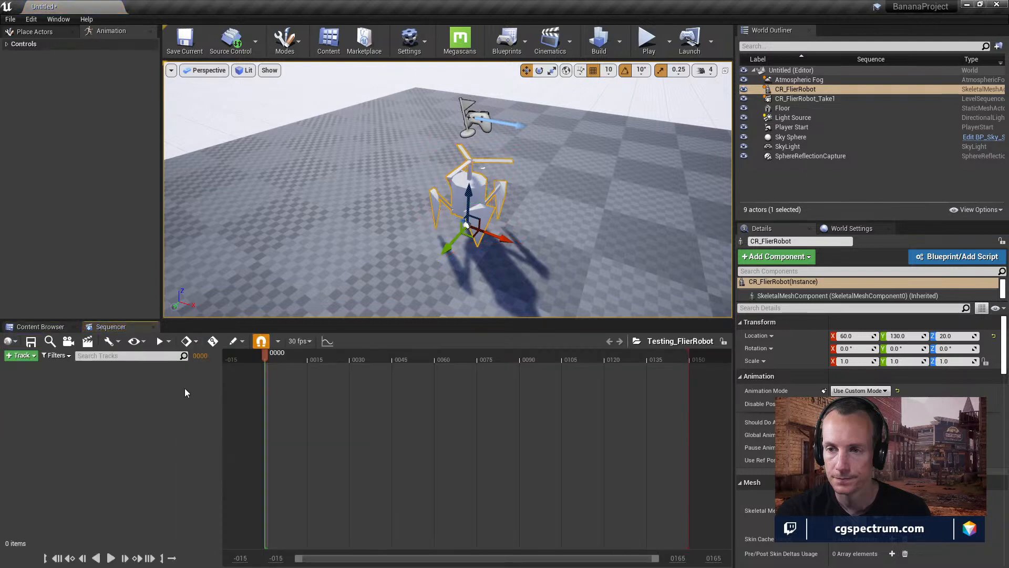
click(154, 327)
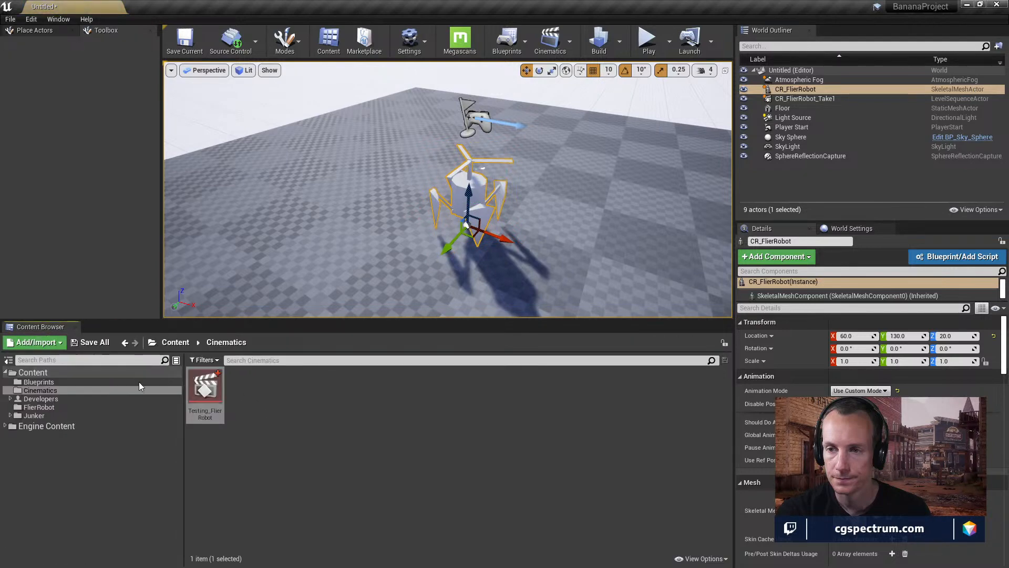
- Delete the Testing_FlierRobot level sequence from the Cinematics folder
right_click(203, 402)
click(277, 225)
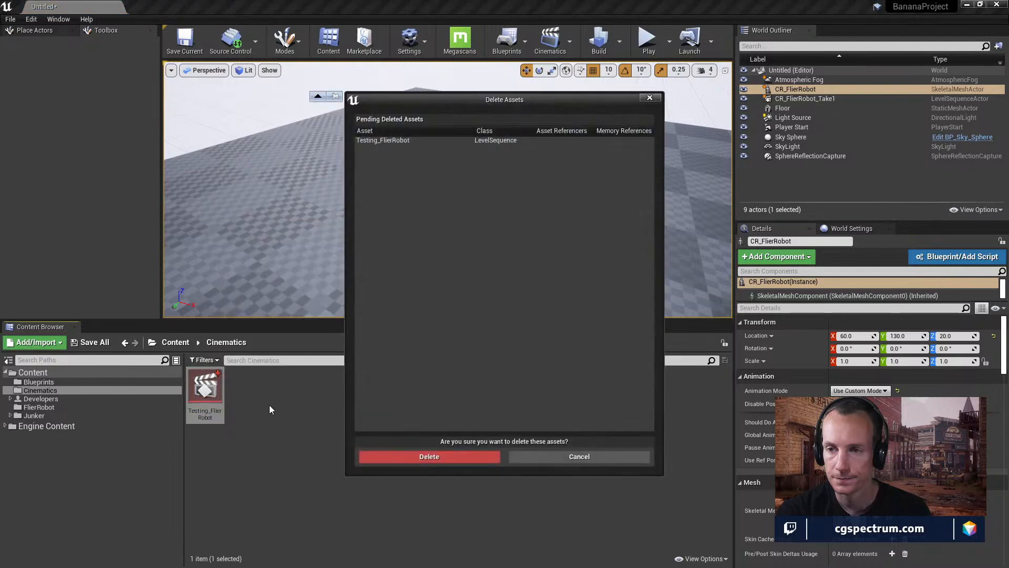
click(427, 456)
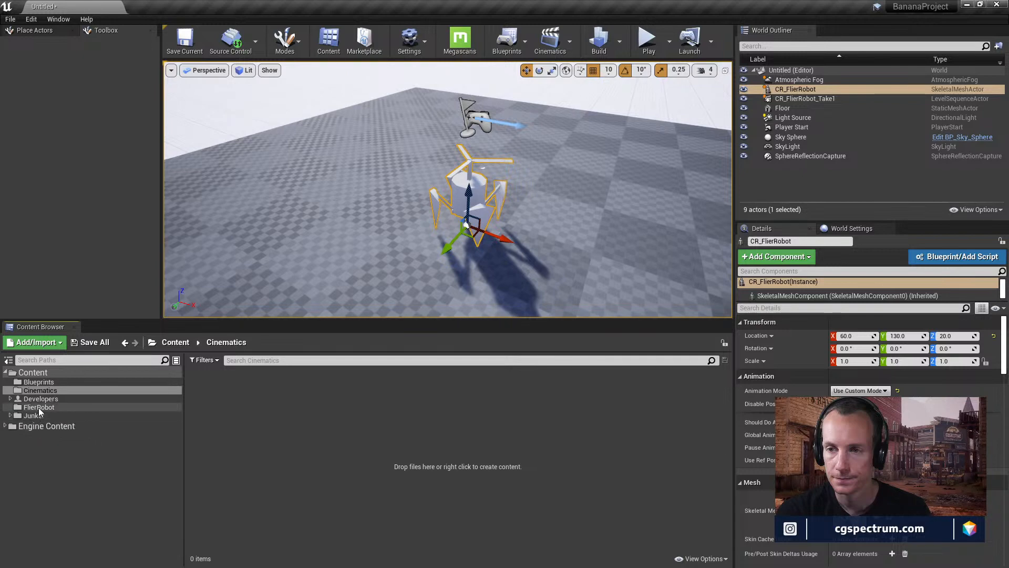
- Move the CR_FlierRobot_Take1 level sequence from Content into the Cinematics folder and open it in Sequencer
click(40, 374)
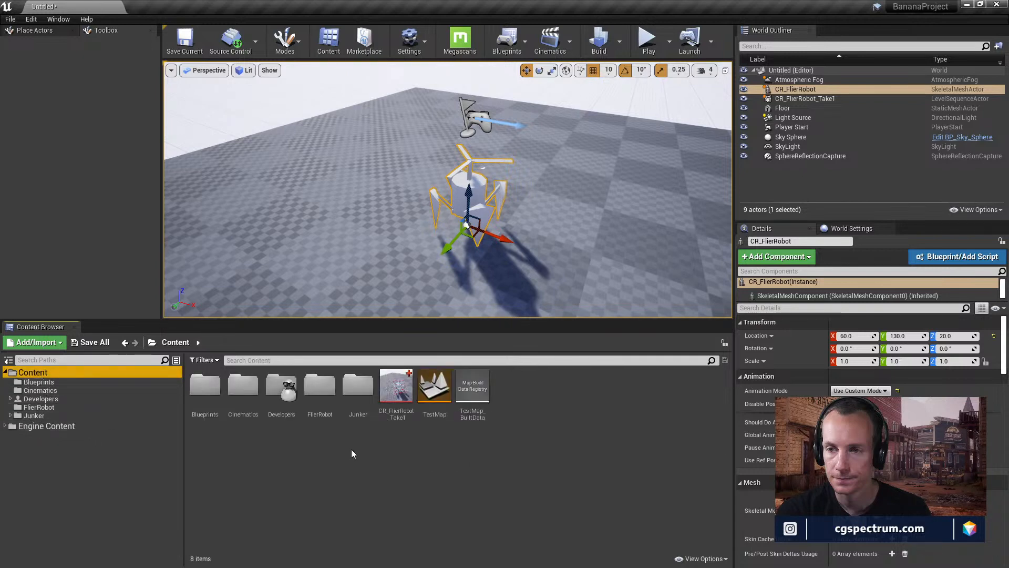
click(395, 398)
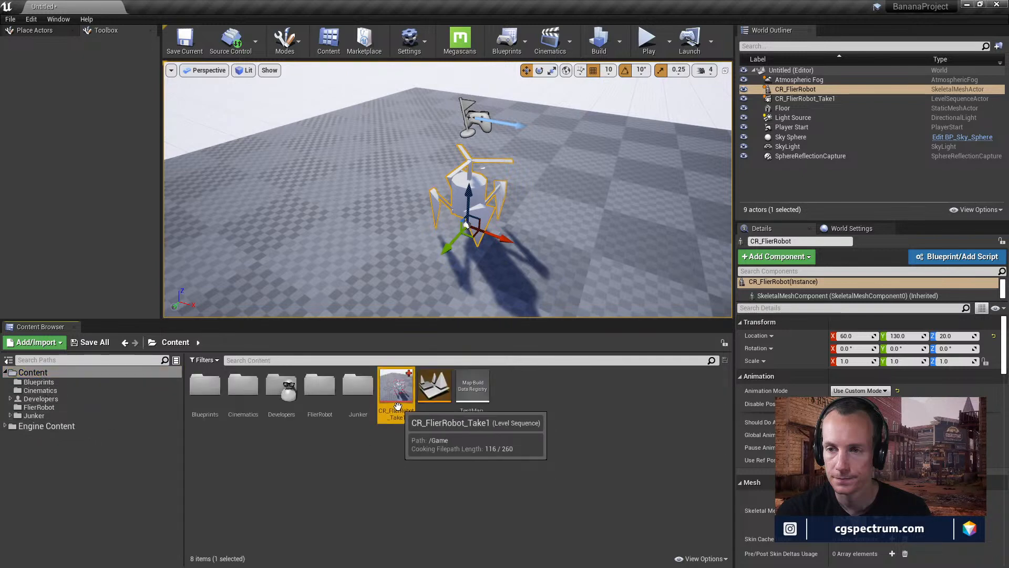
drag(395, 403, 249, 408)
click(274, 422)
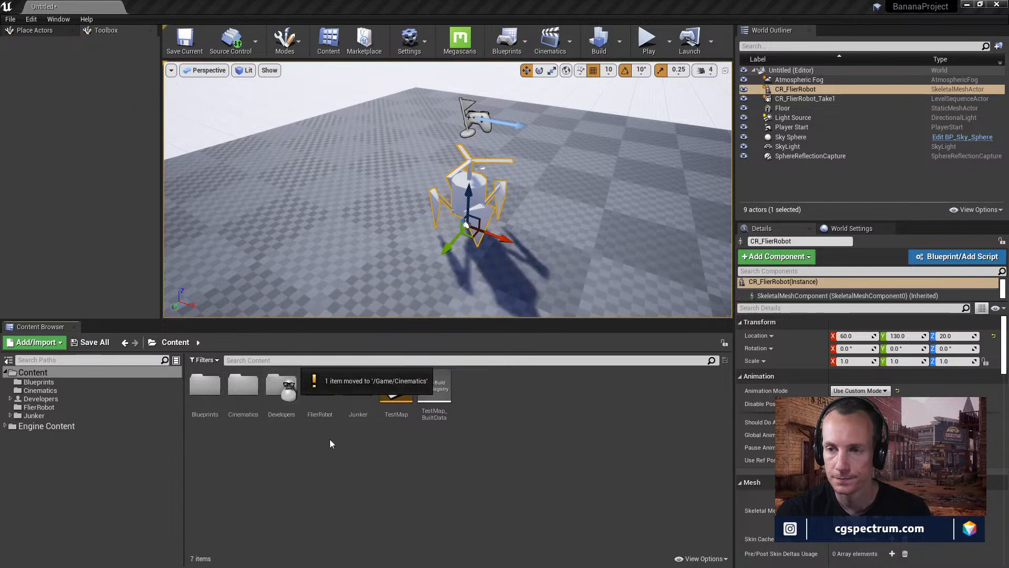
double_click(244, 394)
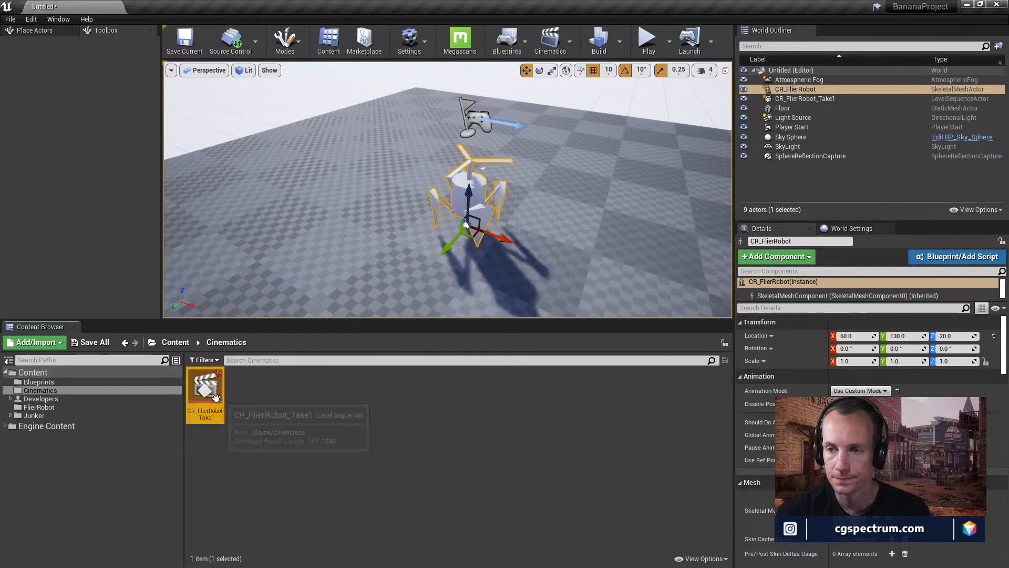
double_click(205, 388)
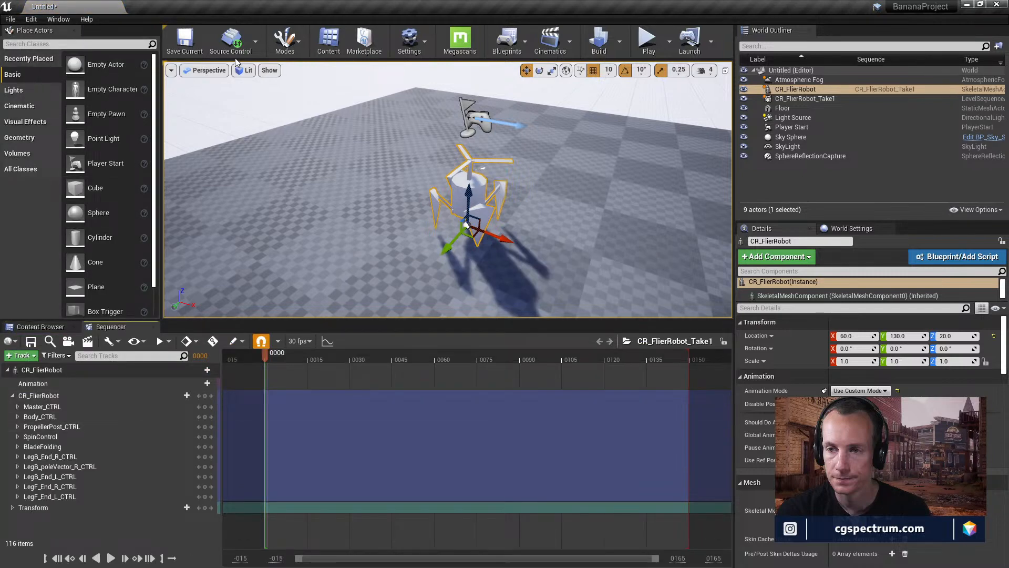
- Enable Animation mode and select the CR_FlierRobot control rig track to show the robot's controls
click(295, 40)
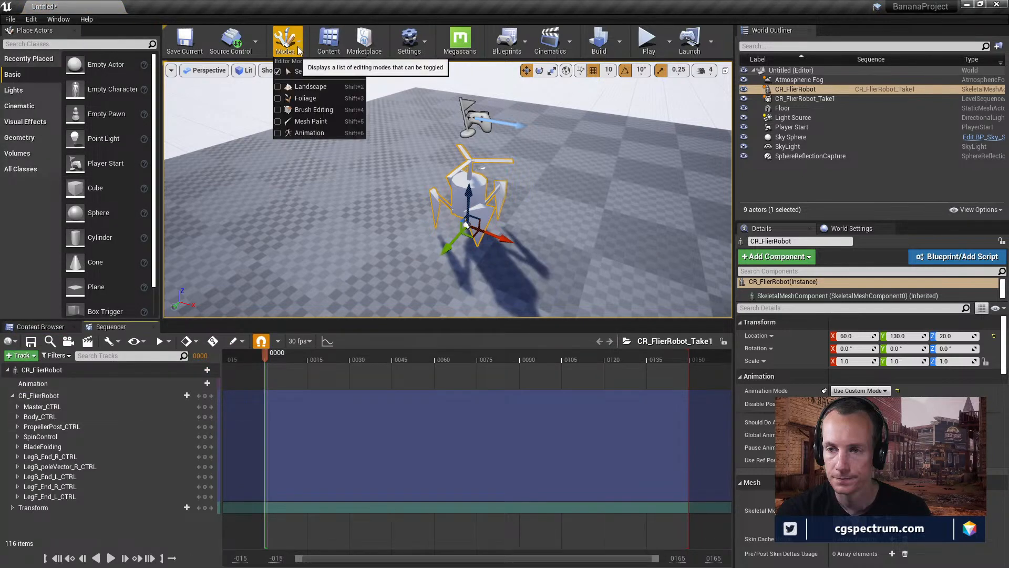
click(278, 136)
click(7, 44)
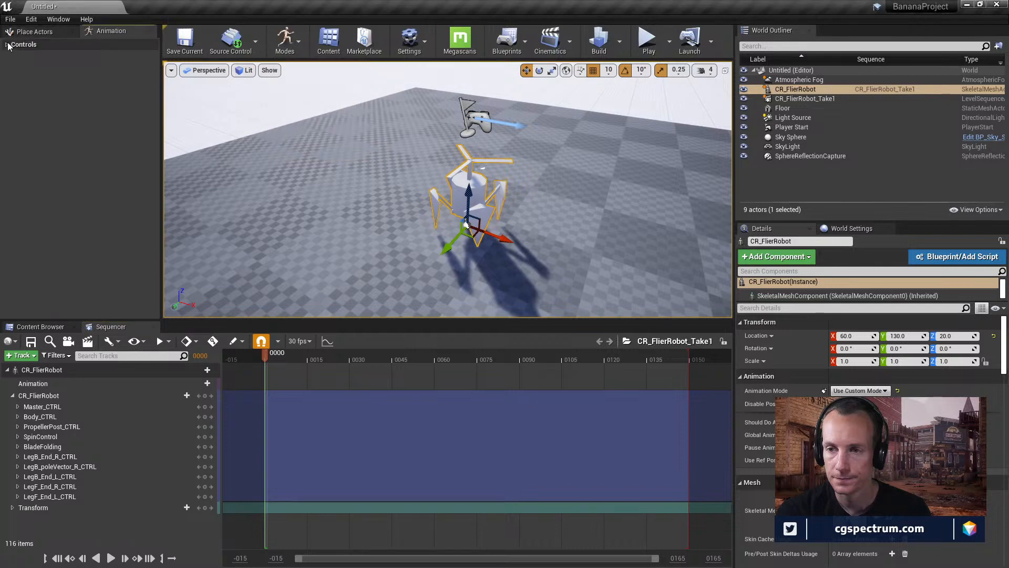
click(48, 395)
right_drag(569, 188, 382, 133)
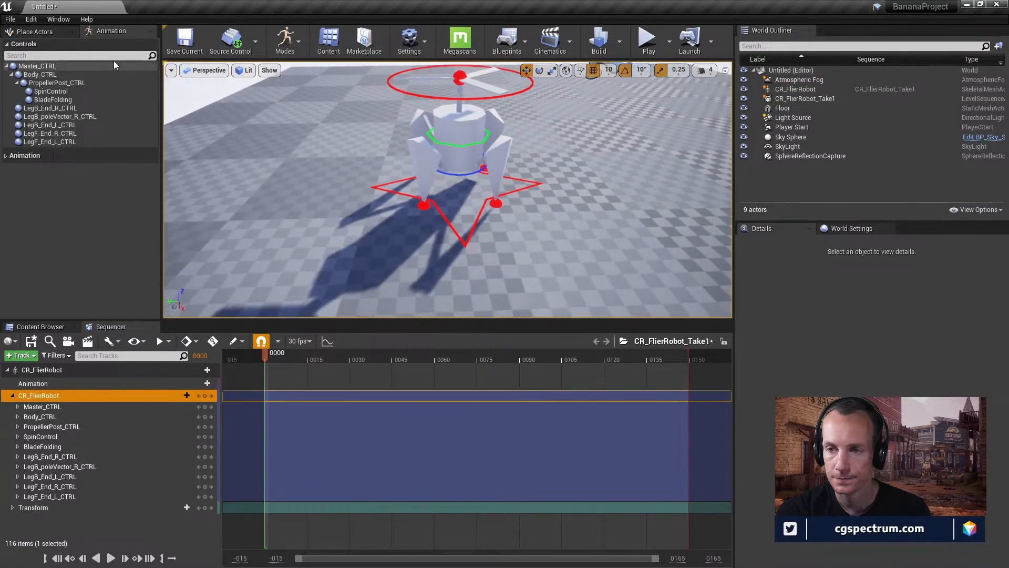
- Close the Animation panel and try to bring it back by choosing Animation mode again
click(150, 32)
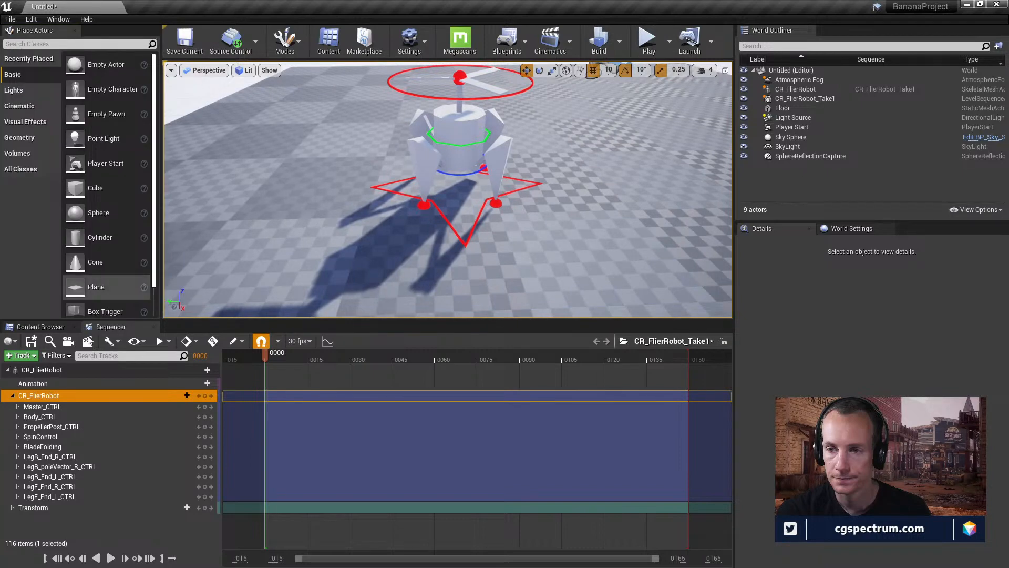
click(42, 416)
click(45, 396)
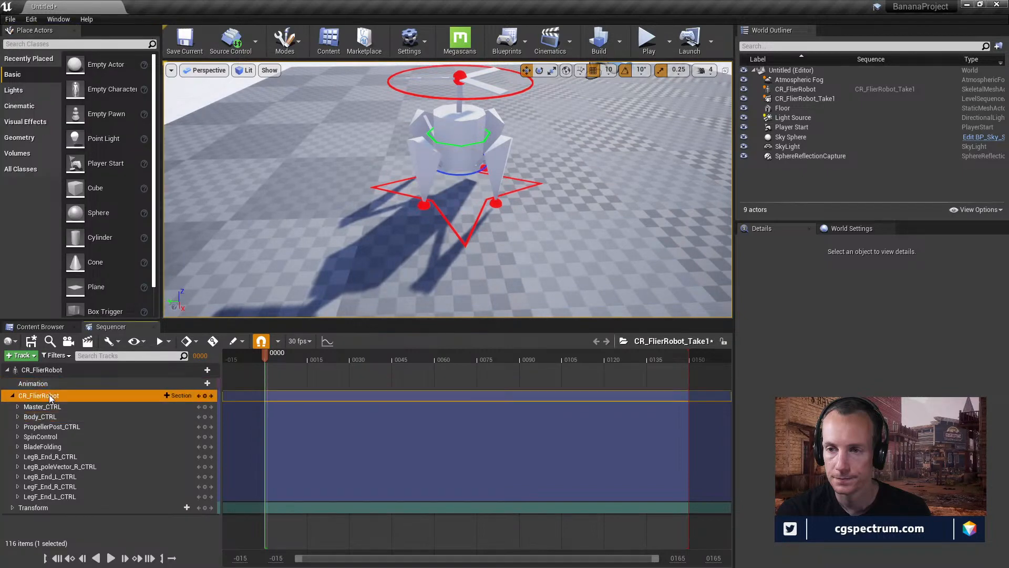
click(295, 49)
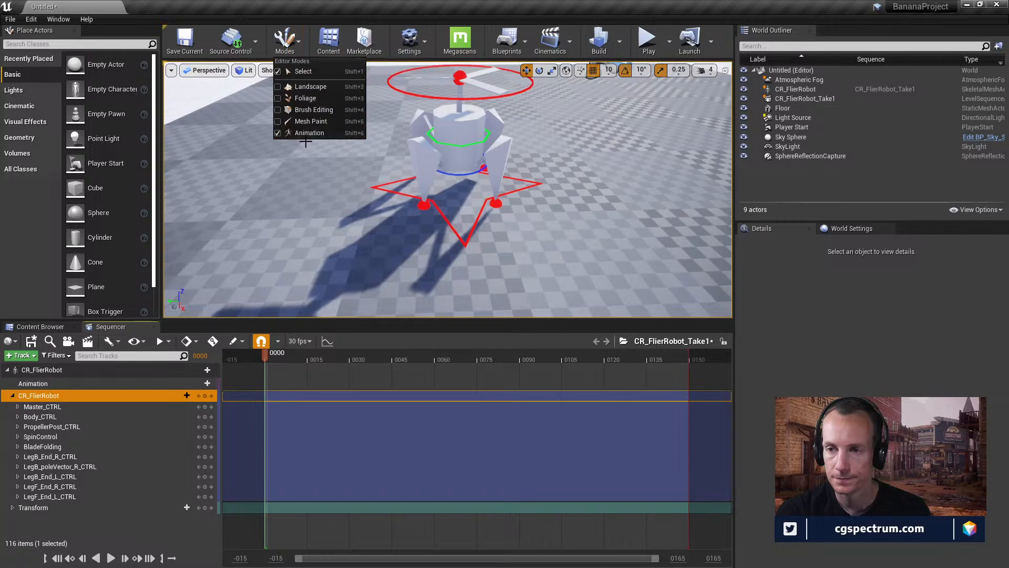
click(305, 126)
click(293, 51)
click(295, 131)
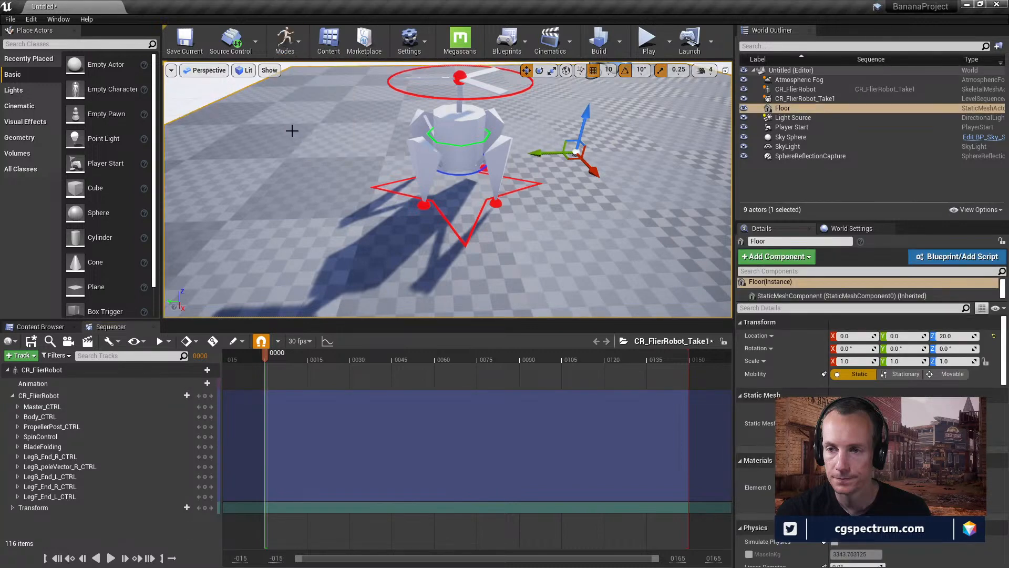
click(291, 42)
click(302, 132)
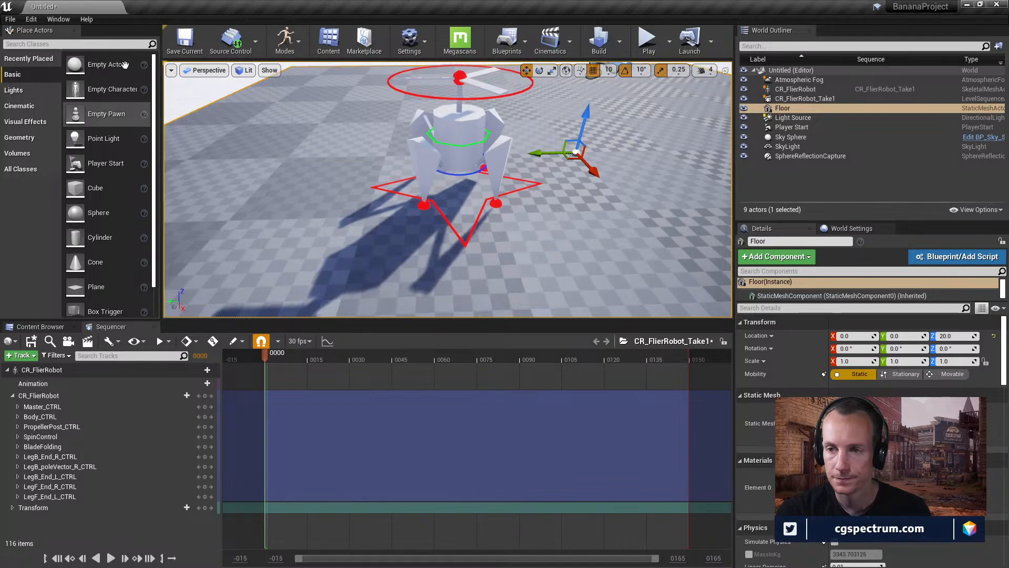
- Switch to Select mode and back to Animation mode to restore the Animation panel, and select the CR_FlierRobot control rig track
click(284, 39)
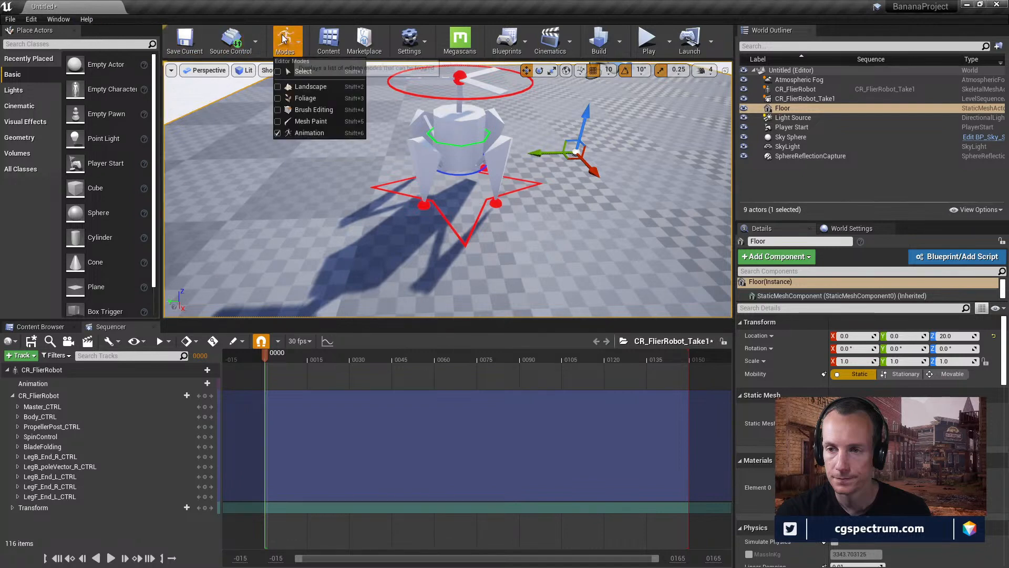
click(302, 72)
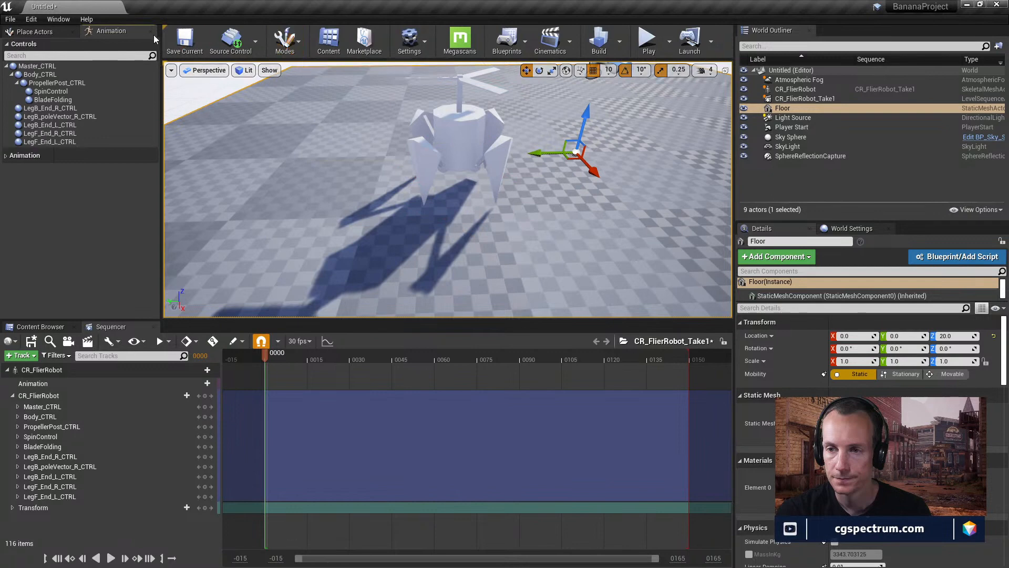
click(285, 39)
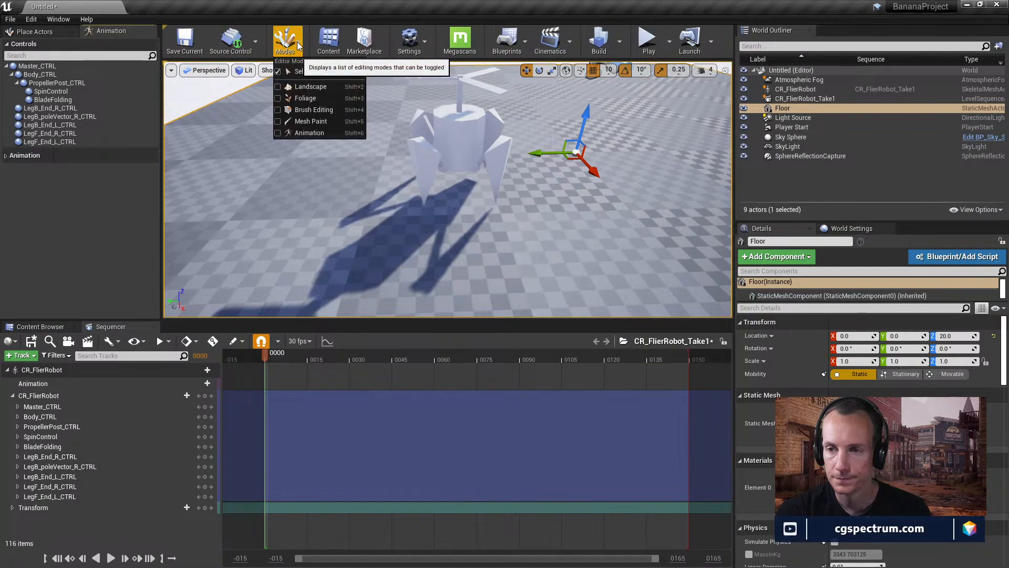
click(280, 133)
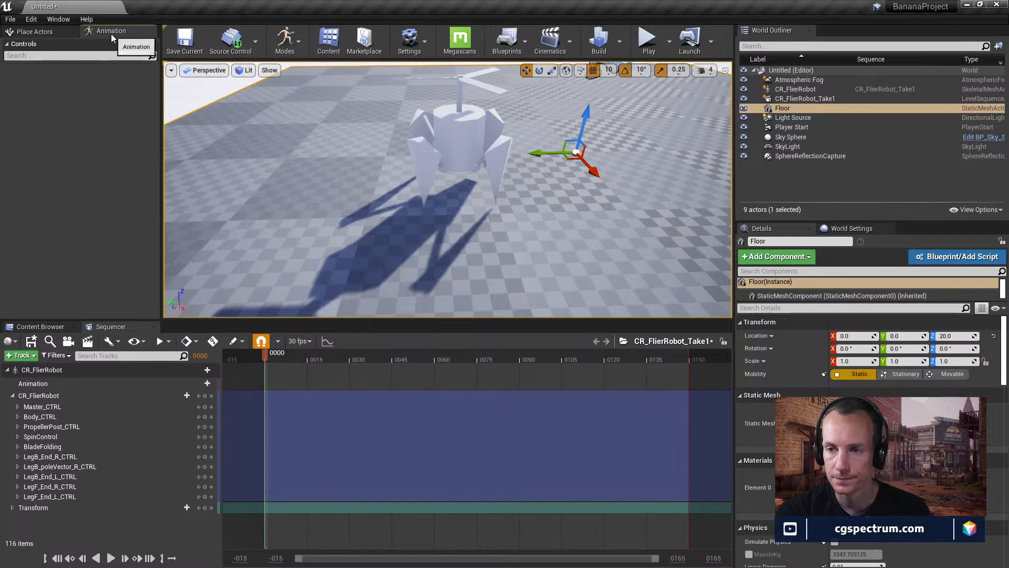
click(110, 395)
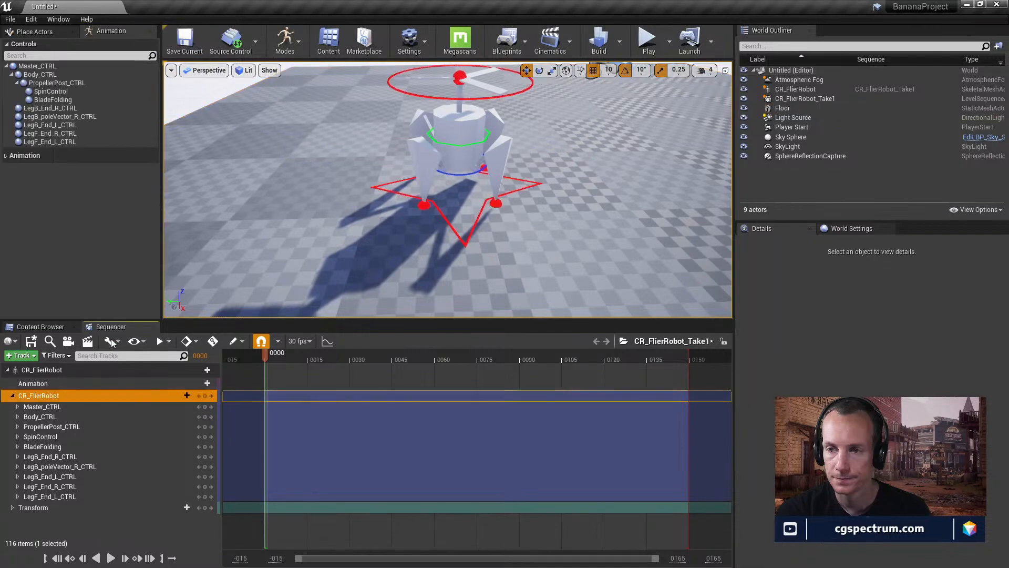
- Select LegB_poleVector_R_CTRL, expand the Animation settings in a widened panel, and test Hide Manipulators by turning it on and off
click(64, 99)
click(64, 118)
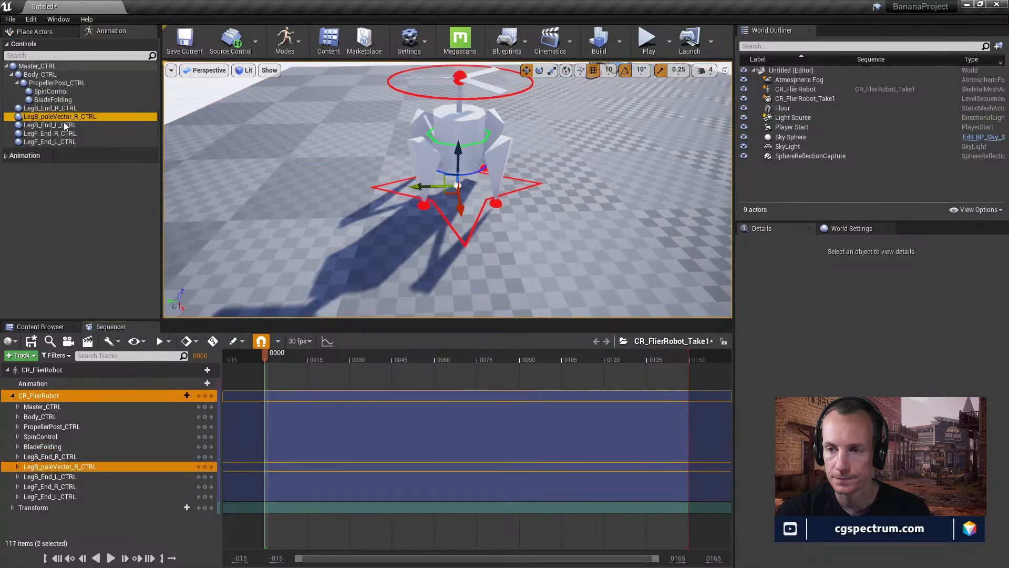
click(11, 156)
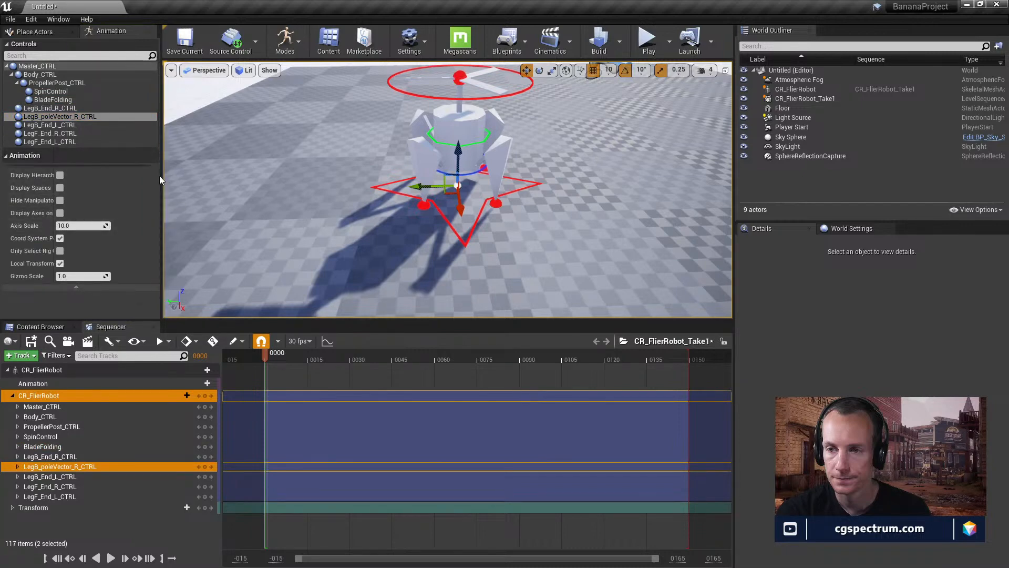
drag(161, 176, 200, 179)
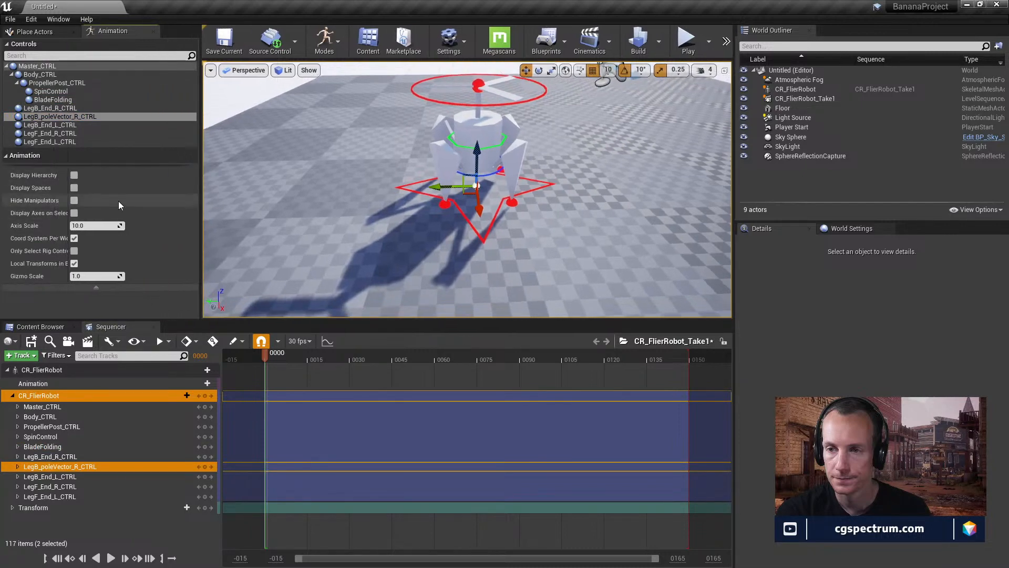
click(74, 201)
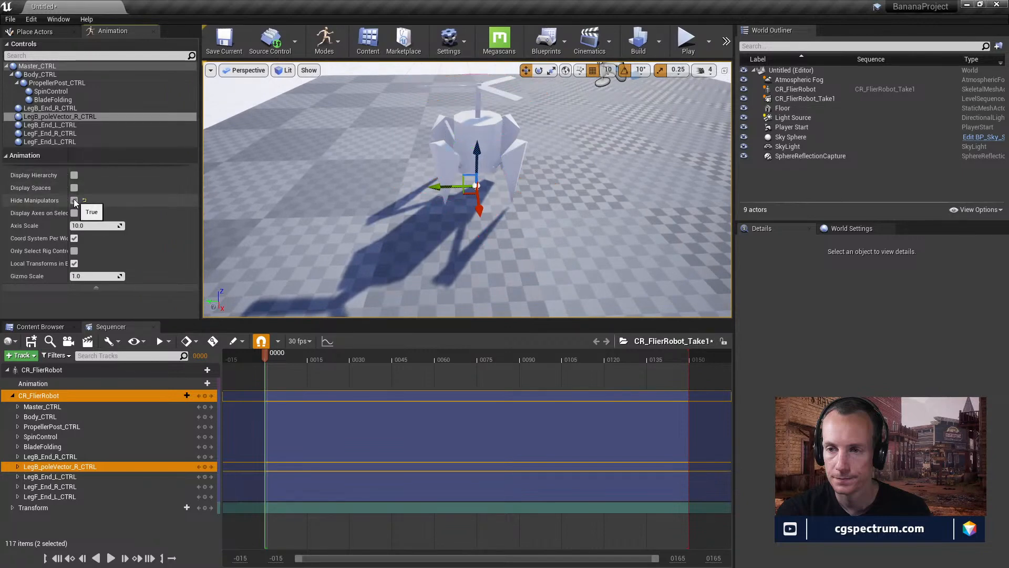
click(75, 201)
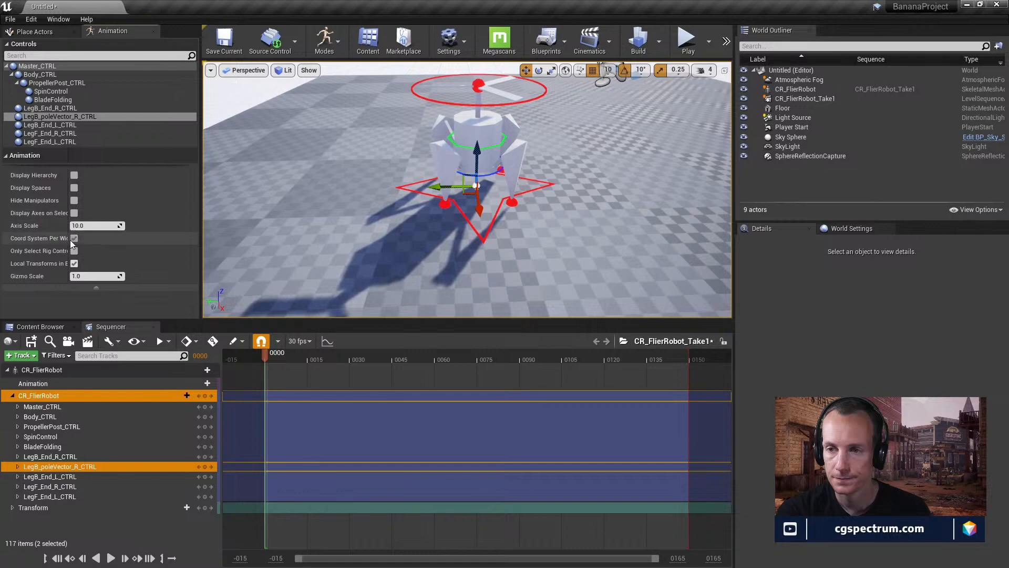
- Enable Only Select Rig Controls and test it by selecting Body_CTRL and Master_CTRL in the viewport
click(74, 263)
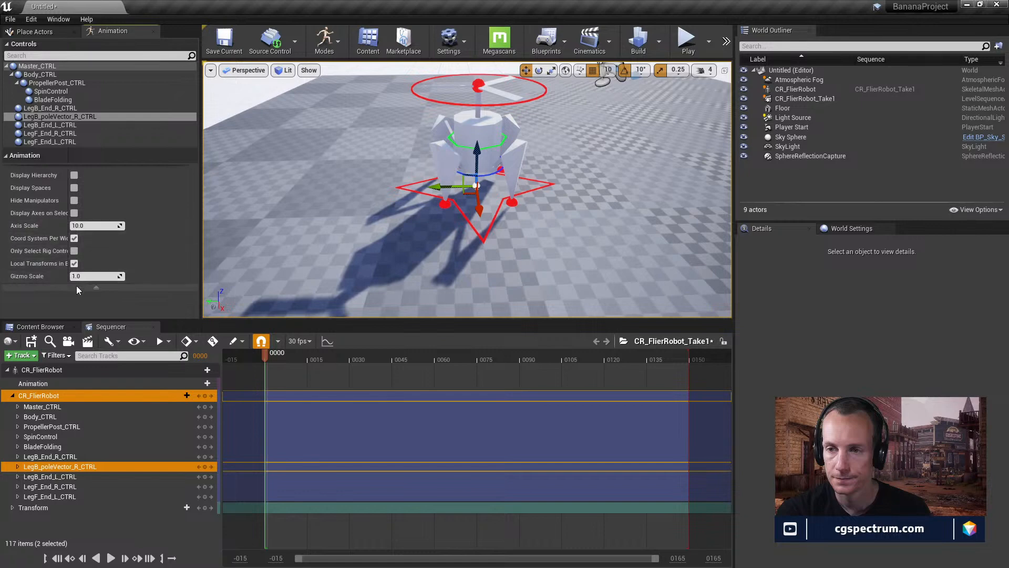
click(74, 252)
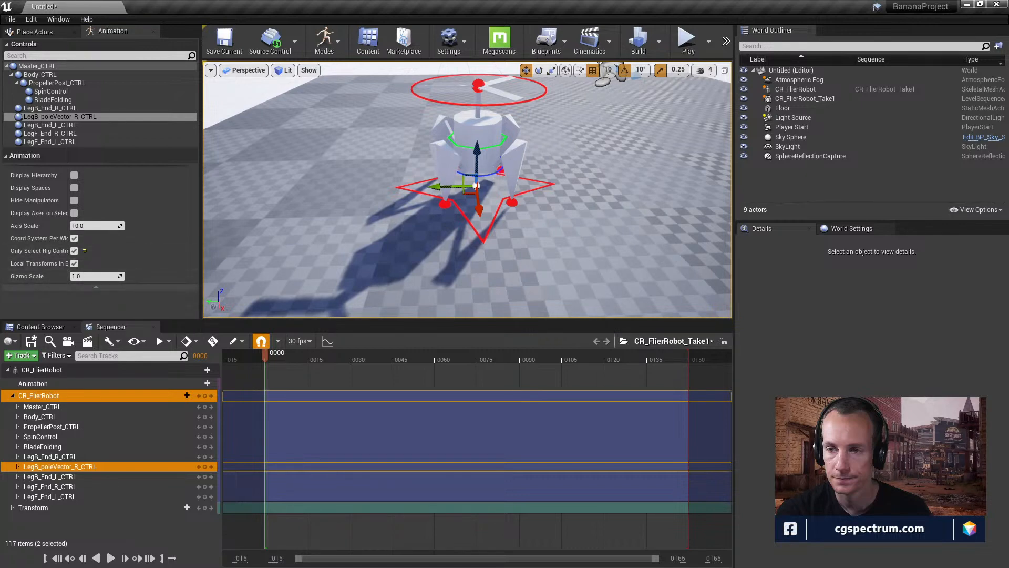
click(494, 173)
mouse_move(479, 132)
mouse_down()
mouse_move(482, 113)
mouse_move(489, 135)
mouse_up()
mouse_move(489, 136)
right_down()
mouse_move(507, 124)
mouse_move(499, 122)
right_up()
drag(555, 191, 555, 171)
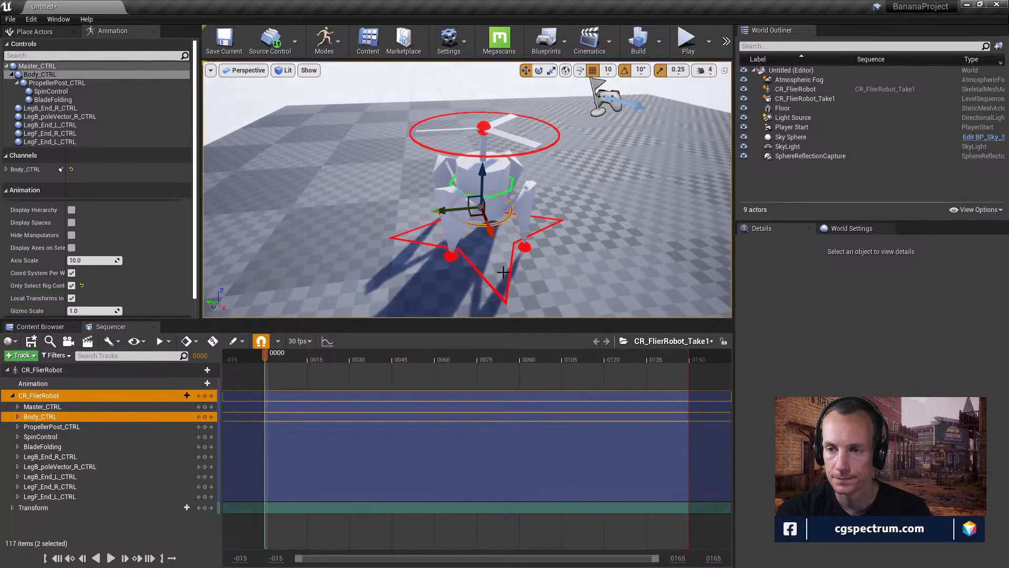
click(478, 271)
alt+drag(524, 242, 450, 288)
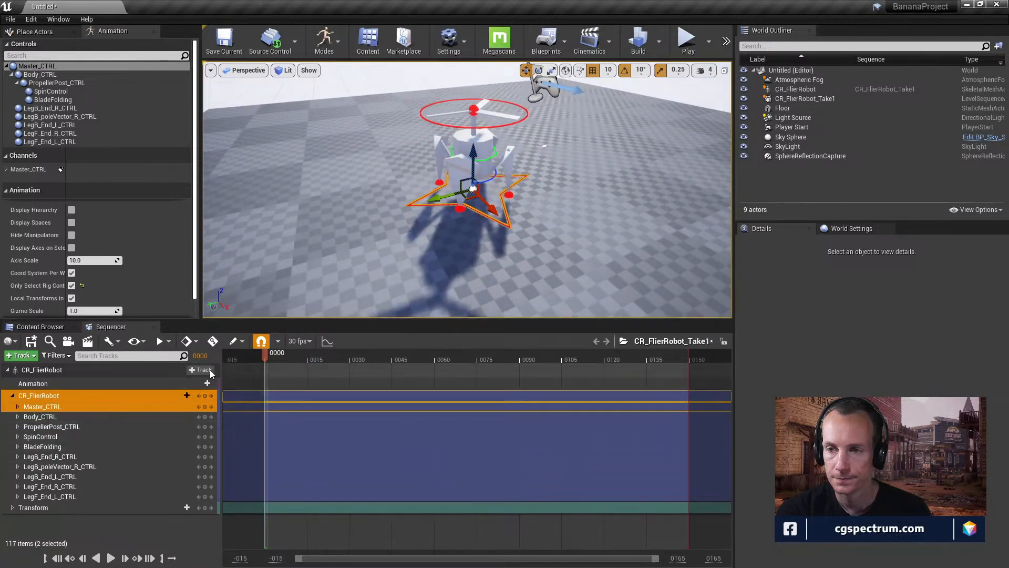
- Save the CR_FlierRobot_Take1 sequence and key all controls of the CR_FlierRobot track at frame 0
click(32, 343)
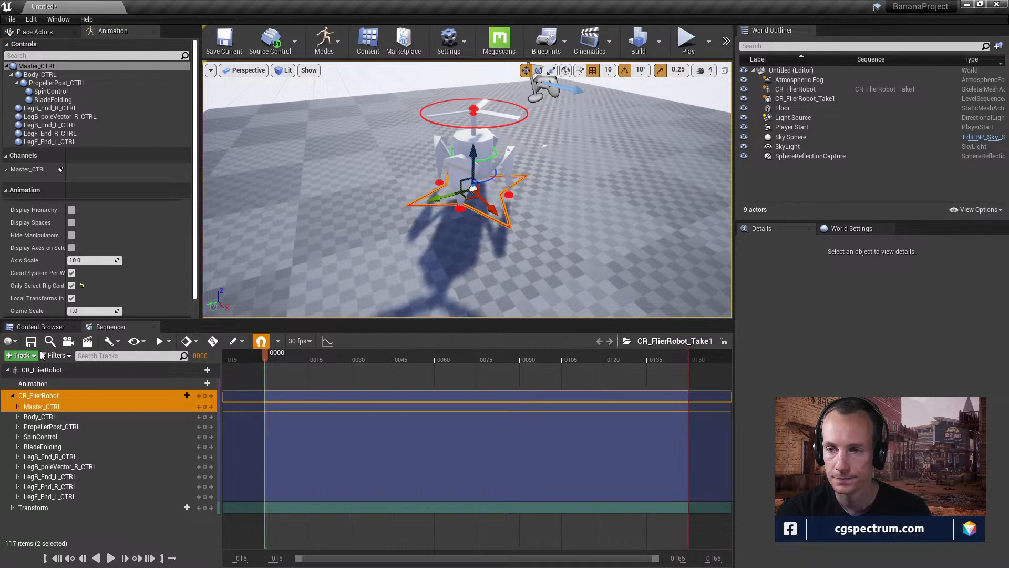
click(135, 395)
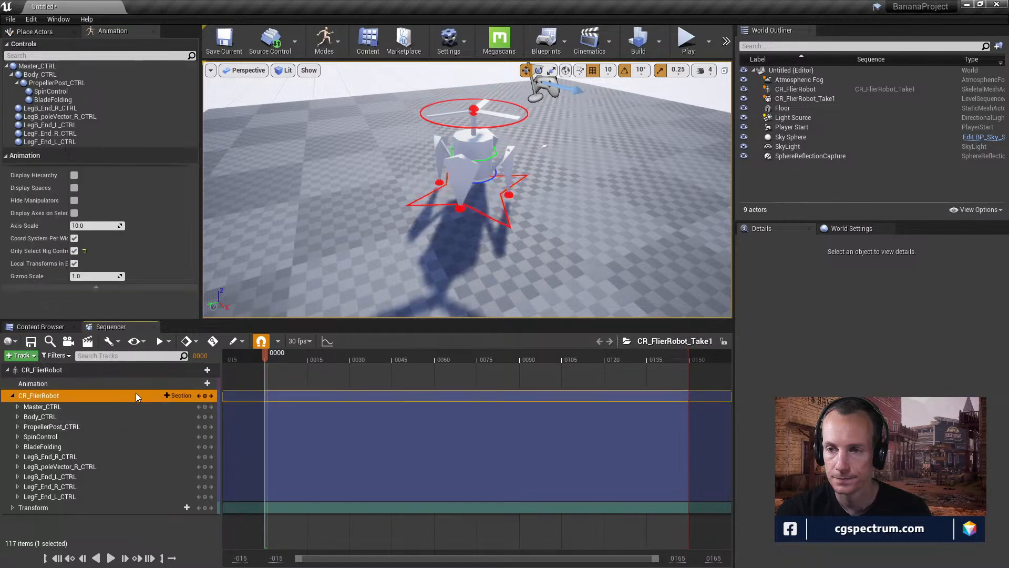
click(210, 395)
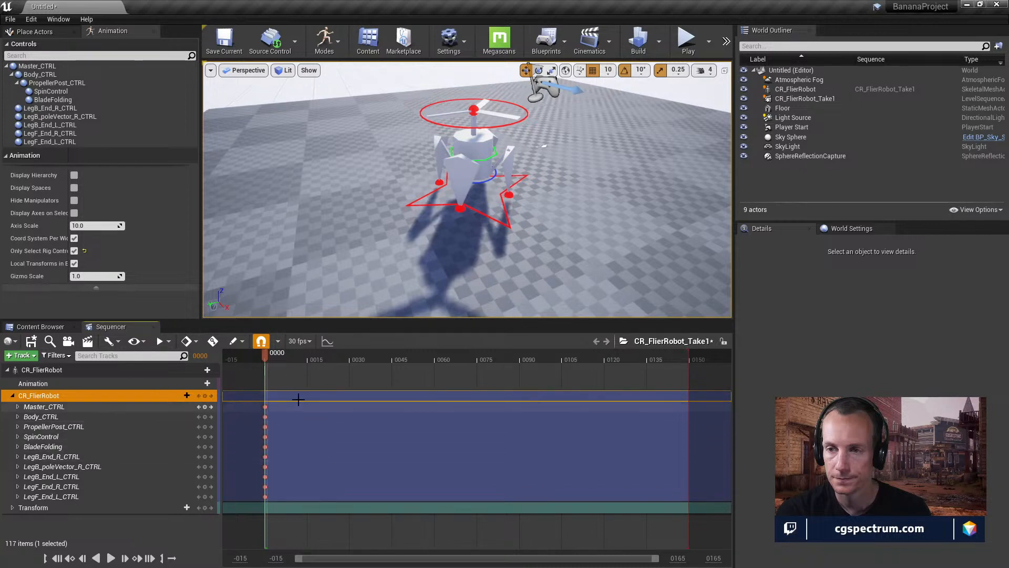
right_drag(419, 235, 447, 231)
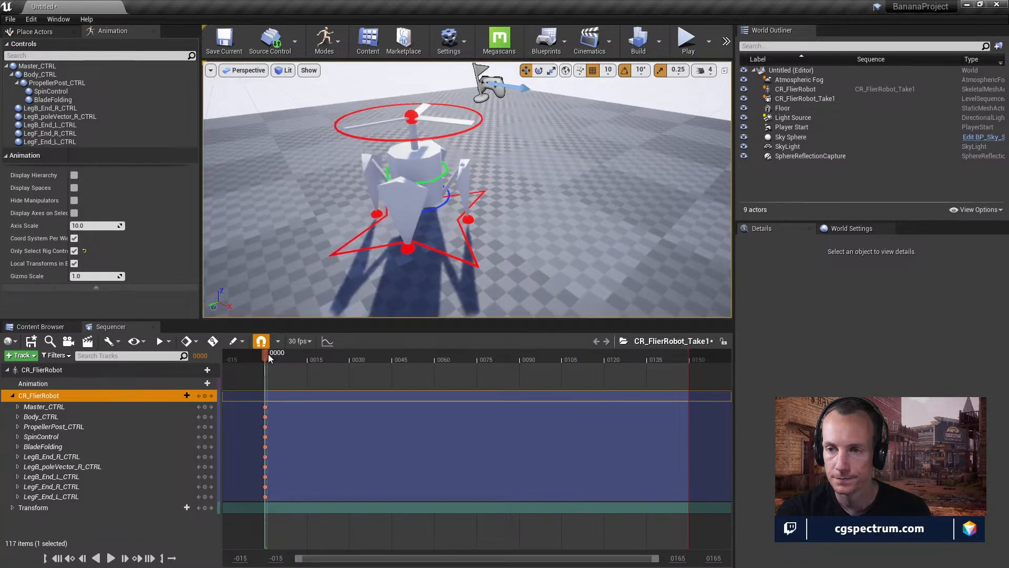
- Move the playhead to frame 15 and key all controls of the CR_FlierRobot track there
mouse_move(268, 354)
mouse_down()
mouse_move(308, 358)
mouse_move(268, 365)
mouse_up()
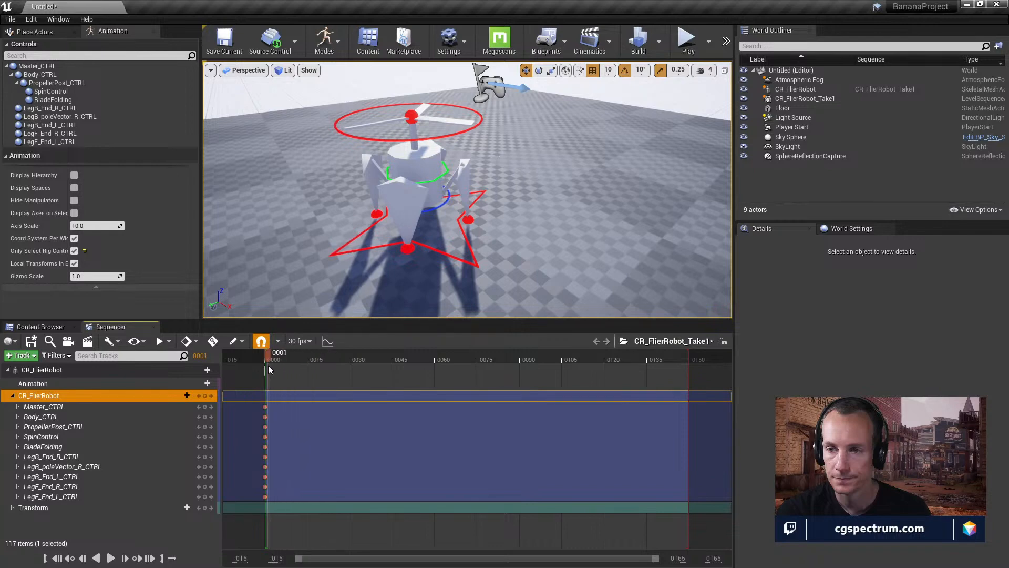
click(109, 559)
click(108, 559)
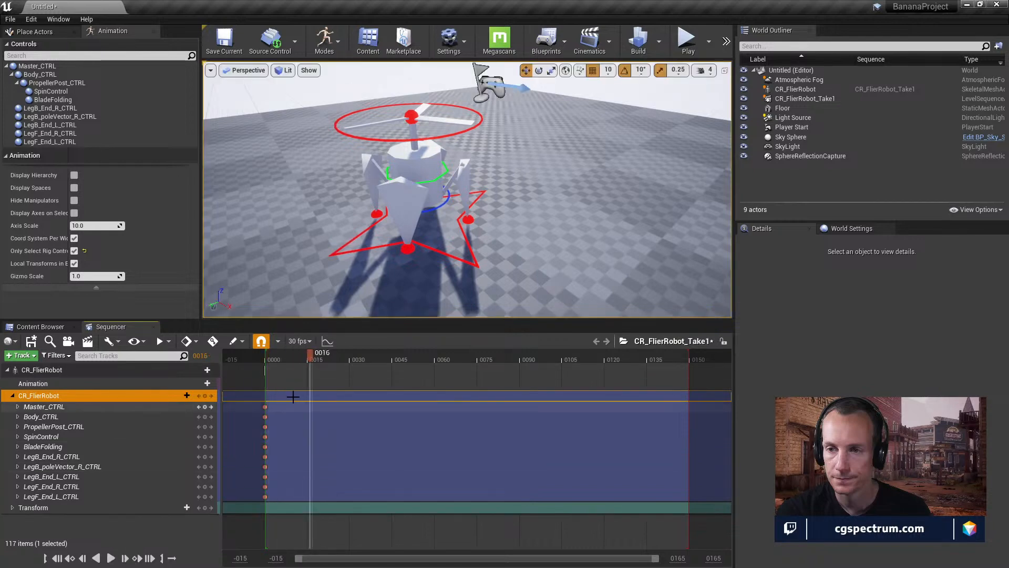
mouse_move(307, 357)
mouse_down()
mouse_move(269, 361)
mouse_move(309, 370)
mouse_up()
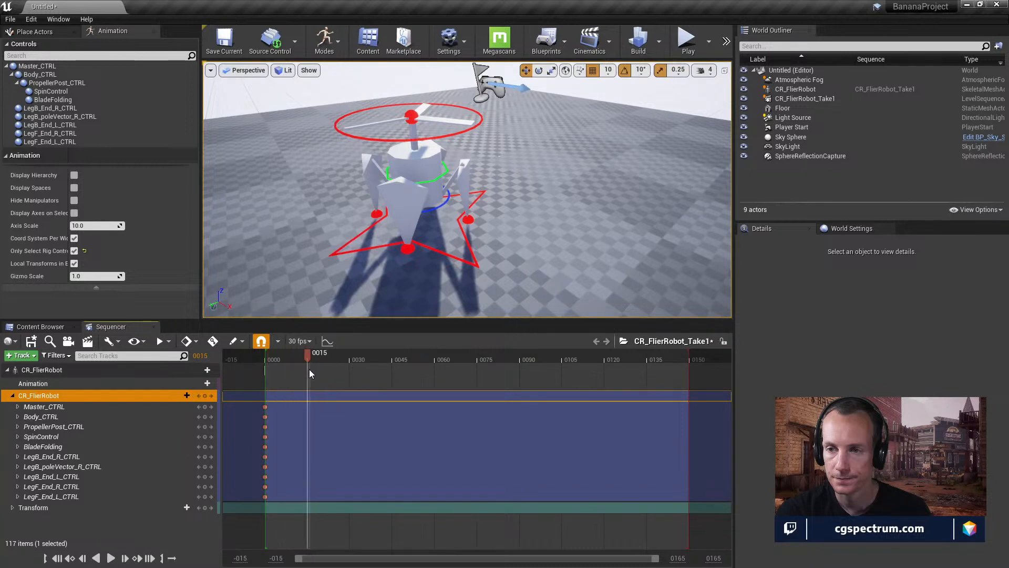
click(205, 396)
- Lower the robot's body toward the floor with Body_CTRL at frame 15
right_drag(467, 189, 444, 206)
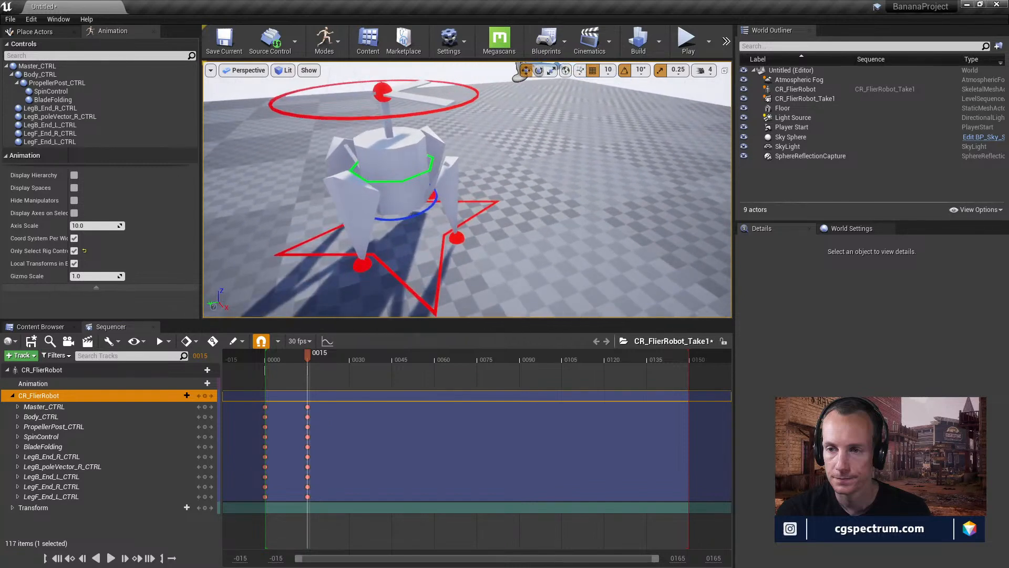
click(394, 160)
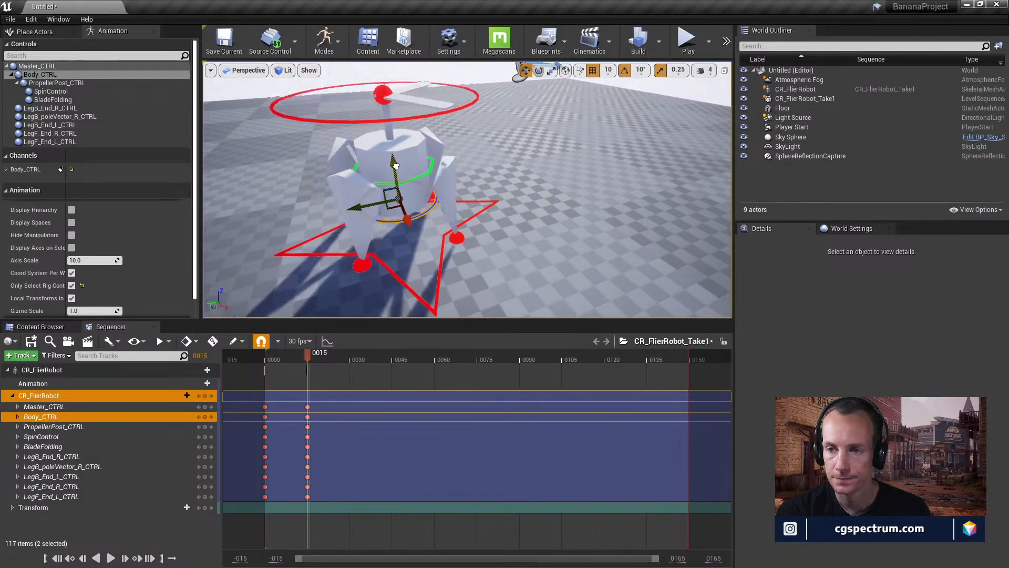
drag(395, 166, 398, 178)
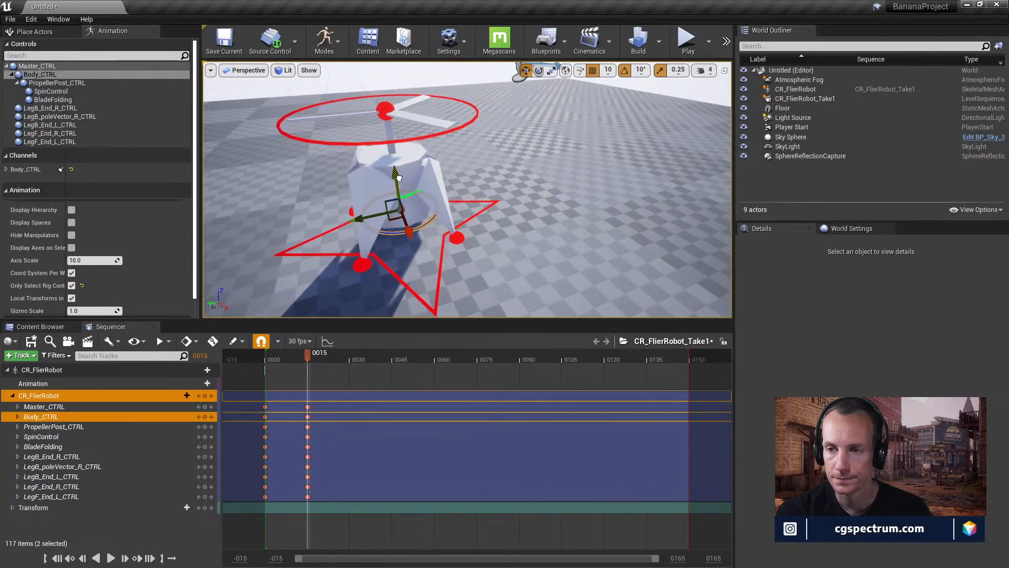
- Try moving the front left foot control LegF_End_L_CTRL in world space, undoing each move
click(454, 238)
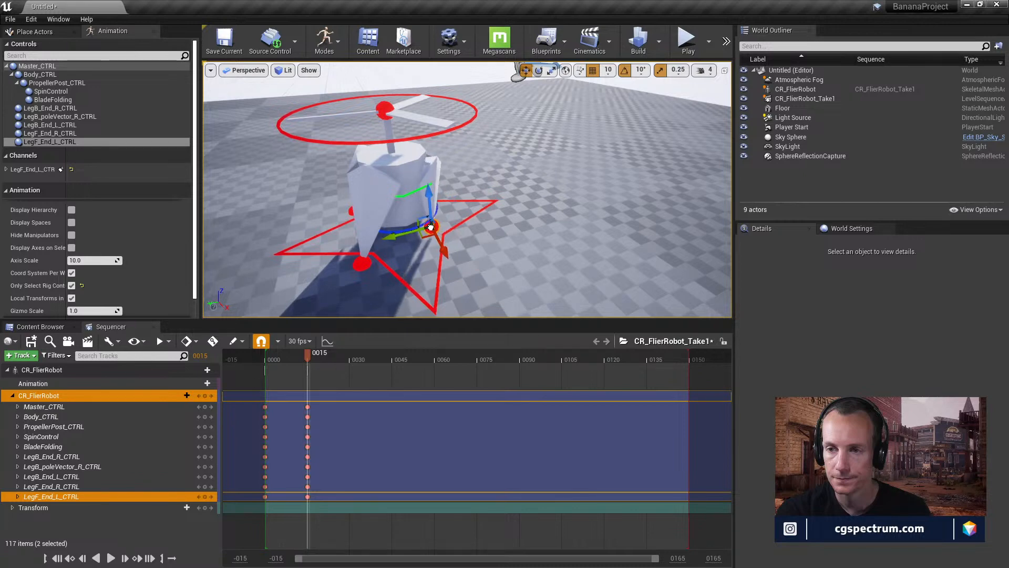
right_drag(405, 235, 352, 233)
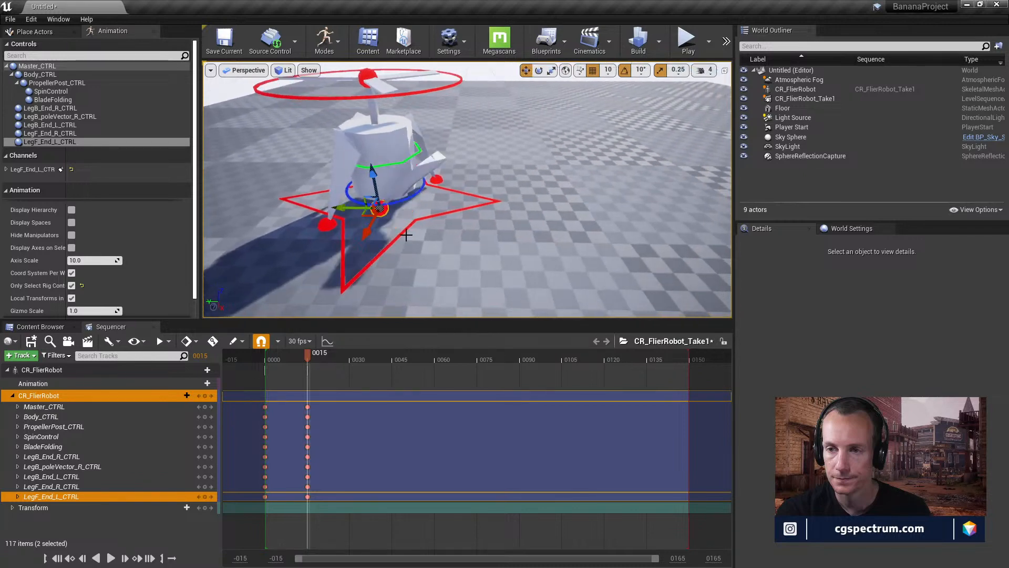
key(ctrl+z)
right_drag(426, 221, 408, 216)
mouse_move(385, 205)
mouse_down()
mouse_move(400, 208)
mouse_move(384, 223)
mouse_move(393, 205)
mouse_up()
alt+drag(474, 211, 403, 221)
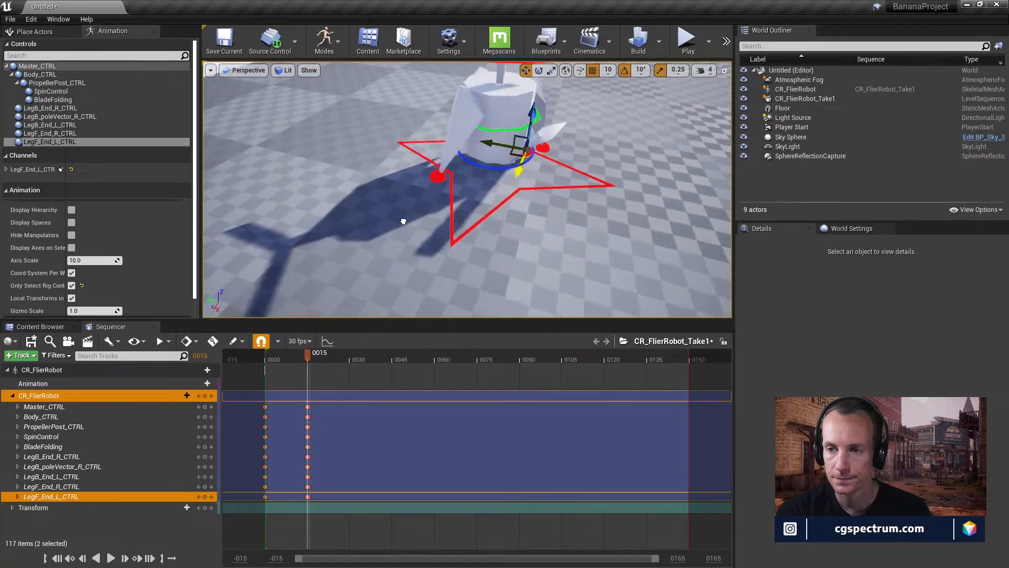
key(ctrl+z)
mouse_move(548, 199)
alt+mouse_down()
mouse_move(525, 200)
mouse_move(548, 198)
alt+mouse_up()
key(ctrl+z)
- Switch the transform gizmo to local space and move LegF_End_L_CTRL inward toward the robot's body
alt+drag(417, 207, 547, 207)
alt+drag(424, 262, 427, 268)
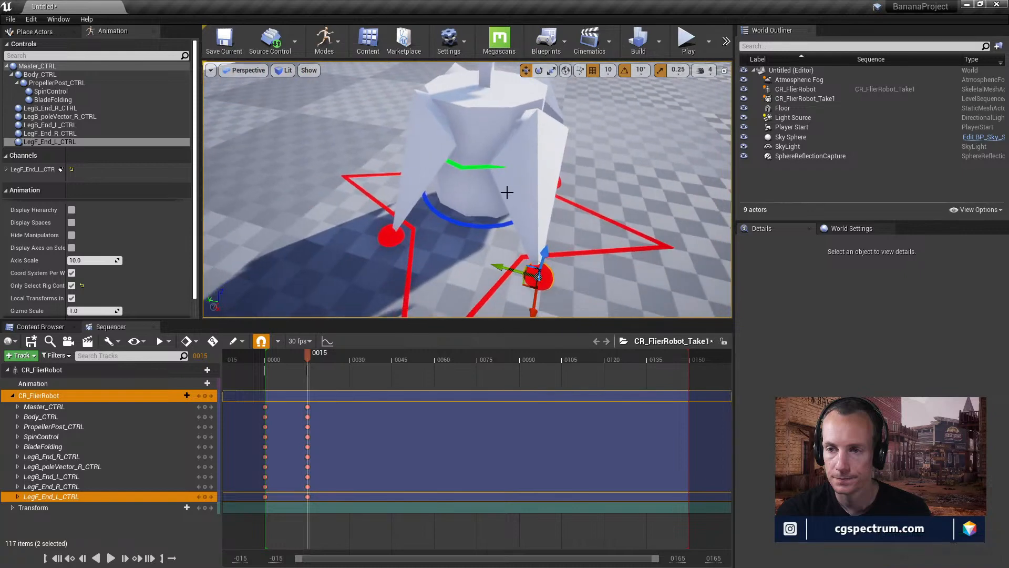
click(565, 70)
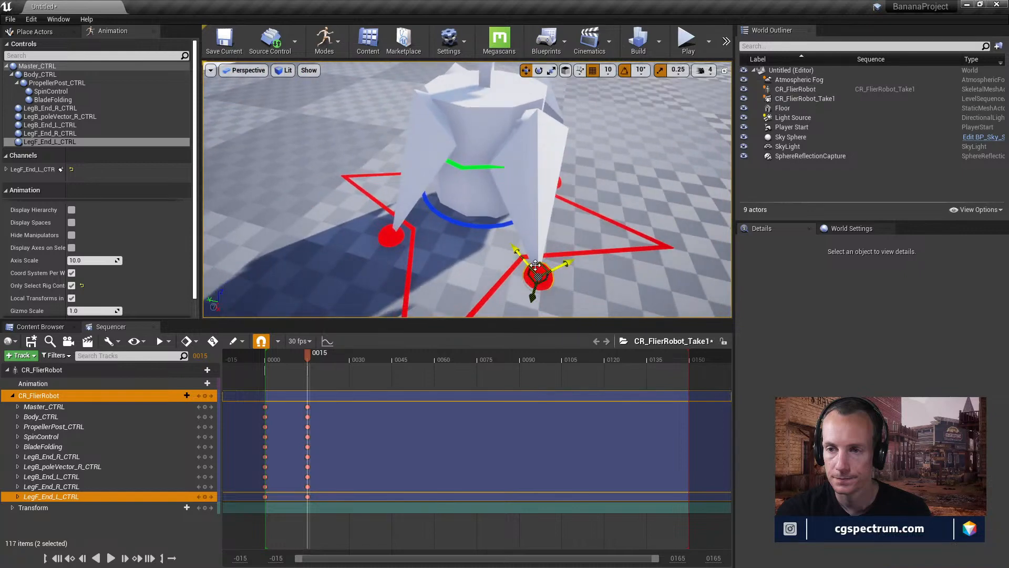
drag(519, 253, 500, 227)
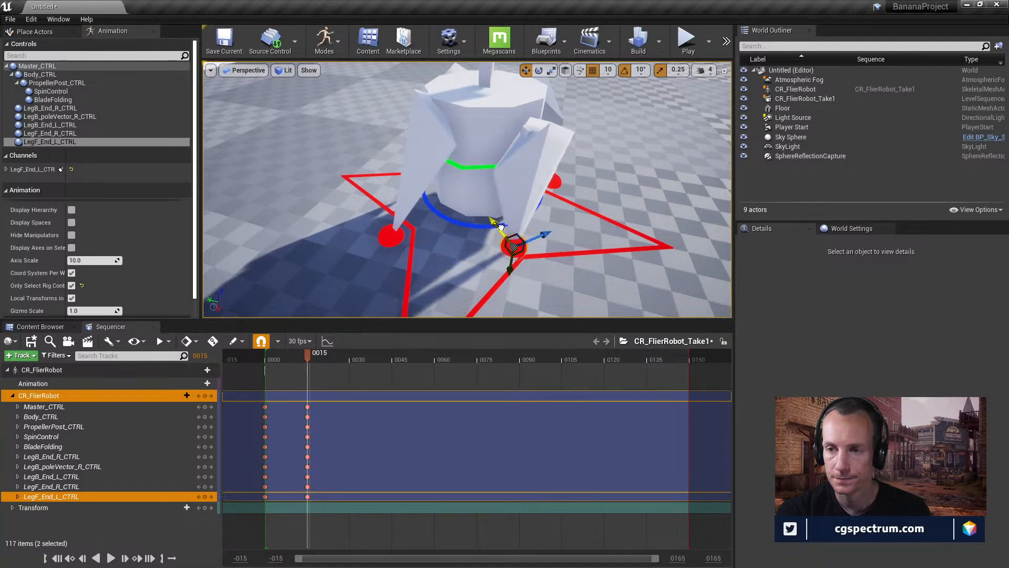
- Undo the last move of LegF_End_L_CTRL and select all four foot controls together
key(ctrl+z)
click(397, 237)
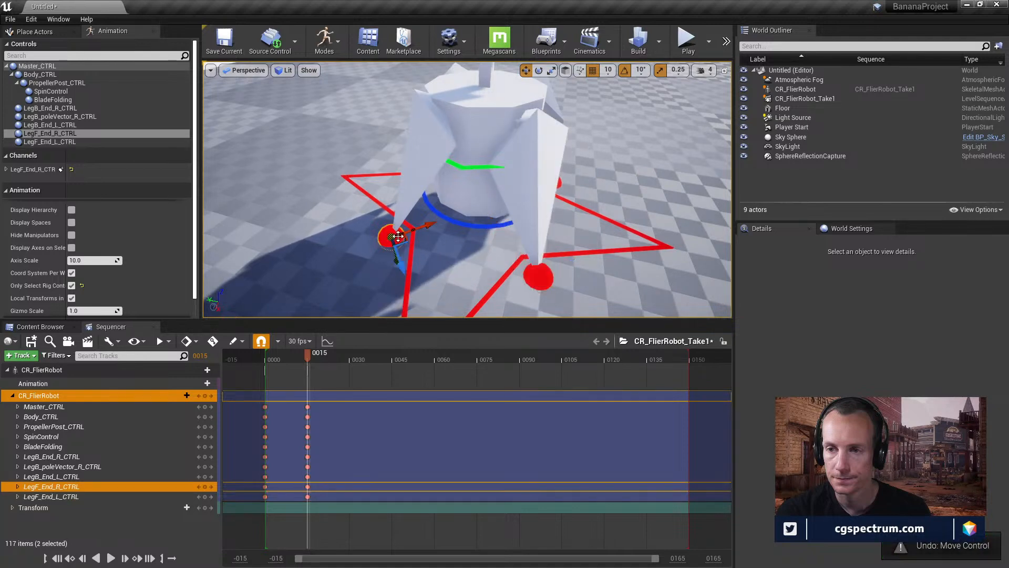
shift+click(548, 269)
right_drag(582, 225, 525, 234)
shift+click(420, 206)
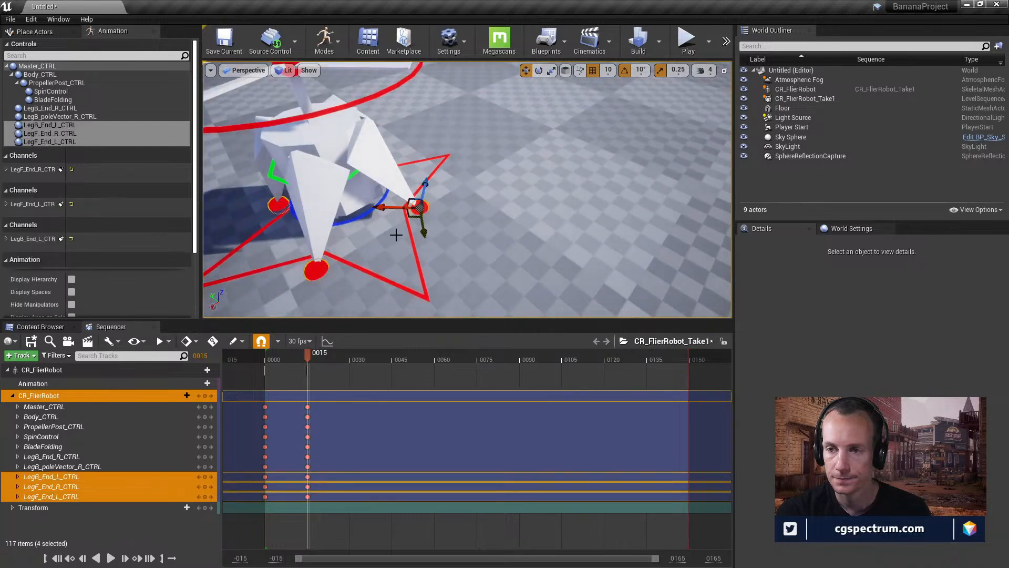
right_drag(408, 219, 371, 189)
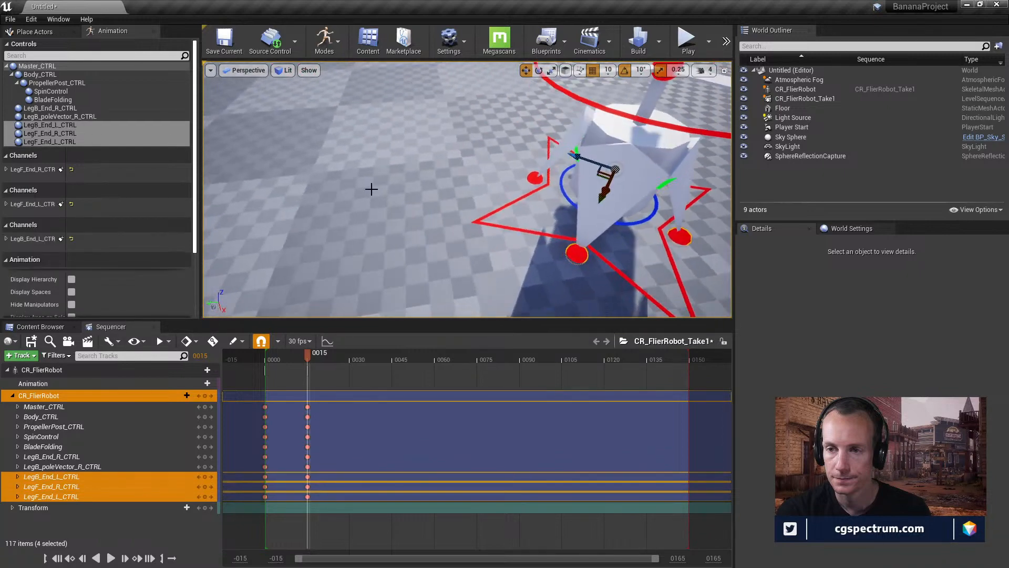
shift+click(527, 179)
right_drag(640, 229, 572, 221)
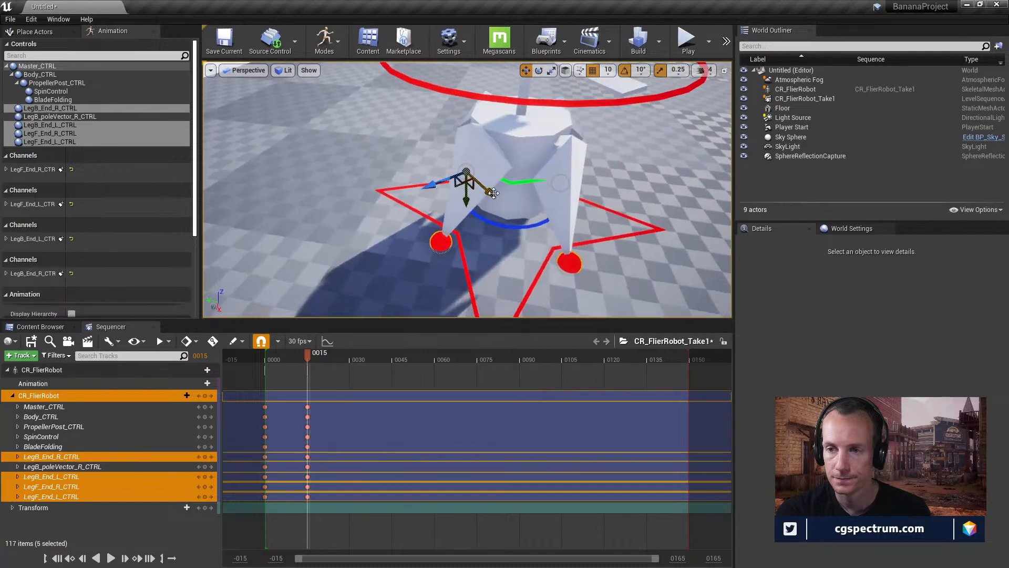
- Try moving all four foot controls together along their different local axes, undoing each attempt
drag(493, 193, 500, 205)
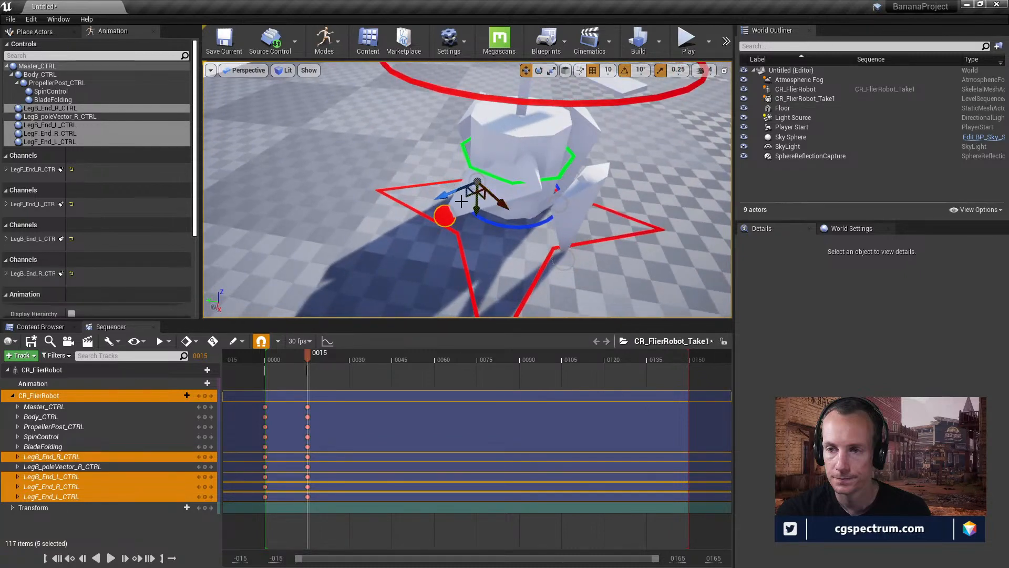
key(ctrl+z)
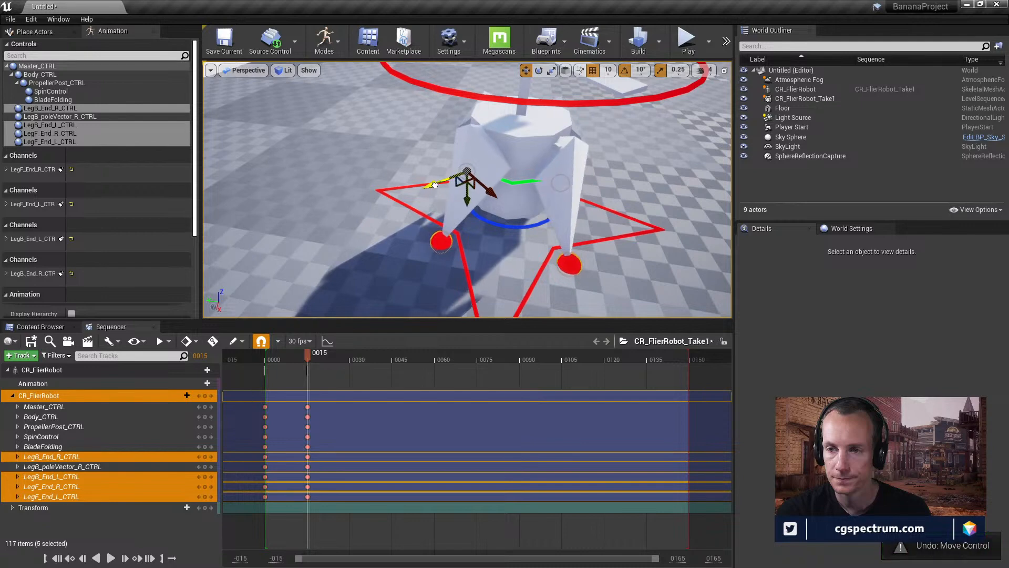
key(ctrl+z)
key(ctrl+z)
key(ctrl+z)
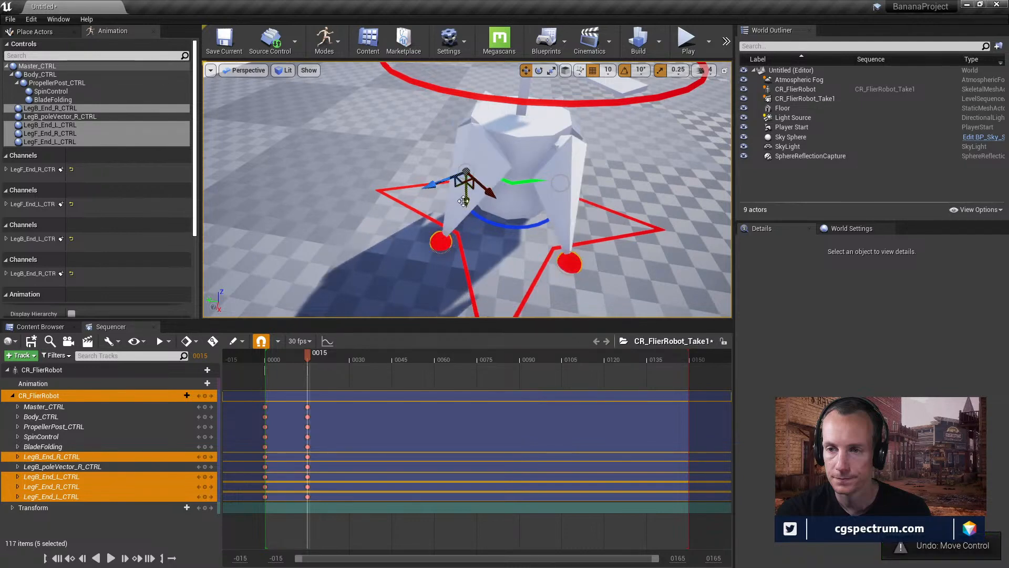
drag(463, 201, 470, 217)
key(ctrl+z)
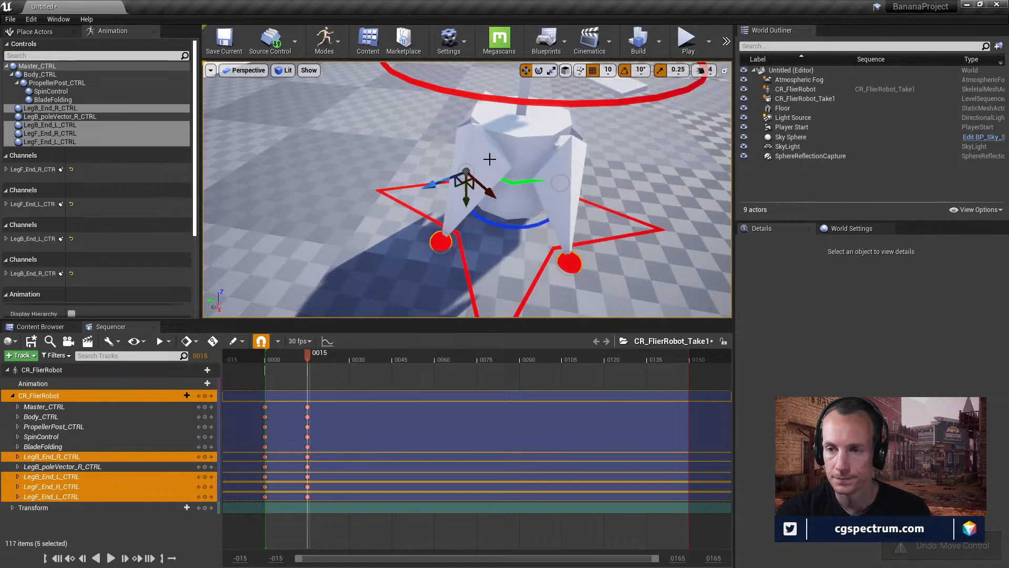
drag(436, 188, 456, 203)
key(ctrl+z)
key(ctrl+z)
key(ctrl+z)
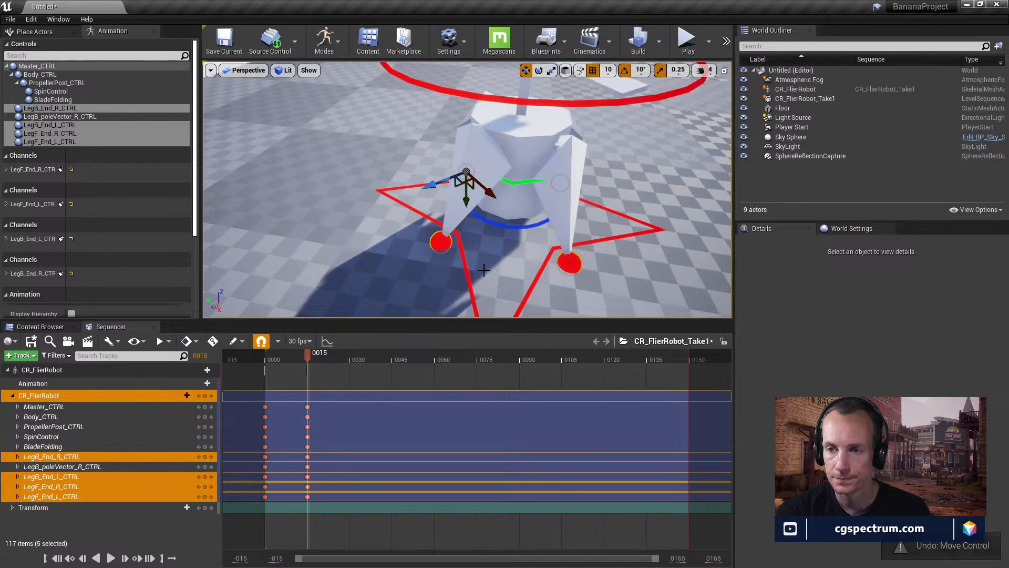
- Move the front foot controls LegF_End_R_CTRL and LegF_End_L_CTRL one at a time inward toward the robot's body
click(444, 244)
drag(476, 225, 494, 216)
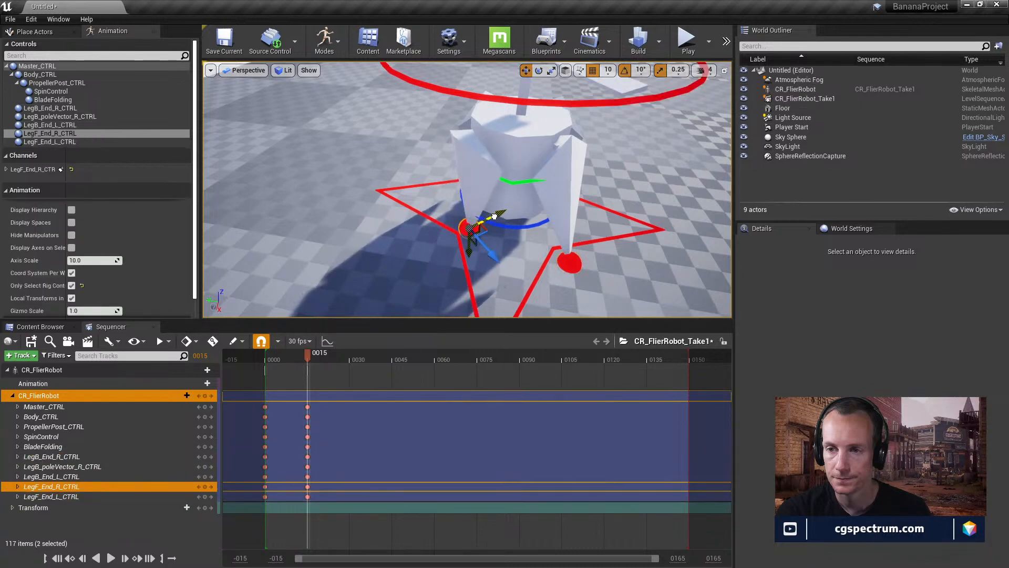
click(572, 270)
drag(549, 250, 525, 229)
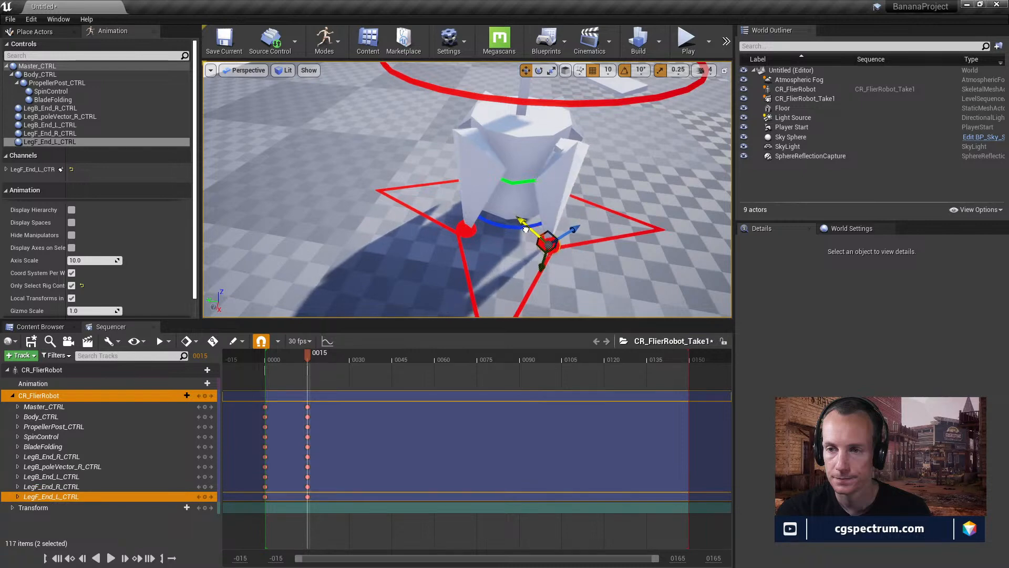
- Turn on automatic keying and move LegF_End_L_CTRL and LegF_End_R_CTRL inward against the body at frame 15
click(212, 341)
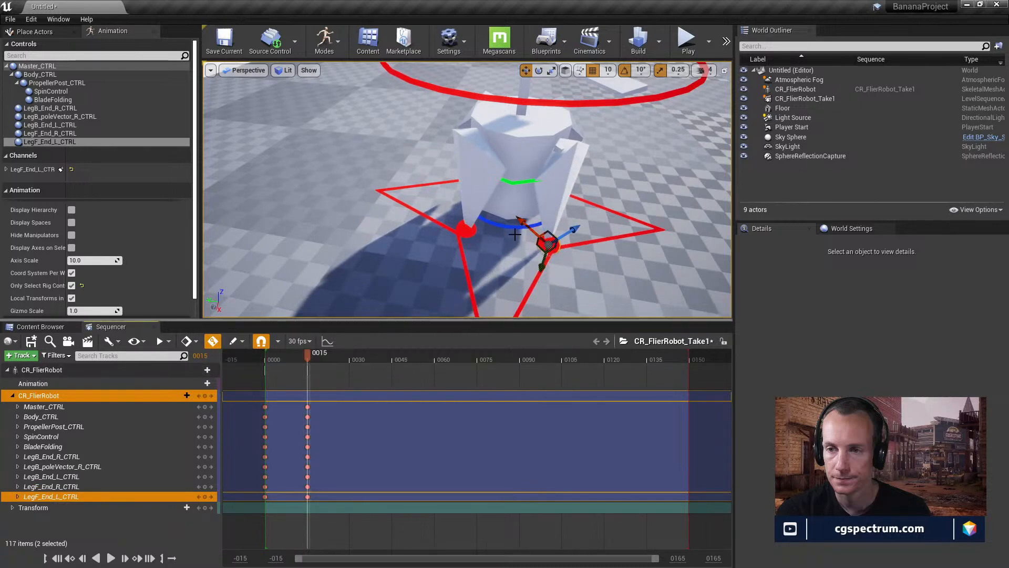
drag(524, 227, 491, 206)
click(513, 209)
click(508, 244)
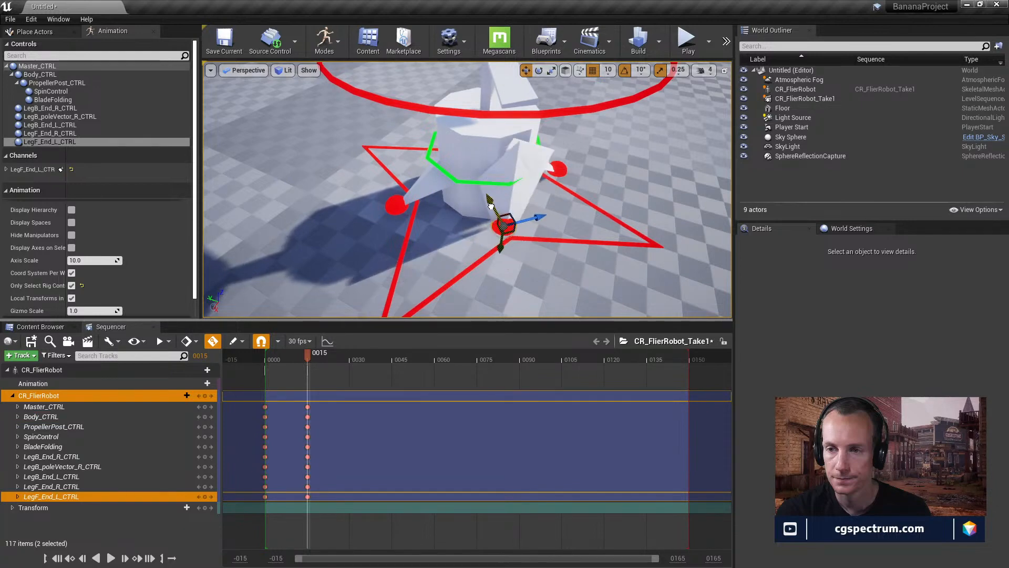
click(396, 203)
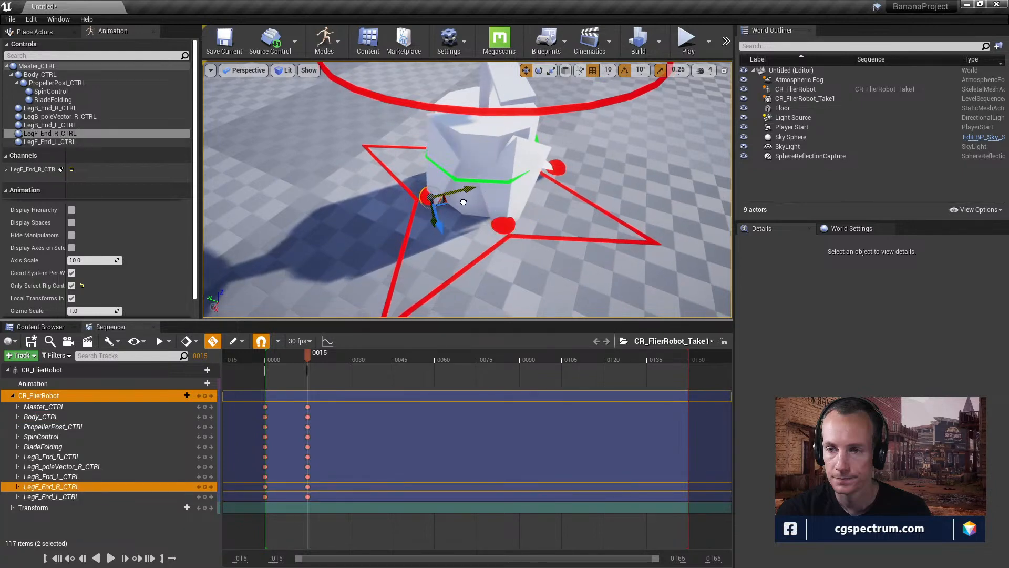
alt+drag(465, 203, 561, 215)
click(510, 208)
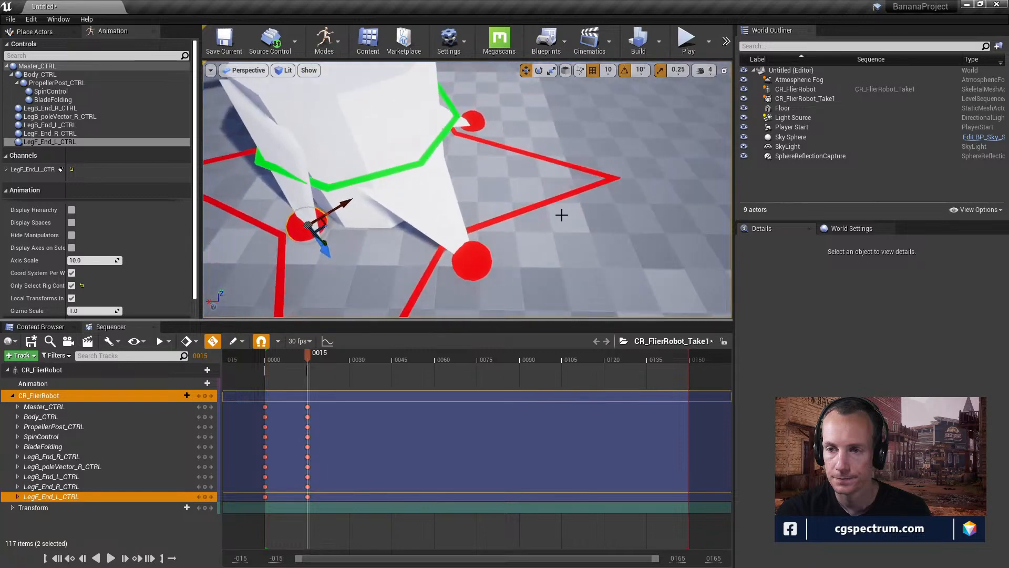
- Move the back left foot control LegB_End_L_CTRL inward toward the robot's body at frame 15
click(471, 259)
alt+drag(471, 259, 443, 229)
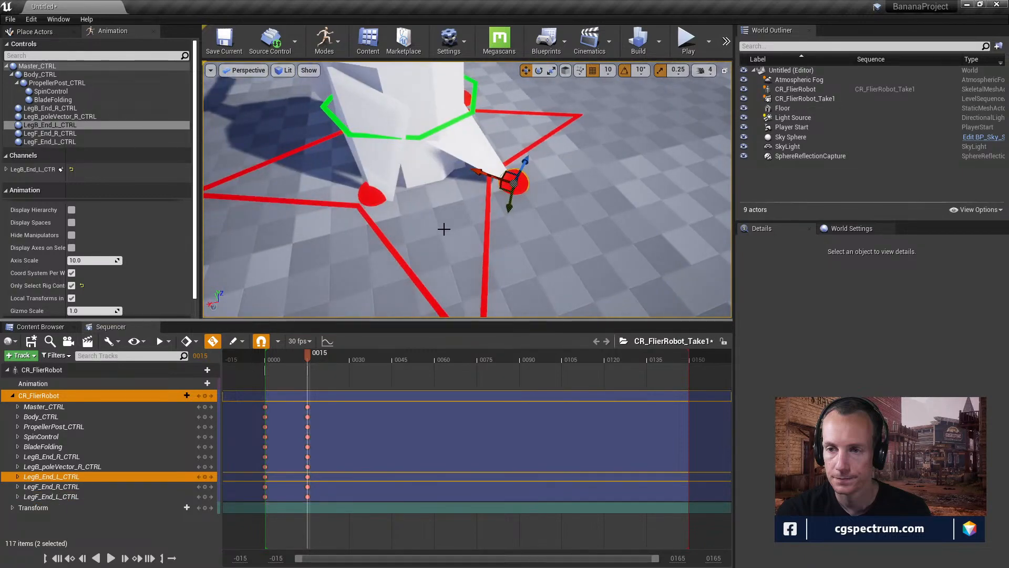
drag(500, 178, 460, 223)
- Move the back right foot control LegB_End_R_CTRL inward at frame 15, undoing the first attempt and repositioning it
click(520, 185)
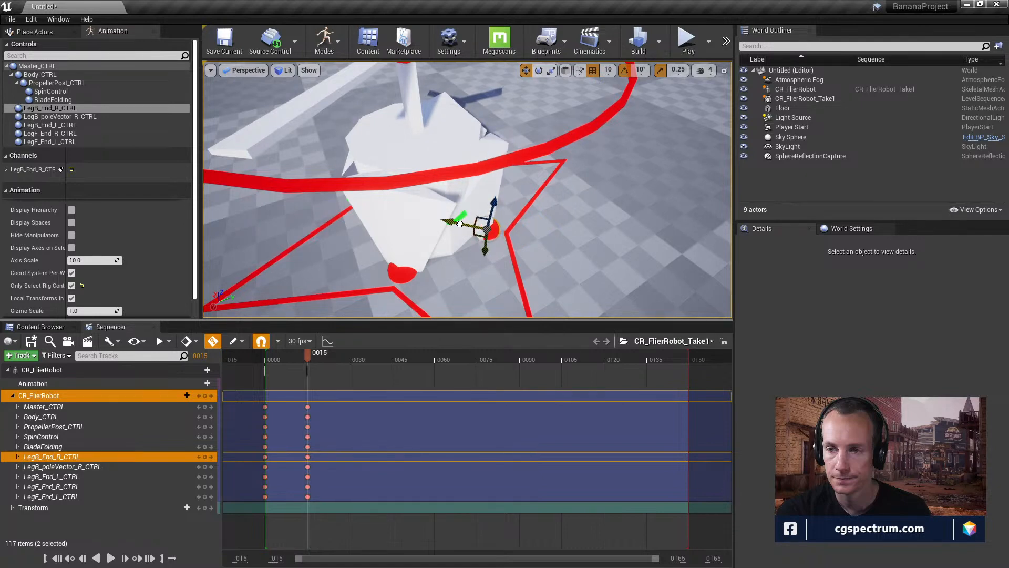
mouse_move(515, 251)
alt+mouse_down()
mouse_move(498, 245)
mouse_move(511, 250)
alt+mouse_up()
key(ctrl+z)
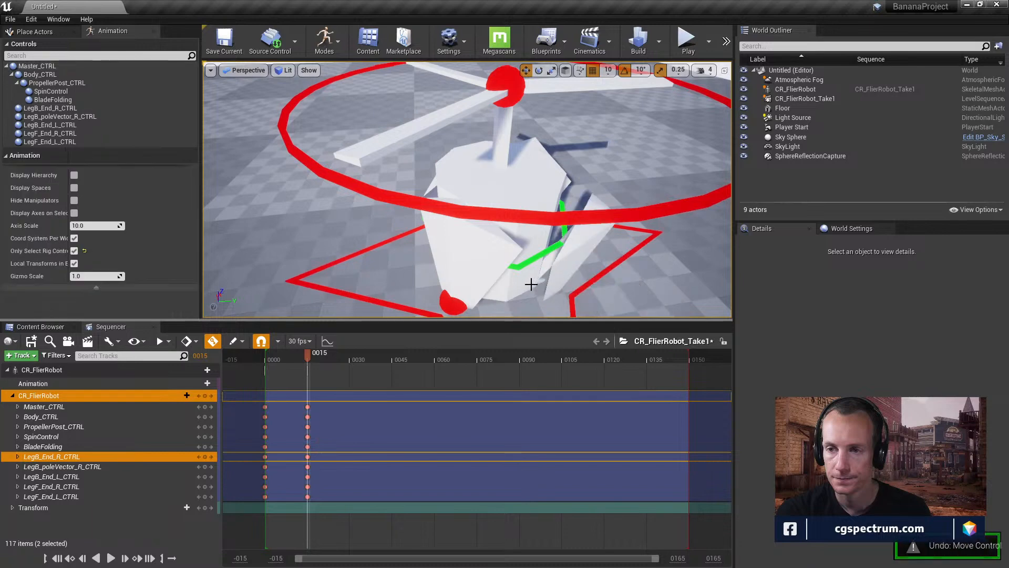
key(ctrl+z)
click(557, 291)
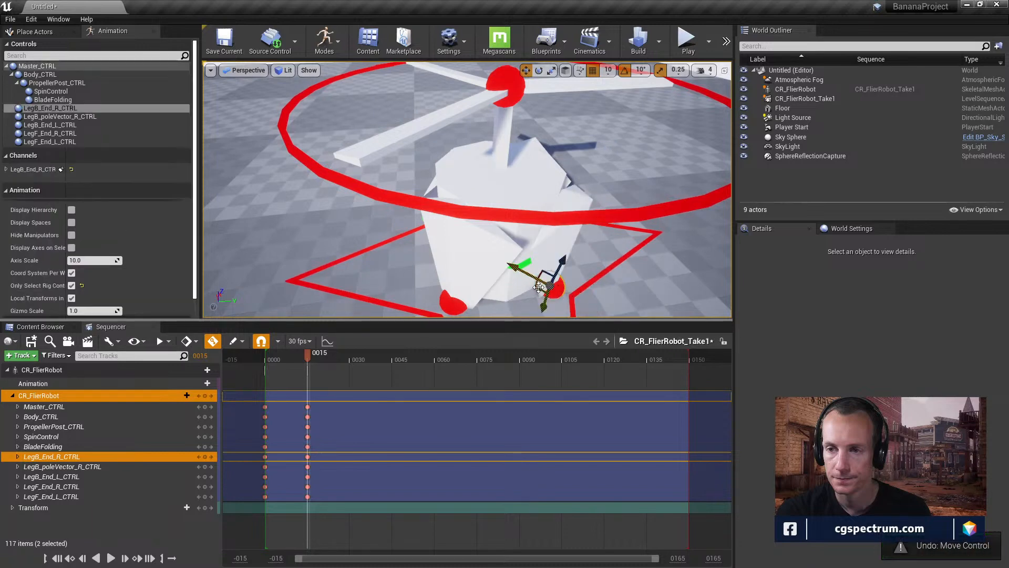
drag(524, 275, 522, 274)
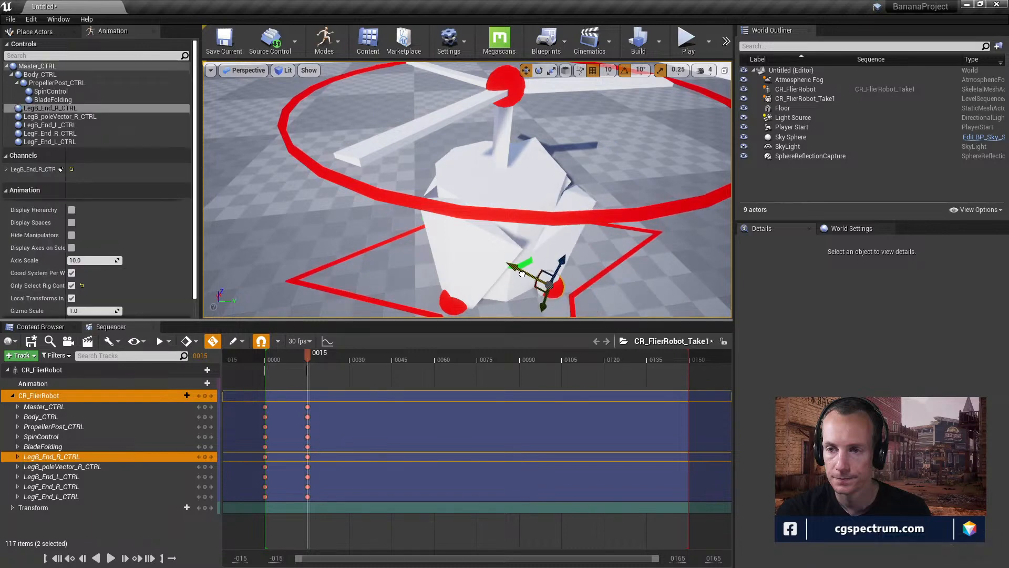
- Review the motion up to frame 15 and lower PropellerPost_CTRL there so the propeller sits close to the body
right_drag(589, 290, 638, 344)
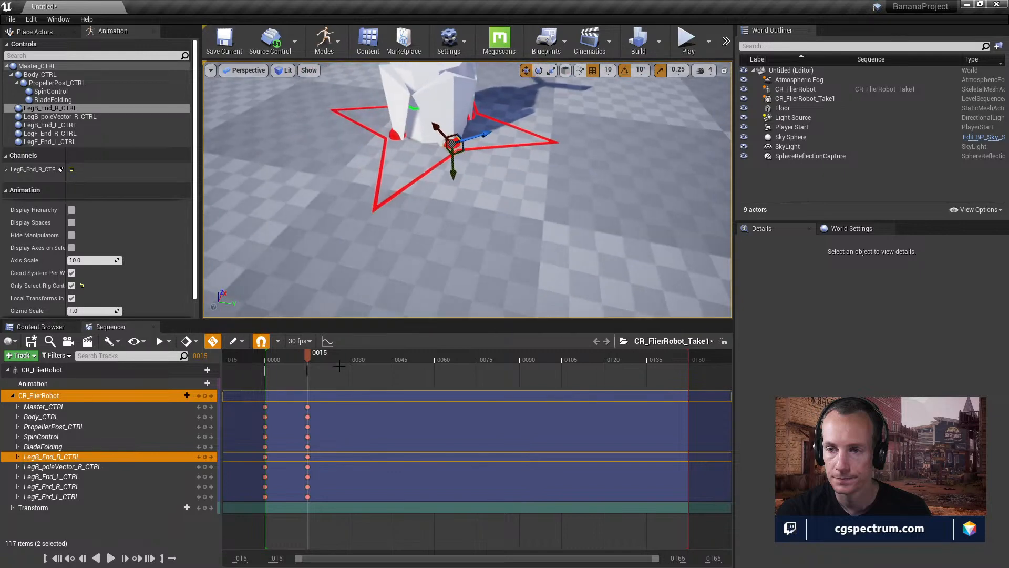
mouse_move(307, 355)
mouse_down()
mouse_move(253, 353)
mouse_move(296, 354)
mouse_up()
right_drag(468, 200, 472, 145)
drag(295, 354, 307, 387)
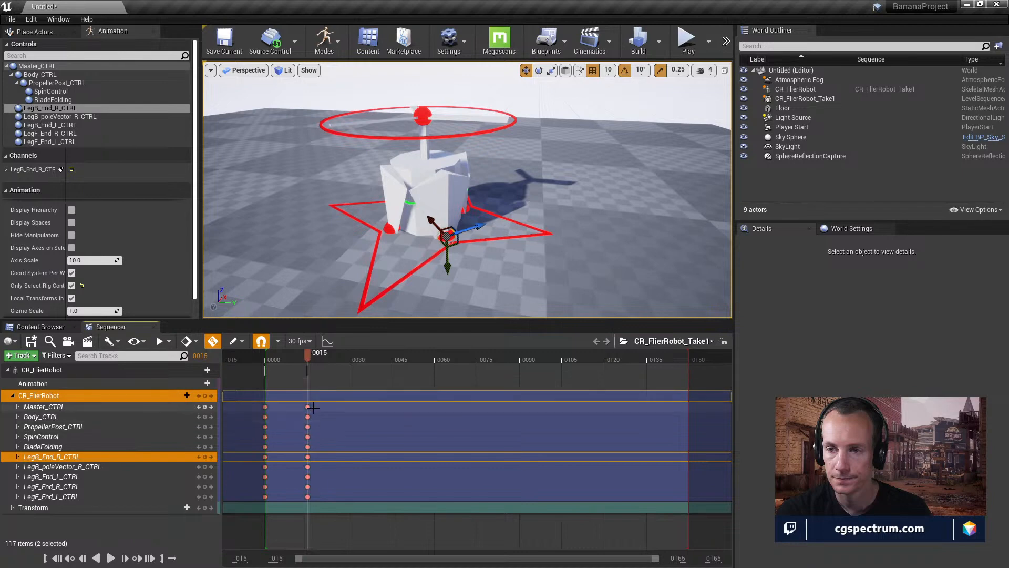
click(307, 407)
right_drag(399, 252, 368, 236)
click(472, 232)
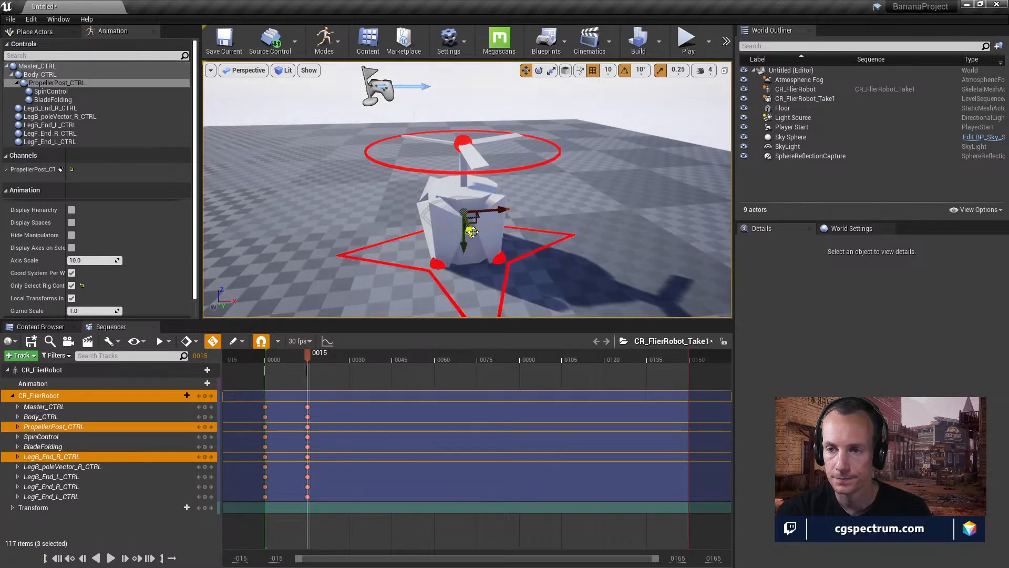
drag(466, 244, 488, 262)
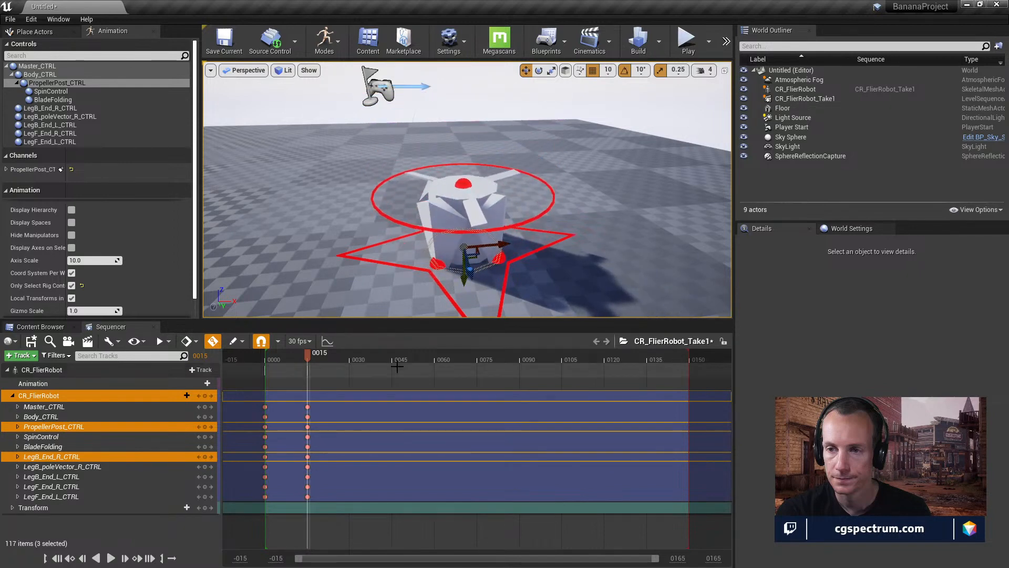
- Copy the frame 0 keys of all CR_FlierRobot controls and paste them at frame 30
drag(307, 355, 290, 369)
drag(256, 401, 270, 513)
drag(297, 355, 328, 386)
key(ctrl+c)
key(ctrl+v)
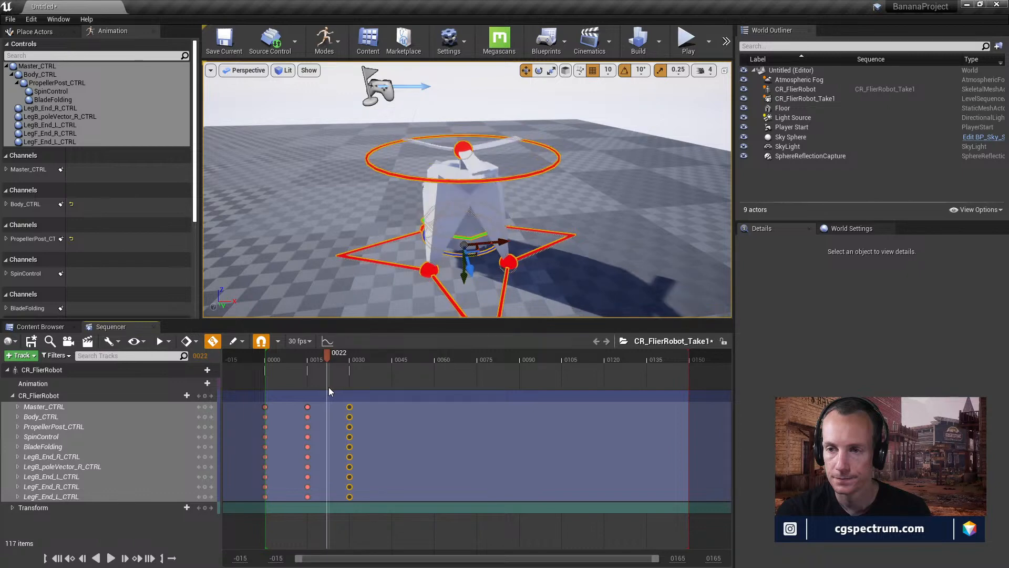
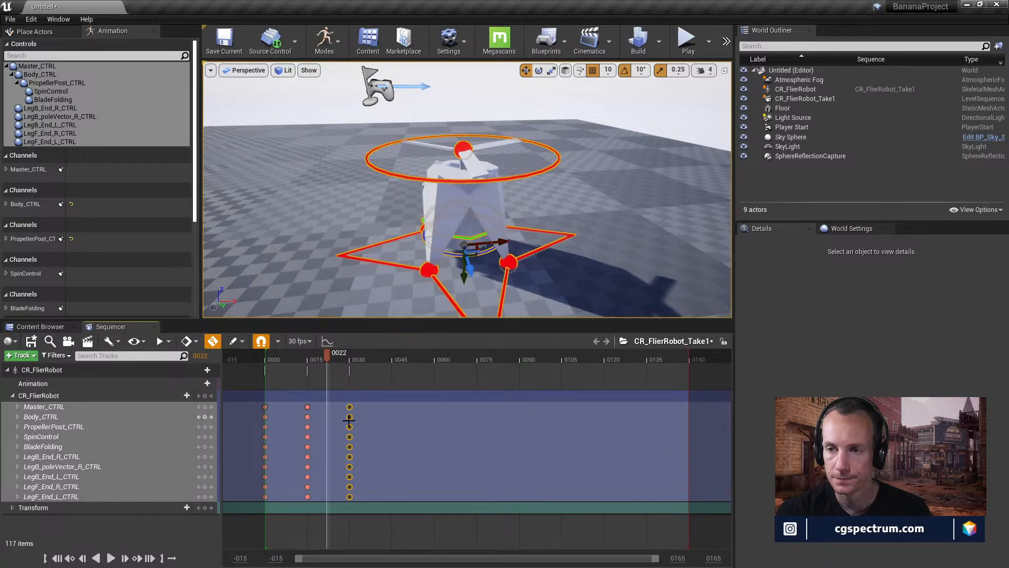
- Key all CR_FlierRobot controls at frame 22 and copy LegB_End_R_CTRL's frame 15 key to that frame
click(205, 396)
alt+drag(454, 294, 455, 269)
click(455, 269)
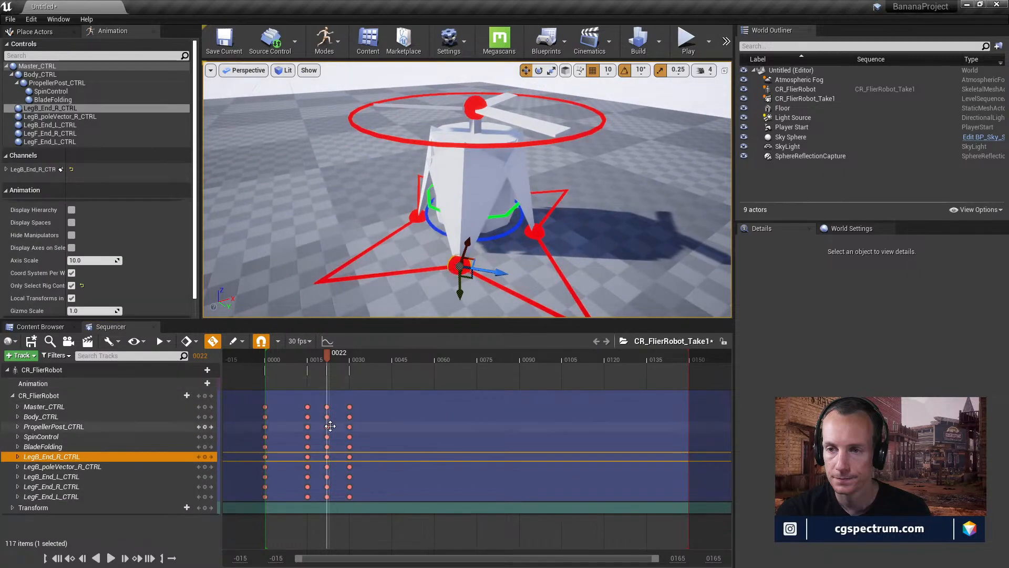
click(307, 458)
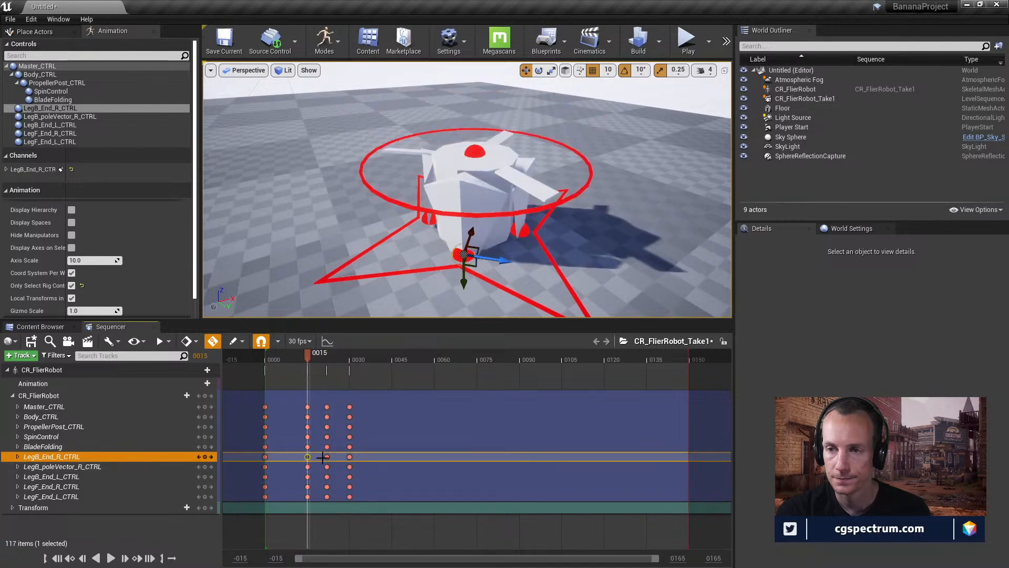
click(326, 457)
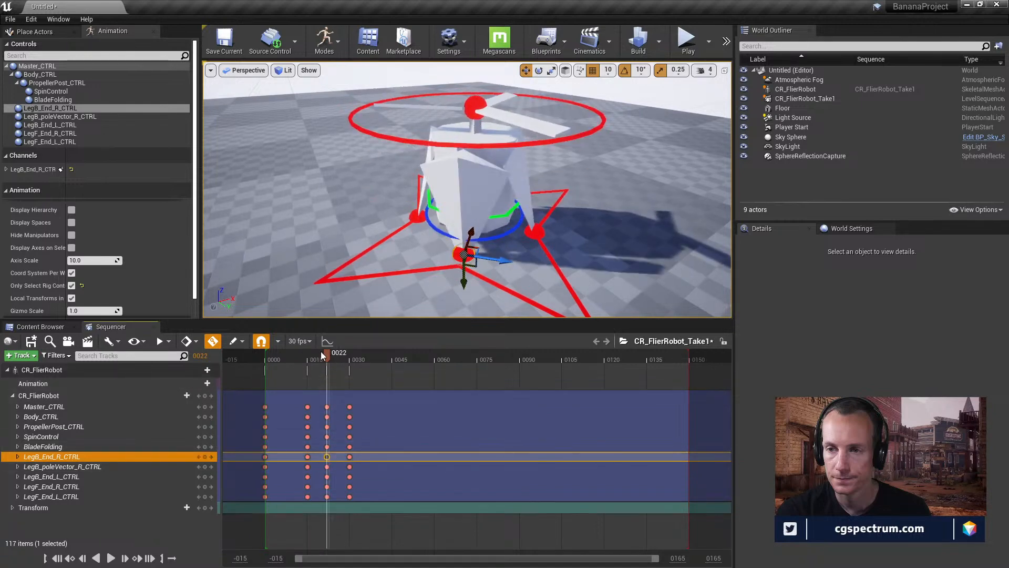
- Select LegF_End_L_CTRL and copy its frame 15 key to frame 22
mouse_move(322, 356)
mouse_down()
mouse_move(298, 355)
mouse_move(348, 358)
mouse_move(329, 359)
mouse_up()
alt+drag(420, 236, 357, 236)
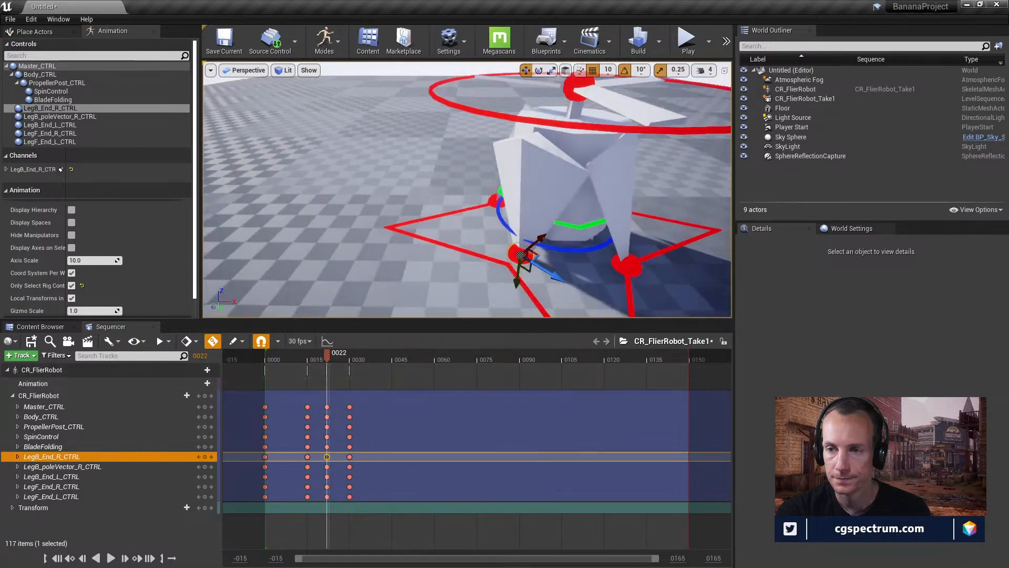
alt+drag(667, 257, 604, 262)
click(449, 230)
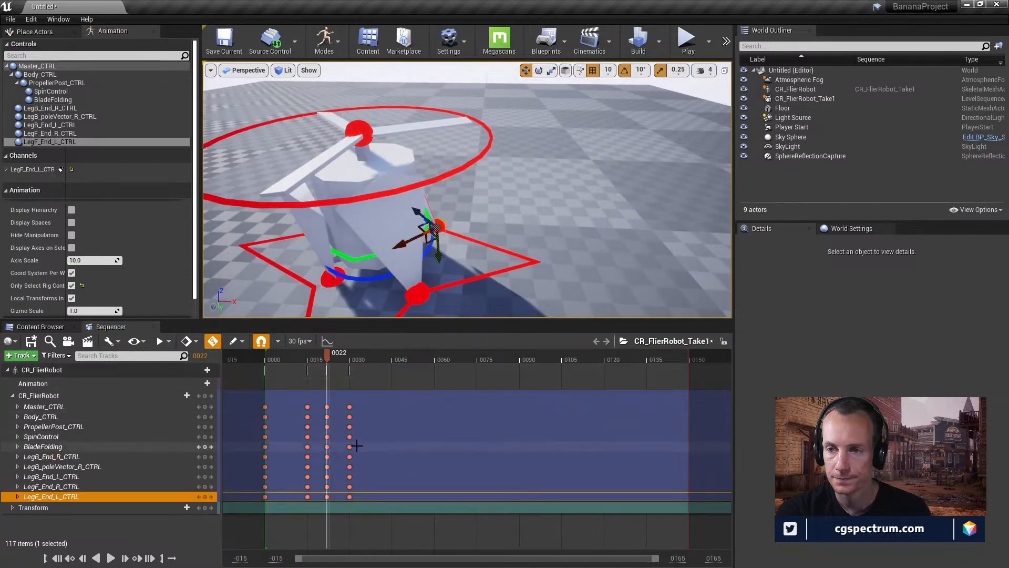
click(308, 496)
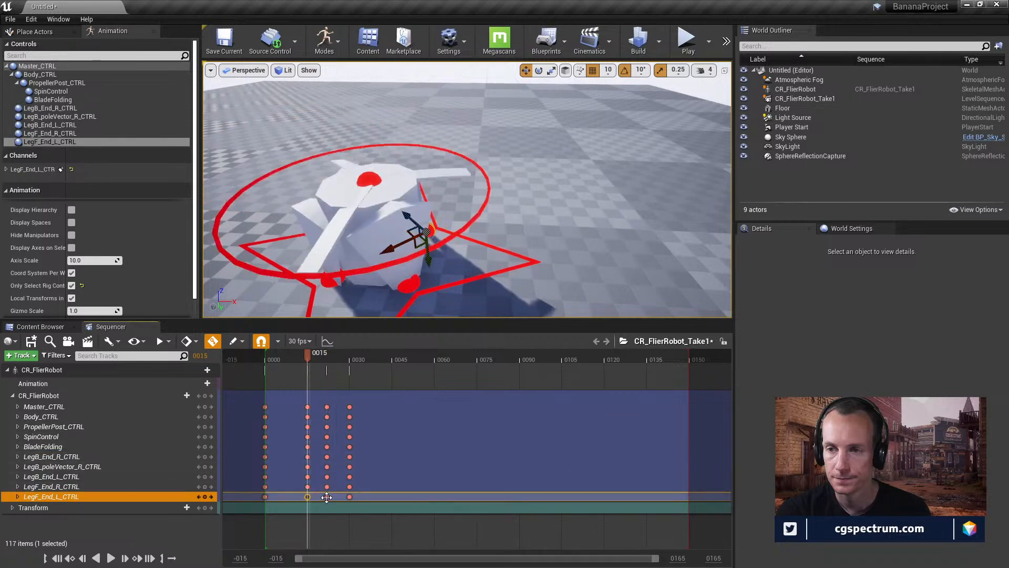
click(327, 496)
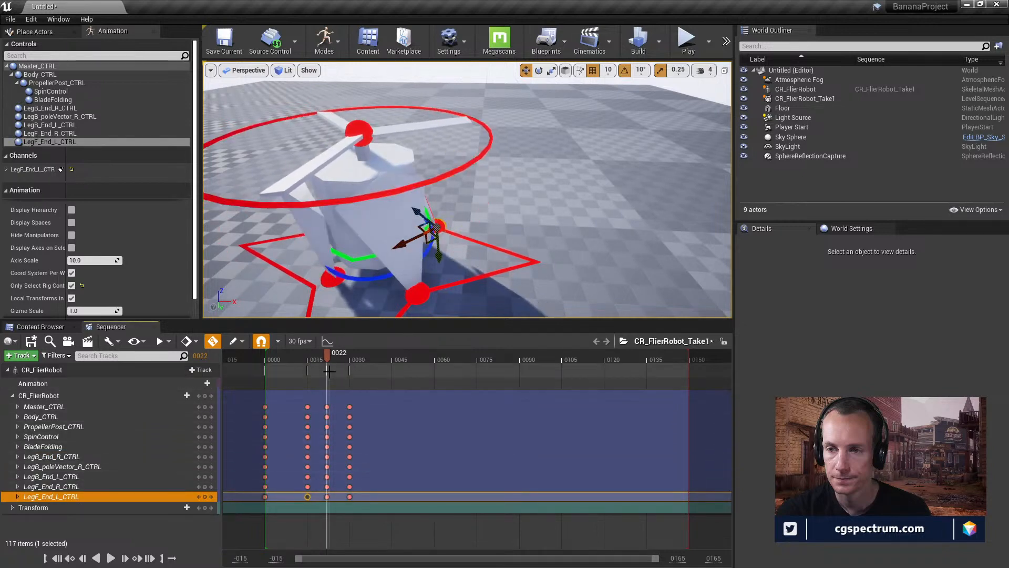
- Move the front right foot control LegF_End_R_CTRL outward from the body at frame 22
alt+drag(455, 260, 458, 229)
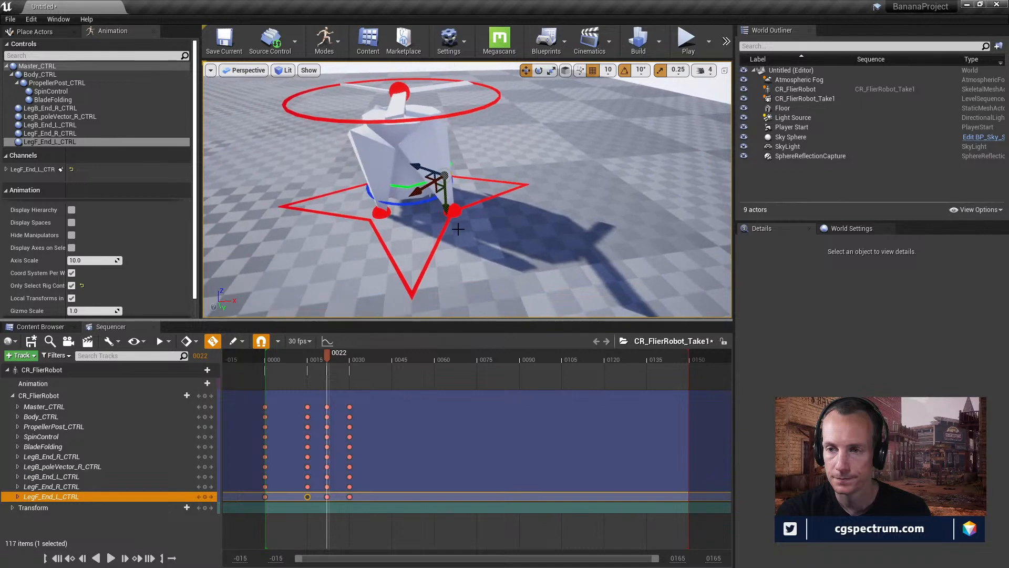
click(453, 211)
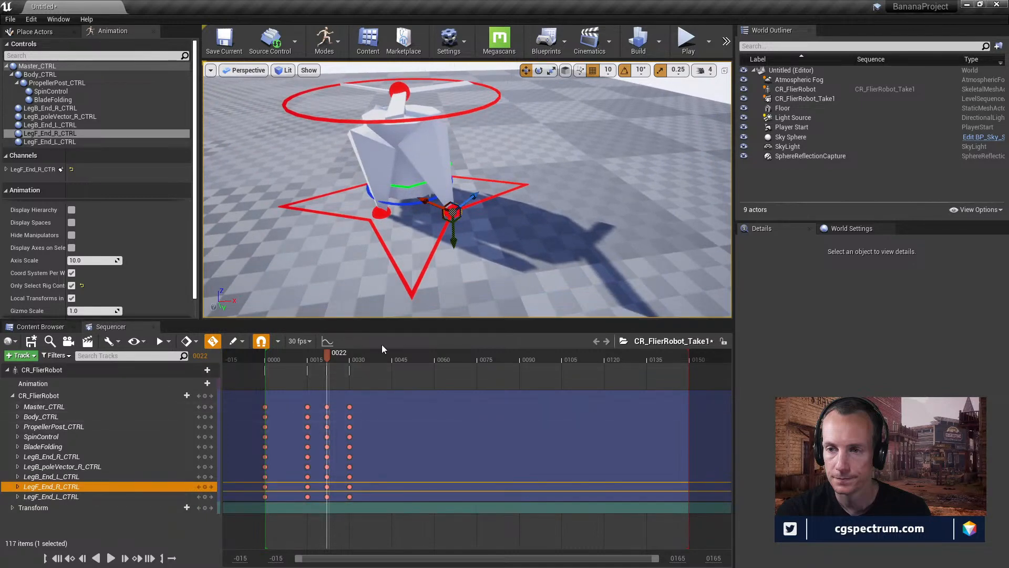
drag(453, 236, 449, 201)
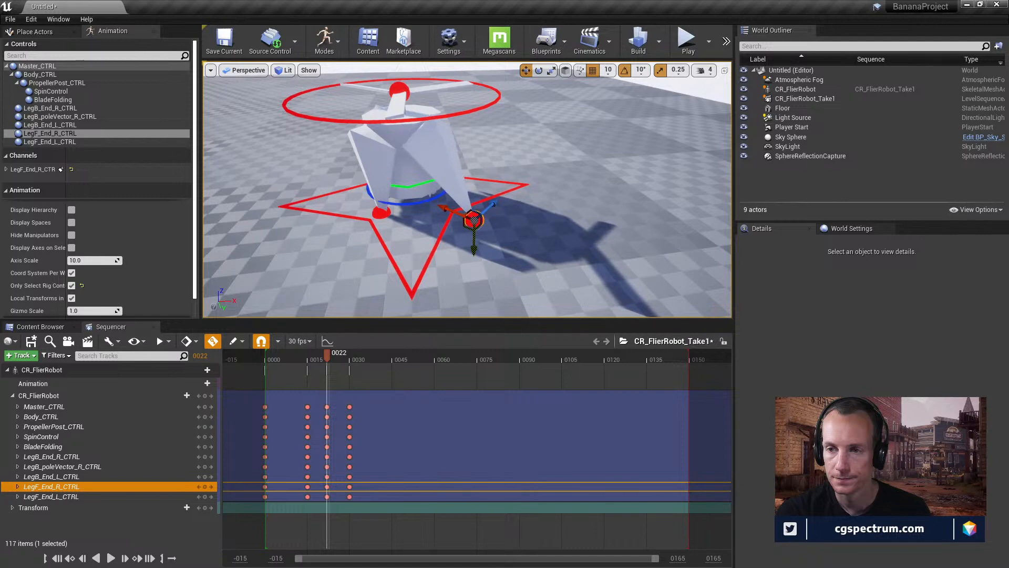
mouse_move(446, 222)
right_down()
mouse_move(505, 229)
mouse_move(446, 222)
right_up()
- Reposition LegB_End_L_CTRL slightly outward at frame 22, trying wider placements and checking them against frame 20
click(434, 201)
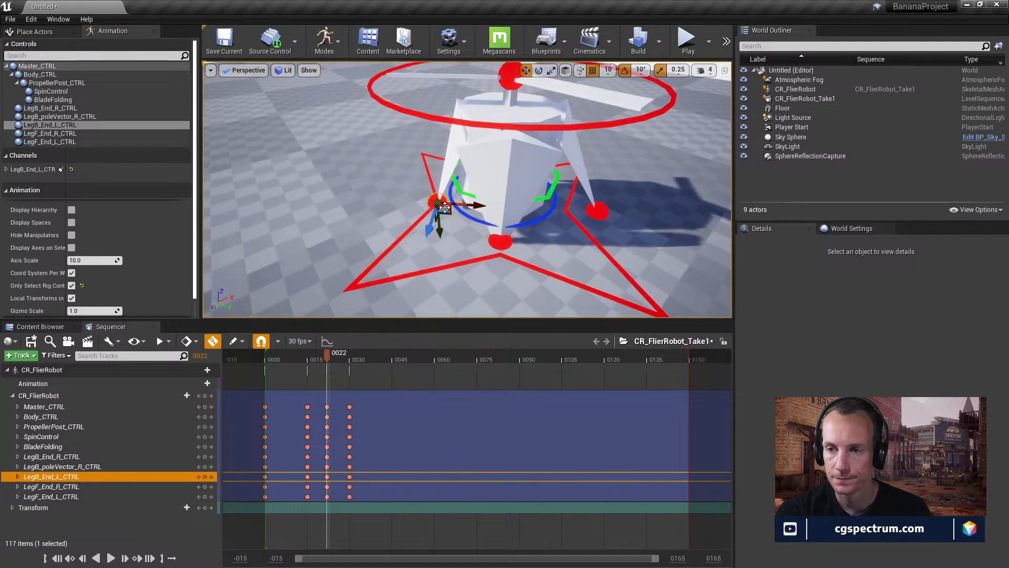
drag(456, 203, 419, 227)
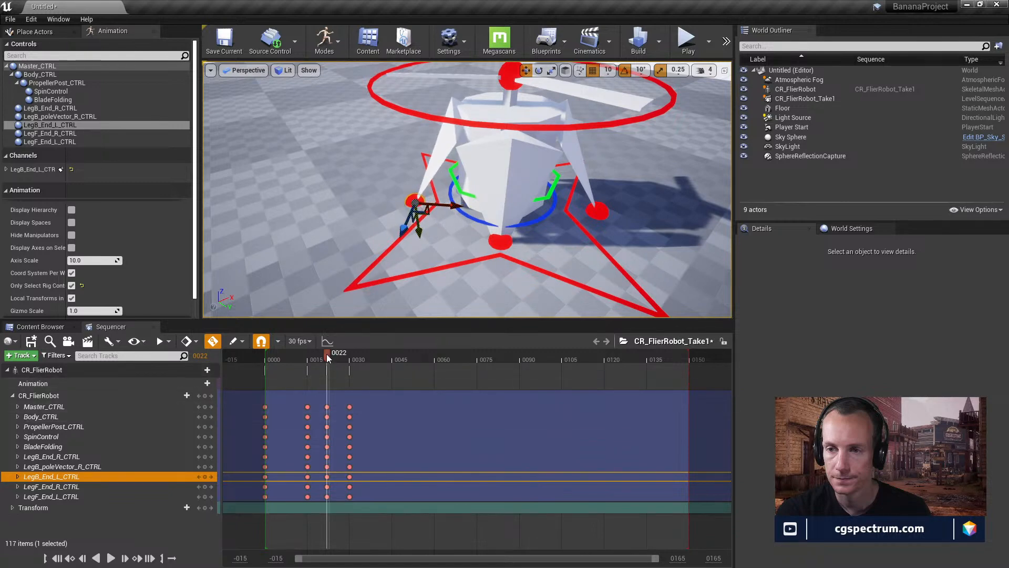
mouse_move(326, 354)
mouse_down()
mouse_move(308, 358)
mouse_move(324, 358)
mouse_up()
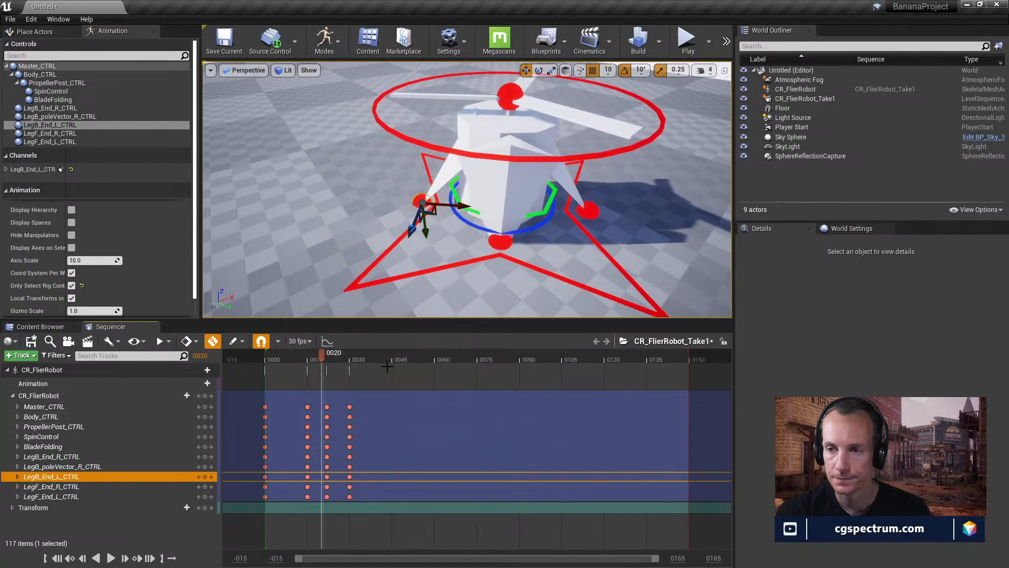
click(327, 476)
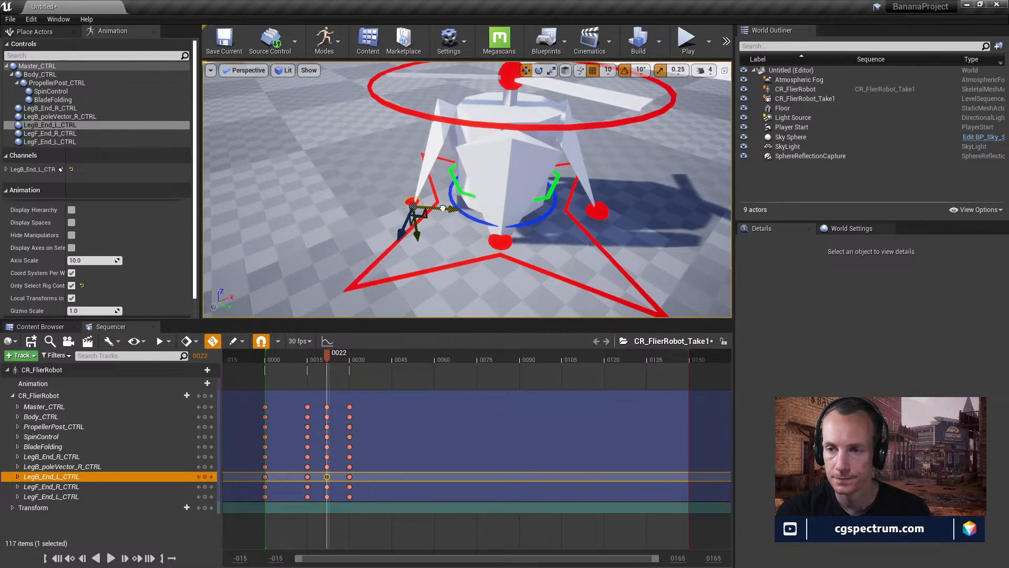
drag(443, 209, 437, 208)
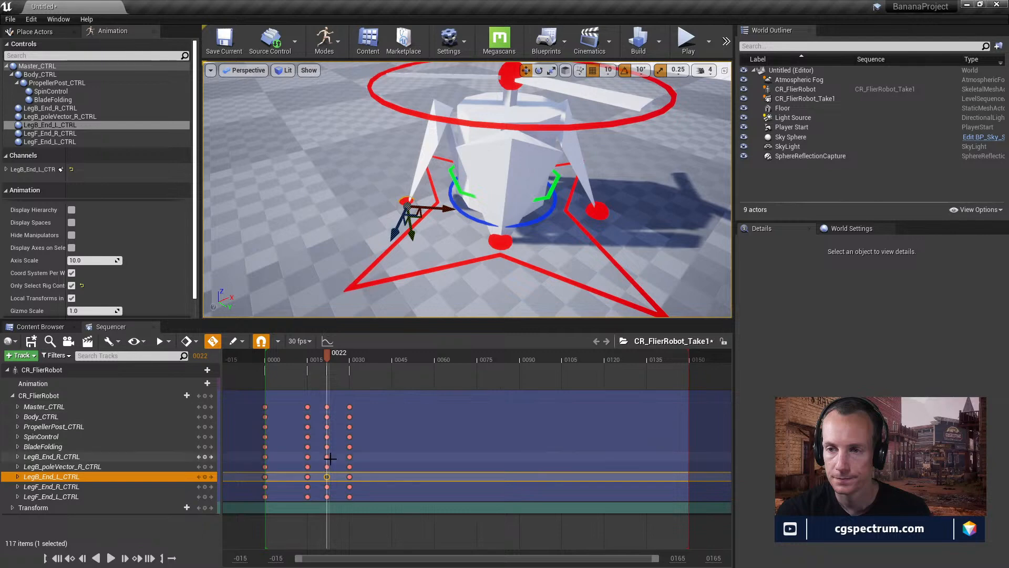
mouse_move(327, 355)
mouse_down()
mouse_move(265, 368)
mouse_move(325, 372)
mouse_up()
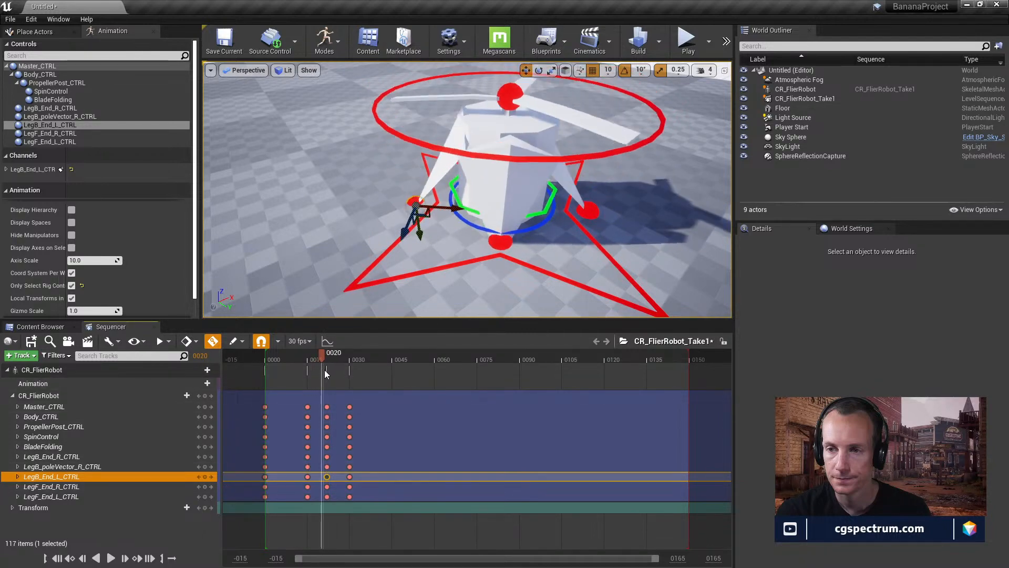
click(327, 476)
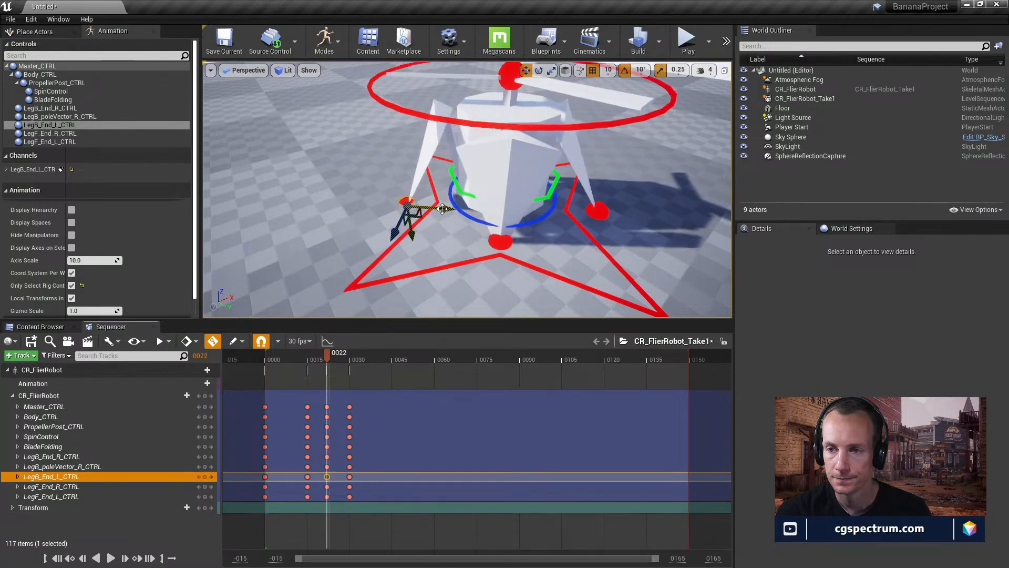
drag(442, 209, 463, 212)
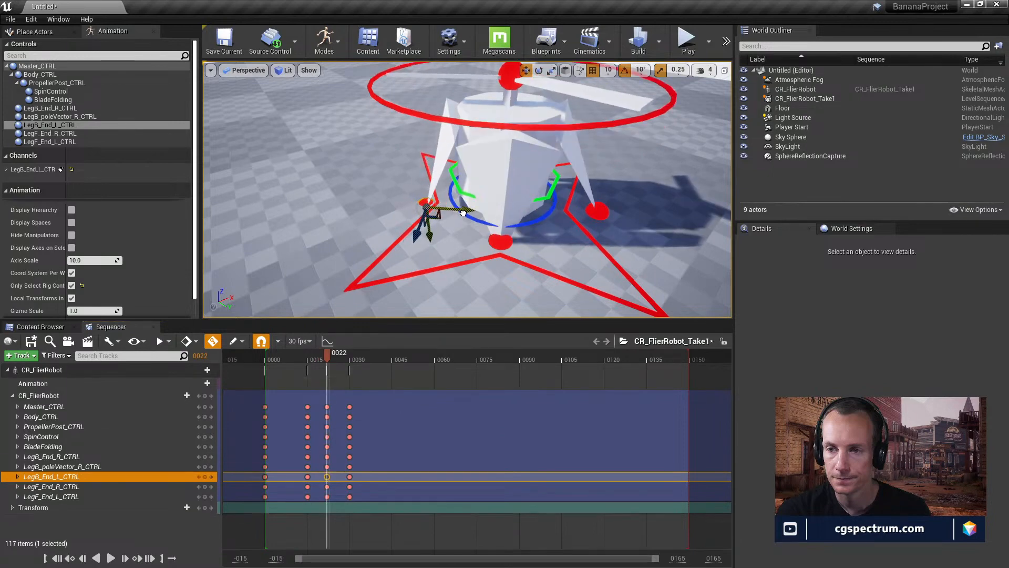
- Move LegF_End_R_CTRL inward toward the body at frame 22 and check the motion around that frame
click(601, 214)
drag(567, 210, 550, 209)
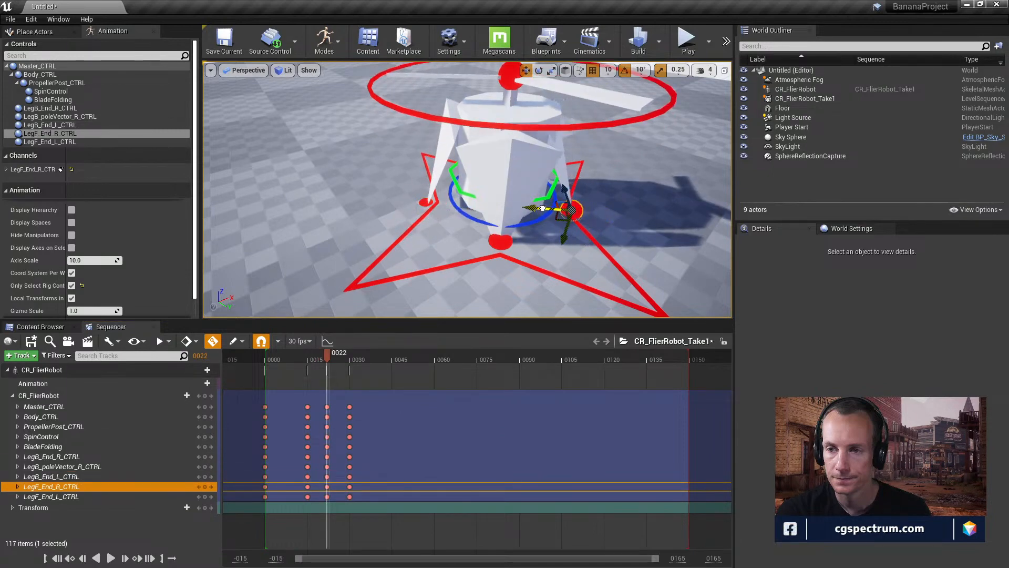
drag(329, 355, 325, 408)
- Select Body_CTRL's key at frame 22 and rotate the control there to tilt the robot's body
right_drag(580, 236, 494, 236)
click(580, 236)
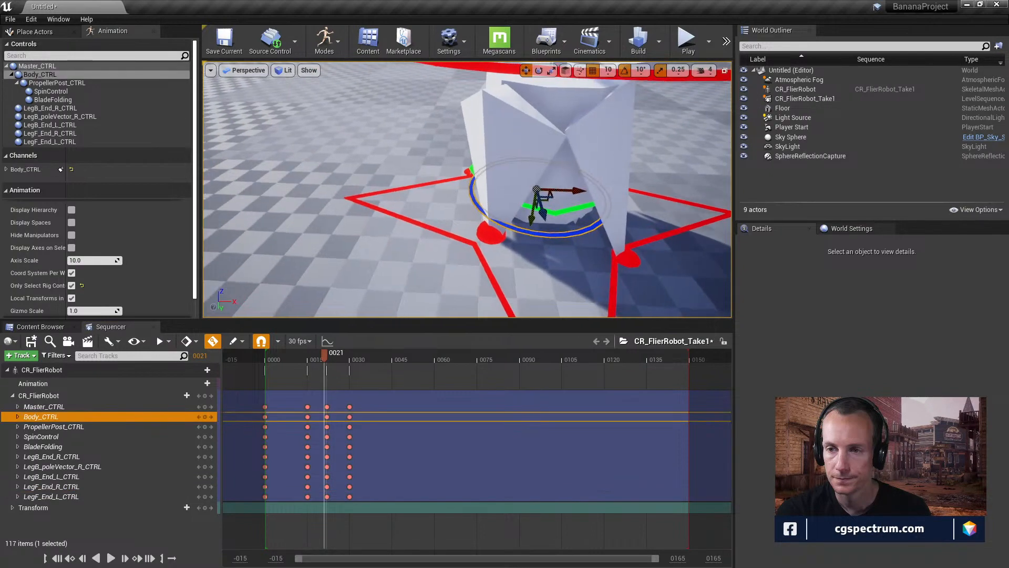
mouse_move(324, 357)
mouse_down()
mouse_move(309, 358)
mouse_move(329, 364)
mouse_up()
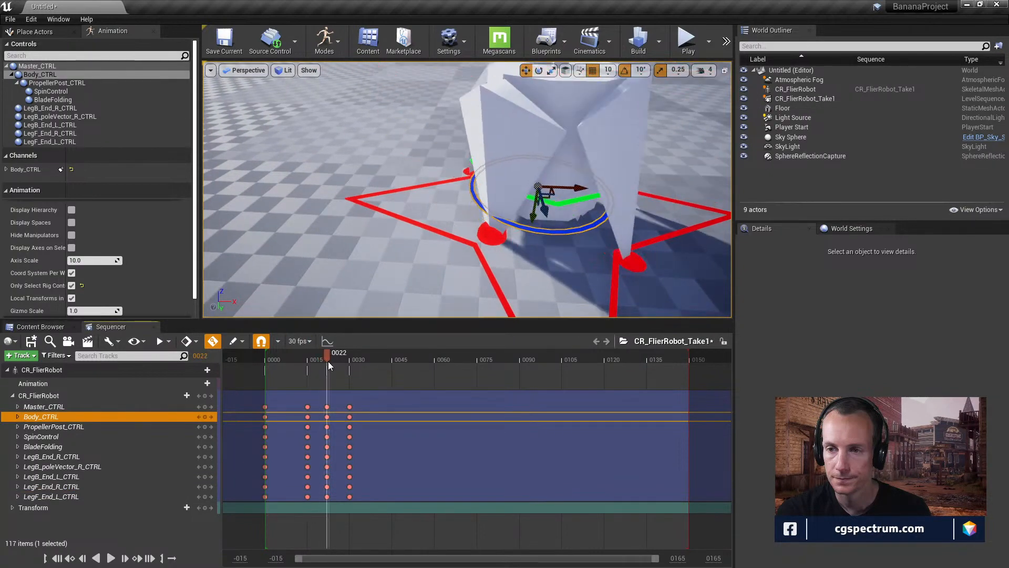
click(327, 417)
right_drag(442, 252, 451, 252)
right_drag(537, 249, 499, 226)
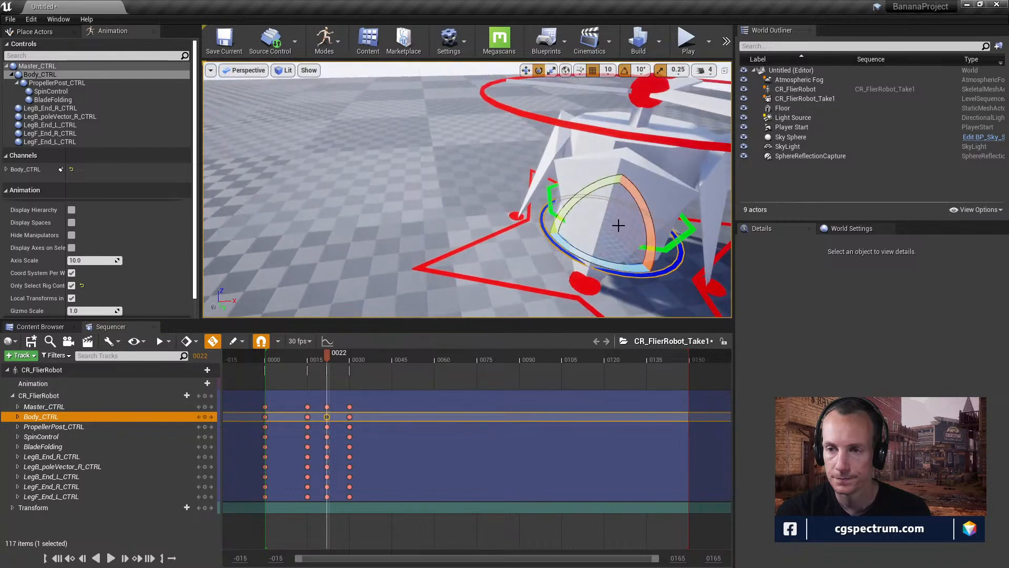
drag(634, 204, 622, 179)
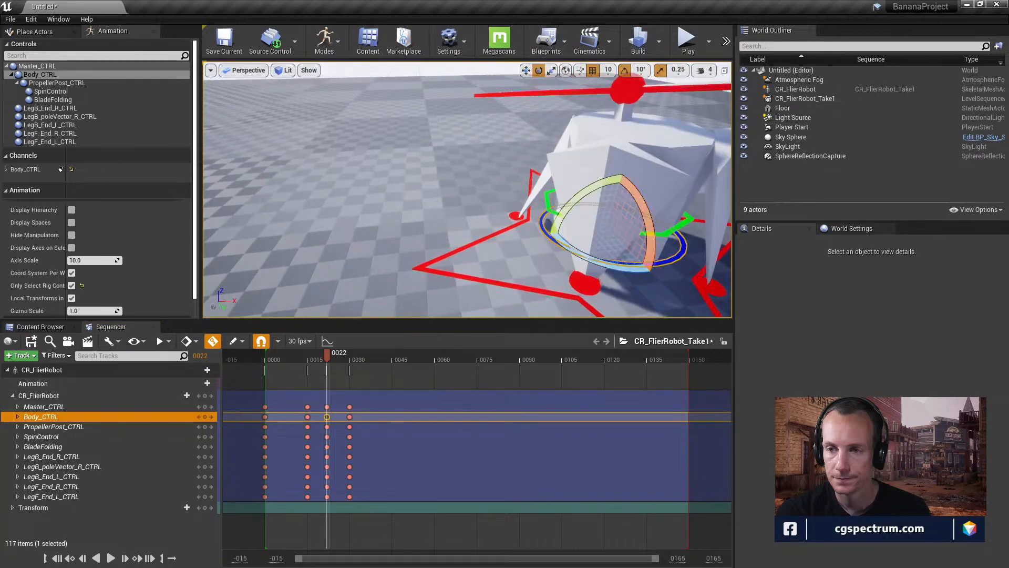
alt+drag(546, 174, 579, 151)
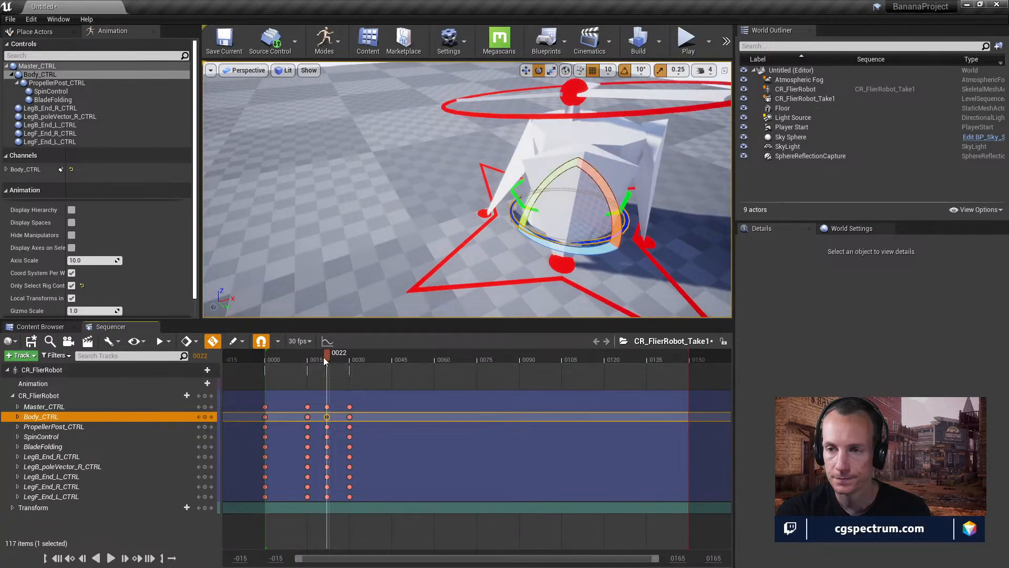
- Rotate Body_CTRL together with BladeFolding at frame 30 to tilt the body and propeller, leaving only Body_CTRL selected
drag(323, 357, 363, 379)
click(348, 446)
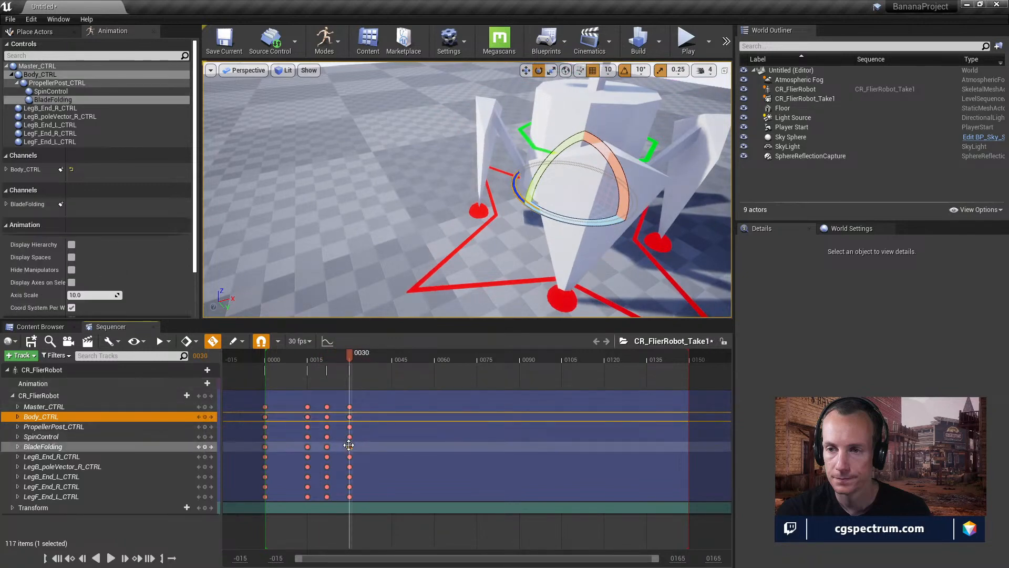
drag(611, 161, 611, 177)
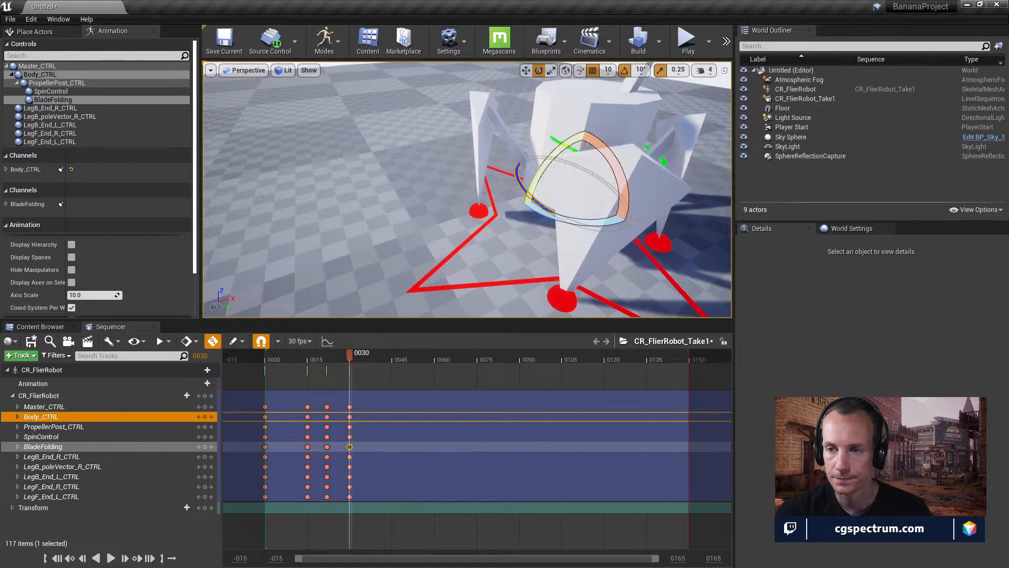
right_drag(611, 177, 551, 131)
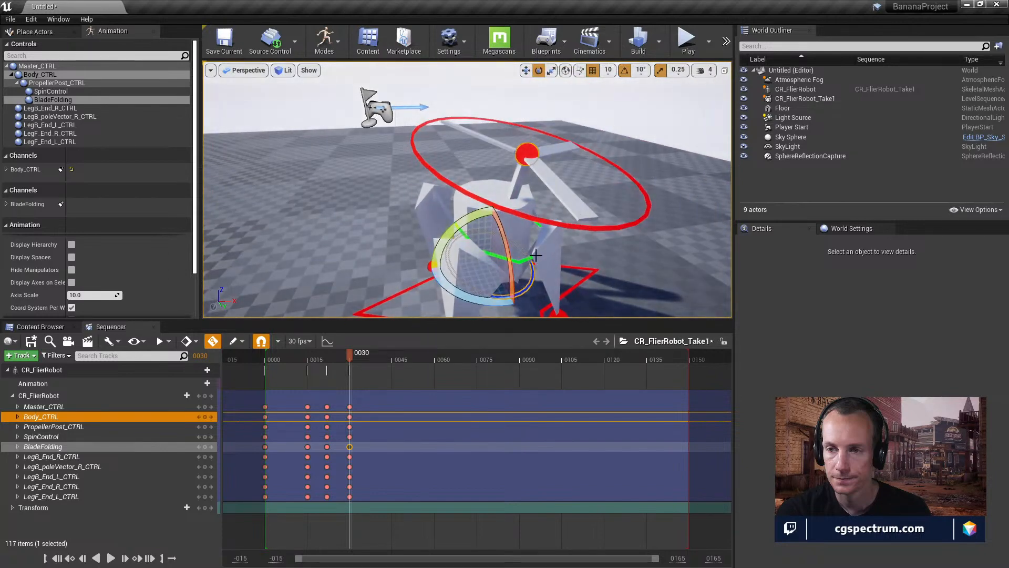
mouse_move(501, 243)
mouse_down()
mouse_move(476, 253)
mouse_move(520, 244)
mouse_move(489, 250)
mouse_up()
drag(485, 198, 454, 227)
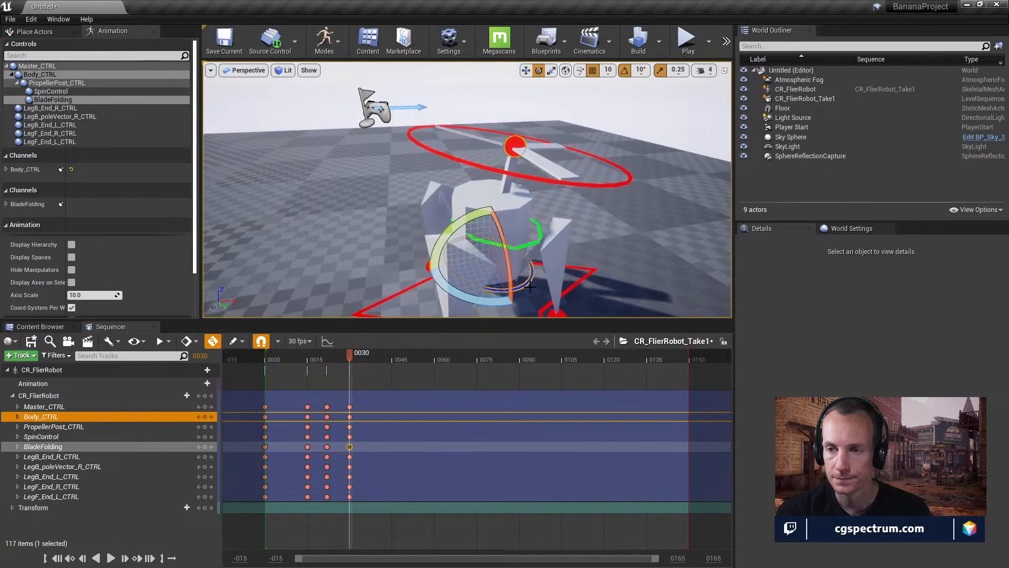
click(530, 287)
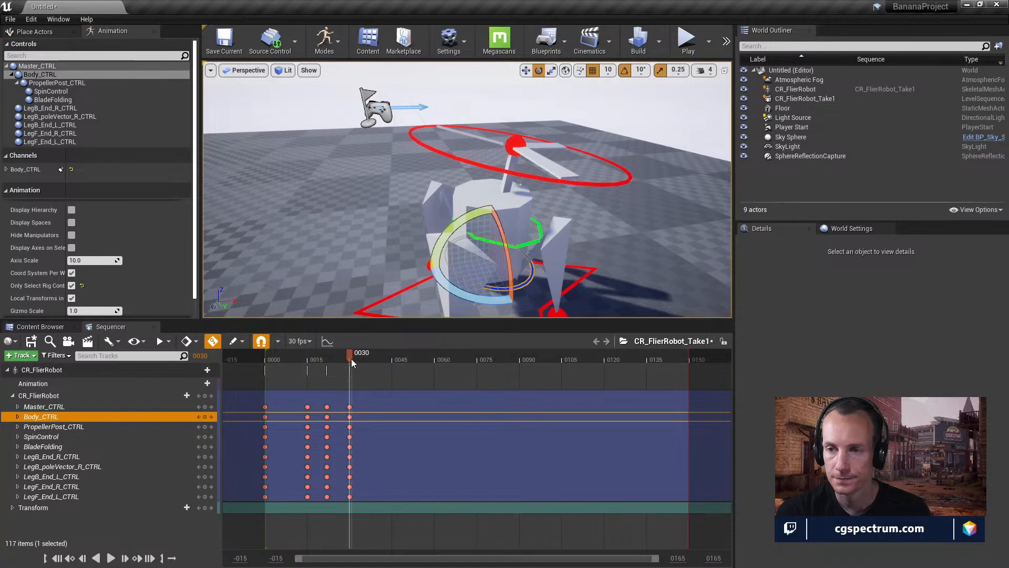
- Copy the frame 0 keys of all CR_FlierRobot controls and paste them at frame 45
drag(351, 358, 390, 379)
drag(253, 402, 271, 505)
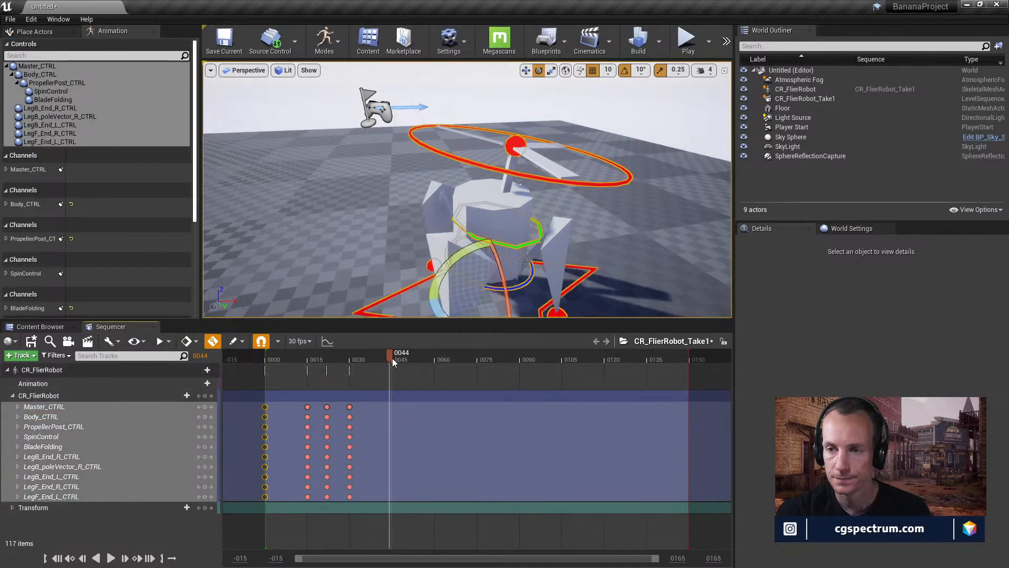
key(ctrl+c)
key(ctrl+v)
- Delete the frame 0 keys of all CR_FlierRobot controls and play the animation from frame 1
drag(393, 370, 275, 525)
key(Delete)
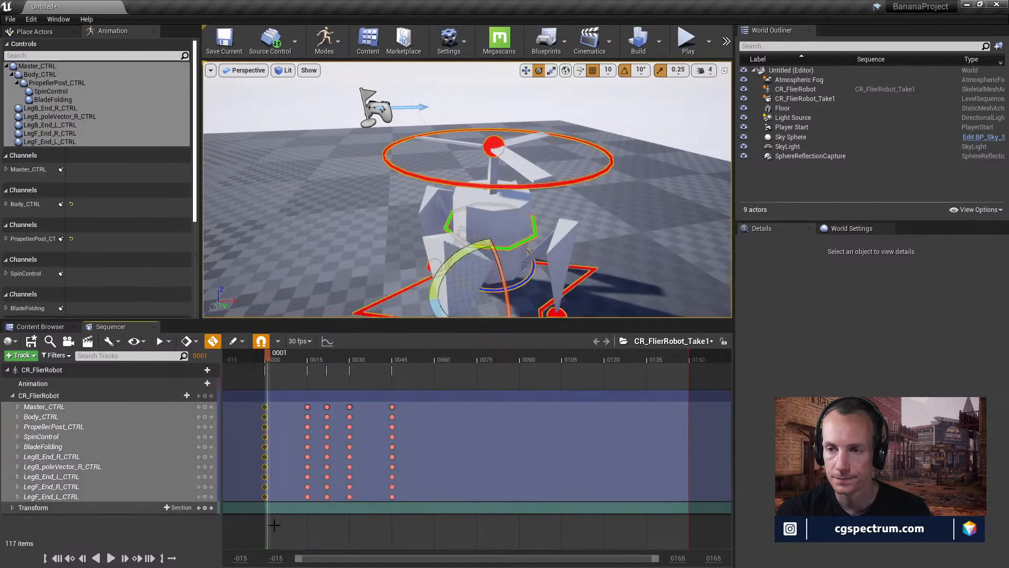
click(297, 466)
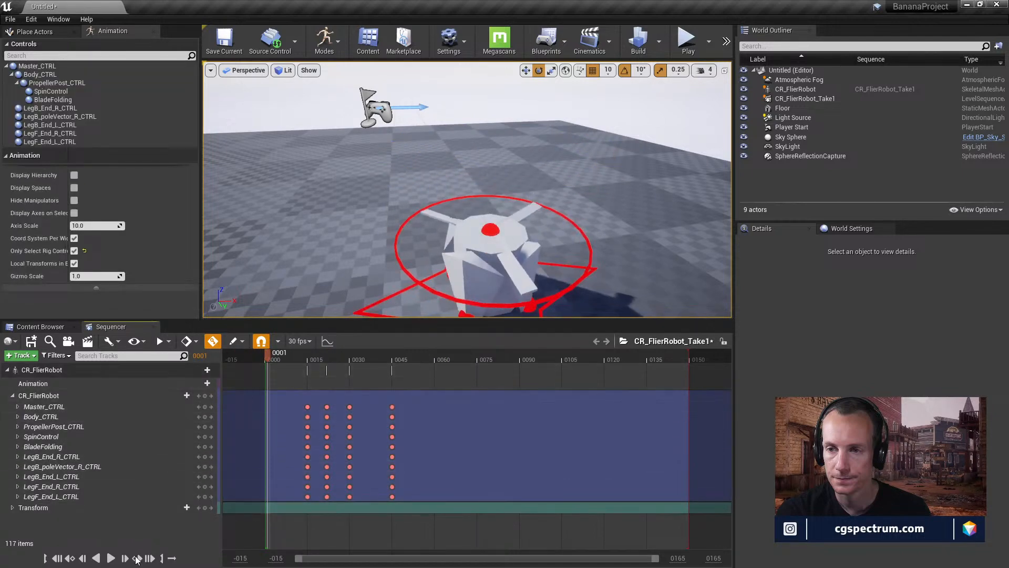
click(110, 559)
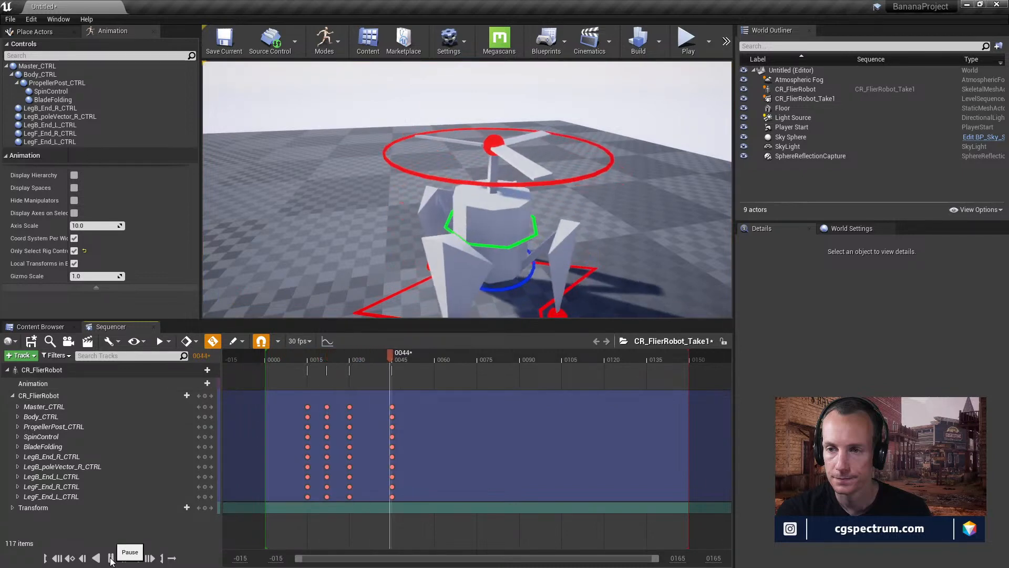
click(111, 558)
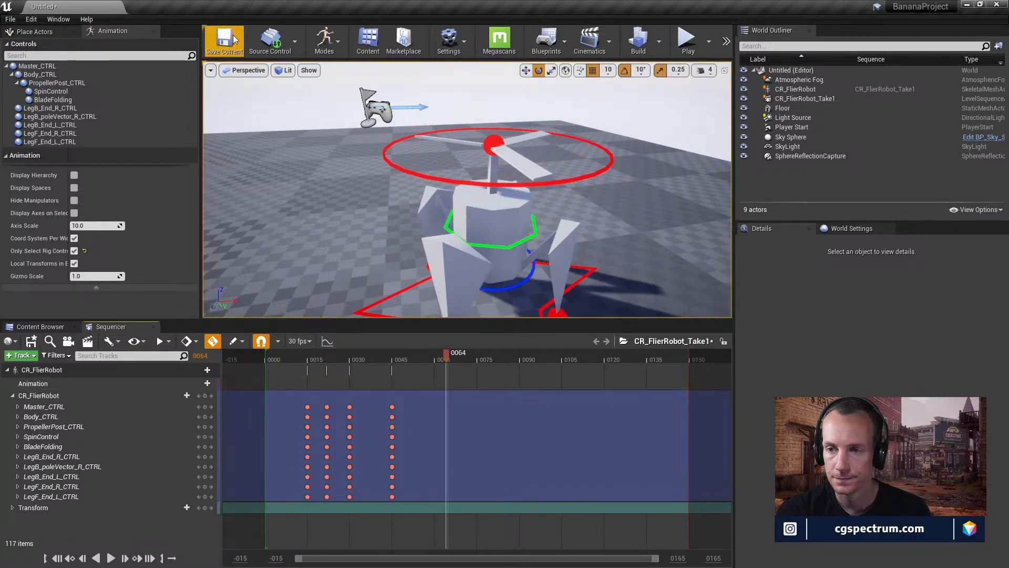
- Save the current level as TestMap in the Content folder, replacing the existing map
click(220, 45)
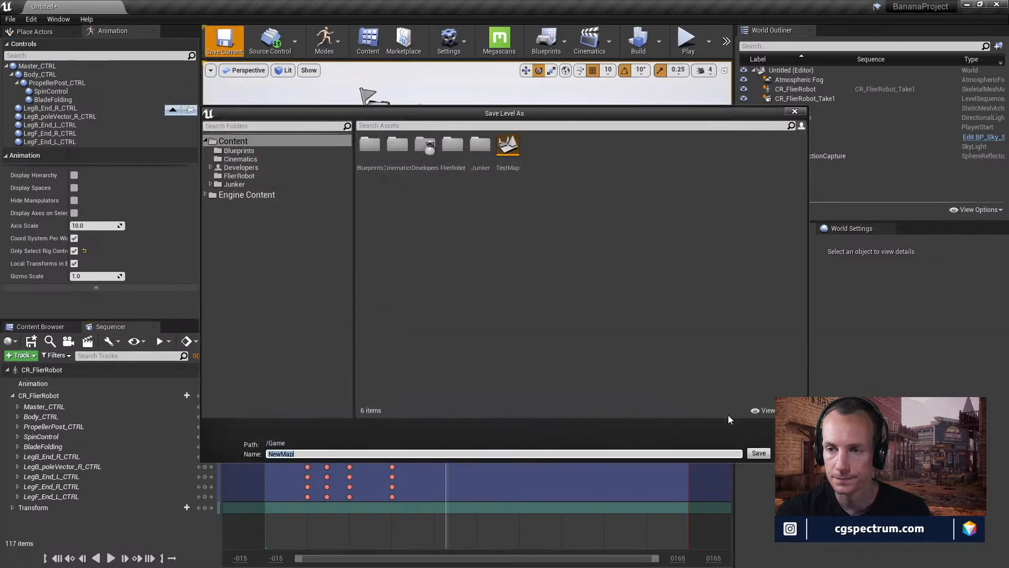
click(508, 149)
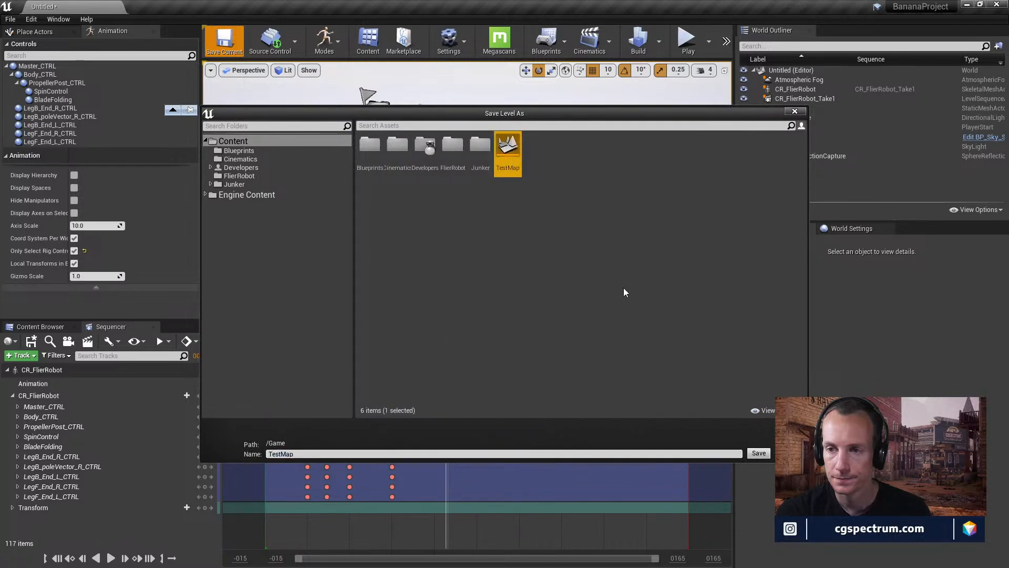
click(758, 452)
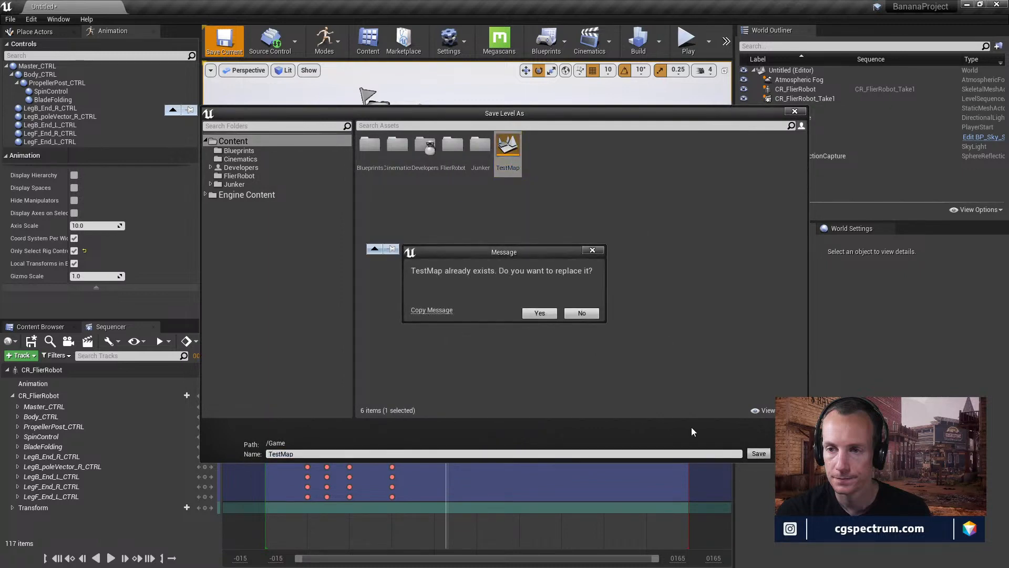
click(541, 316)
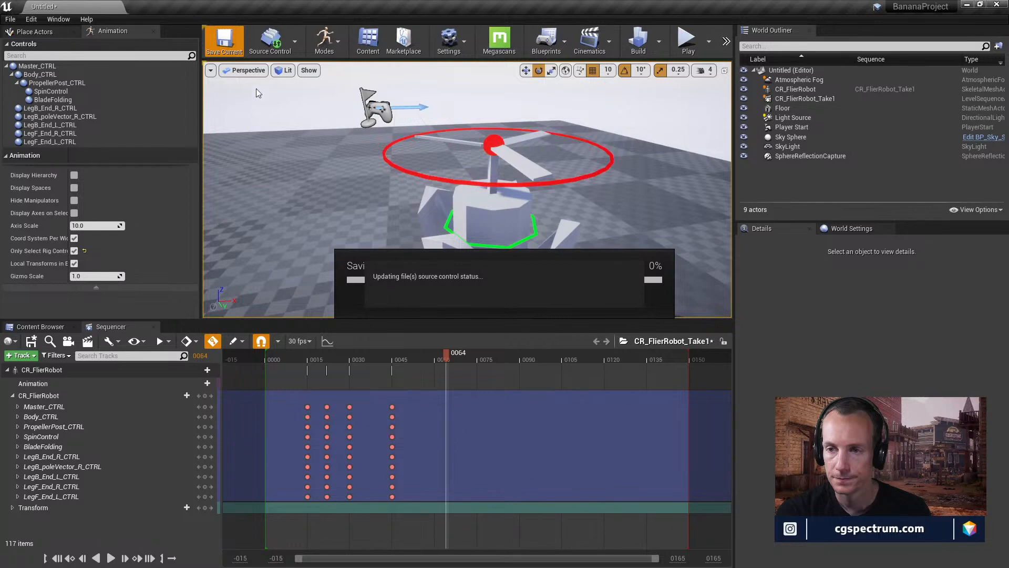
- Open the CR_FlierRobot control rig from the FlierRobot content folder in a maximized editor window
click(578, 385)
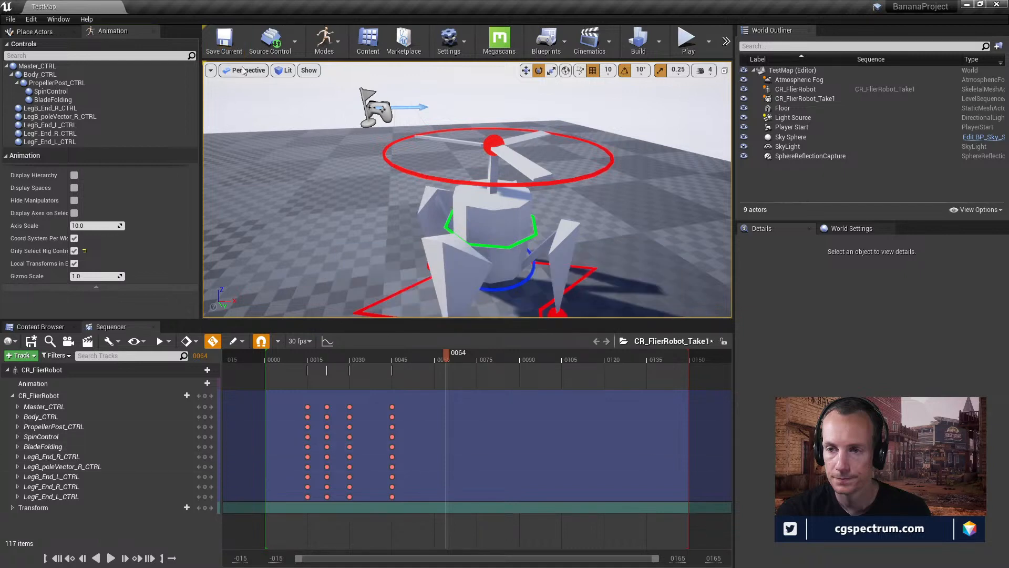
click(55, 327)
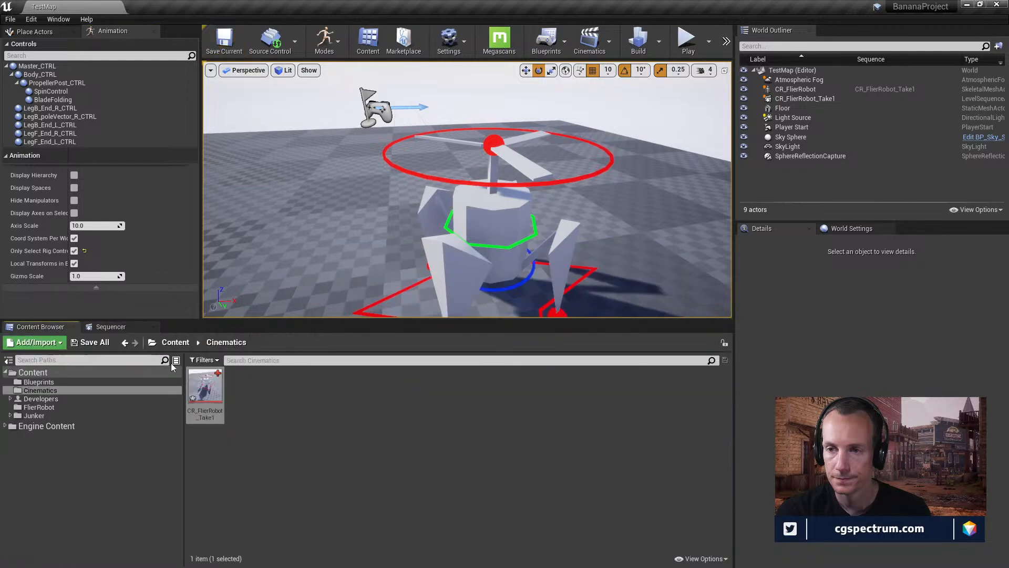
click(39, 382)
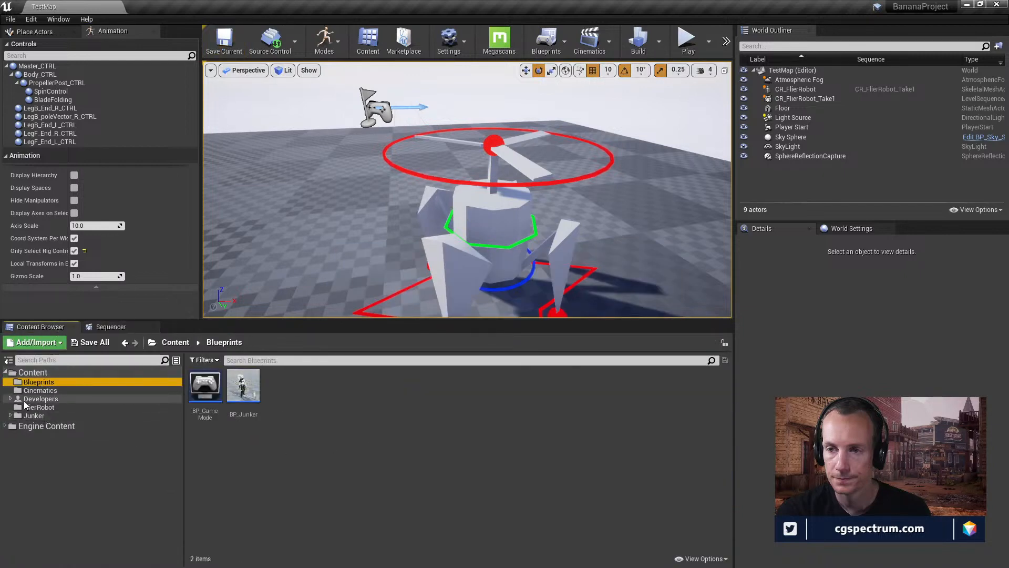
click(38, 407)
double_click(205, 387)
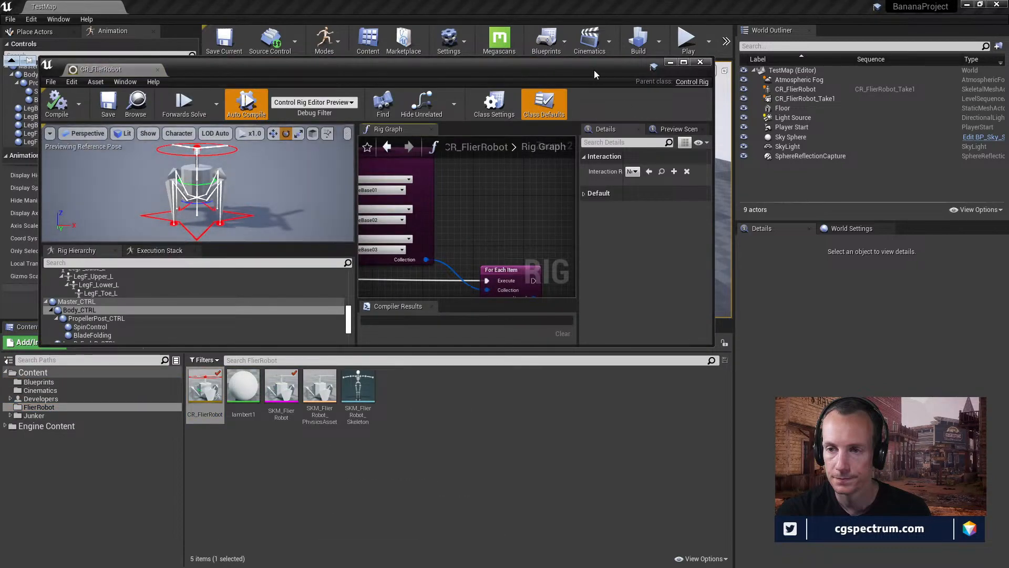
double_click(594, 70)
- Delete the extra node that follows the bodyBase Set Transform node in the Rig Graph
scroll(601, 336, down, 5)
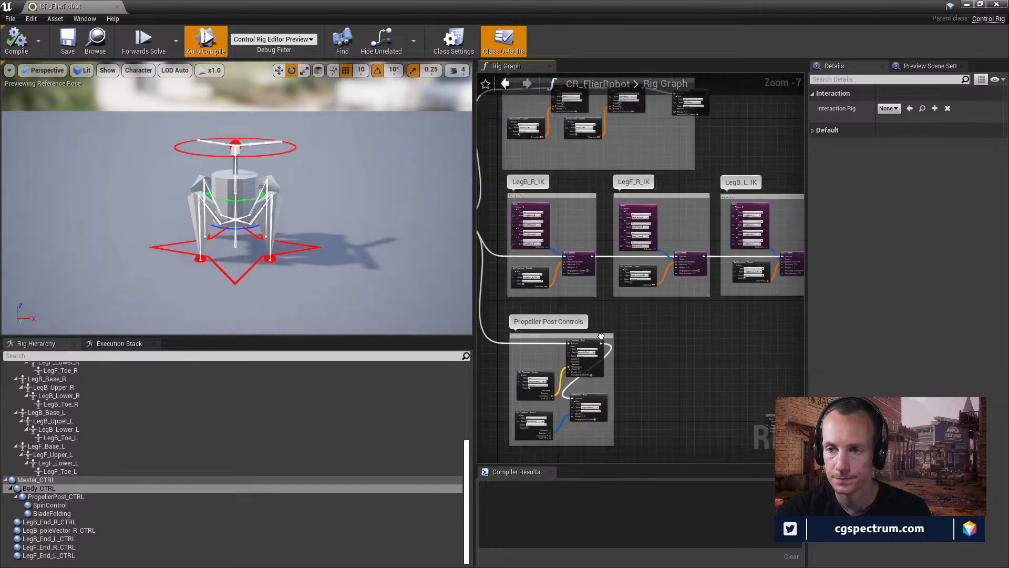
right_drag(601, 337, 589, 417)
right_drag(629, 192, 633, 281)
scroll(646, 276, up, 5)
right_drag(693, 258, 709, 245)
click(748, 218)
key(Delete)
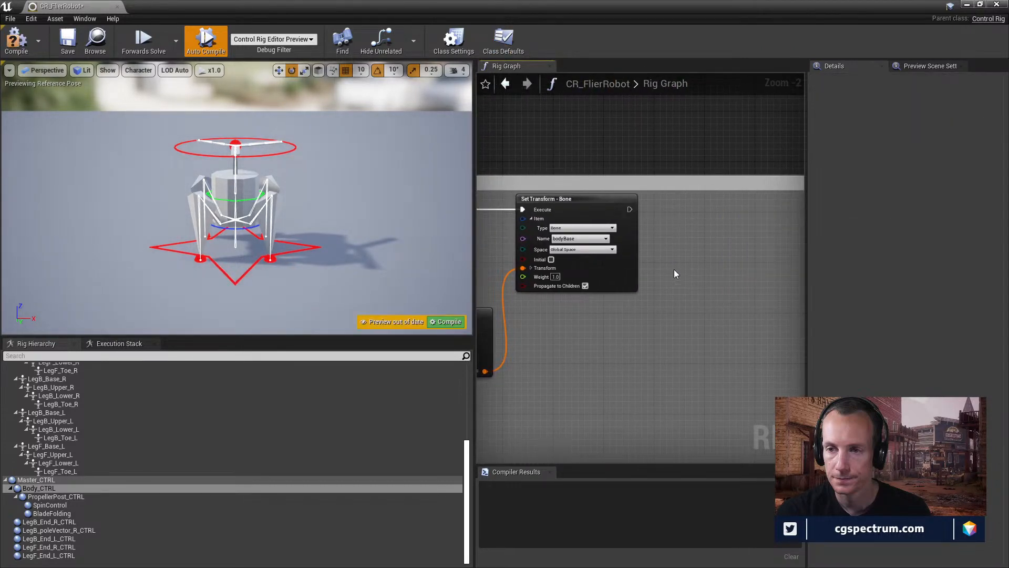
- Compile and save the CR_FlierRobot control rig, and close its editor
right_drag(675, 273, 775, 248)
right_drag(712, 289, 800, 284)
click(23, 49)
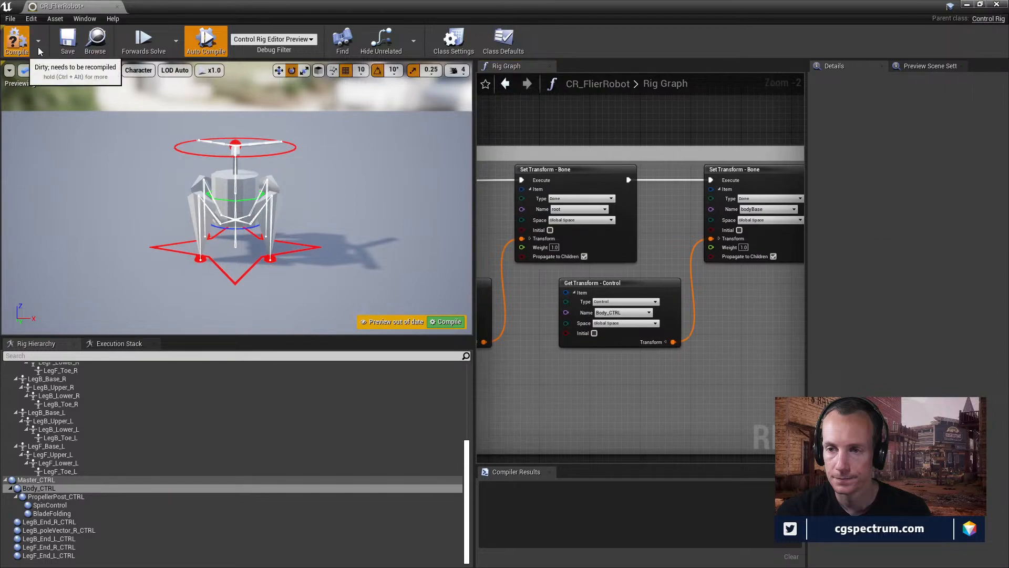
click(68, 42)
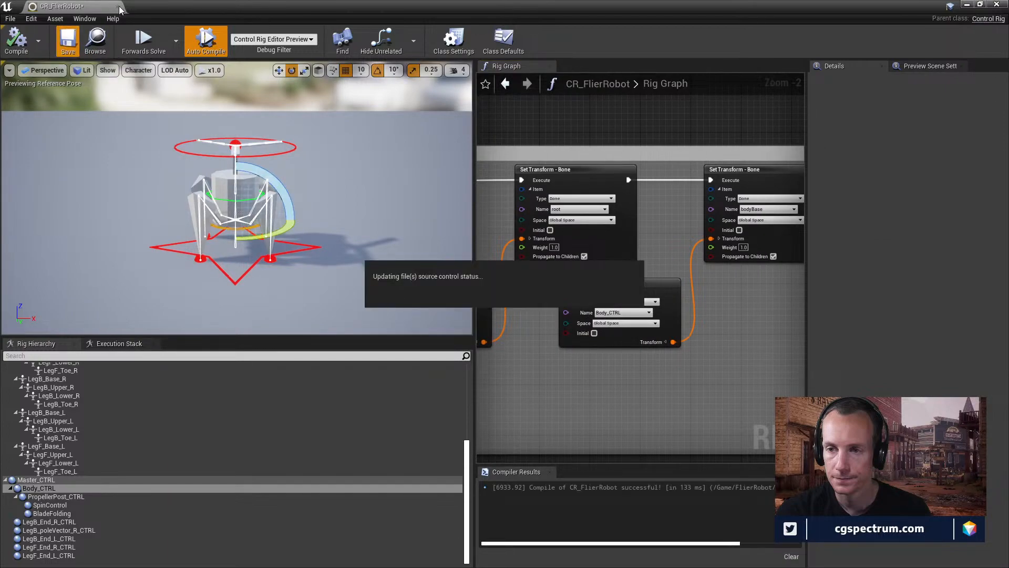
click(118, 6)
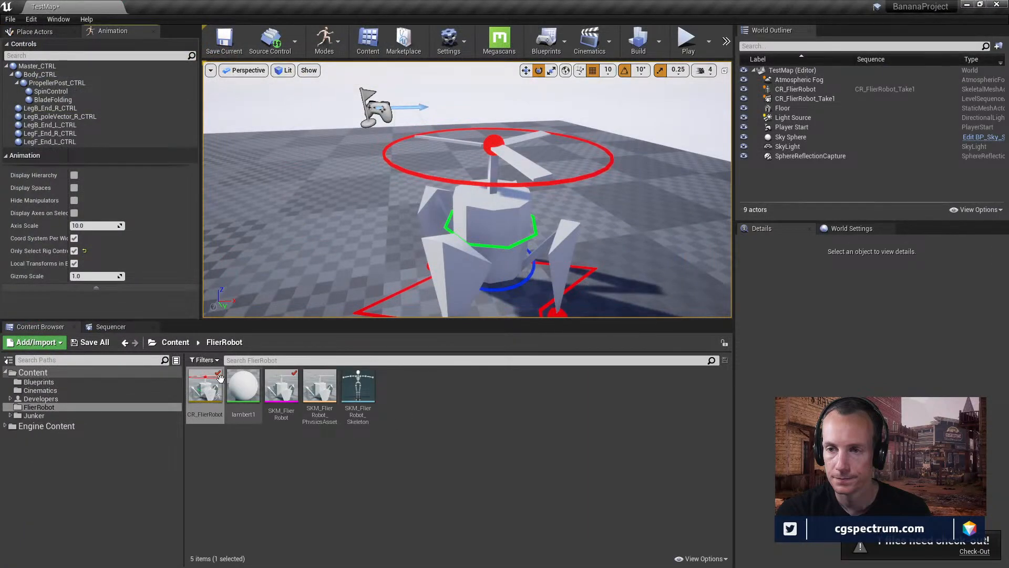
- Play the CR_FlierRobot_Take1 animation from frame 0 to review the motion
click(103, 327)
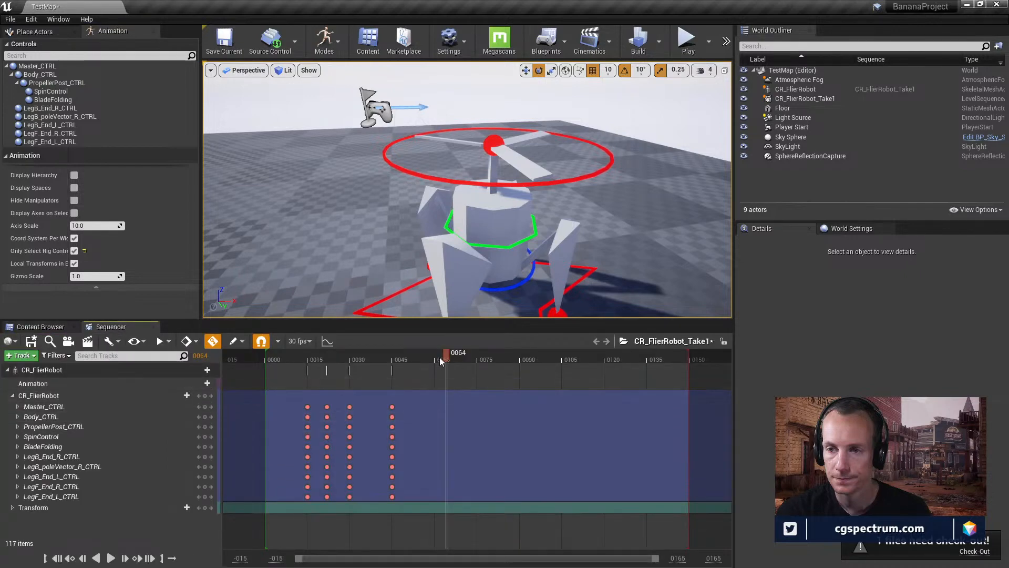
drag(440, 361, 271, 402)
click(112, 558)
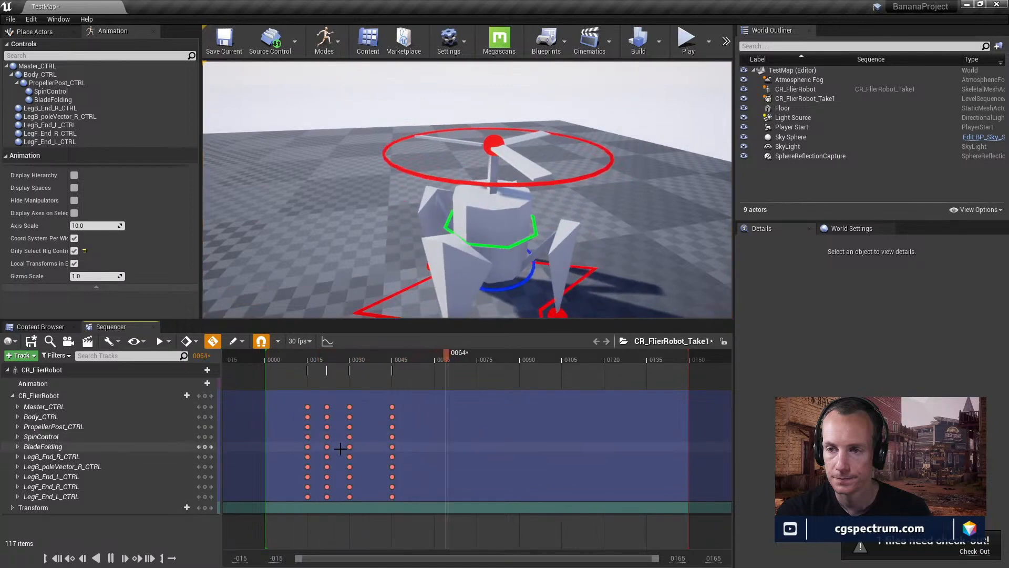
click(110, 558)
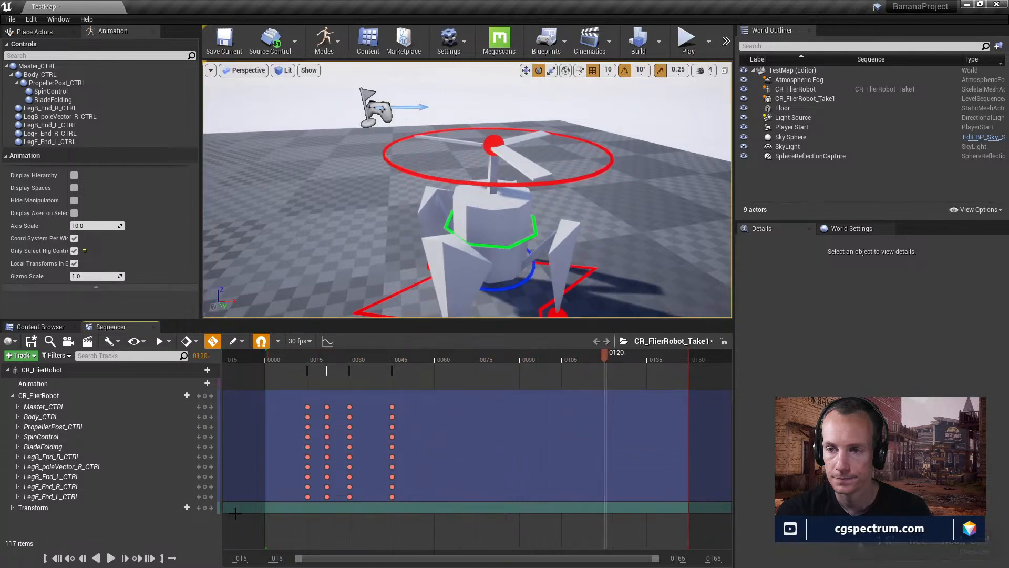
- Shift the frame 30 keys of all CR_FlierRobot controls to frame 37 and play the animation from the start
drag(345, 396, 371, 538)
drag(351, 489, 372, 487)
drag(361, 360, 259, 359)
click(111, 559)
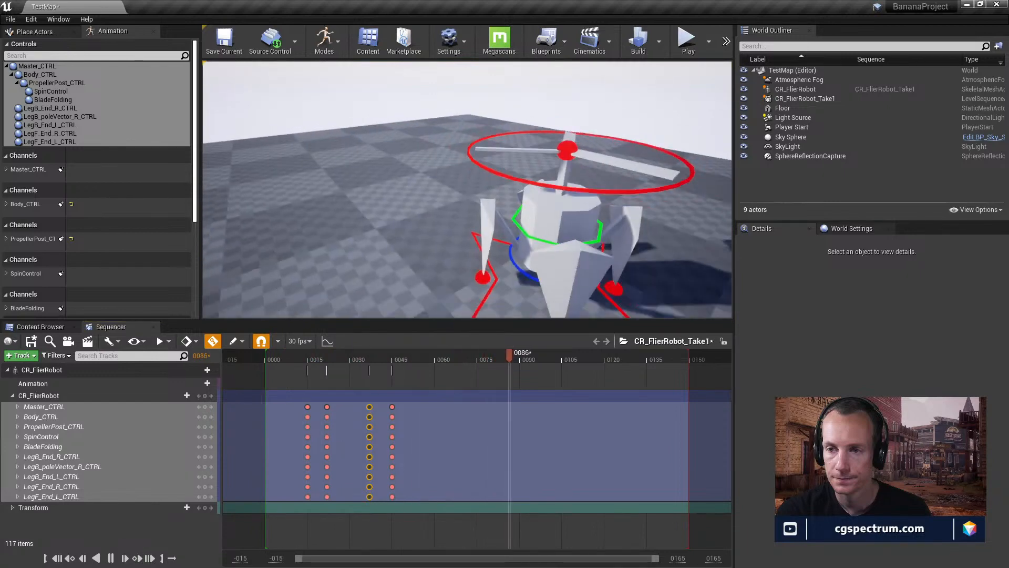
click(112, 559)
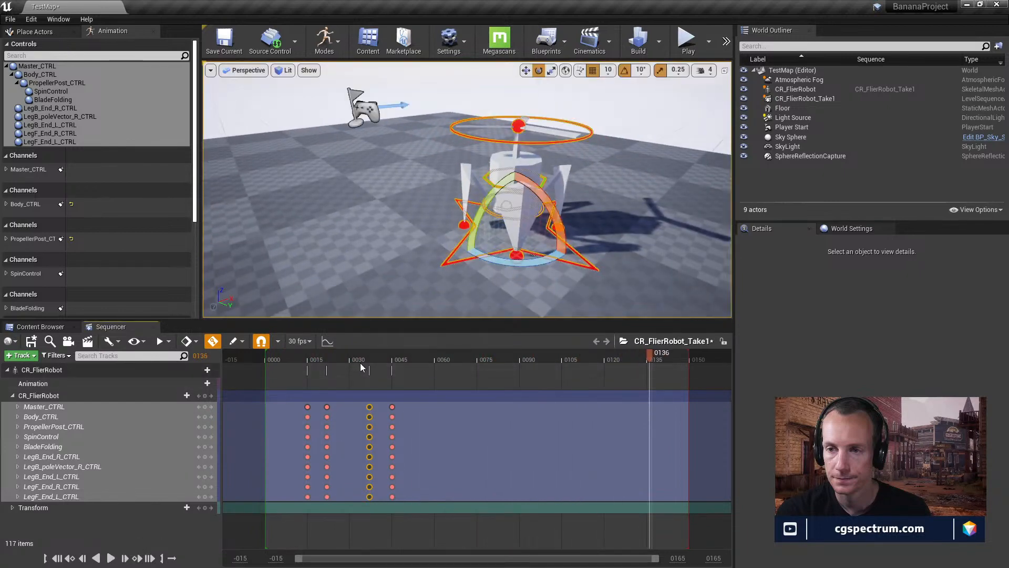
click(370, 426)
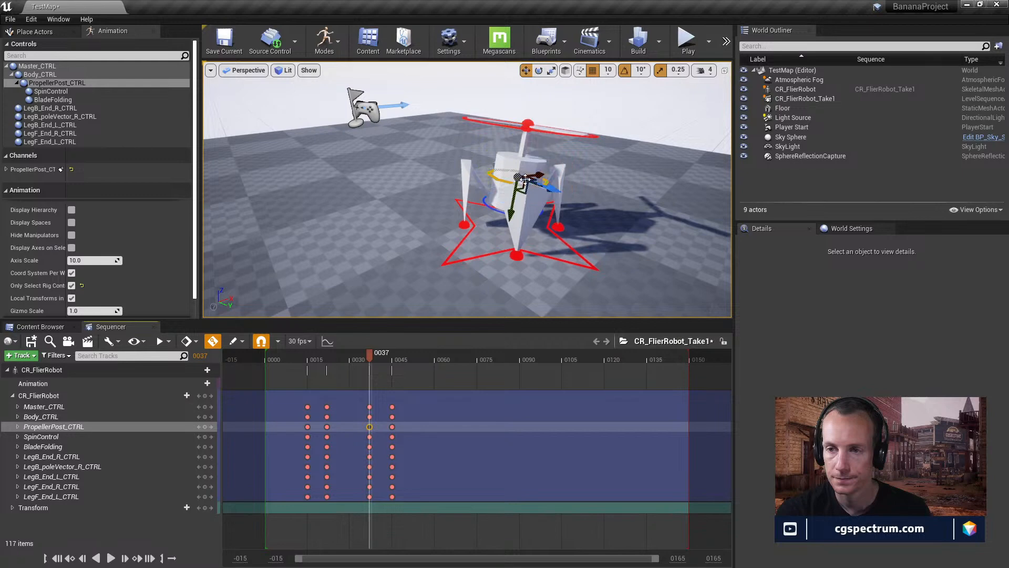
drag(513, 206, 516, 196)
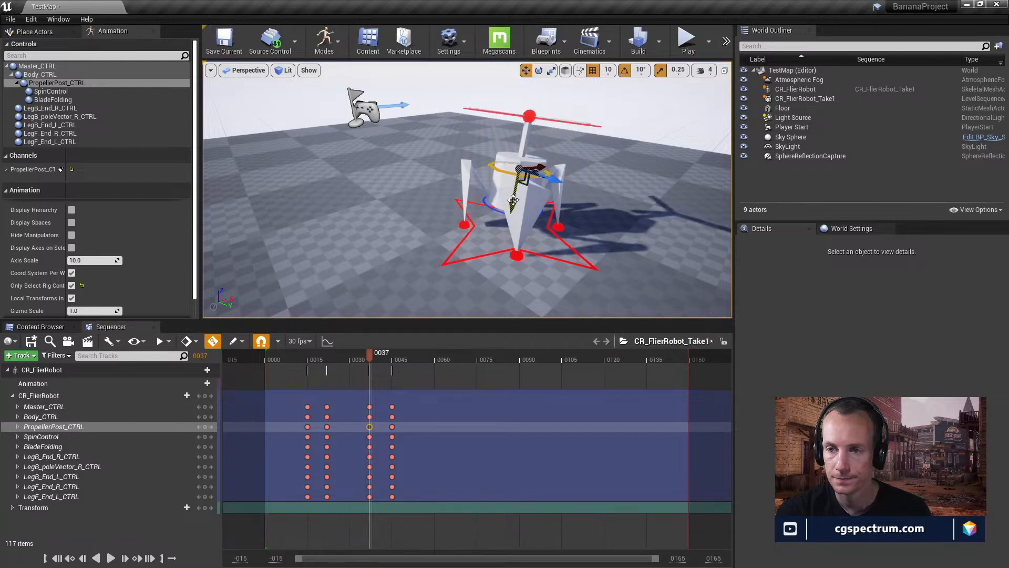
key(ctrl+z)
click(495, 208)
drag(510, 254, 509, 237)
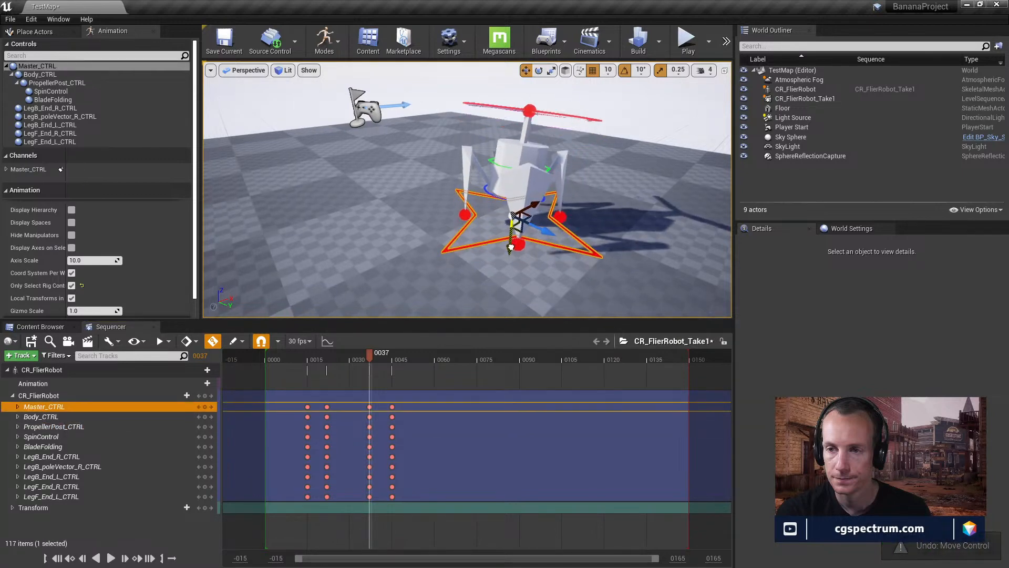
key(ctrl+z)
- Raise Body_CTRL slightly along its vertical axis at frame 37 and replay the animation in a loop
click(511, 229)
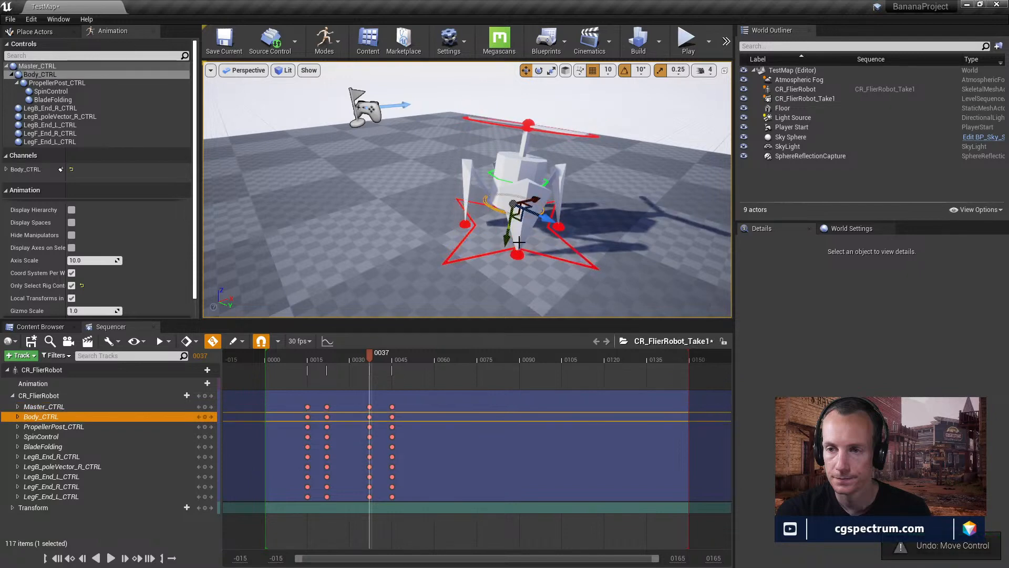
drag(504, 233, 507, 220)
drag(370, 357, 300, 365)
click(111, 559)
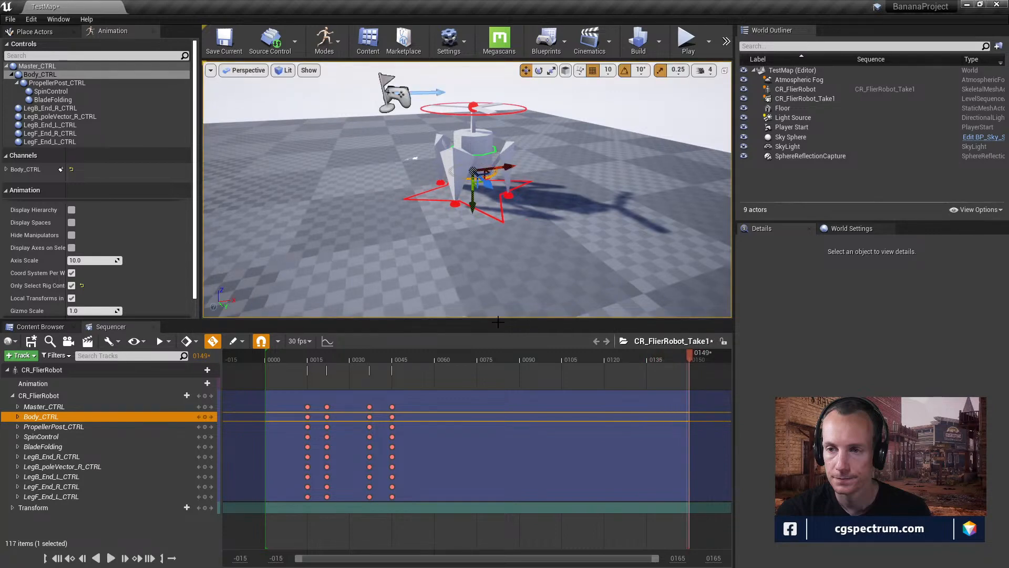
click(110, 559)
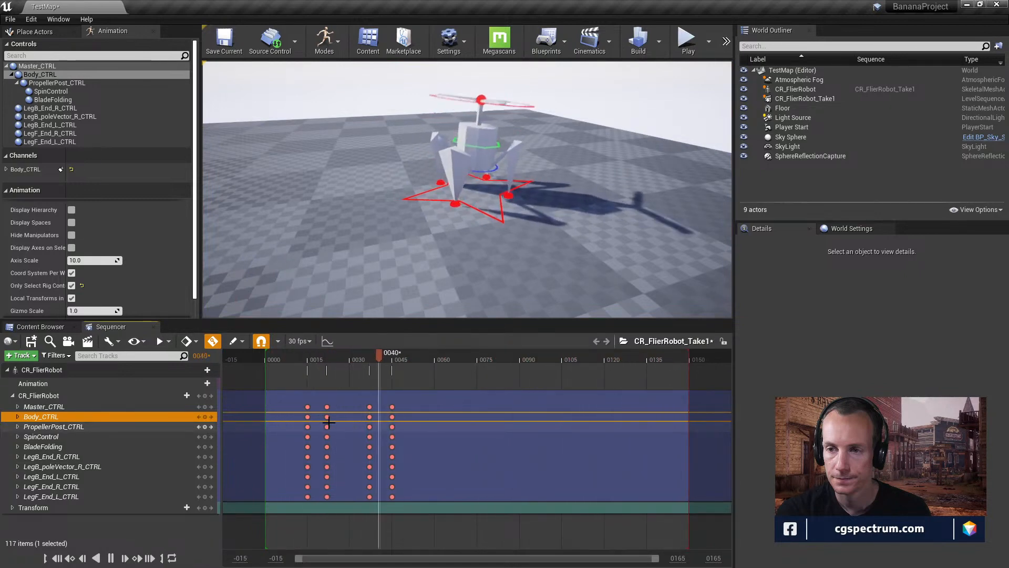
mouse_move(644, 109)
right_down()
mouse_move(662, 116)
mouse_move(647, 119)
right_up()
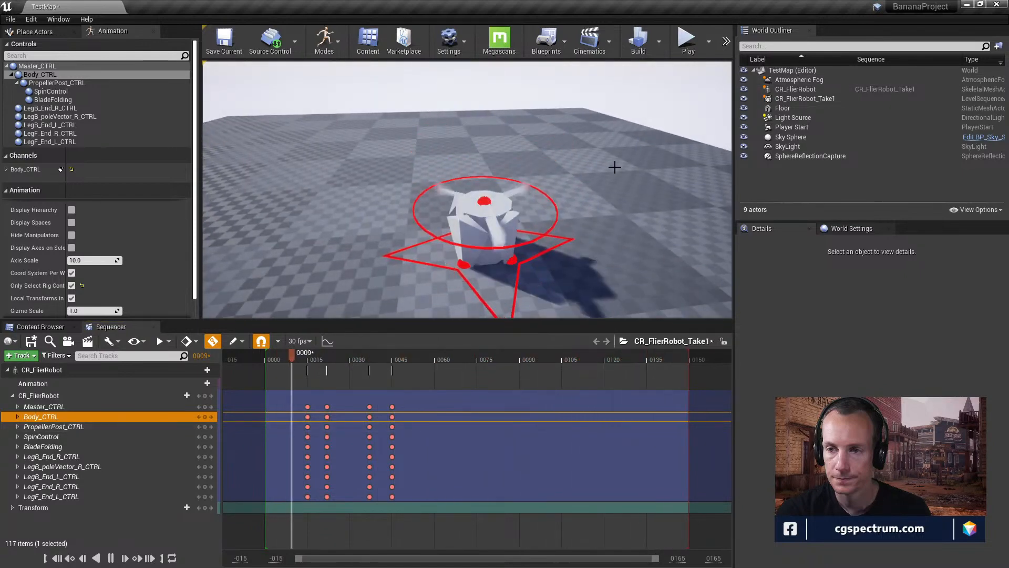